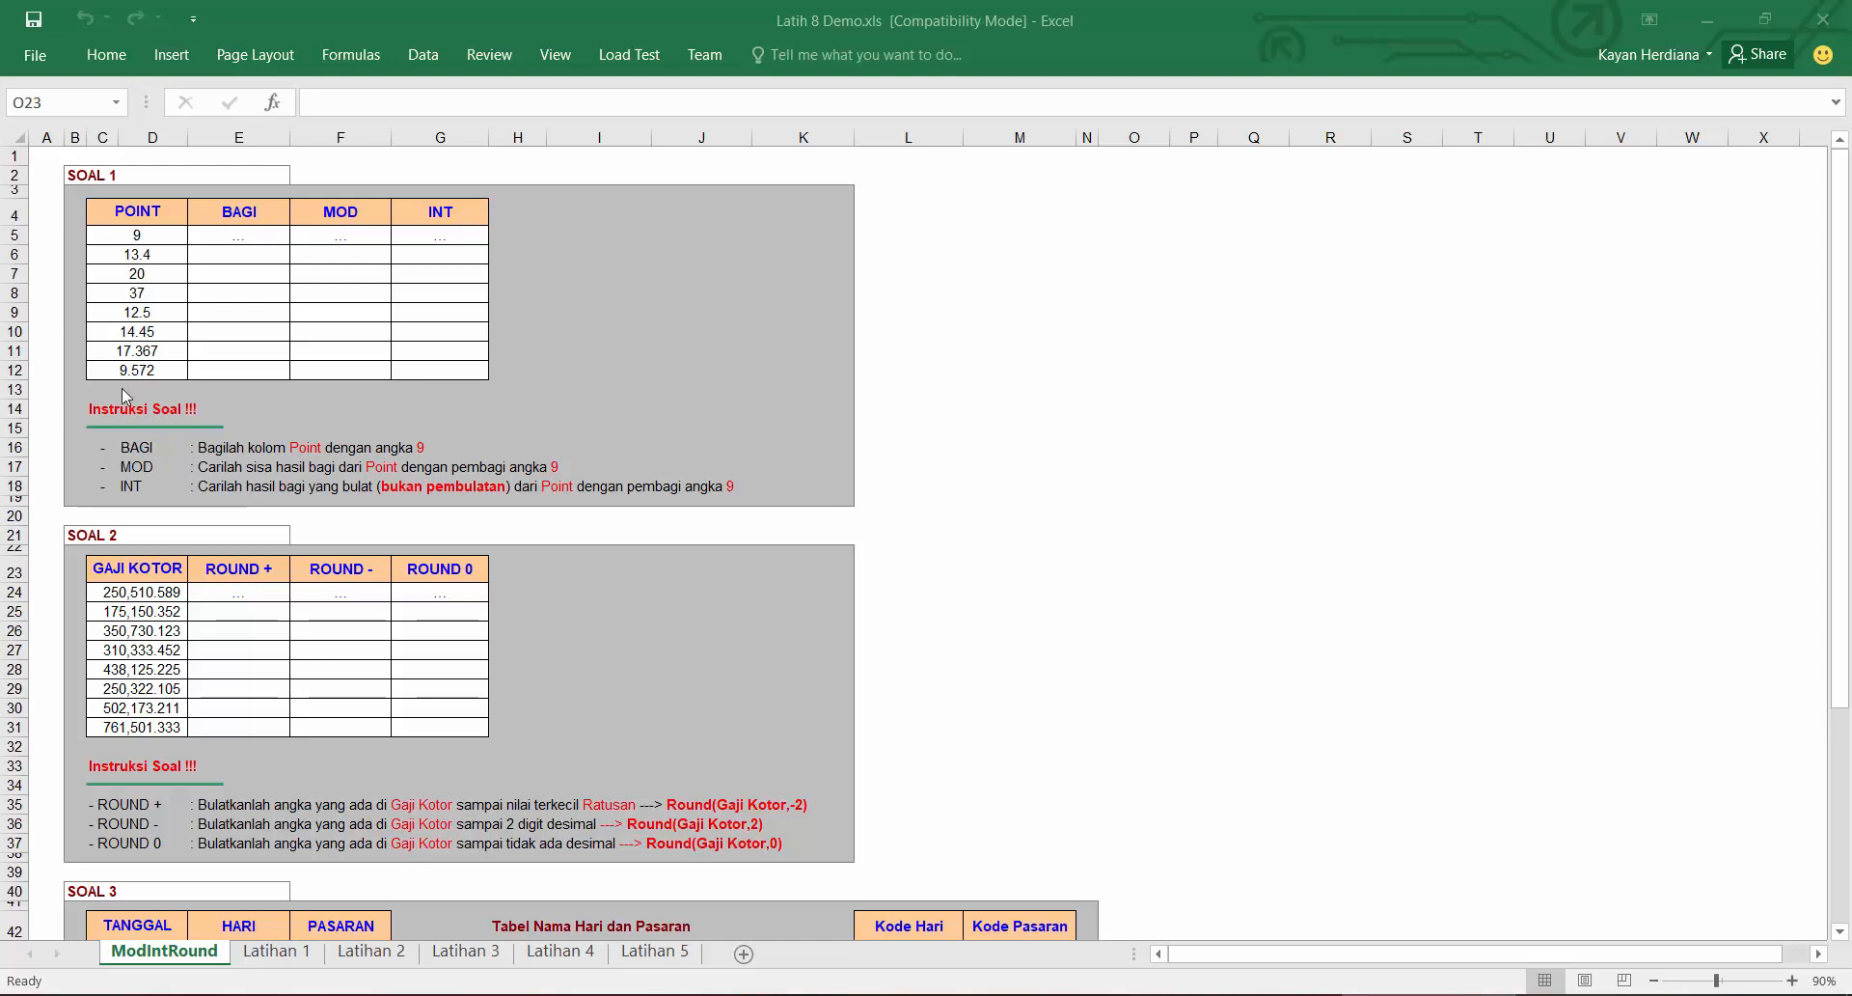
Step: Enter the formula =C5/9 in the first BAGI cell and fill it down the BAGI column
{"action": "left_click", "coordinate": [249, 240]}
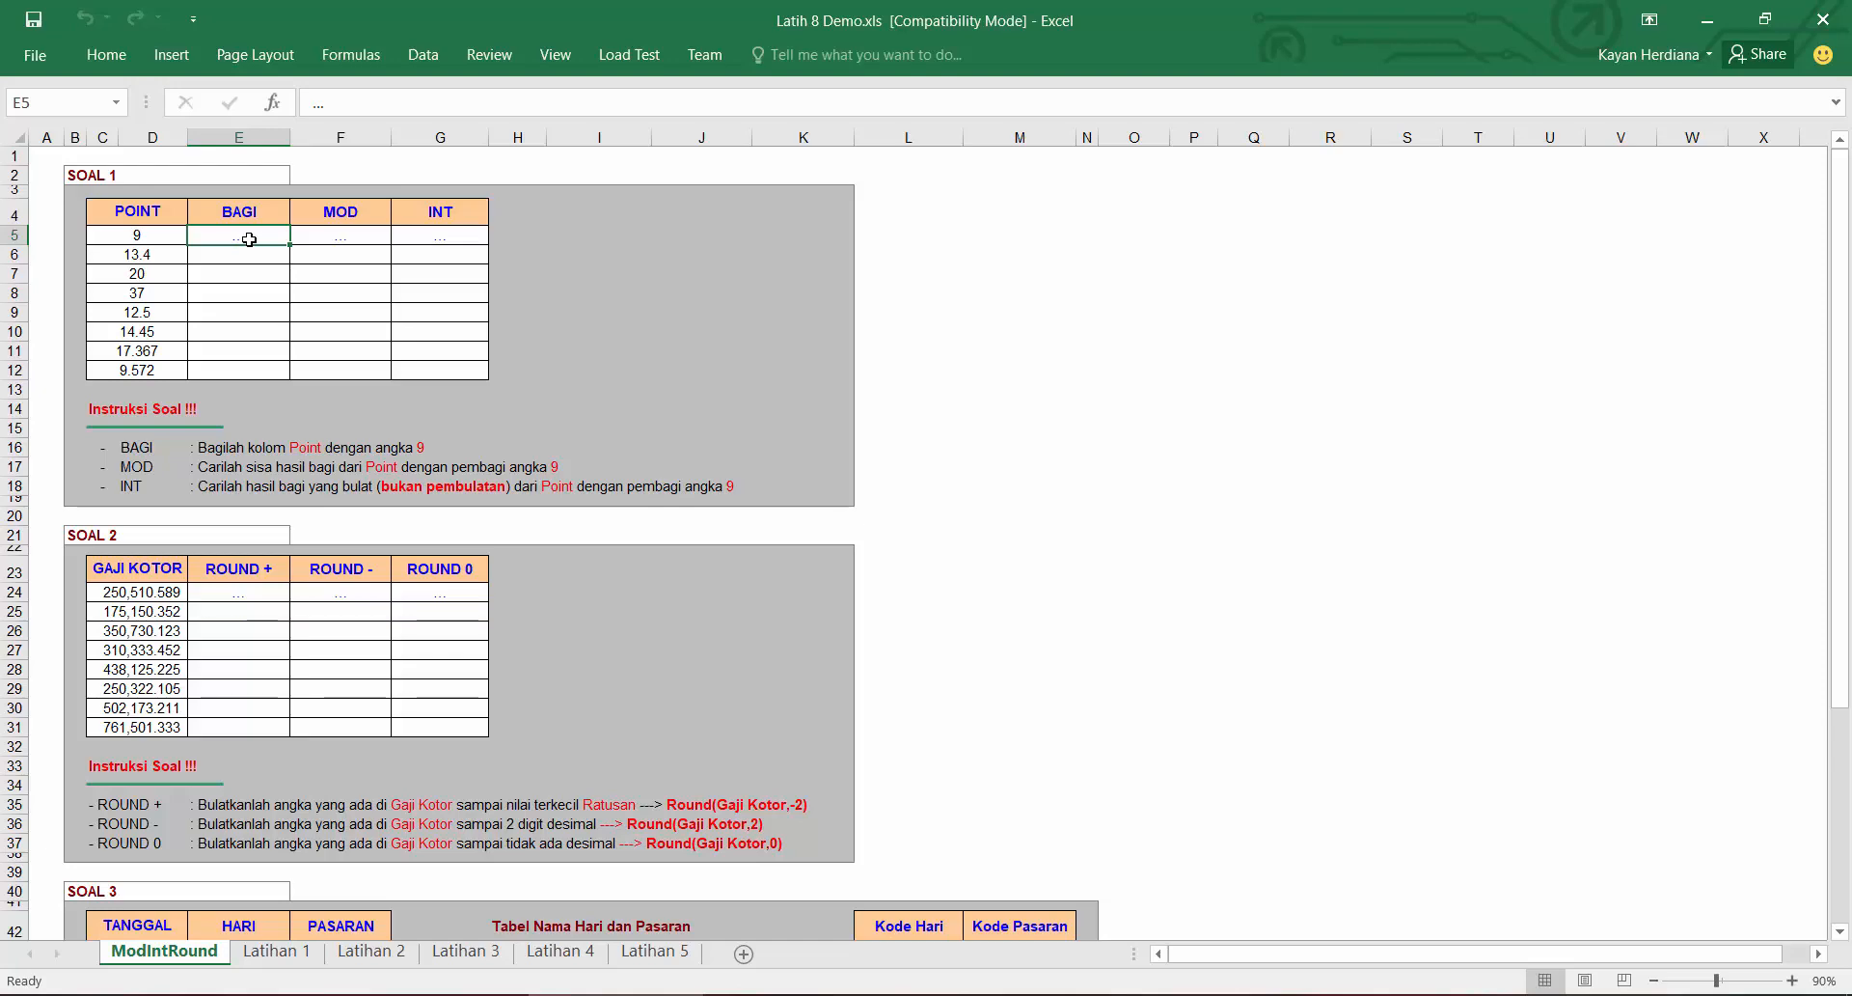
{"action": "type", "text": "="}
{"action": "key", "text": "Left"}
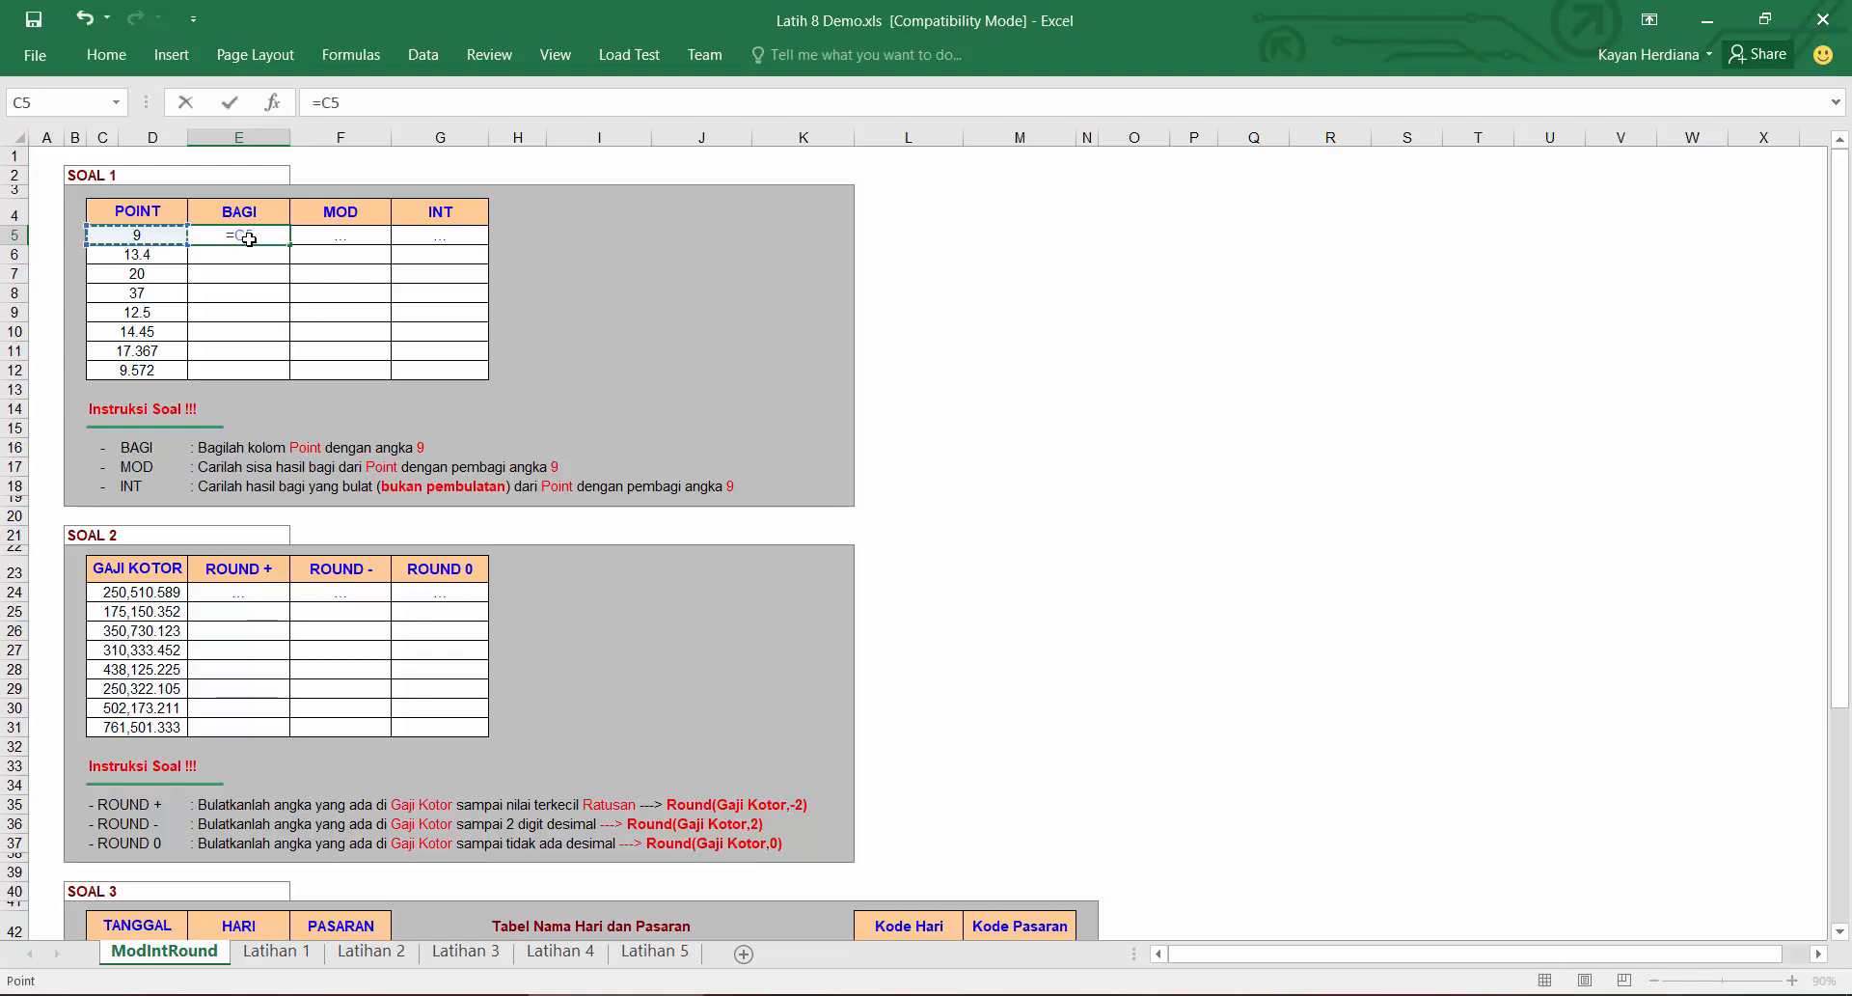
{"action": "type", "text": "/9"}
{"action": "key", "text": "Return"}
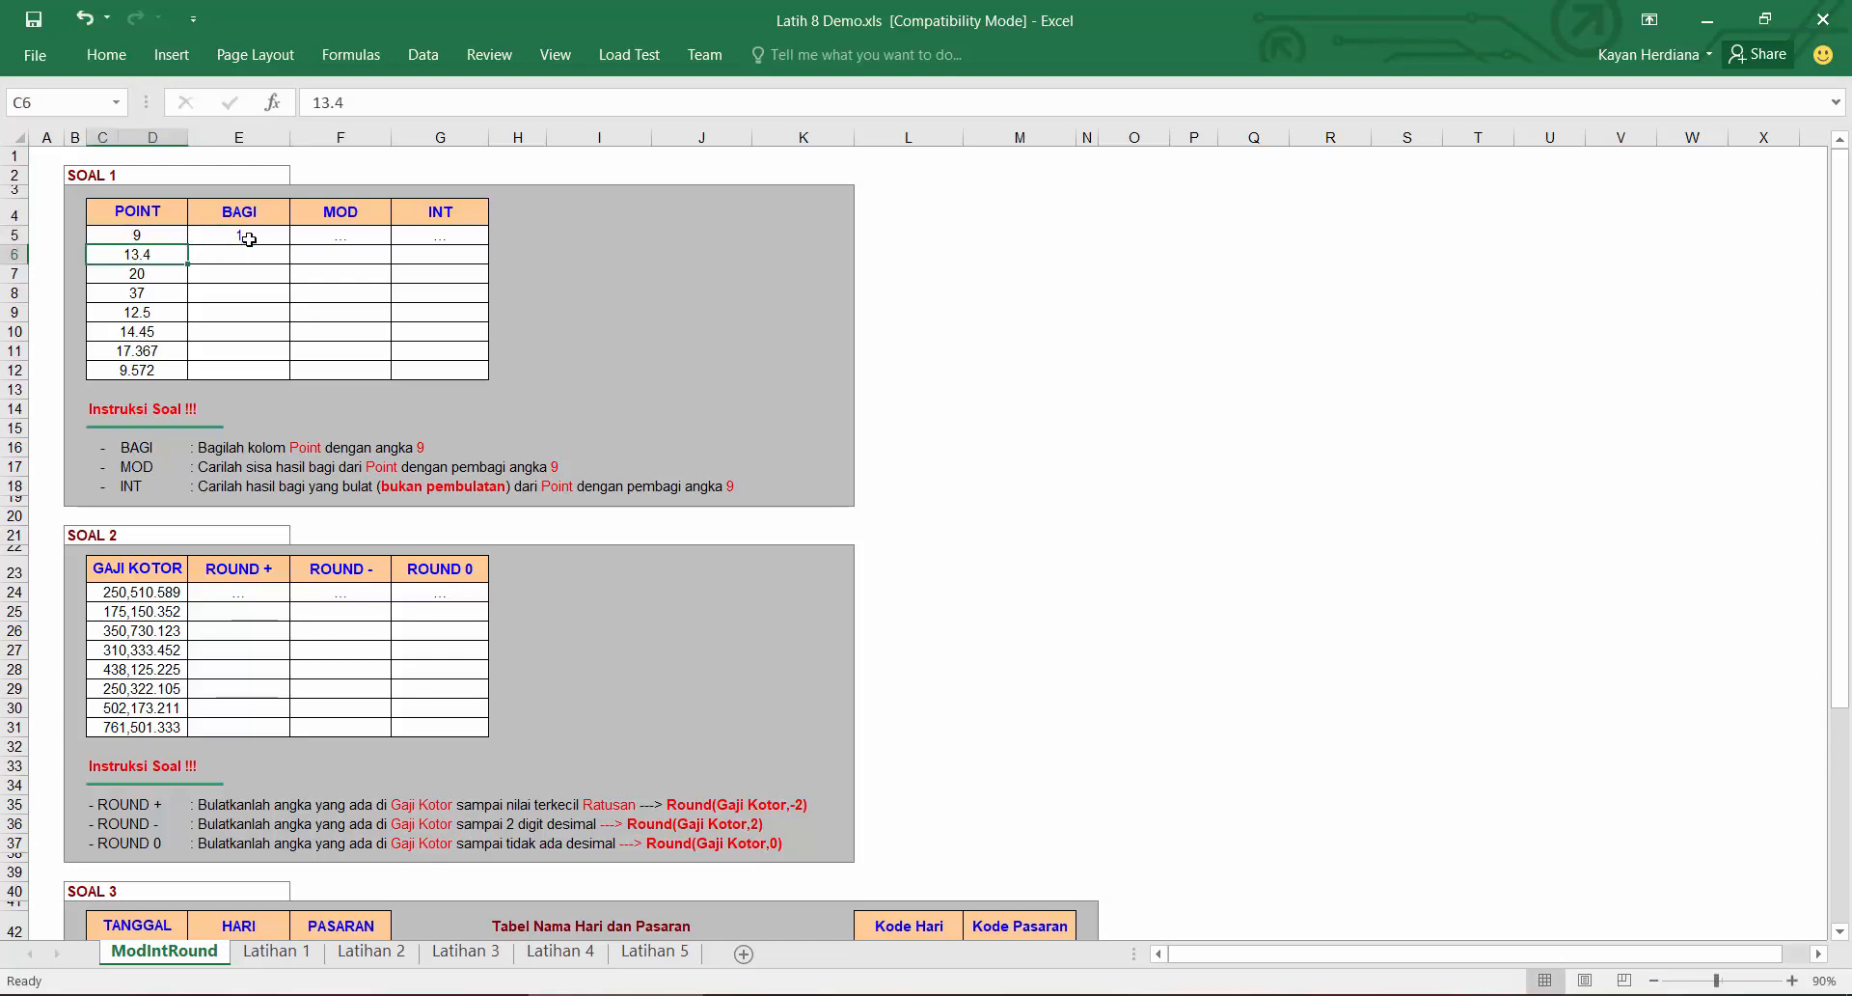
{"action": "left_click", "coordinate": [249, 239]}
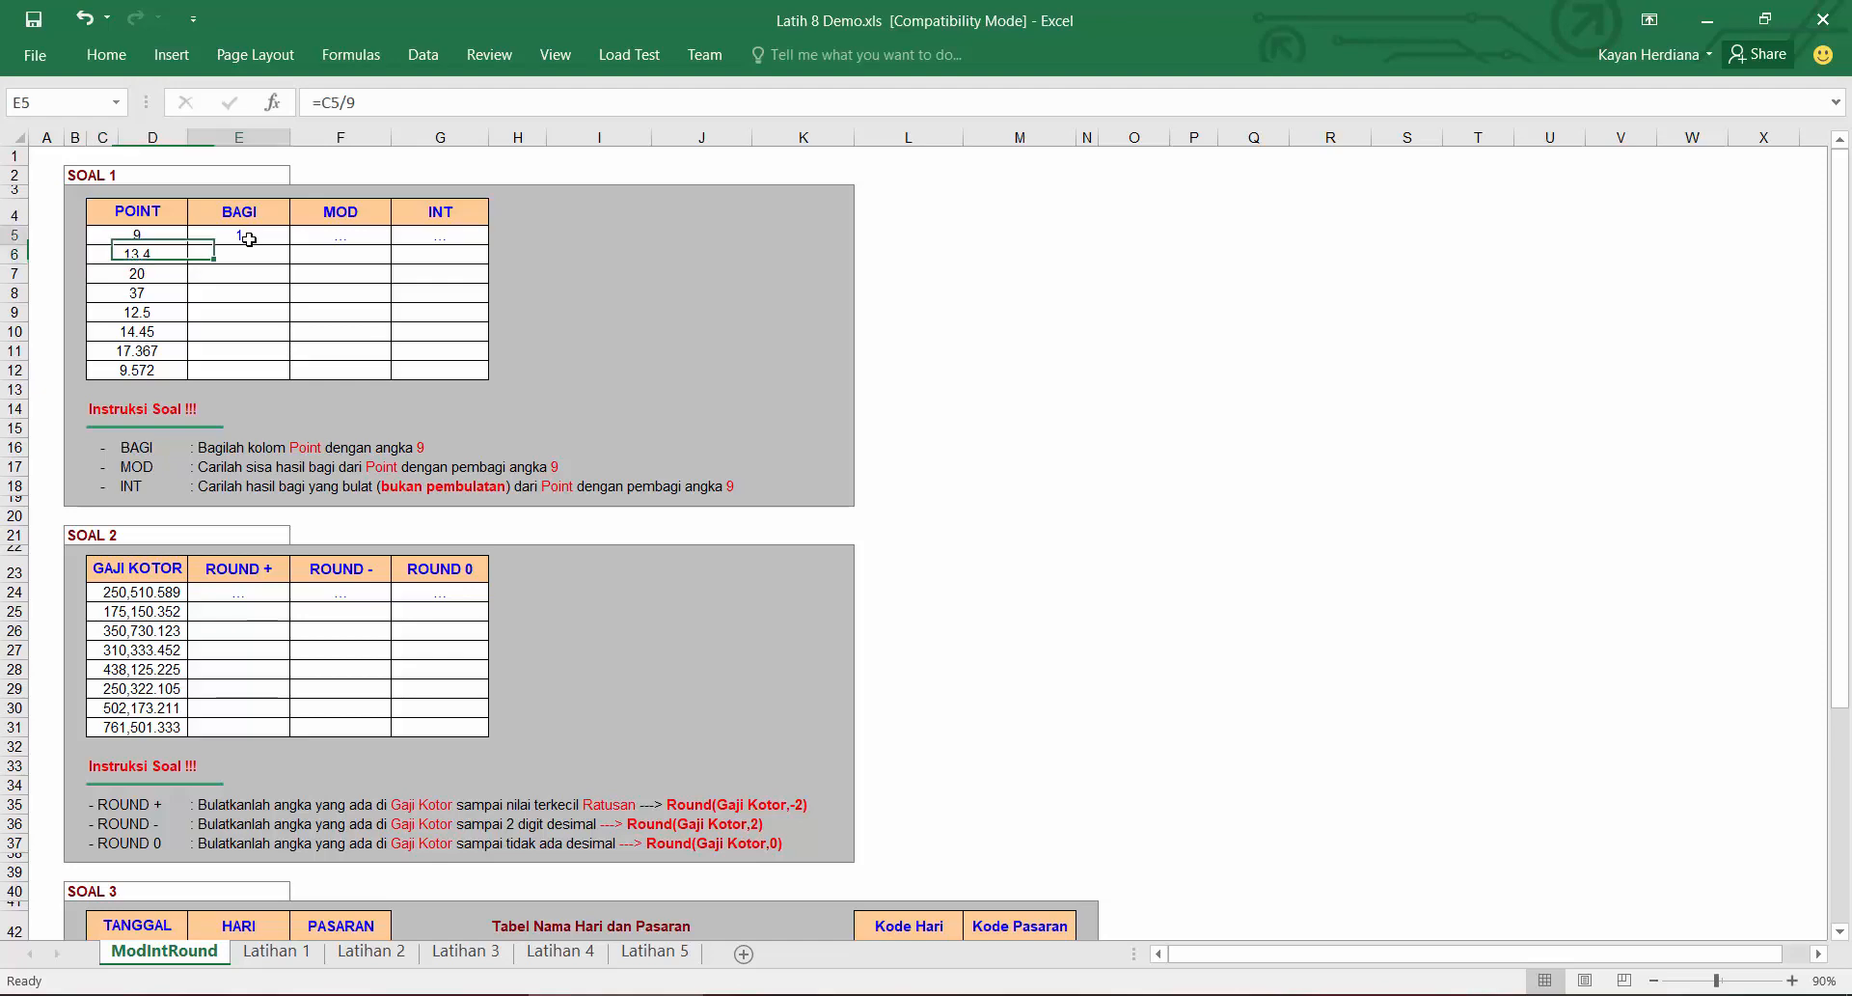
{"action": "double_click", "coordinate": [290, 244]}
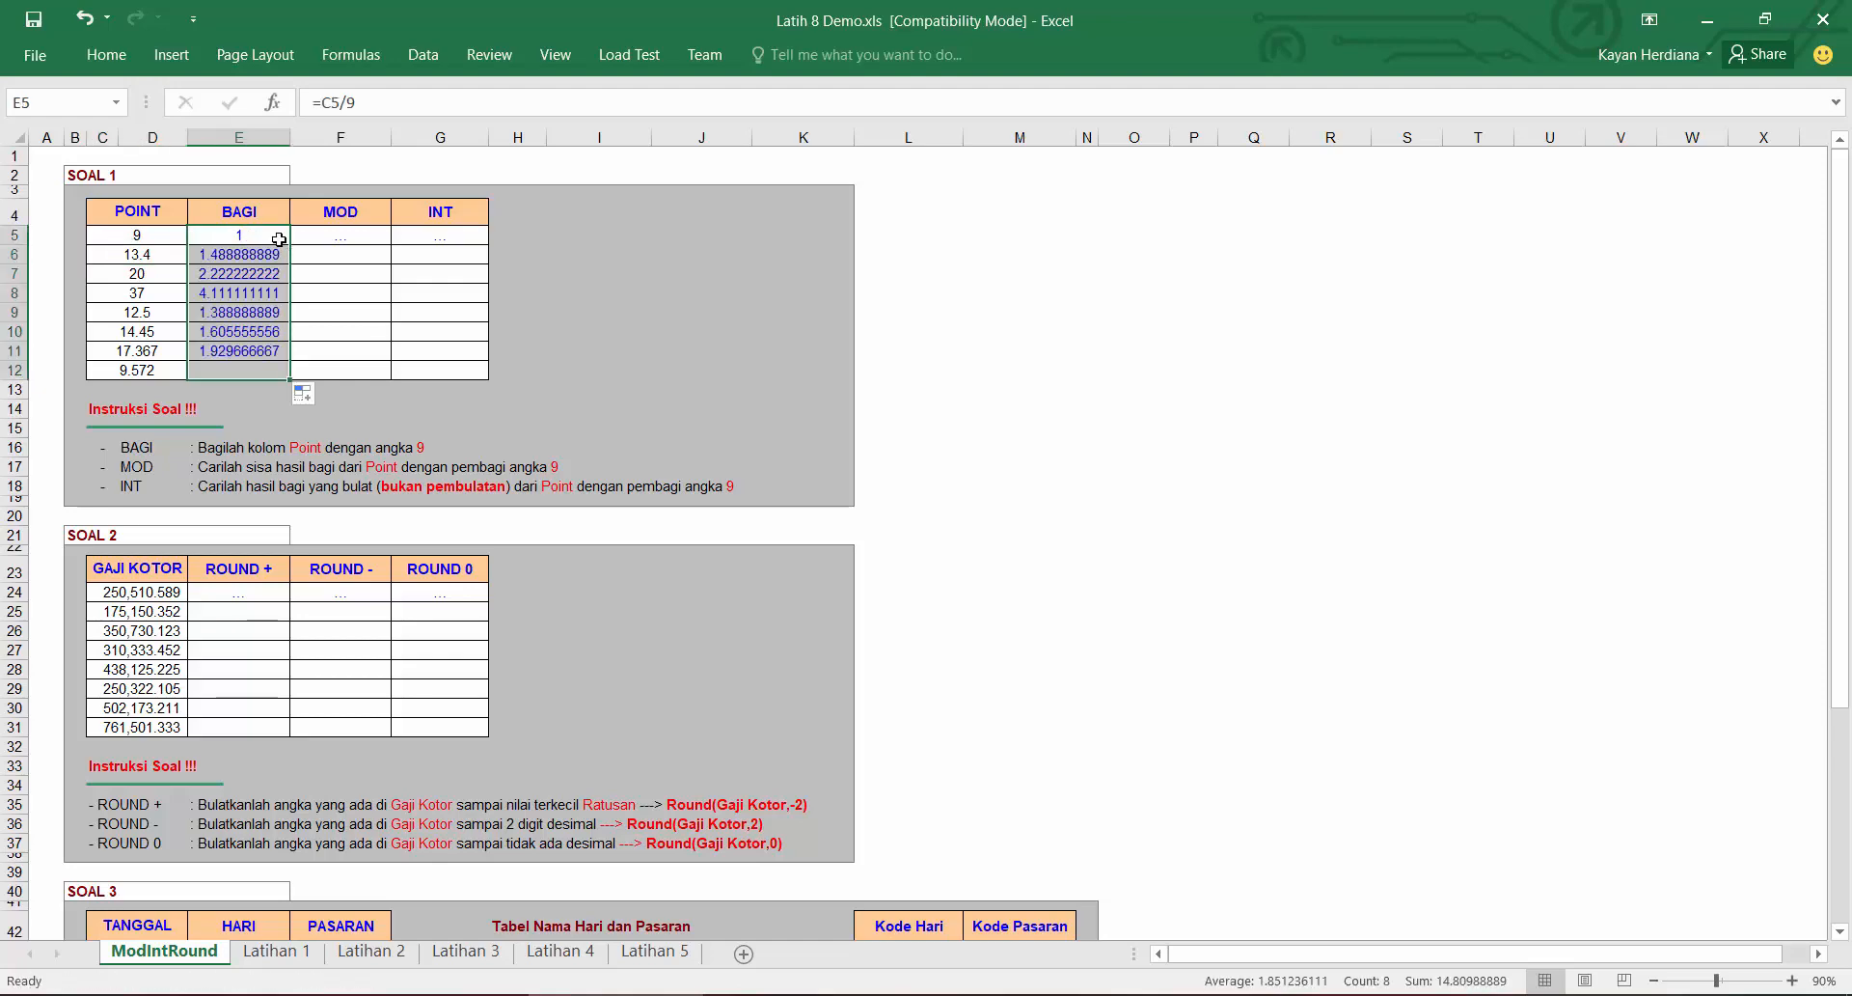
{"action": "left_click", "coordinate": [273, 235]}
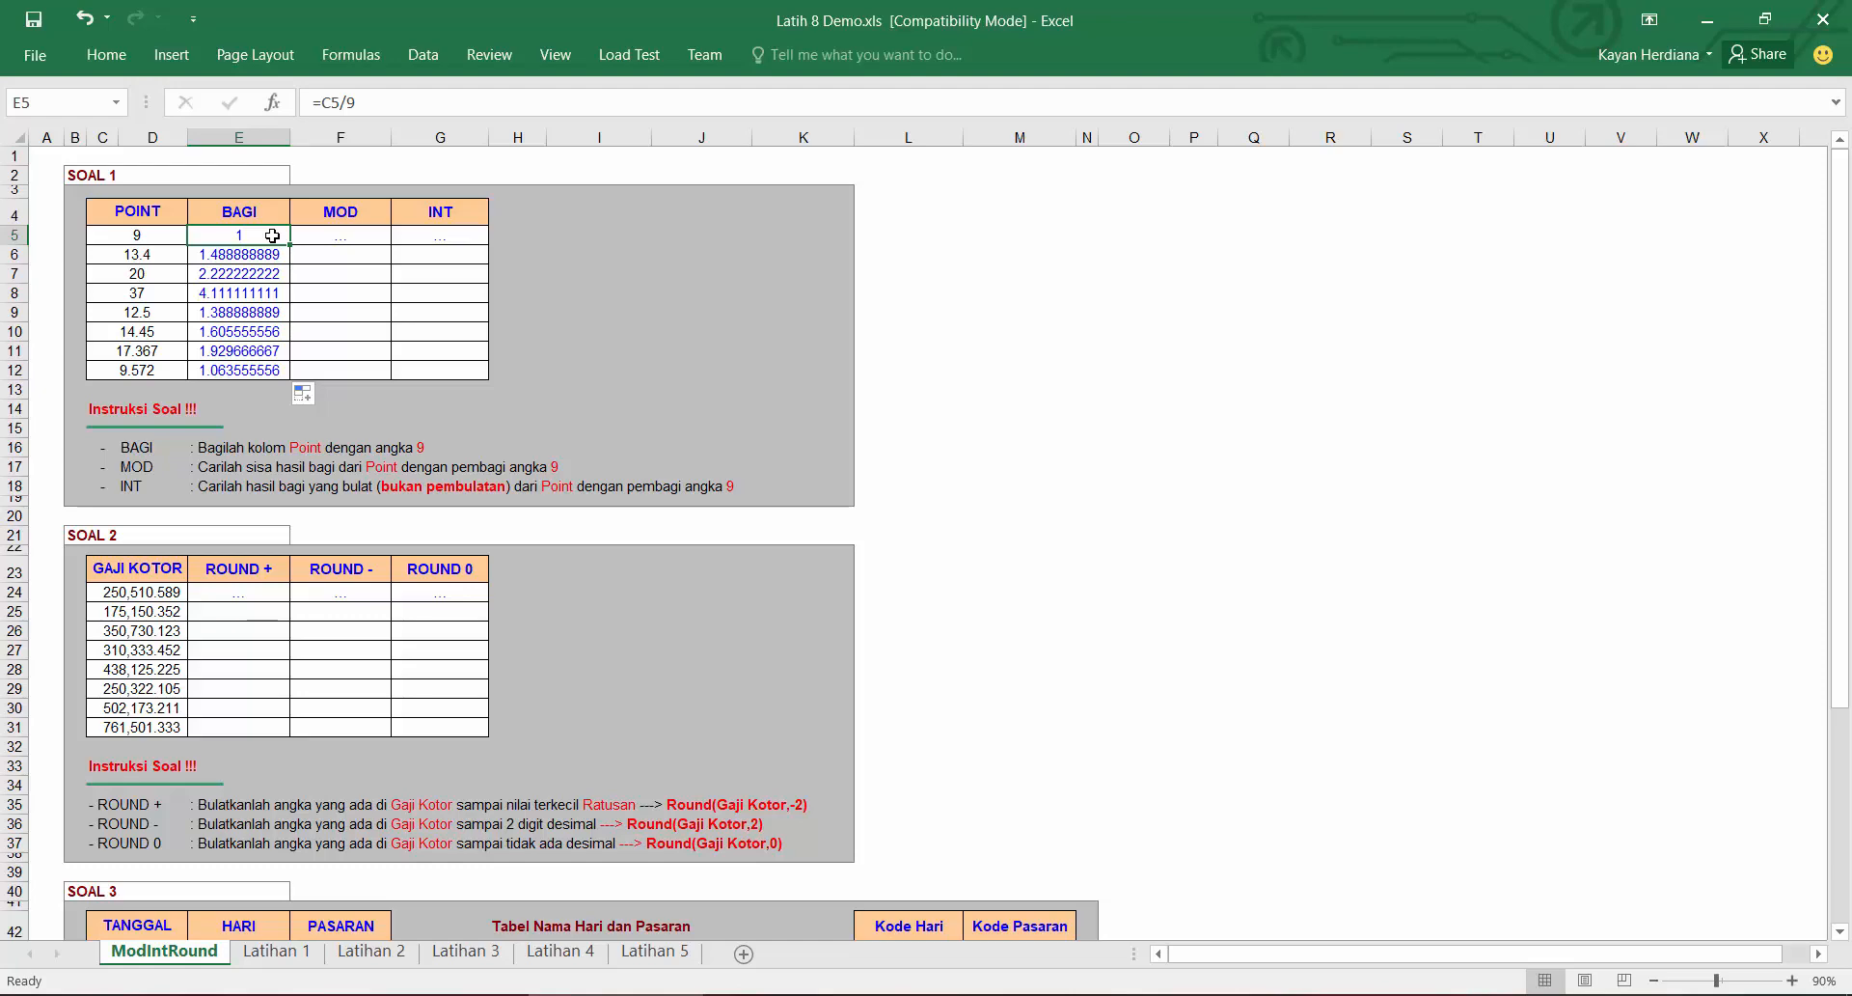
Step: Switch to Notepad and write the note "MOD = Sisa Hasil Bagi" followed by a line starting "MOD("
{"action": "left_click", "coordinate": [1322, 994]}
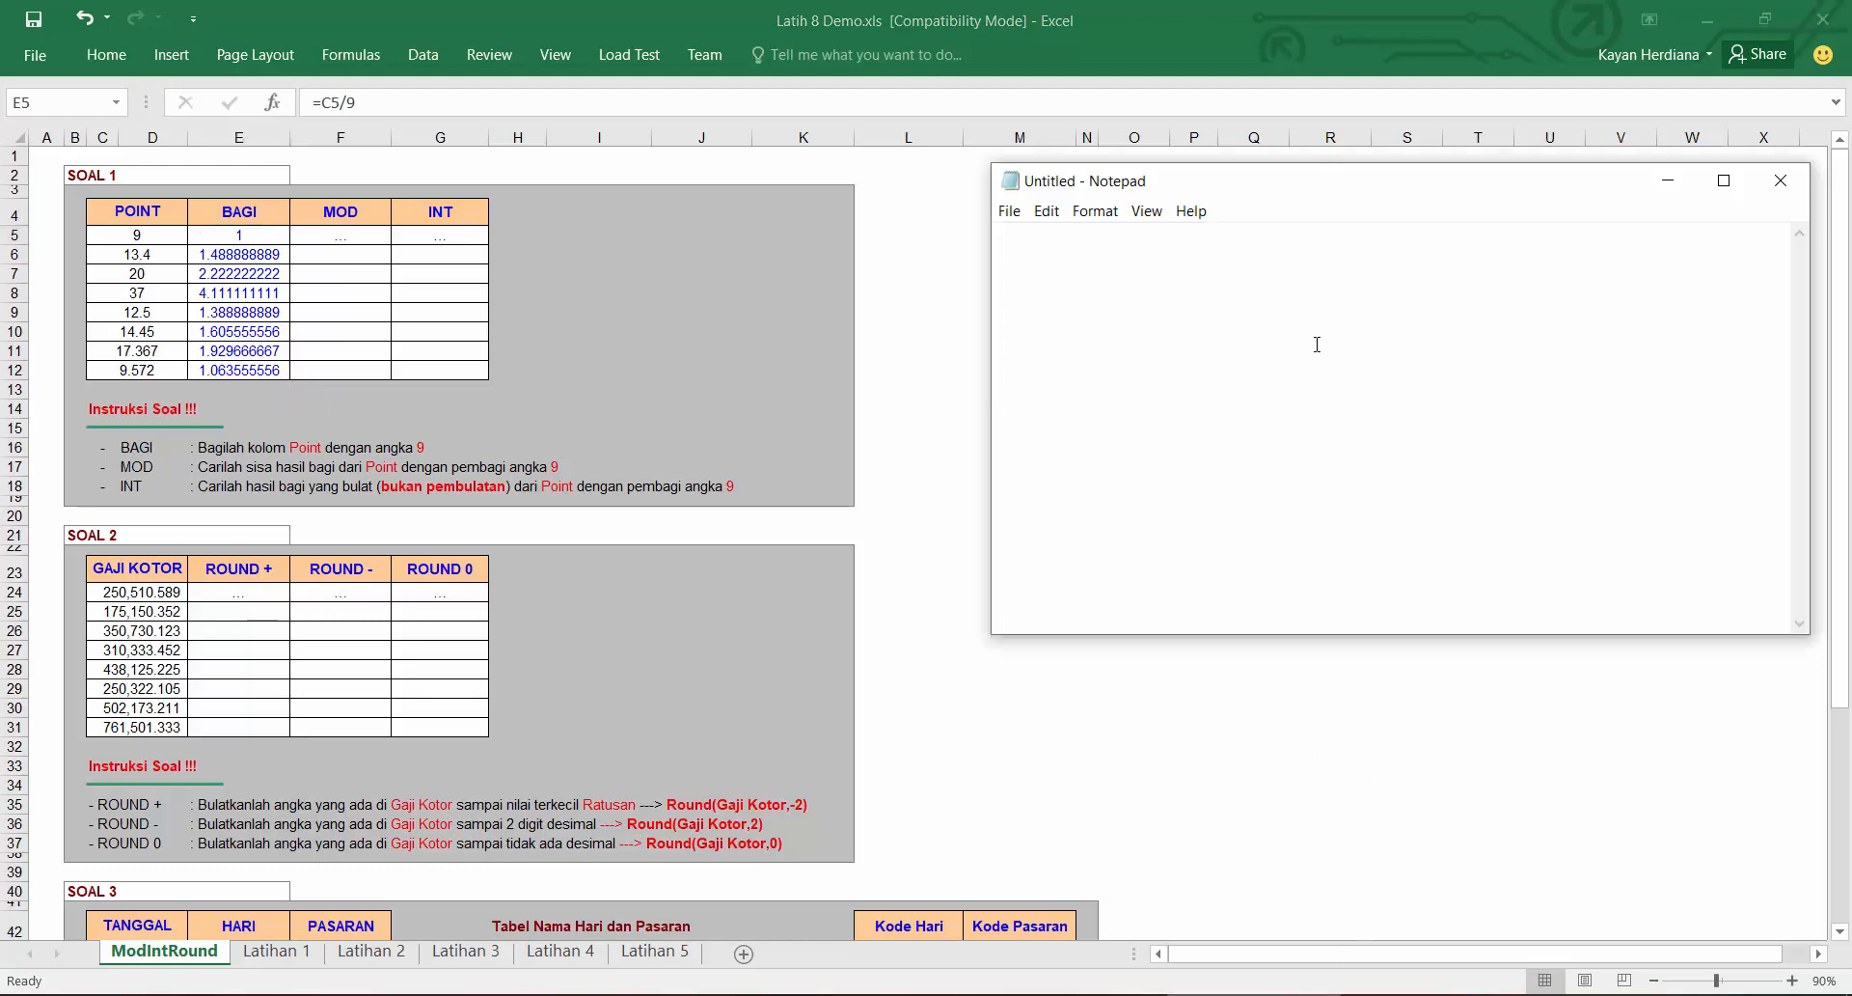
{"action": "type", "text": "MOD = "}
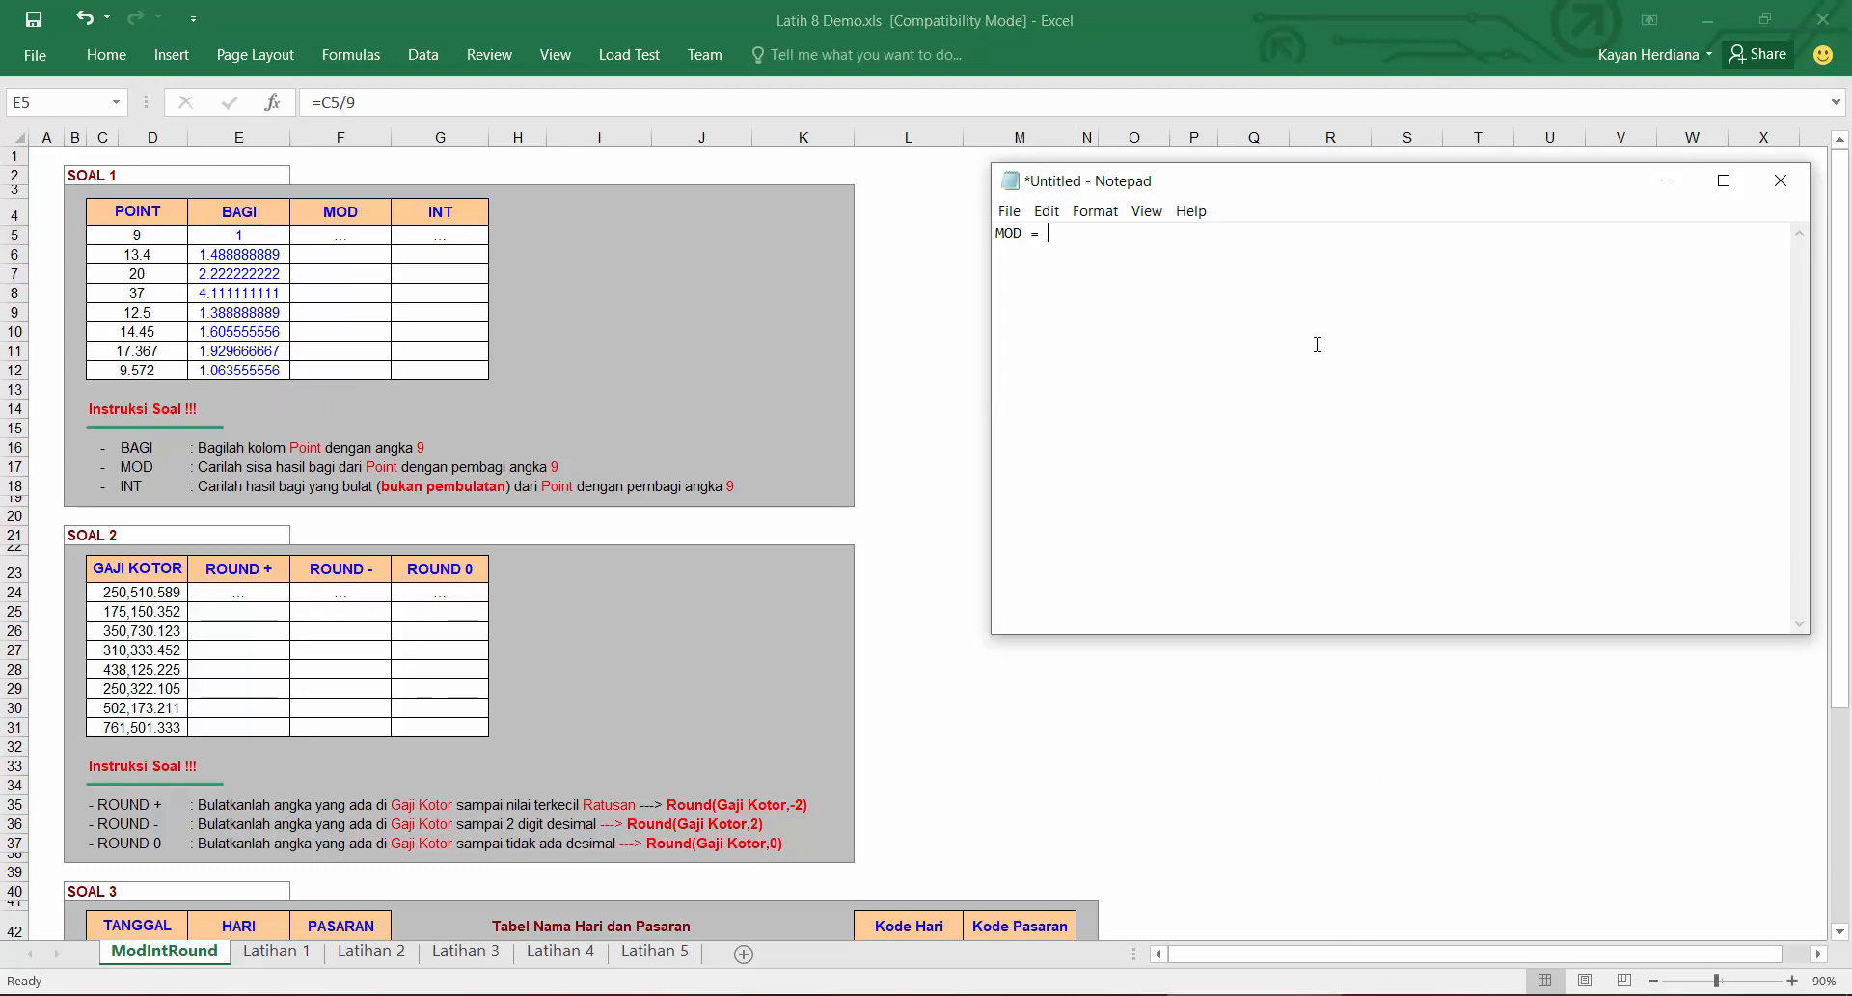
{"action": "type", "text": "Sisa Hasil bagi"}
{"action": "key", "text": "BackSpace"}
{"action": "key", "text": "BackSpace"}
{"action": "key", "text": "BackSpace"}
{"action": "key", "text": "BackSpace"}
{"action": "key", "text": "BackSpace"}
{"action": "type", "text": "Bagi MOD("}
Step: Enter =MOD(C5,9) in the first MOD cell and fill it down the MOD column
{"action": "left_click", "coordinate": [310, 237]}
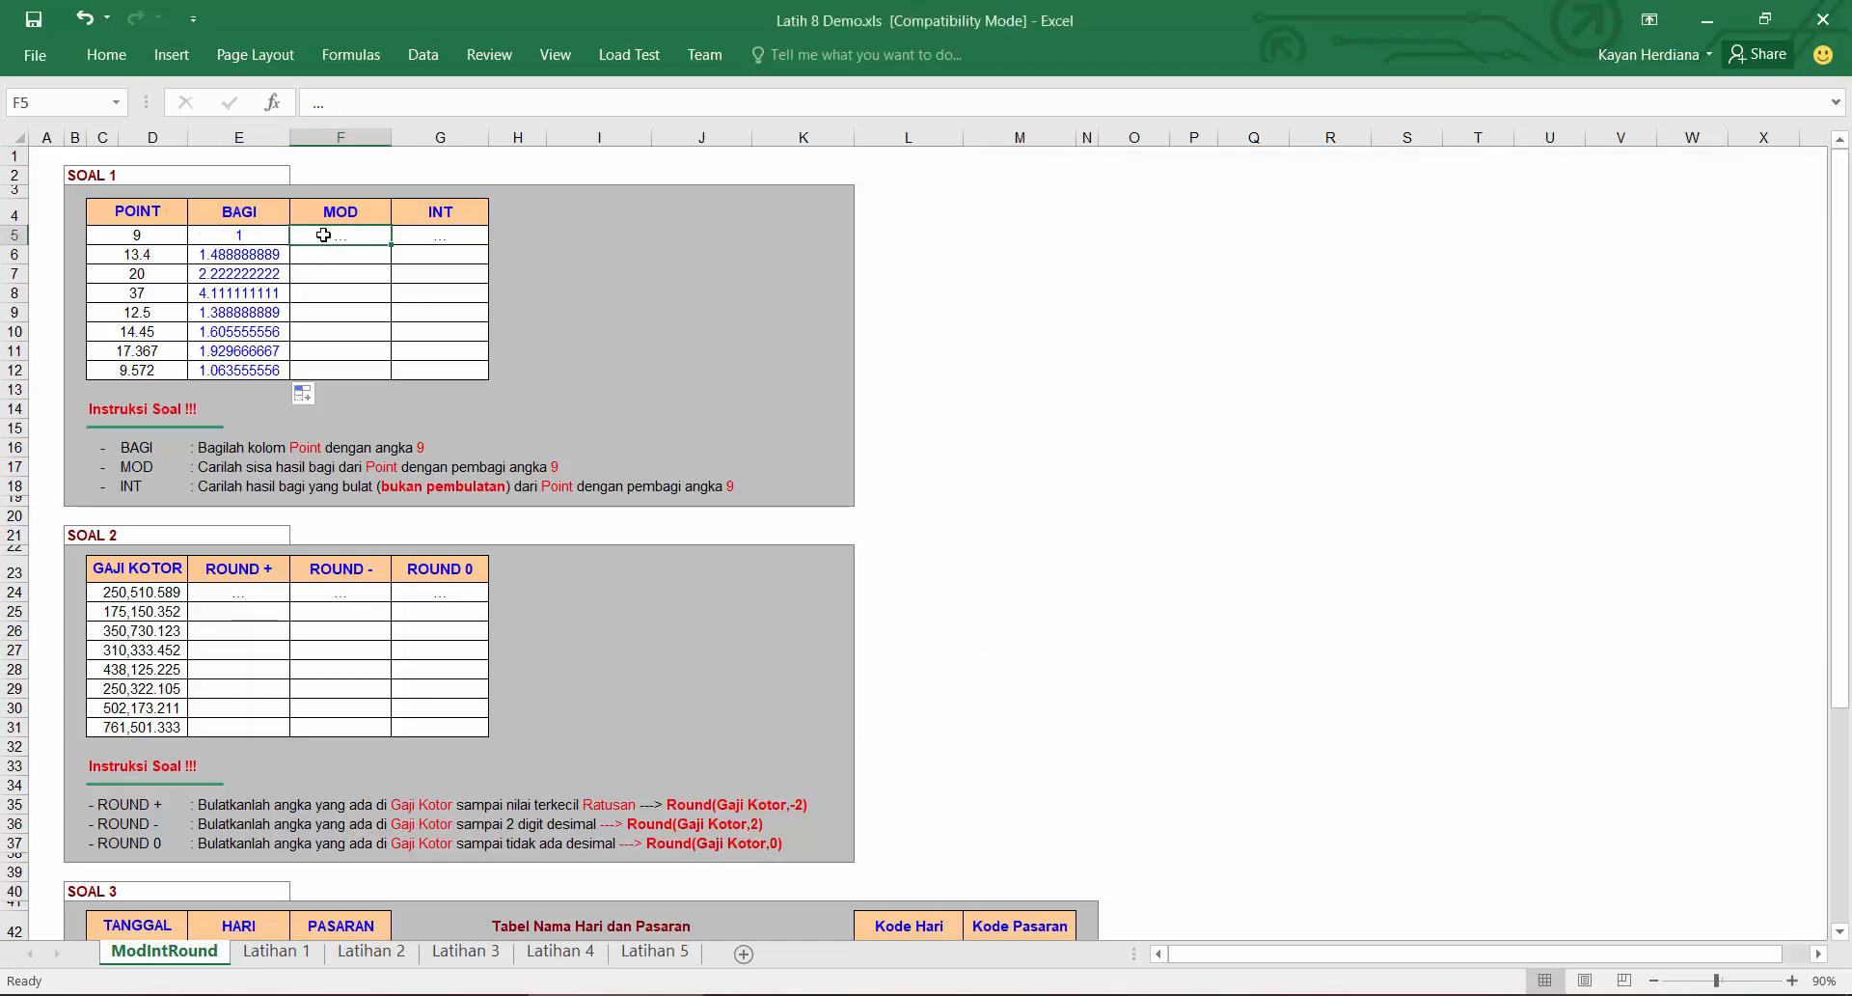
{"action": "type", "text": "=MOD("}
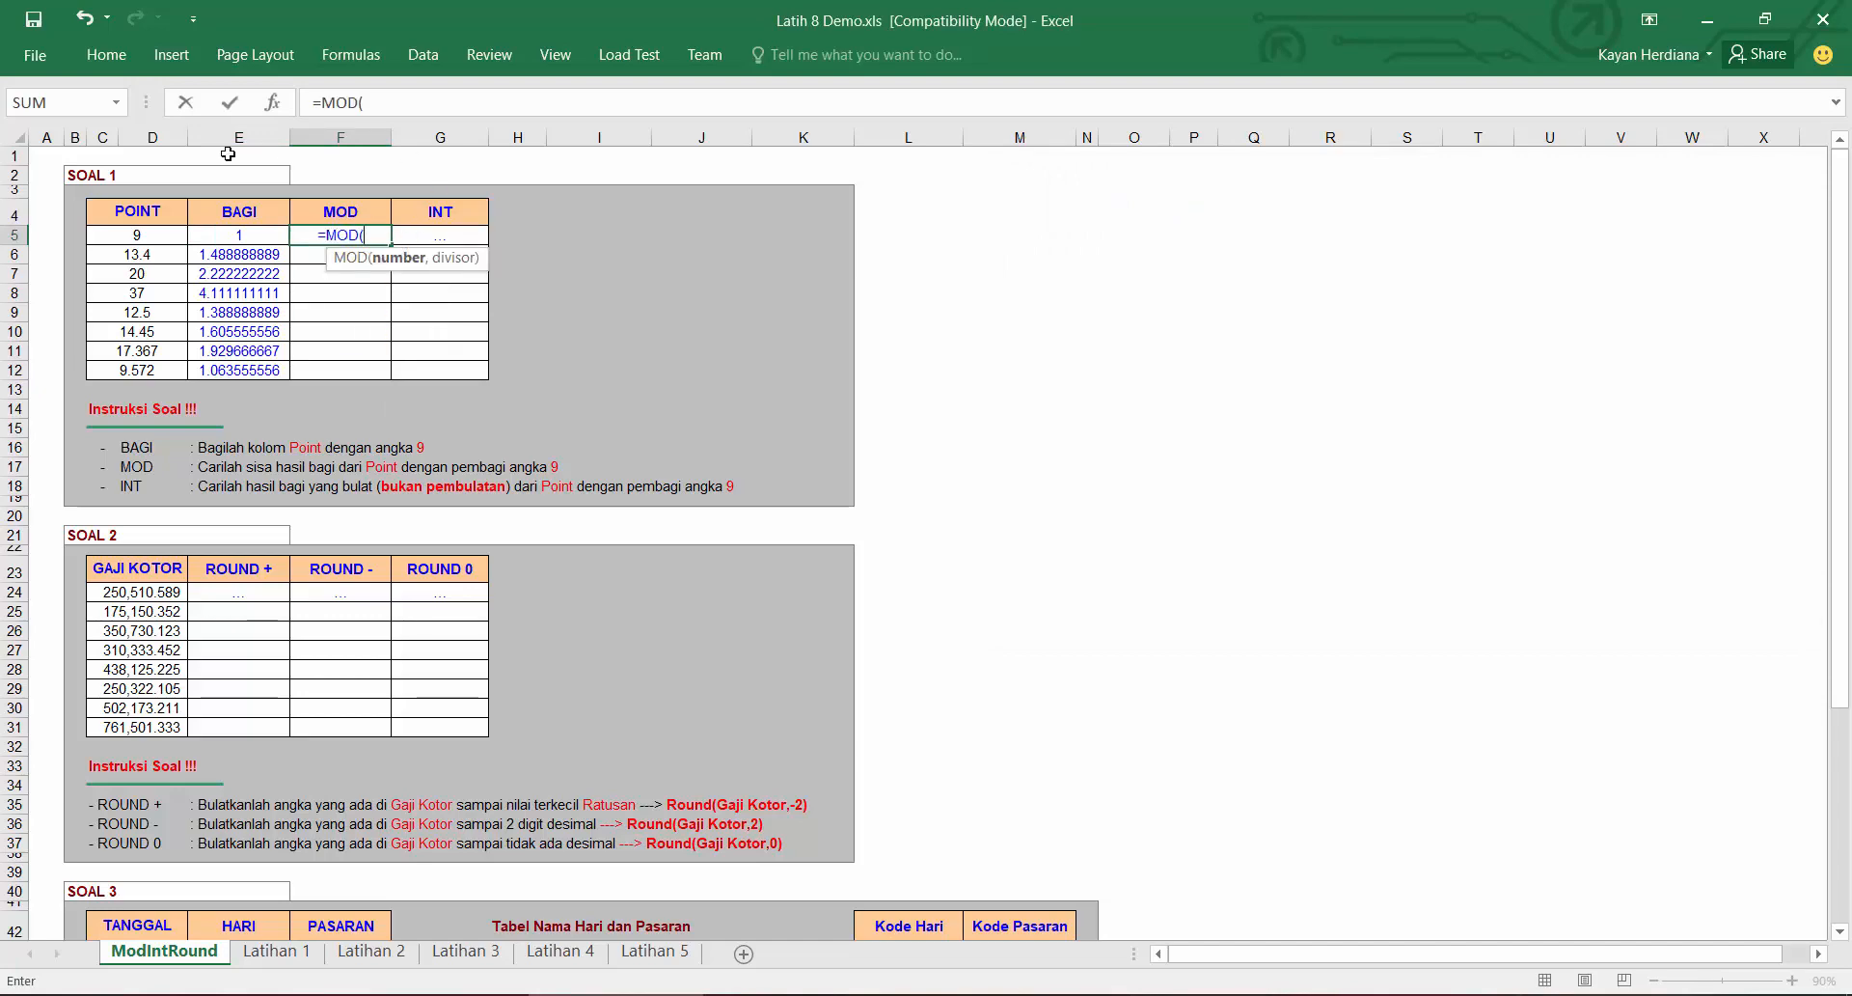
{"action": "left_click", "coordinate": [160, 244]}
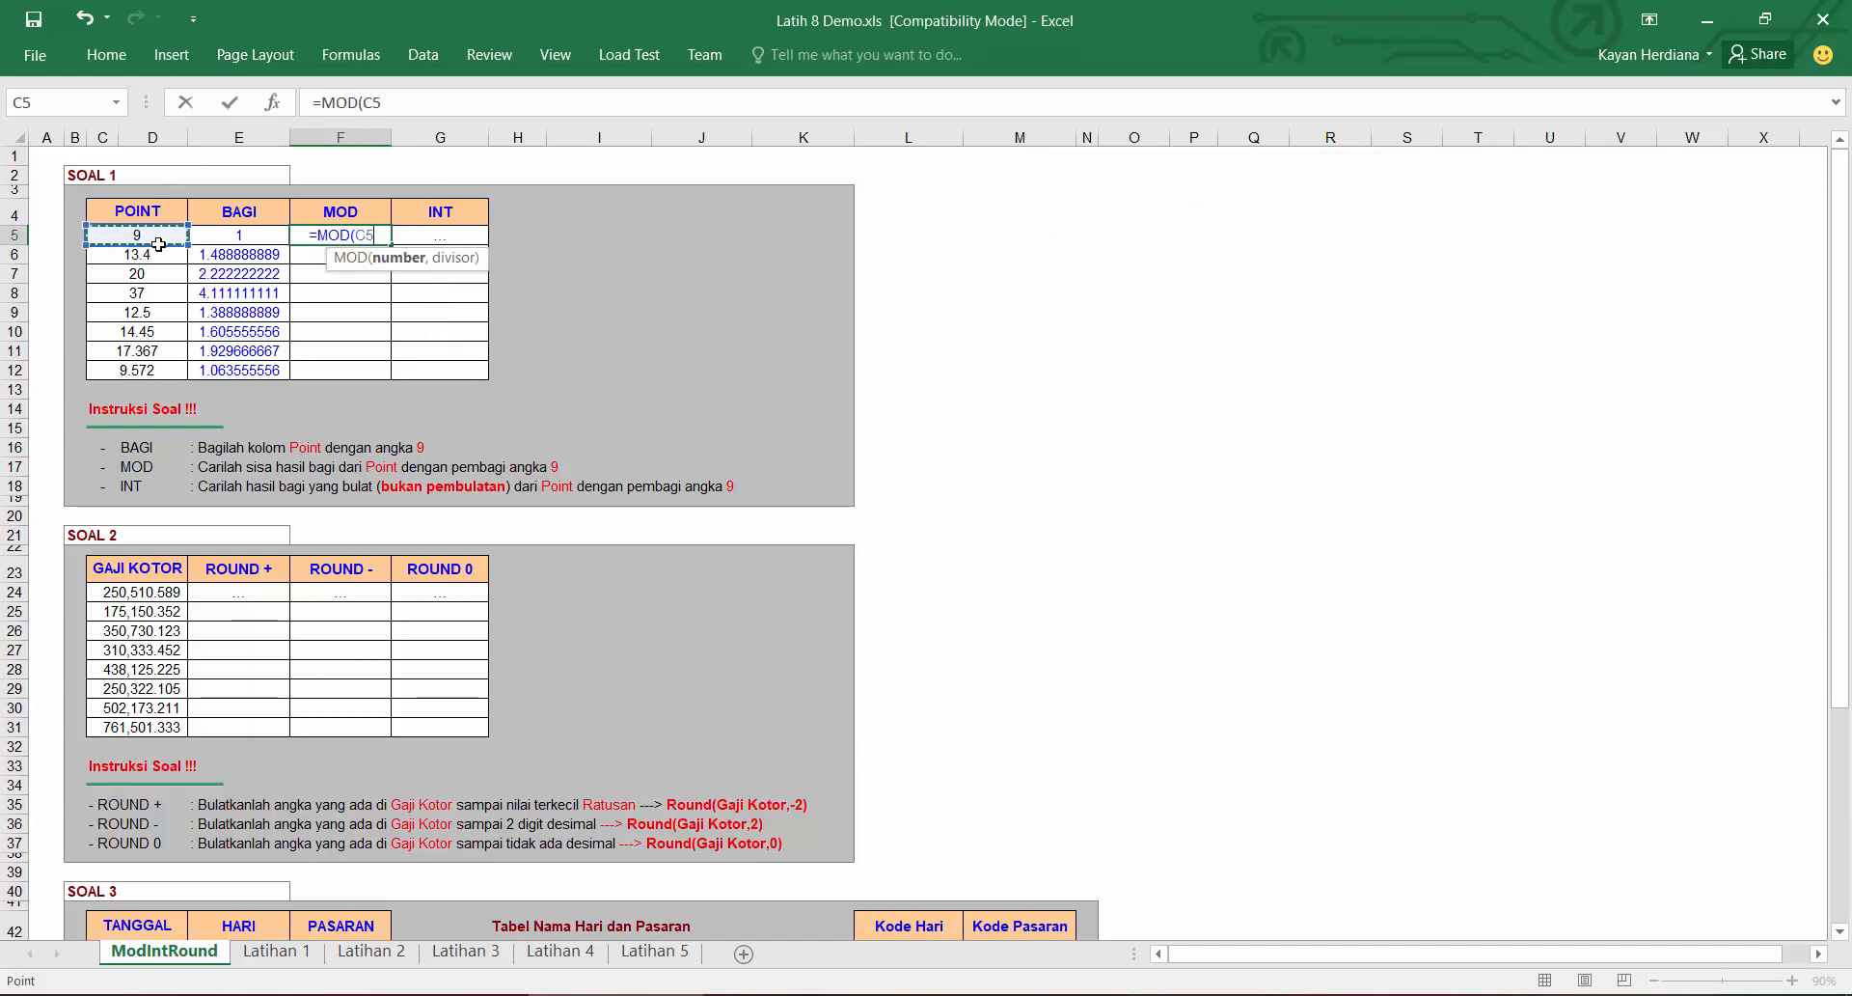
{"action": "type", "text": ","}
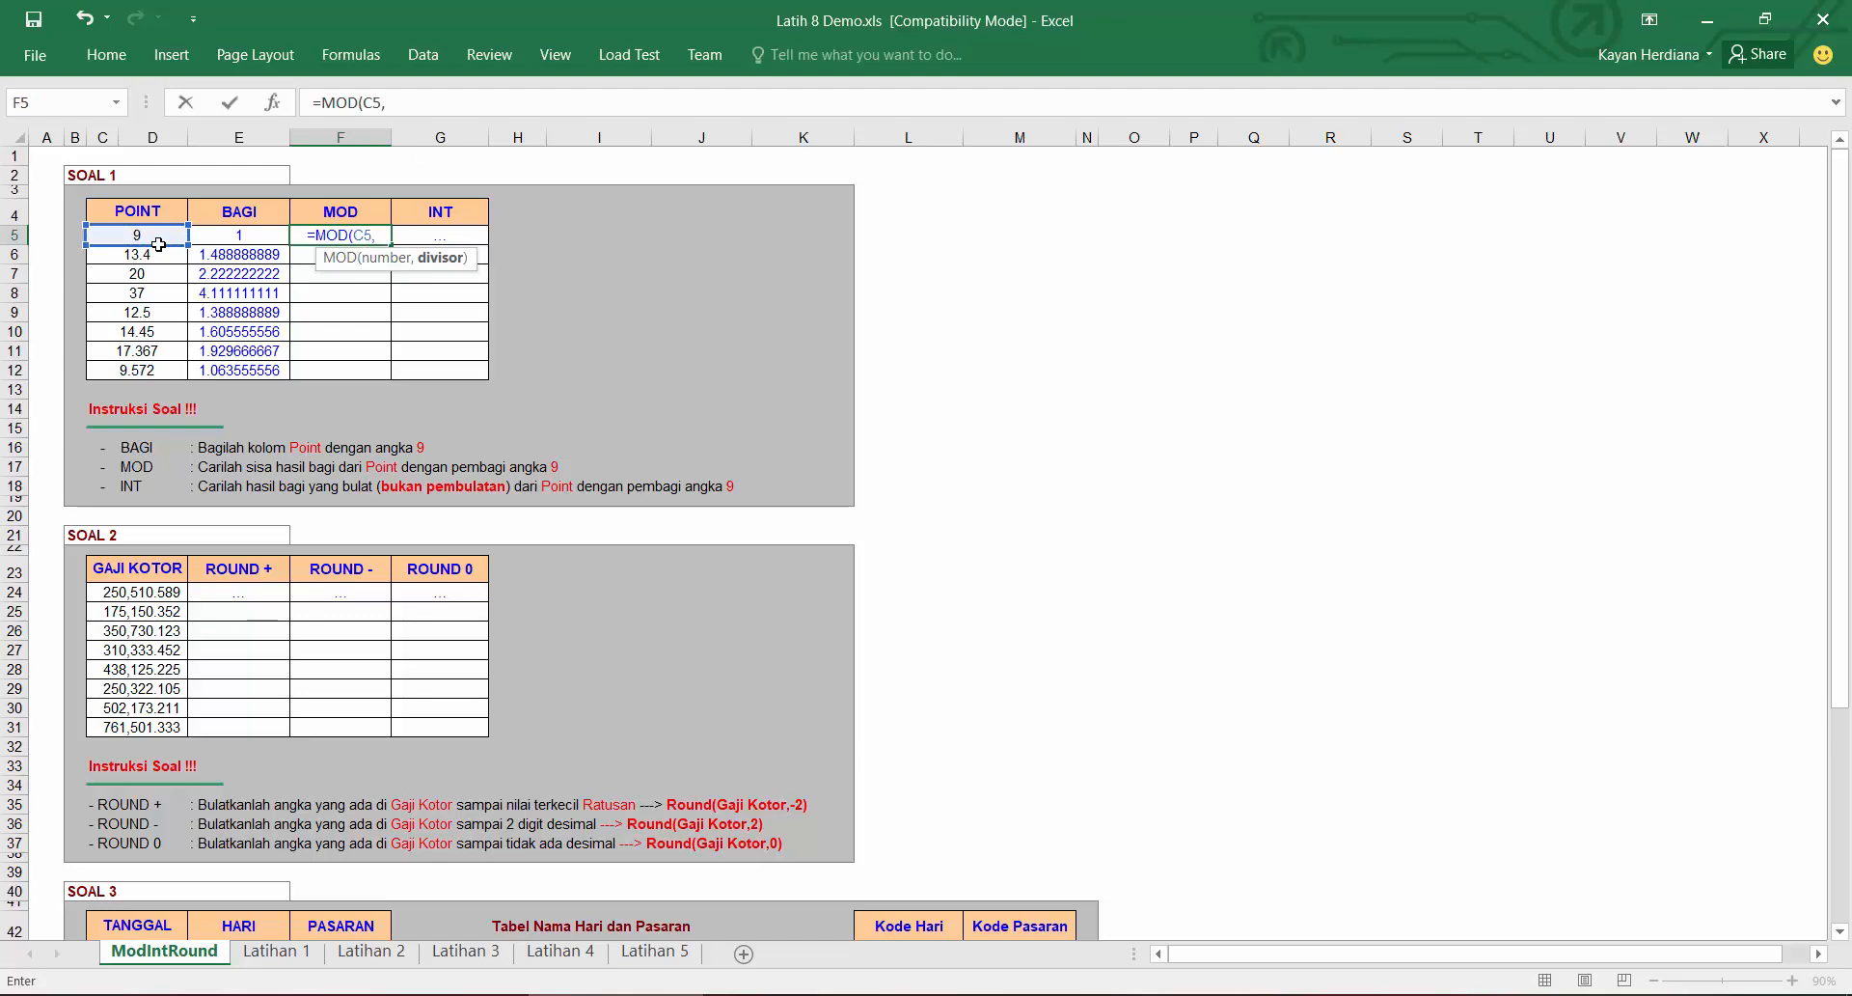
{"action": "type", "text": "9)"}
{"action": "key", "text": "Return"}
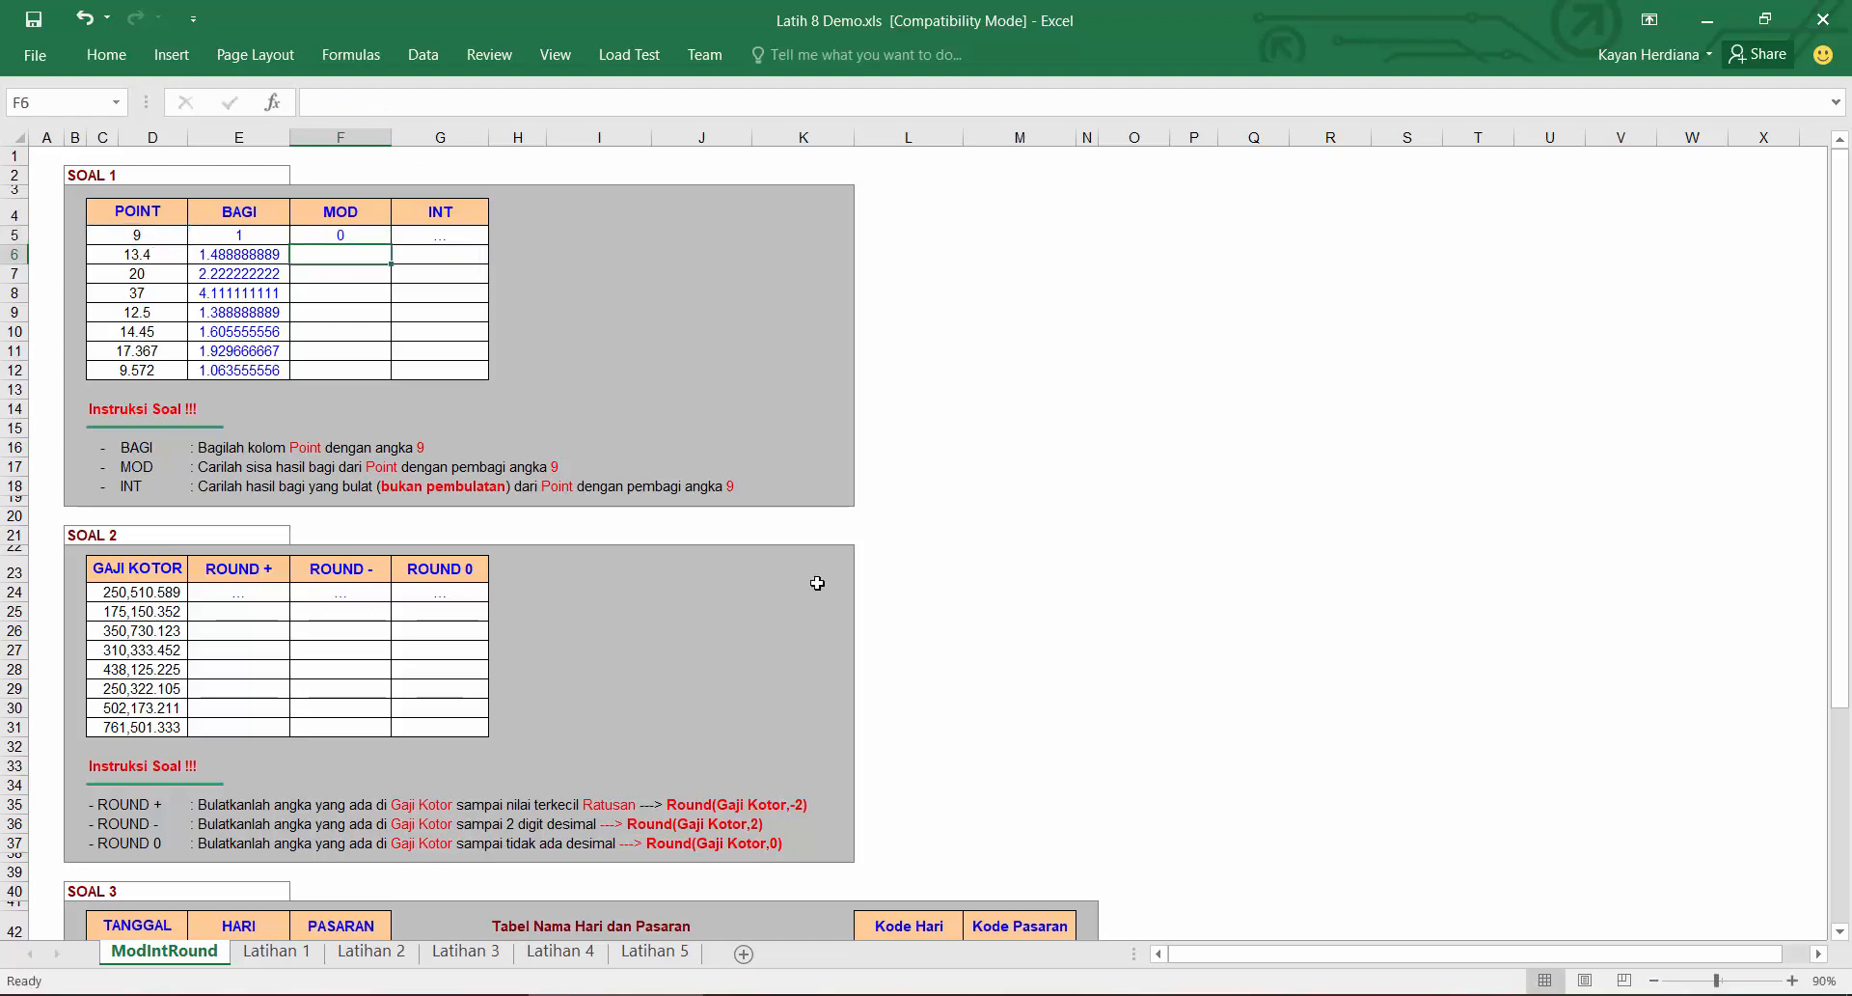
{"action": "left_click", "coordinate": [374, 241]}
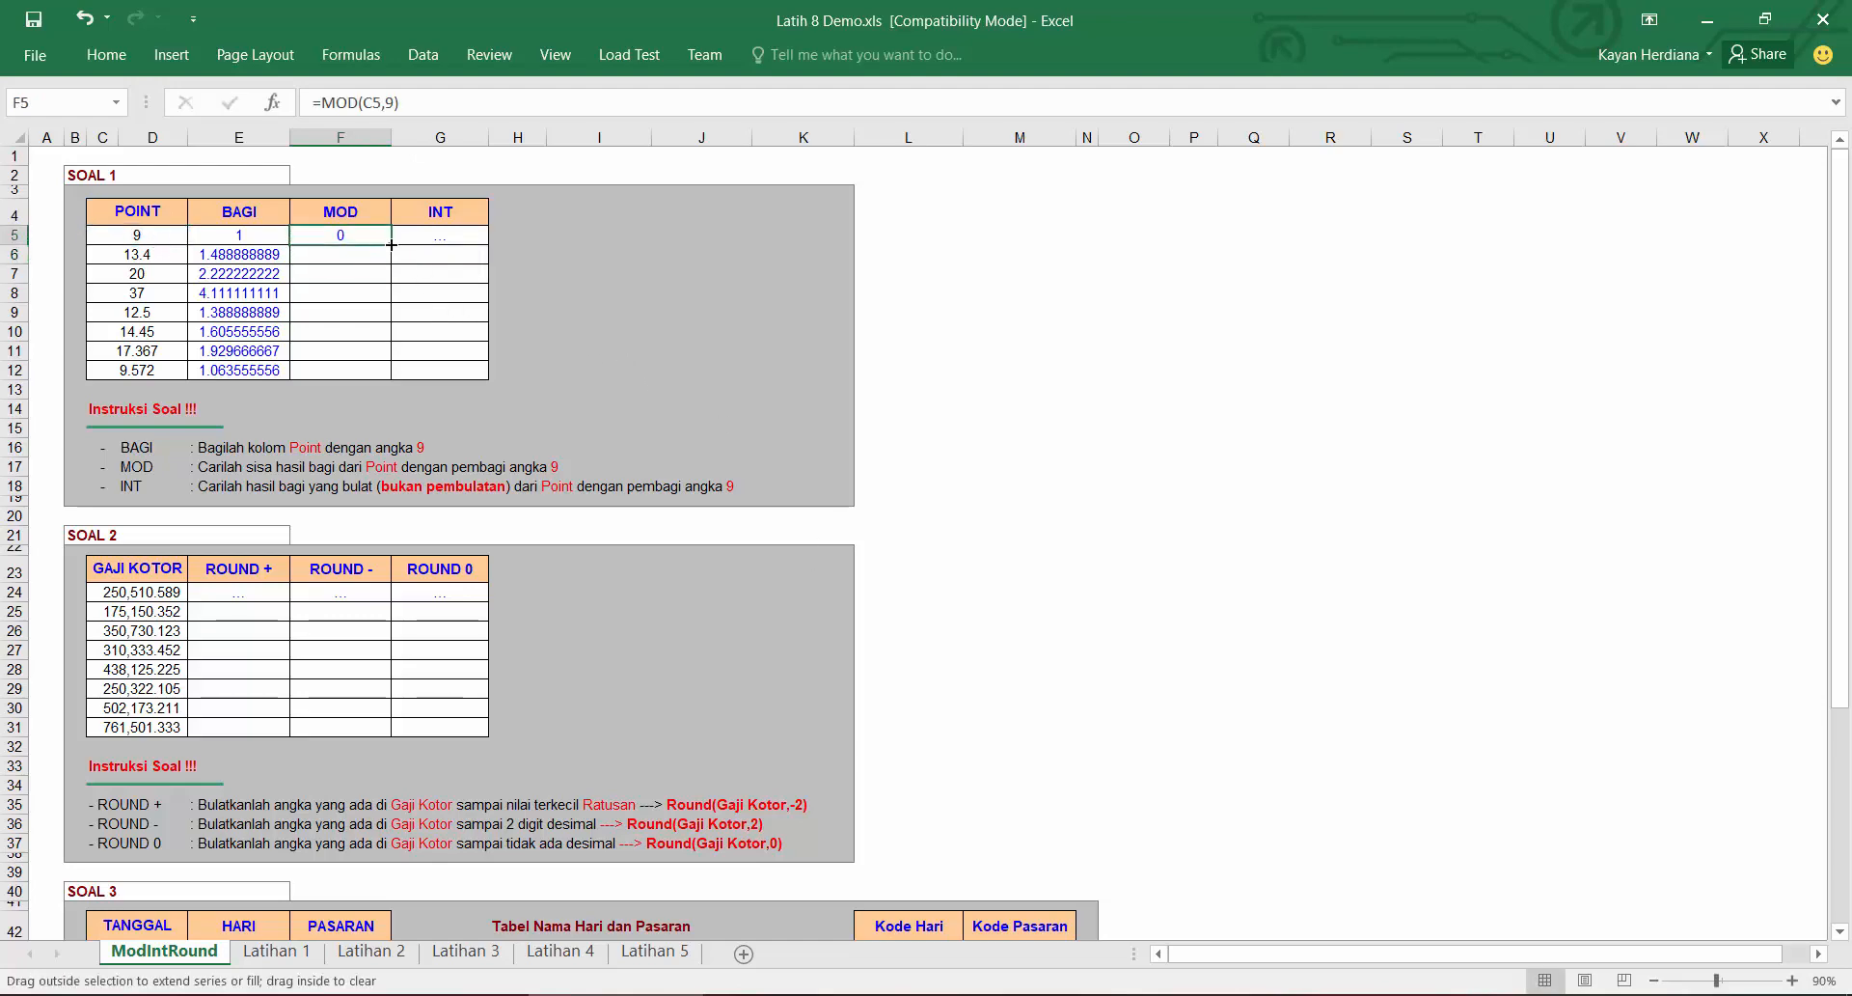
{"action": "double_click", "coordinate": [392, 244]}
Step: In Notepad, complete the second line as =MOD(number, divisor) and start a new line
{"action": "key", "text": "alt+Tab"}
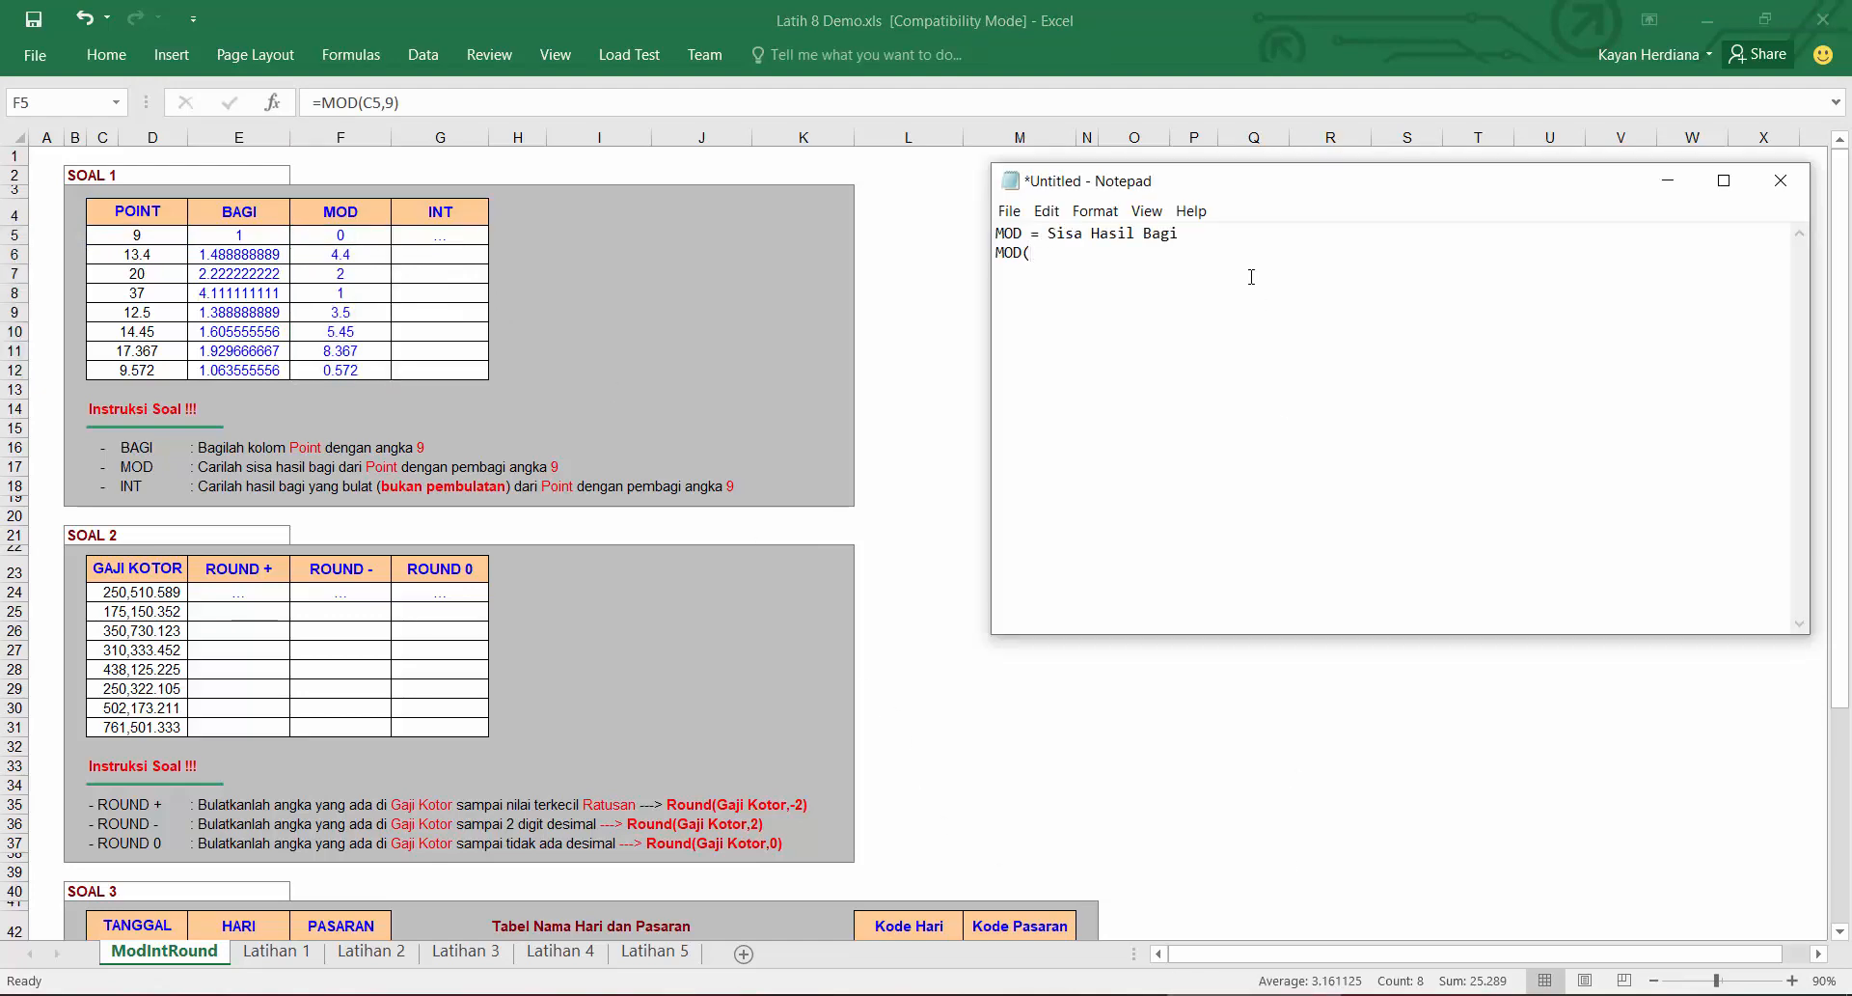
{"action": "type", "text": "number"}
{"action": "type", "text": "="}
{"action": "key", "text": "End"}
{"action": "type", "text": ", divisor"}
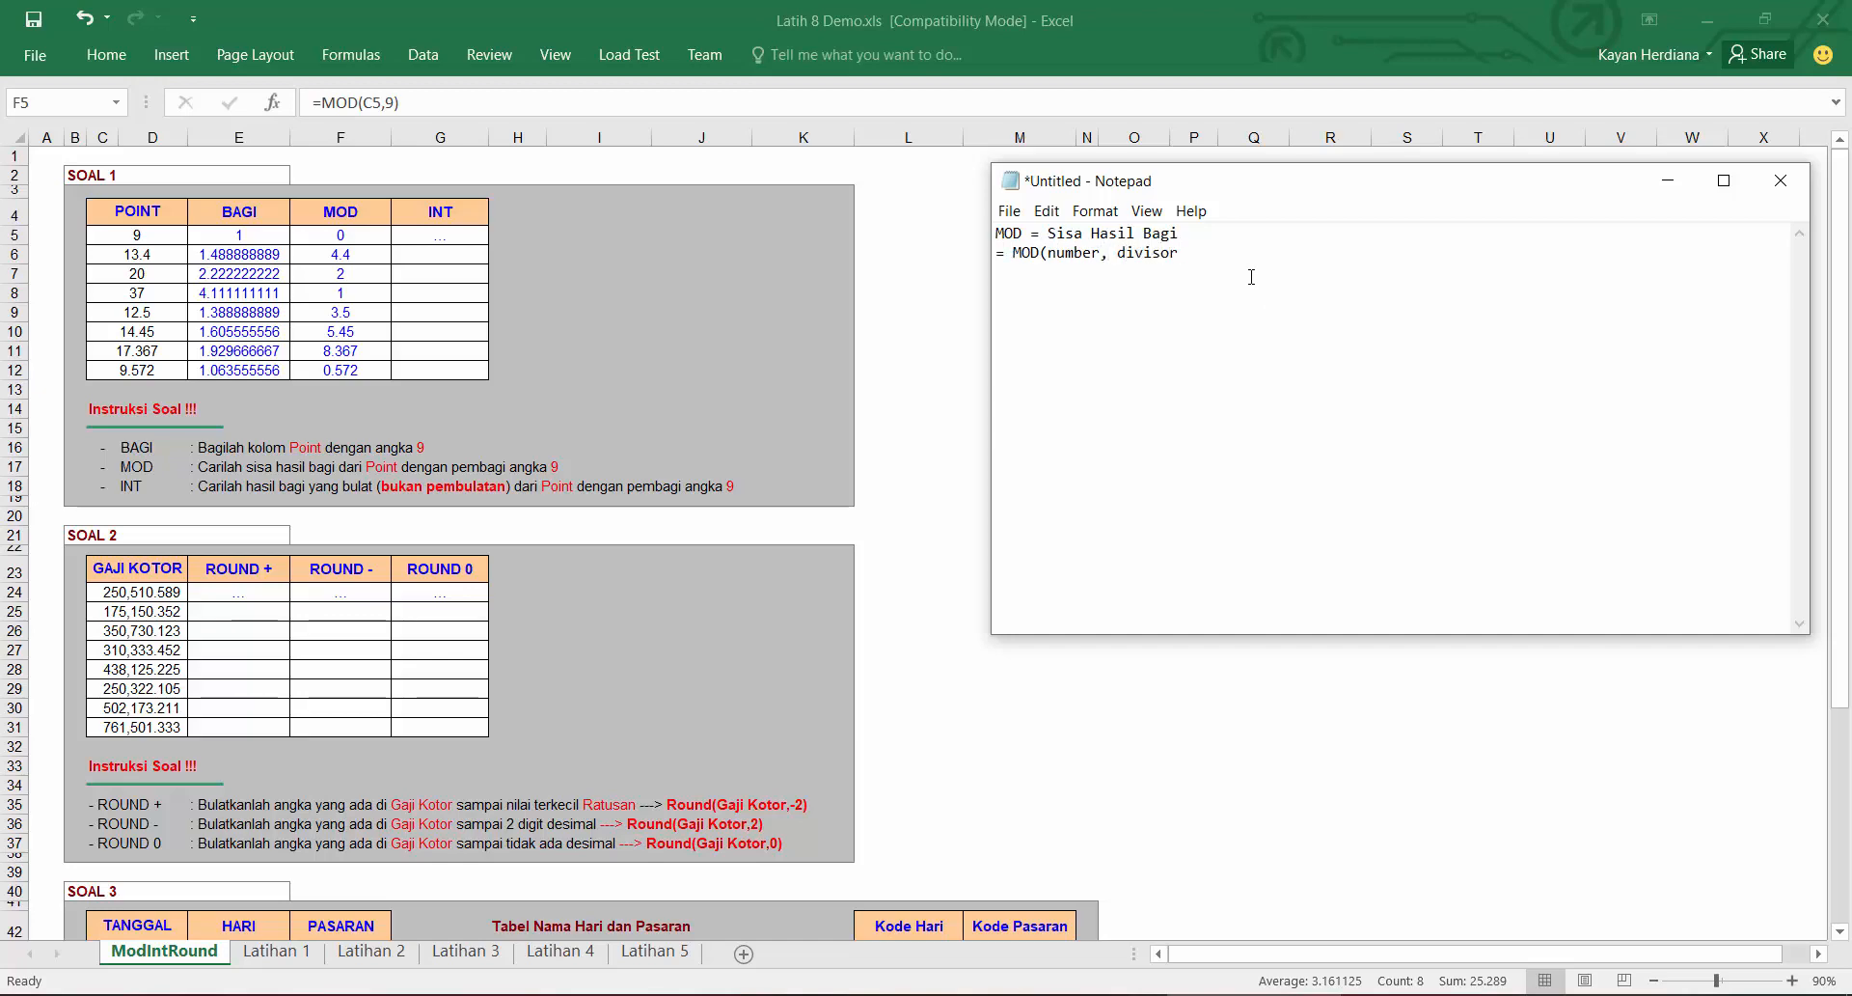
{"action": "type", "text": ")"}
{"action": "left_click", "coordinate": [1013, 250]}
{"action": "key", "text": "BackSpace"}
{"action": "key", "text": "Return"}
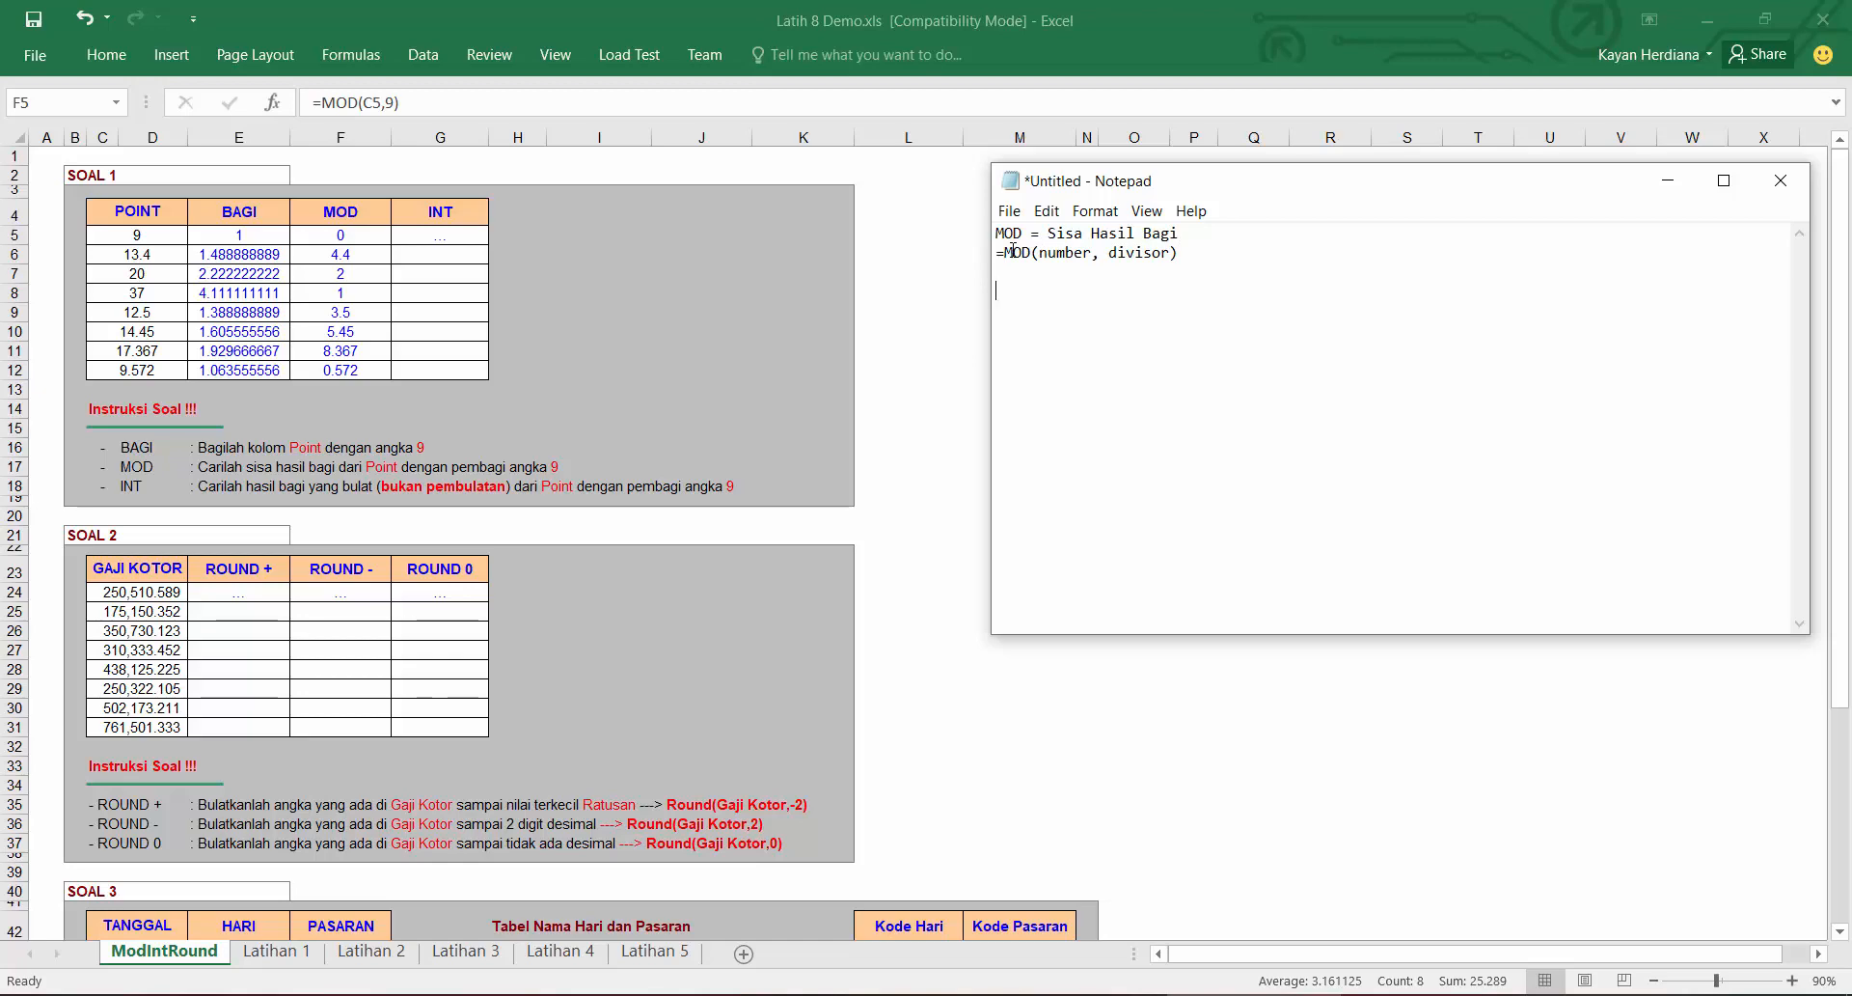
Step: Add the example lines "10 : 7 = 1 sisa 3 (mod)" and "20 : 7 = 2 sisa 6 (mod)"
{"action": "type", "text": "10"}
{"action": "type", "text": " : 7 ="}
{"action": "type", "text": " 1"}
{"action": "type", "text": "sisa"}
{"action": "type", "text": " 3"}
{"action": "type", "text": " (mod)"}
{"action": "type", "text": "20"}
{"action": "type", "text": " : 7 ="}
{"action": "type", "text": " 2 sisa"}
{"action": "type", "text": " 6"}
{"action": "type", "text": " (mod)"}
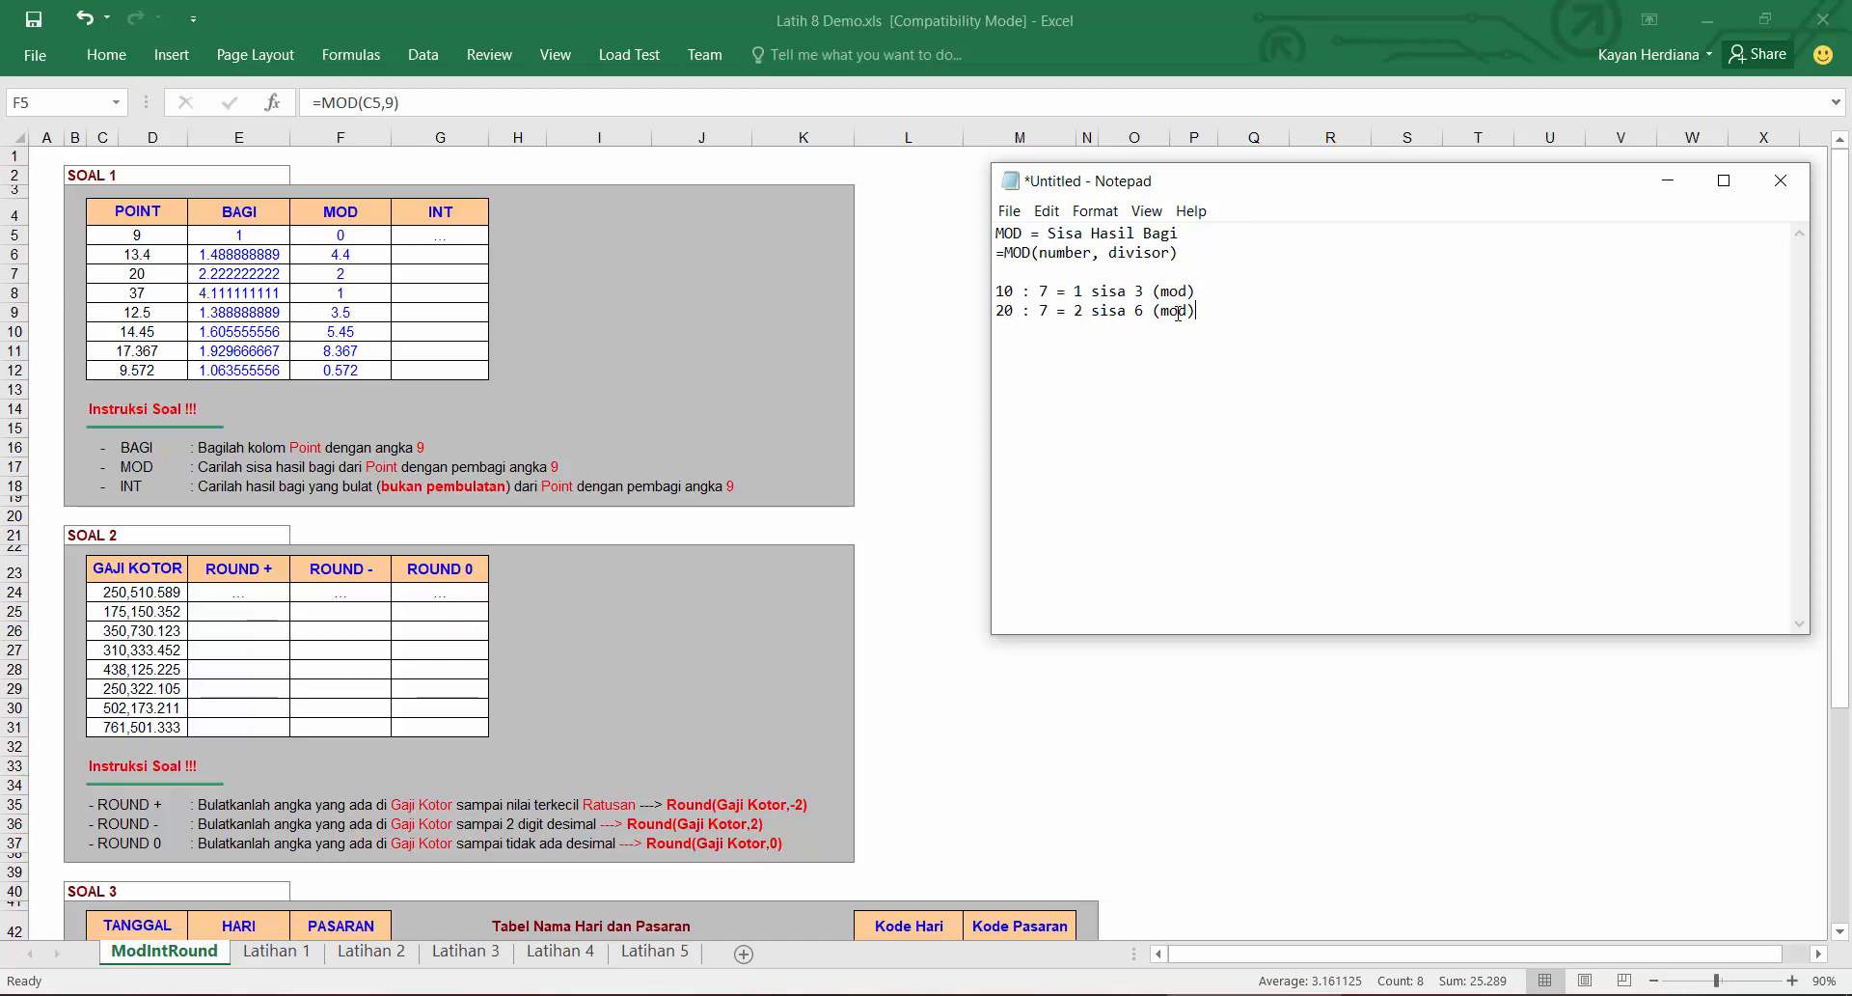
Step: Add the example line "9.5 : 7 = 1 sisa 2.5 (mod)" followed by a blank line
{"action": "left_click_drag", "start_coordinate": [1085, 311], "coordinate": [1041, 317]}
{"action": "left_click_drag", "start_coordinate": [1146, 310], "coordinate": [1126, 311]}
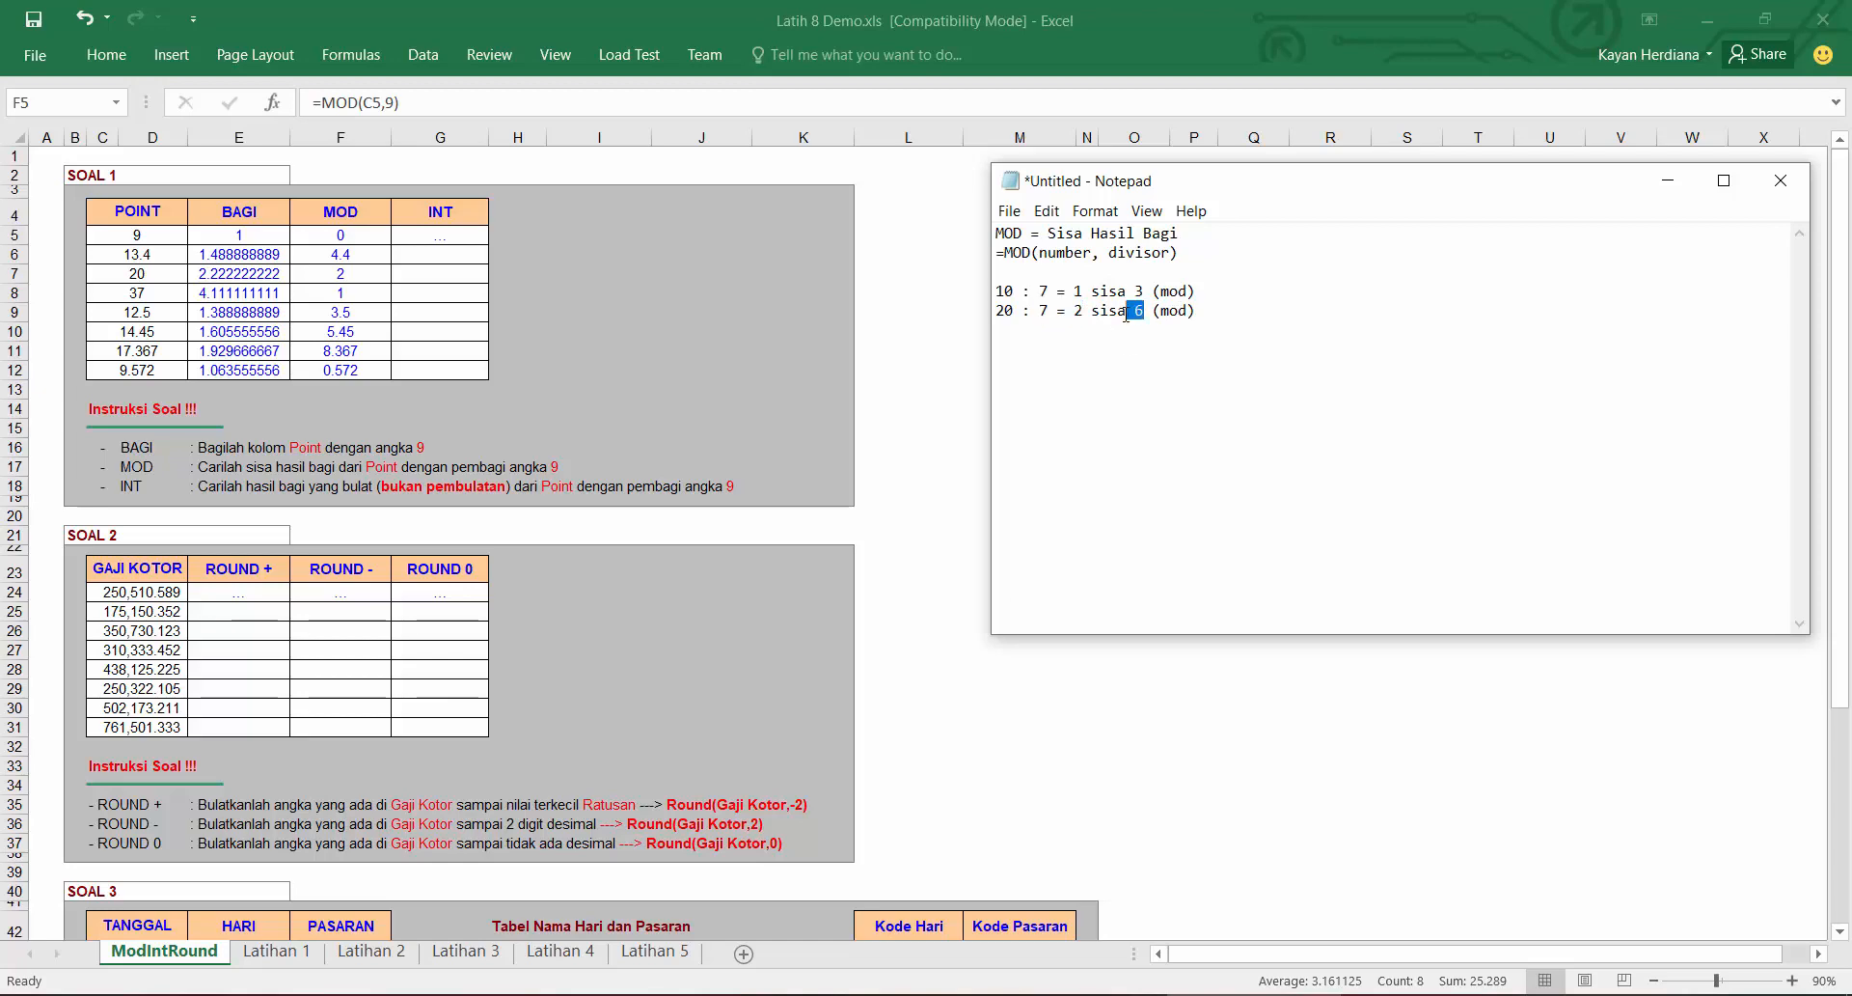
{"action": "left_click", "coordinate": [1227, 318]}
{"action": "key", "text": "Return"}
{"action": "type", "text": "9.5 : 7 = 1 sis"}
{"action": "key", "text": "BackSpace"}
{"action": "key", "text": "BackSpace"}
{"action": "type", "text": "isa 2"}
{"action": "key", "text": "BackSpace"}
{"action": "type", "text": "2.5 (mod)"}
{"action": "key", "text": "Return"}
{"action": "key", "text": "Return"}
Step: Write the day example lines "Sekarang : Senin" and "50 hari lagi :"
{"action": "type", "text": "Senin"}
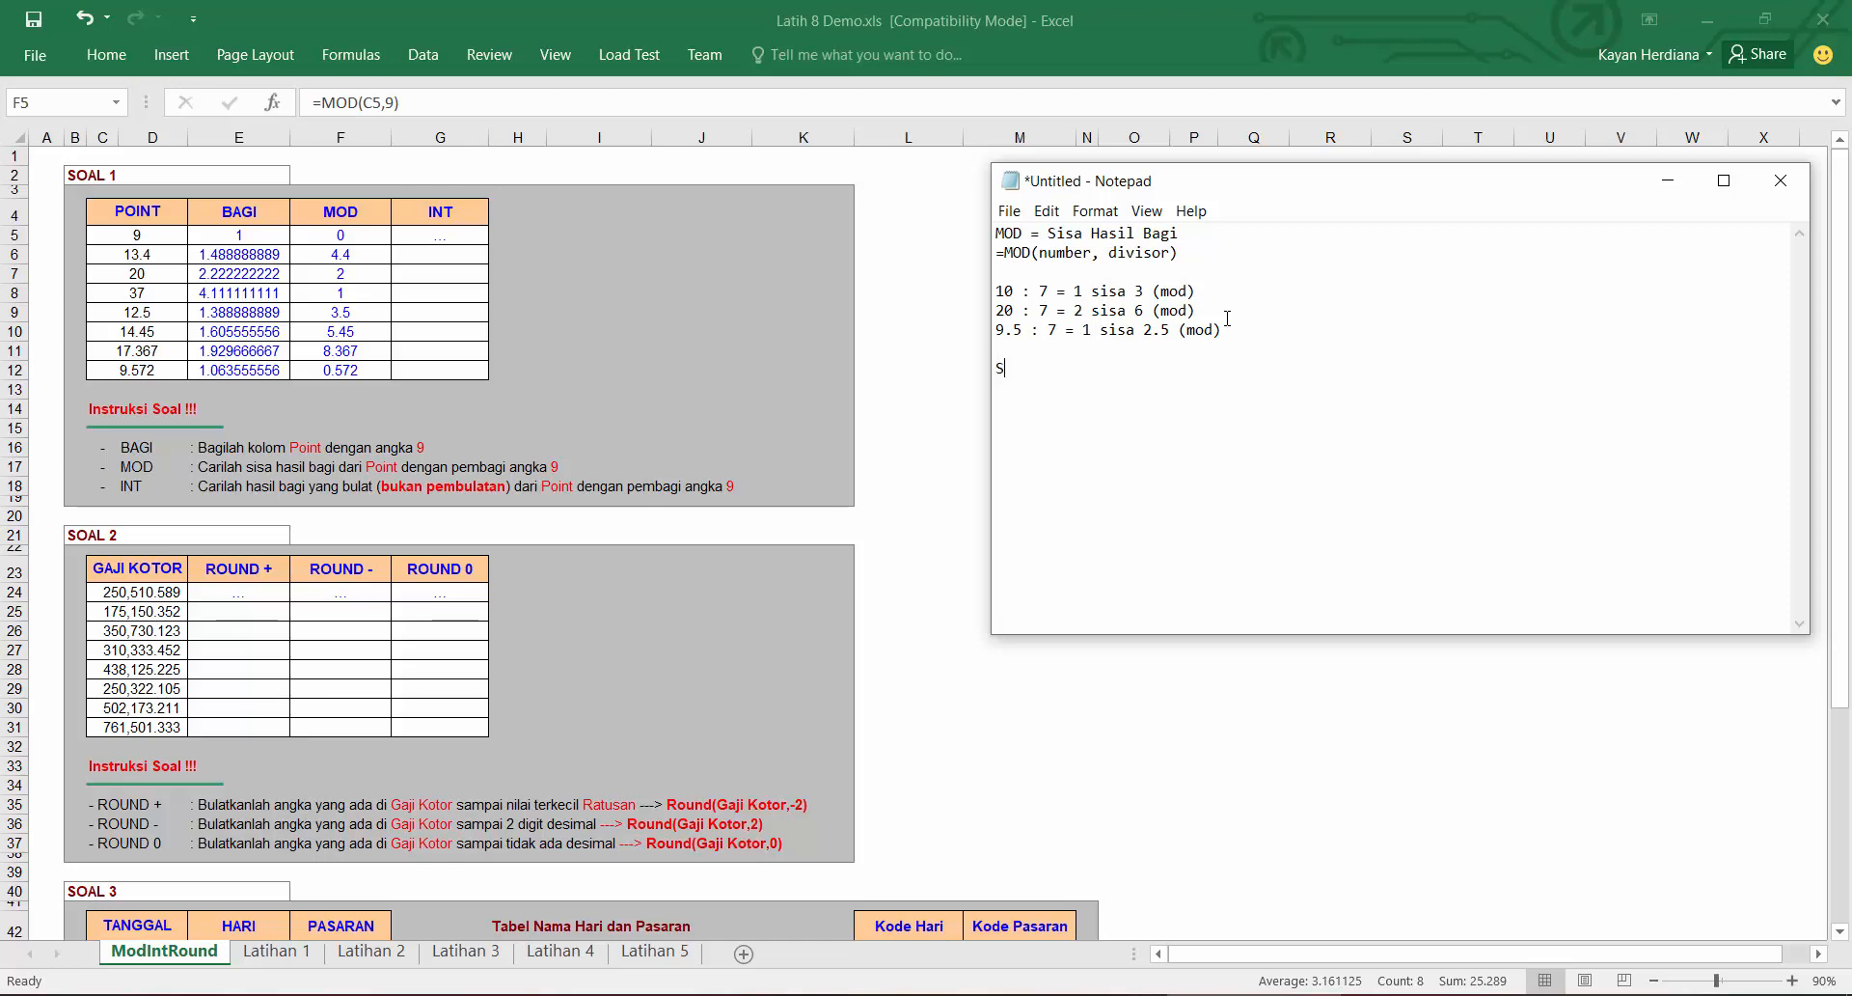
{"action": "type", "text": "Sekarang "}
{"action": "type", "text": ":"}
{"action": "key", "text": "End"}
{"action": "type", "text": "50 hari la"}
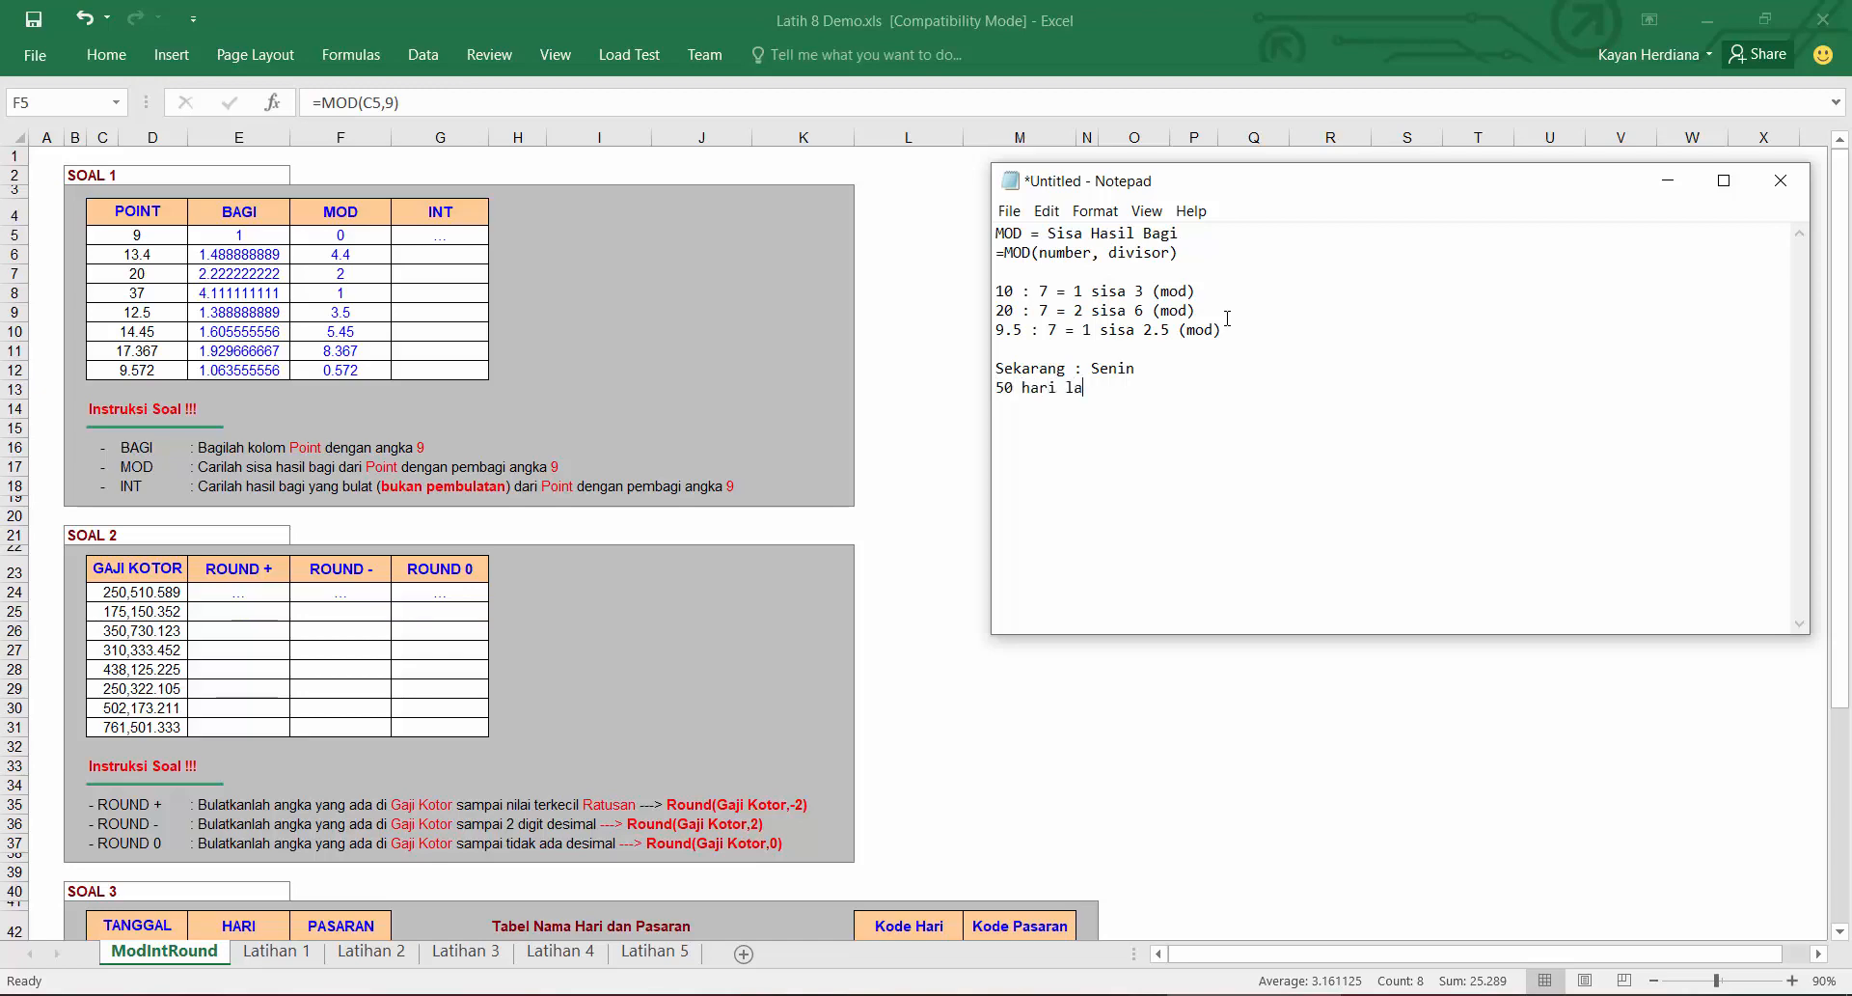
{"action": "type", "text": "gi"}
Step: Add the lines "50 : 7 = 7 sisa 1 (mod)" and "1 hari lagi adalah selasa"
{"action": "type", "text": "50"}
{"action": "type", "text": " : 7"}
{"action": "type", "text": " ="}
{"action": "type", "text": " 7 sisa "}
{"action": "type", "text": "1"}
{"action": "type", "text": "("}
{"action": "type", "text": "mod)"}
{"action": "key", "text": "Return"}
{"action": "type", "text": "1 hari lagi "}
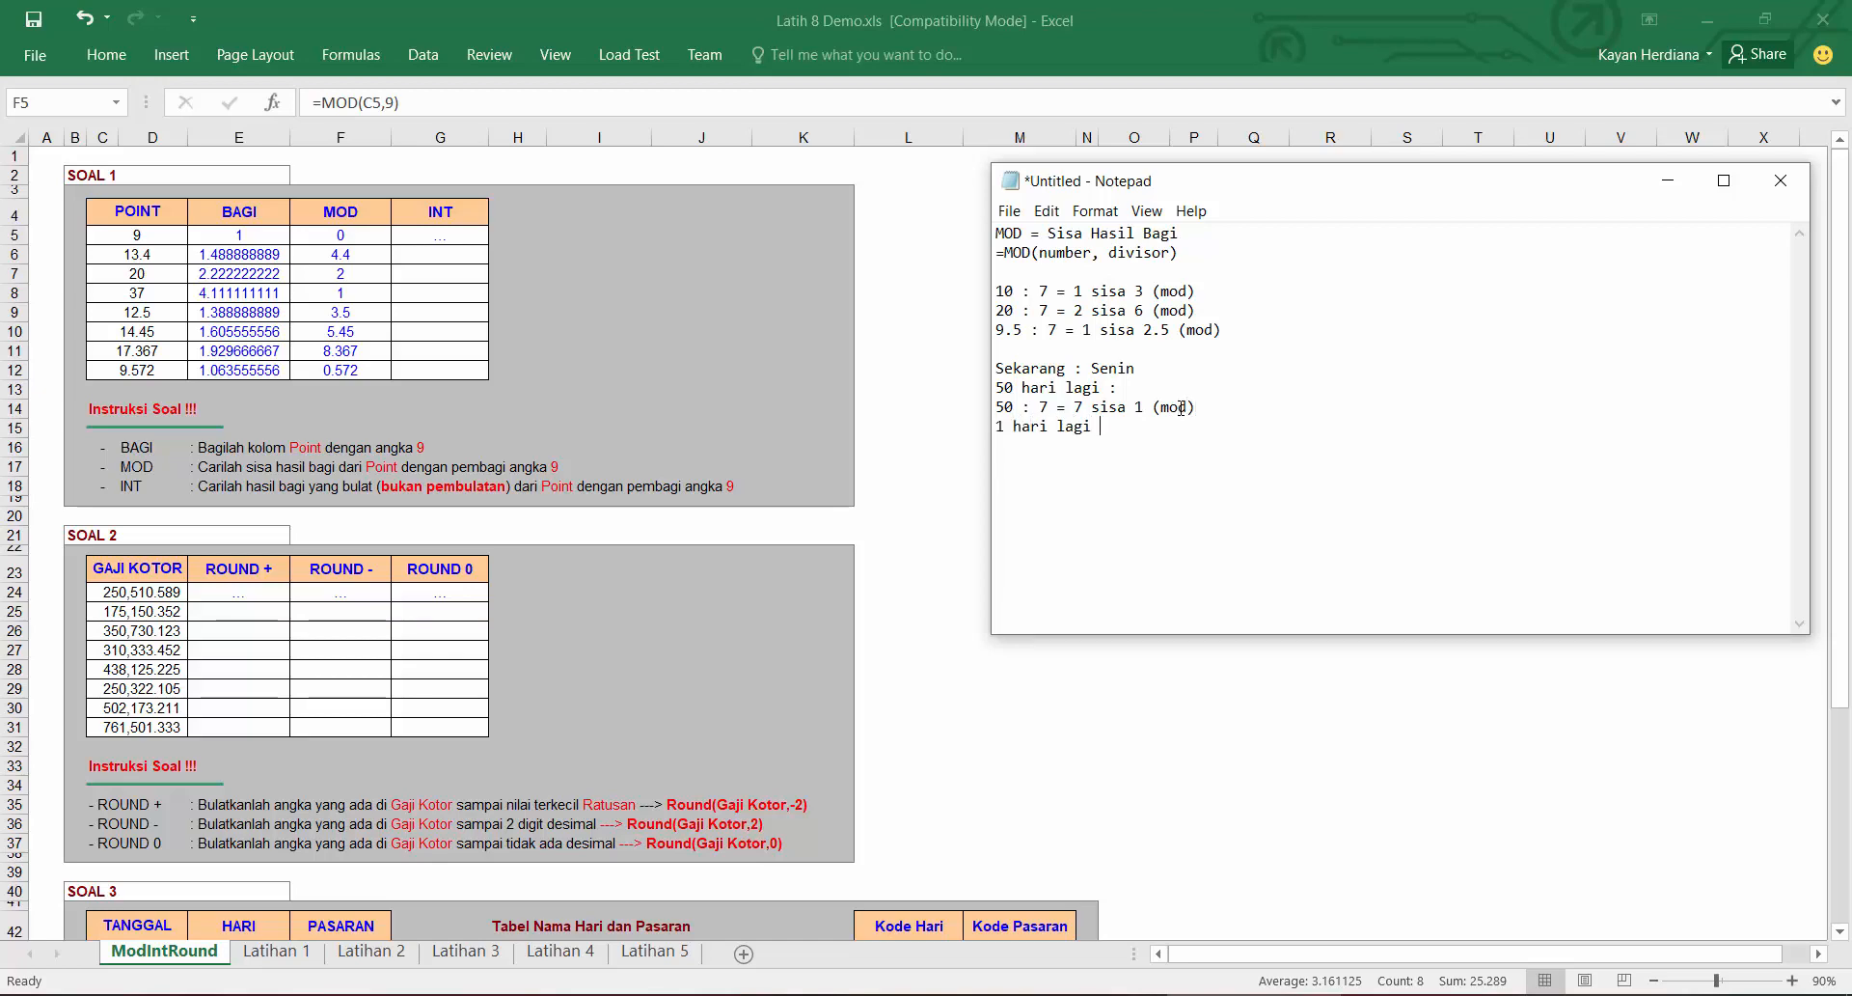
{"action": "type", "text": "adalah selasa"}
{"action": "double_click", "coordinate": [1011, 409]}
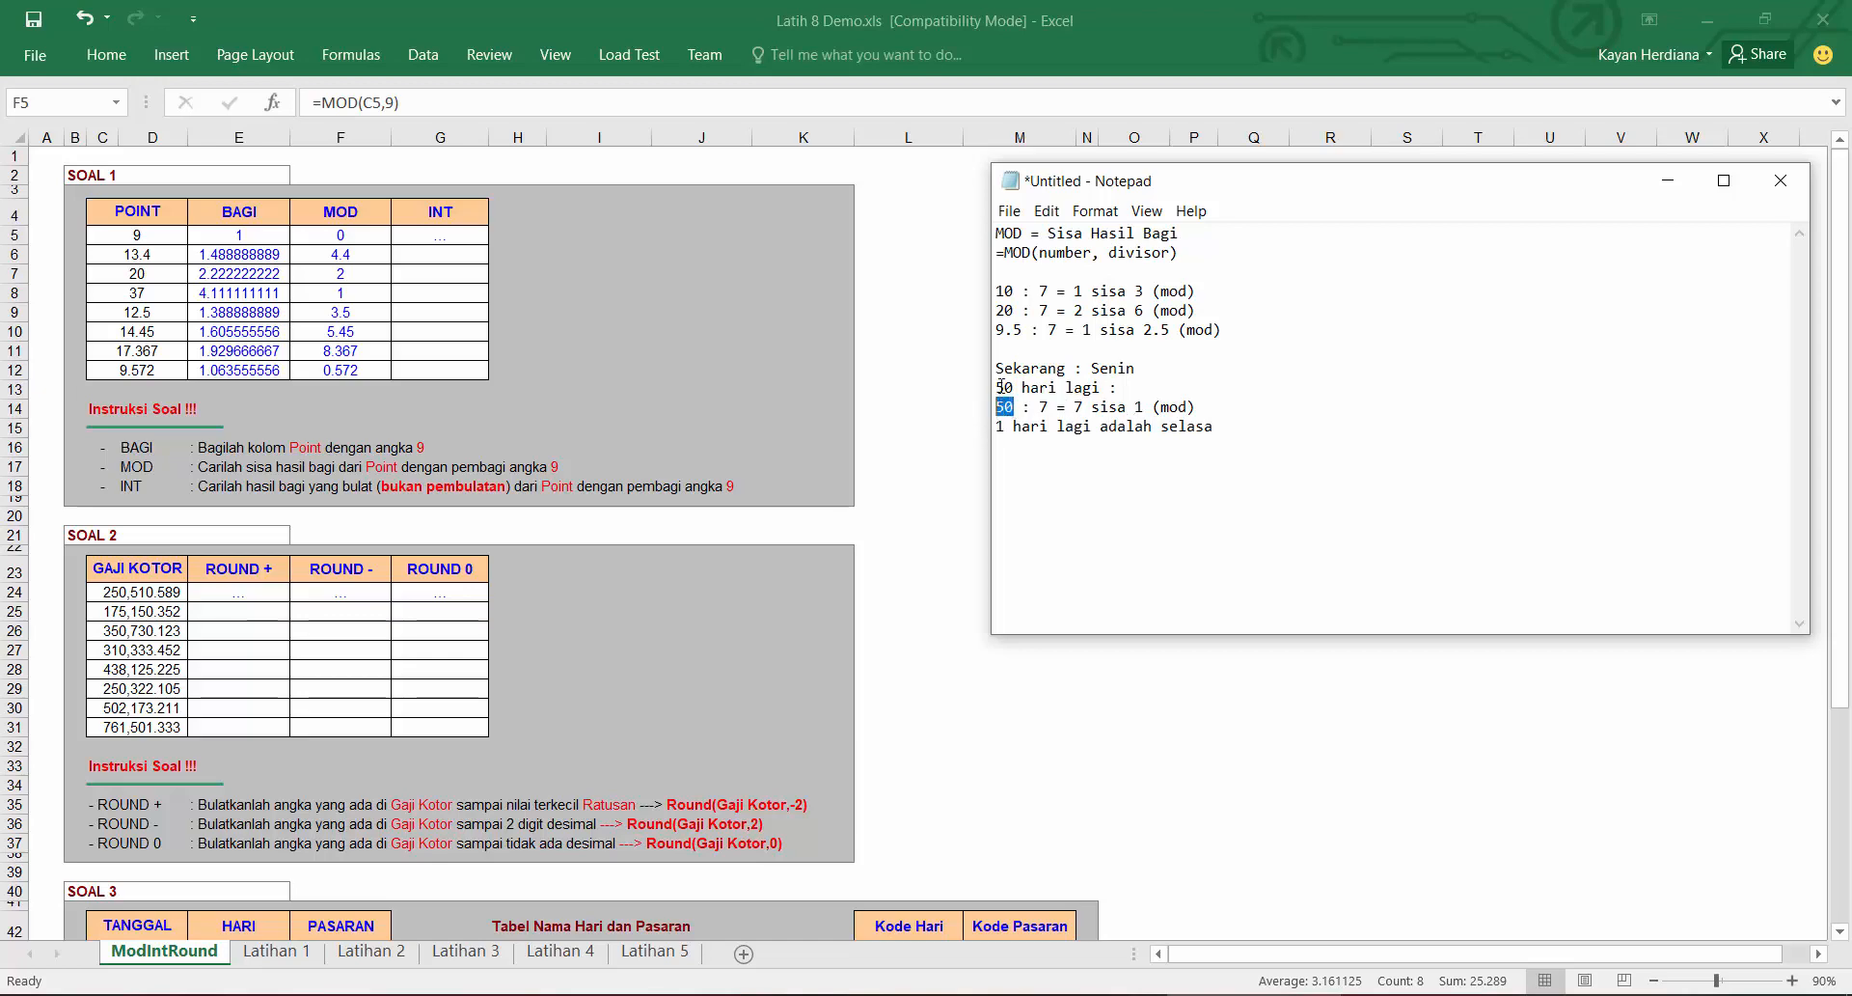
{"action": "double_click", "coordinate": [1210, 425]}
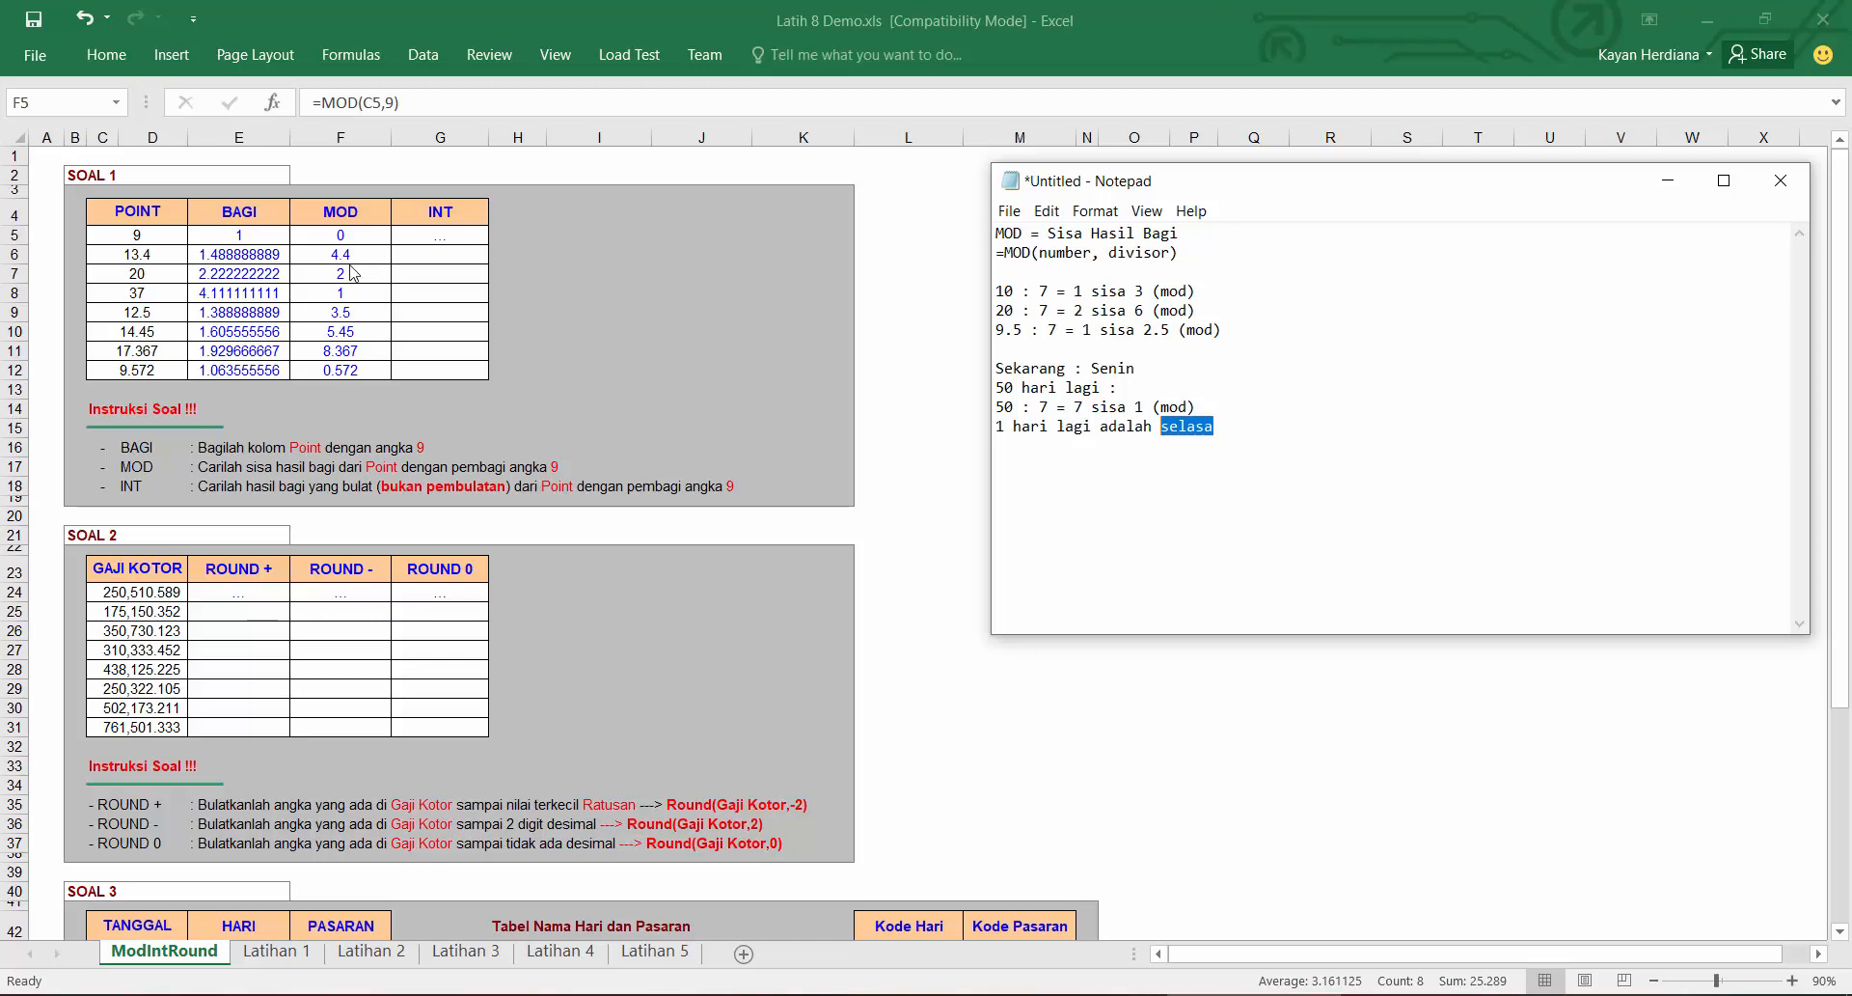
{"action": "key", "text": "alt+Tab"}
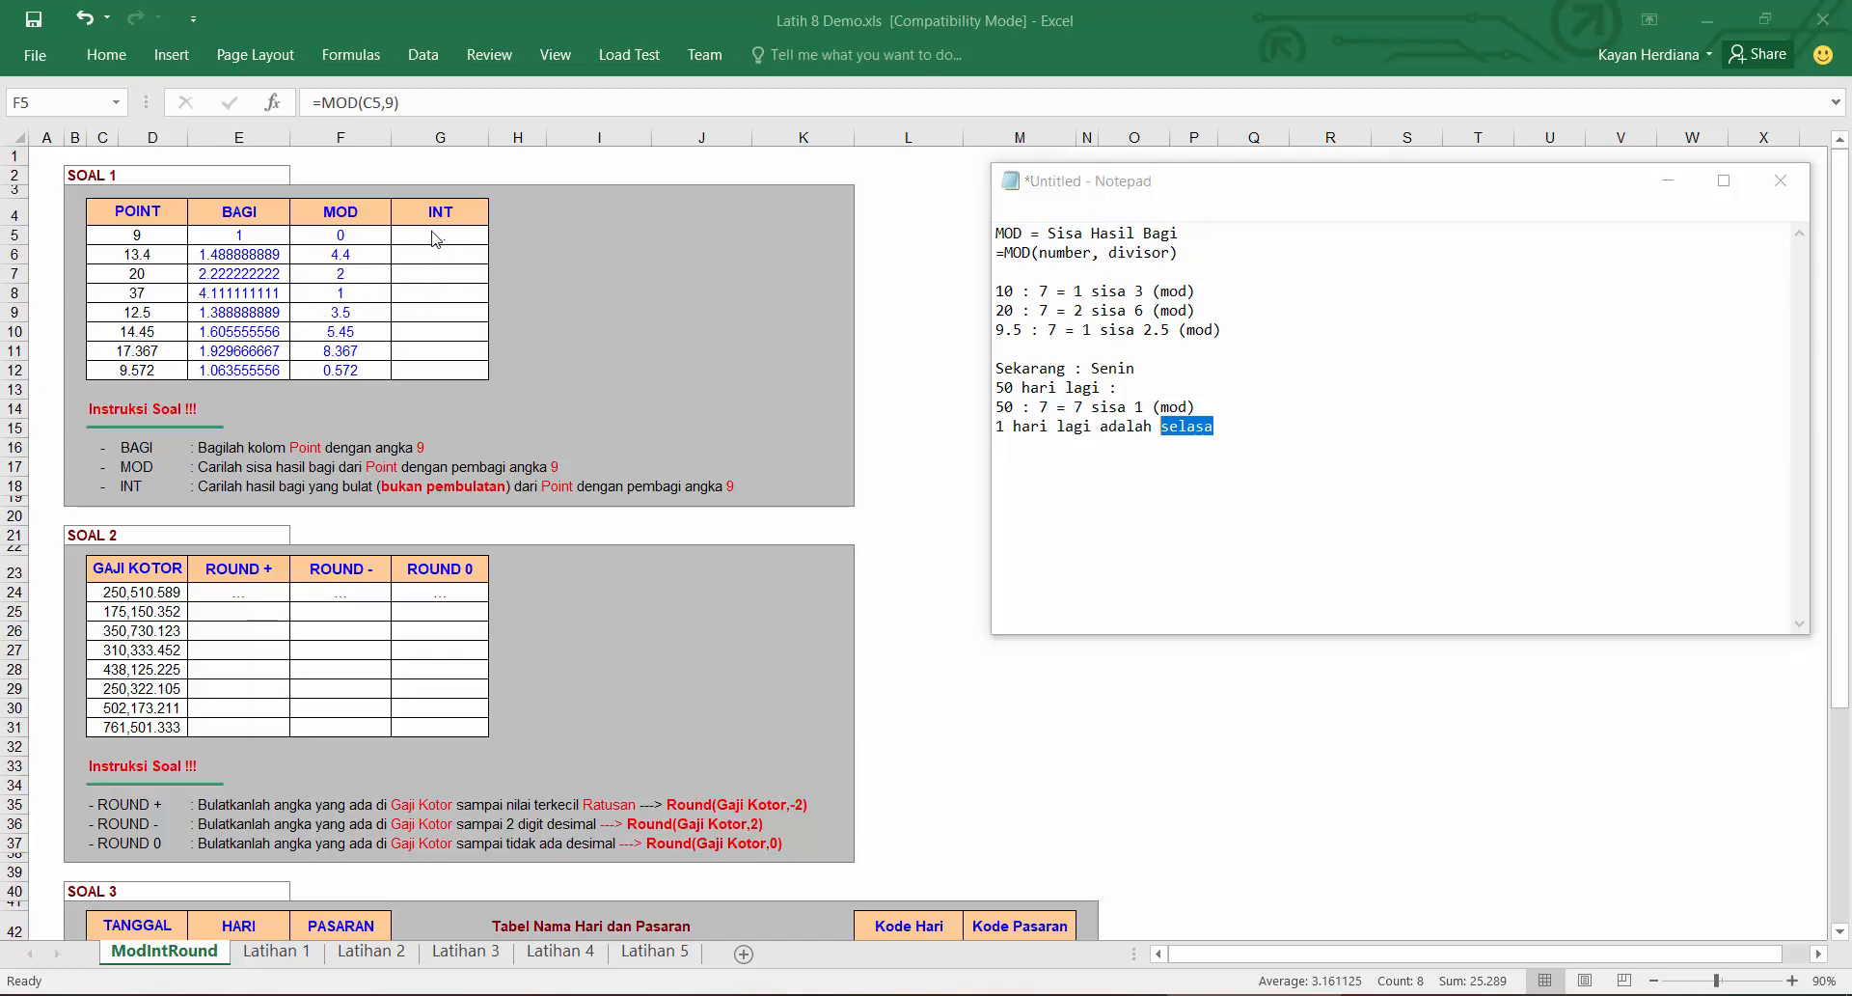
{"action": "key", "text": "F2"}
{"action": "key", "text": "Return"}
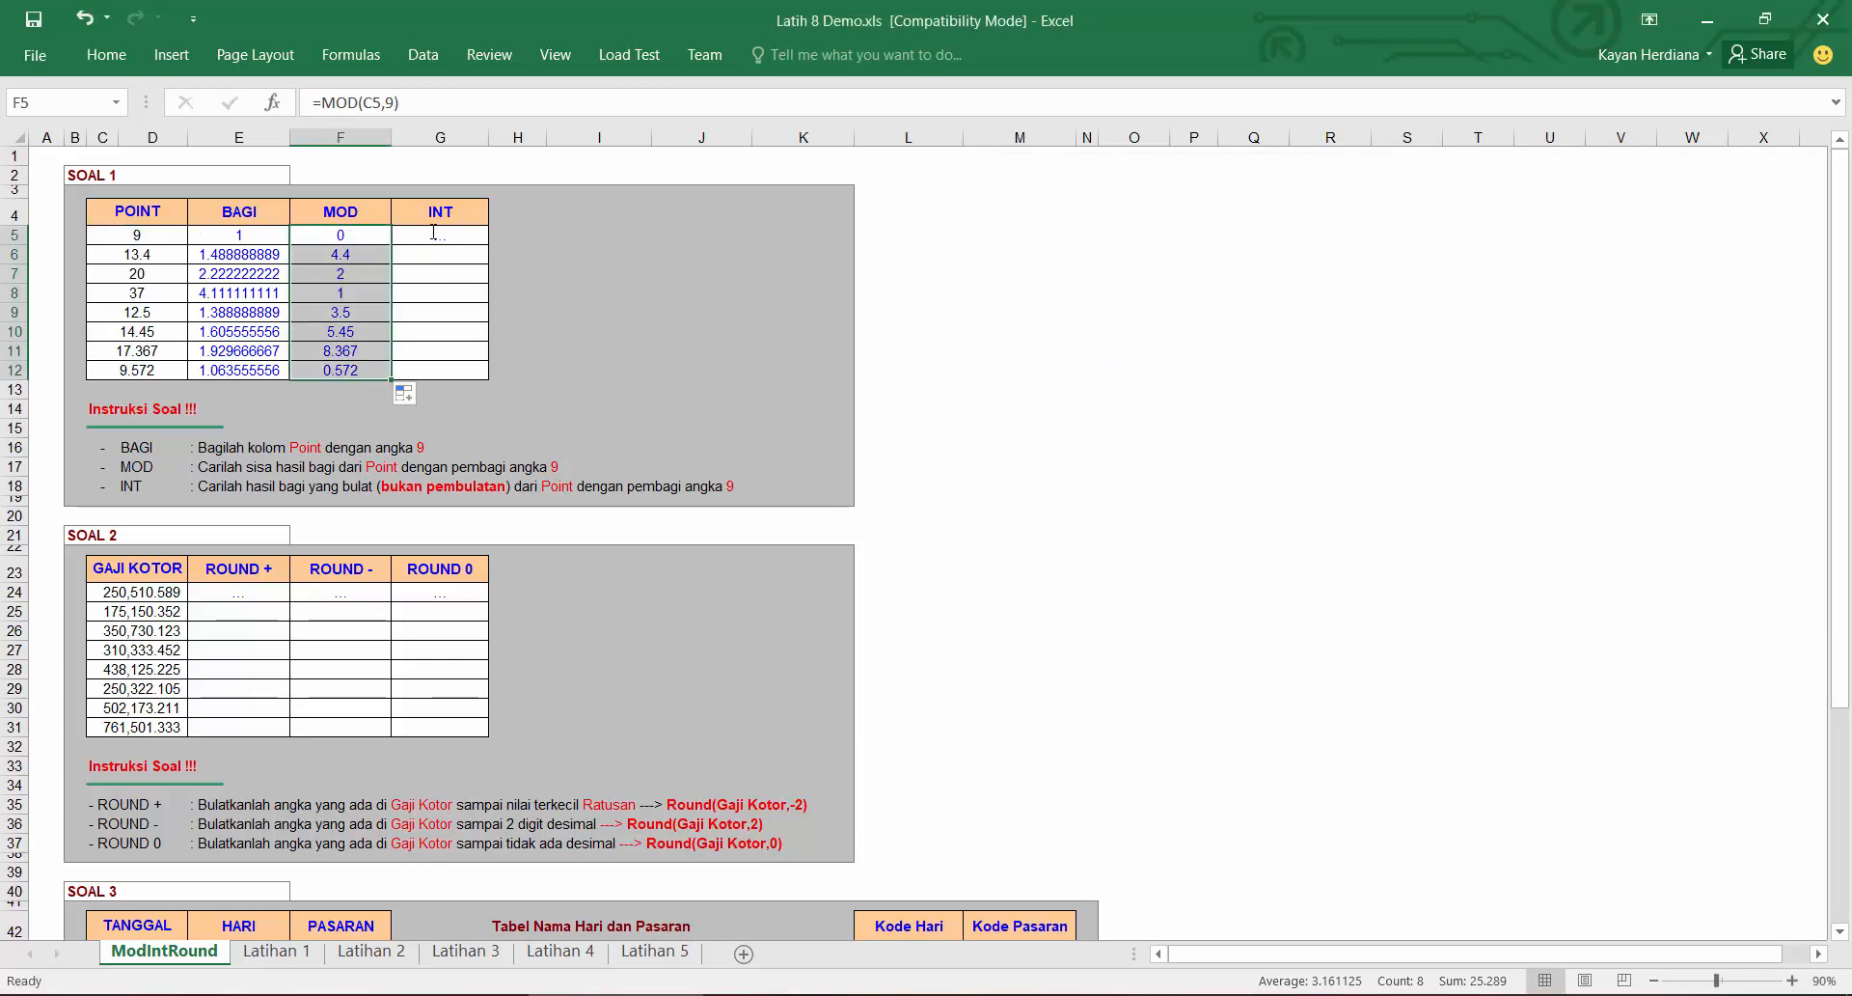
Step: Start a formula in the first INT cell
{"action": "left_click", "coordinate": [432, 233]}
{"action": "type", "text": "="}
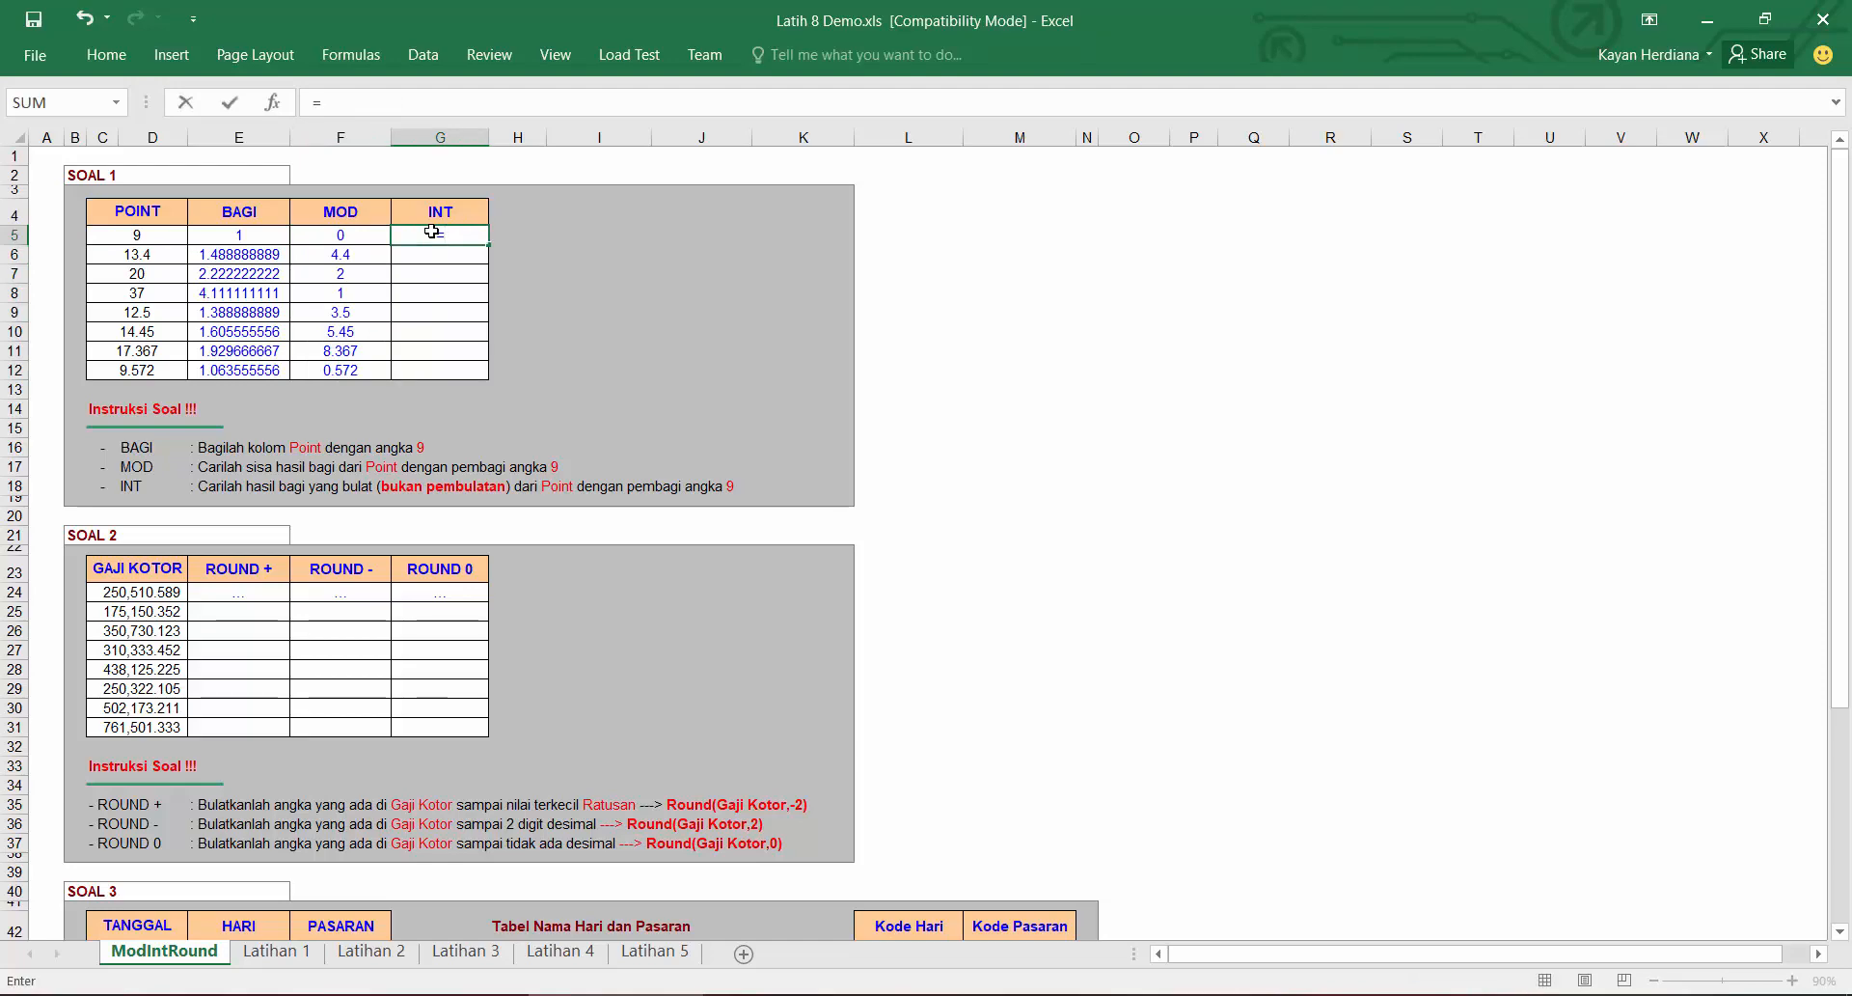
Step: Switch to Notepad and add the note "=INT(1.9) = 1" on a new line
{"action": "left_click", "coordinate": [1302, 995]}
{"action": "left_click", "coordinate": [1259, 479]}
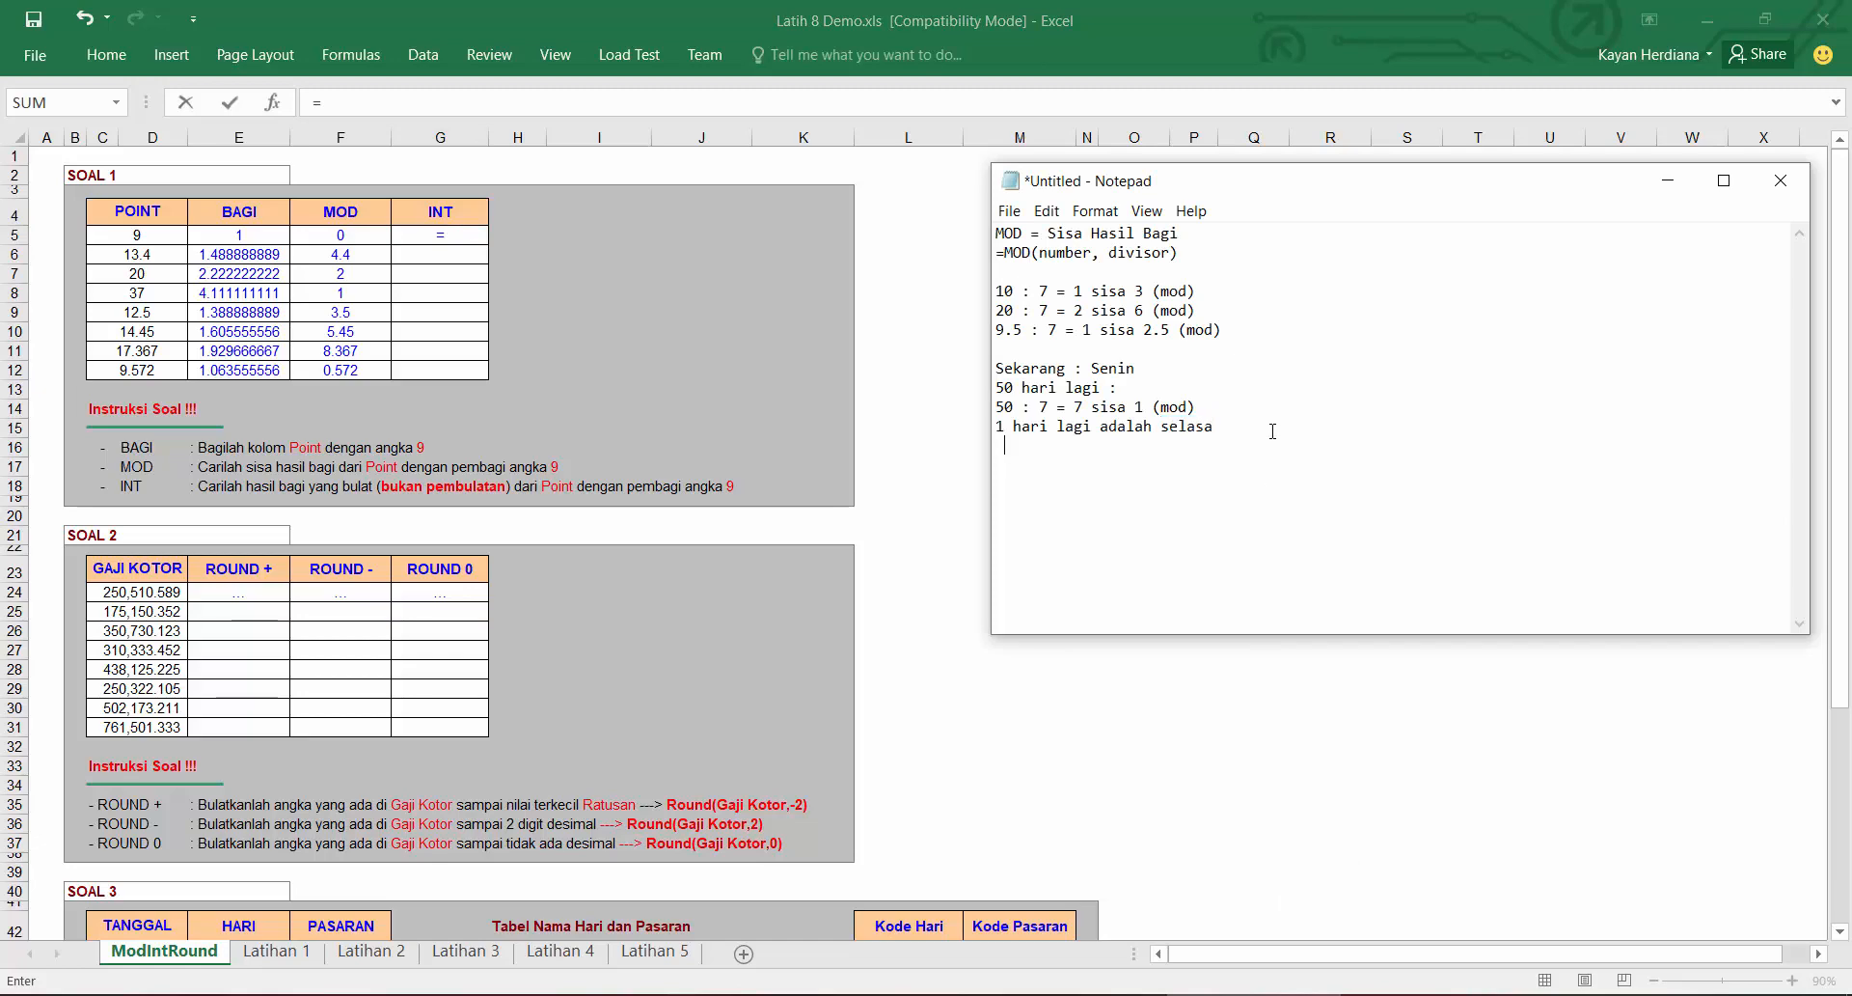
{"action": "type", "text": "=INT"}
{"action": "key", "text": "BackSpace"}
{"action": "type", "text": "("}
{"action": "type", "text": "1.9) = 1"}
{"action": "key", "text": "Return"}
{"action": "left_click_drag", "start_coordinate": [1065, 465], "coordinate": [1041, 468]}
{"action": "left_click", "coordinate": [1124, 466]}
Step: Complete the first INT cell as =INT(E5) and fill it down the INT column
{"action": "left_click", "coordinate": [461, 232]}
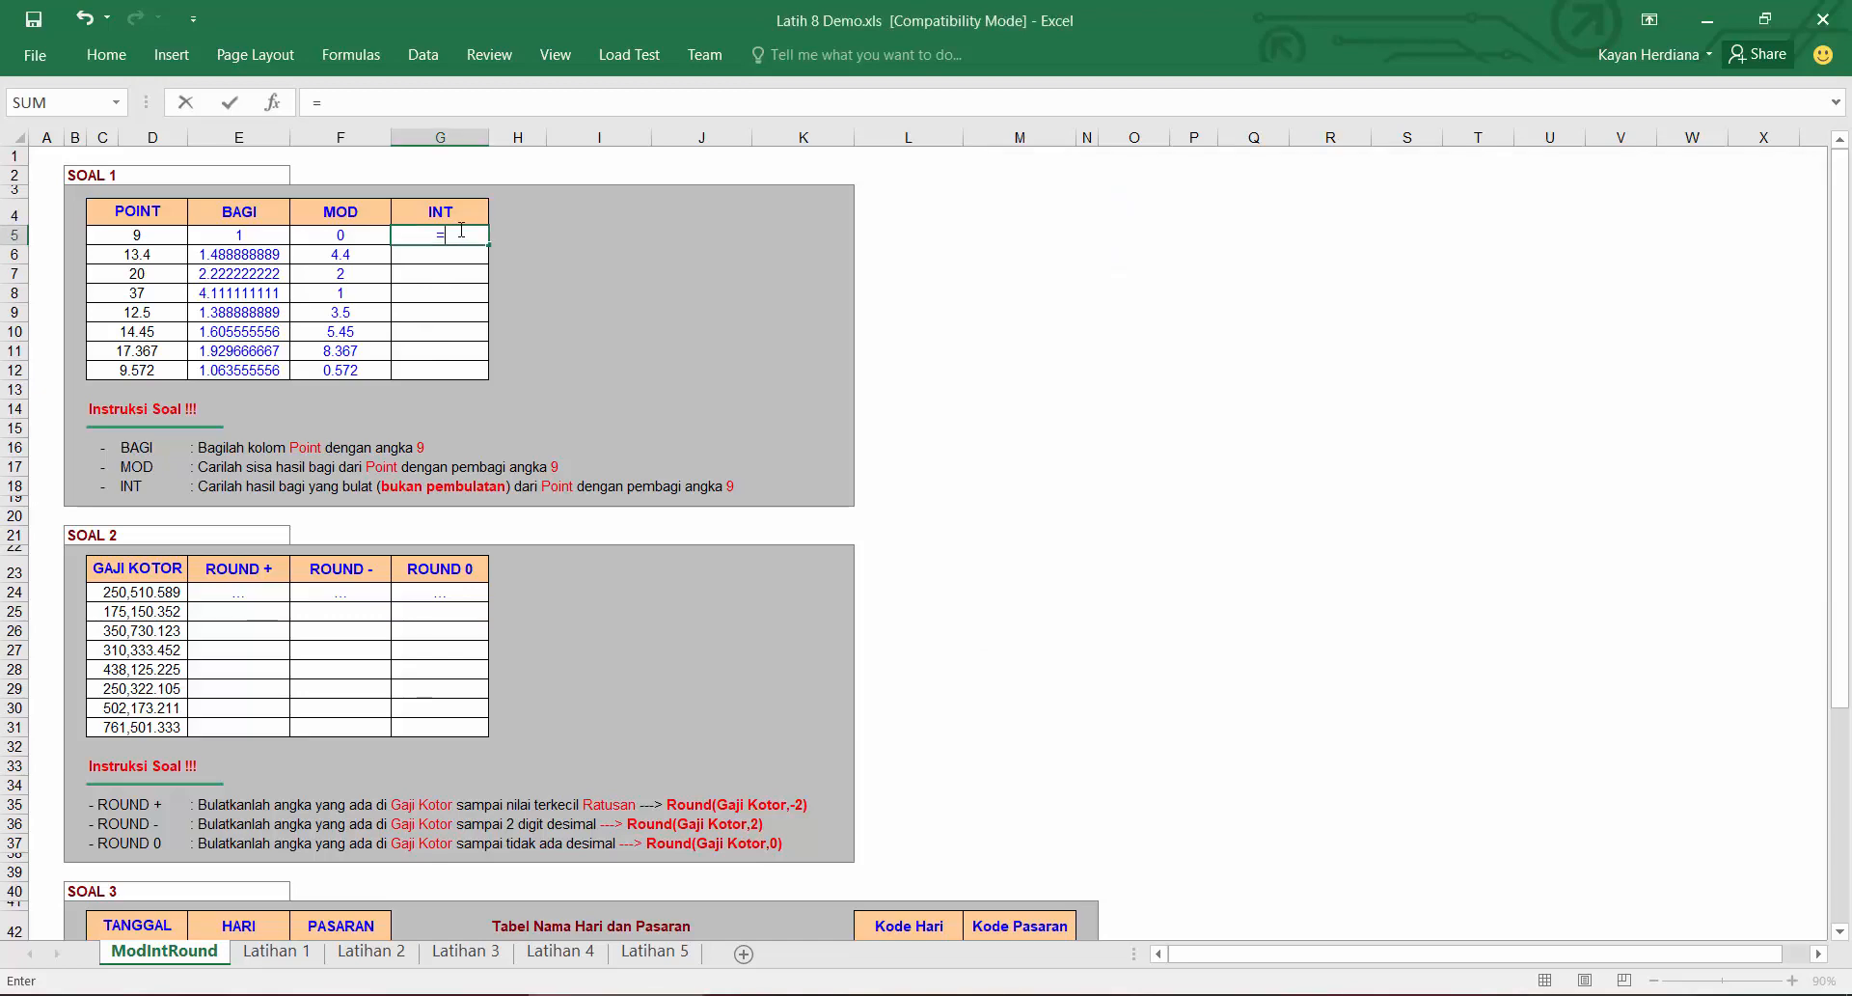
{"action": "type", "text": "INT("}
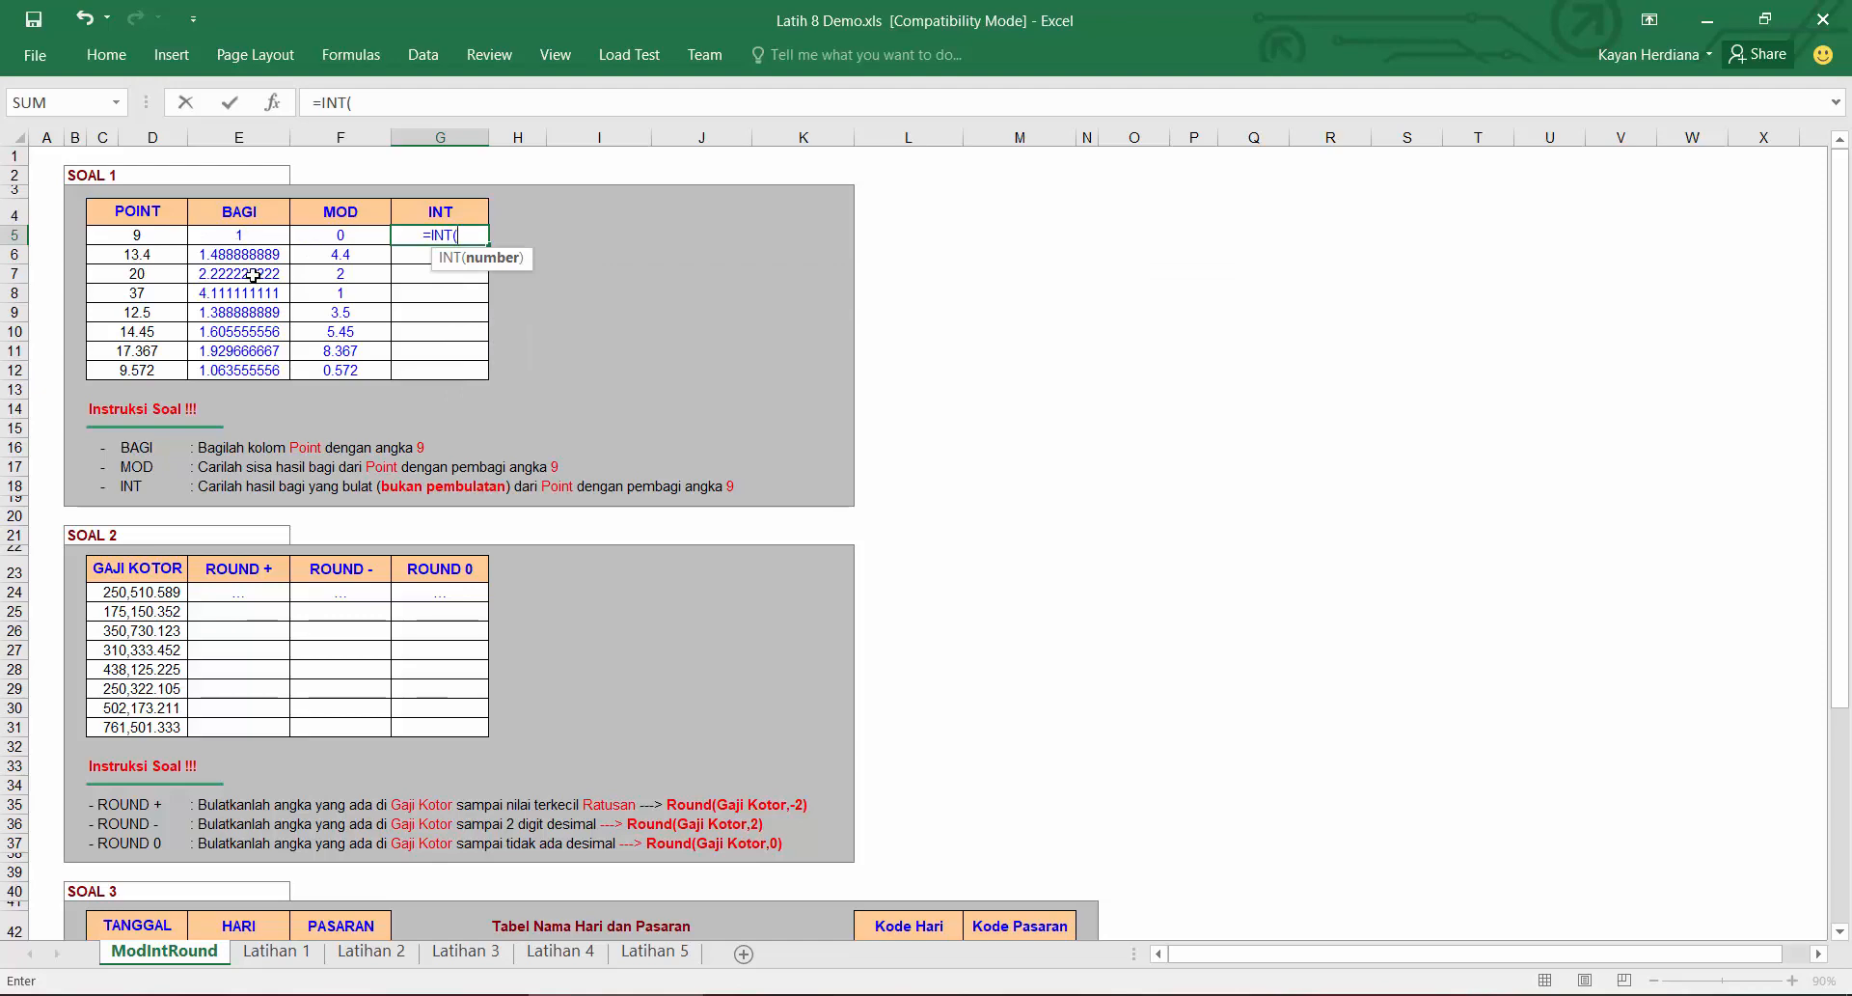
{"action": "left_click", "coordinate": [248, 240]}
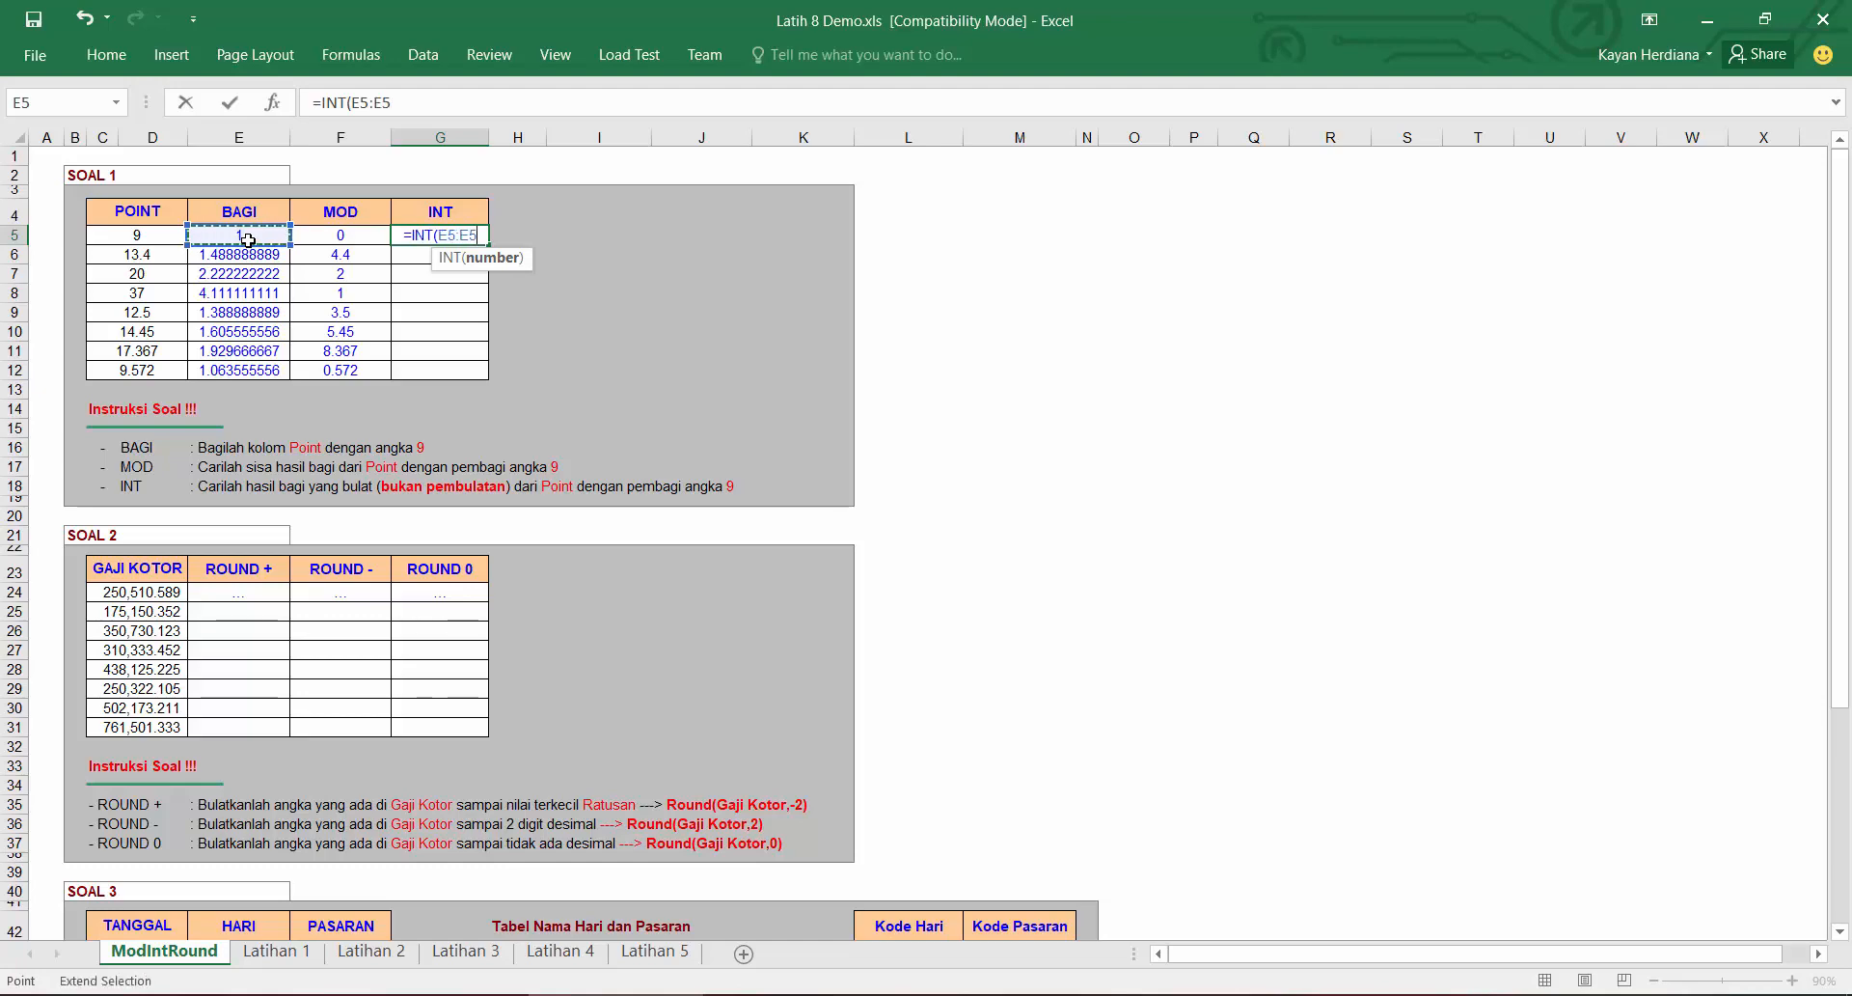
{"action": "key", "text": "BackSpace"}
{"action": "type", "text": "5,"}
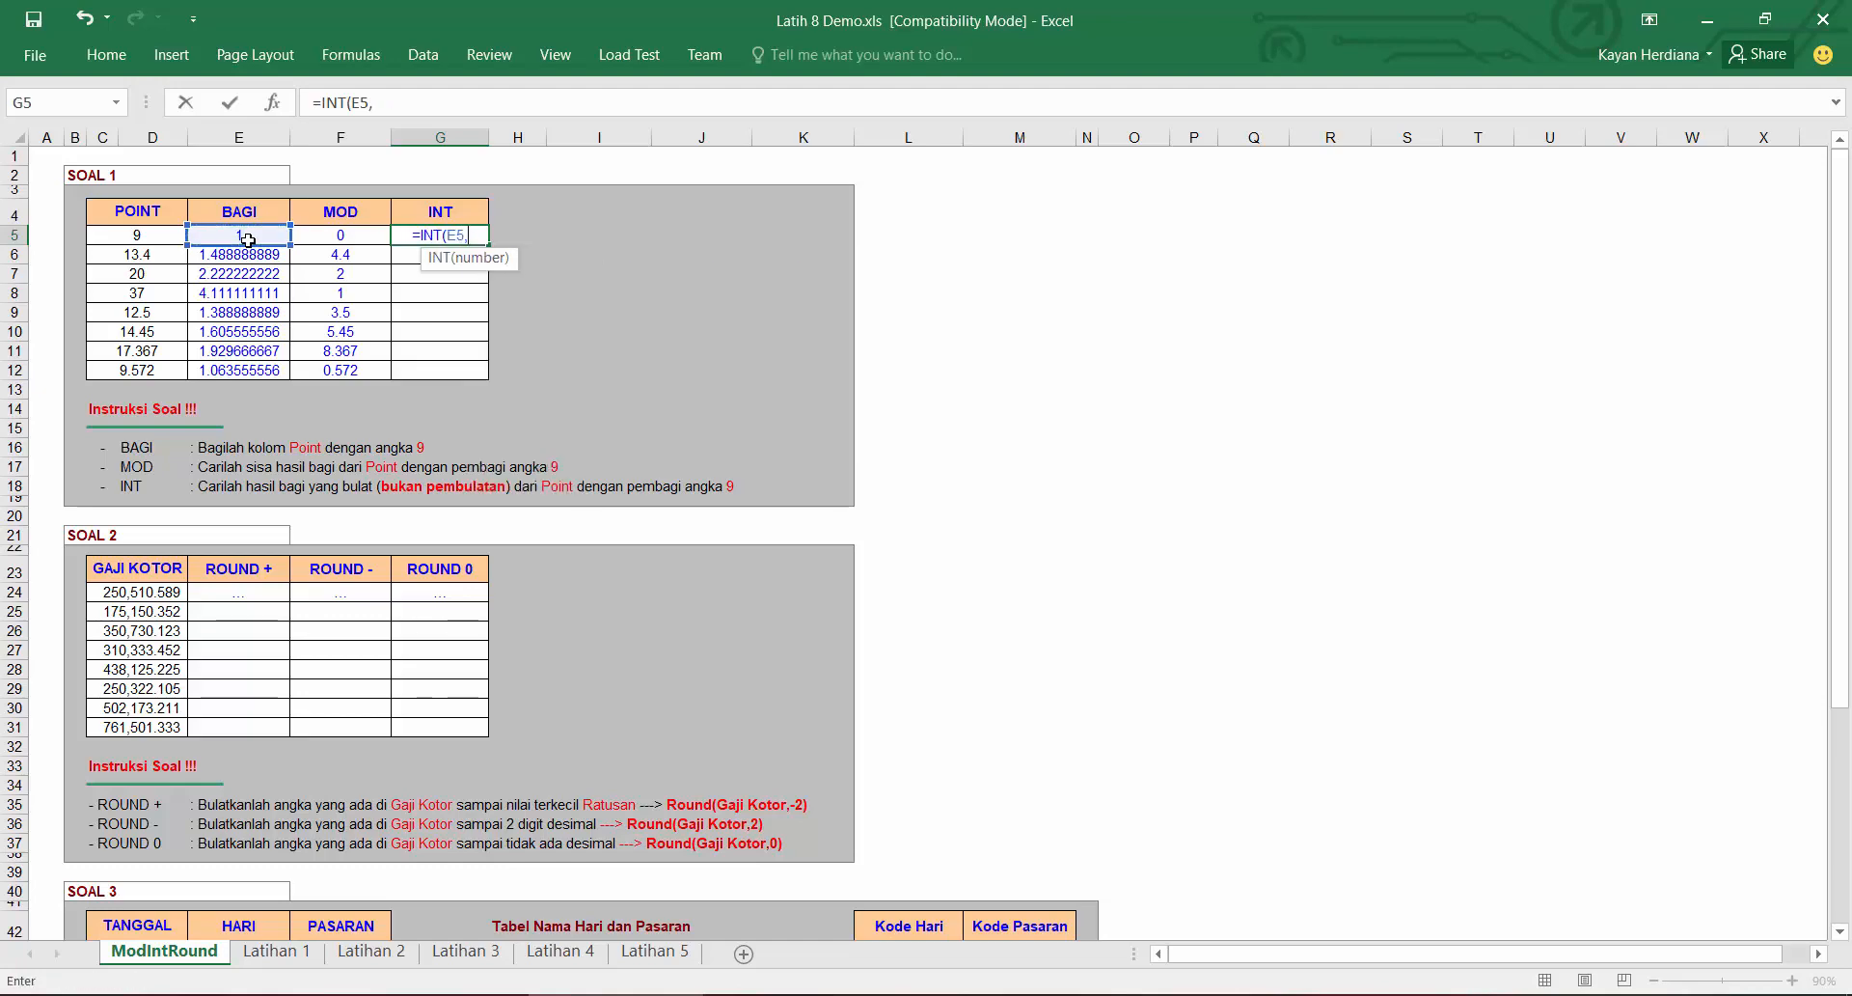
{"action": "key", "text": "BackSpace"}
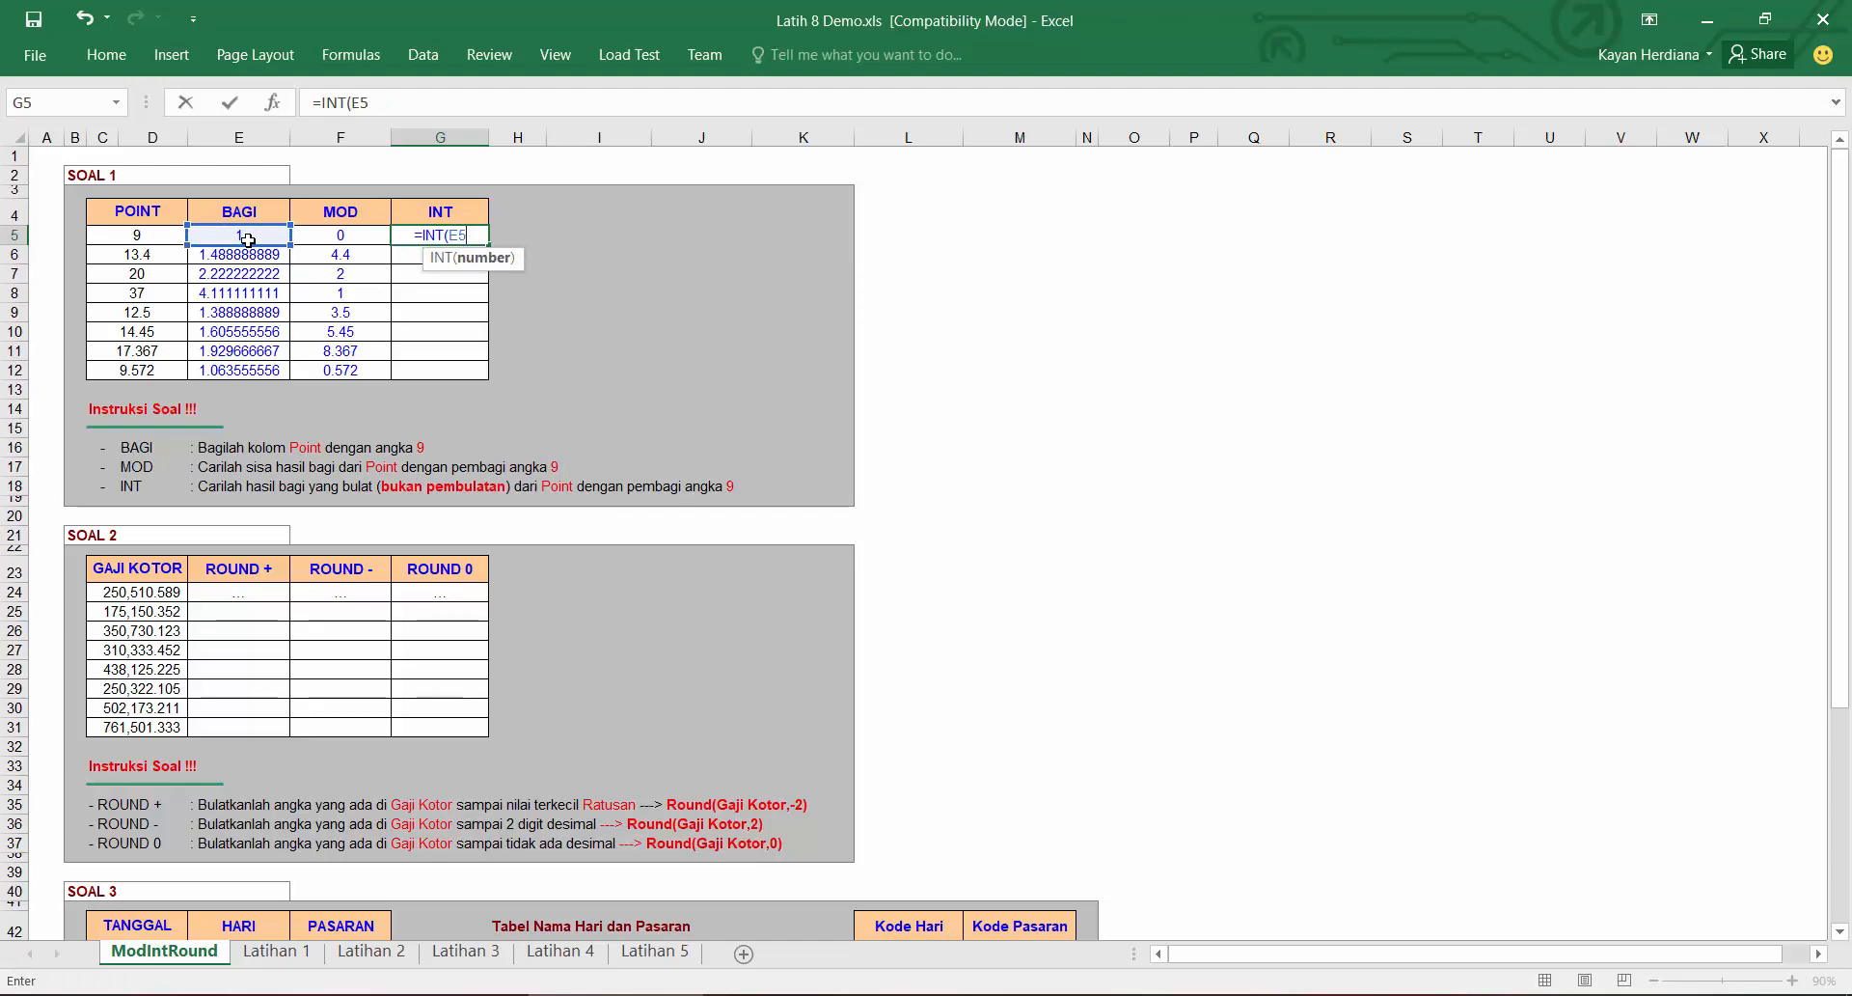
{"action": "key", "text": "Return"}
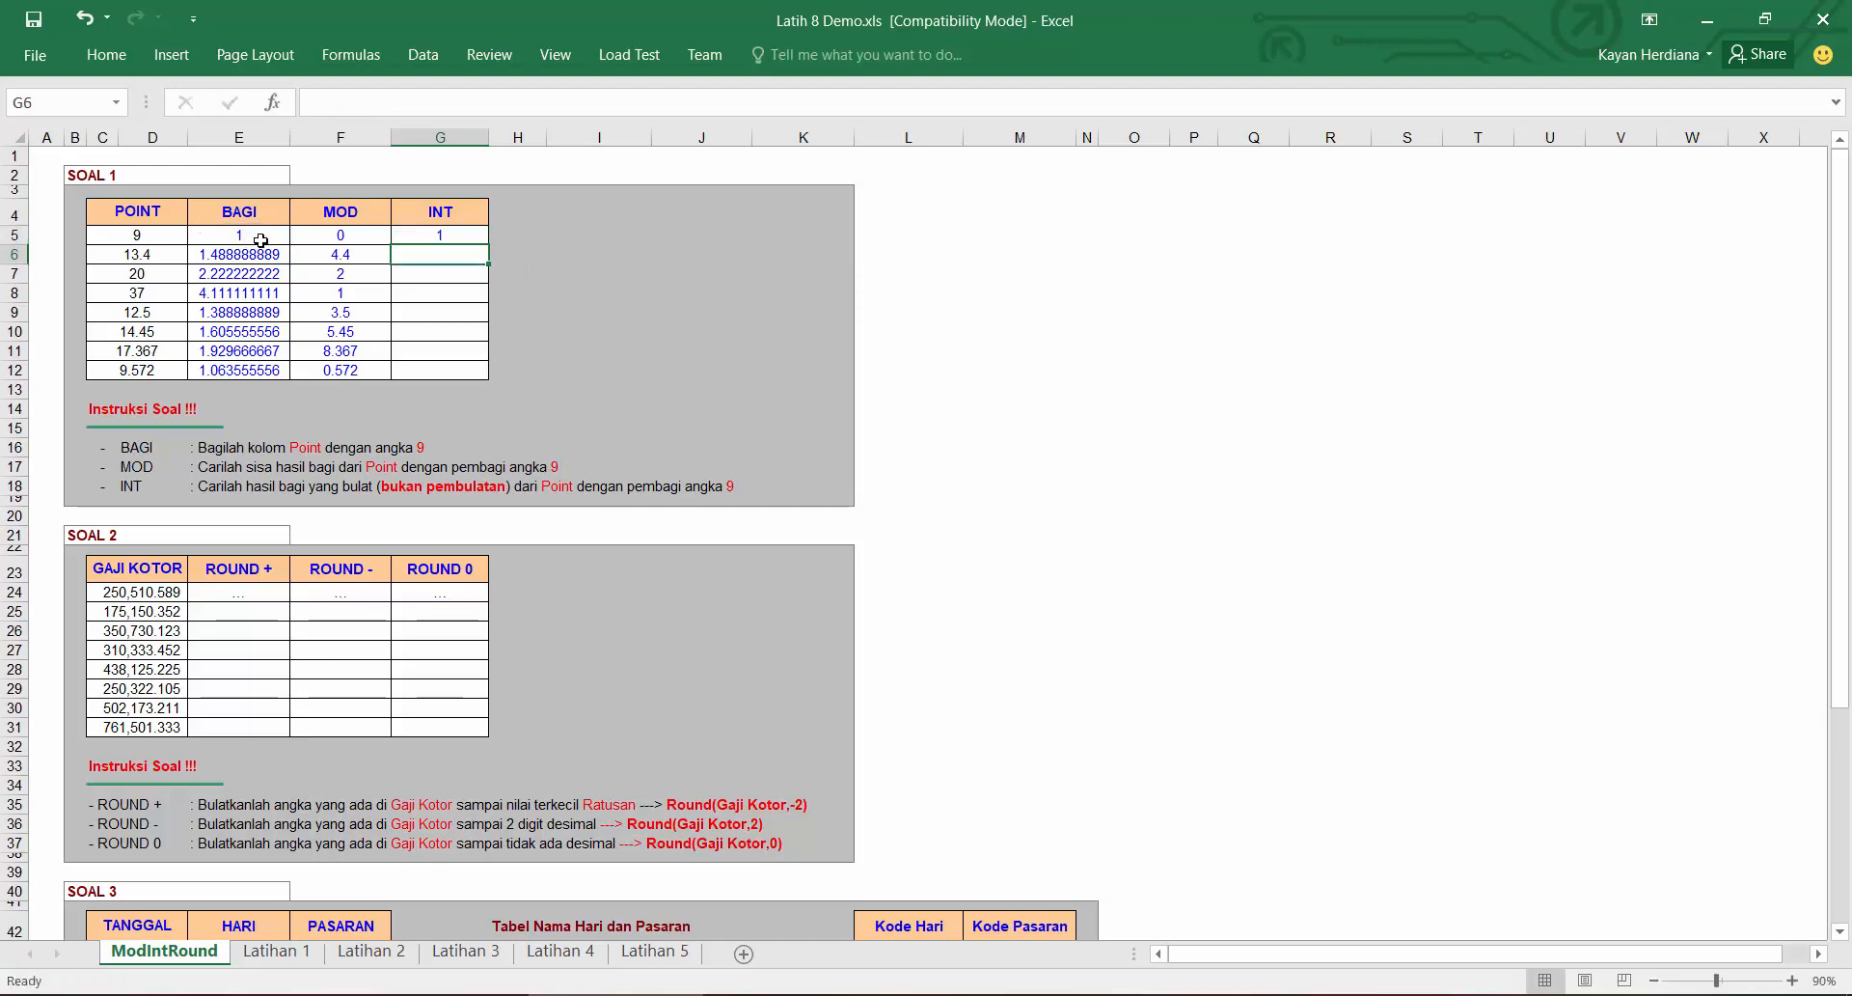
{"action": "left_click", "coordinate": [461, 237]}
{"action": "double_click", "coordinate": [489, 244]}
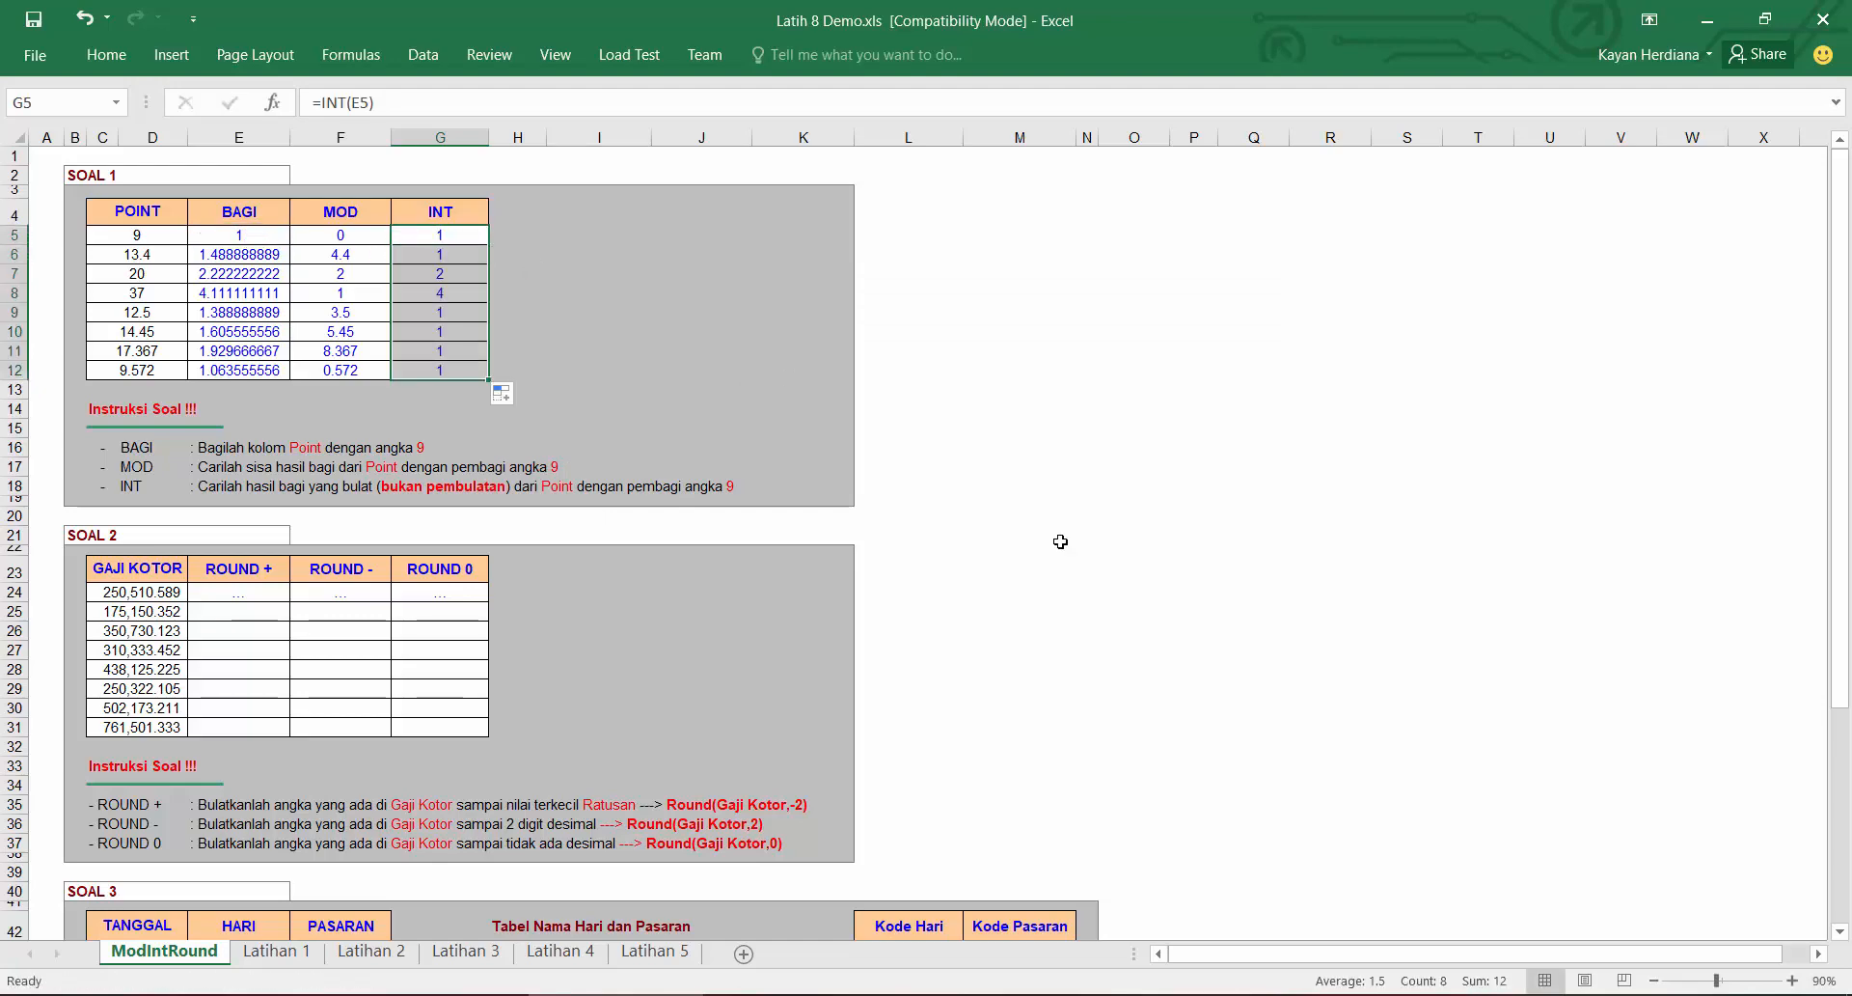
Step: Switch to Notepad and move the "=MOD(number, divisor)" line to the top of the notes
{"action": "left_click", "coordinate": [1255, 921]}
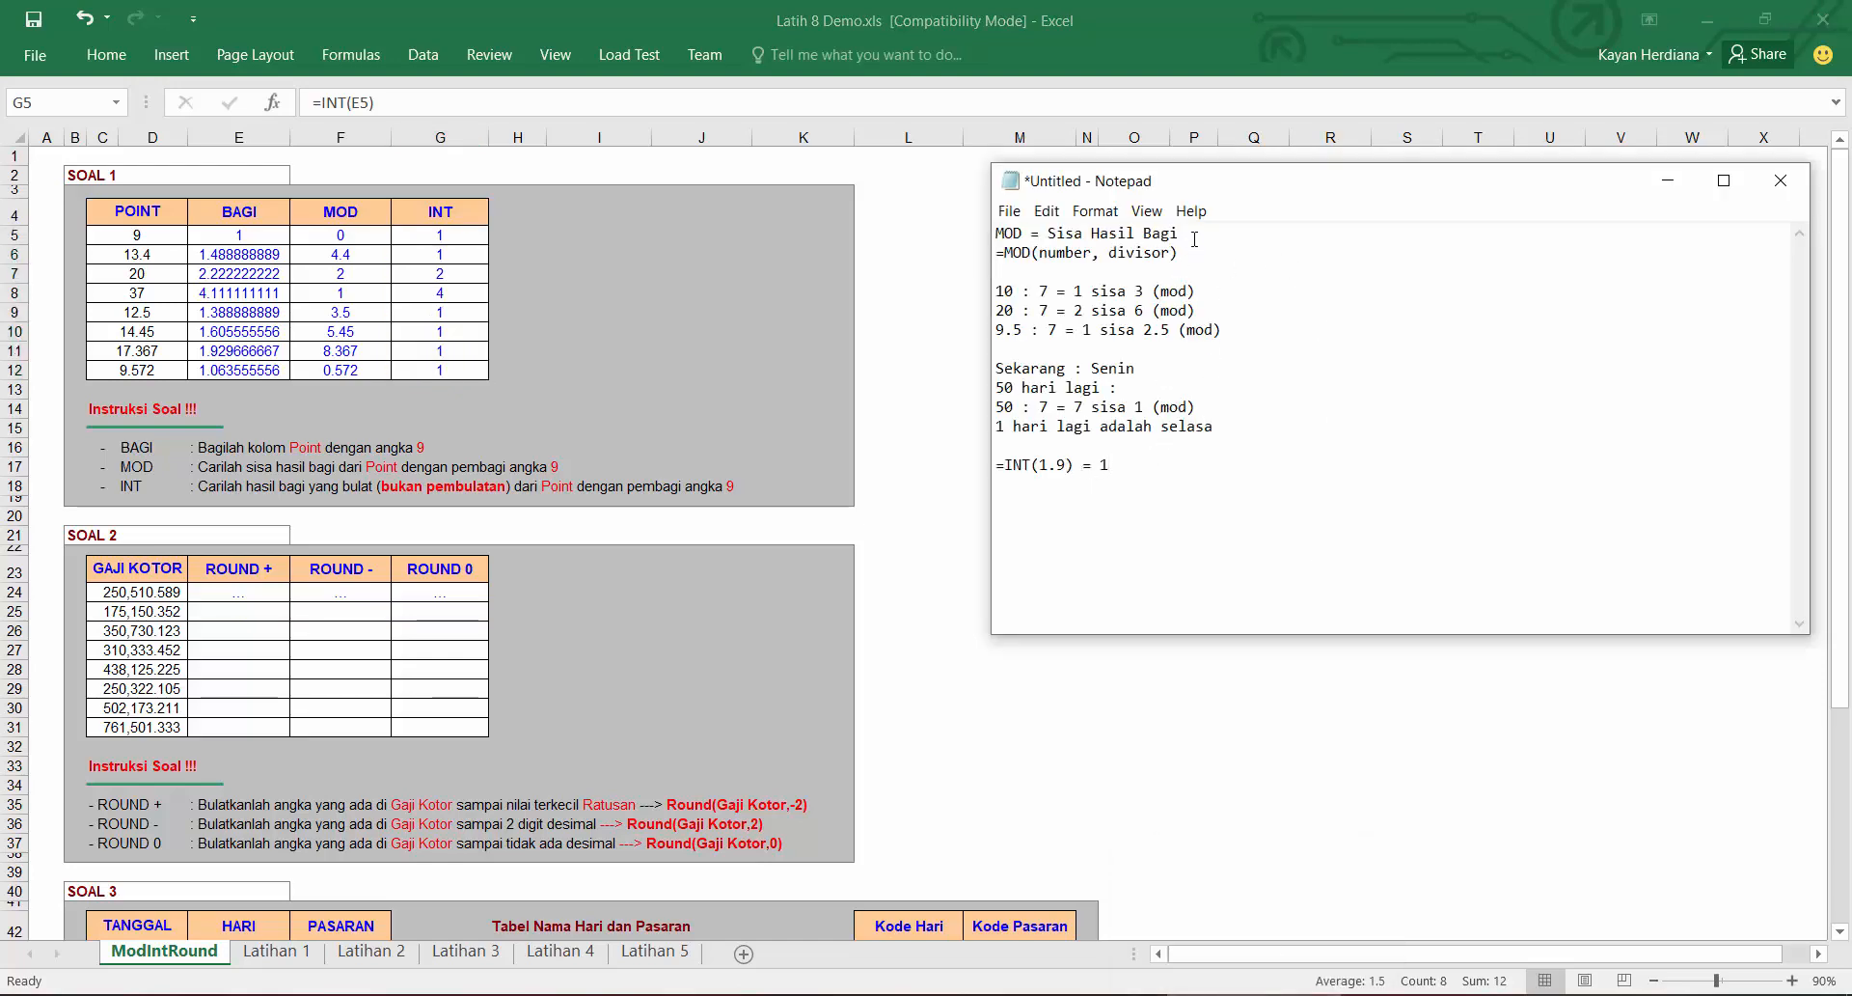
{"action": "left_click", "coordinate": [1058, 263]}
{"action": "left_click_drag", "start_coordinate": [1181, 253], "coordinate": [995, 254]}
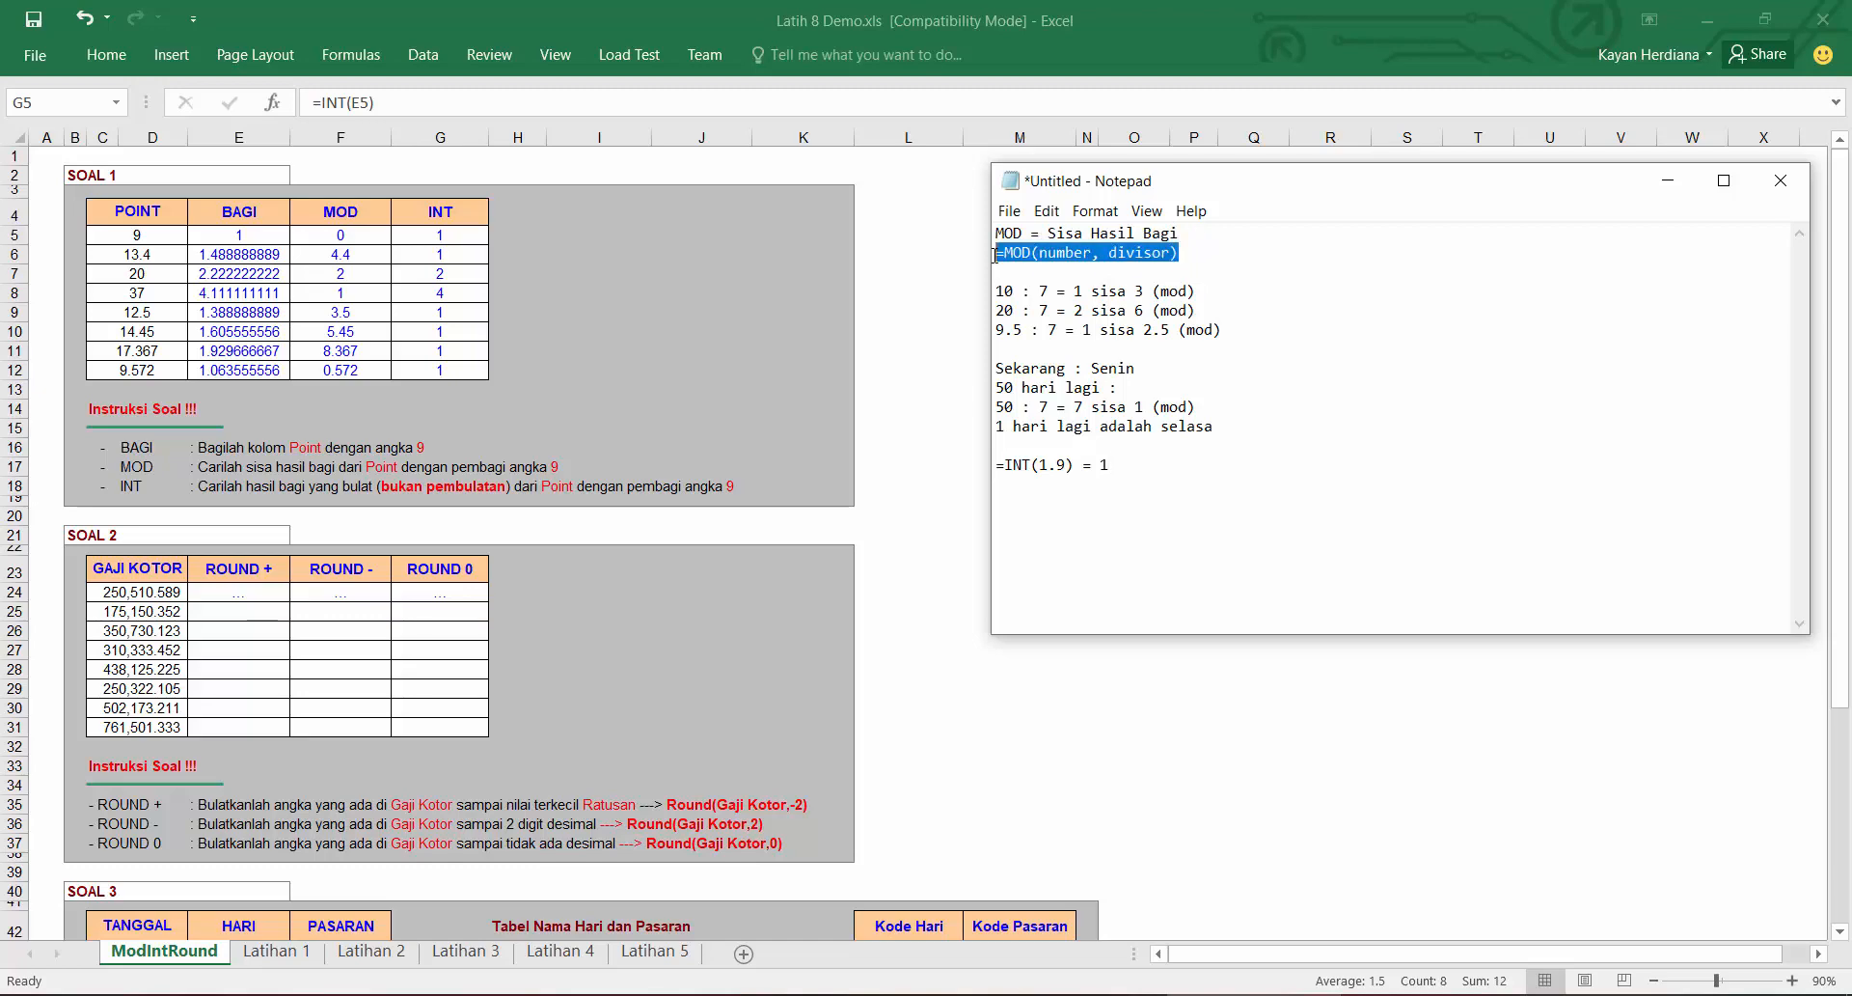
{"action": "key", "text": "ctrl+x"}
{"action": "key", "text": "Up"}
{"action": "key", "text": "Return"}
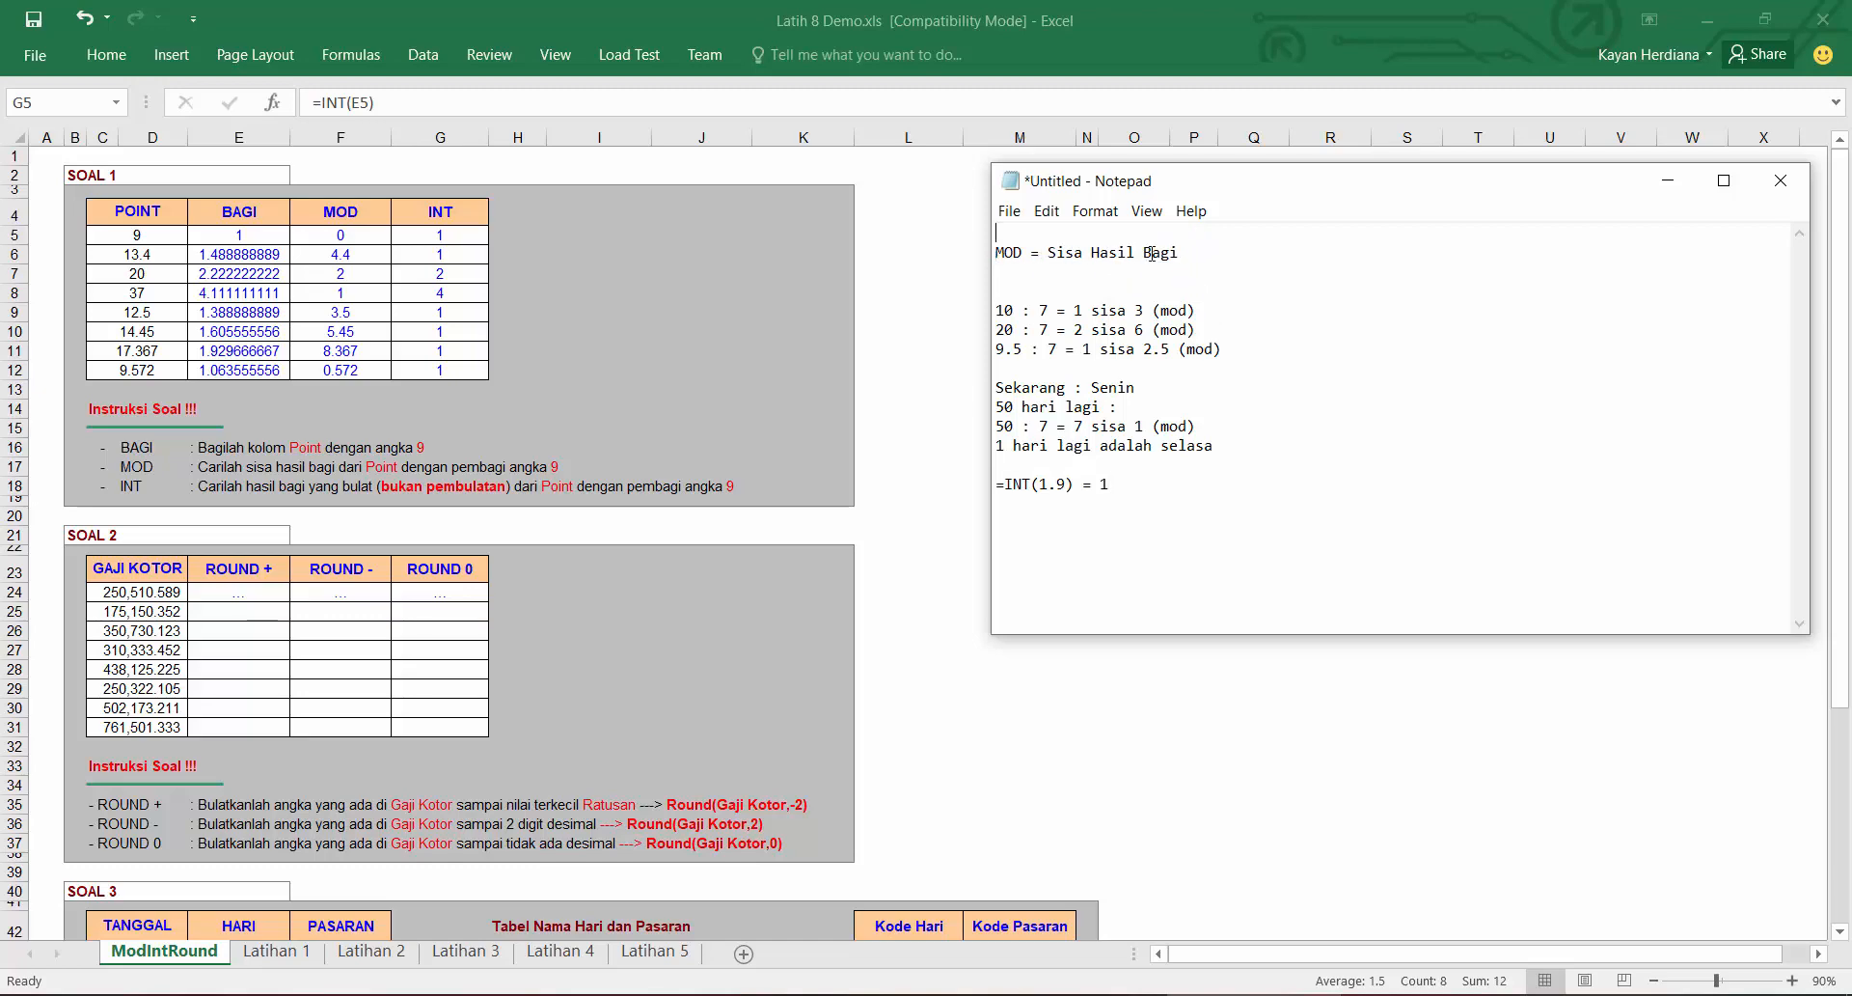
{"action": "key", "text": "ctrl+v"}
{"action": "key", "text": "Return"}
{"action": "key", "text": "Return"}
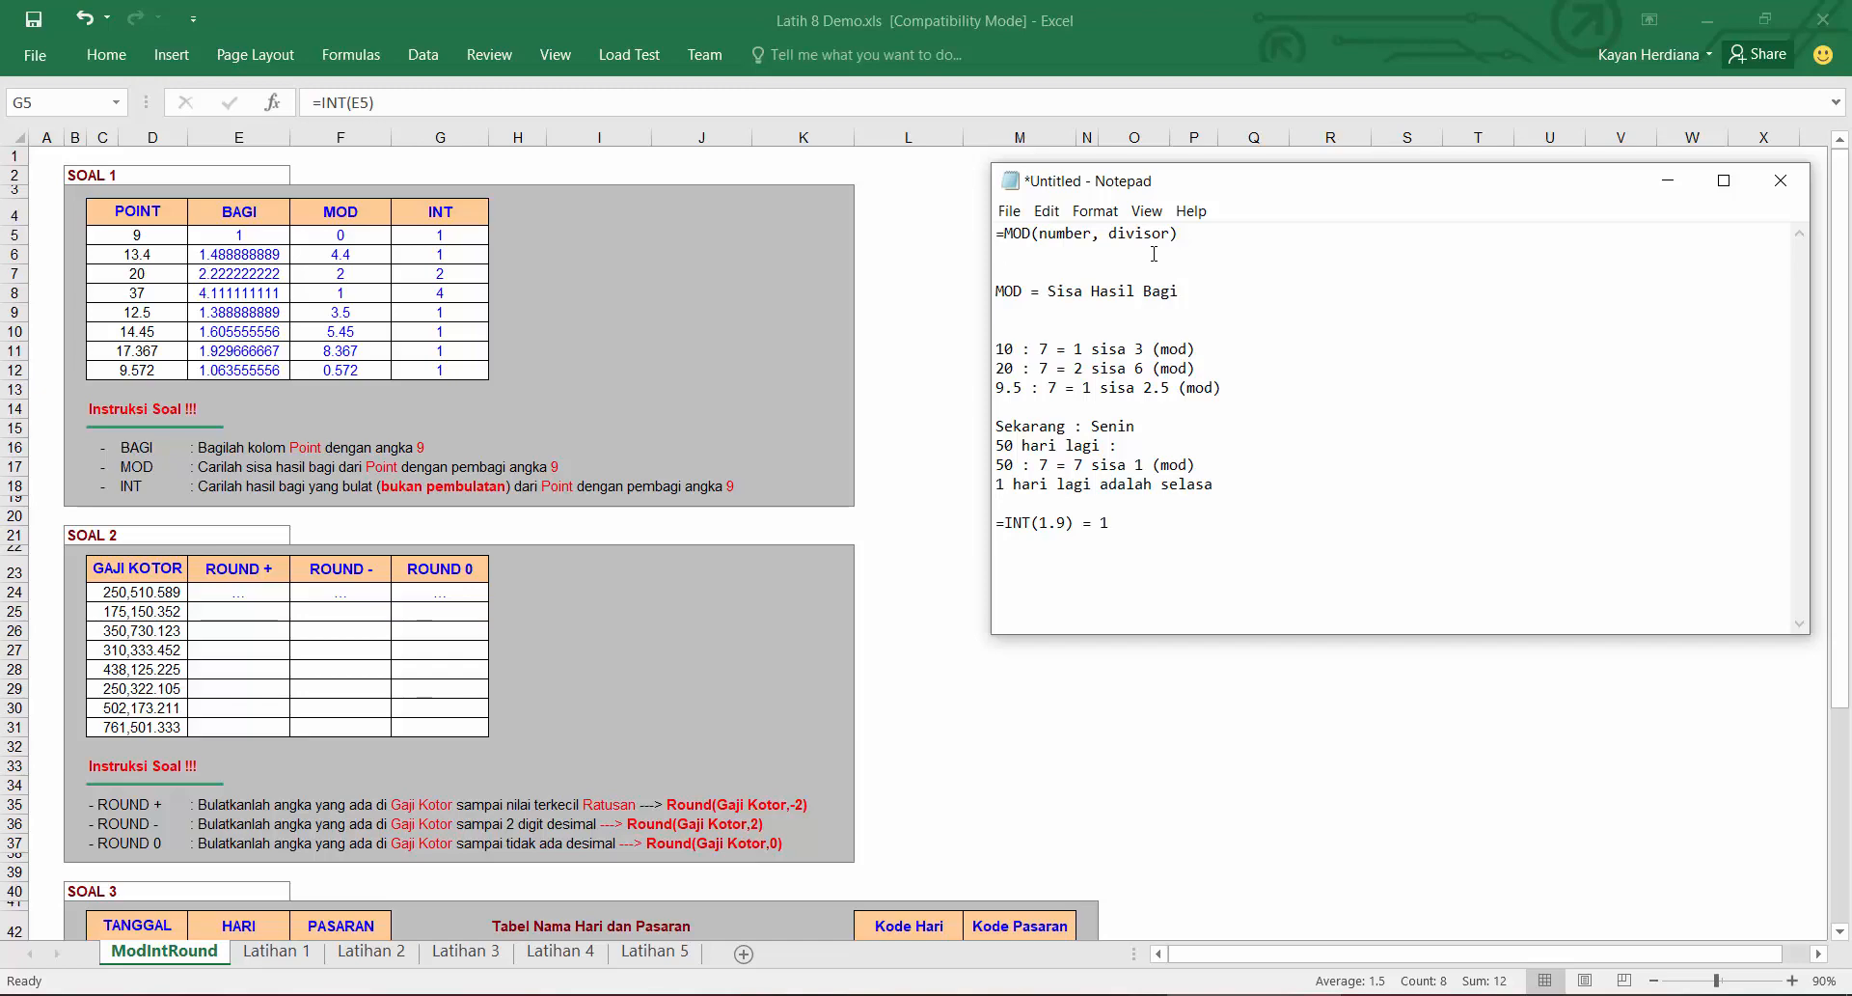
Step: Add the syntax line "=INT(number)" beneath the MOD syntax line
{"action": "type", "text": "NT"}
{"action": "key", "text": "Home"}
{"action": "key", "text": "Delete"}
{"action": "type", "text": "+"}
{"action": "key", "text": "BackSpace"}
{"action": "type", "text": "="}
{"action": "key", "text": "End"}
{"action": "type", "text": "(number)"}
Step: Append "(menghilangkan di belakang koma)" to the "=INT(1.9) = 1" note
{"action": "left_click", "coordinate": [1128, 563]}
{"action": "left_click", "coordinate": [1134, 523]}
{"action": "type", "text": "(menghilangkan di belak"}
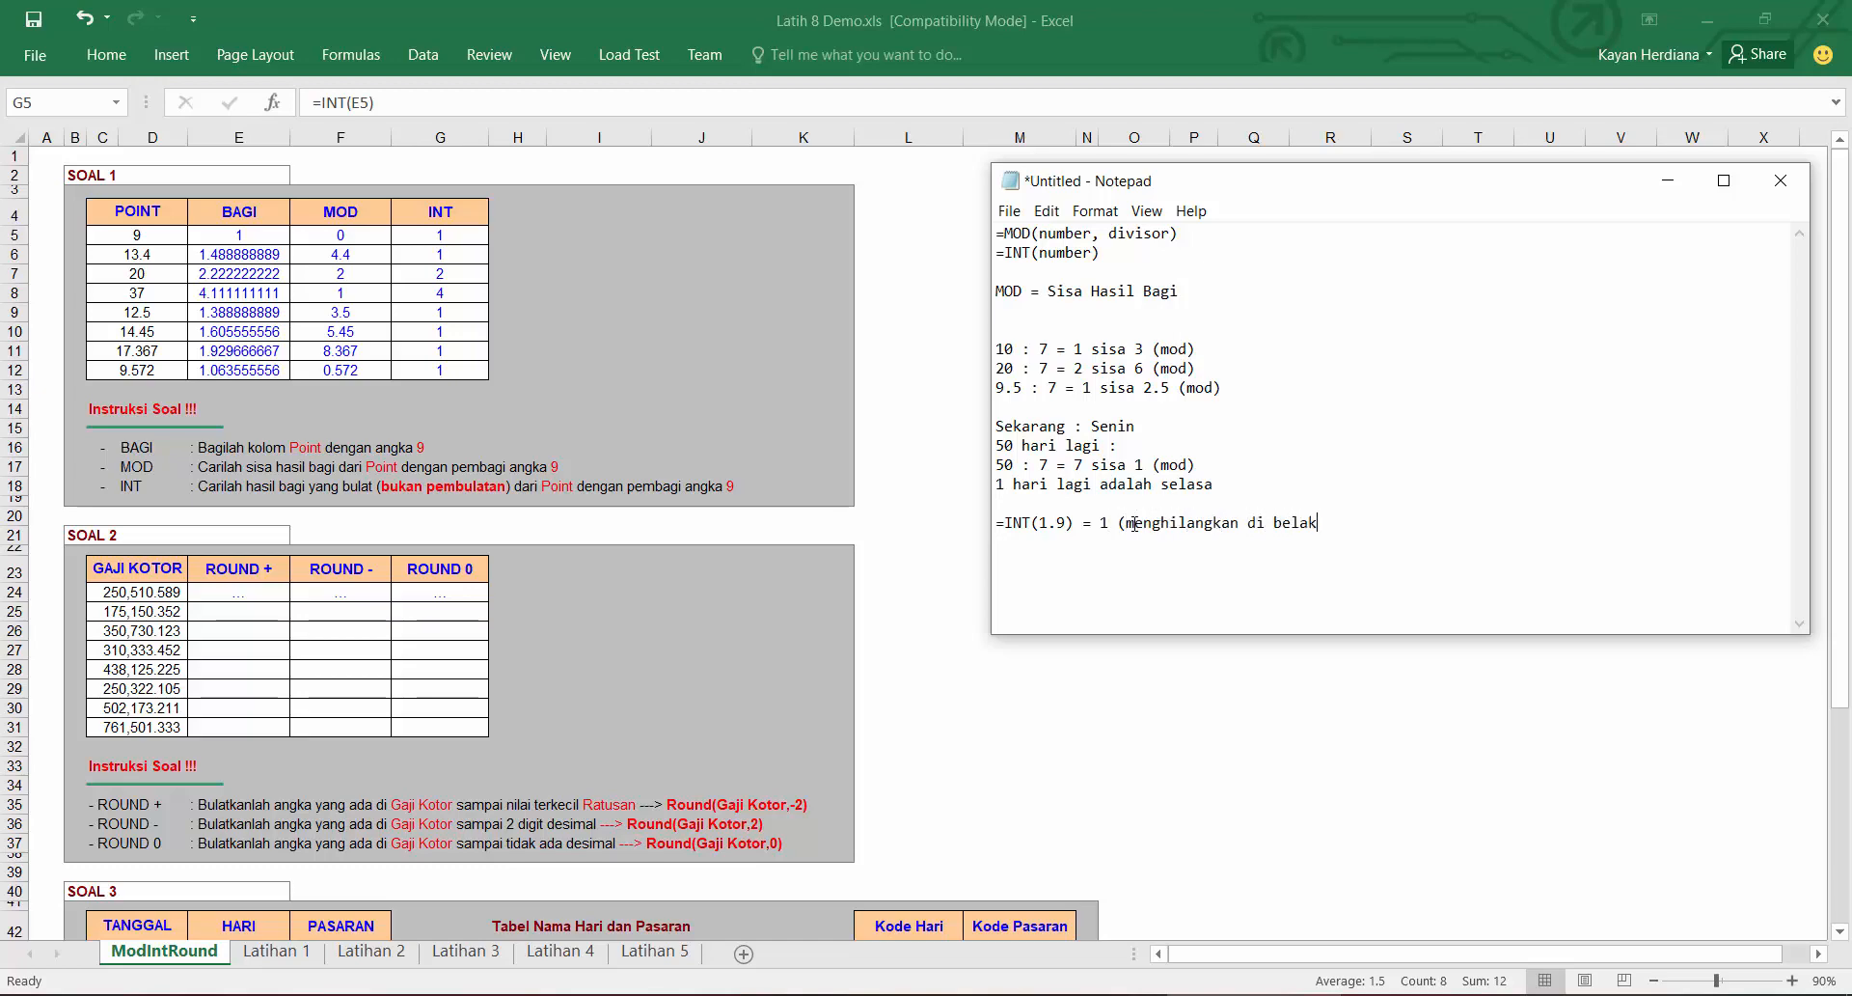
{"action": "type", "text": "ang koma"}
Step: Start a ROUND formula in the first ROUND 0 cell of SOAL 2
{"action": "left_click", "coordinate": [244, 593]}
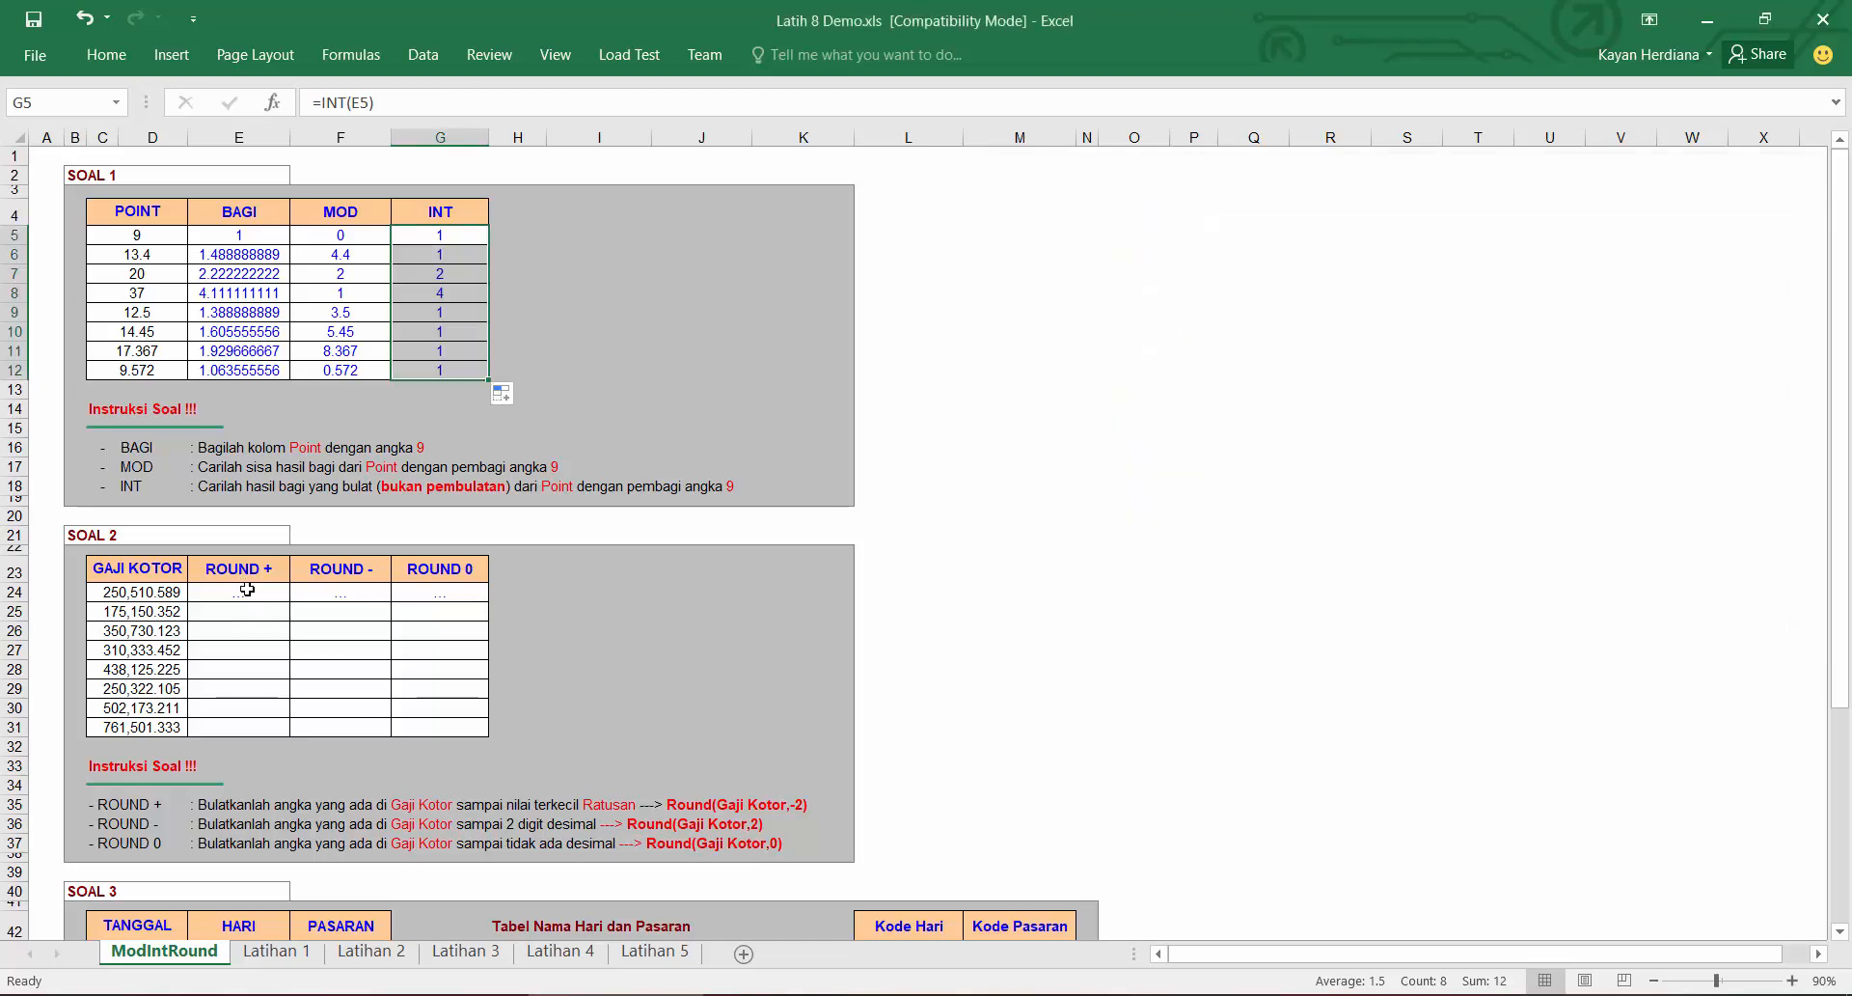
{"action": "left_click", "coordinate": [244, 591]}
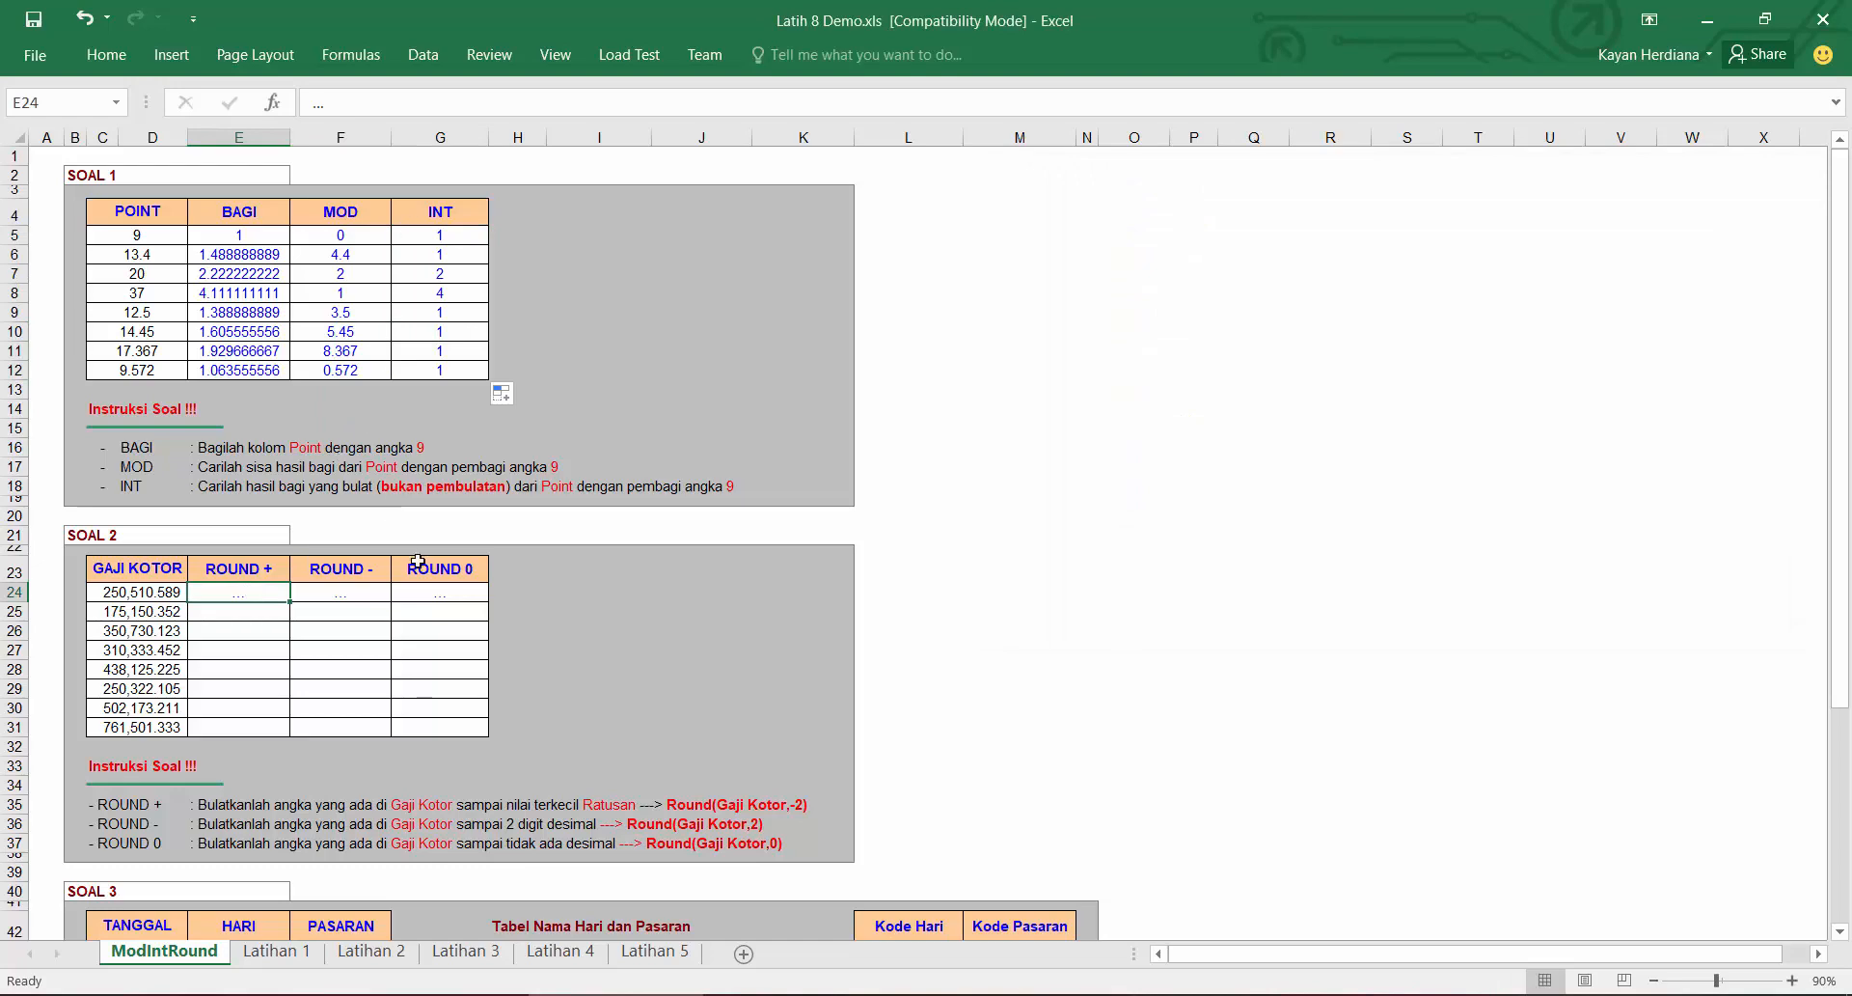
{"action": "left_click", "coordinate": [433, 593]}
{"action": "type", "text": "=round"}
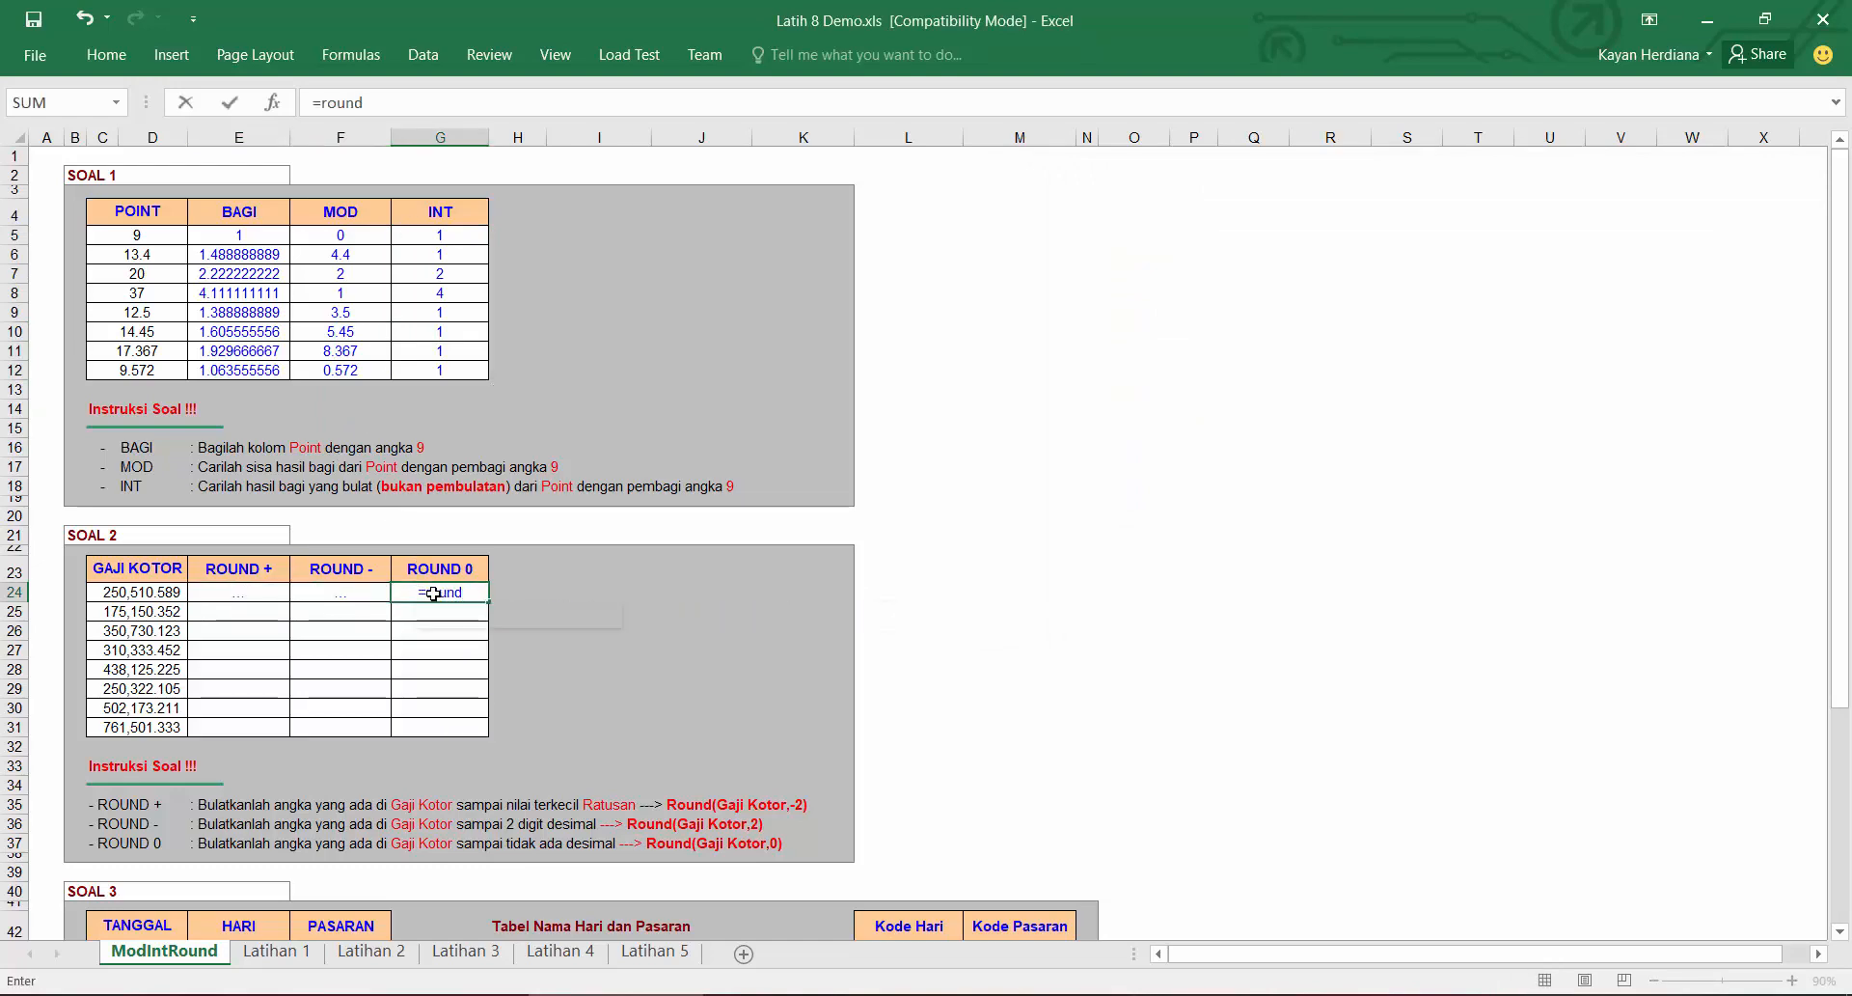
{"action": "key", "text": "Tab"}
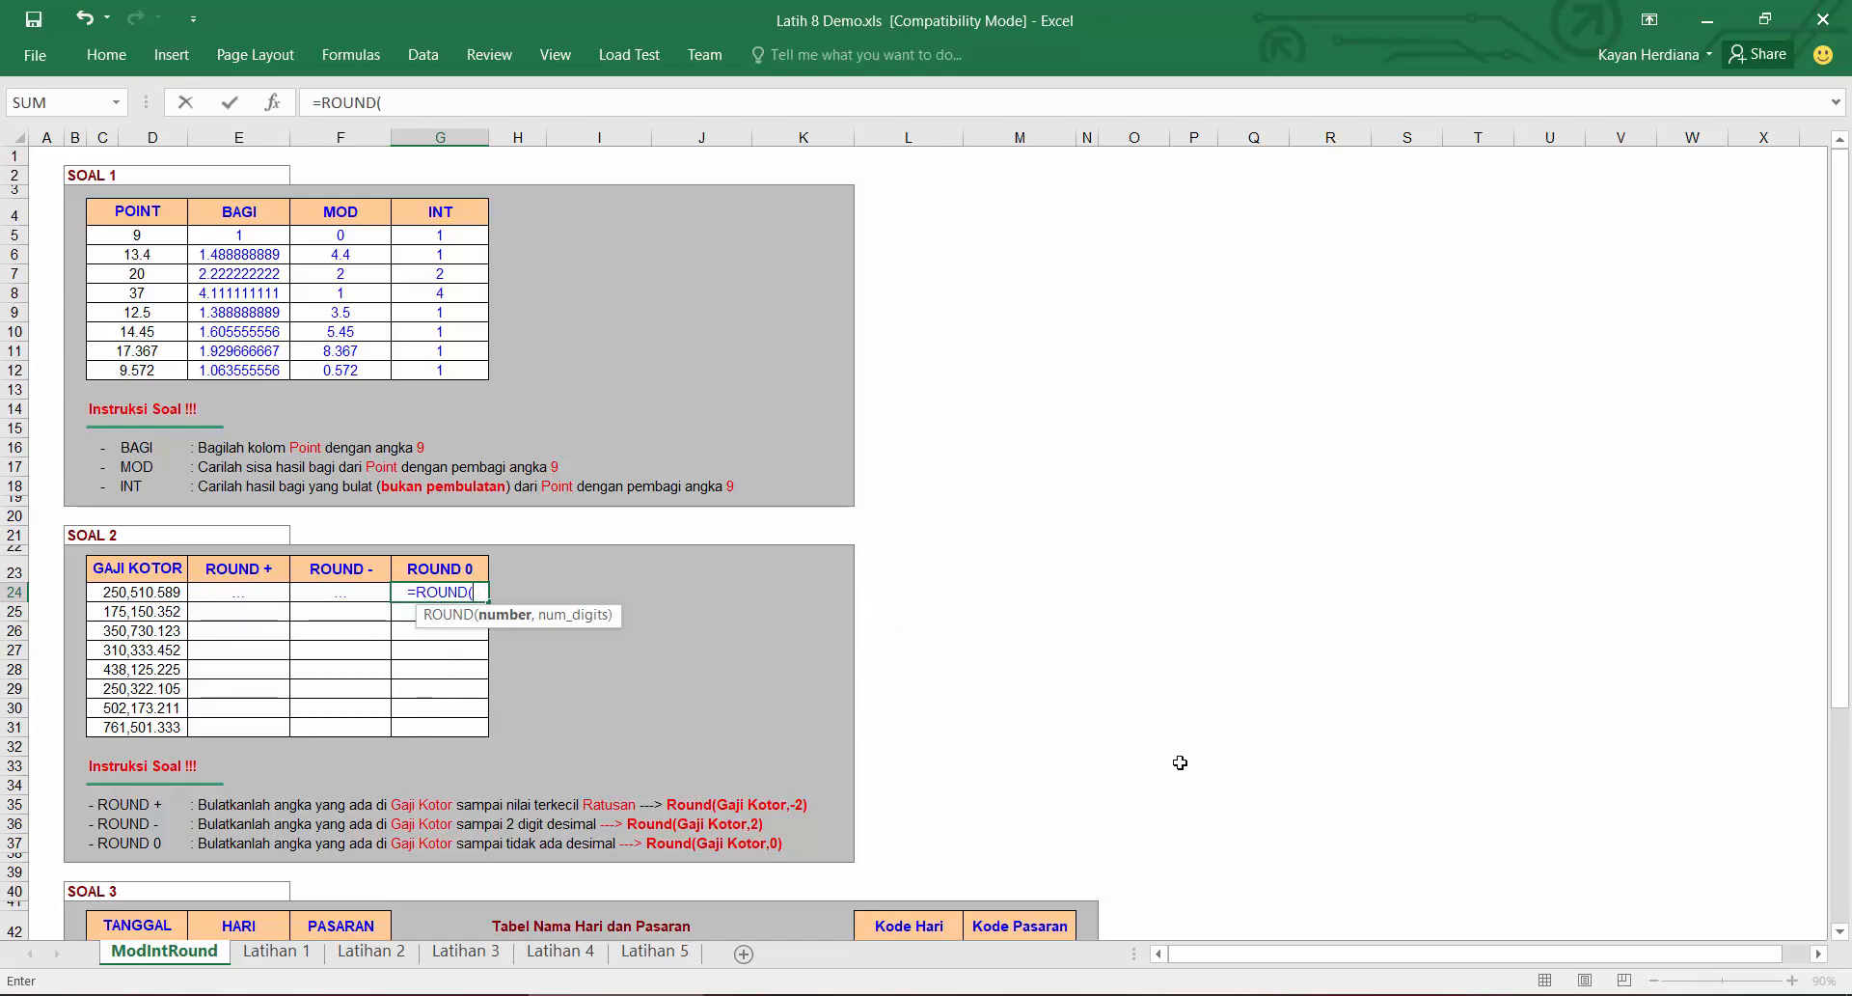
Step: Switch to Notepad and add the syntax line "=ROUND(number, number_digits)" under the INT syntax
{"action": "left_click", "coordinate": [1279, 995]}
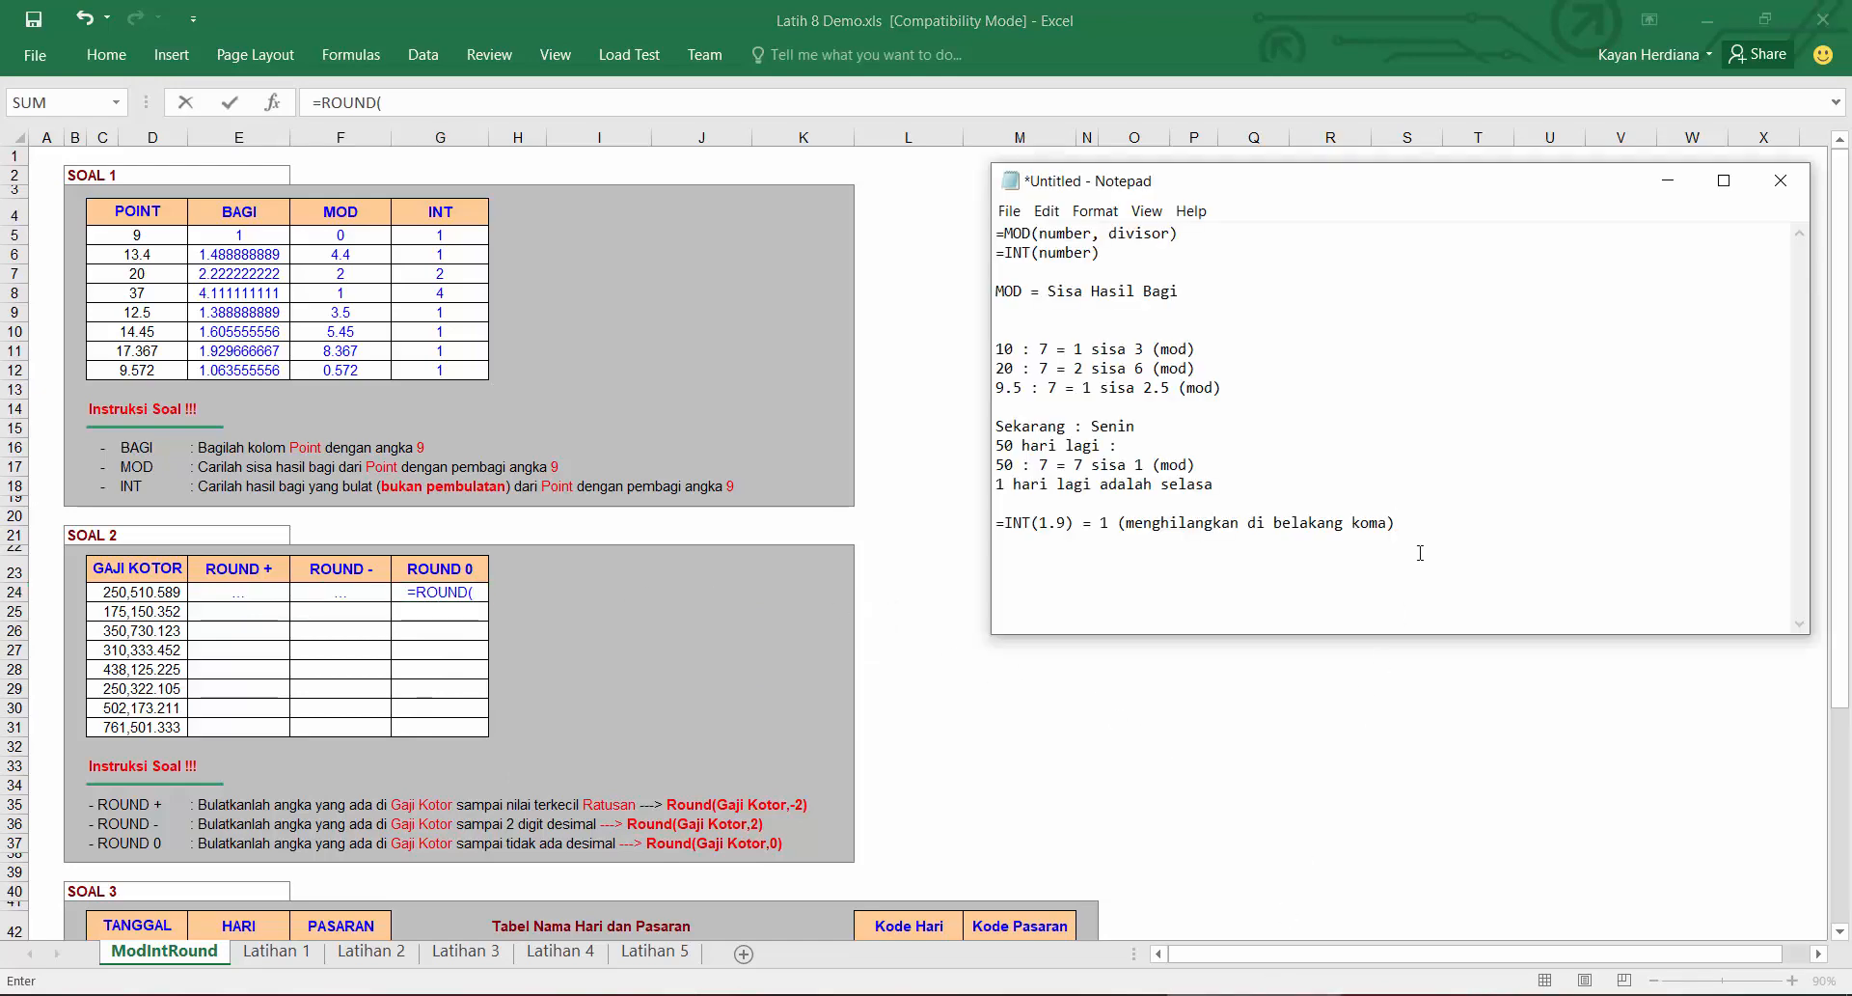
{"action": "left_click", "coordinate": [1257, 259]}
{"action": "key", "text": "Return"}
{"action": "type", "text": "=ROUND("}
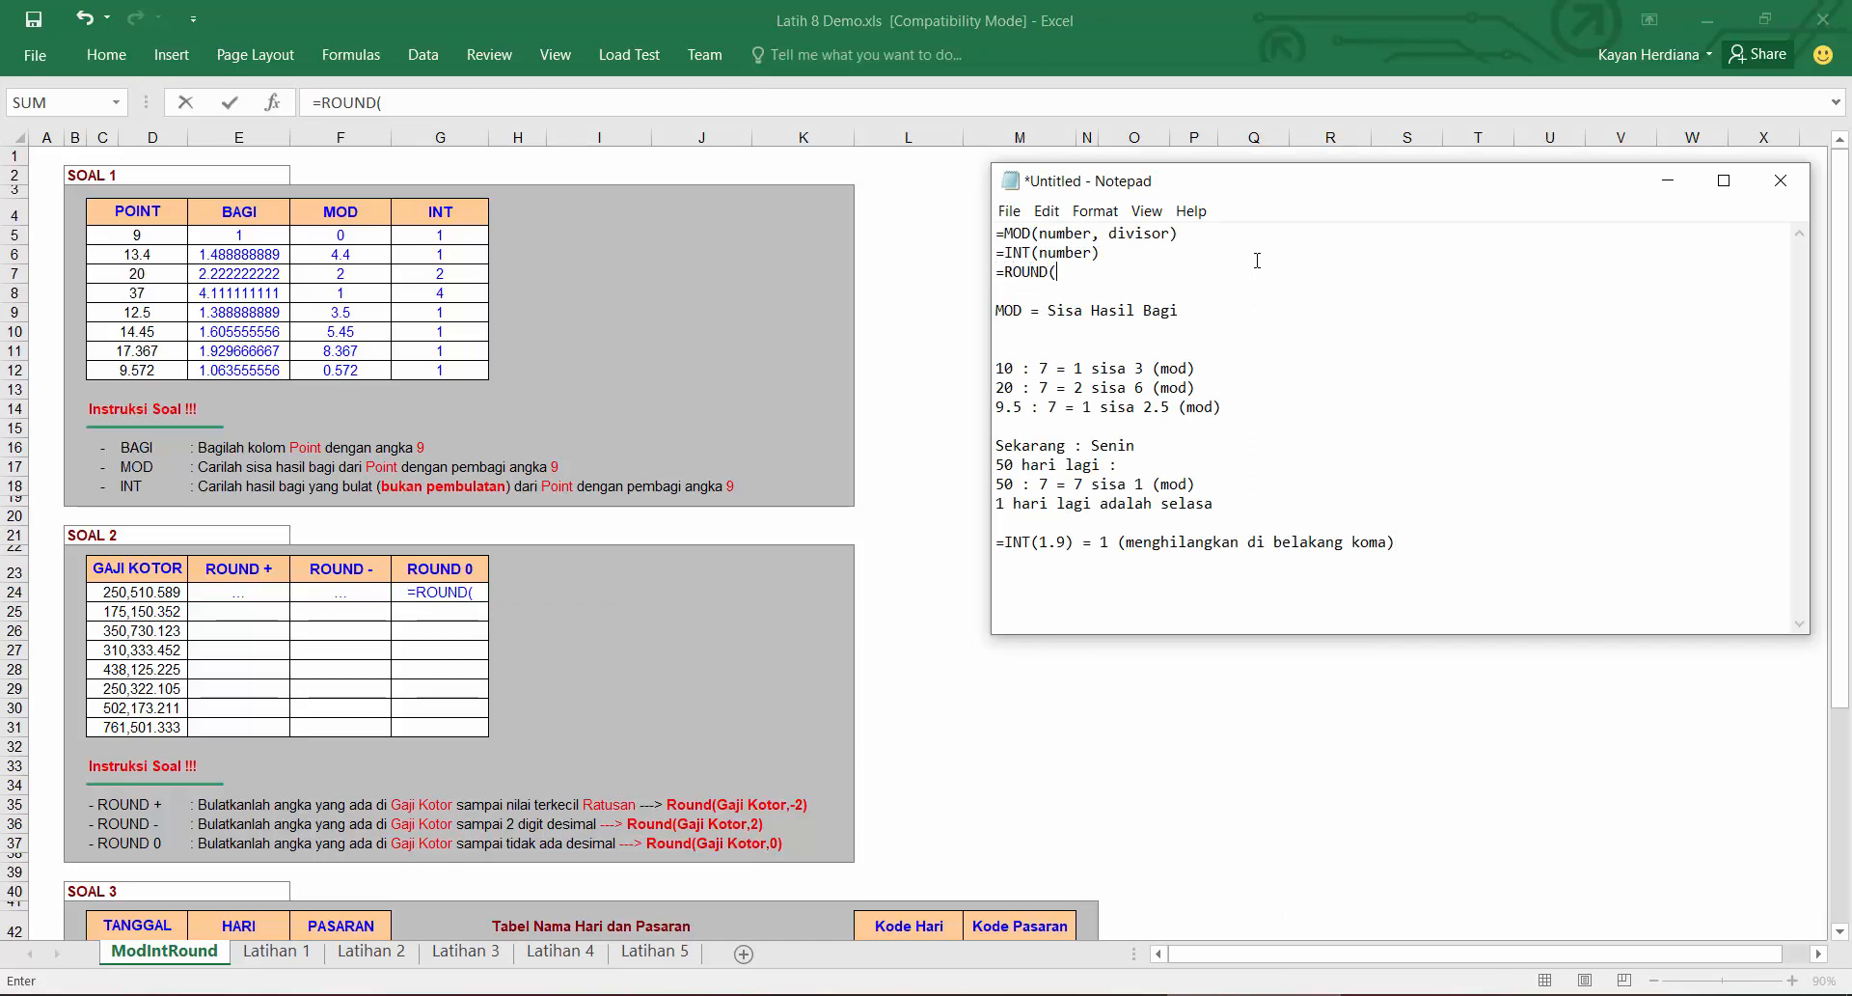
{"action": "type", "text": "number, number_digits)"}
Step: Add notes "ROUND = membulatkan" and "+2 = menyisakan 2 digit di belakang koma" after the INT example
{"action": "left_click", "coordinate": [1424, 545]}
{"action": "key", "text": "Return"}
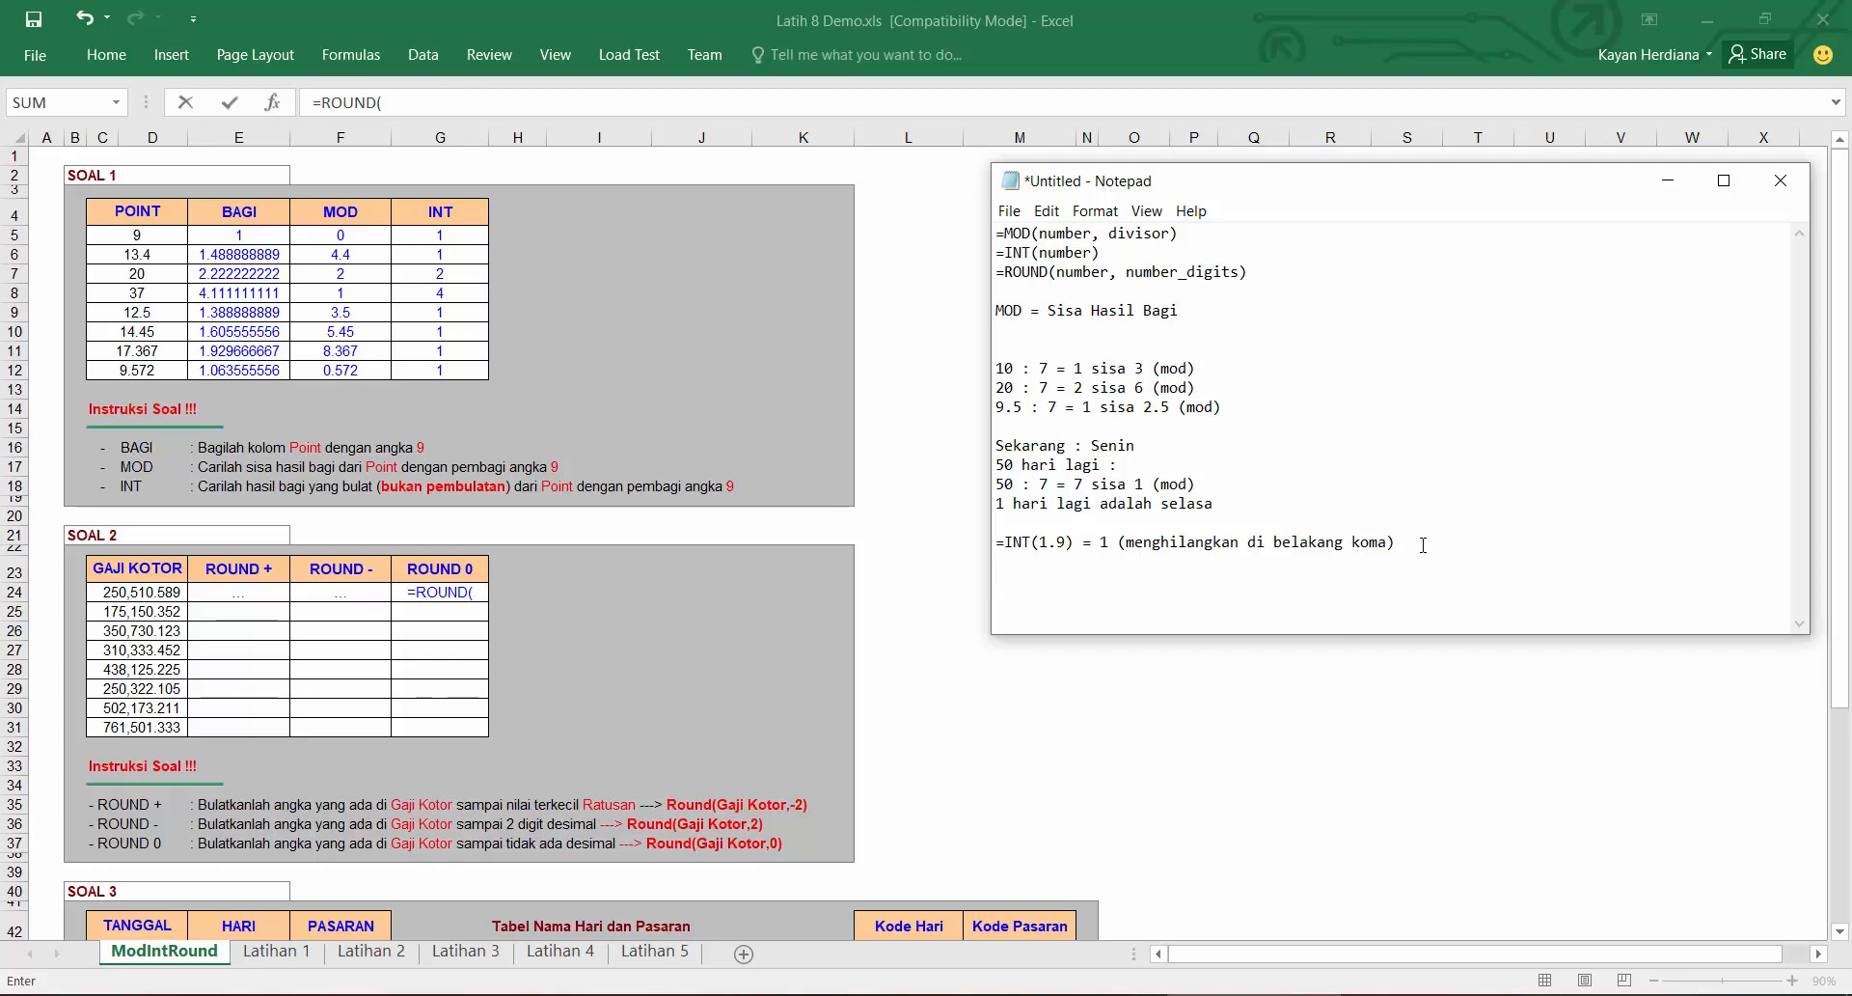
{"action": "type", "text": "ROUND = membulatkan"}
{"action": "key", "text": "Return"}
{"action": "type", "text": "+2 = menyisakan 2 "}
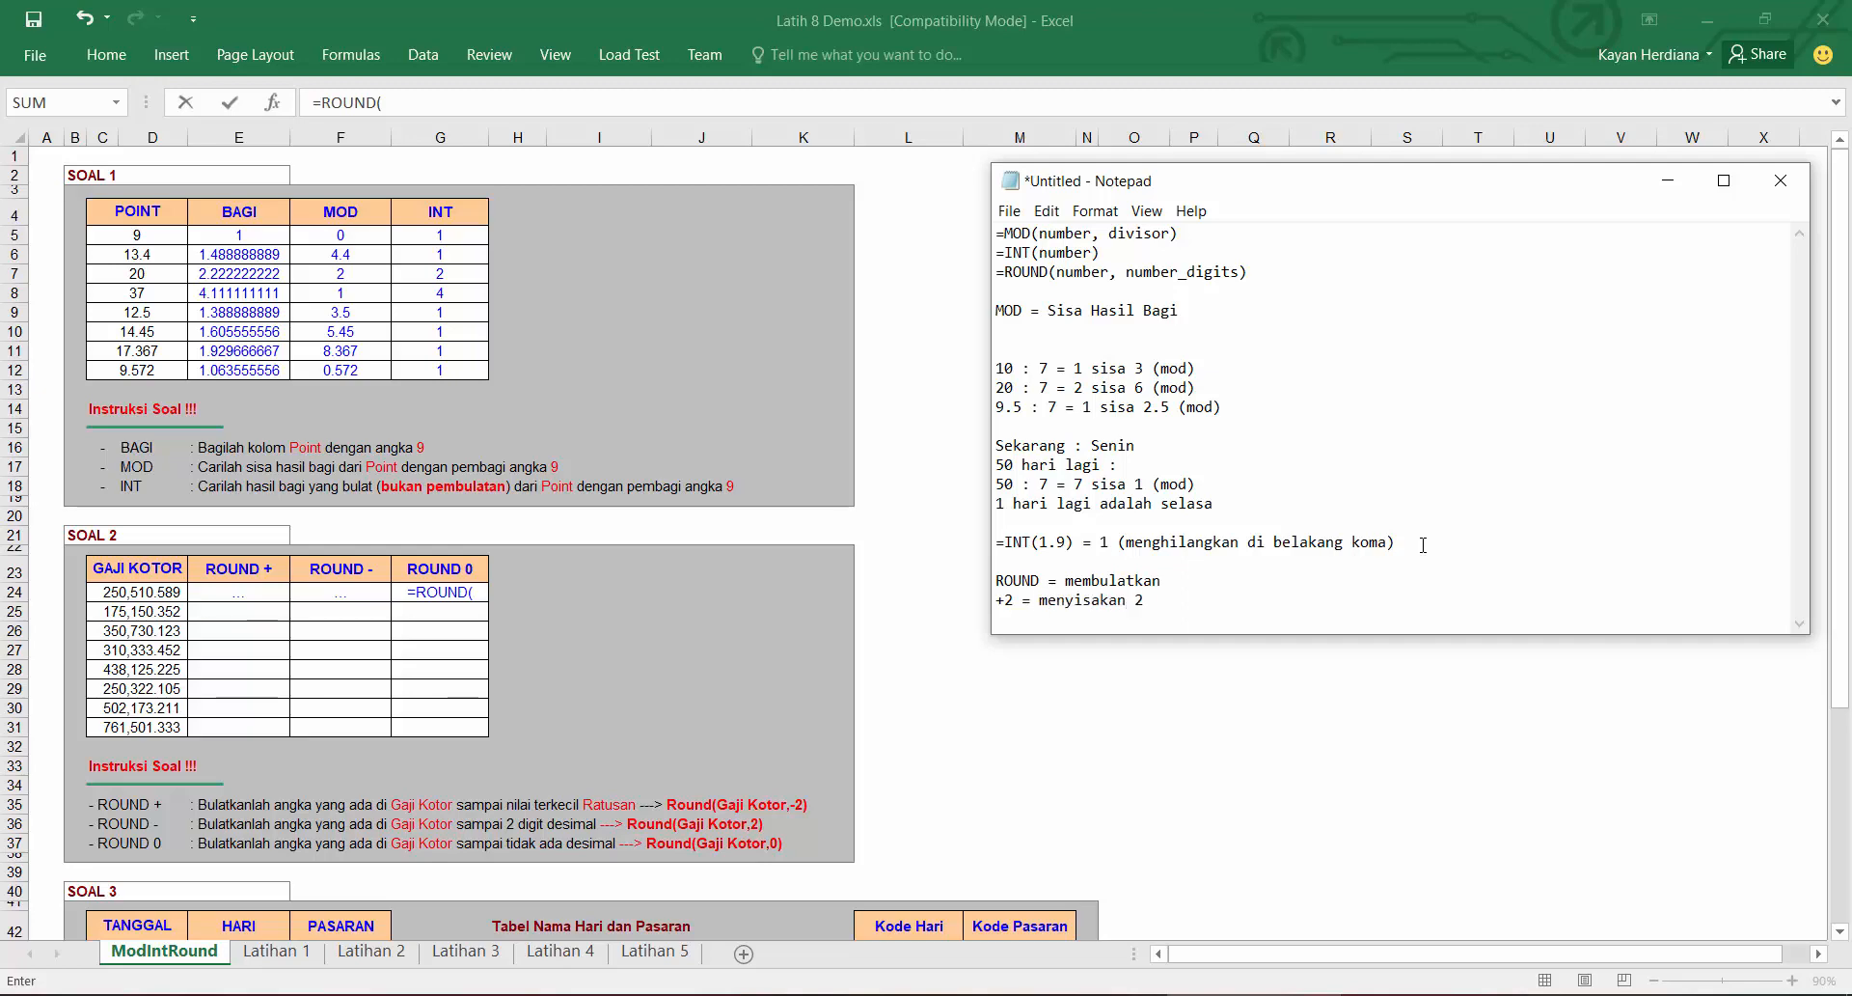
{"action": "type", "text": "digit di belakang koma"}
{"action": "key", "text": "Return"}
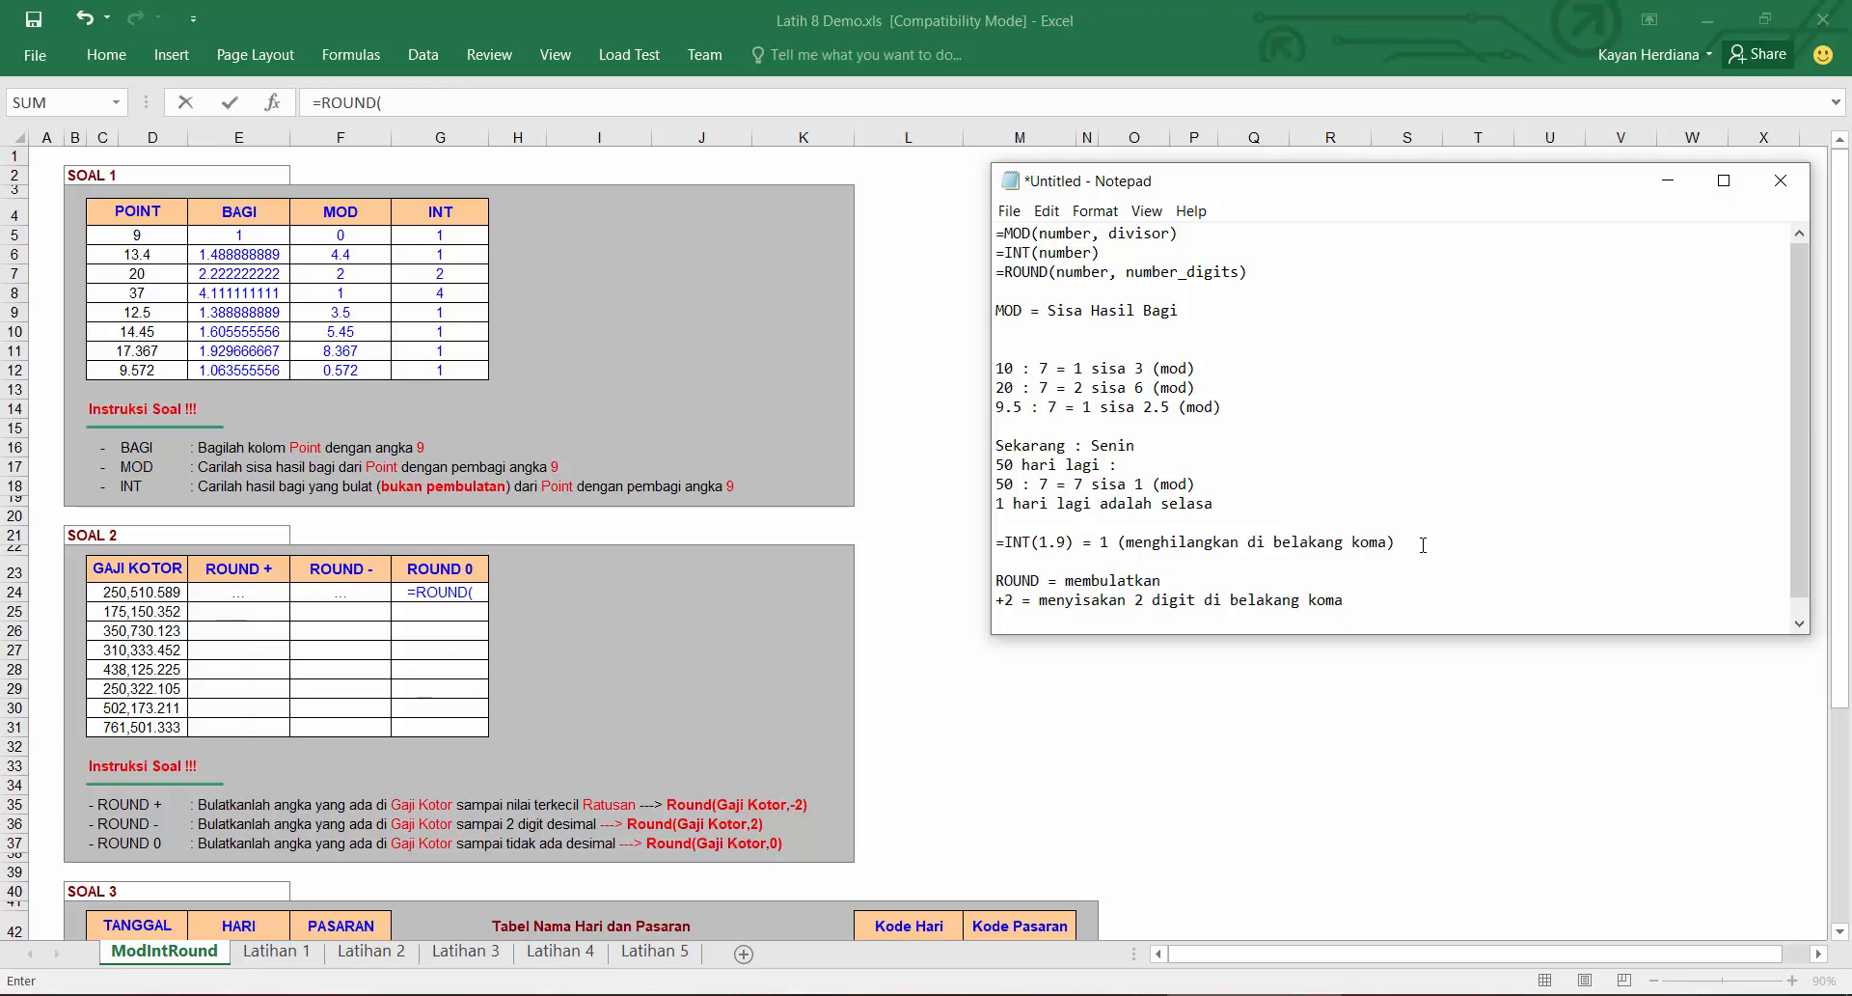
Step: Add notes "0 = pas di koma" and "-2 = membulatkan 2 digit di depan koma"
{"action": "type", "text": "0 = pas di koma"}
{"action": "key", "text": "Return"}
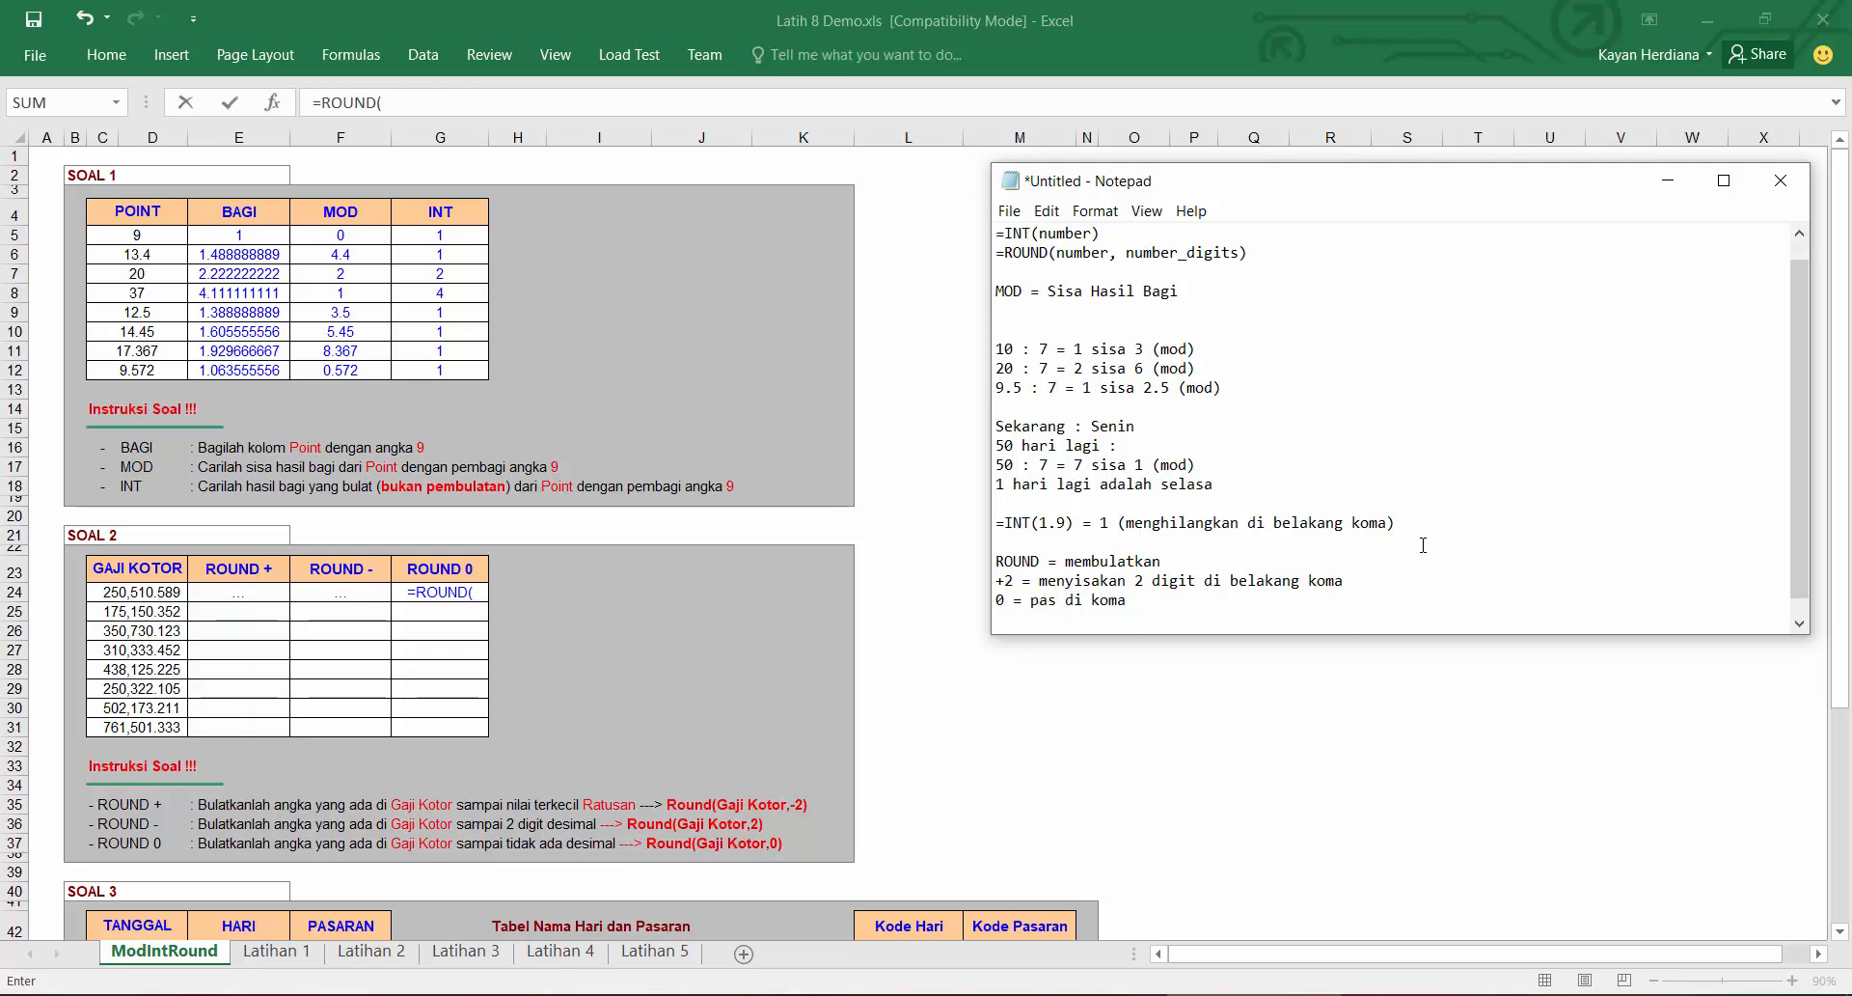
{"action": "type", "text": "-2 = membulatkan 2 digi"}
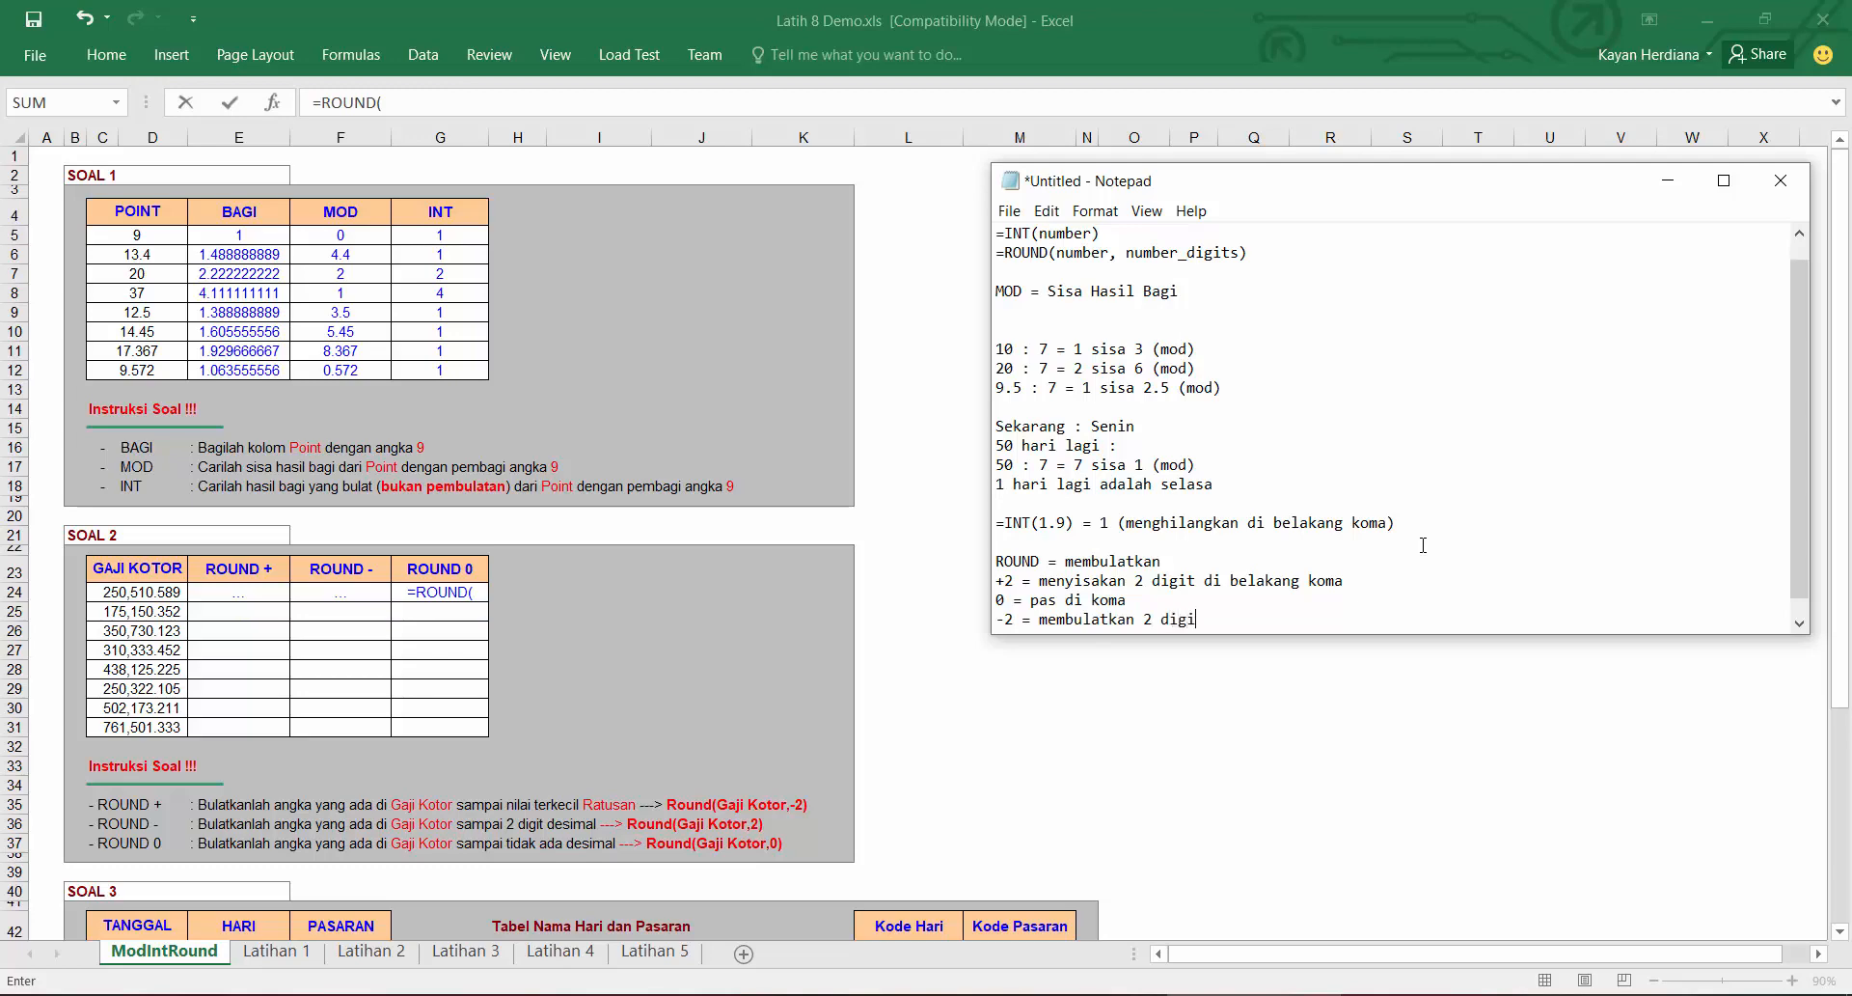
{"action": "type", "text": "t di depan koma"}
Step: Complete the first ROUND 0 cell as =ROUND(C24,0) and fill it down to row 31
{"action": "left_click", "coordinate": [160, 610]}
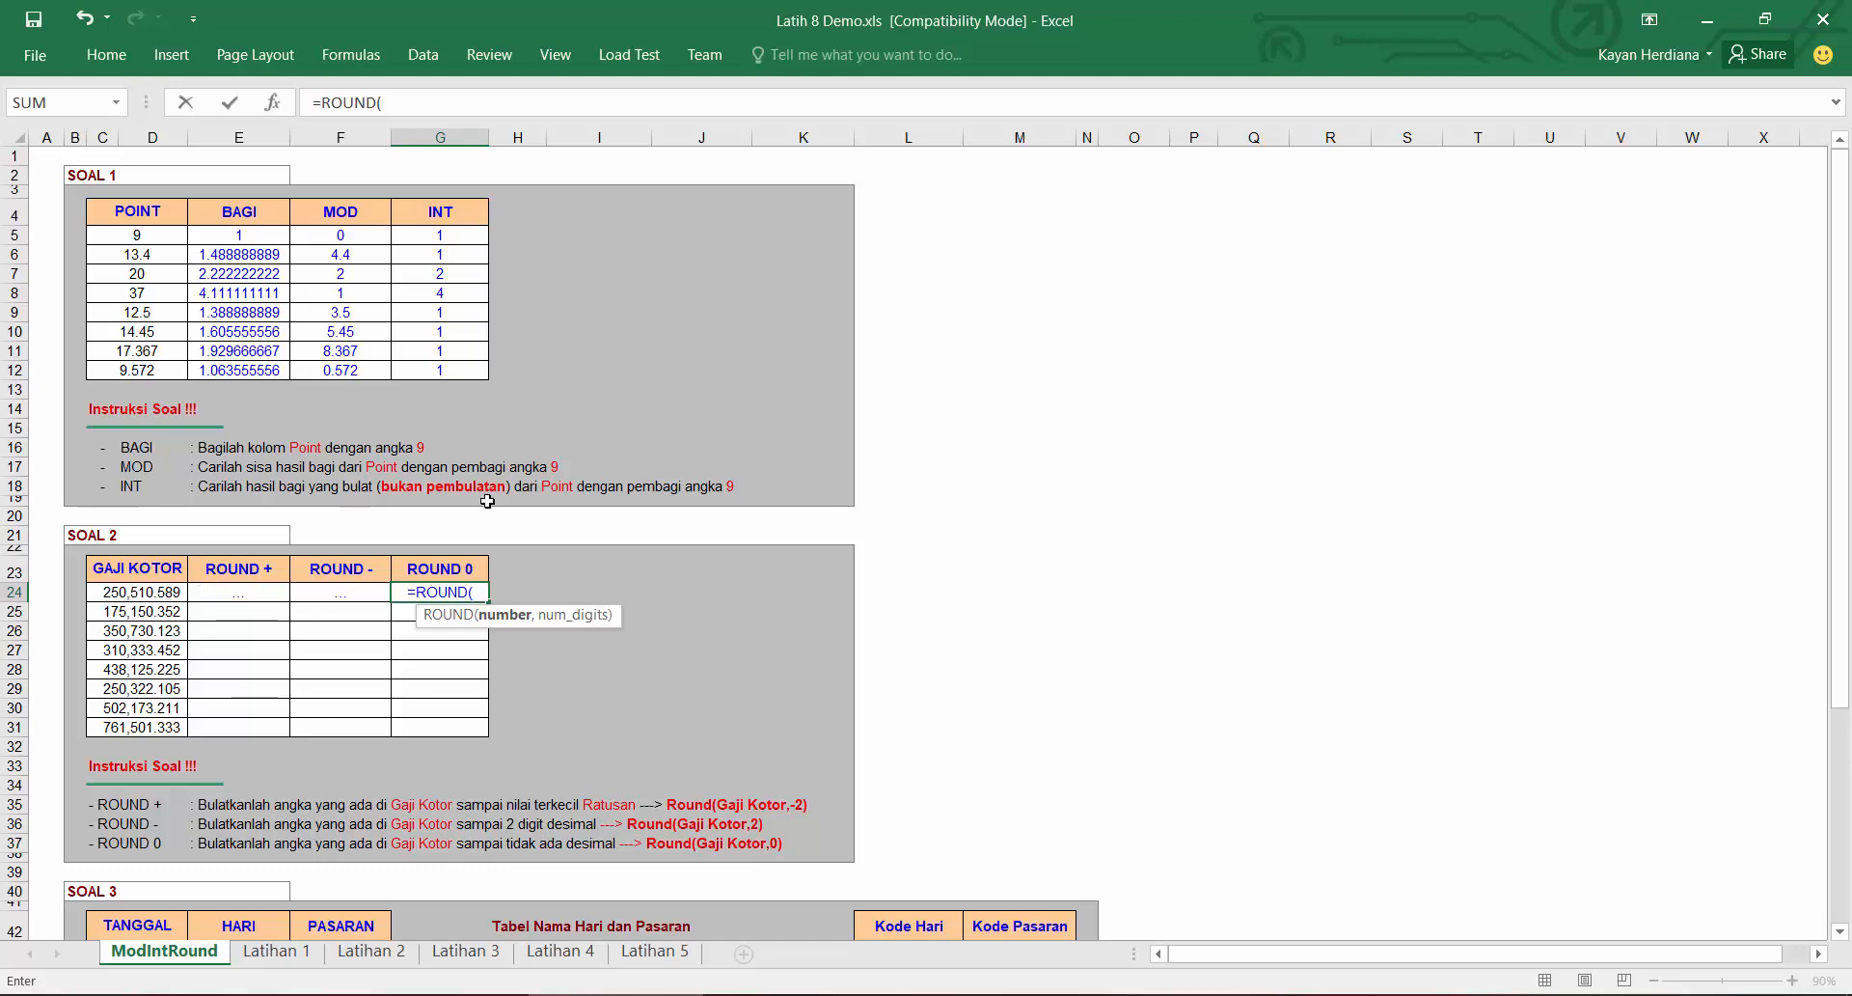
{"action": "left_click", "coordinate": [152, 590]}
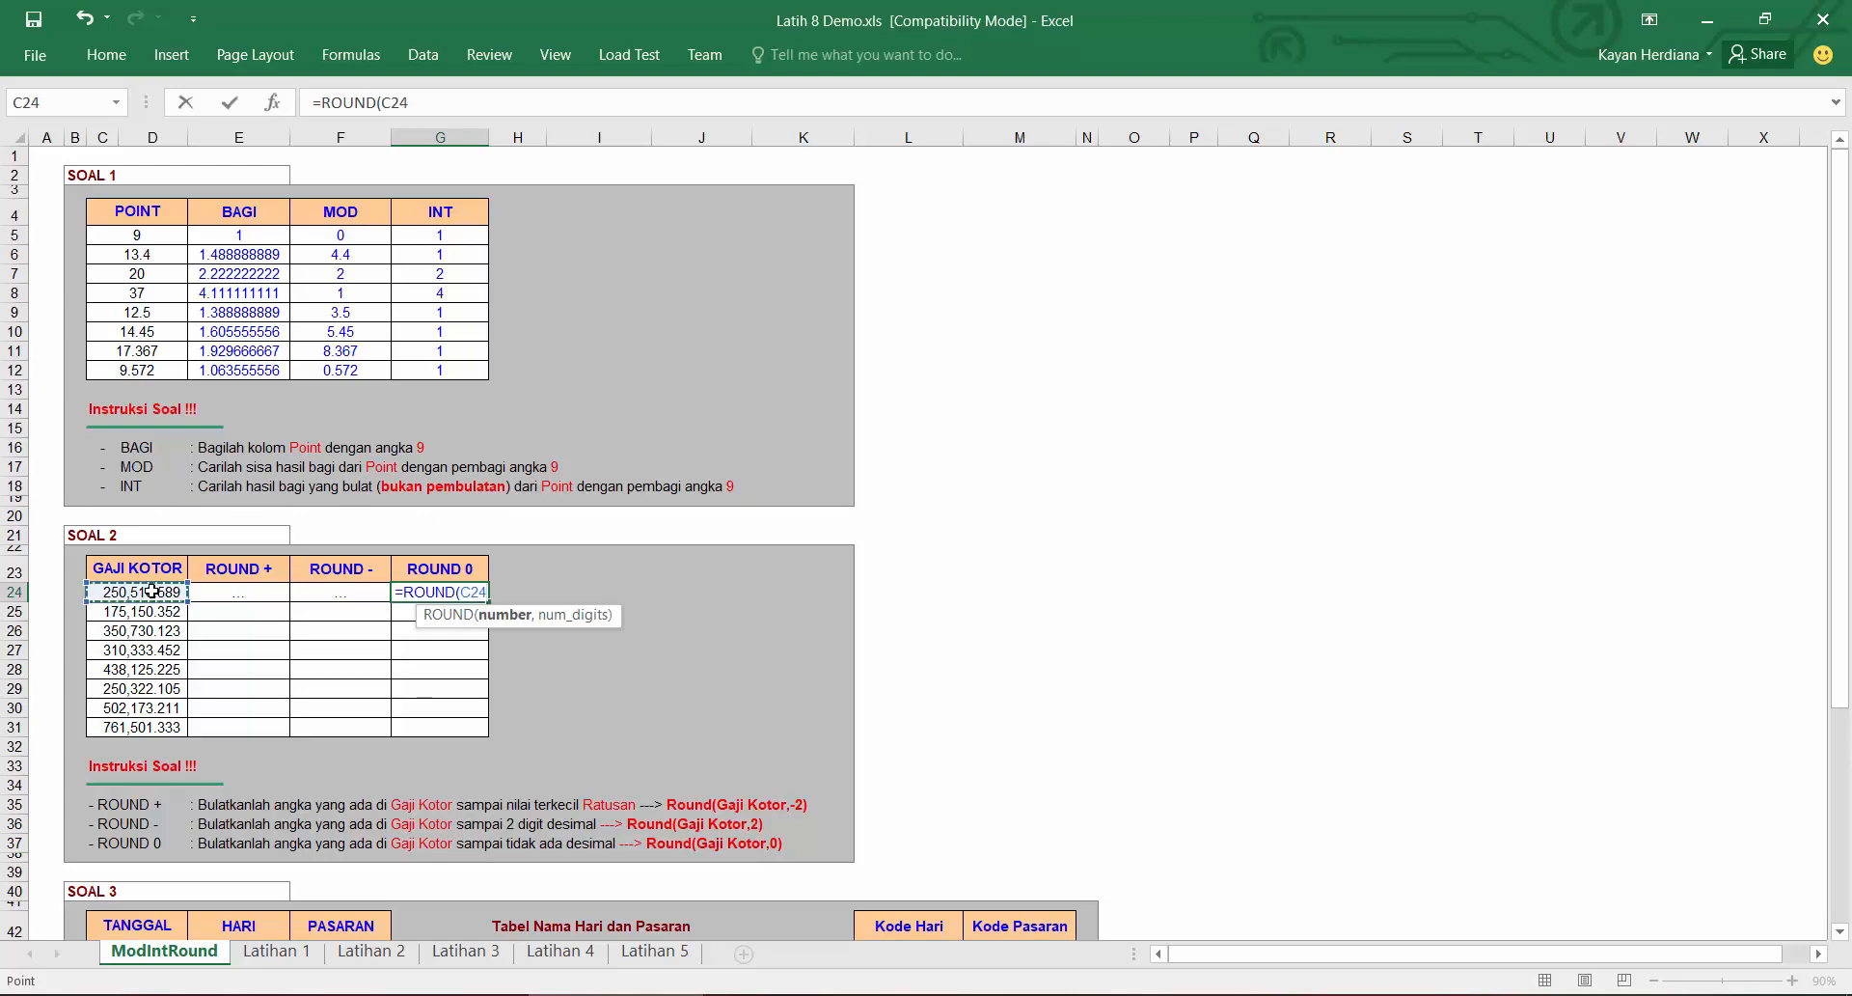
{"action": "type", "text": ",0)"}
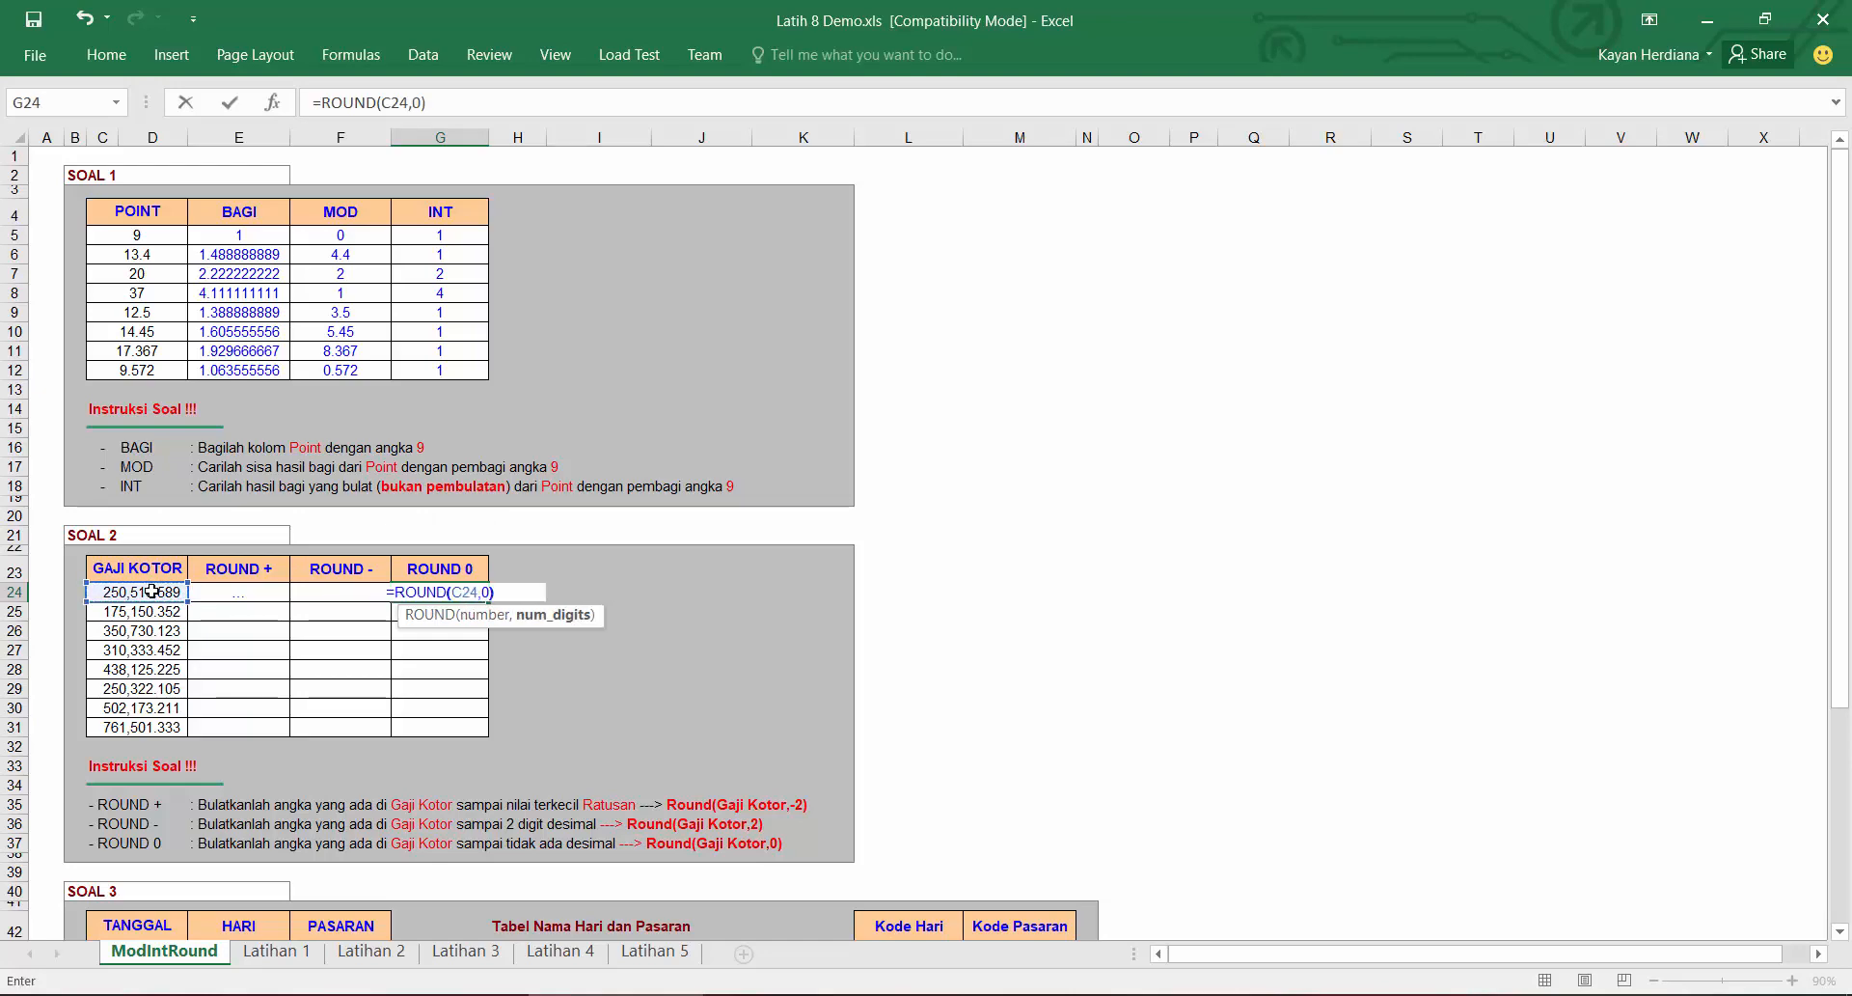
{"action": "key", "text": "Return"}
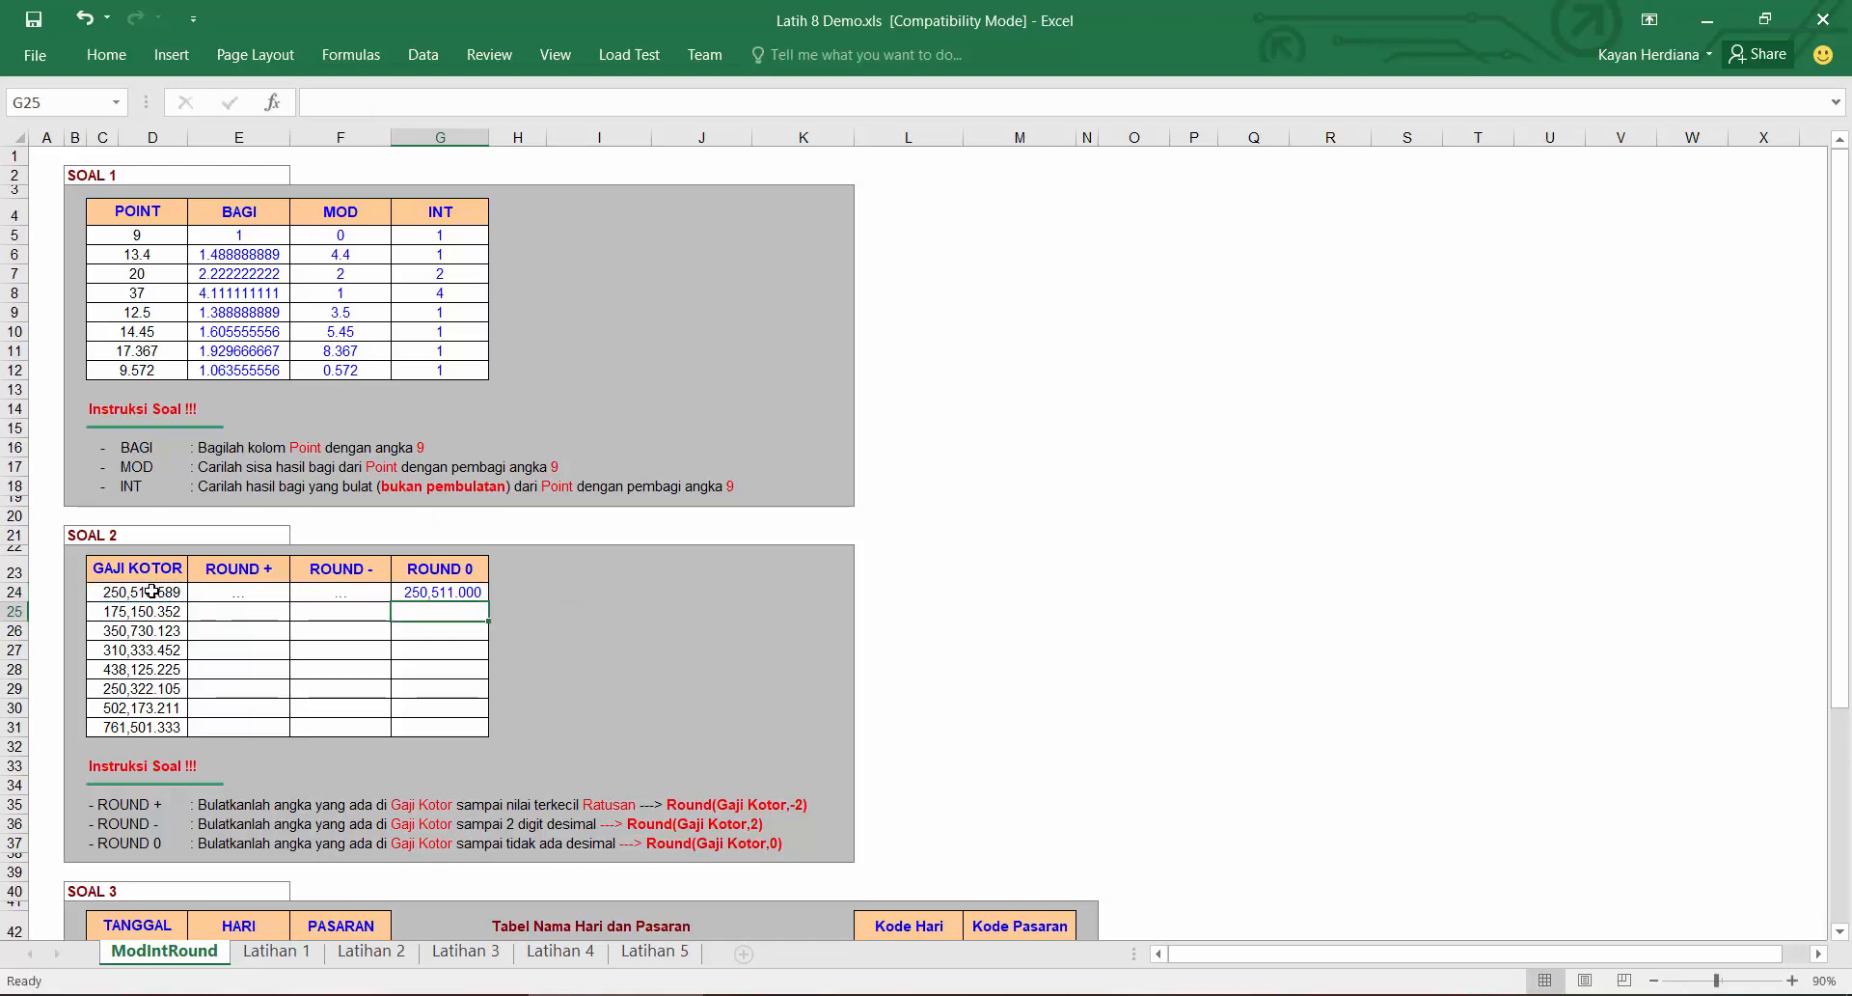
{"action": "left_click", "coordinate": [464, 593]}
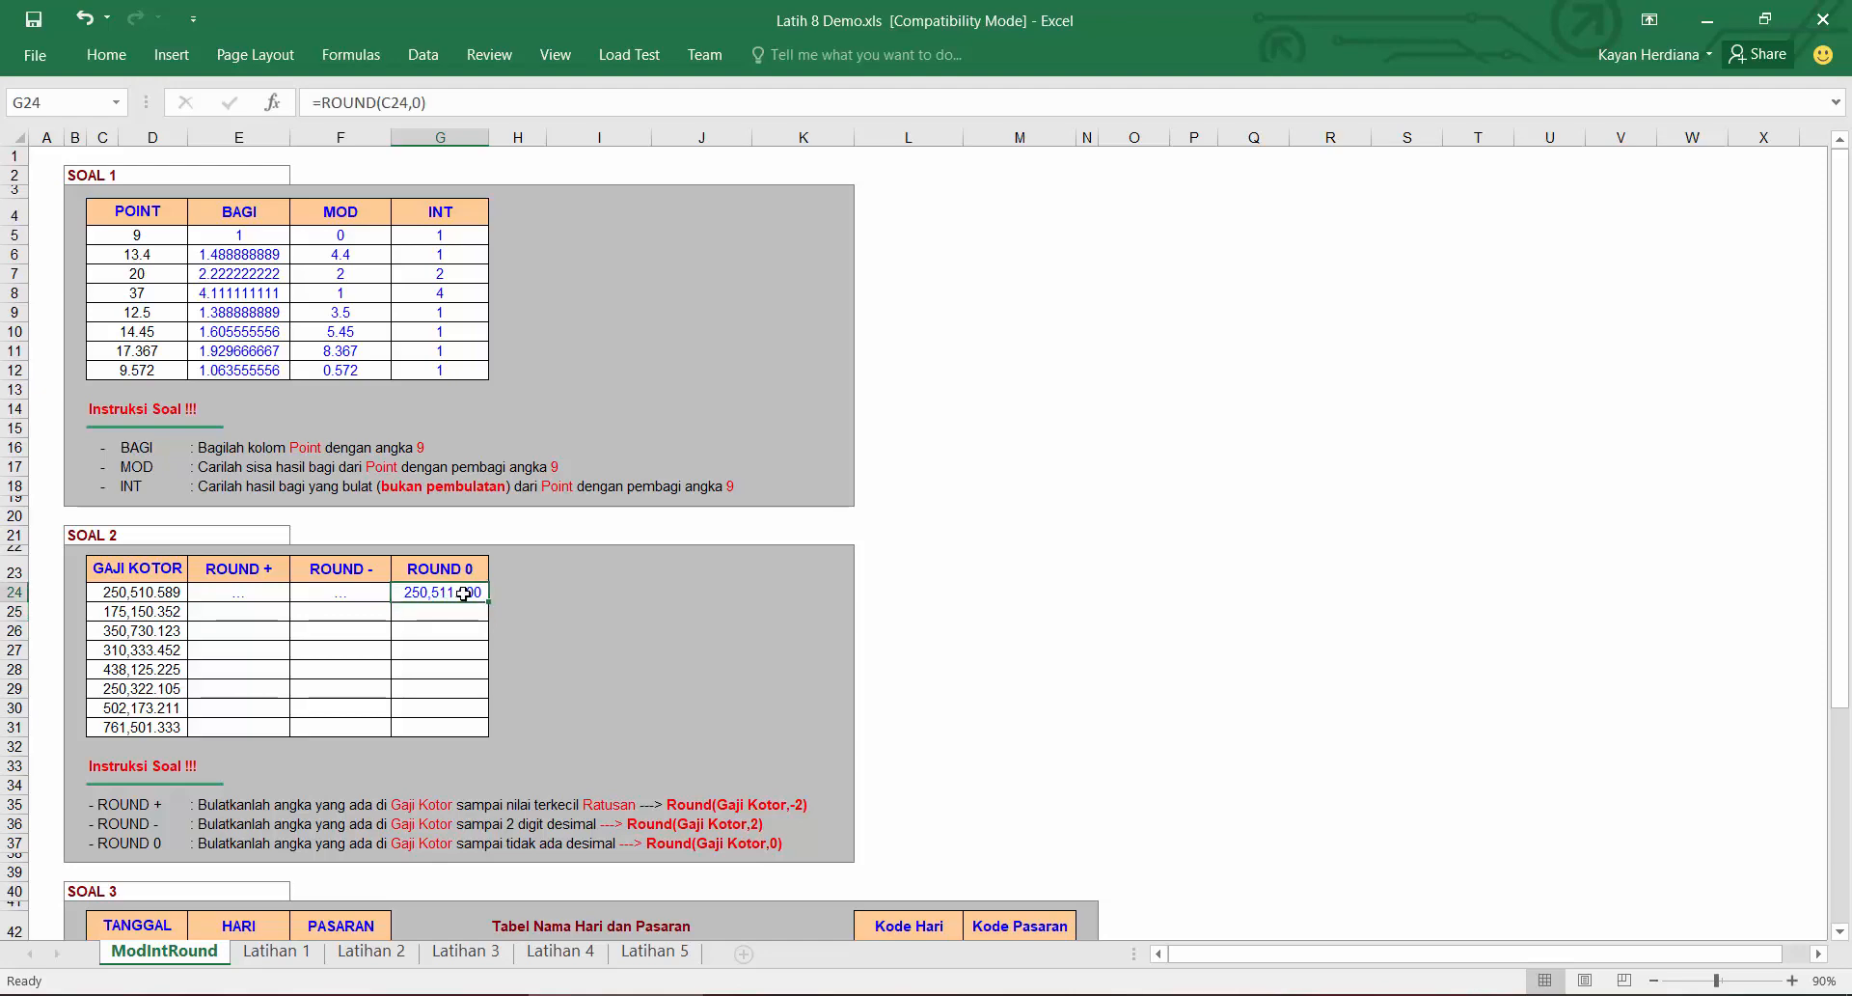
{"action": "left_click_drag", "start_coordinate": [488, 600], "coordinate": [463, 733]}
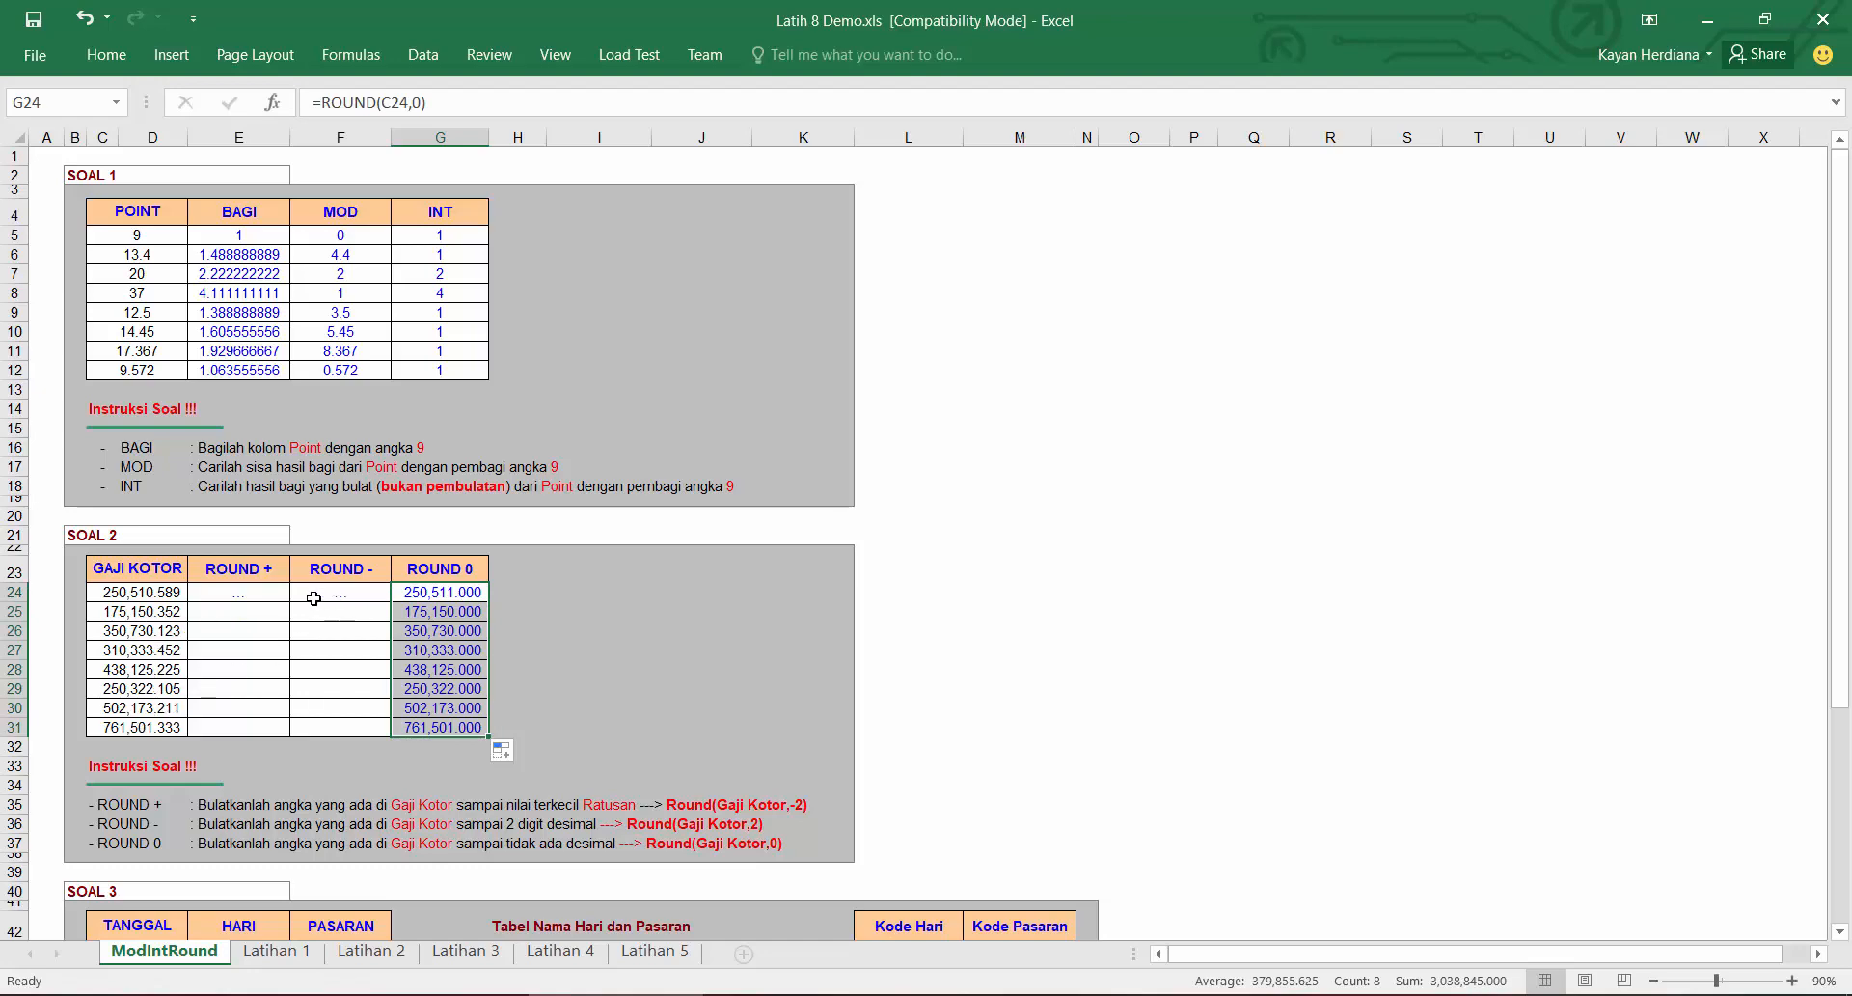
Step: Enter =ROUND(C24,+2) in the first ROUND + cell and fill it down to row 31
{"action": "left_click", "coordinate": [255, 597]}
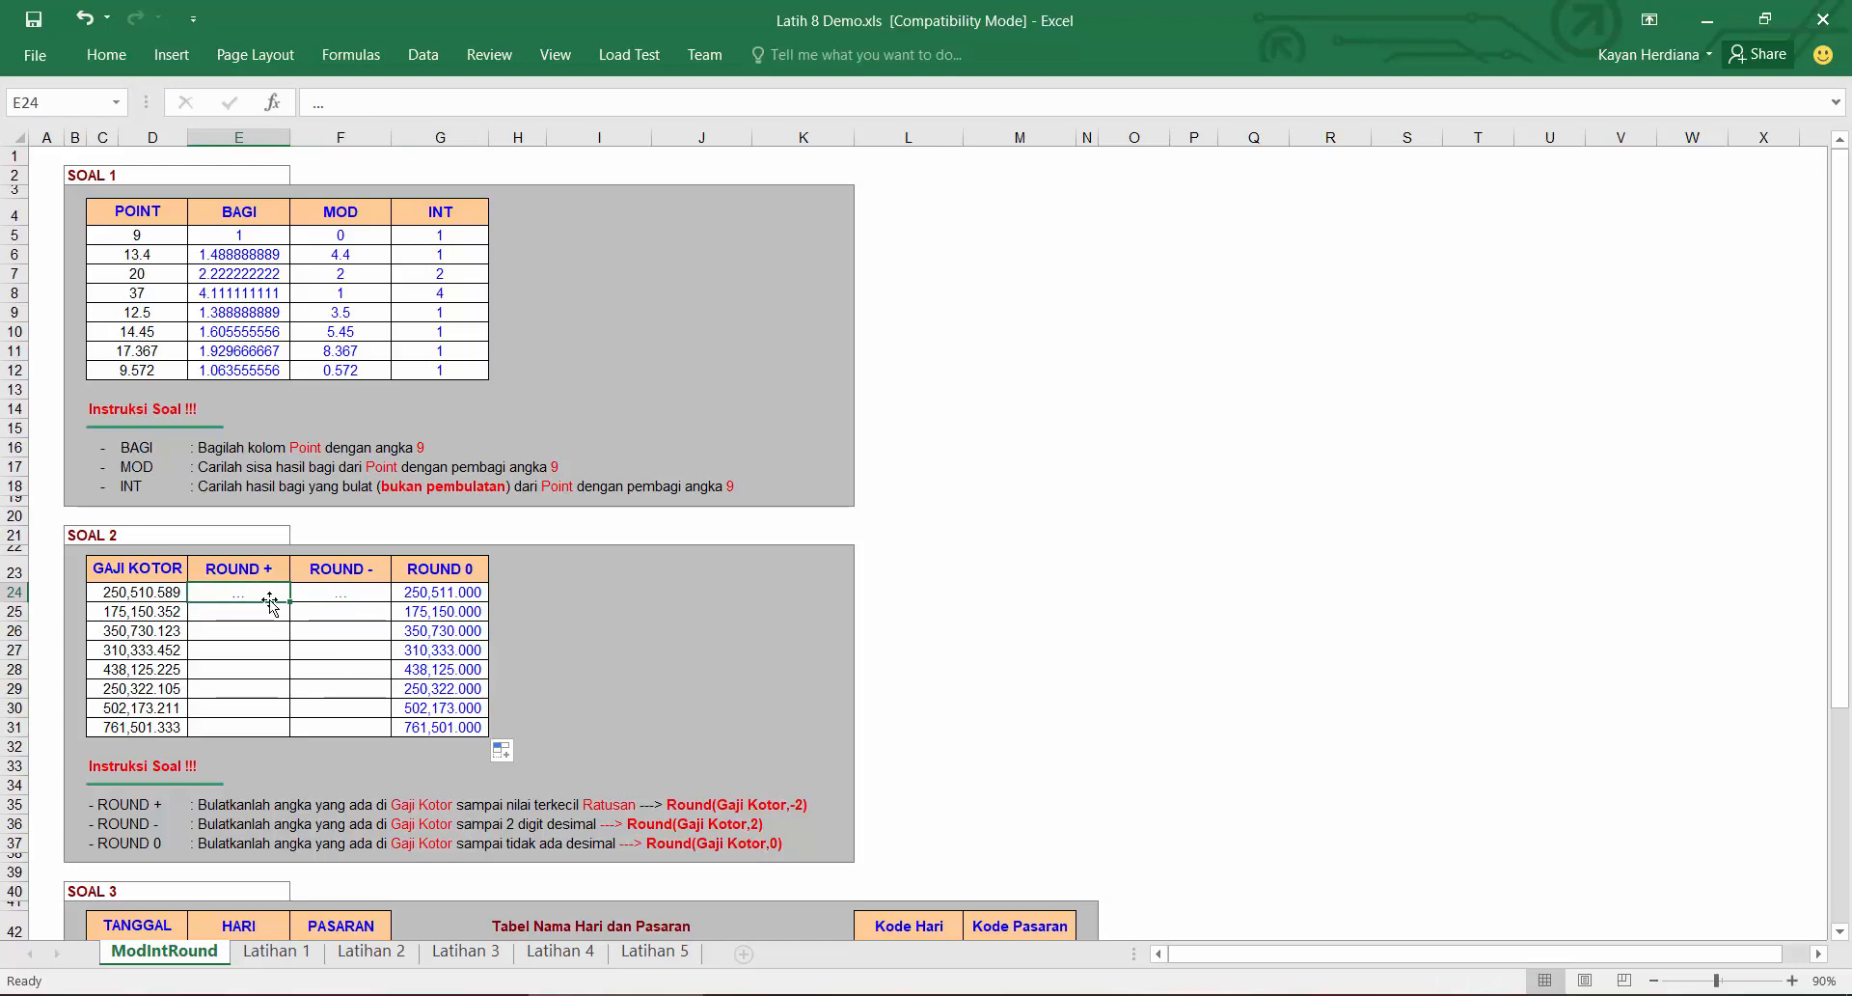
{"action": "type", "text": "="}
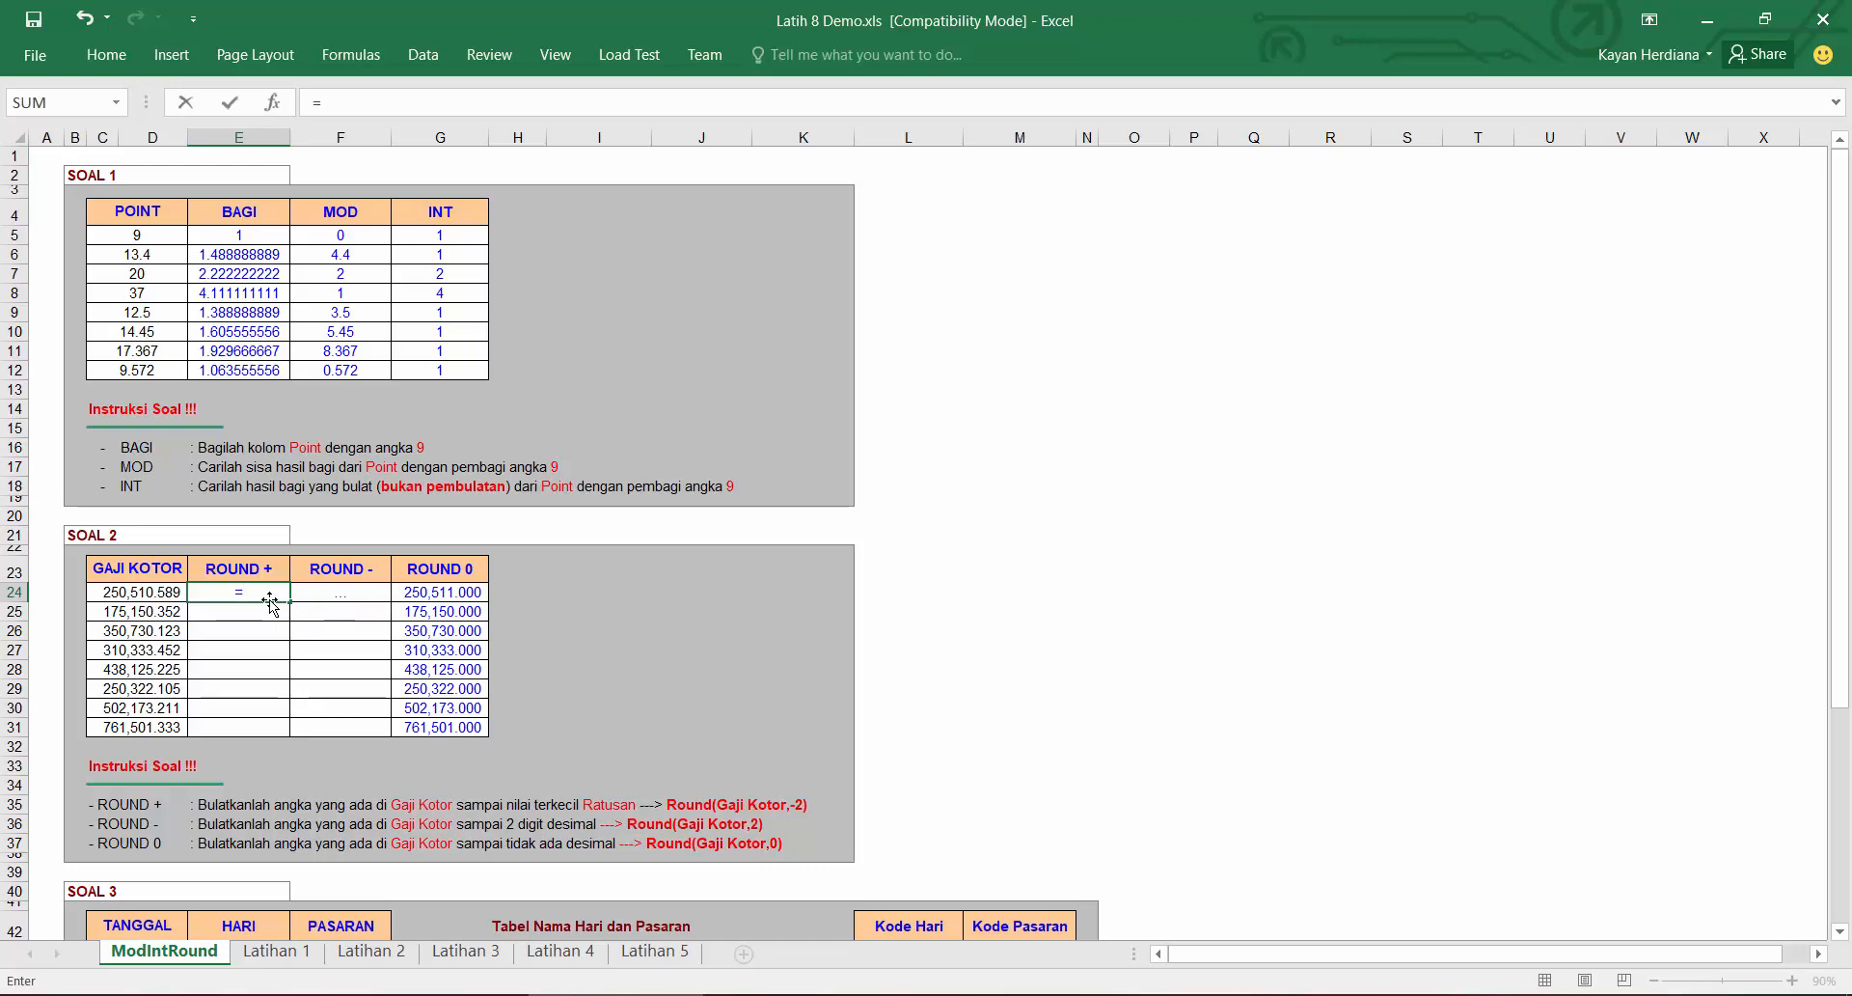
{"action": "left_click", "coordinate": [149, 595]}
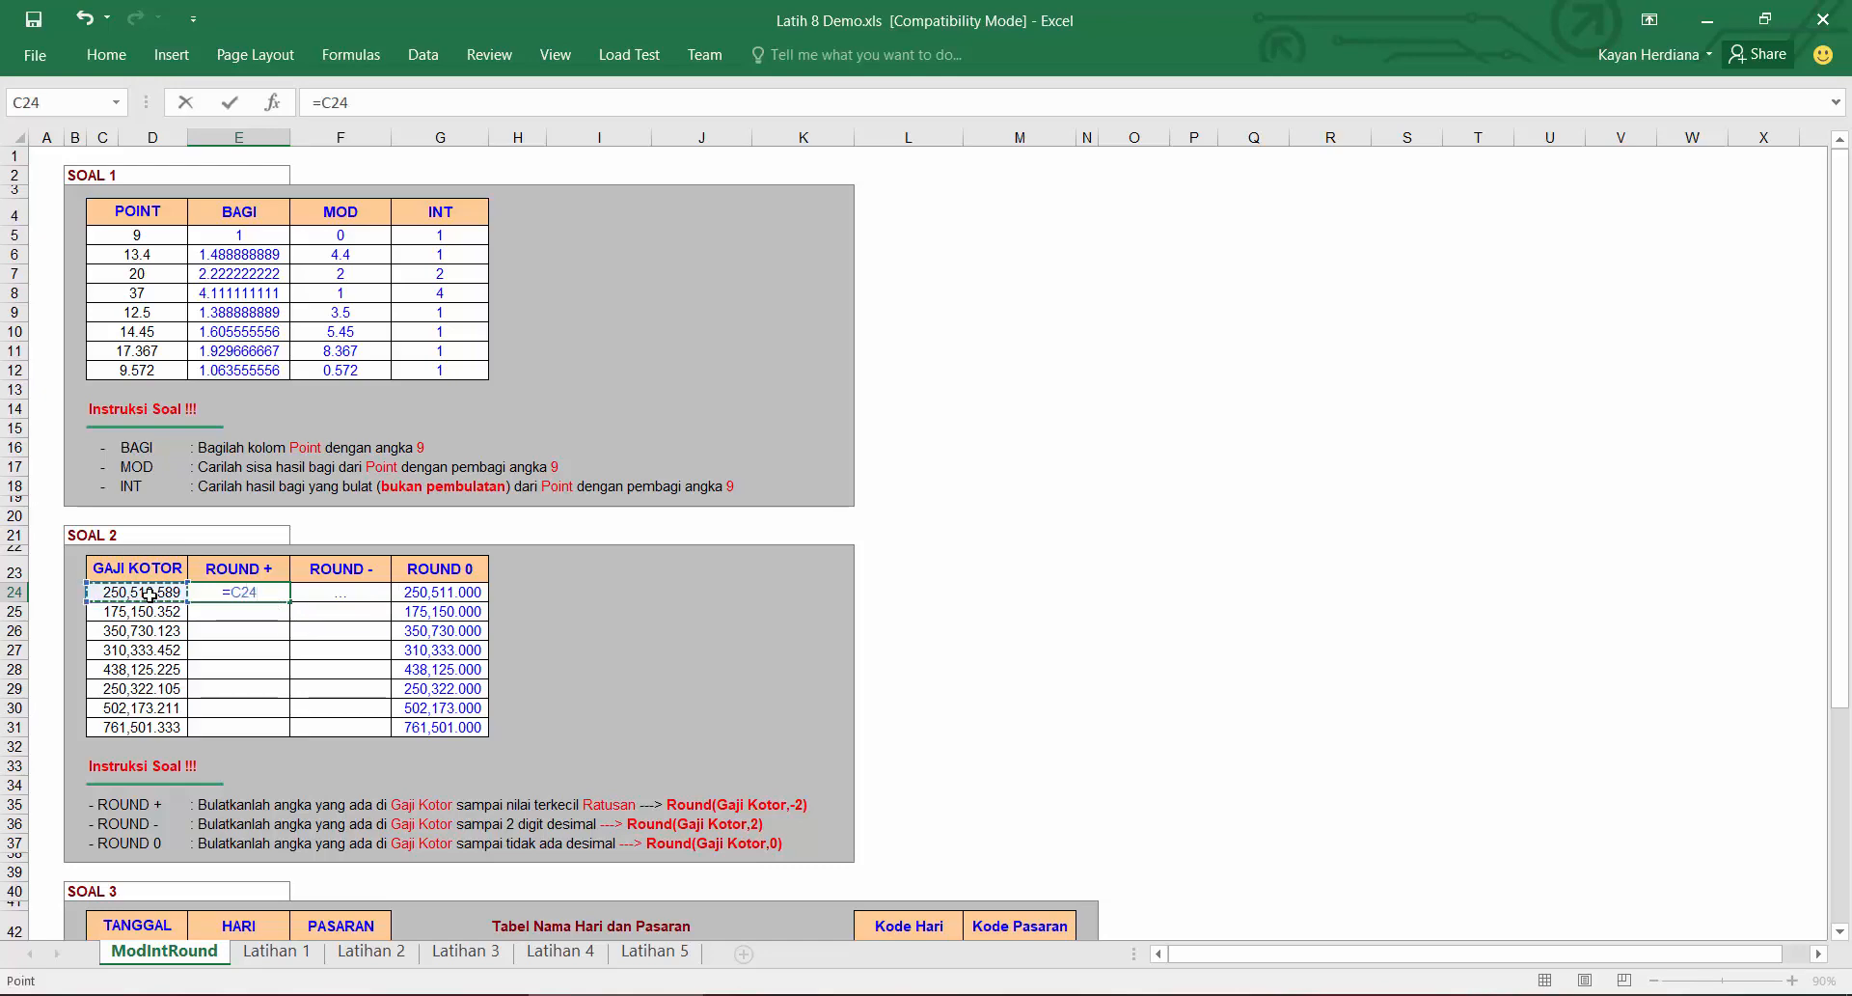
{"action": "key", "text": "BackSpace"}
{"action": "key", "text": "BackSpace"}
{"action": "key", "text": "BackSpace"}
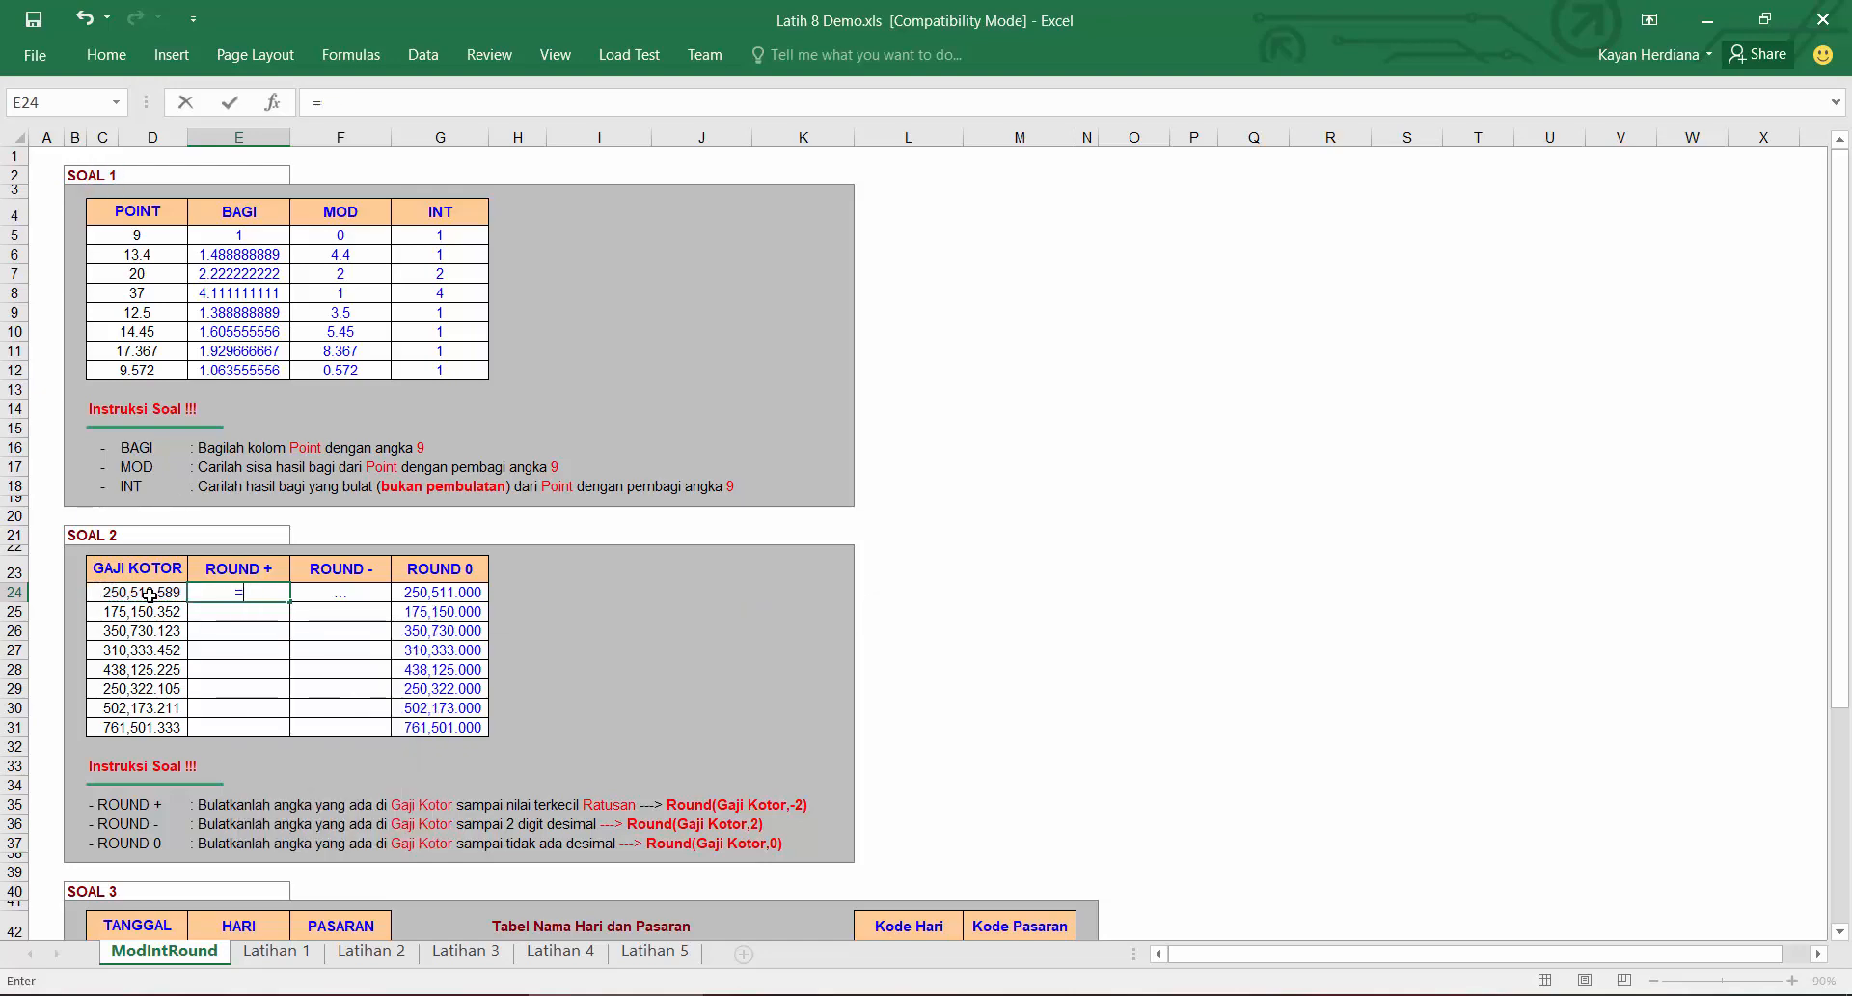
{"action": "type", "text": "roun"}
{"action": "key", "text": "Tab"}
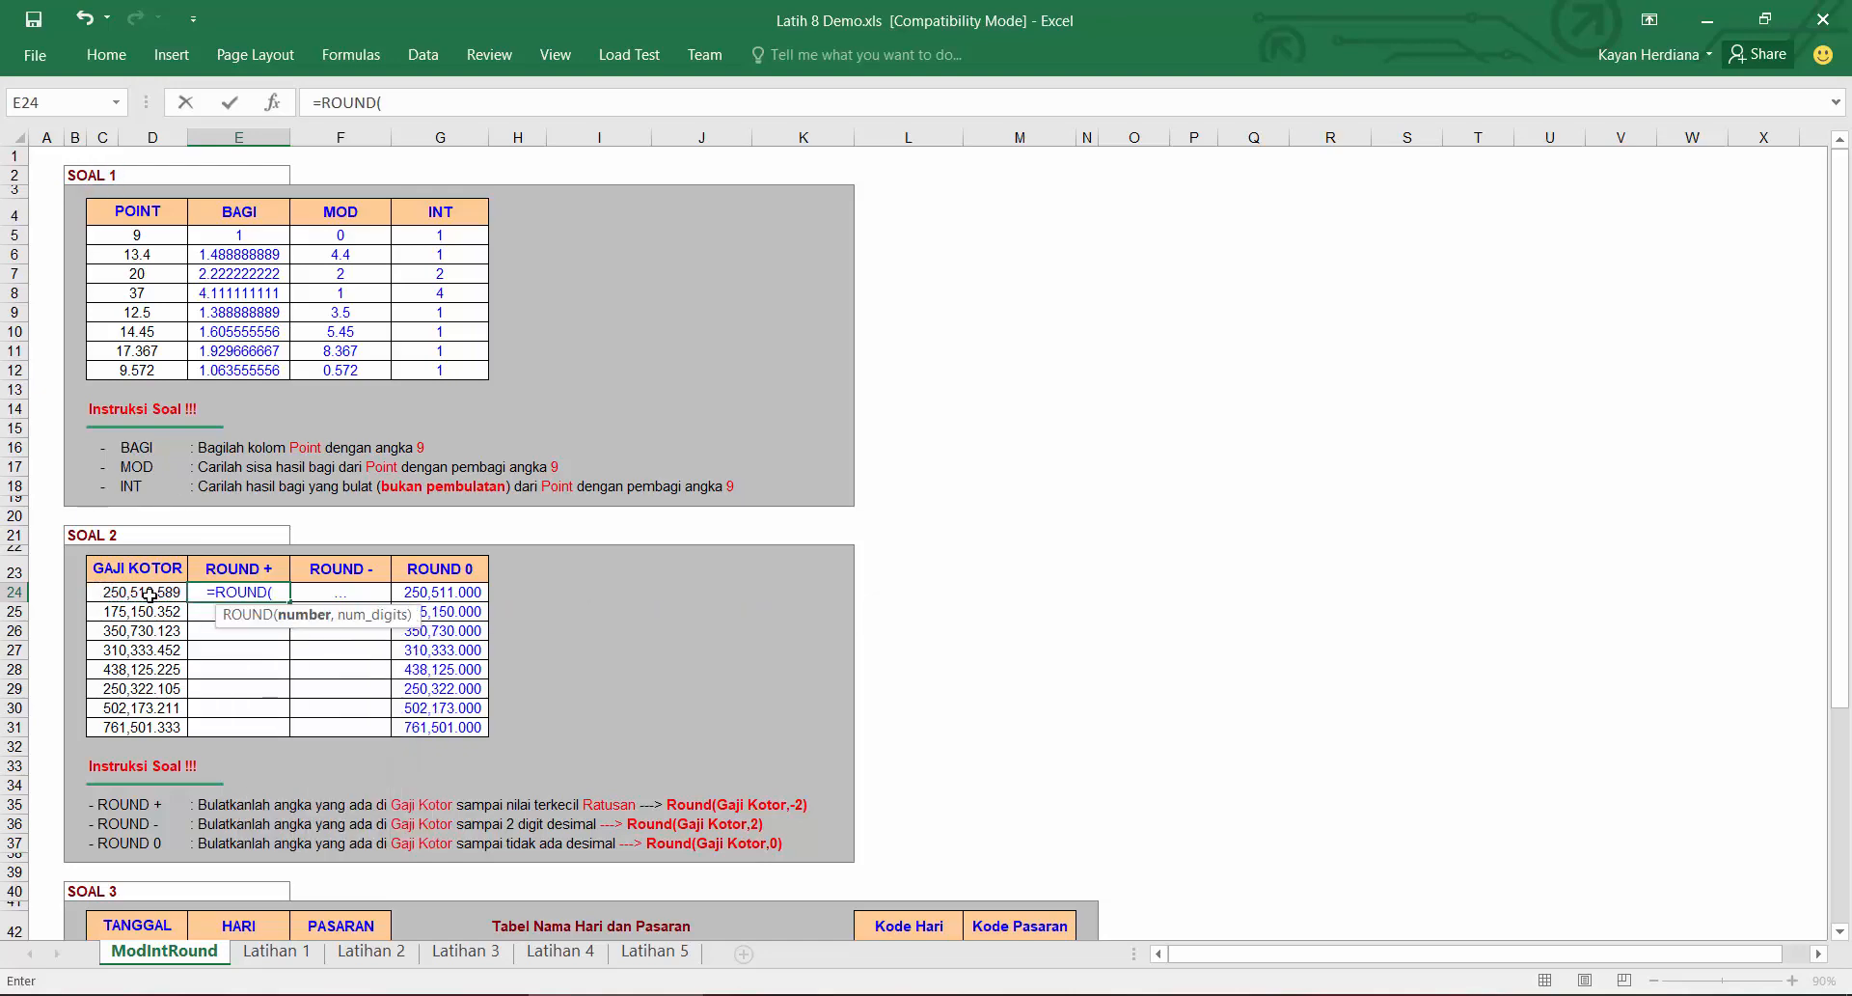
{"action": "left_click", "coordinate": [149, 594]}
{"action": "type", "text": ","}
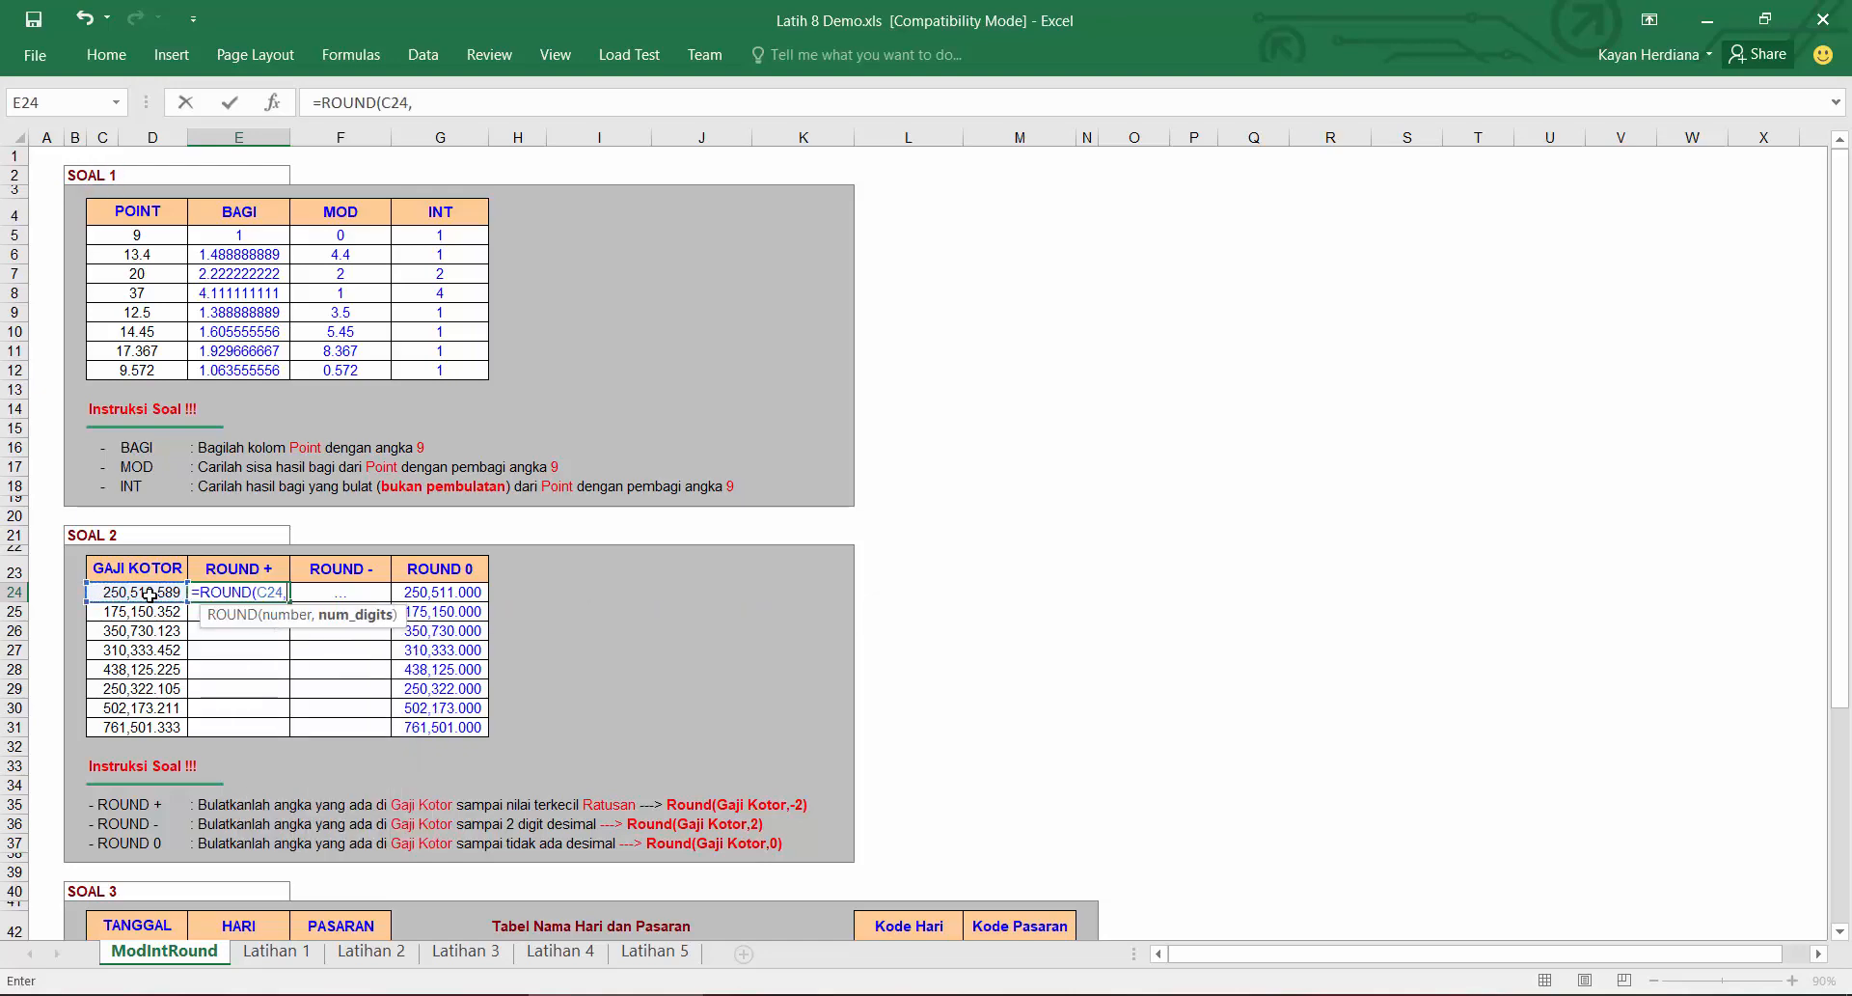
{"action": "type", "text": "+2)"}
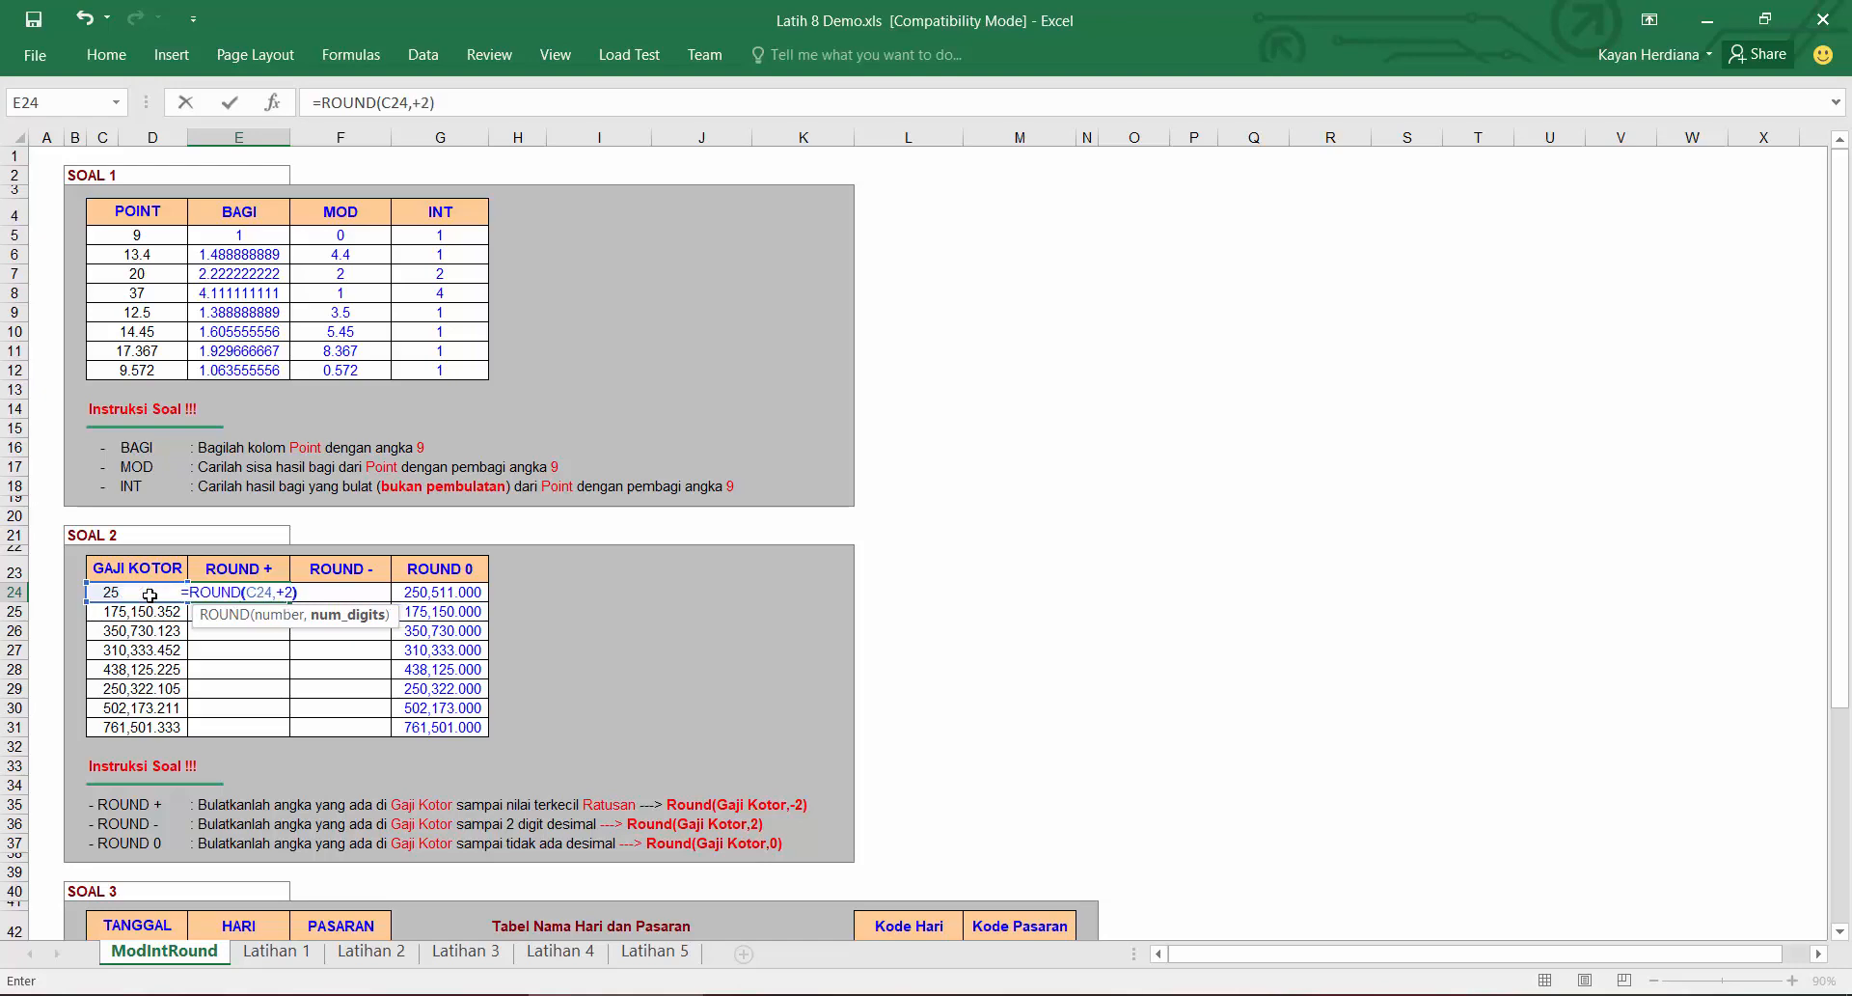
{"action": "key", "text": "Return"}
{"action": "left_click", "coordinate": [256, 592]}
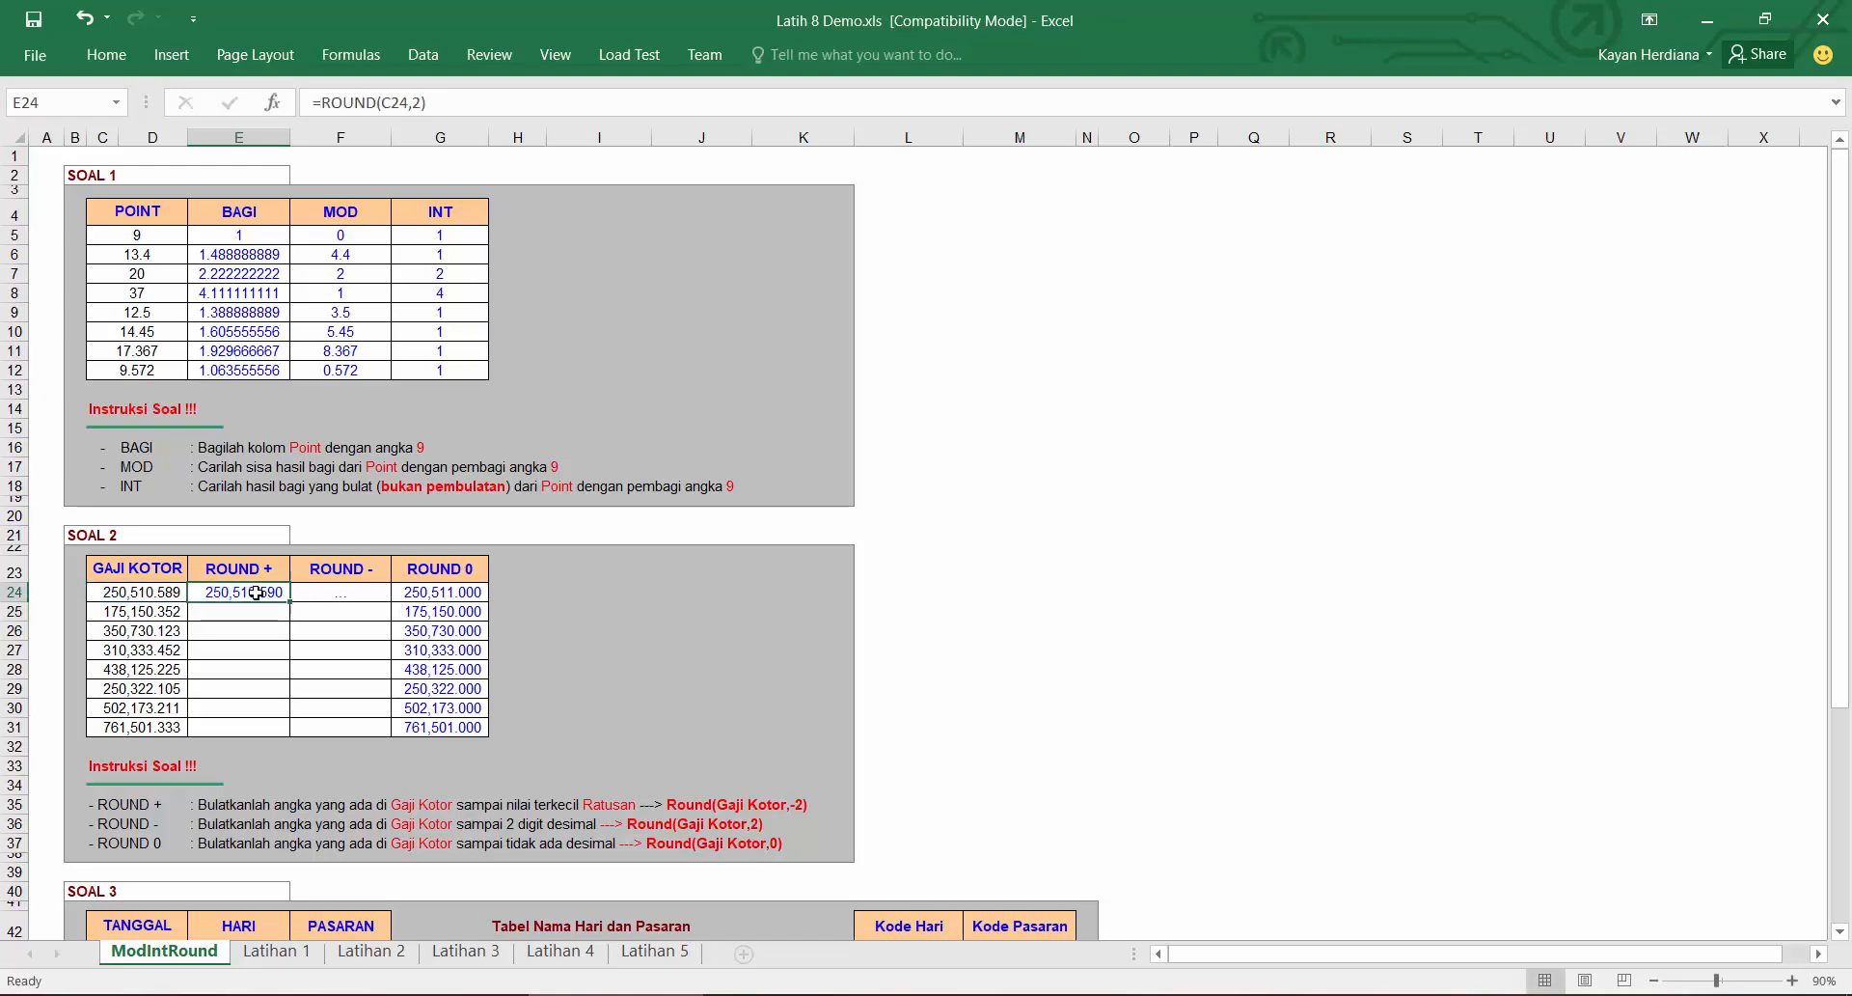
{"action": "left_click_drag", "start_coordinate": [289, 602], "coordinate": [293, 735]}
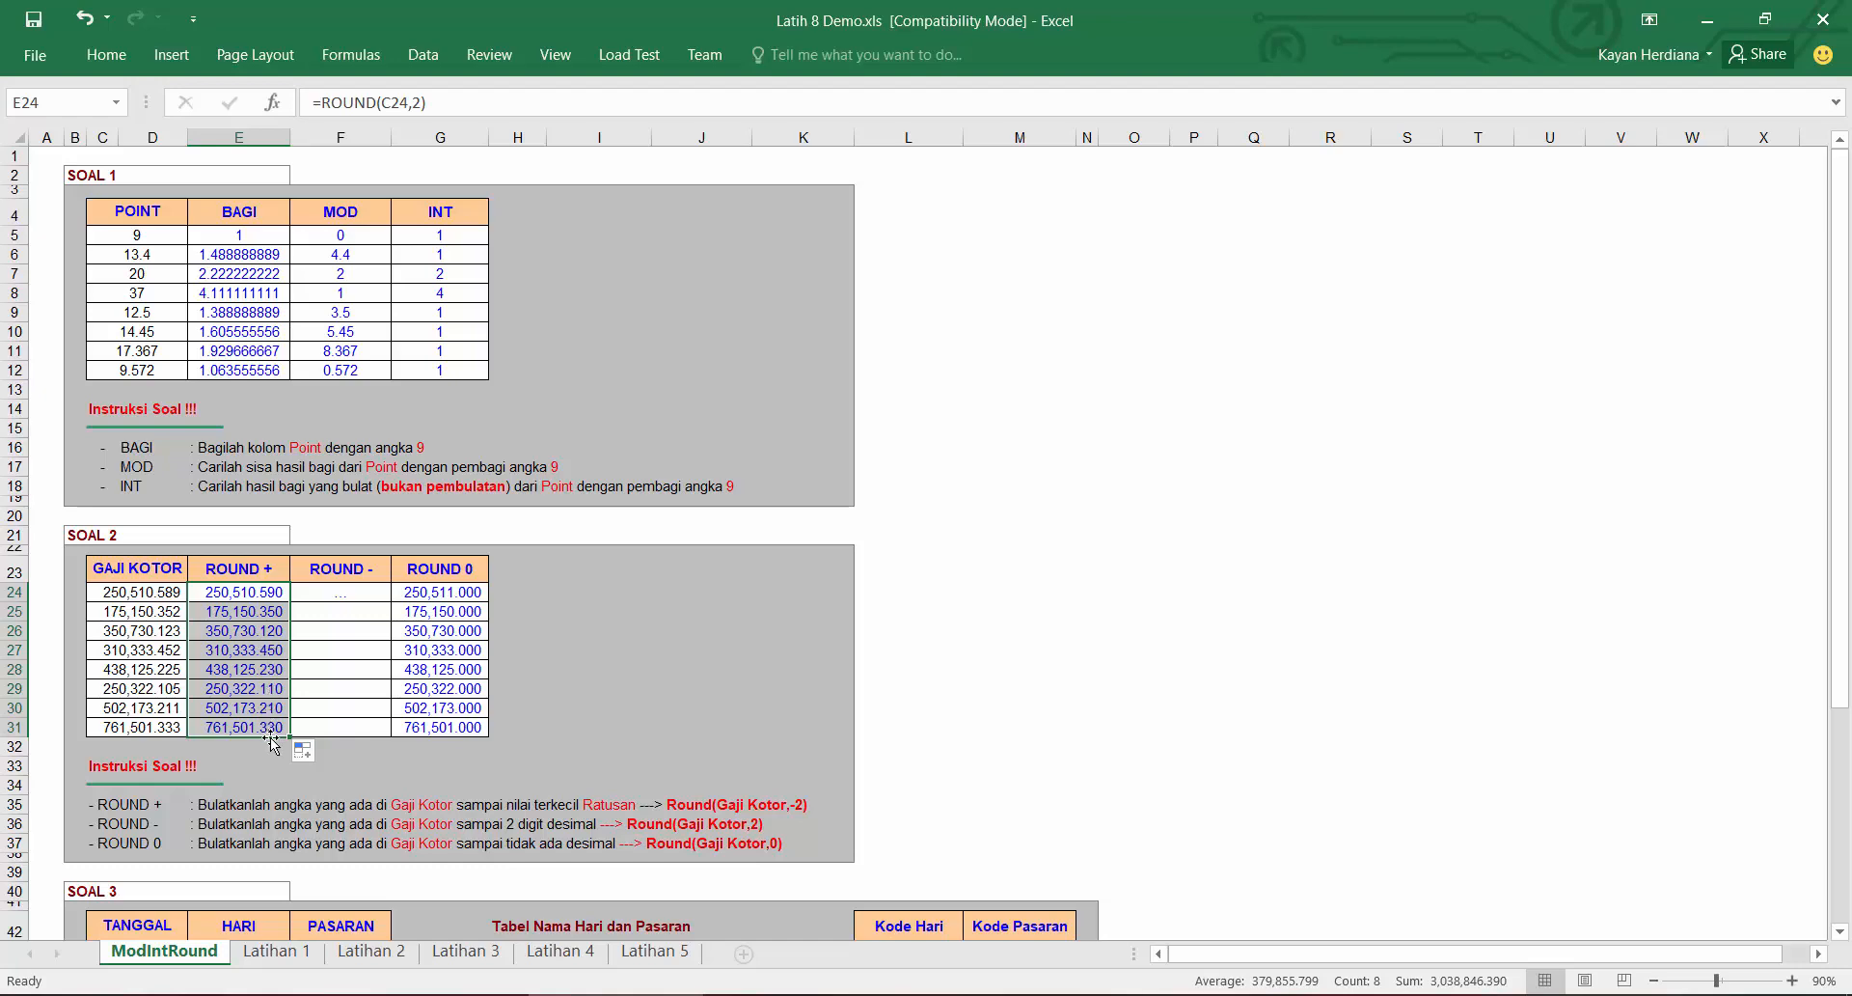
Step: Enter =ROUND(C24,-2) in the first ROUND - cell and fill it down to row 31
{"action": "left_click", "coordinate": [313, 599]}
{"action": "type", "text": "=round"}
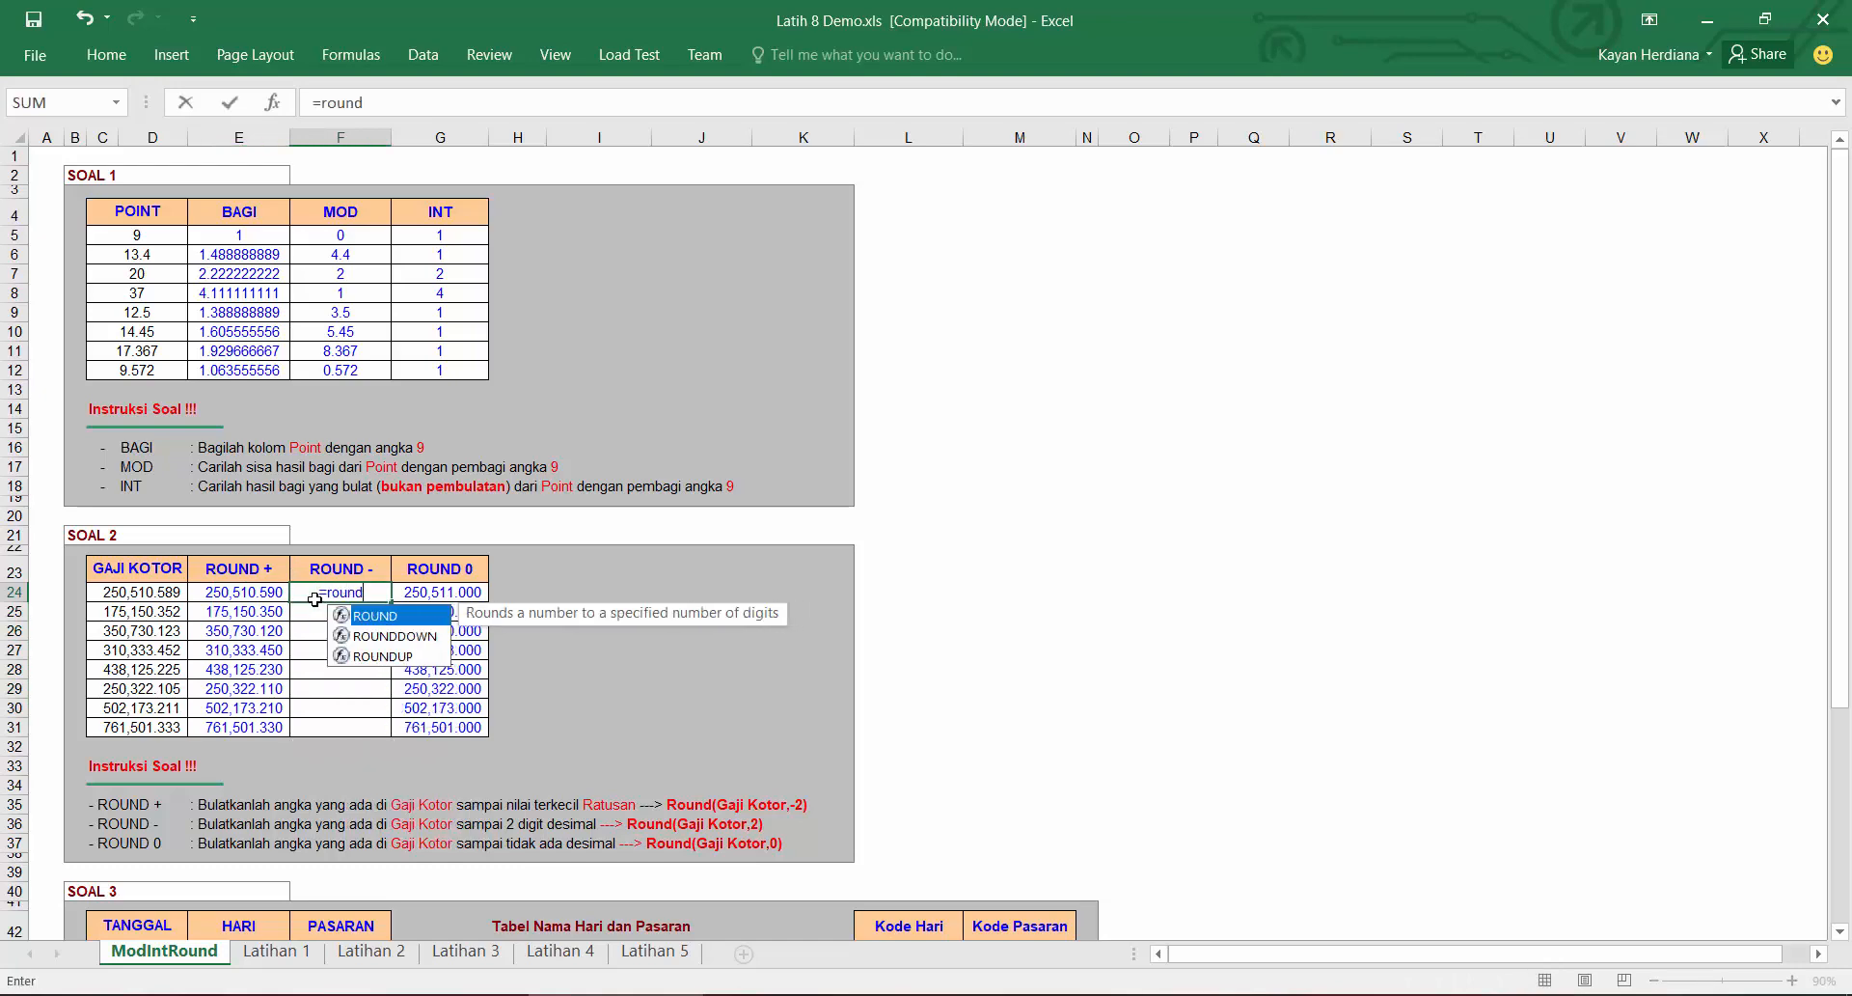
{"action": "key", "text": "Tab"}
{"action": "key", "text": "Left"}
{"action": "key", "text": "Left"}
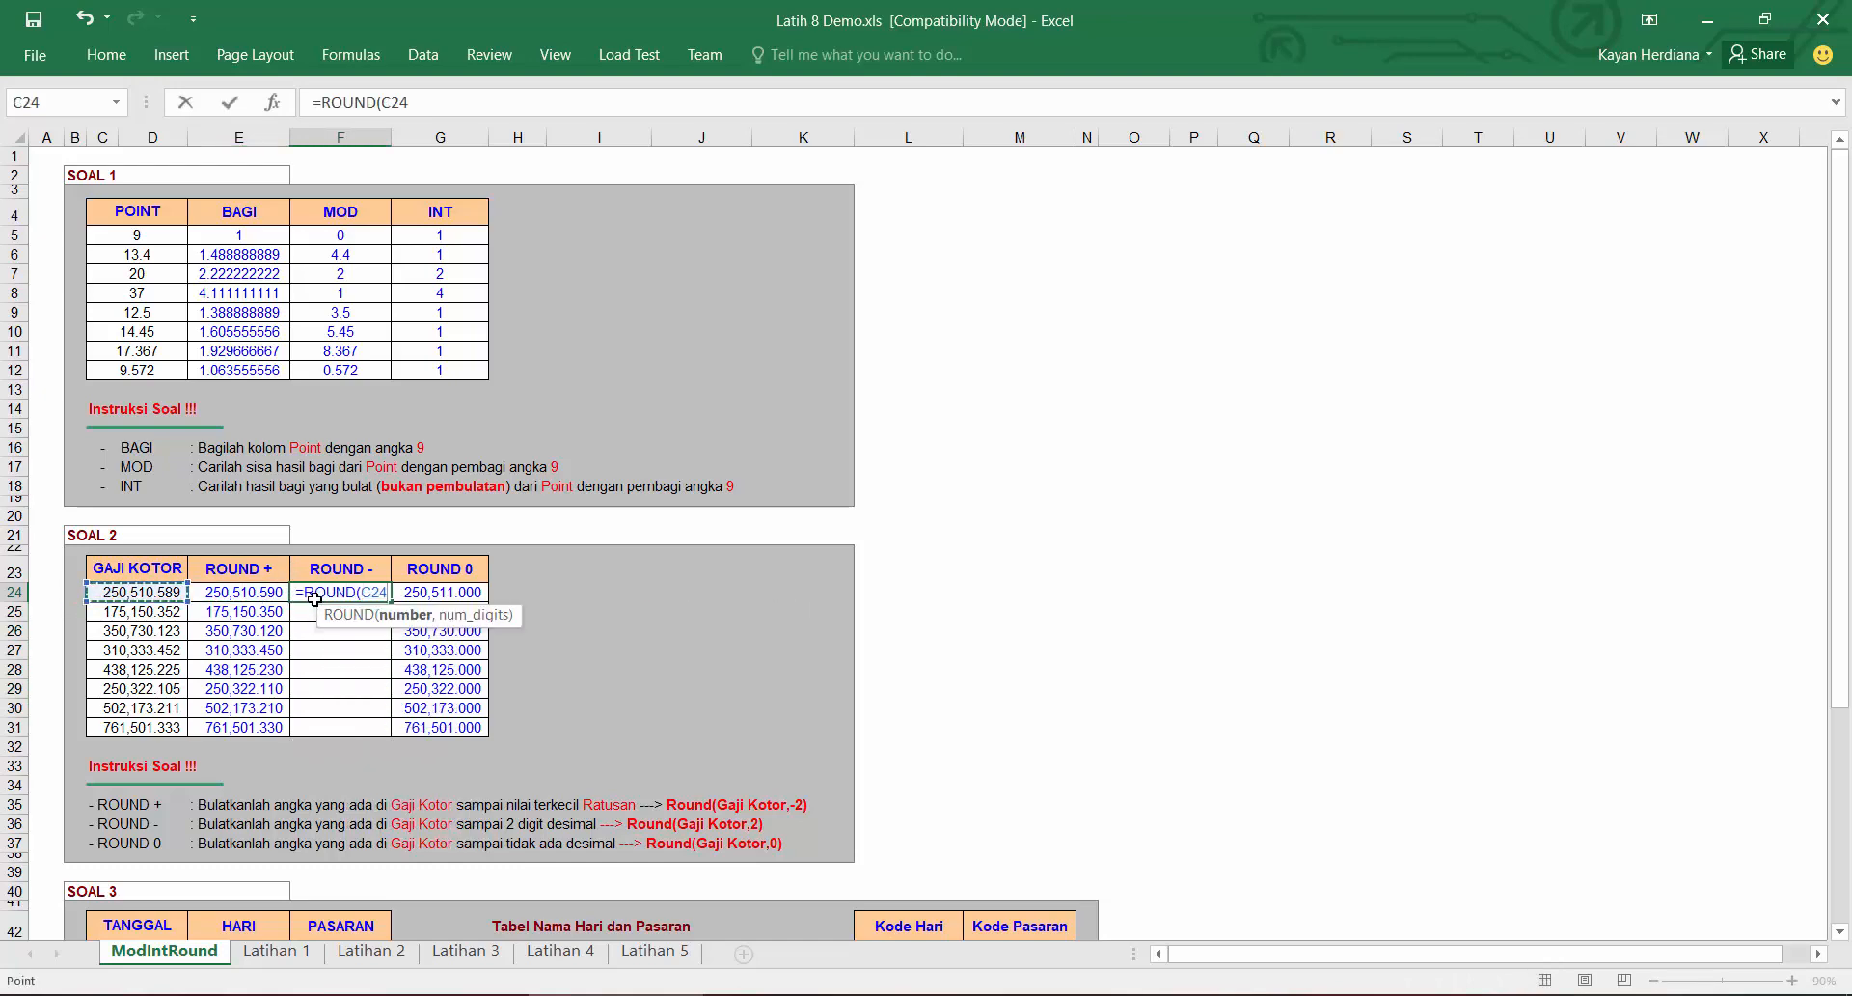
{"action": "type", "text": ",-2)"}
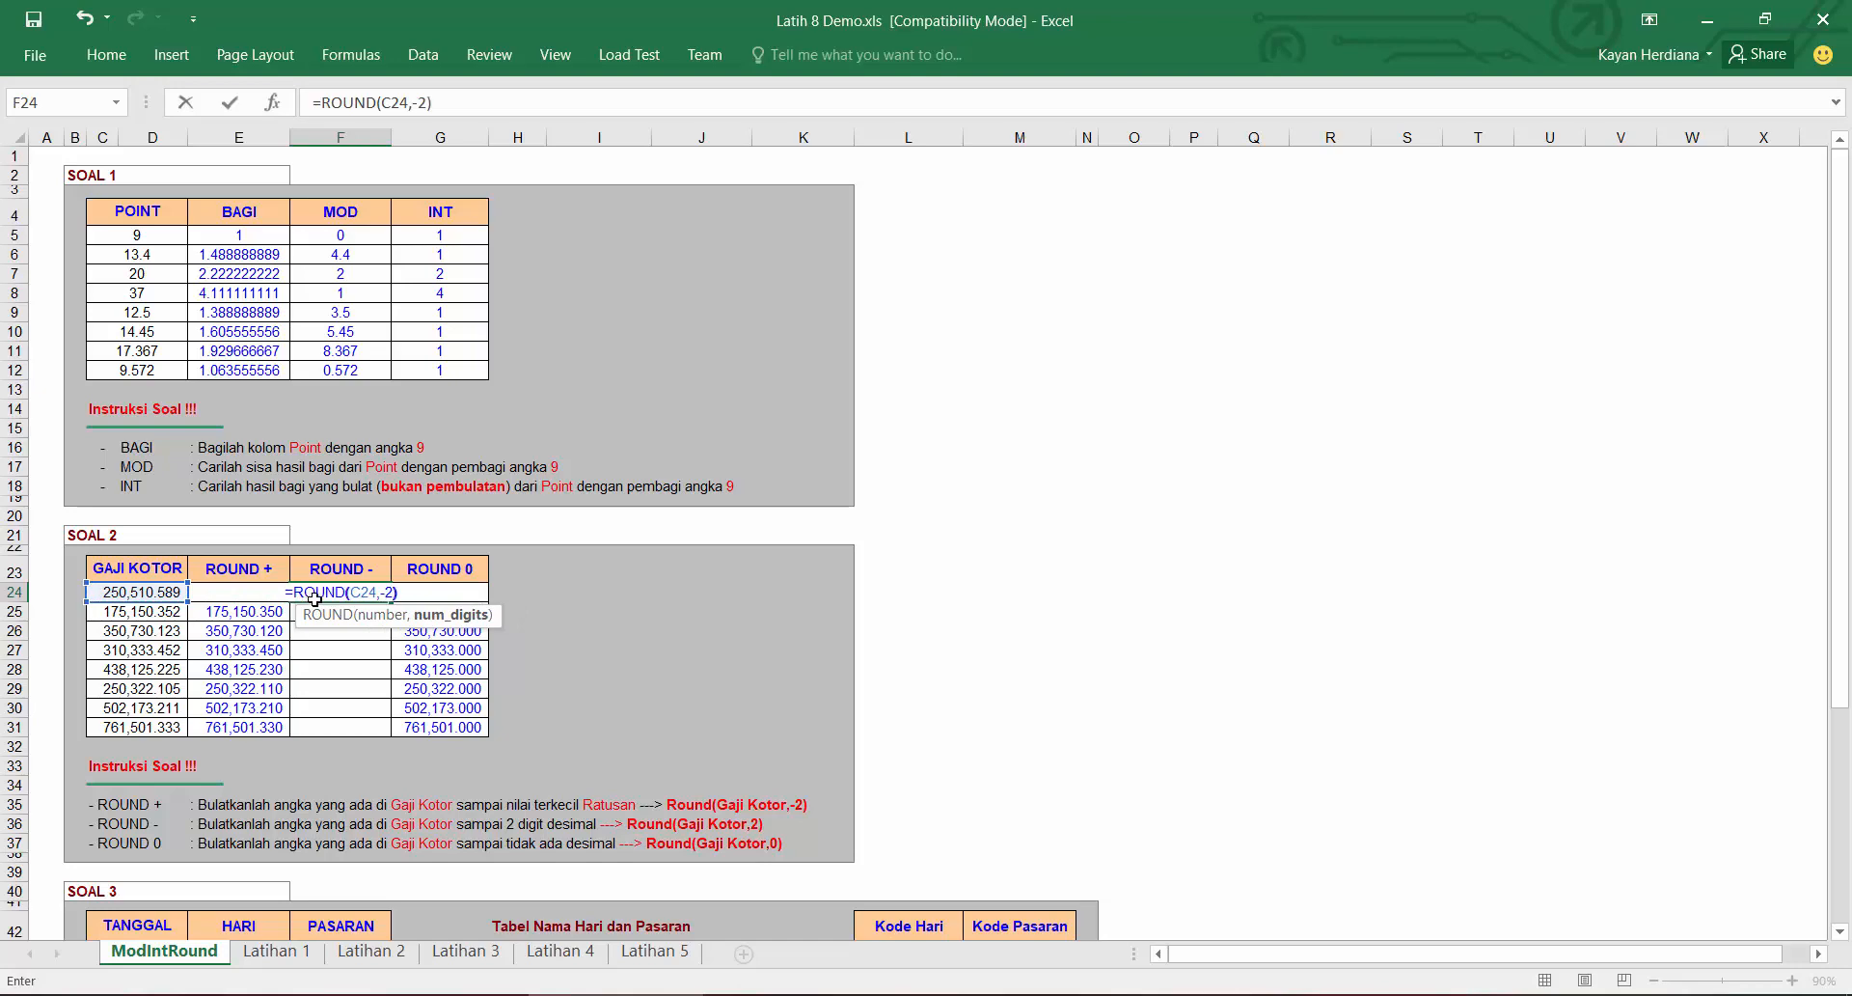
{"action": "key", "text": "Return"}
{"action": "left_click", "coordinate": [319, 598]}
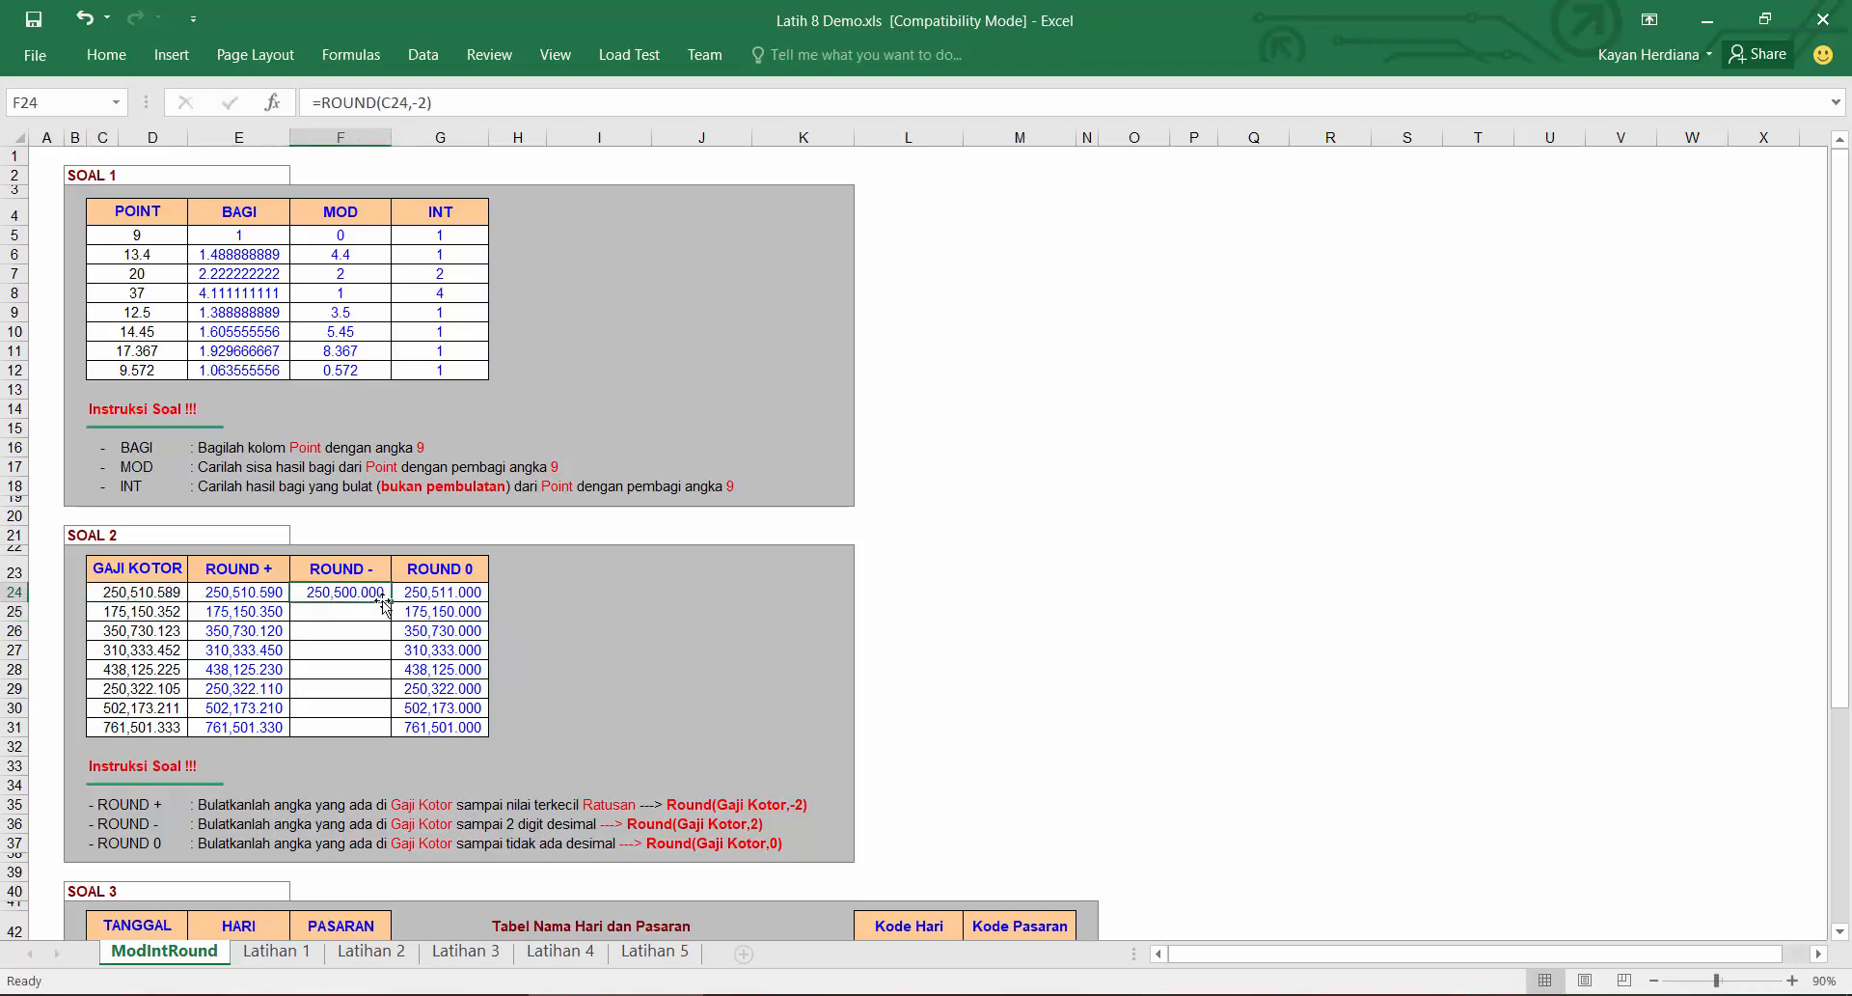
{"action": "double_click", "coordinate": [390, 601]}
{"action": "left_click", "coordinate": [357, 587]}
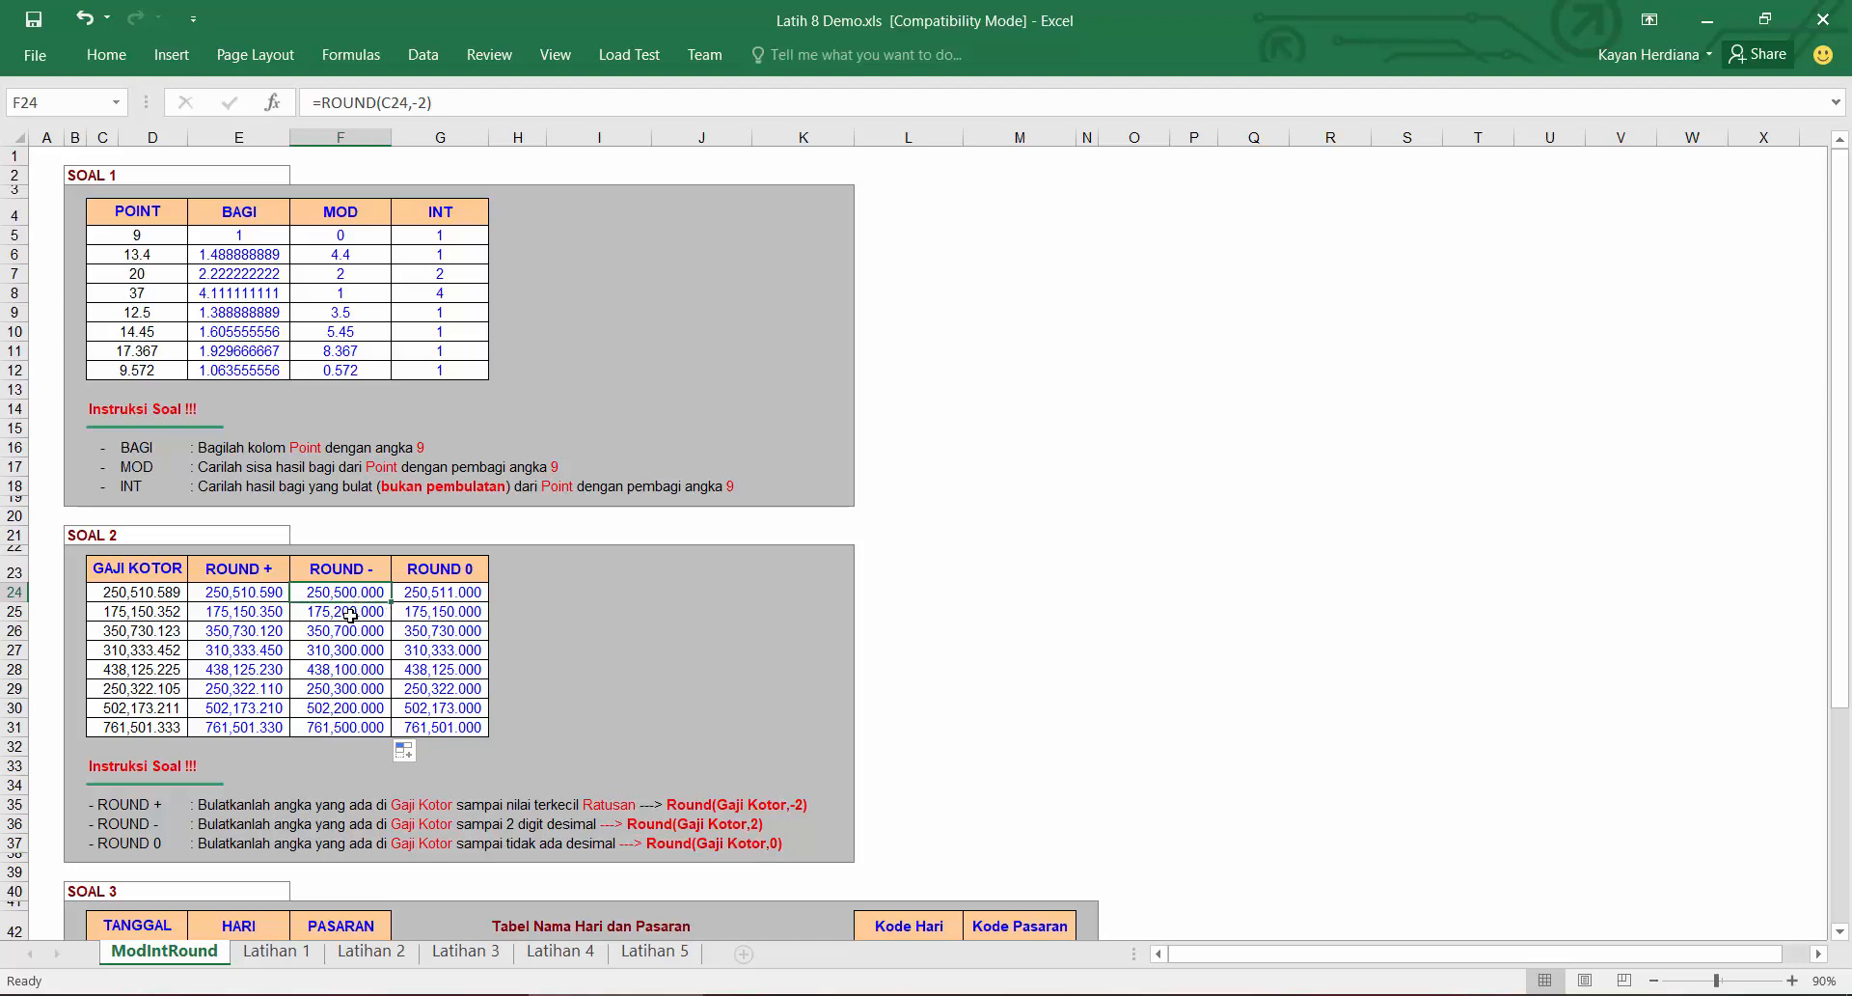
Step: Inspect the formulas in the SOAL 1 and SOAL 2 result cells
{"action": "key", "text": "Down"}
{"action": "key", "text": "Down"}
{"action": "key", "text": "Down"}
{"action": "key", "text": "Down"}
{"action": "key", "text": "Up"}
{"action": "key", "text": "Up"}
{"action": "key", "text": "Up"}
{"action": "key", "text": "Up"}
{"action": "left_click", "coordinate": [379, 234]}
{"action": "left_click", "coordinate": [426, 238]}
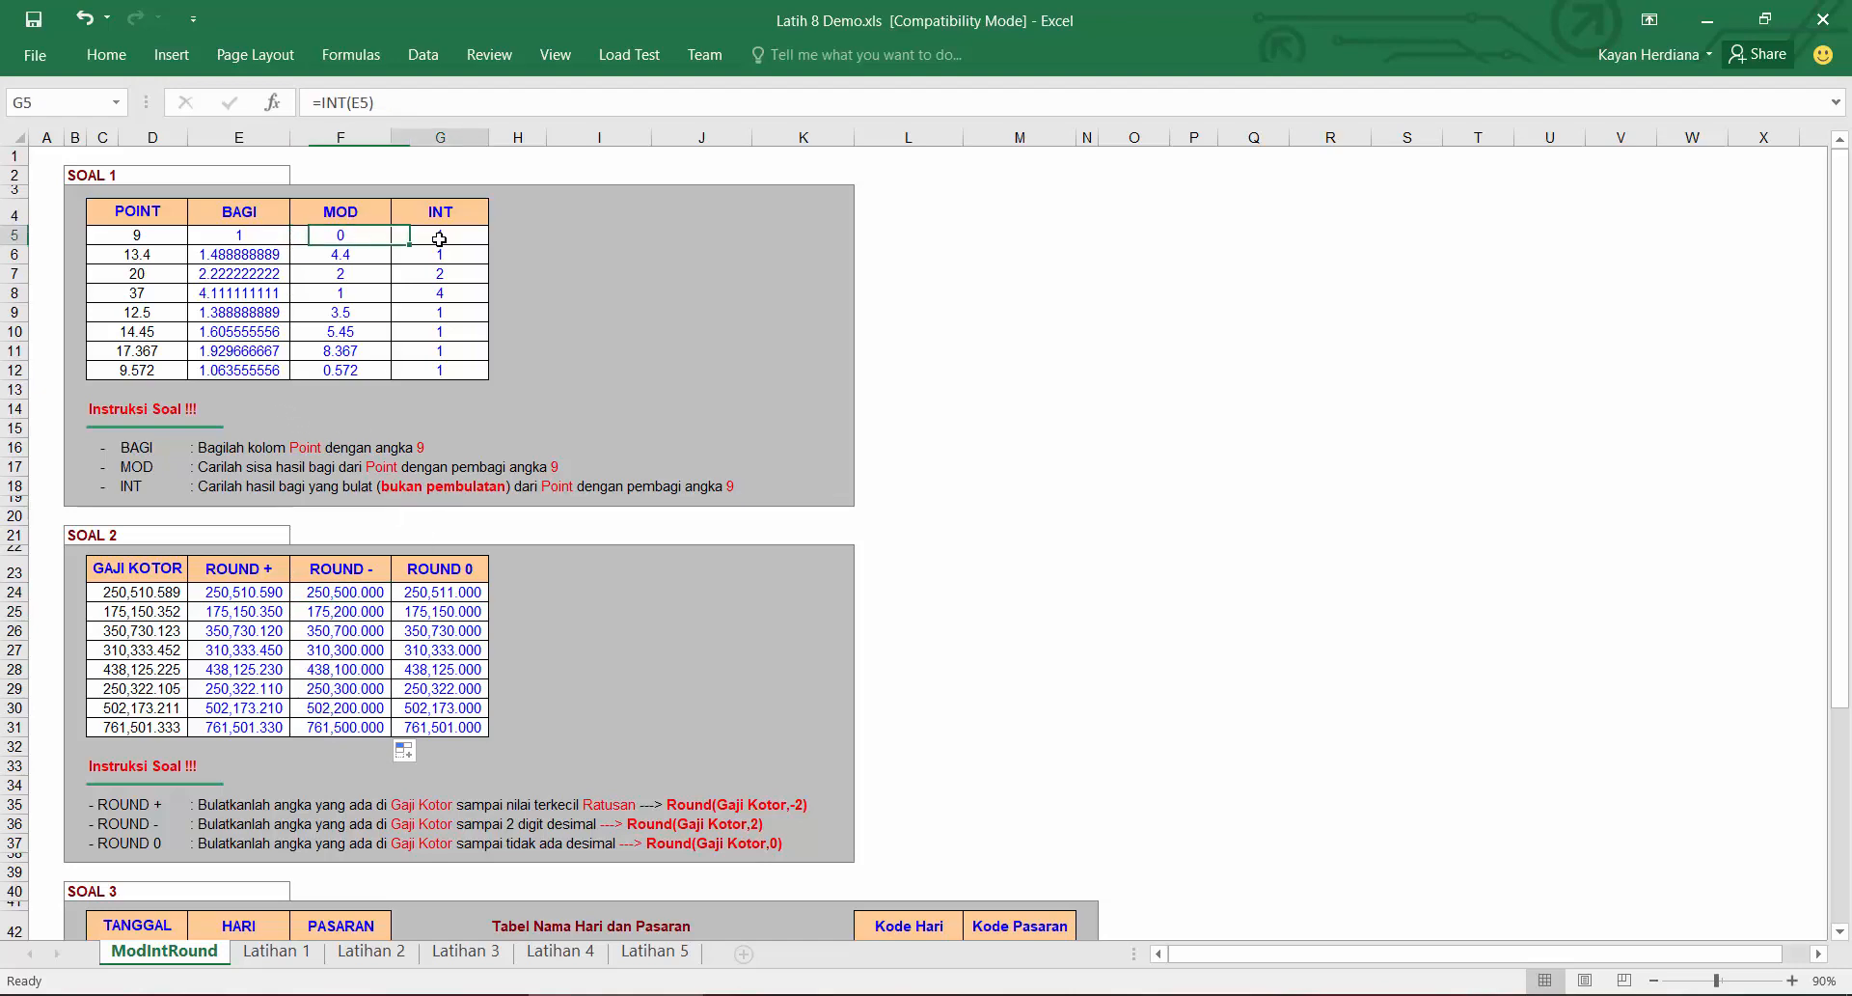
{"action": "left_click", "coordinate": [249, 609]}
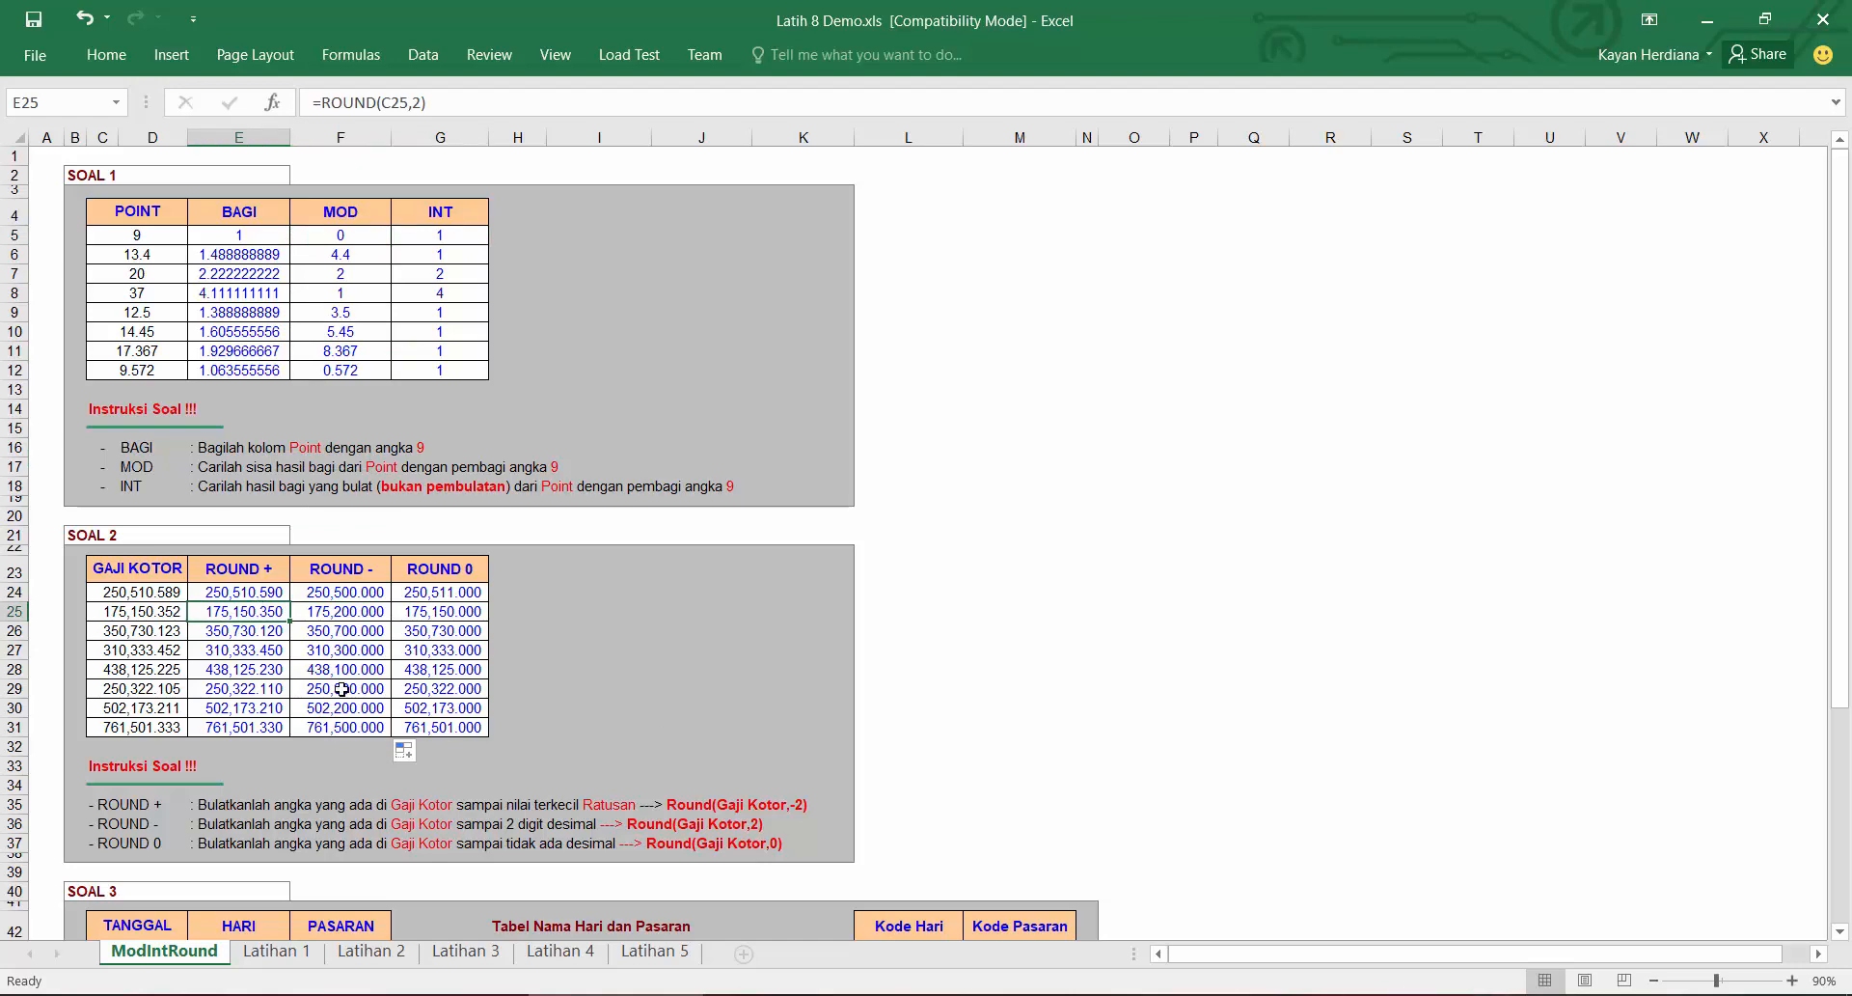
Step: Enter 1 in a spare cell beside the SOAL 3 area
{"action": "scroll", "coordinate": [239, 774], "scroll_direction": "down", "scroll_amount": 7}
{"action": "scroll", "coordinate": [239, 774], "scroll_direction": "down", "scroll_amount": 1}
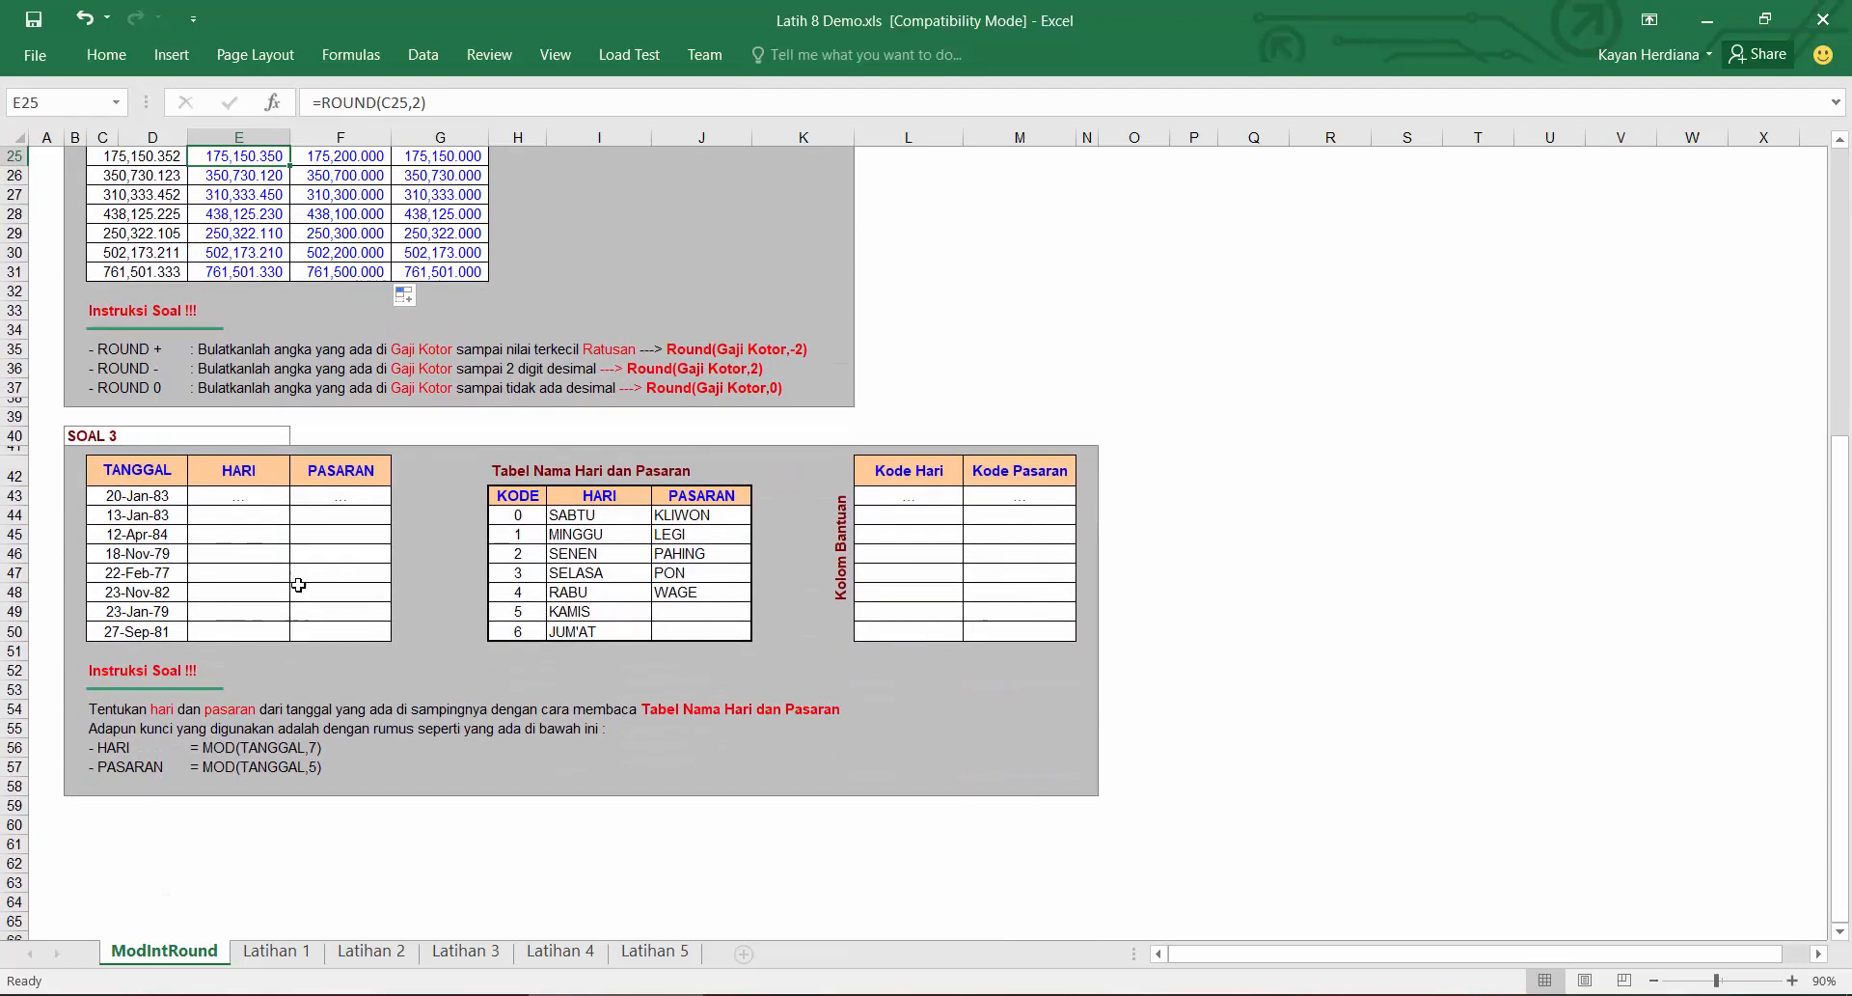
{"action": "left_click", "coordinate": [253, 494]}
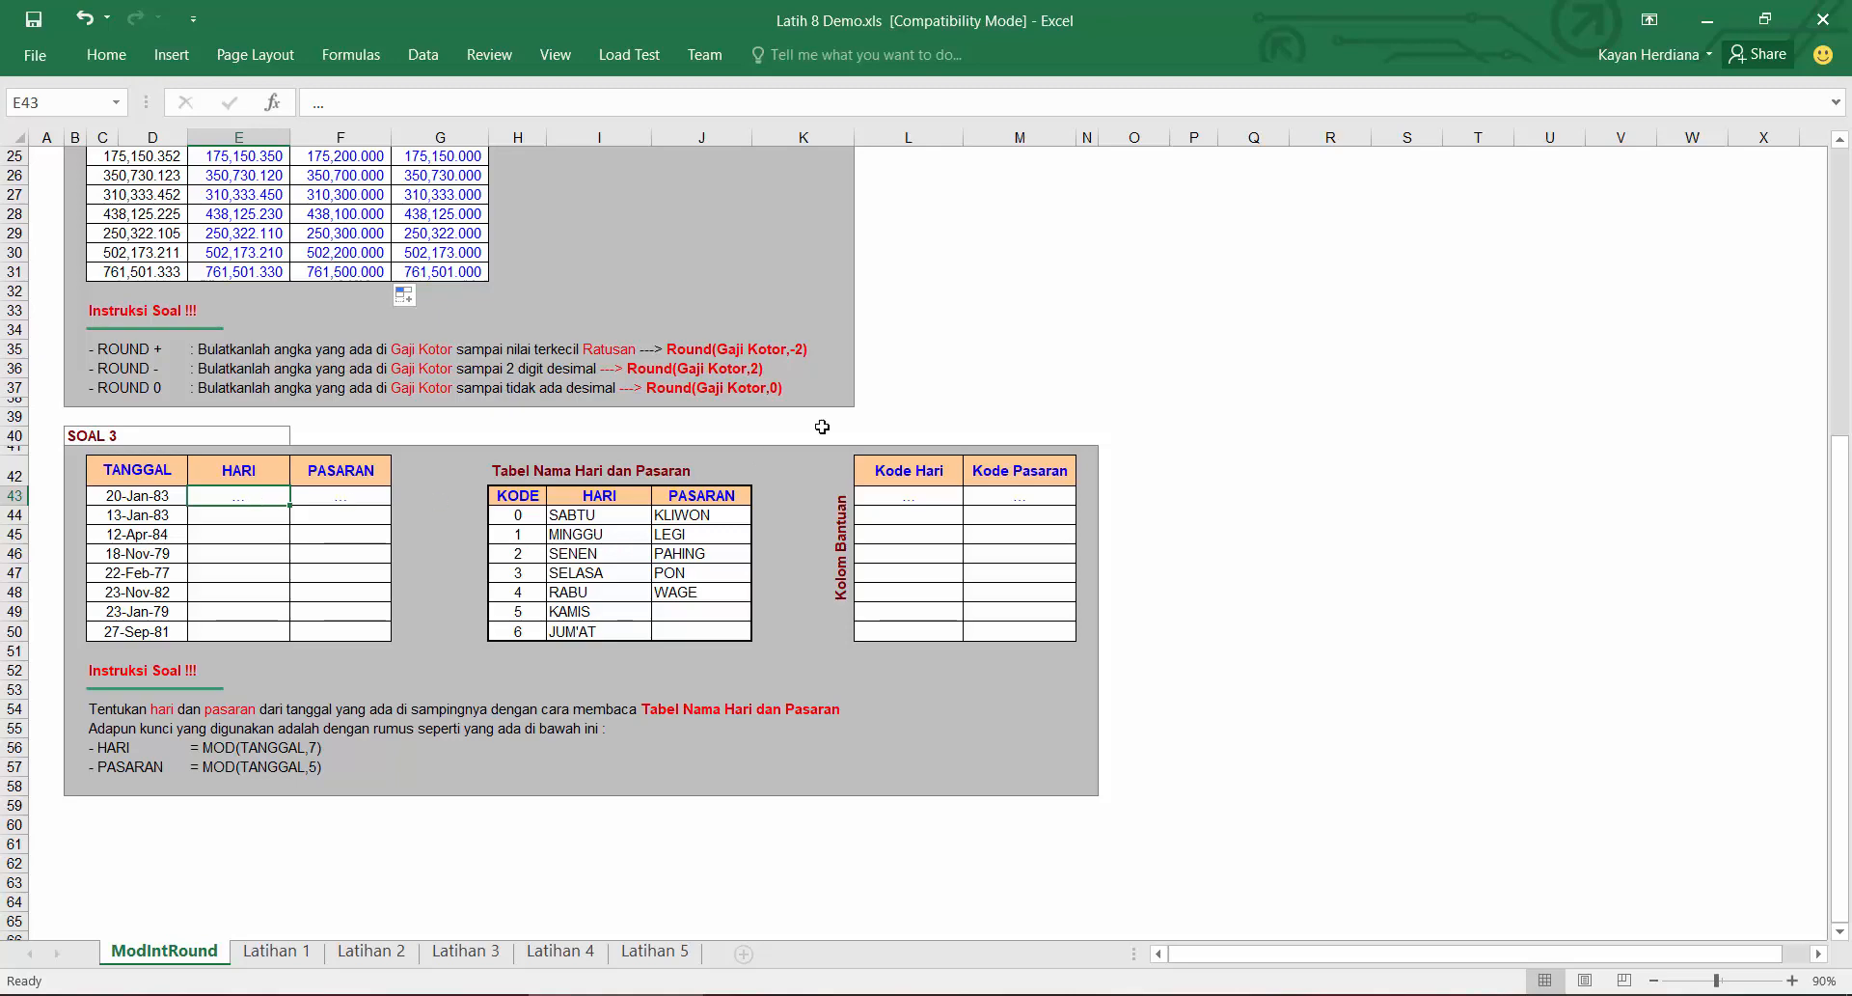
{"action": "left_click", "coordinate": [1265, 298]}
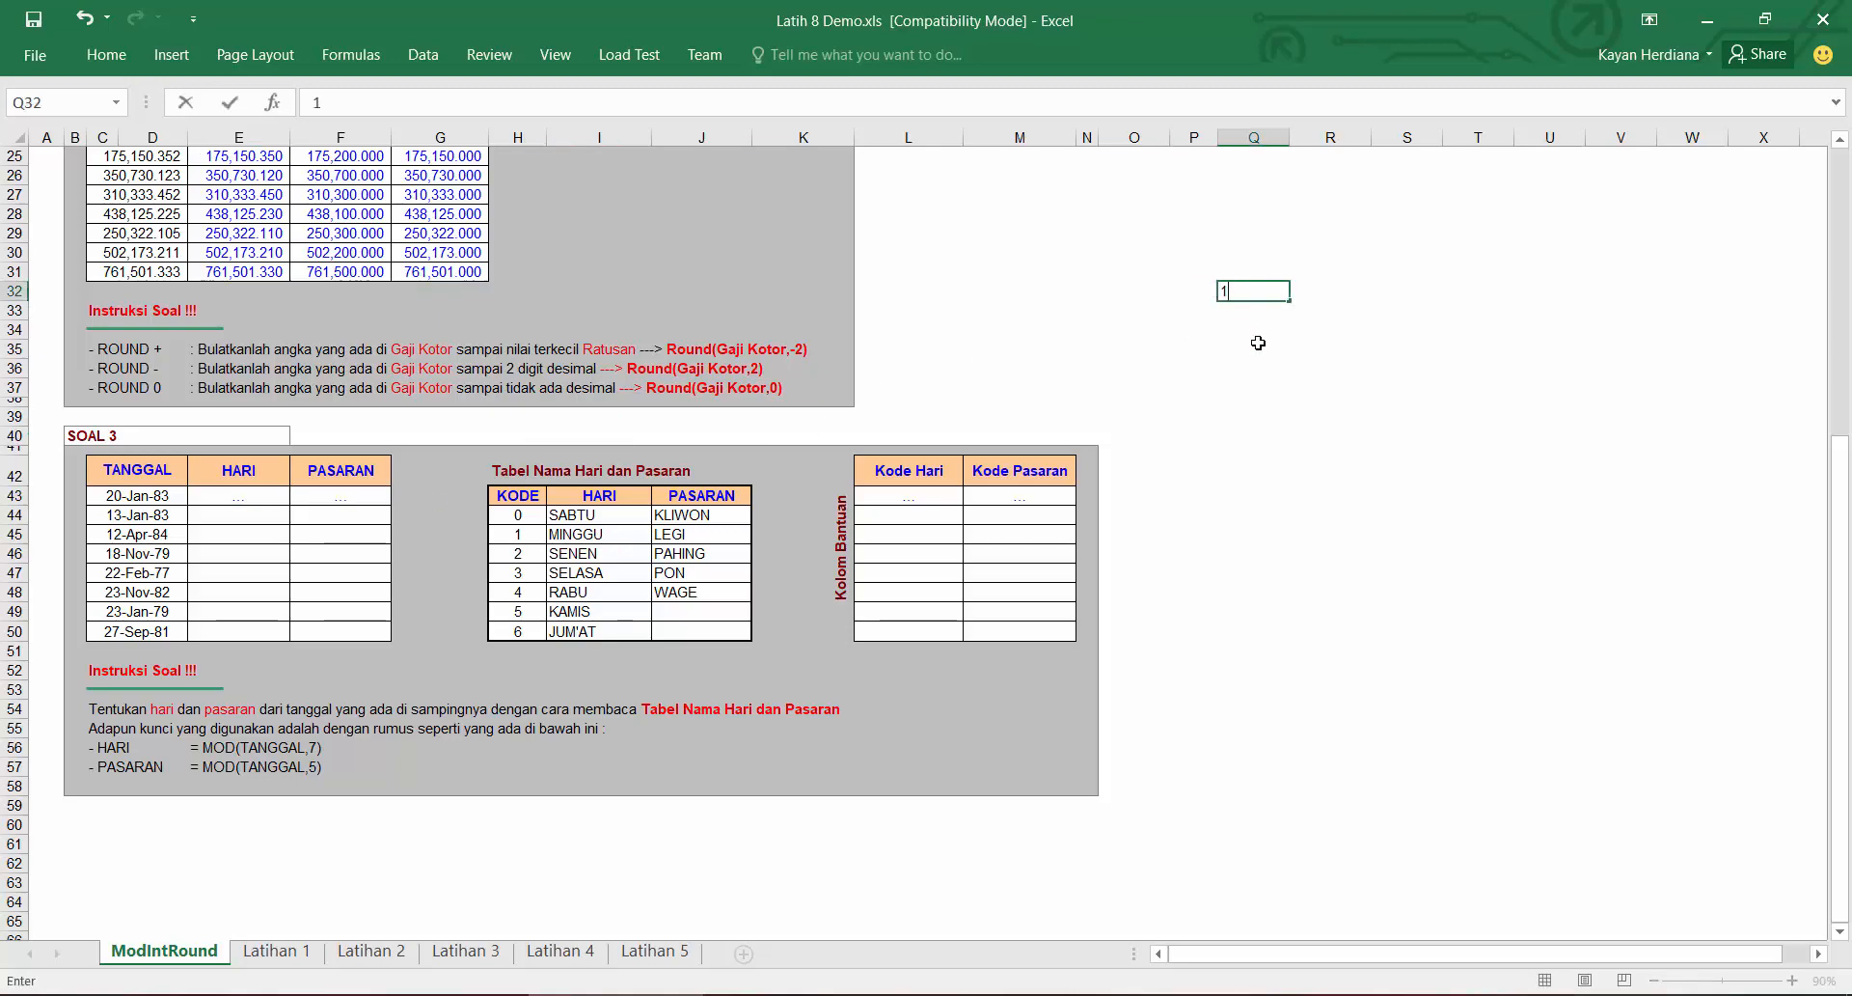
{"action": "key", "text": "Down"}
{"action": "left_click", "coordinate": [1270, 289]}
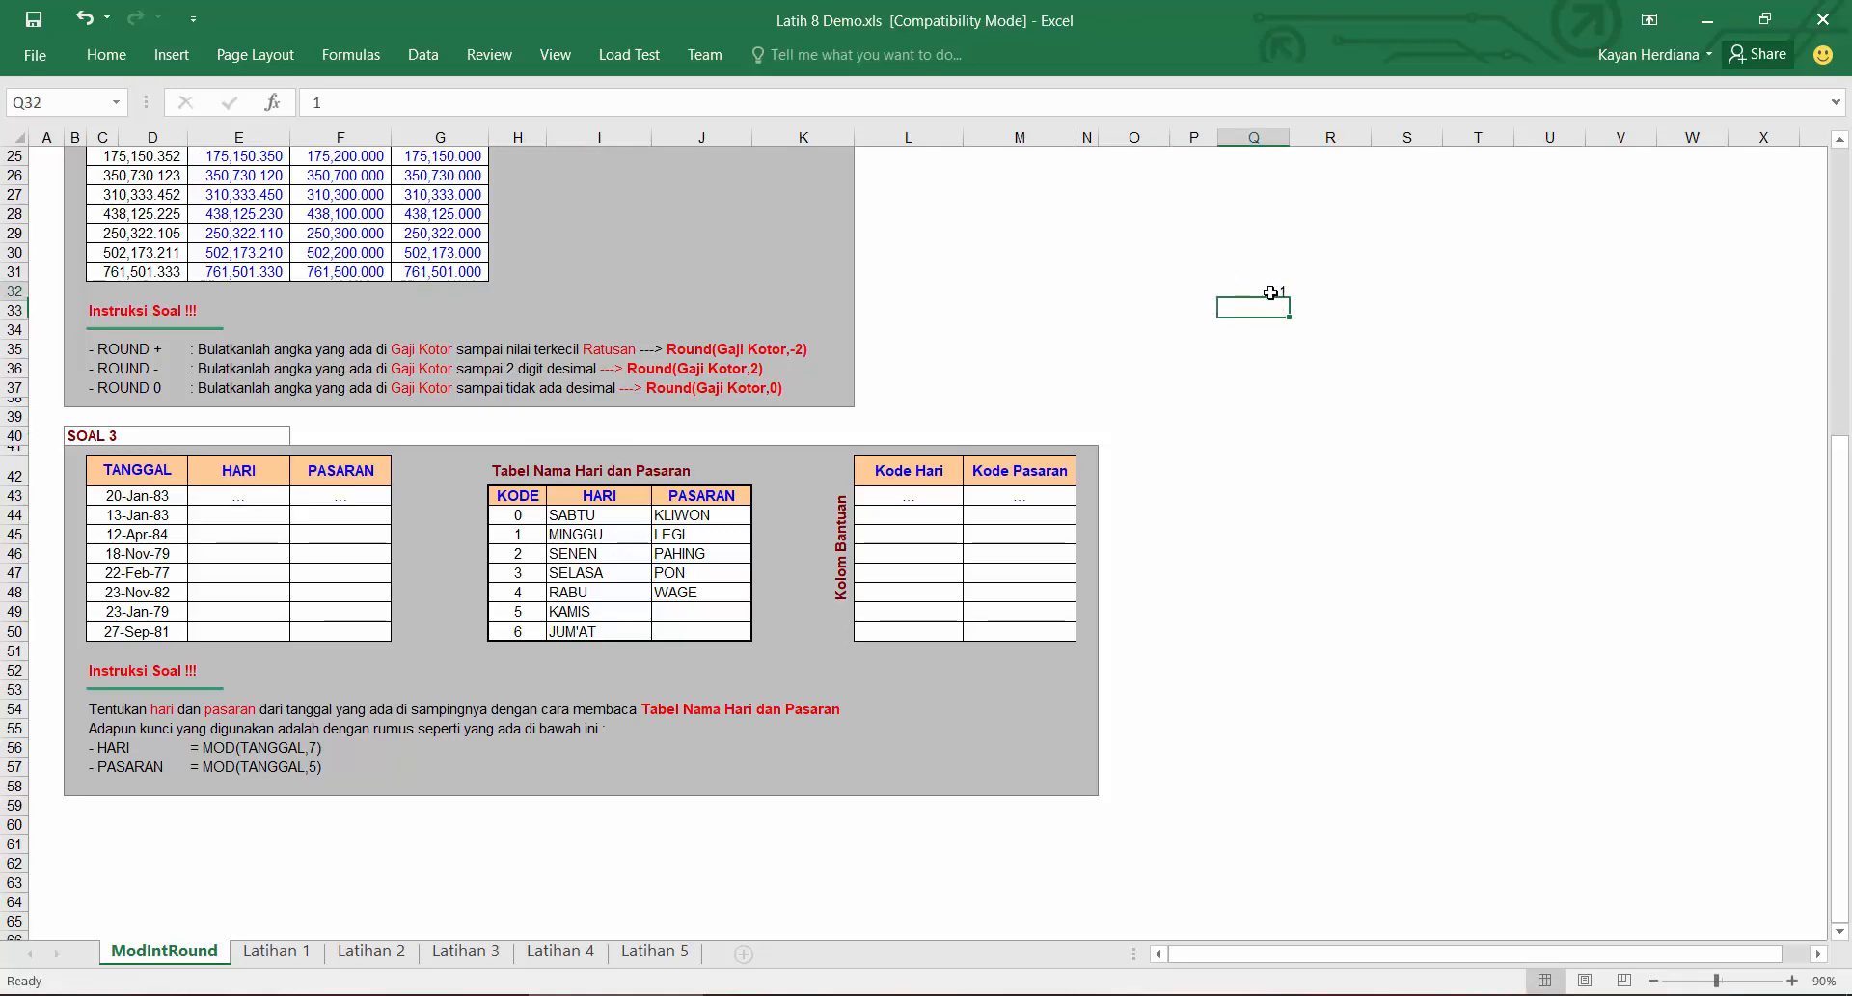
Step: Format the spare cell as Short Date and enter 2 in it, then clear the cell
{"action": "double_click", "coordinate": [114, 58]}
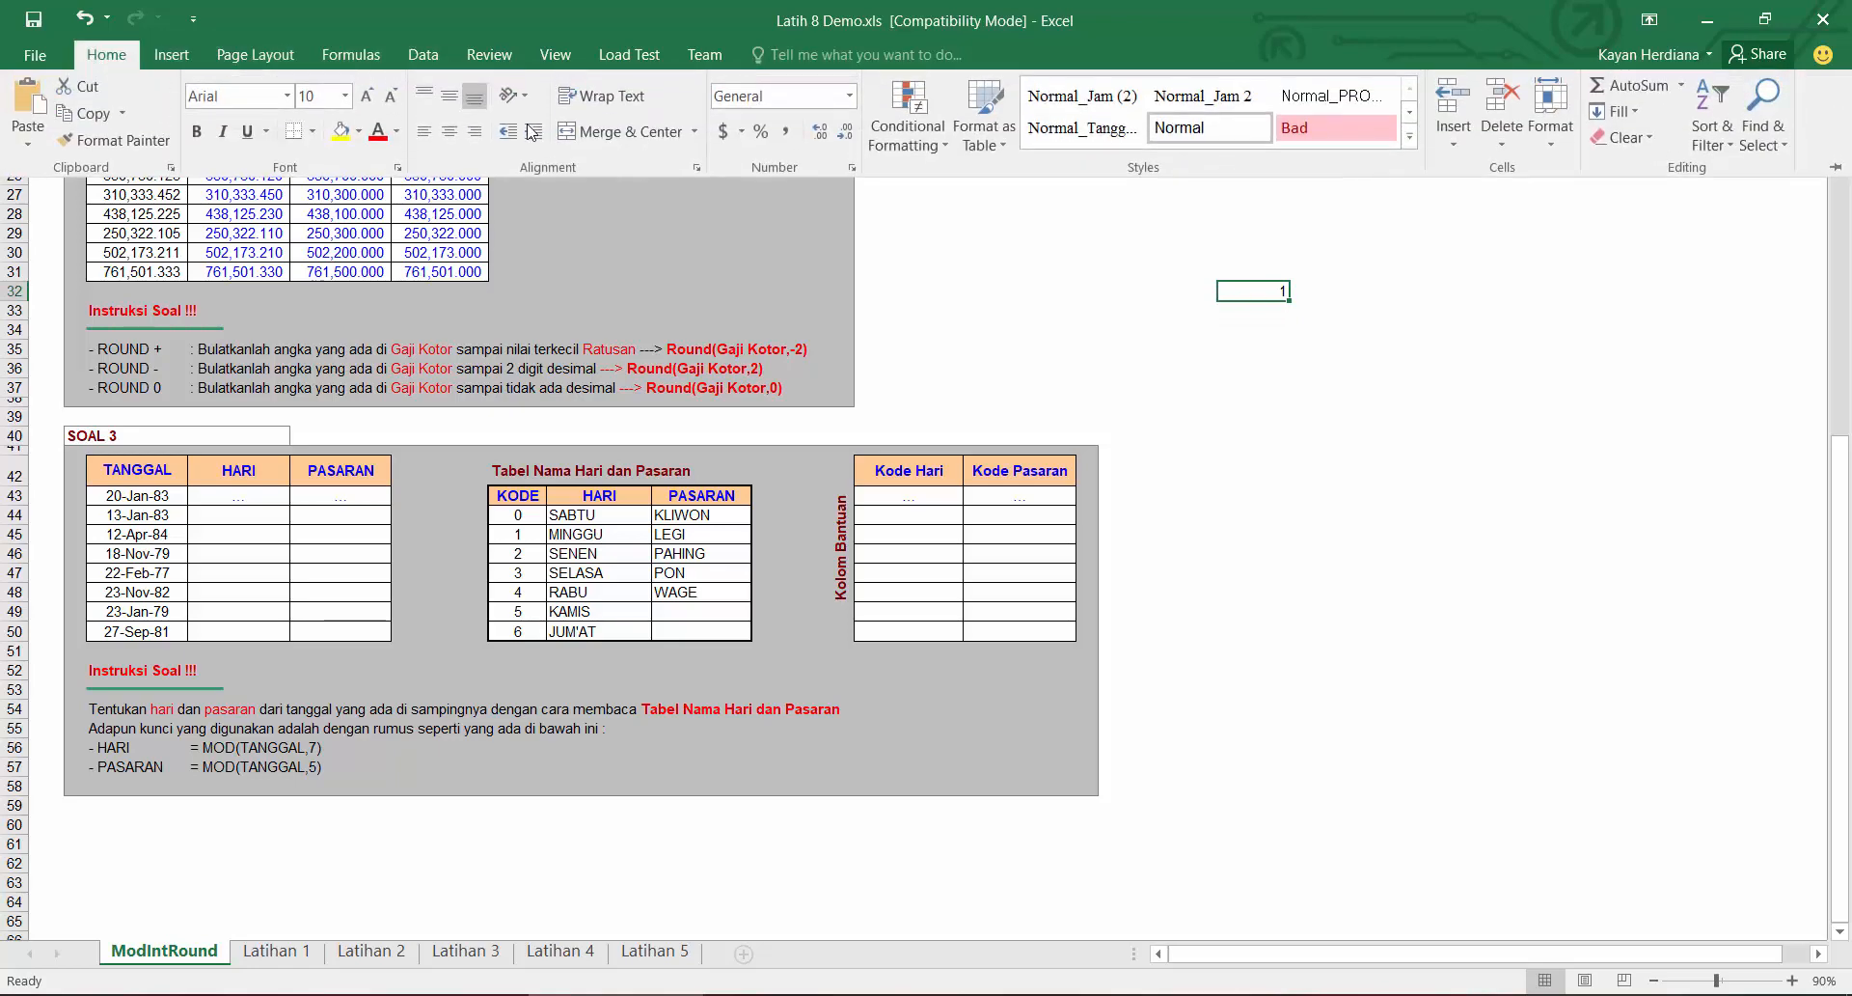
{"action": "left_click", "coordinate": [849, 96]}
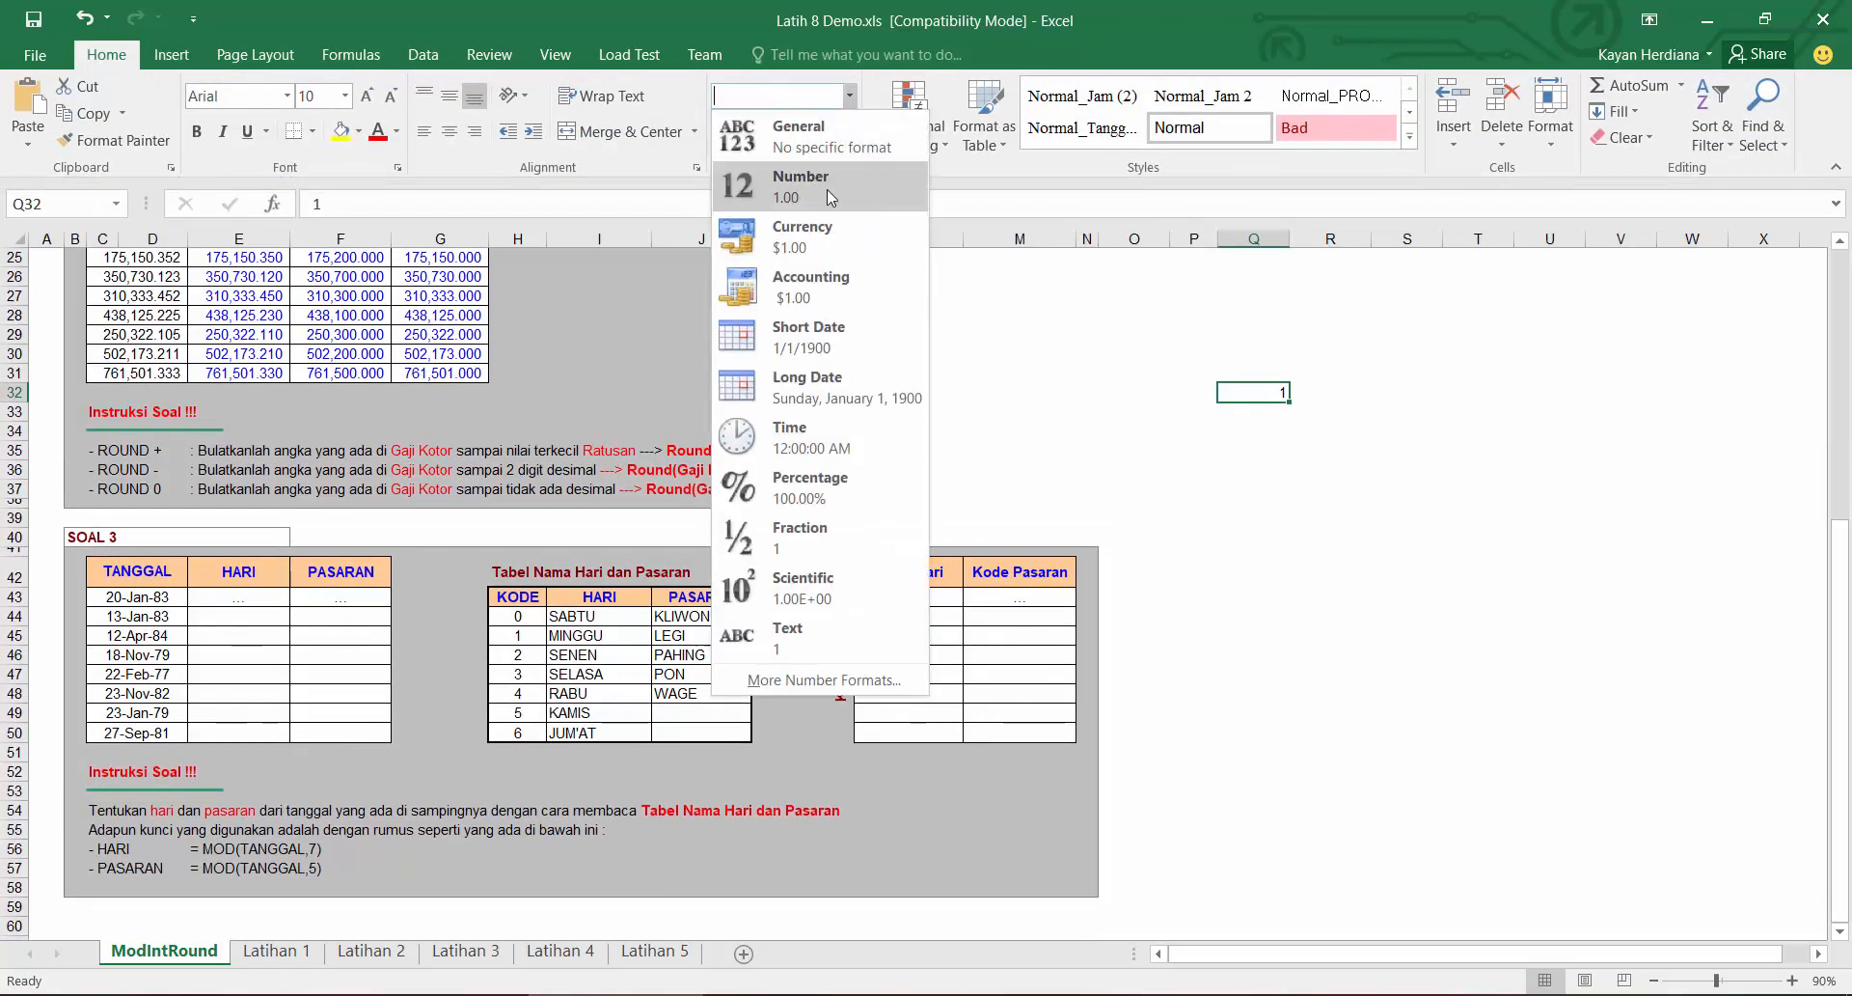
{"action": "left_click", "coordinate": [816, 337]}
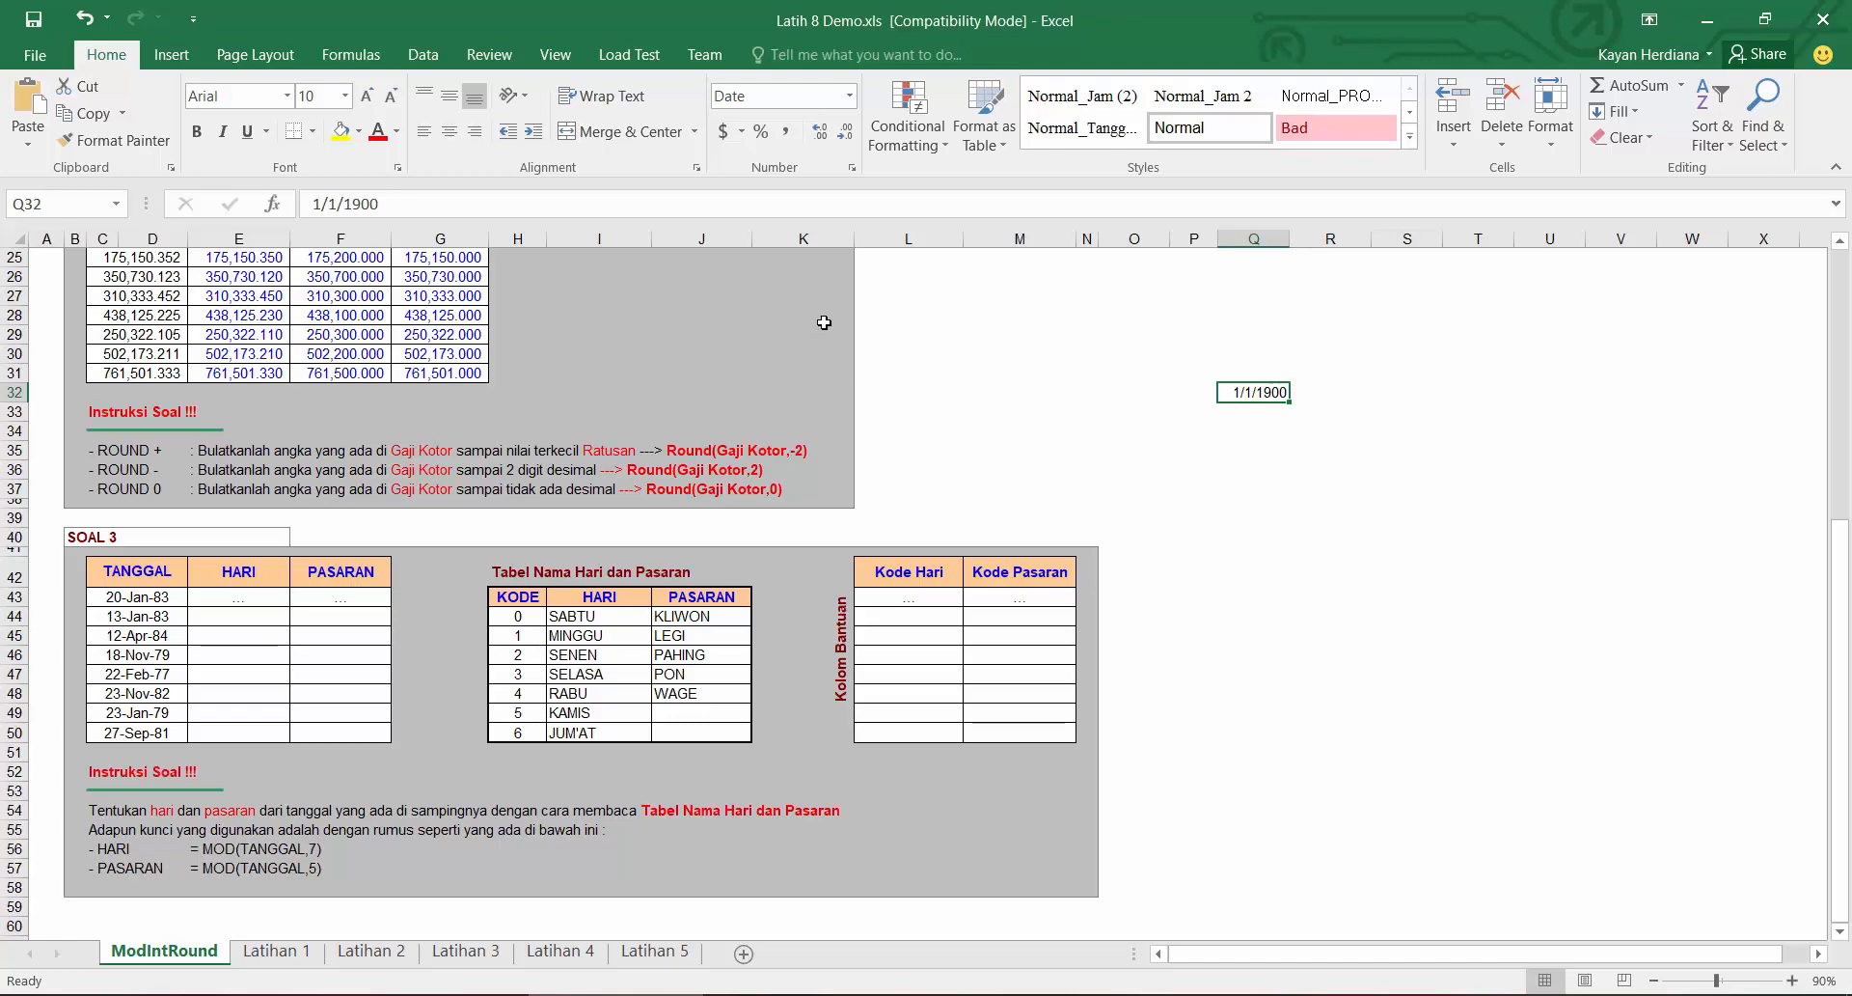
{"action": "type", "text": "2"}
{"action": "key", "text": "Return"}
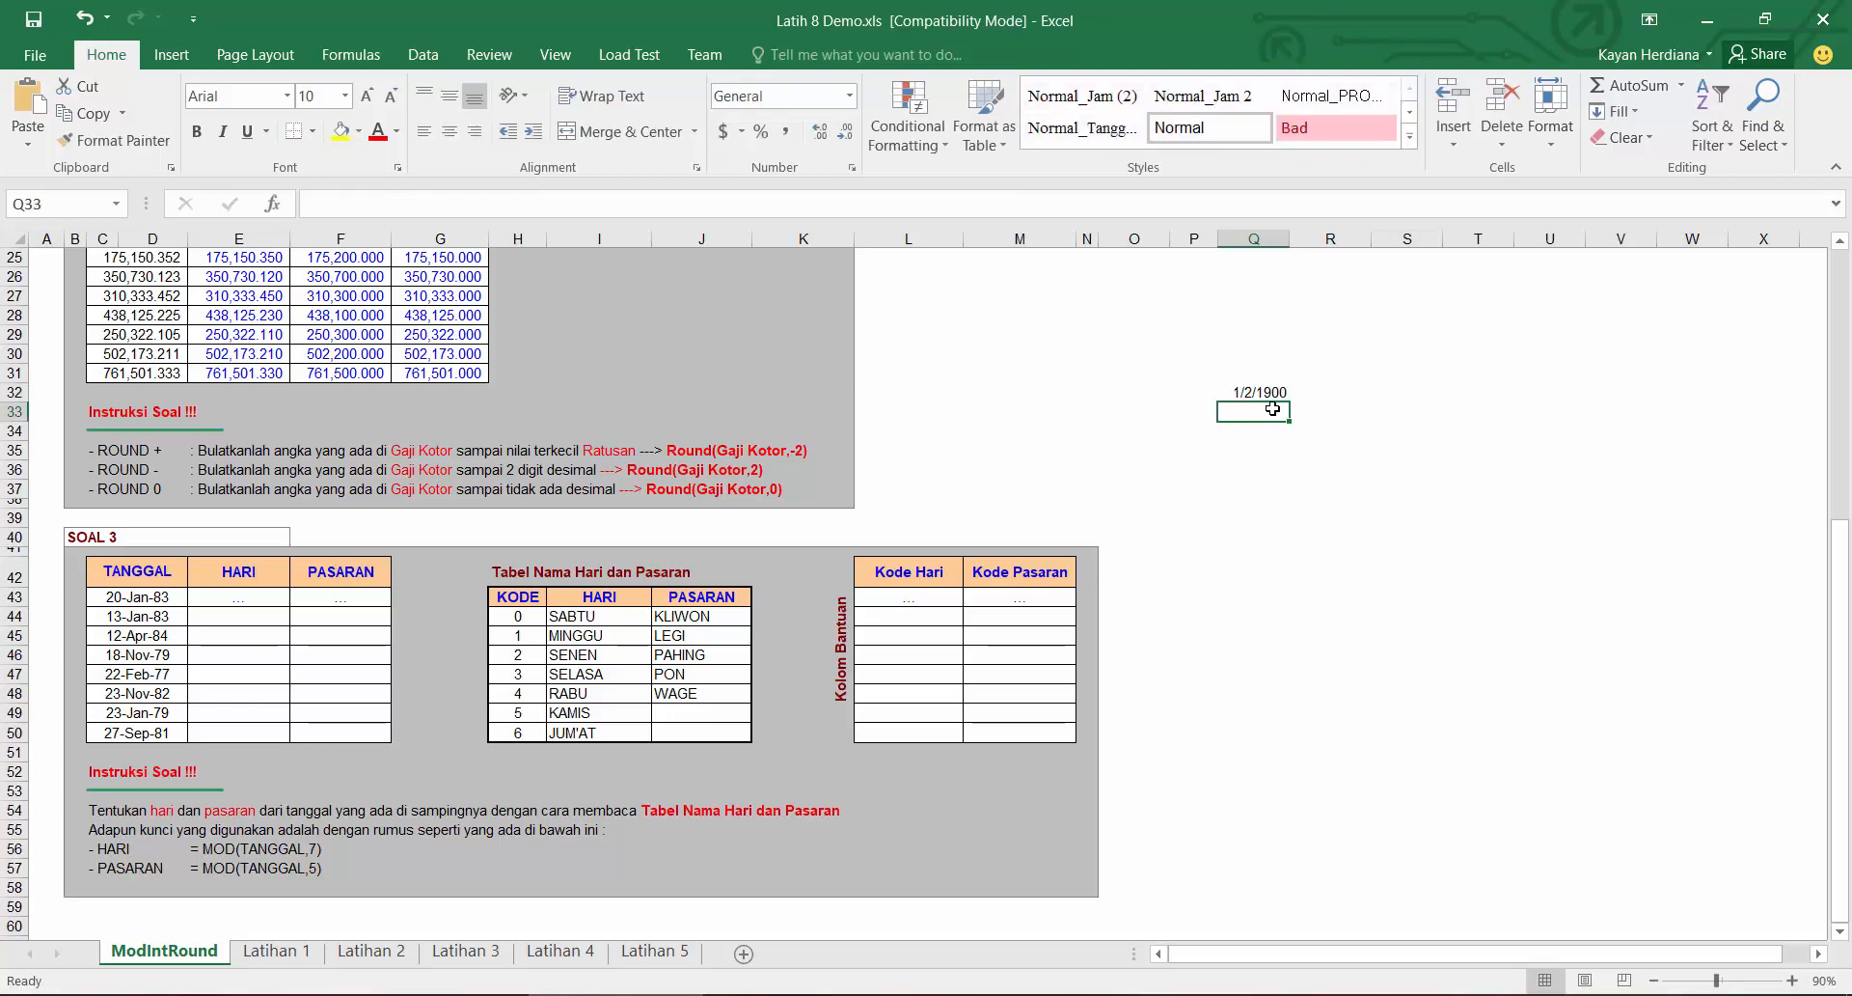
{"action": "left_click", "coordinate": [1264, 390]}
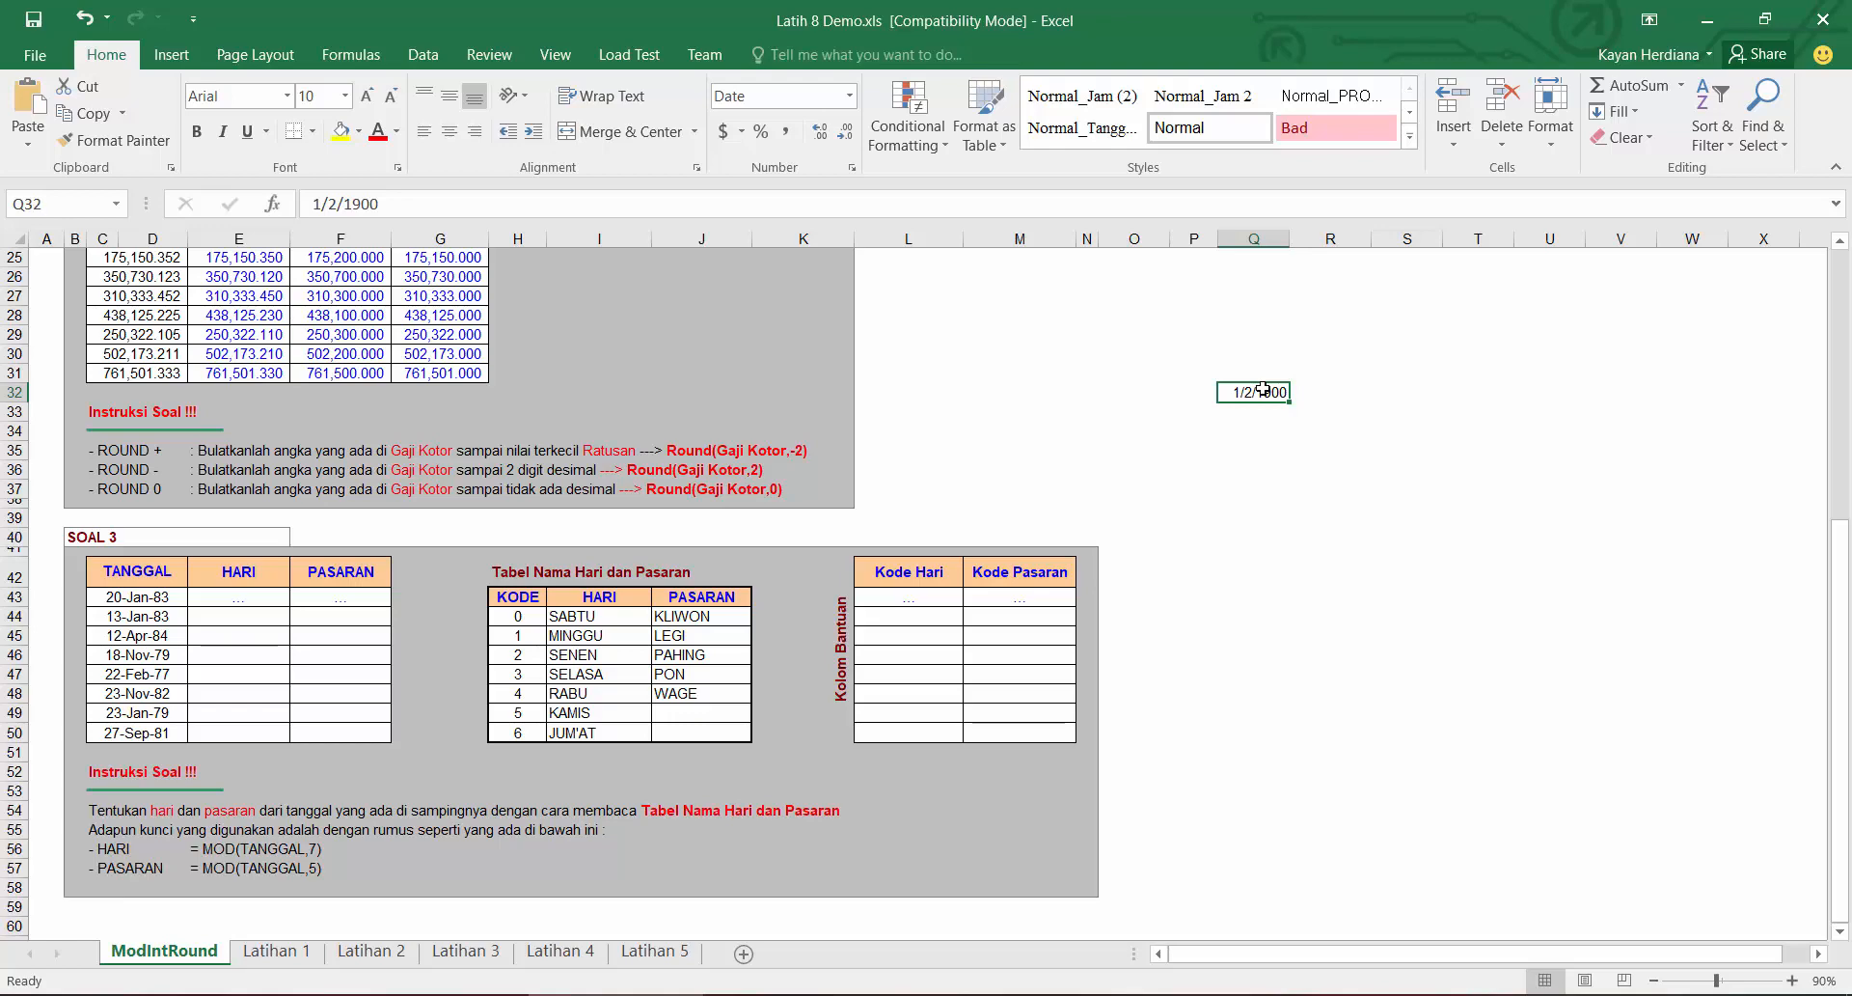
{"action": "key", "text": "Delete"}
Step: Try the General number format on the first TANGGAL date and undo it
{"action": "left_click", "coordinate": [139, 598]}
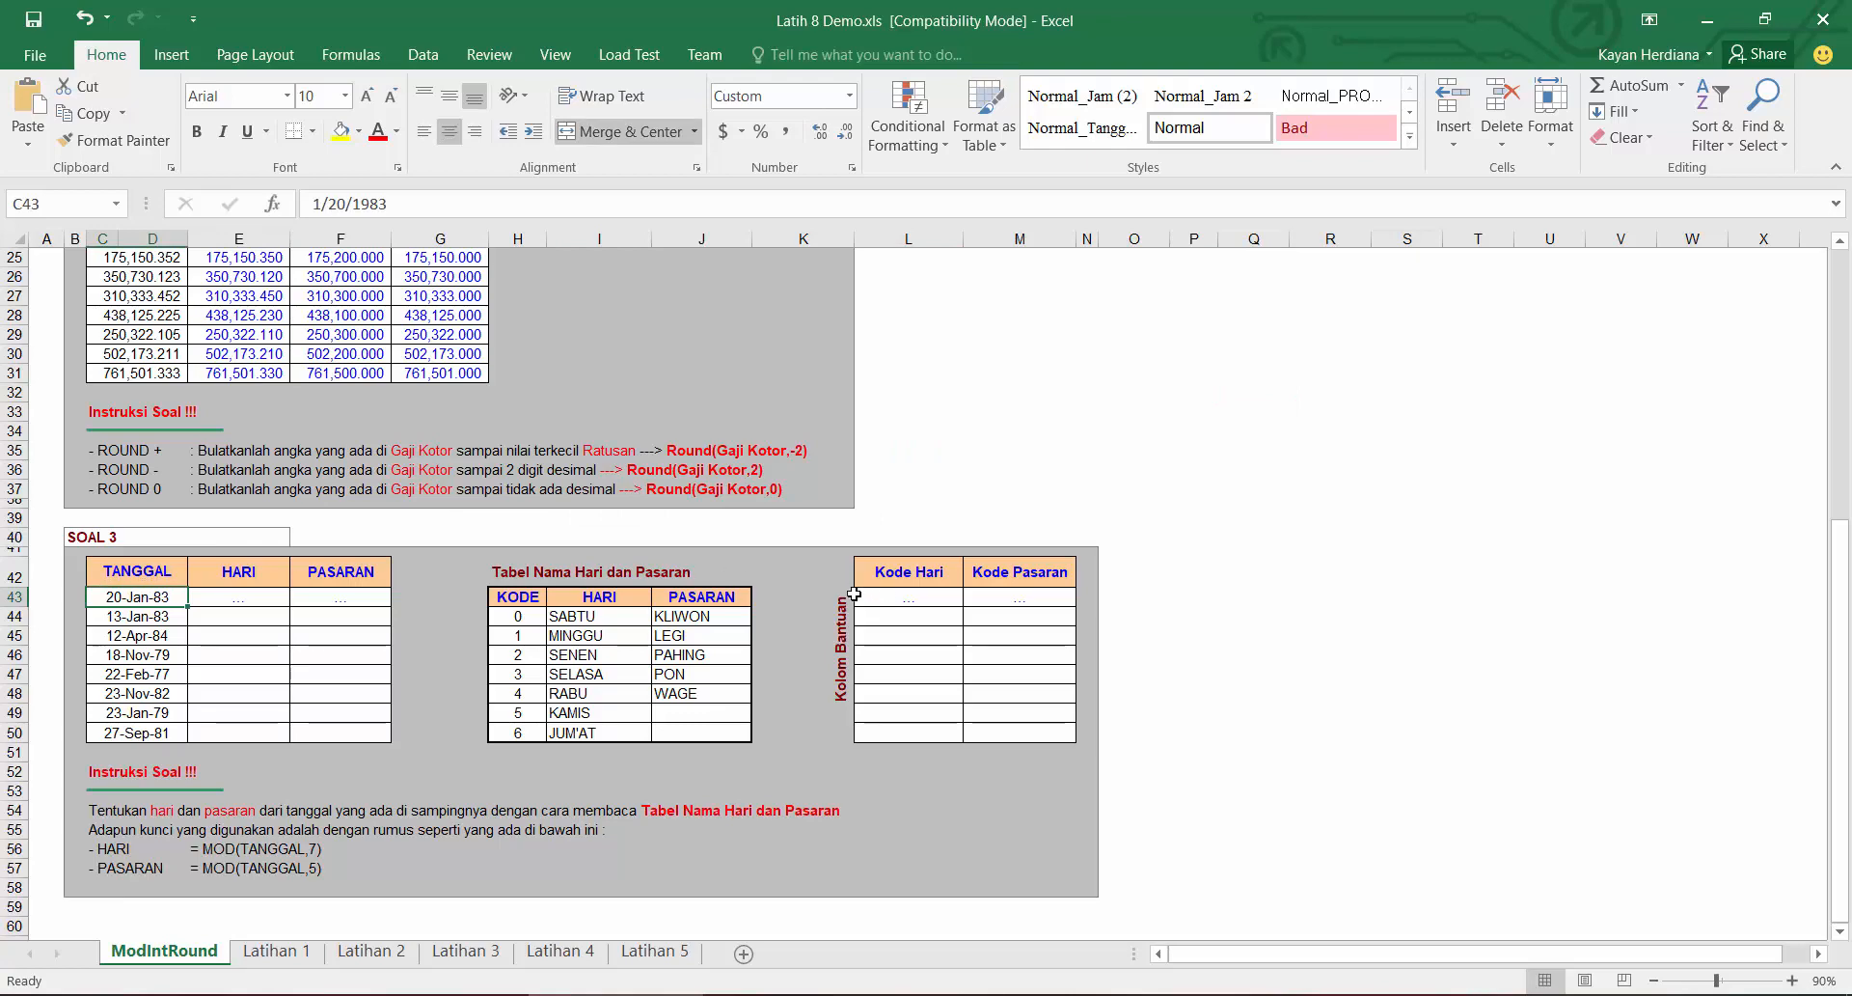
{"action": "left_click", "coordinate": [849, 97]}
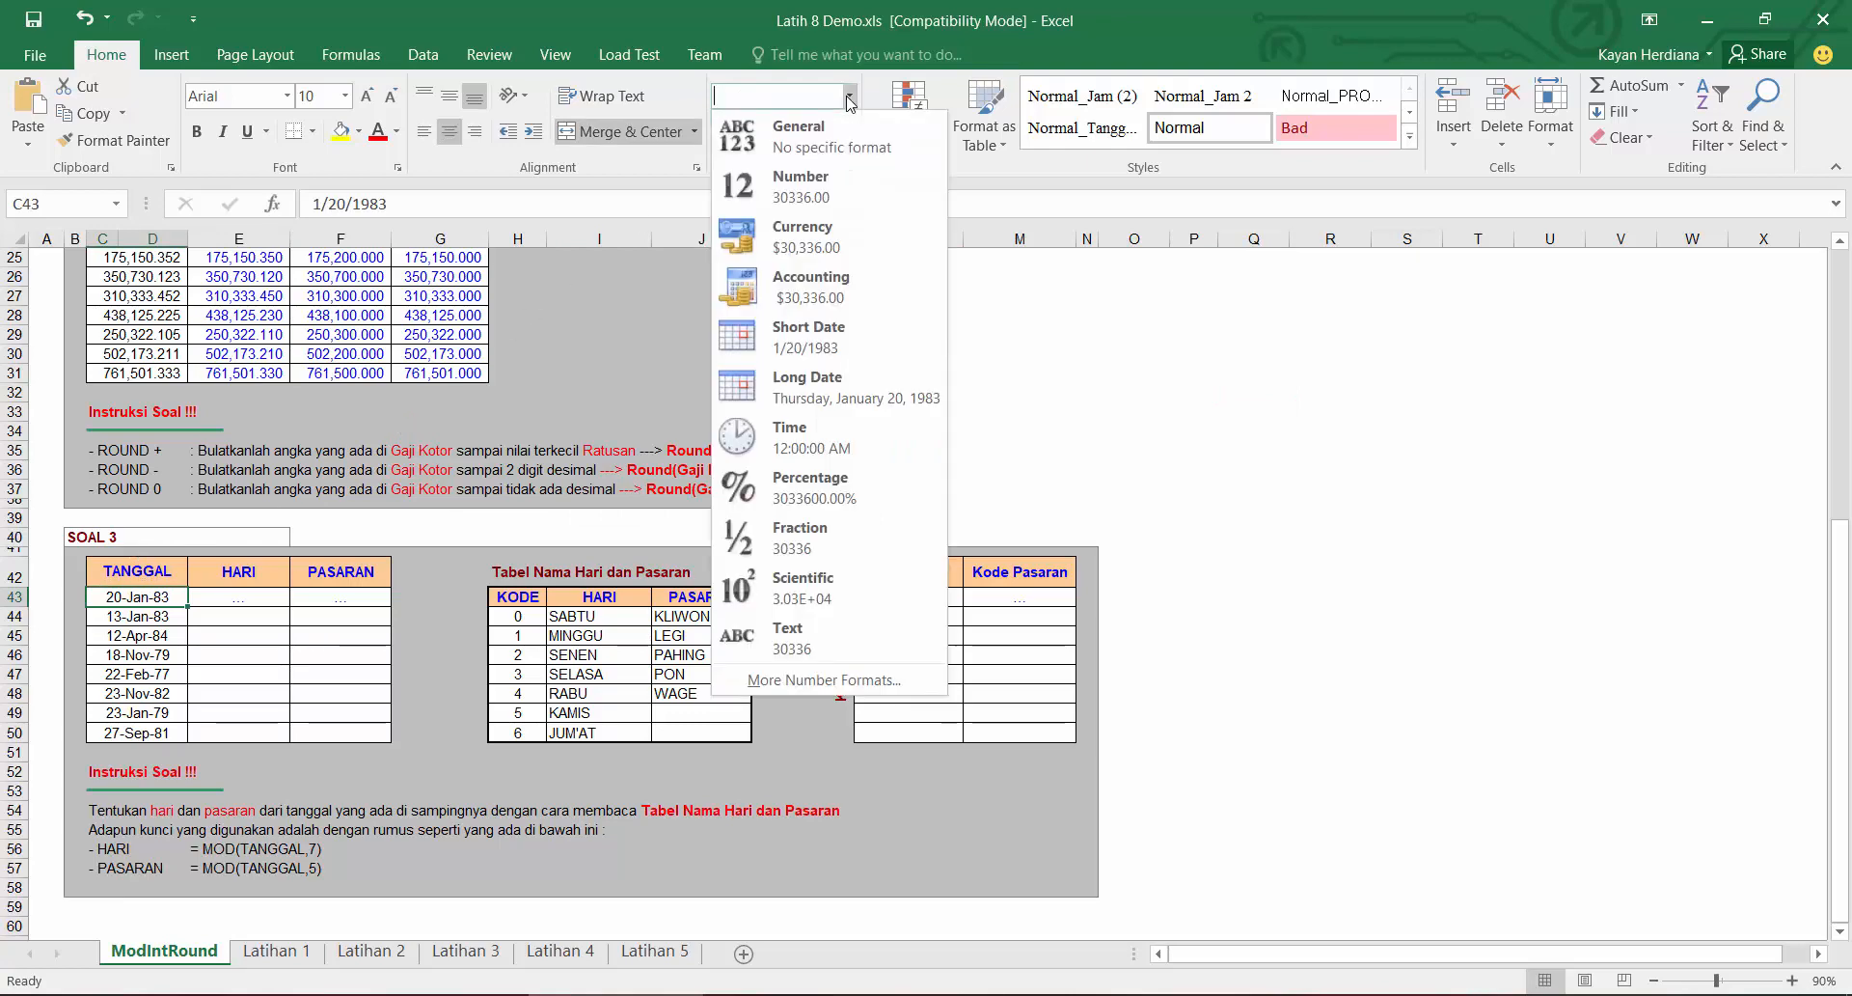
{"action": "left_click", "coordinate": [801, 135]}
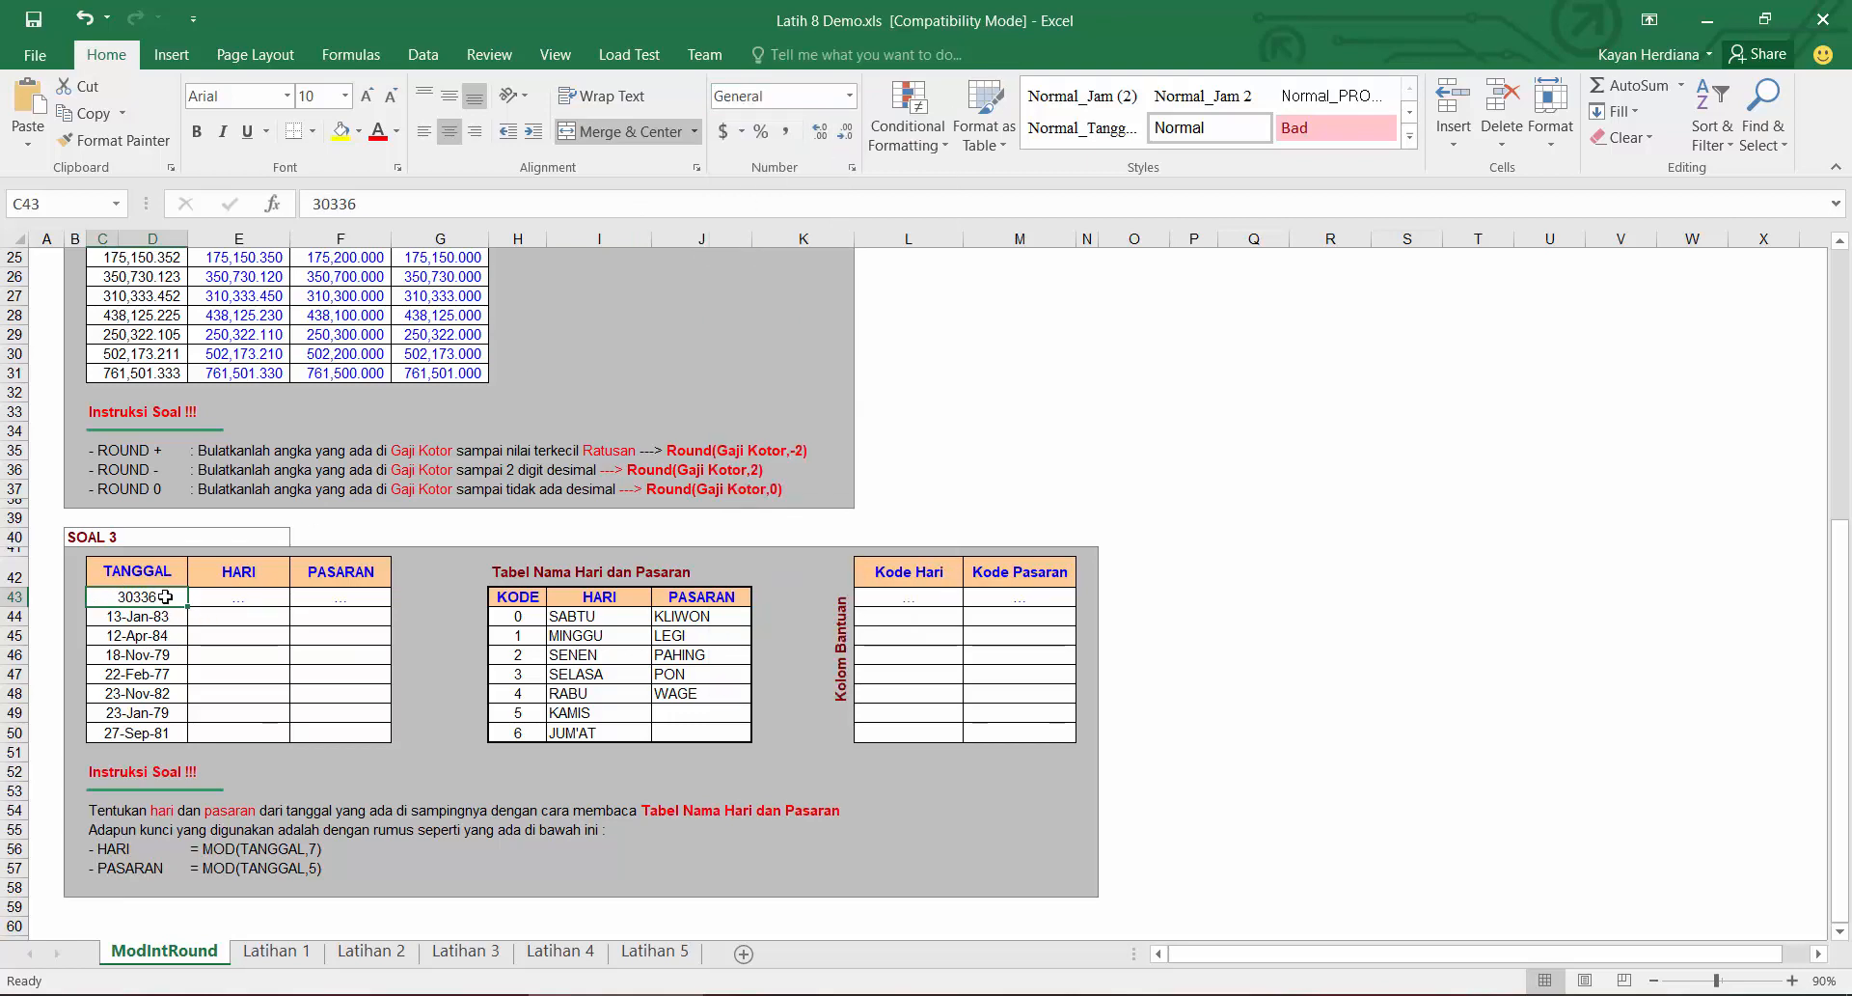
{"action": "key", "text": "ctrl+z"}
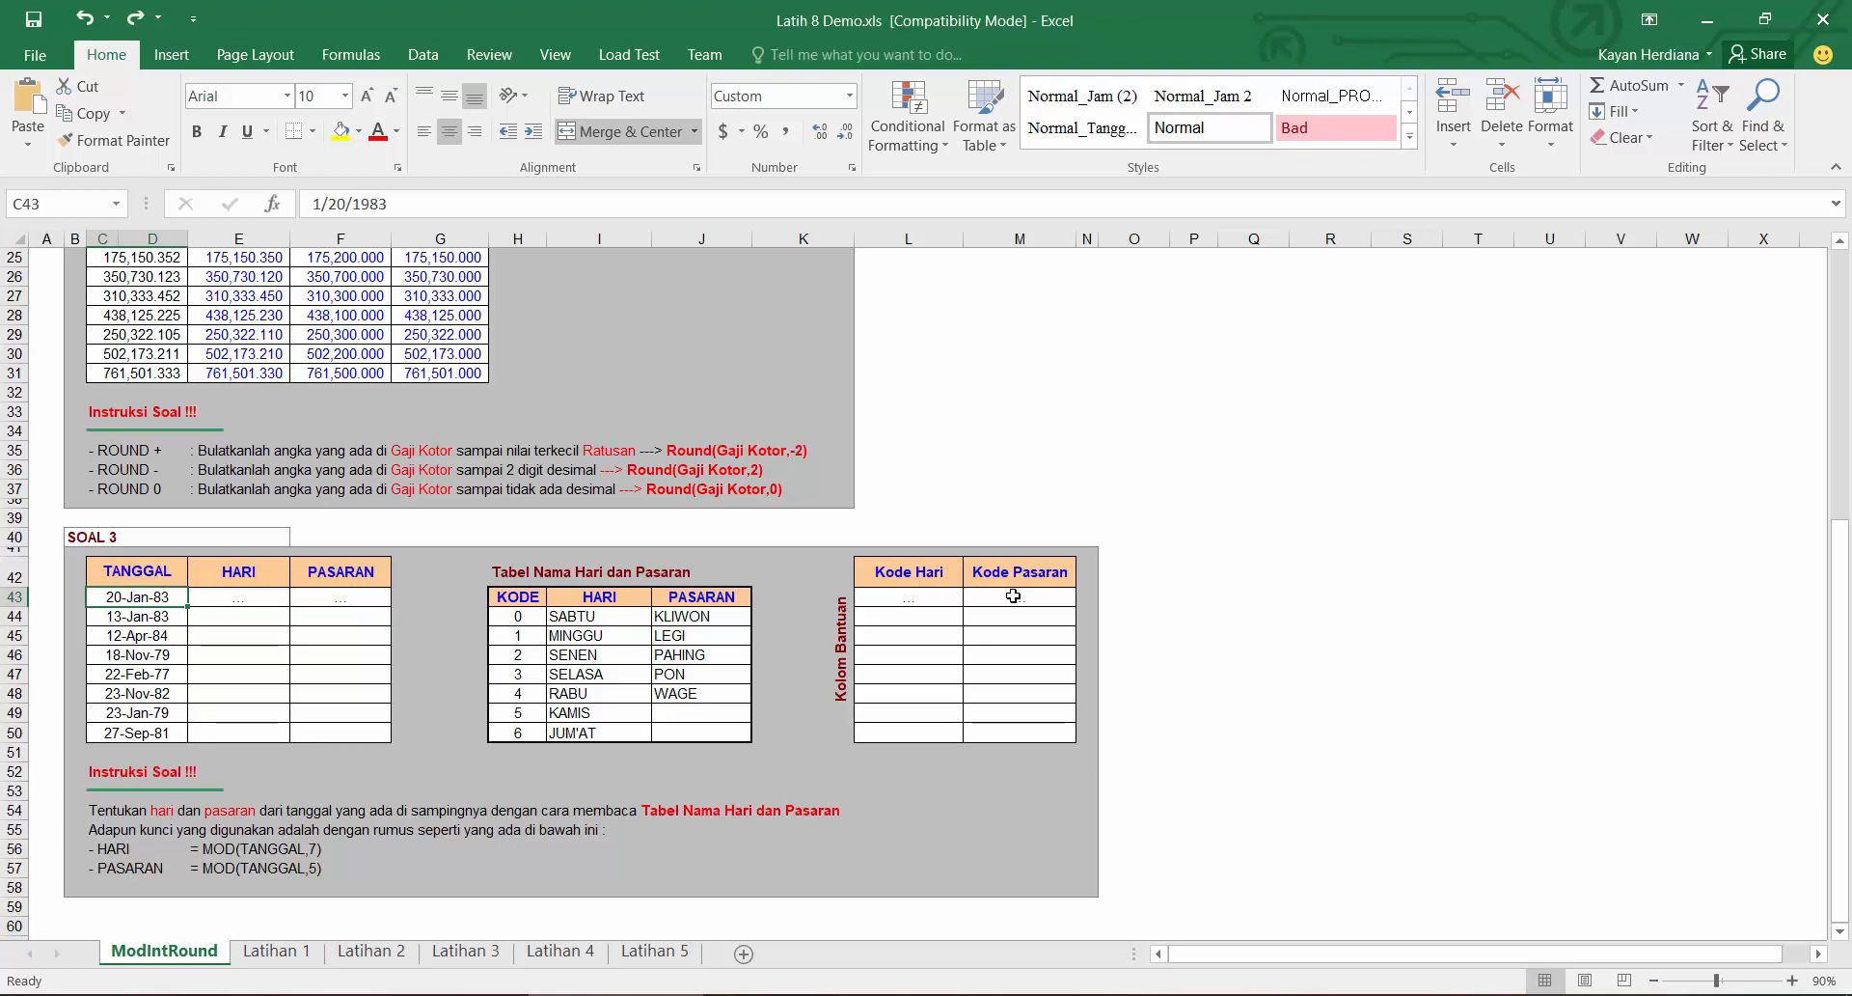
Step: Enter =MOD(C43,7) in the first Kode Hari cell and fill it down to row 50
{"action": "left_click", "coordinate": [934, 597]}
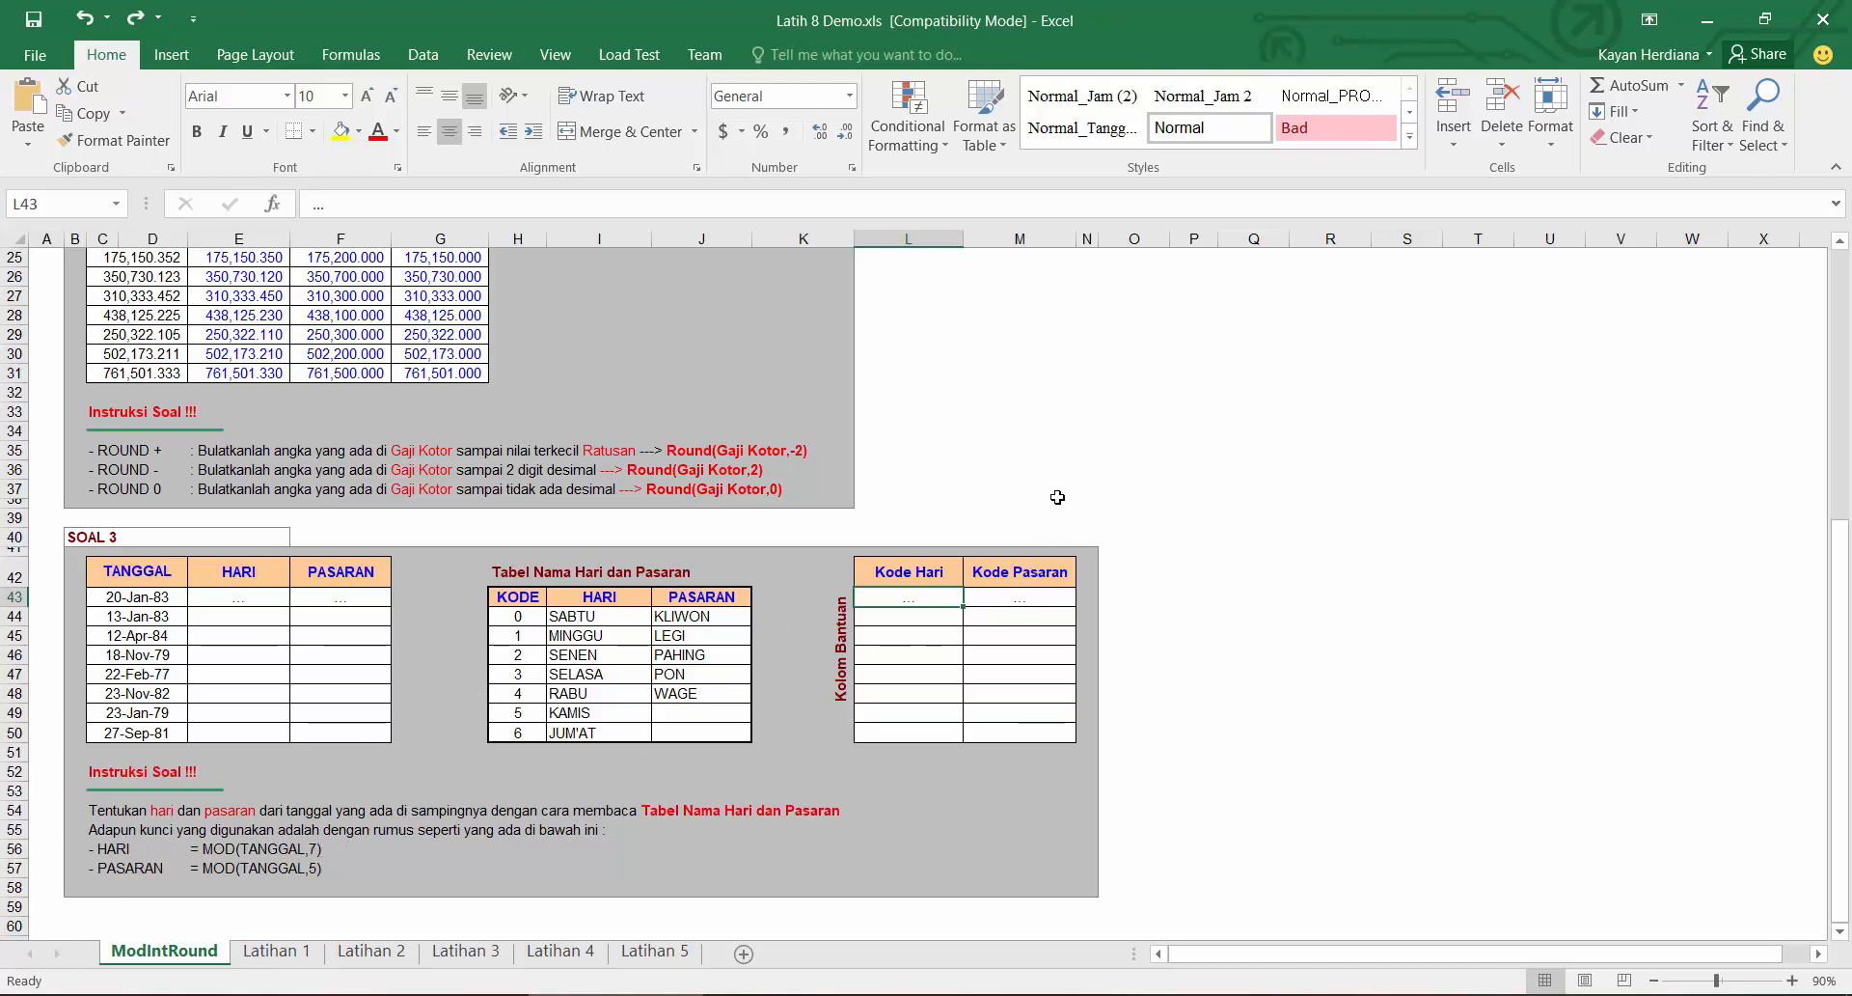
{"action": "type", "text": "="}
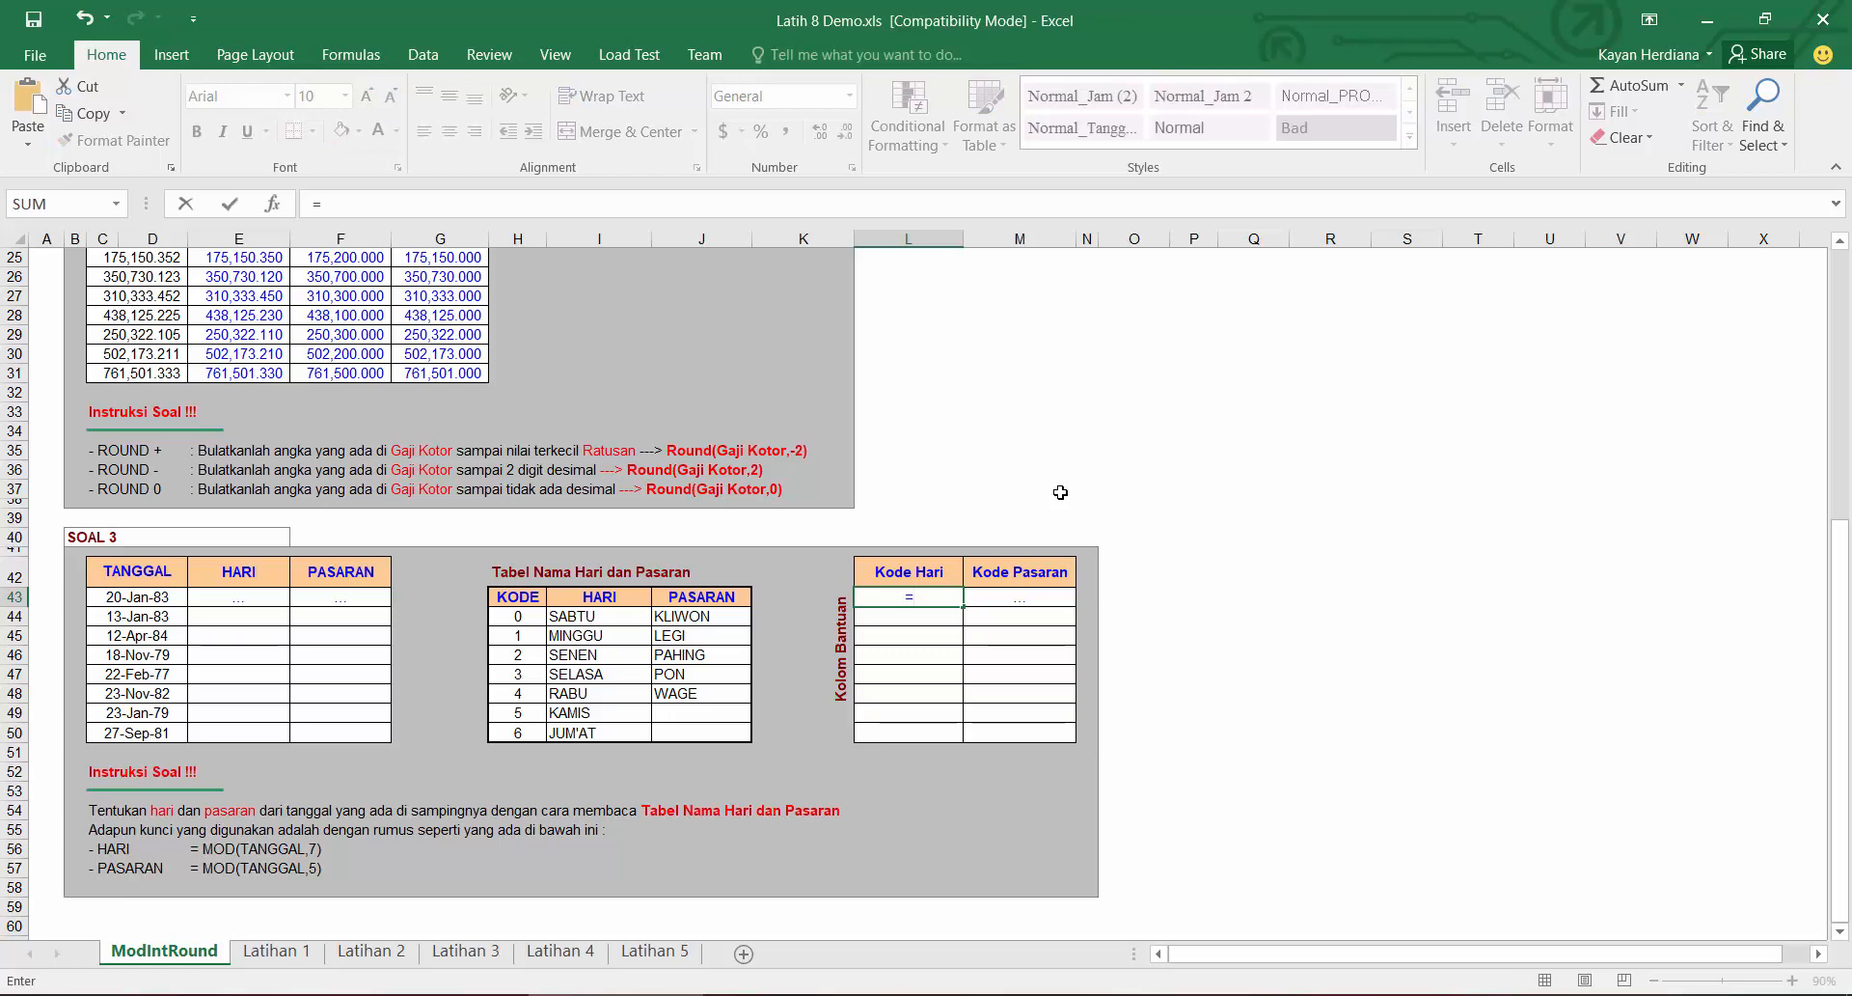
{"action": "type", "text": "mo"}
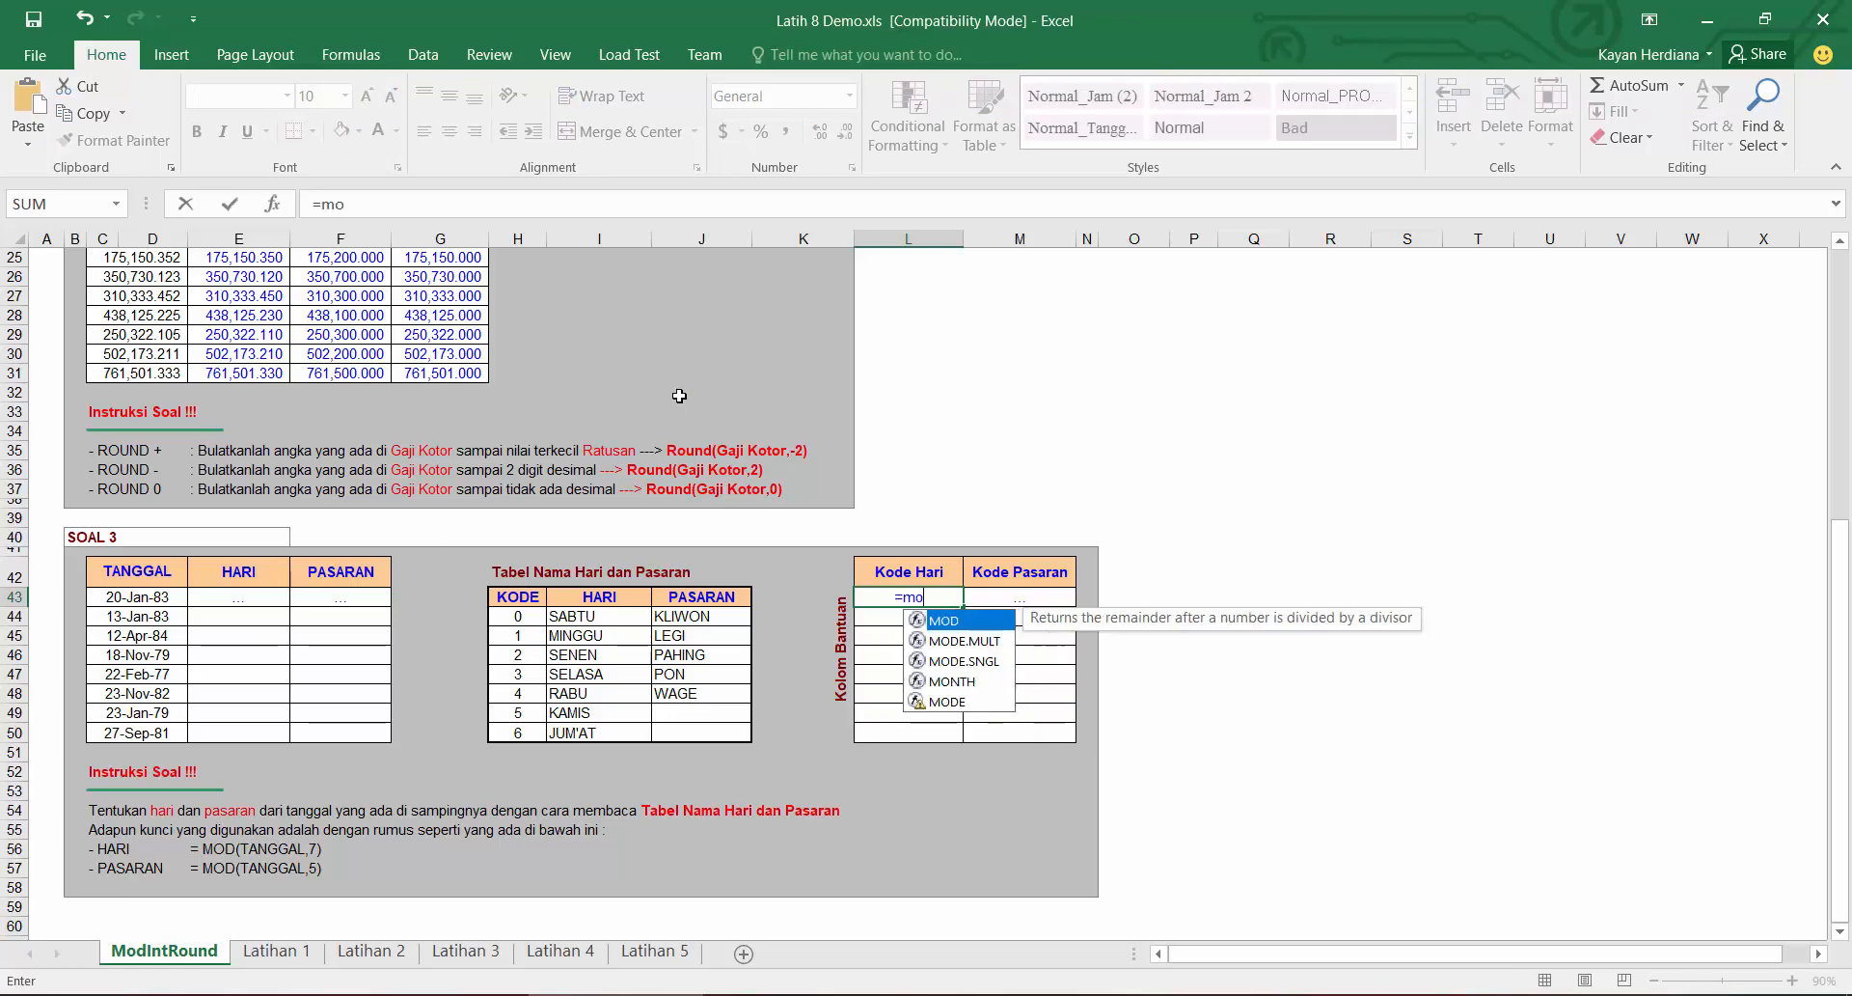
{"action": "key", "text": "Tab"}
{"action": "left_click", "coordinate": [136, 603]}
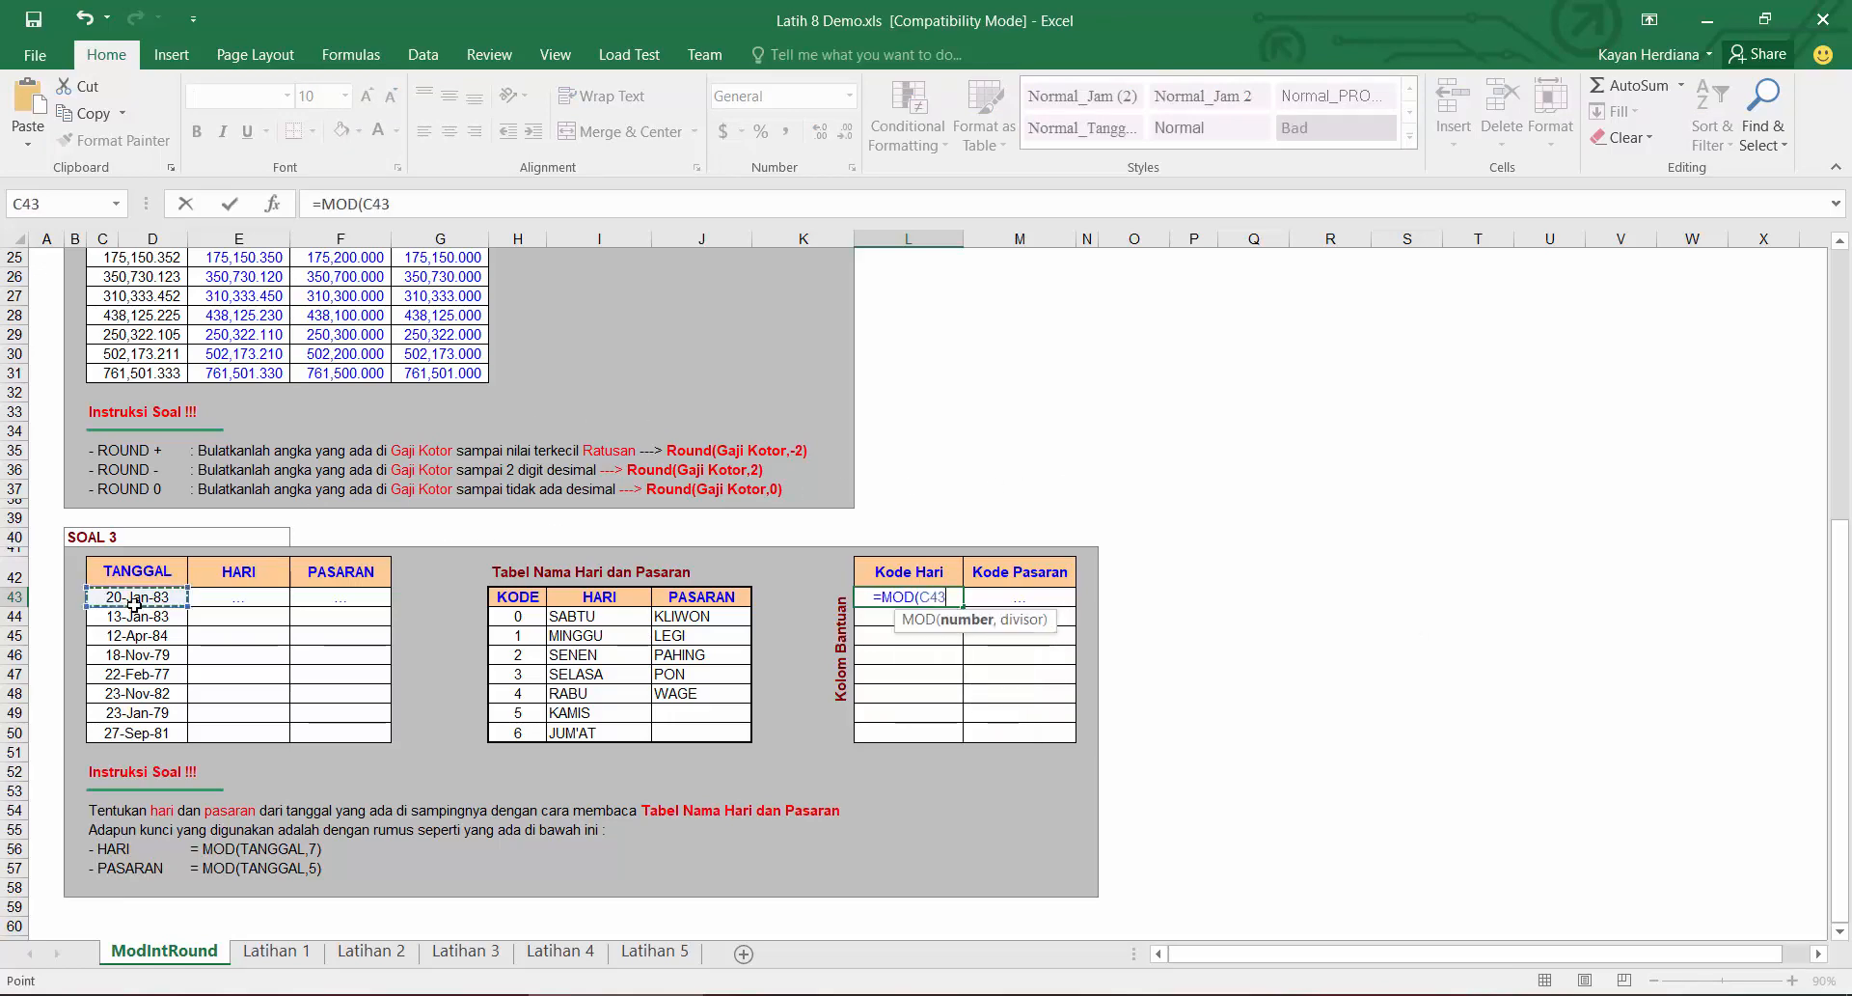
{"action": "type", "text": ",7)"}
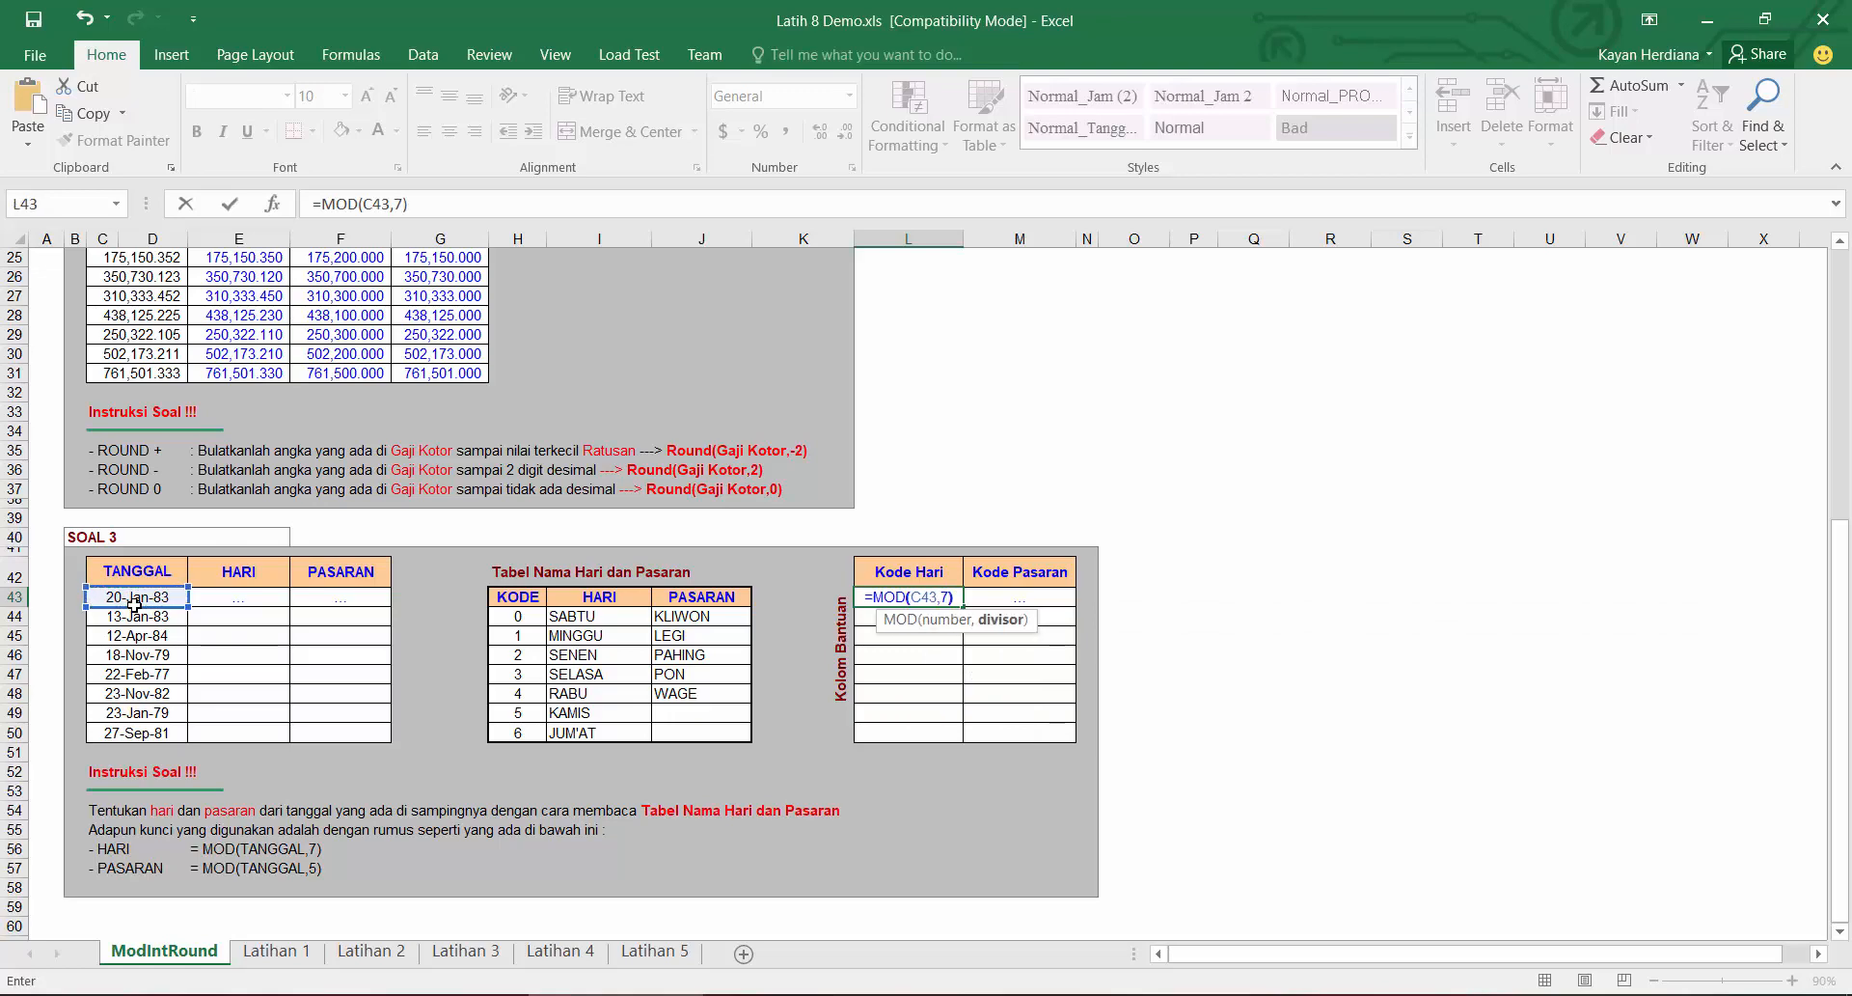
{"action": "key", "text": "Return"}
{"action": "left_click", "coordinate": [909, 597]}
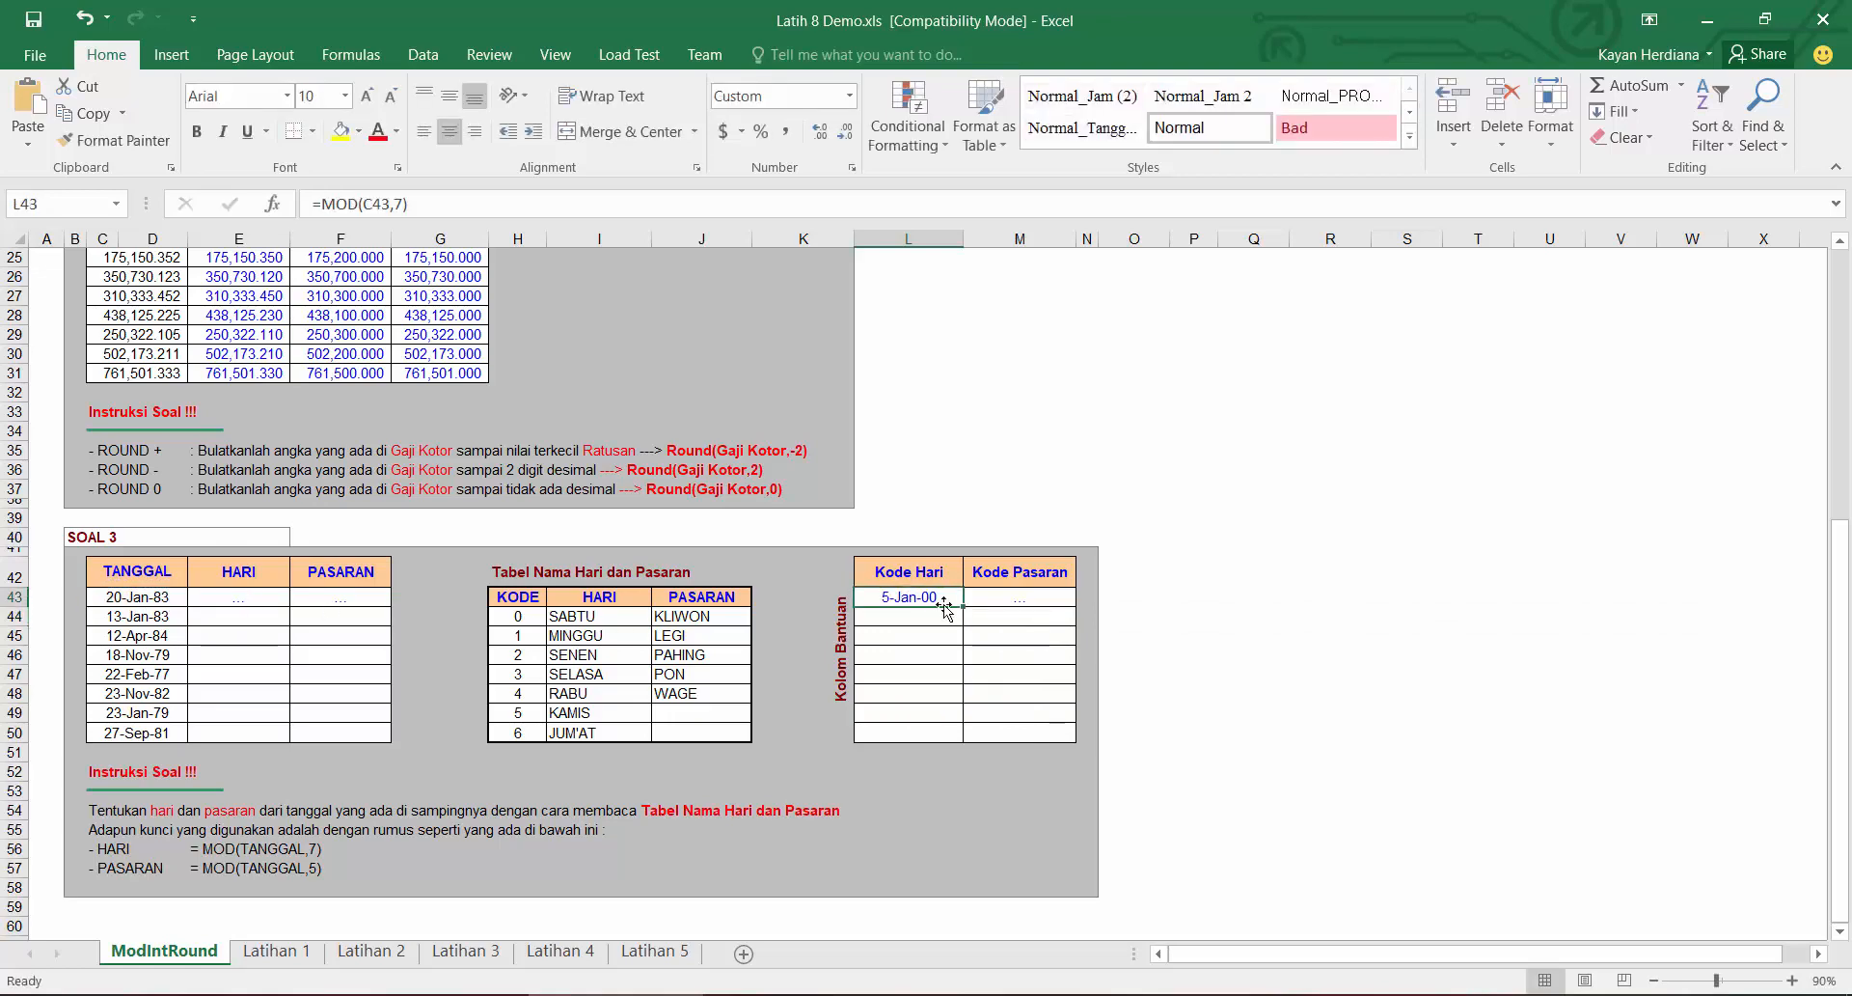
{"action": "double_click", "coordinate": [964, 606]}
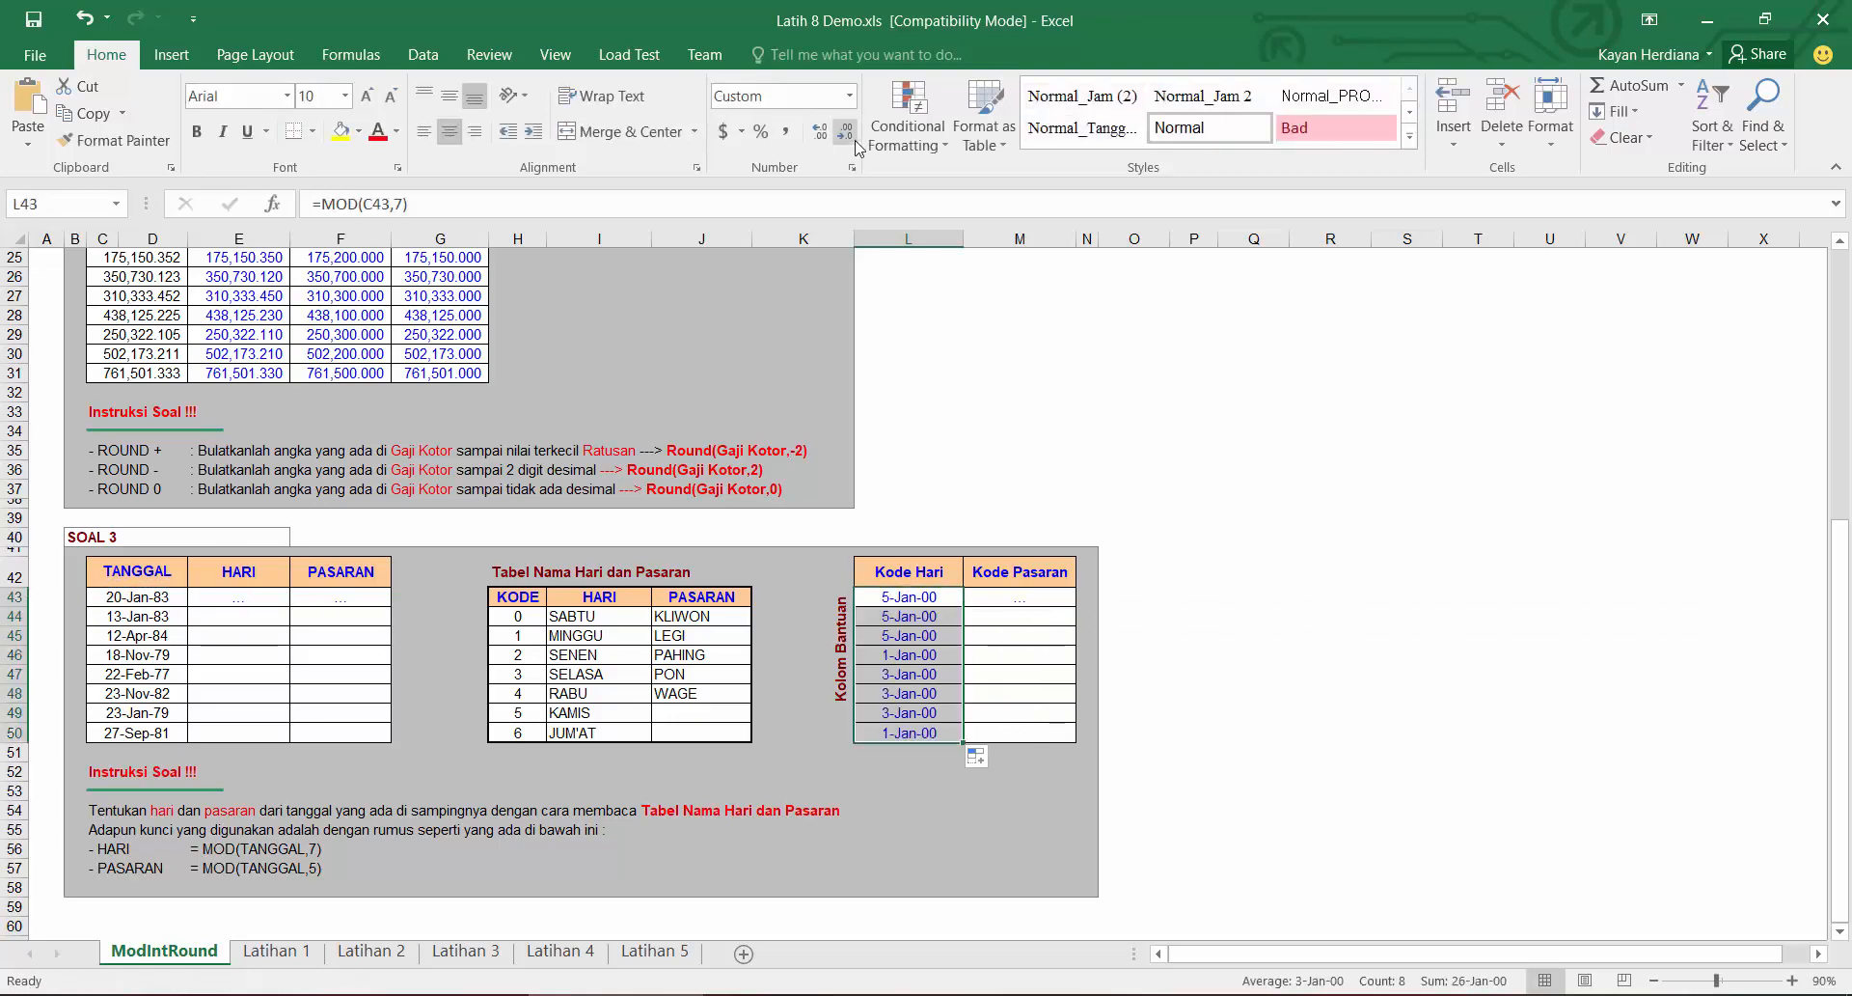
Step: Set the Kode Hari column's number format to General
{"action": "left_click", "coordinate": [851, 96]}
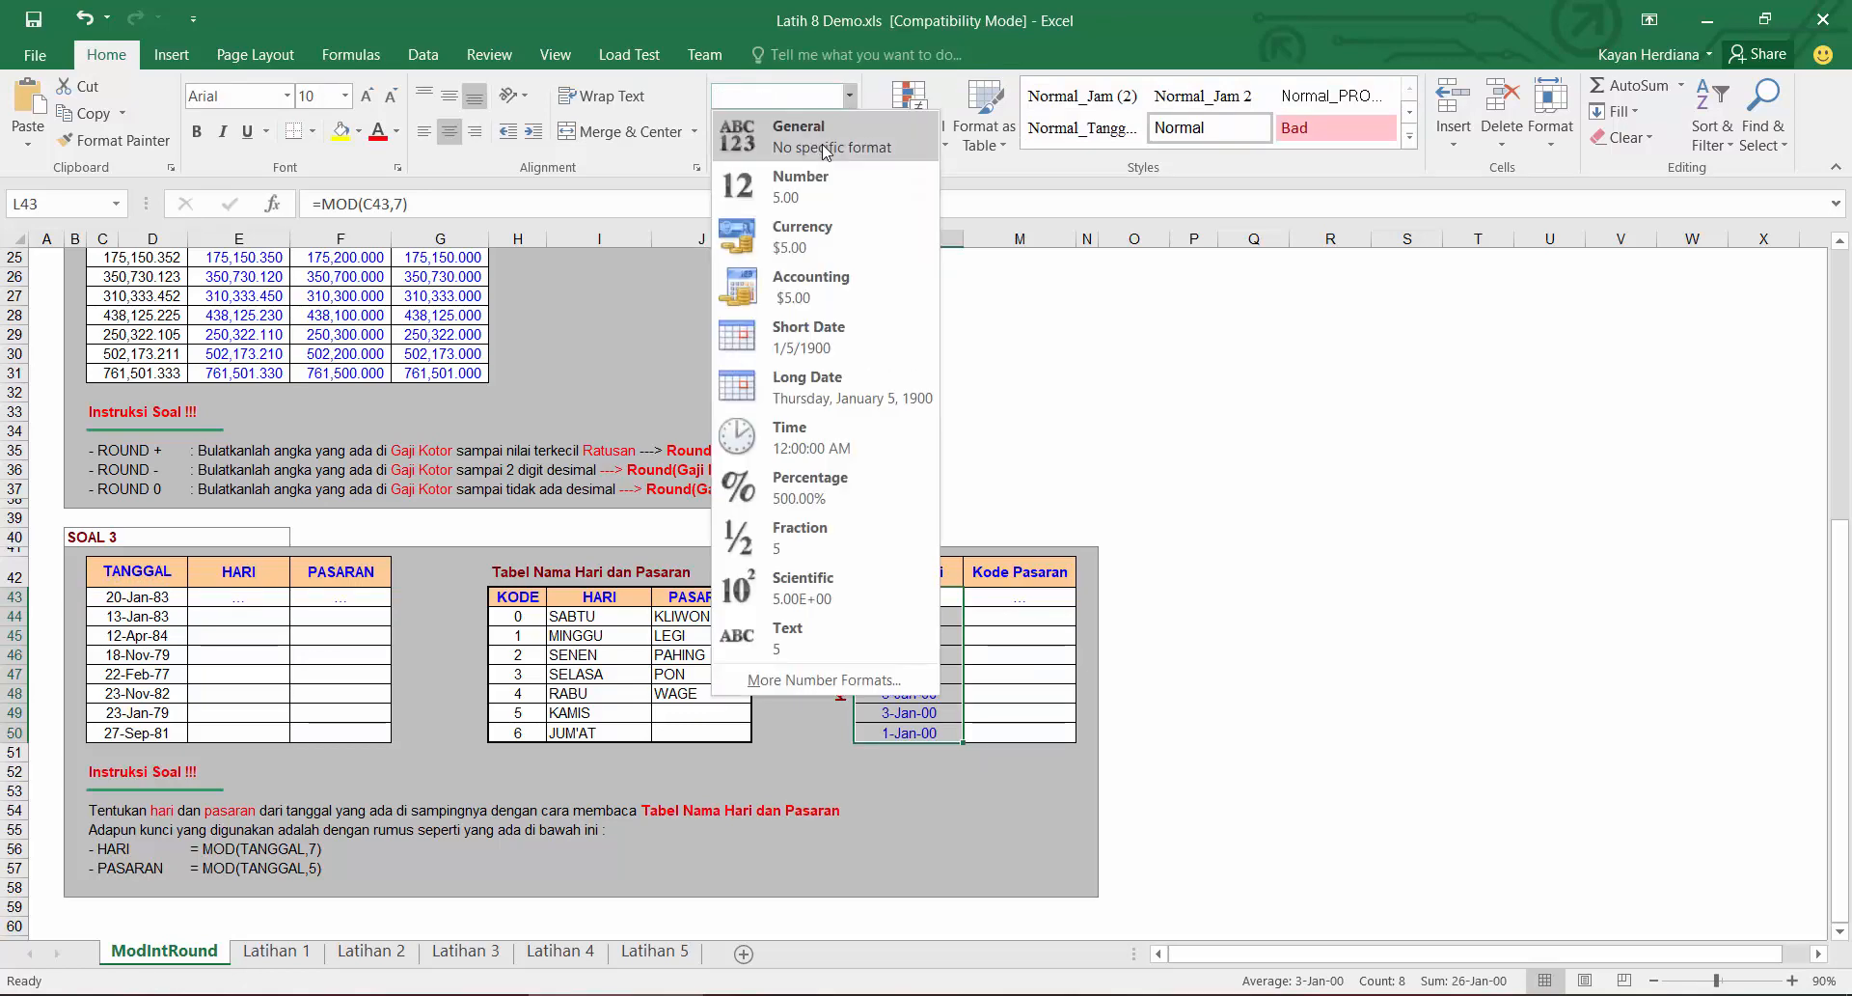
{"action": "left_click", "coordinate": [827, 128]}
{"action": "left_click", "coordinate": [940, 599]}
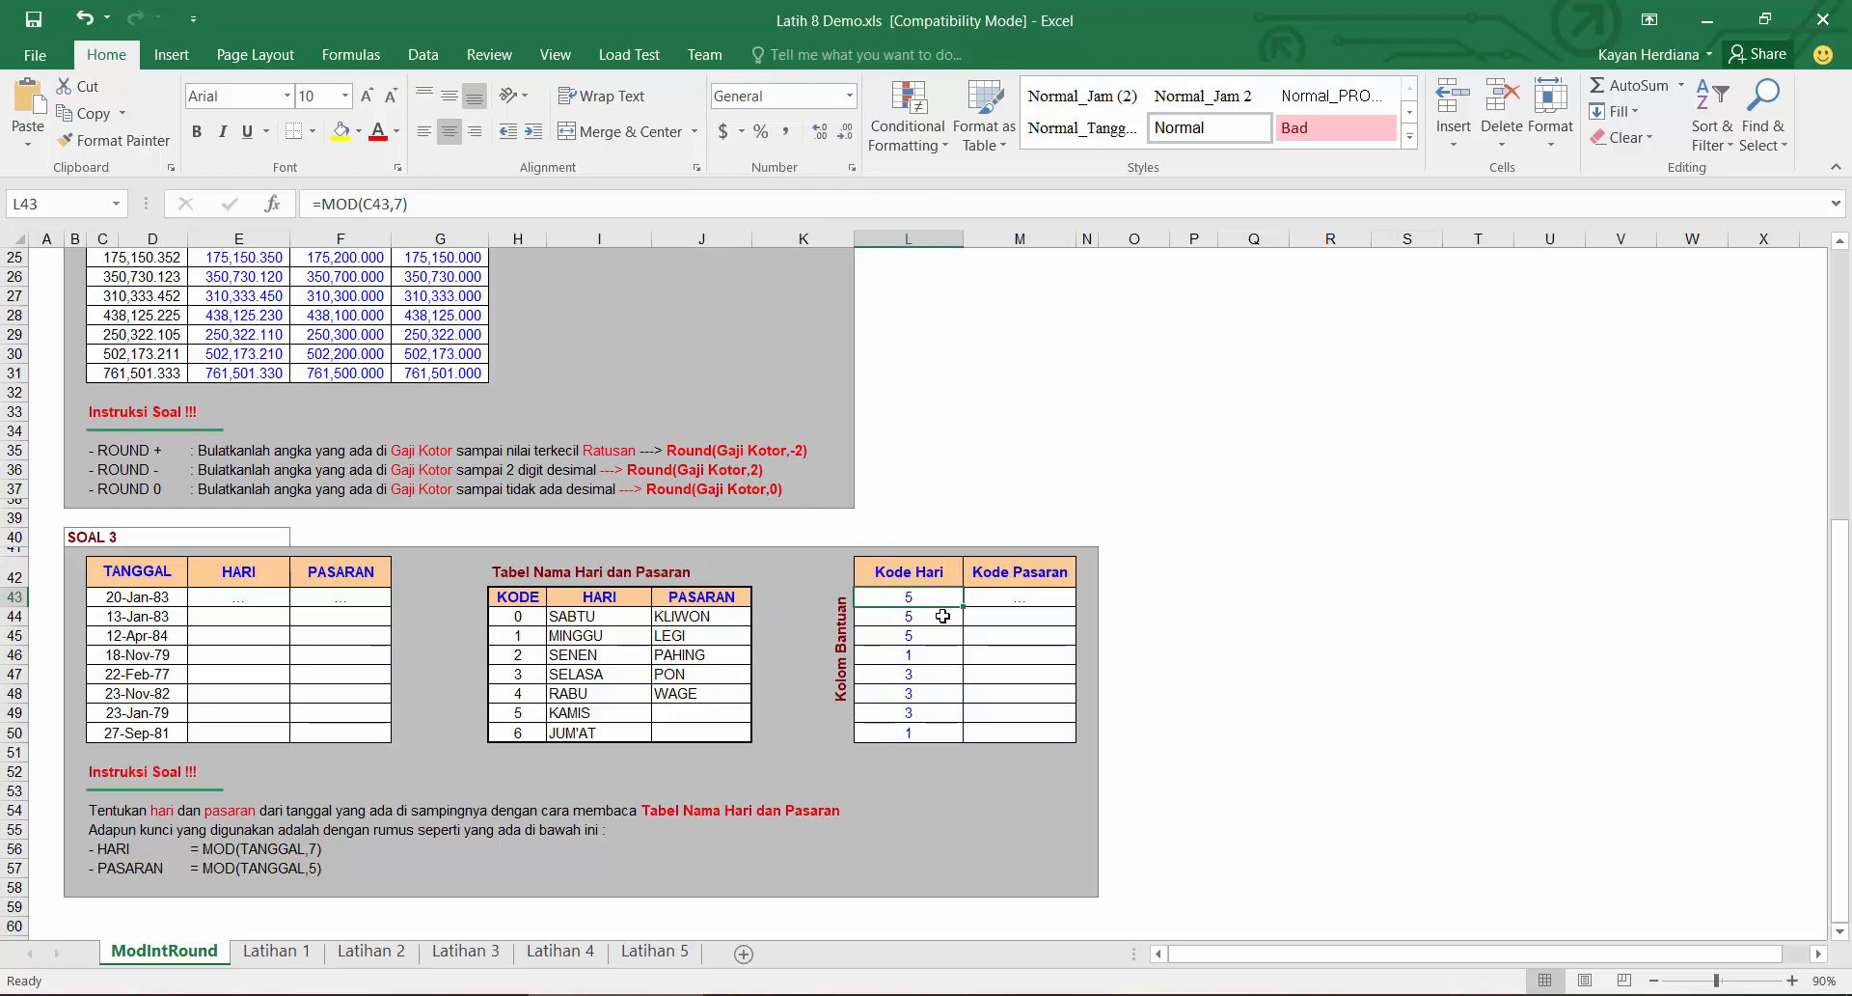
Step: Enter =MOD(C43,5) in the first Kode Pasaran cell
{"action": "left_click", "coordinate": [994, 600]}
{"action": "type", "text": "=mod"}
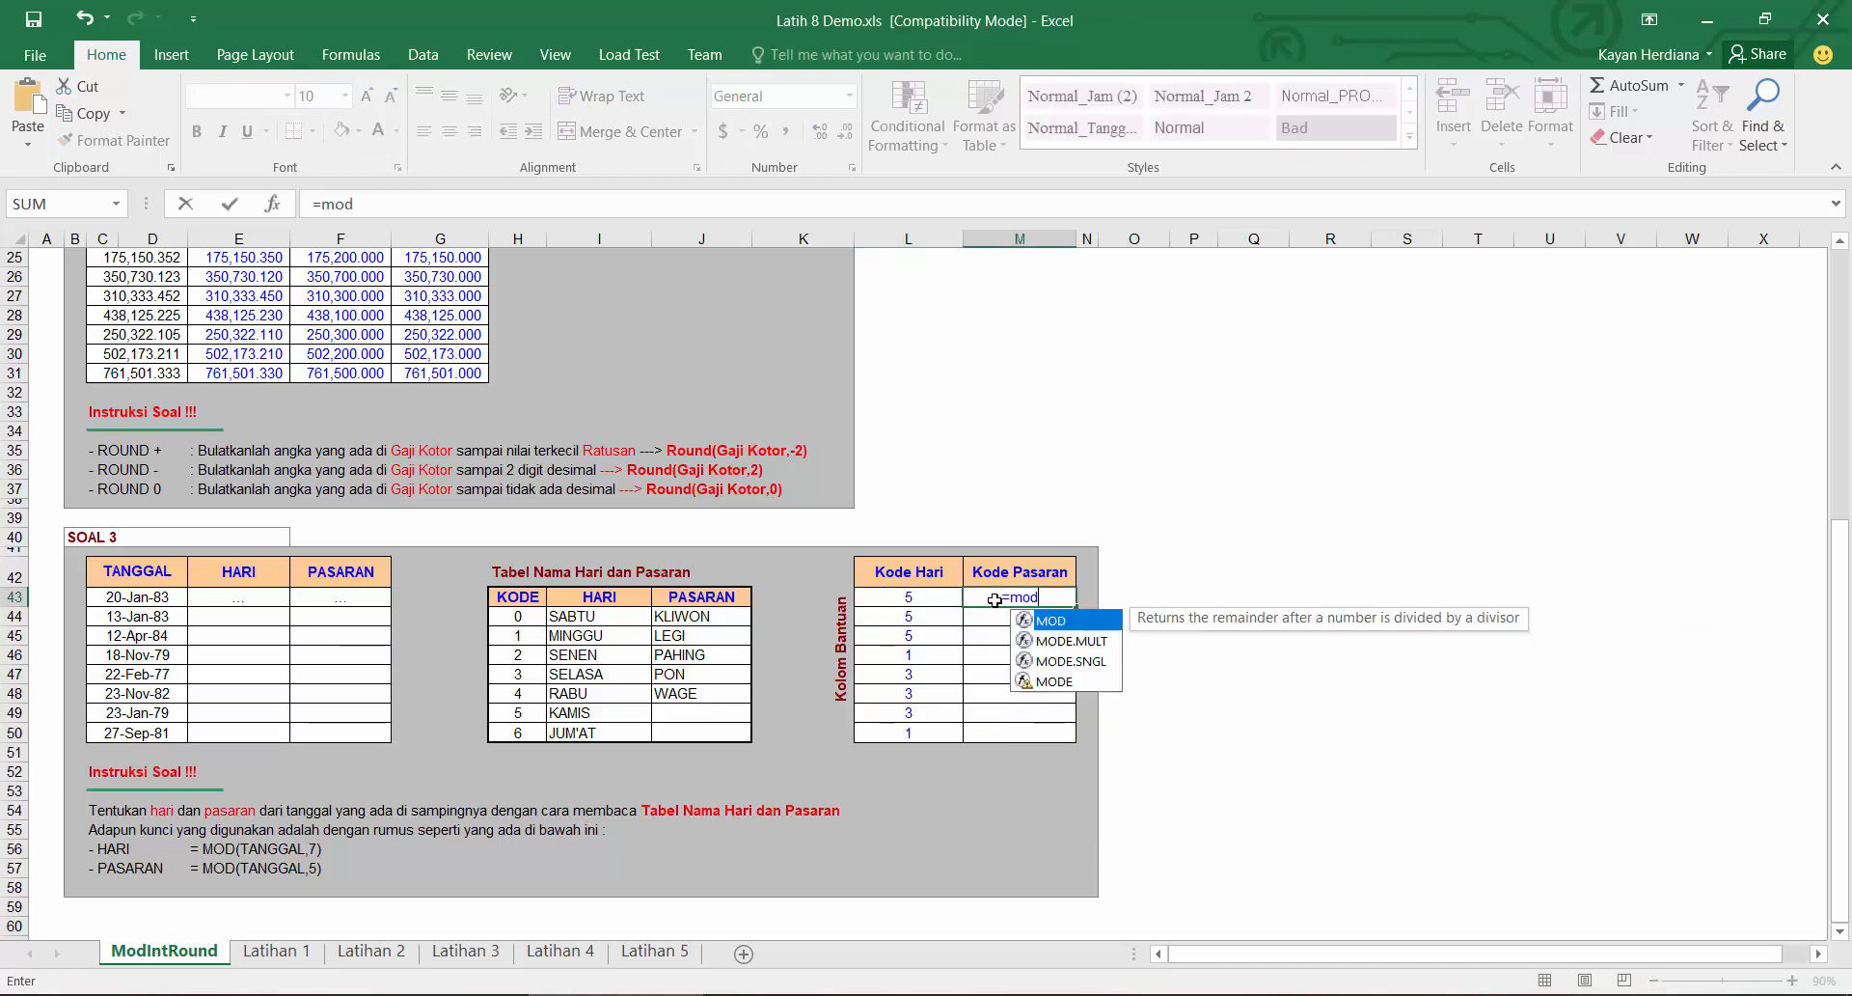
{"action": "key", "text": "Tab"}
{"action": "left_click", "coordinate": [166, 595]}
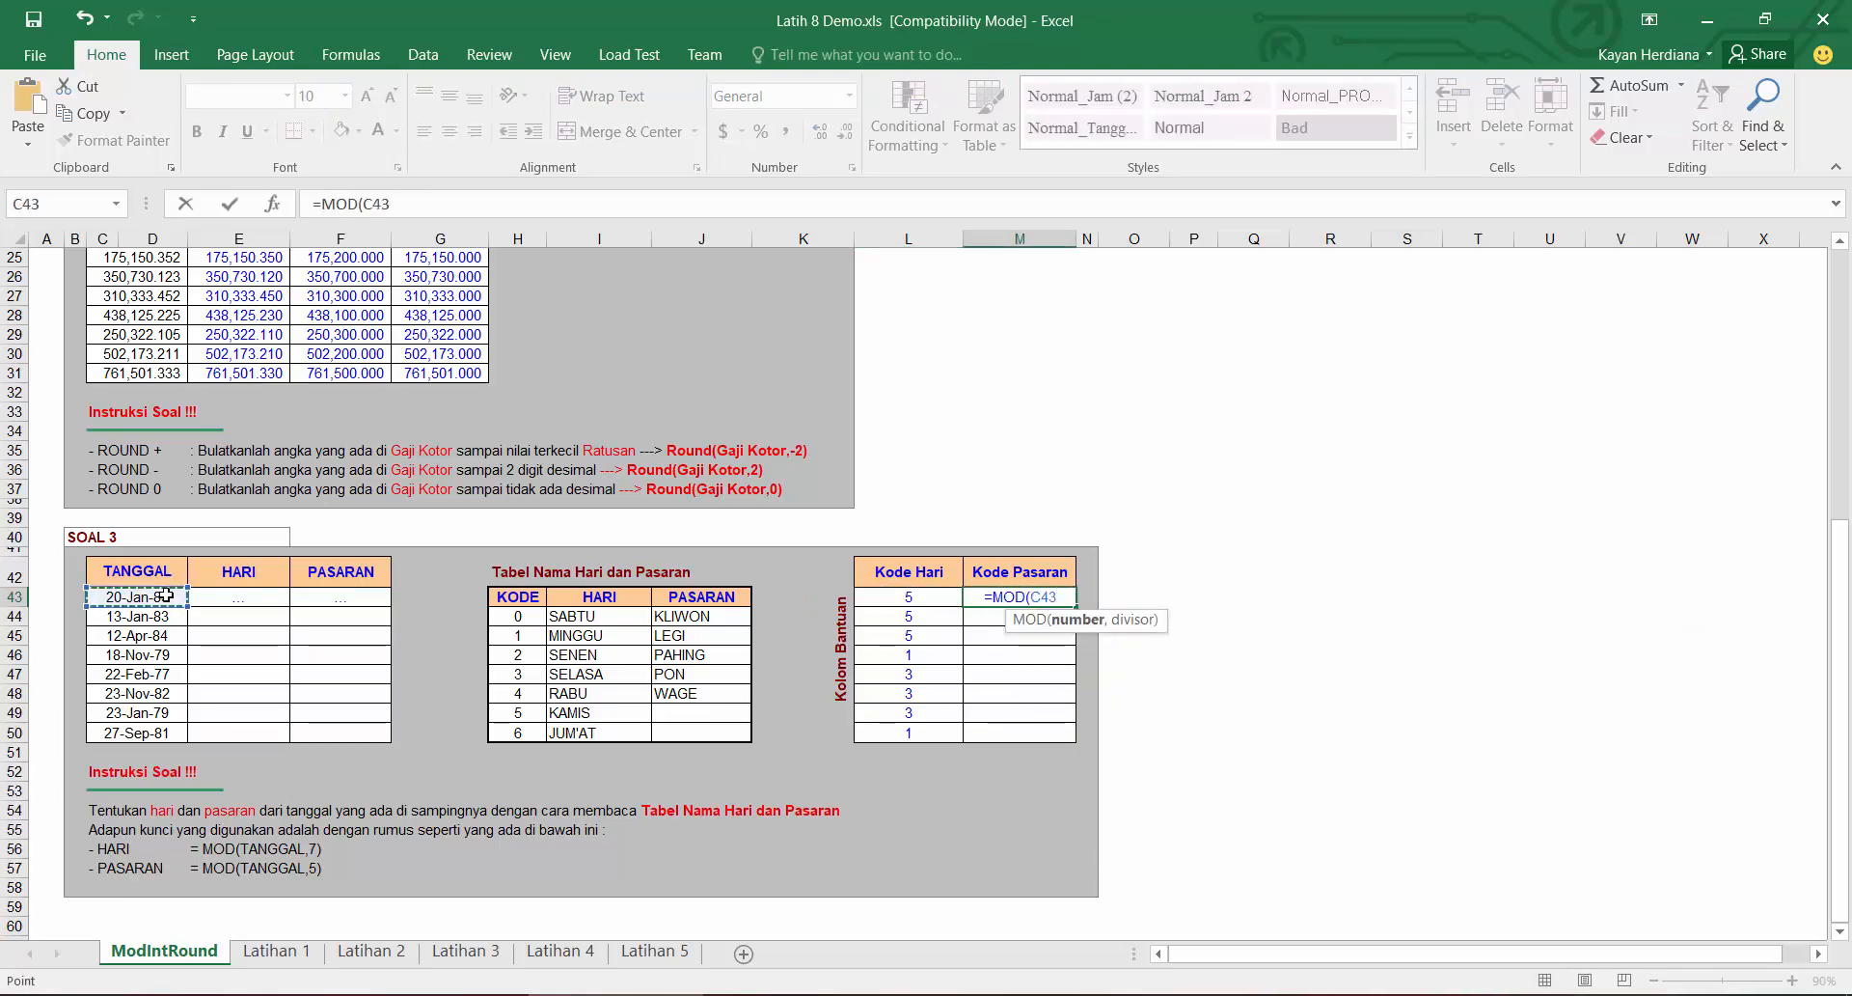
{"action": "type", "text": ",5)"}
{"action": "key", "text": "Return"}
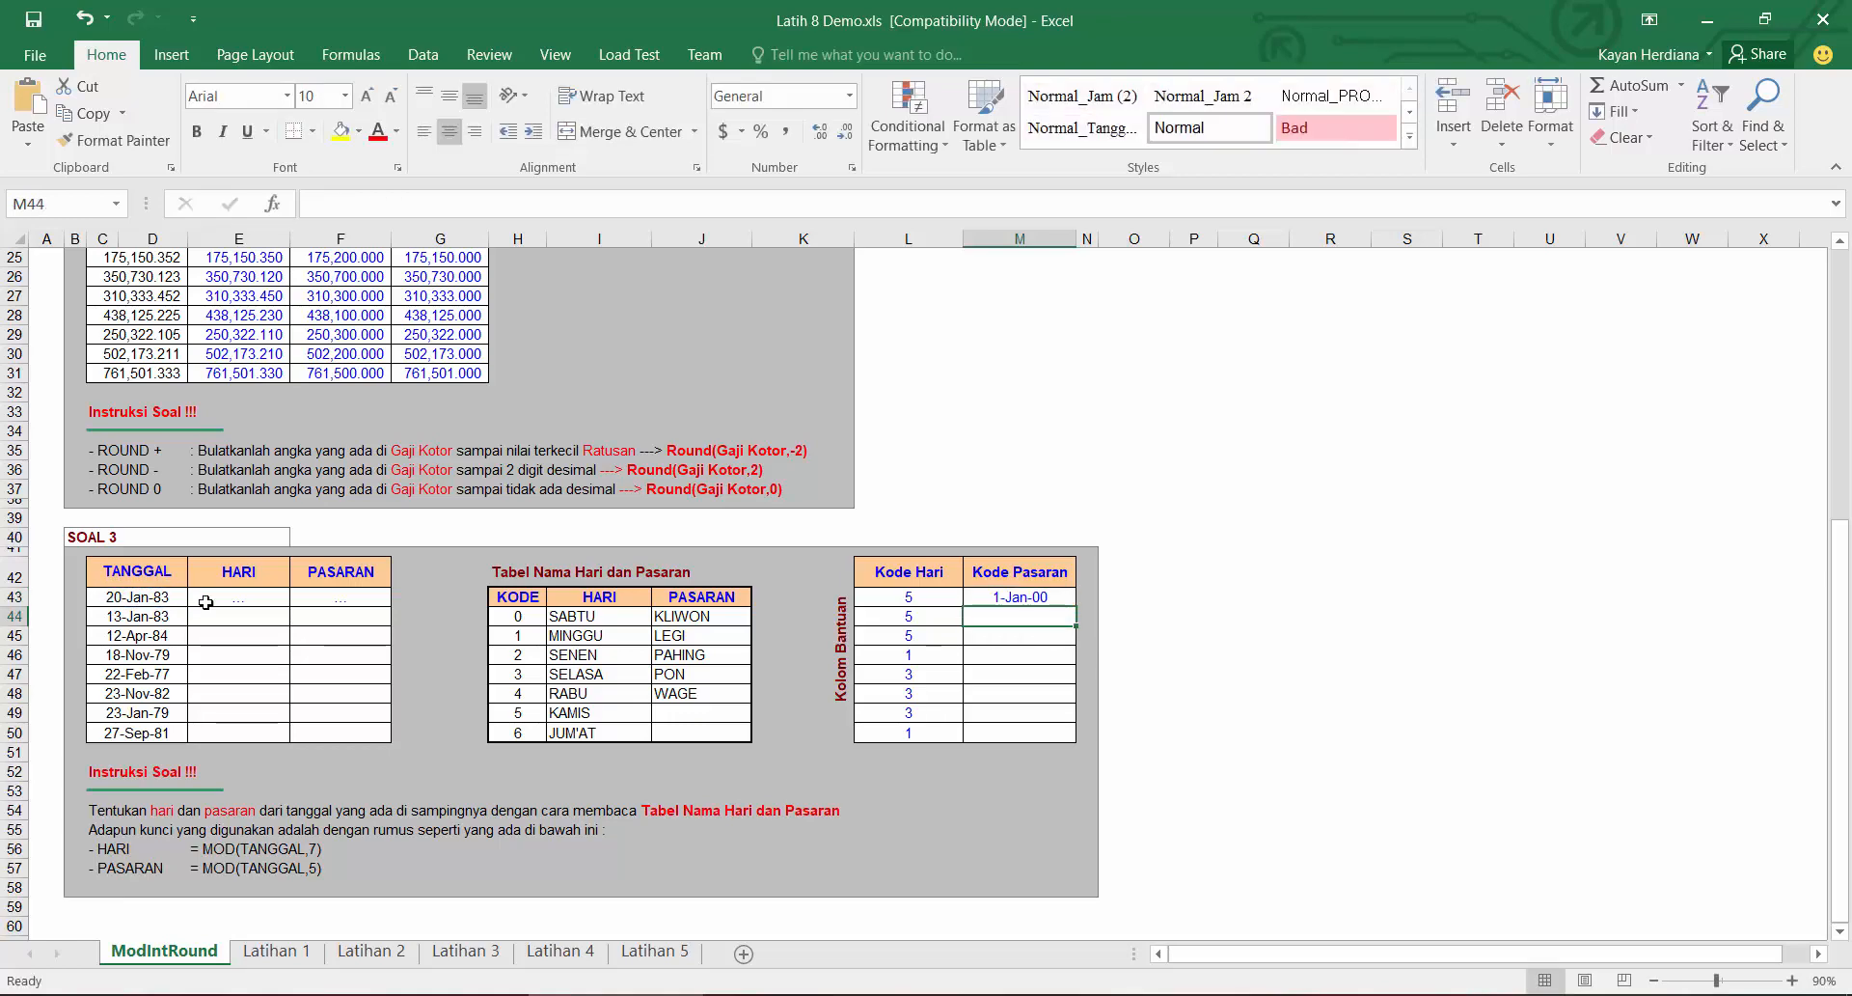
Step: Format the first Kode Pasaran cell as General and fill it down to row 50
{"action": "left_click", "coordinate": [1048, 596]}
{"action": "left_click", "coordinate": [849, 96]}
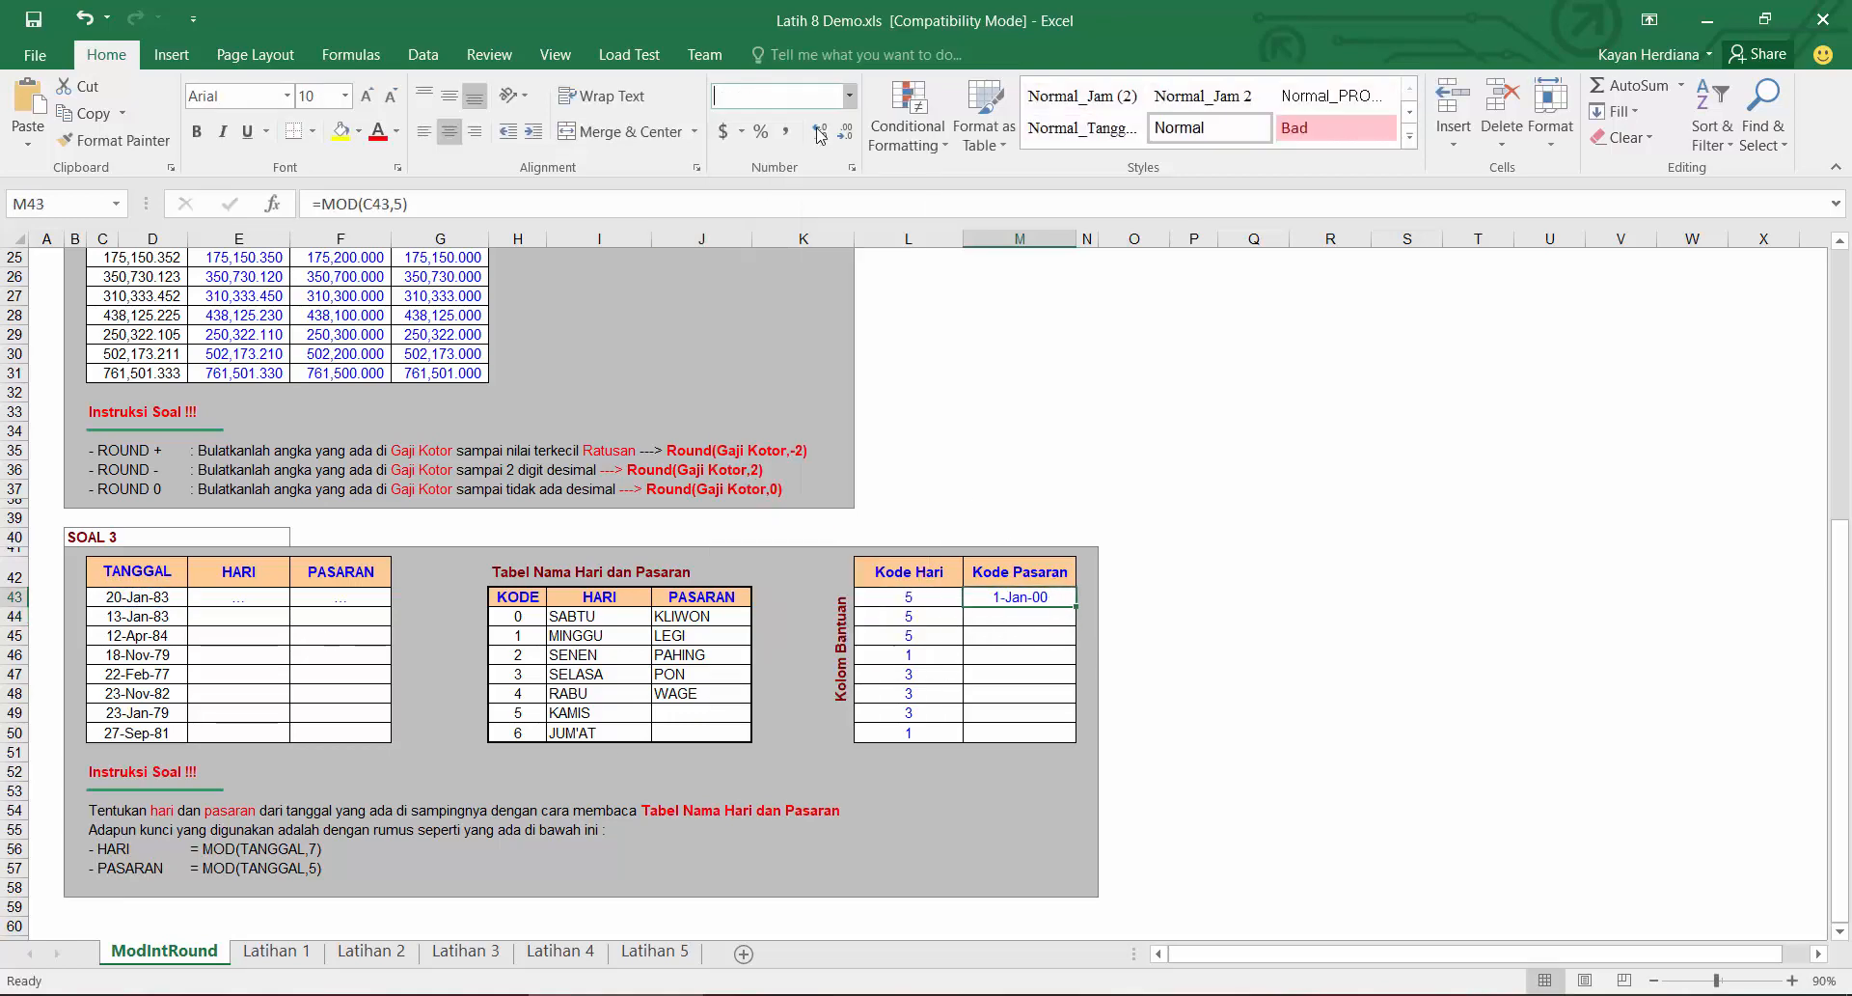
{"action": "left_click", "coordinate": [820, 135]}
{"action": "double_click", "coordinate": [1077, 606]}
{"action": "left_click", "coordinate": [1023, 600]}
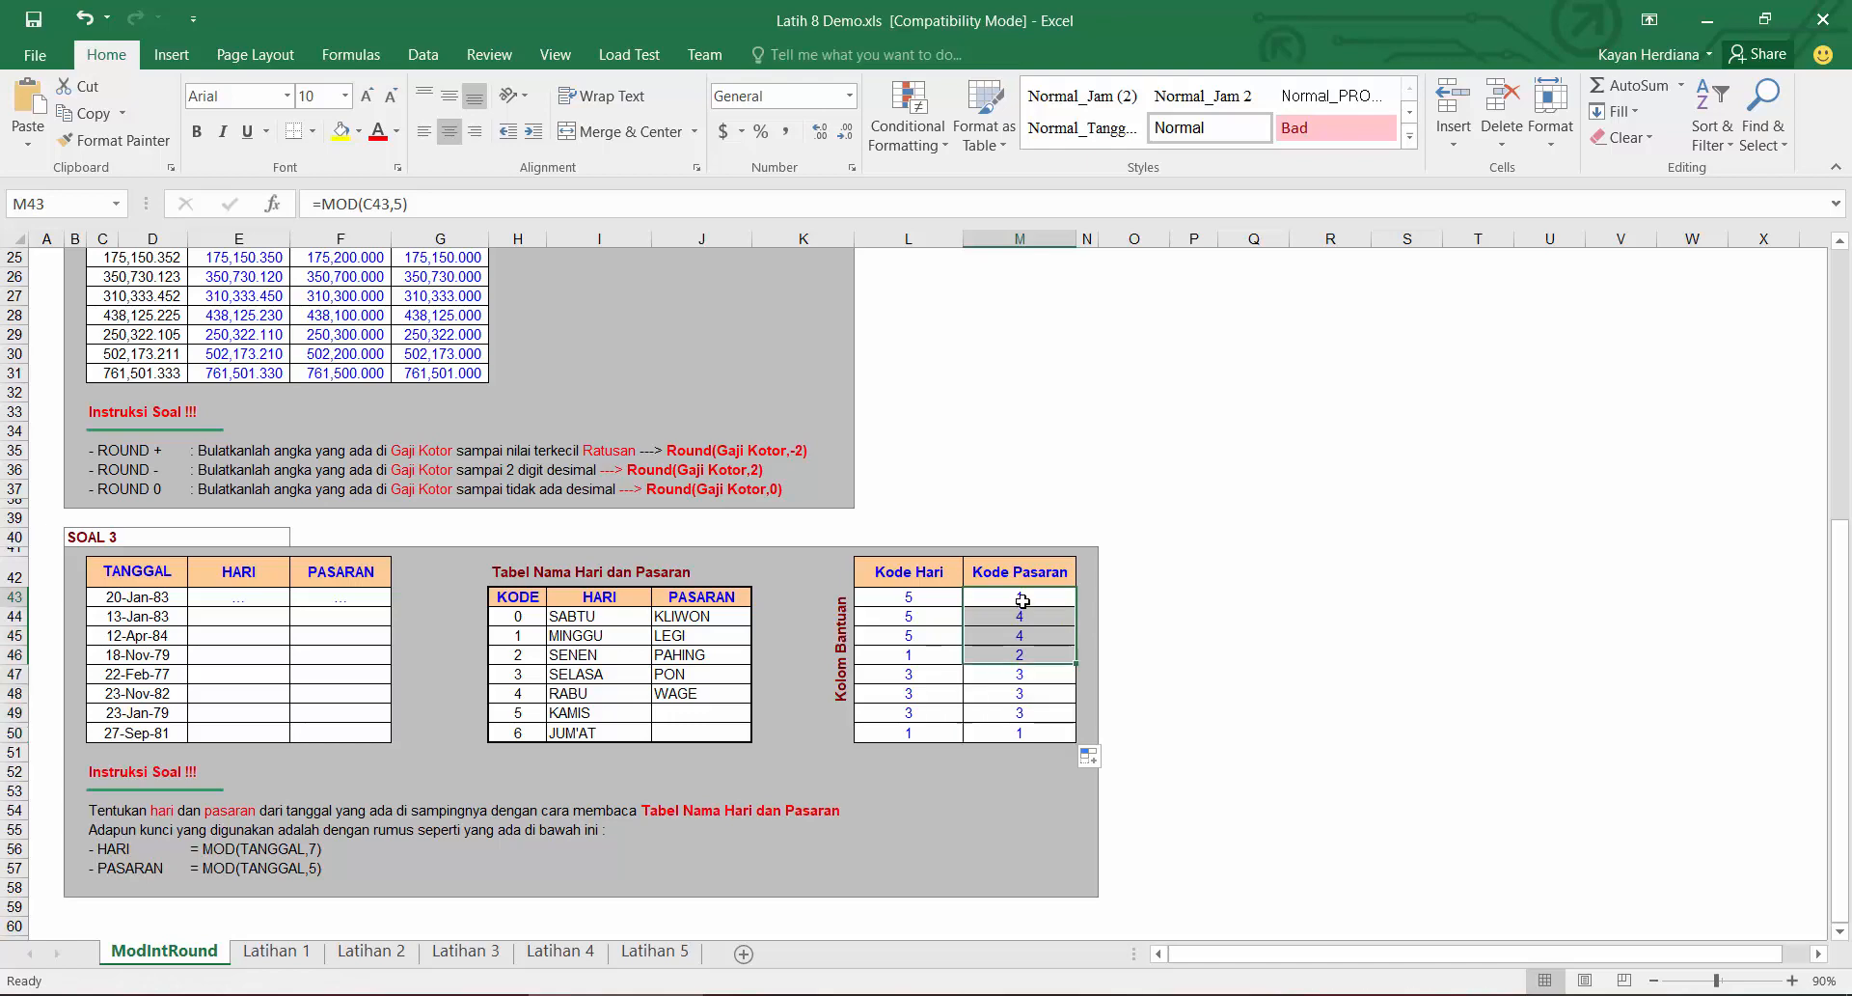
Step: Enter =VLOOKUP(L43,$H$43:$J$50,2,0) in the first HARI cell of SOAL 3
{"action": "left_click", "coordinate": [934, 599]}
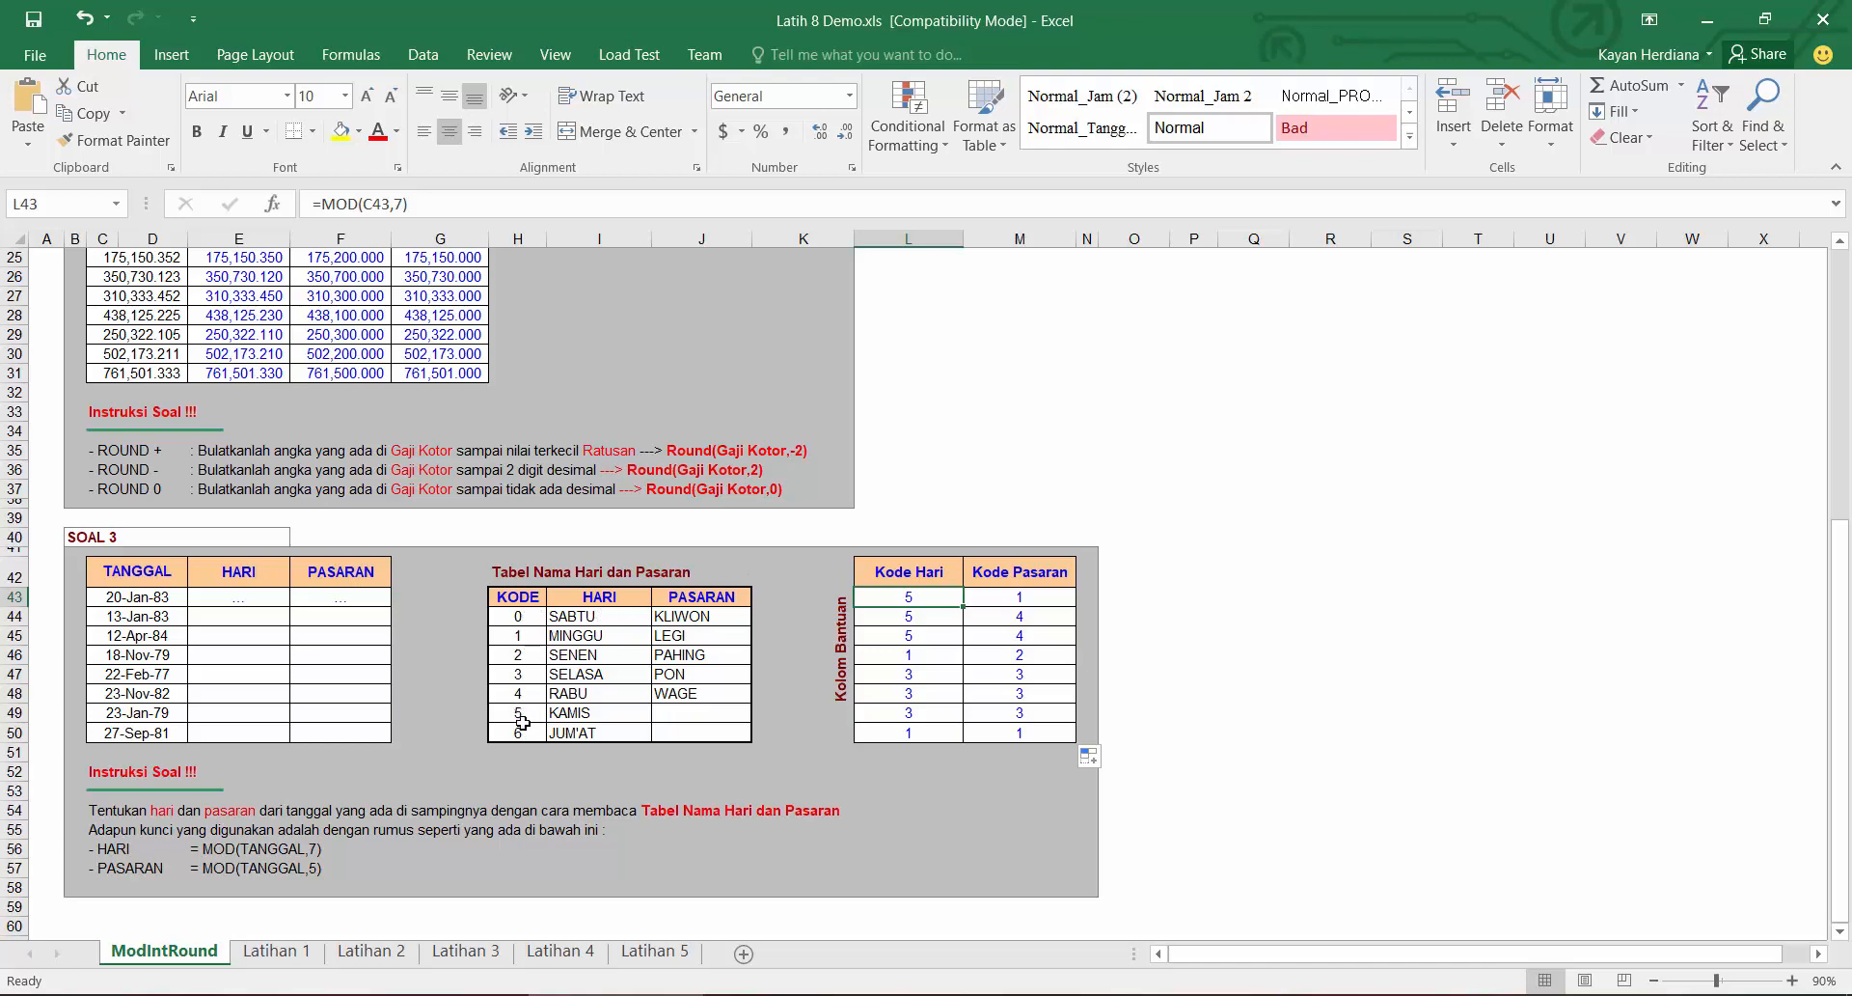
{"action": "left_click_drag", "start_coordinate": [920, 598], "coordinate": [916, 730]}
{"action": "left_click_drag", "start_coordinate": [599, 618], "coordinate": [599, 733]}
{"action": "left_click", "coordinate": [248, 596]}
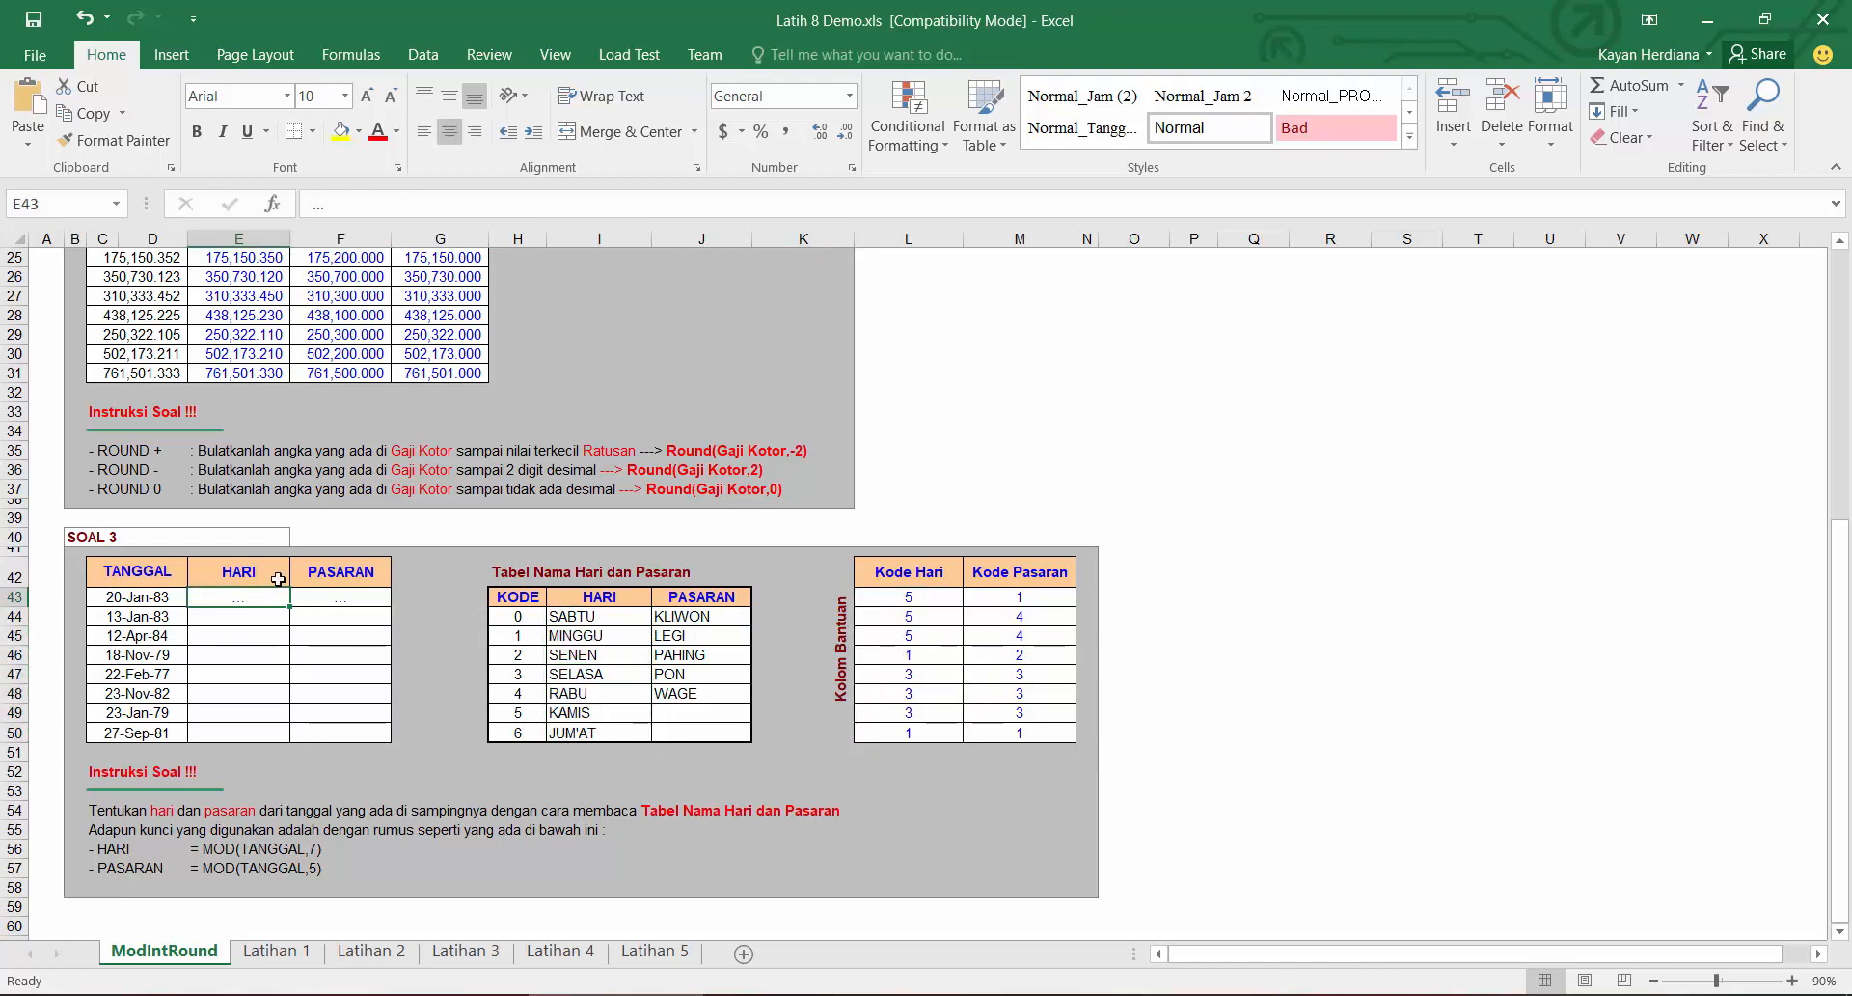
{"action": "type", "text": "=VLOOKUP("}
{"action": "left_click", "coordinate": [933, 596]}
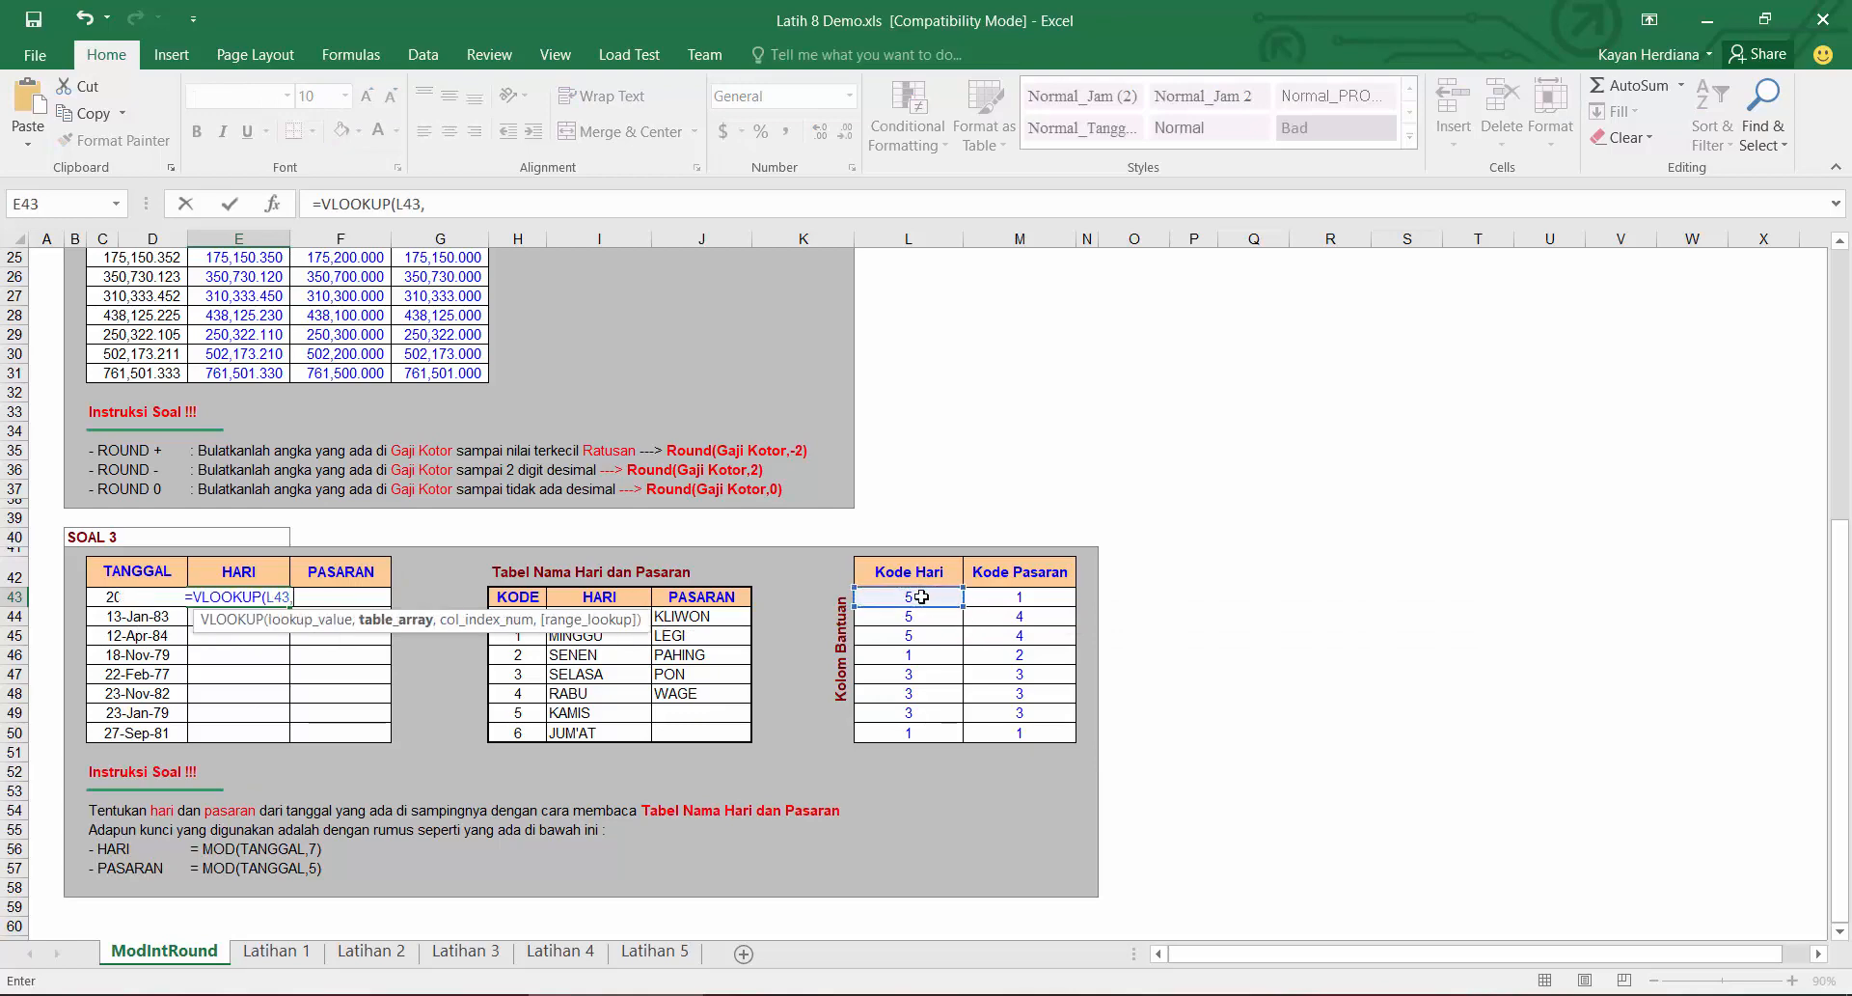
{"action": "type", "text": ","}
{"action": "left_click_drag", "start_coordinate": [551, 610], "coordinate": [698, 726]}
{"action": "key", "text": "F4"}
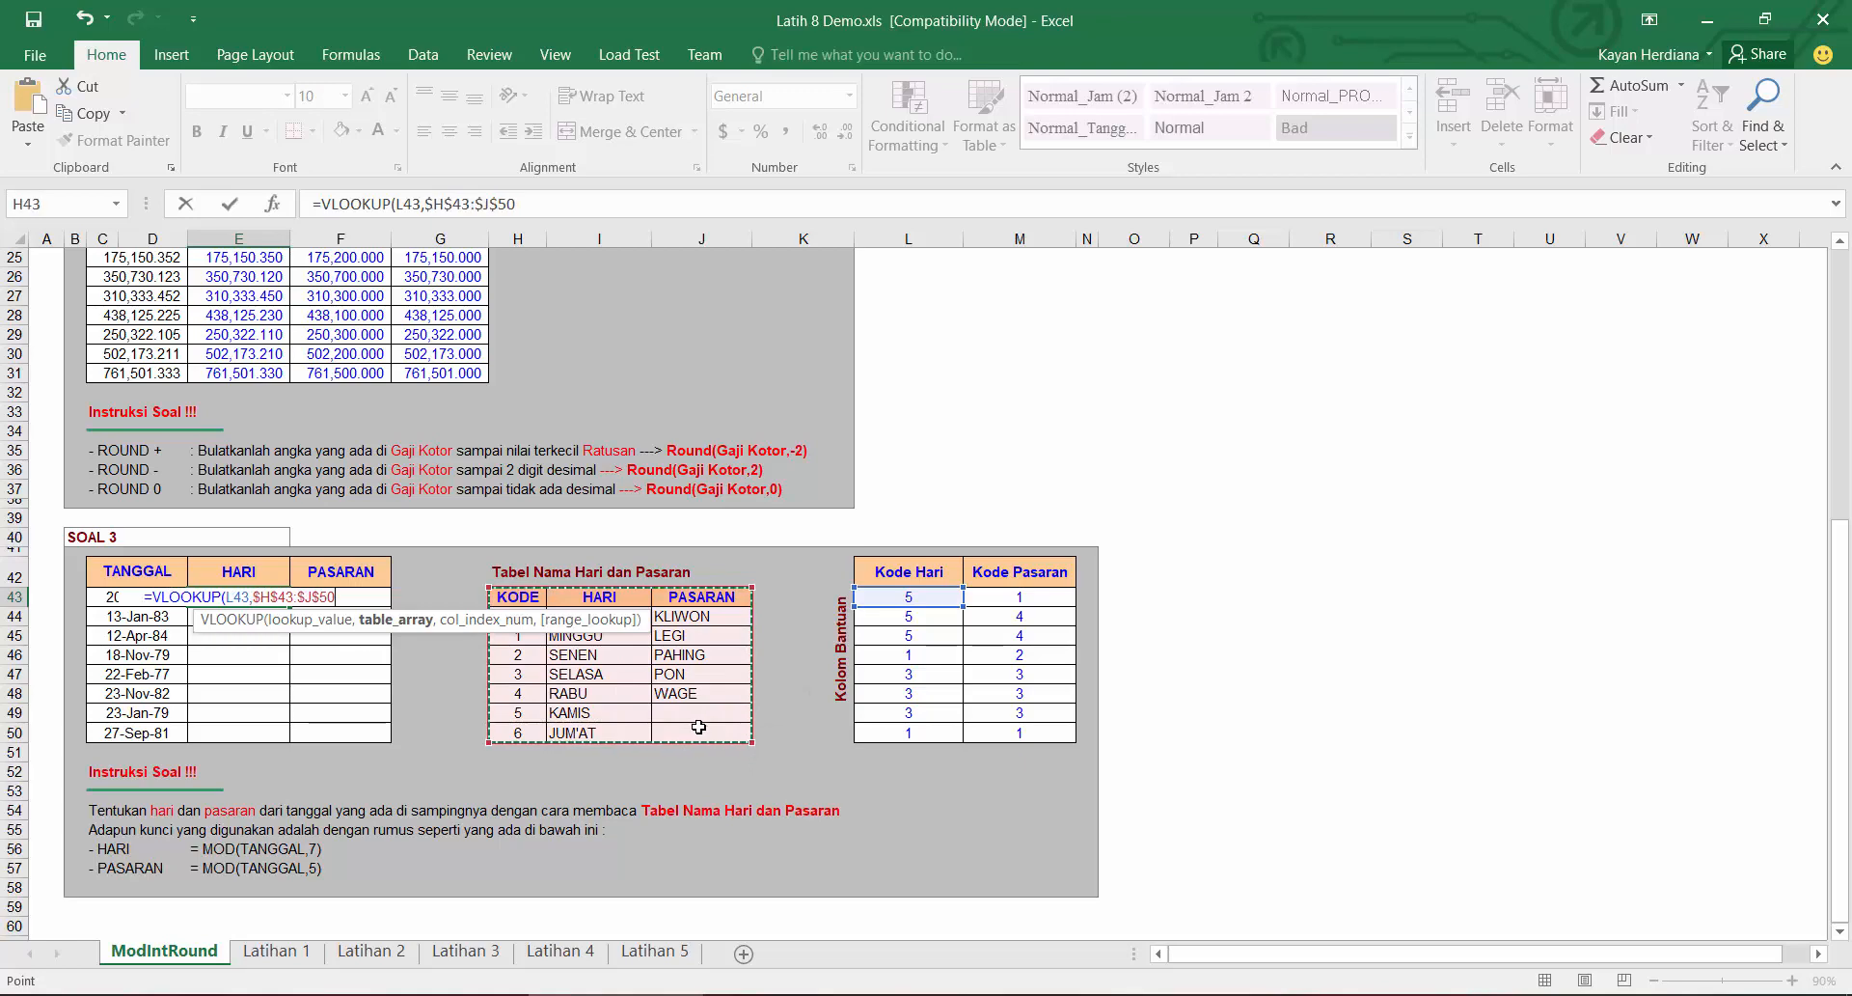
{"action": "type", "text": ","}
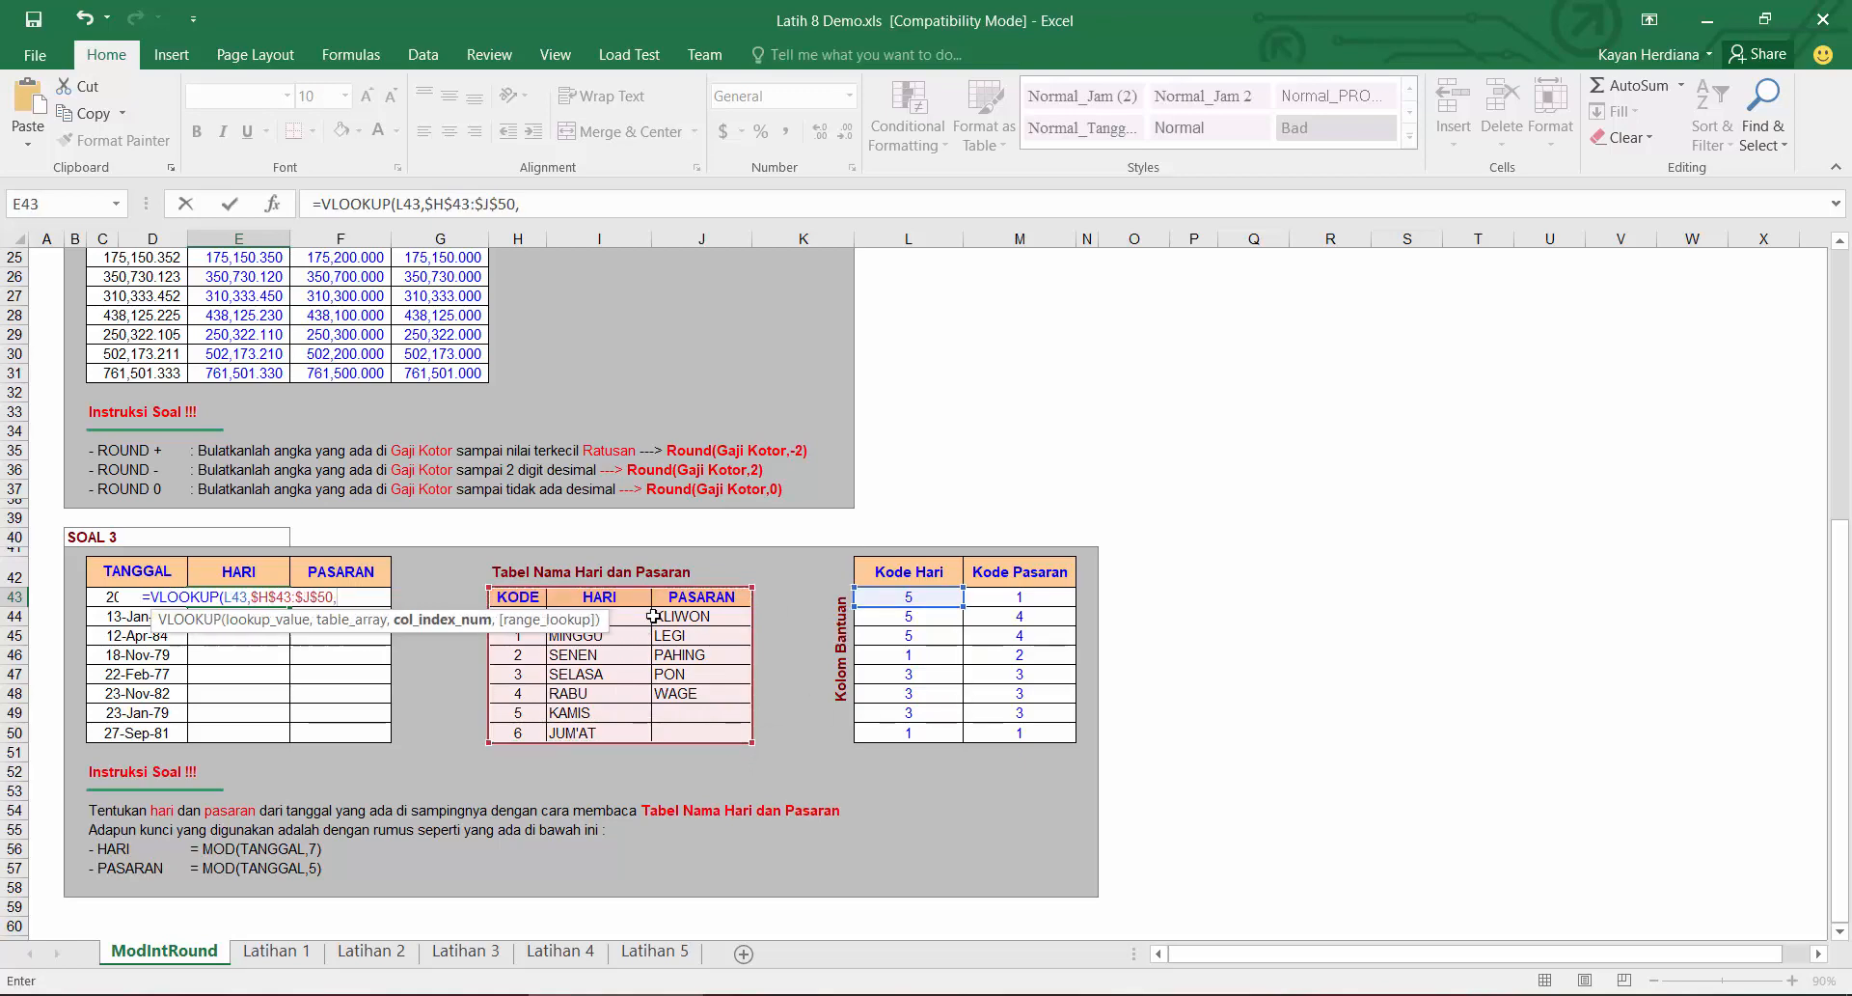
{"action": "type", "text": "2"}
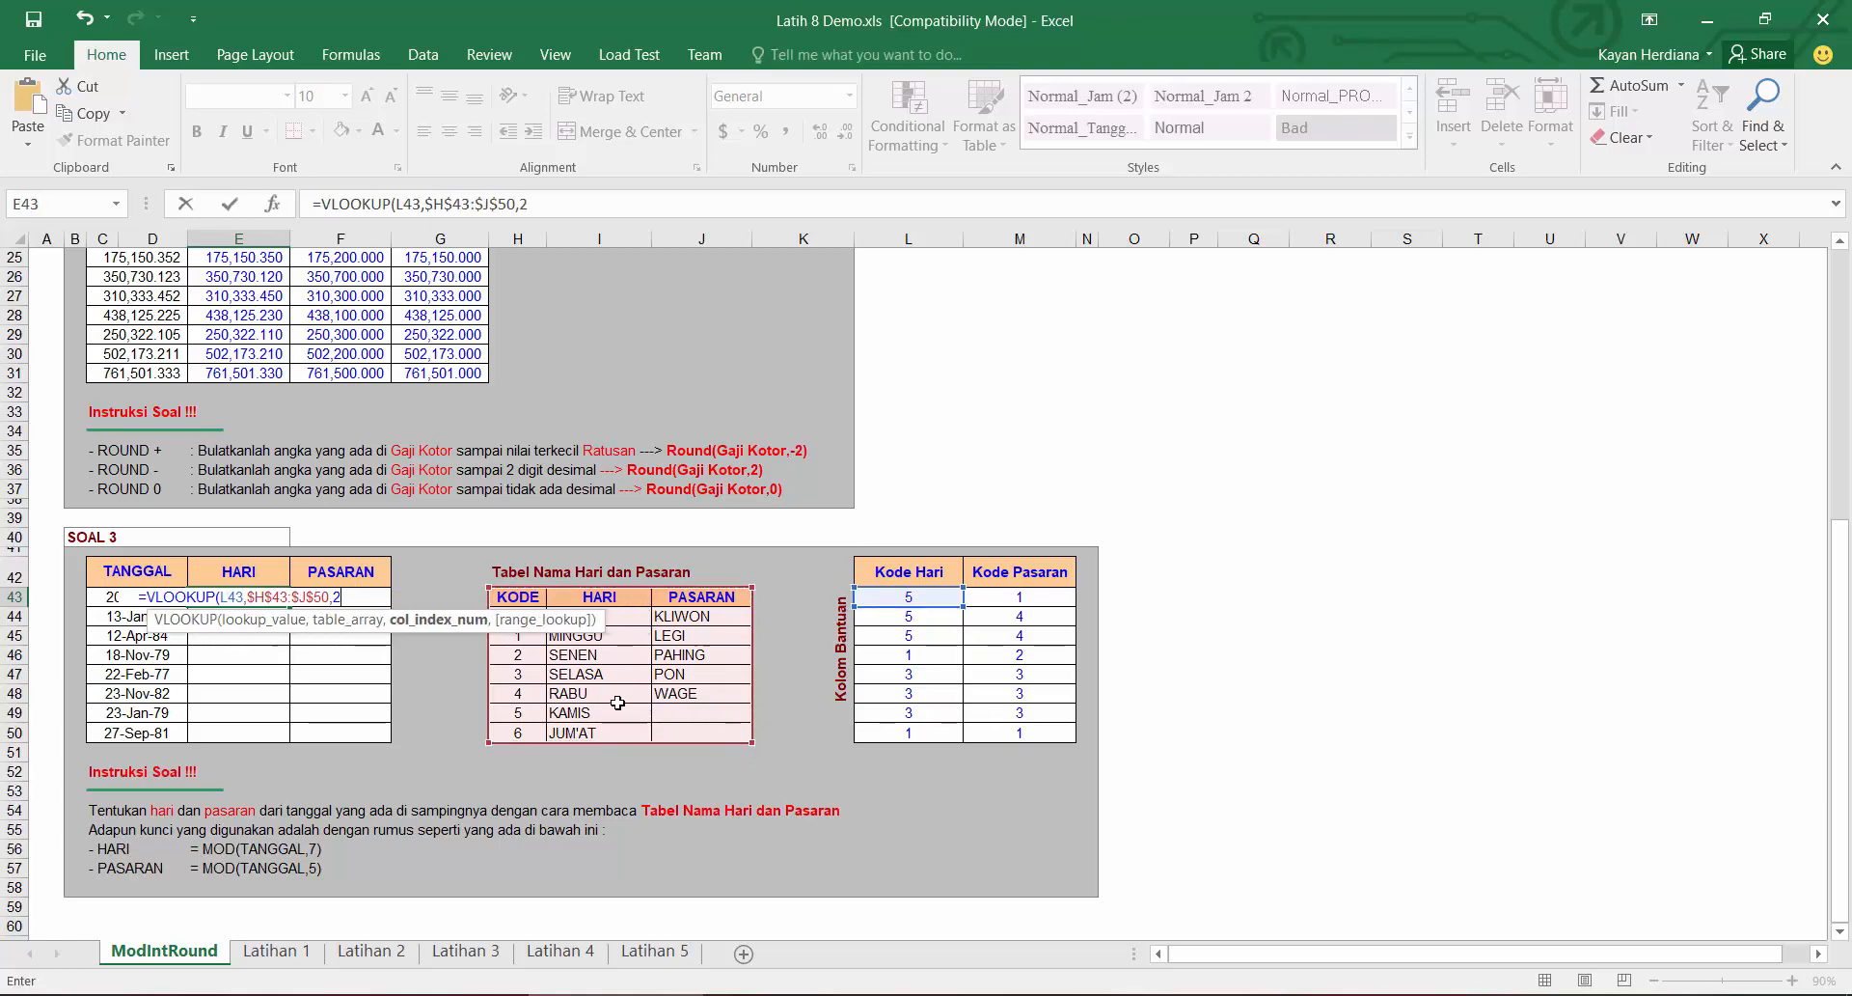
{"action": "type", "text": ",0)"}
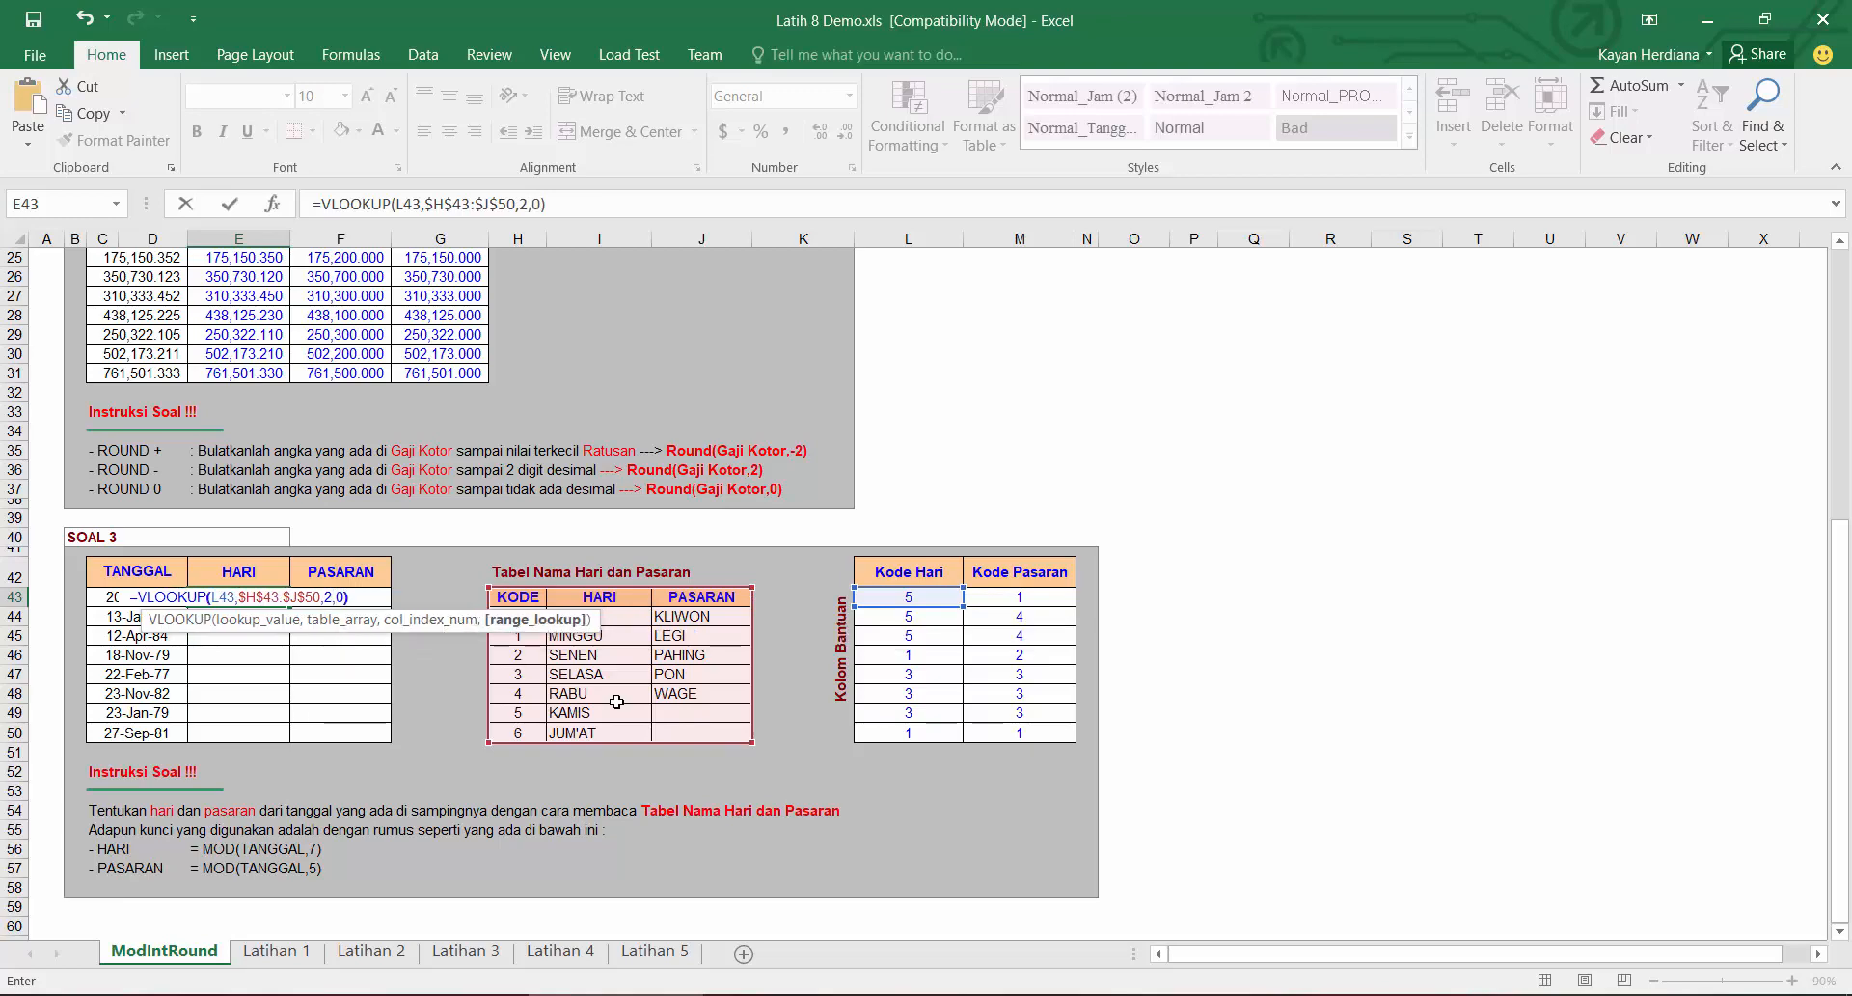
{"action": "key", "text": "Return"}
Step: Fill the HARI formula down to row 50
{"action": "left_click", "coordinate": [275, 598]}
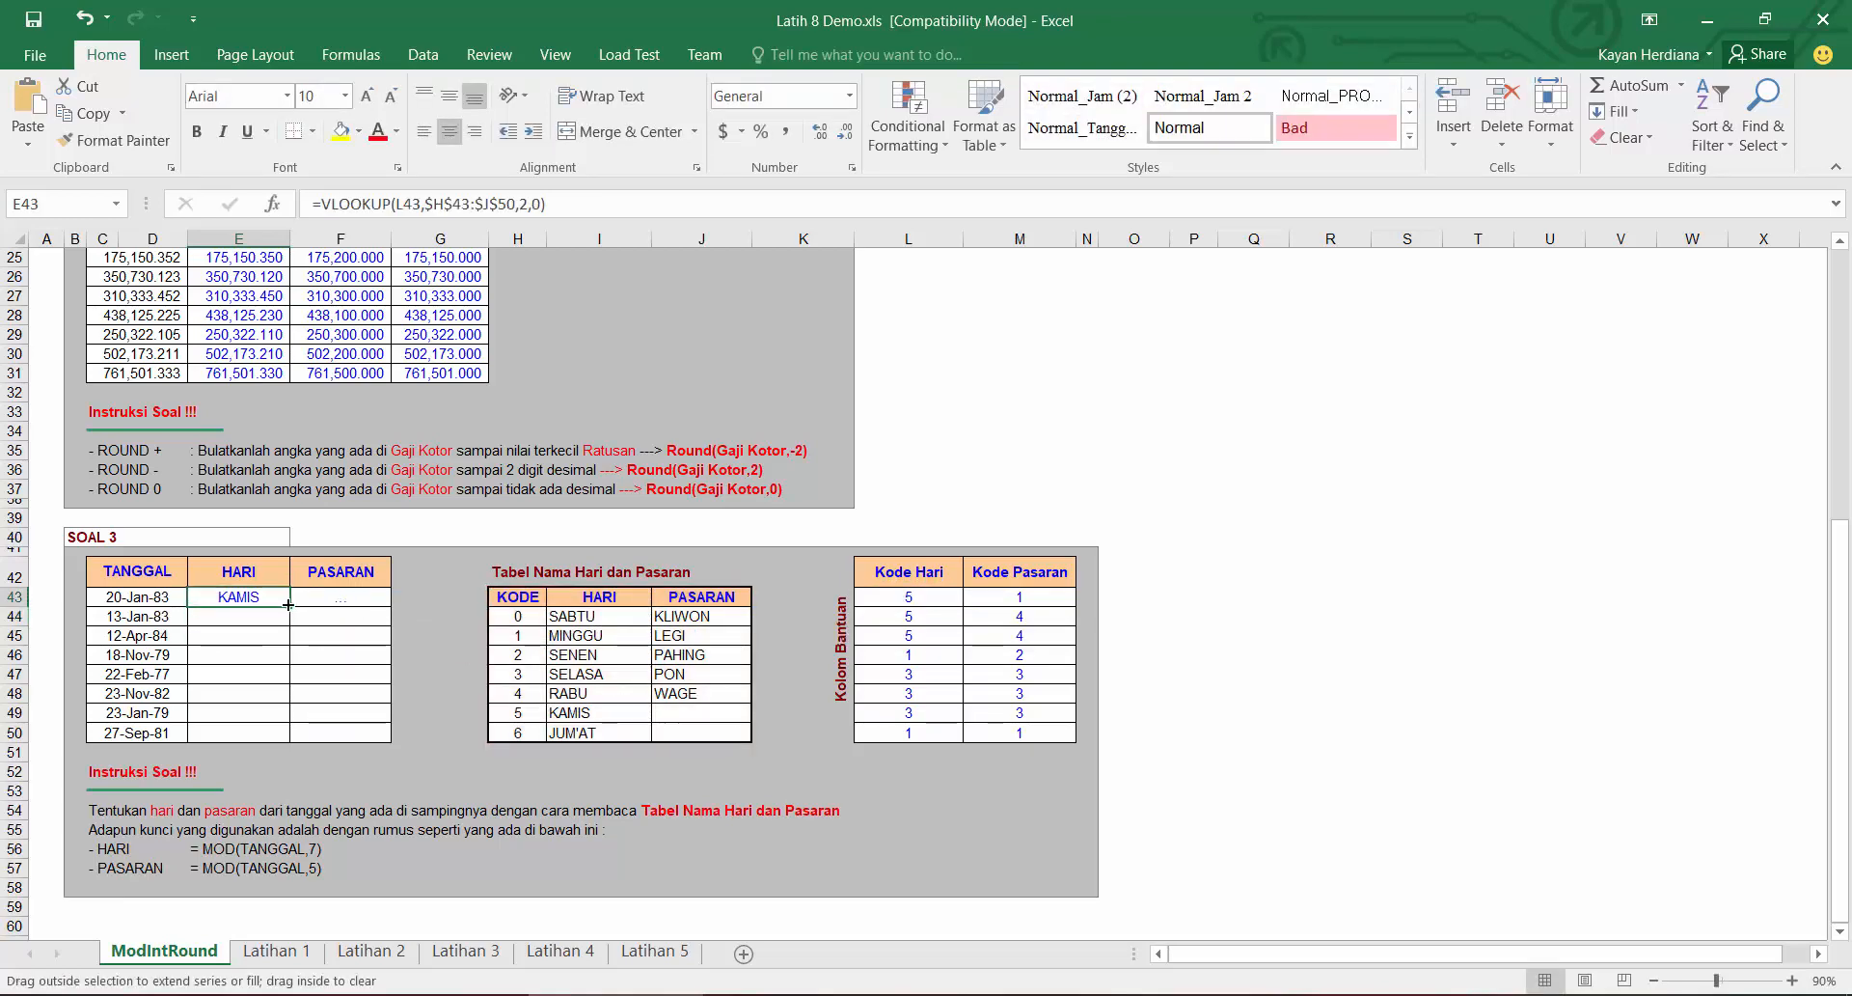
{"action": "double_click", "coordinate": [288, 604]}
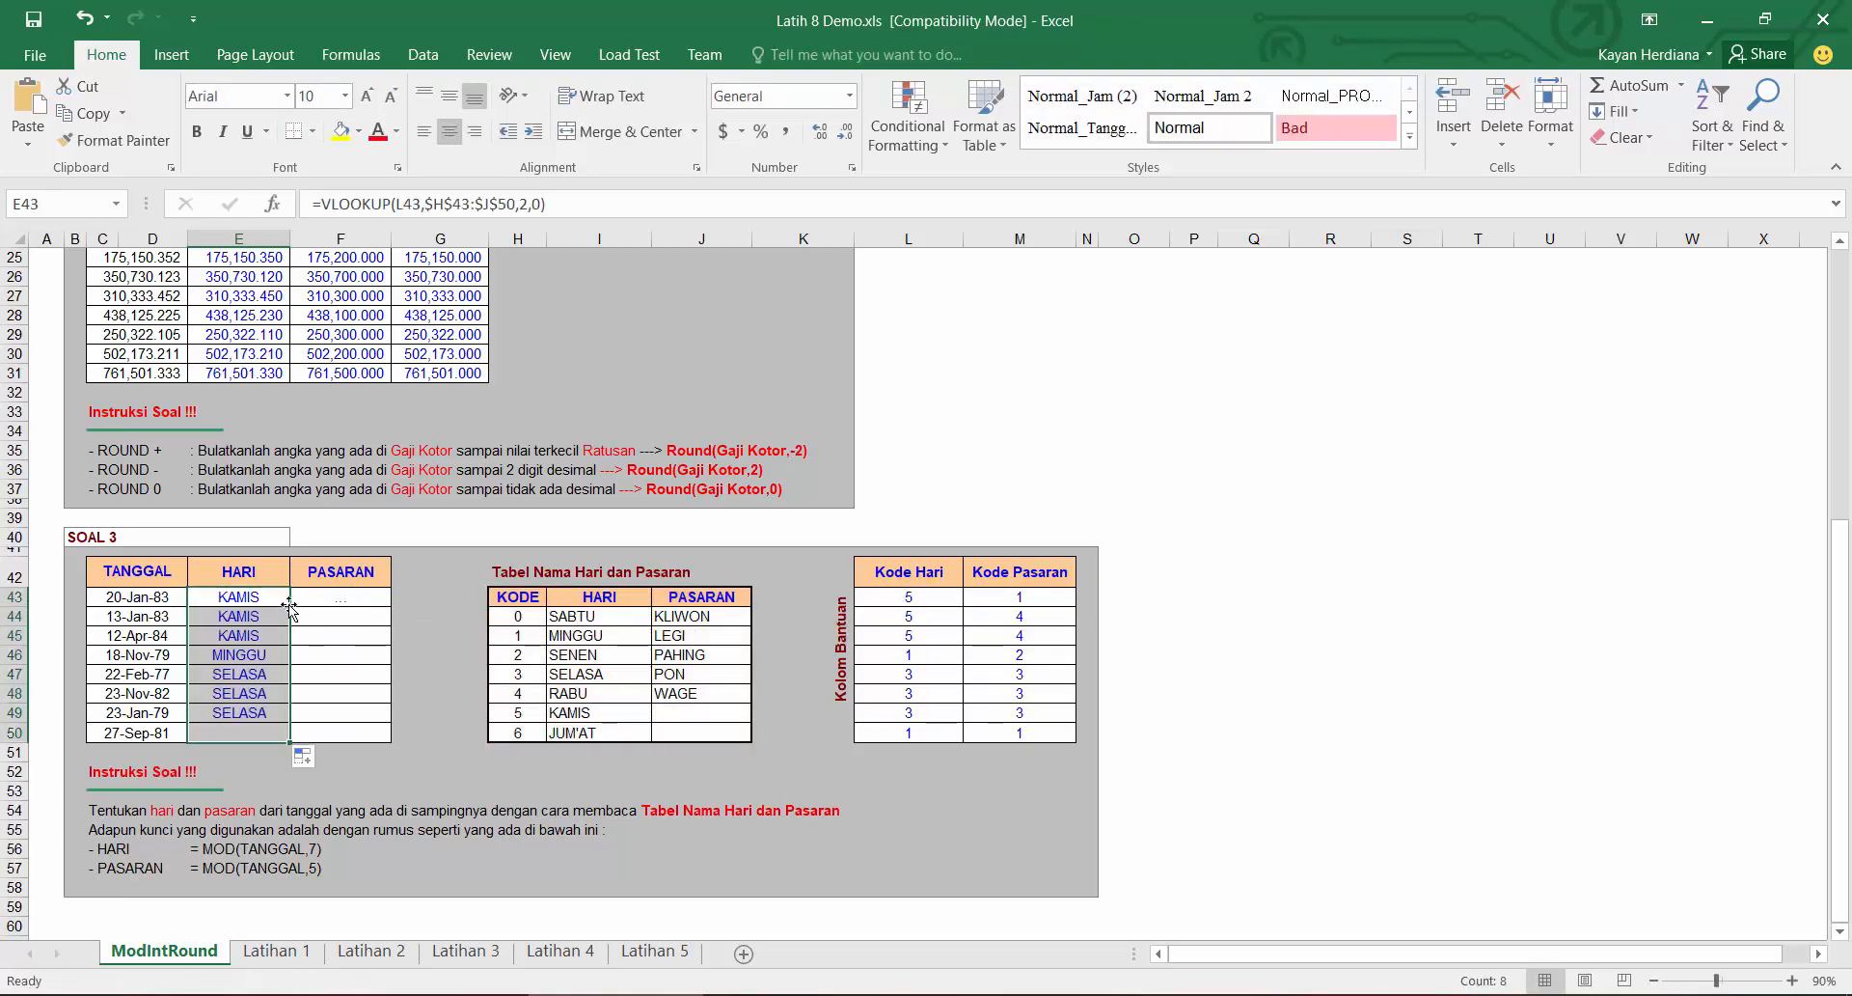
{"action": "left_click", "coordinate": [145, 600]}
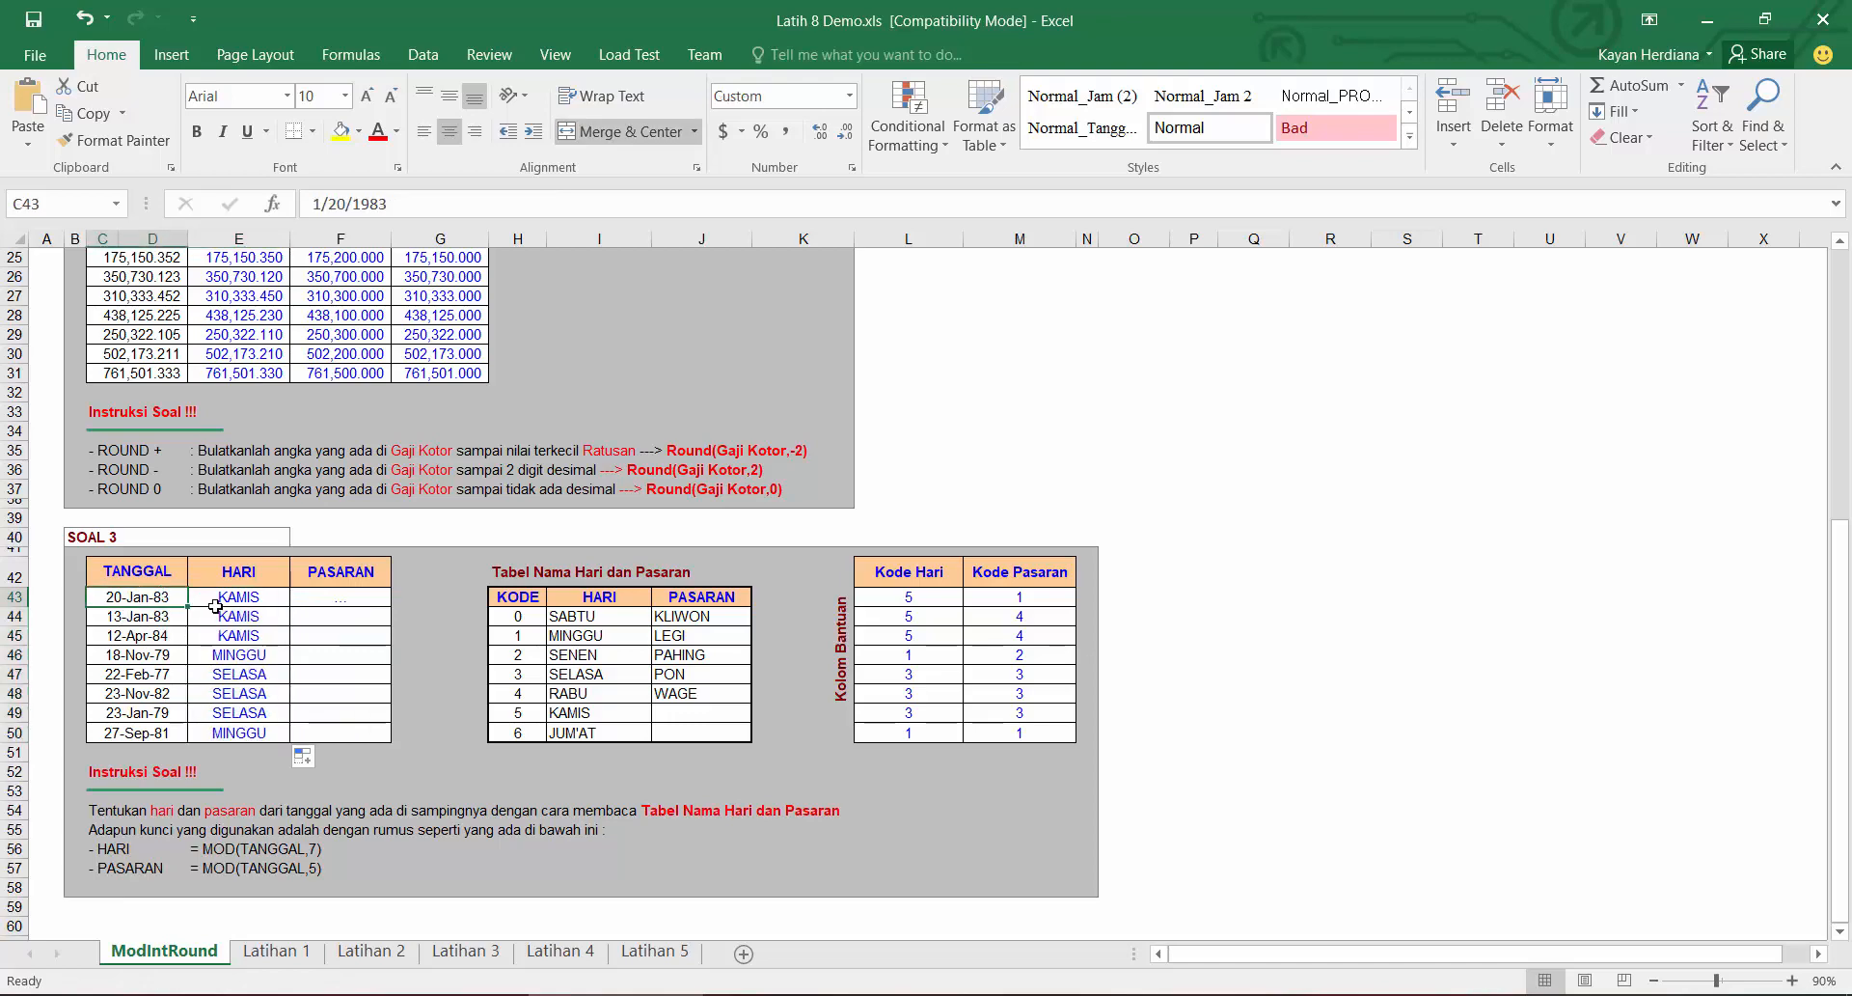
{"action": "left_click", "coordinate": [263, 599]}
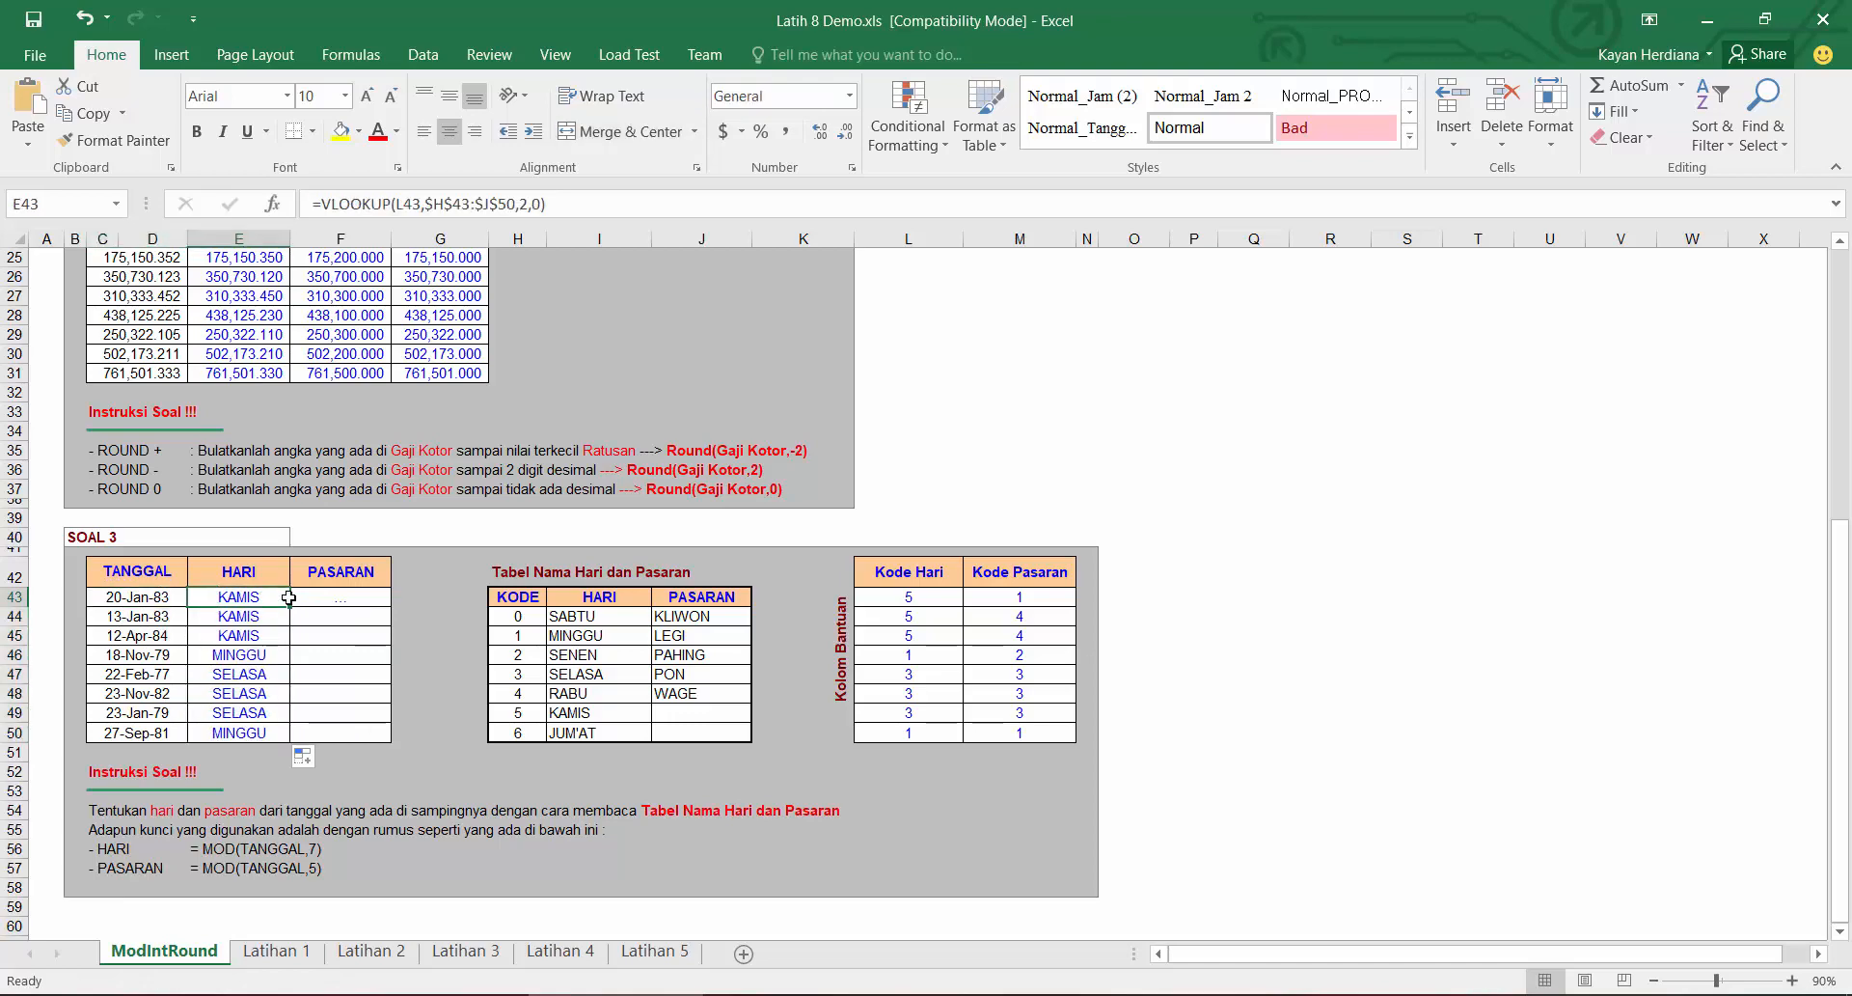
Step: Enter =VLOOKUP(M43,$H$43:$J$50,3,0) in the first PASARAN cell
{"action": "left_click", "coordinate": [357, 598]}
{"action": "type", "text": "=VLOOKUP("}
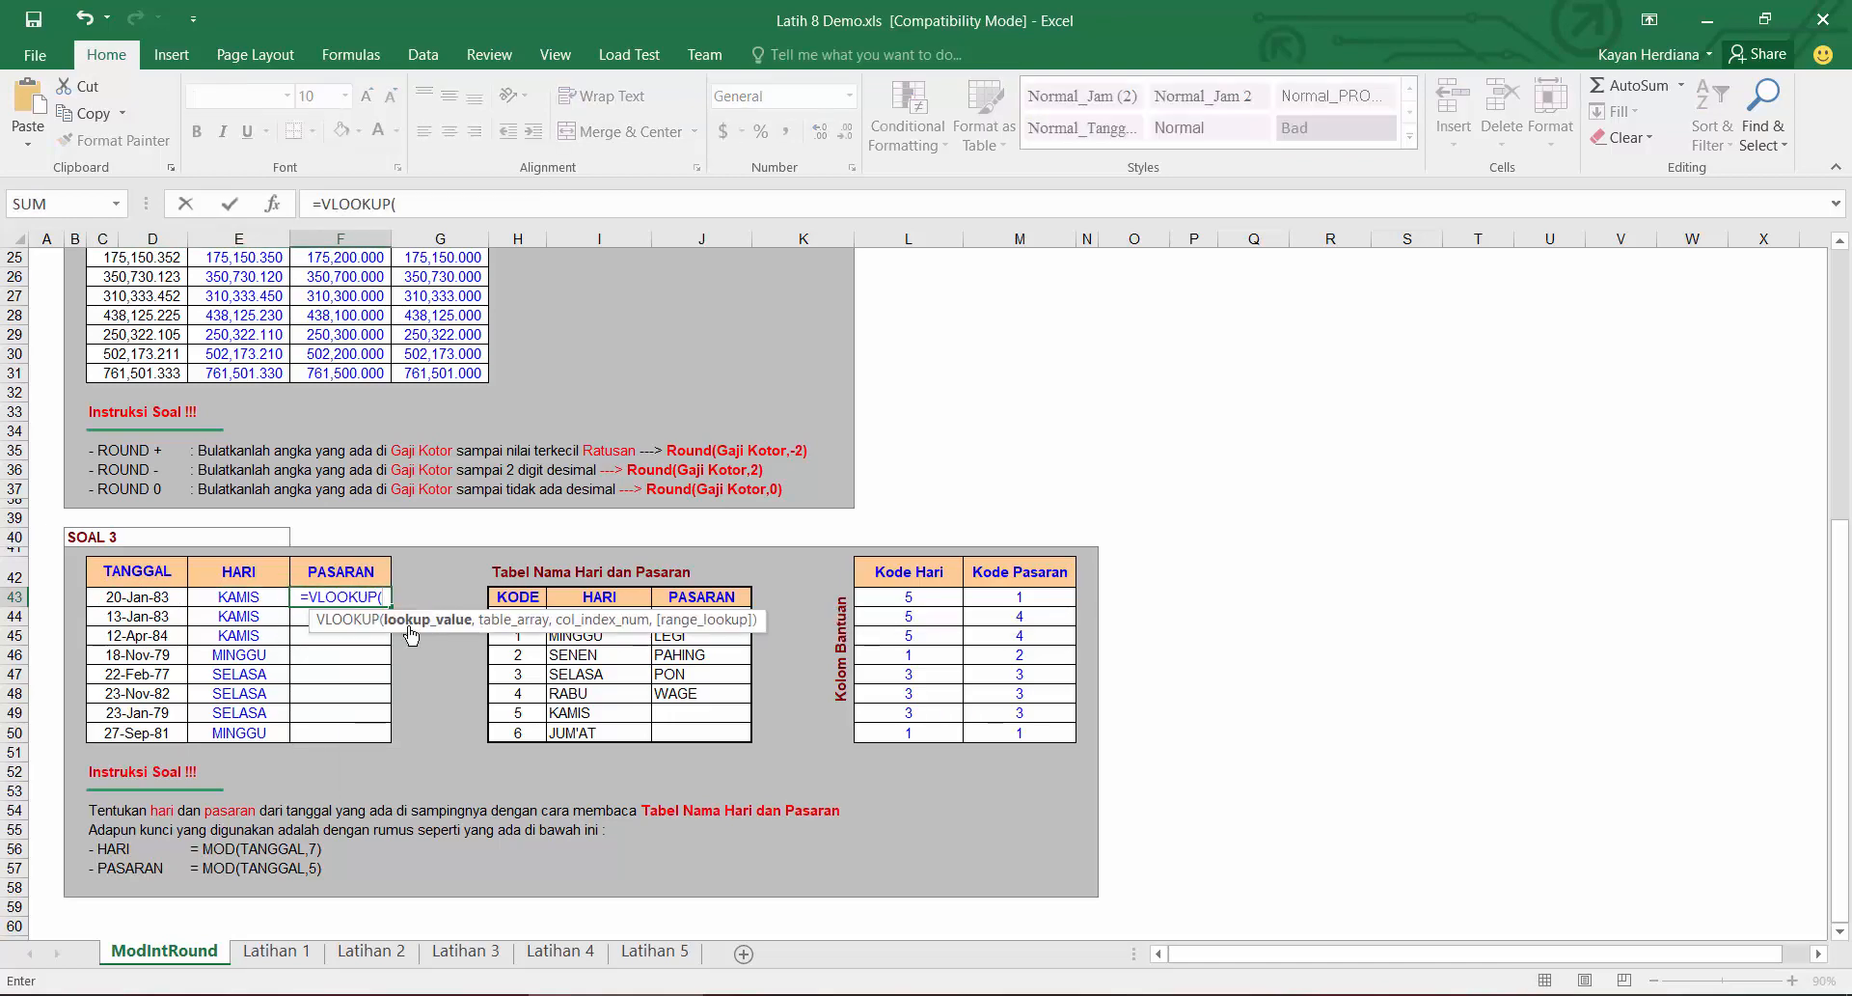
{"action": "left_click", "coordinate": [1025, 598]}
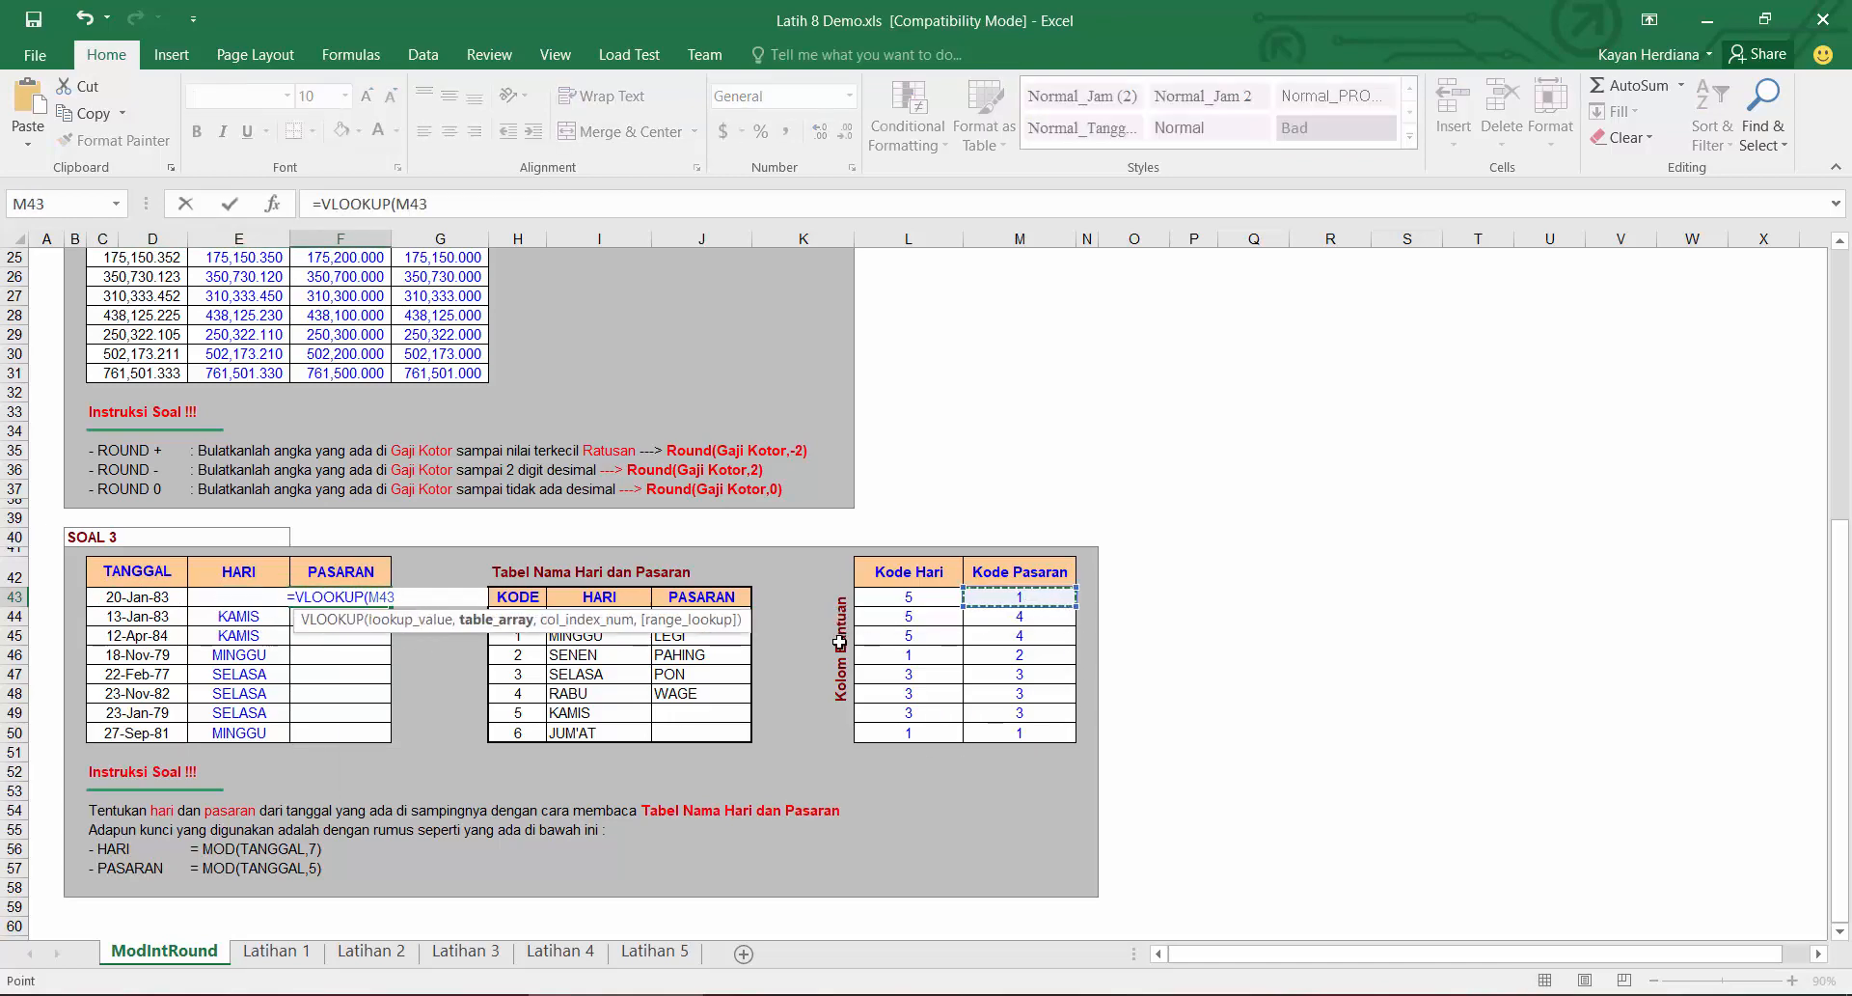
{"action": "type", "text": ","}
{"action": "left_click_drag", "start_coordinate": [704, 597], "coordinate": [516, 730]}
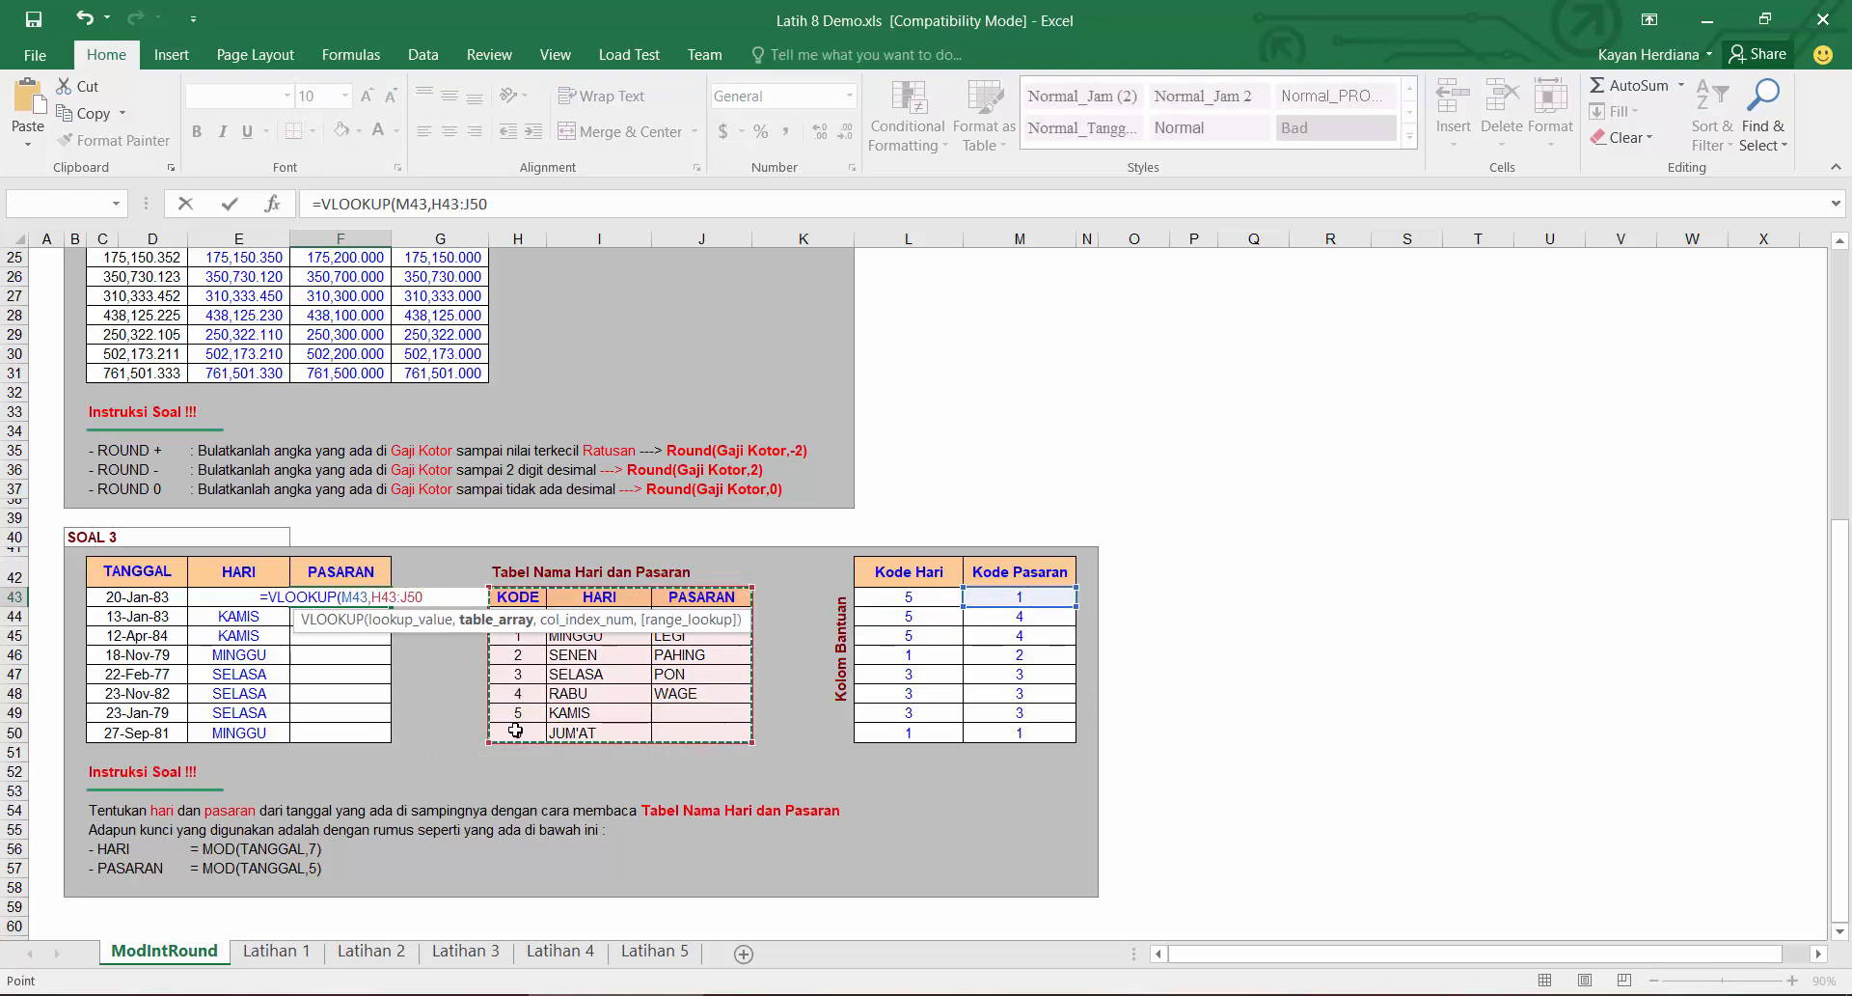
{"action": "key", "text": "F4"}
{"action": "type", "text": ",3)"}
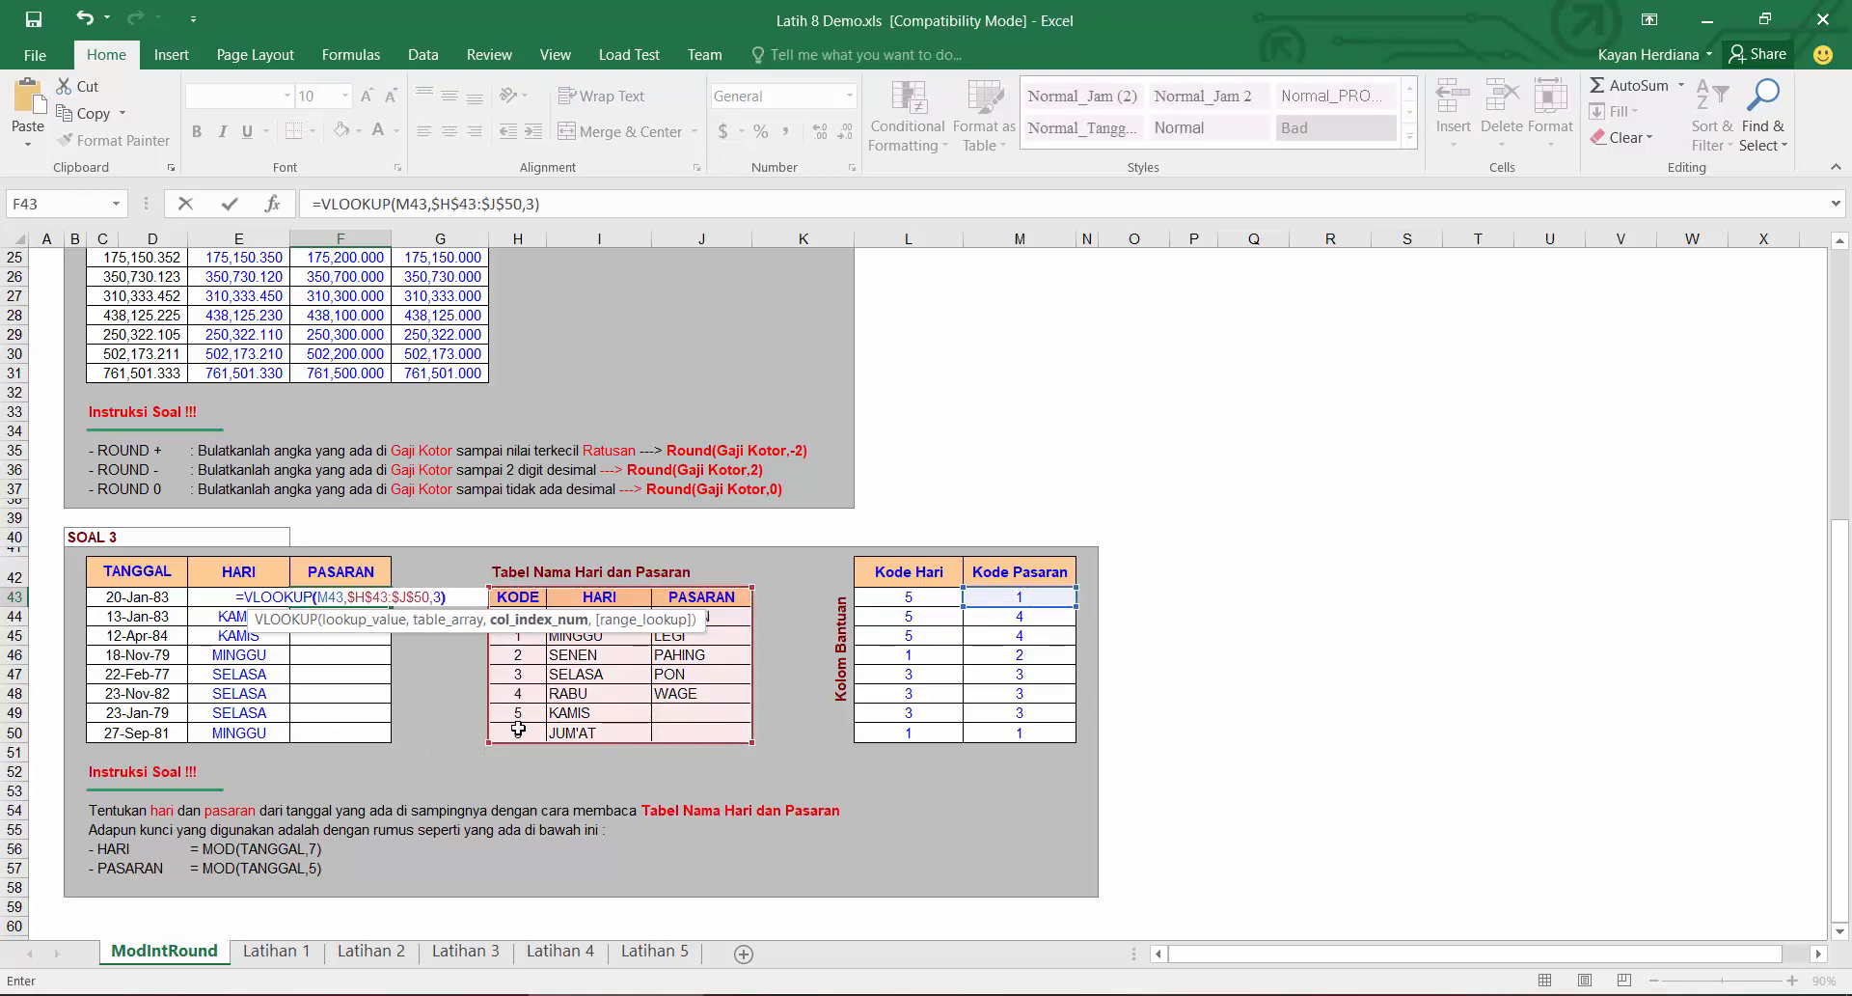
{"action": "key", "text": "Return"}
{"action": "left_click", "coordinate": [362, 596]}
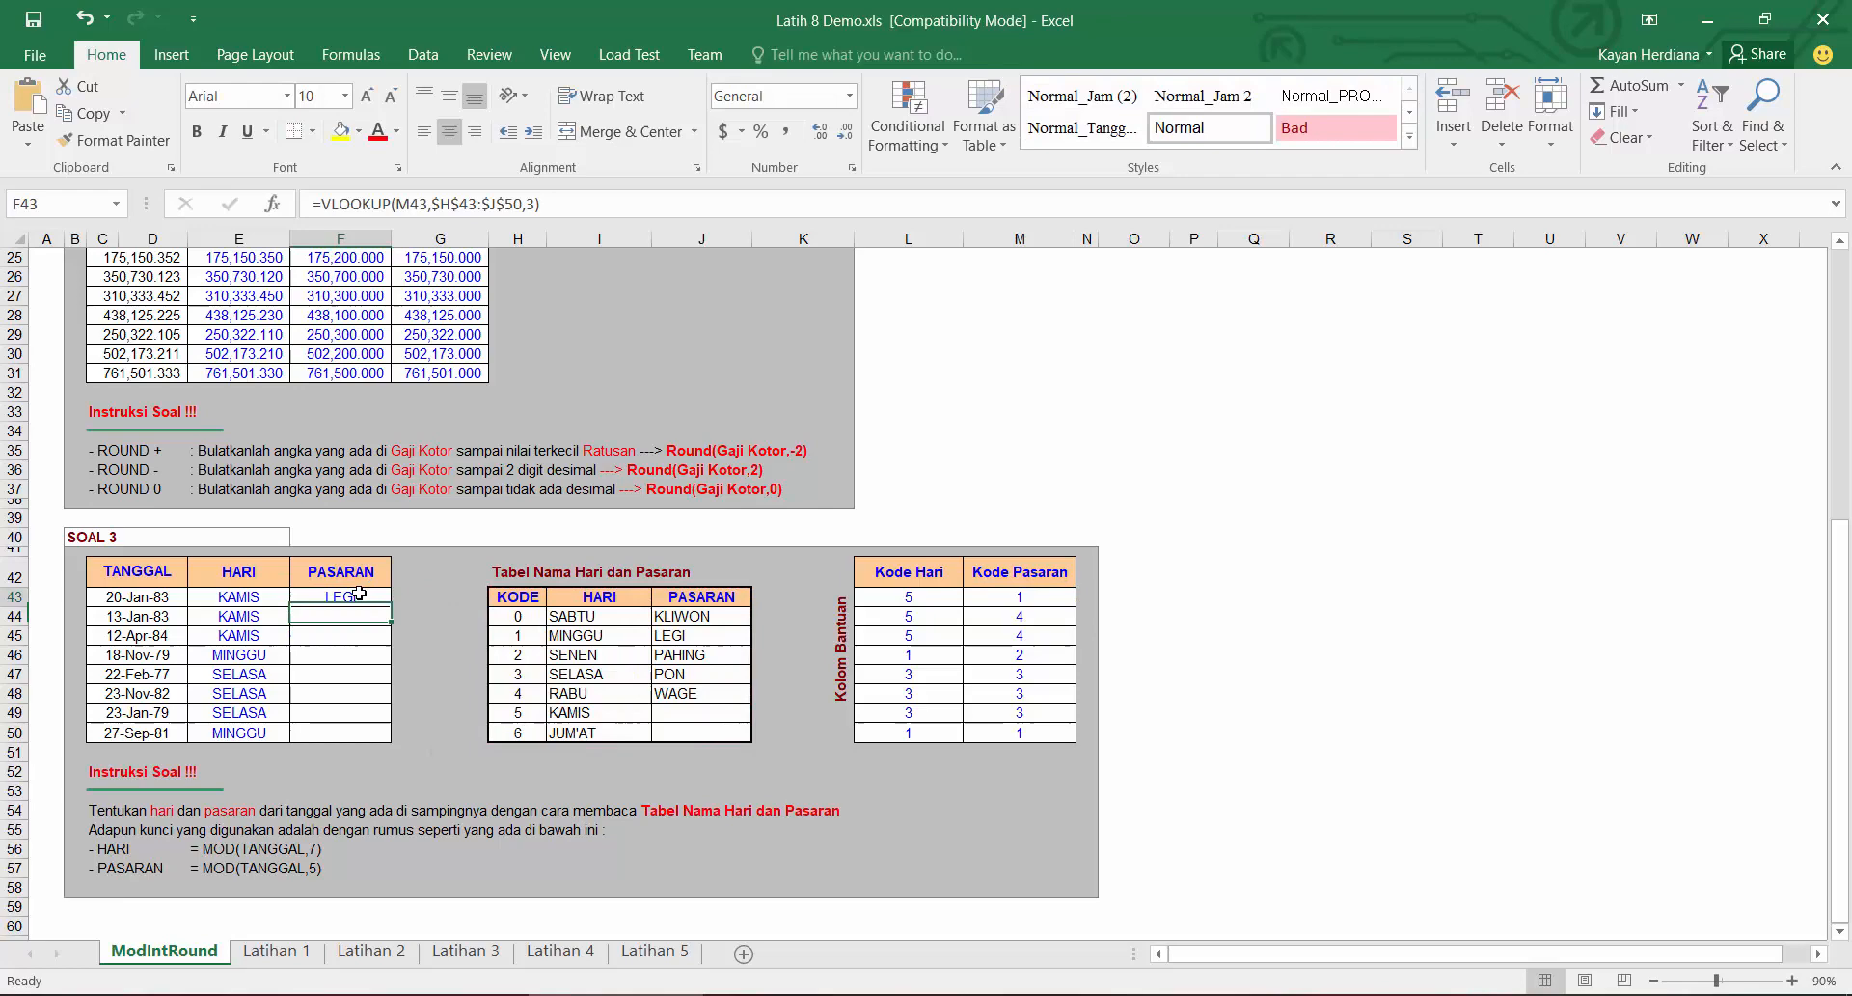
{"action": "left_click", "coordinate": [535, 204]}
{"action": "type", "text": ",0"}
{"action": "key", "text": "Return"}
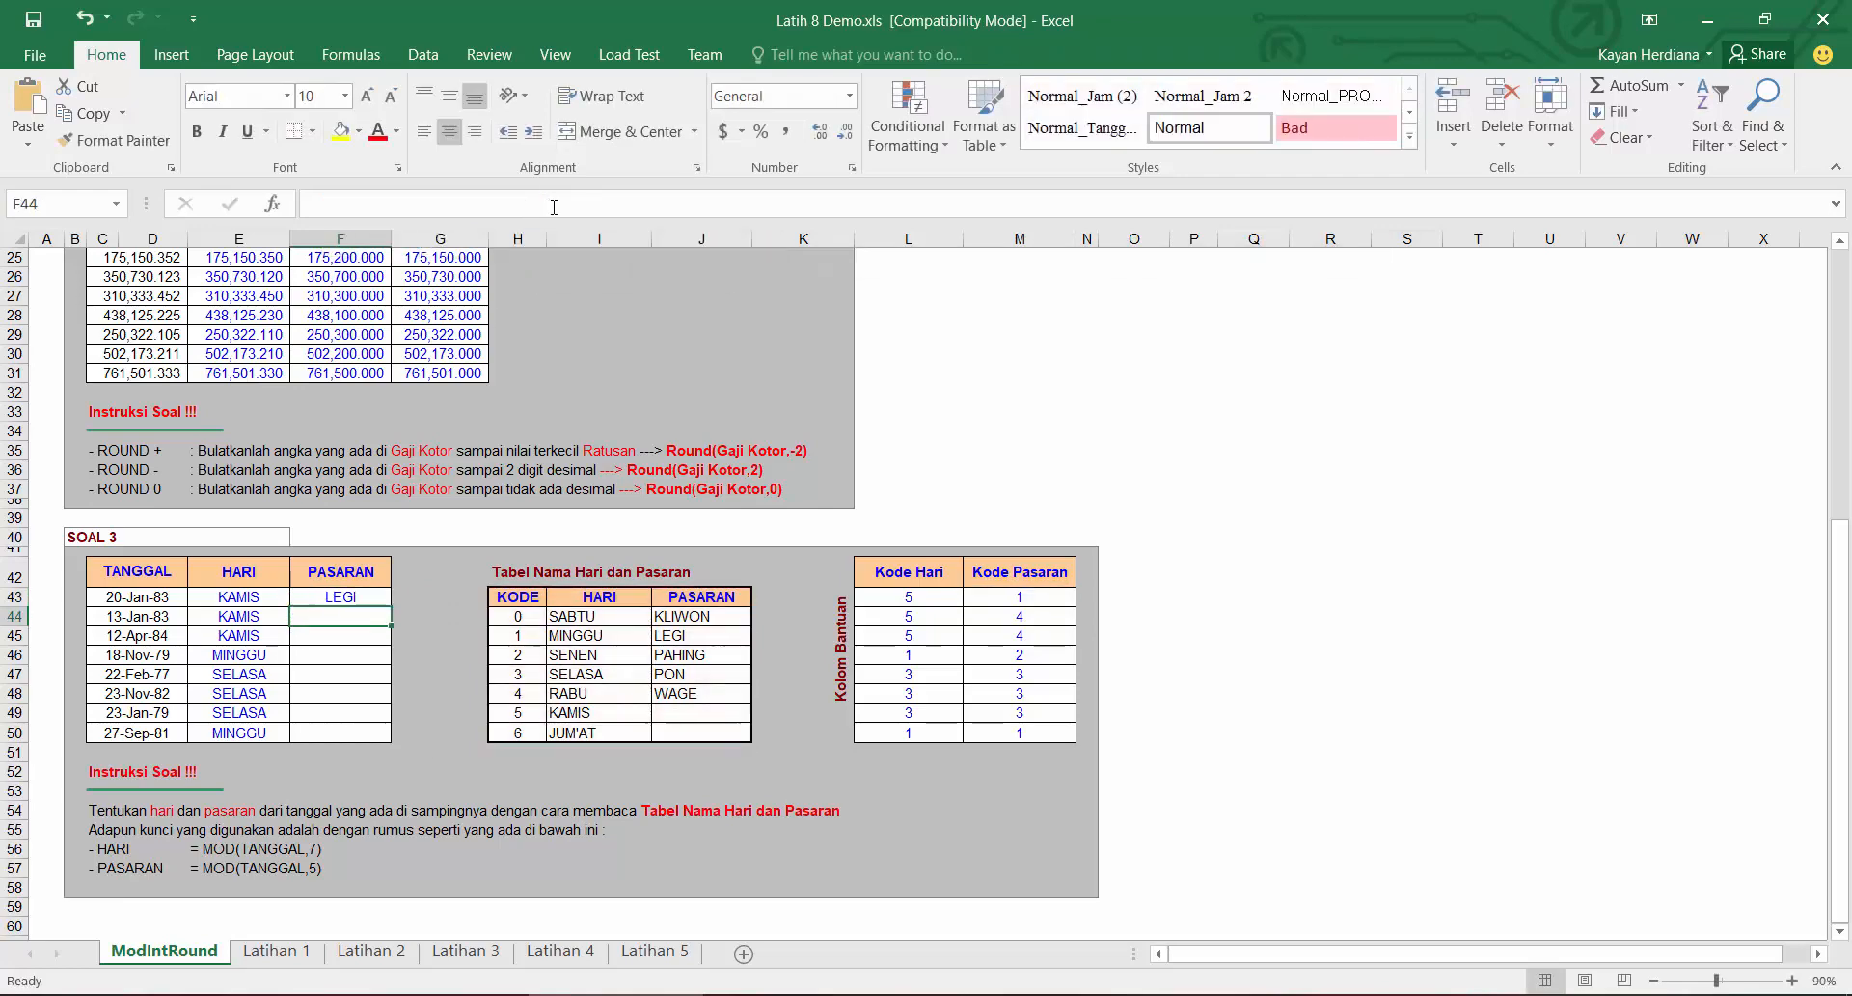
Step: Fill the PASARAN formula down to row 50
{"action": "left_click", "coordinate": [372, 597]}
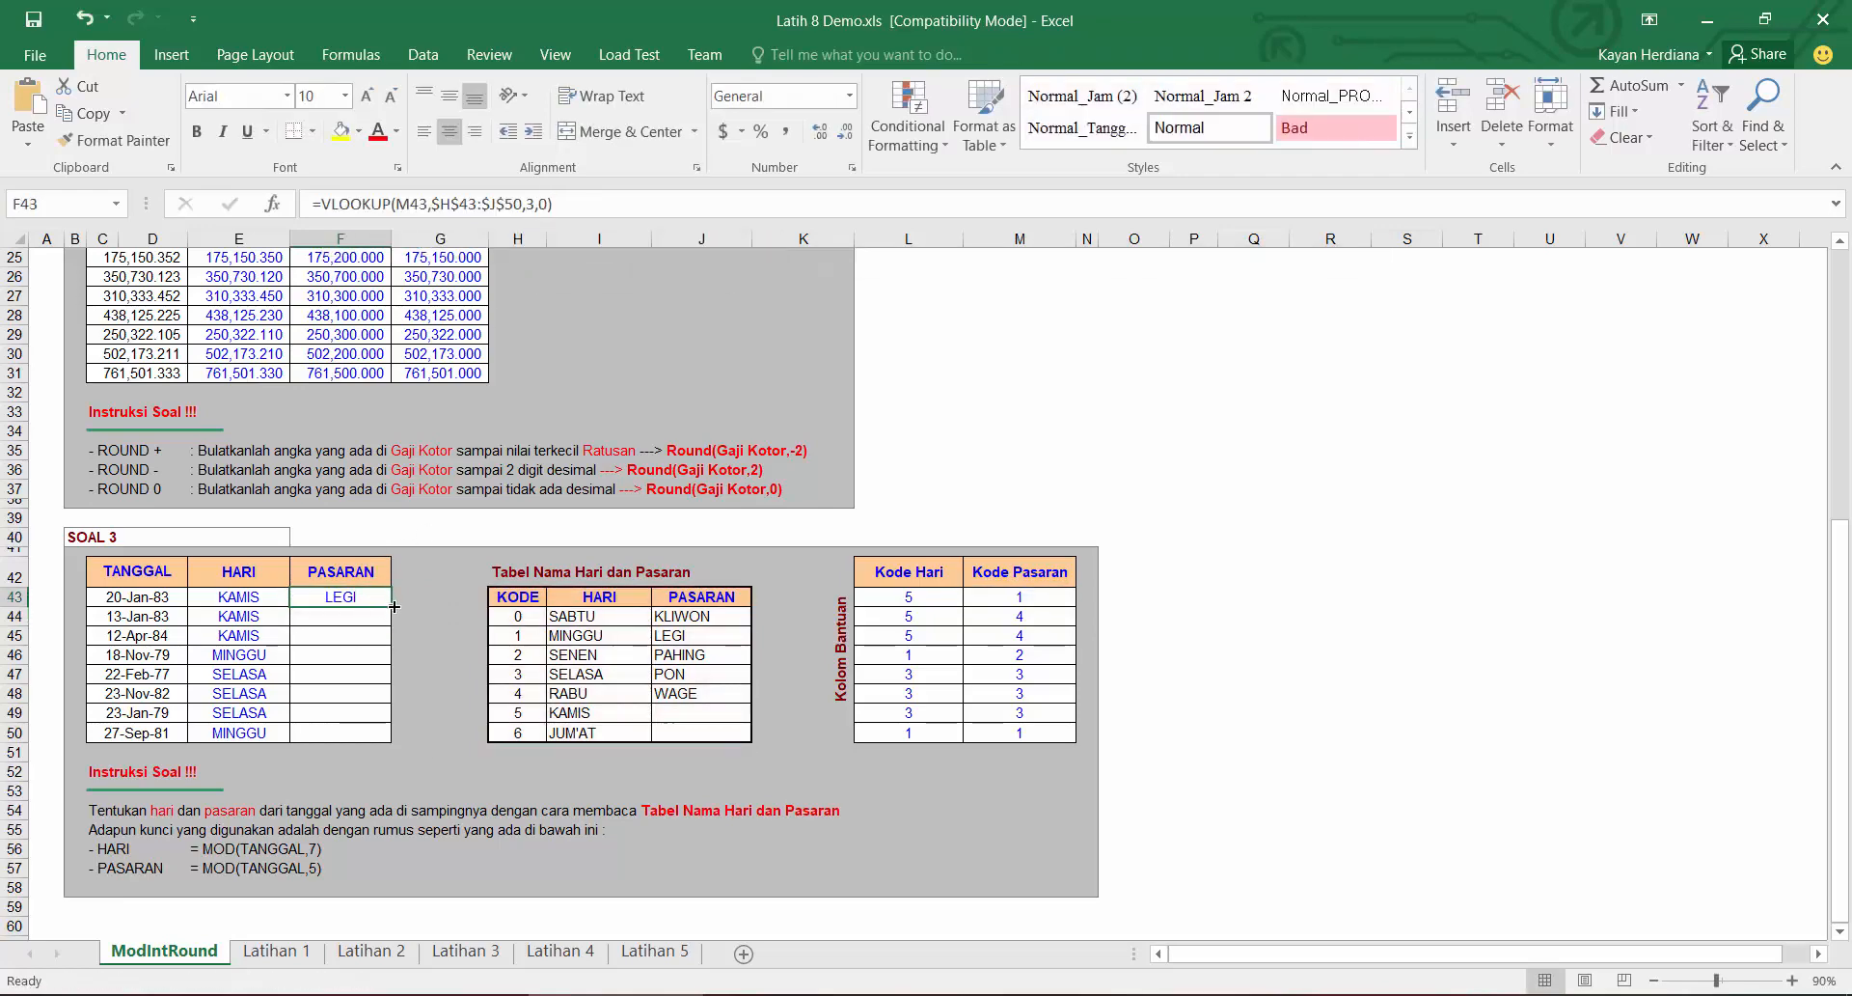
{"action": "double_click", "coordinate": [392, 606]}
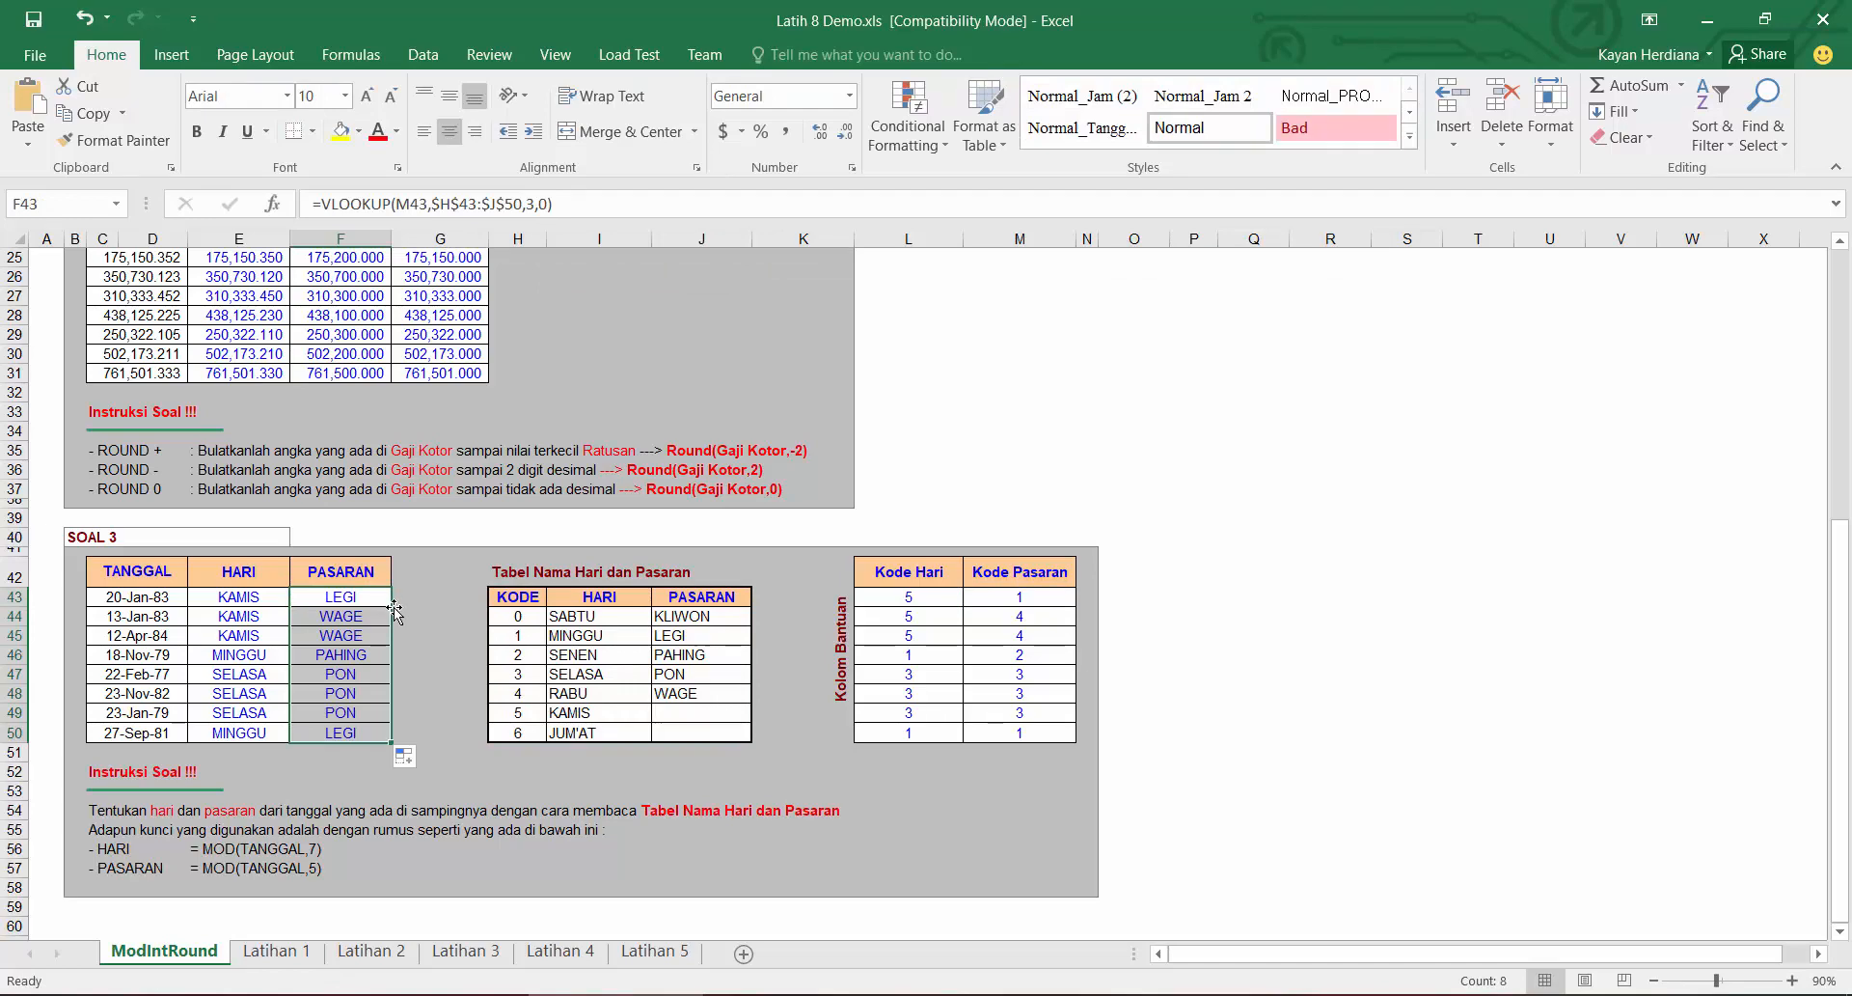
{"action": "scroll", "coordinate": [342, 654], "scroll_direction": "down", "scroll_amount": 2}
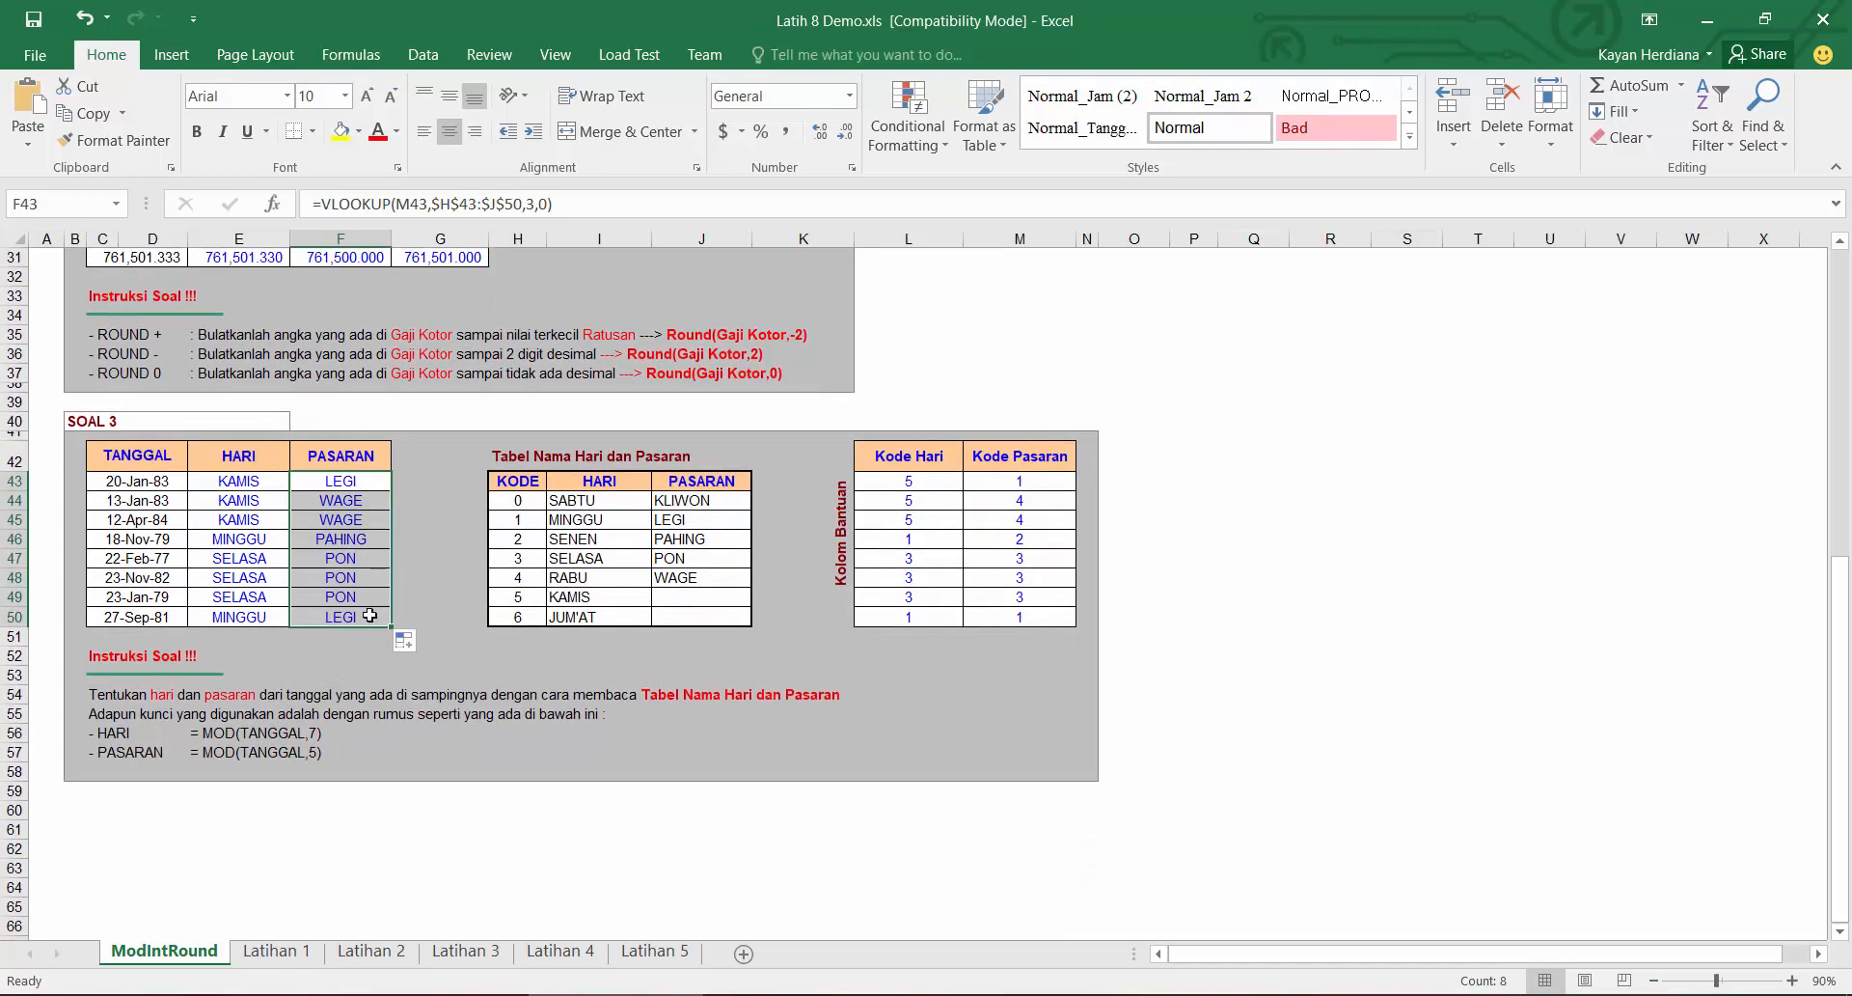
{"action": "scroll", "coordinate": [308, 560], "scroll_direction": "up", "scroll_amount": 10}
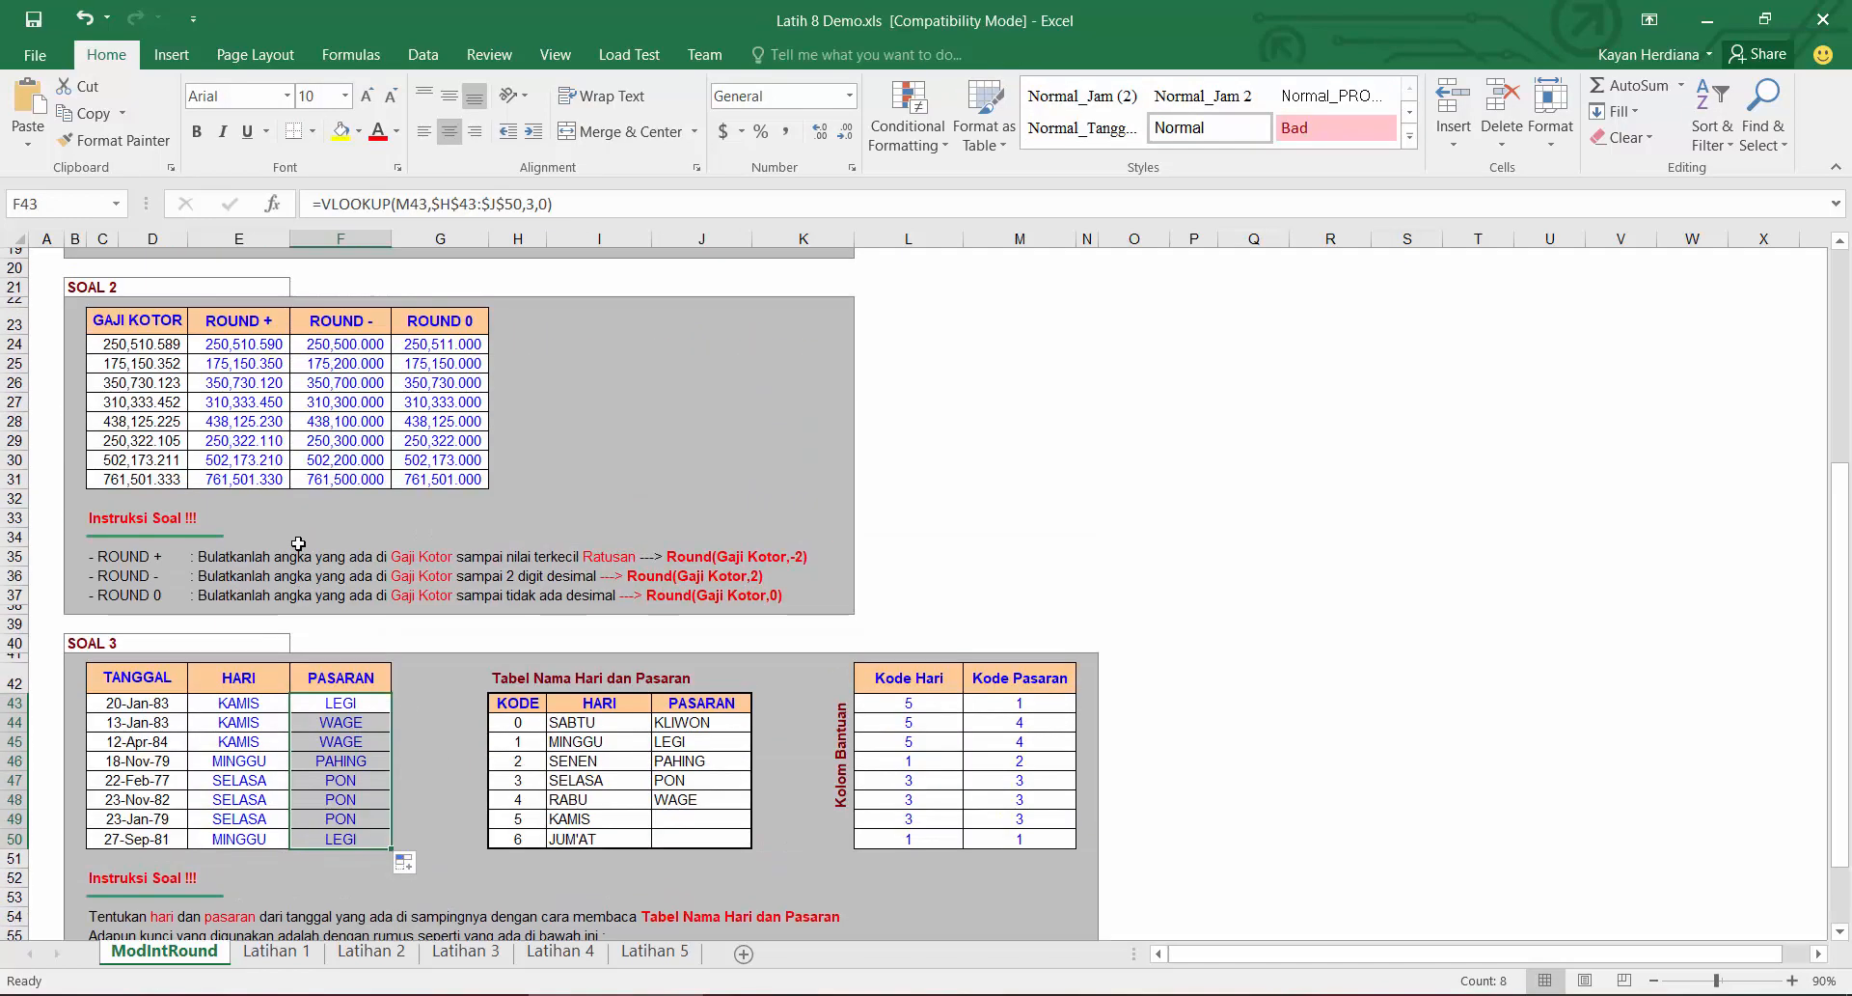
{"action": "scroll", "coordinate": [350, 615], "scroll_direction": "down", "scroll_amount": 2}
{"action": "scroll", "coordinate": [351, 616], "scroll_direction": "down", "scroll_amount": 6}
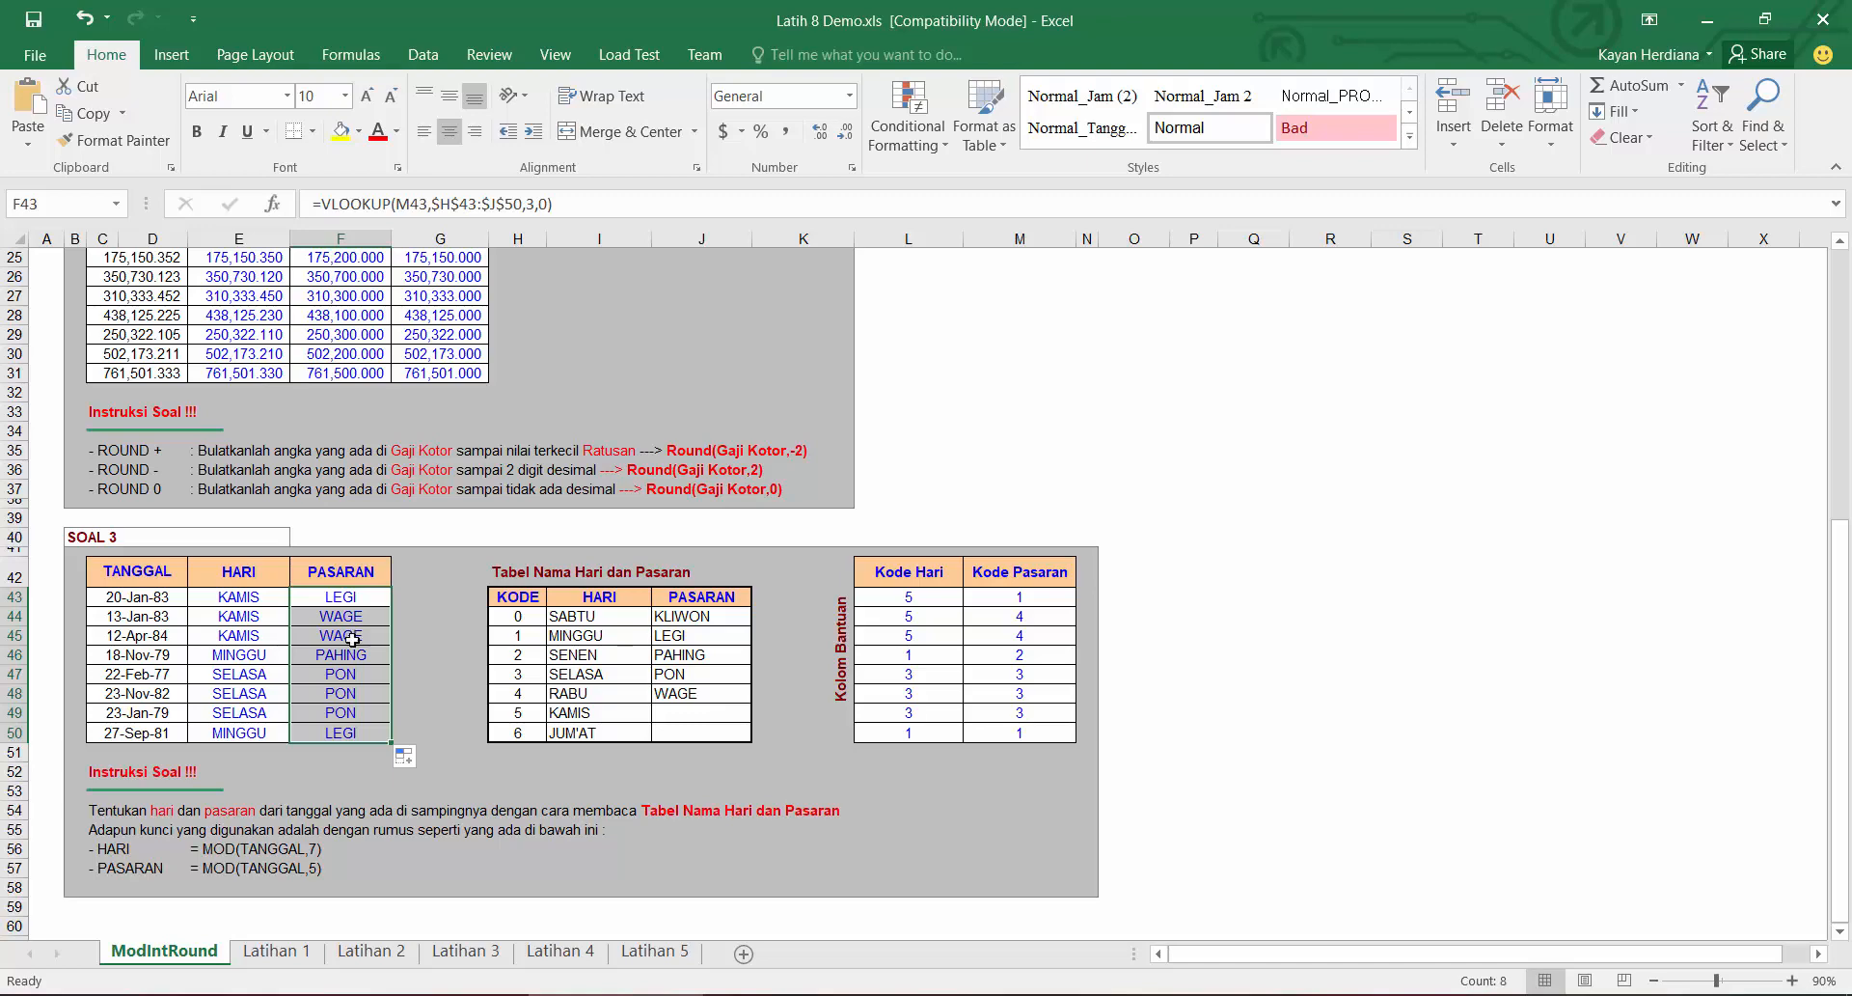
Step: Switch to the Latihan 1 sheet and enter =C5-B8 in the first Jml Hari cell
{"action": "left_click", "coordinate": [275, 952]}
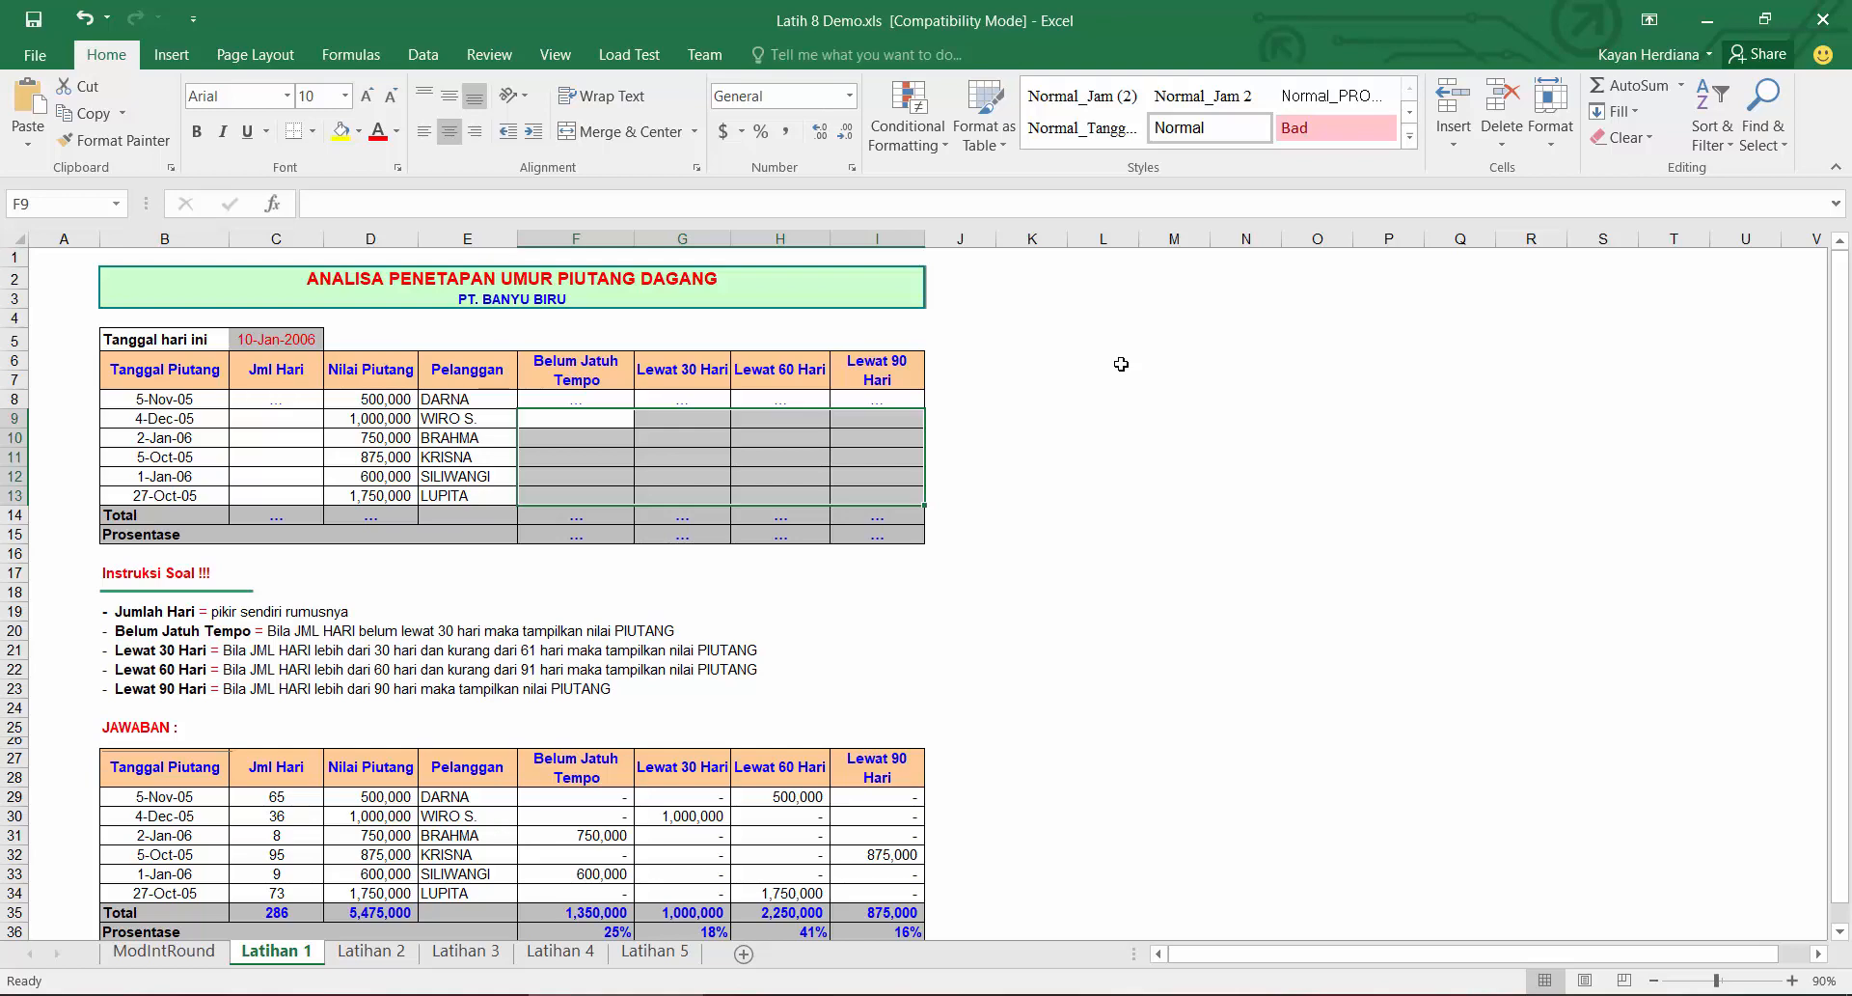
{"action": "left_click", "coordinate": [291, 398]}
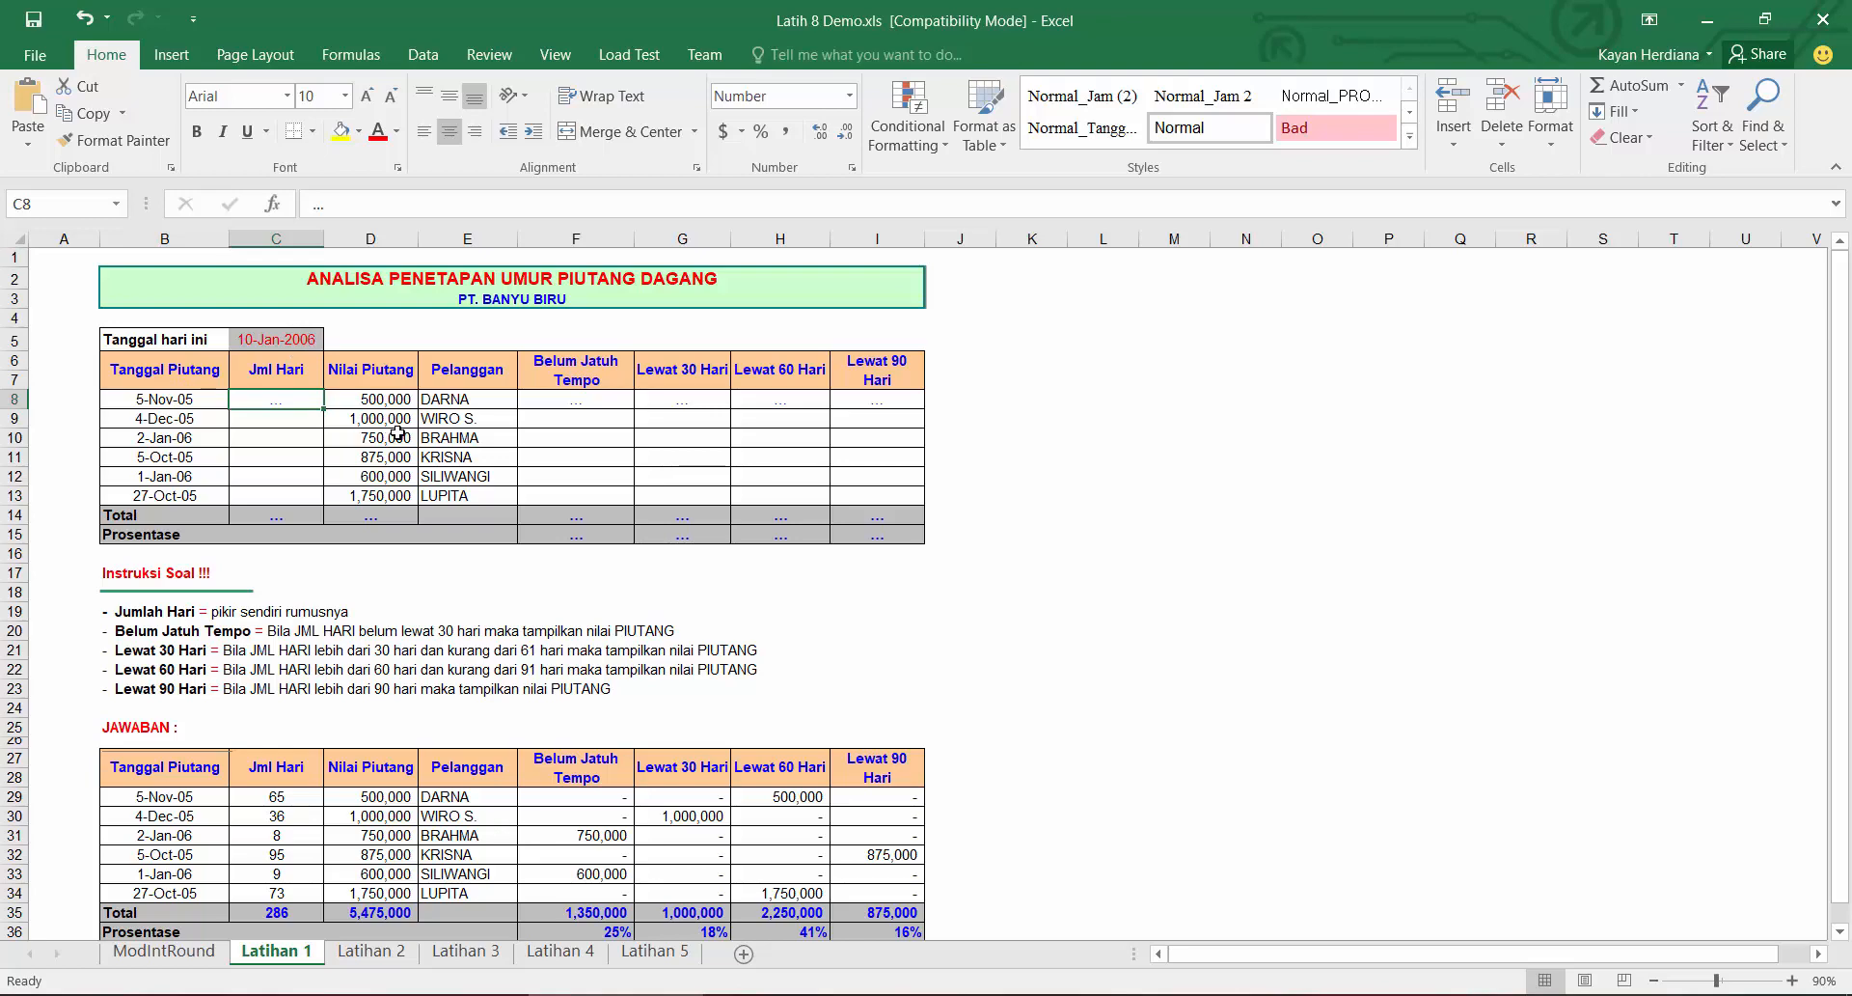
{"action": "type", "text": "="}
{"action": "left_click", "coordinate": [276, 339]}
{"action": "type", "text": "-"}
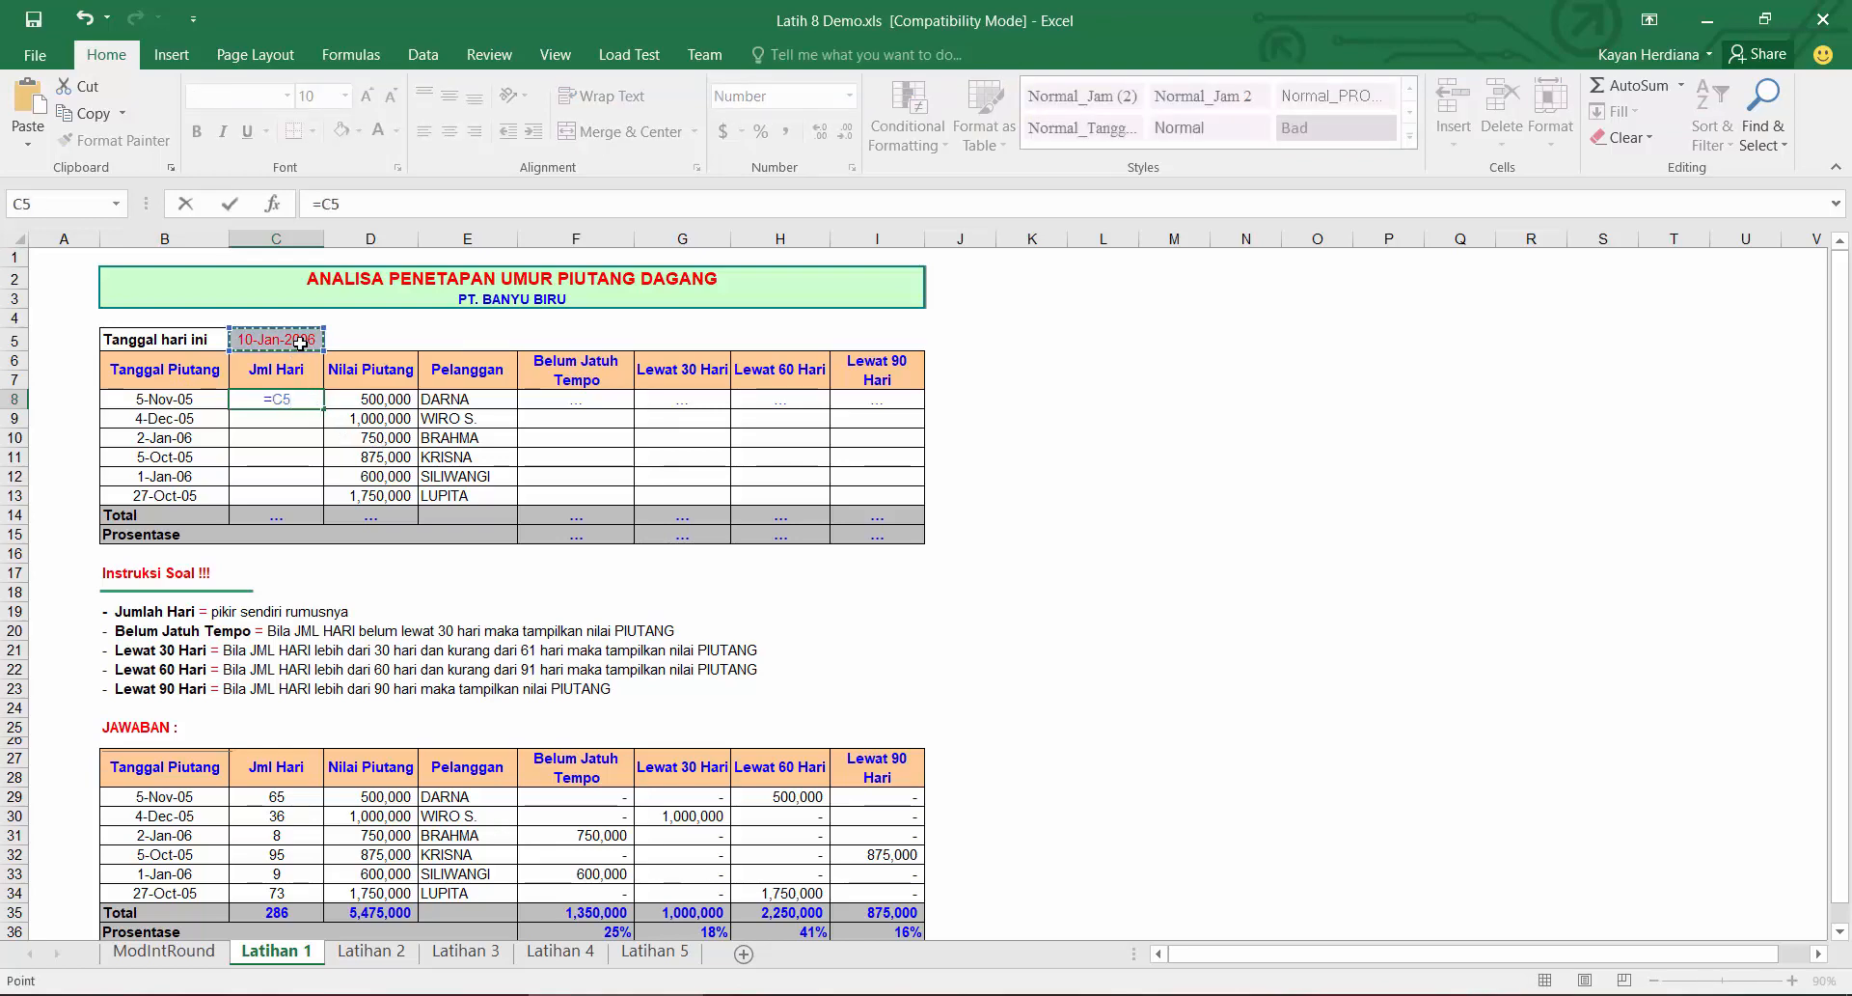
{"action": "left_click", "coordinate": [192, 395]}
{"action": "key", "text": "Return"}
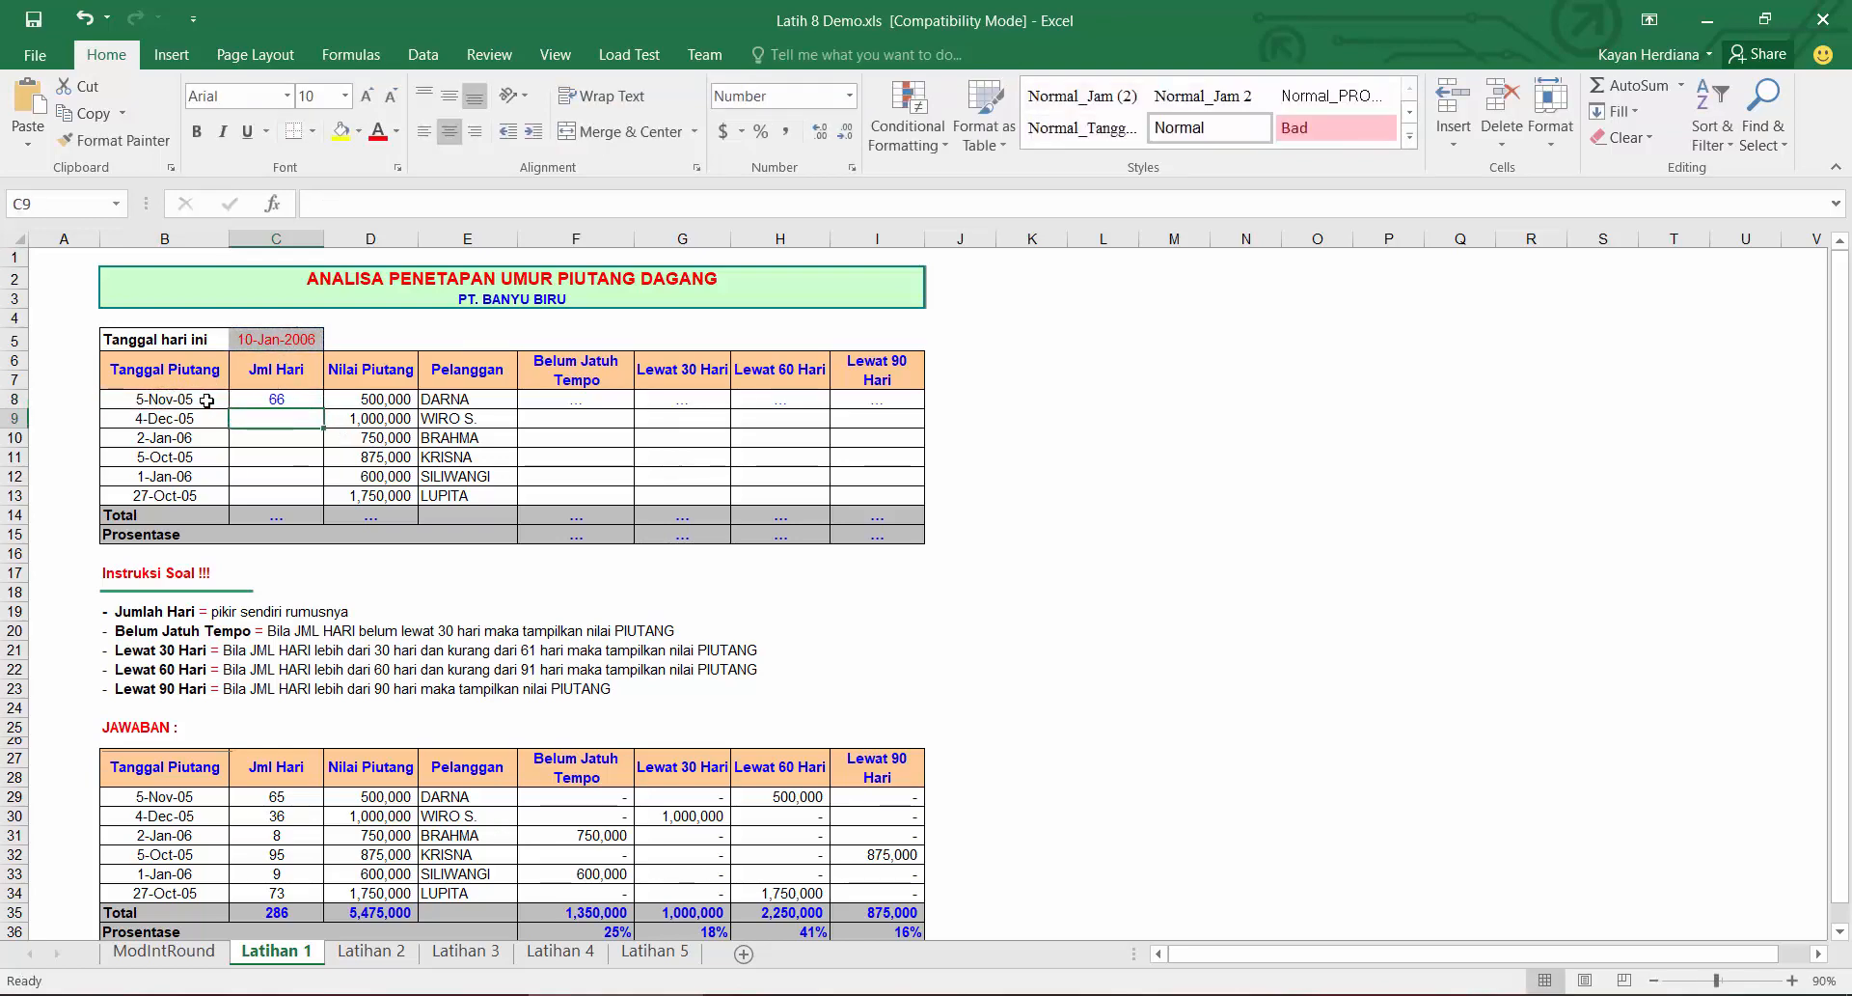
Step: Fill the Jml Hari formula down to row 13
{"action": "left_click", "coordinate": [269, 401]}
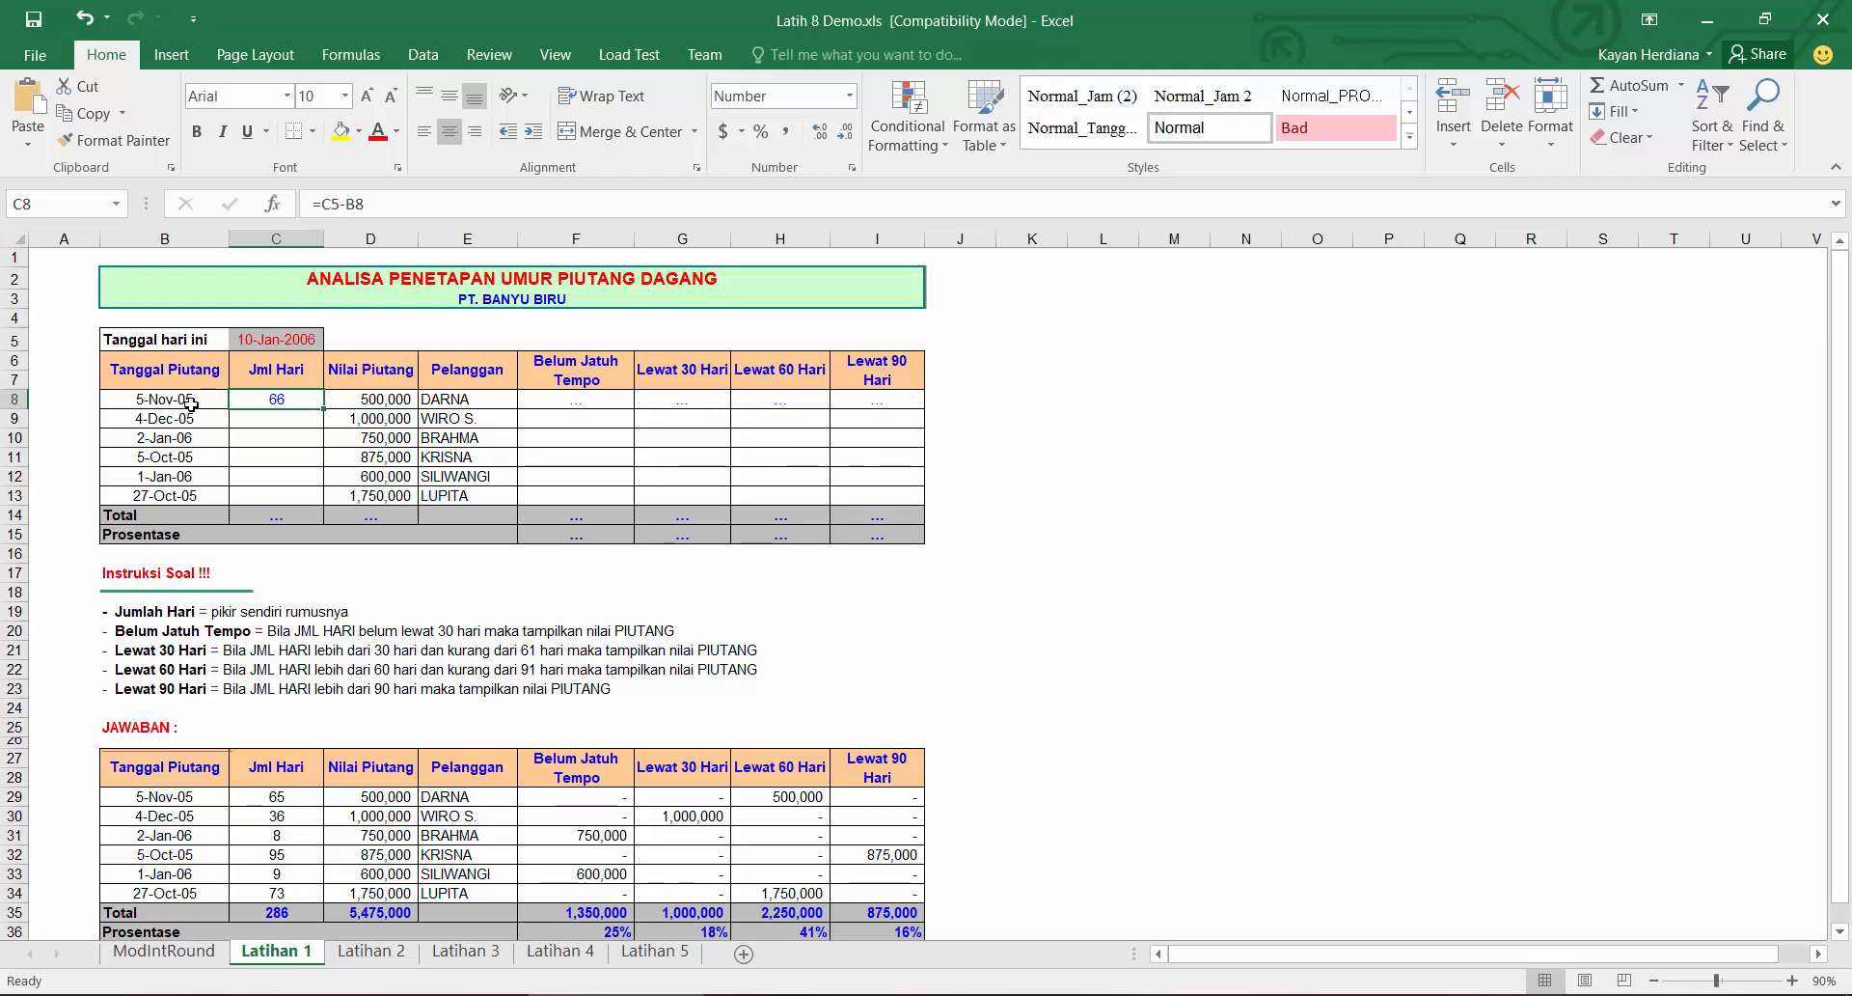
{"action": "left_click_drag", "start_coordinate": [323, 408], "coordinate": [307, 496]}
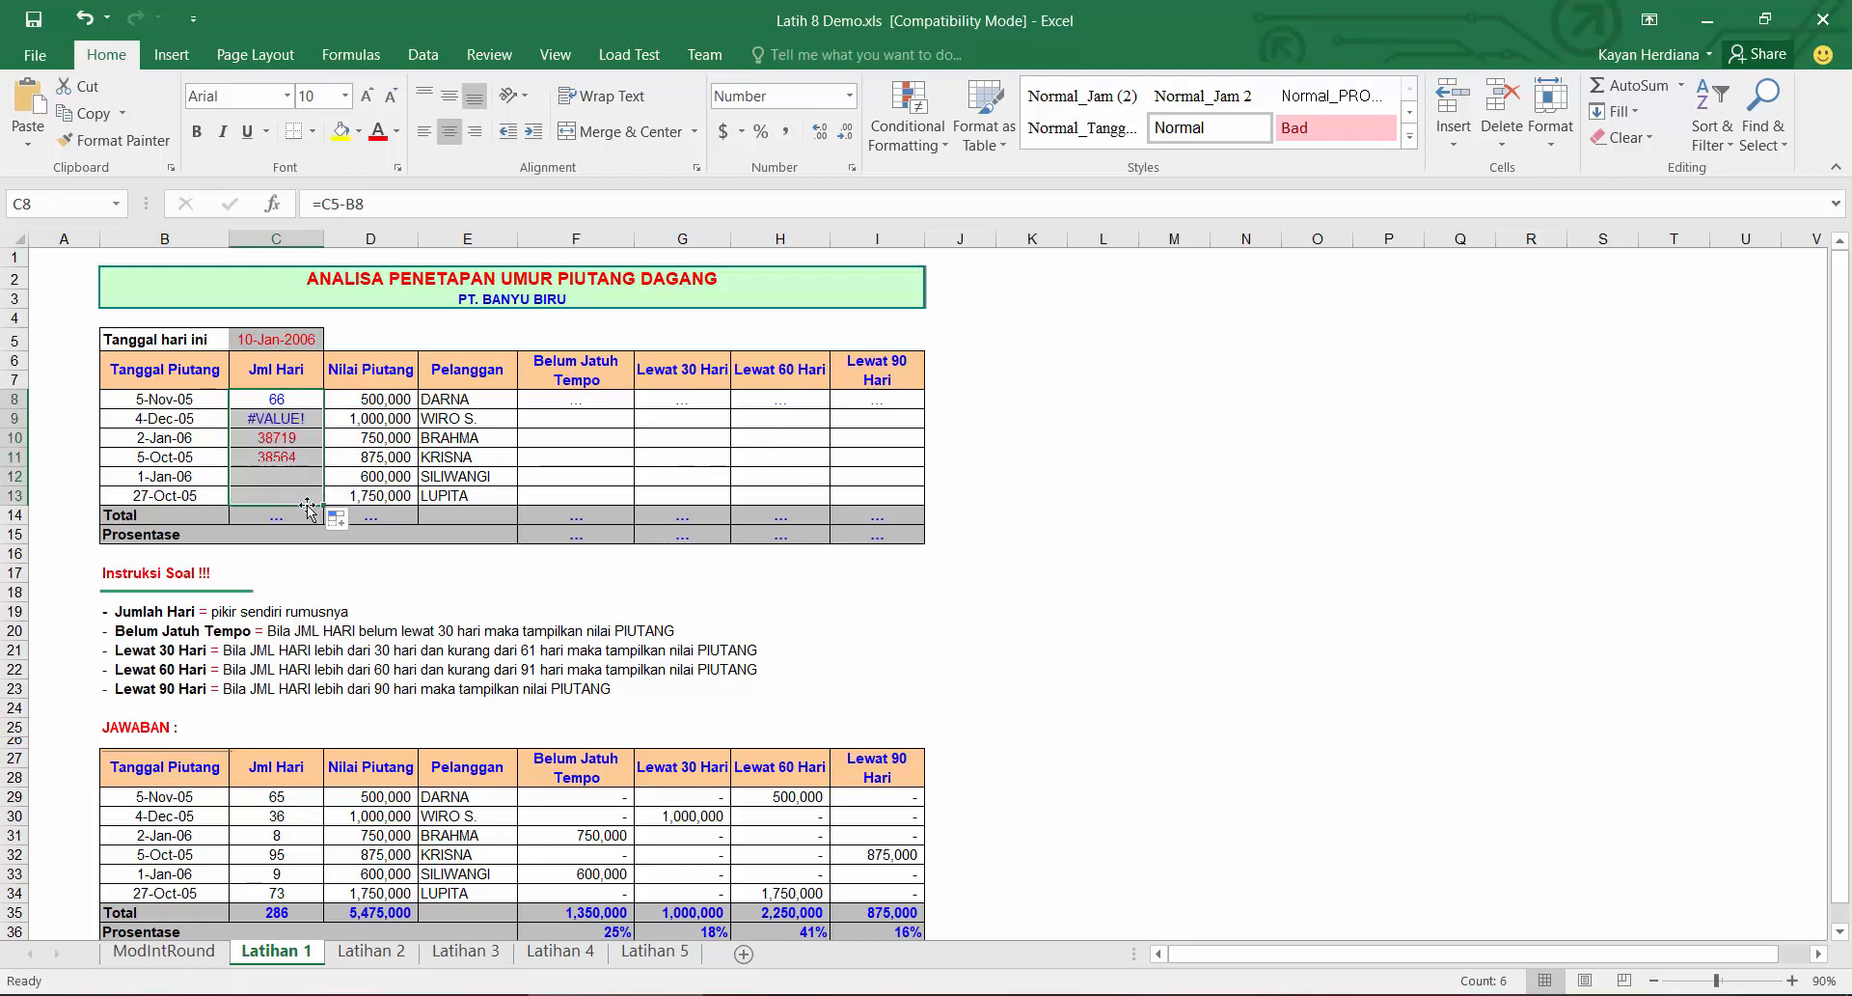
Step: Make the first Jml Hari formula =$C$5-B8 and fill it down to row 13
{"action": "left_click", "coordinate": [294, 395]}
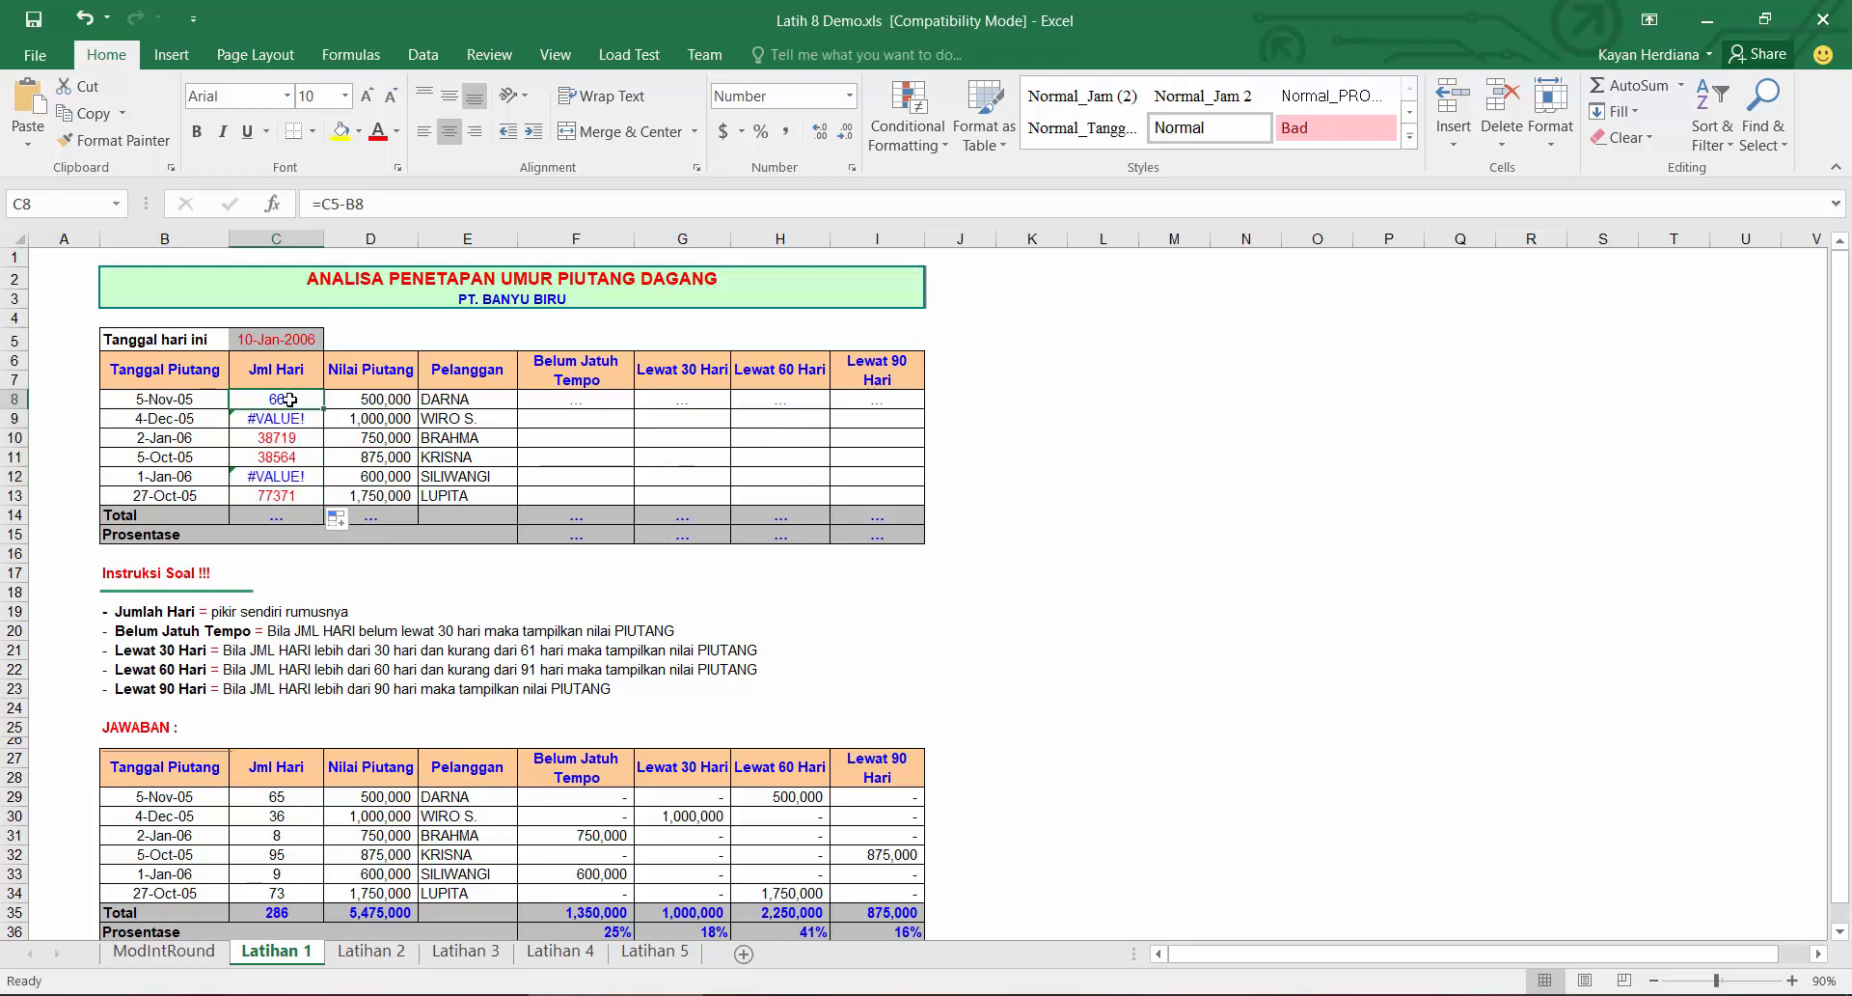
{"action": "left_click", "coordinate": [335, 205]}
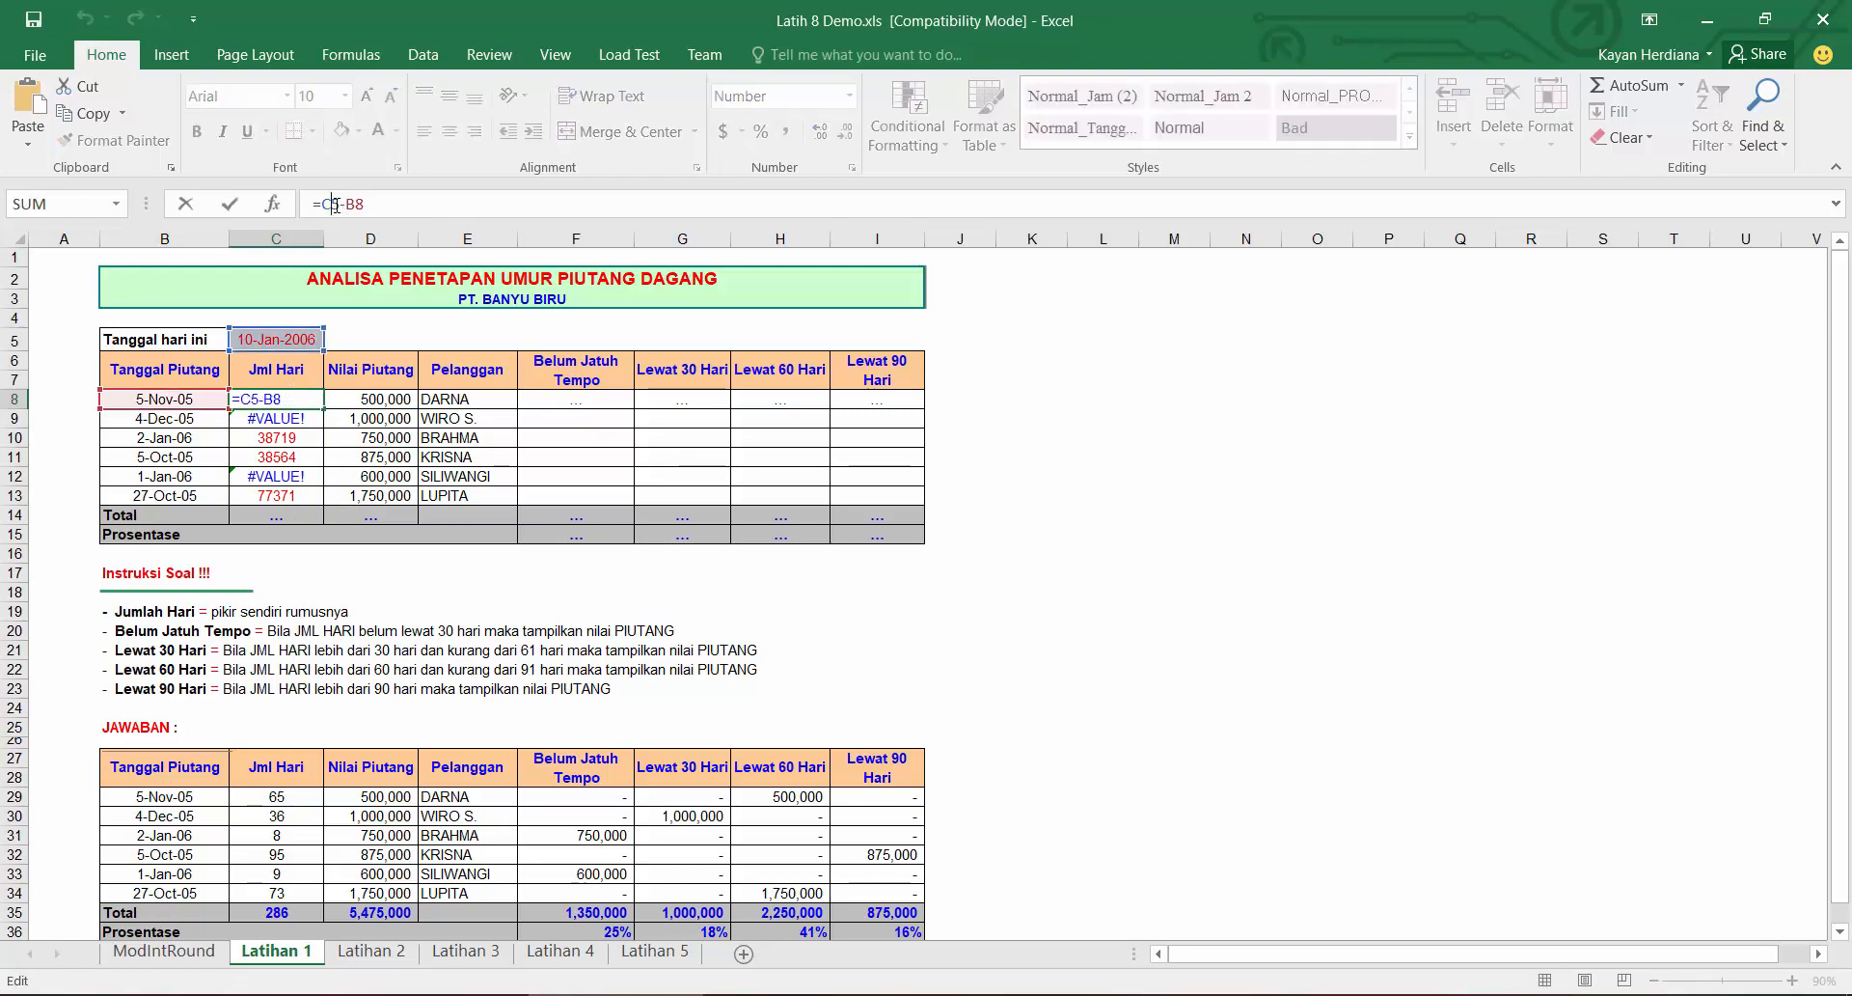
{"action": "key", "text": "F4"}
{"action": "key", "text": "Return"}
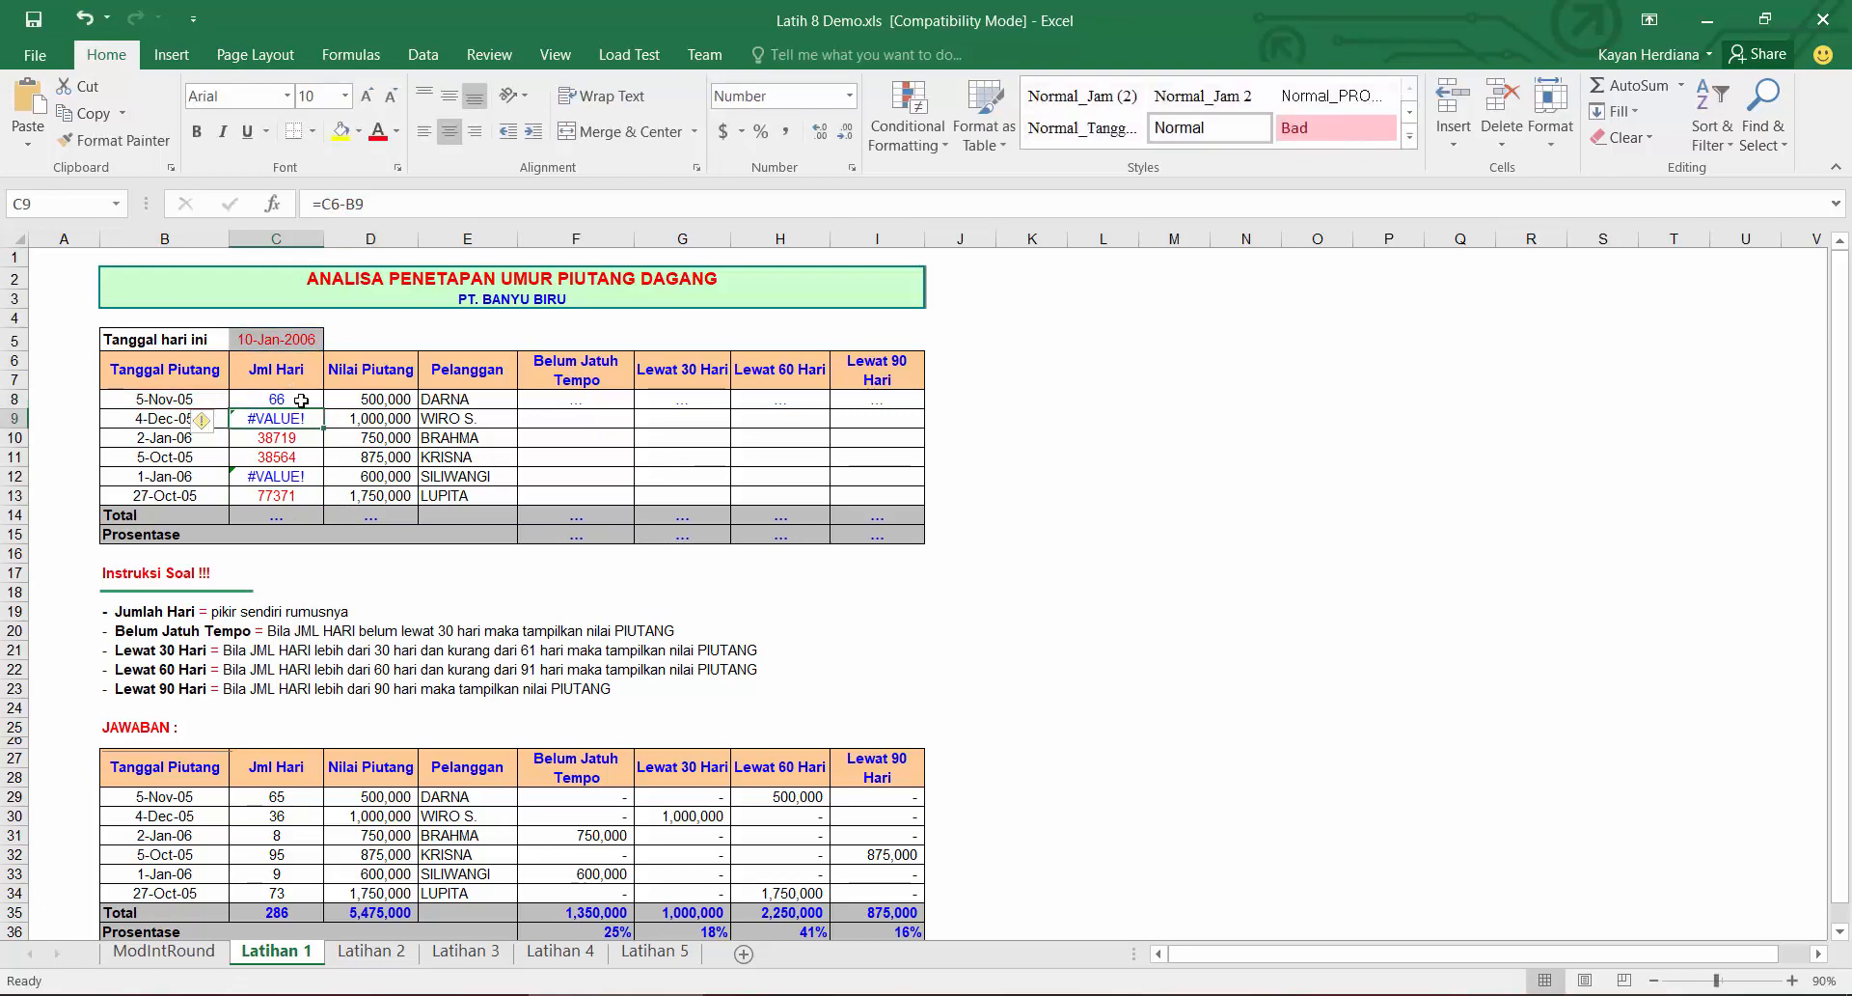
{"action": "left_click", "coordinate": [301, 400]}
{"action": "left_click_drag", "start_coordinate": [325, 408], "coordinate": [328, 502]}
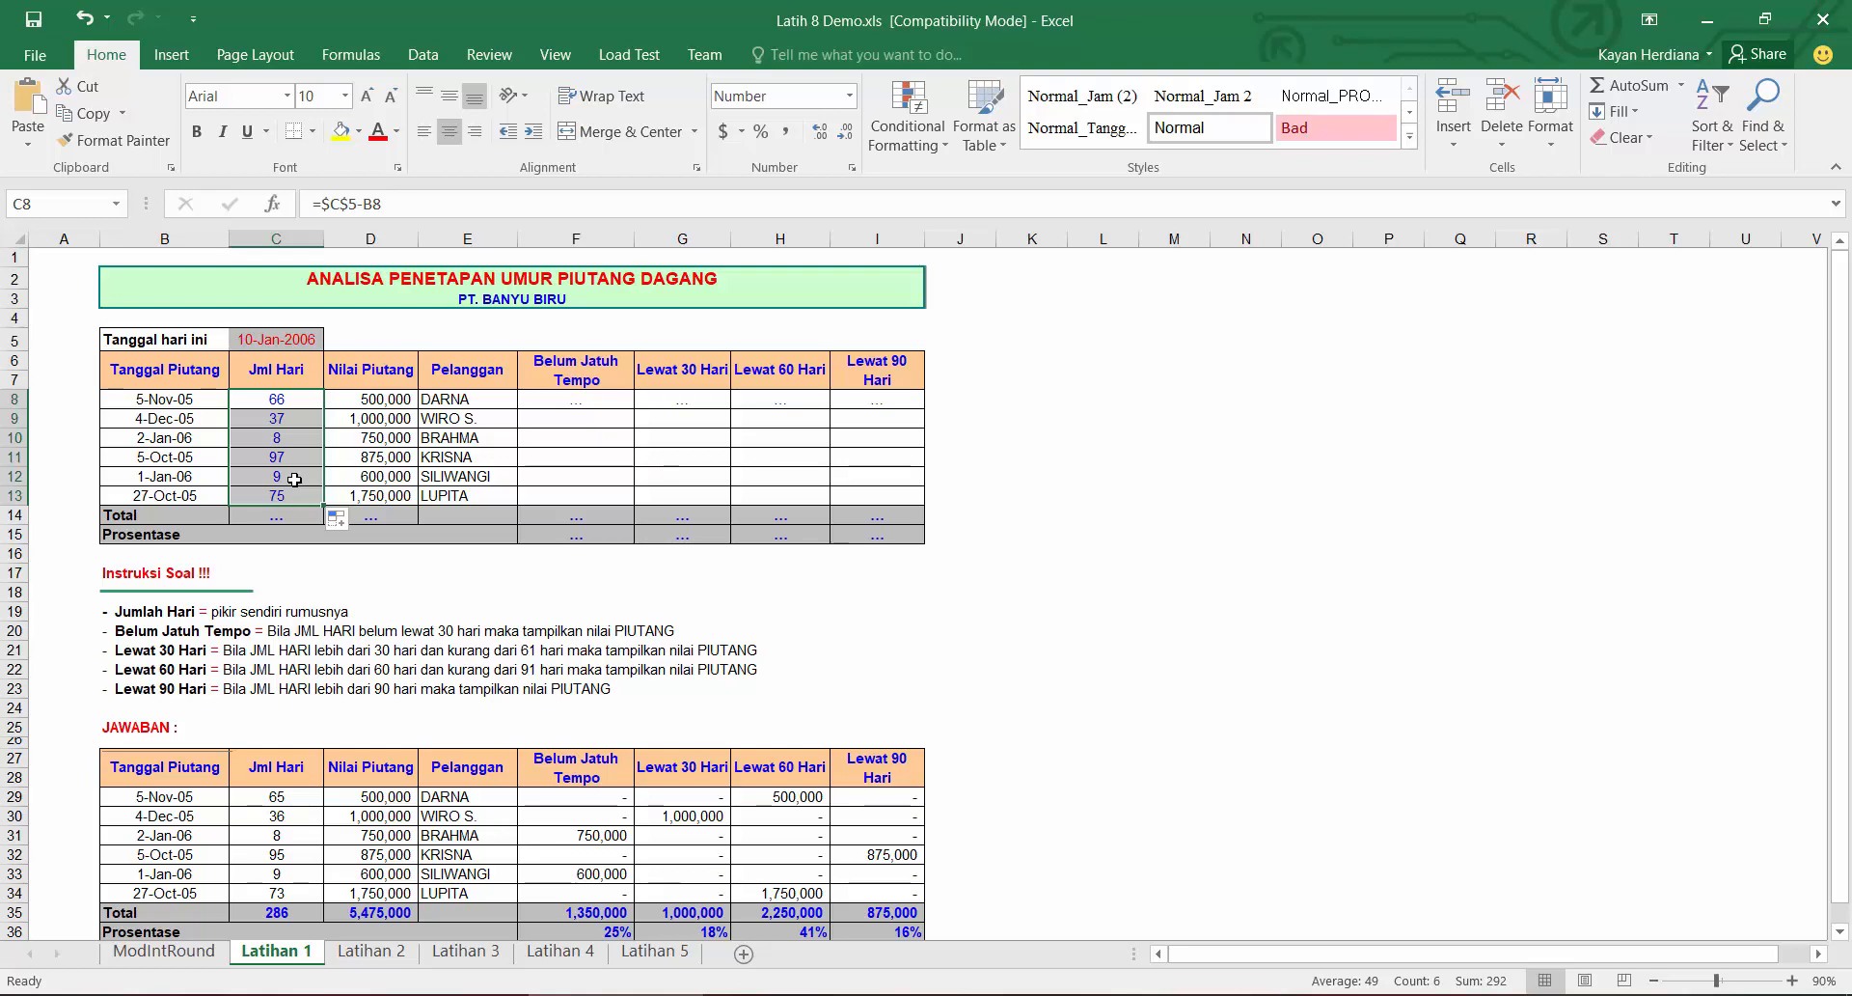
Step: Inspect the Jml Hari formulas in the first two rows
{"action": "left_click", "coordinate": [254, 397]}
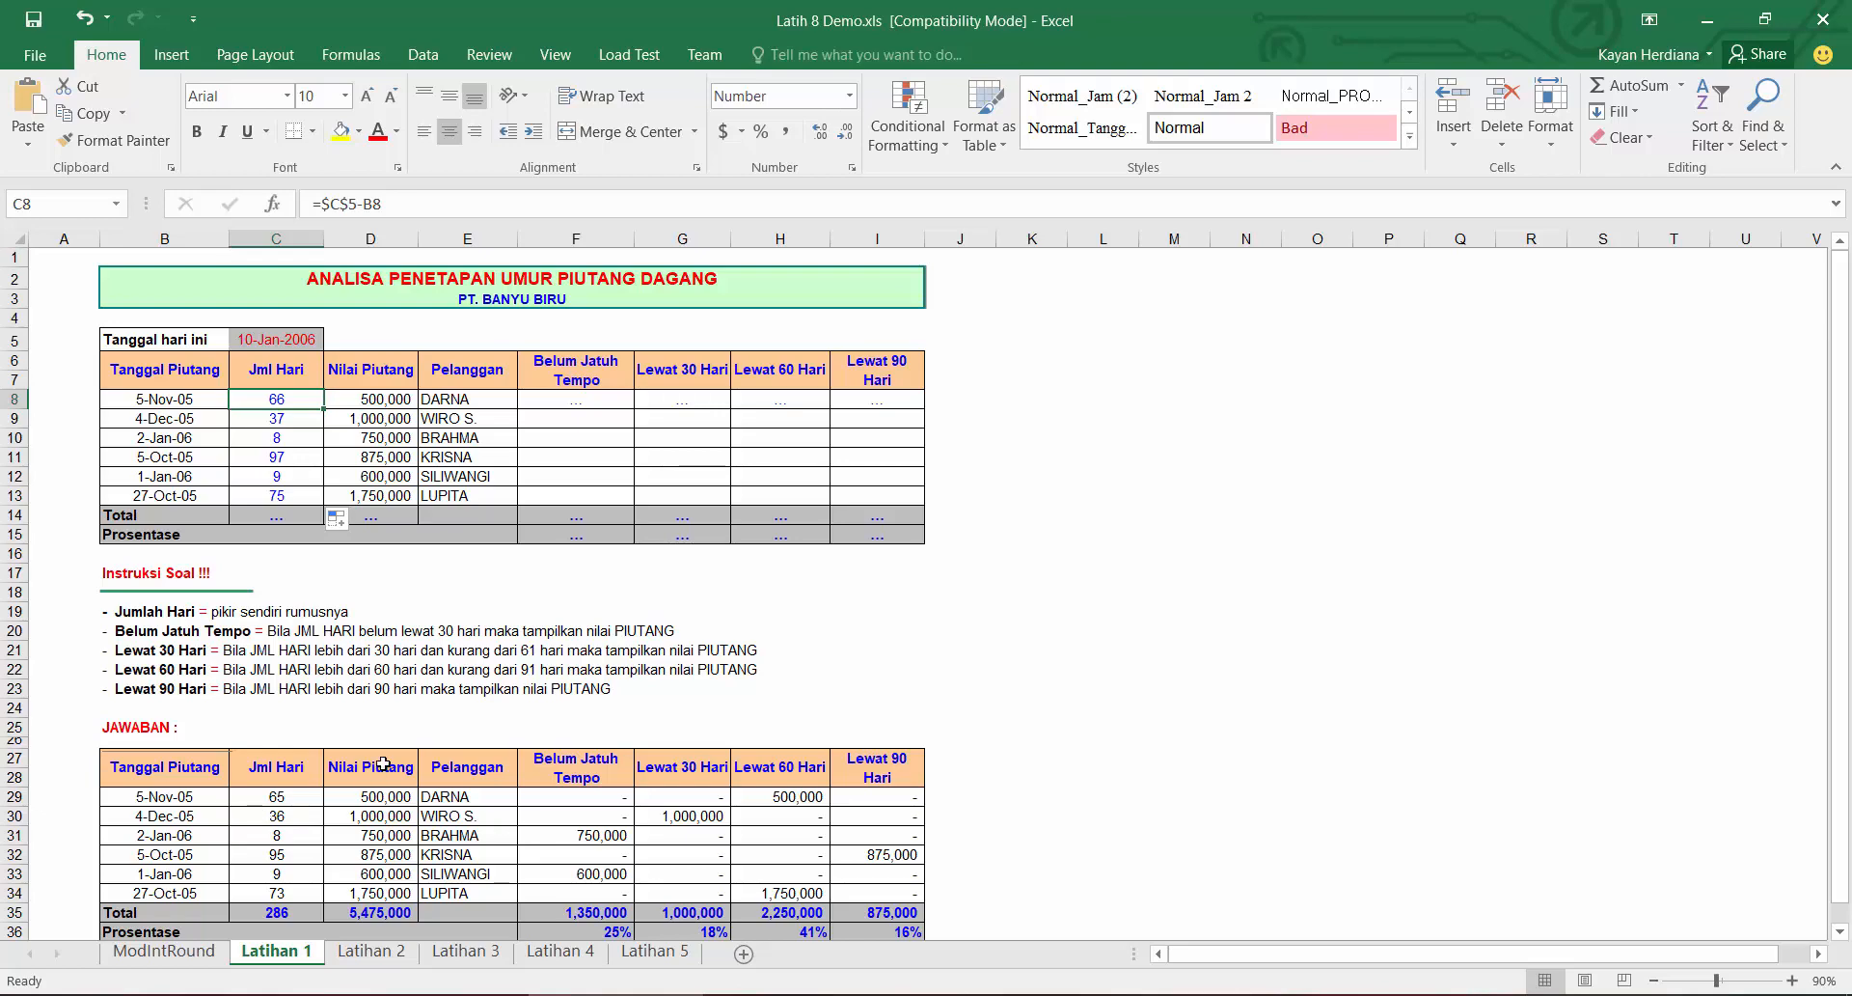
{"action": "left_click", "coordinate": [291, 425]}
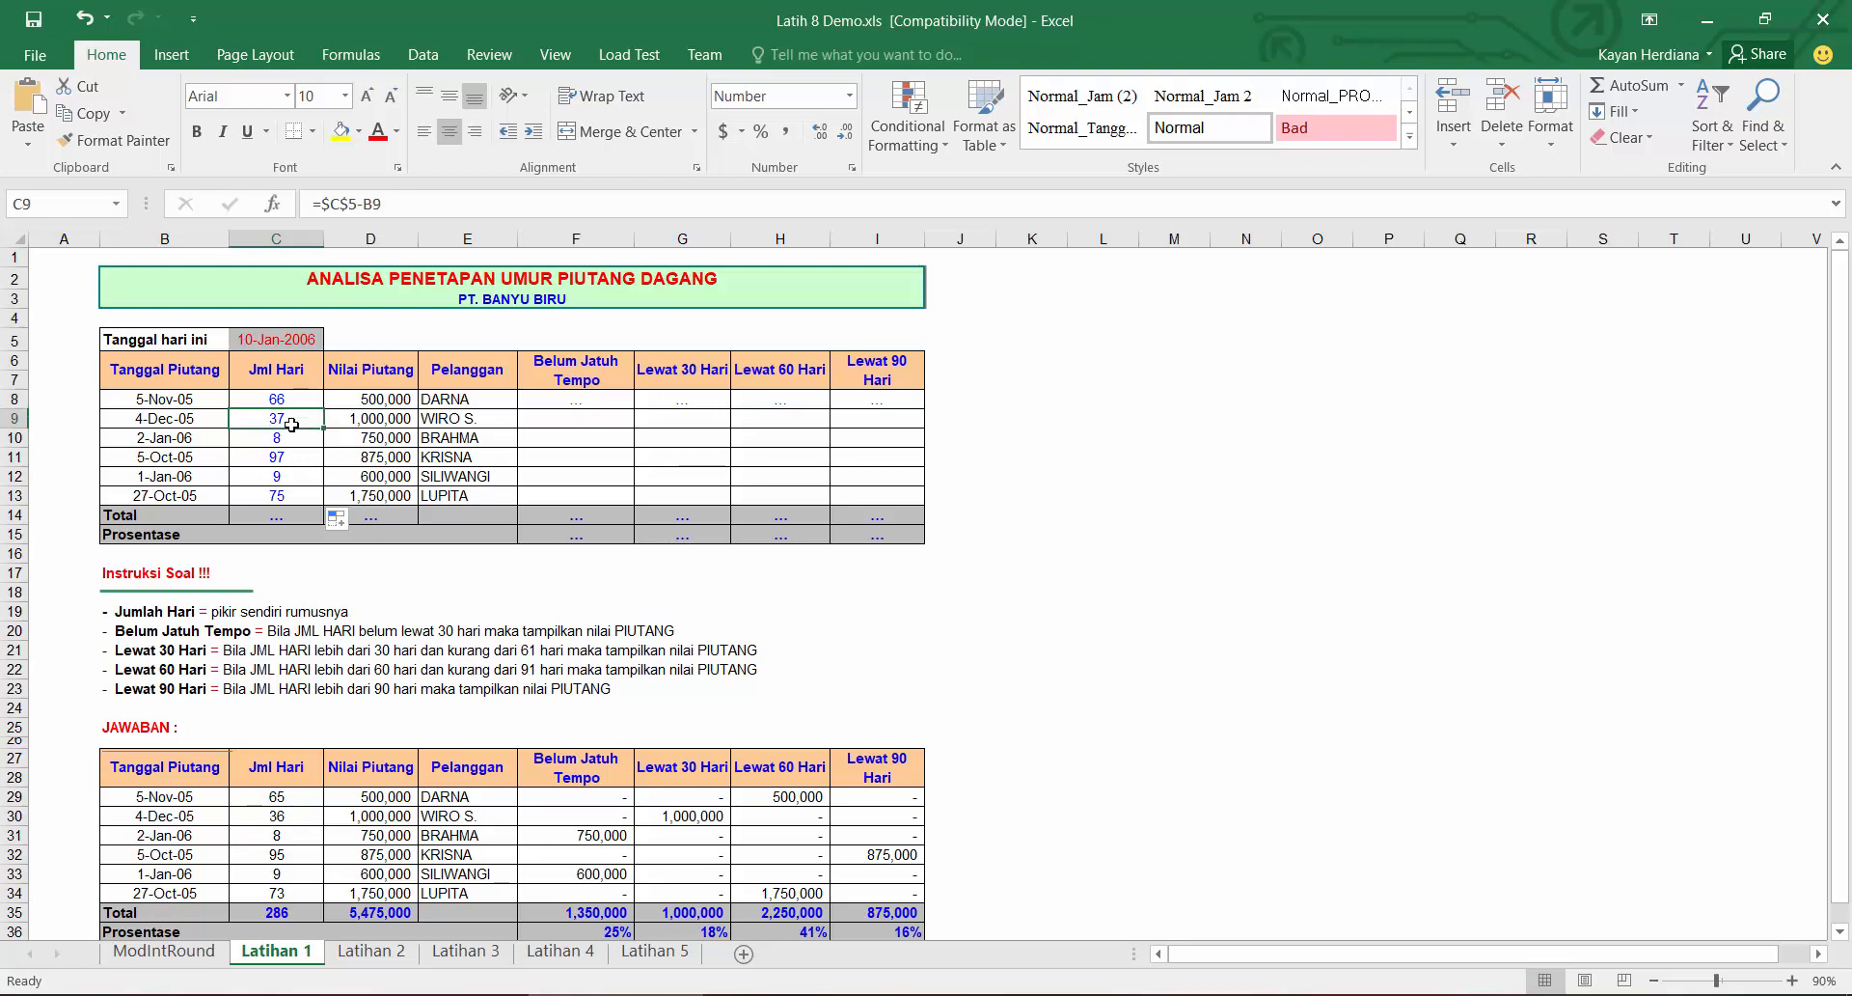
{"action": "left_click", "coordinate": [292, 396]}
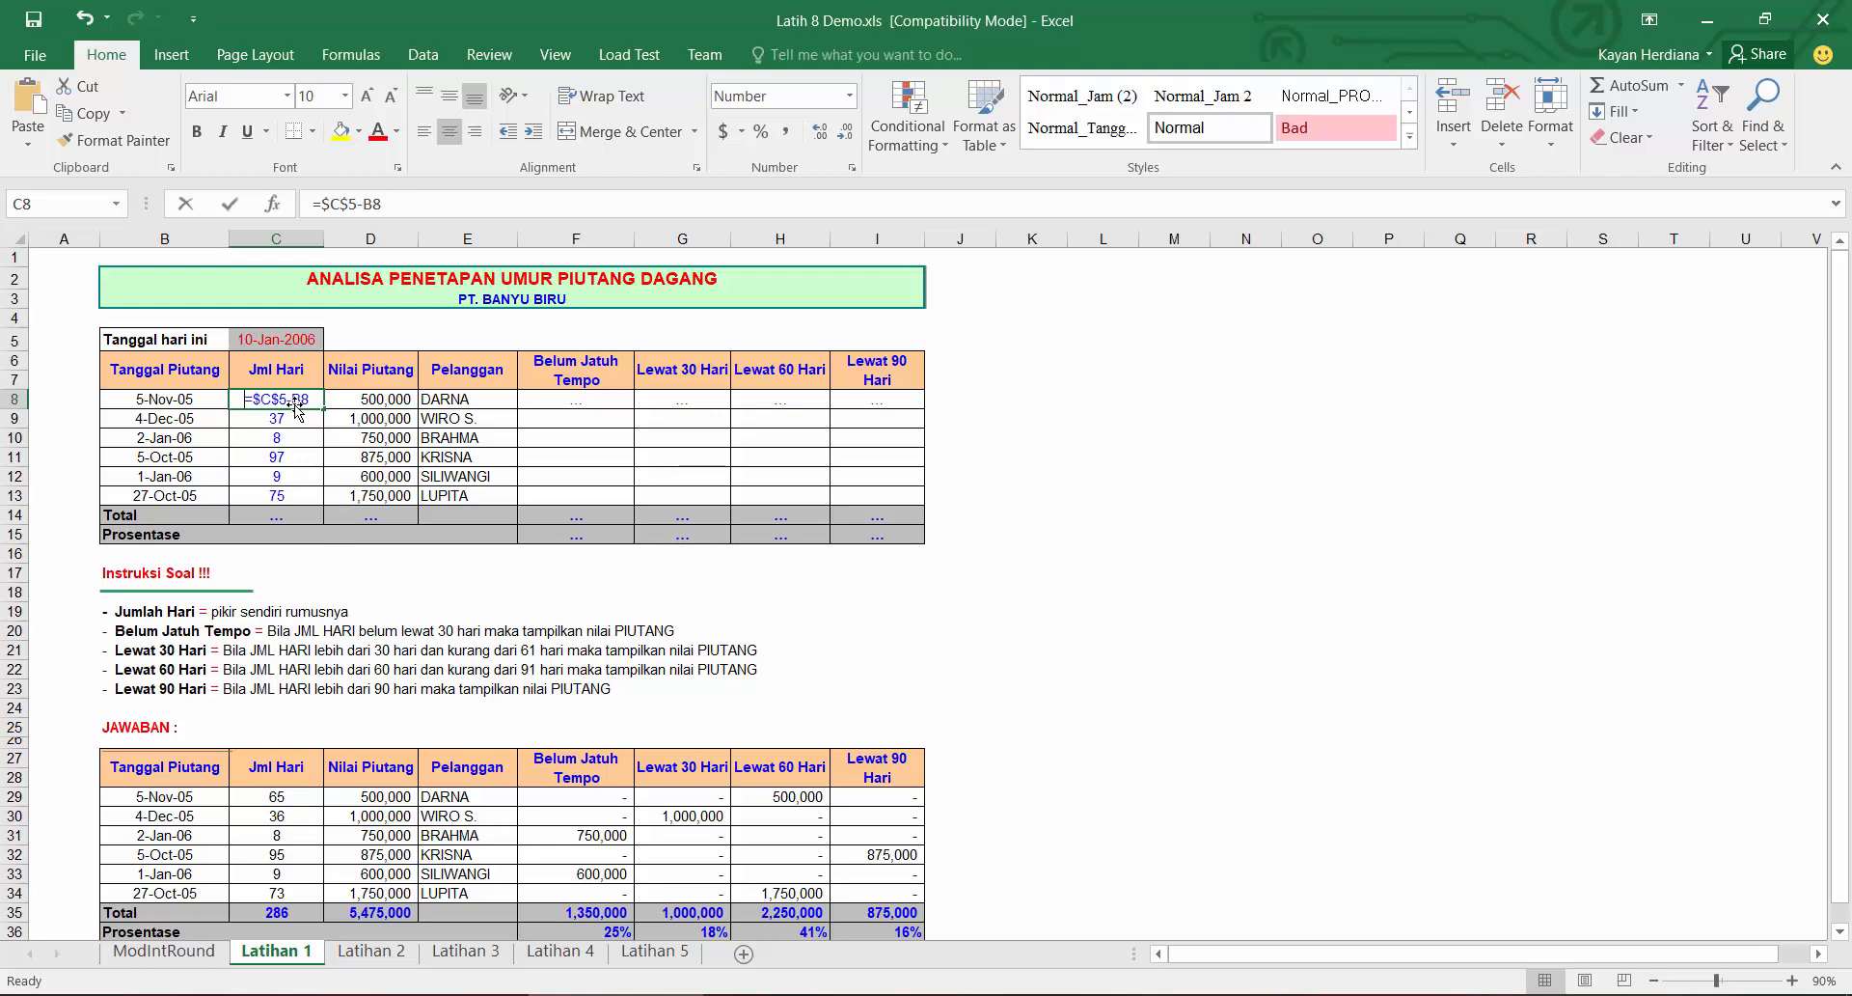
Step: Replace the first Jml Hari formula with =DAYS360(B8,$C$5), making the today's-date reference absolute
{"action": "type", "text": "=day"}
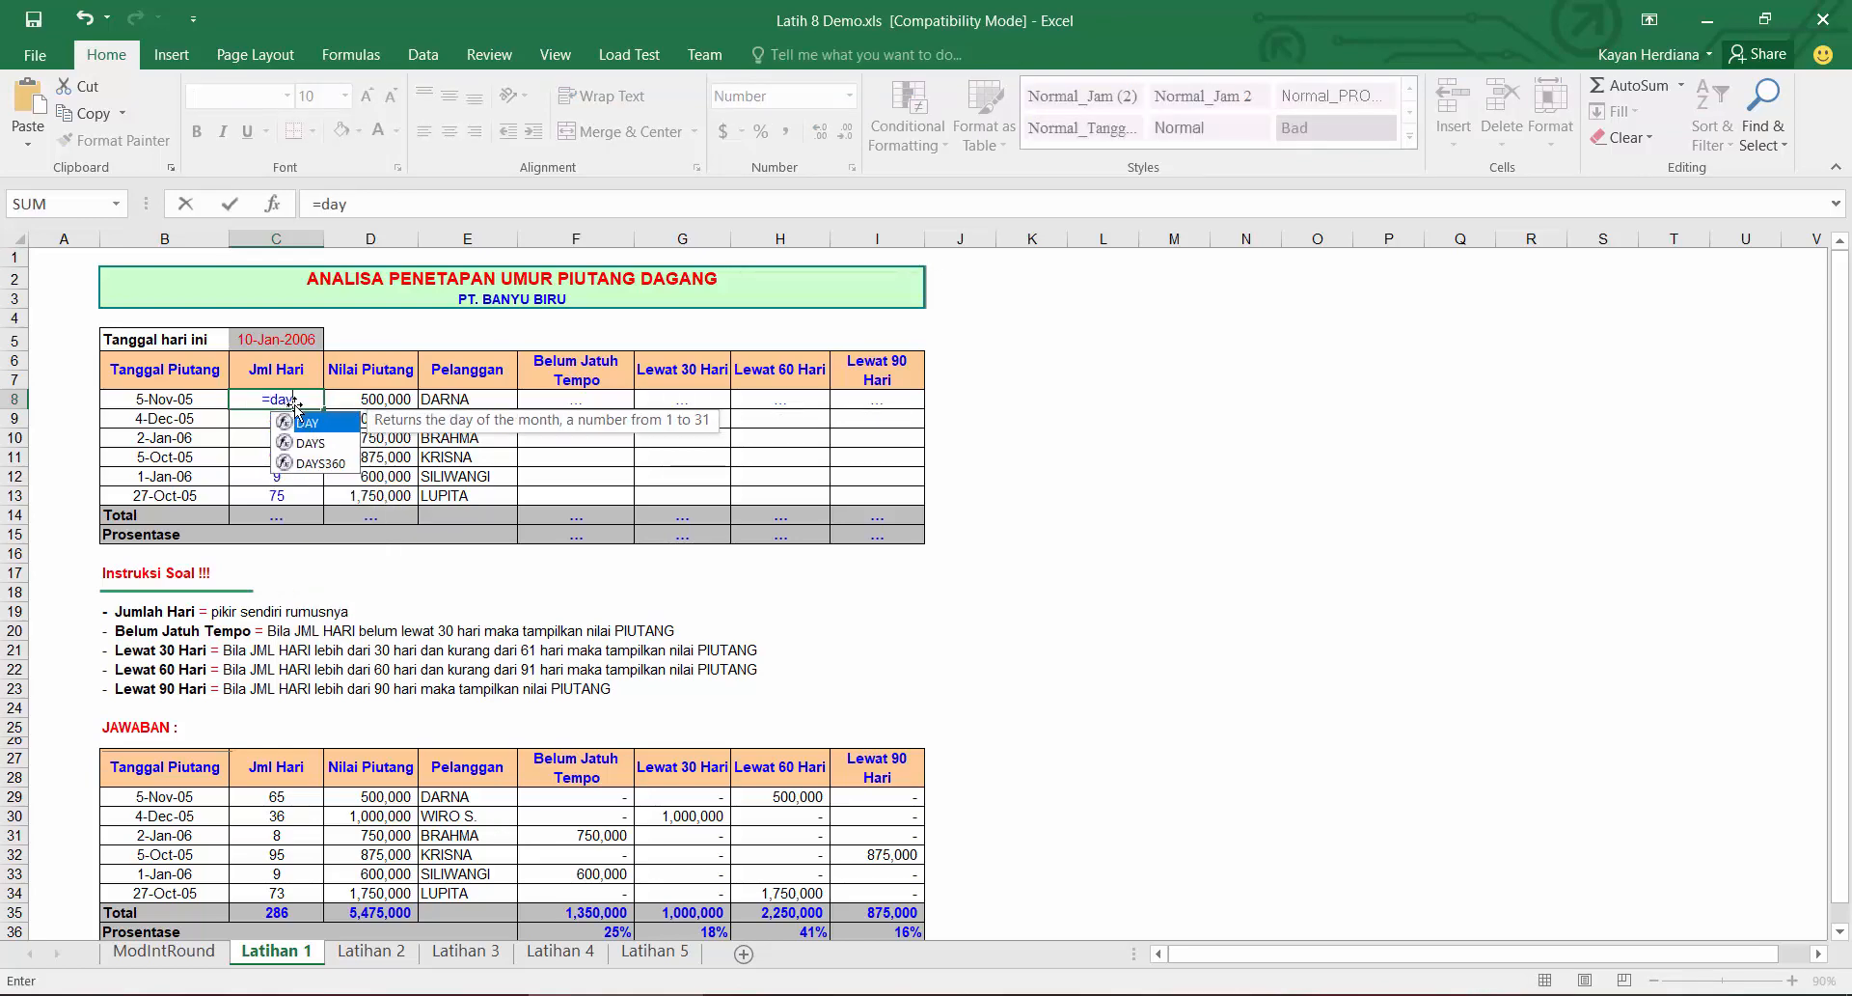
{"action": "key", "text": "Down"}
{"action": "key", "text": "Down"}
{"action": "key", "text": "Tab"}
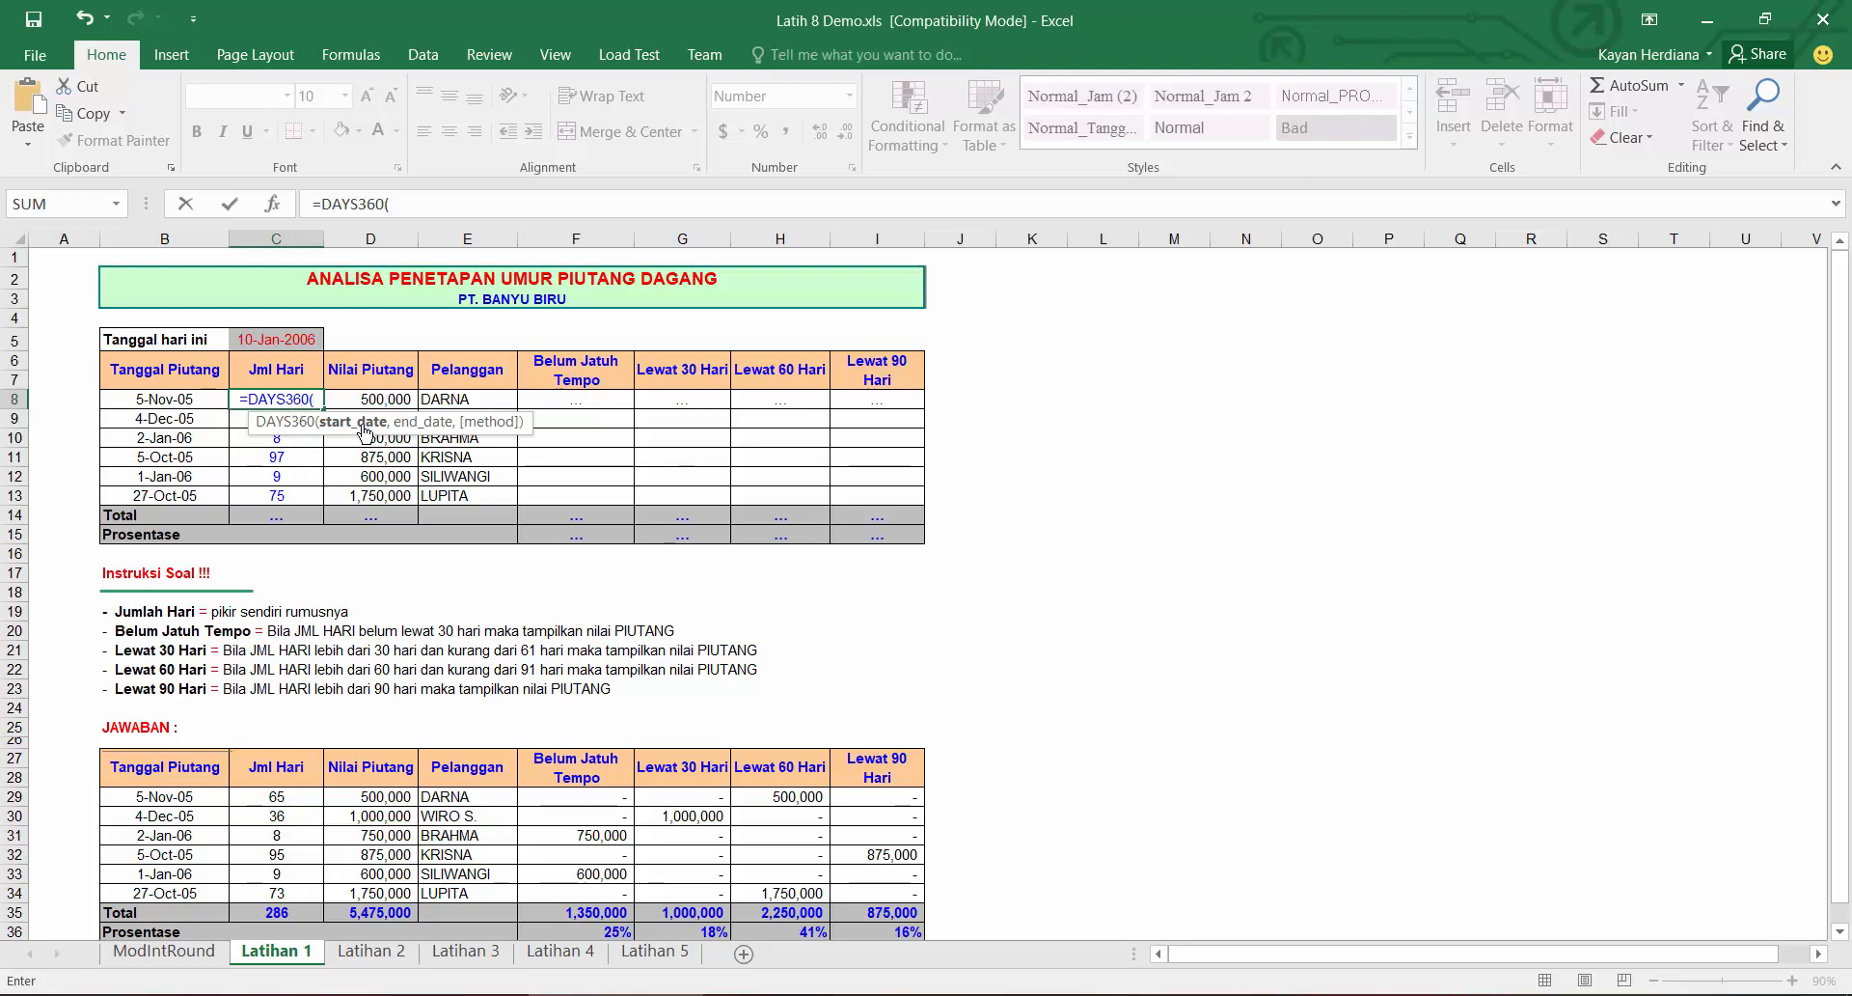
{"action": "left_click", "coordinate": [182, 399]}
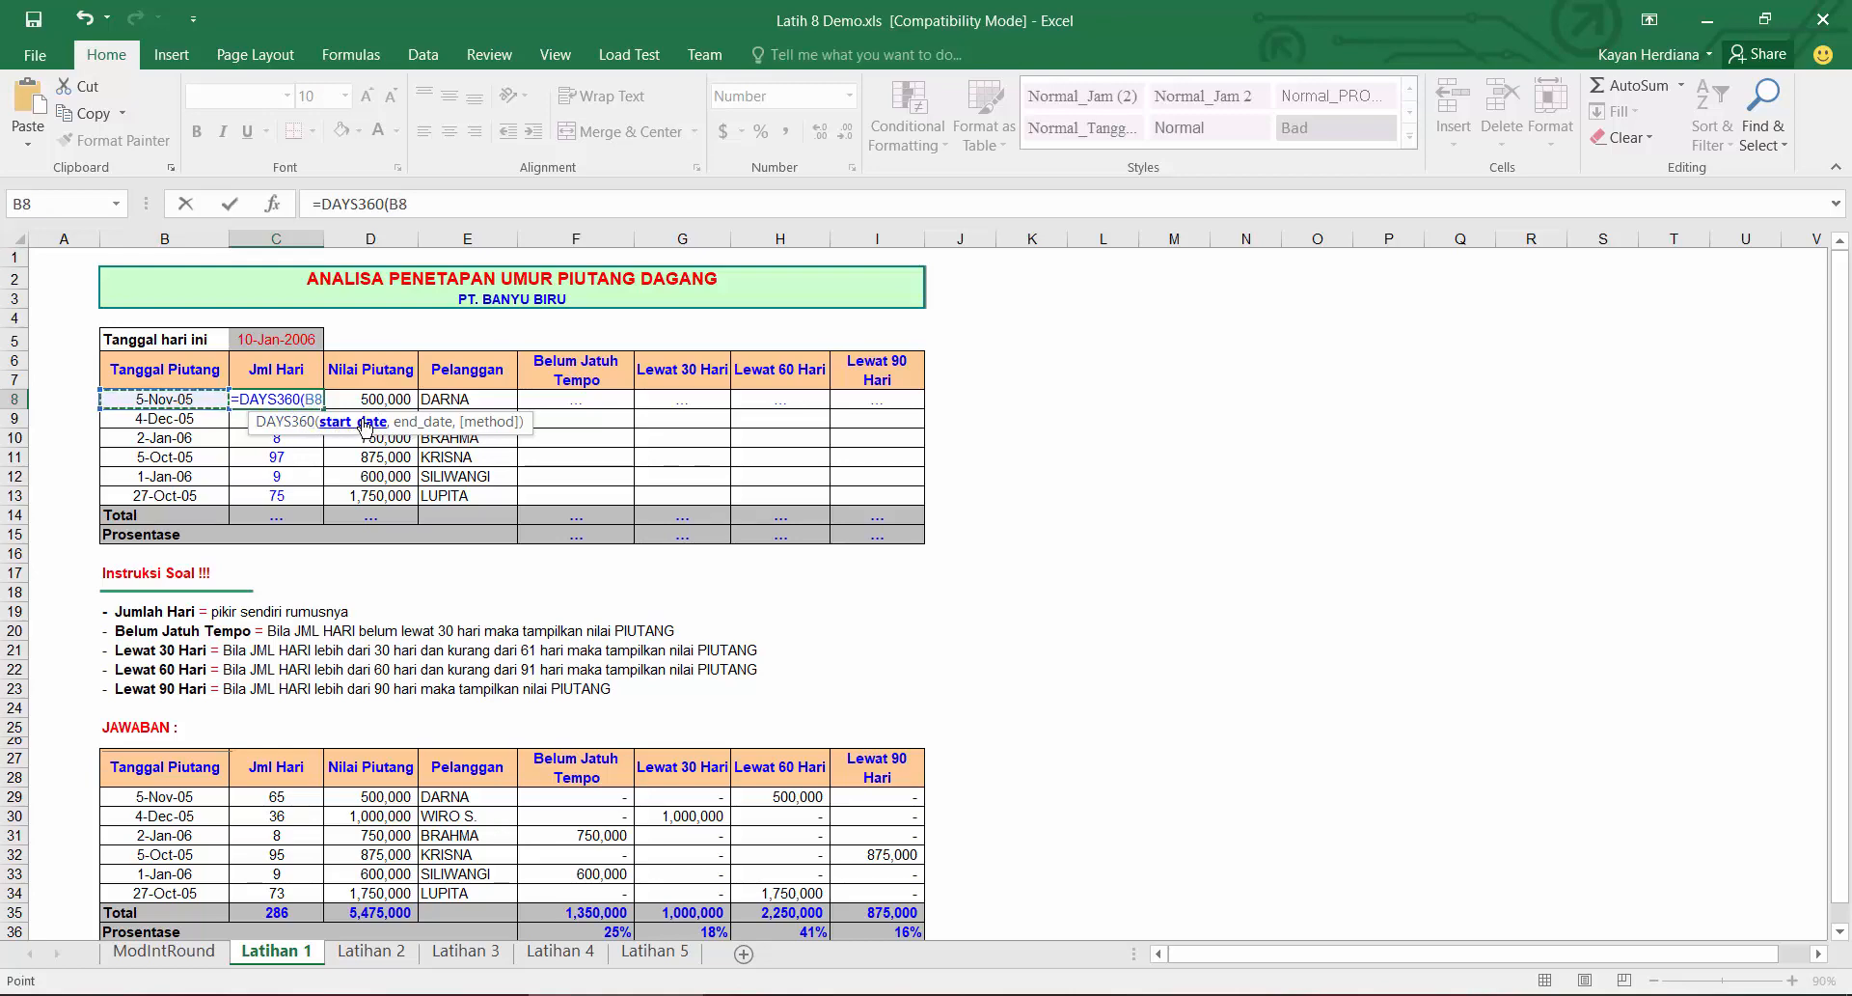
{"action": "type", "text": ","}
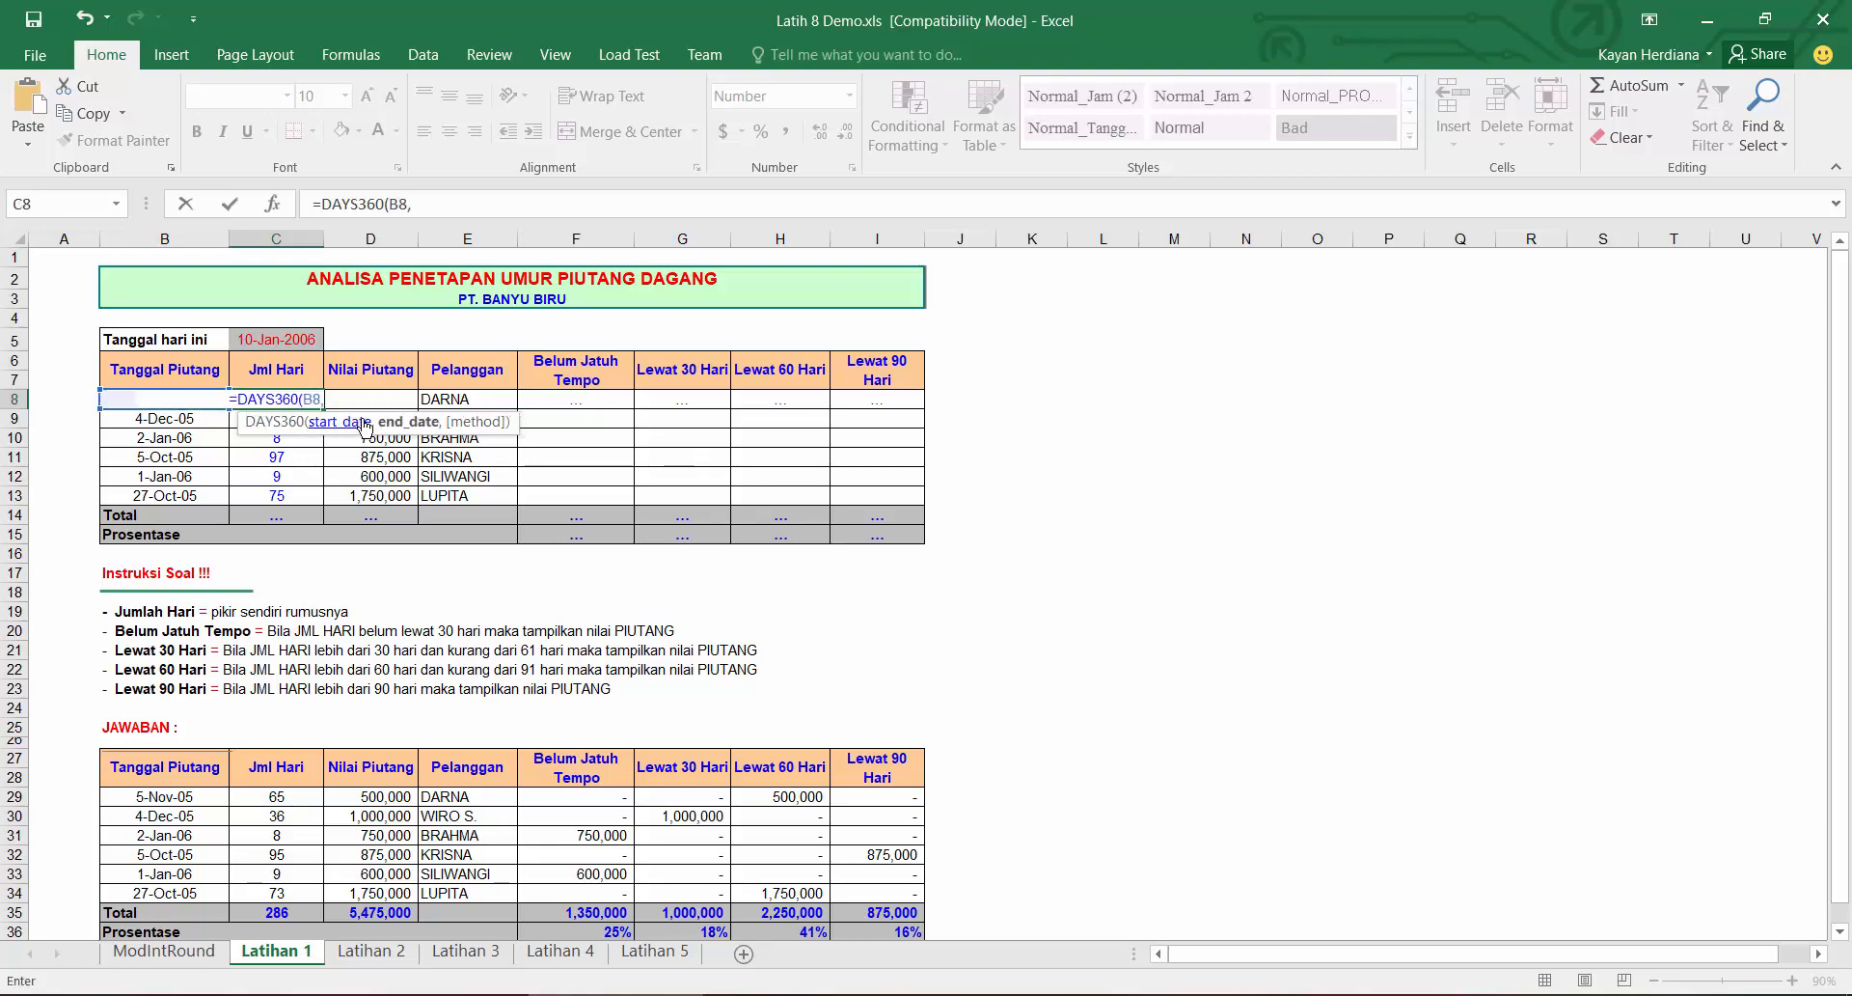
{"action": "left_click", "coordinate": [288, 343]}
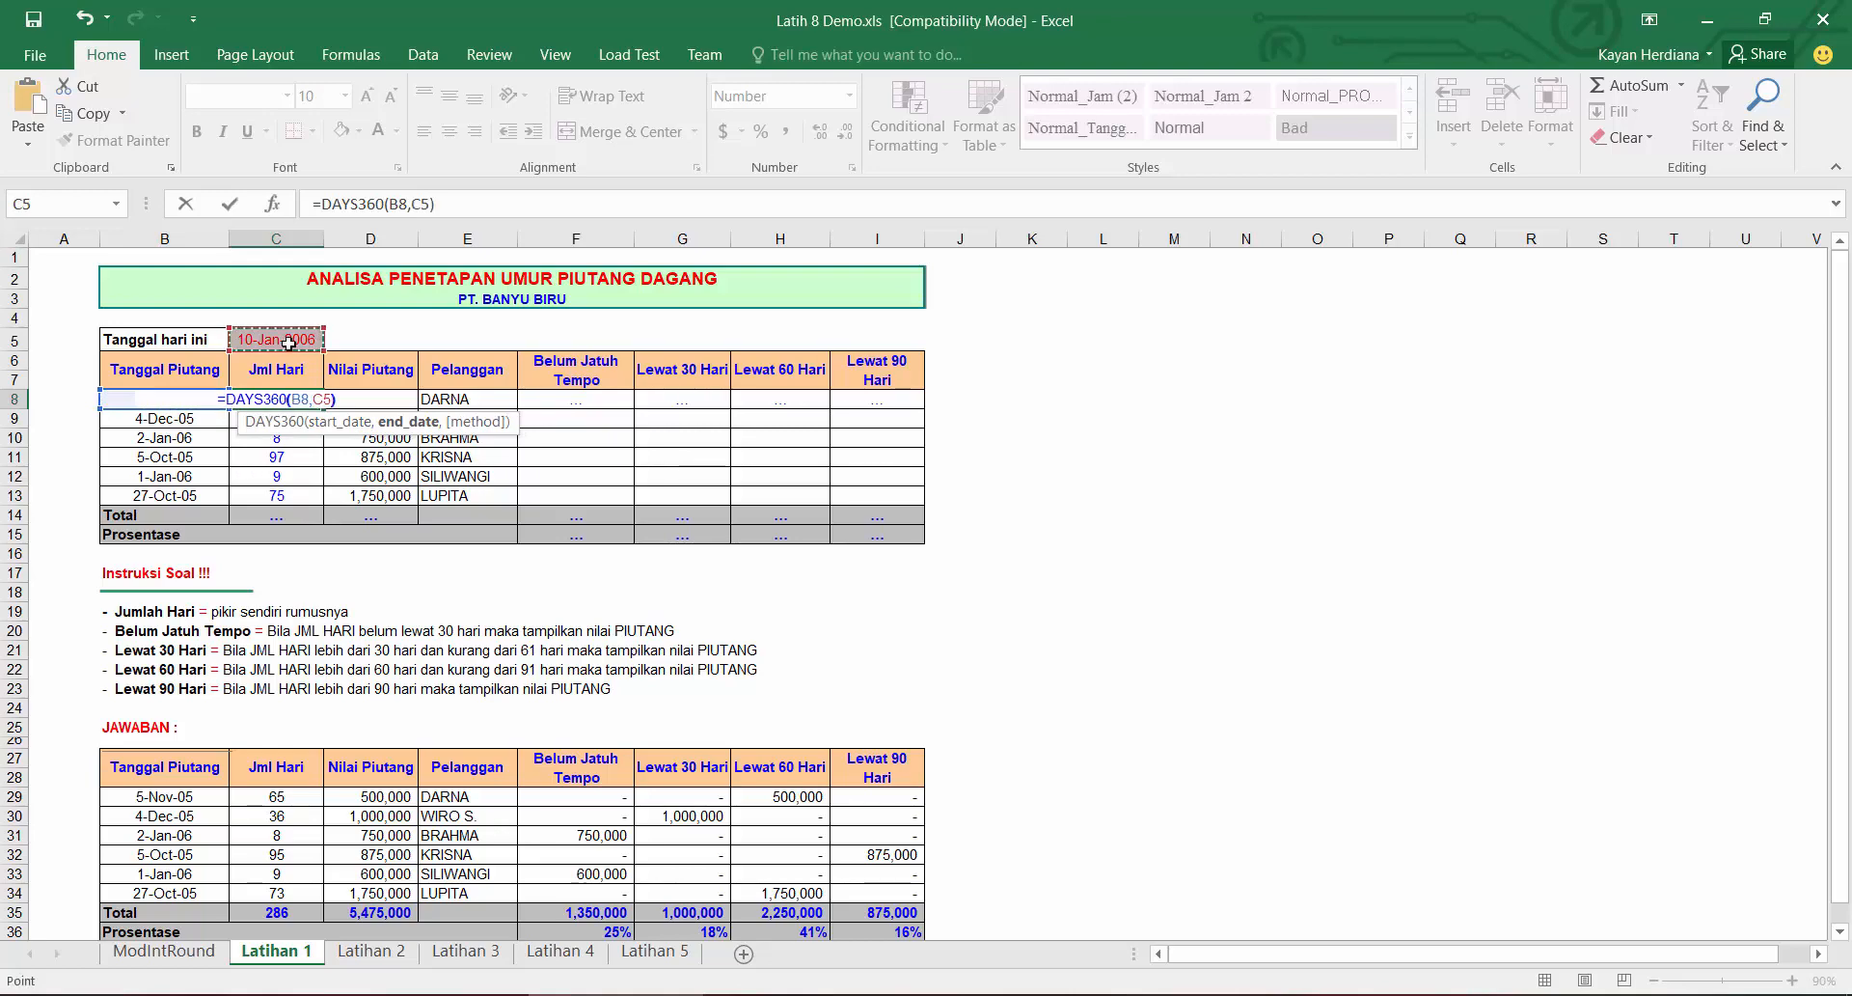
{"action": "type", "text": ")"}
{"action": "left_click", "coordinate": [429, 205]}
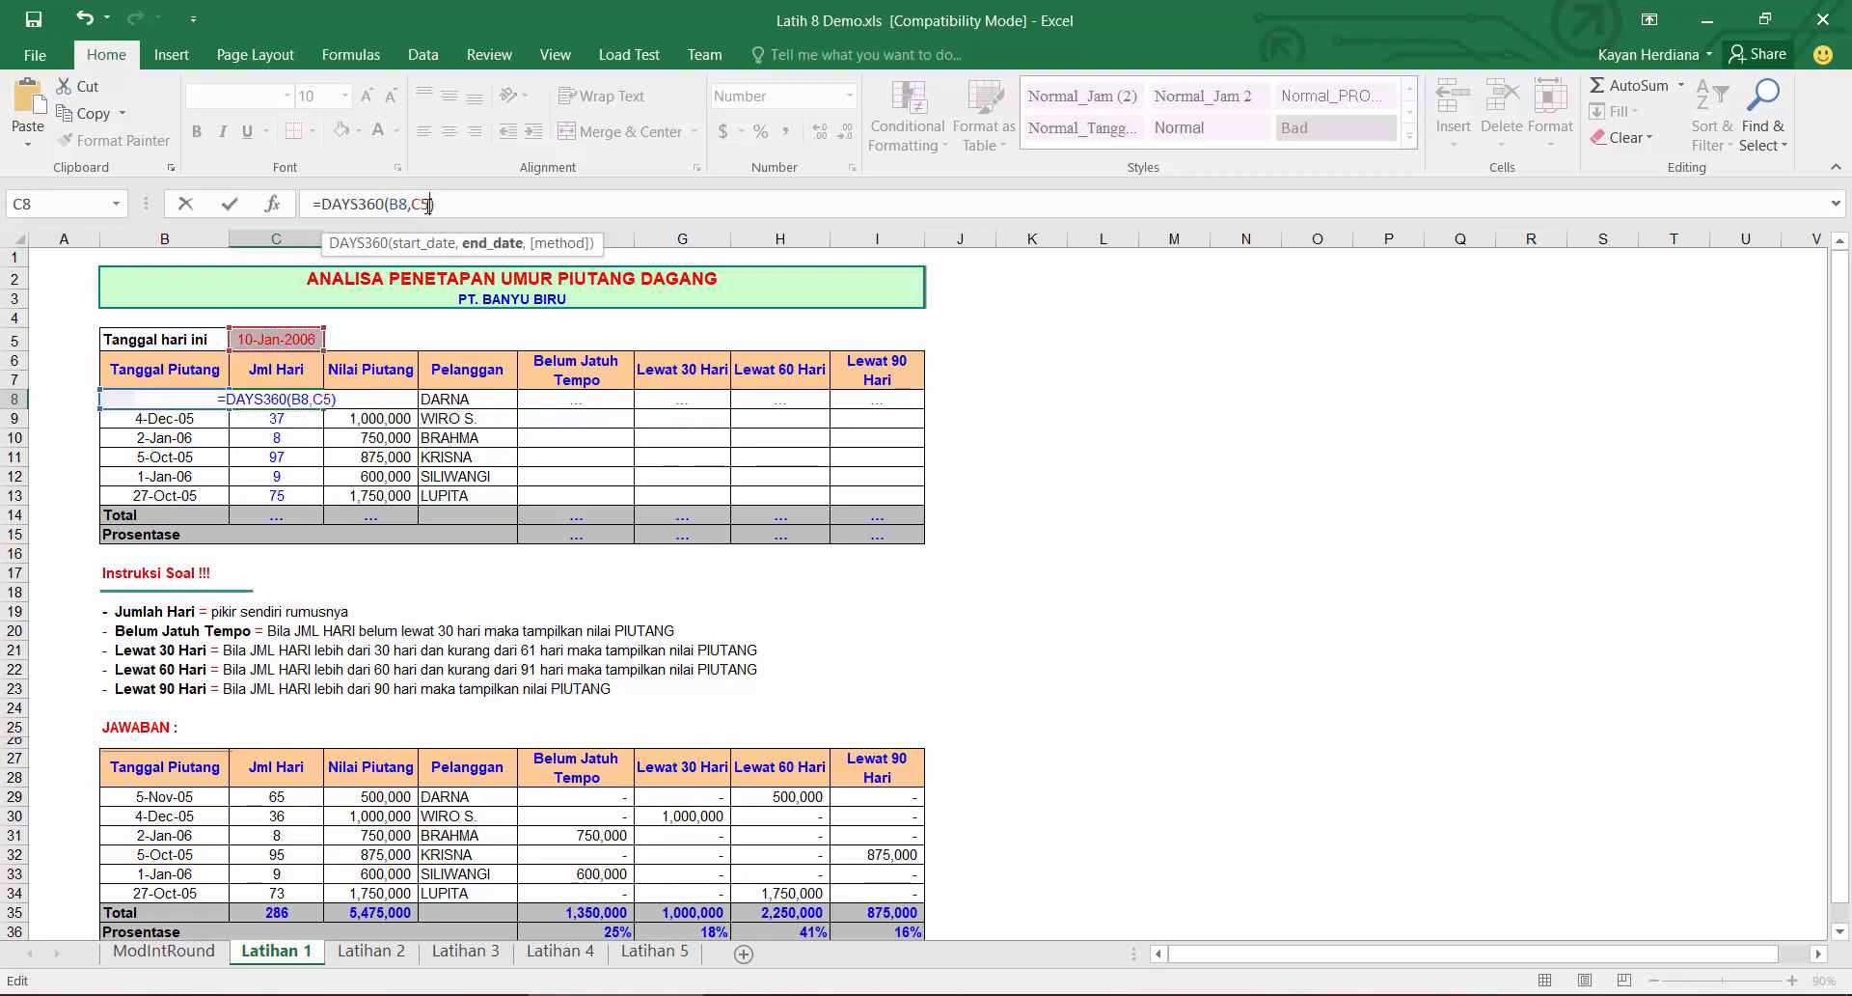
{"action": "key", "text": "F4"}
{"action": "key", "text": "Return"}
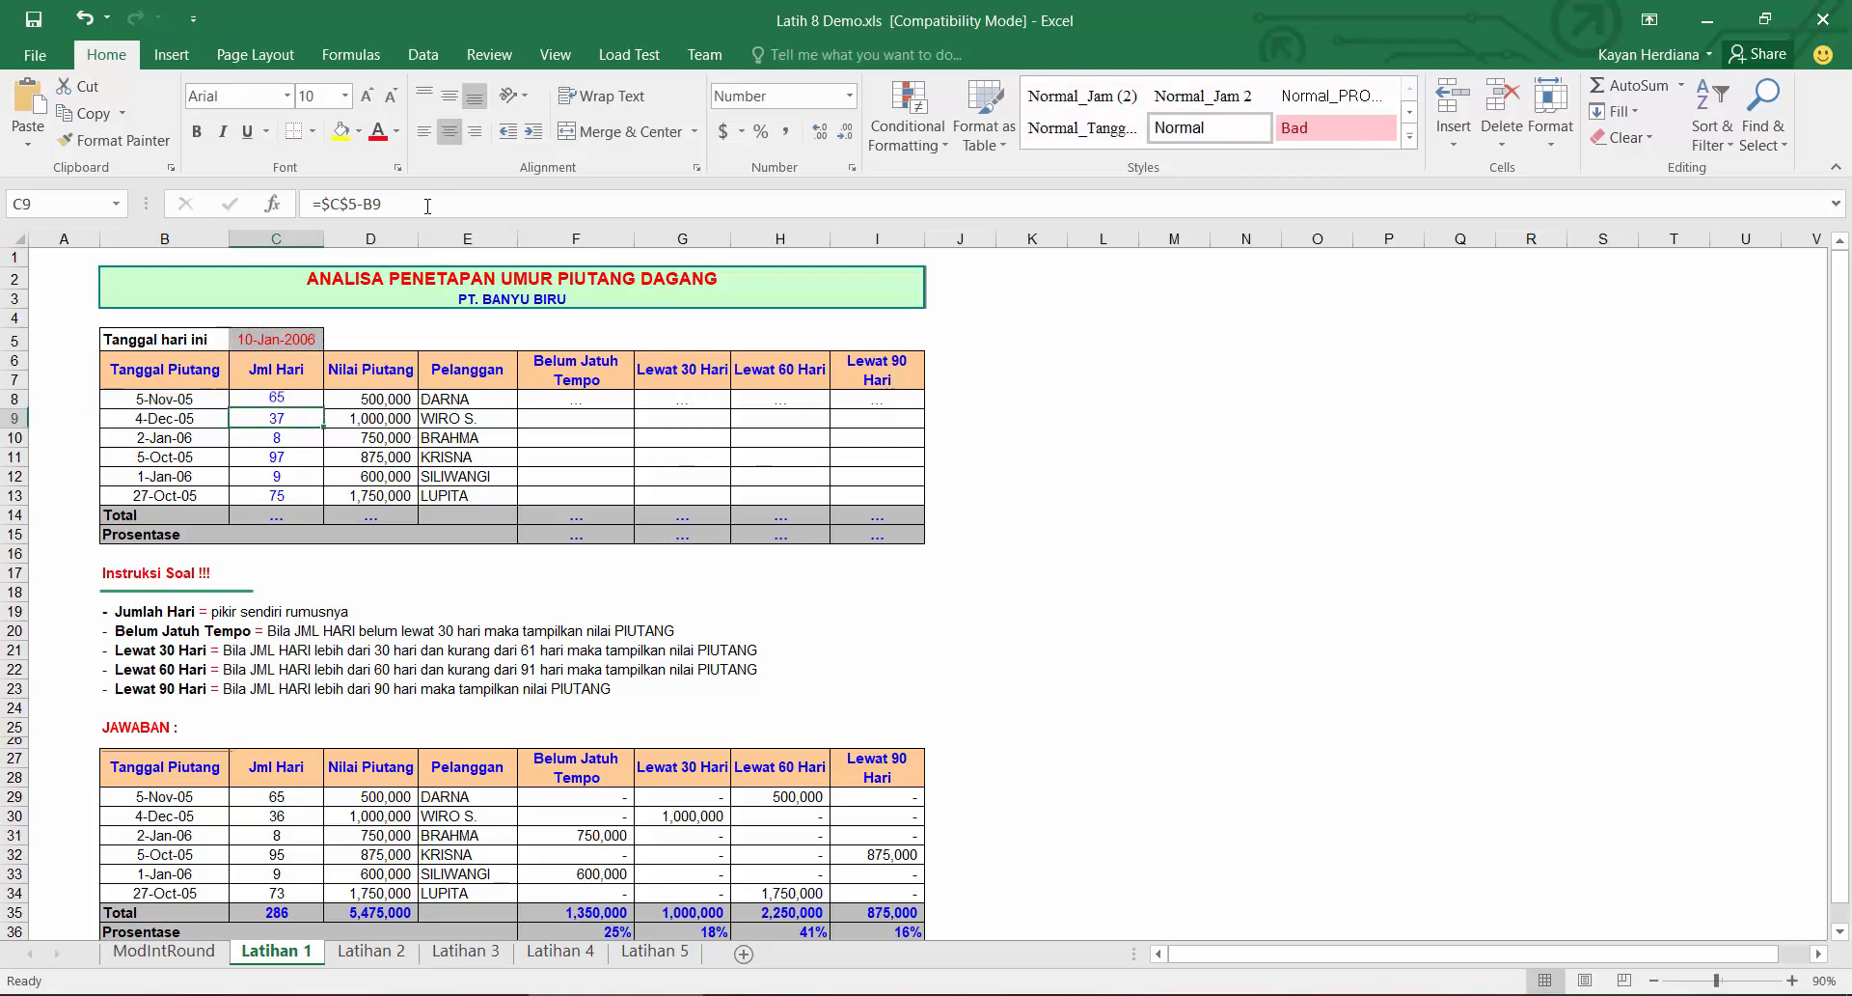
Step: Fill the DAYS360 Jml Hari formula down to row 13 and compare it with the answer table's Jml Hari
{"action": "left_click", "coordinate": [311, 403]}
{"action": "left_click_drag", "start_coordinate": [324, 409], "coordinate": [324, 498]}
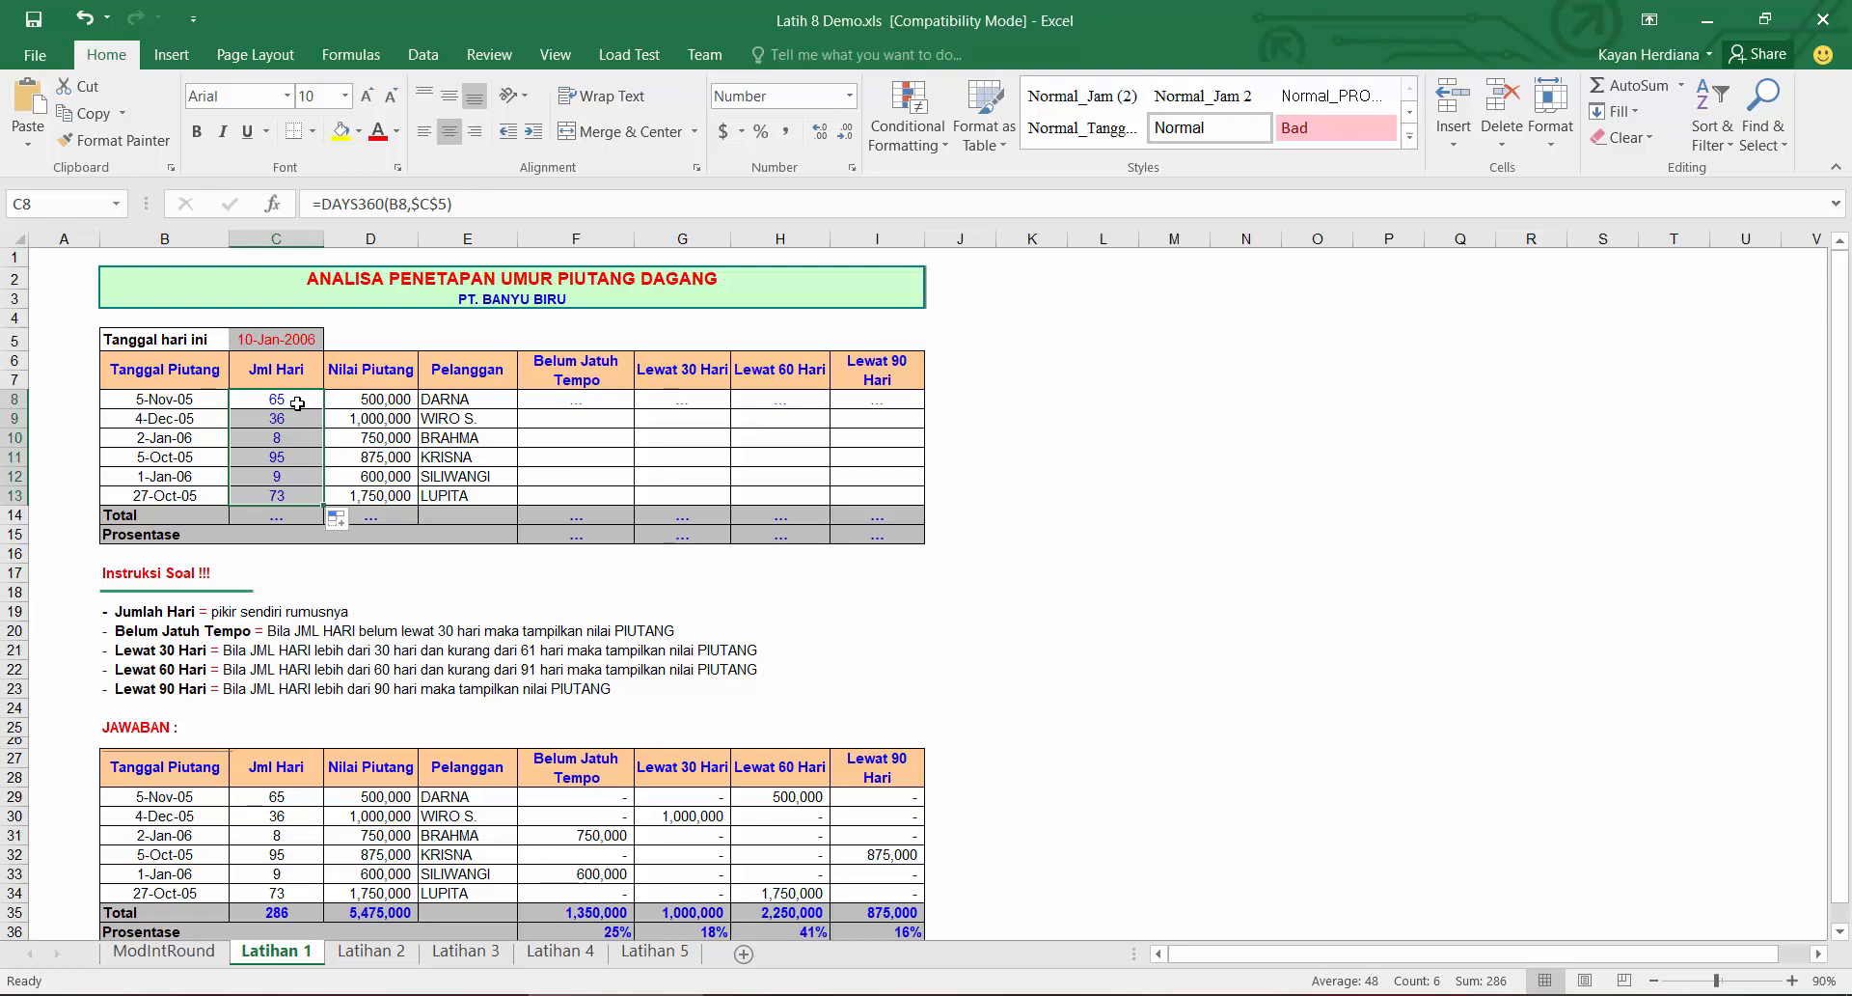
{"action": "left_click", "coordinate": [284, 800]}
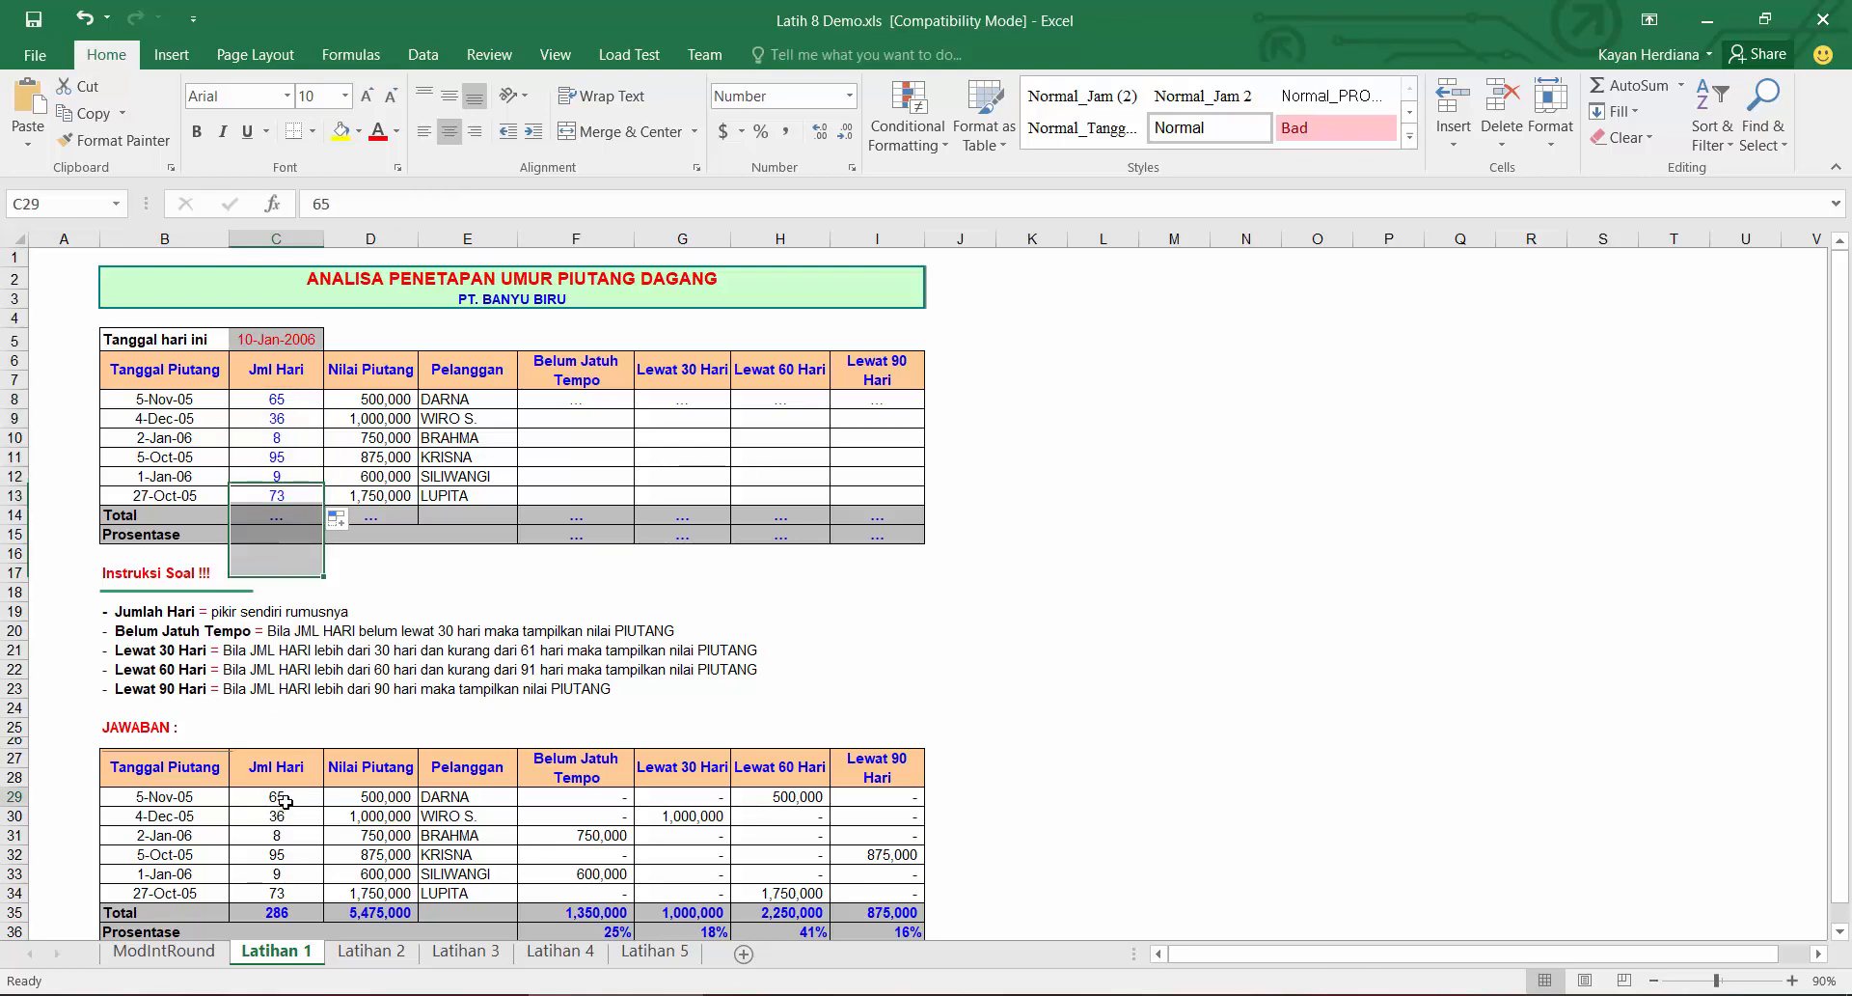
{"action": "left_click", "coordinate": [289, 395]}
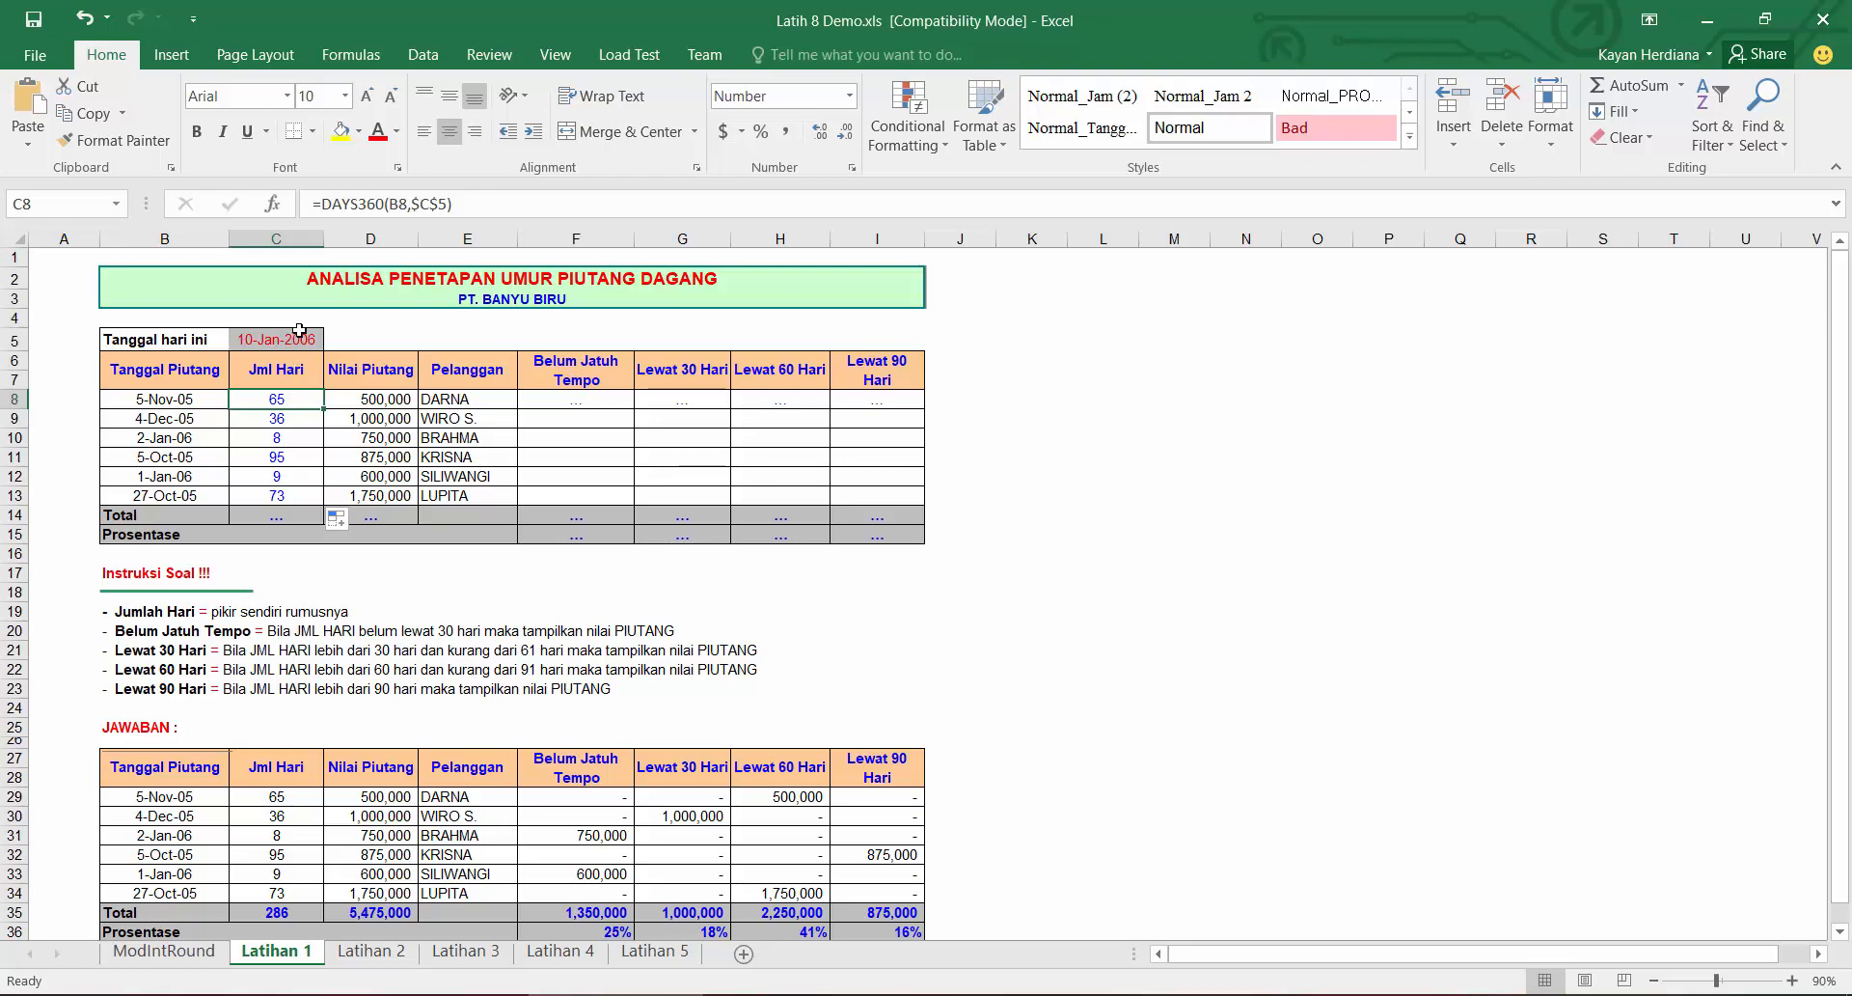
Step: Enter =IF(C8<=30,D8,0) in the first Belum Jatuh Tempo cell and fill it down to row 13
{"action": "left_click", "coordinate": [577, 405]}
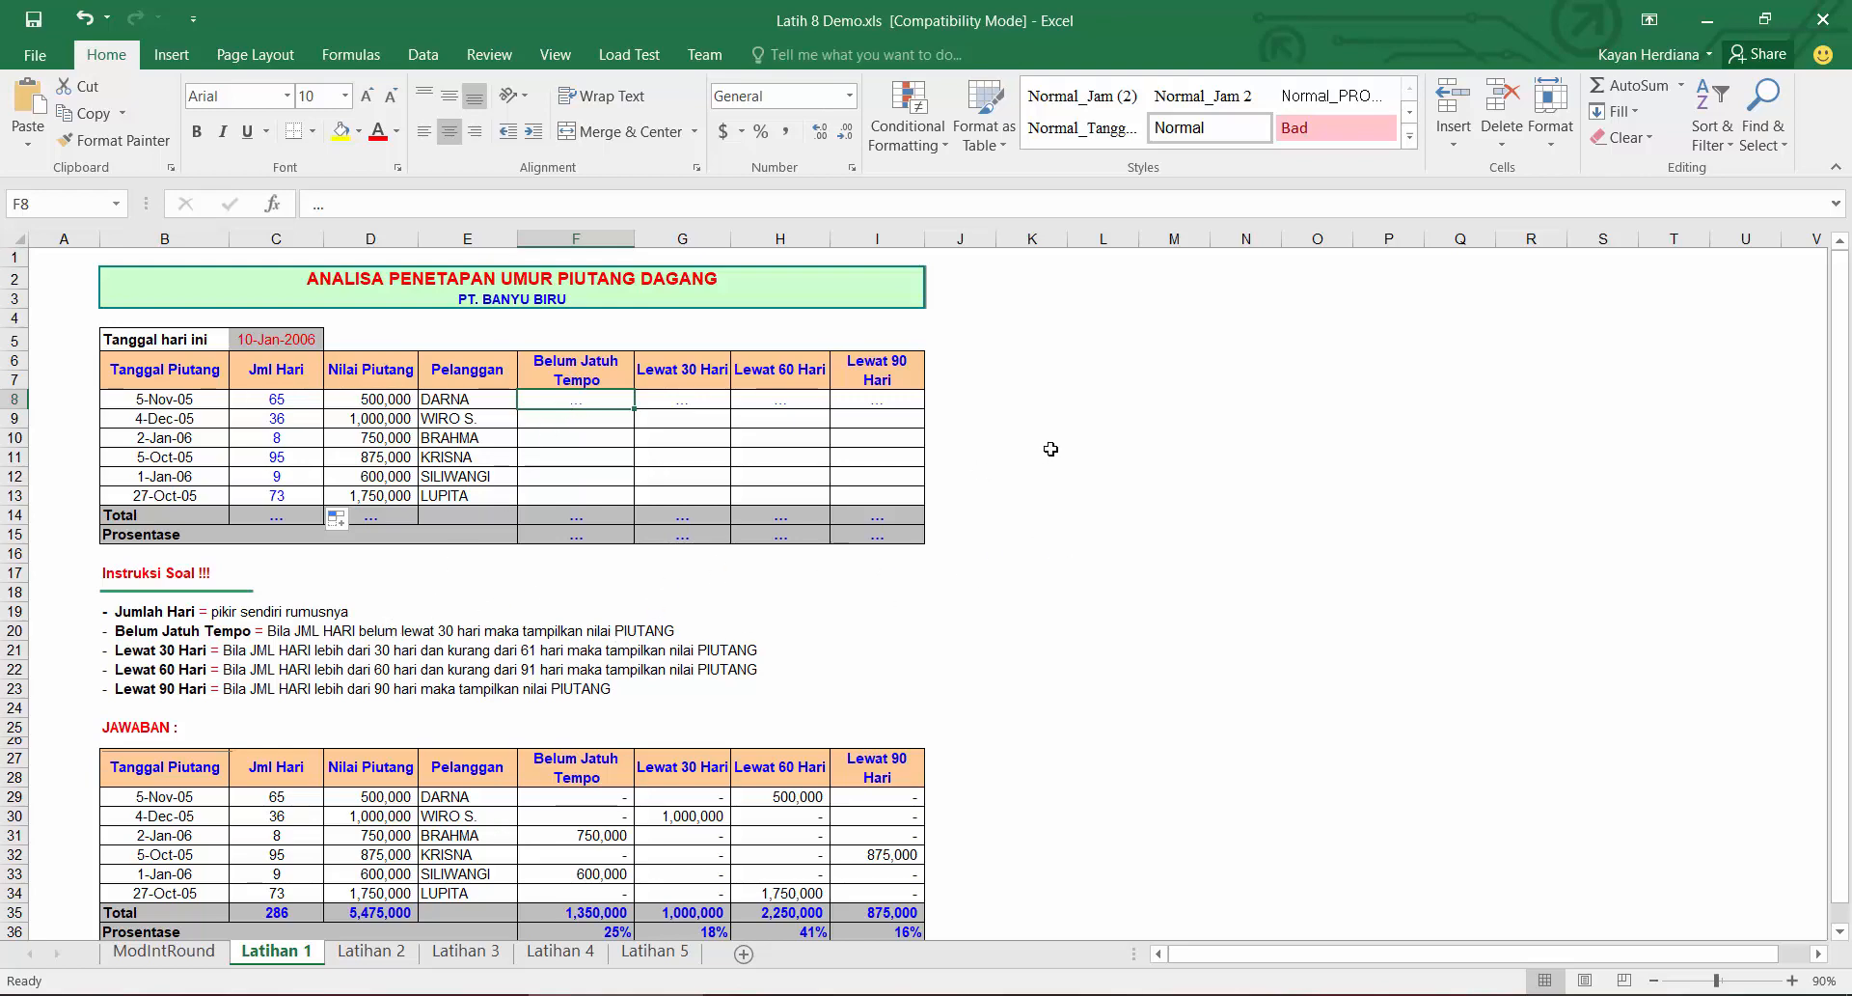
{"action": "key", "text": "F2"}
{"action": "type", "text": "=IF("}
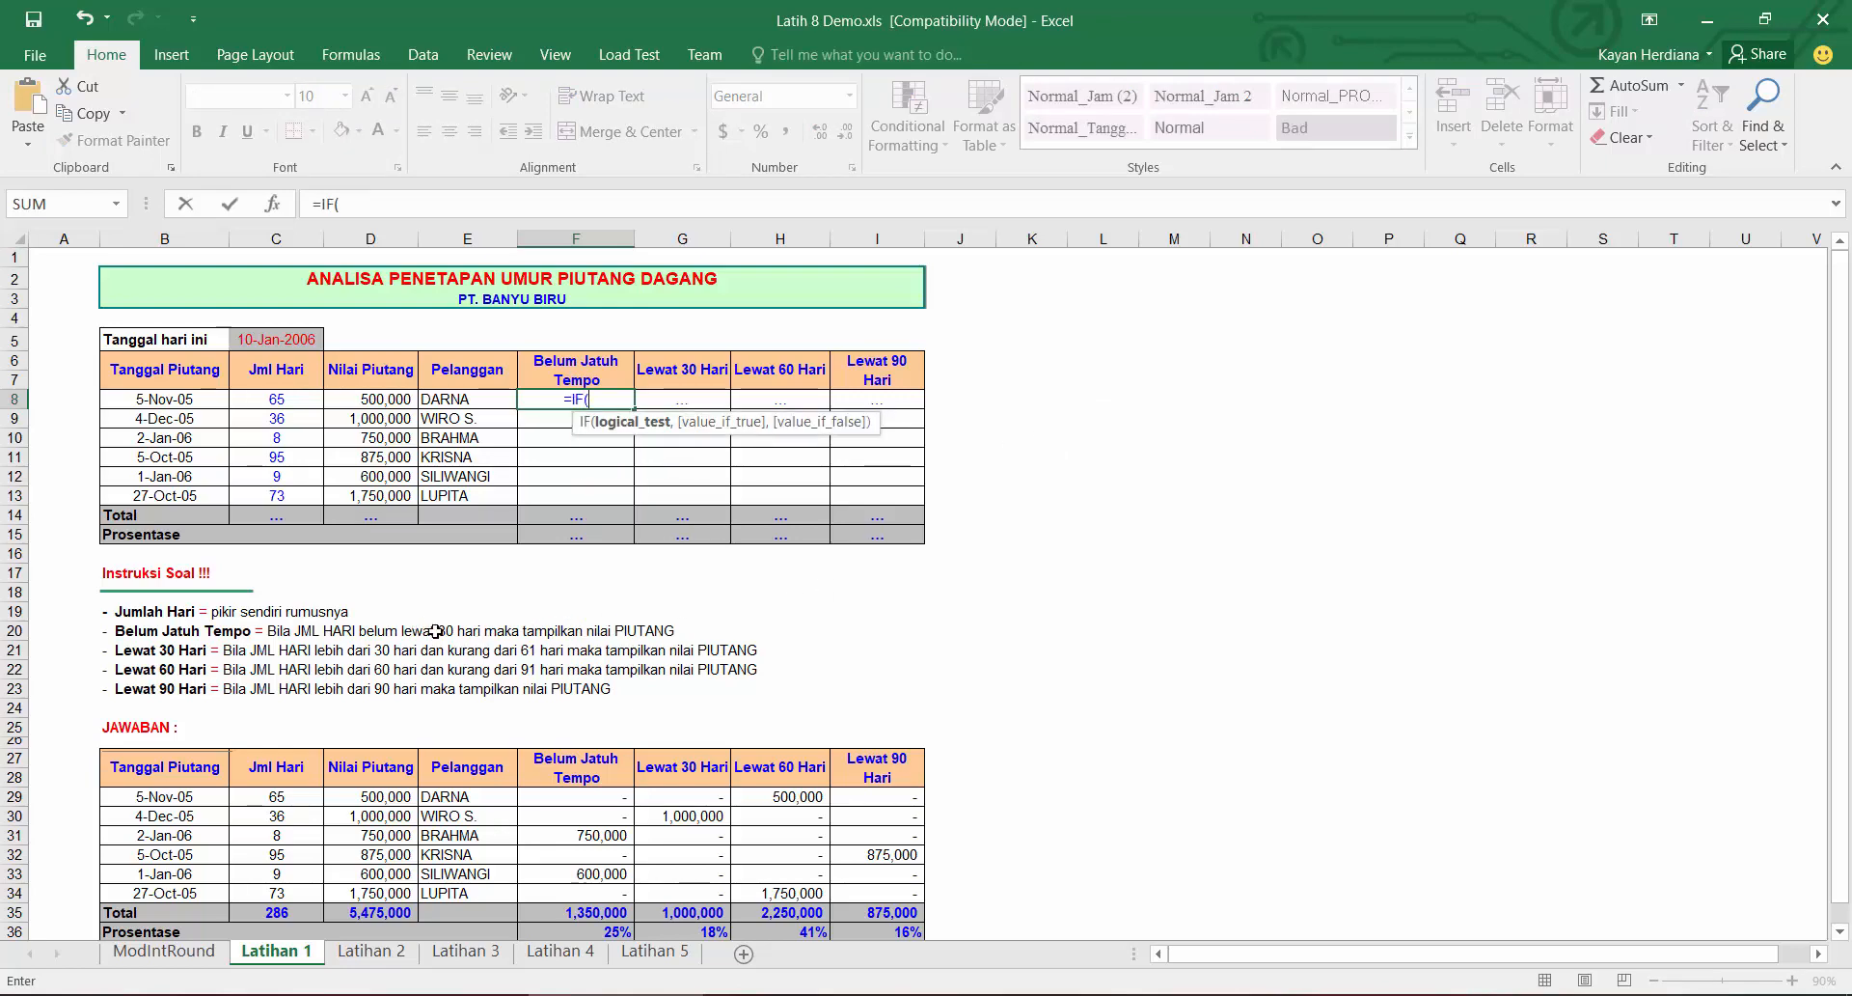
{"action": "left_click", "coordinate": [270, 402]}
{"action": "type", "text": "<=30,"}
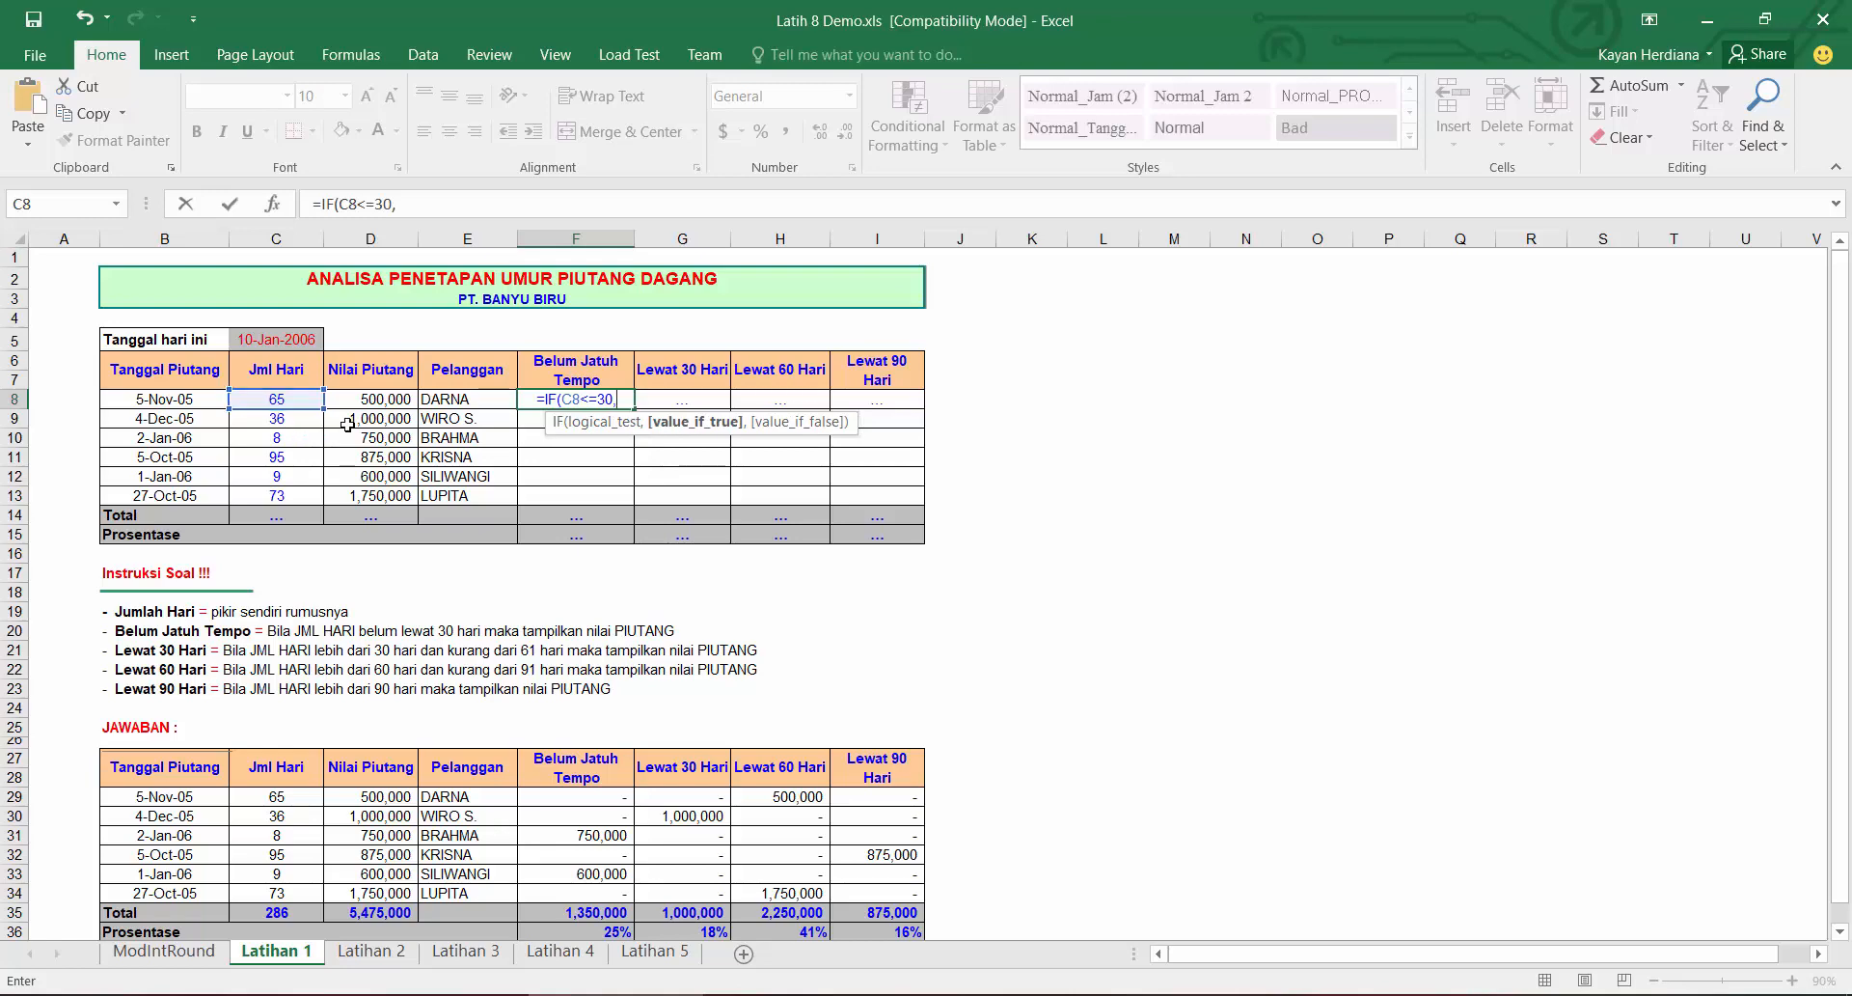
{"action": "left_click", "coordinate": [367, 399]}
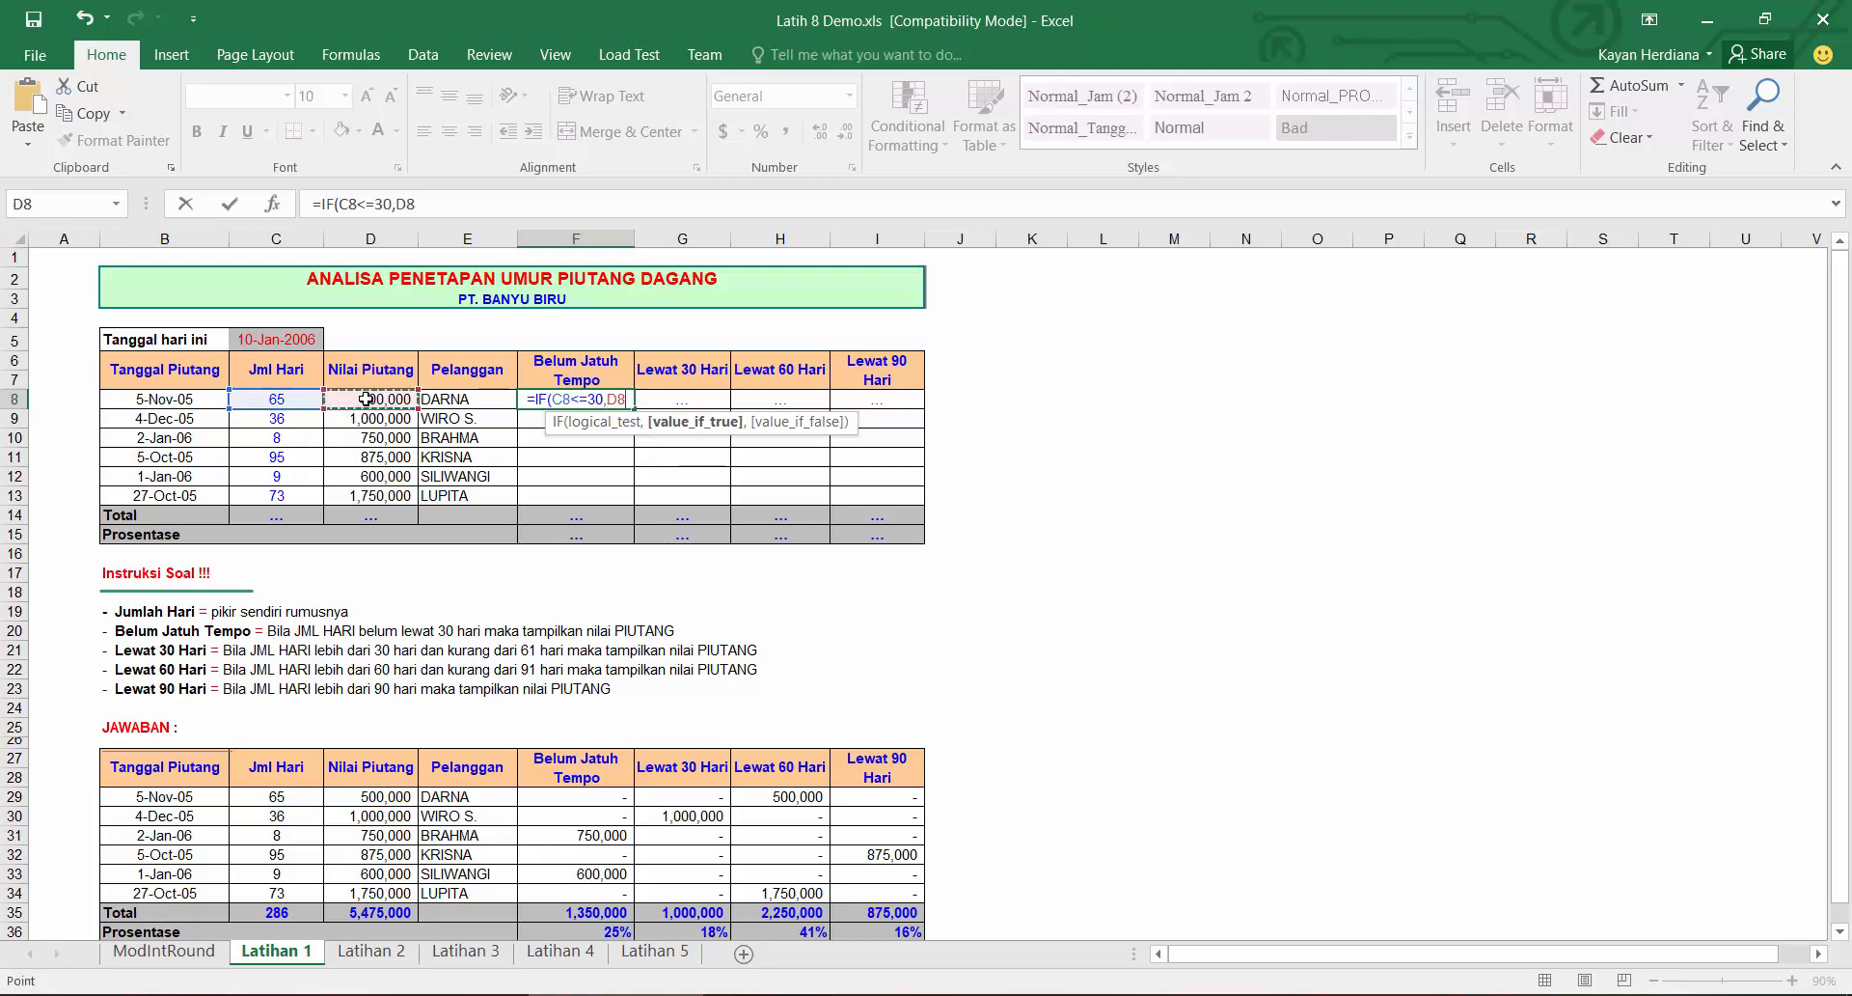
{"action": "type", "text": ",0)"}
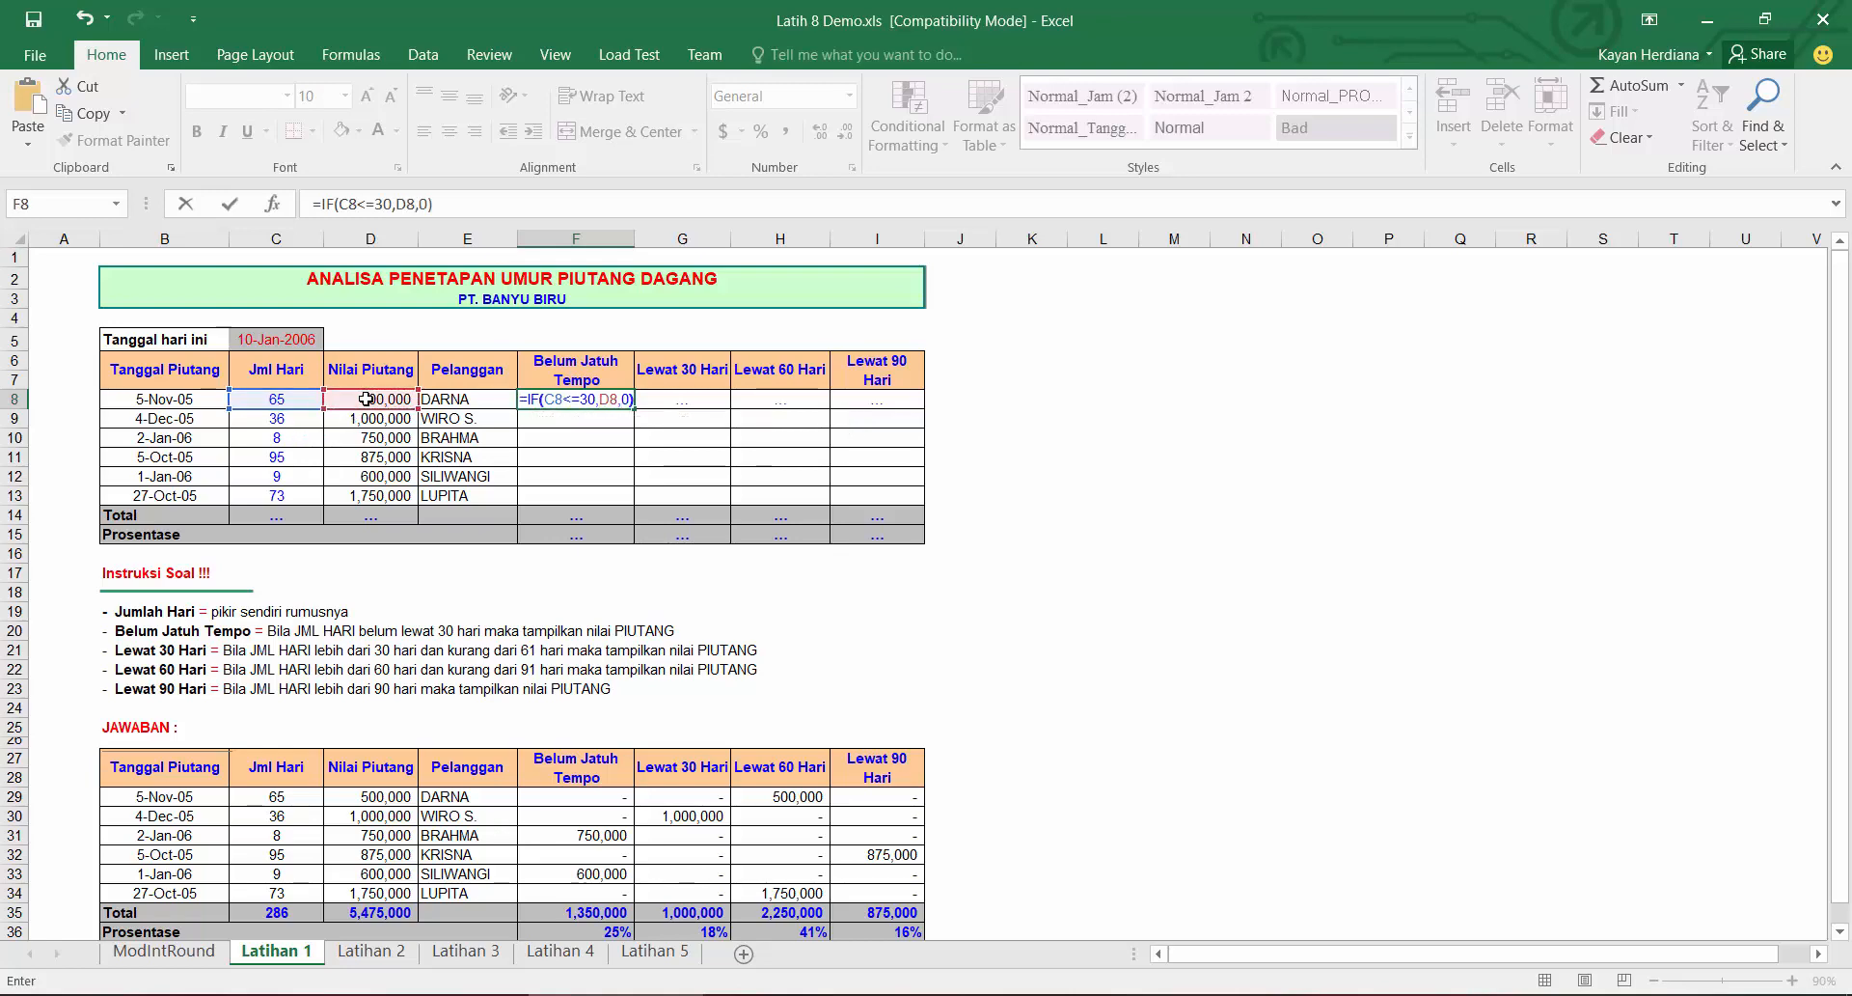
{"action": "key", "text": "Return"}
{"action": "left_click", "coordinate": [594, 399]}
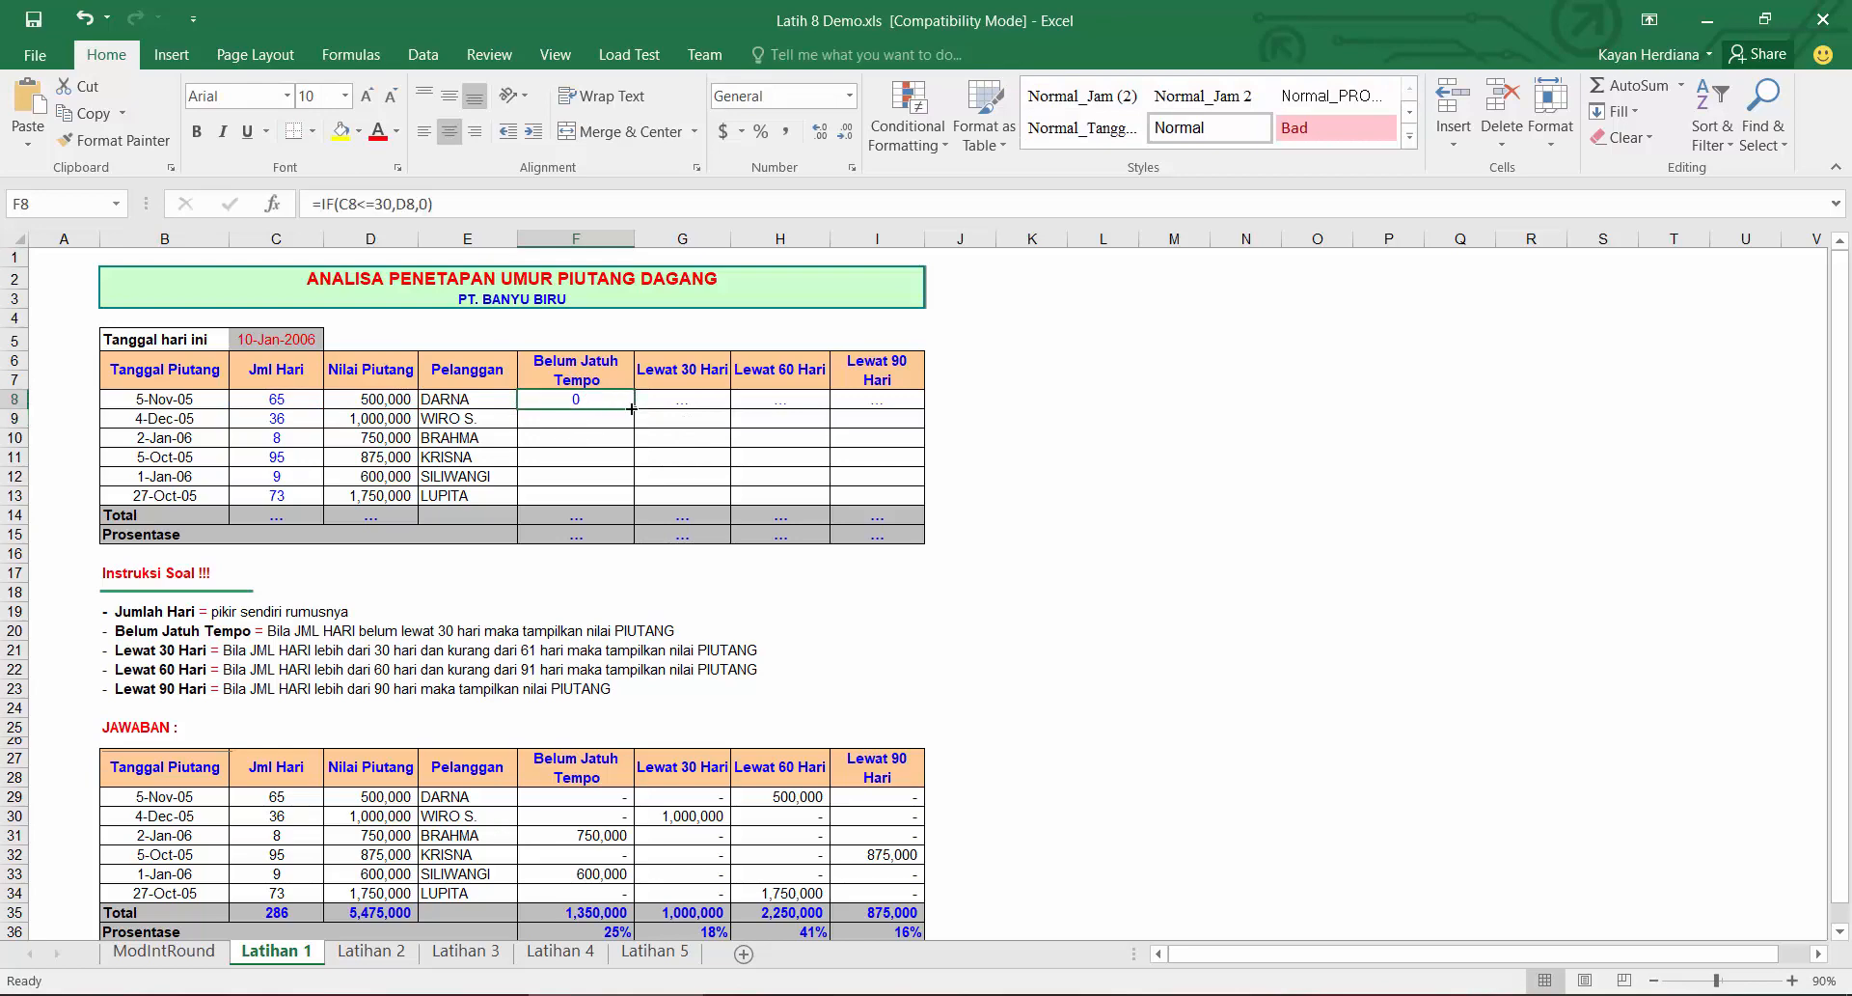
{"action": "left_click_drag", "start_coordinate": [634, 408], "coordinate": [612, 503]}
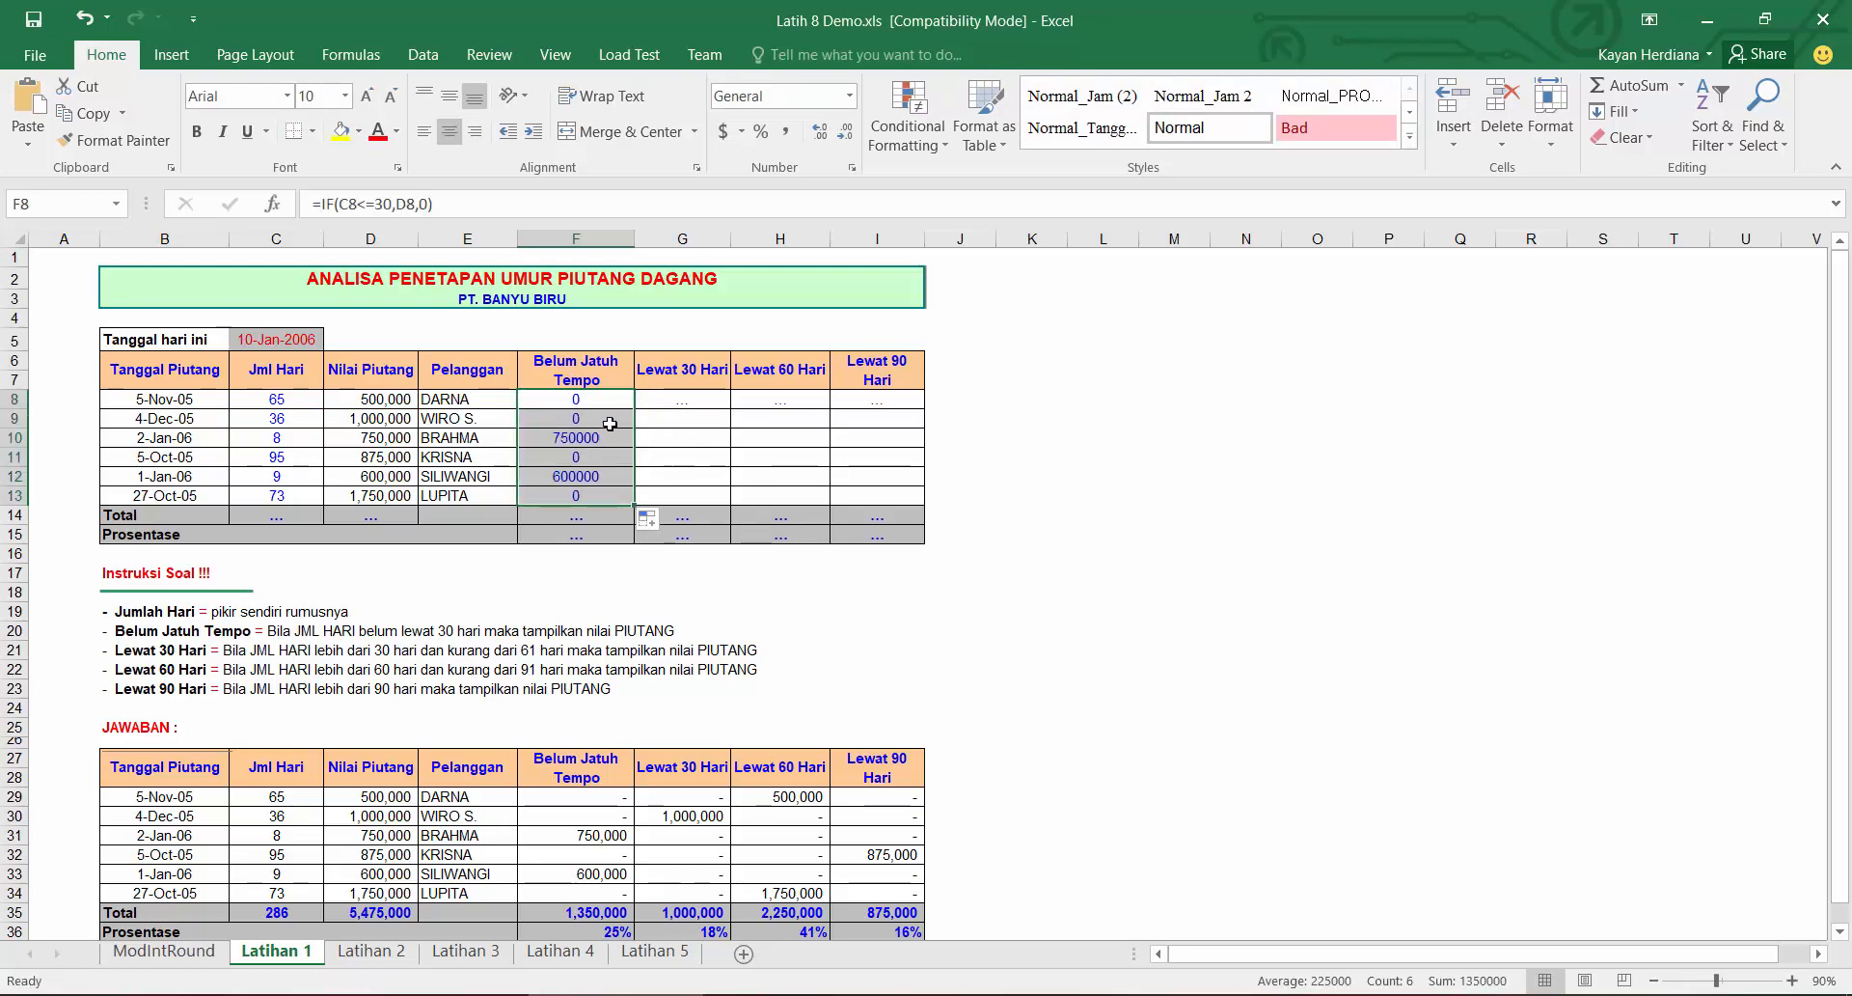
Step: Enter =IF(AND(C8>30,C8<61),D8,0) in the first Lewat 30 Hari cell and fill it down to row 13
{"action": "left_click", "coordinate": [667, 394]}
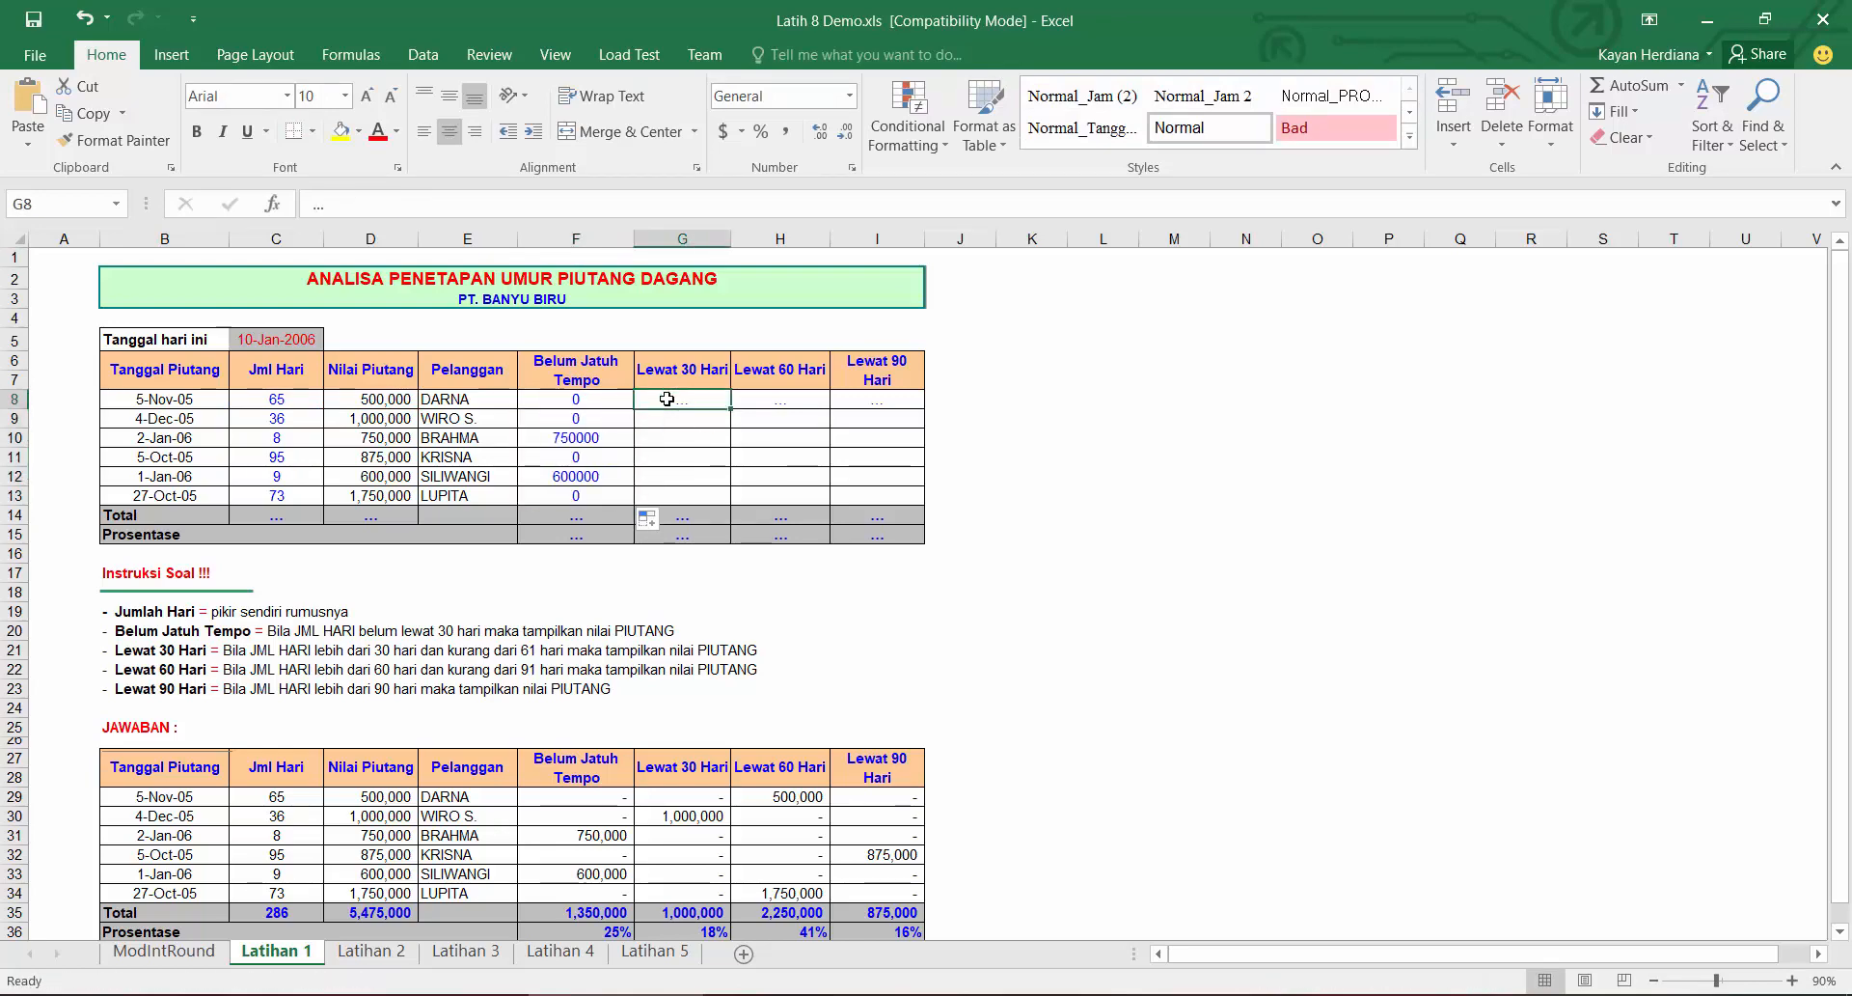
{"action": "type", "text": "=IF("}
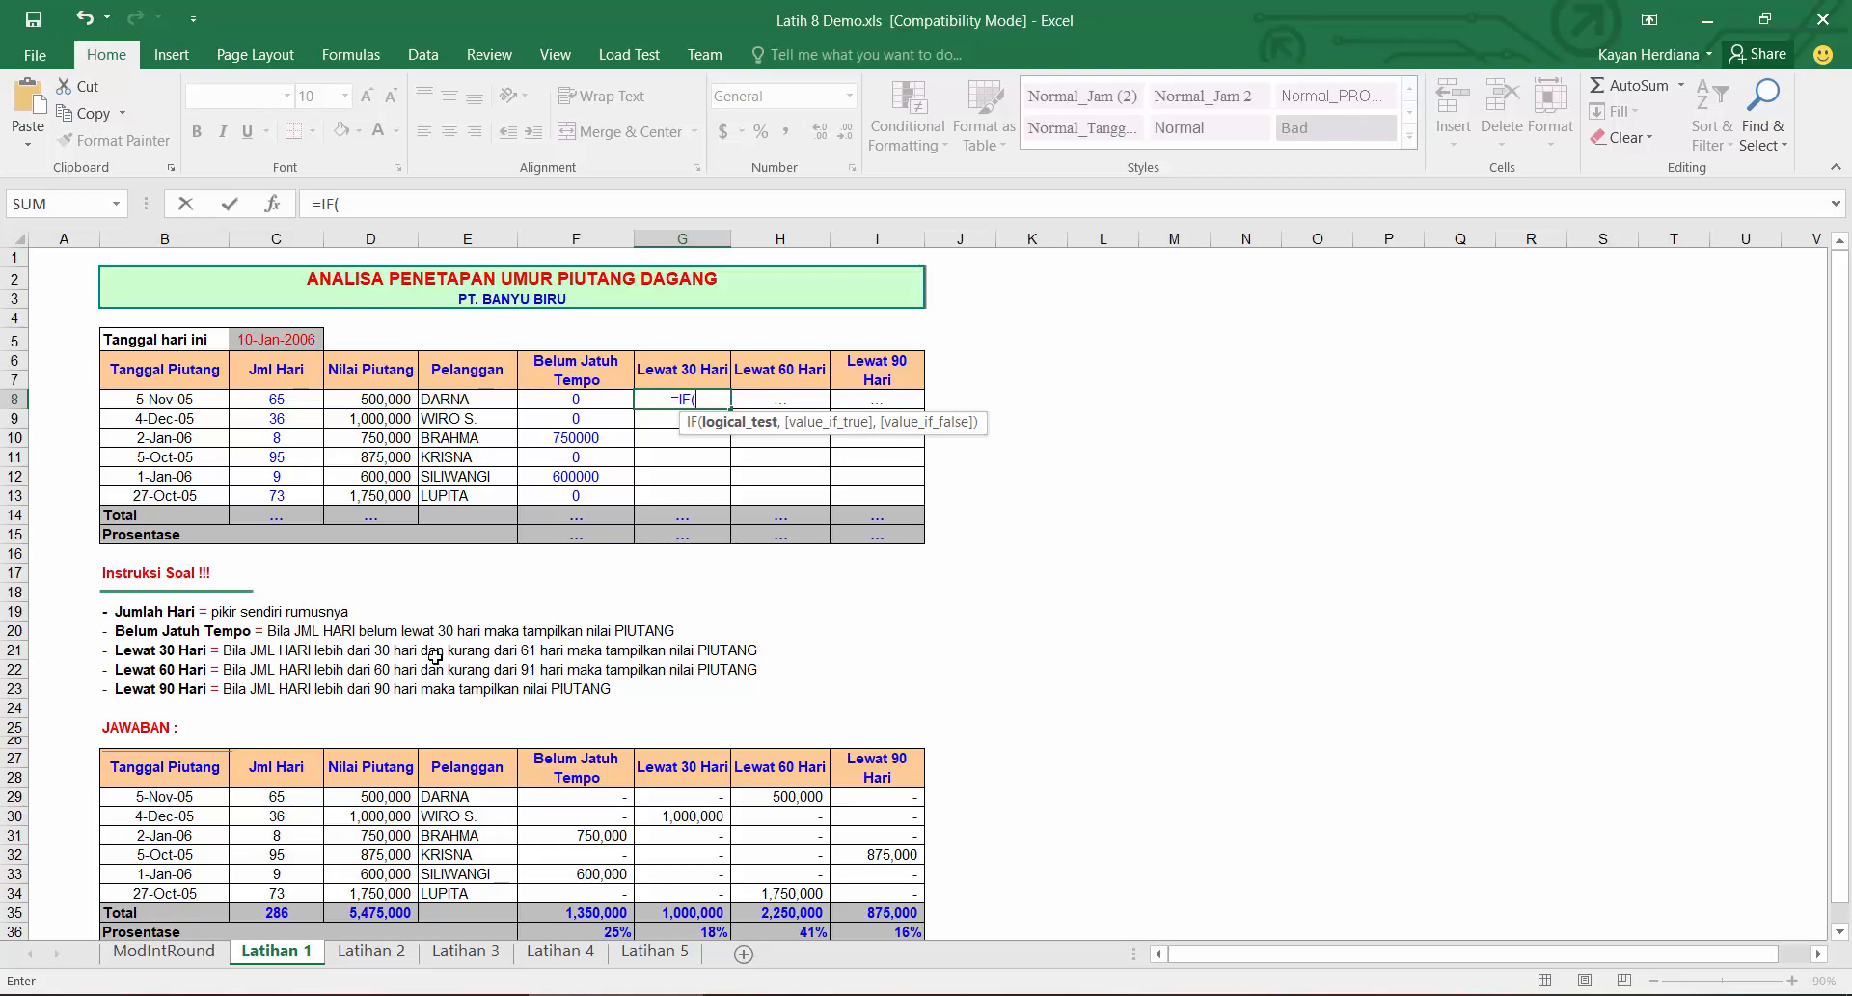
{"action": "type", "text": "an"}
{"action": "key", "text": "Tab"}
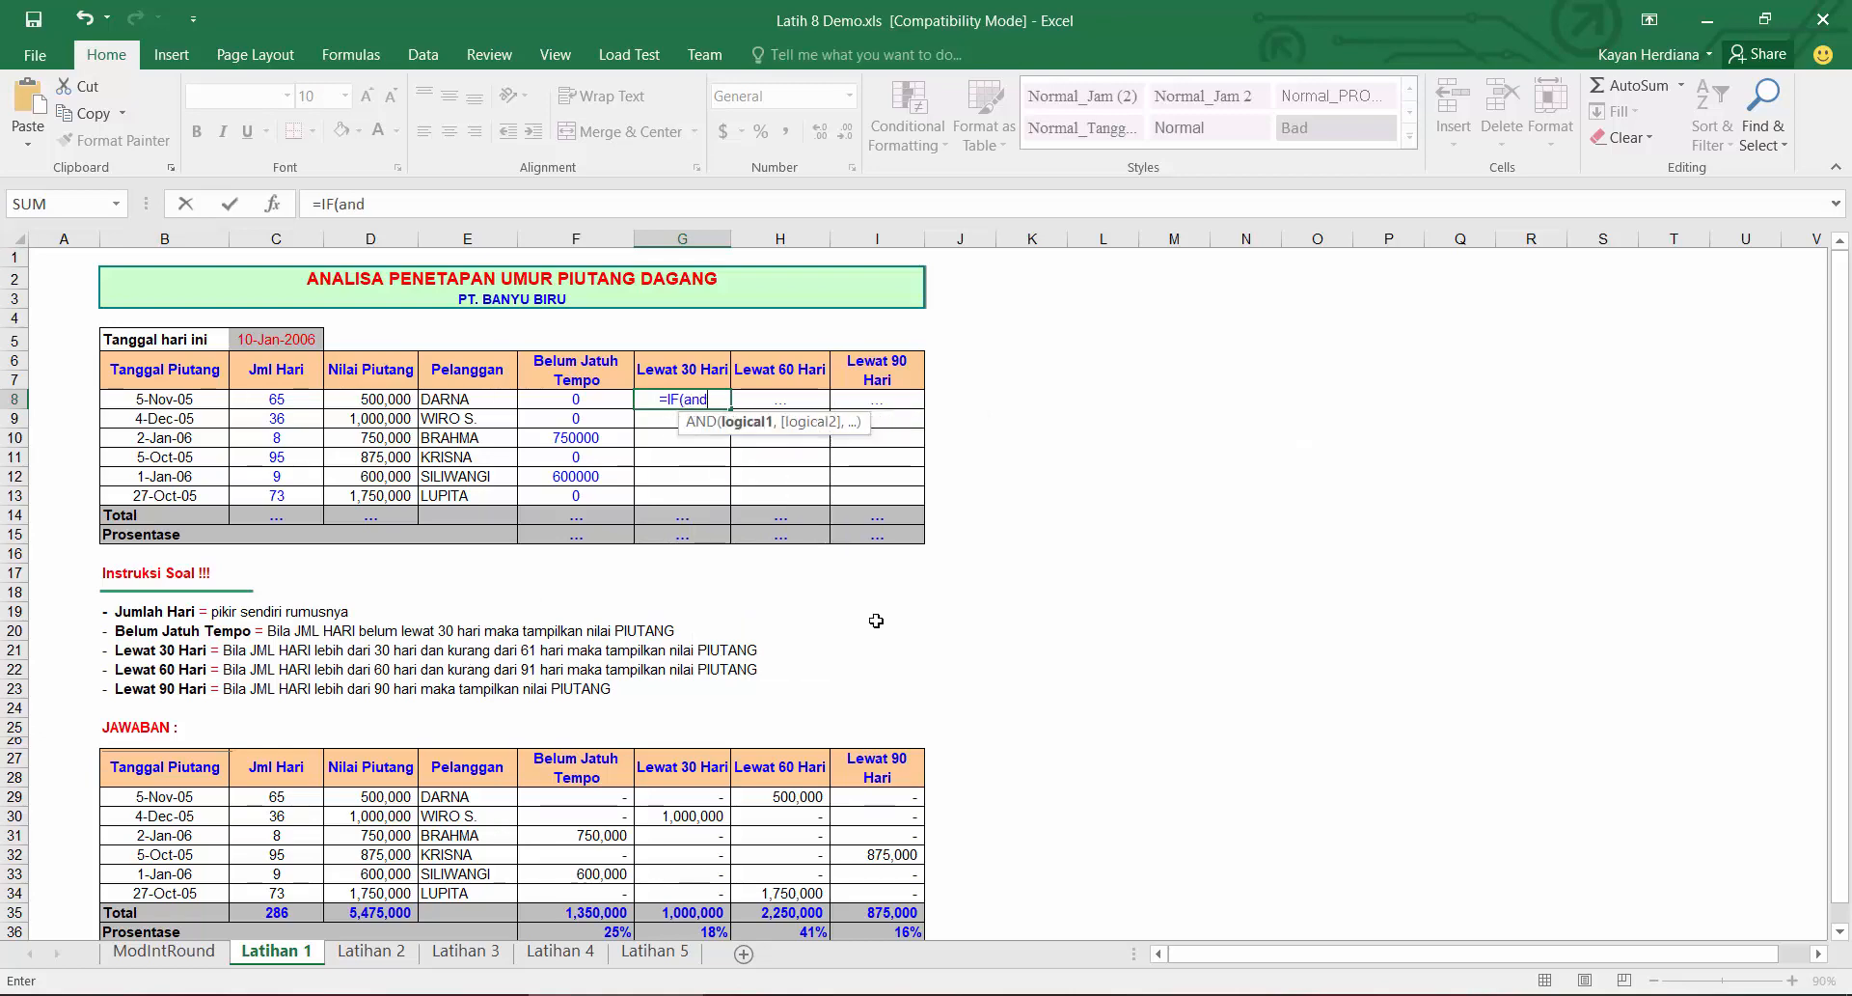
{"action": "left_click", "coordinate": [276, 401]}
{"action": "type", "text": ">30,"}
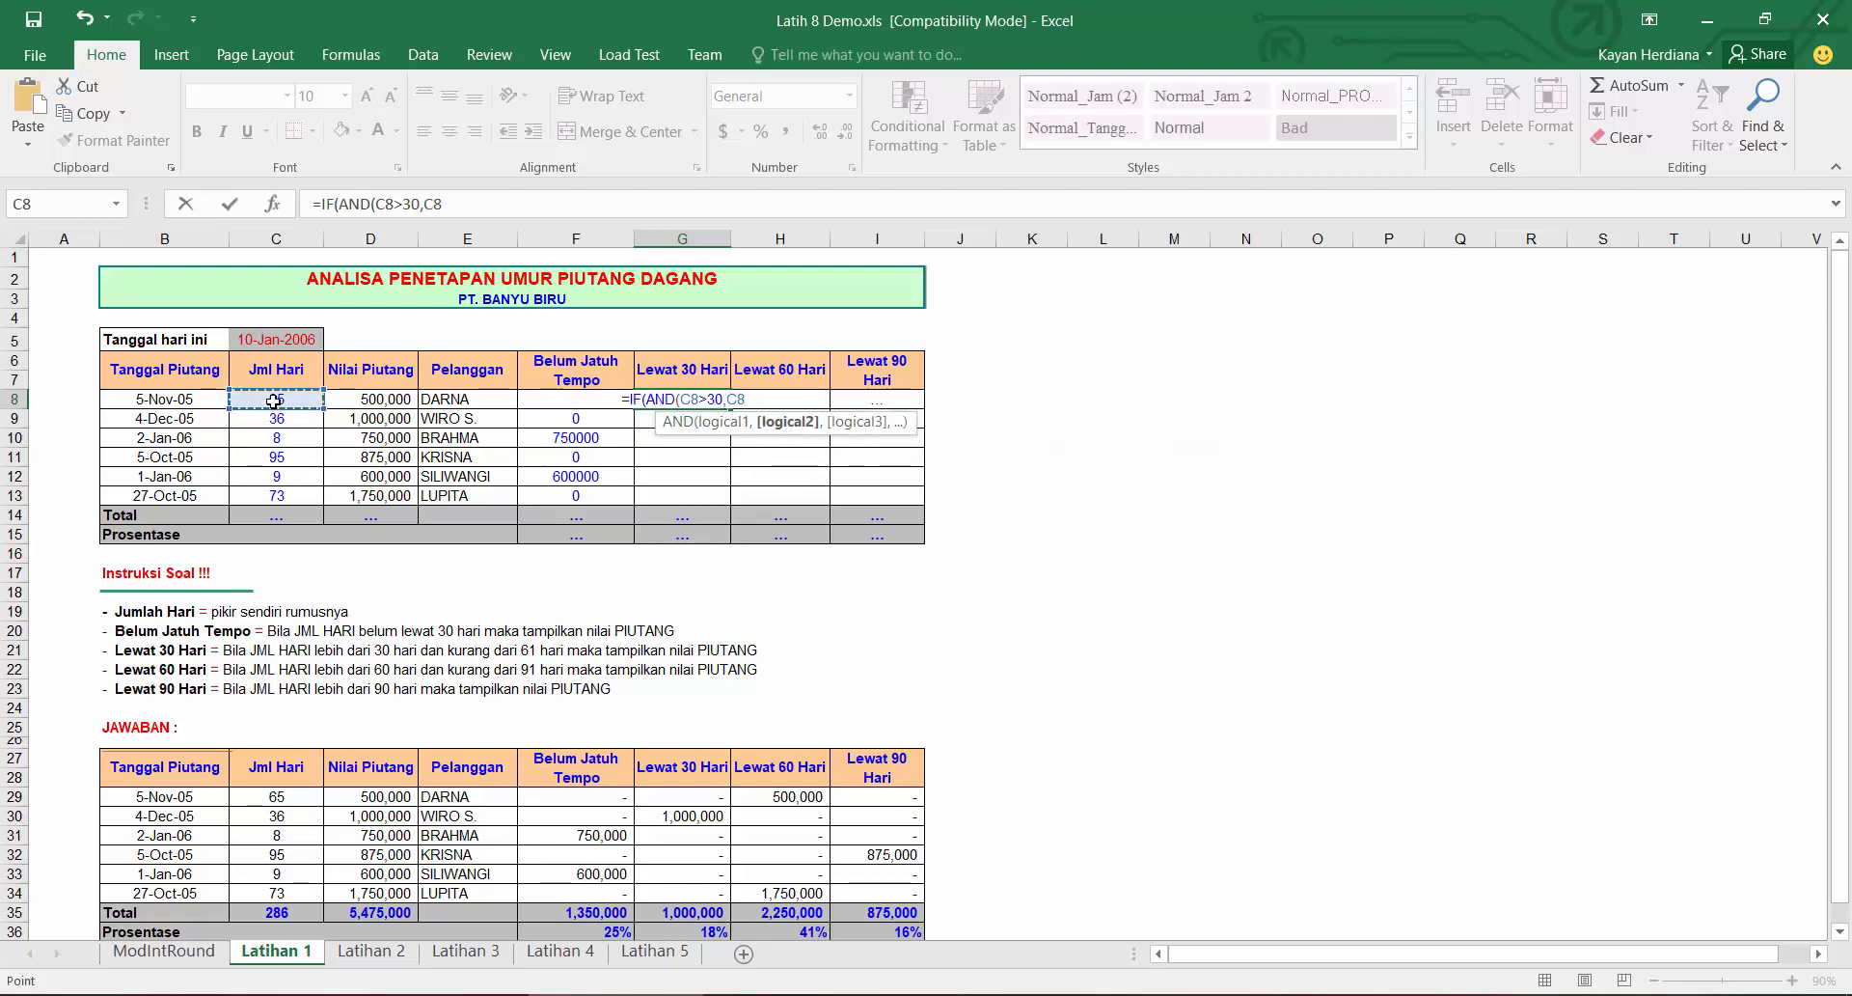
{"action": "type", "text": "<61)"}
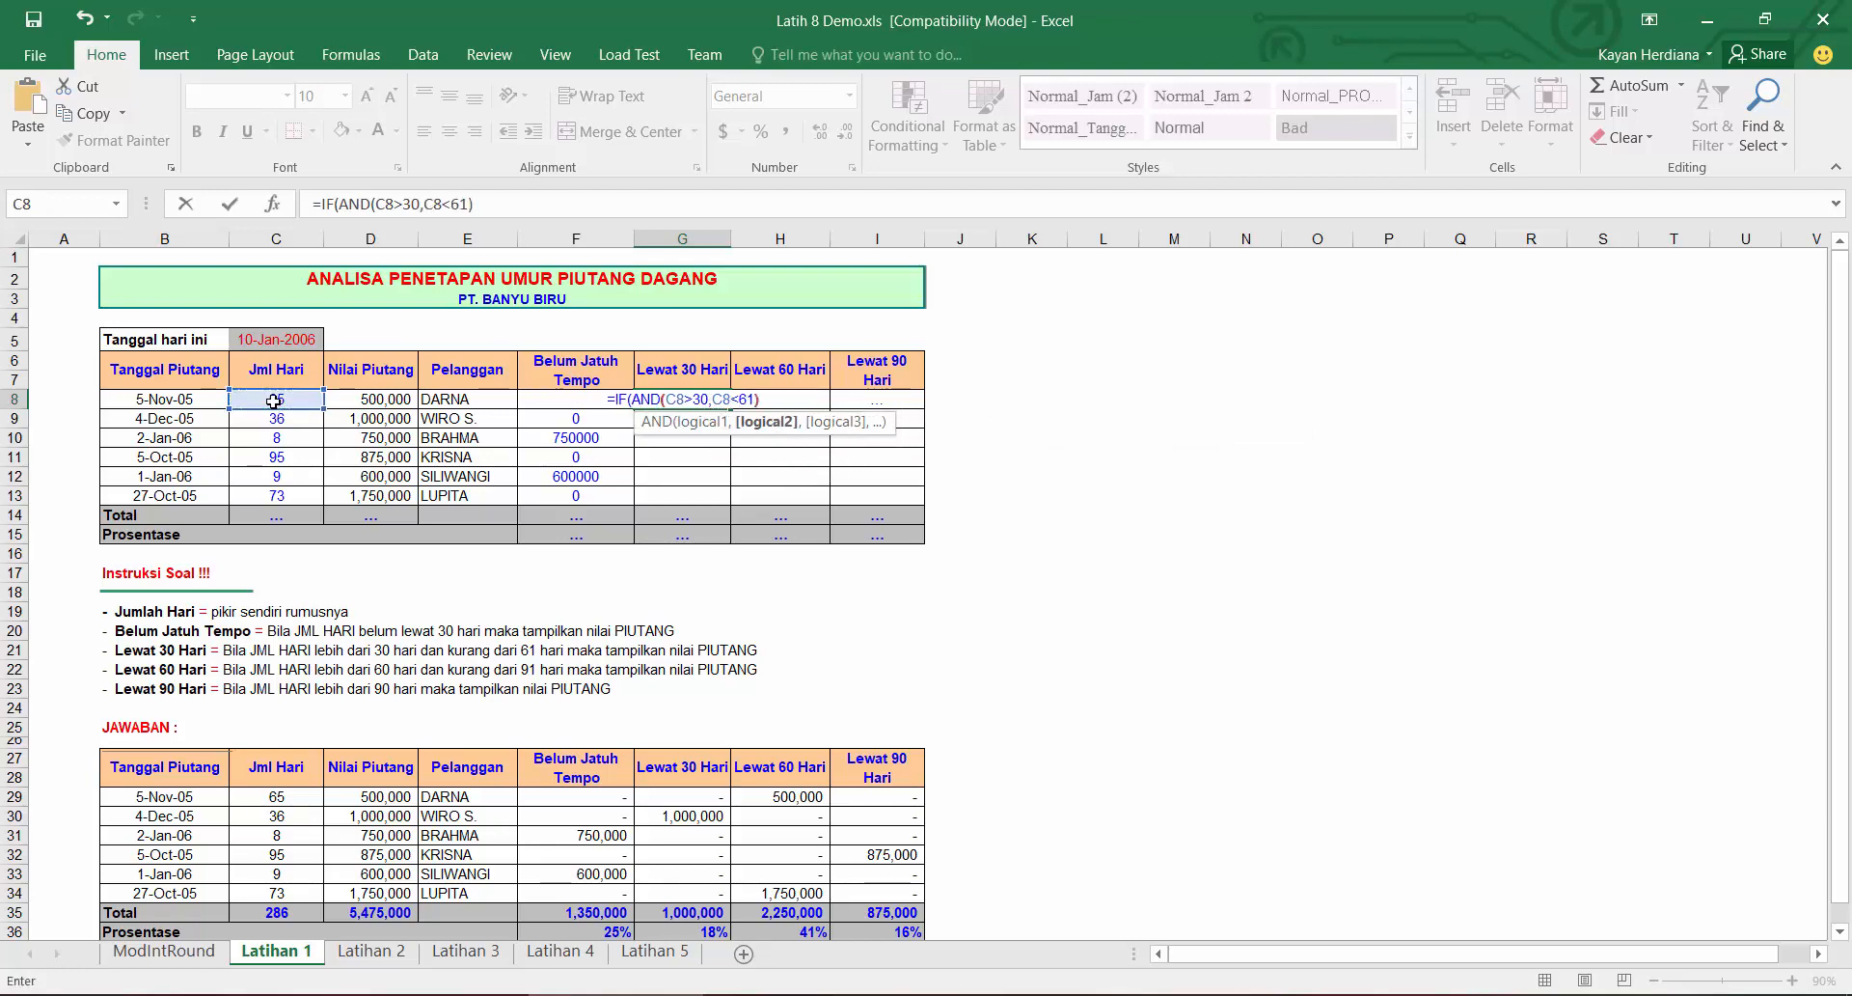
{"action": "type", "text": ","}
{"action": "left_click", "coordinate": [363, 405]}
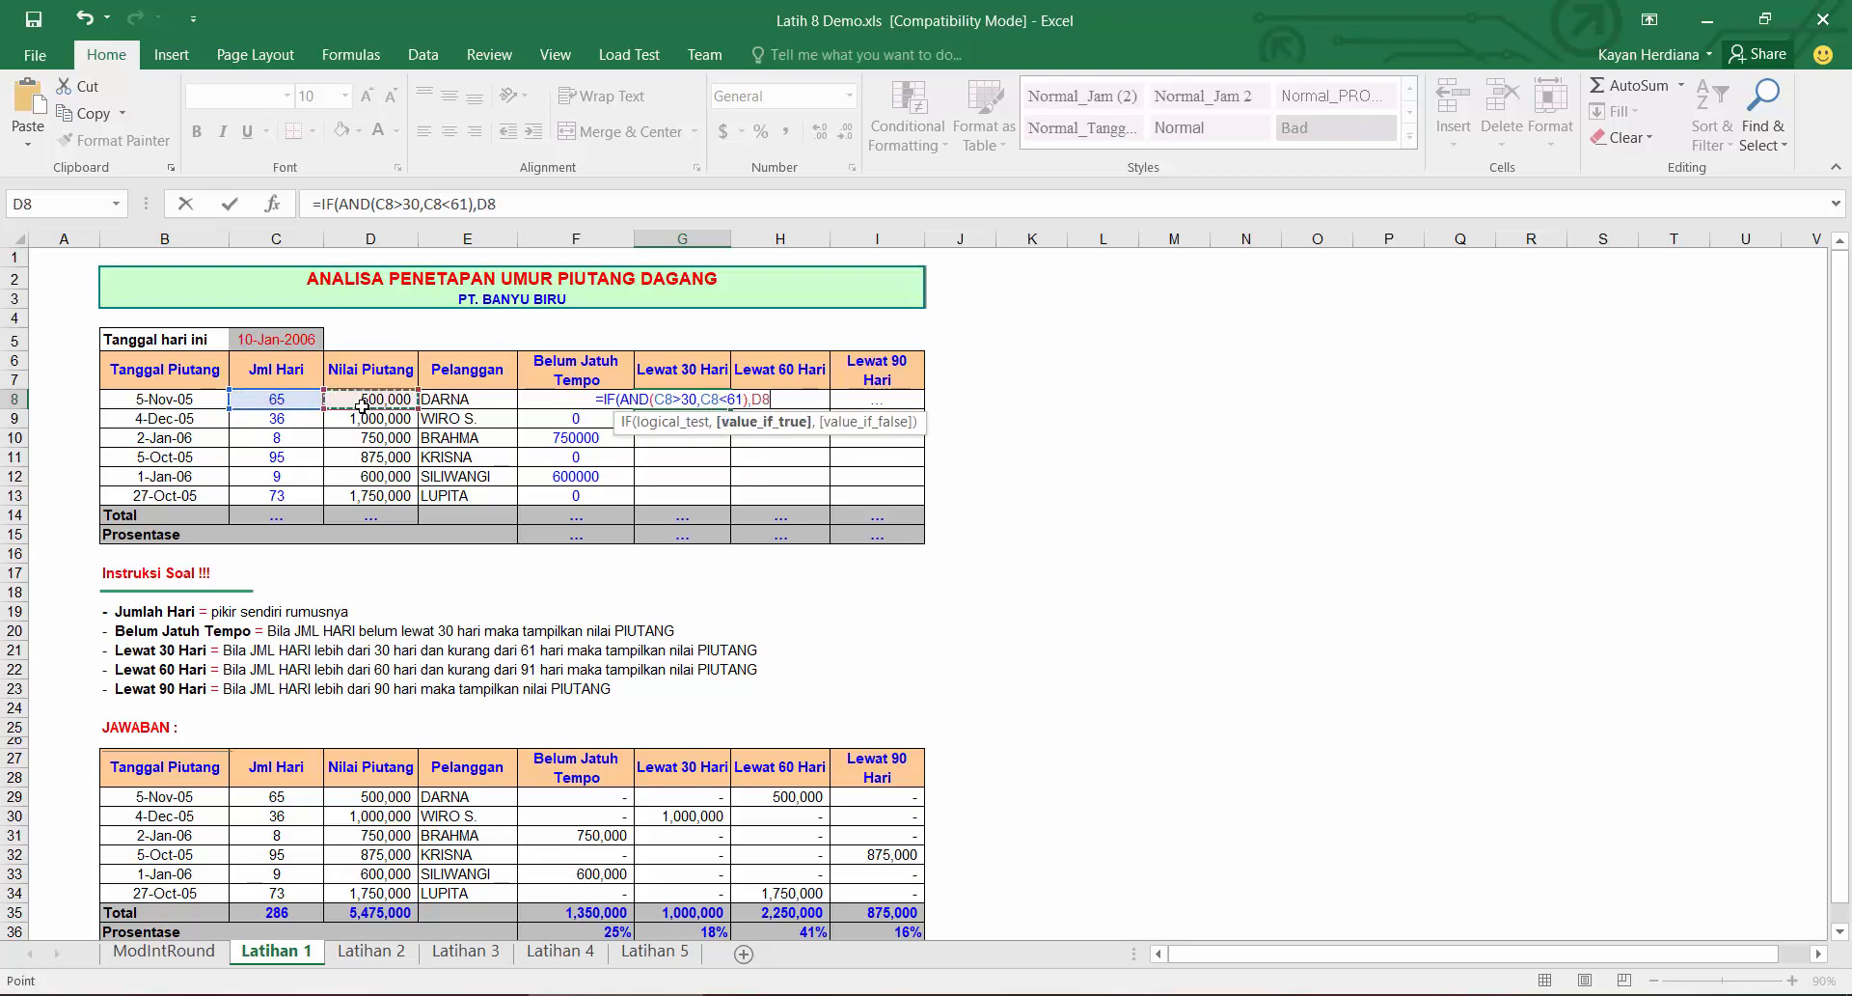
{"action": "type", "text": ",0"}
{"action": "key", "text": "Return"}
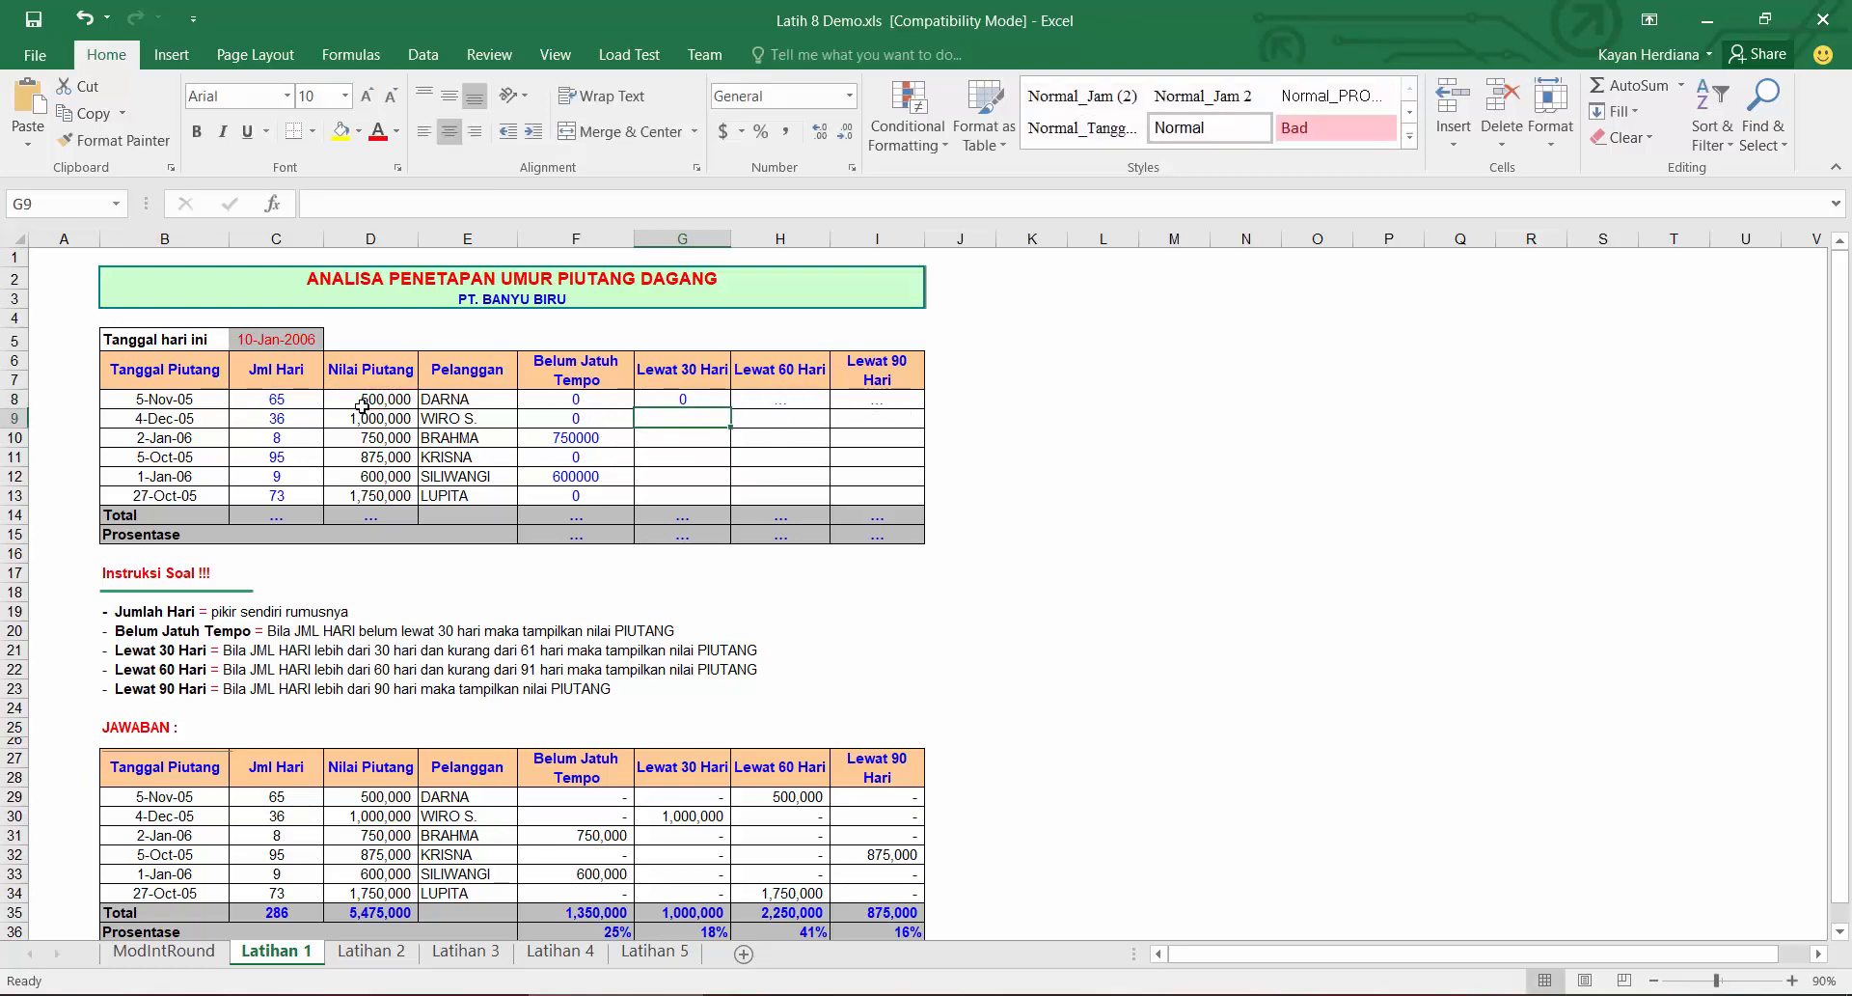
{"action": "left_click", "coordinate": [724, 402]}
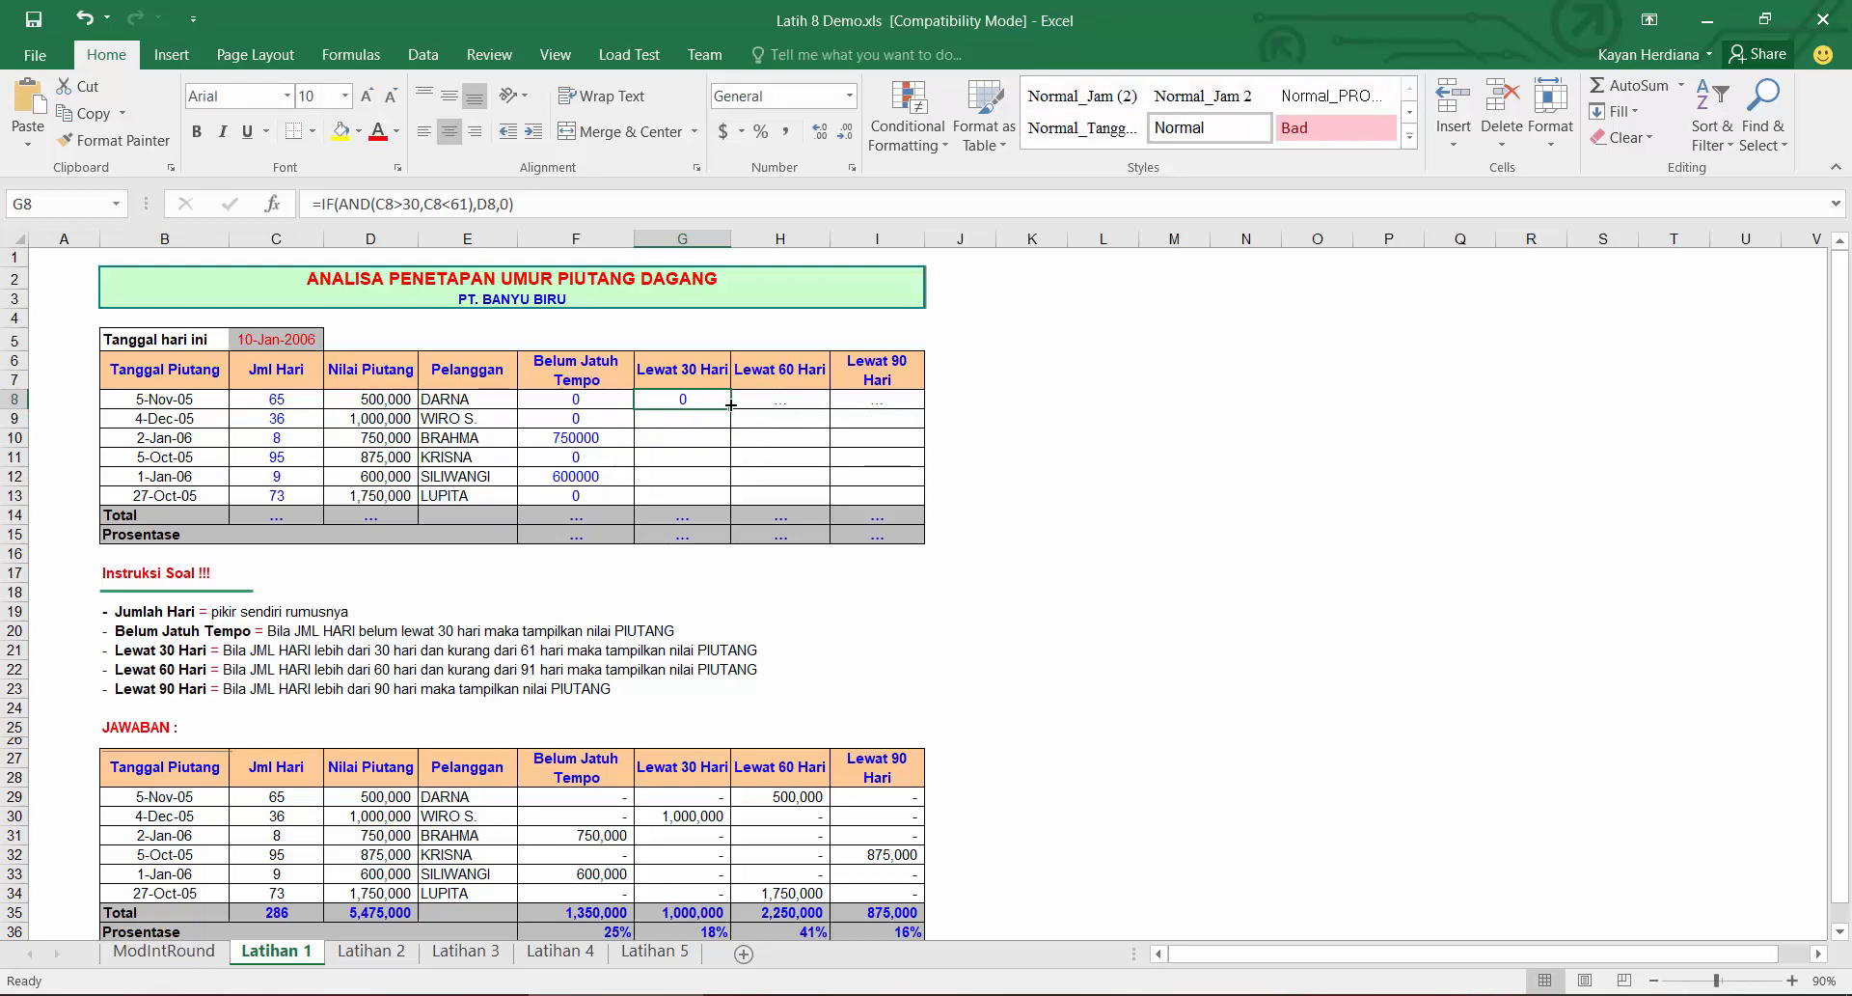
{"action": "left_click_drag", "start_coordinate": [735, 408], "coordinate": [738, 504]}
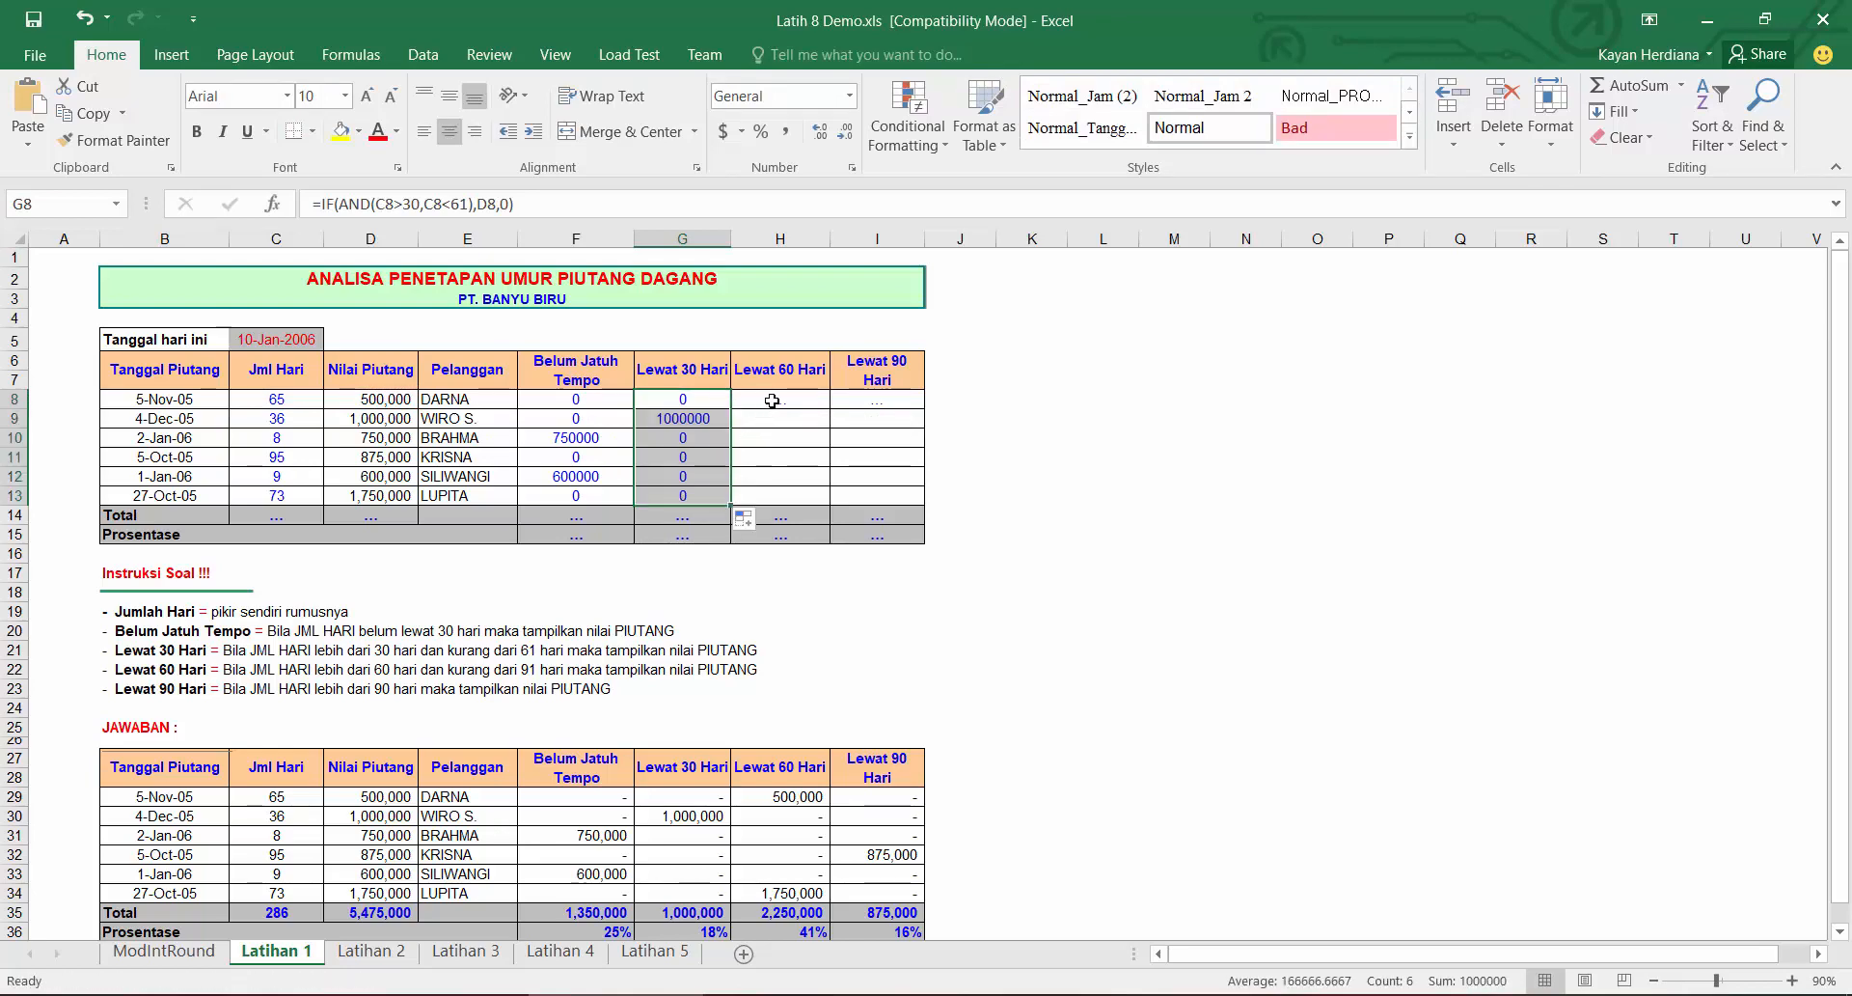
Step: Enter =IF(AND(C8>60,C8<91),D8,0) in the first Lewat 60 Hari cell
{"action": "left_click", "coordinate": [772, 401]}
{"action": "type", "text": "="}
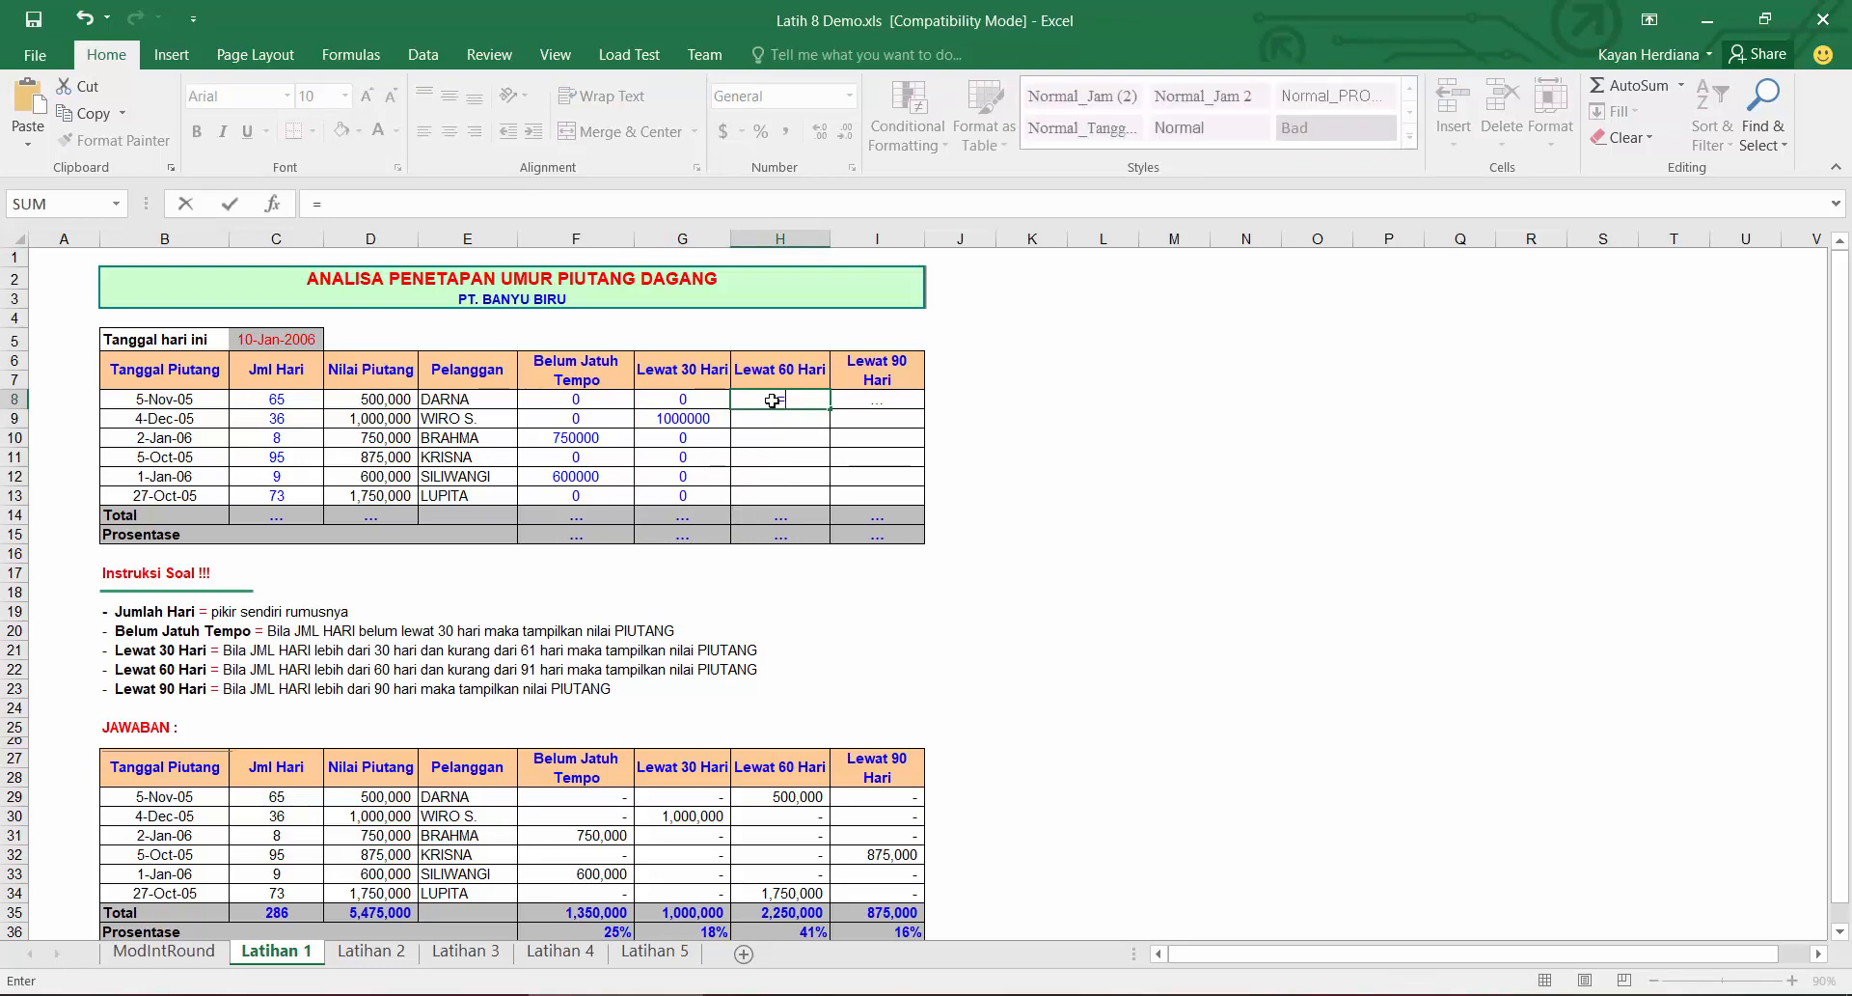
{"action": "type", "text": "IF("}
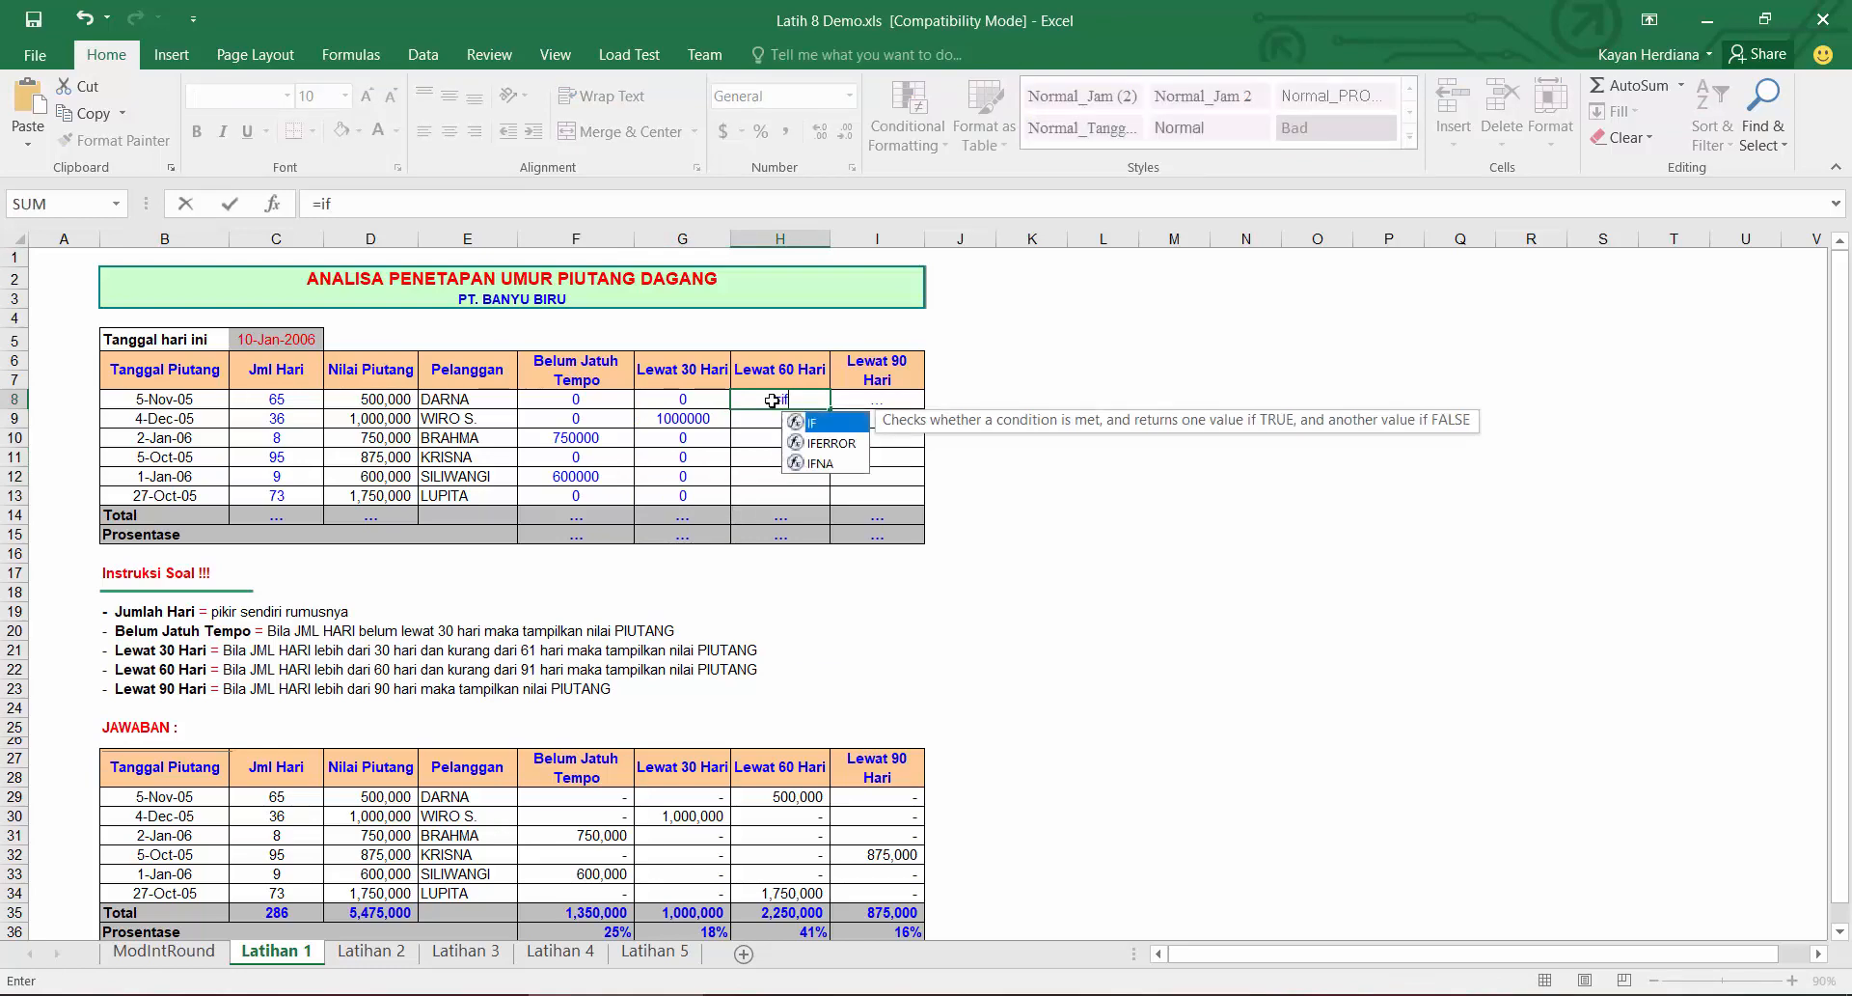
{"action": "type", "text": "AND("}
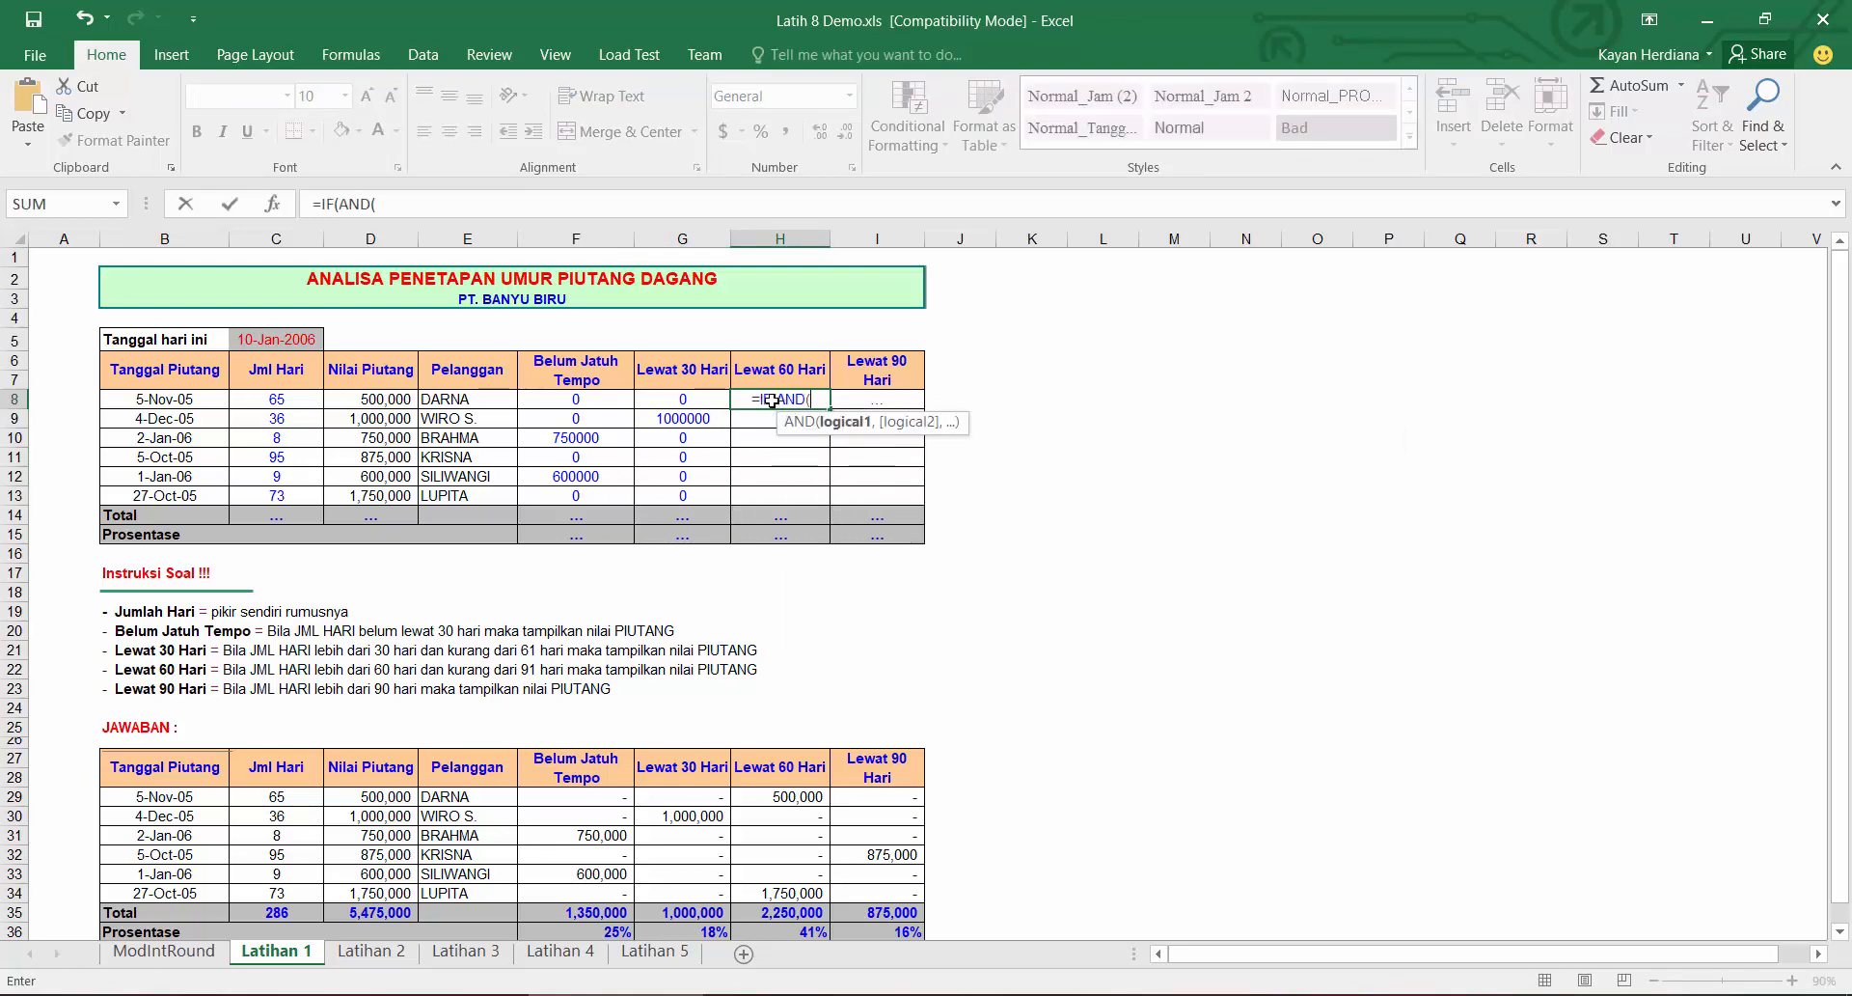
{"action": "left_click", "coordinate": [297, 400]}
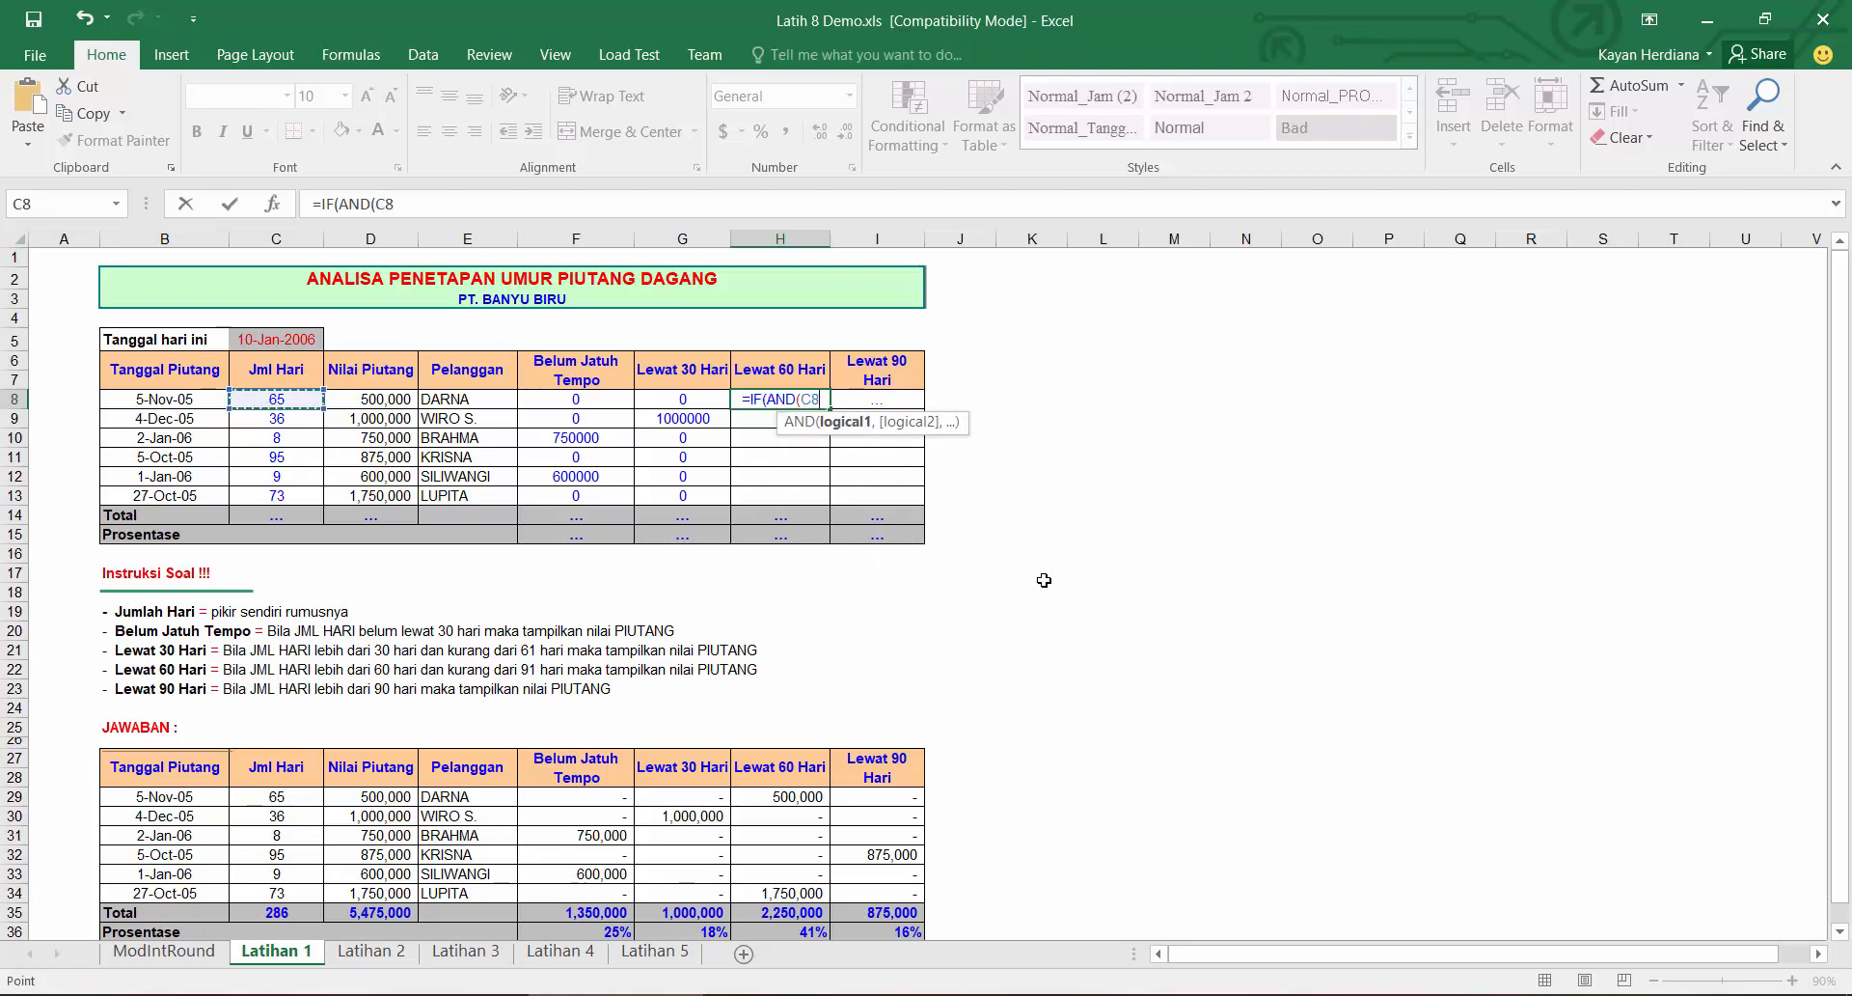
{"action": "type", "text": ">60,"}
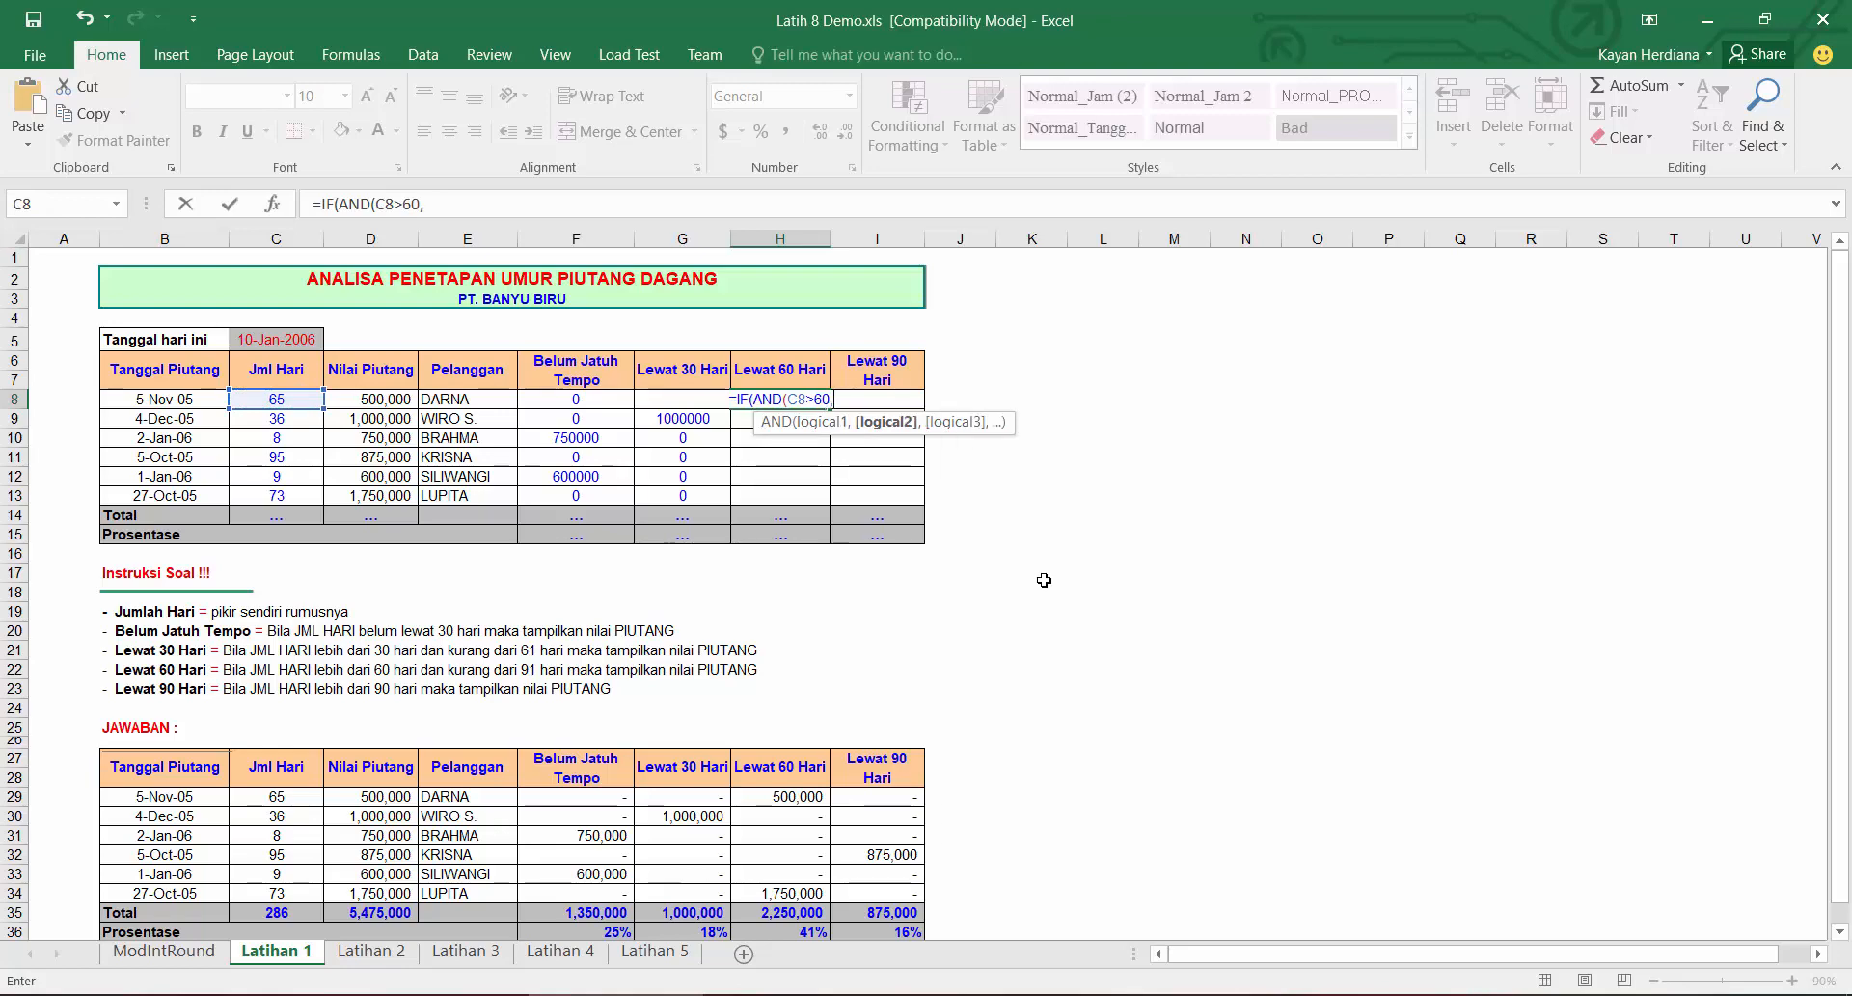
{"action": "left_click", "coordinate": [269, 406]}
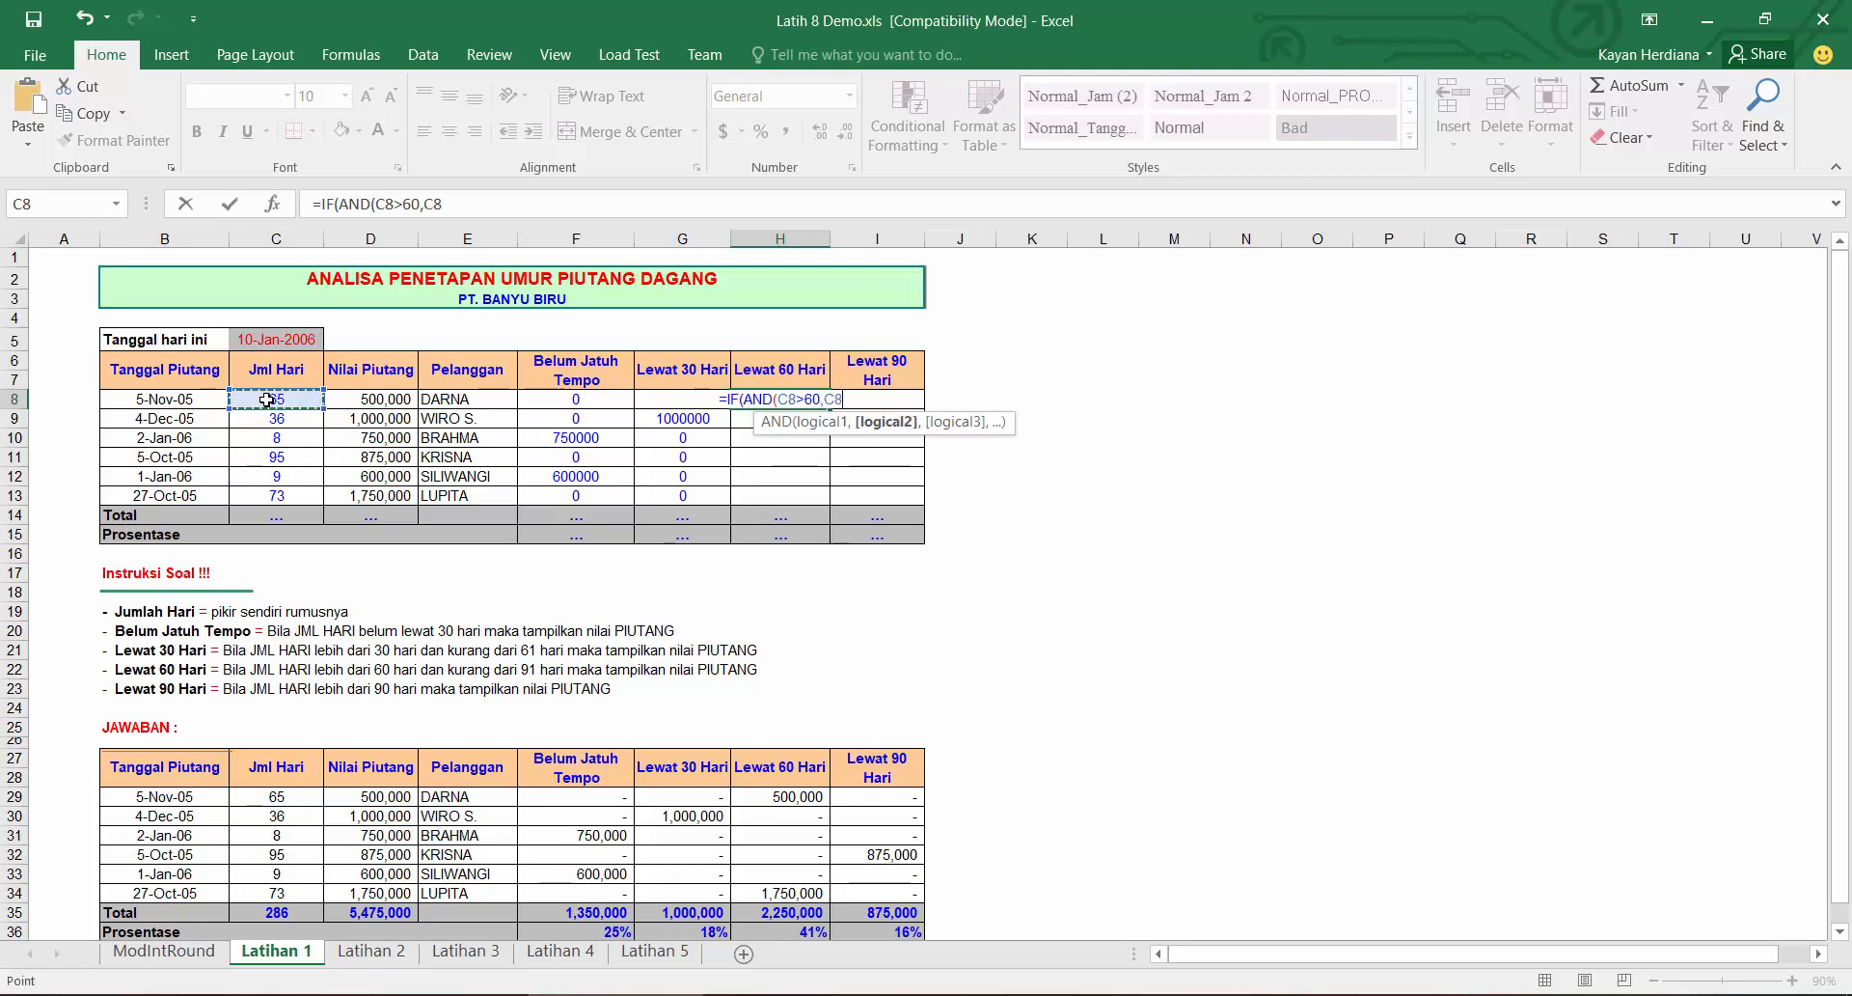
{"action": "type", "text": "<91"}
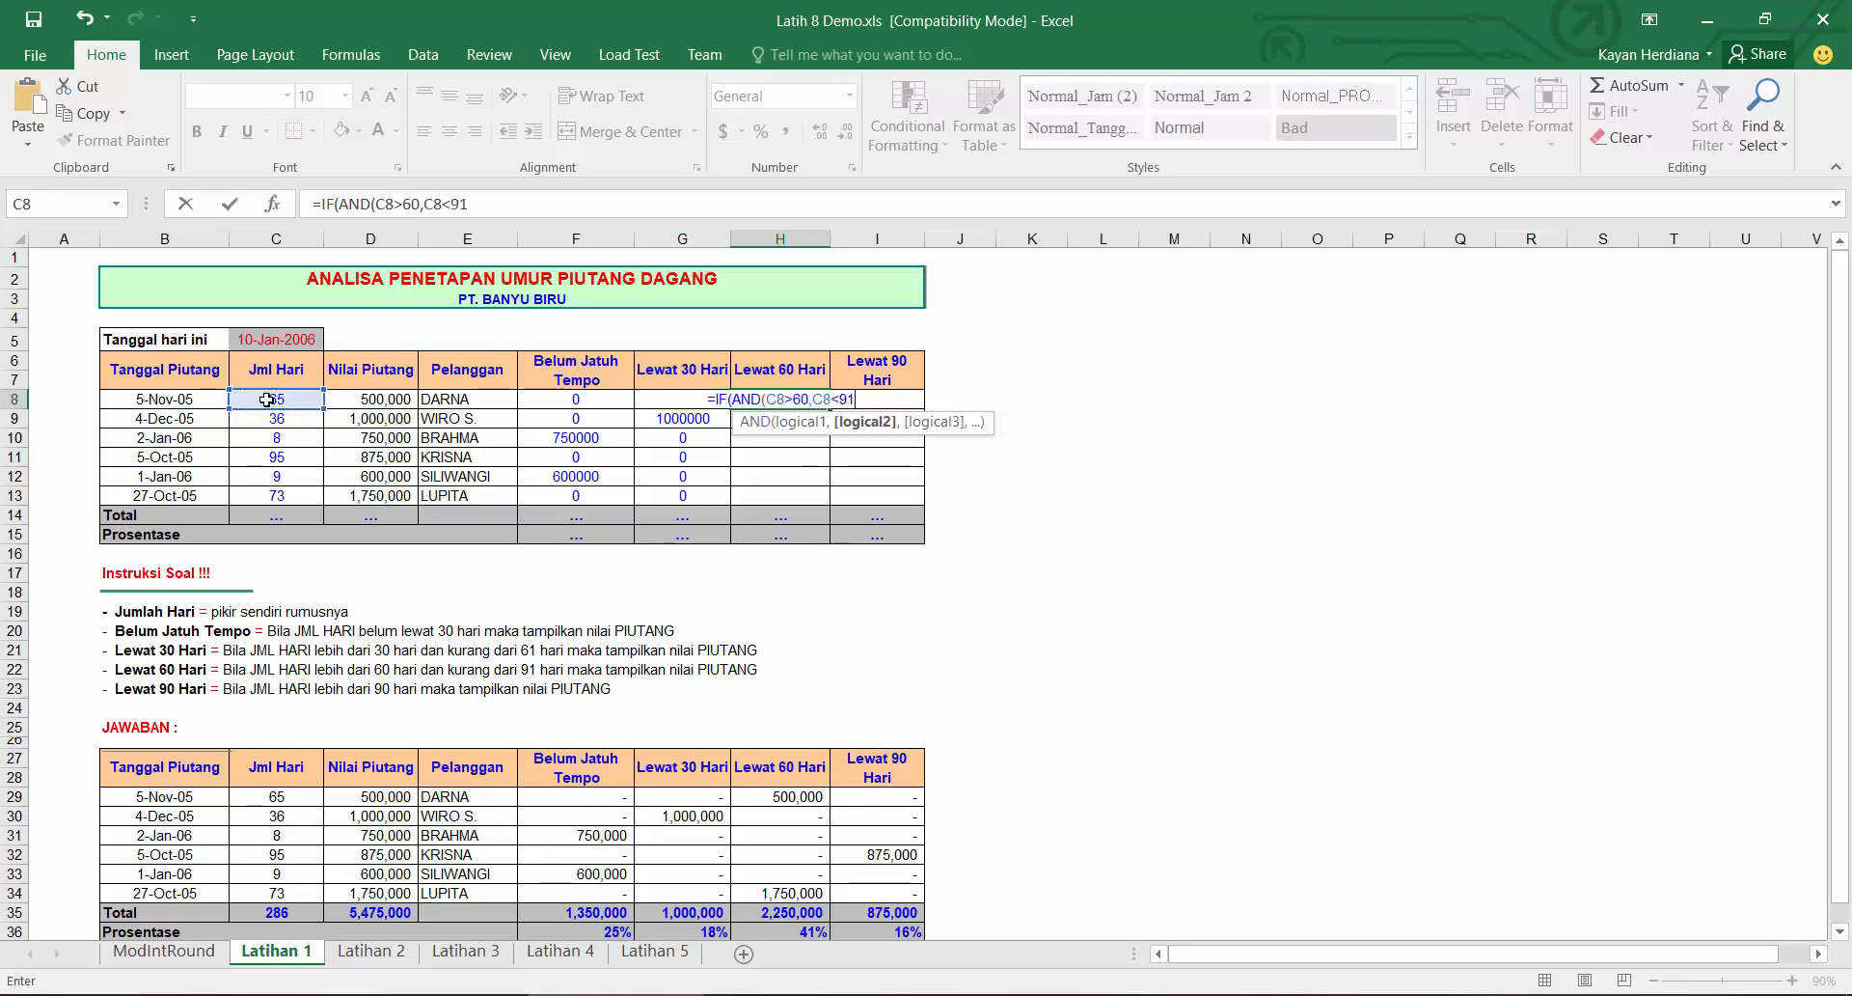
{"action": "type", "text": "),"}
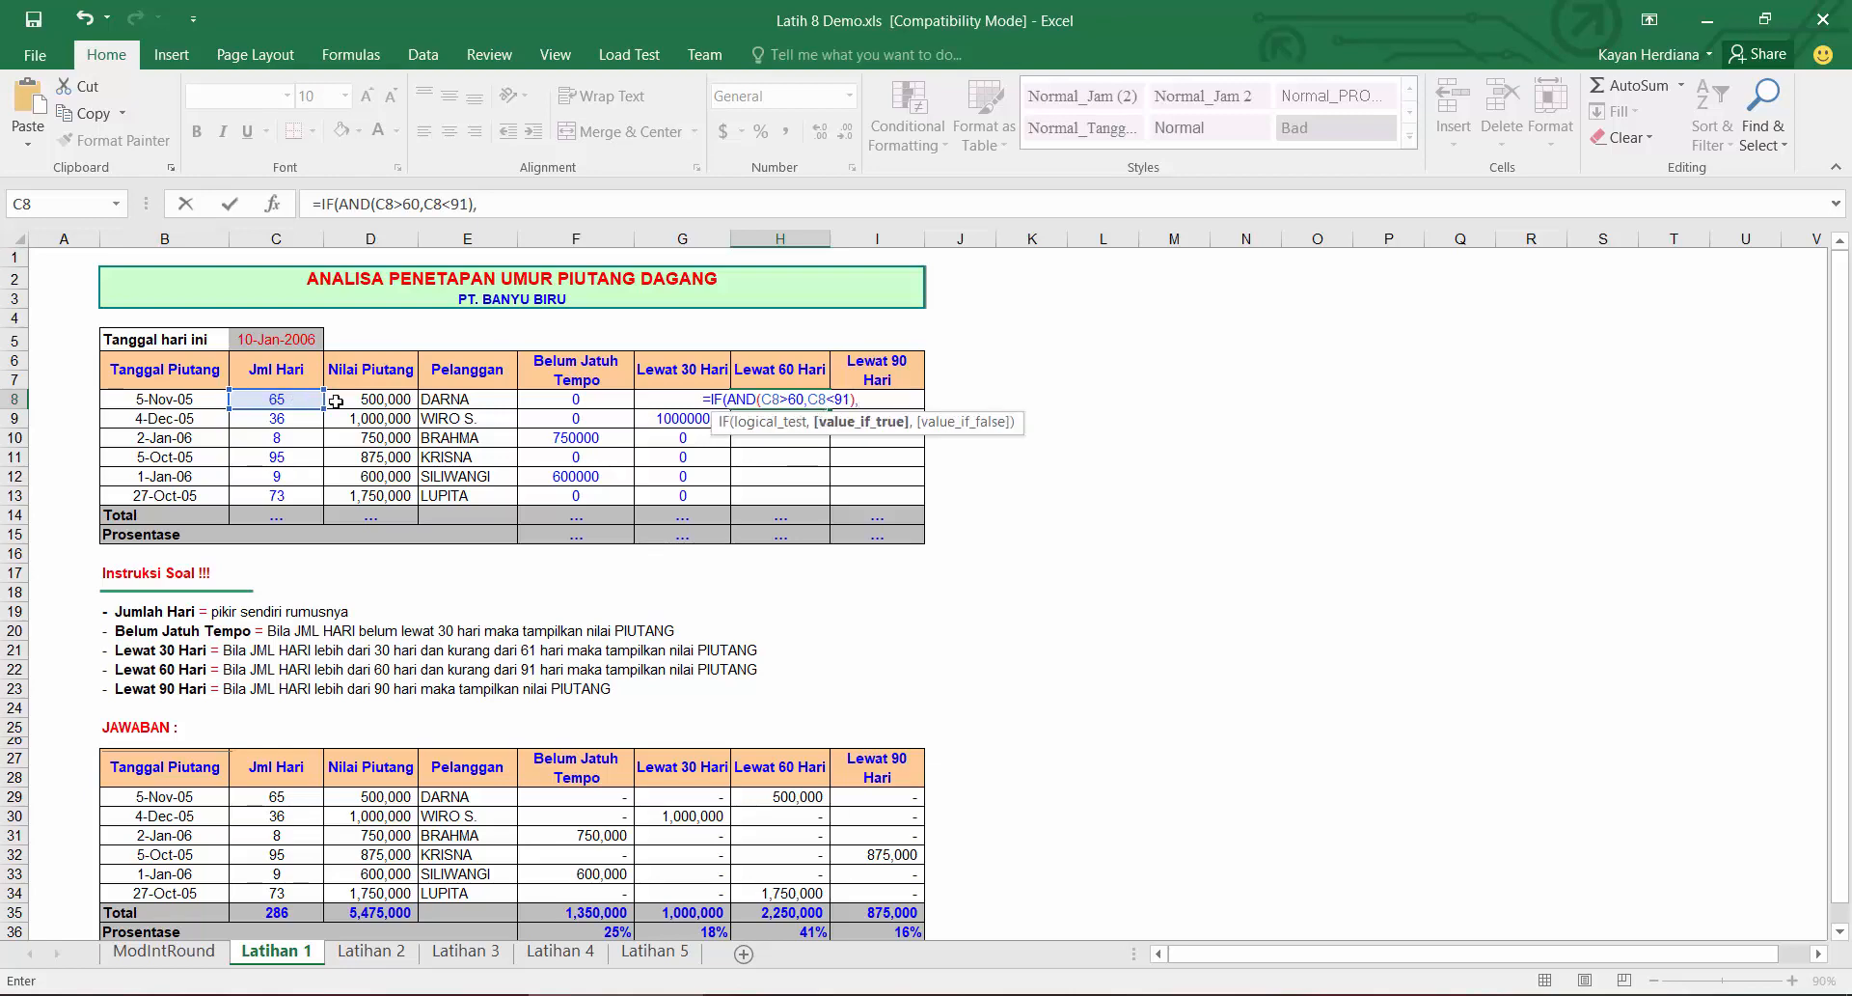
{"action": "left_click", "coordinate": [400, 406]}
{"action": "type", "text": ",0)"}
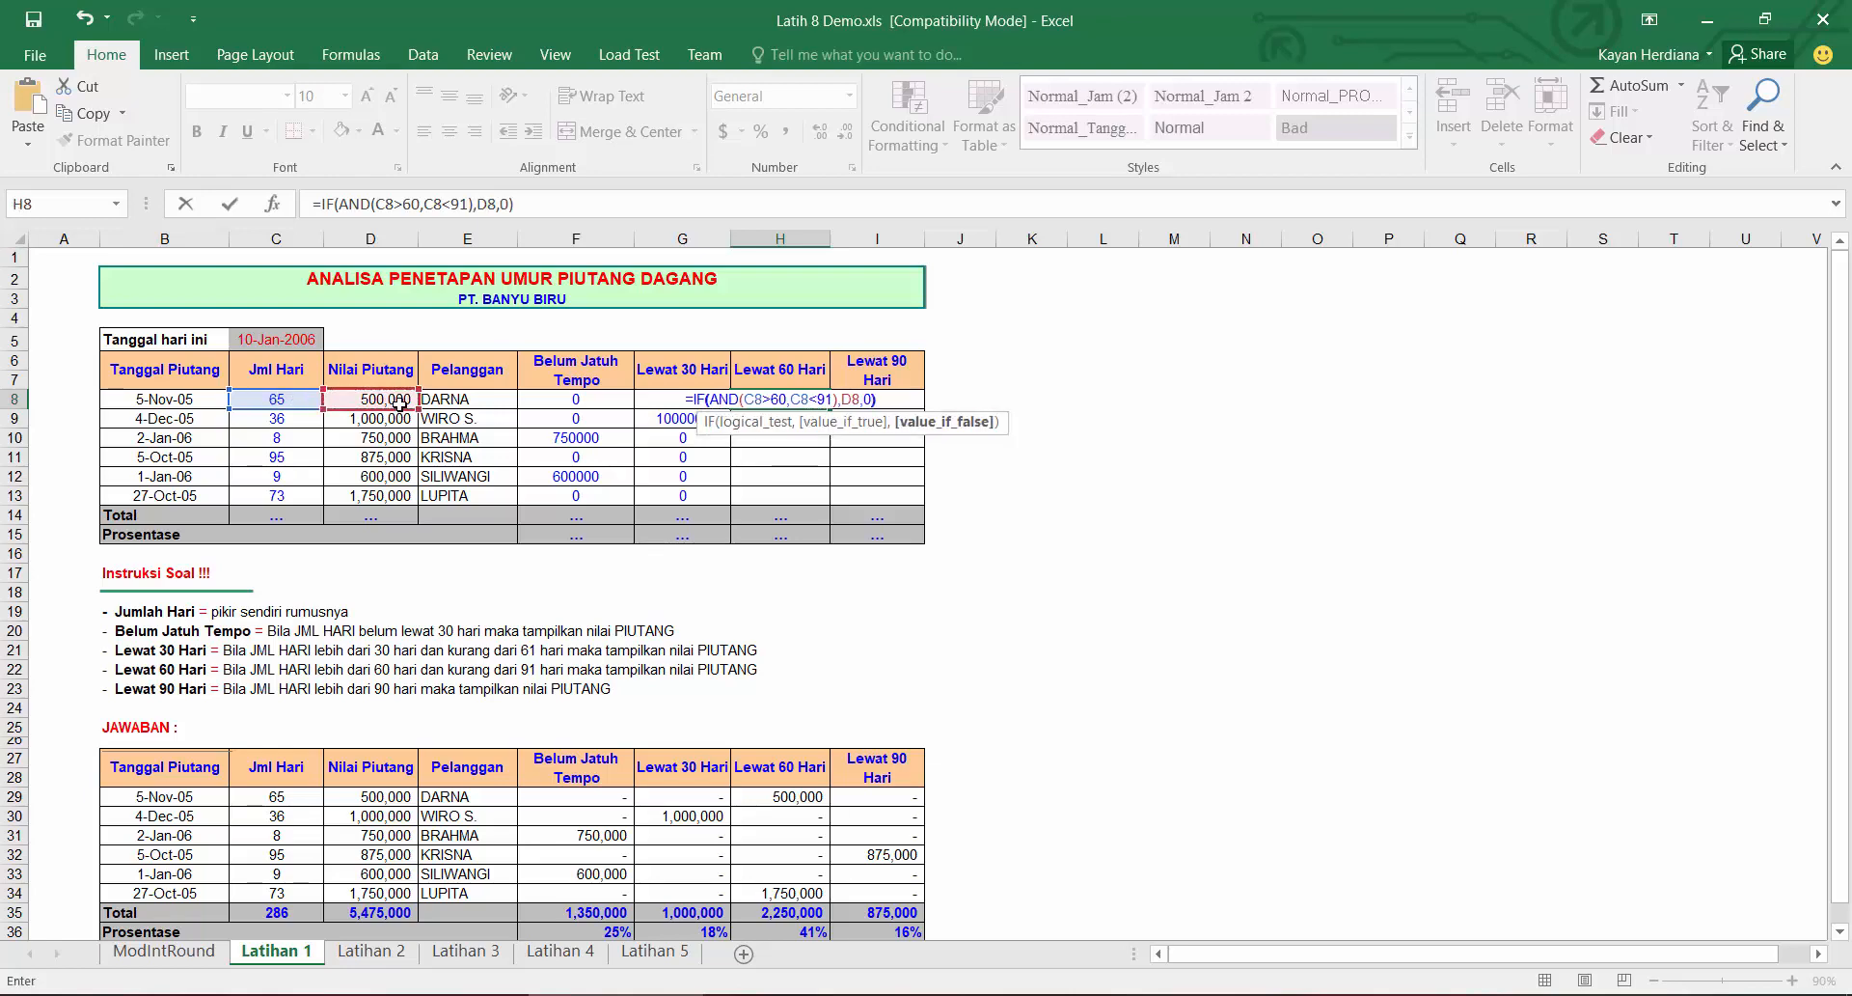
{"action": "key", "text": "Tab"}
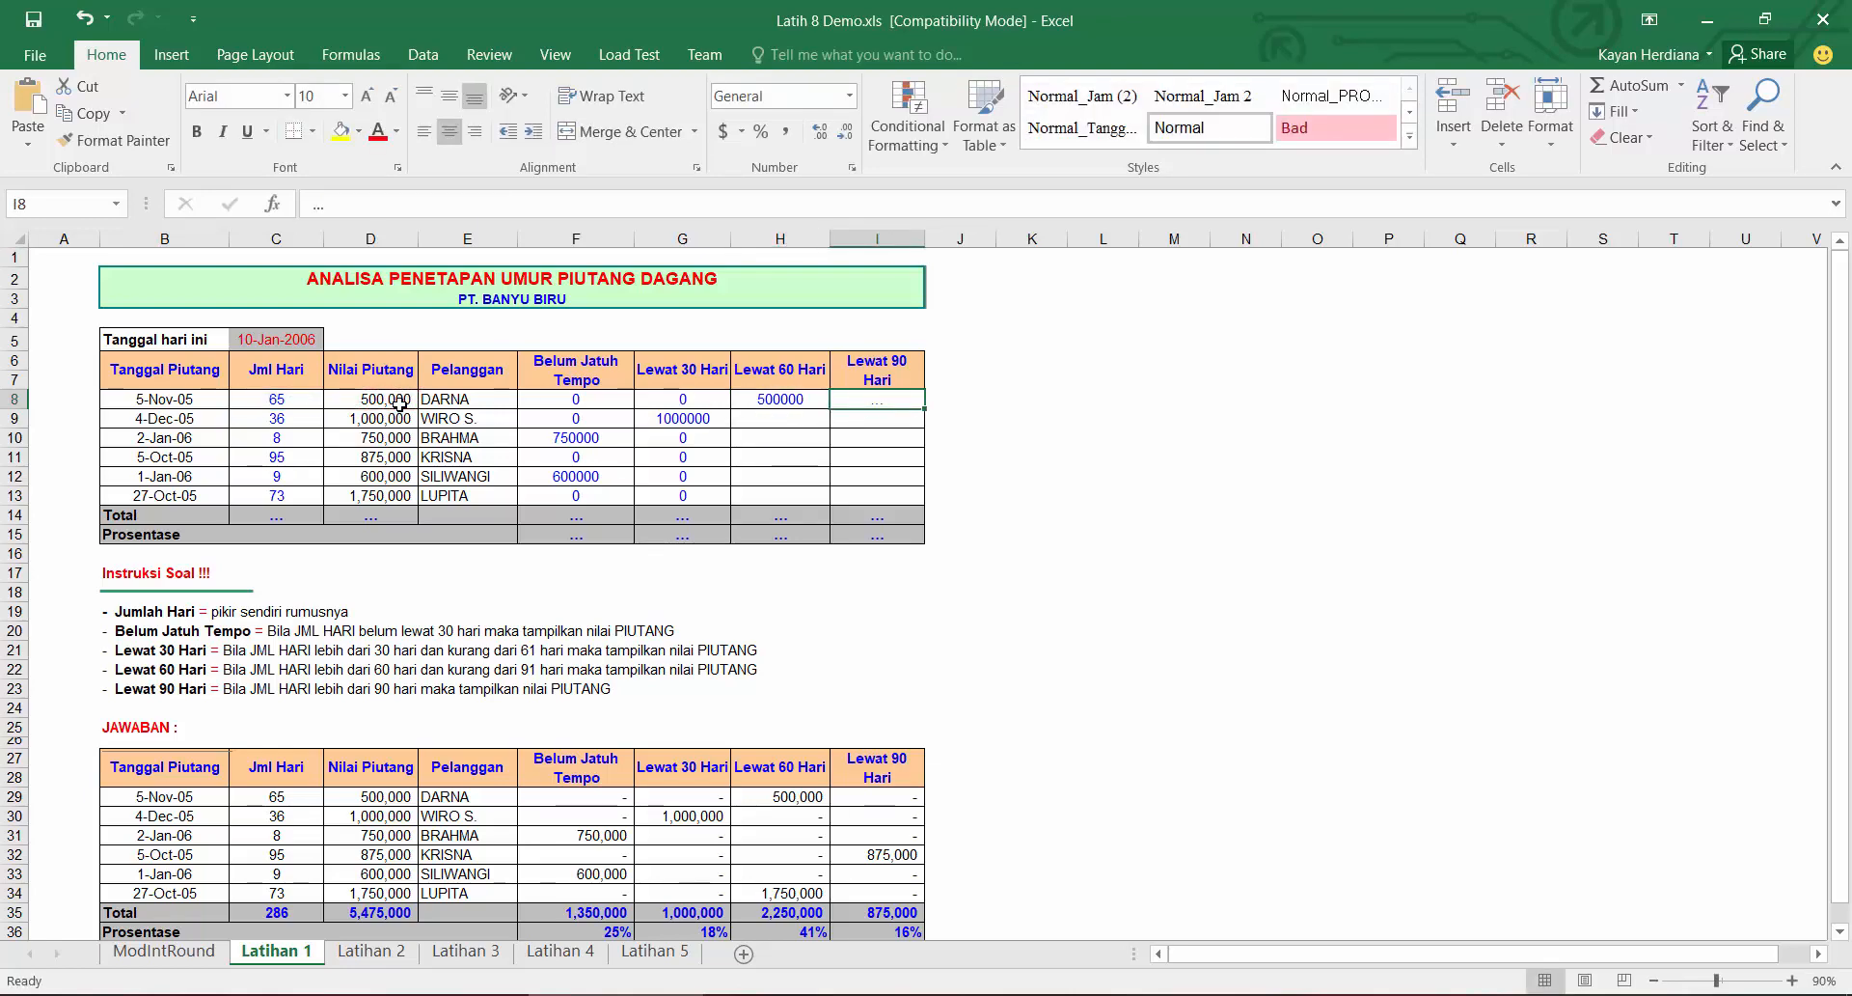
Step: Enter =IF(C8>90,D8,0) in the first Lewat 90 Hari cell
{"action": "type", "text": "=IF("}
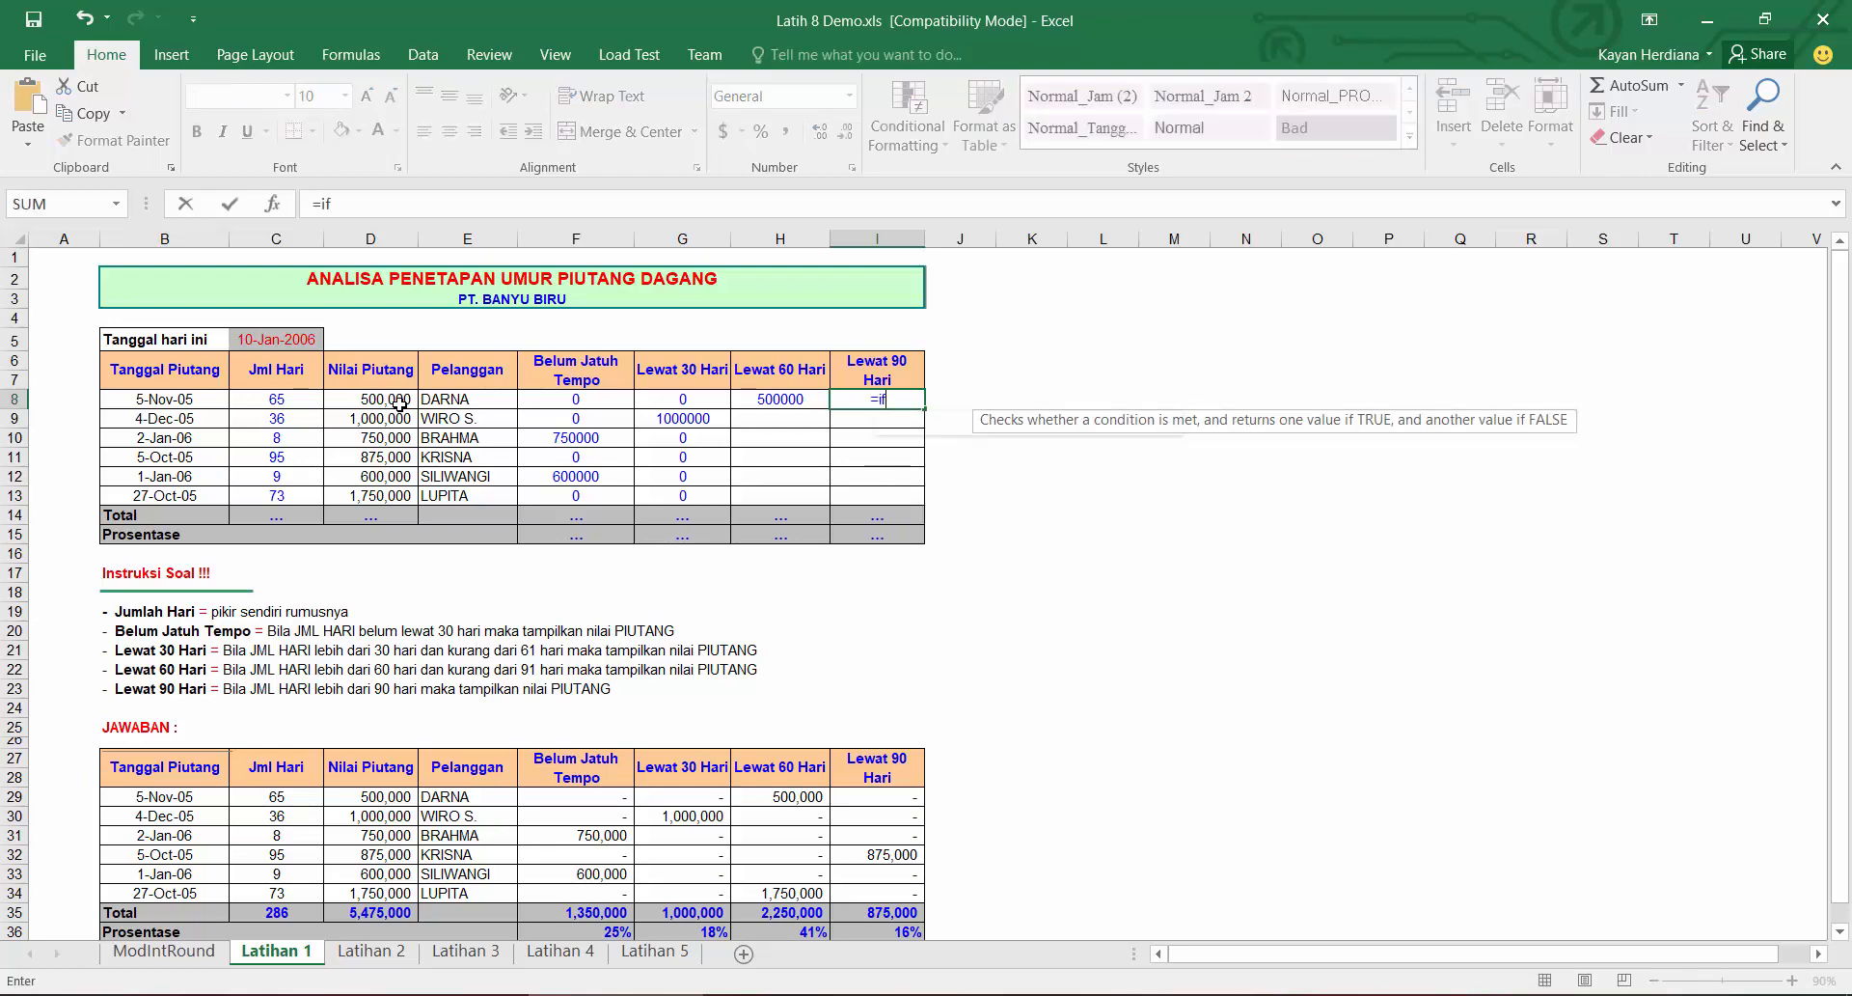
{"action": "left_click", "coordinate": [296, 404]}
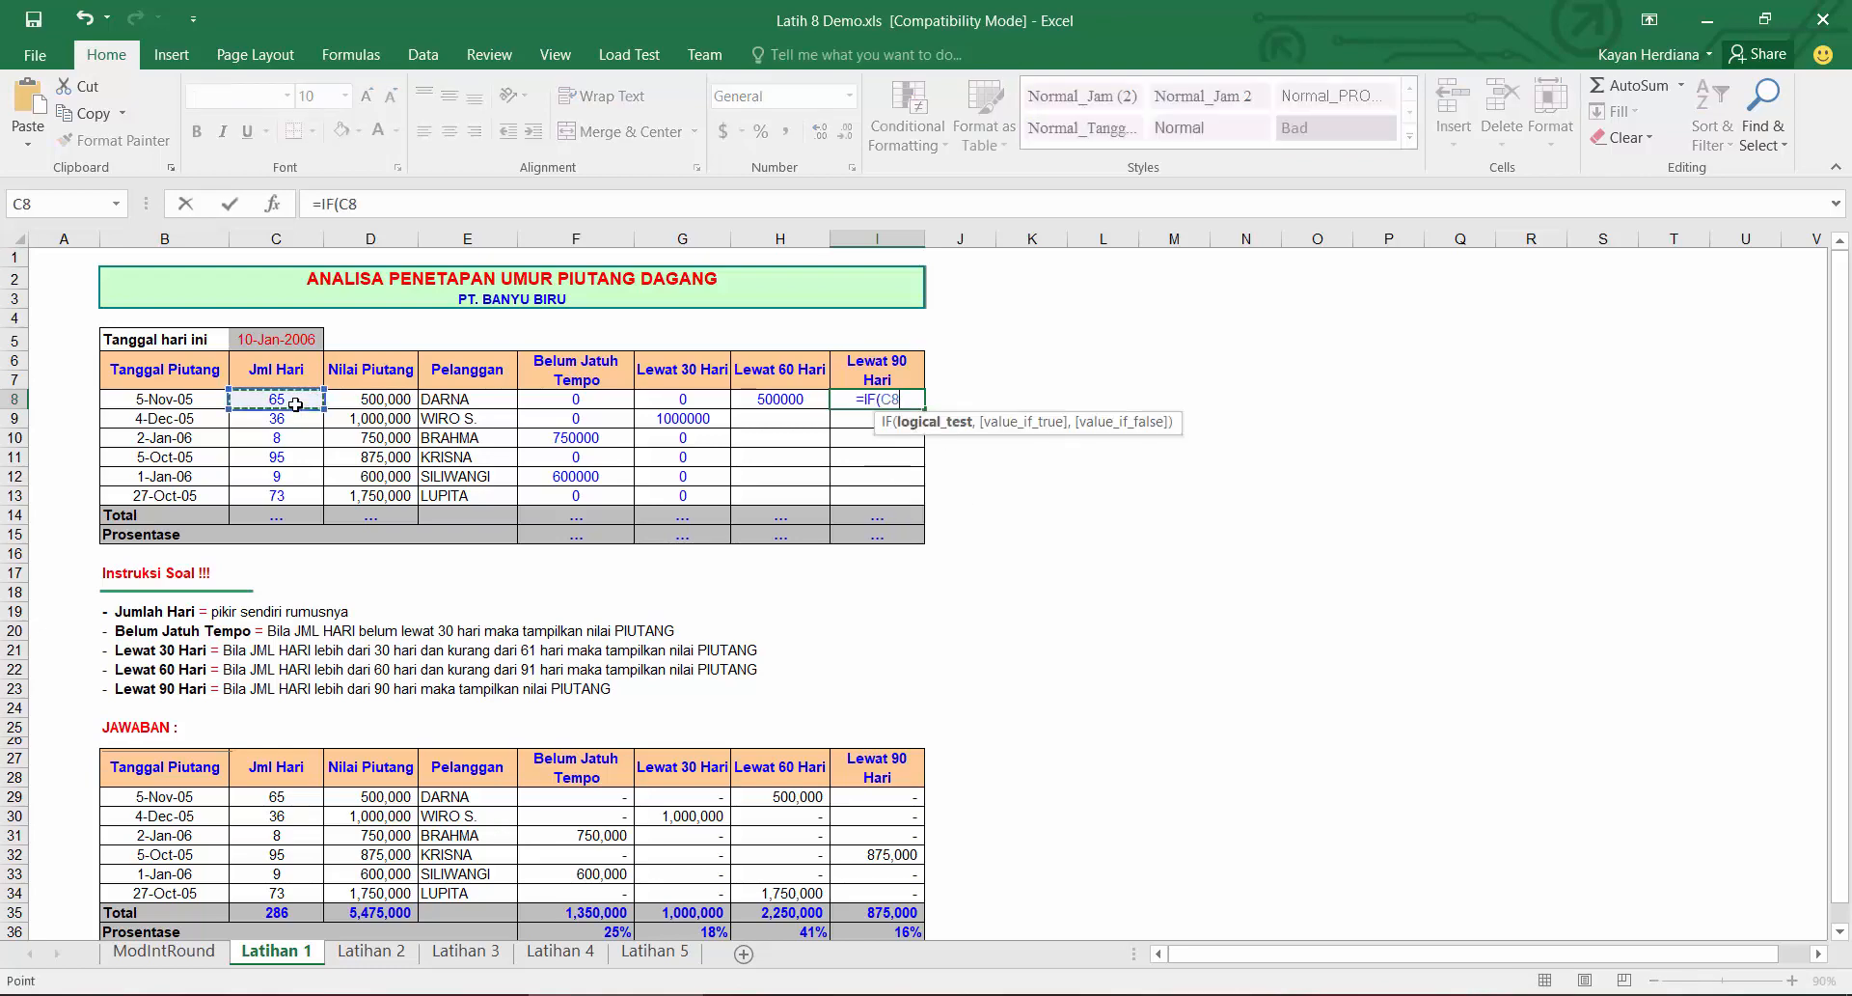
{"action": "type", "text": ">90,"}
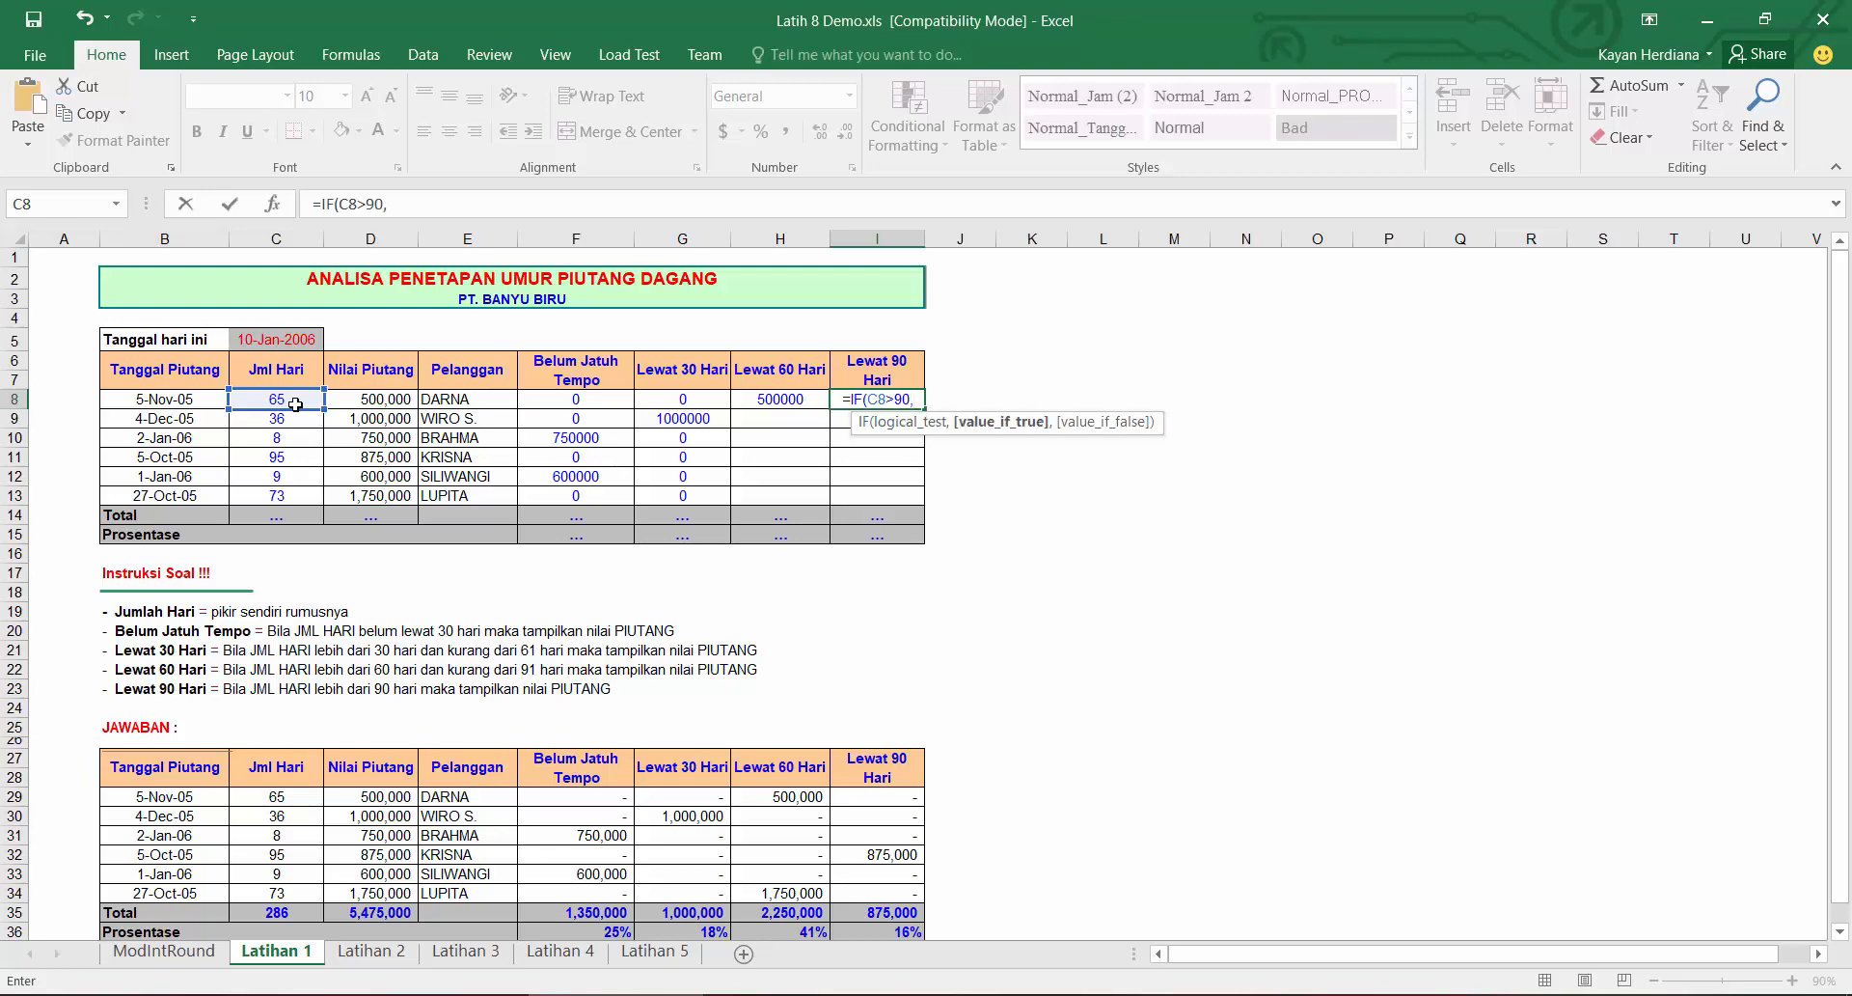
{"action": "left_click", "coordinate": [367, 398]}
{"action": "type", "text": ",0)"}
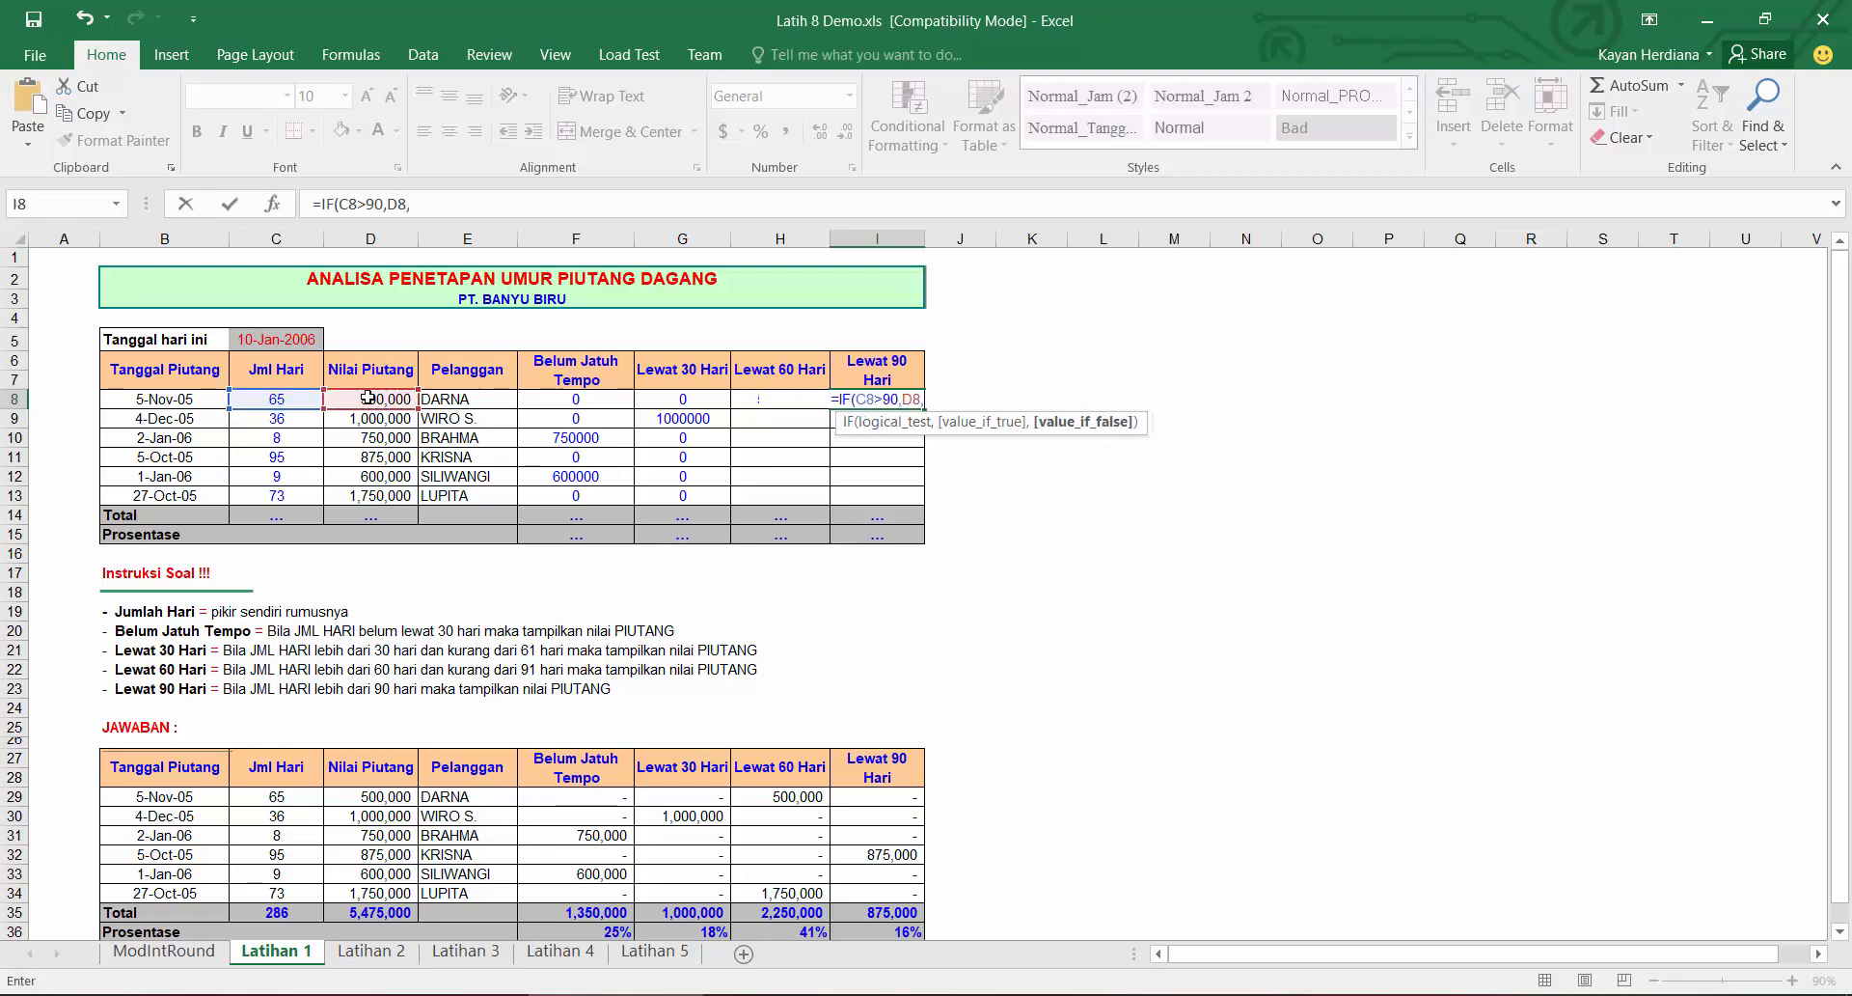
{"action": "key", "text": "Return"}
Step: Fill the Lewat 60 Hari and Lewat 90 Hari formulas down to row 13
{"action": "left_click", "coordinate": [891, 401]}
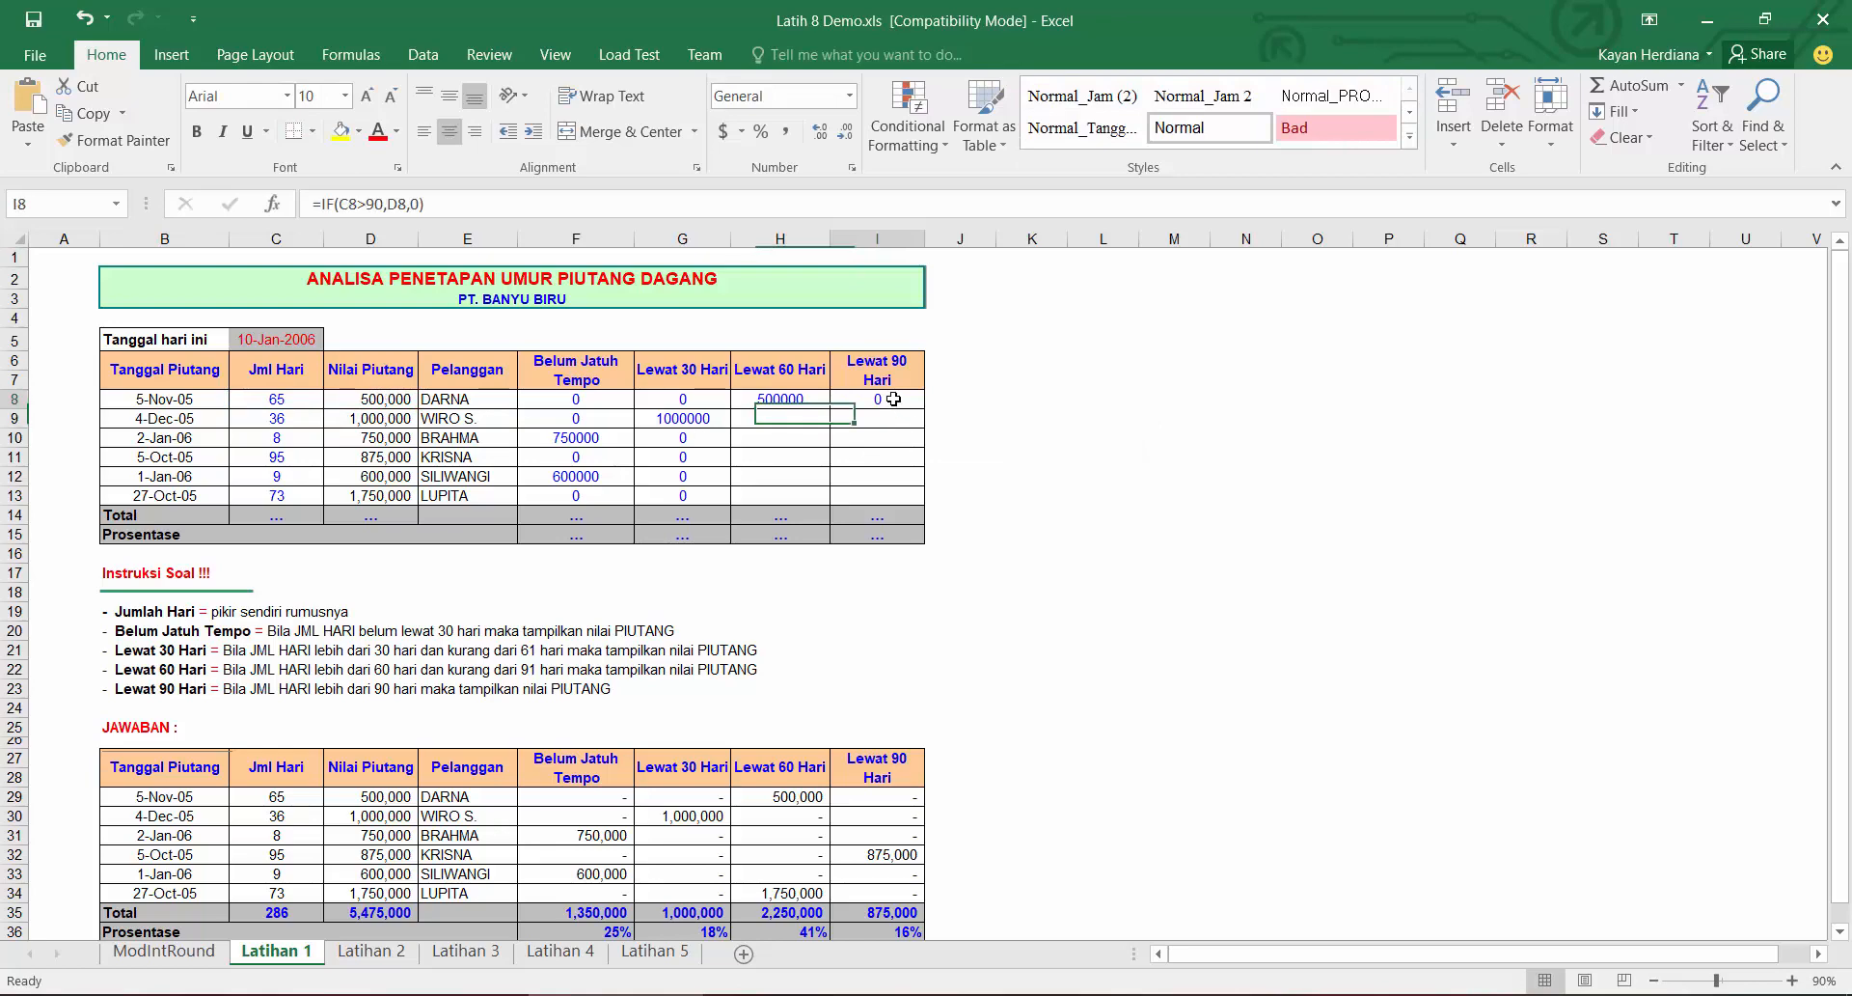
{"action": "left_click", "coordinate": [785, 398], "text": "shift"}
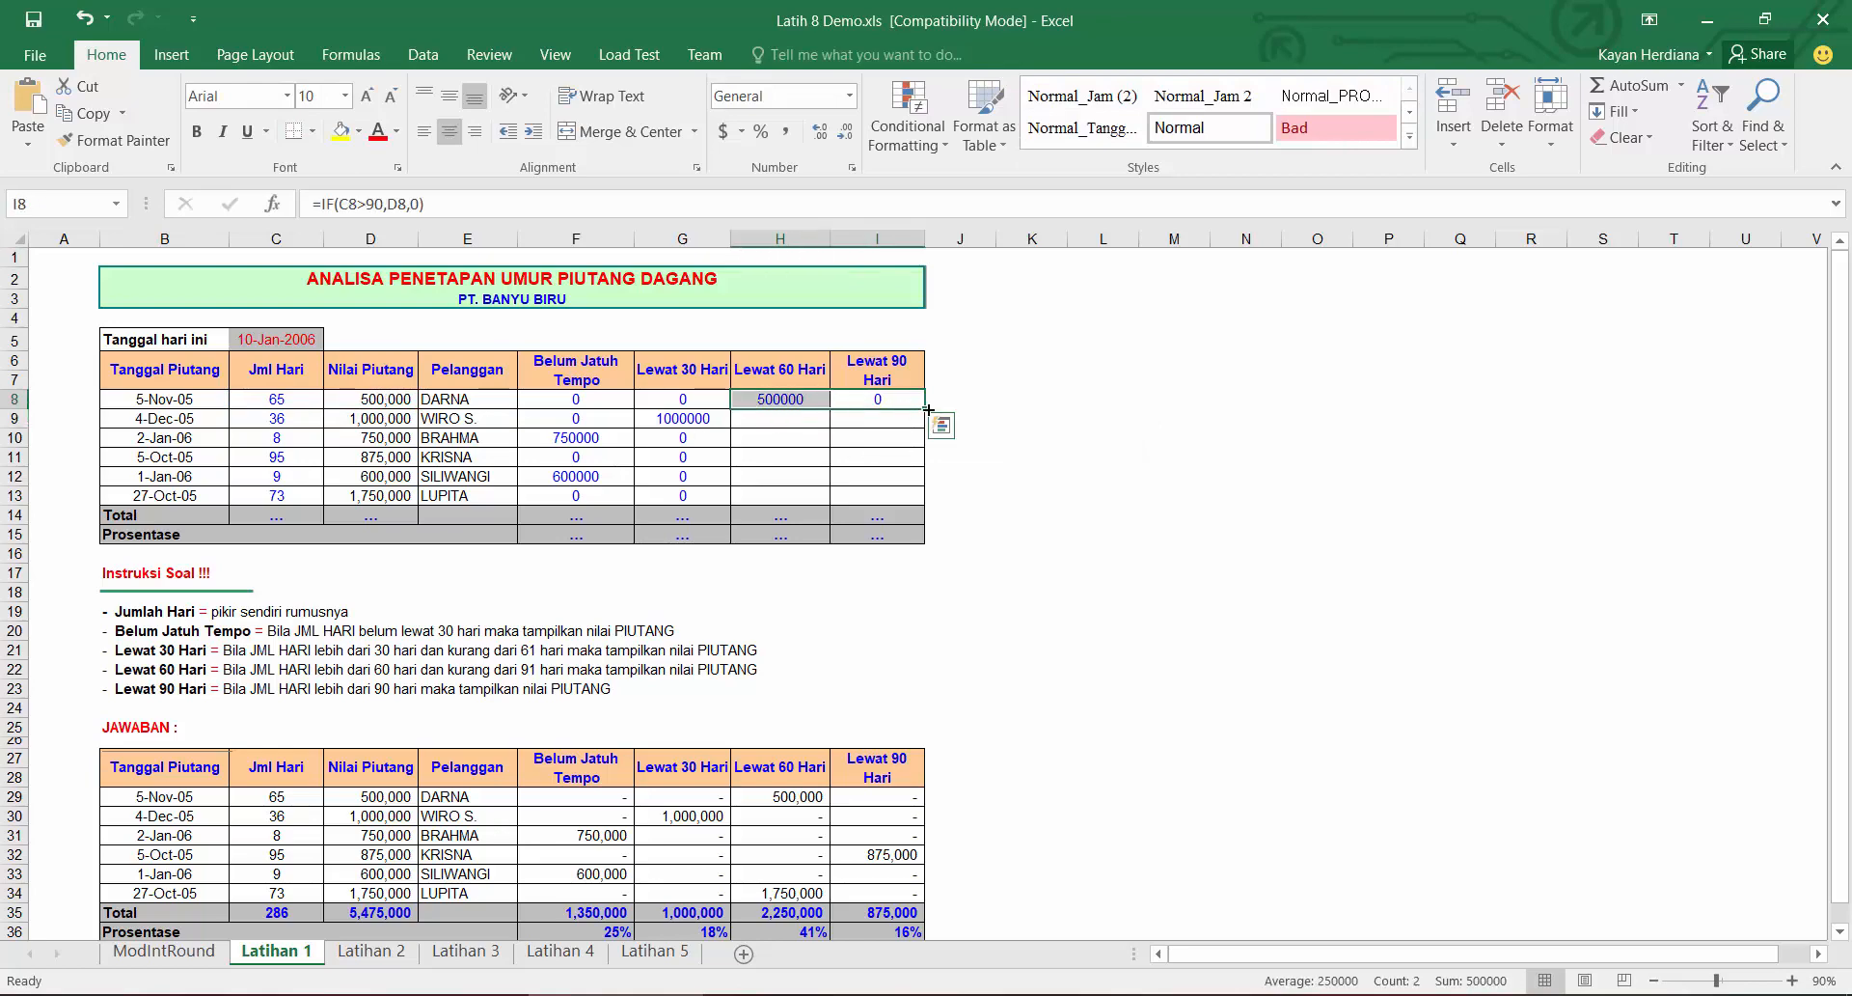
{"action": "left_click_drag", "start_coordinate": [924, 409], "coordinate": [912, 501]}
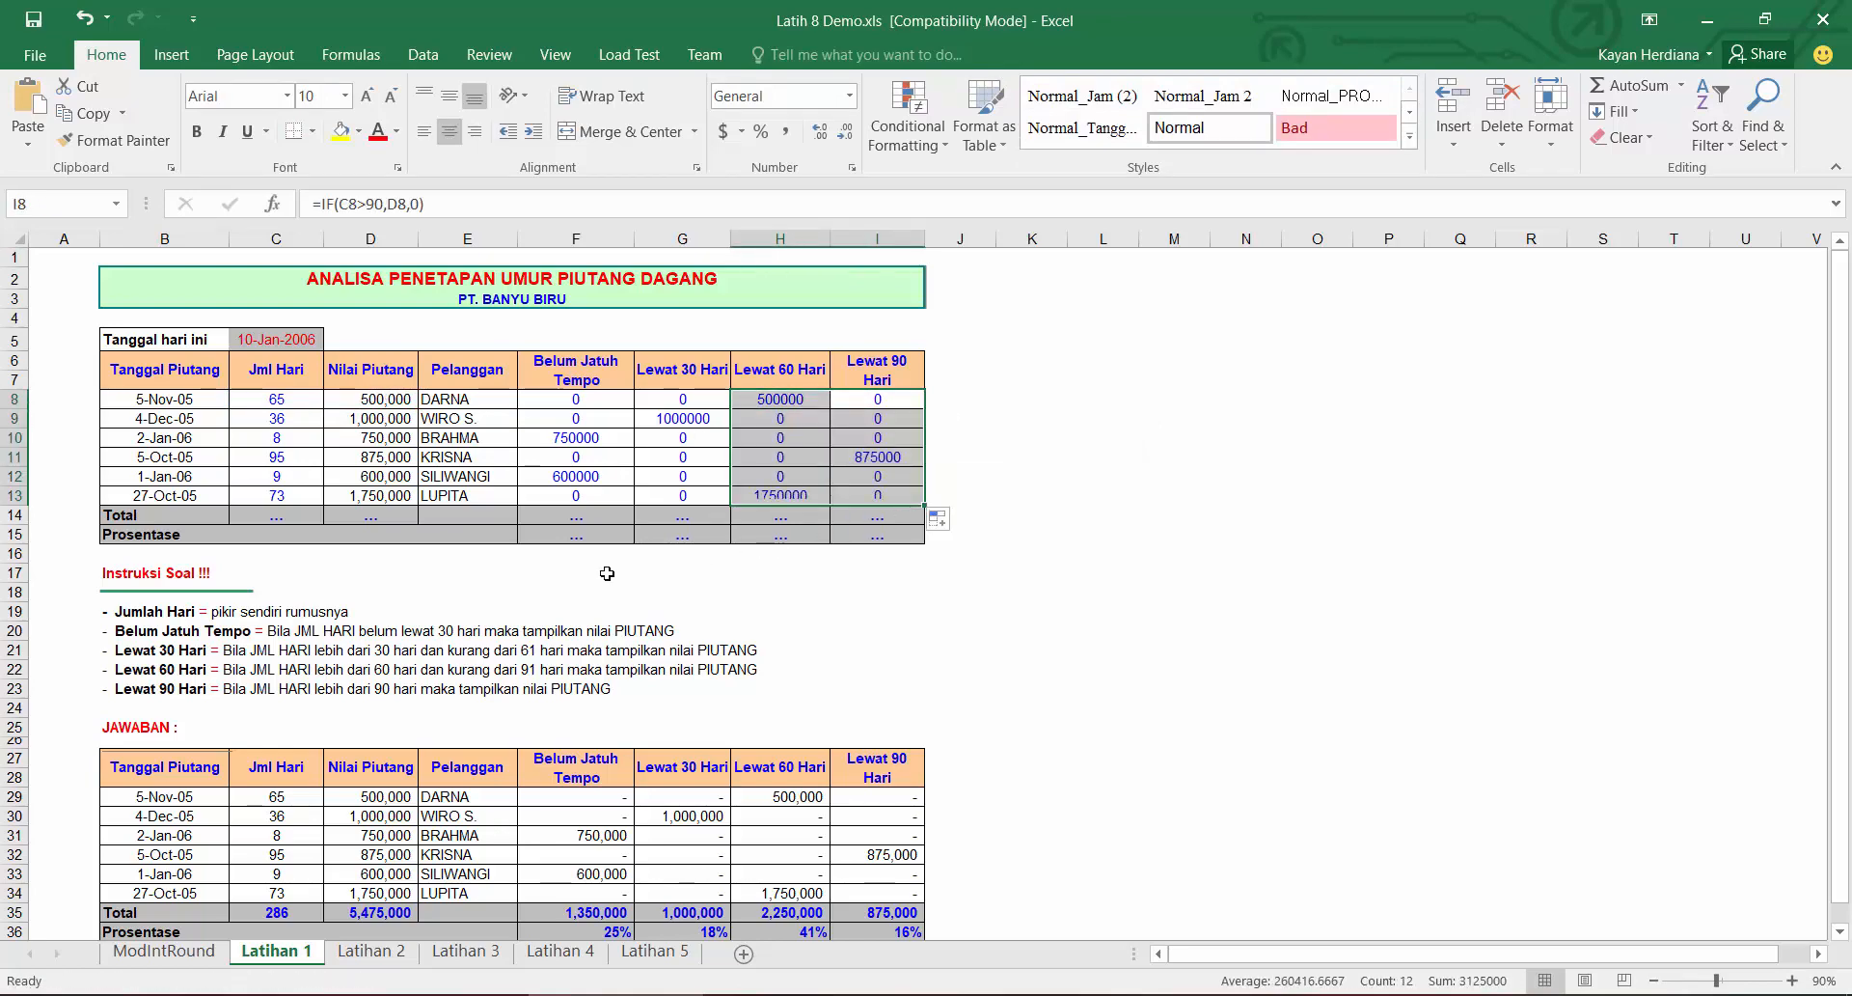
Step: Total the Jml Hari column with =SUM(C8:C13) and copy the total formula to the Nilai Piutang column
{"action": "left_click", "coordinate": [301, 513]}
{"action": "type", "text": "=SUM("}
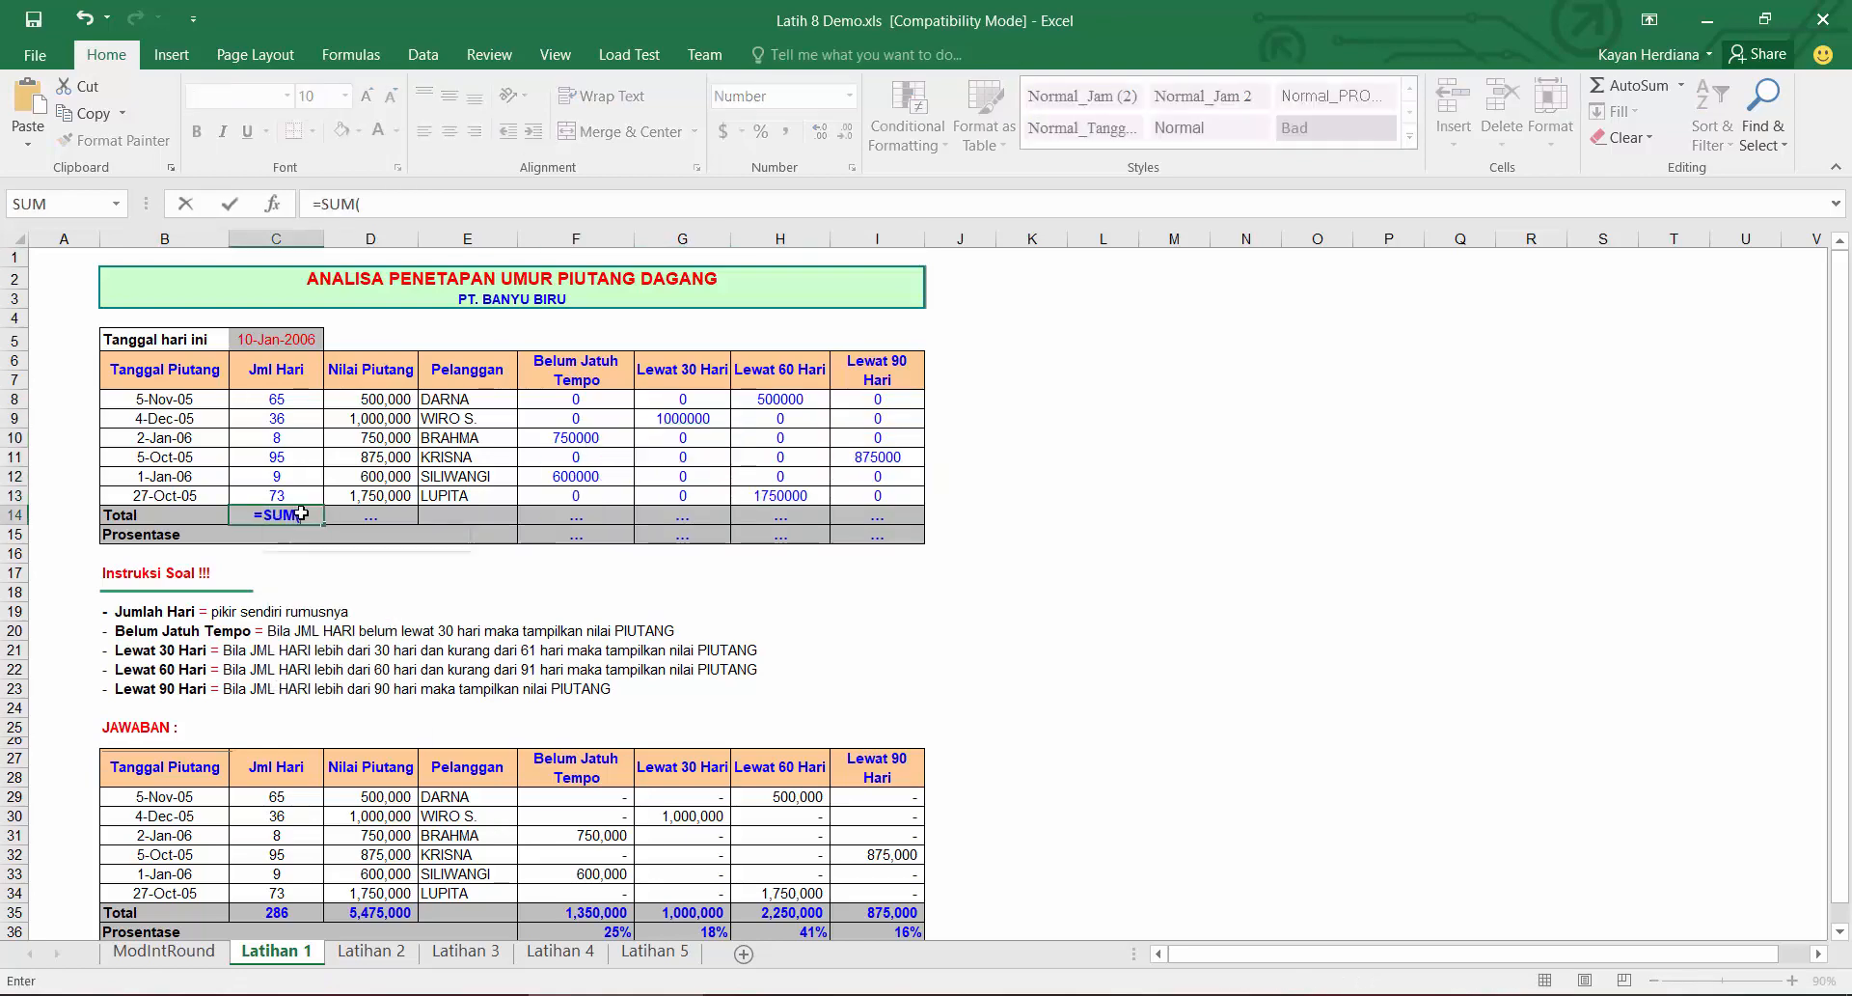
{"action": "key", "text": "Up"}
{"action": "key", "text": "shift+Up"}
{"action": "key", "text": "shift+Up"}
{"action": "key", "text": "shift+Up"}
{"action": "key", "text": "shift+Up"}
{"action": "key", "text": "shift+Up"}
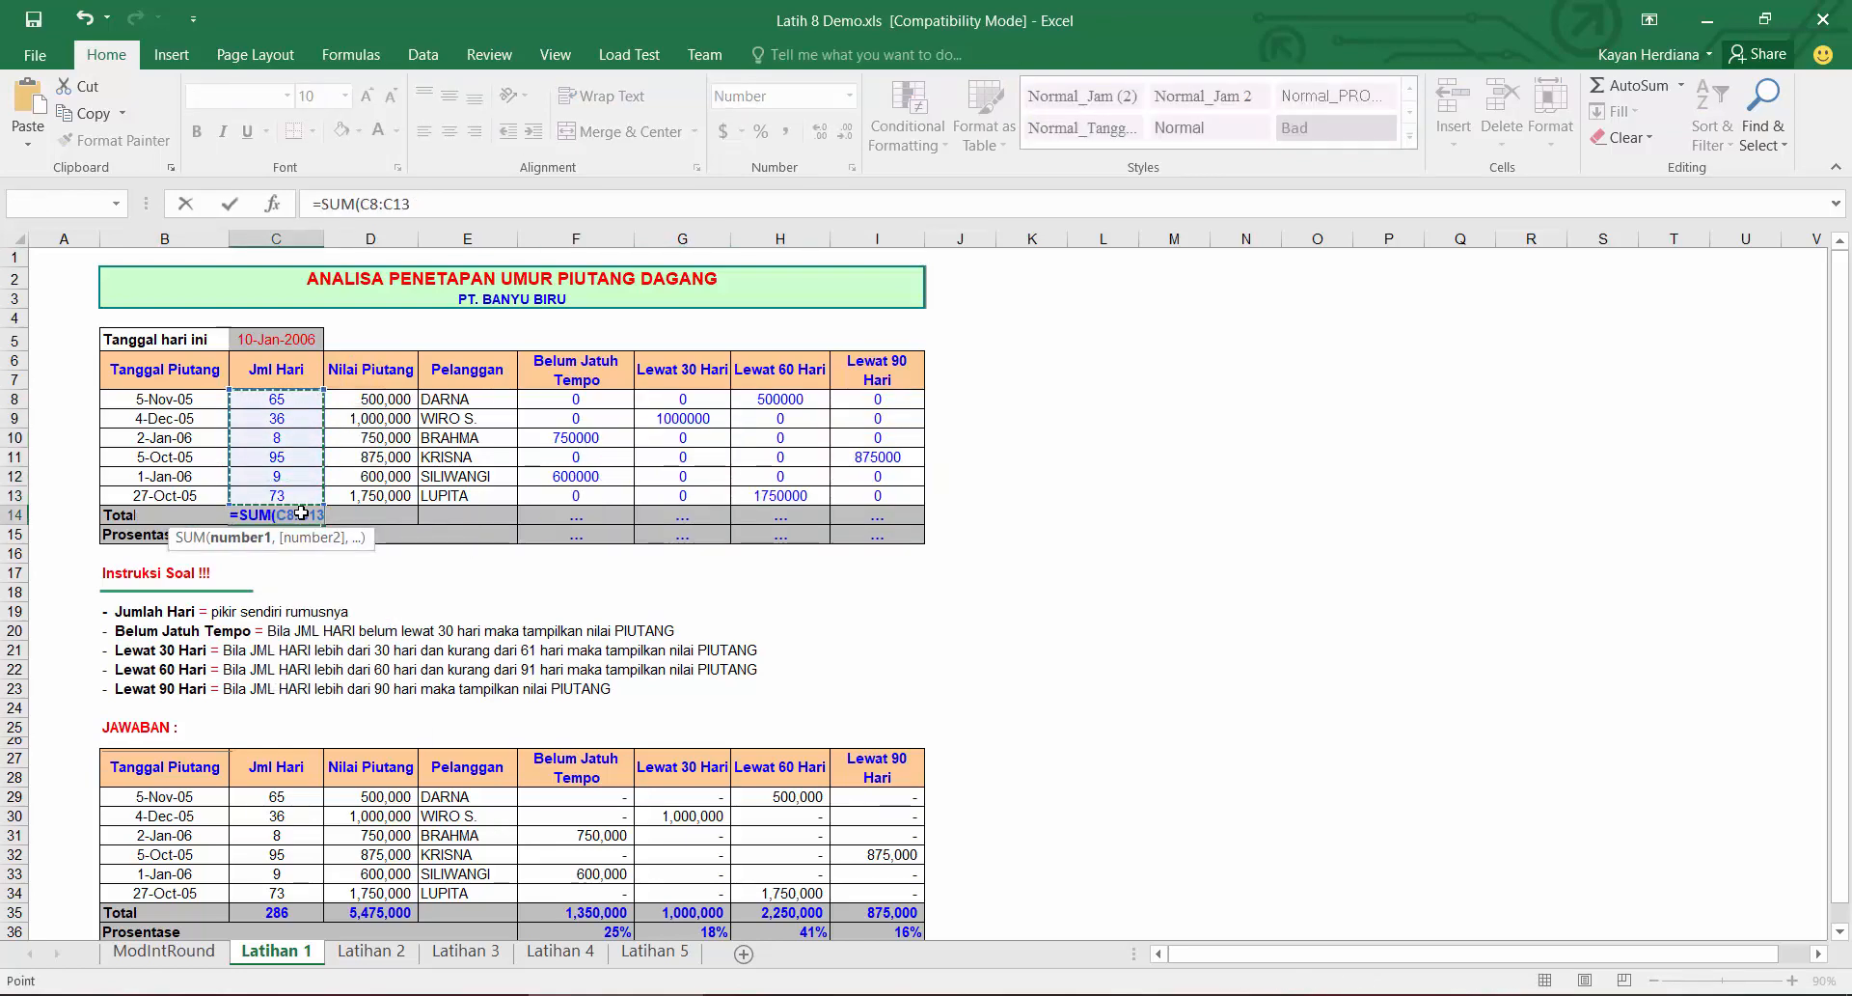
{"action": "key", "text": "Return"}
{"action": "left_click", "coordinate": [301, 513]}
{"action": "left_click_drag", "start_coordinate": [346, 525], "coordinate": [417, 526]}
Step: Total the Belum Jatuh Tempo column with =SUM(F8:F13) and fill the total across to Lewat 90 Hari
{"action": "left_click", "coordinate": [597, 523]}
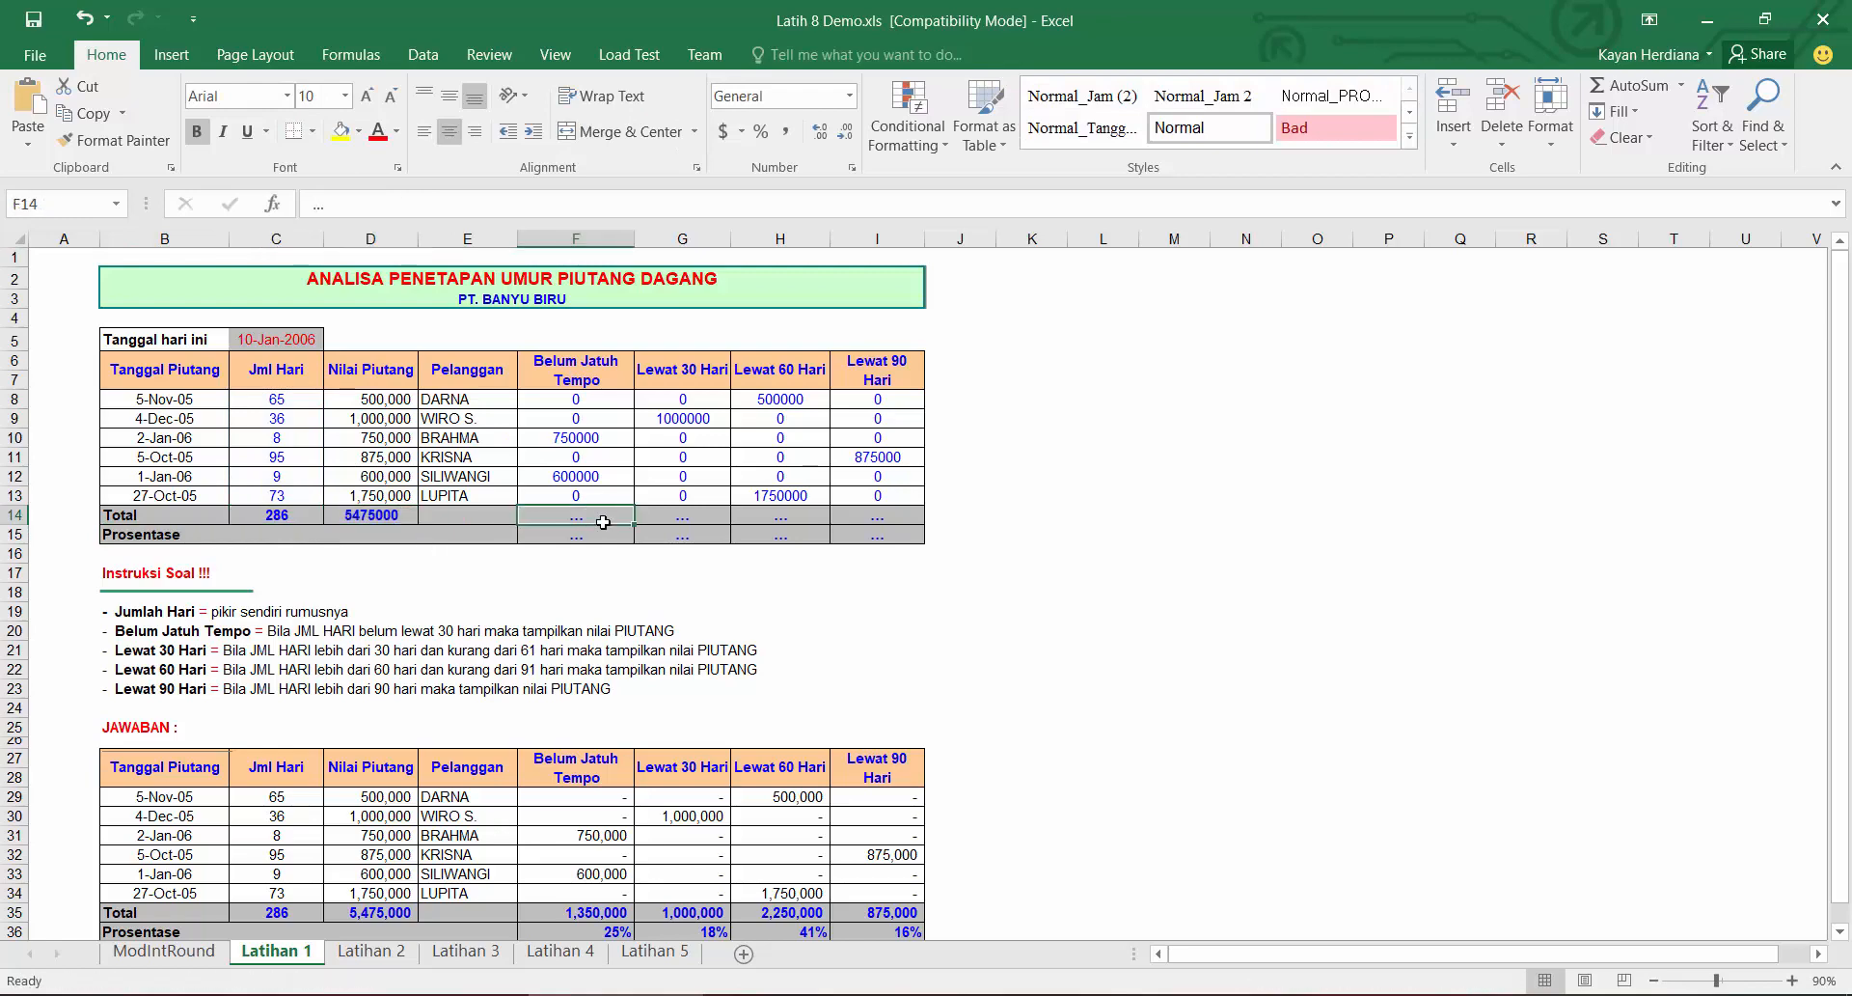
{"action": "type", "text": "=SUM("}
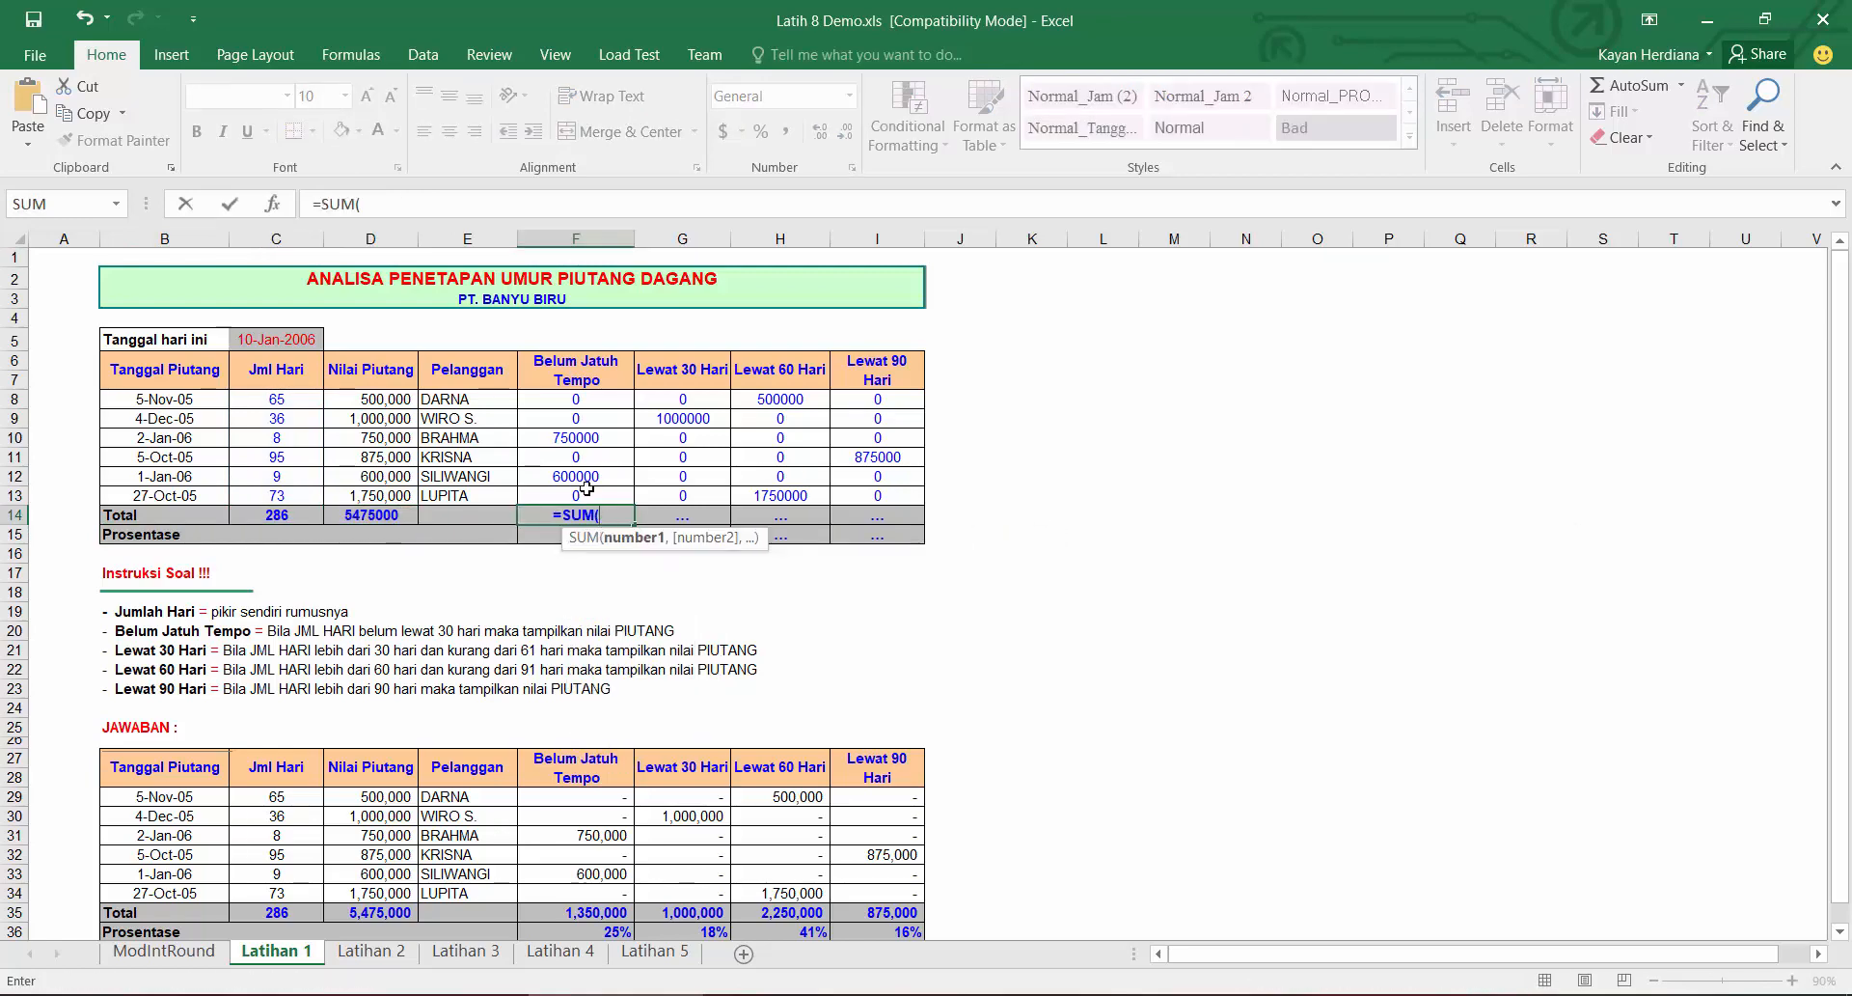
{"action": "left_click_drag", "start_coordinate": [587, 488], "coordinate": [579, 398]}
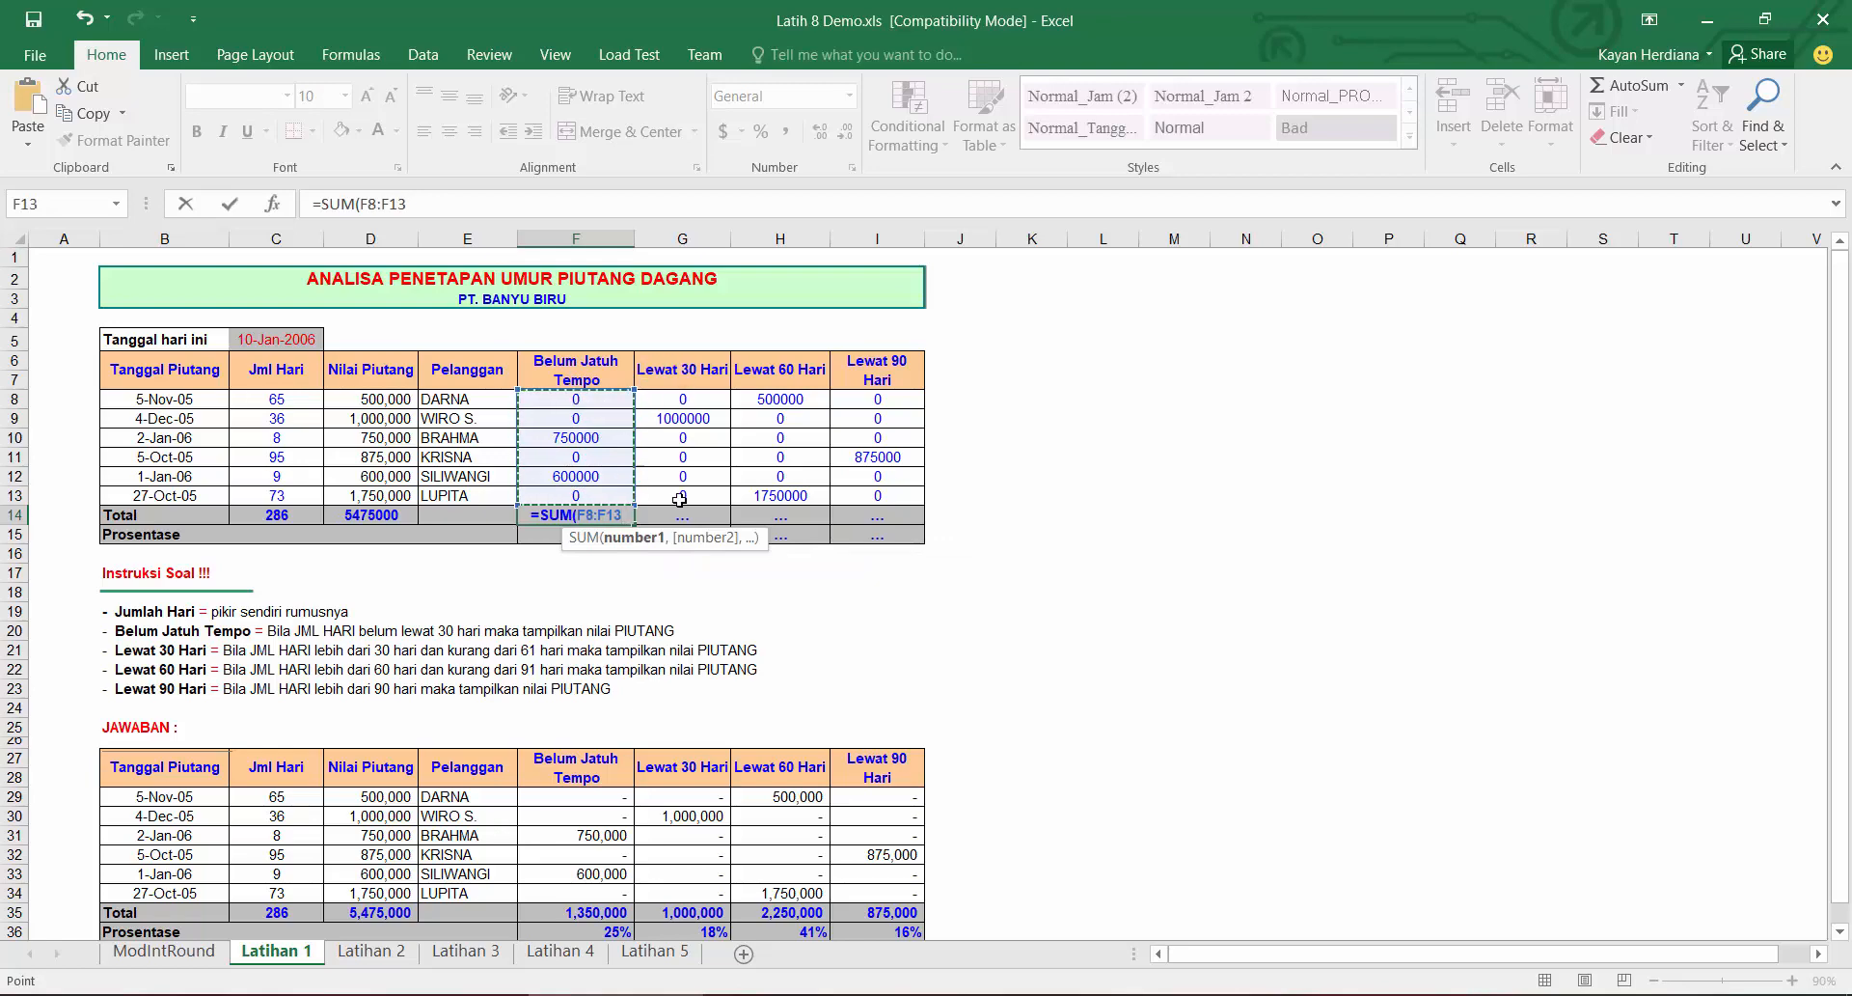
{"action": "key", "text": "Return"}
{"action": "left_click", "coordinate": [611, 514]}
{"action": "left_click_drag", "start_coordinate": [634, 525], "coordinate": [945, 534]}
Step: Apply comma style to the aging values and their totals in F8:I14
{"action": "left_click_drag", "start_coordinate": [576, 514], "coordinate": [577, 399]}
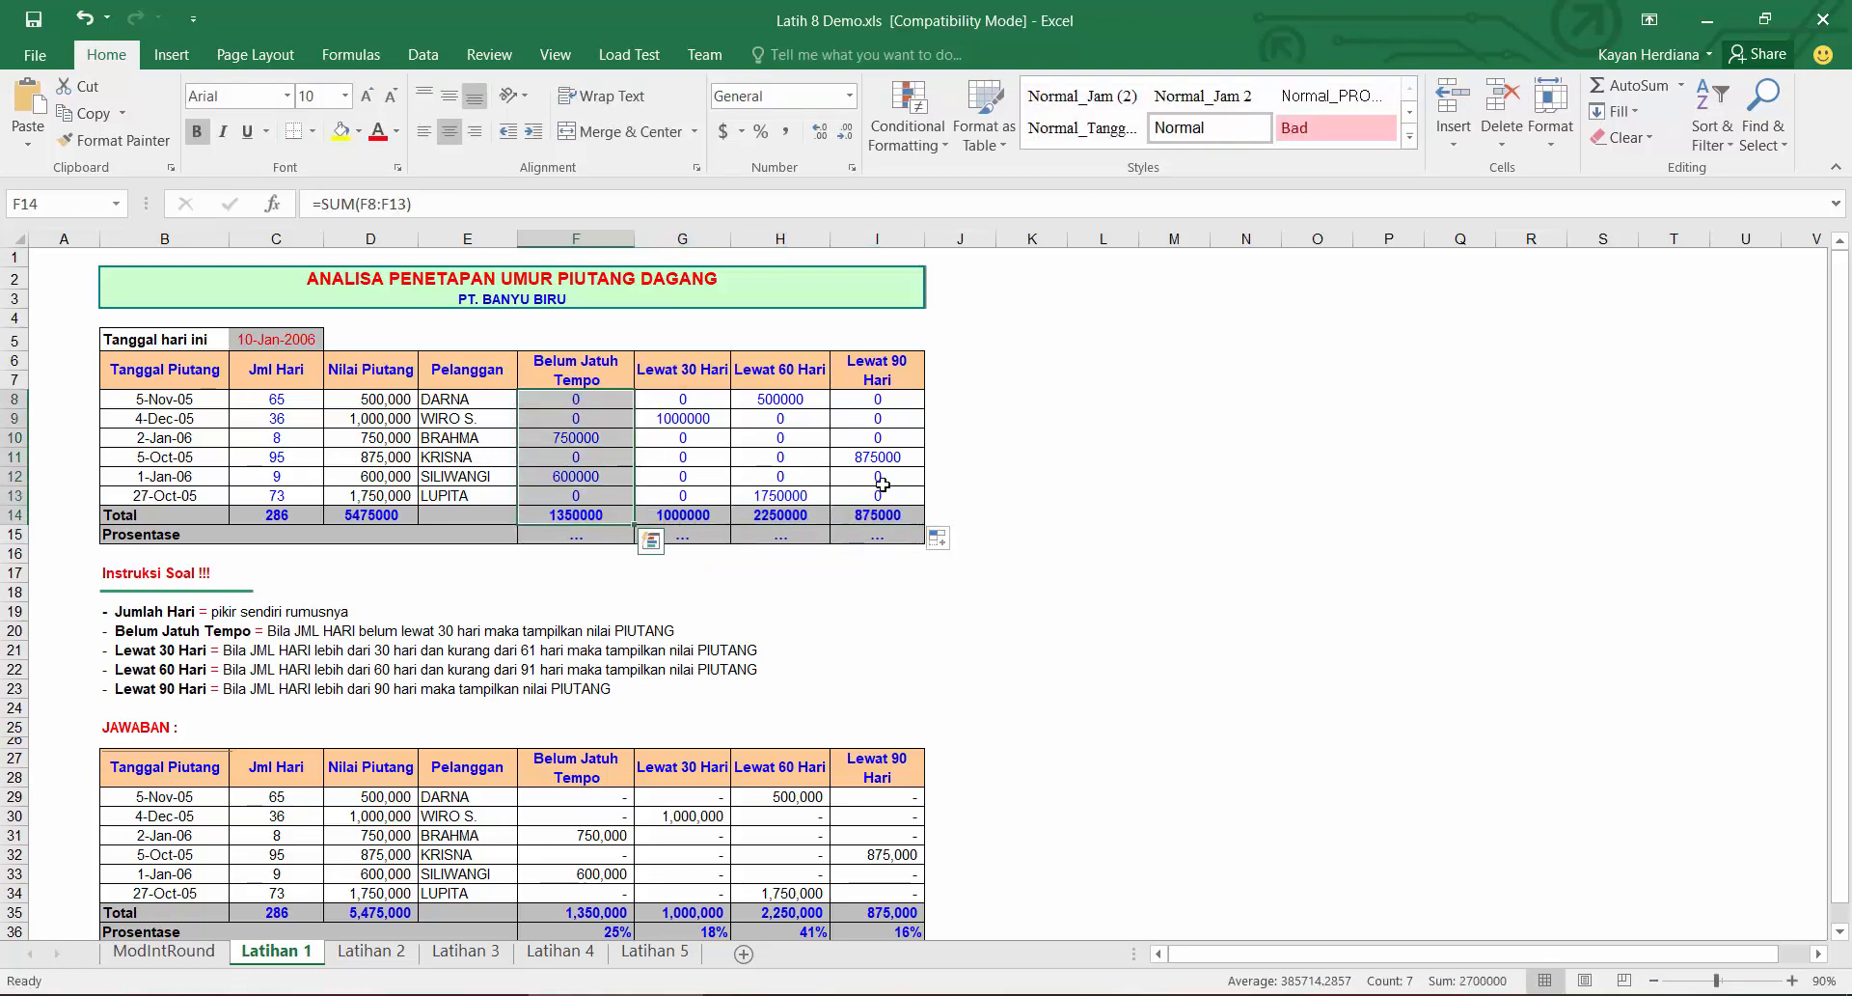
{"action": "left_click_drag", "start_coordinate": [894, 516], "coordinate": [577, 398]}
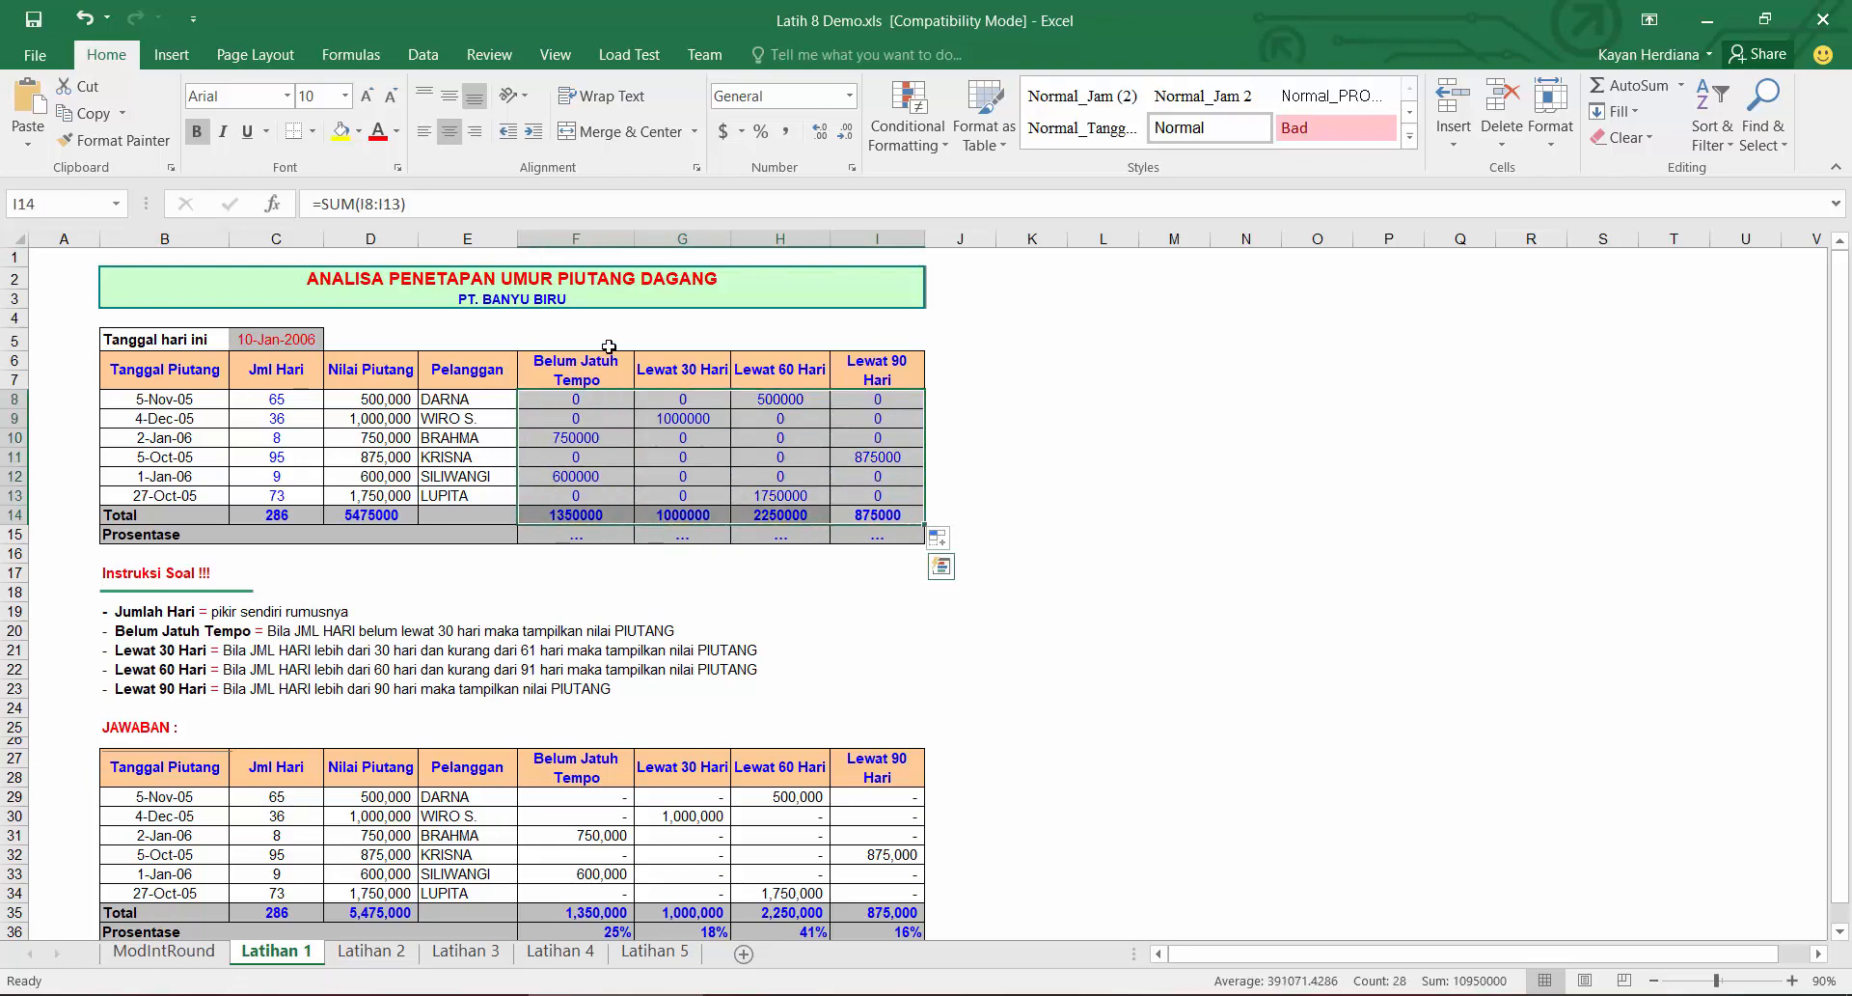
{"action": "left_click", "coordinate": [787, 133]}
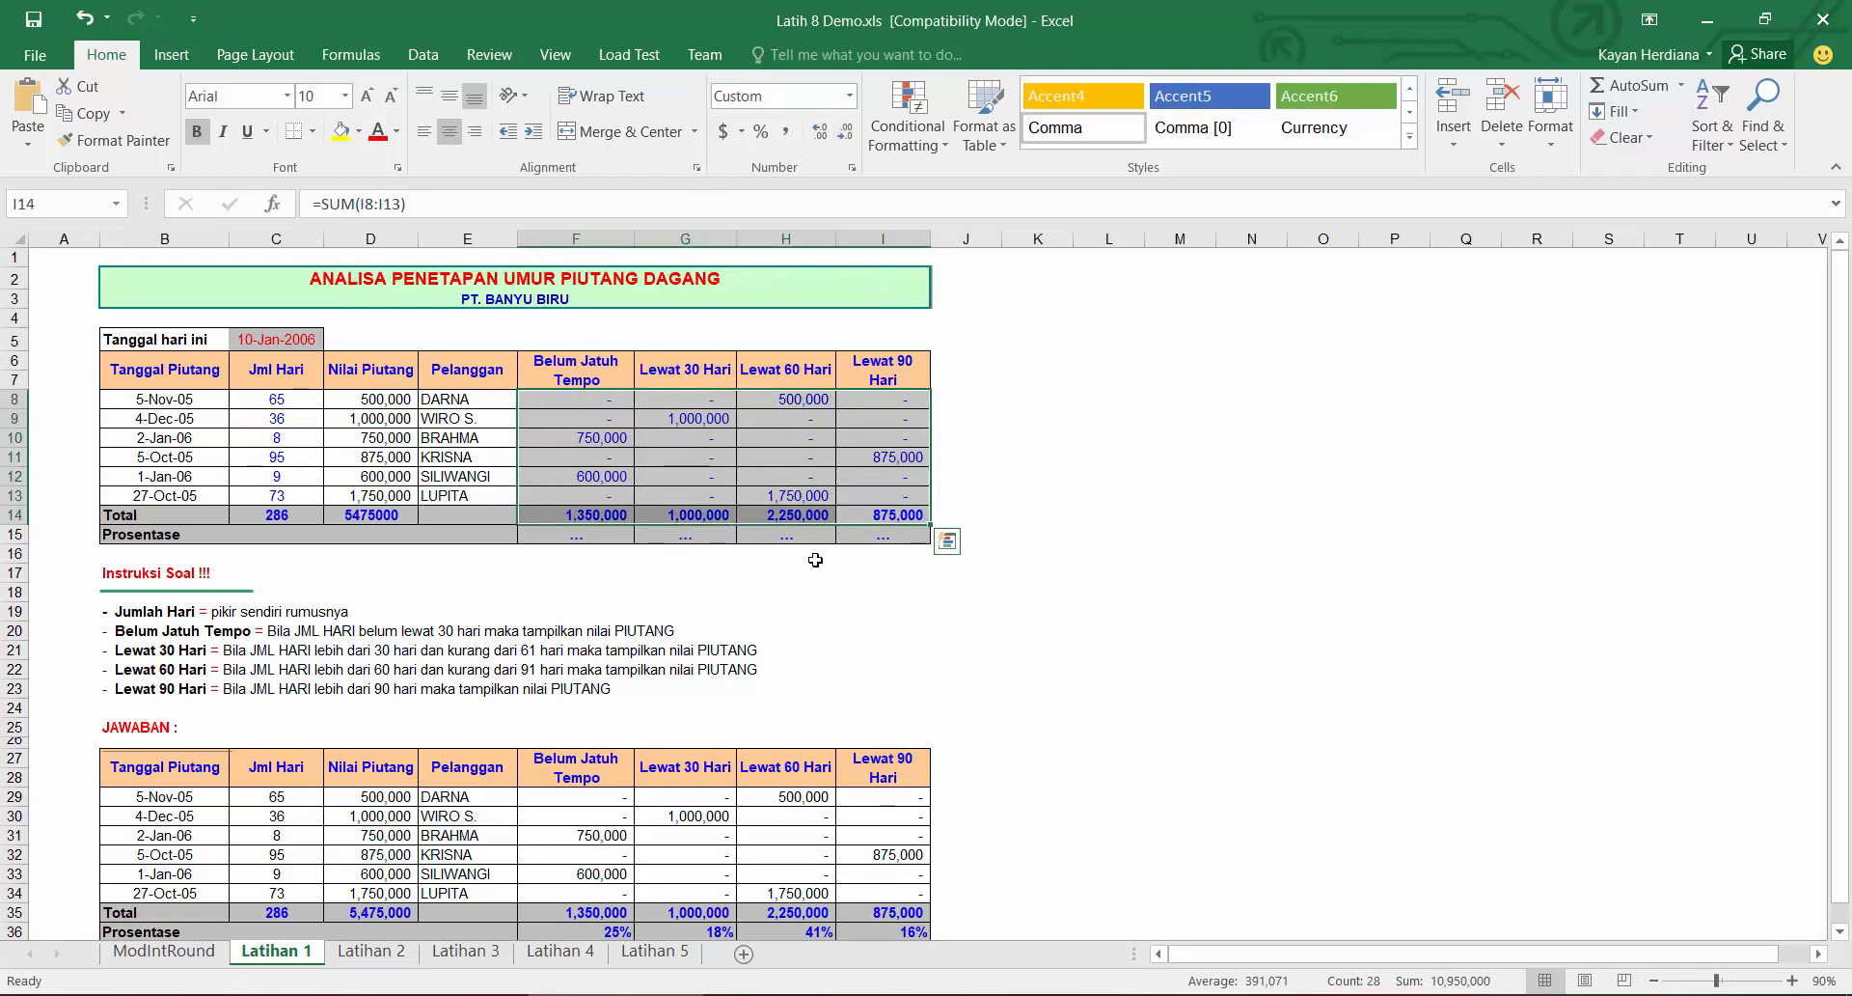
Step: Apply comma style to the Nilai Piutang total and remove its decimal places
{"action": "left_click", "coordinate": [618, 532]}
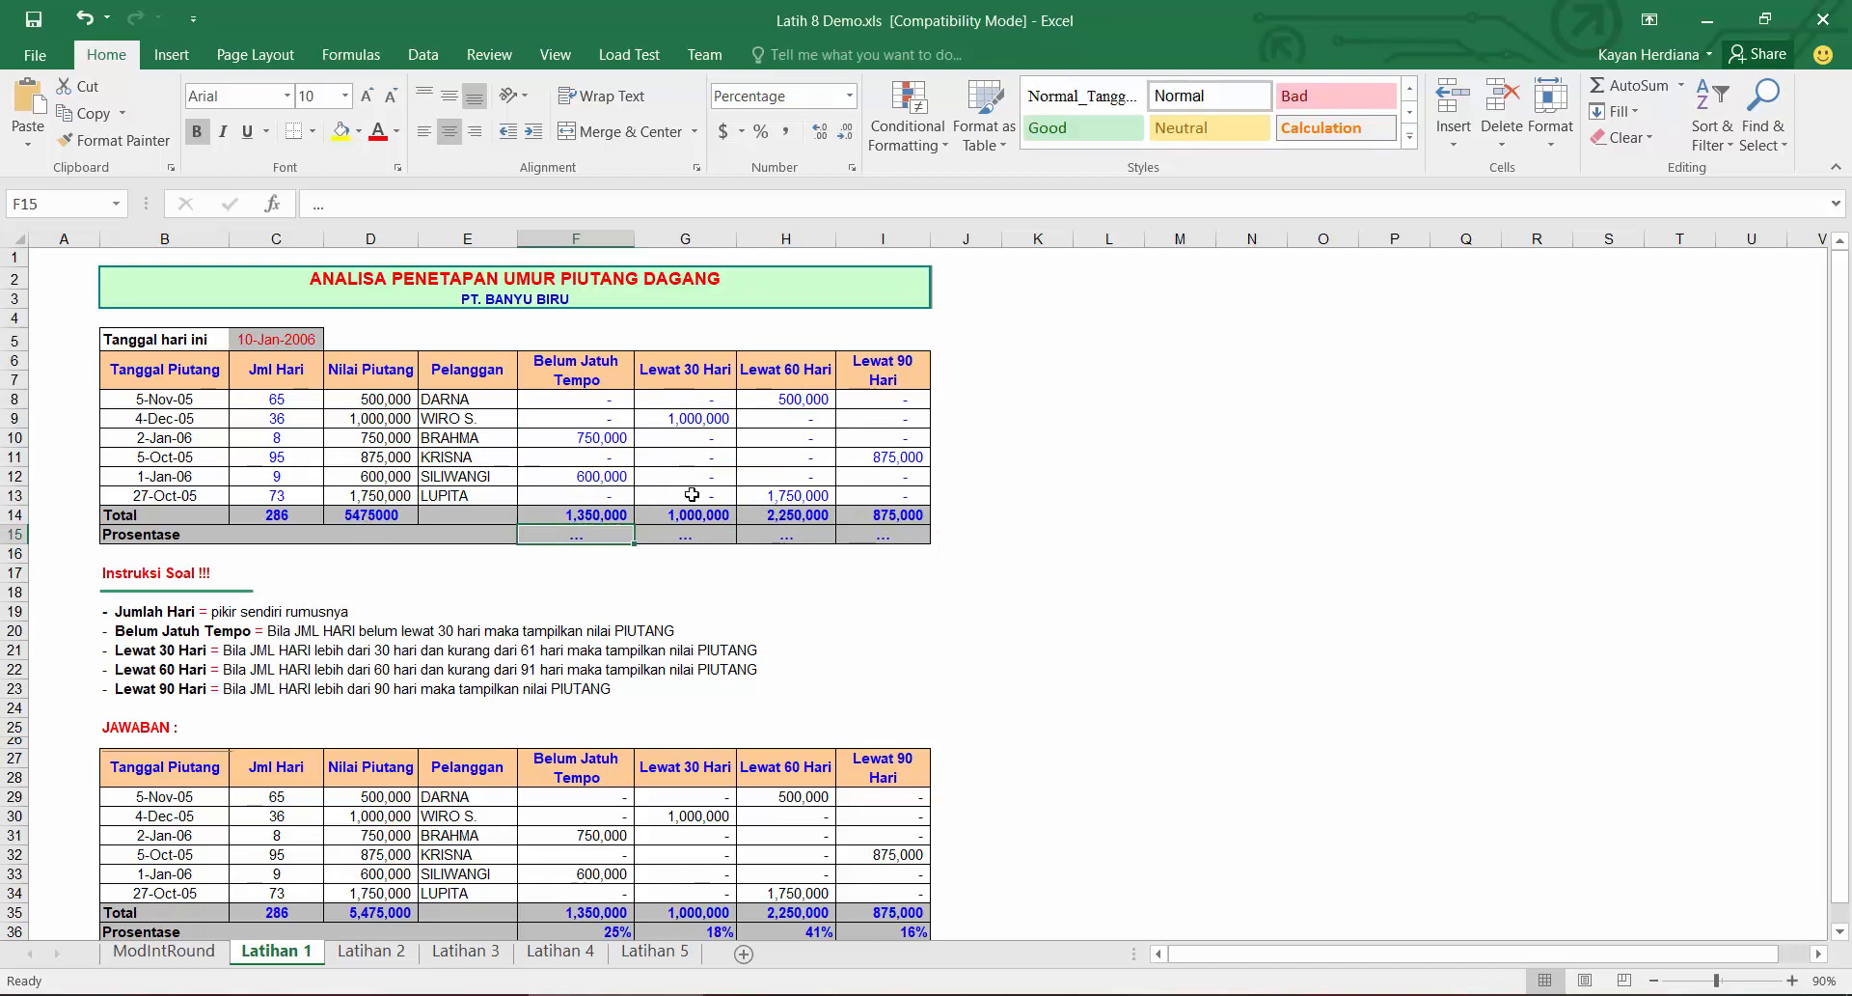
{"action": "left_click", "coordinate": [396, 511]}
{"action": "left_click", "coordinate": [785, 131]}
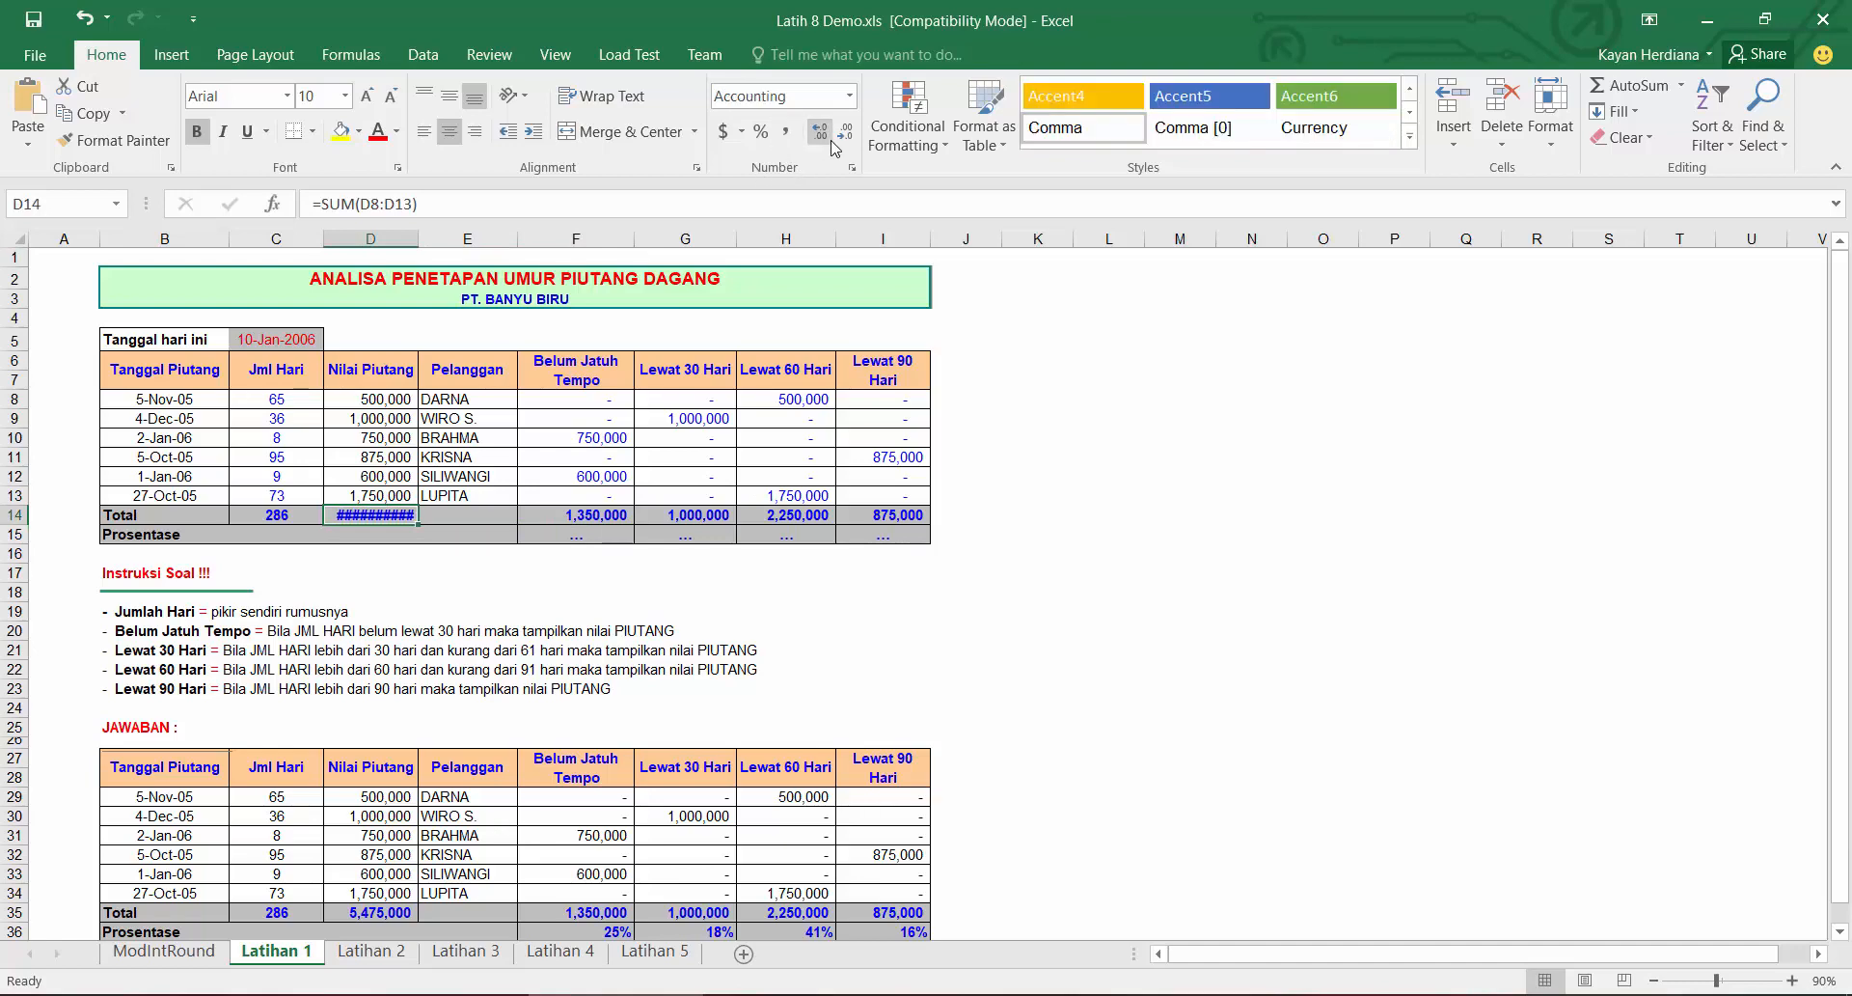
{"action": "left_click", "coordinate": [845, 132]}
{"action": "left_click", "coordinate": [845, 131]}
Step: Enter =F14/$D$14 as the first Prosentase and fill it across to Lewat 90 Hari
{"action": "left_click", "coordinate": [597, 529]}
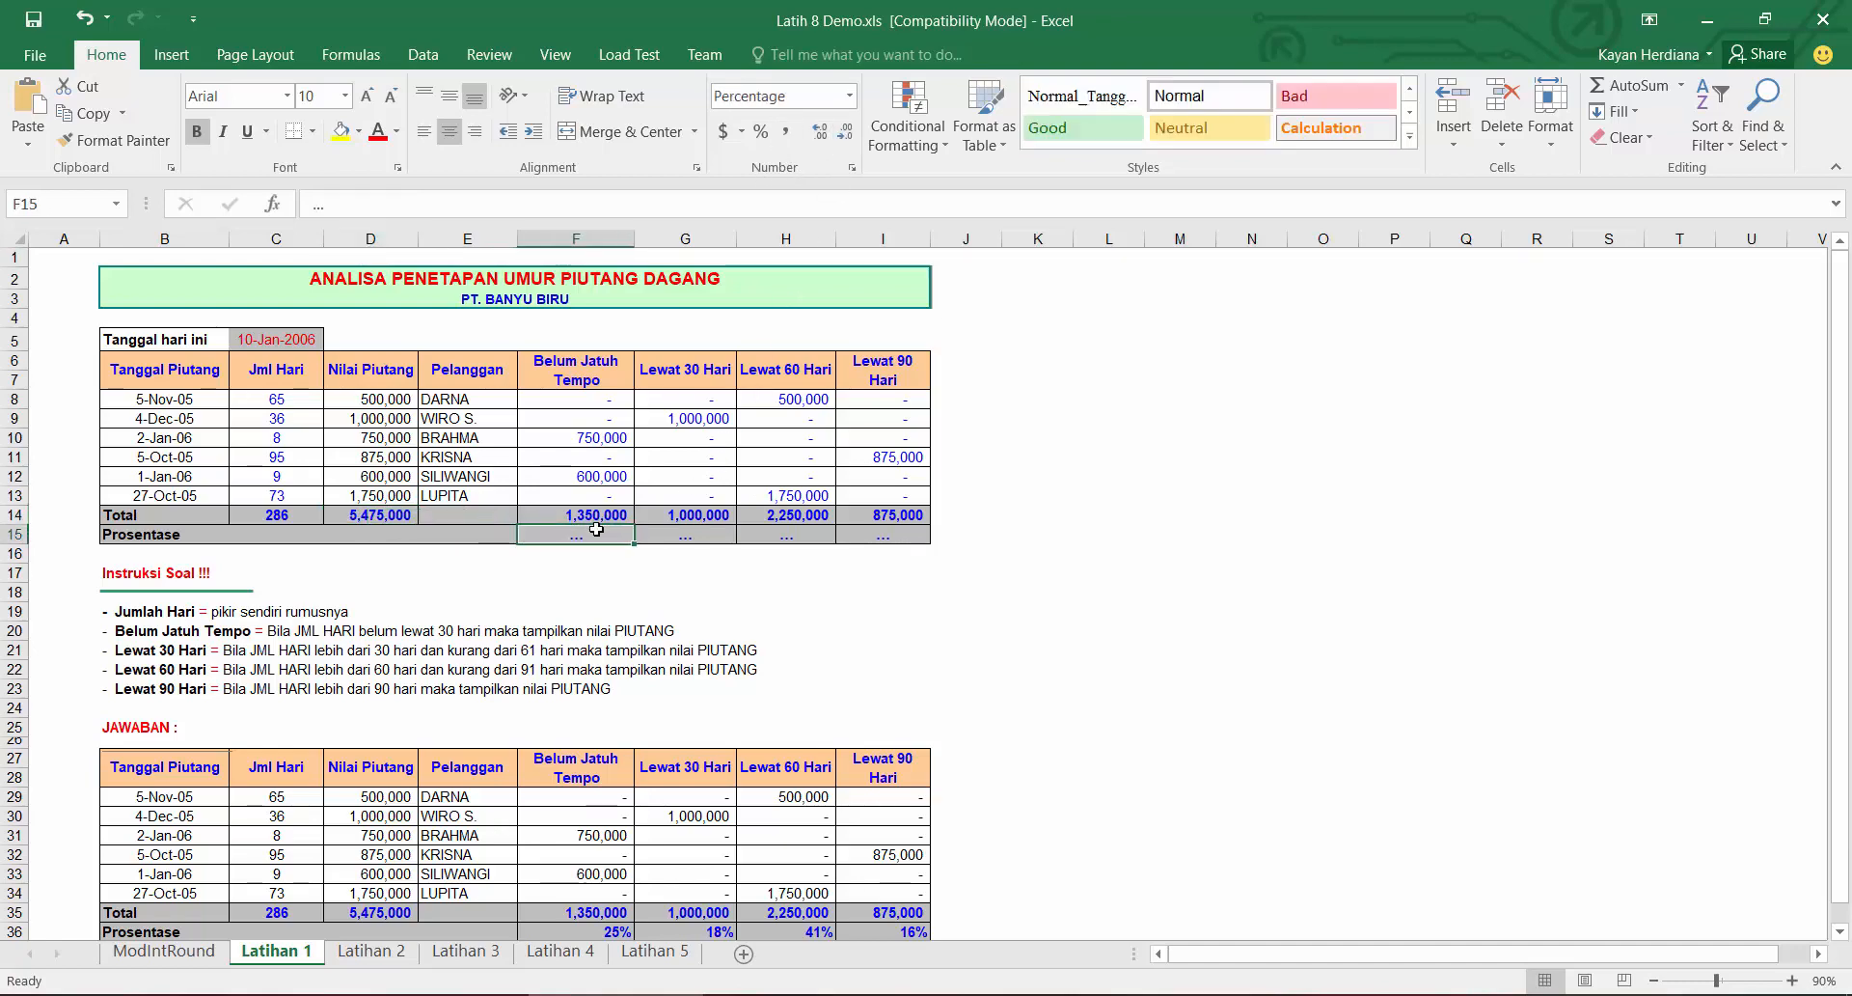
{"action": "type", "text": "="}
{"action": "left_click", "coordinate": [598, 515]}
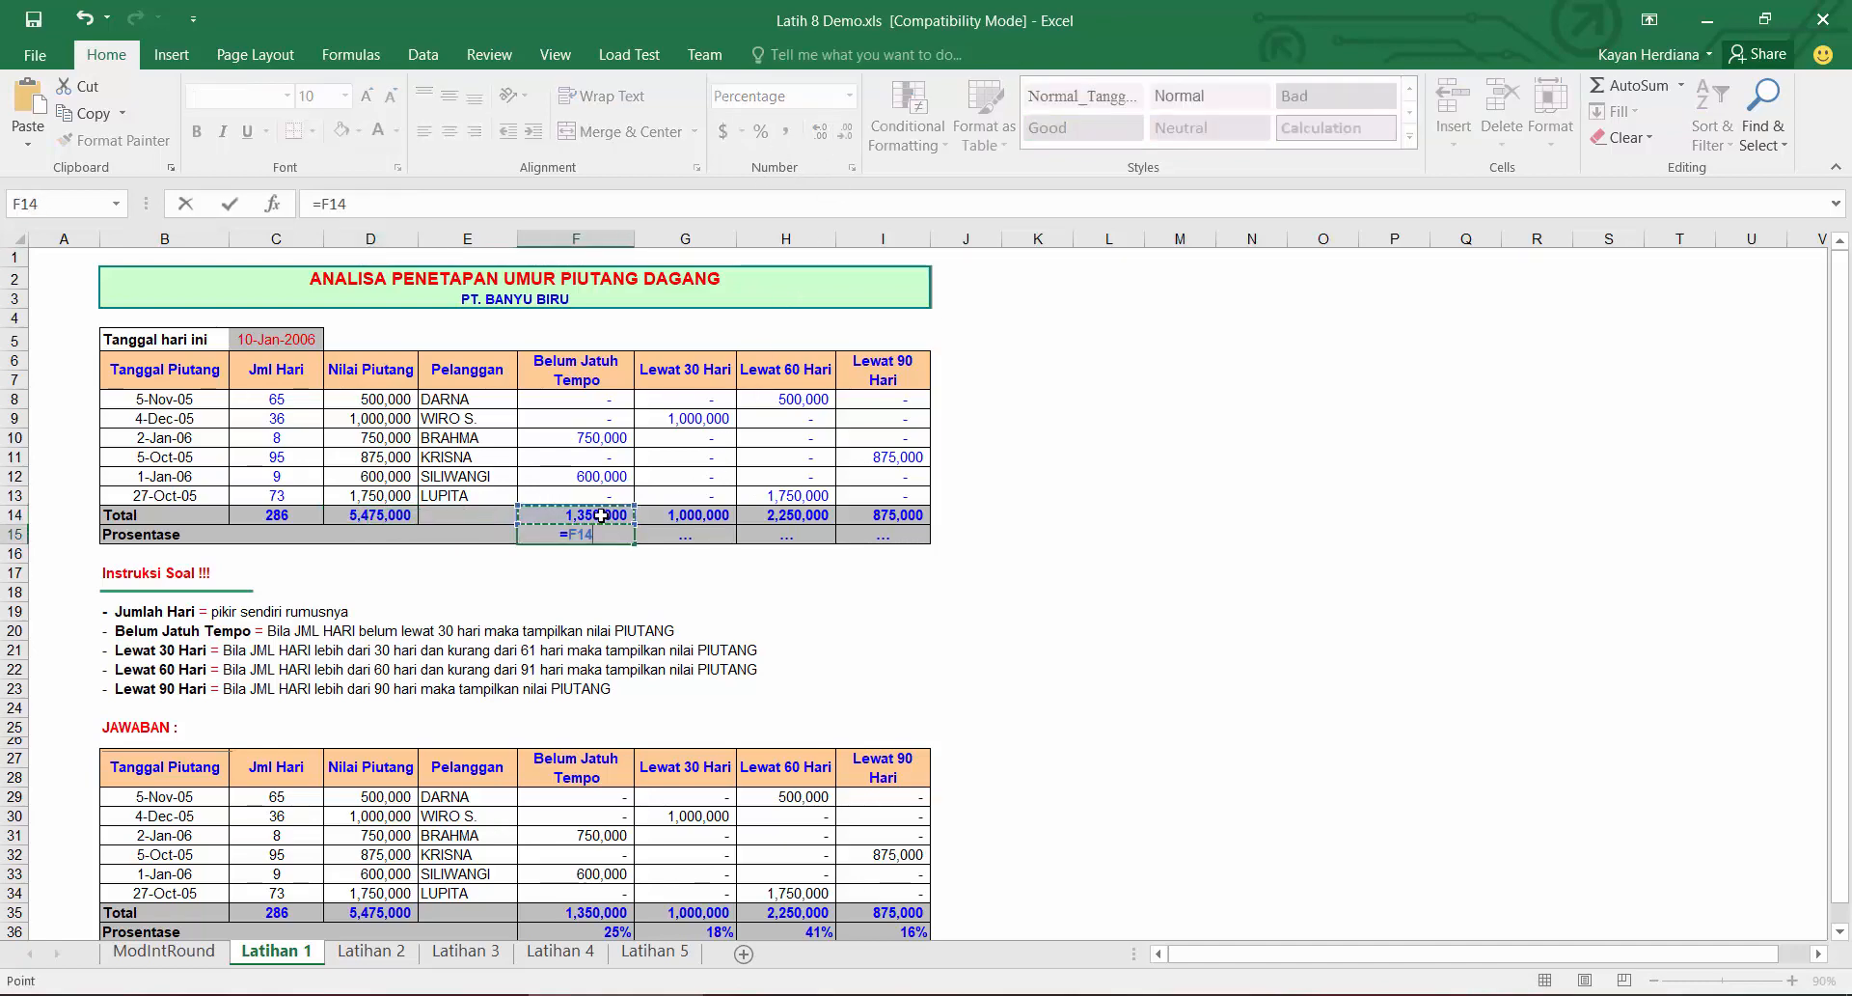
{"action": "type", "text": "/"}
{"action": "left_click", "coordinate": [384, 520]}
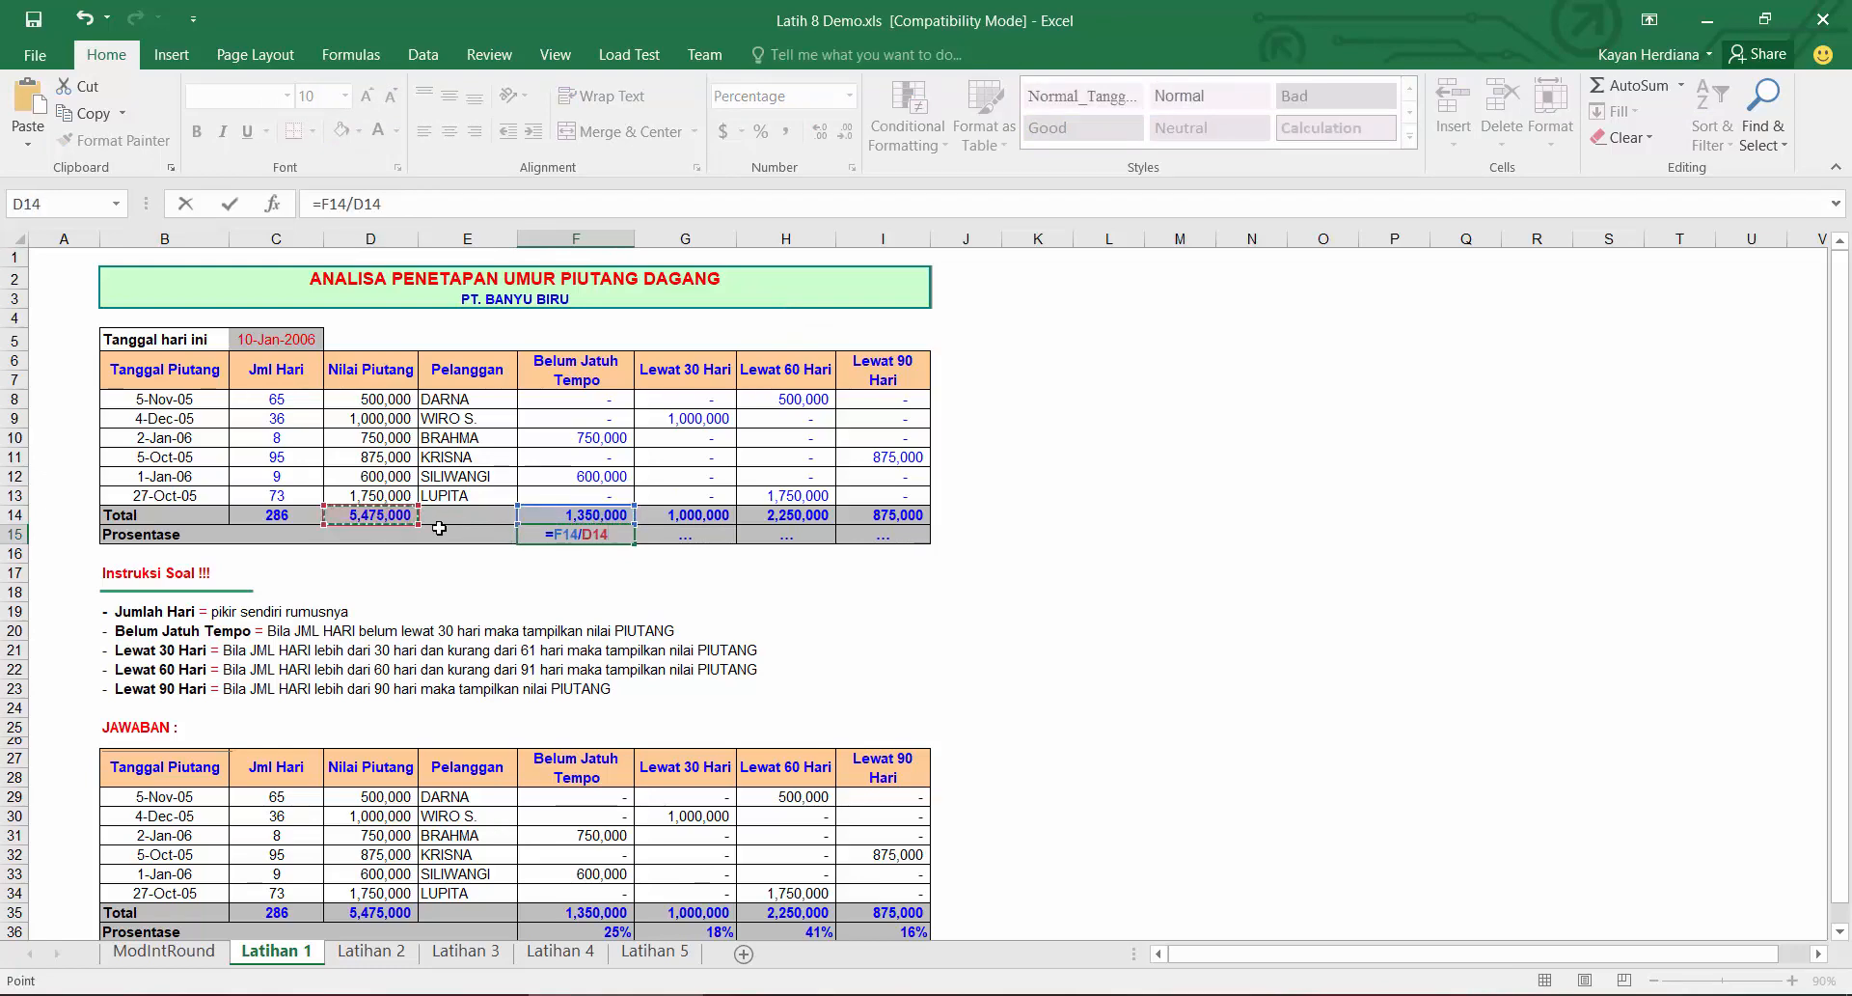
{"action": "key", "text": "F4"}
{"action": "key", "text": "Return"}
{"action": "left_click", "coordinate": [632, 537]}
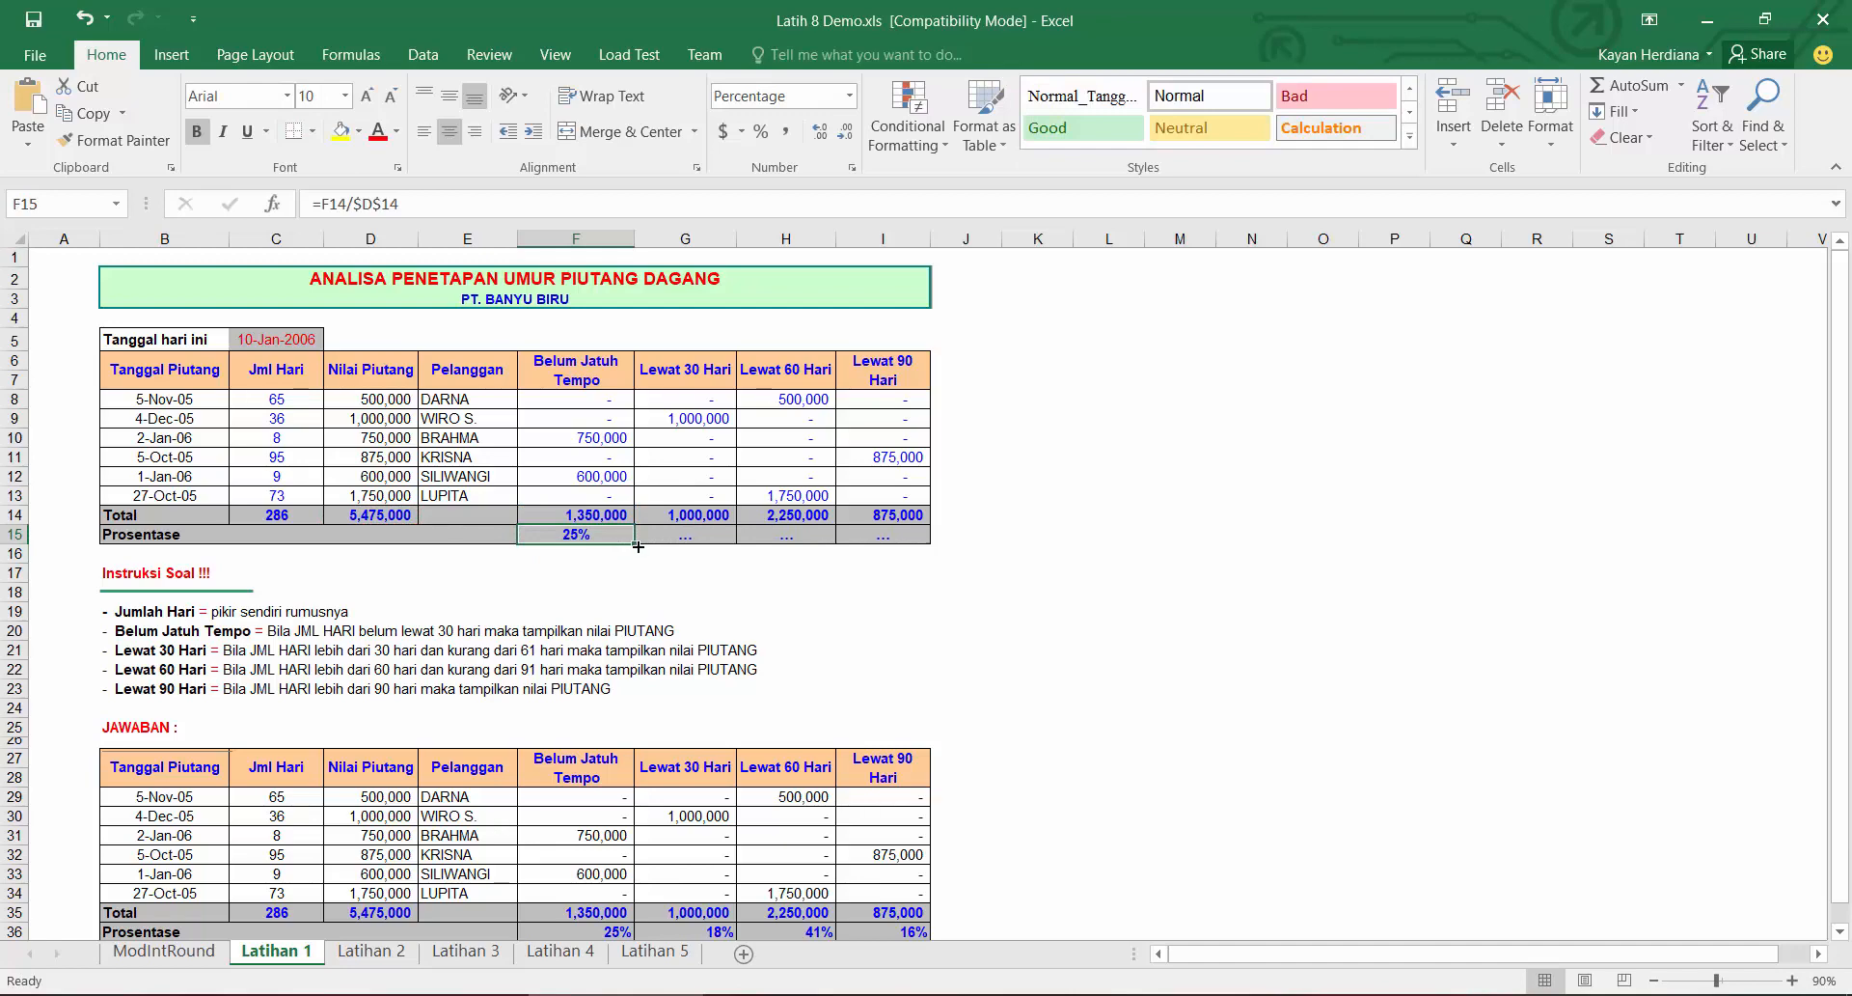
{"action": "left_click_drag", "start_coordinate": [635, 544], "coordinate": [919, 547]}
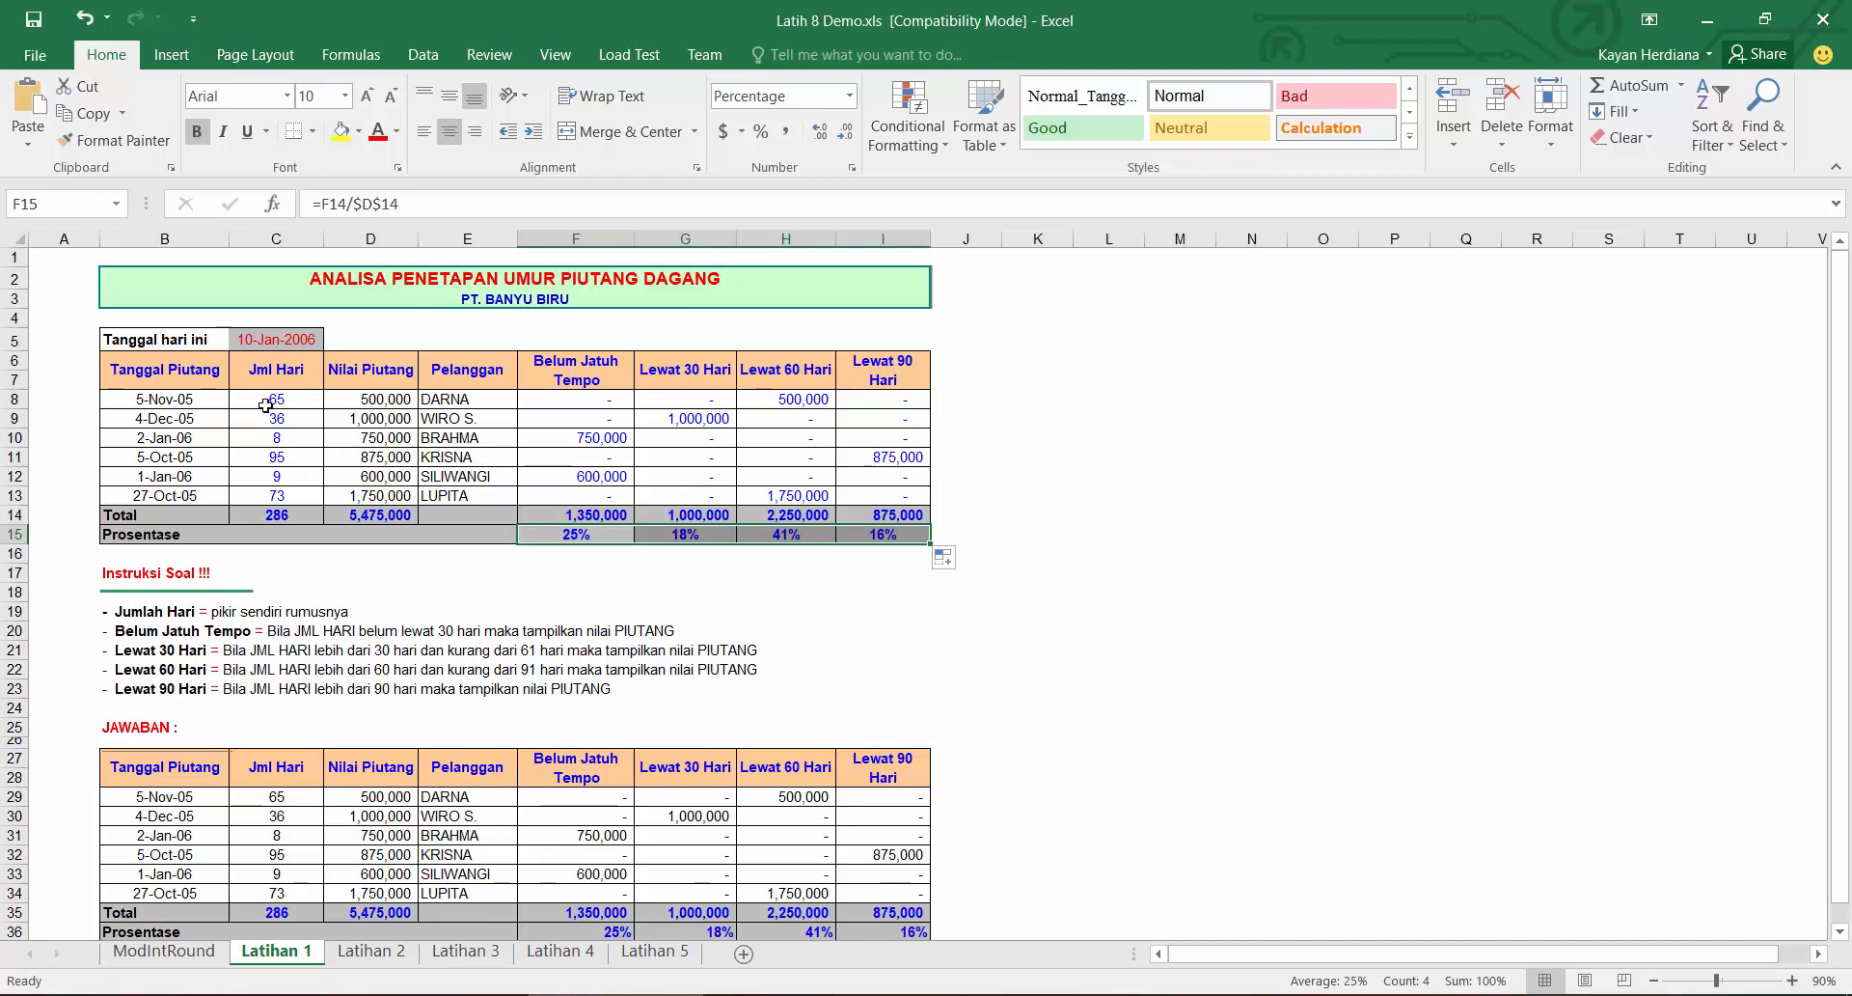
Step: Open the Latihan 2 sheet
{"action": "left_click_drag", "start_coordinate": [274, 399], "coordinate": [276, 496]}
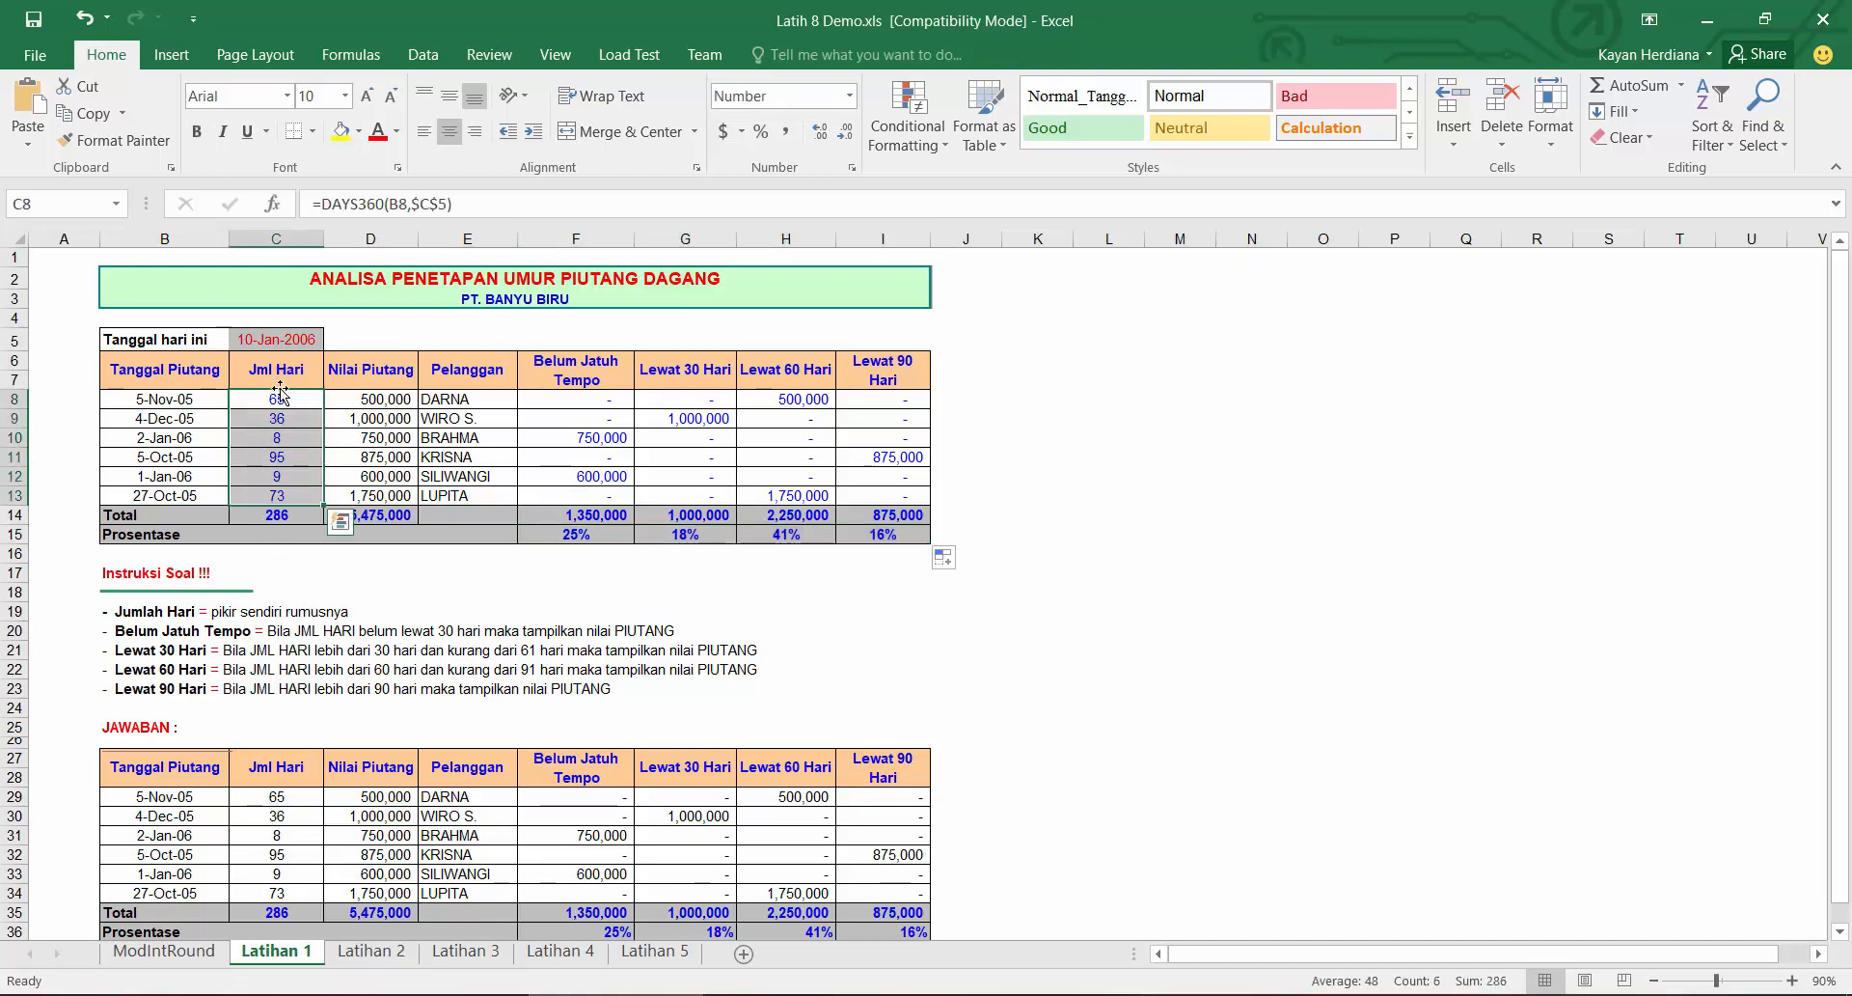
{"action": "left_click", "coordinate": [278, 400]}
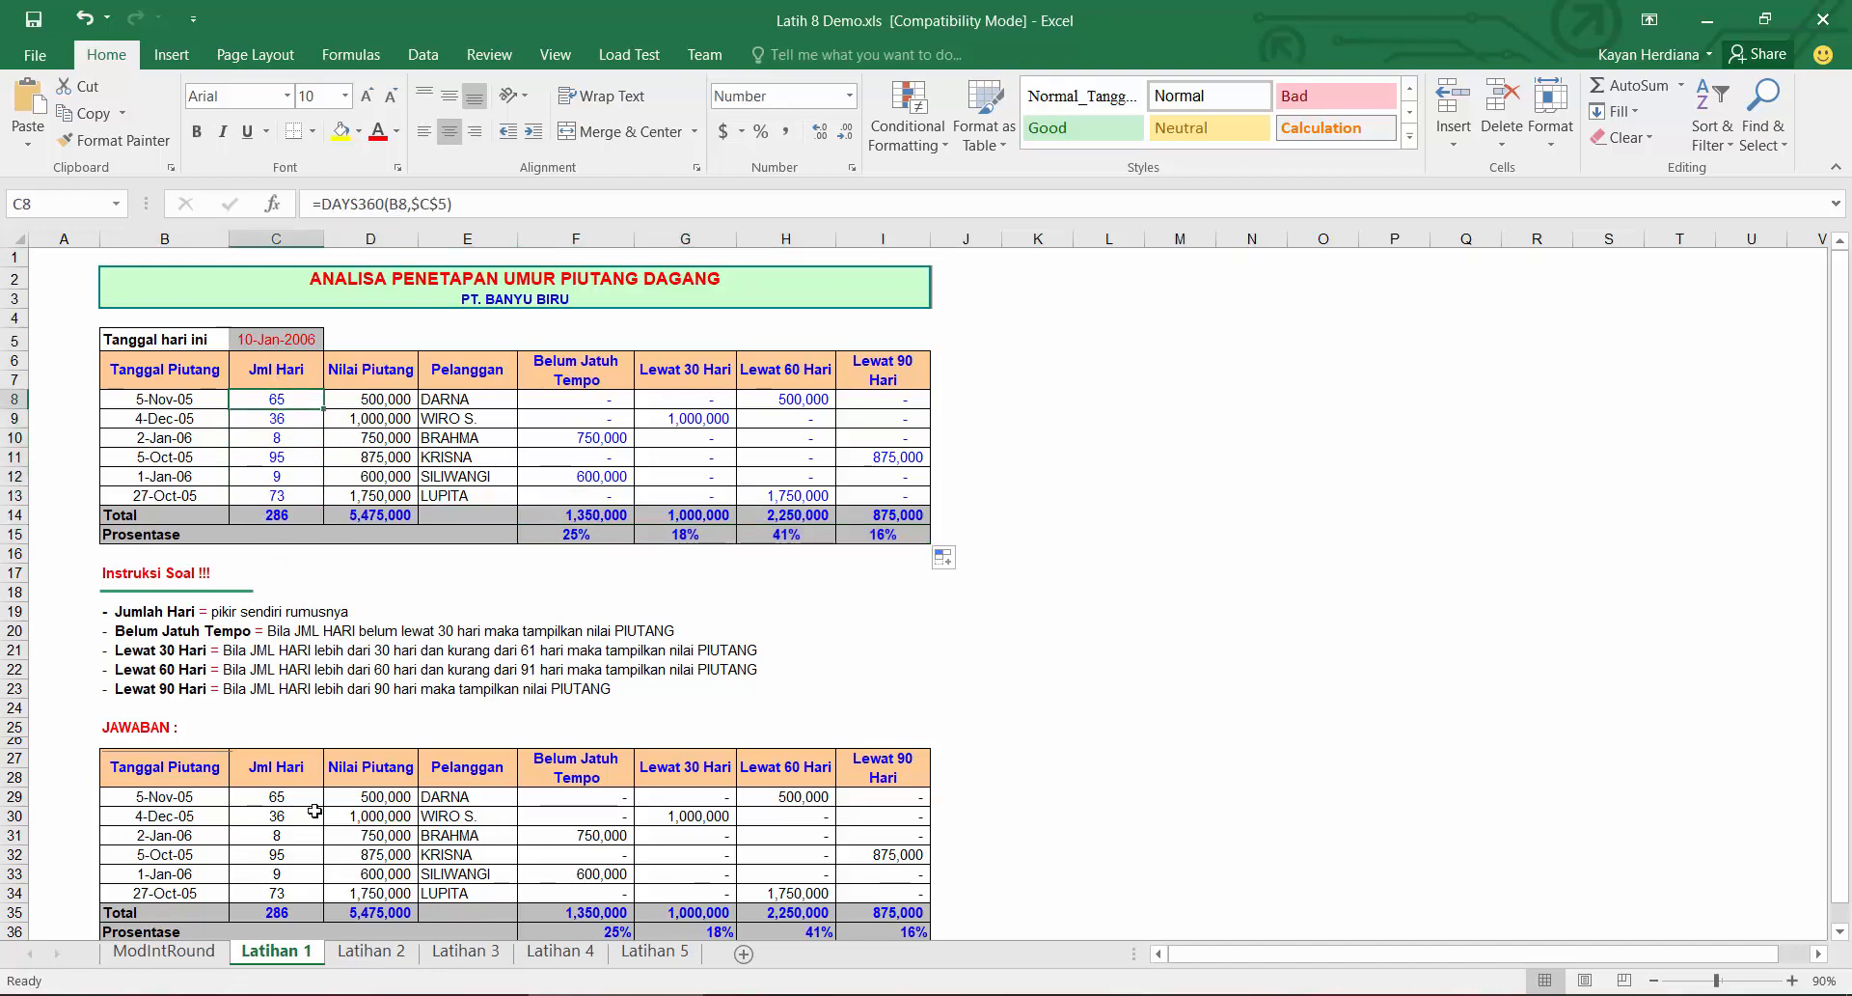
{"action": "left_click", "coordinate": [369, 952]}
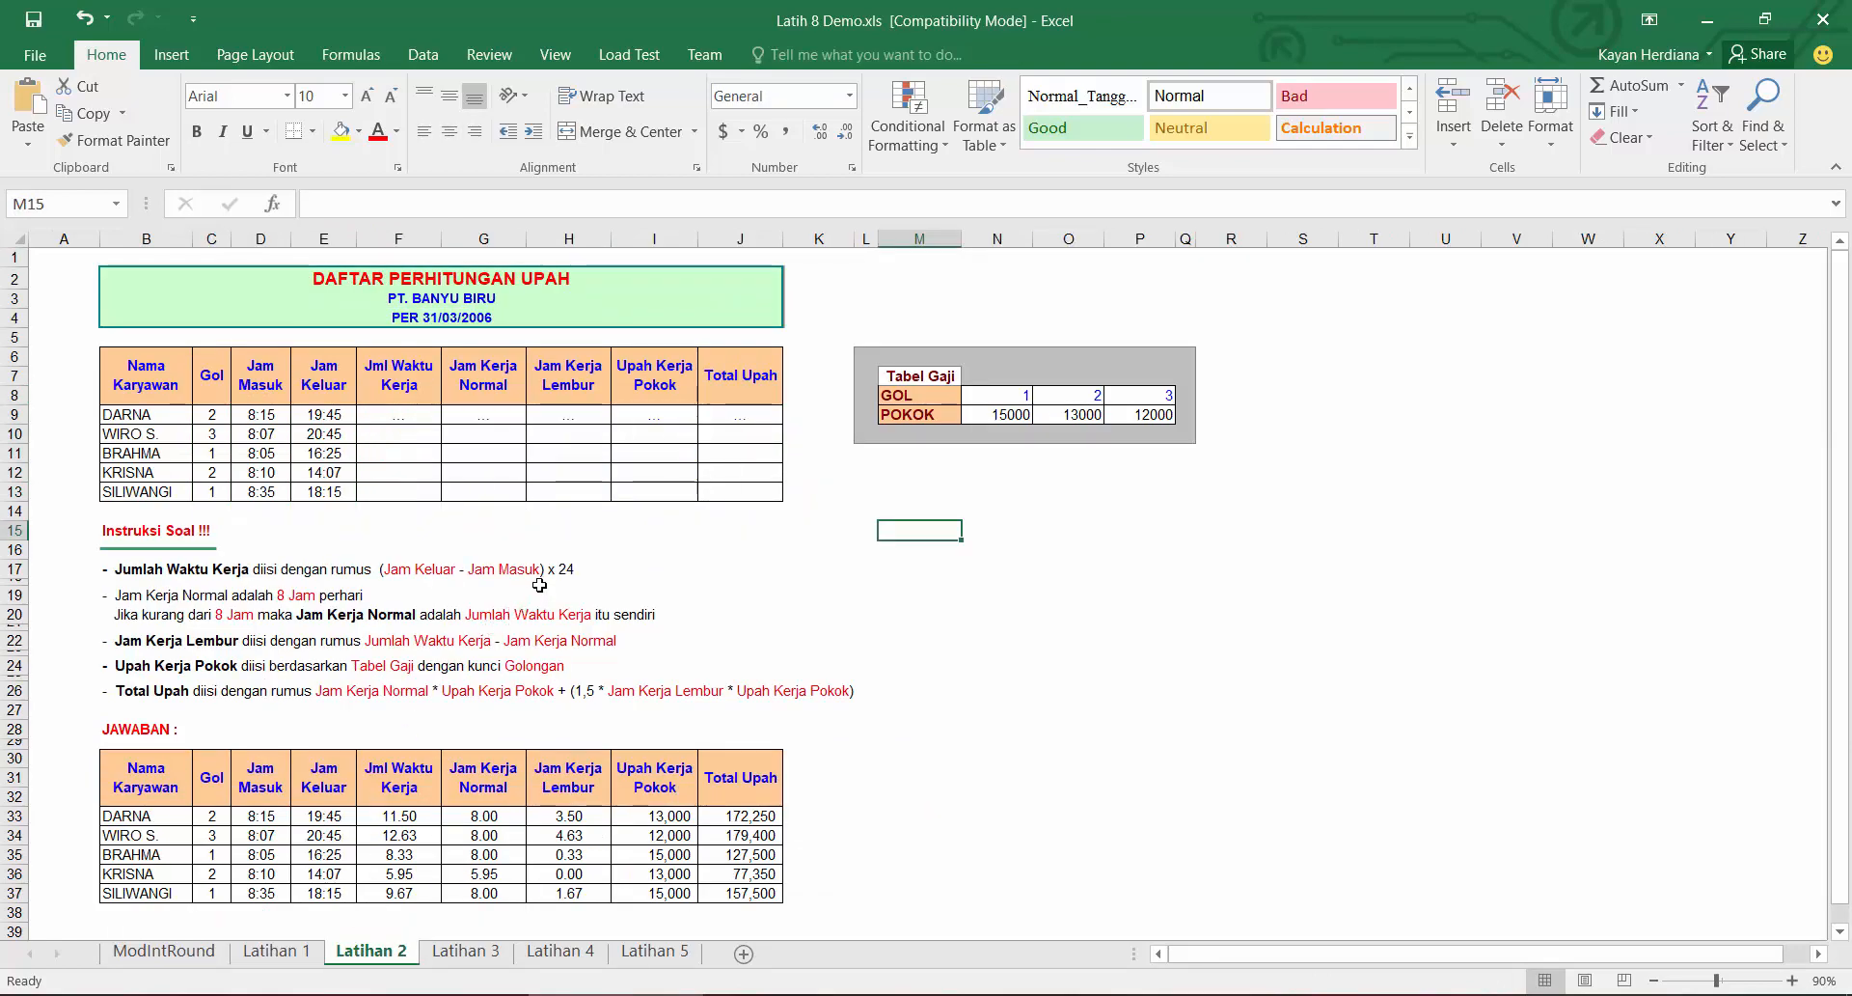
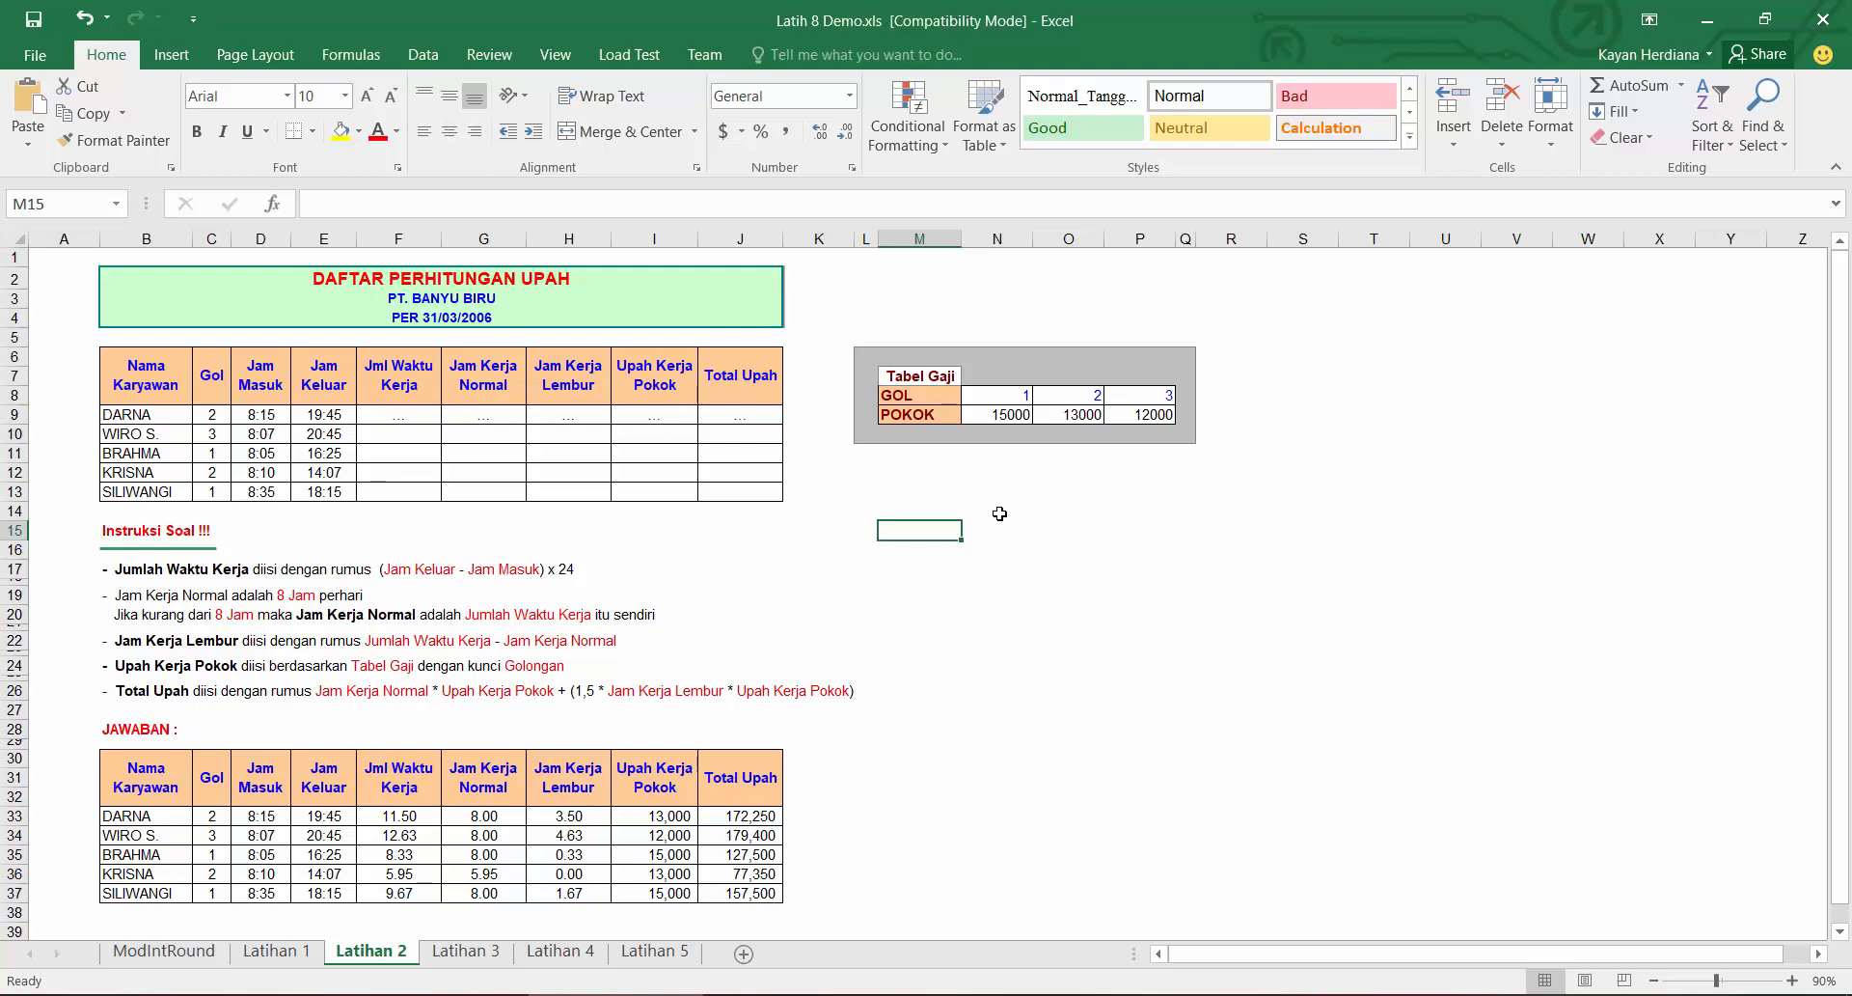
Step: Enter the sample times 18:00 in M15 and 12:00 in N15
{"action": "type", "text": "18"}
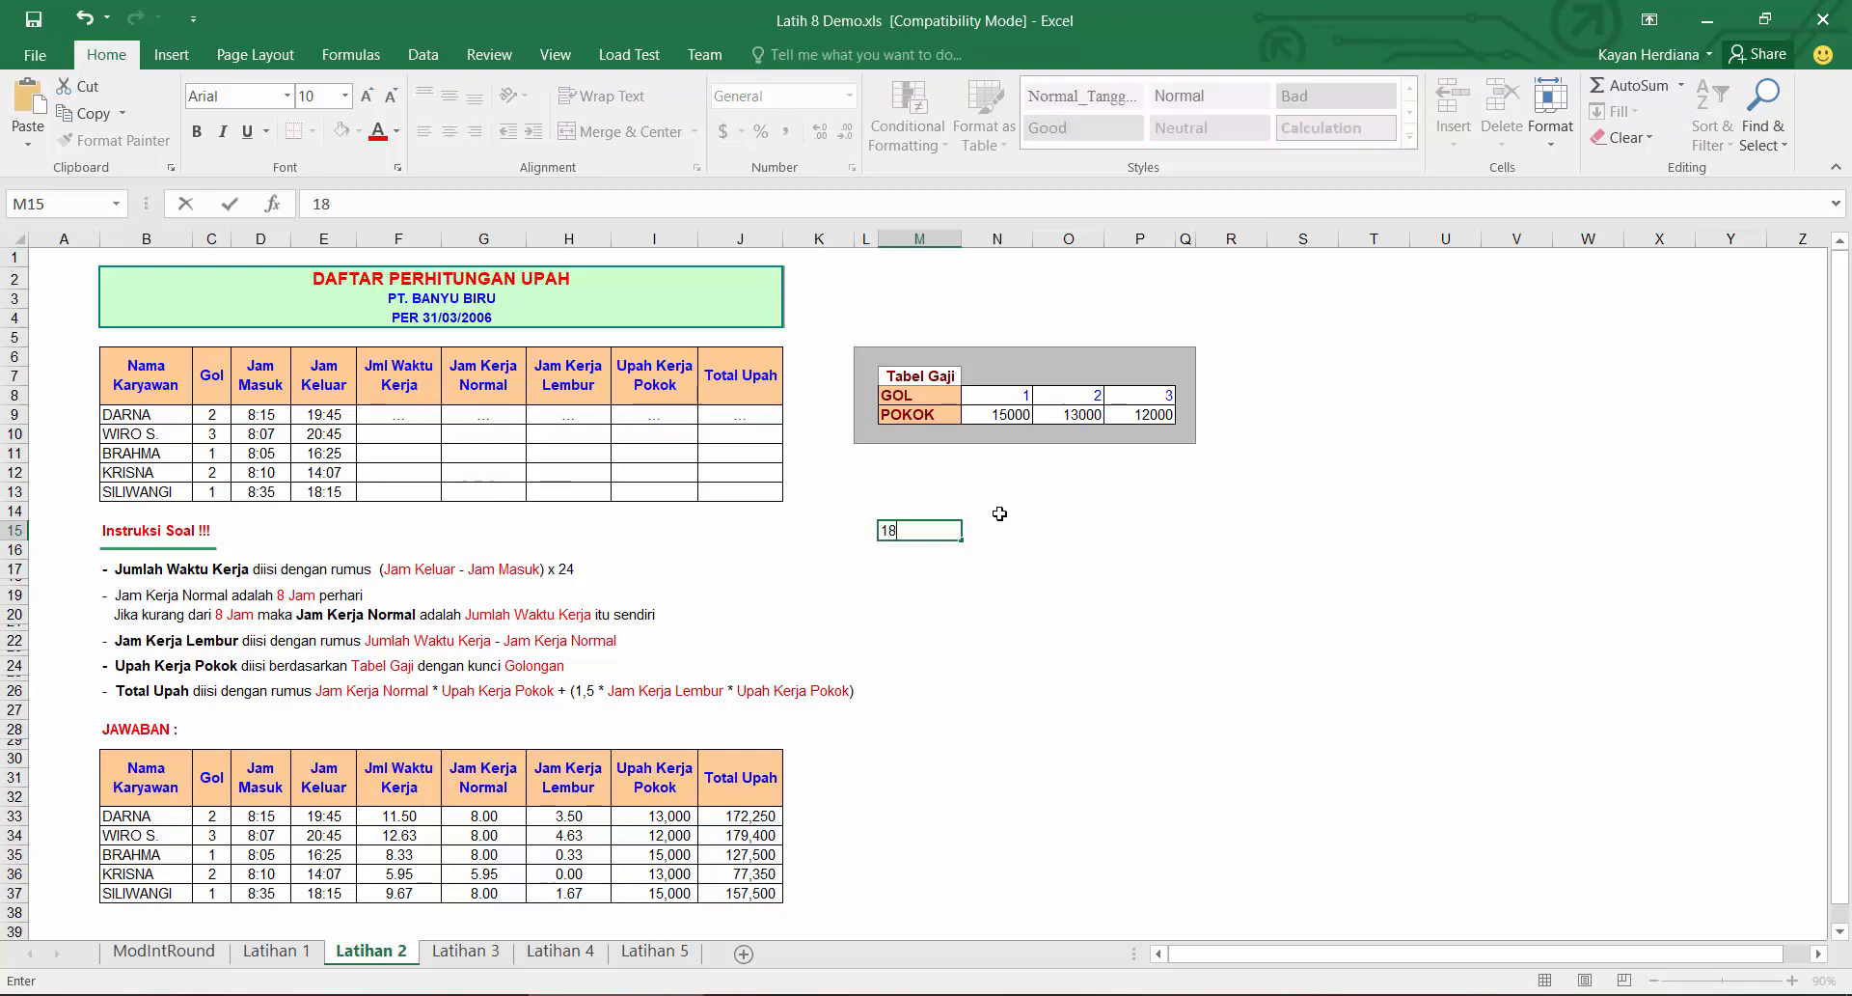
{"action": "type", "text": ":00"}
{"action": "key", "text": "Tab"}
{"action": "type", "text": "12:00"}
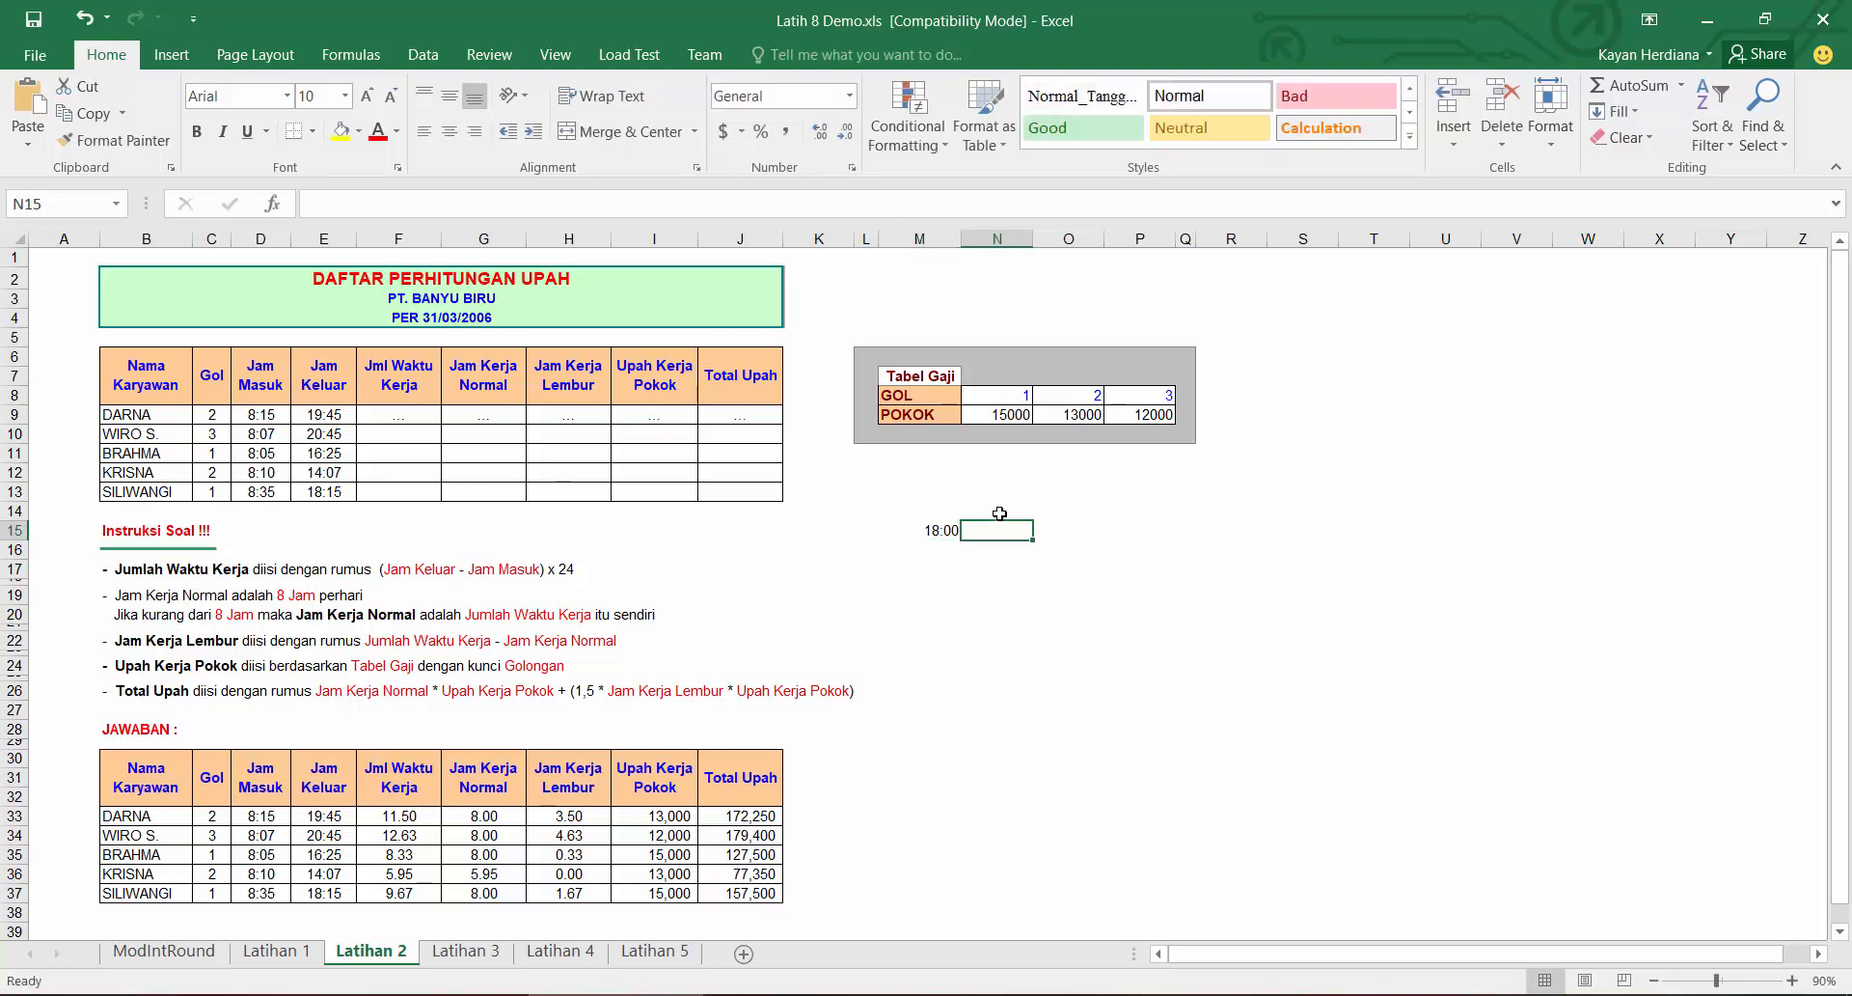
{"action": "key", "text": "Tab"}
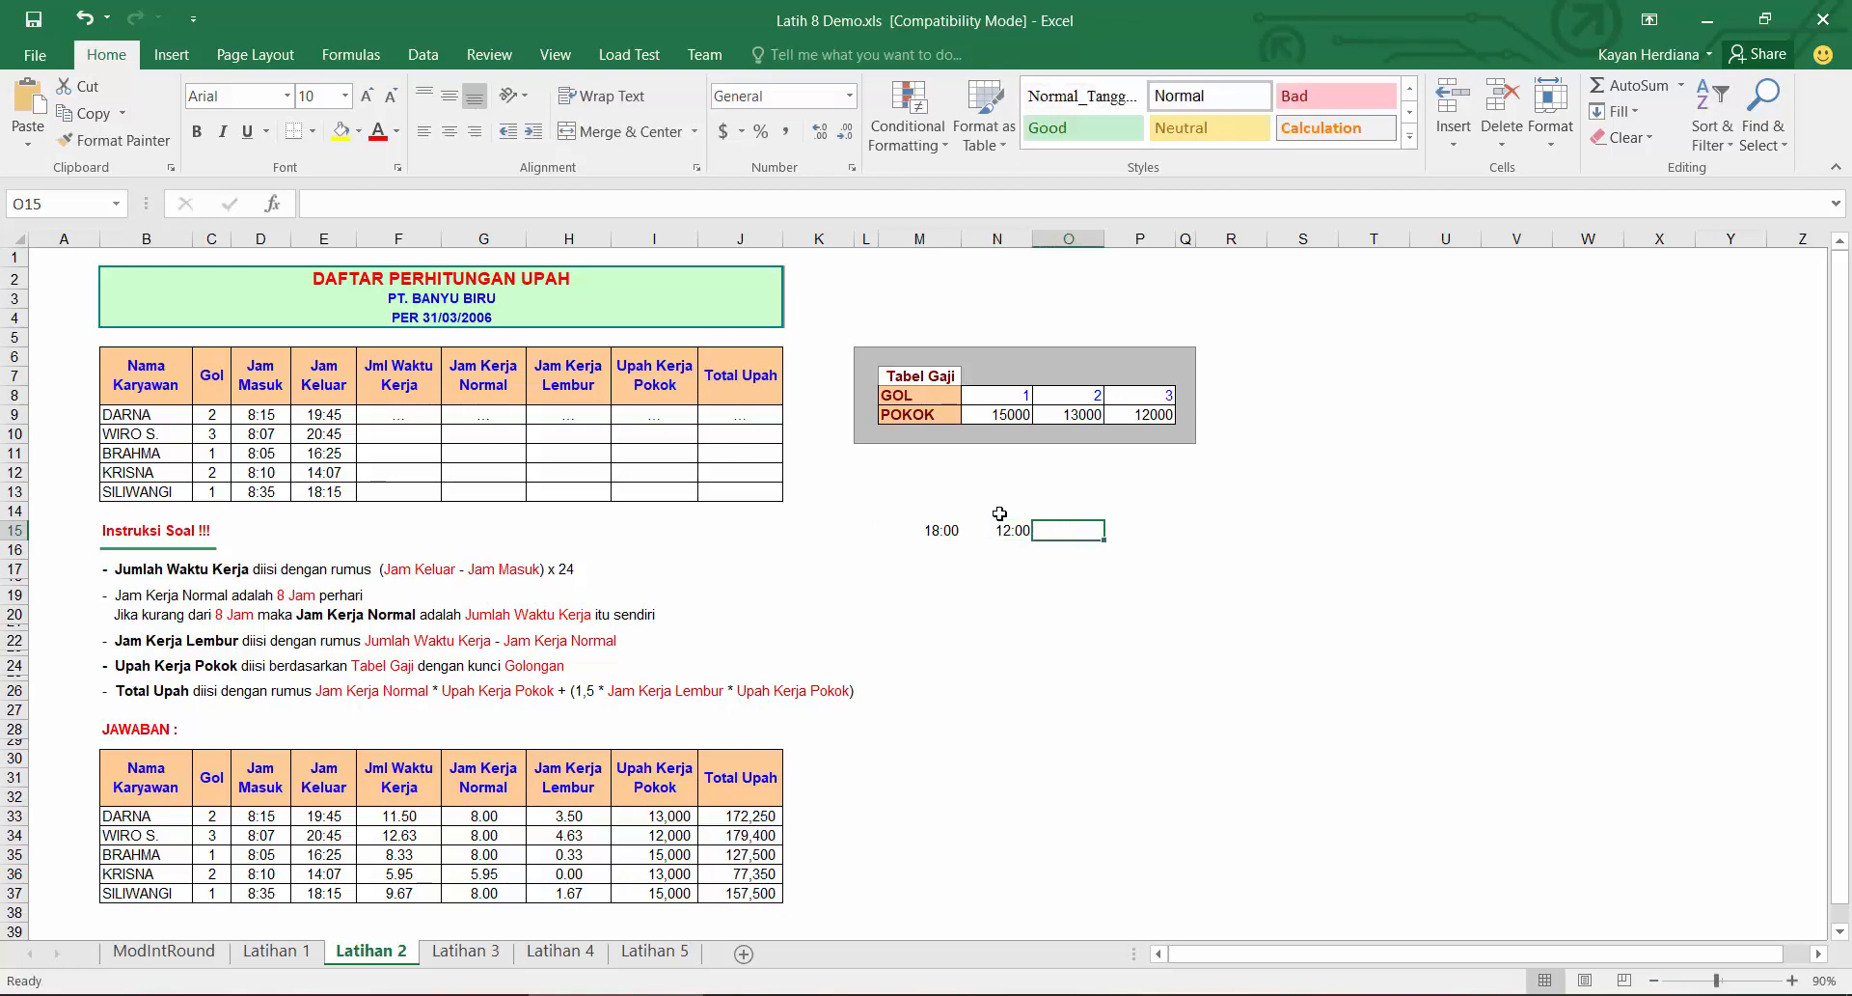
Step: Enter =M15-N15 in O15 to subtract the sample times
{"action": "type", "text": "="}
{"action": "left_click", "coordinate": [928, 532]}
{"action": "type", "text": "-"}
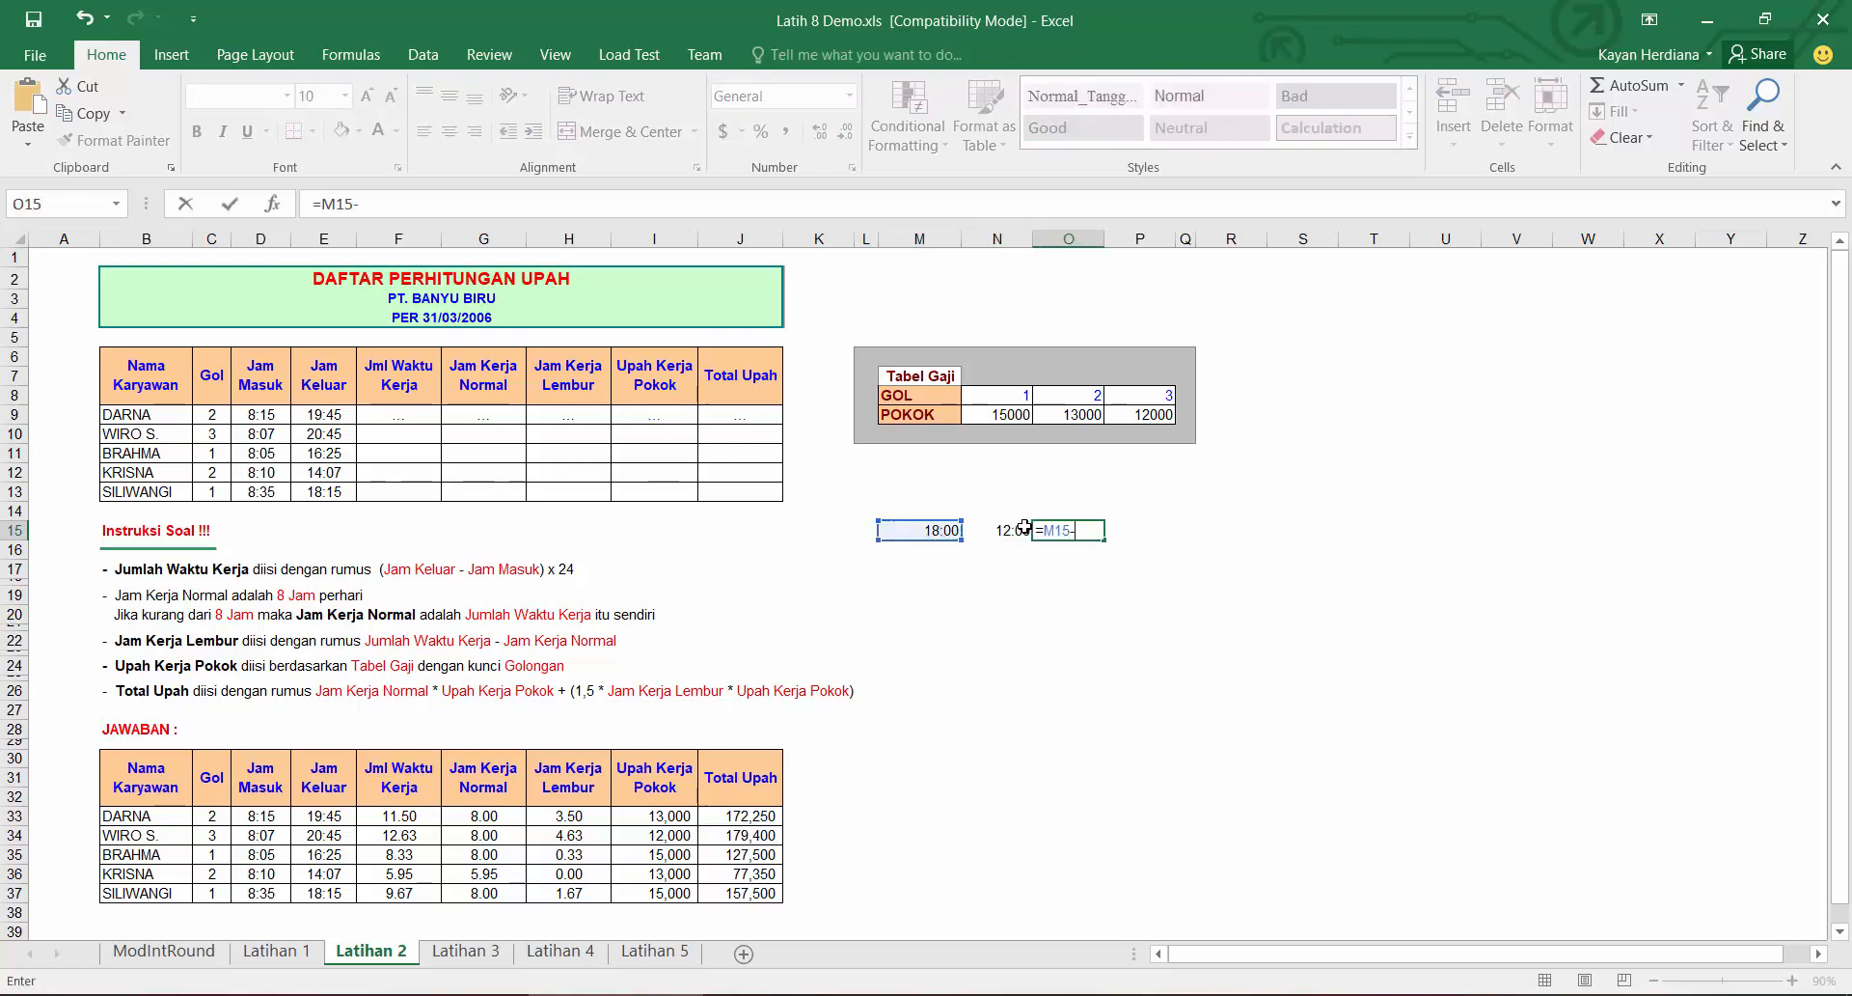
{"action": "left_click", "coordinate": [1025, 530]}
{"action": "key", "text": "ctrl+Return"}
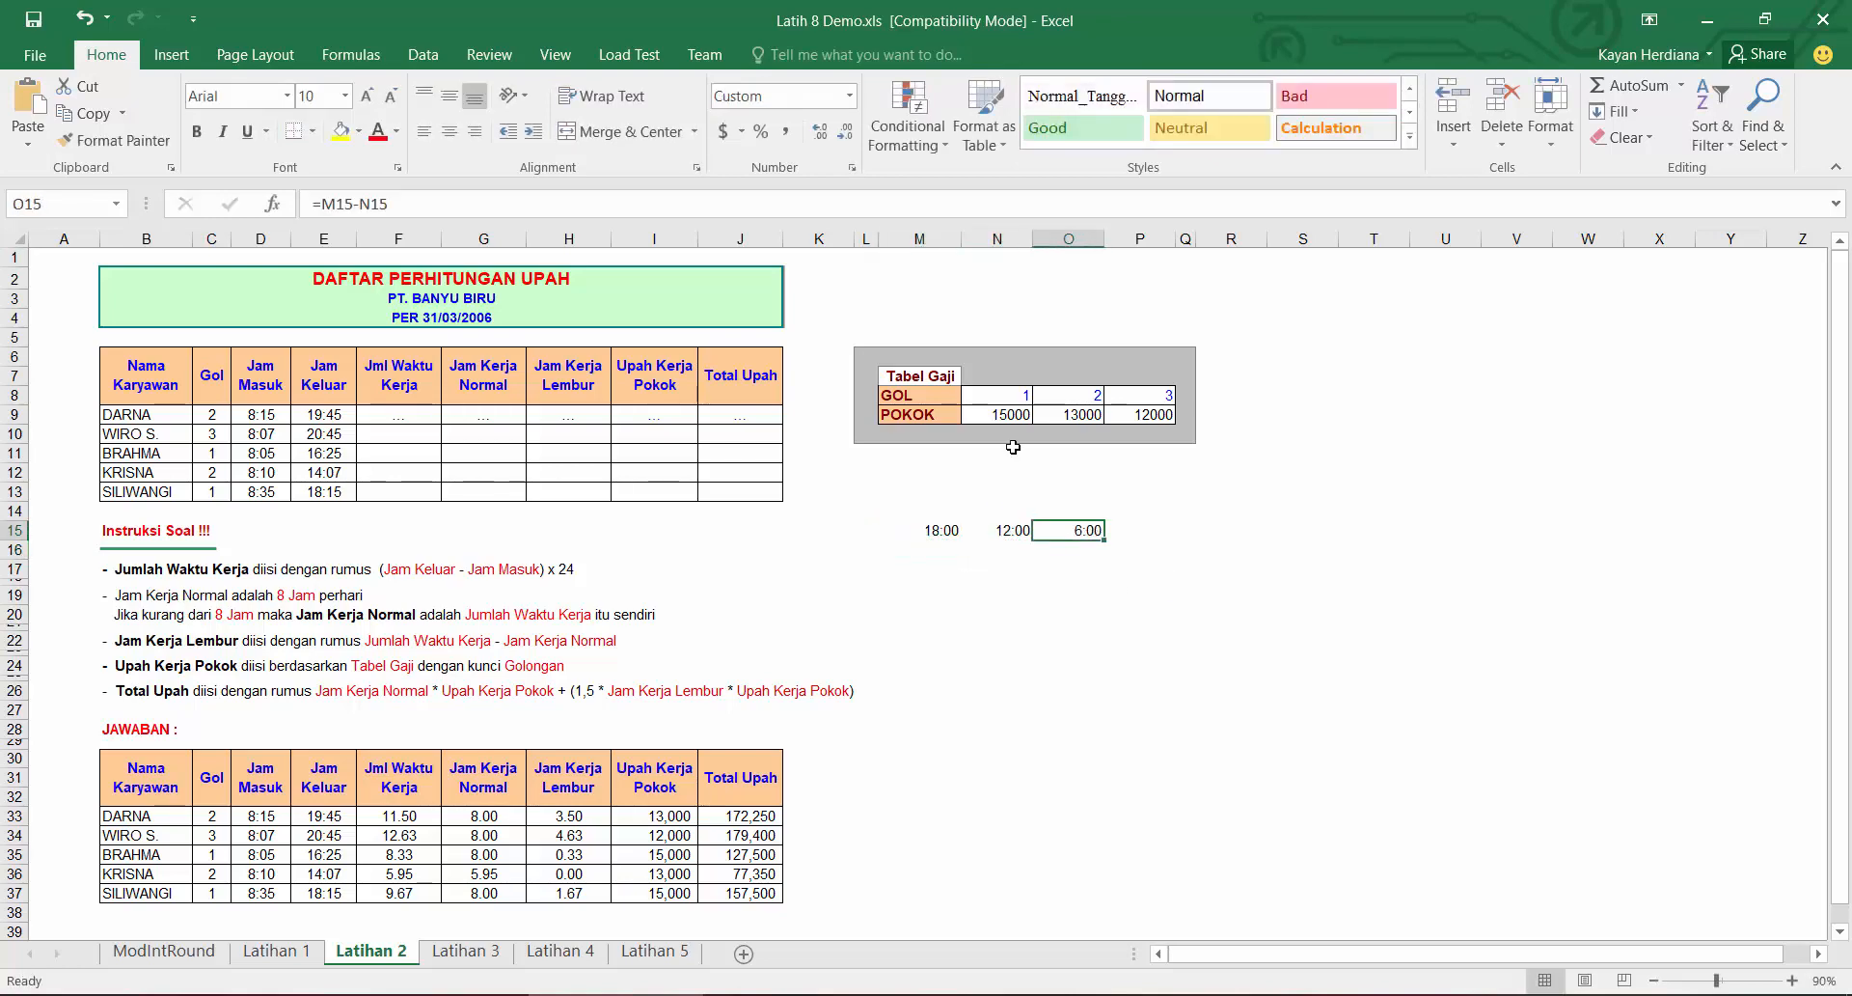
Step: Change O15's number format and edit its formula to =(M15-N15)*24 to express the difference in hours
{"action": "left_click", "coordinate": [849, 96]}
{"action": "left_click", "coordinate": [772, 123]}
{"action": "left_click", "coordinate": [326, 203]}
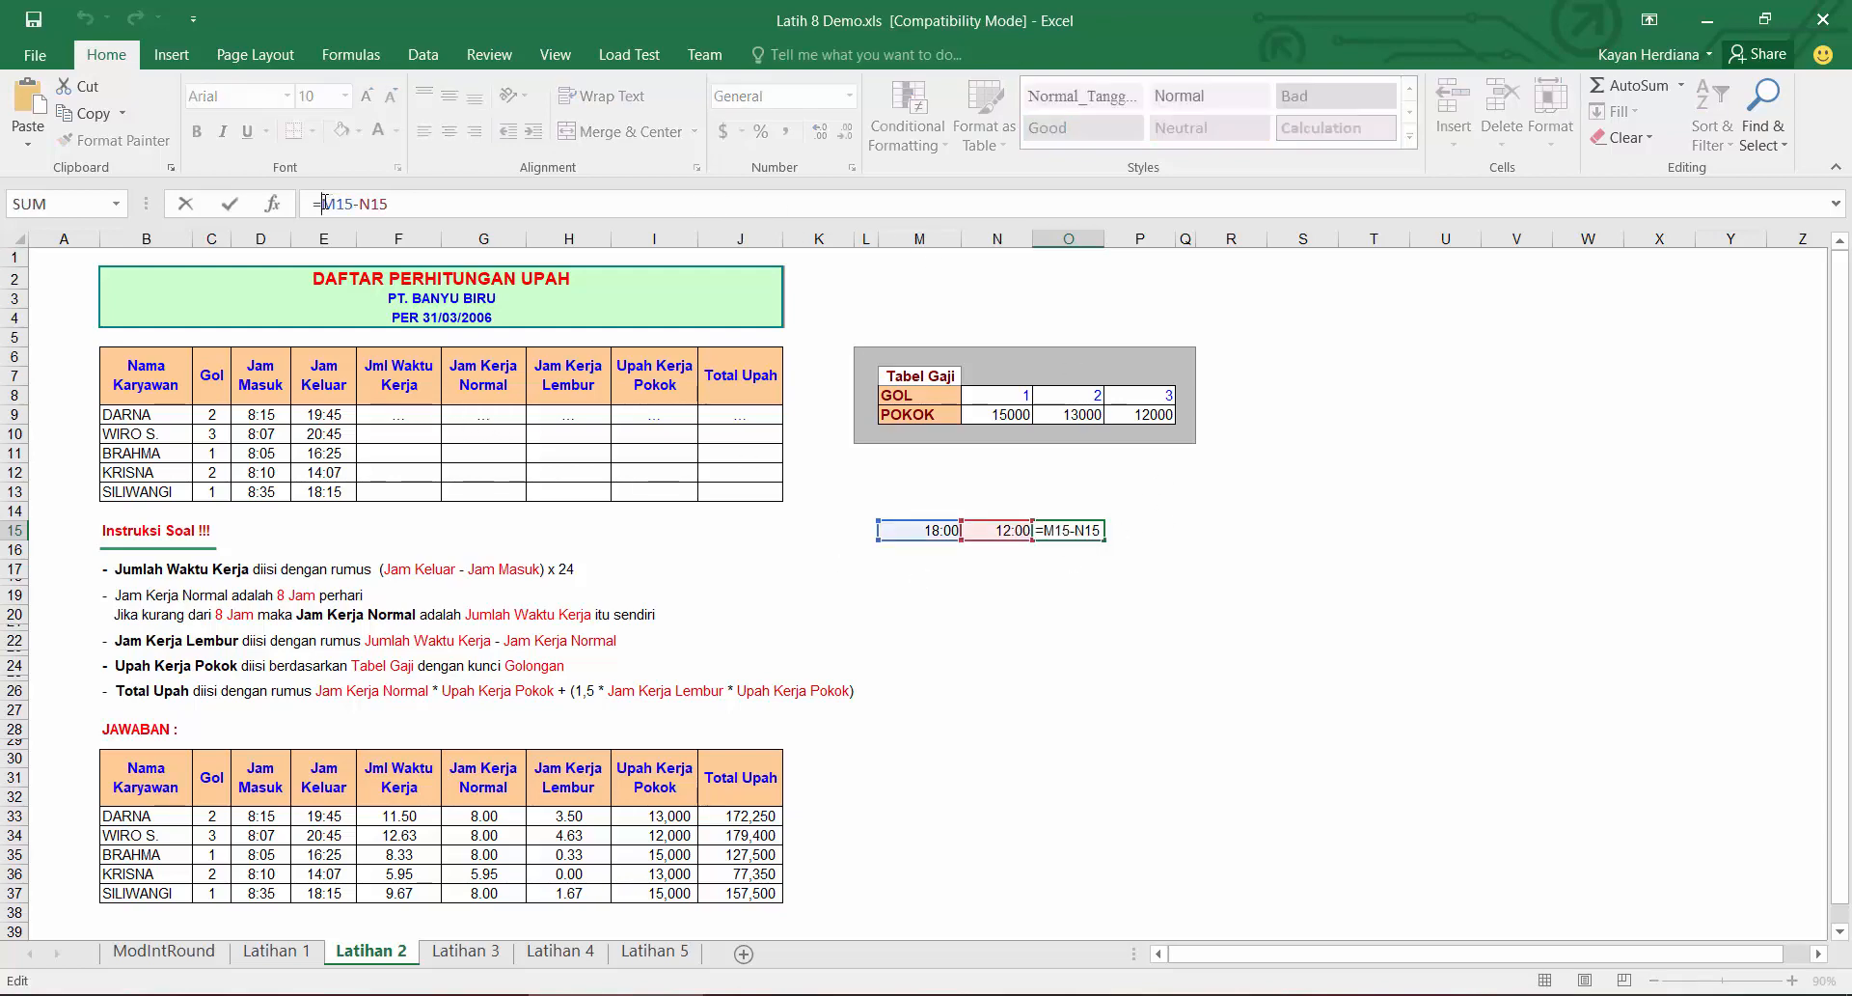
{"action": "key", "text": "End"}
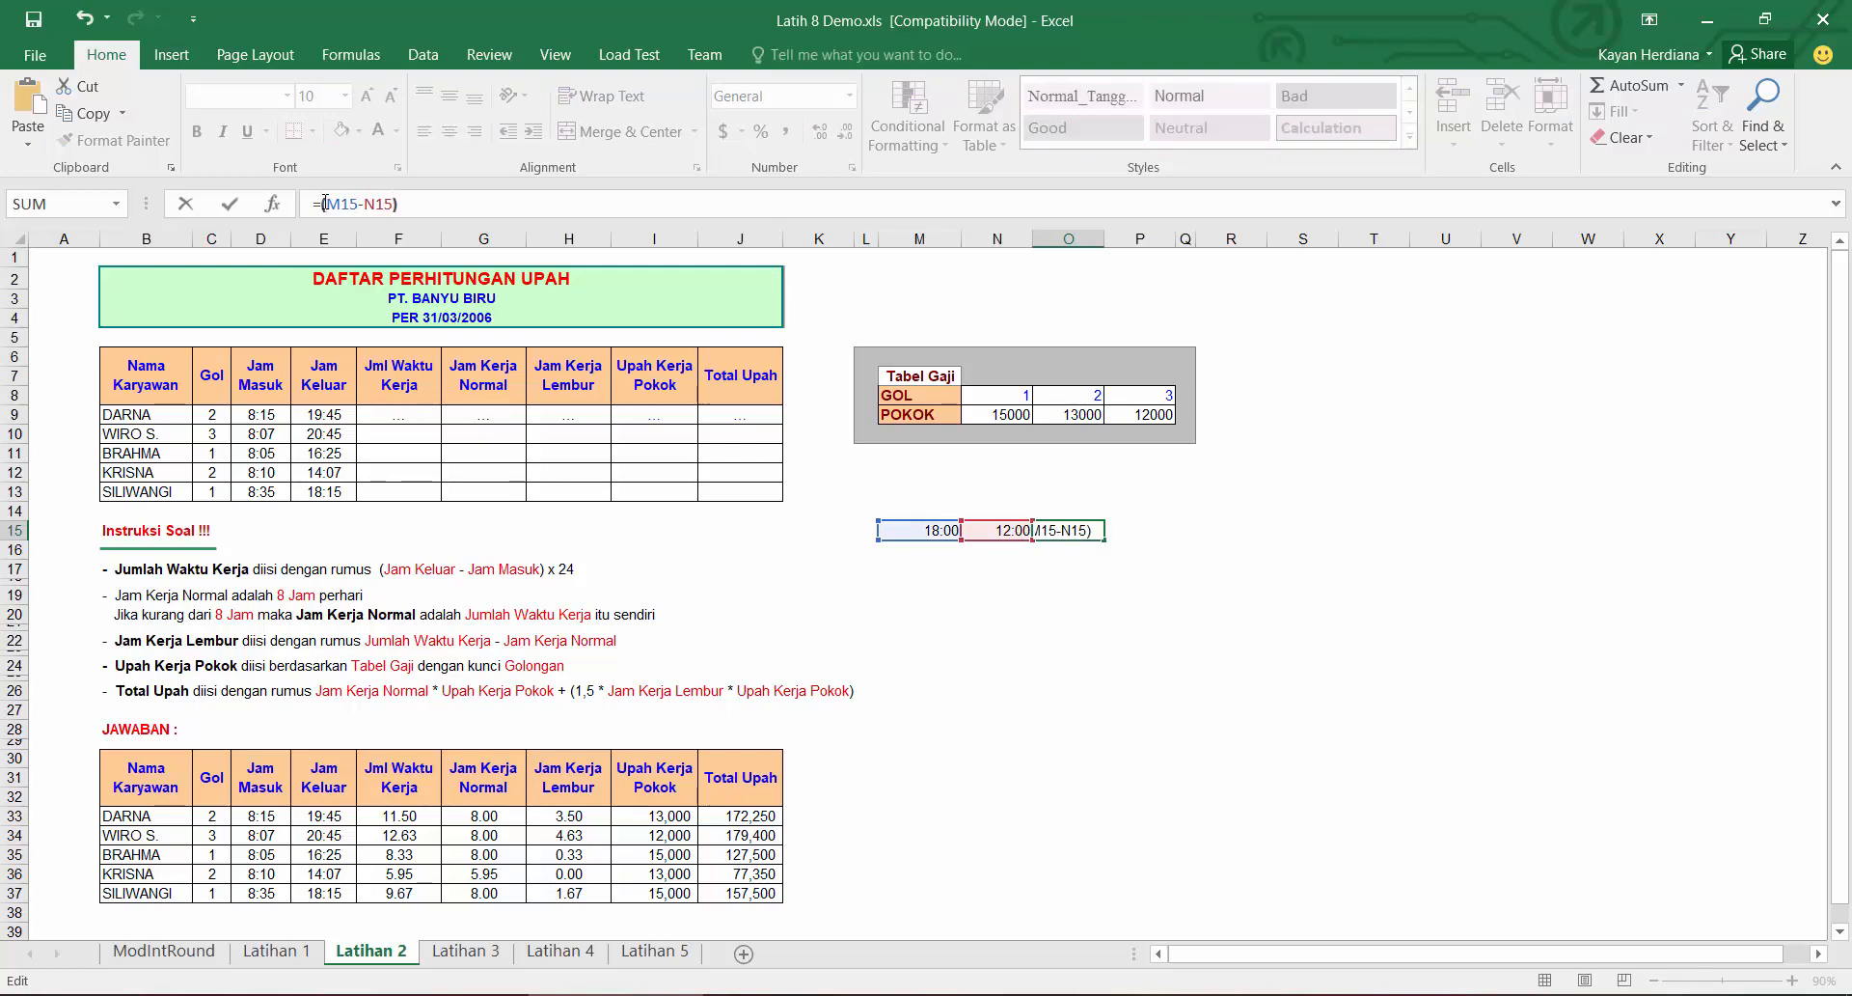
{"action": "type", "text": ")*24"}
{"action": "key", "text": "Return"}
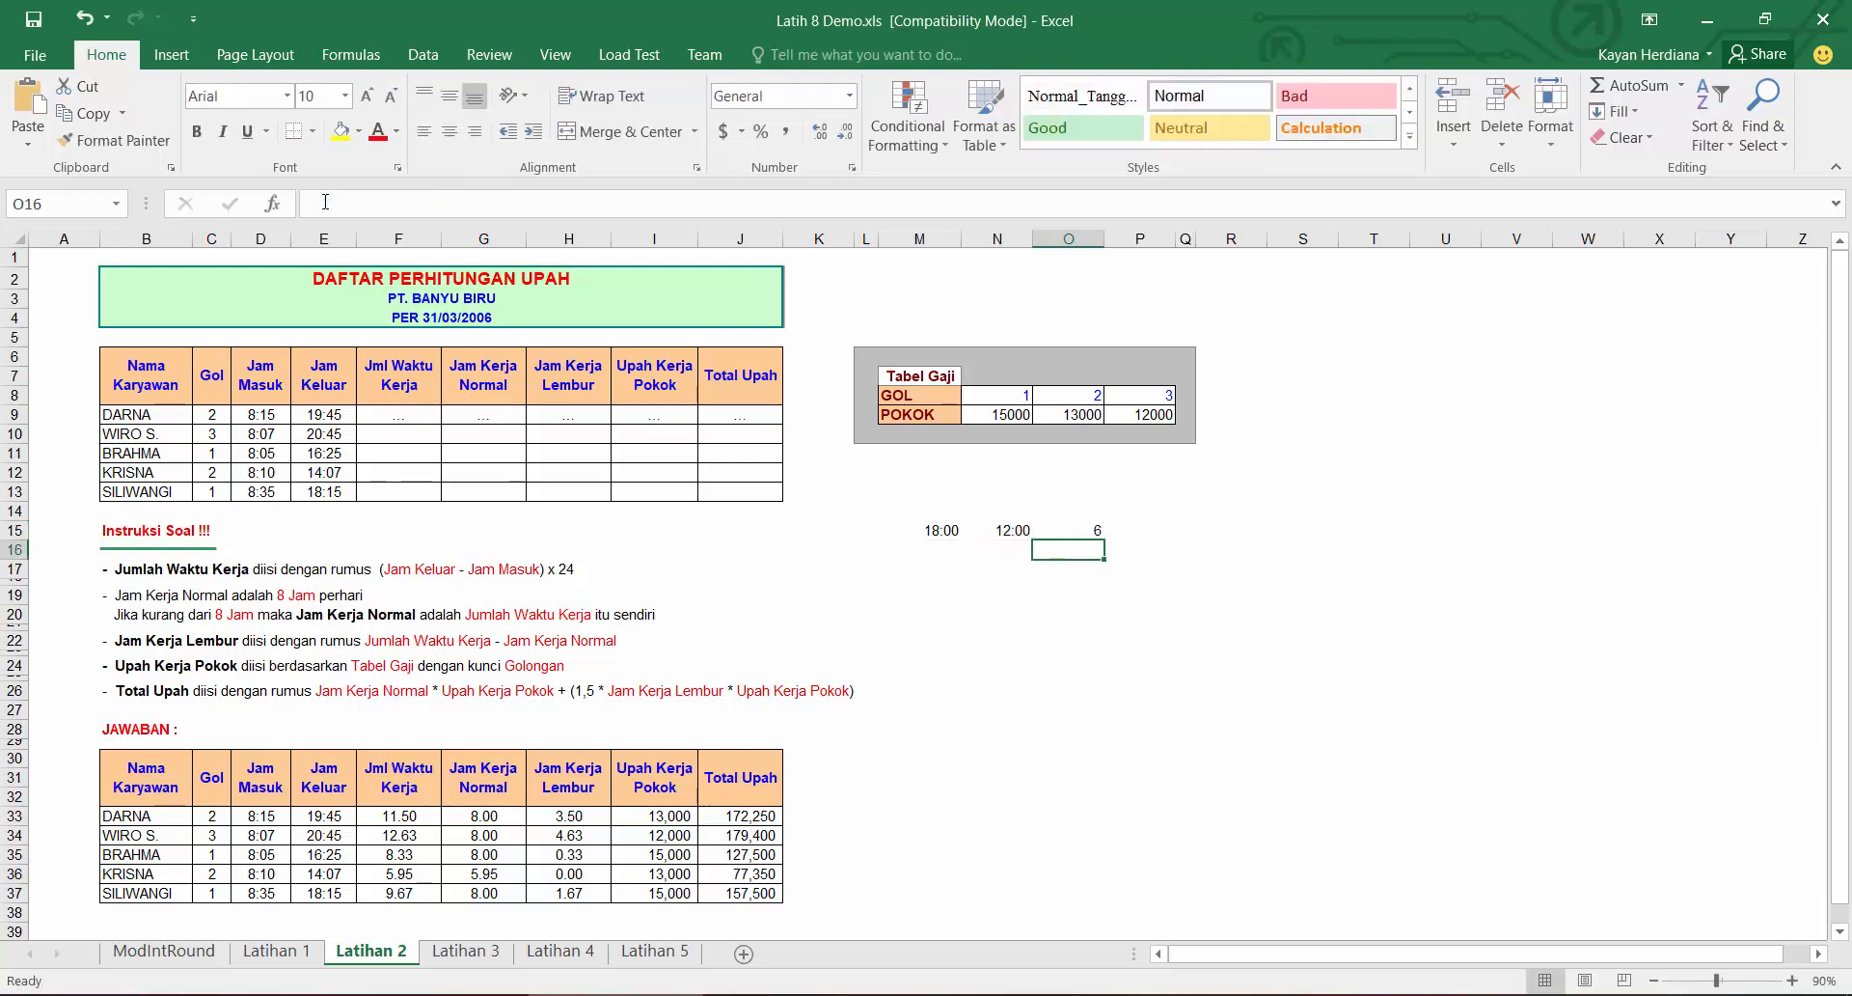
Step: Clear the sample cells M15 through O15
{"action": "left_click", "coordinate": [1091, 526]}
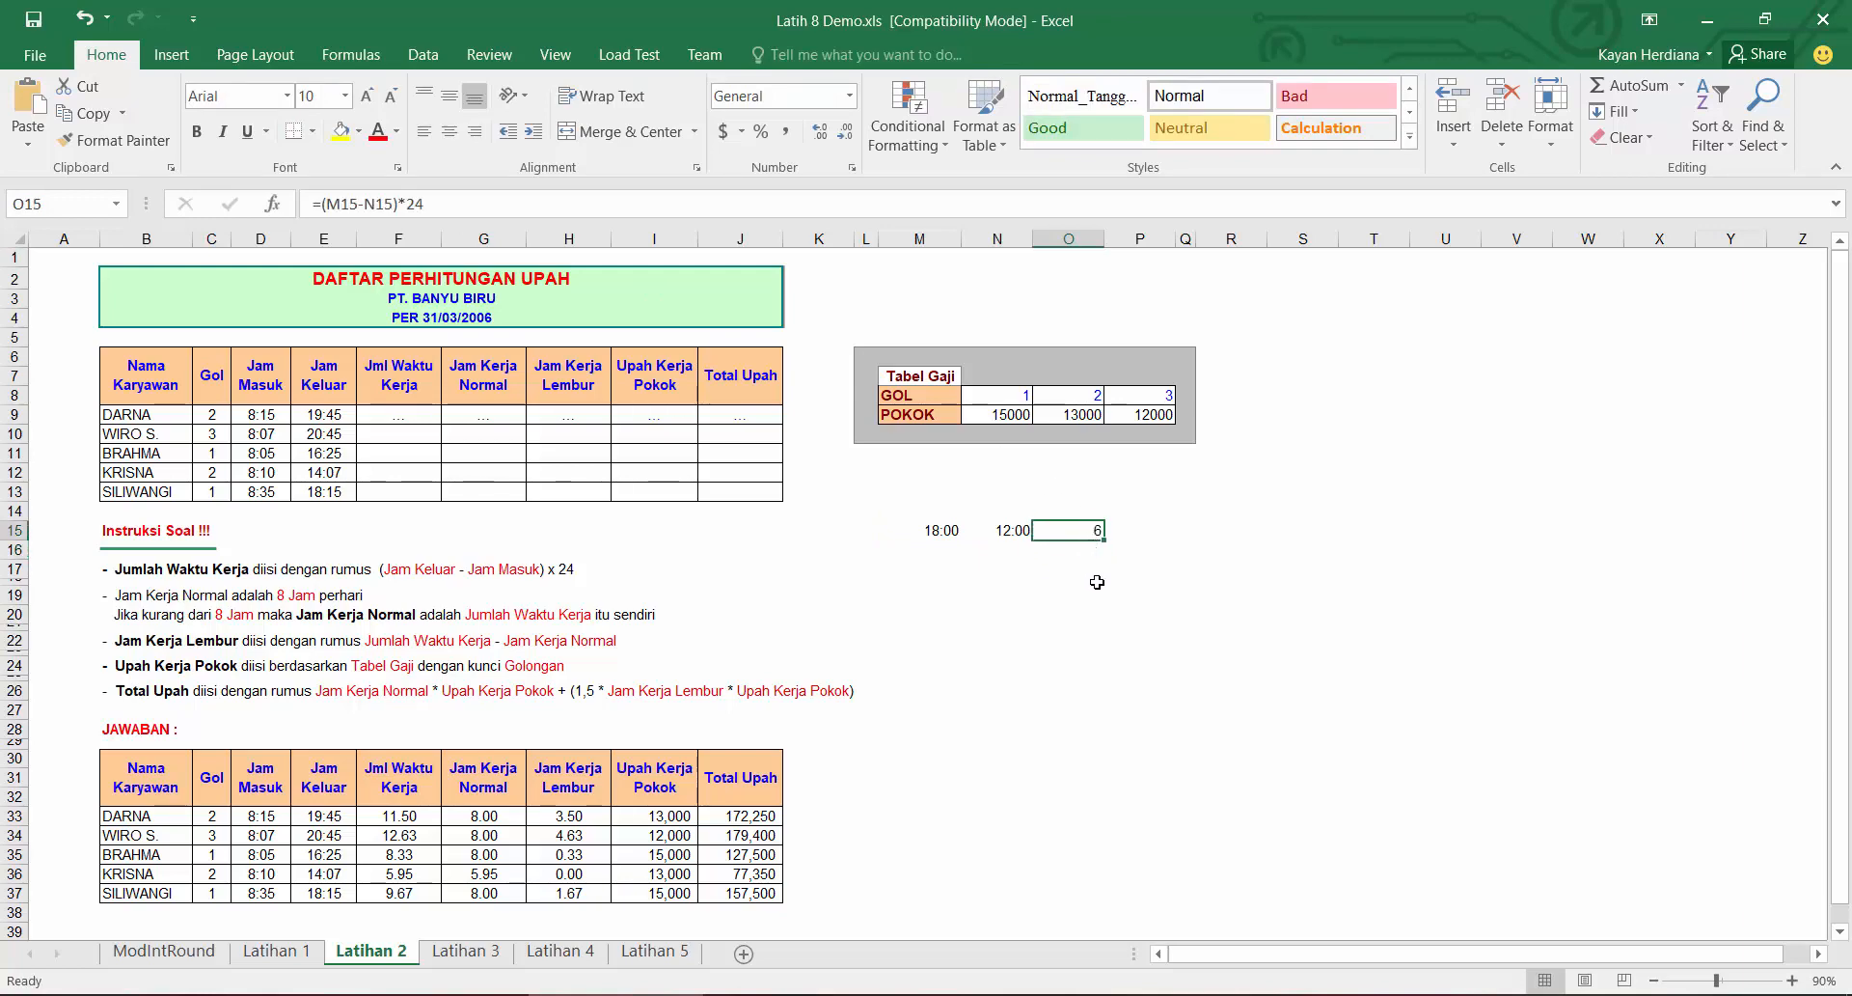
{"action": "left_click_drag", "start_coordinate": [942, 531], "coordinate": [1081, 536]}
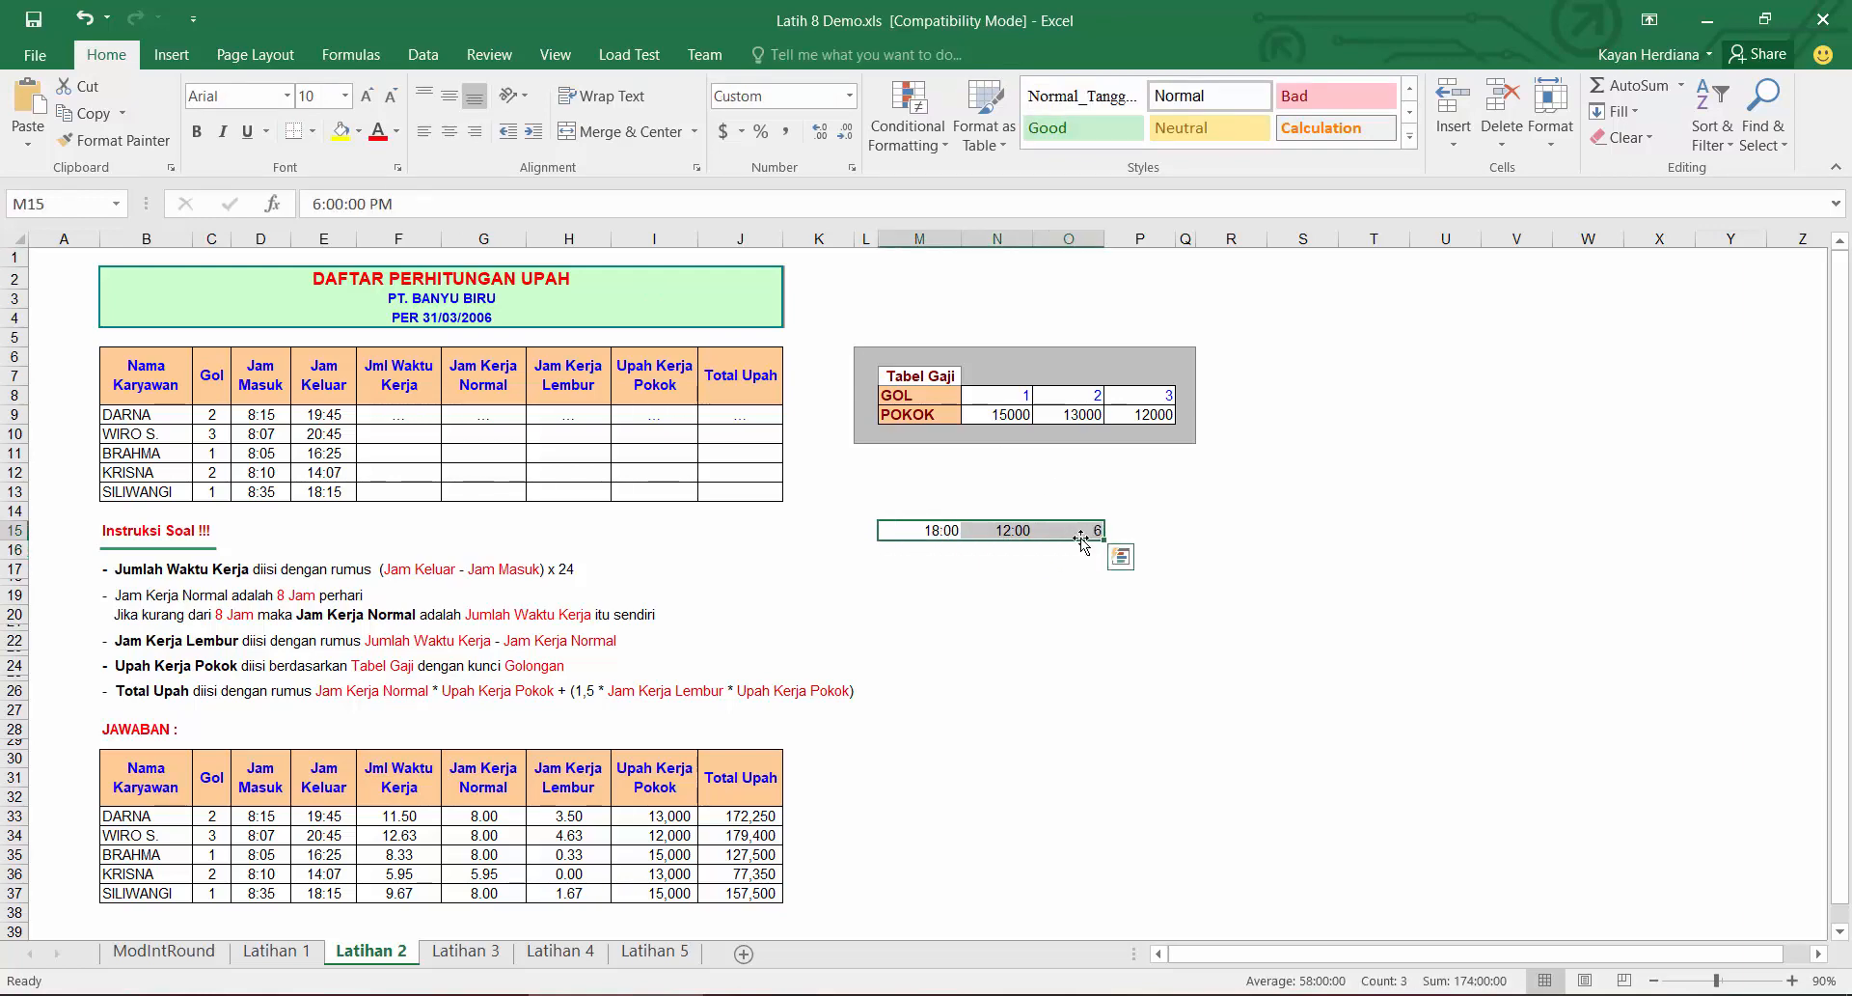
{"action": "key", "text": "Delete"}
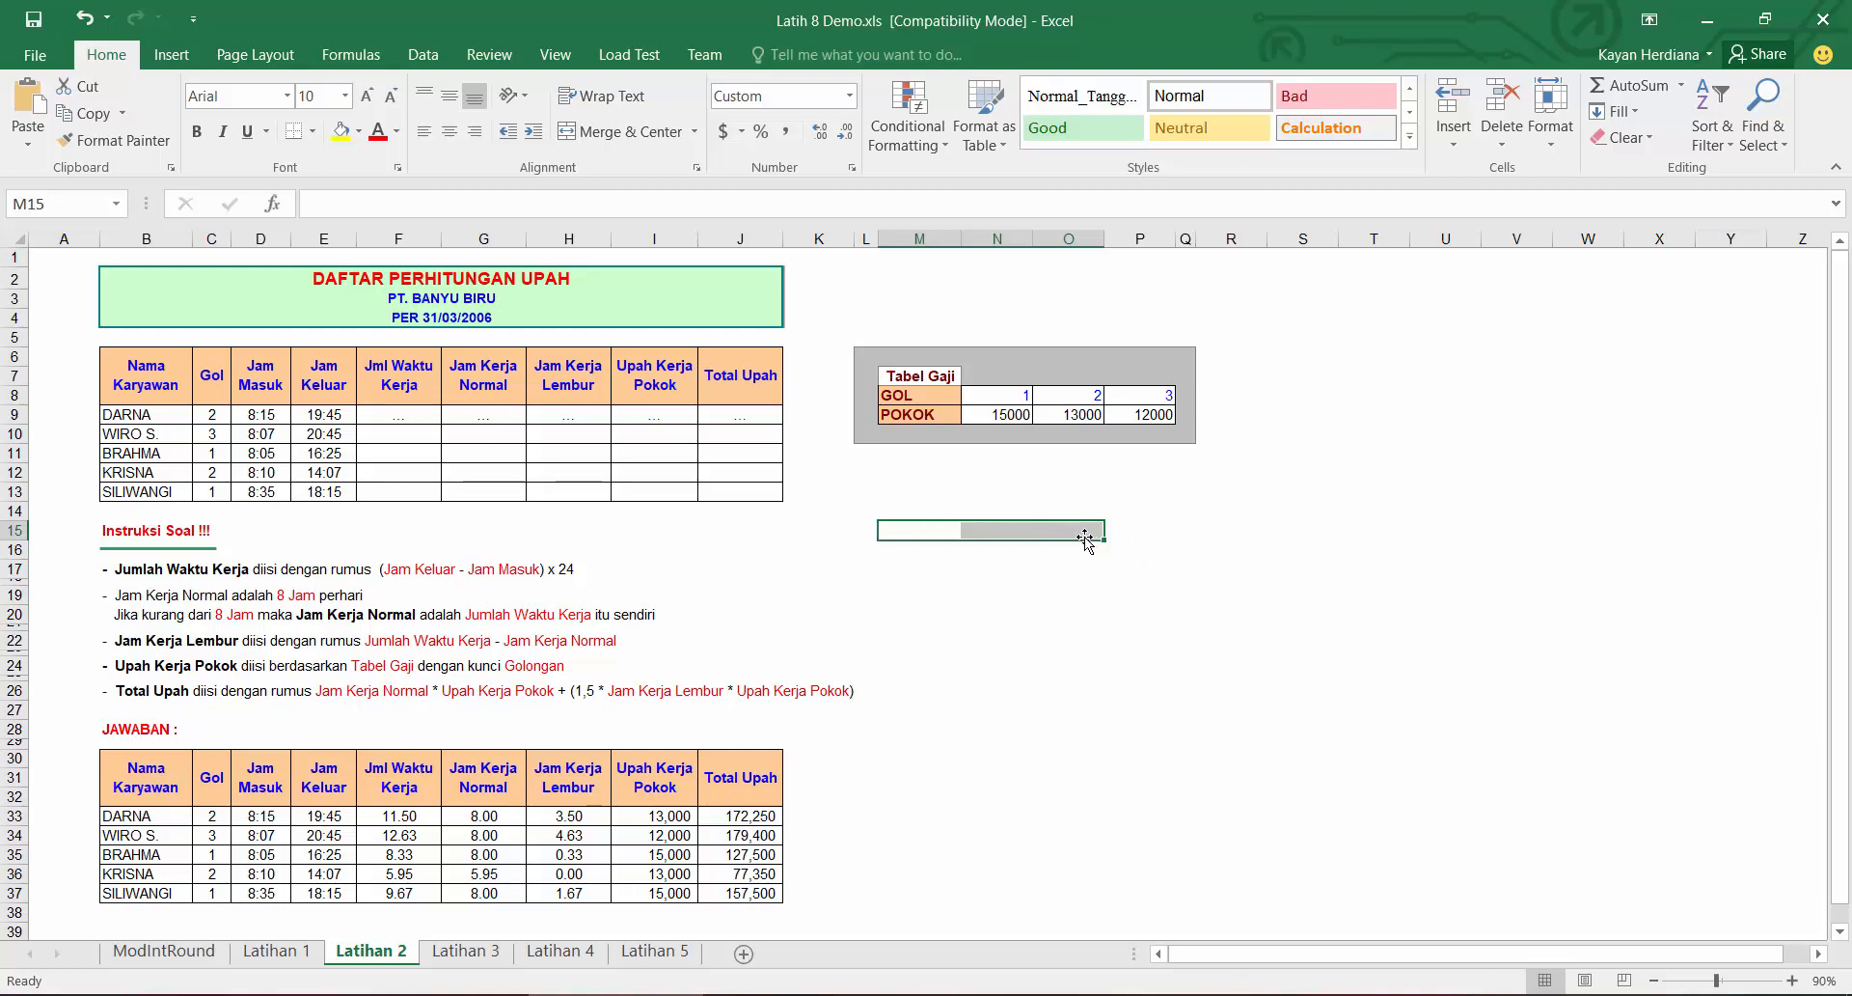
{"action": "left_click", "coordinate": [702, 566]}
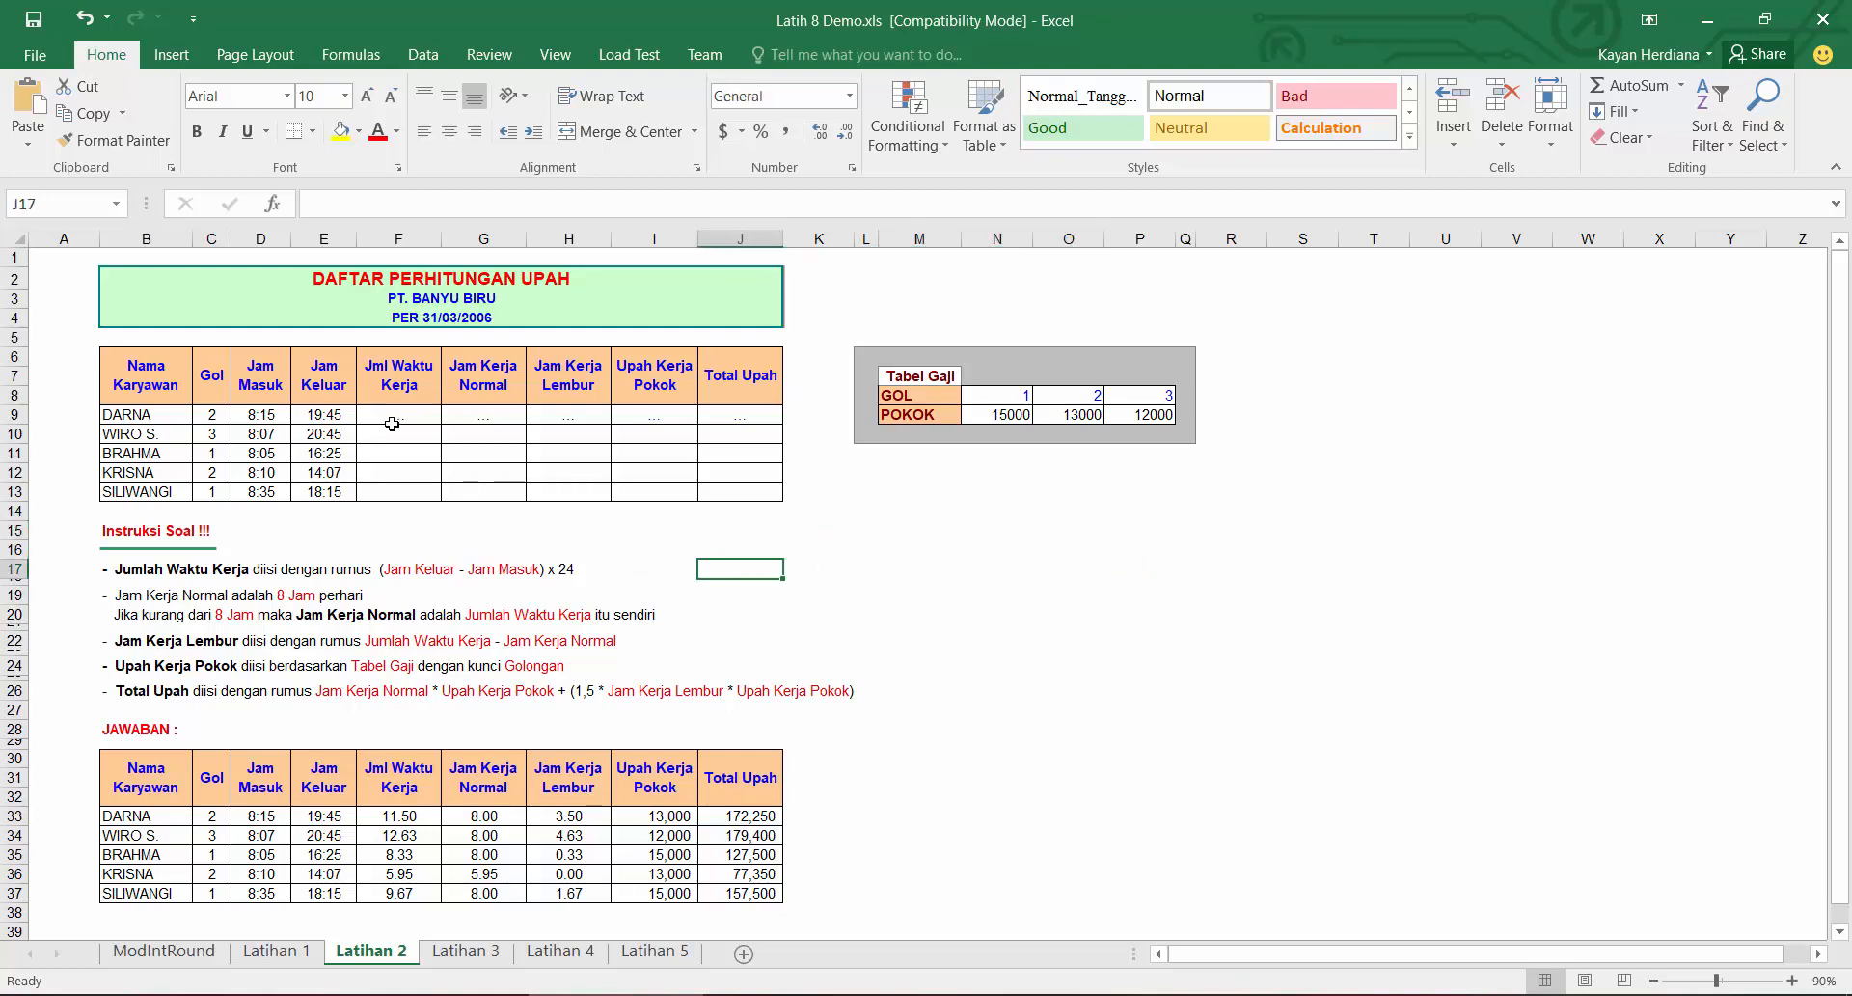
Step: Enter =(E9-D9)*24 as the first Jml Waktu Kerja in F9 and fill it down to F13
{"action": "left_click", "coordinate": [389, 421]}
{"action": "type", "text": "=("}
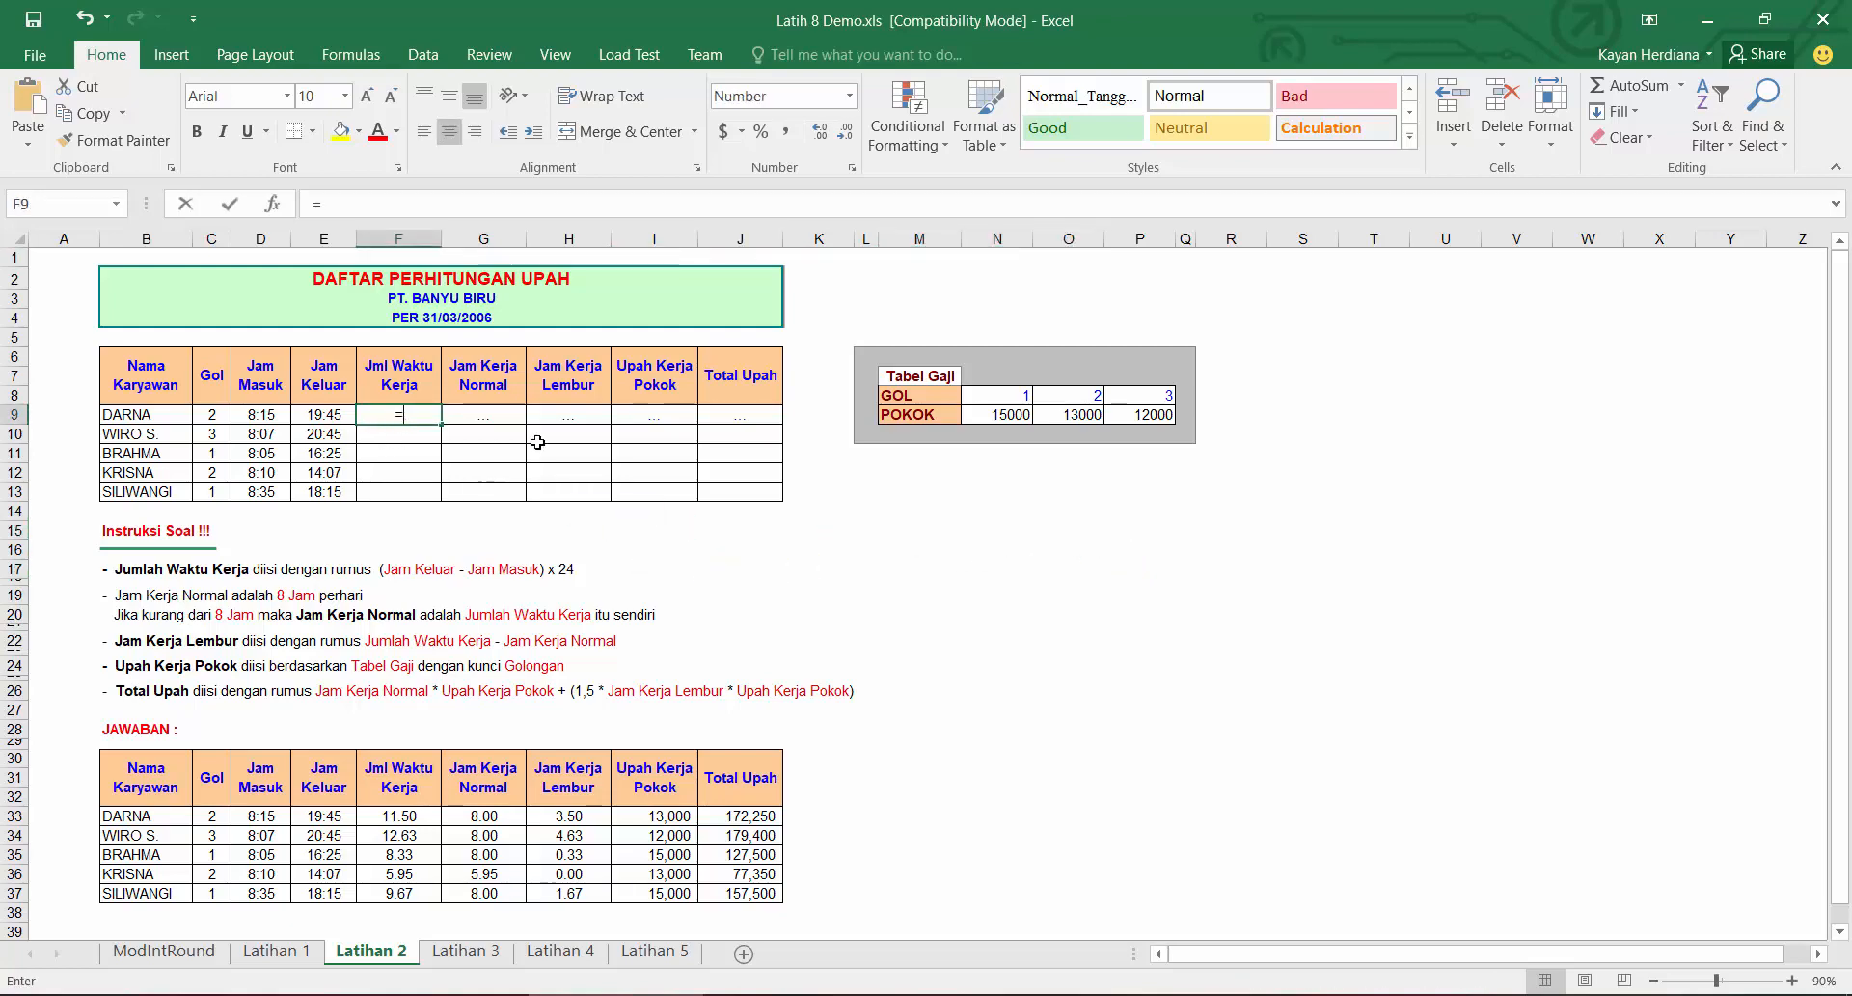
{"action": "left_click", "coordinate": [339, 417]}
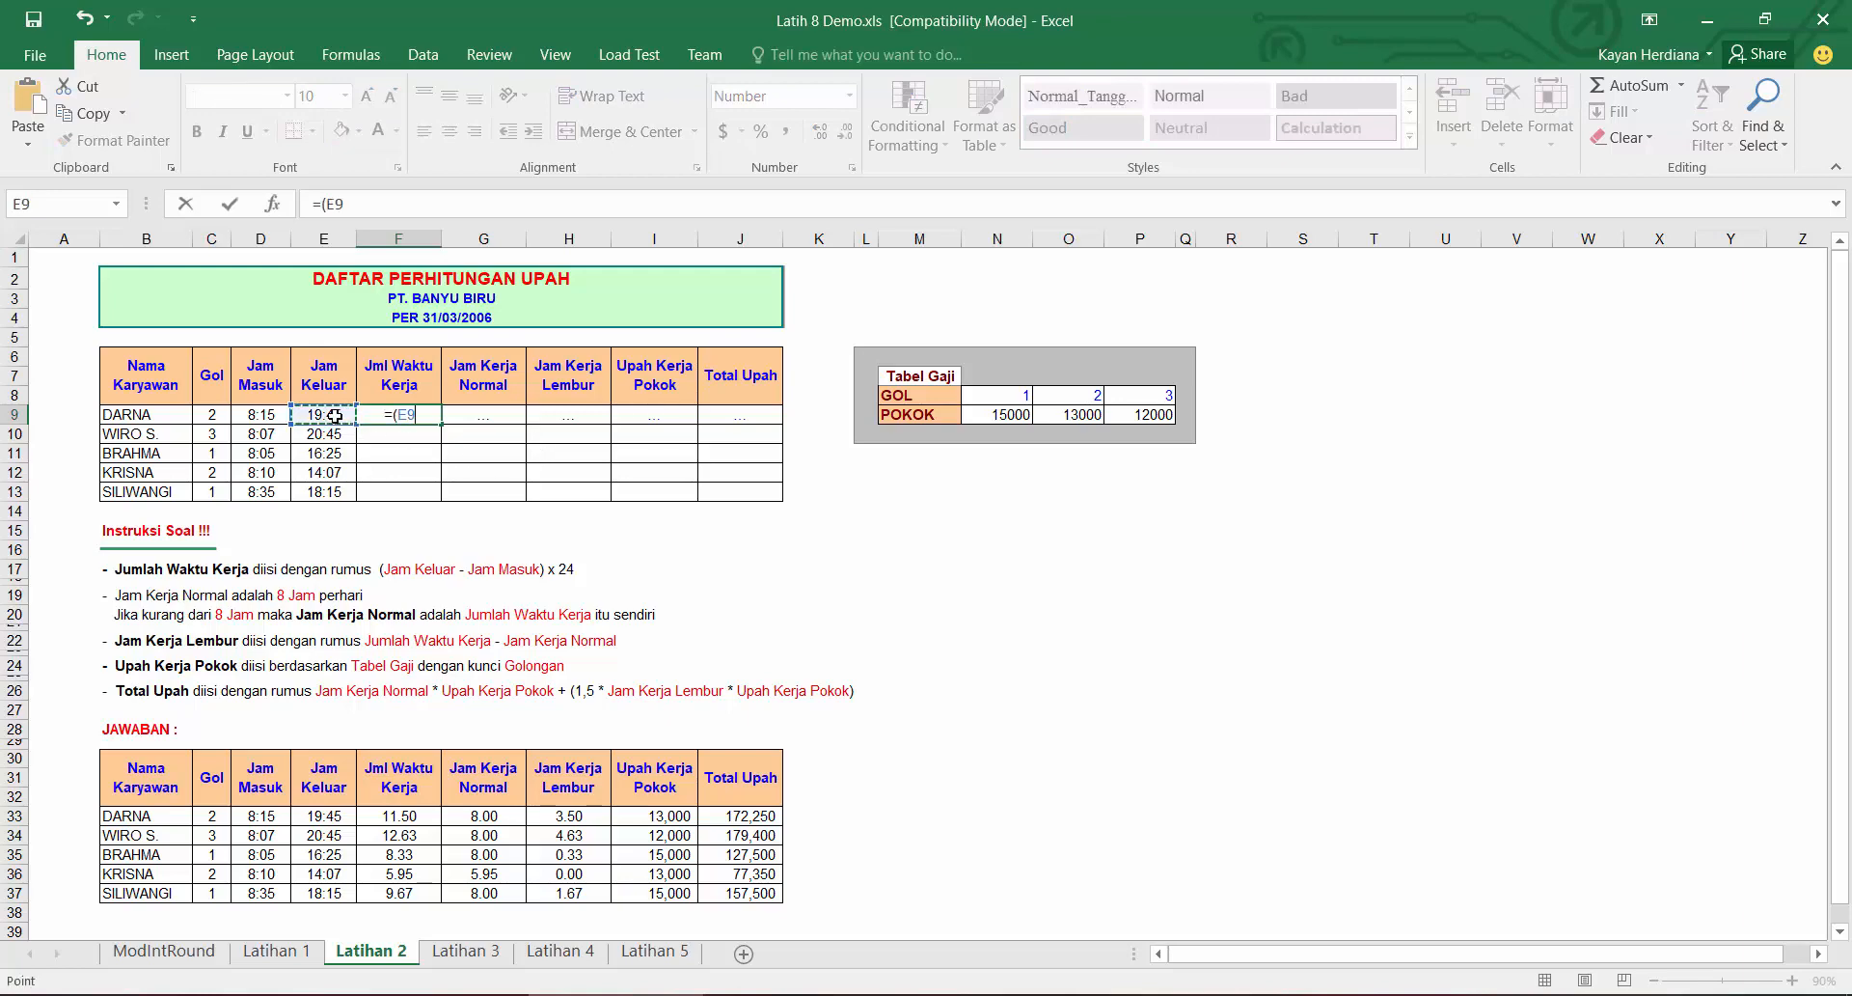
{"action": "type", "text": "-"}
{"action": "left_click", "coordinate": [252, 416]}
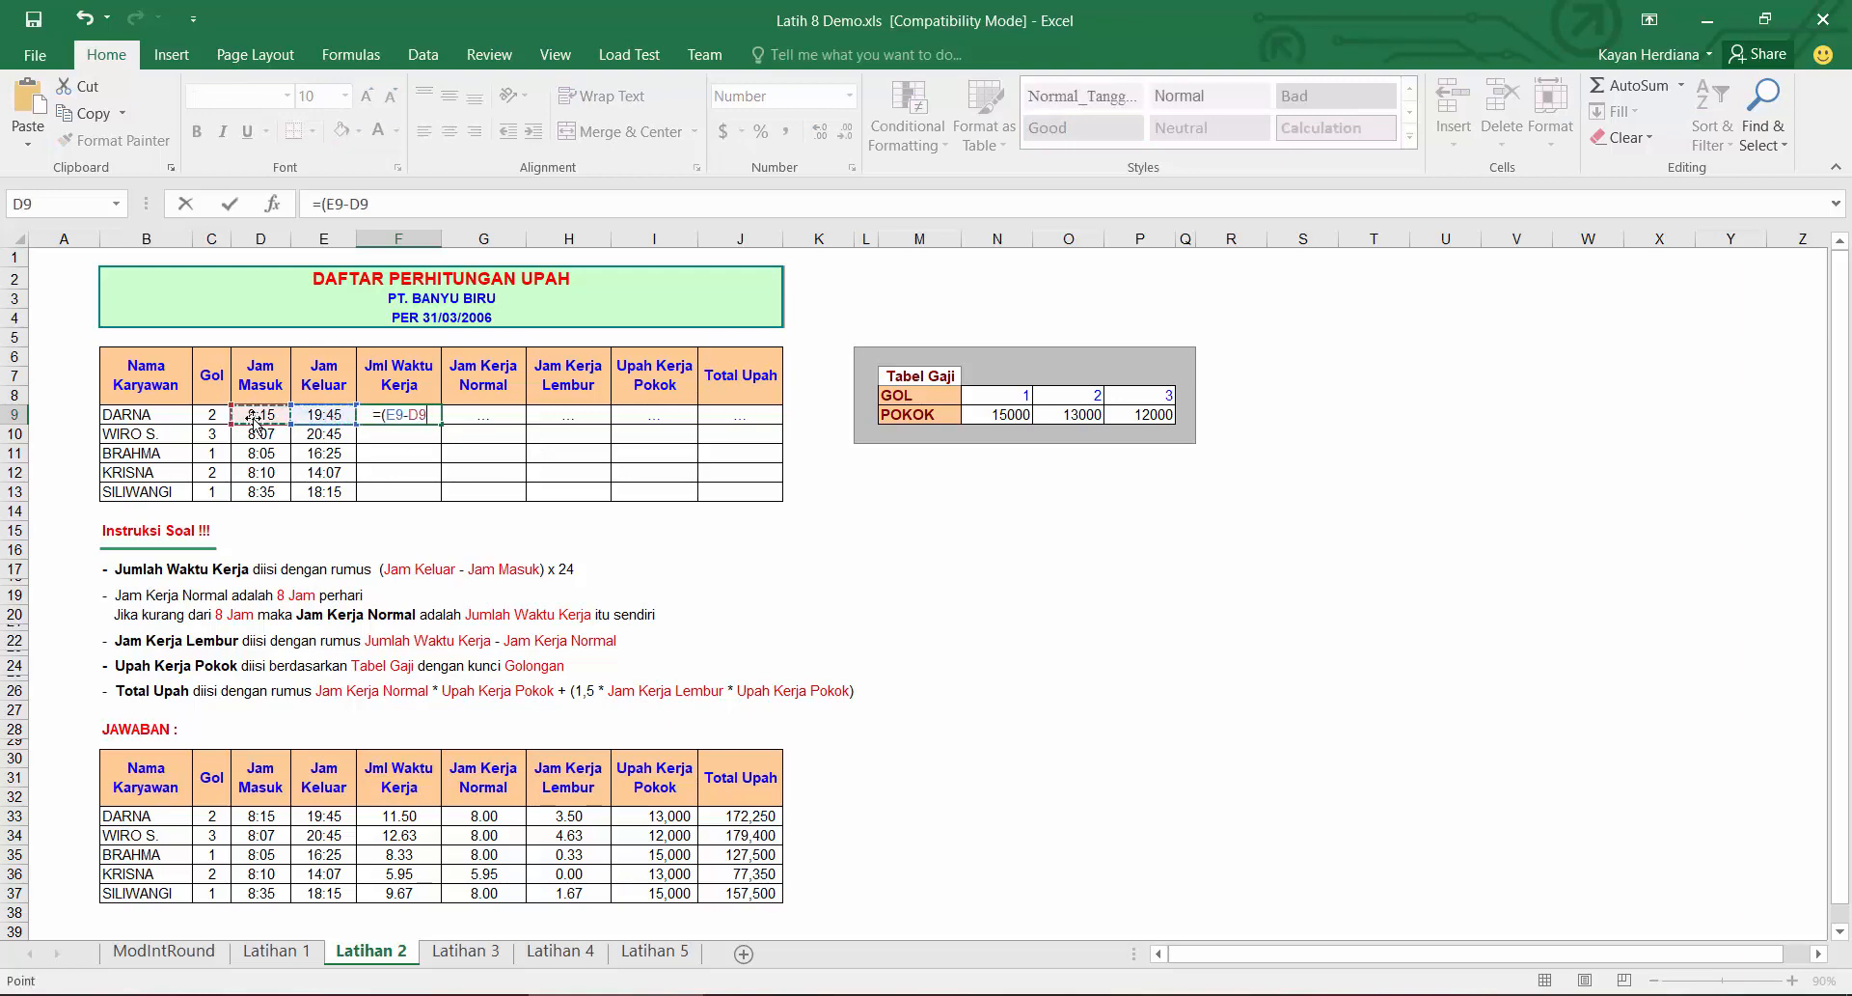
{"action": "type", "text": ")*2"}
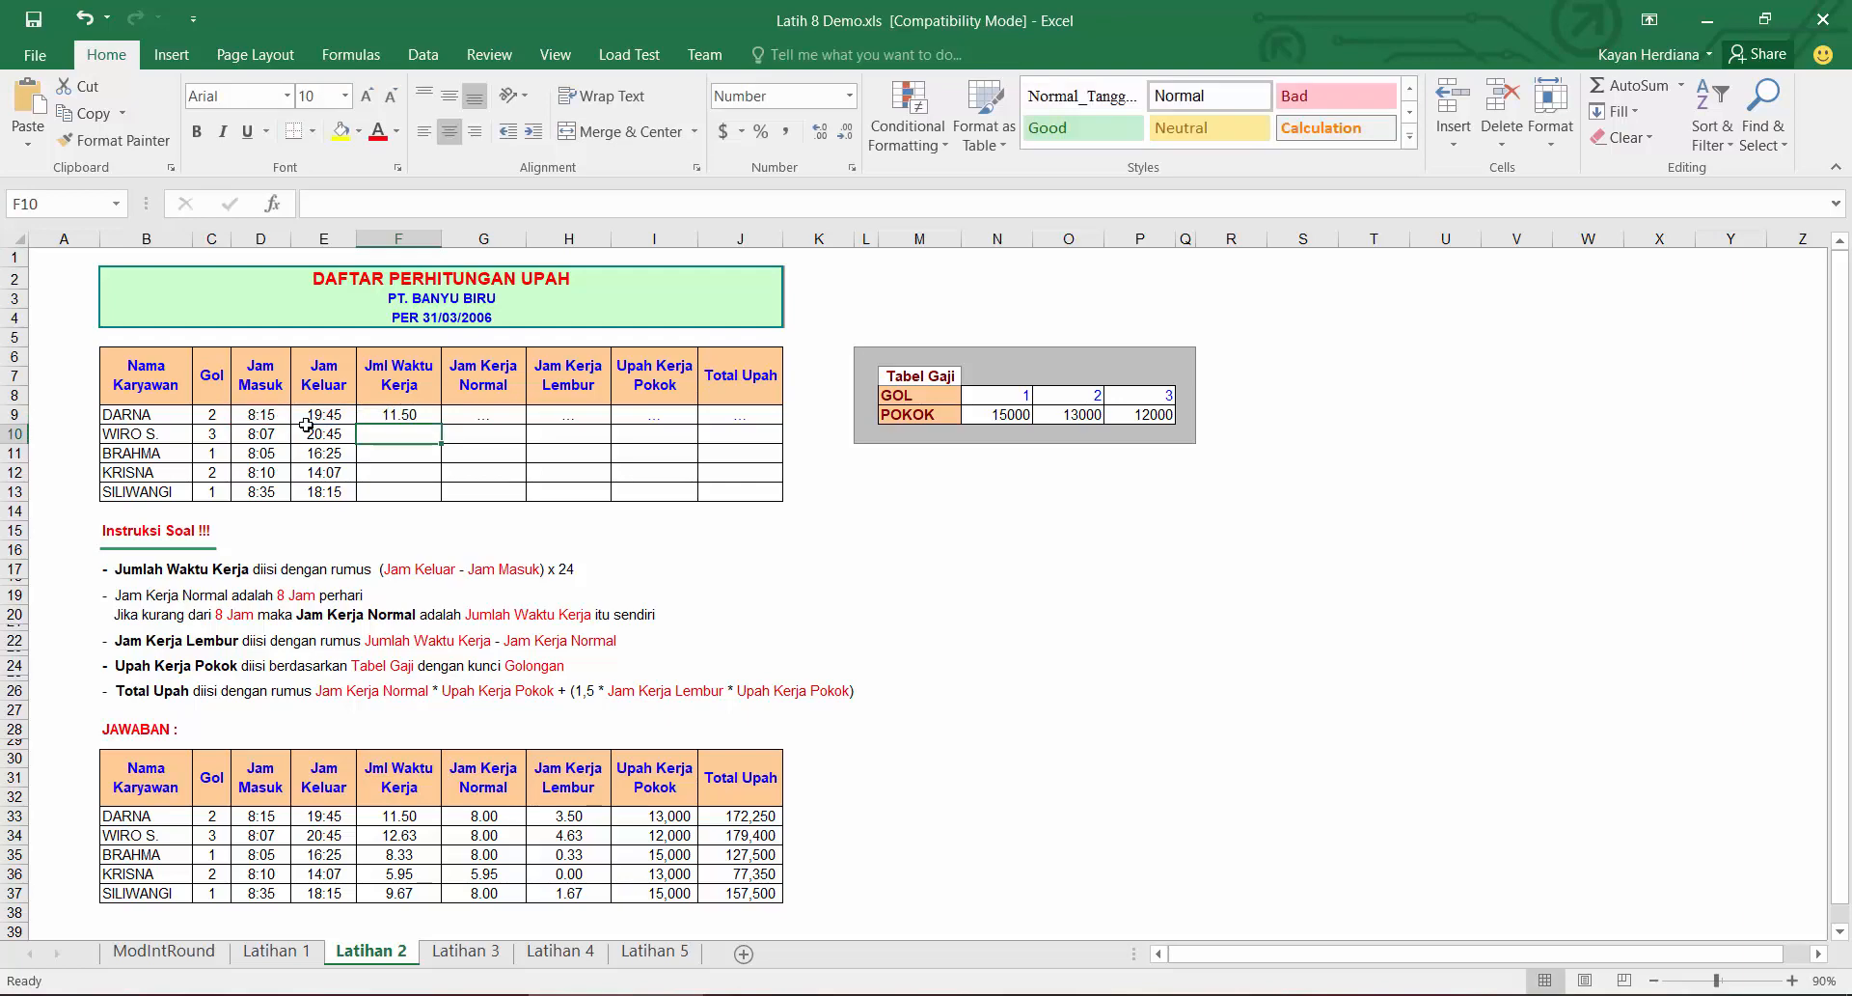
{"action": "left_click", "coordinate": [421, 416]}
{"action": "double_click", "coordinate": [440, 426]}
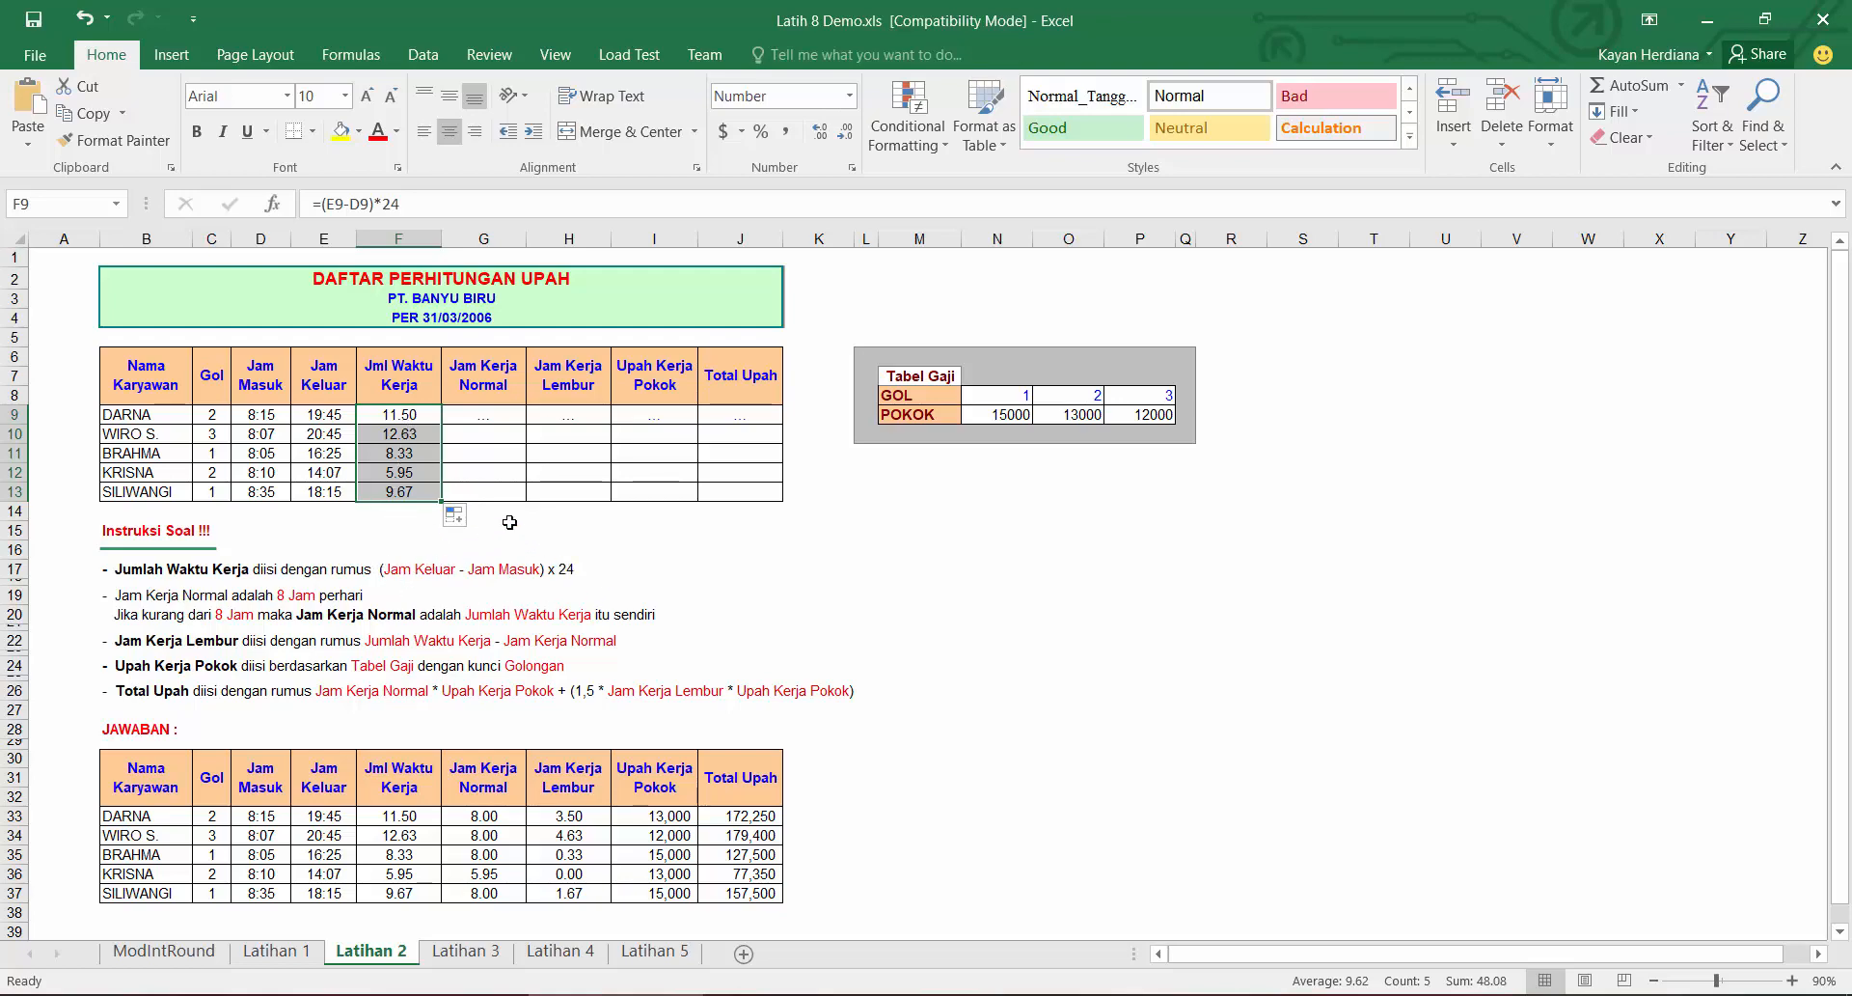
Step: Enter =IF(F9<8,F9,8) as the first Jam Kerja Normal in G9 and fill it down to G13
{"action": "left_click", "coordinate": [416, 415]}
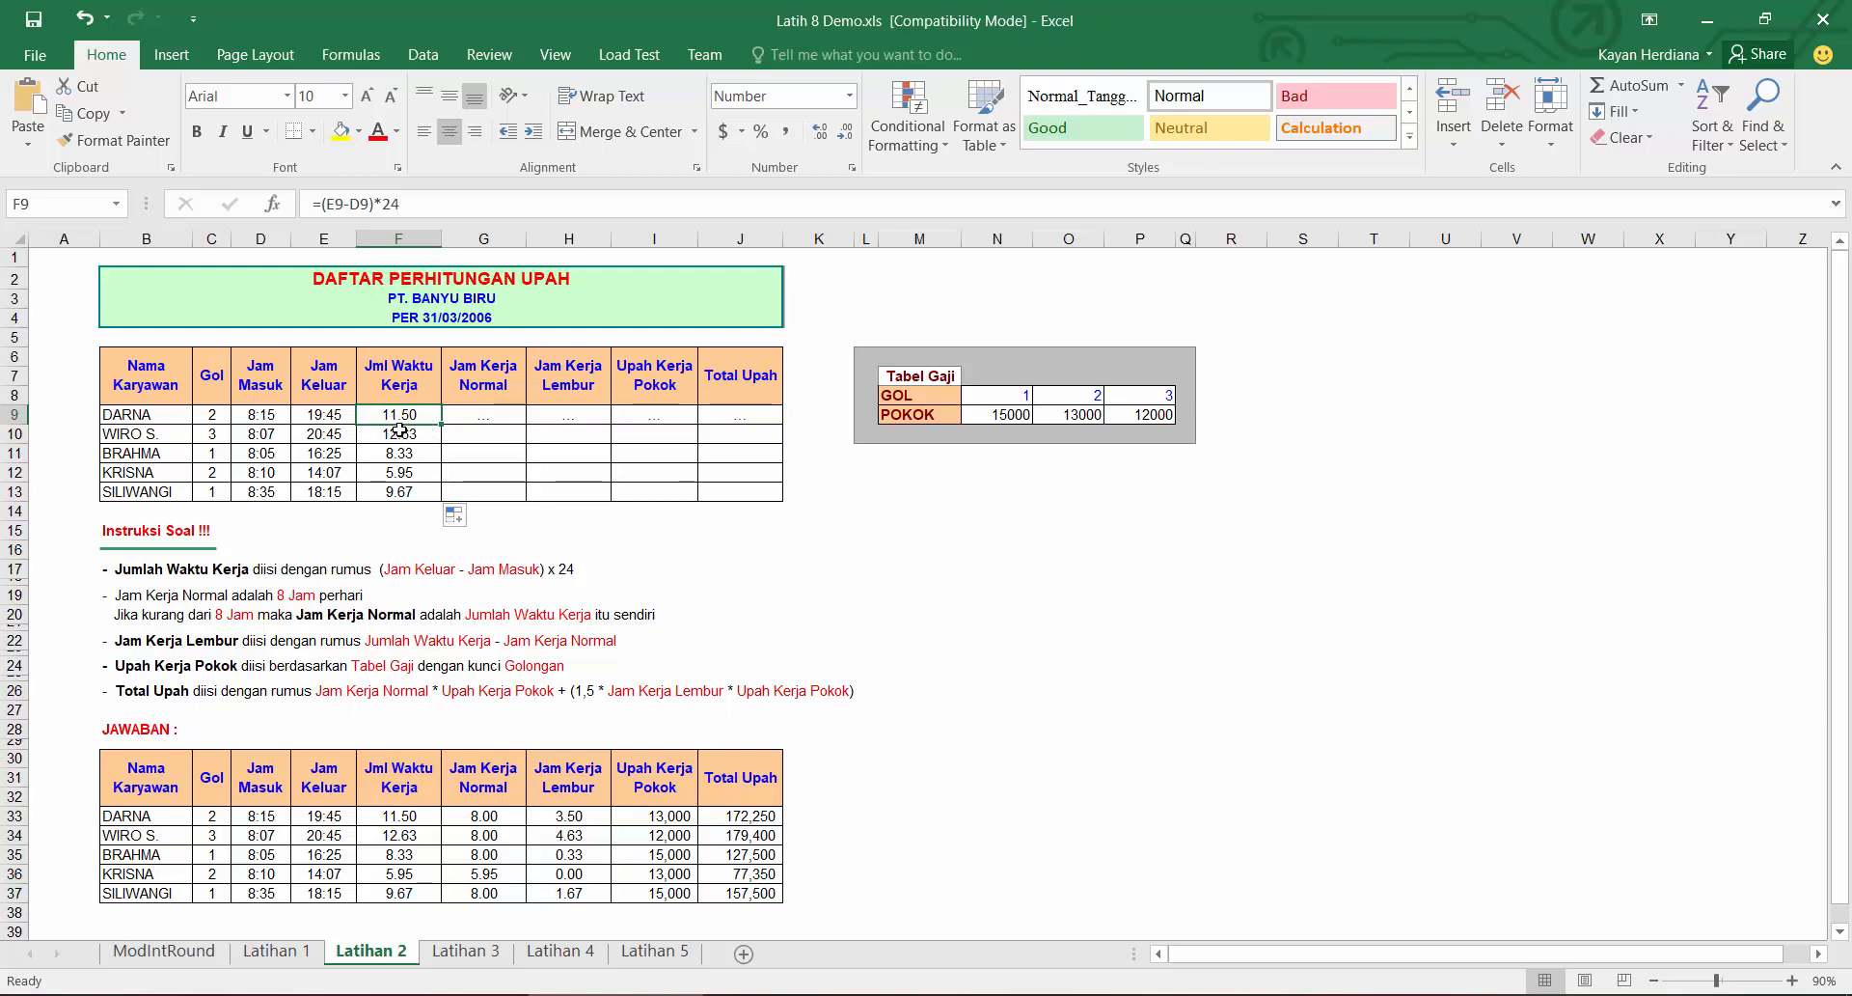
{"action": "left_click", "coordinate": [478, 418]}
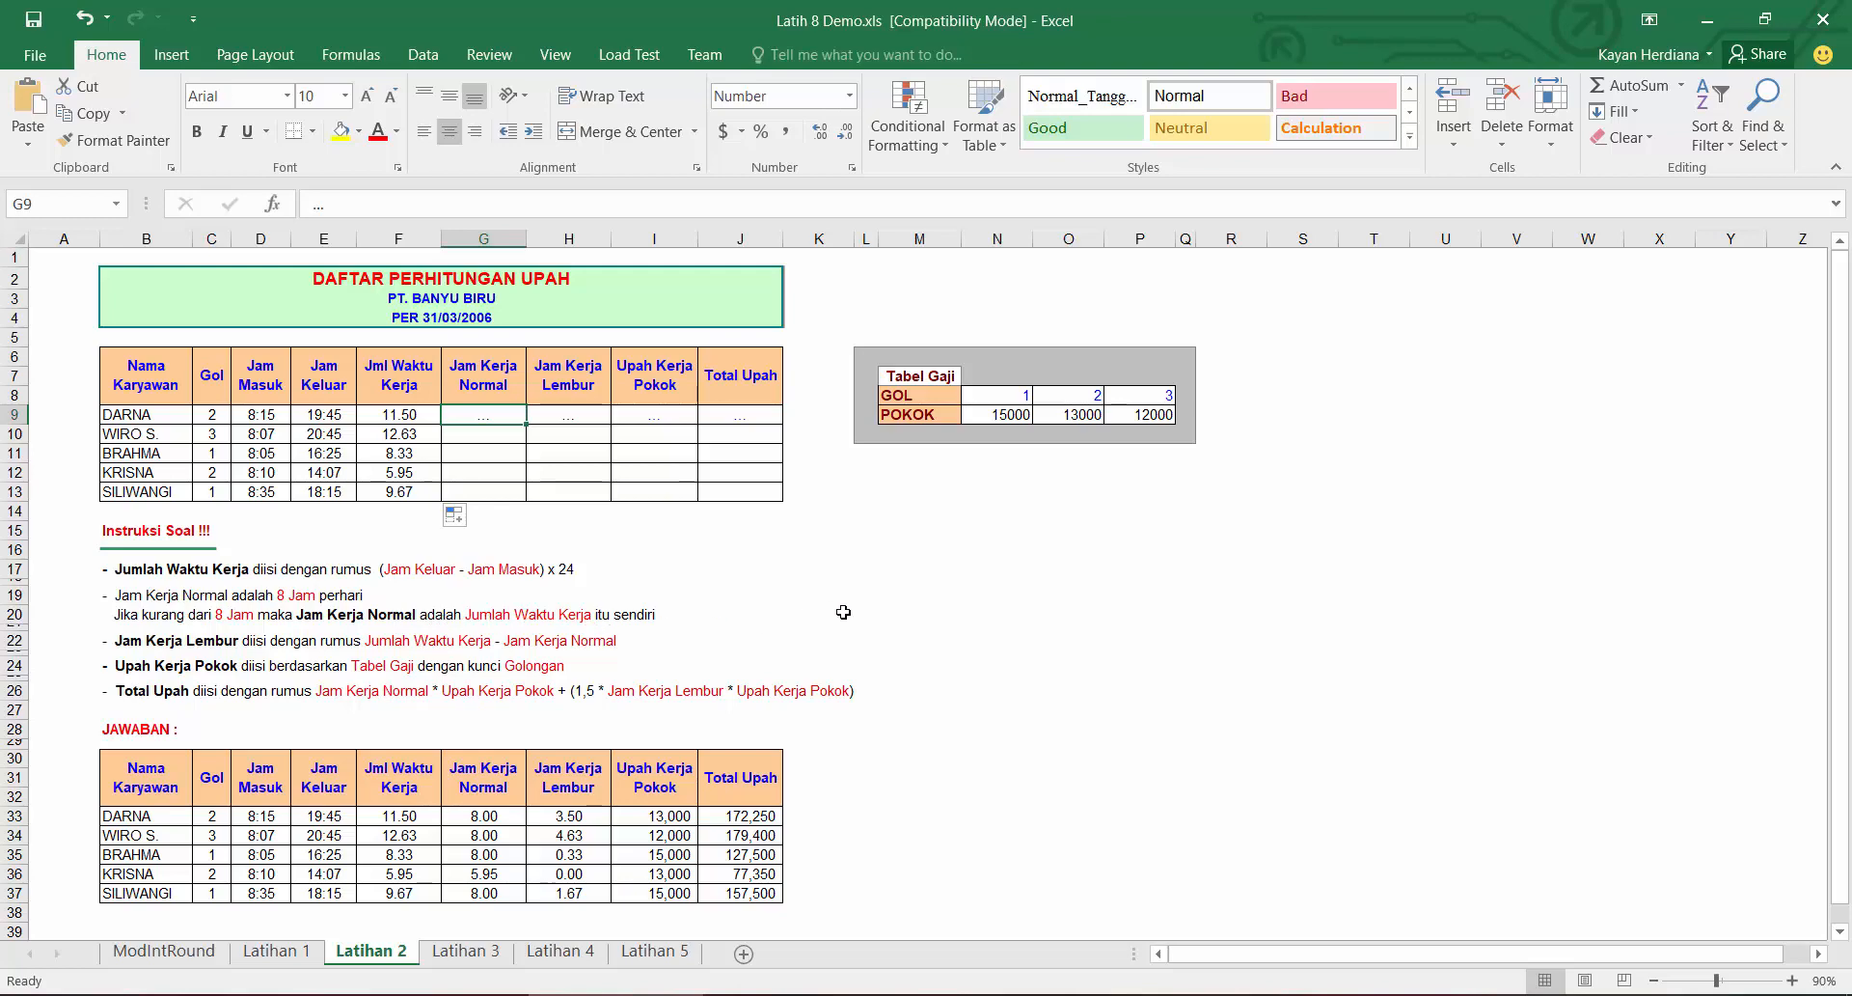
{"action": "type", "text": "=IF("}
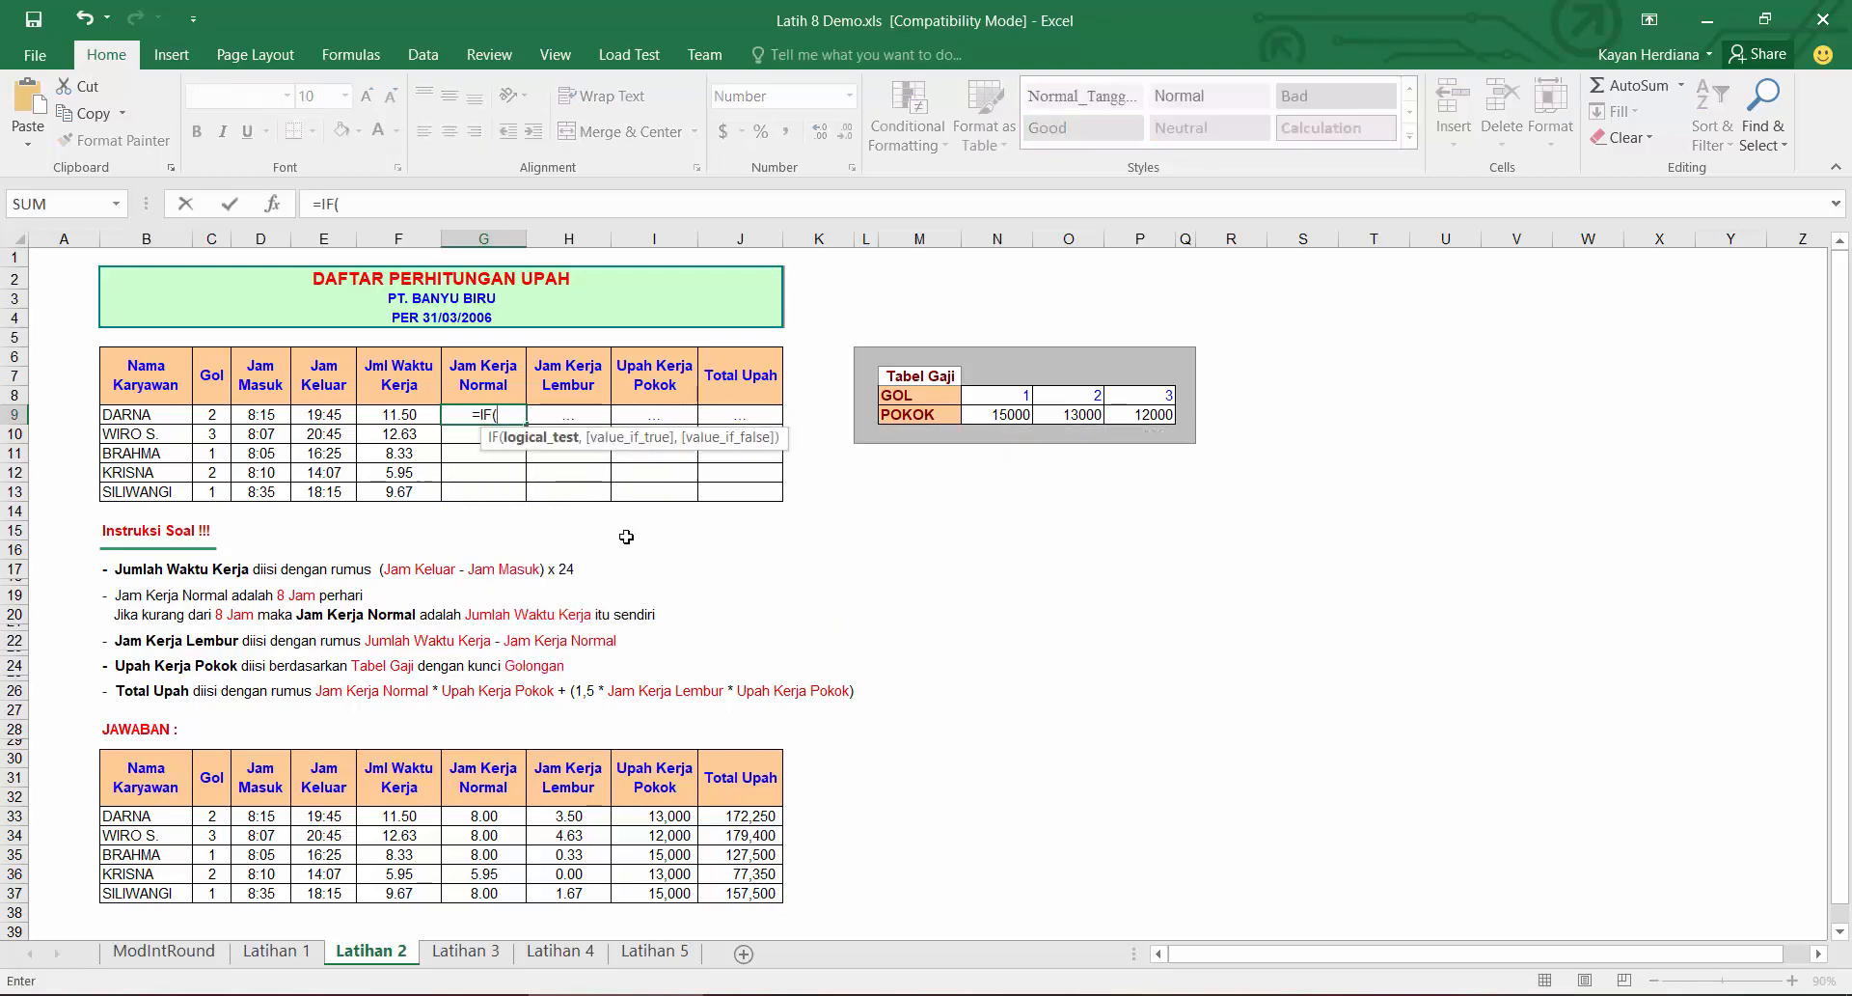
{"action": "left_click", "coordinate": [409, 421]}
{"action": "type", "text": "<"}
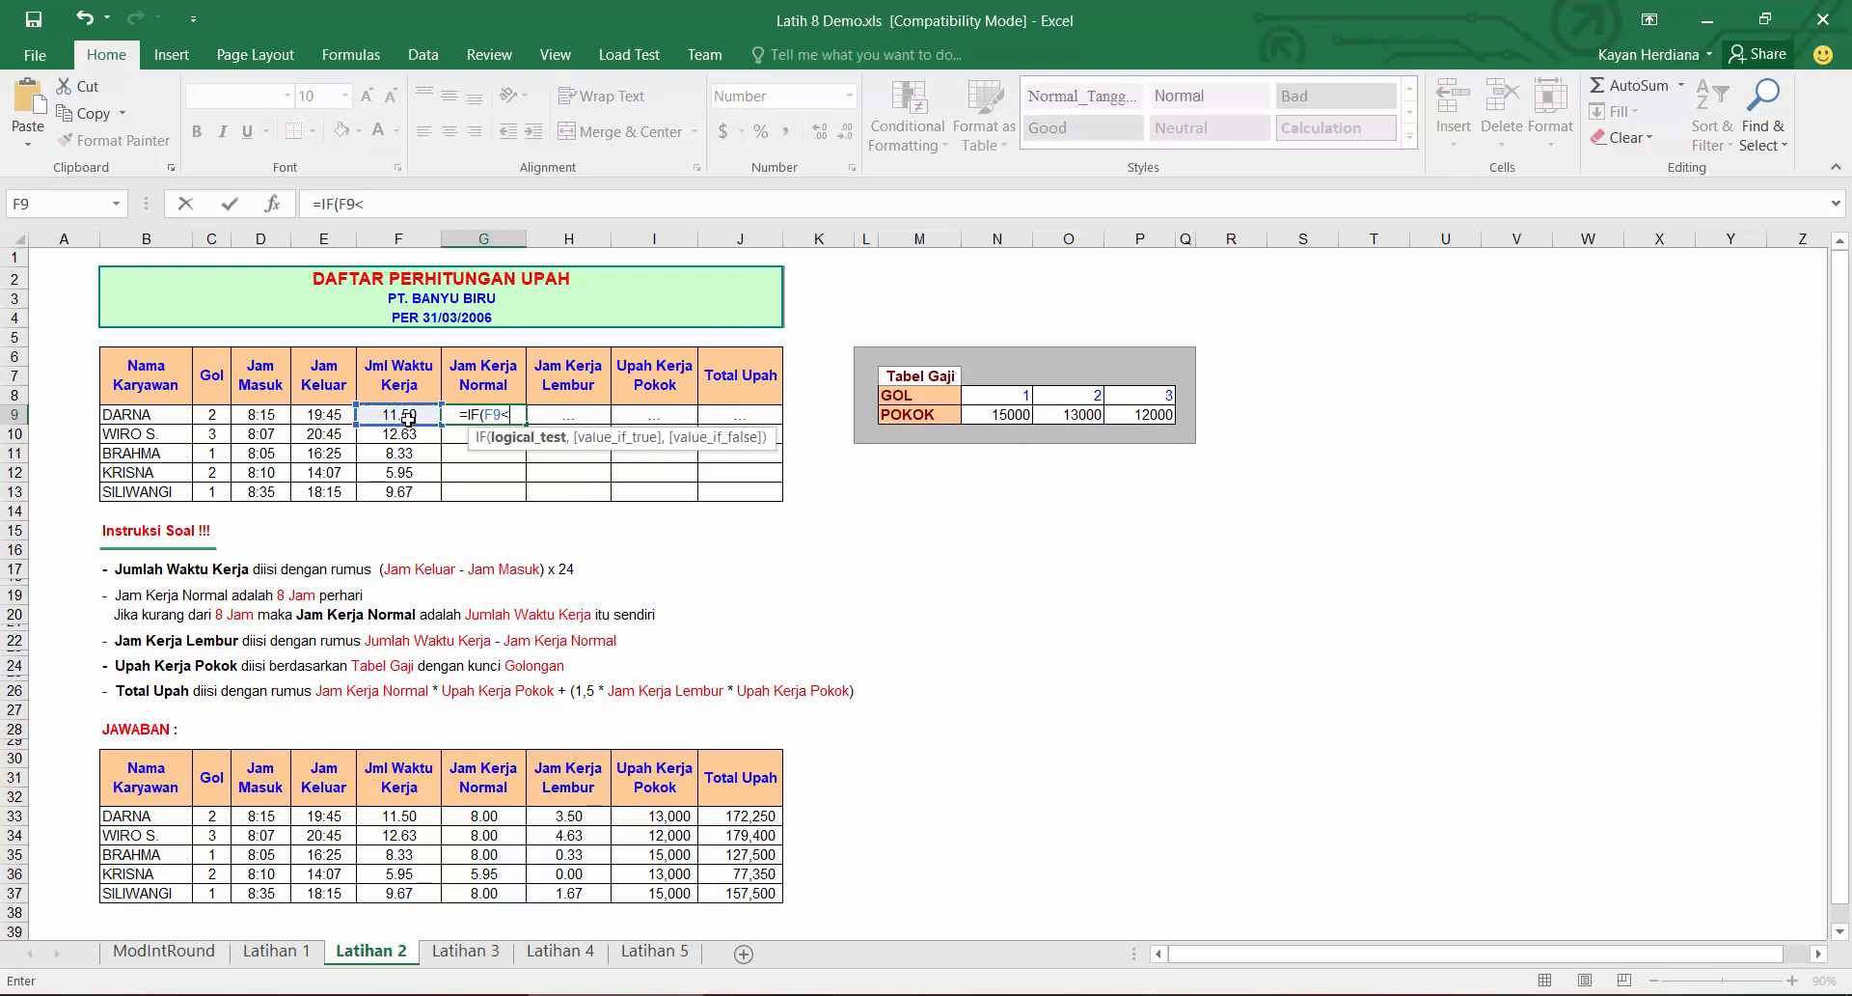
{"action": "type", "text": "8,"}
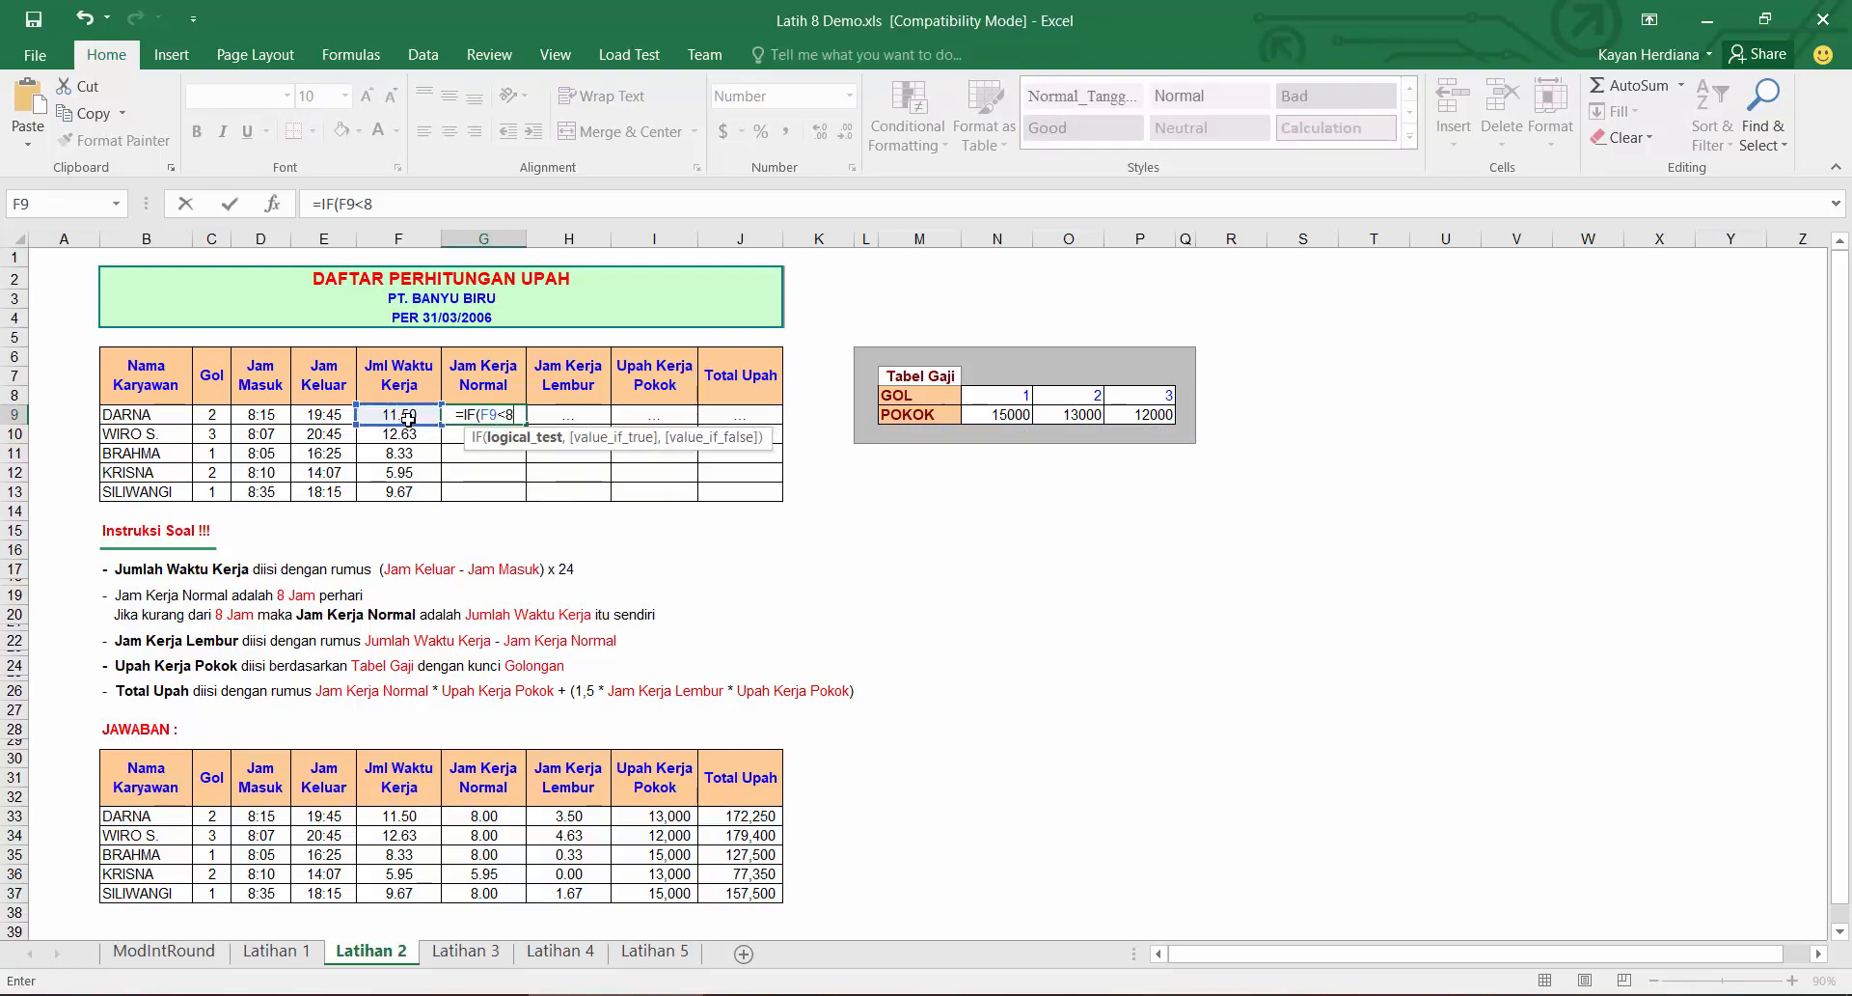
{"action": "left_click", "coordinate": [403, 417]}
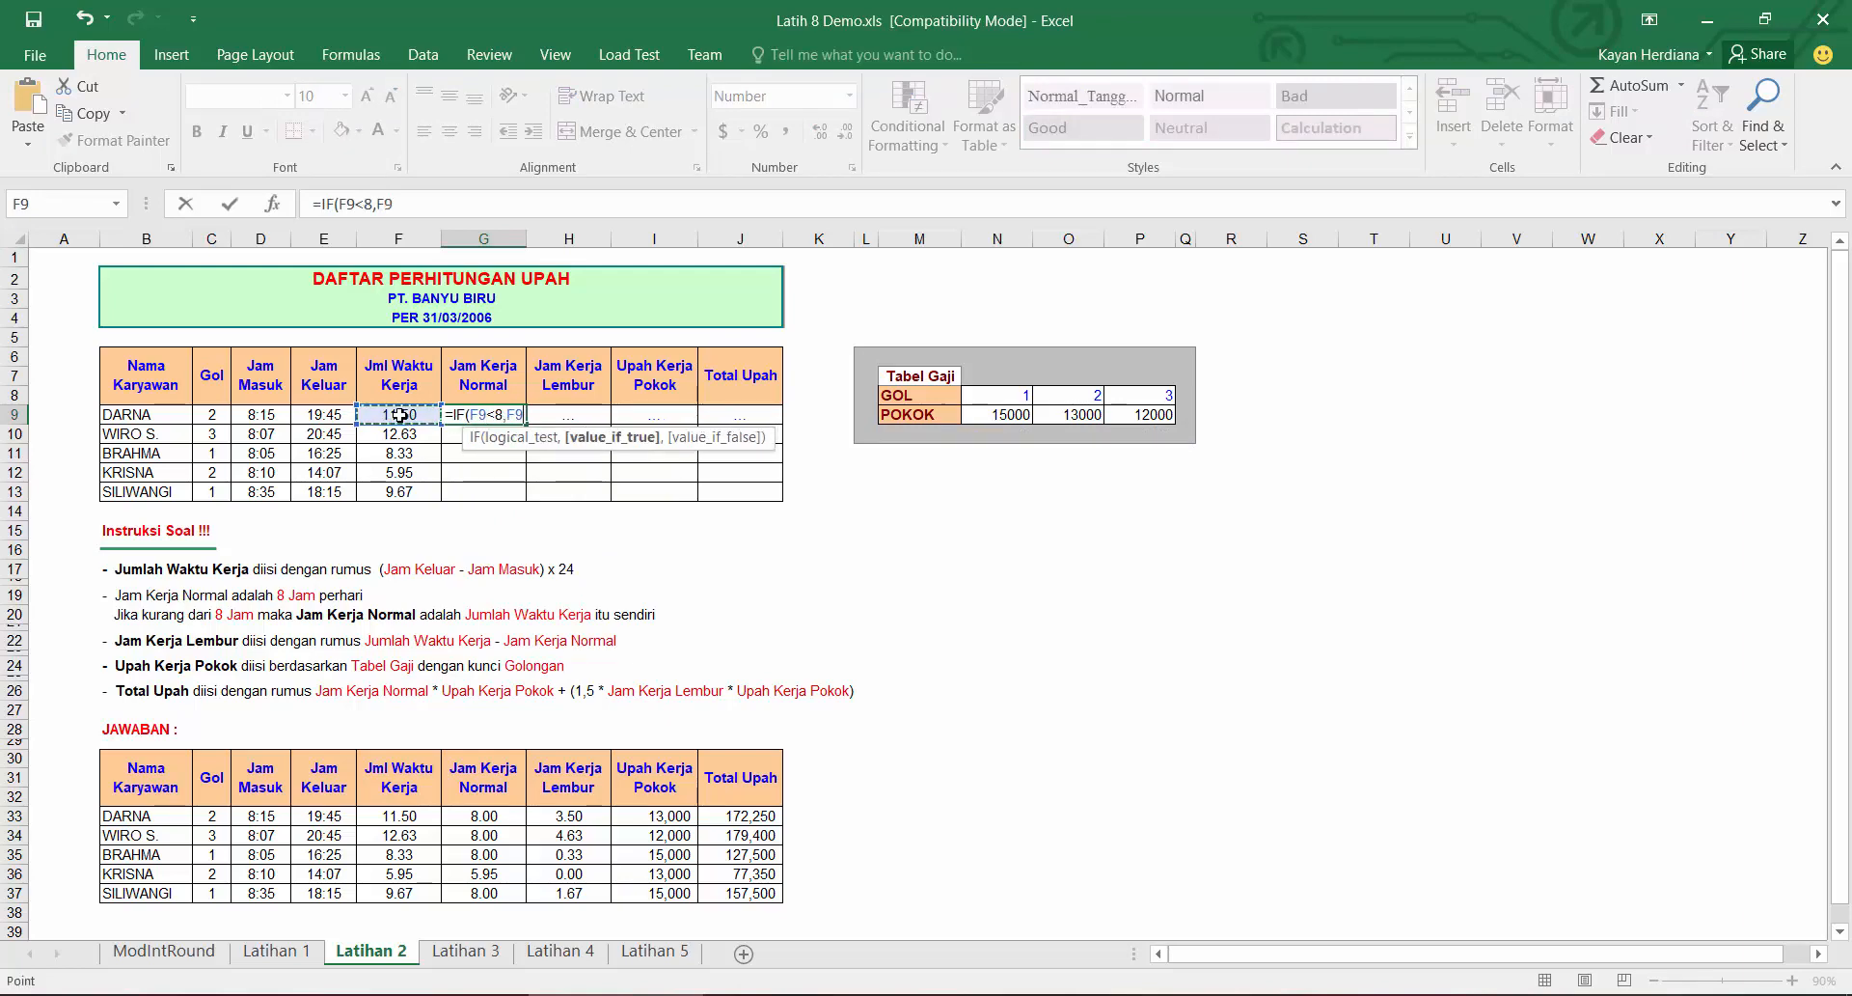
{"action": "type", "text": ",8)"}
{"action": "key", "text": "Return"}
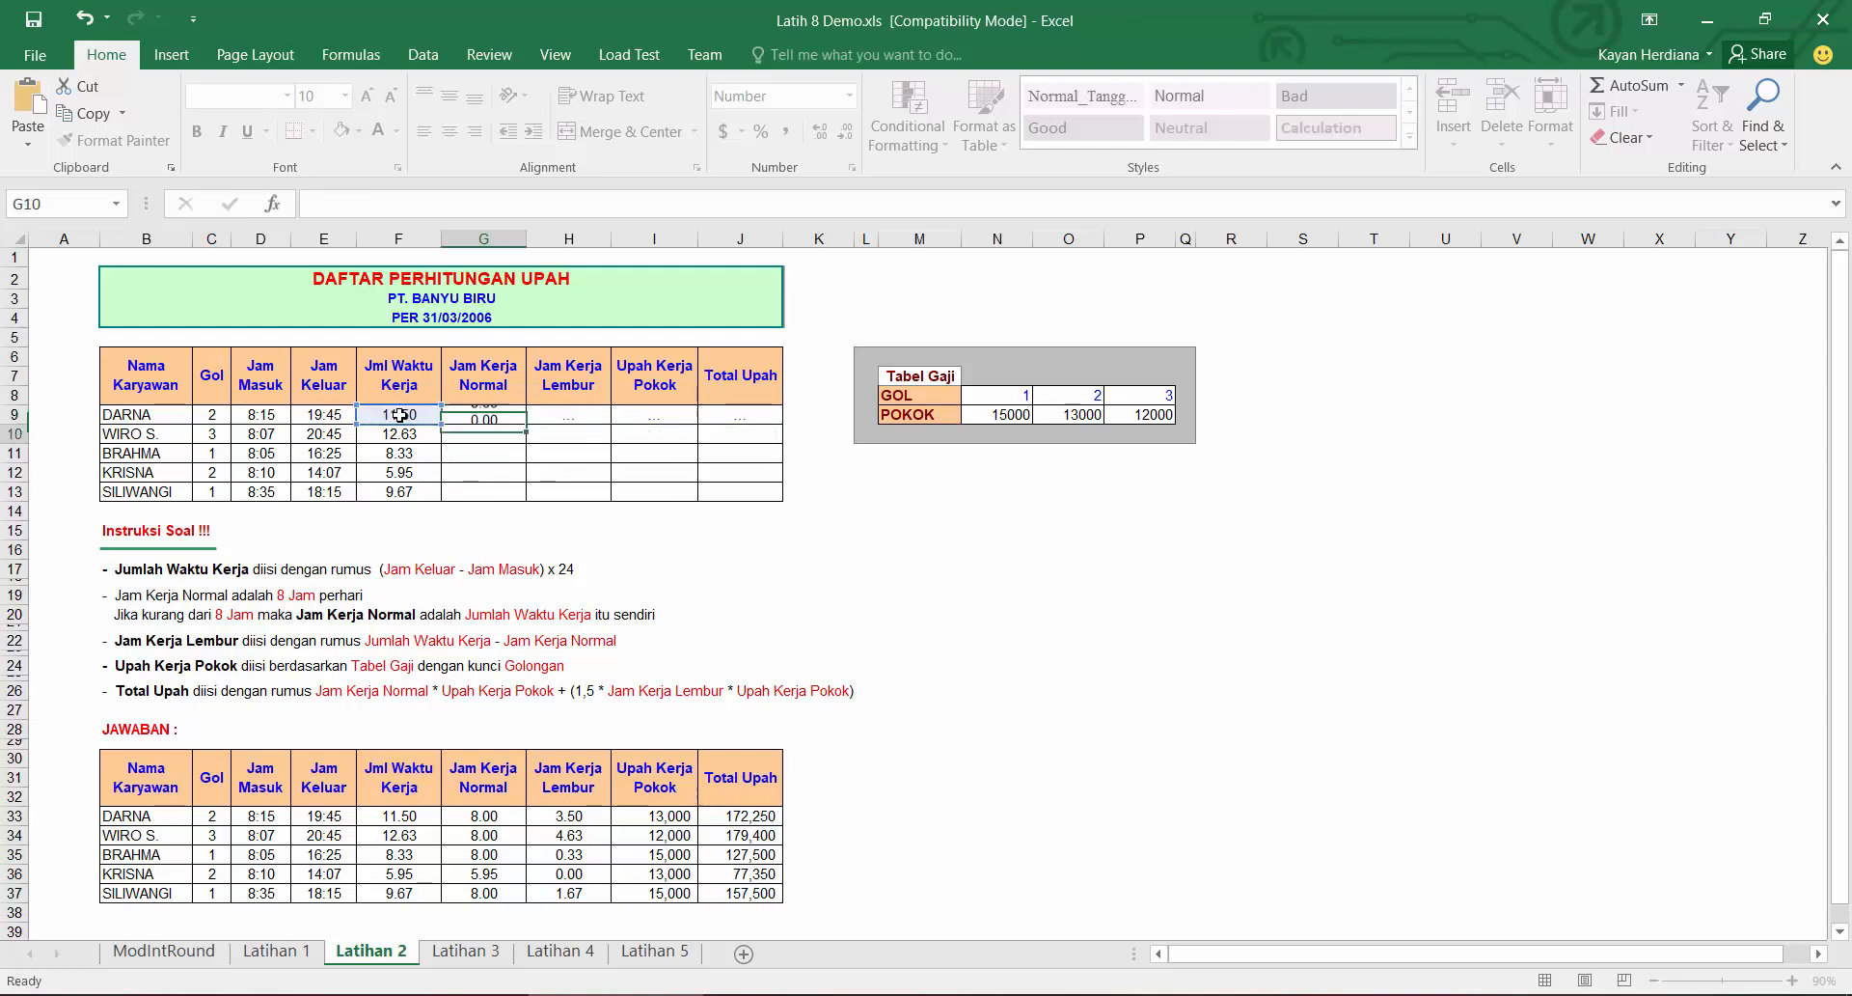
{"action": "left_click", "coordinate": [506, 415]}
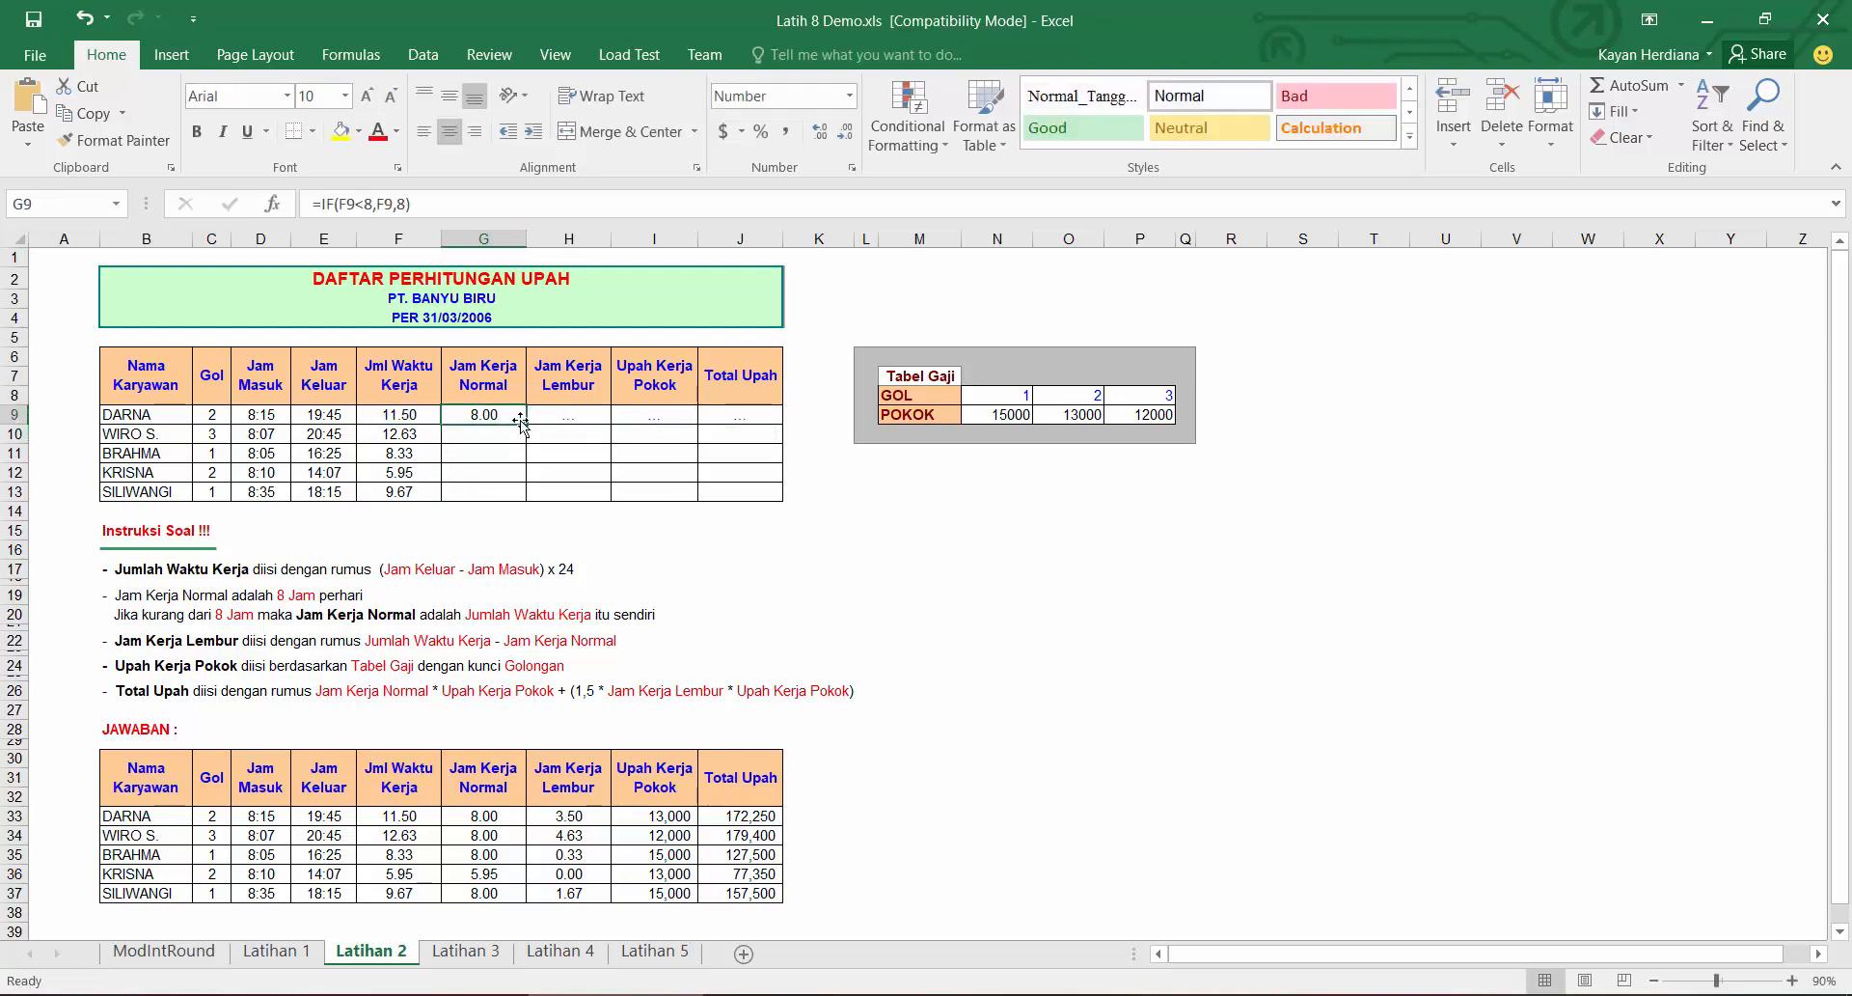
{"action": "left_click_drag", "start_coordinate": [526, 424], "coordinate": [526, 494]}
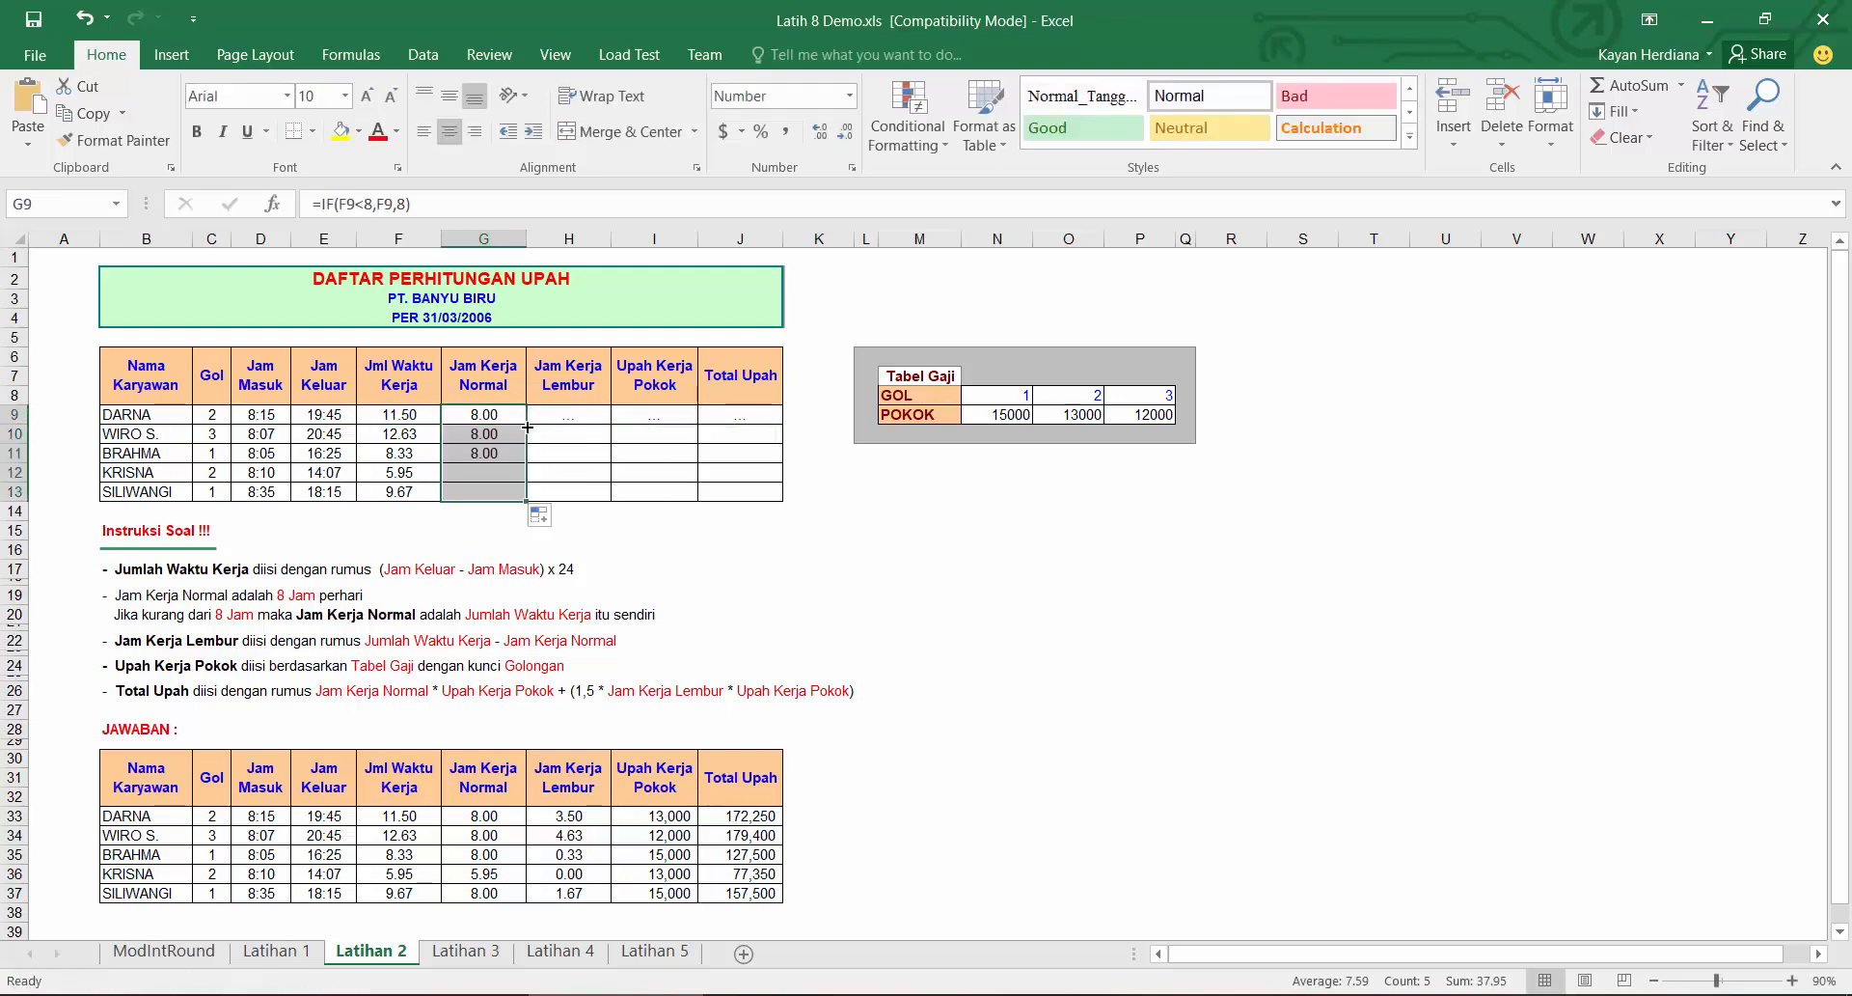
{"action": "left_click", "coordinate": [426, 476]}
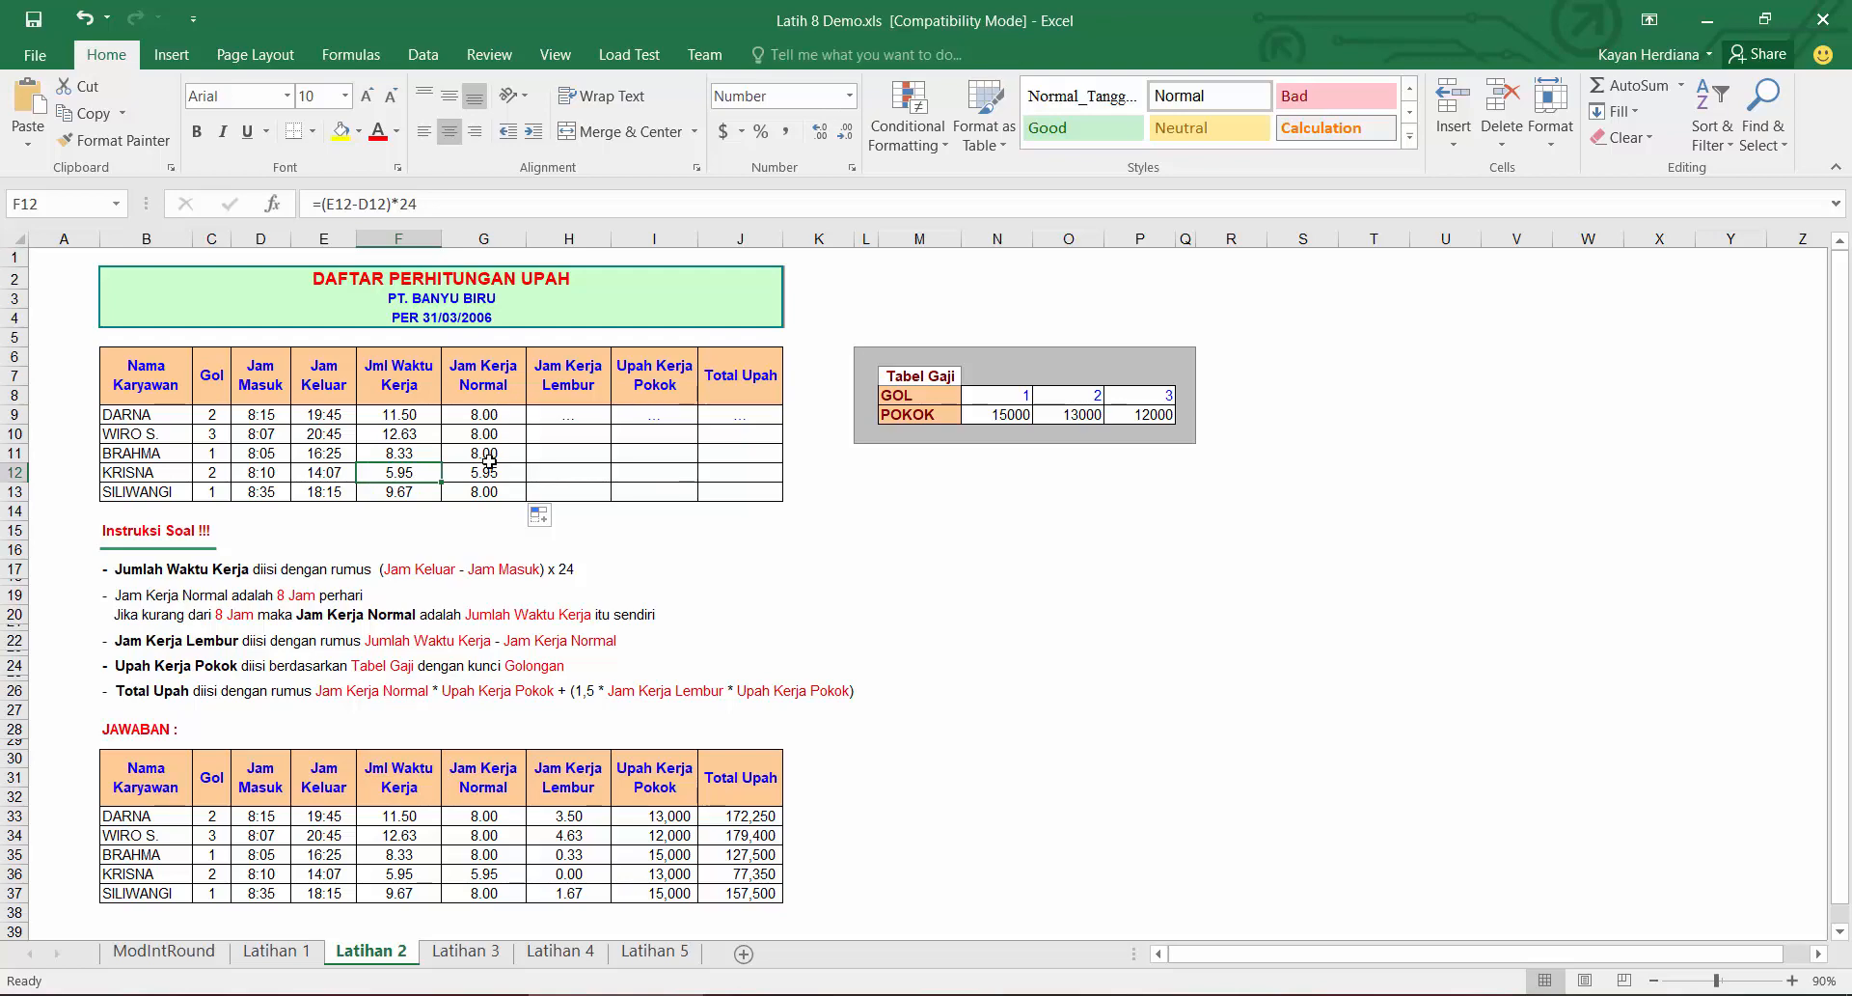
Step: Enter =F9-G9 as the first Jam Kerja Lembur in H9 and fill it down to H13
{"action": "left_click", "coordinate": [567, 415]}
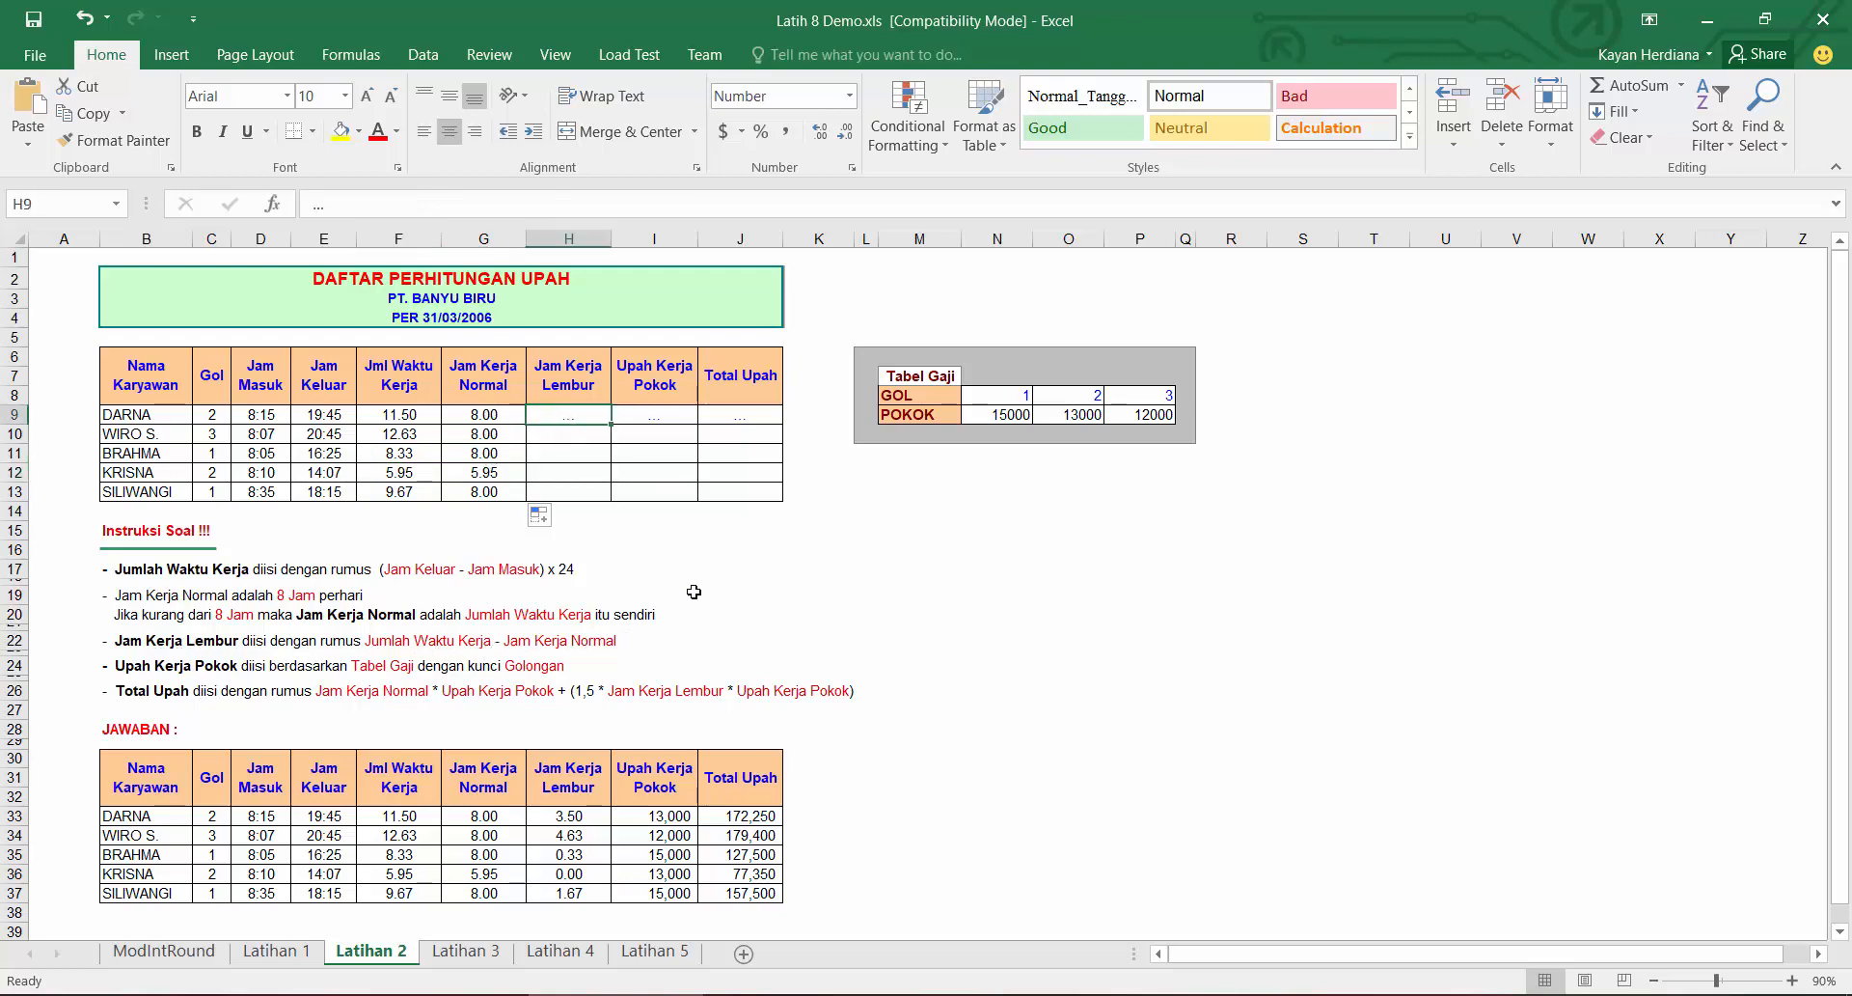
{"action": "type", "text": "="}
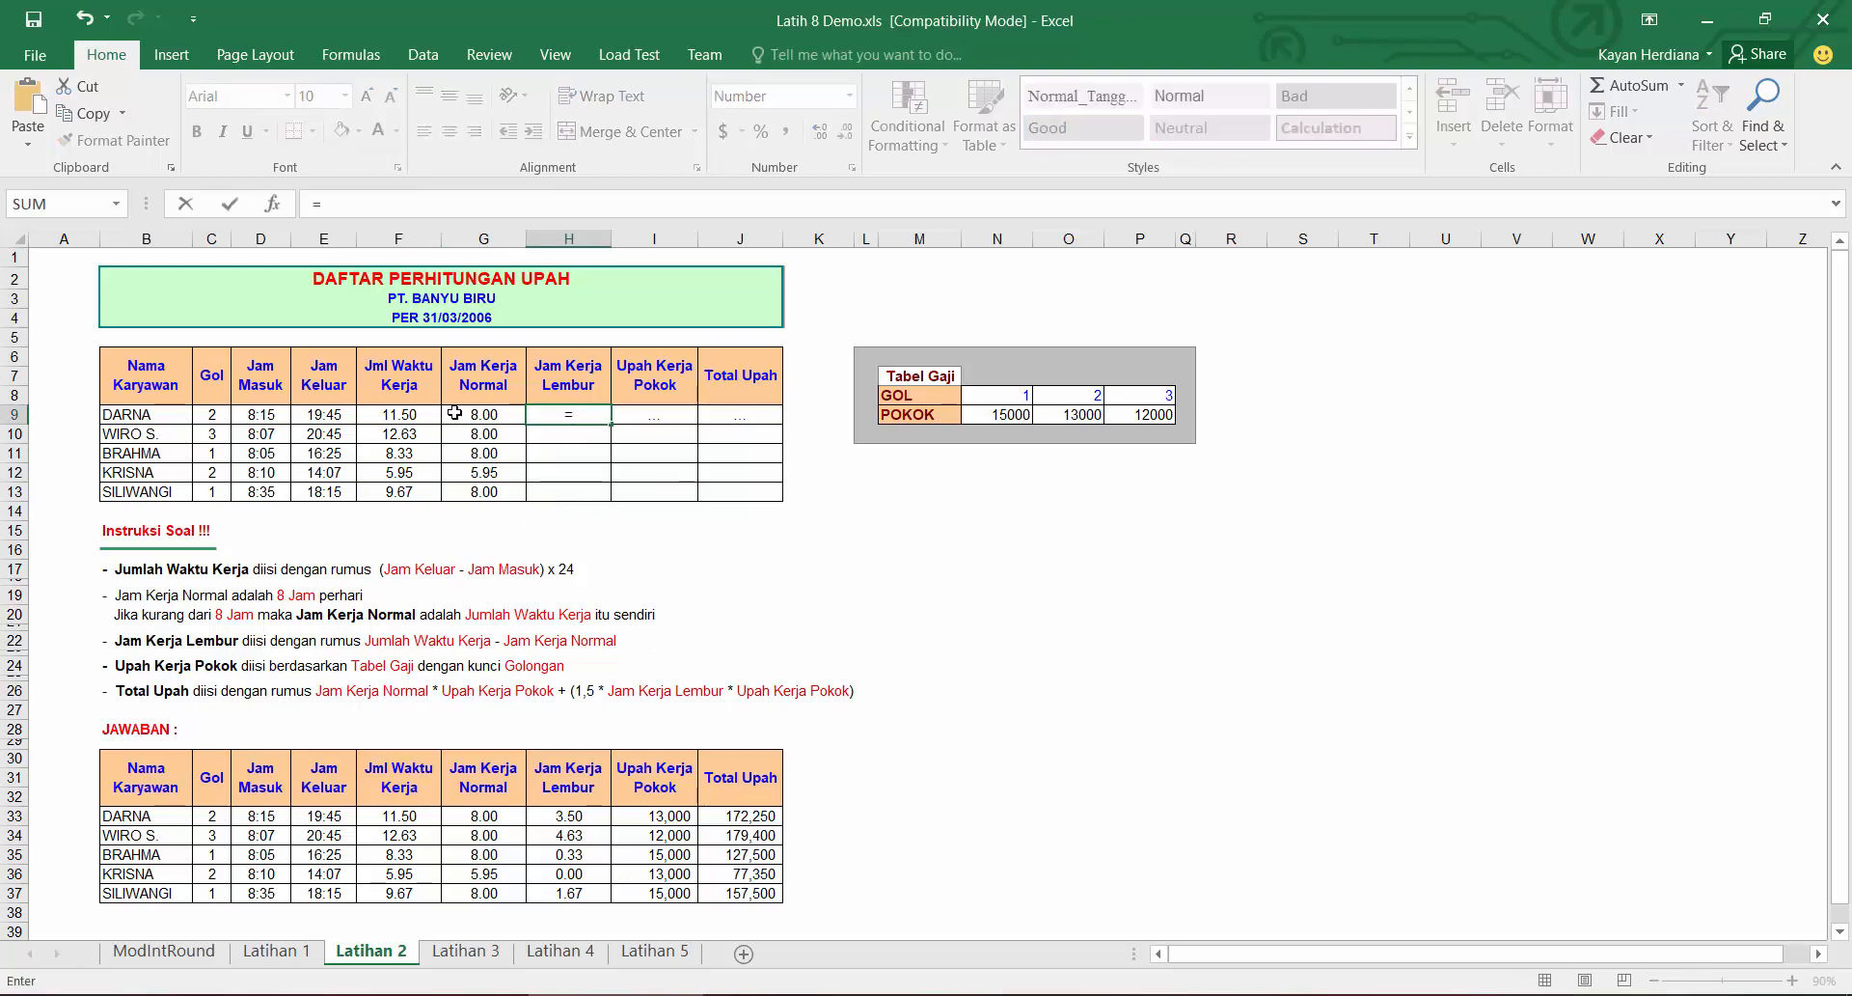
{"action": "left_click", "coordinate": [425, 414]}
{"action": "type", "text": "-"}
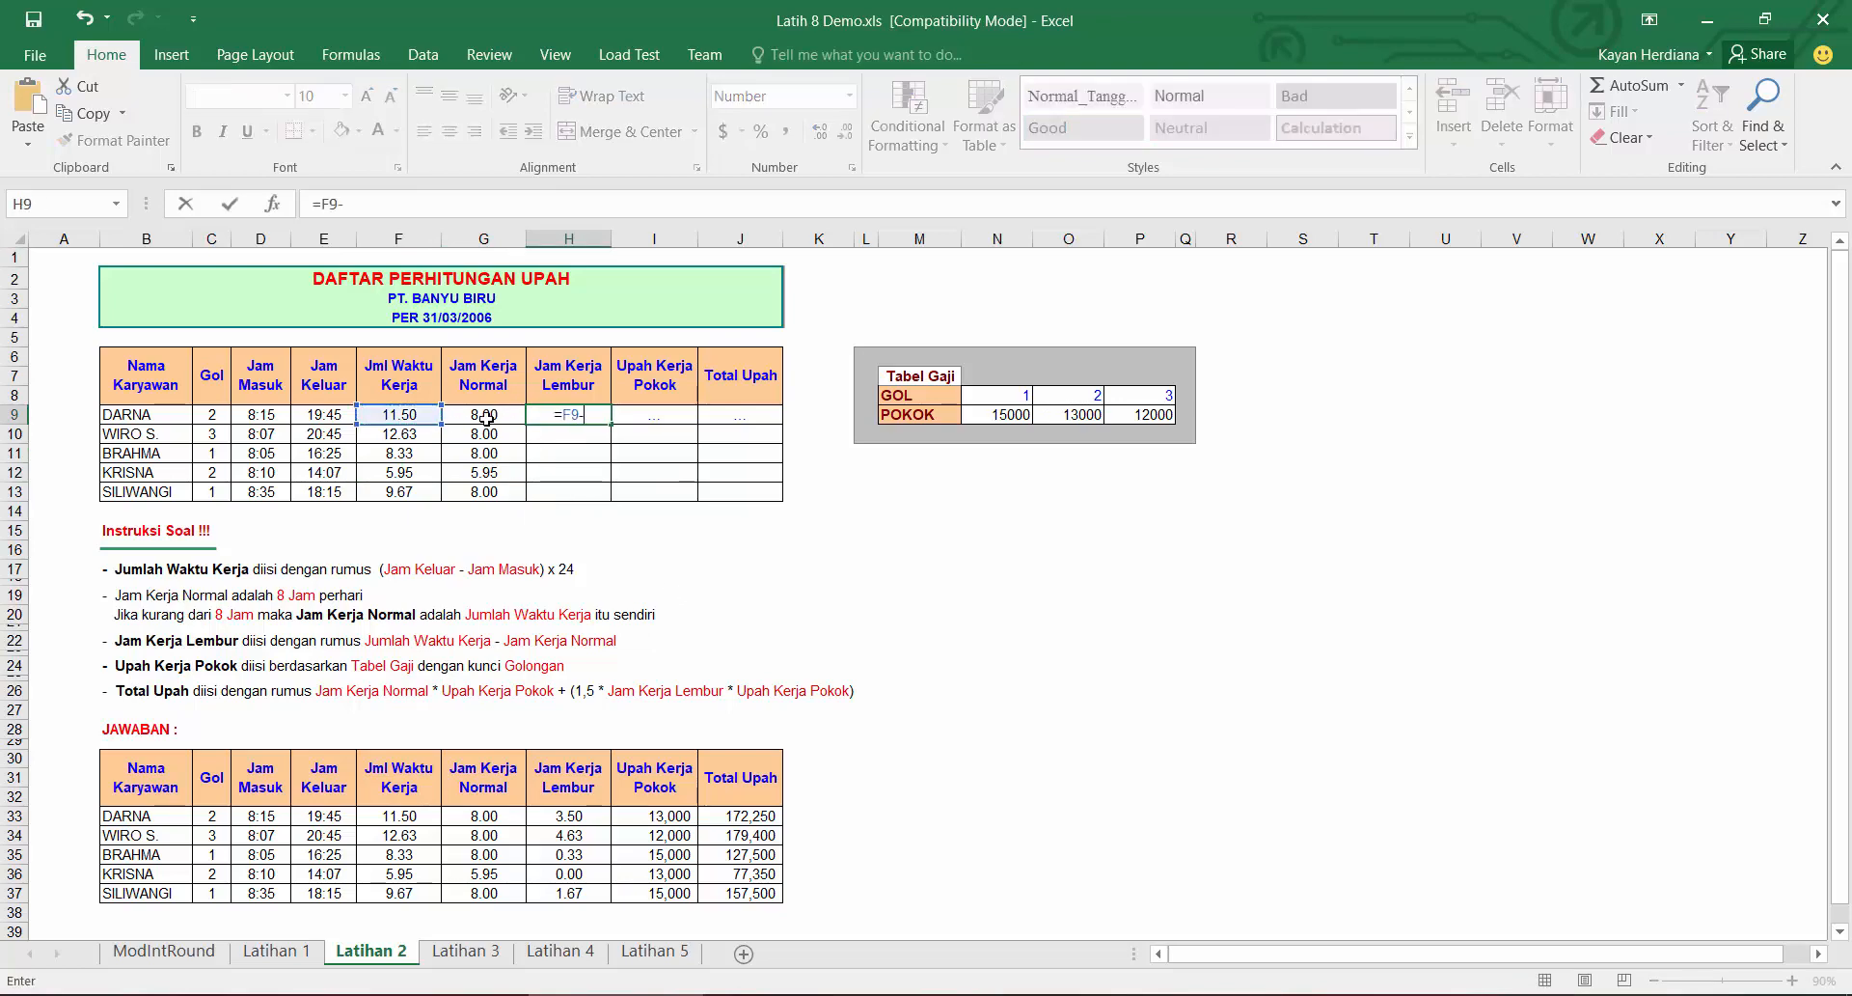
{"action": "left_click", "coordinate": [487, 416]}
{"action": "key", "text": "Return"}
{"action": "left_click", "coordinate": [604, 417]}
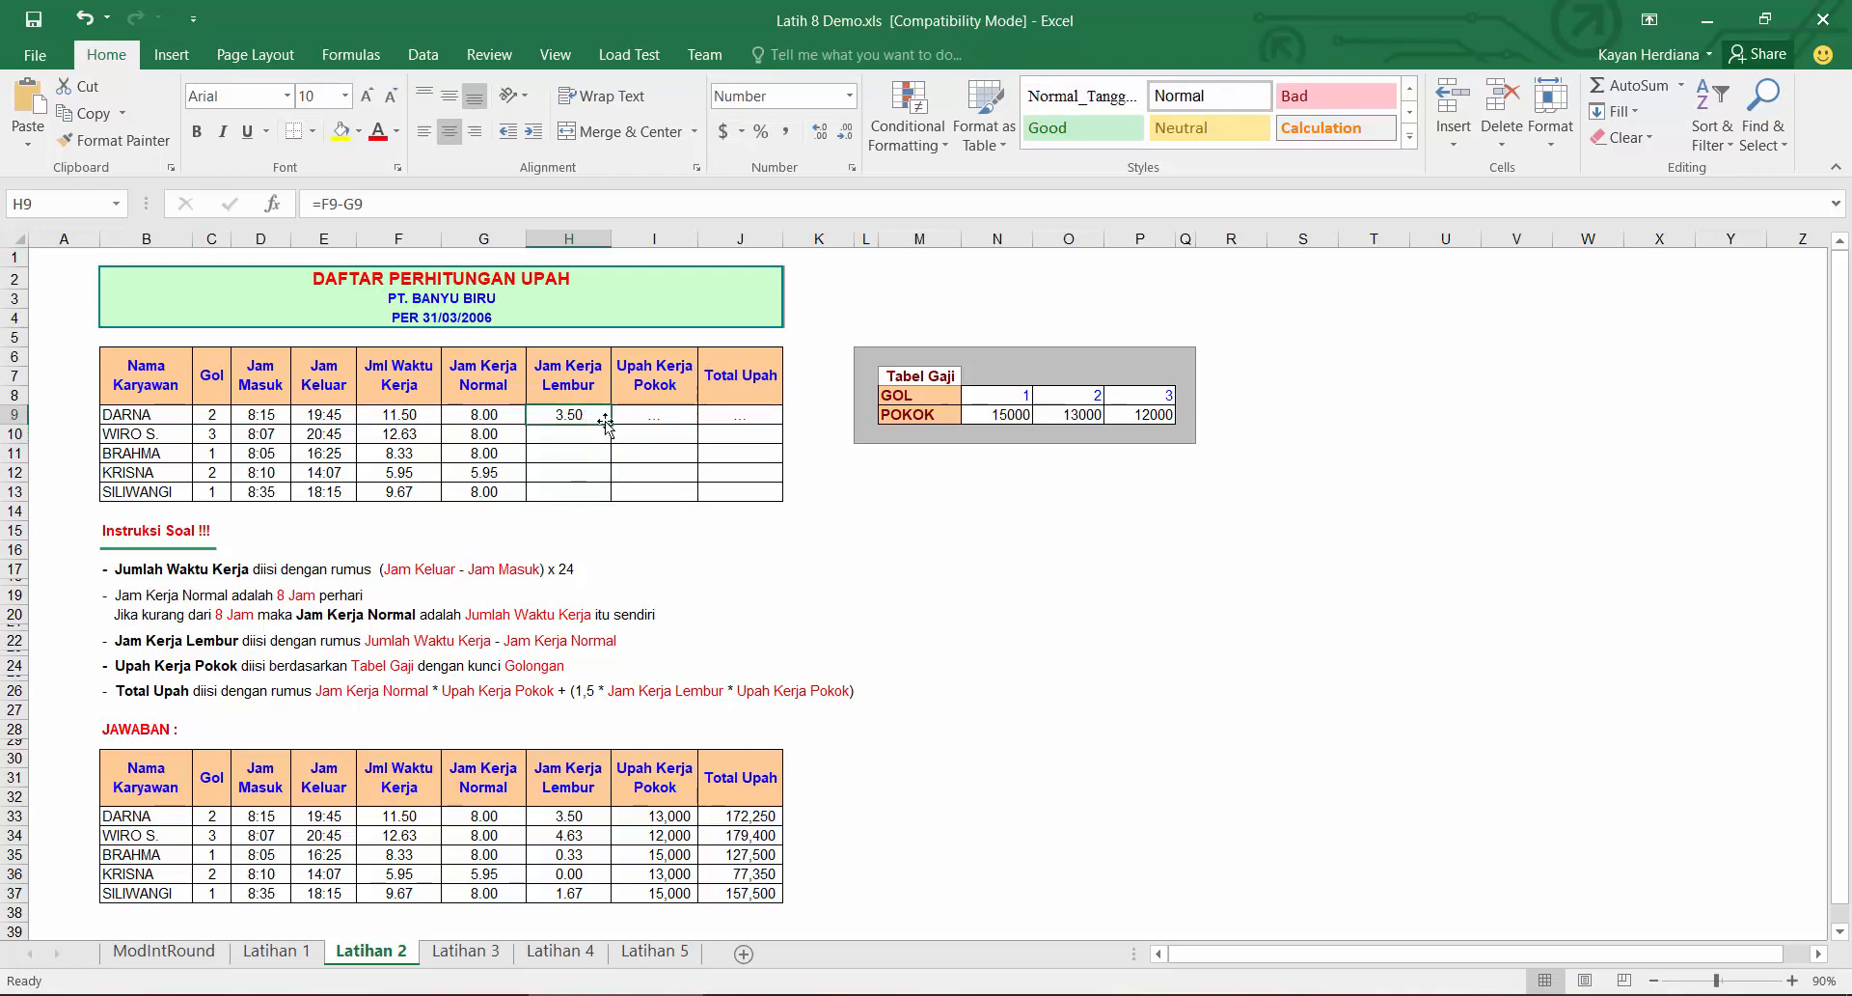
{"action": "double_click", "coordinate": [615, 425]}
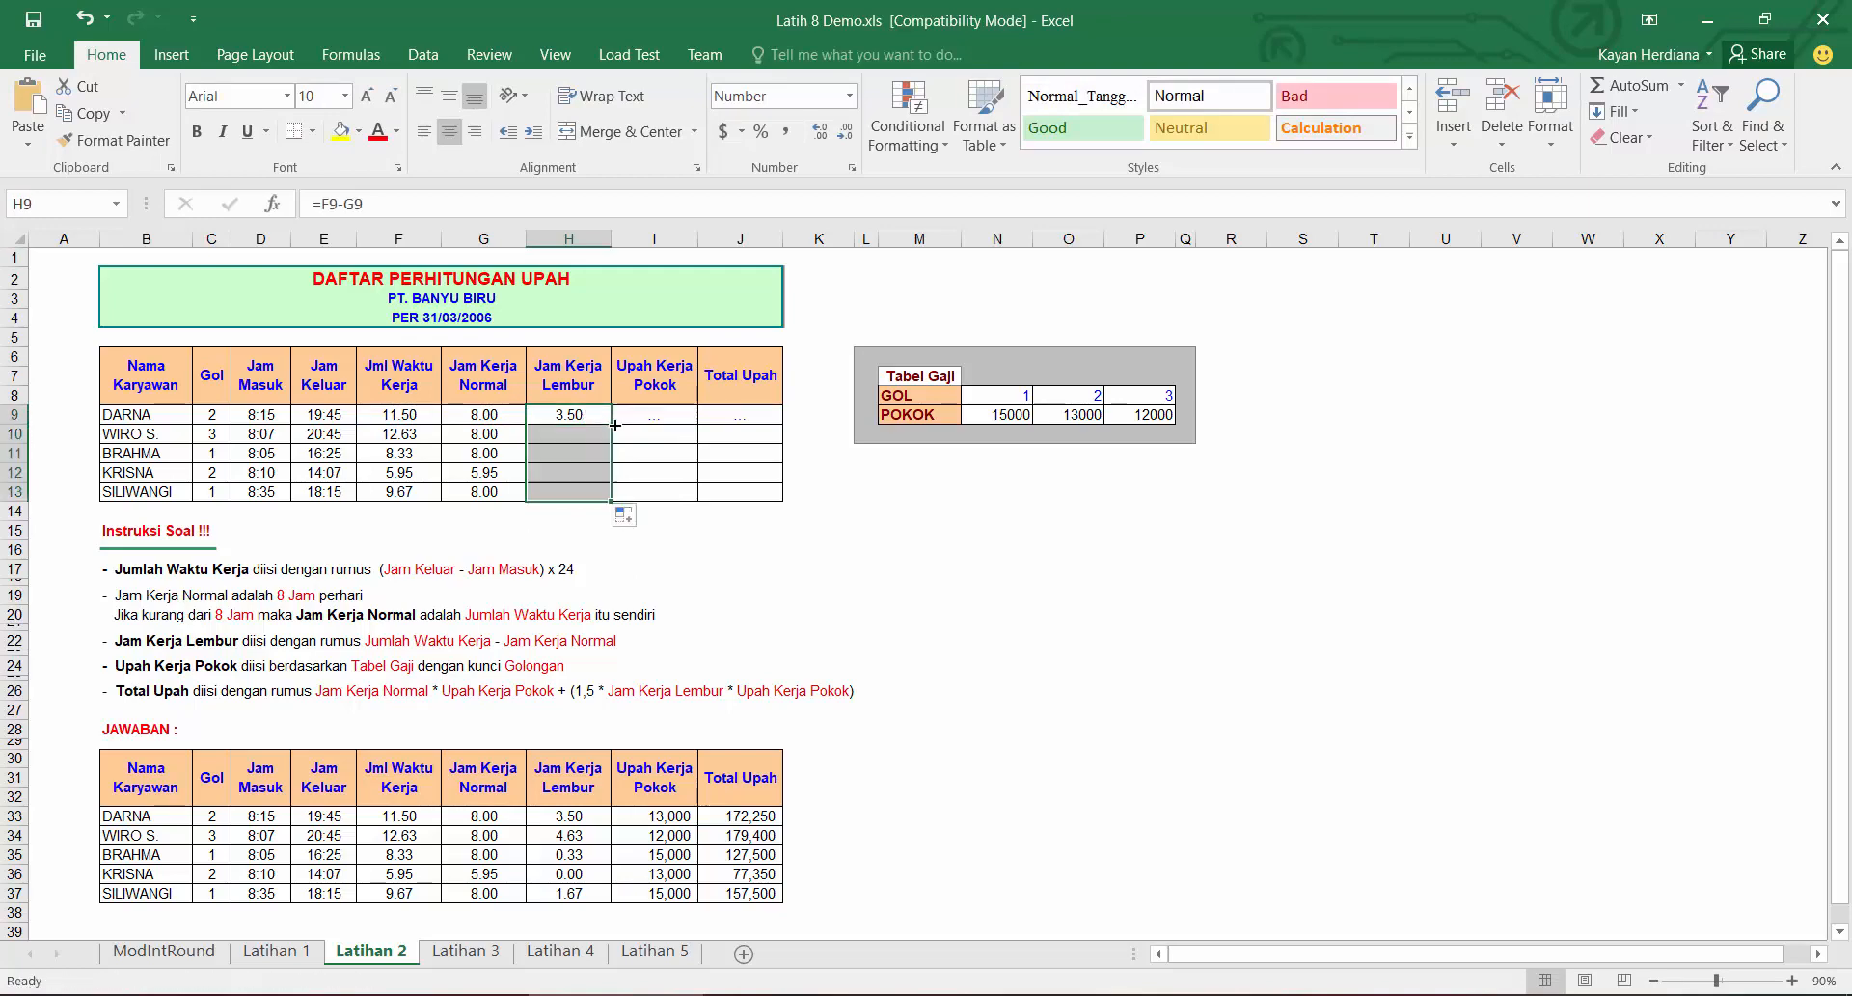
Step: Enter =HLOOKUP(C9,$M$8:$P$9,2,0) as the first Upah Kerja Pokok in I9 and fill it down to I13
{"action": "left_click", "coordinate": [664, 411]}
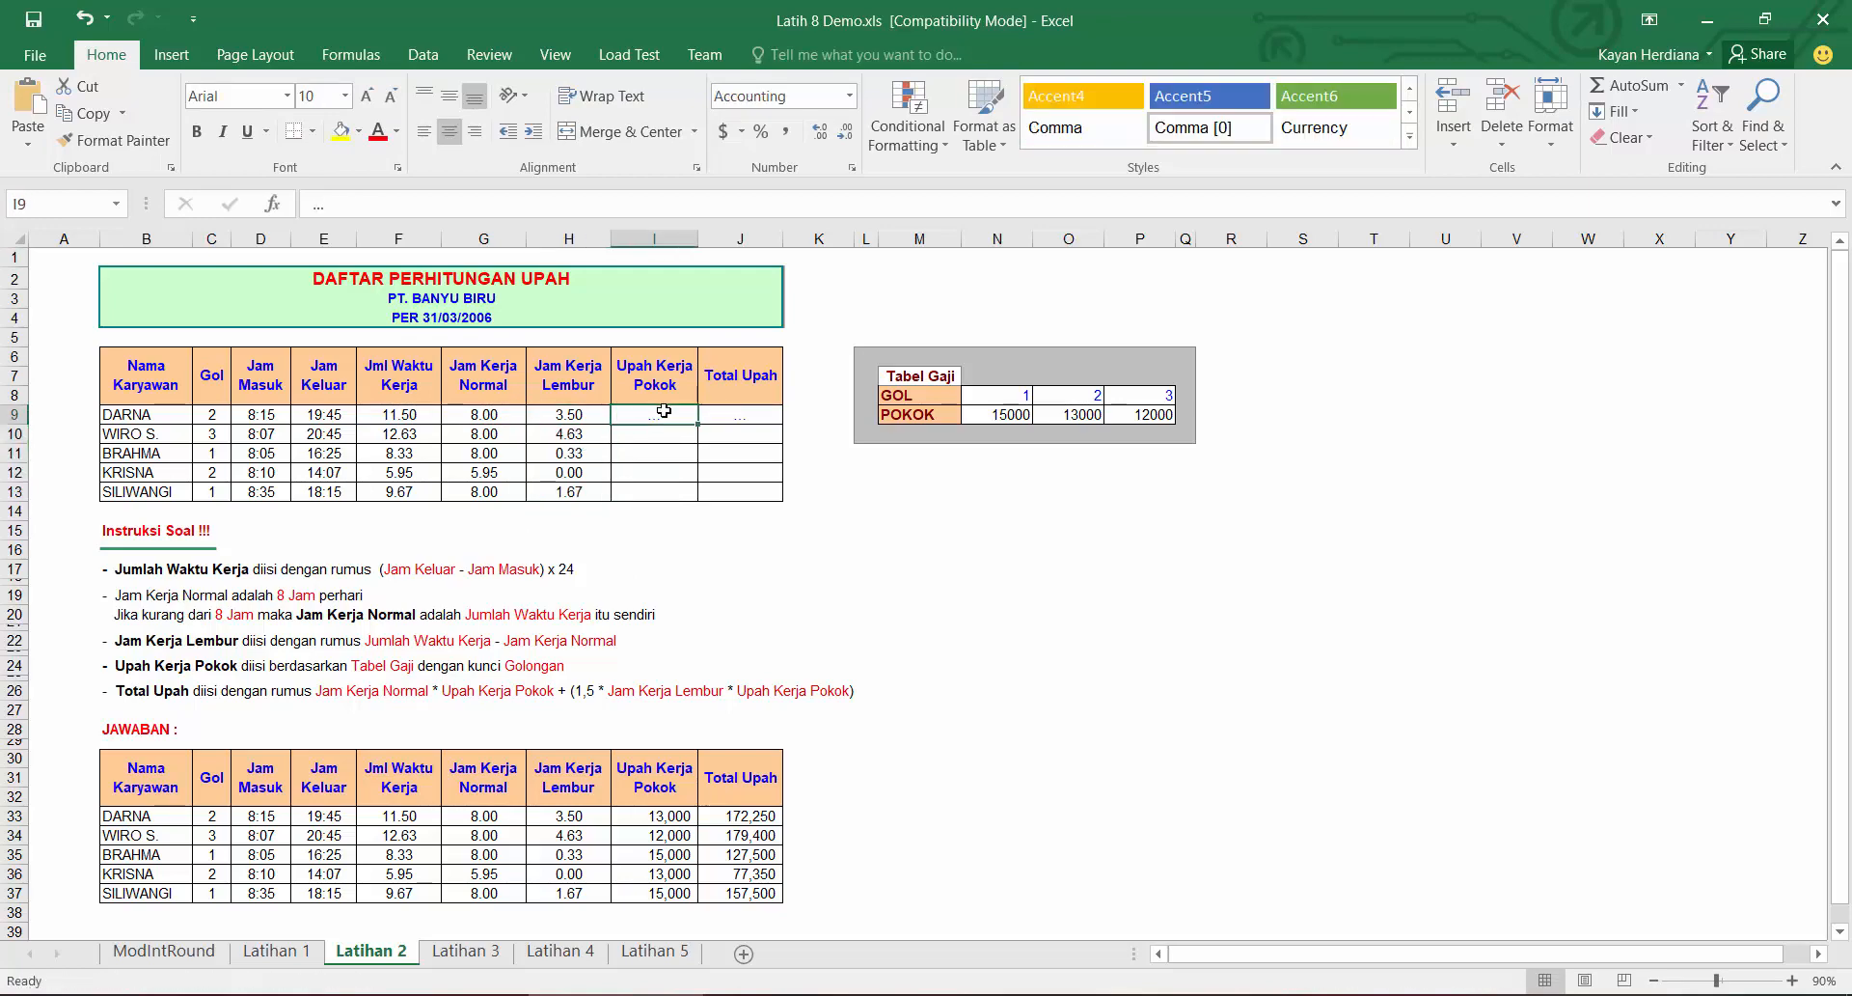
{"action": "type", "text": "="}
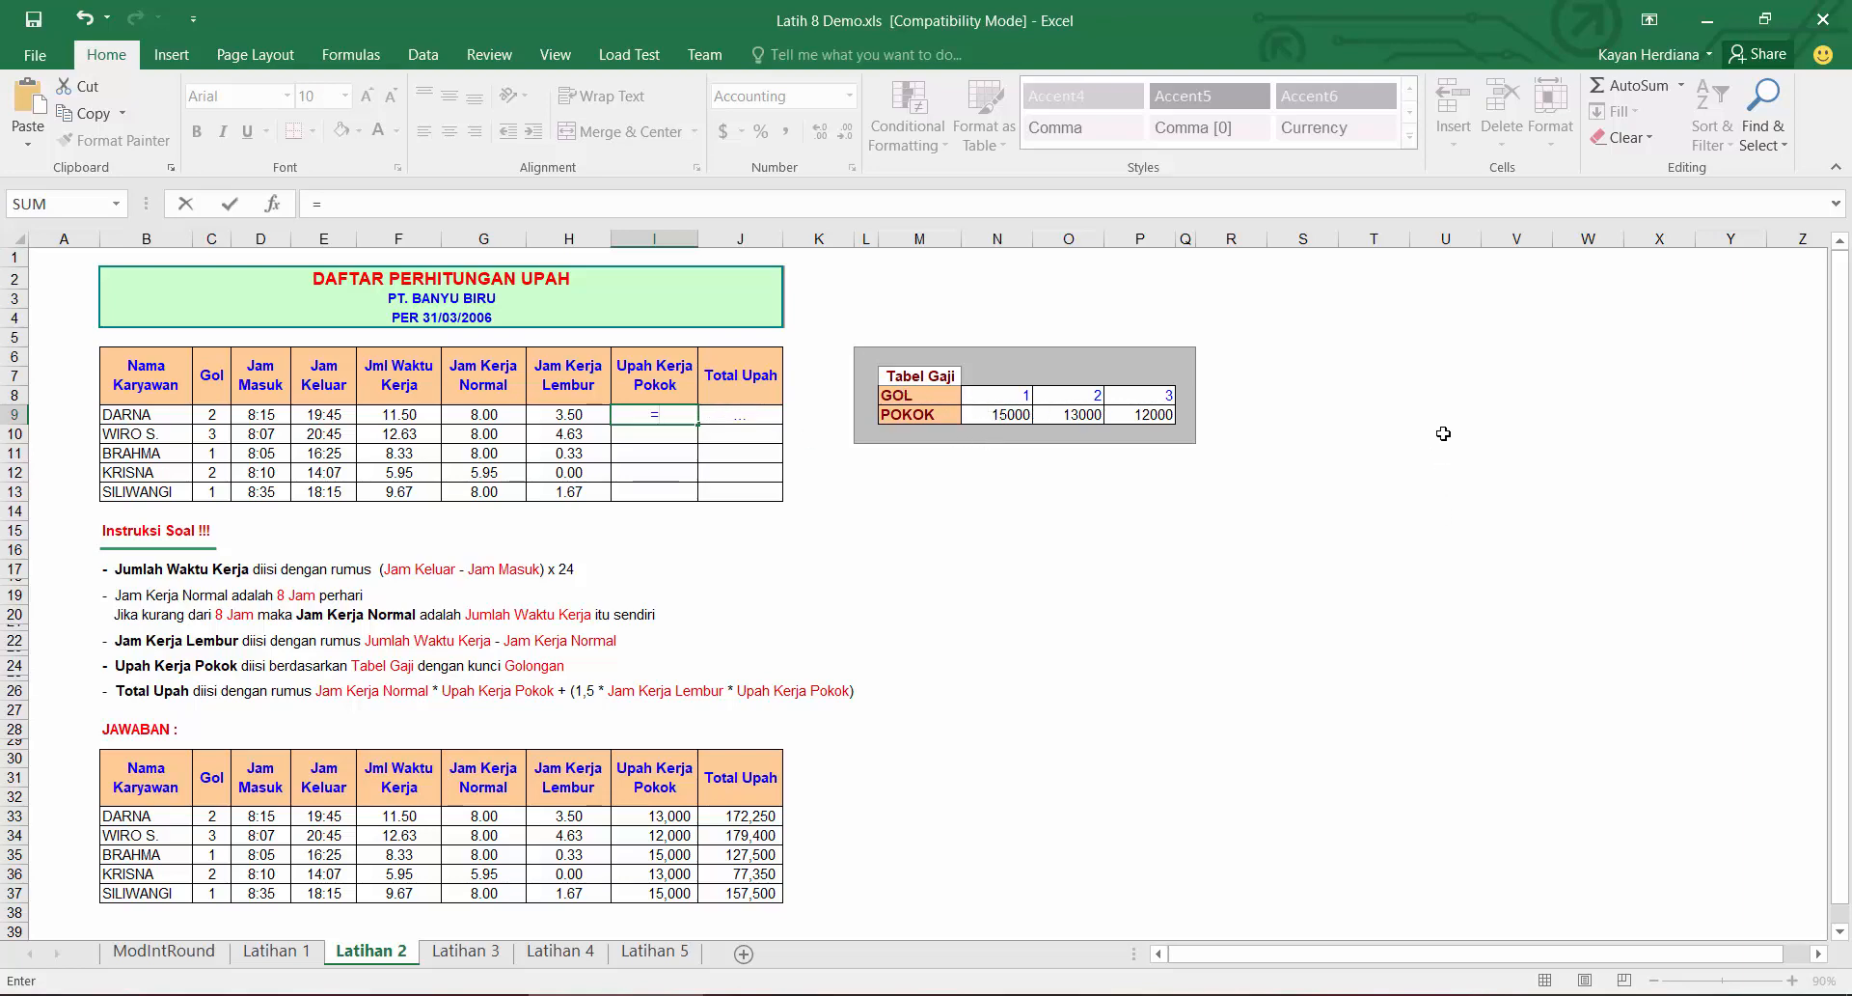
{"action": "type", "text": "hlo"}
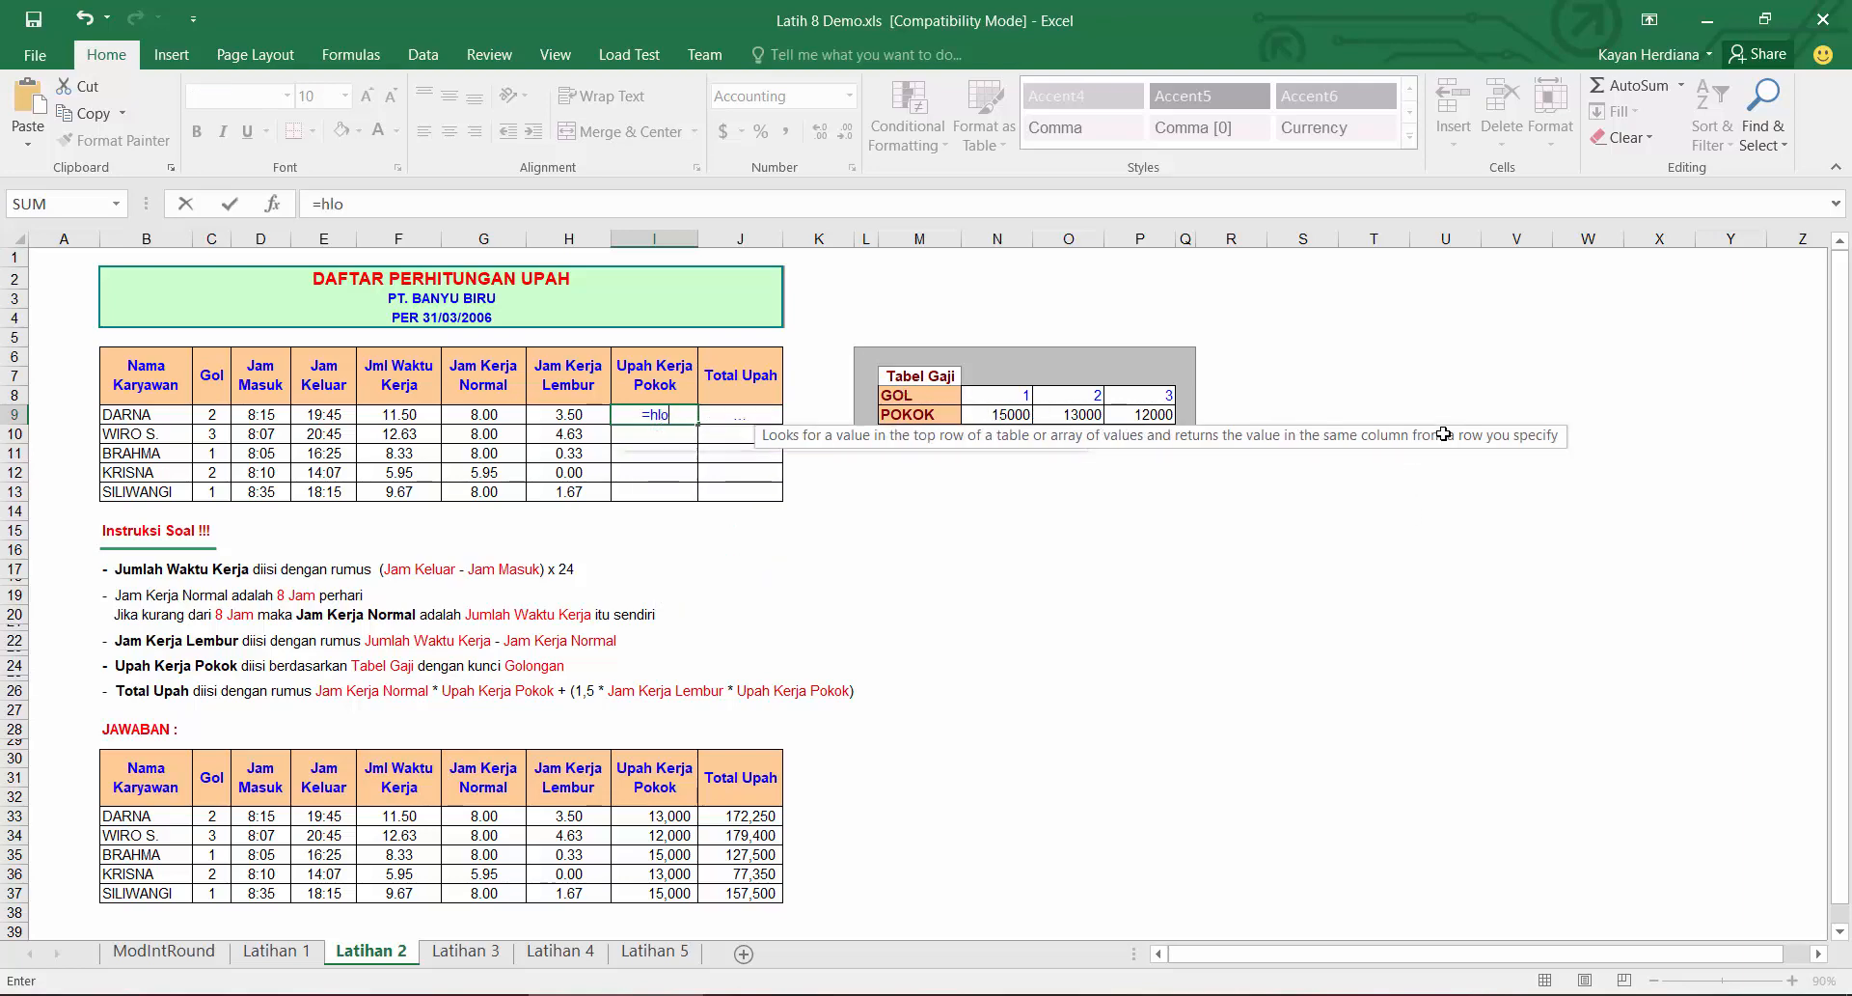
{"action": "key", "text": "Tab"}
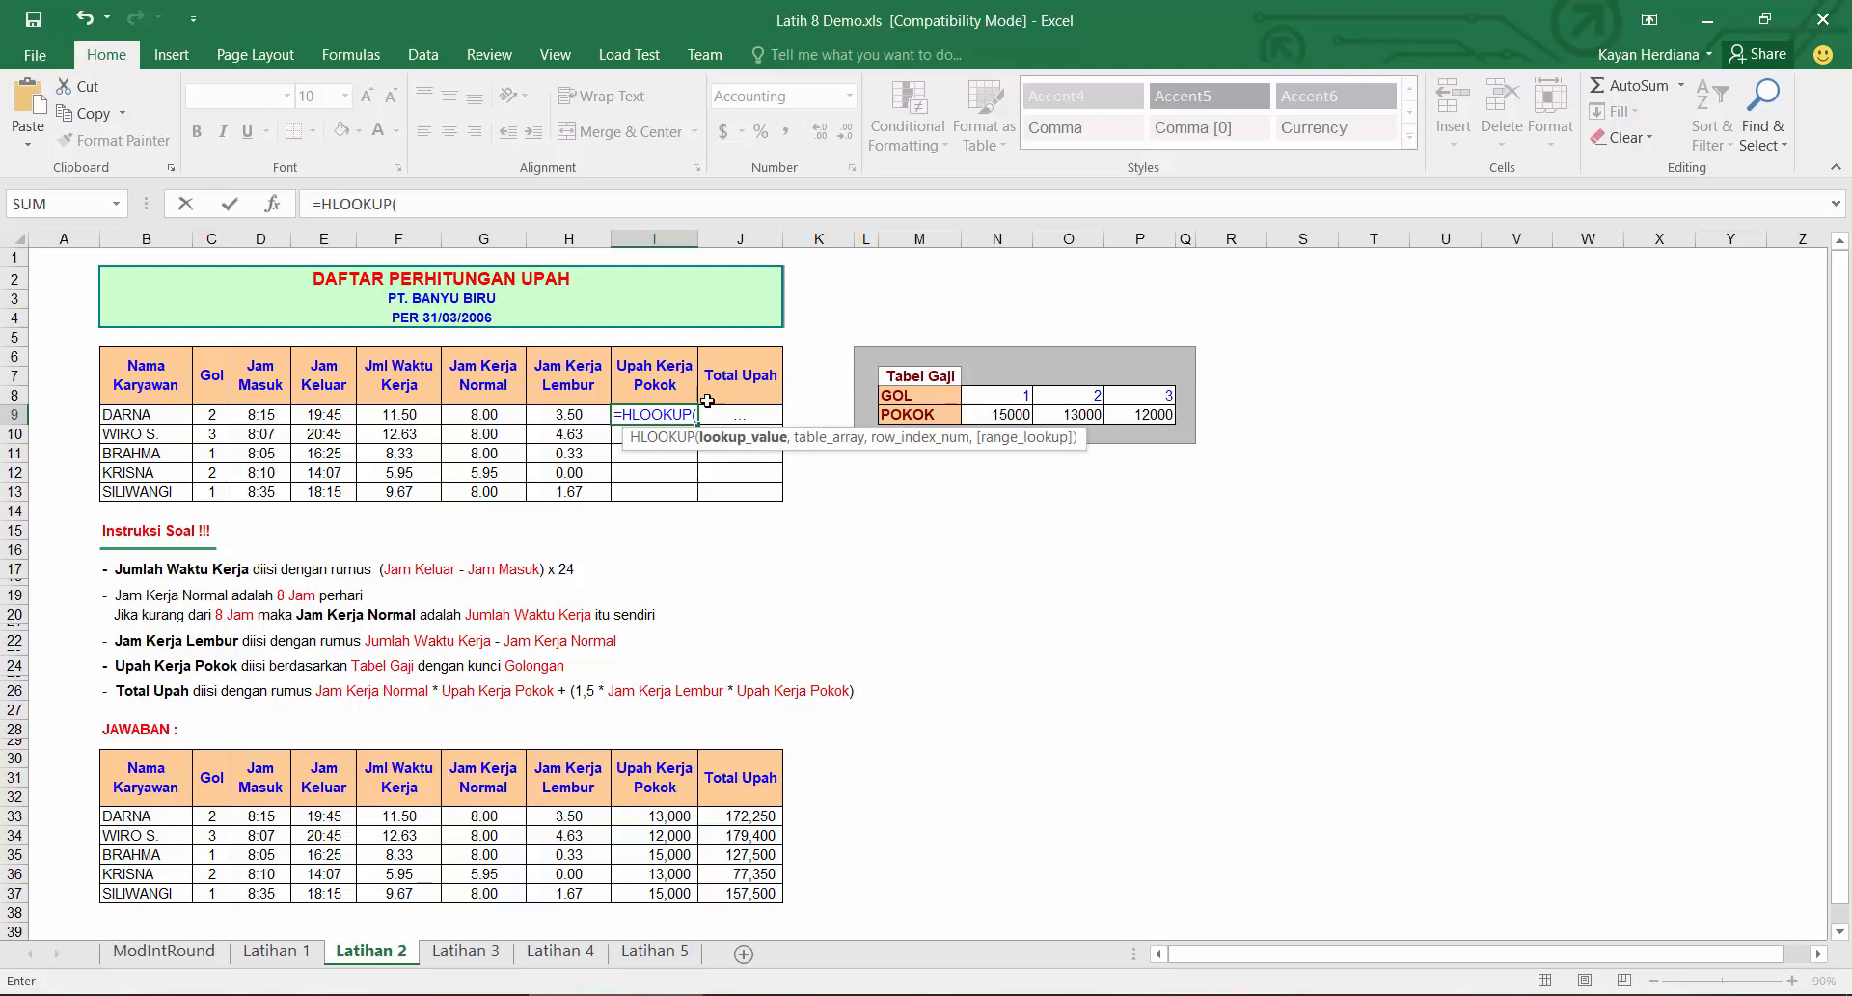
{"action": "left_click", "coordinate": [219, 417]}
{"action": "type", "text": ","}
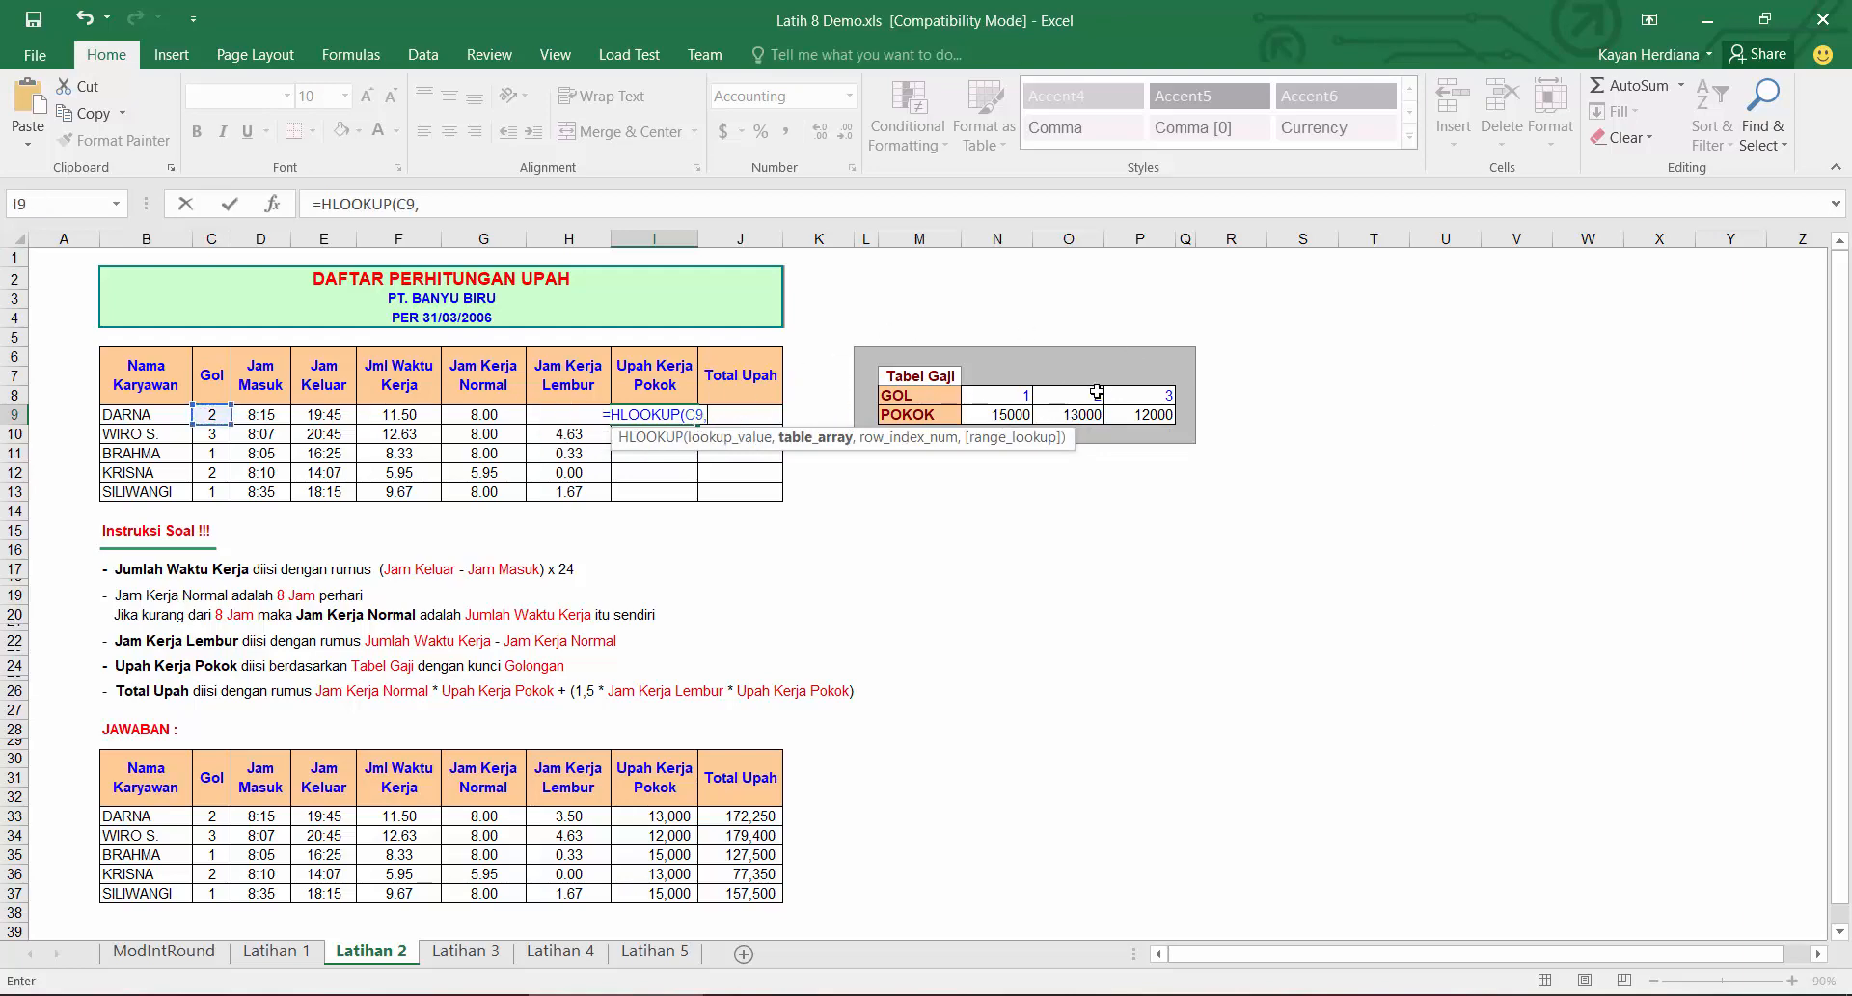
{"action": "left_click_drag", "start_coordinate": [1129, 395], "coordinate": [928, 417]}
{"action": "key", "text": "F4"}
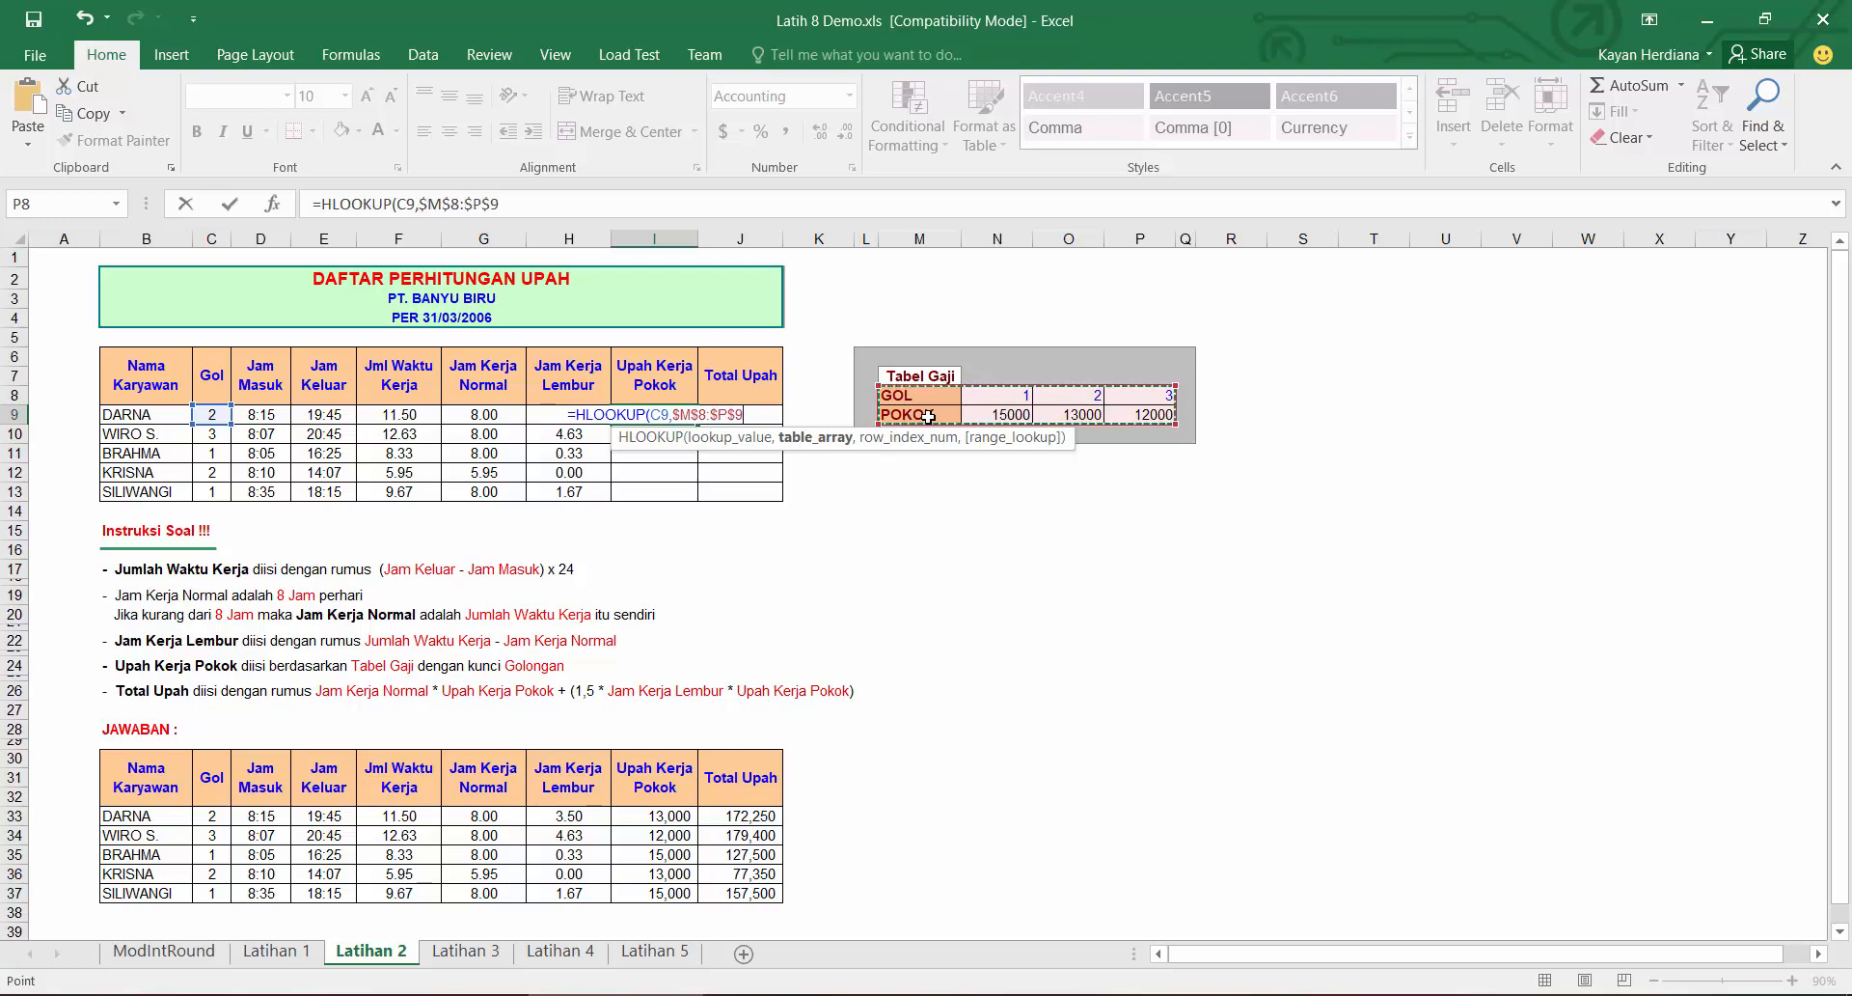
{"action": "type", "text": ",2,0"}
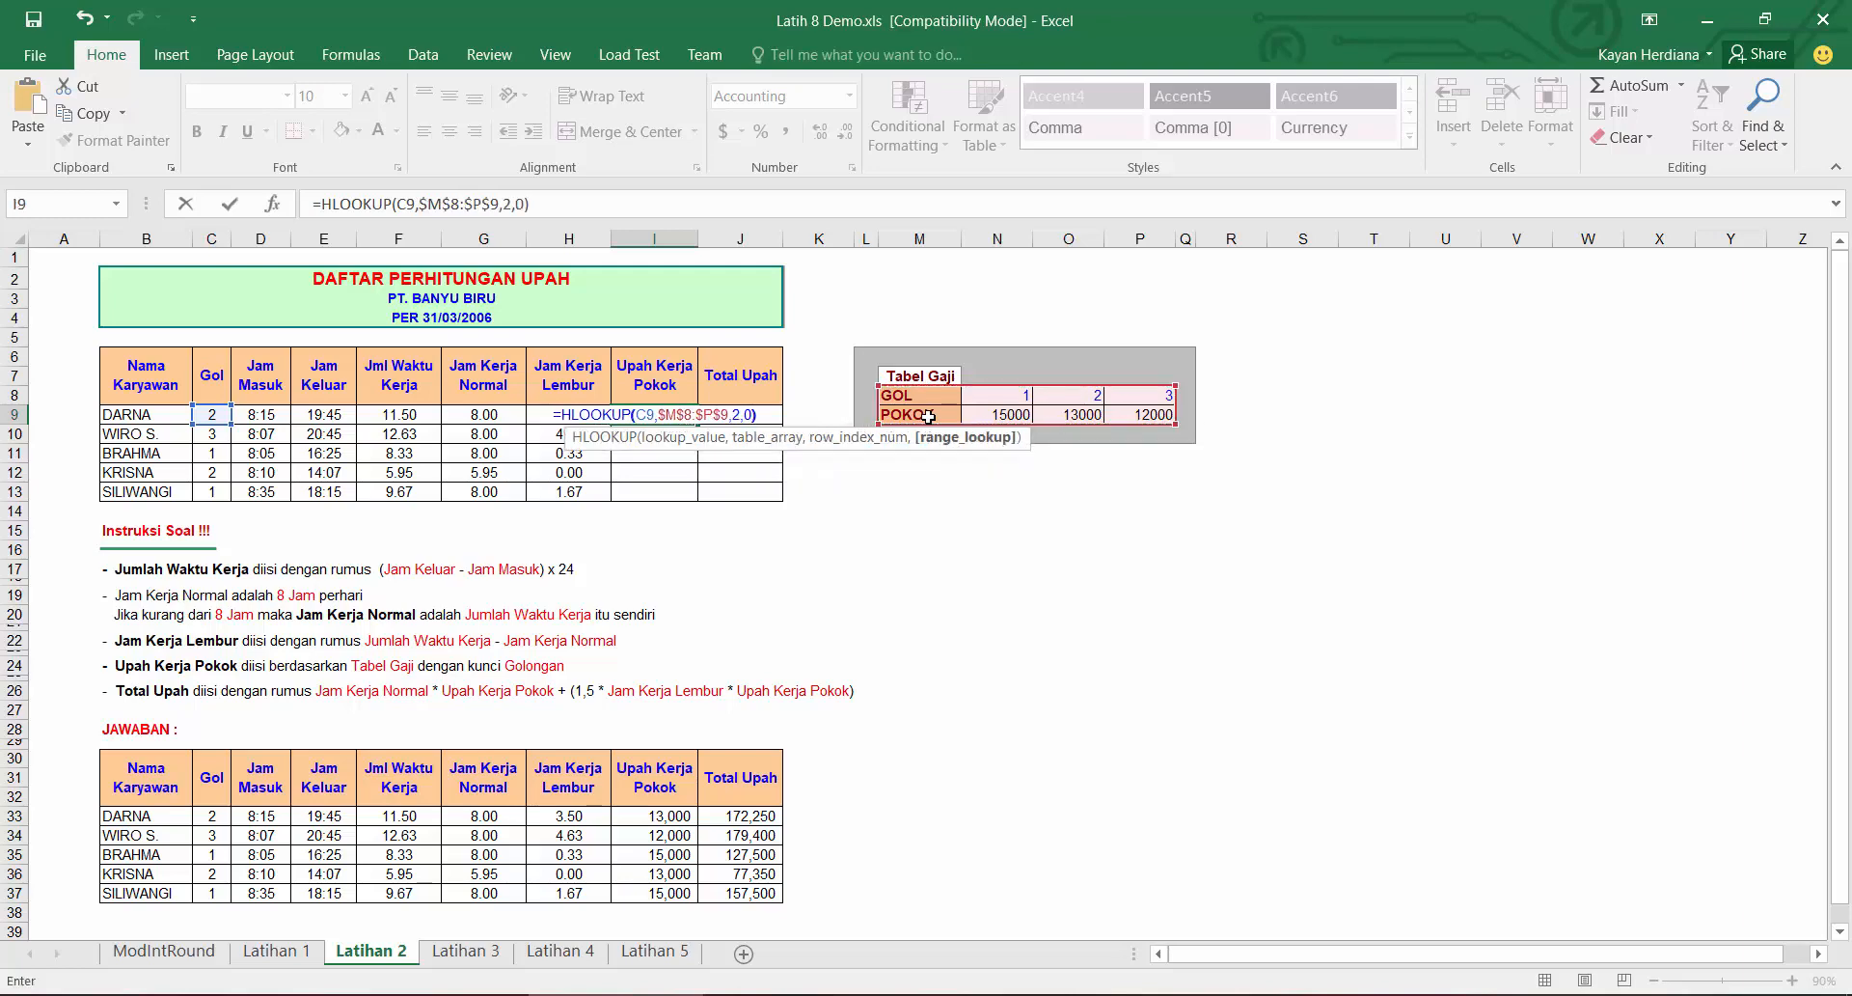
{"action": "key", "text": "Return"}
{"action": "left_click", "coordinate": [668, 413]}
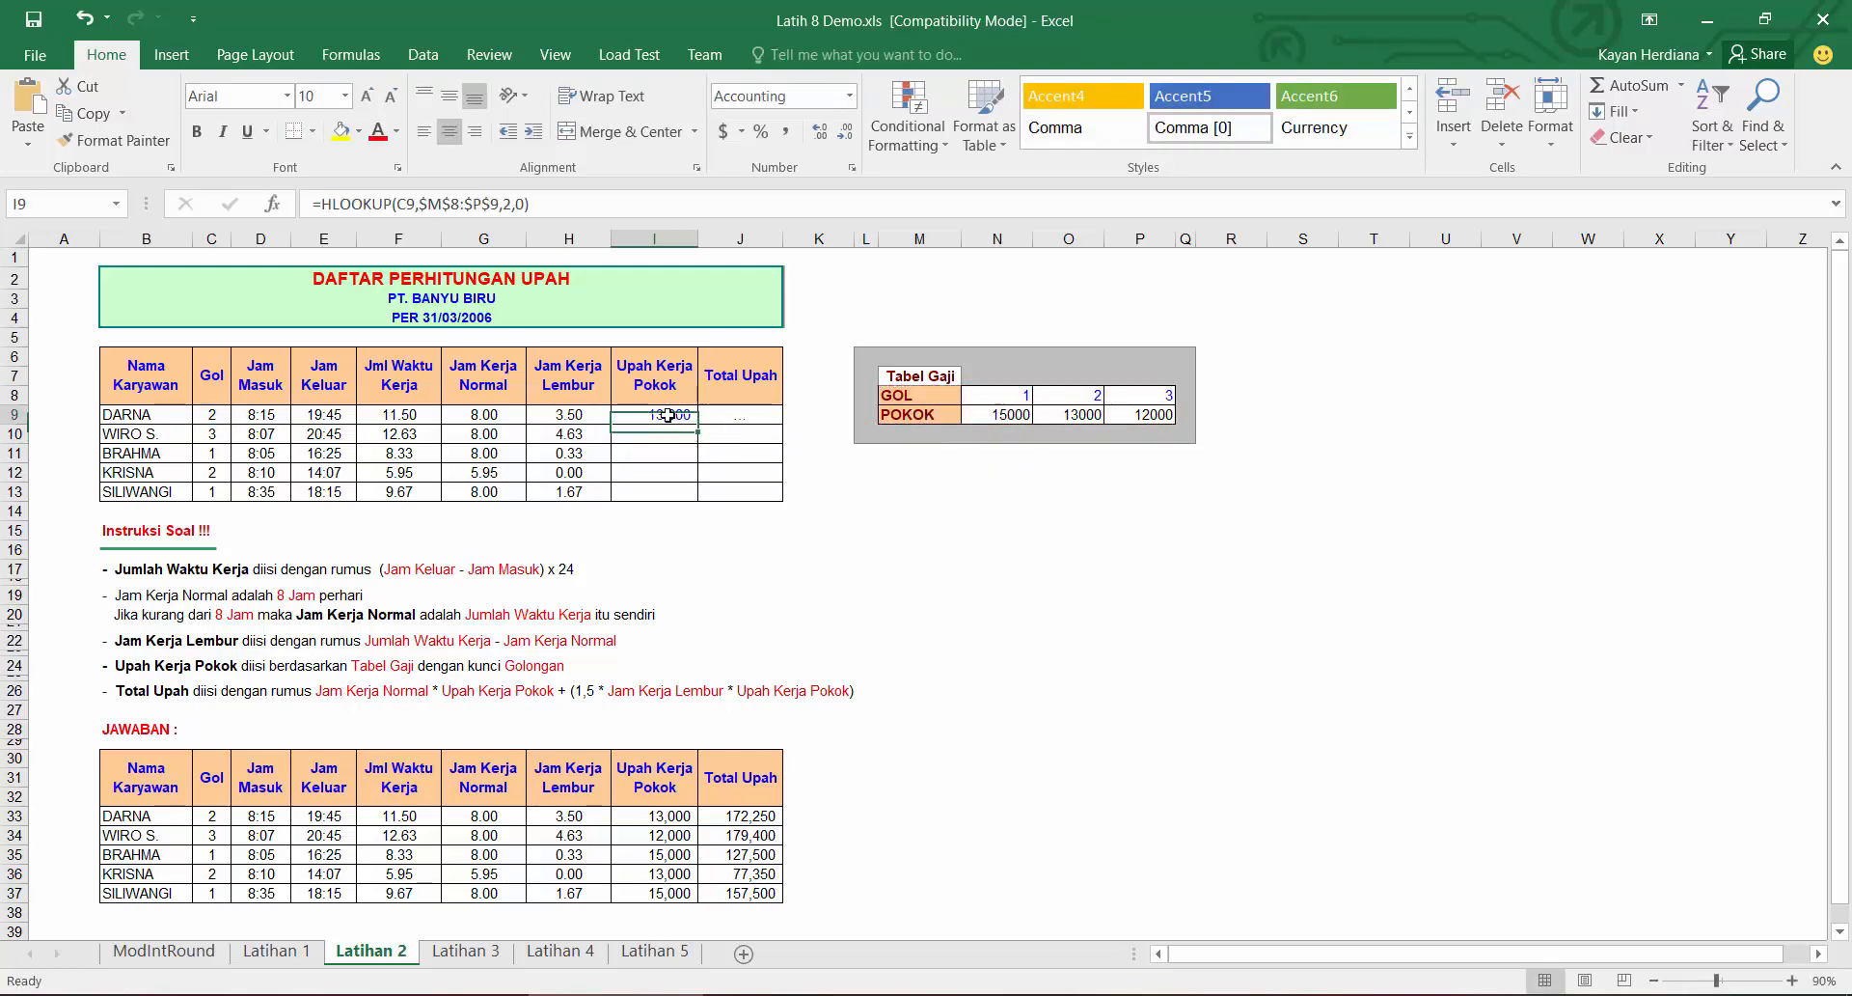
{"action": "double_click", "coordinate": [702, 426]}
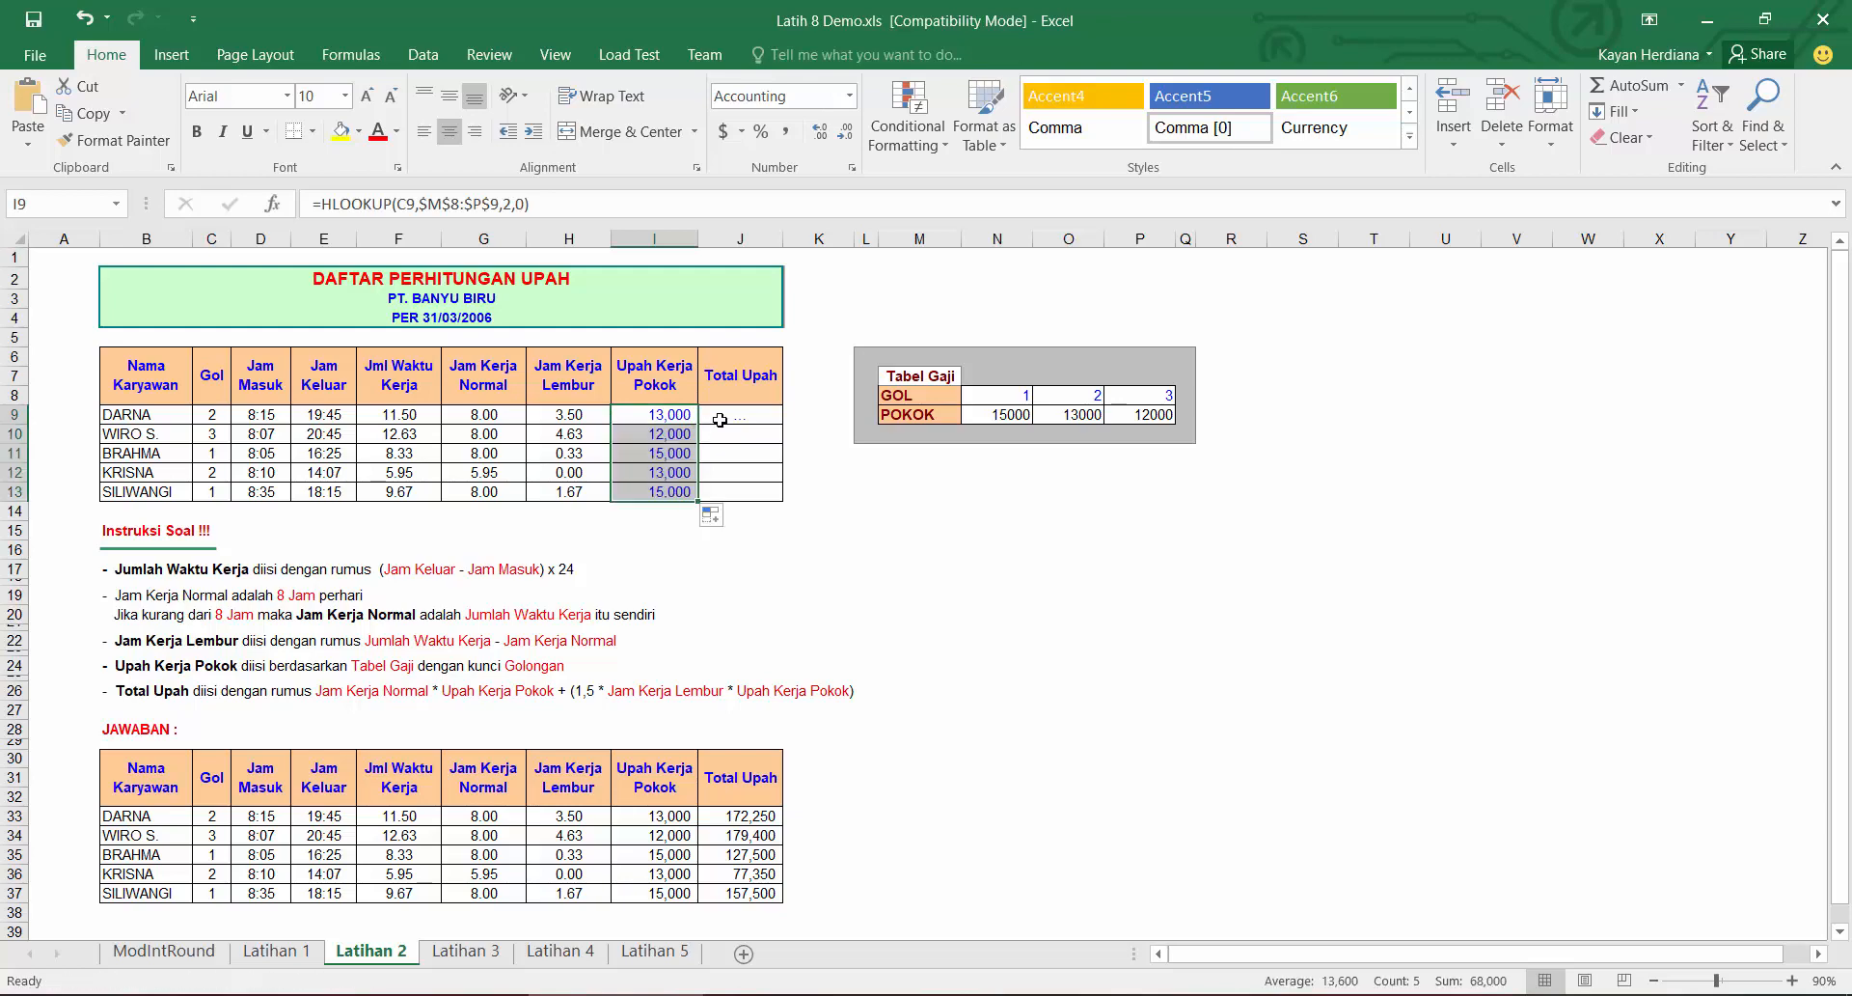
{"action": "left_click", "coordinate": [733, 415]}
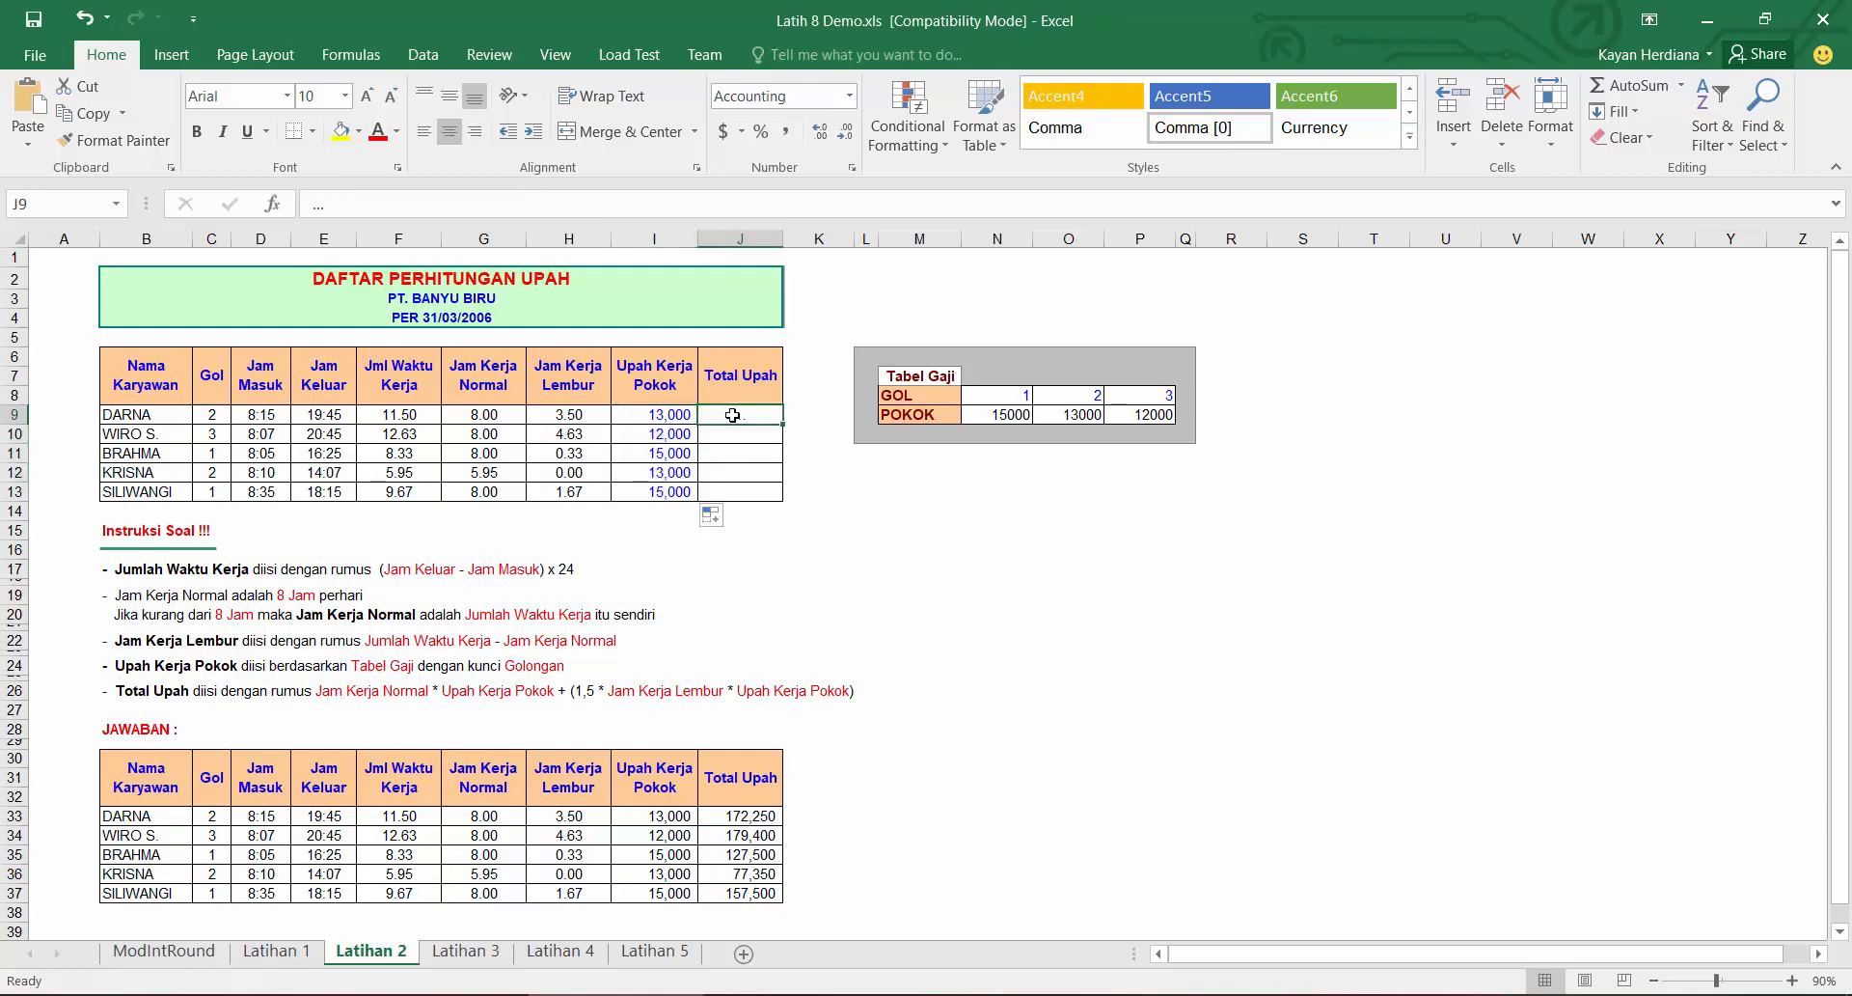
{"action": "type", "text": "="}
{"action": "left_click", "coordinate": [500, 413]}
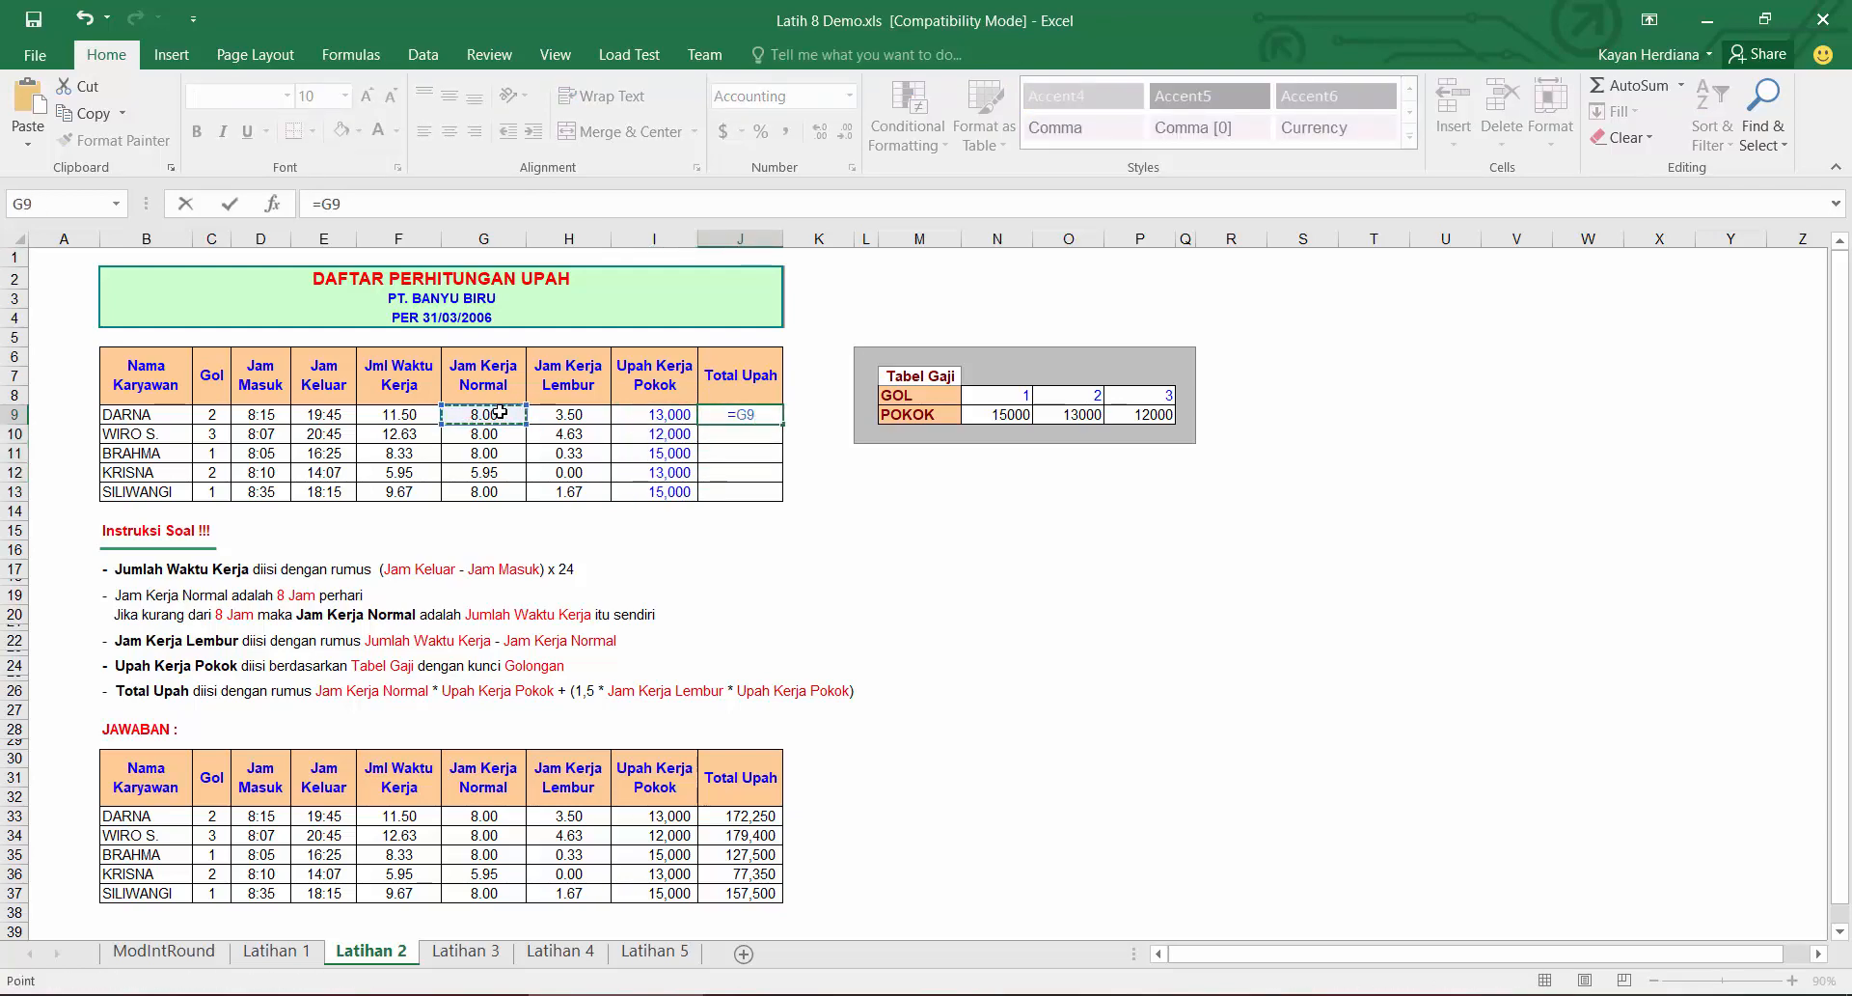
{"action": "type", "text": "*"}
{"action": "left_click", "coordinate": [561, 415]}
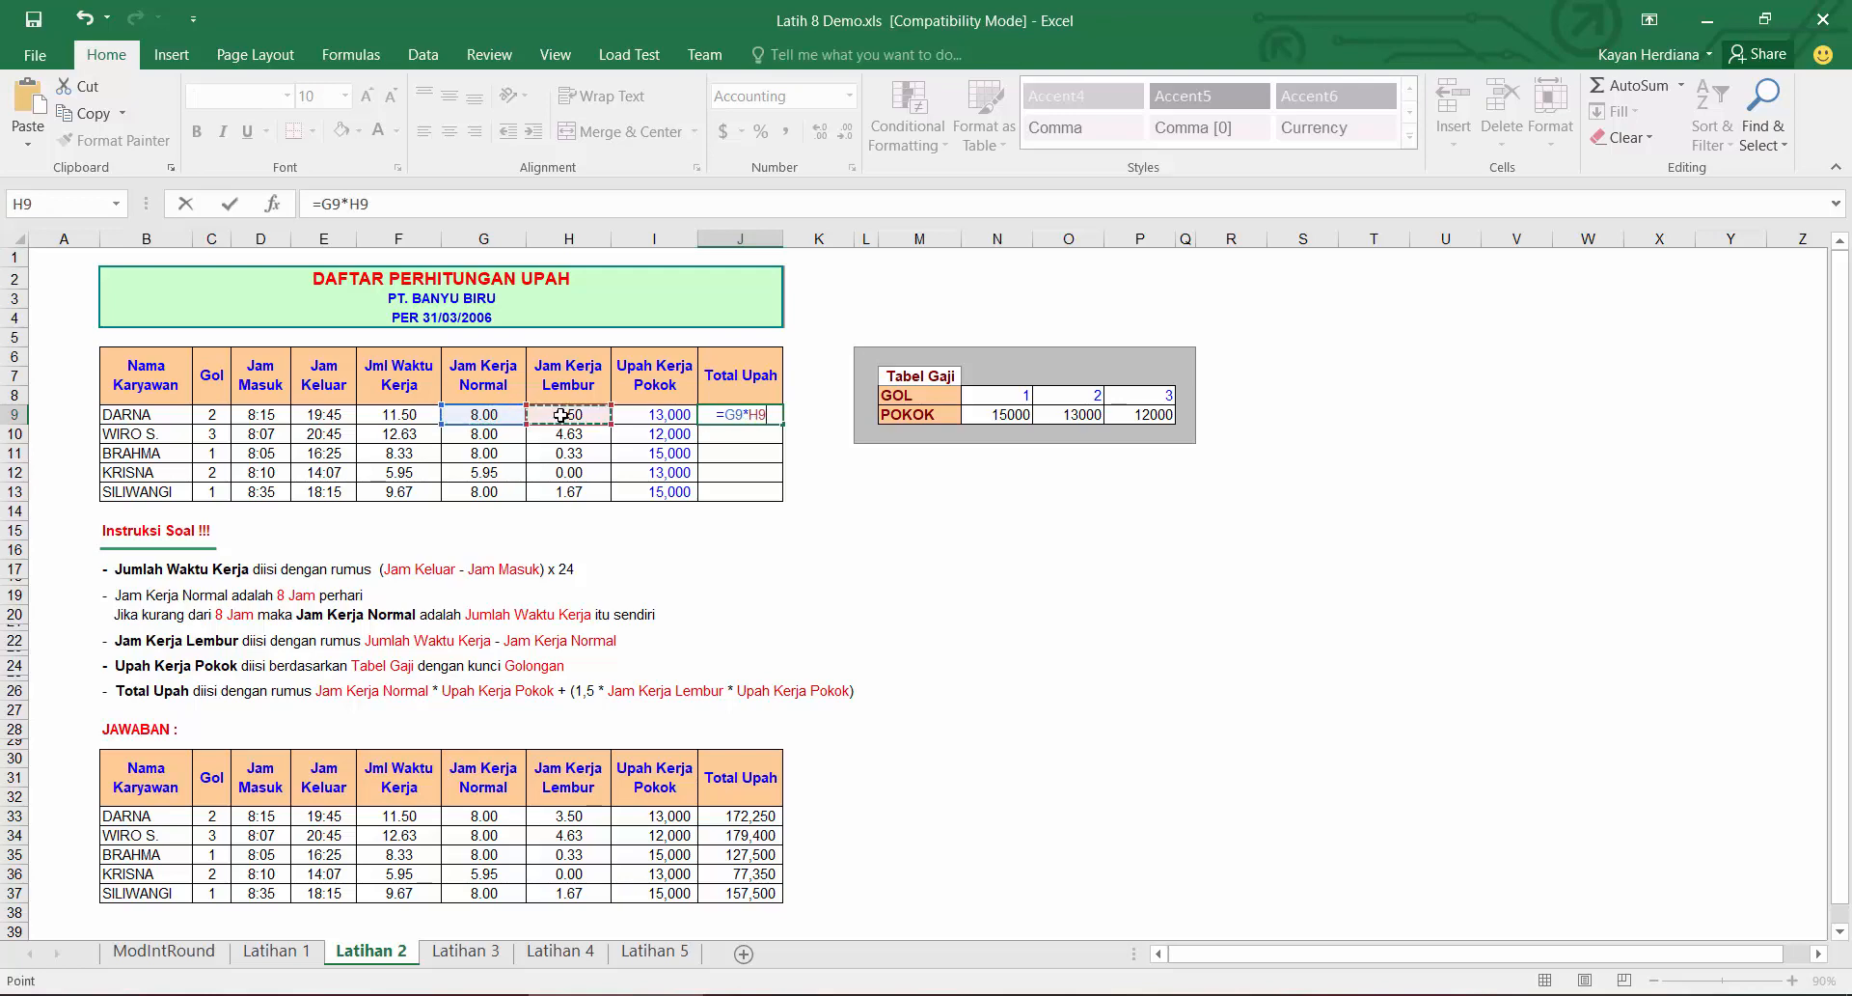
{"action": "type", "text": "+(1.5,"}
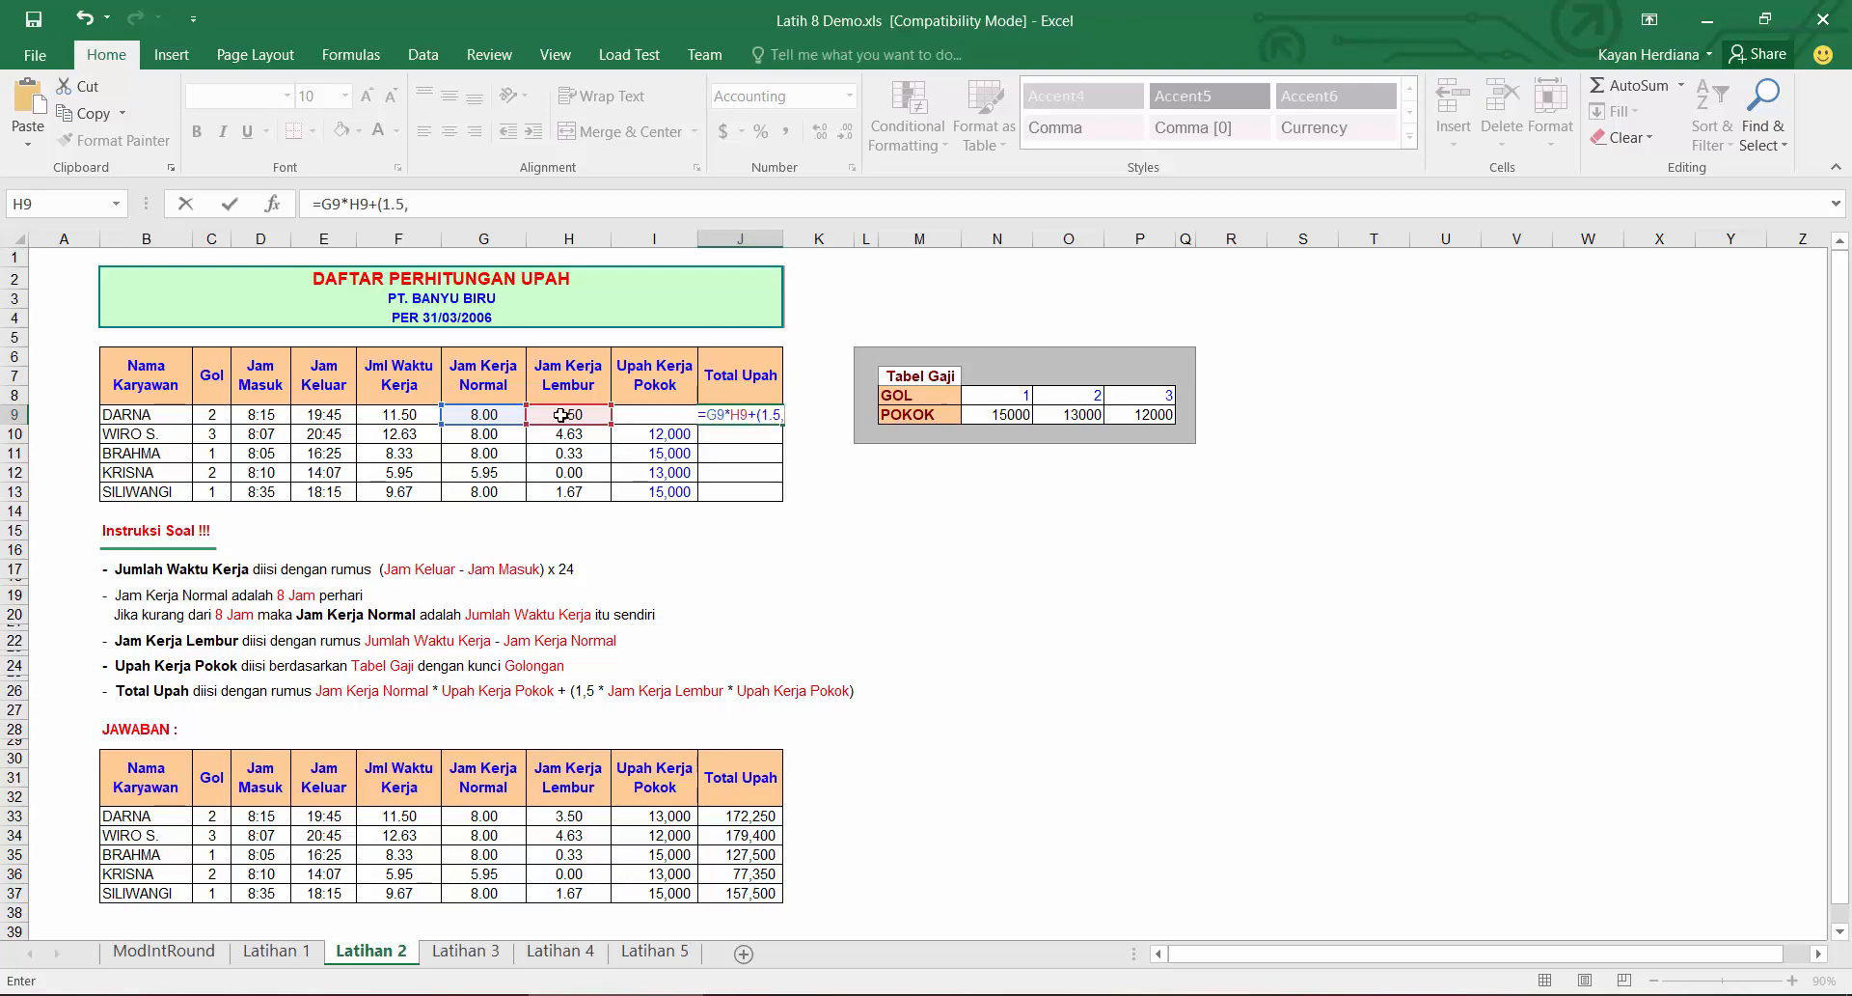
{"action": "key", "text": "BackSpace"}
{"action": "type", "text": "*"}
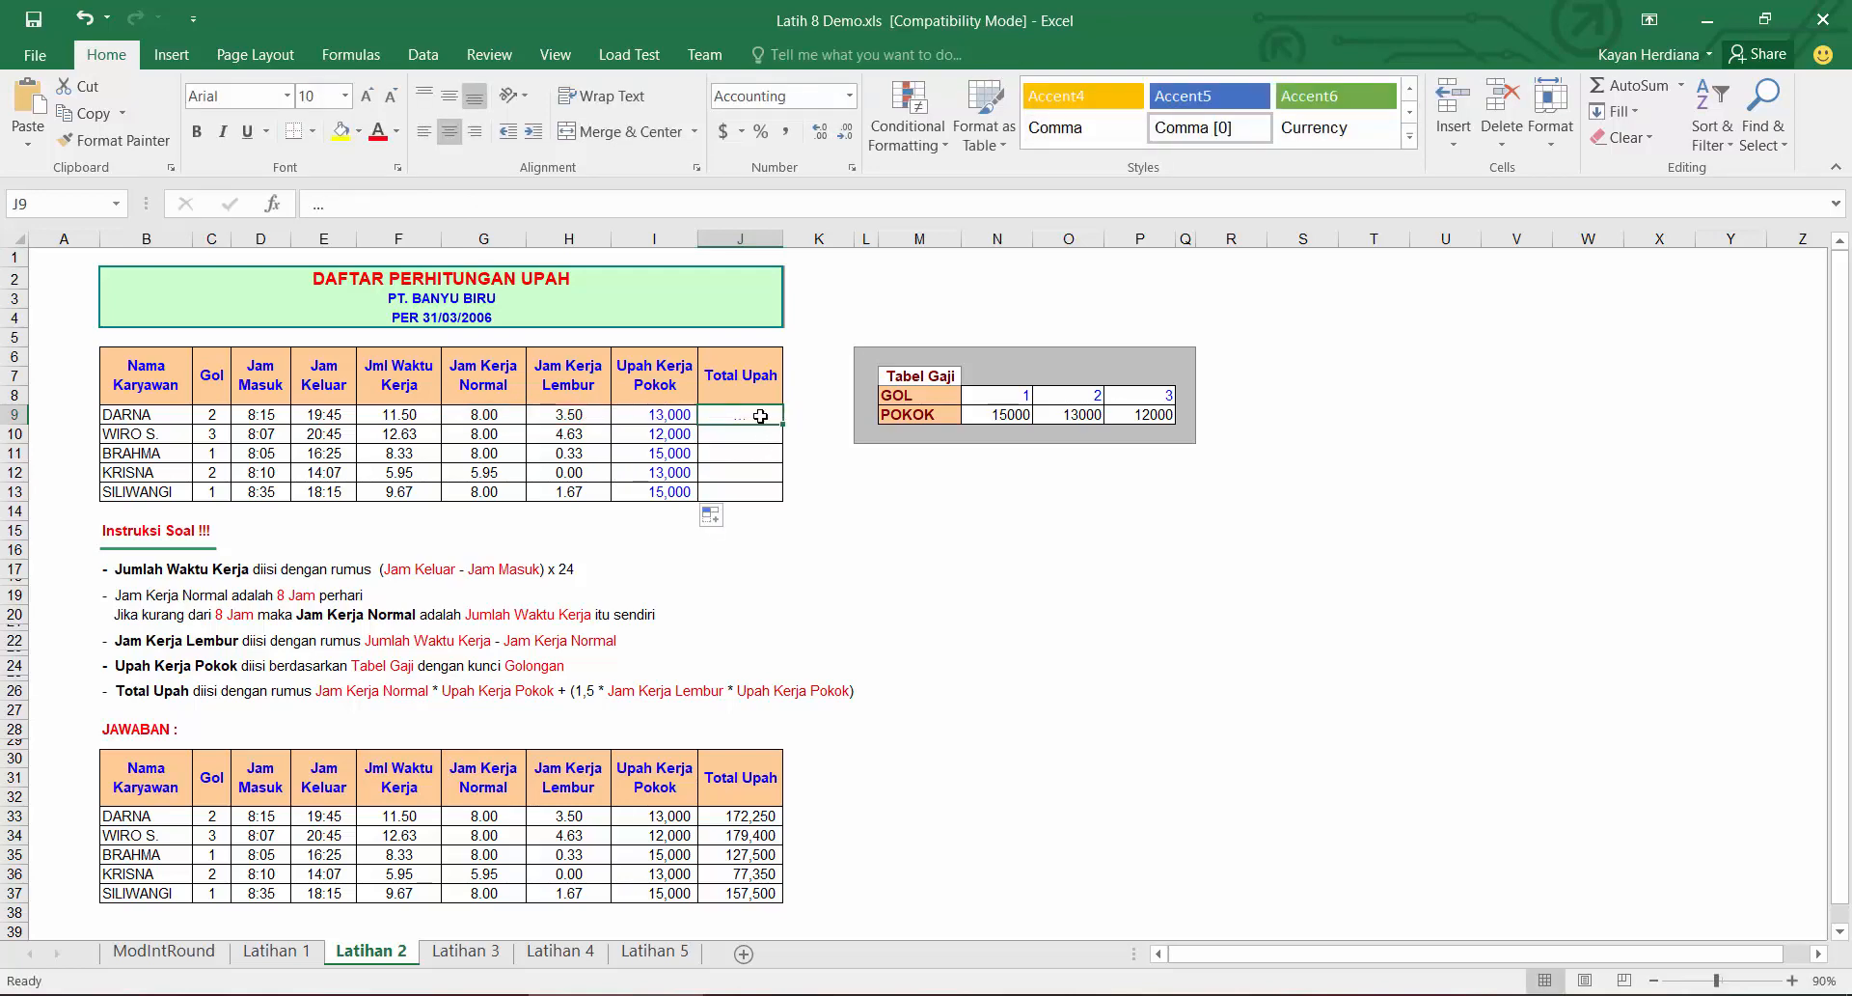
Step: Enter =G9*I9+(1.5*H9*I9) as the first Total Upah in J9 and fill it down to J13
{"action": "type", "text": "="}
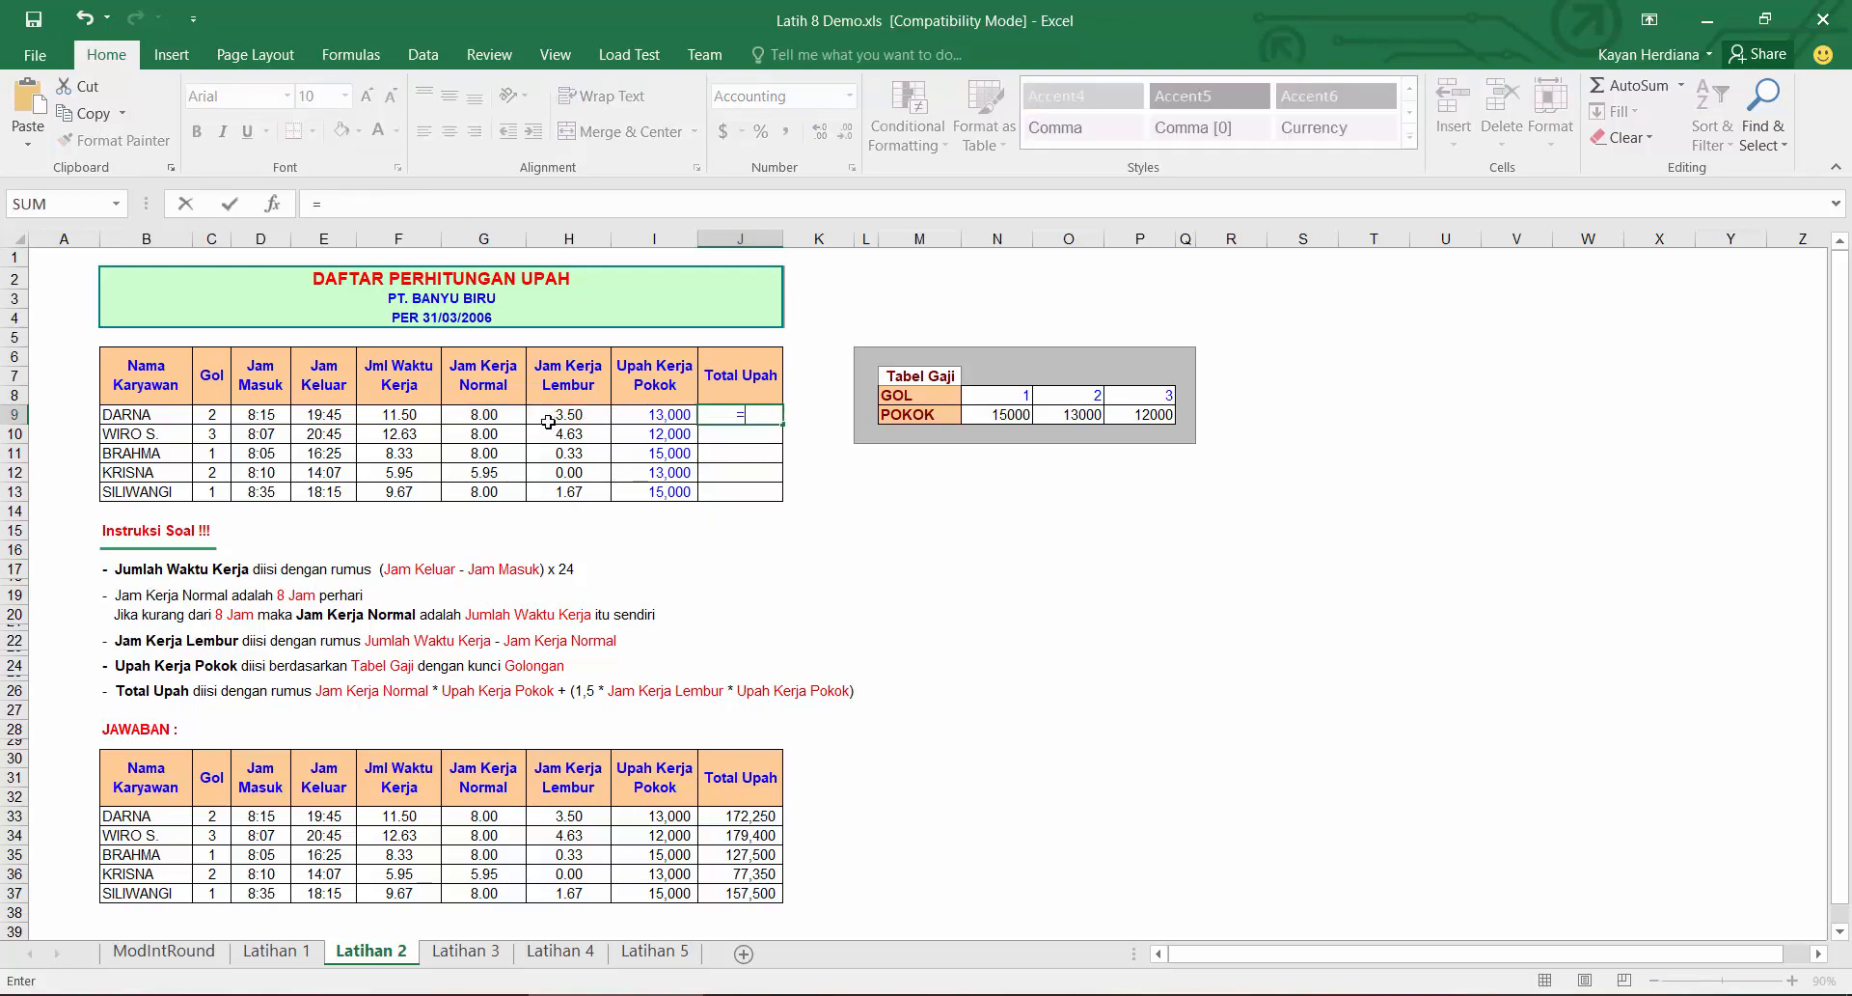
{"action": "left_click", "coordinate": [505, 416]}
{"action": "type", "text": "*"}
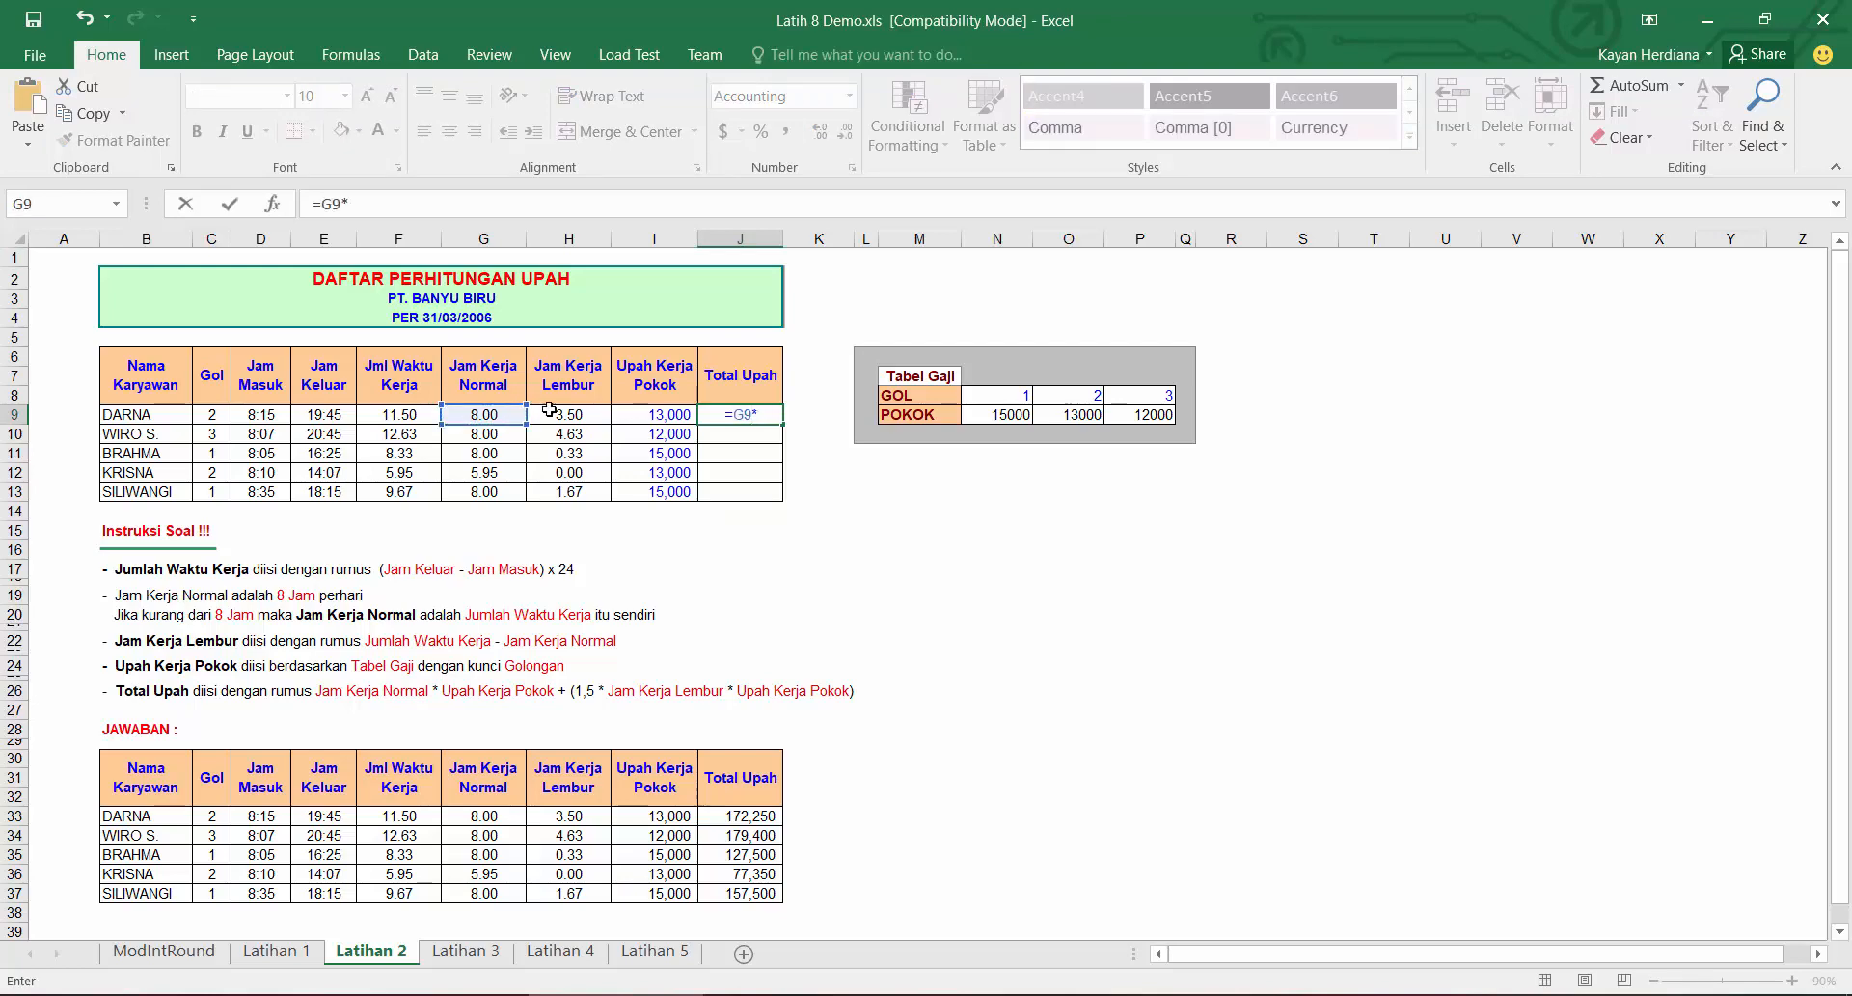
{"action": "left_click", "coordinate": [628, 415]}
{"action": "type", "text": "+("}
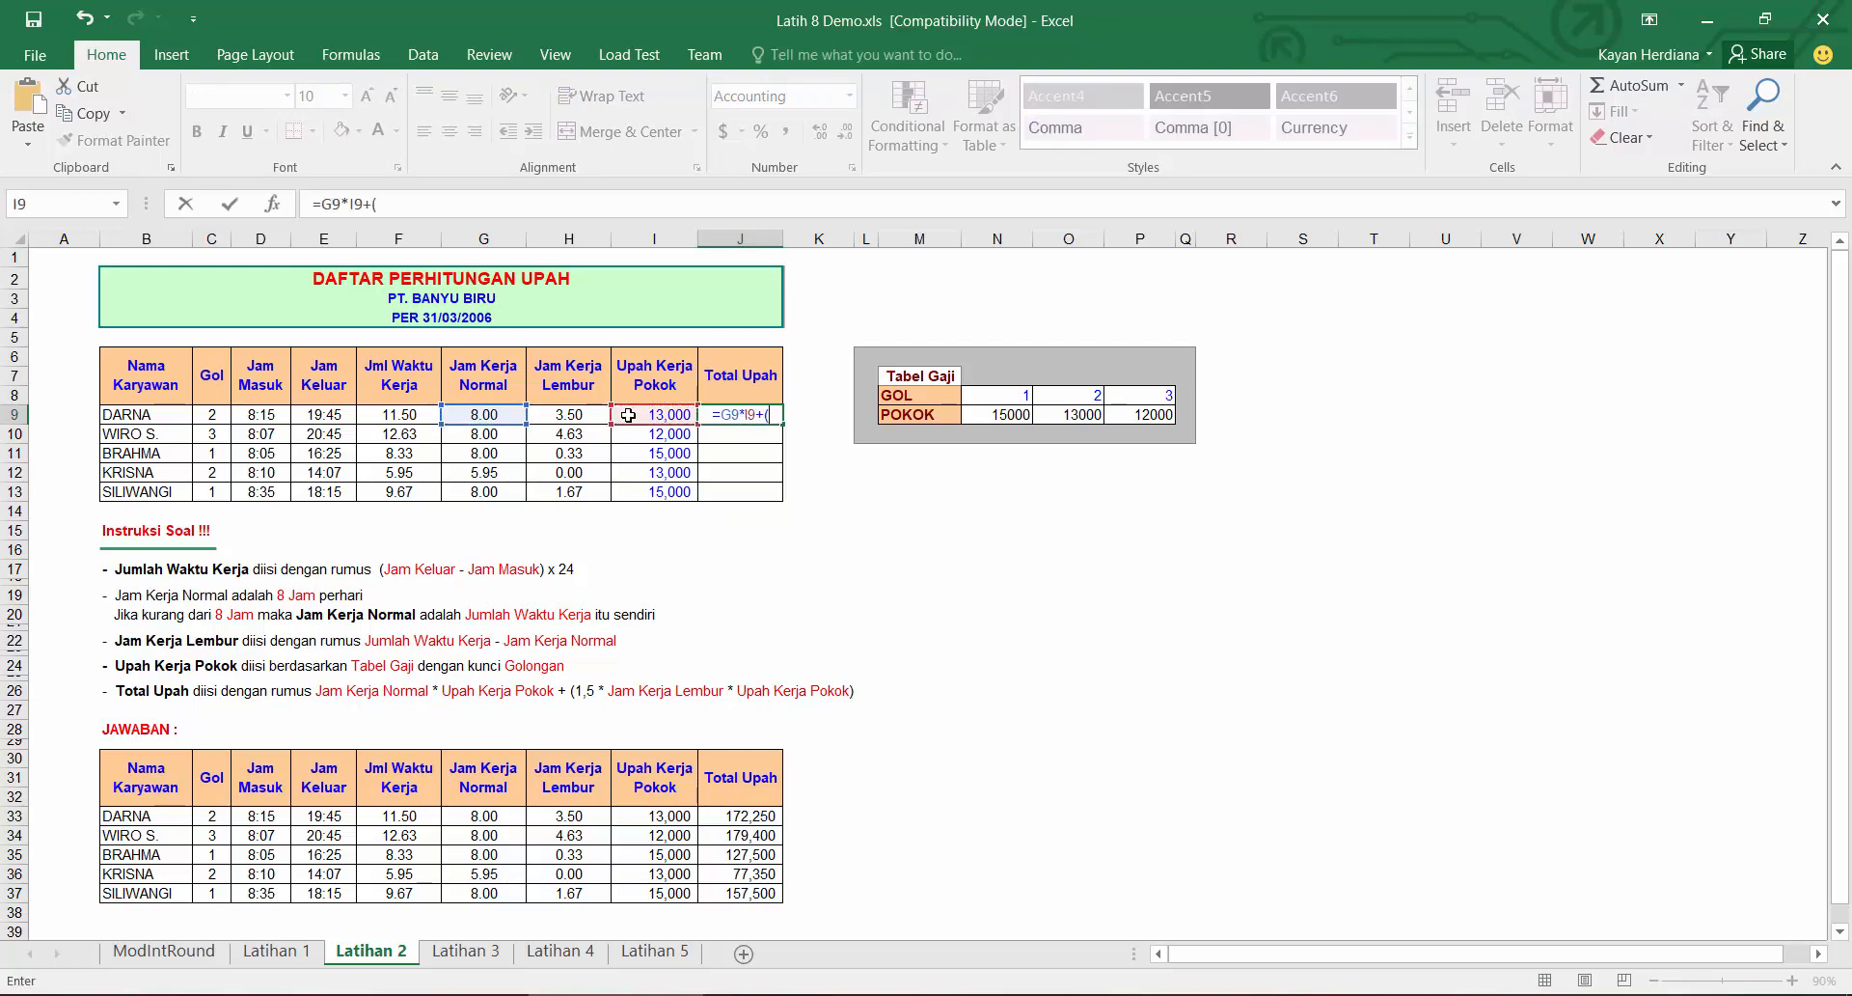
{"action": "type", "text": "1.5*"}
{"action": "left_click", "coordinate": [592, 416]}
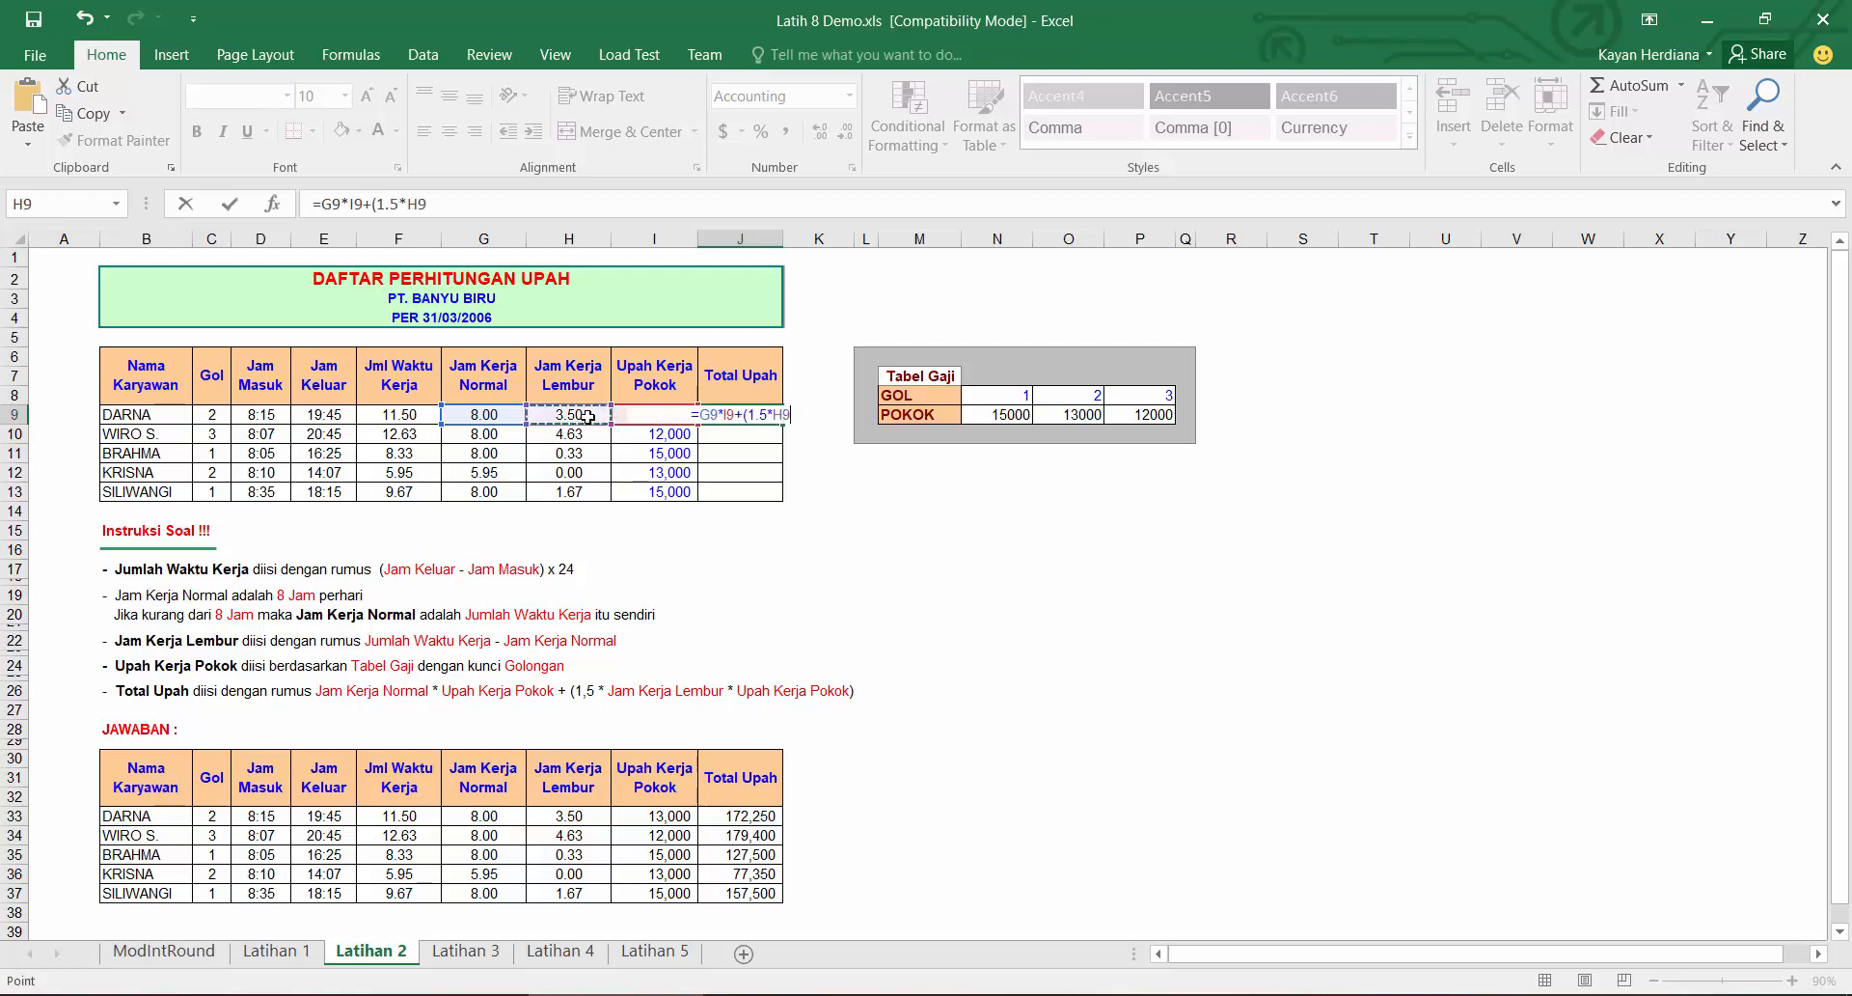
{"action": "left_click", "coordinate": [662, 441]}
{"action": "key", "text": "Up"}
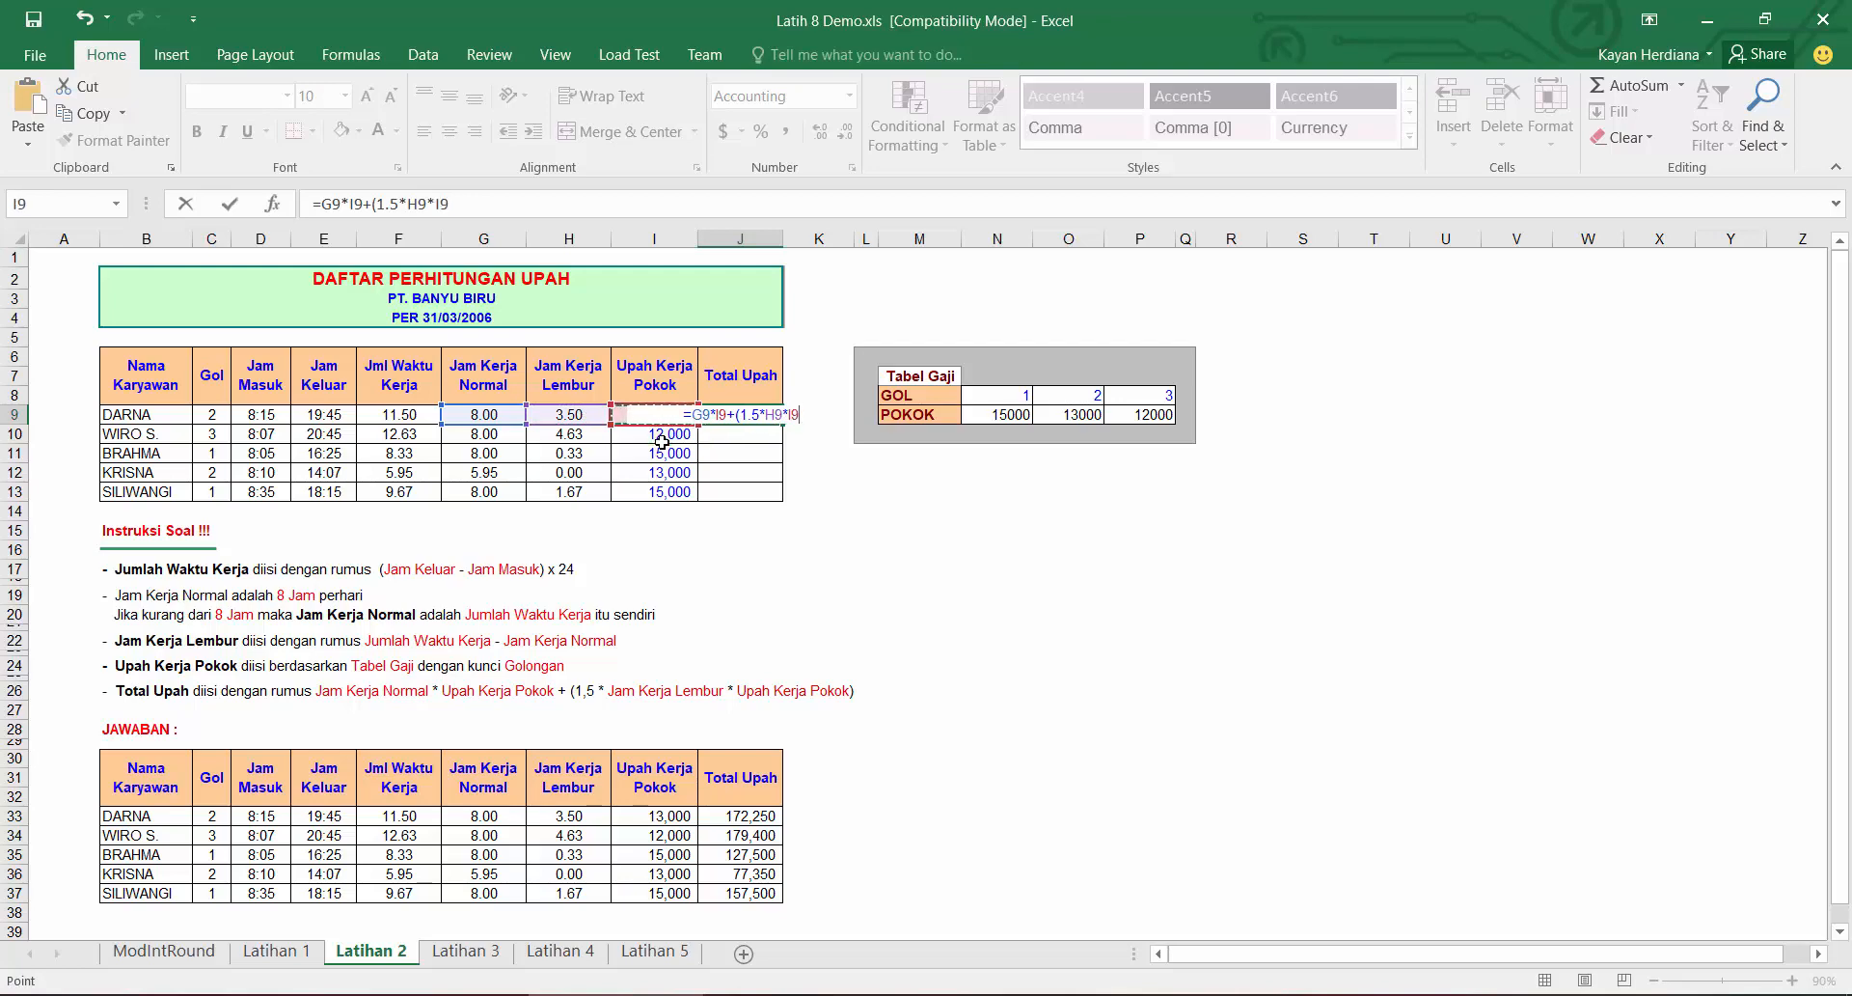
{"action": "type", "text": ")"}
{"action": "key", "text": "Return"}
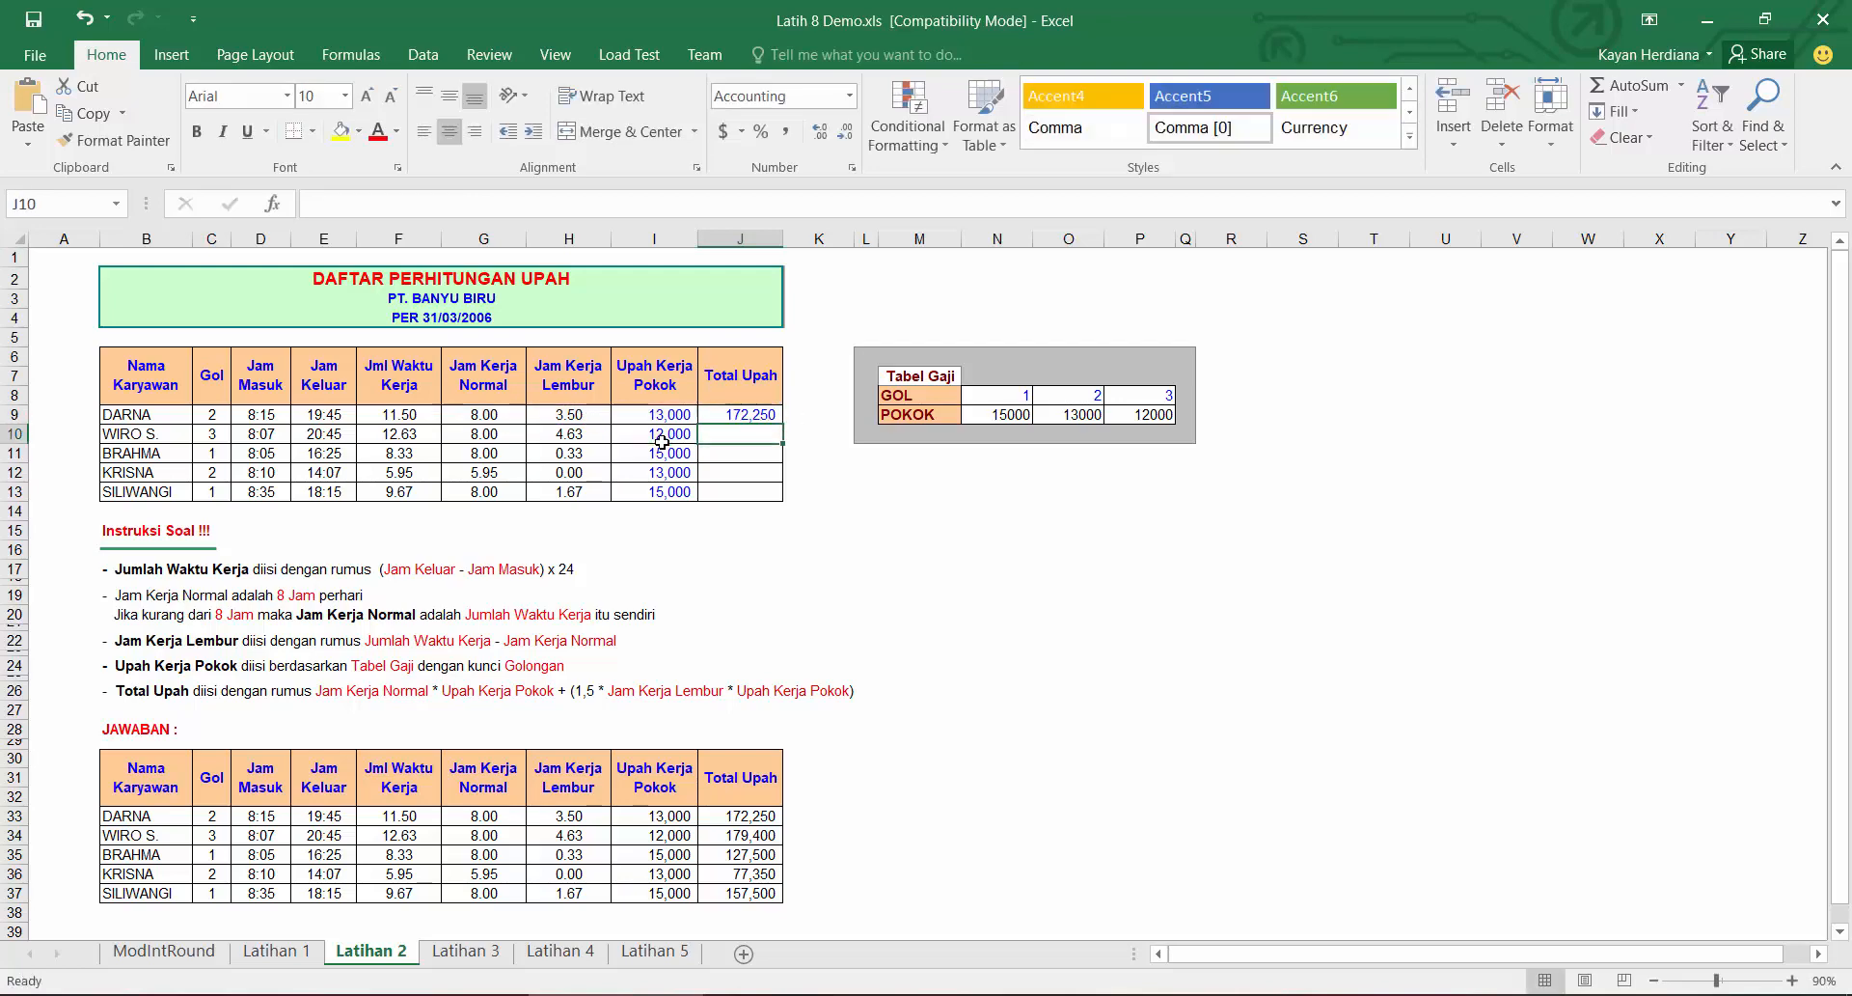
{"action": "left_click", "coordinate": [772, 415]}
{"action": "double_click", "coordinate": [781, 422]}
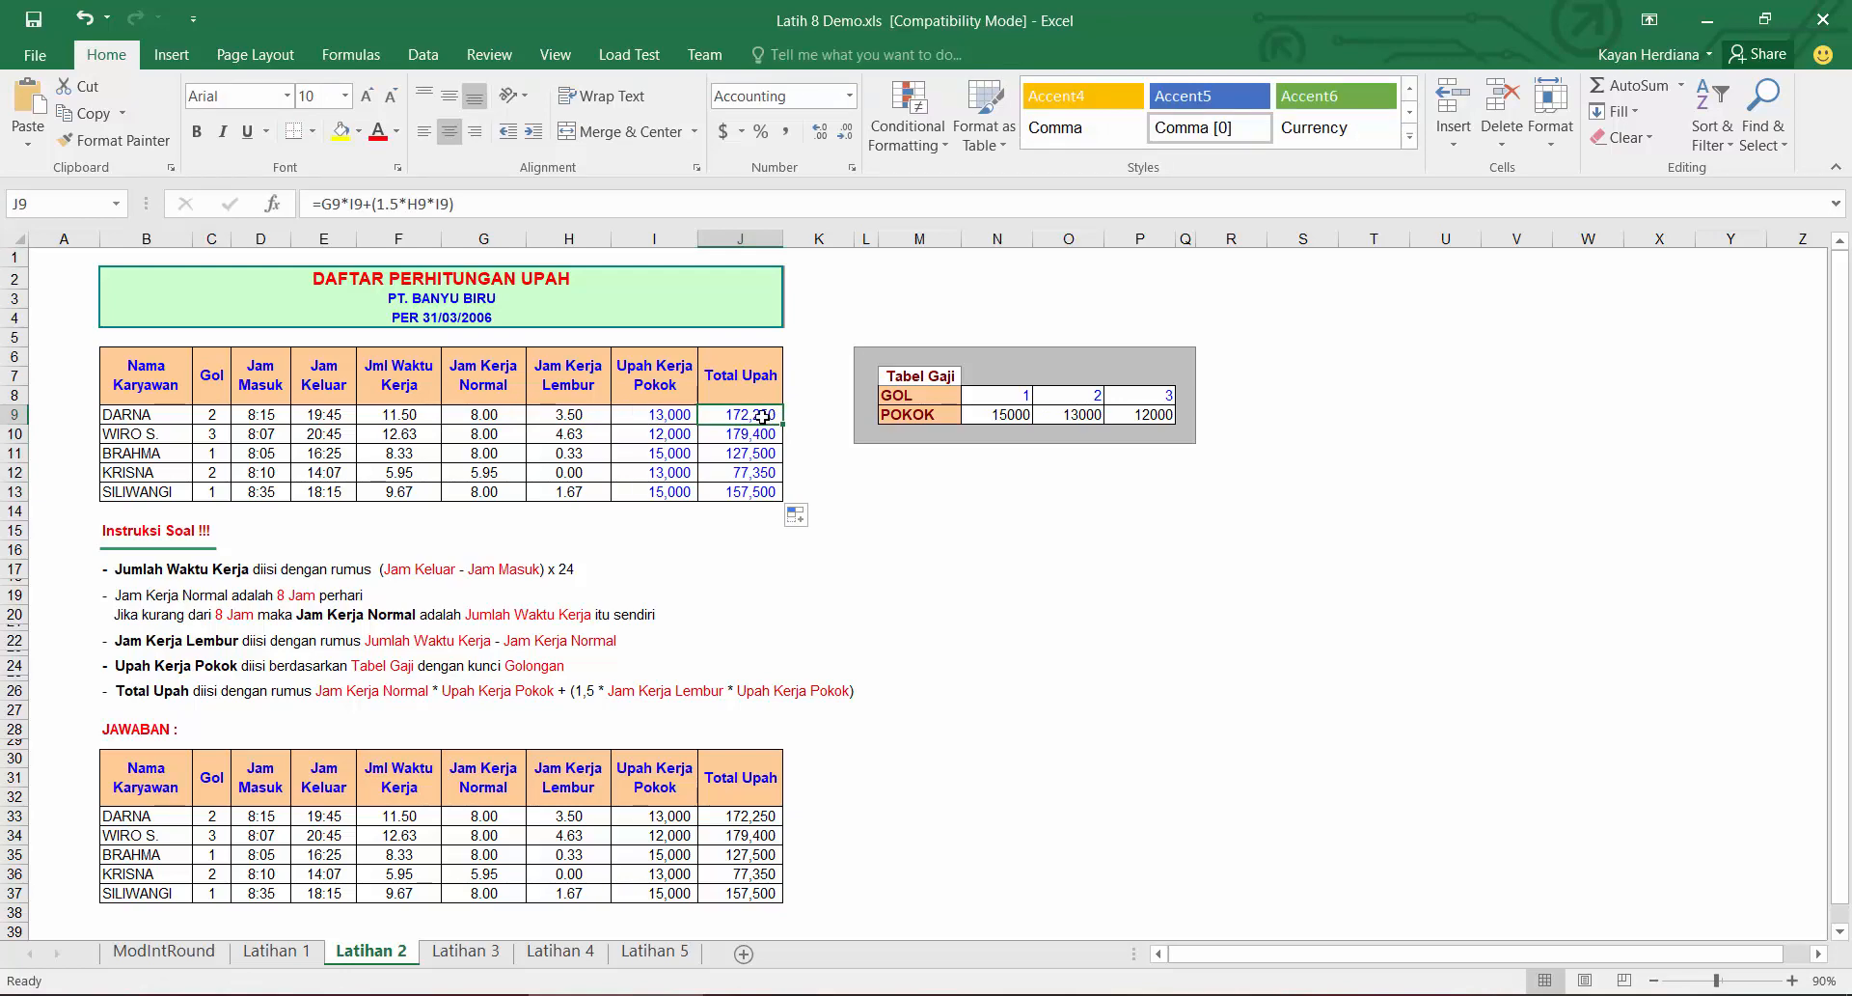
Step: Switch to the Latihan 3 sheet and label the first Bantuan helper column L1 in L6
{"action": "left_click", "coordinate": [459, 951]}
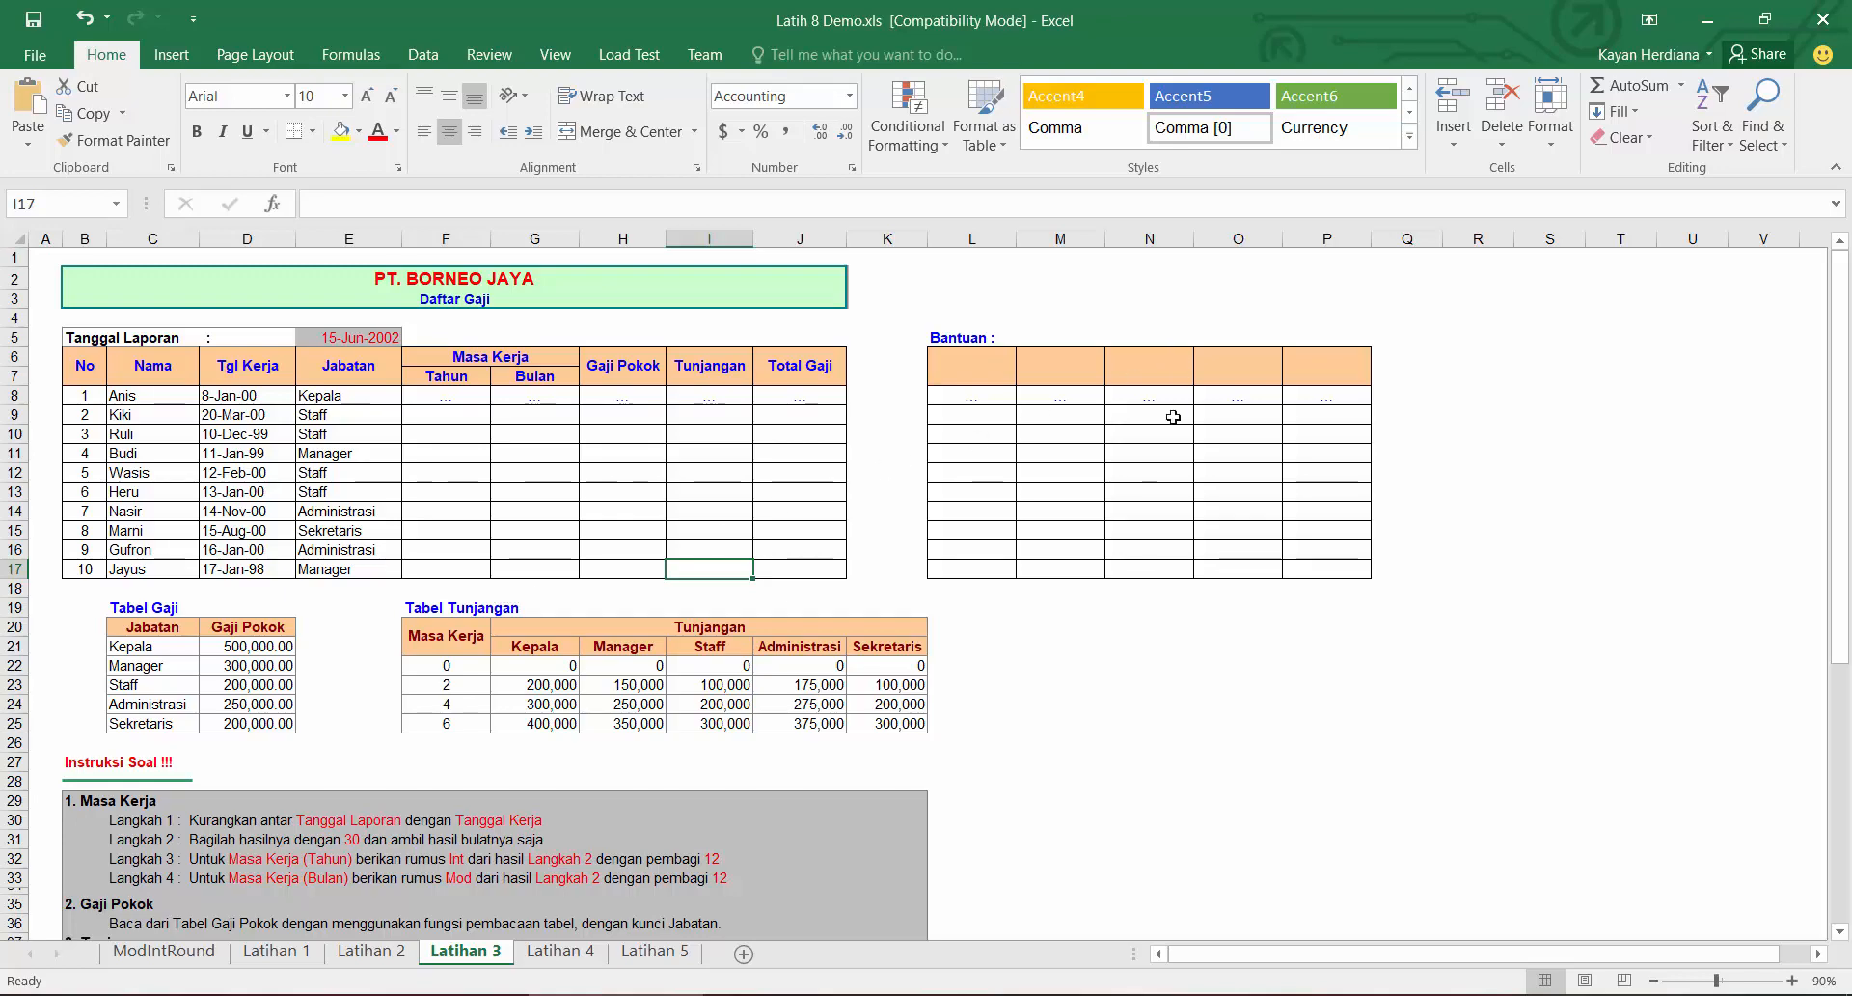
{"action": "scroll", "coordinate": [1078, 626], "scroll_direction": "down", "scroll_amount": 7}
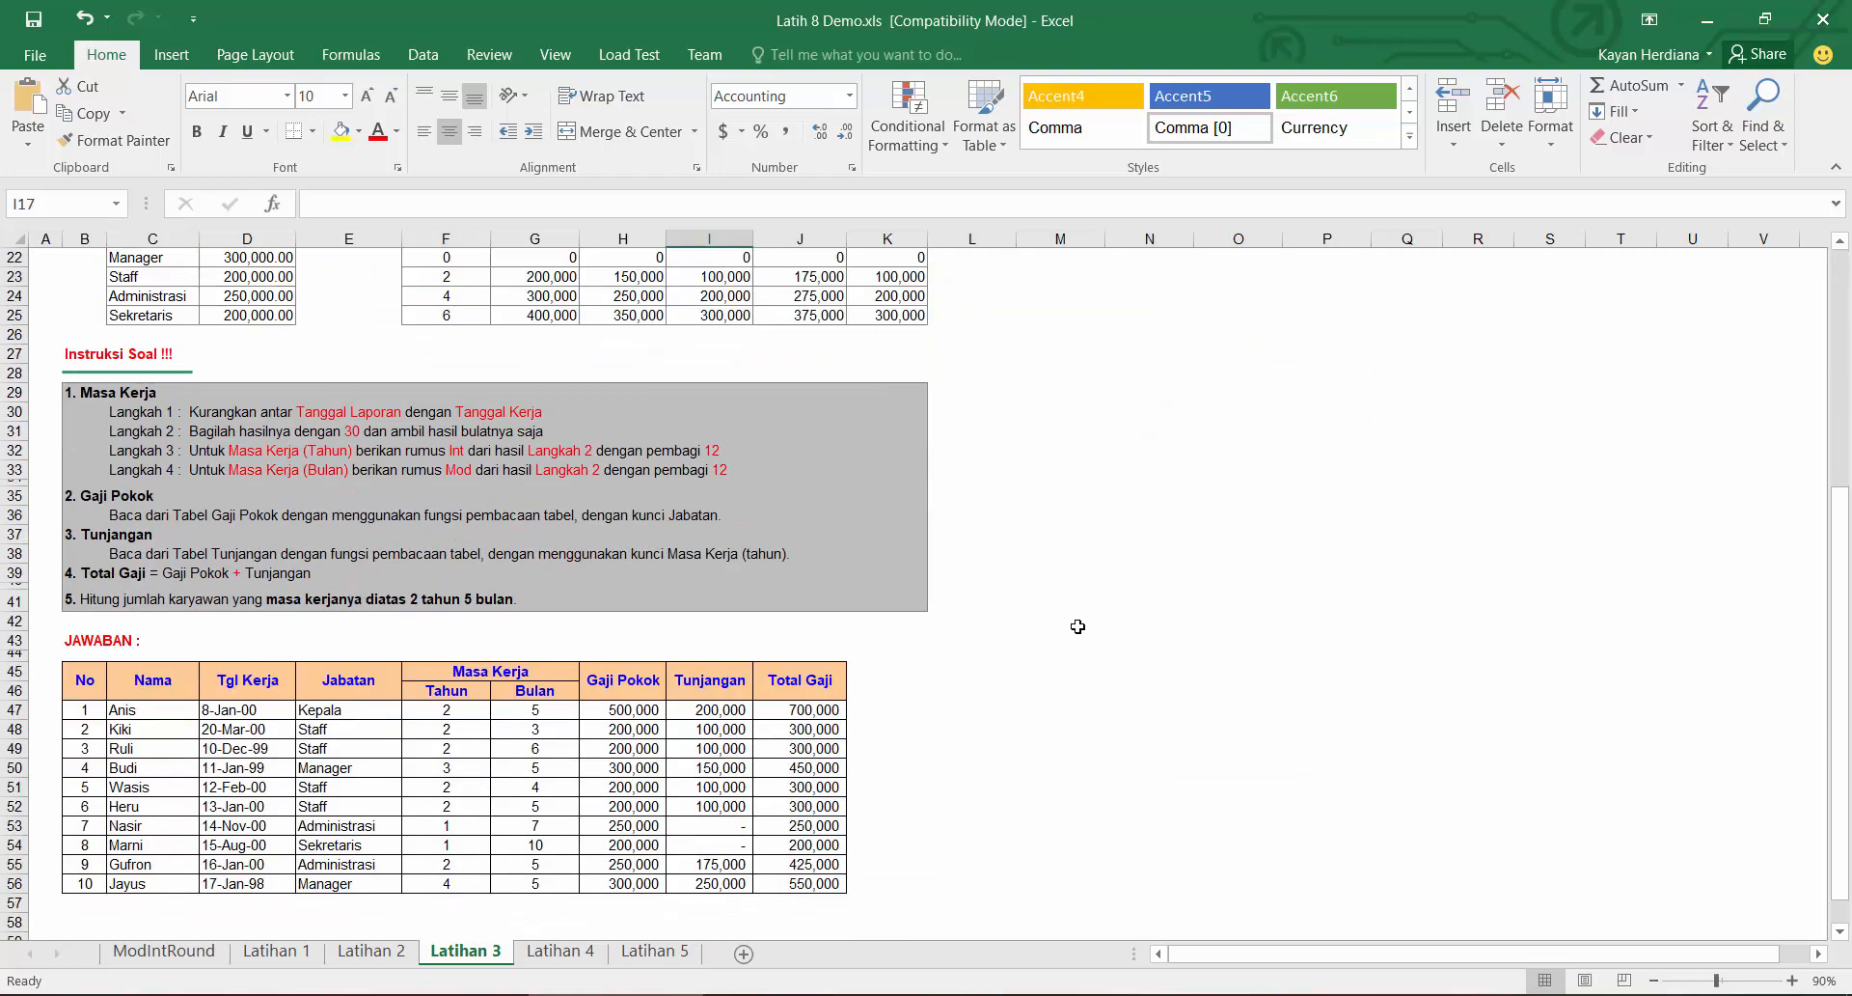
{"action": "scroll", "coordinate": [1078, 626], "scroll_direction": "up", "scroll_amount": 7}
{"action": "left_click", "coordinate": [986, 374]}
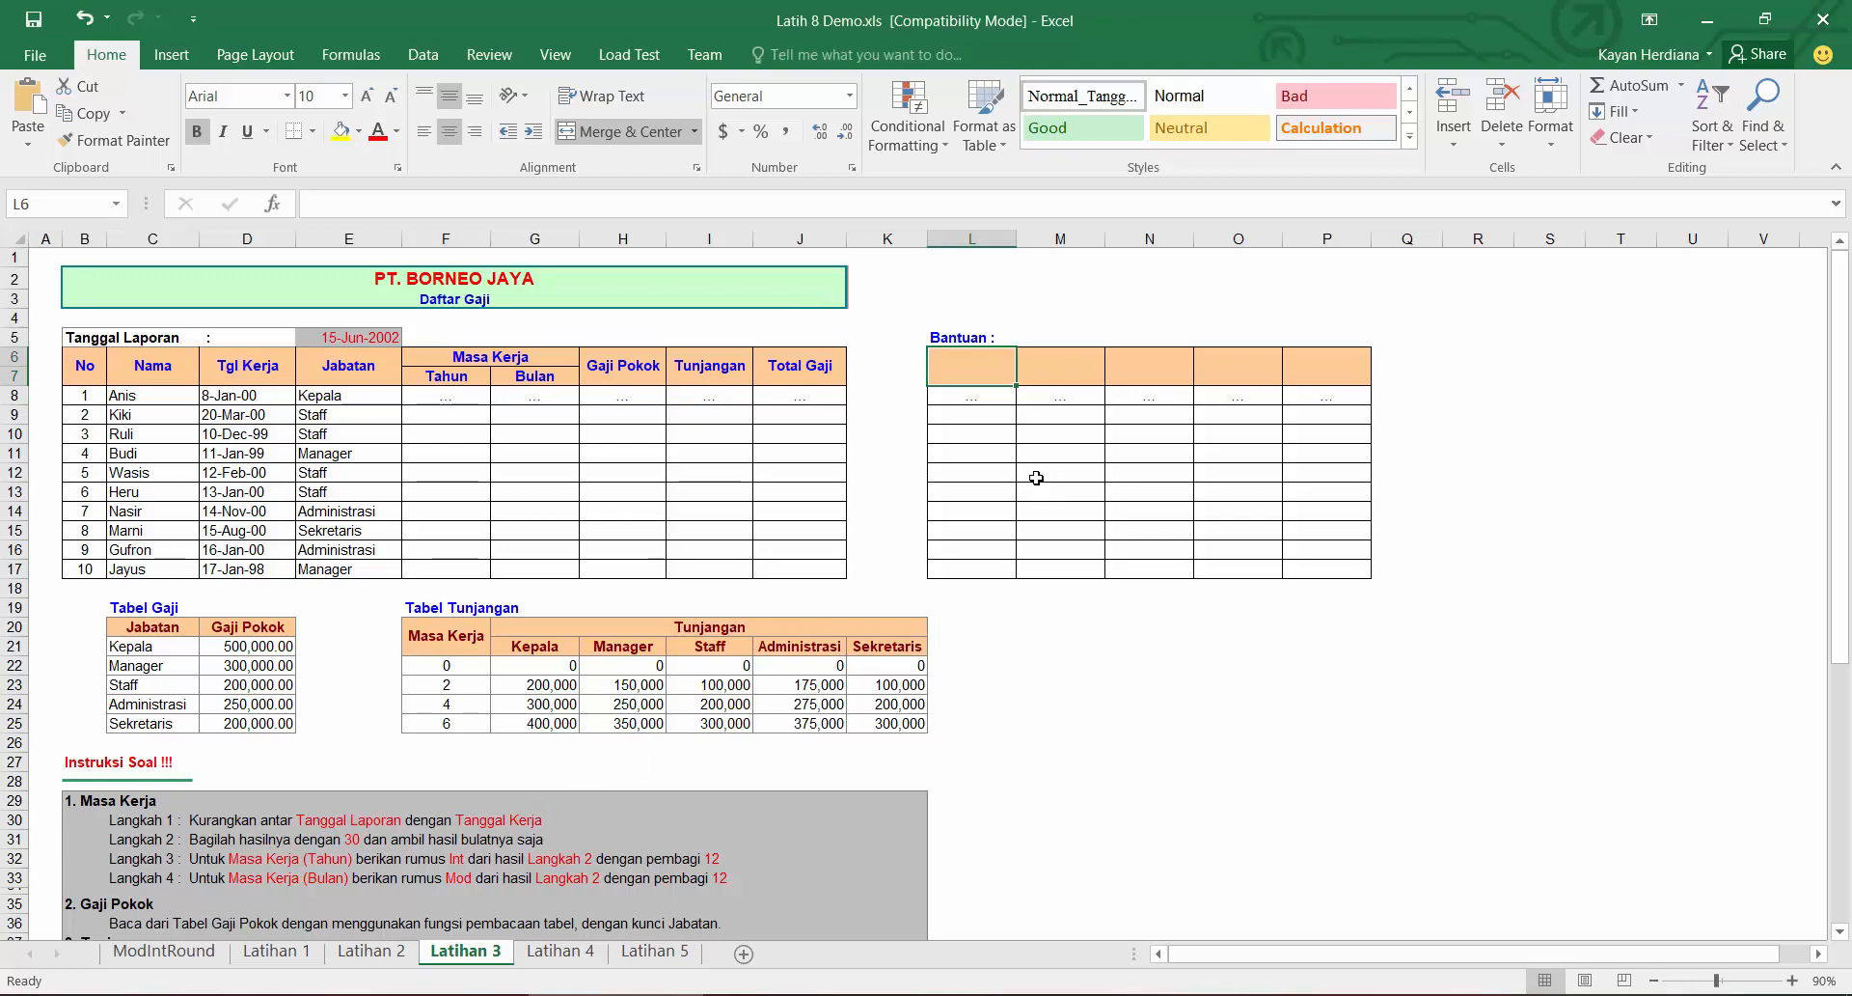
{"action": "type", "text": "L1"}
{"action": "key", "text": "Return"}
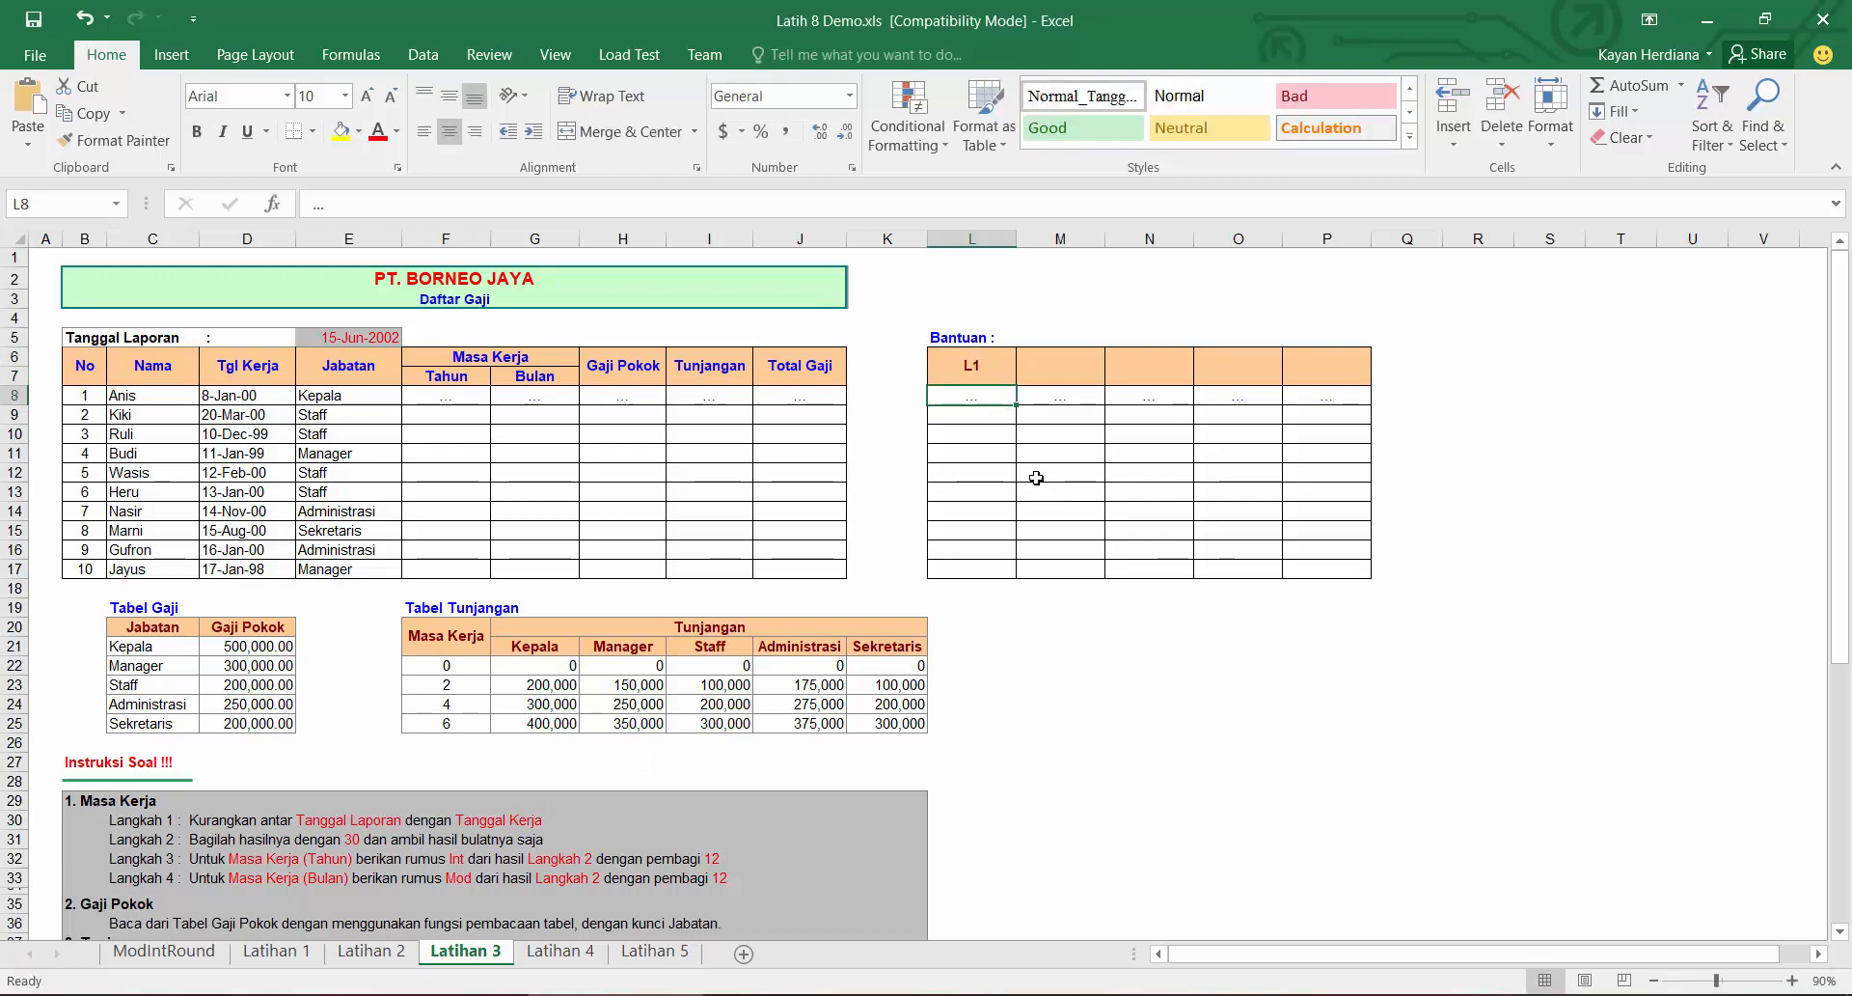
Step: Enter =E5-D8 in L8 to subtract the hire date from the report date and fill it down to L17
{"action": "type", "text": "="}
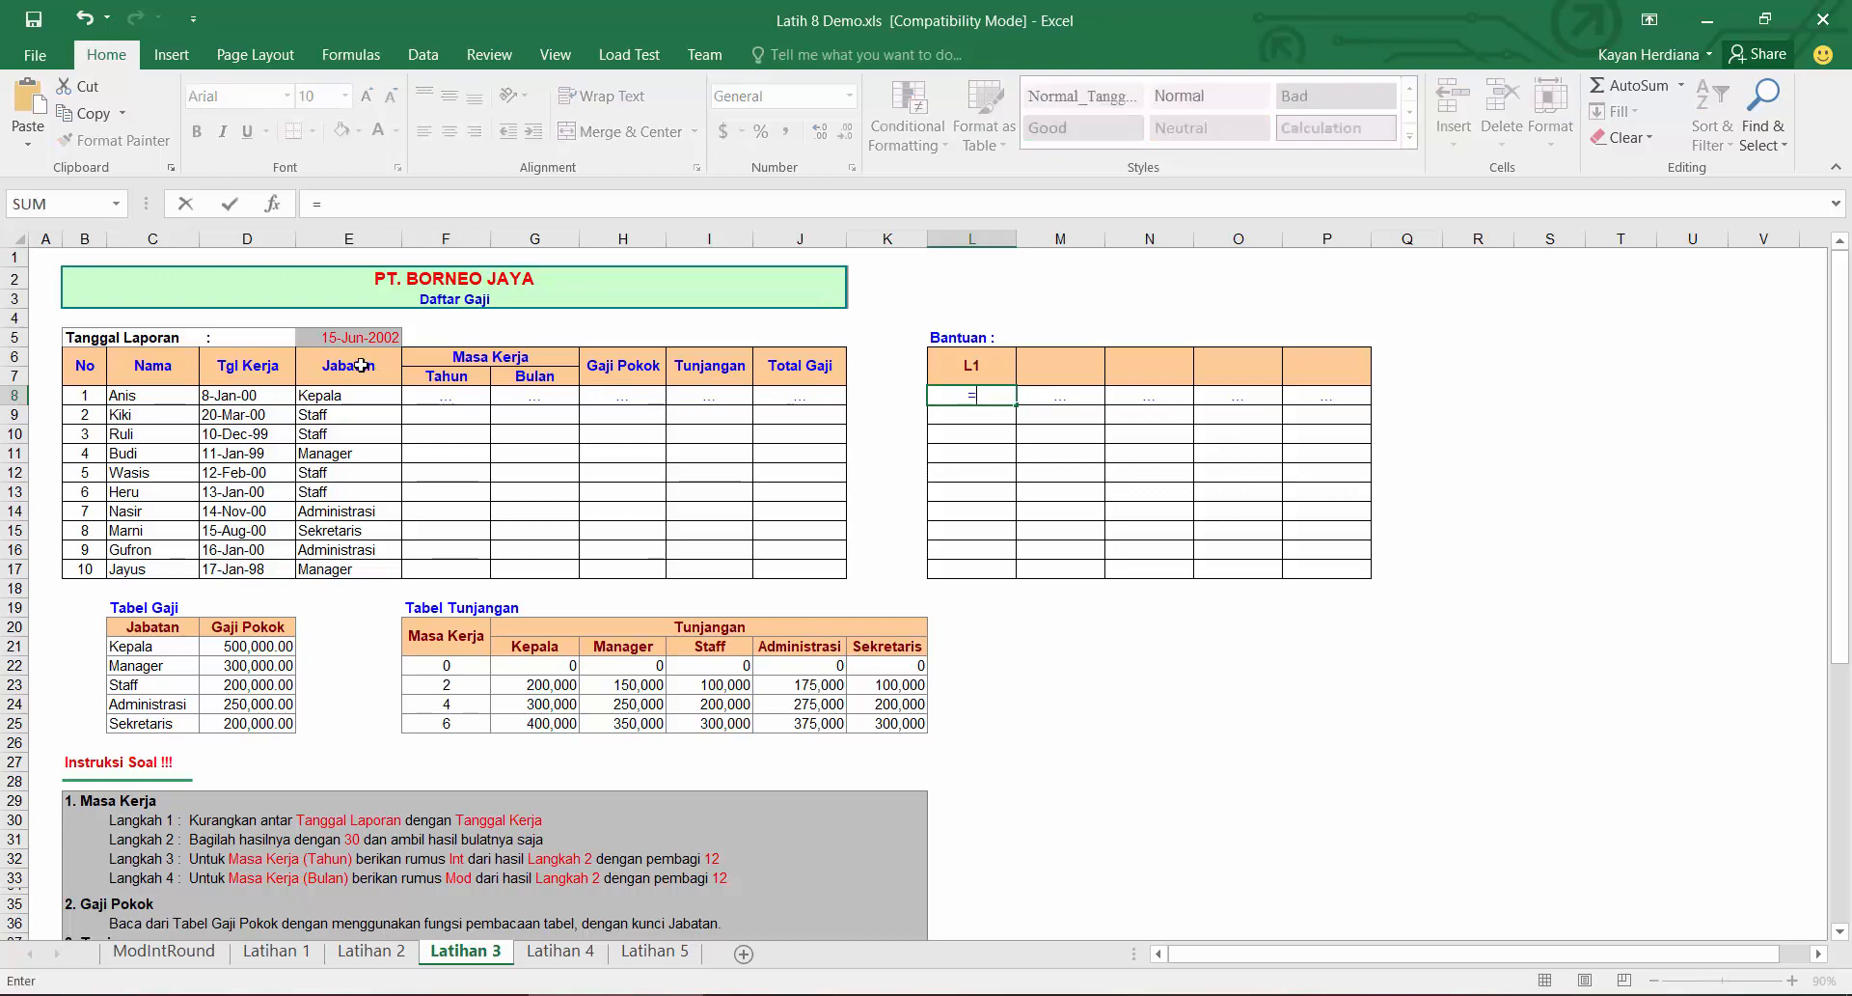
{"action": "left_click", "coordinate": [351, 337]}
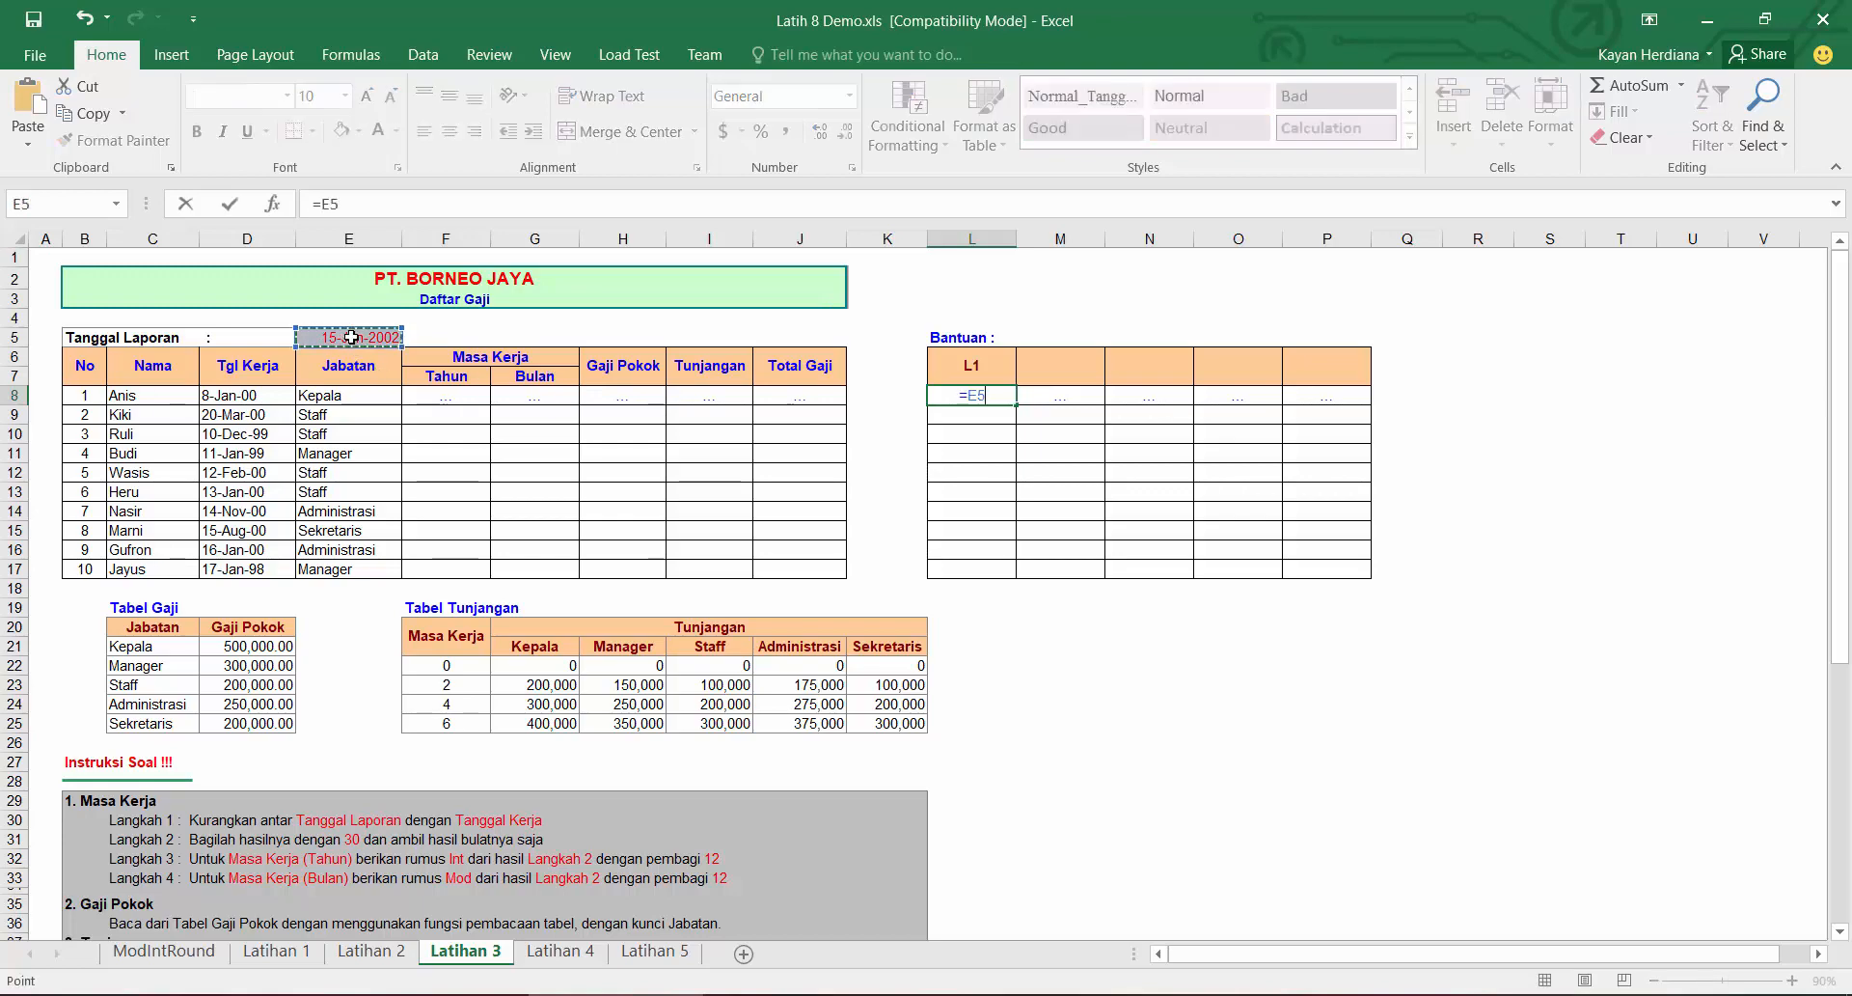
{"action": "type", "text": "-"}
{"action": "left_click", "coordinate": [277, 395]}
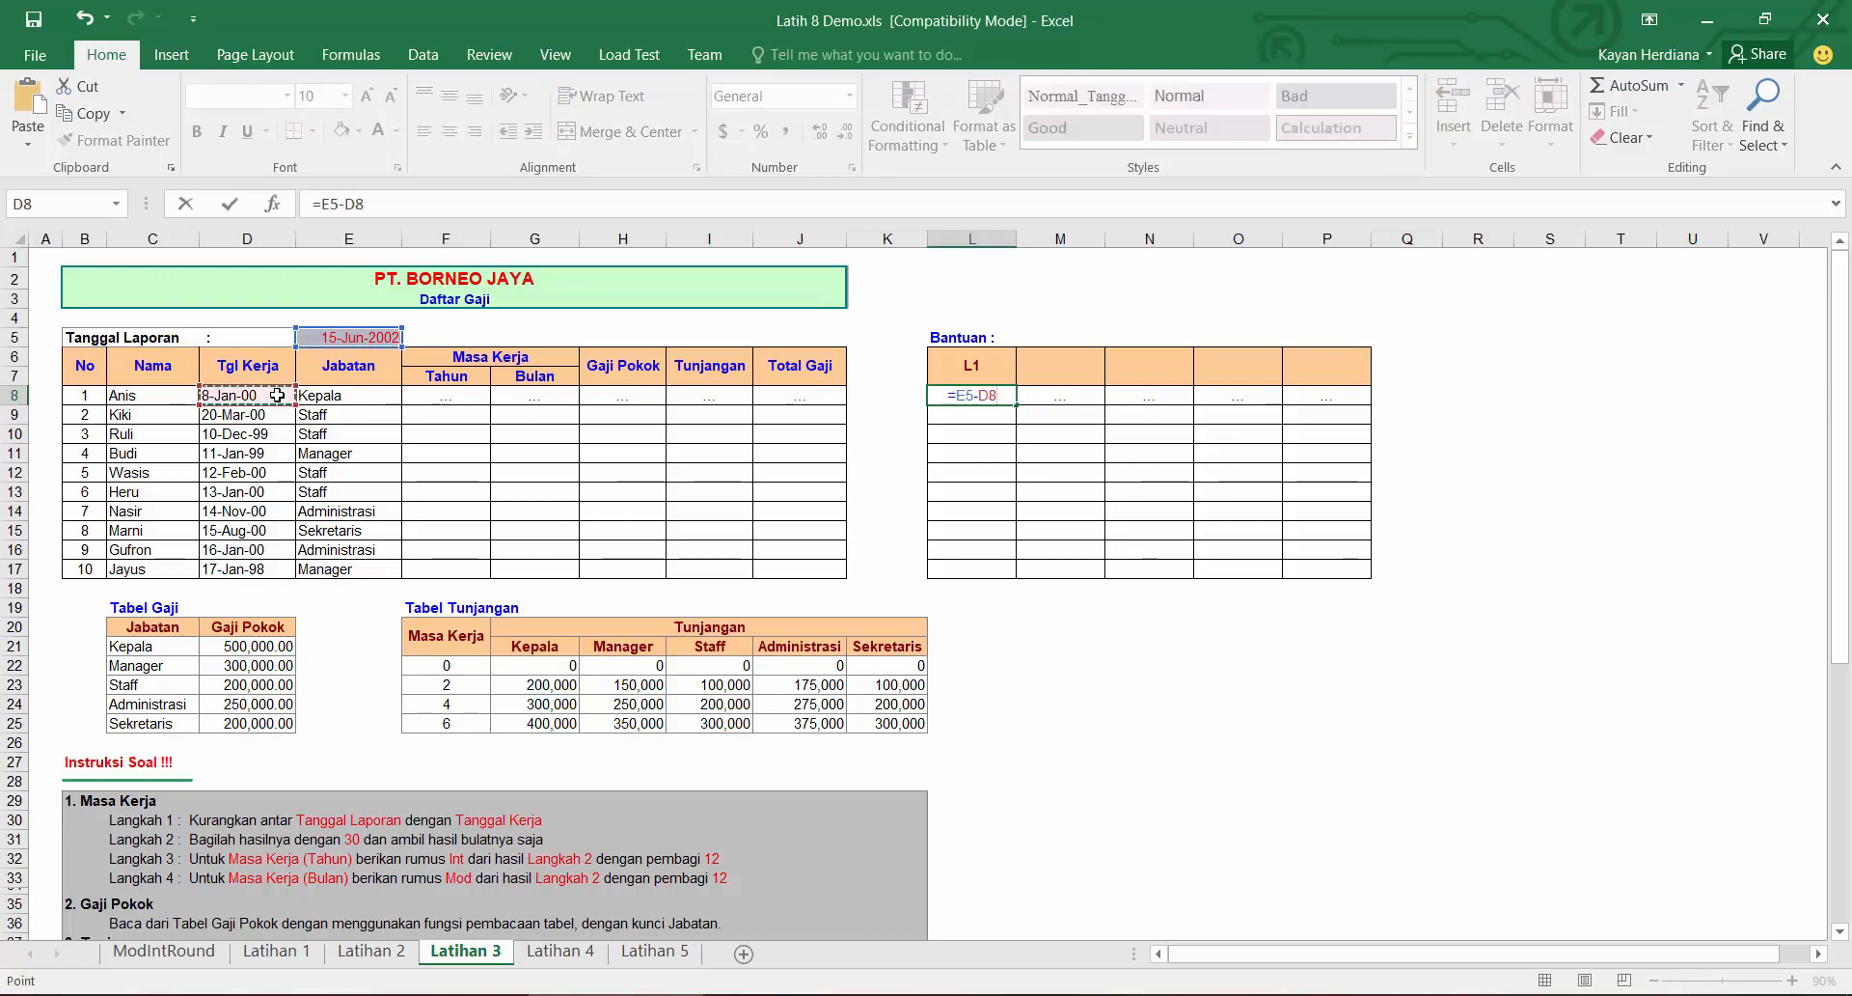
{"action": "key", "text": "Return"}
{"action": "left_click", "coordinate": [1005, 397]}
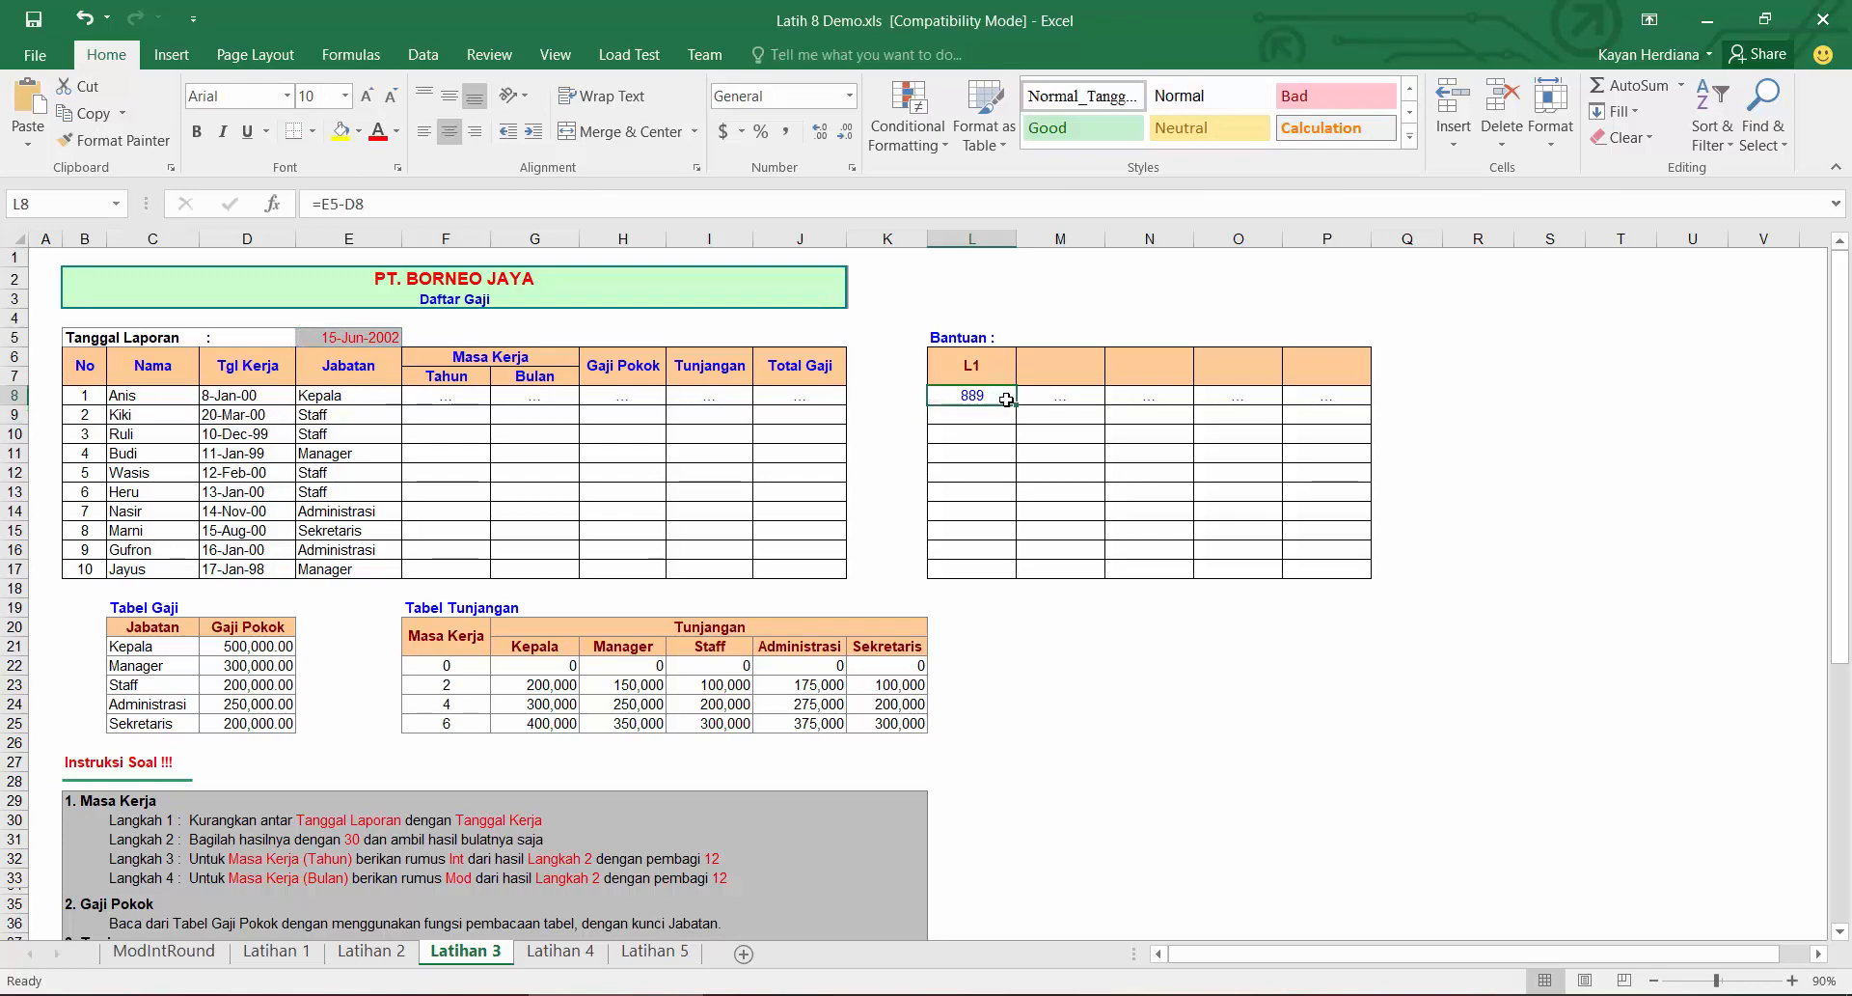
{"action": "left_click_drag", "start_coordinate": [1017, 409], "coordinate": [1000, 573]}
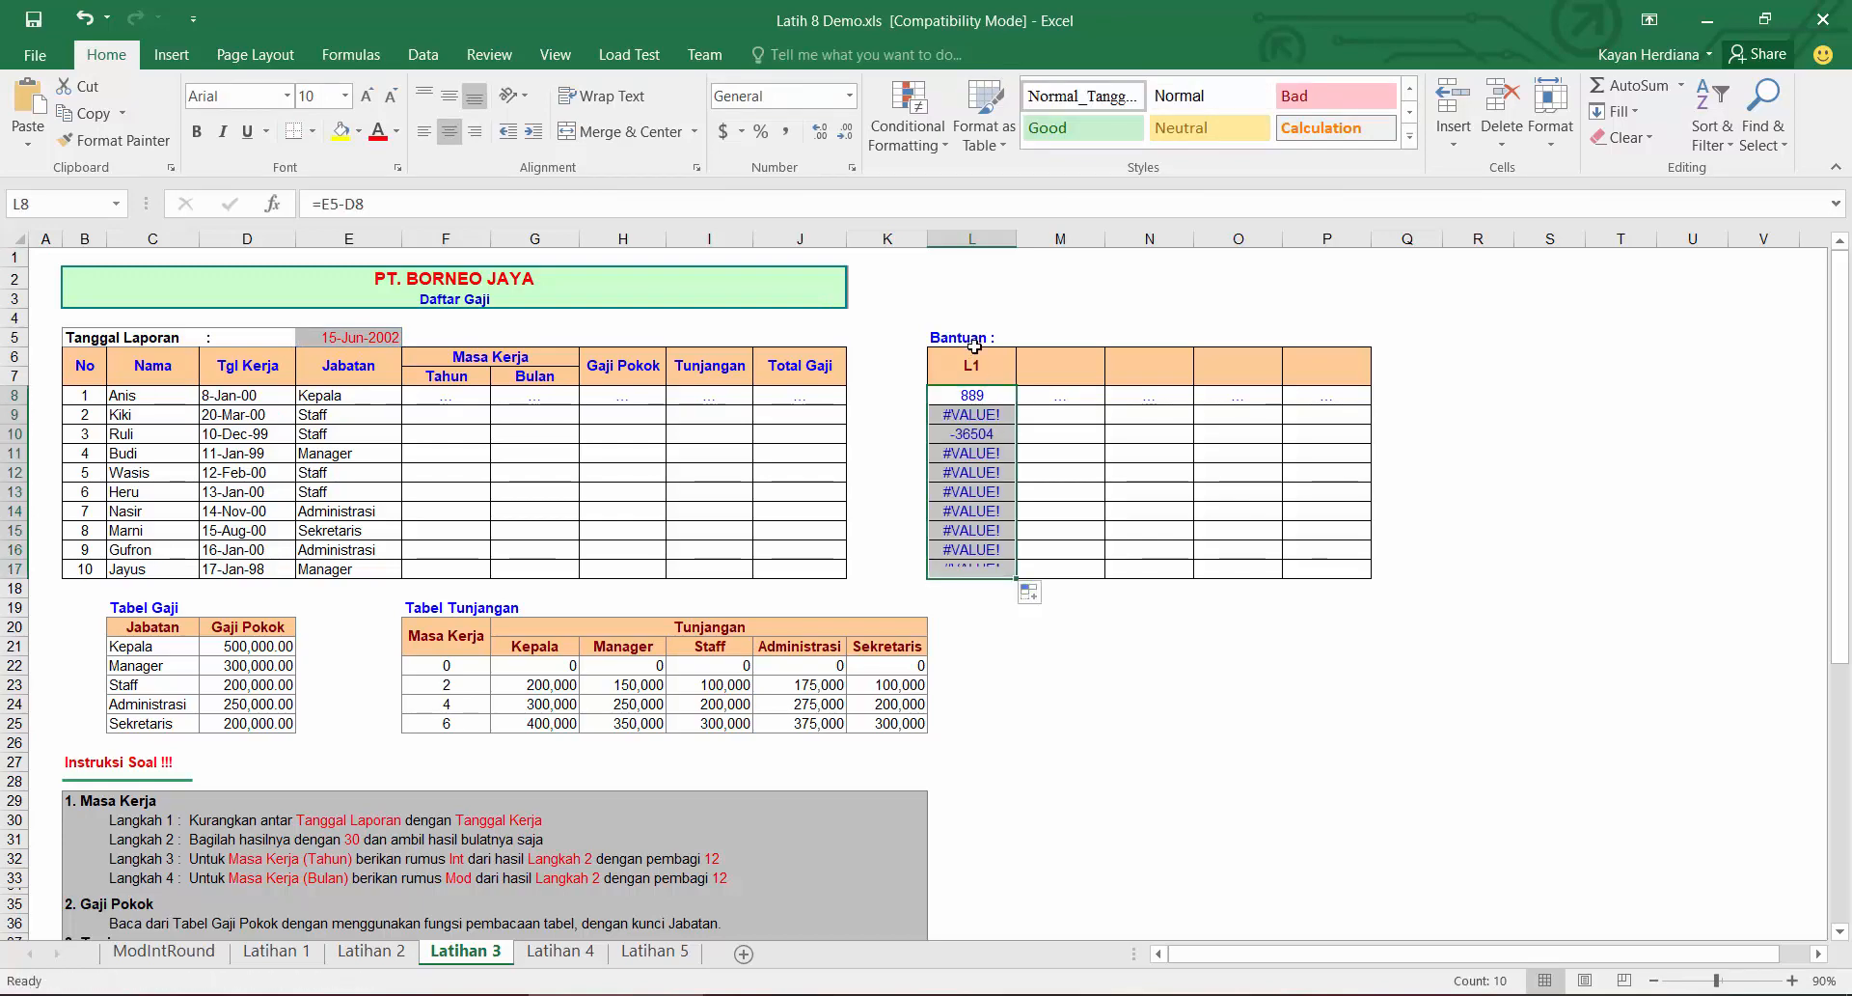
Step: Make the report date reference absolute so L8 reads =$E$5-D8, and refill it down to L17
{"action": "left_click", "coordinate": [968, 400]}
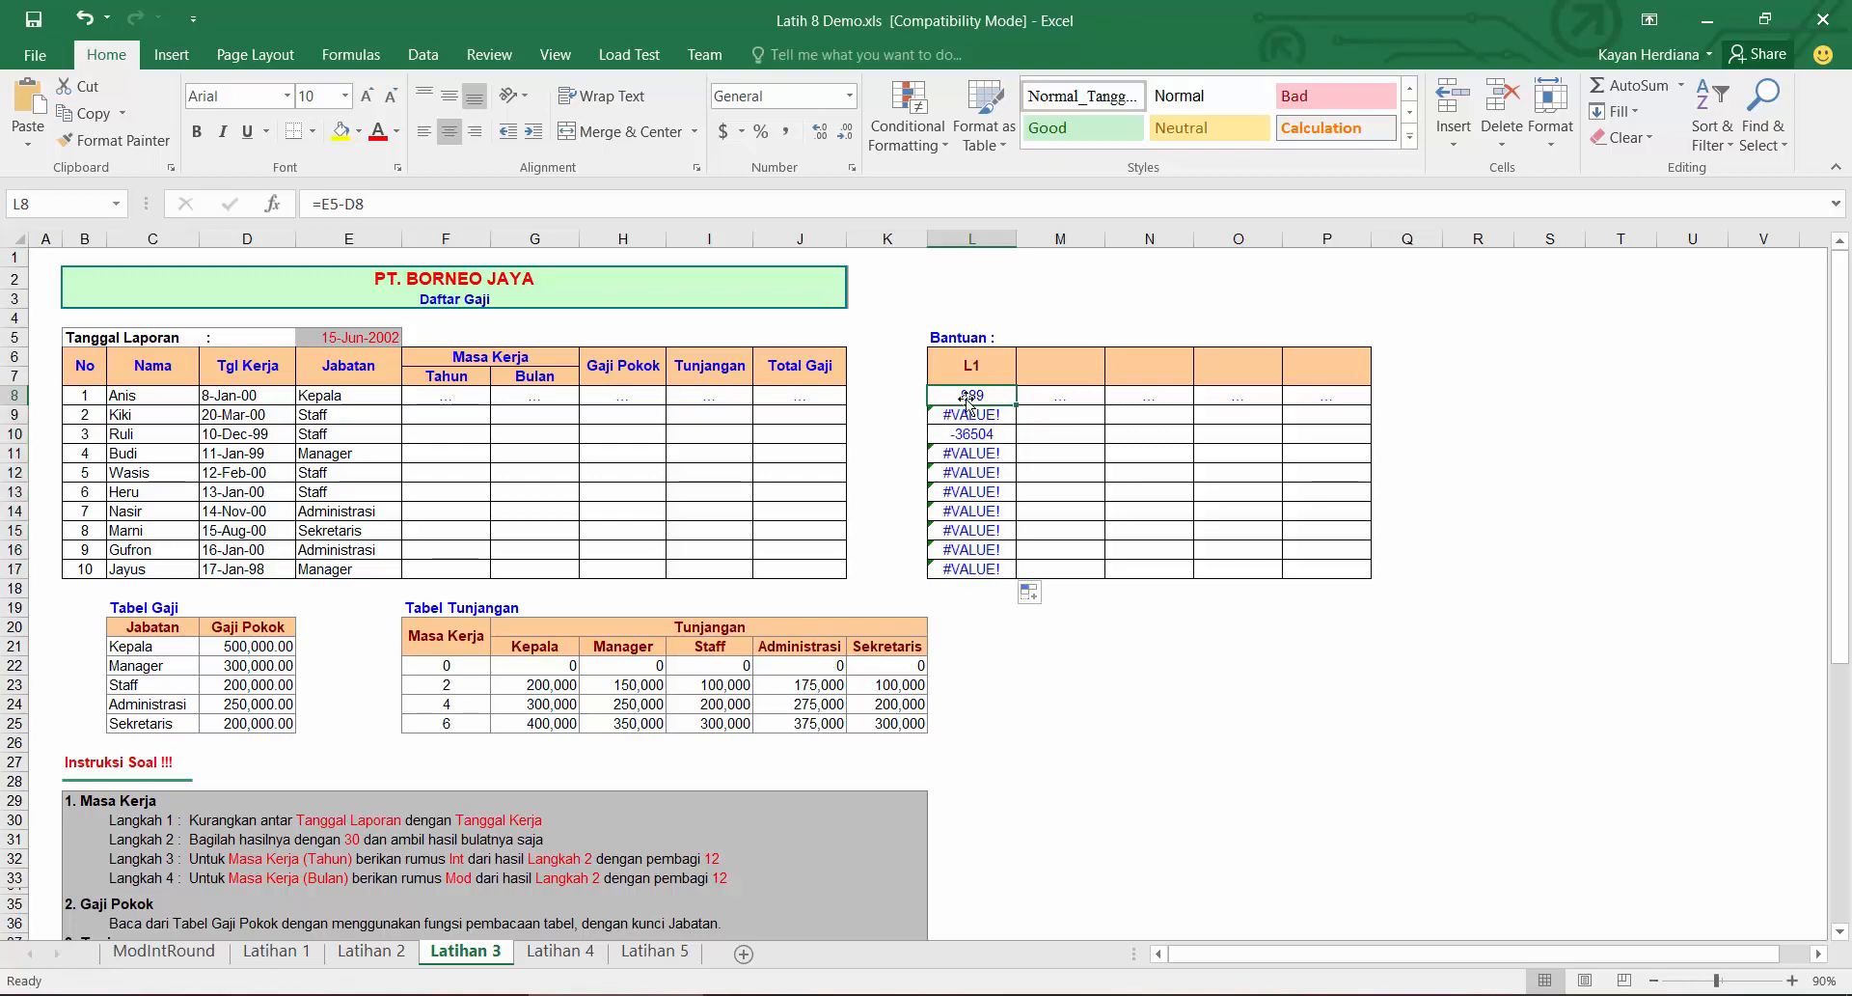
{"action": "left_click", "coordinate": [337, 205]}
{"action": "key", "text": "F4"}
{"action": "key", "text": "Return"}
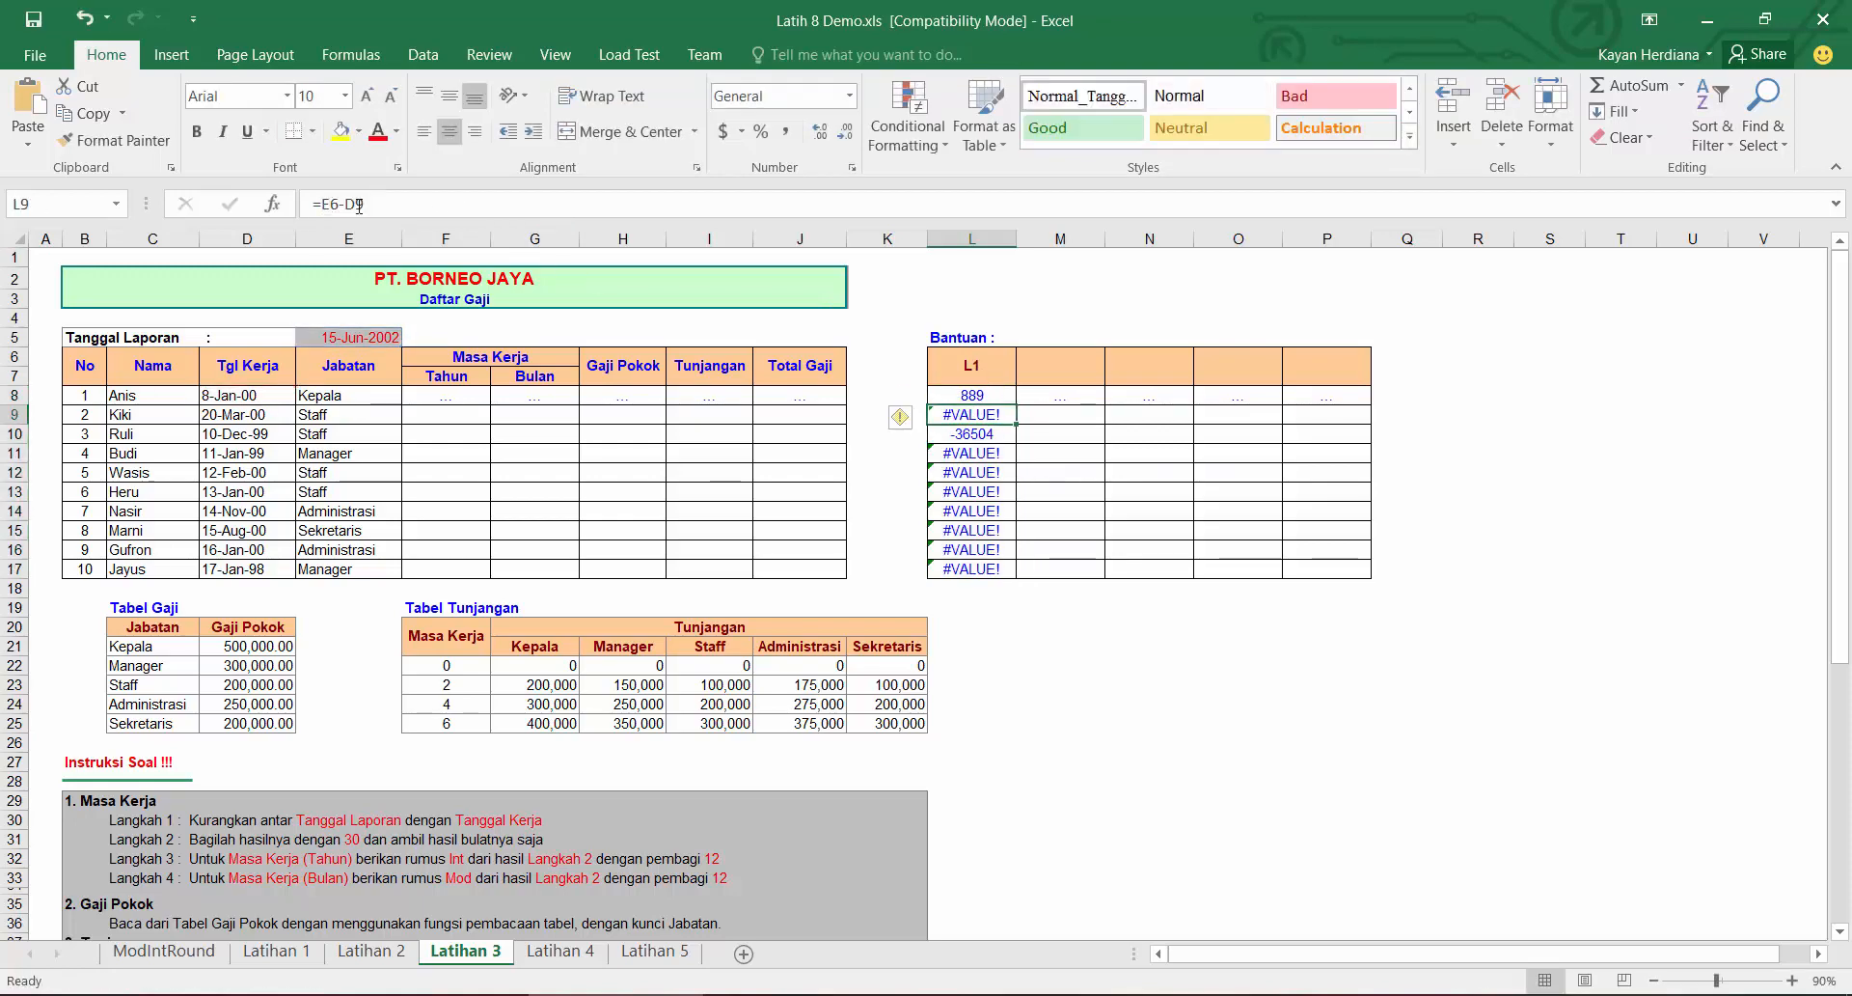
{"action": "left_click", "coordinate": [1007, 396]}
{"action": "double_click", "coordinate": [1016, 404]}
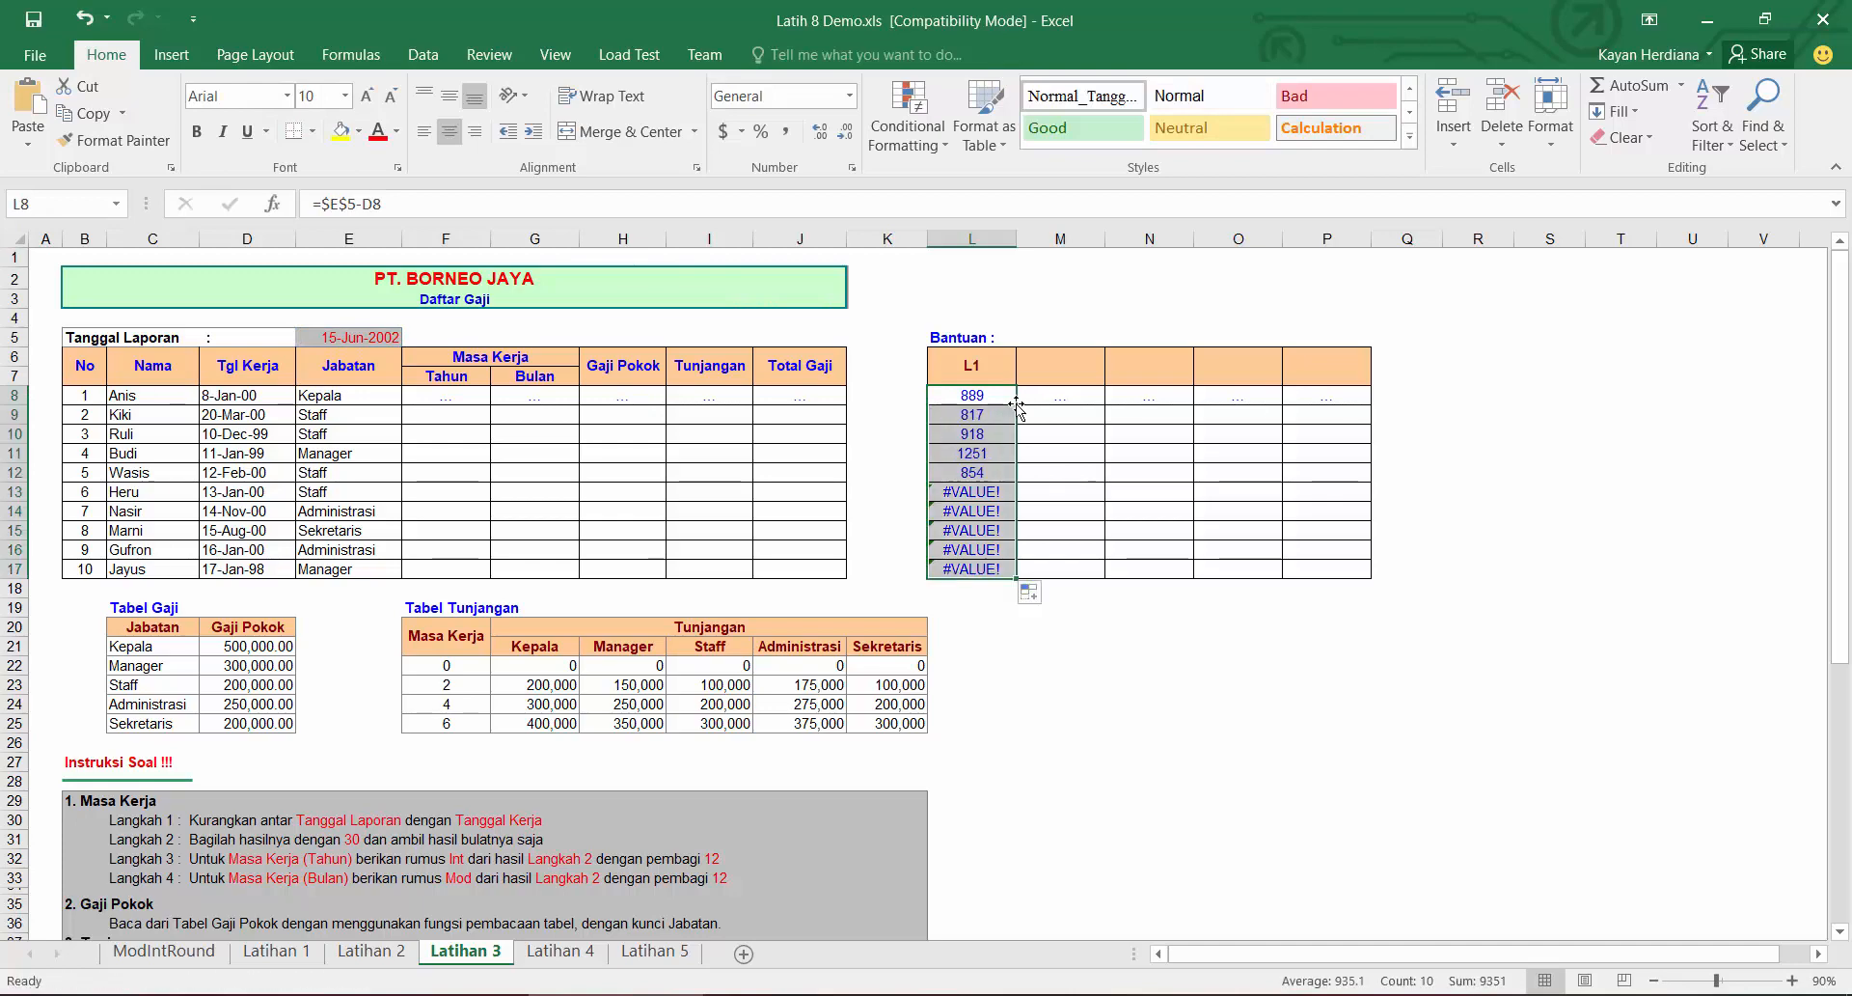
{"action": "left_click", "coordinate": [996, 403]}
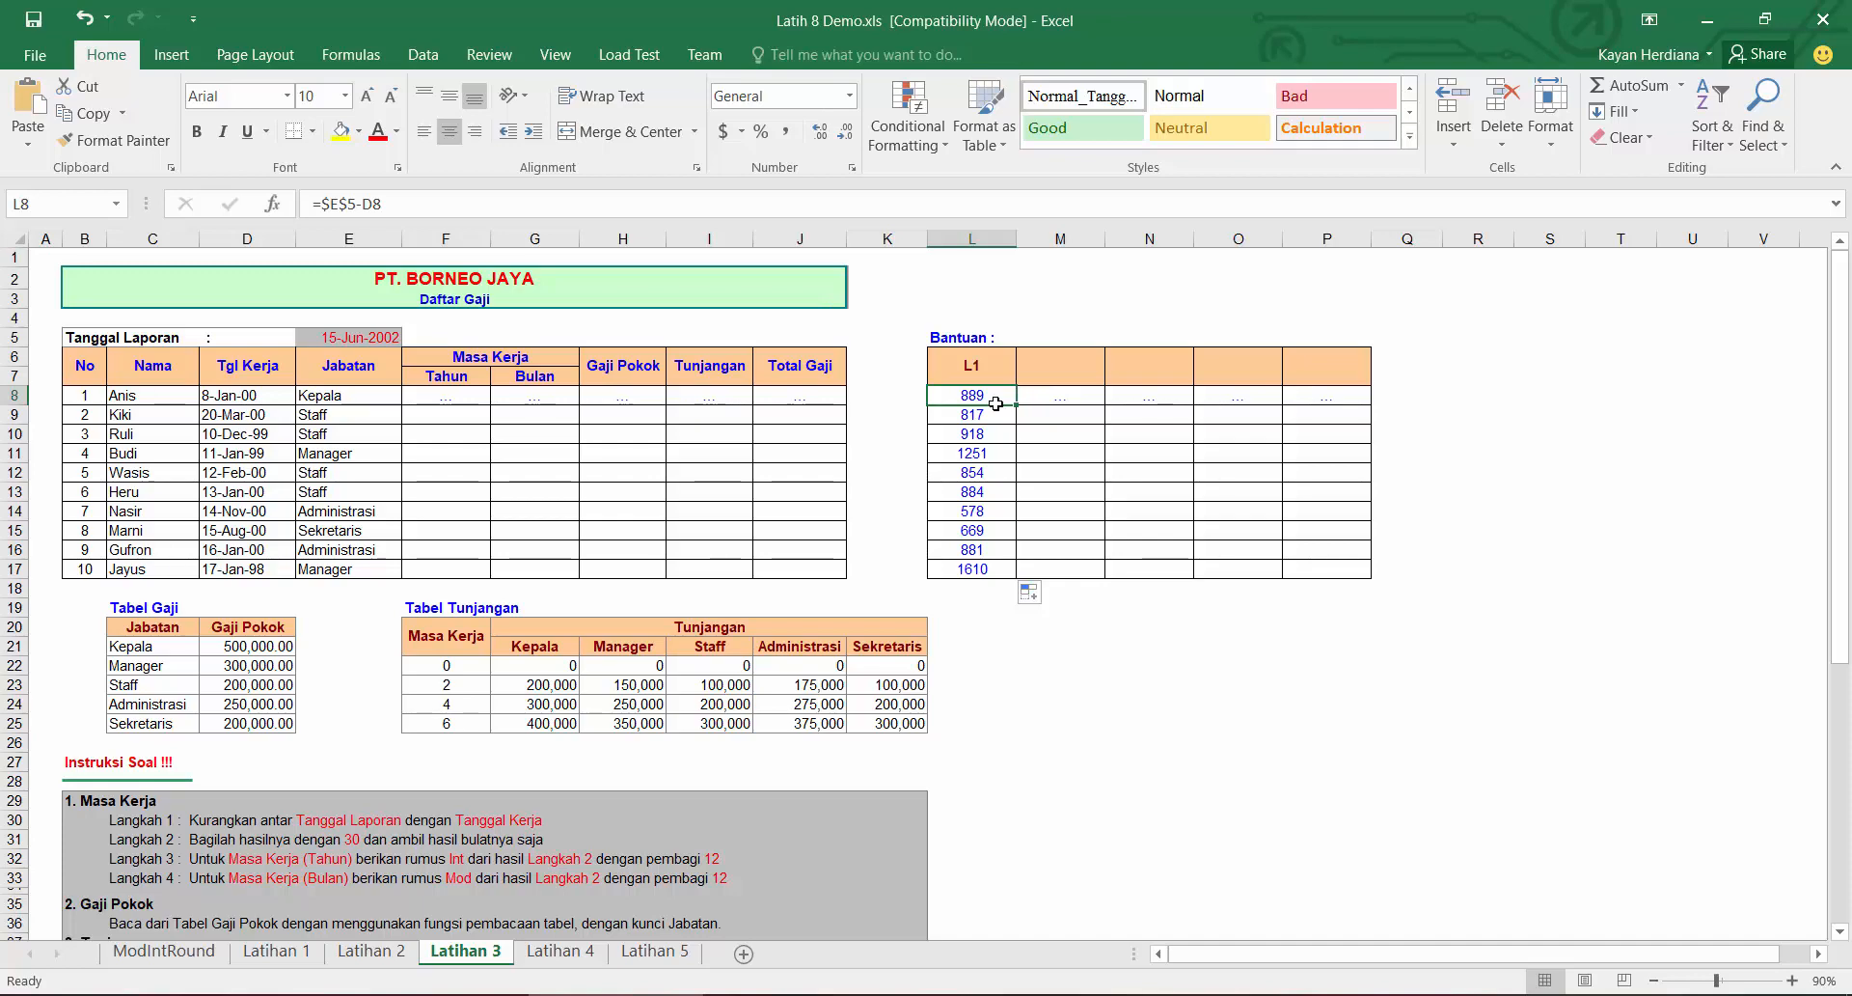
Step: Label the second Bantuan helper column L2 in M6
{"action": "left_click", "coordinate": [1049, 366]}
{"action": "type", "text": "L2"}
{"action": "key", "text": "Return"}
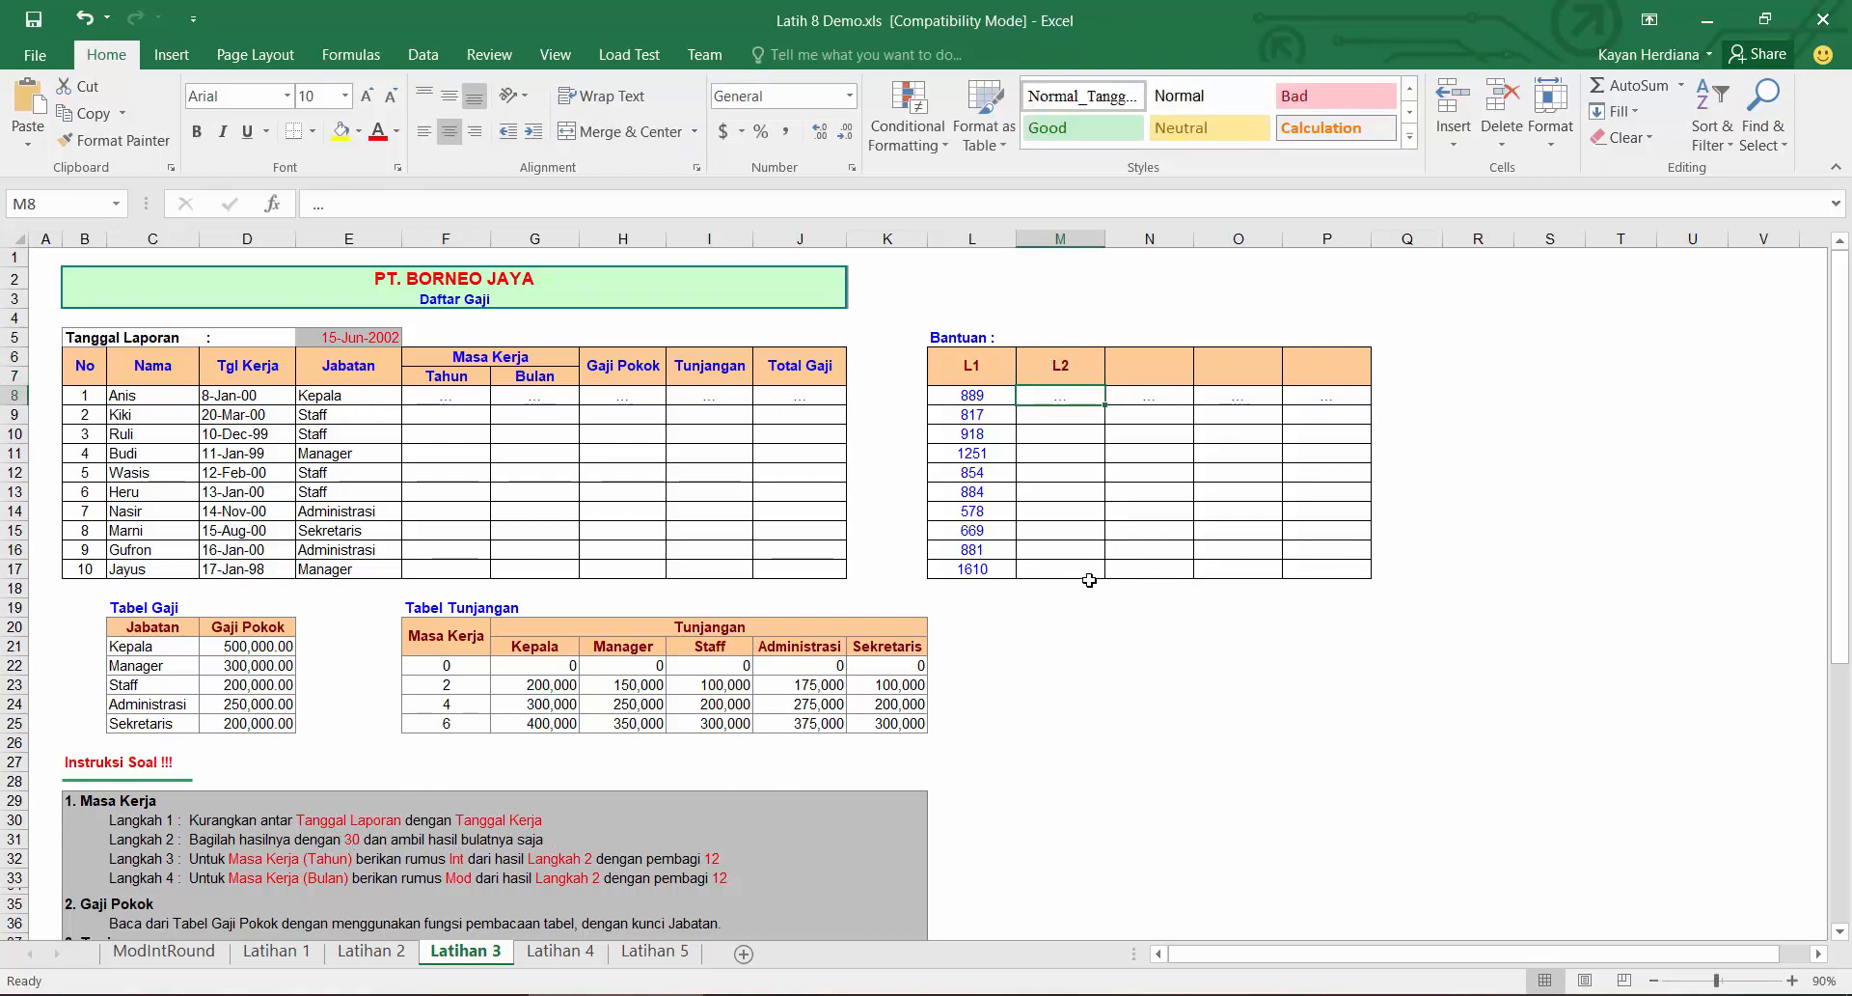
Step: Enter =INT(L8/30) in M8 to convert days to whole months and fill it down to M17
{"action": "type", "text": "="}
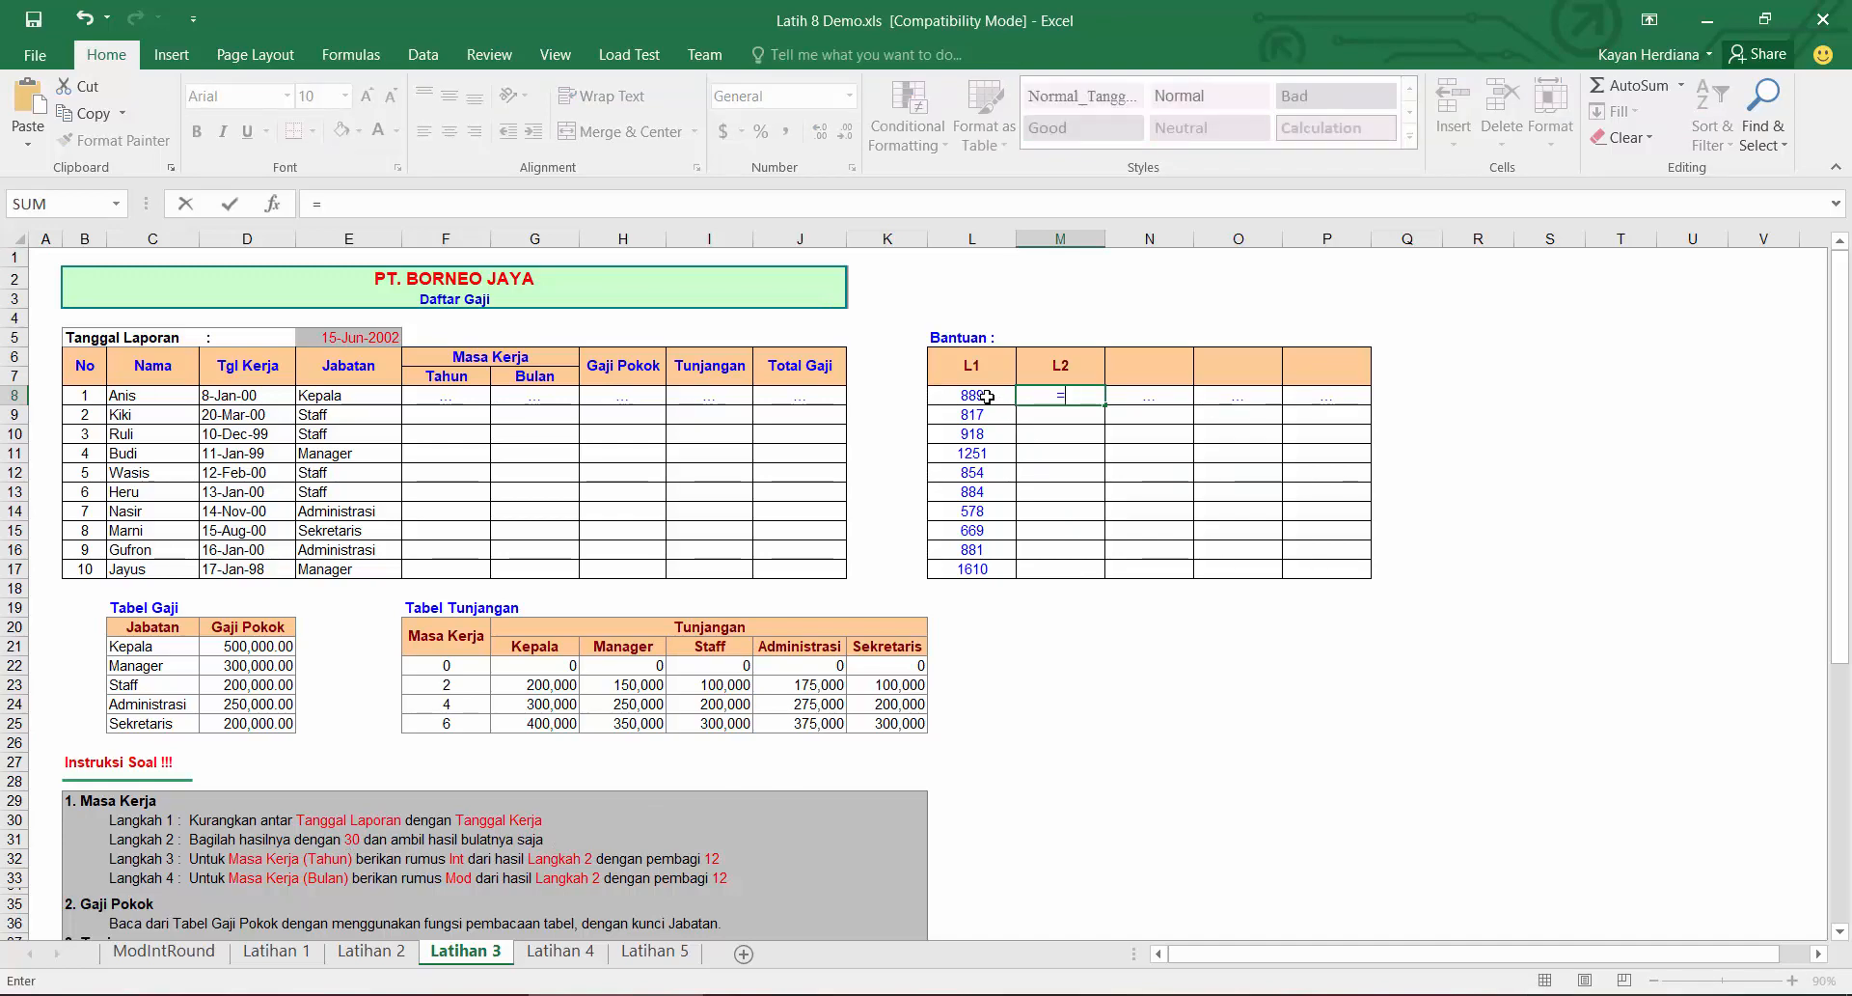
{"action": "type", "text": "int"}
{"action": "key", "text": "Tab"}
{"action": "left_click", "coordinate": [986, 397]}
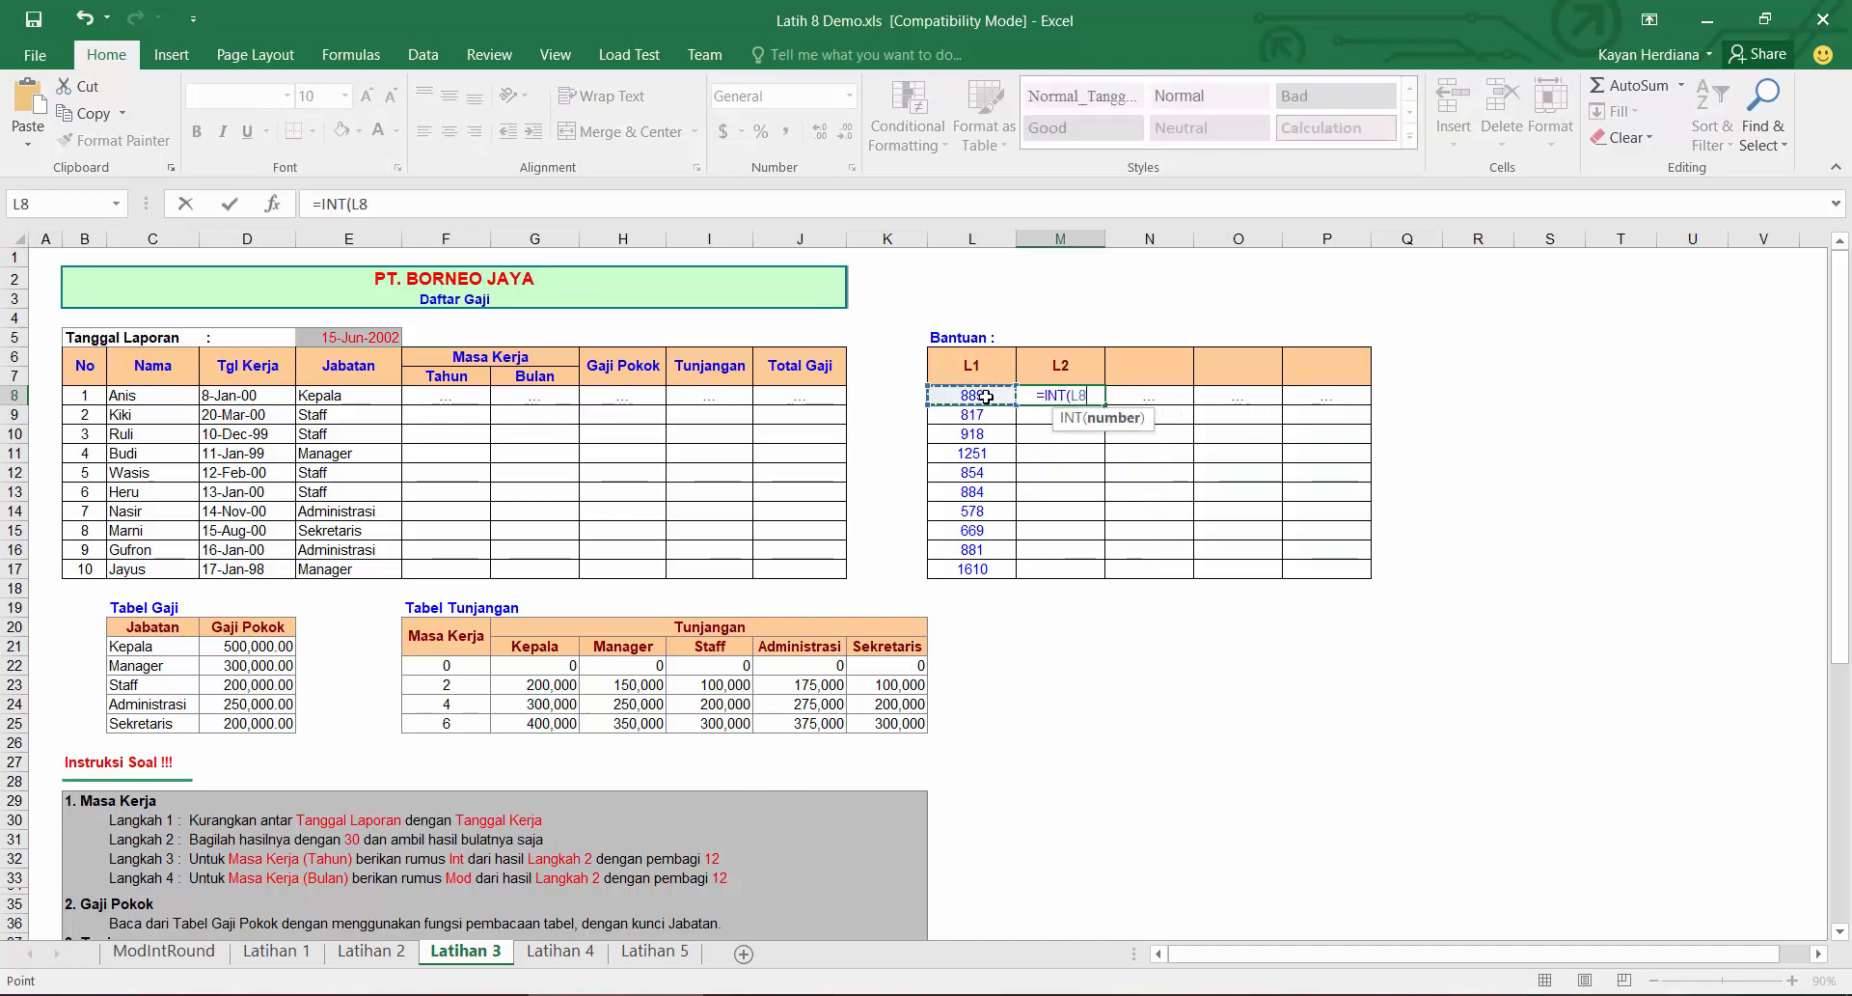
{"action": "type", "text": ",30"}
{"action": "key", "text": "BackSpace"}
{"action": "key", "text": "BackSpace"}
{"action": "key", "text": "BackSpace"}
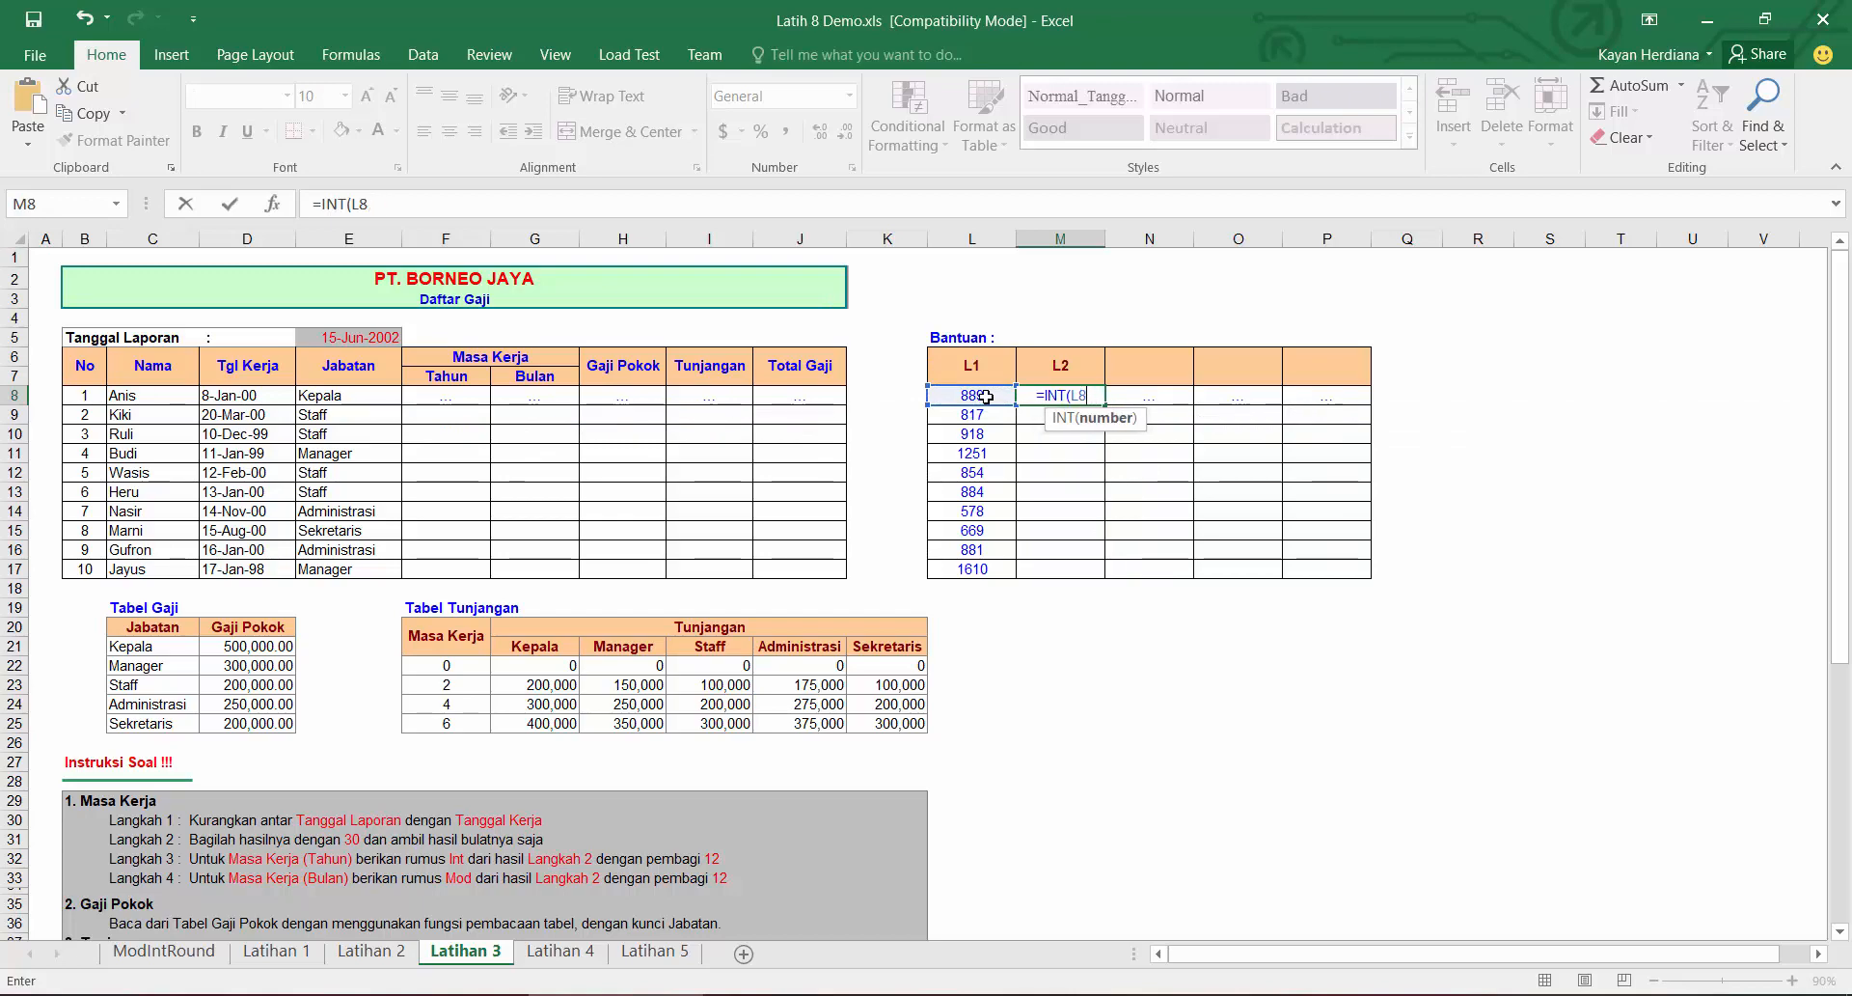
{"action": "type", "text": "/30)"}
{"action": "key", "text": "Return"}
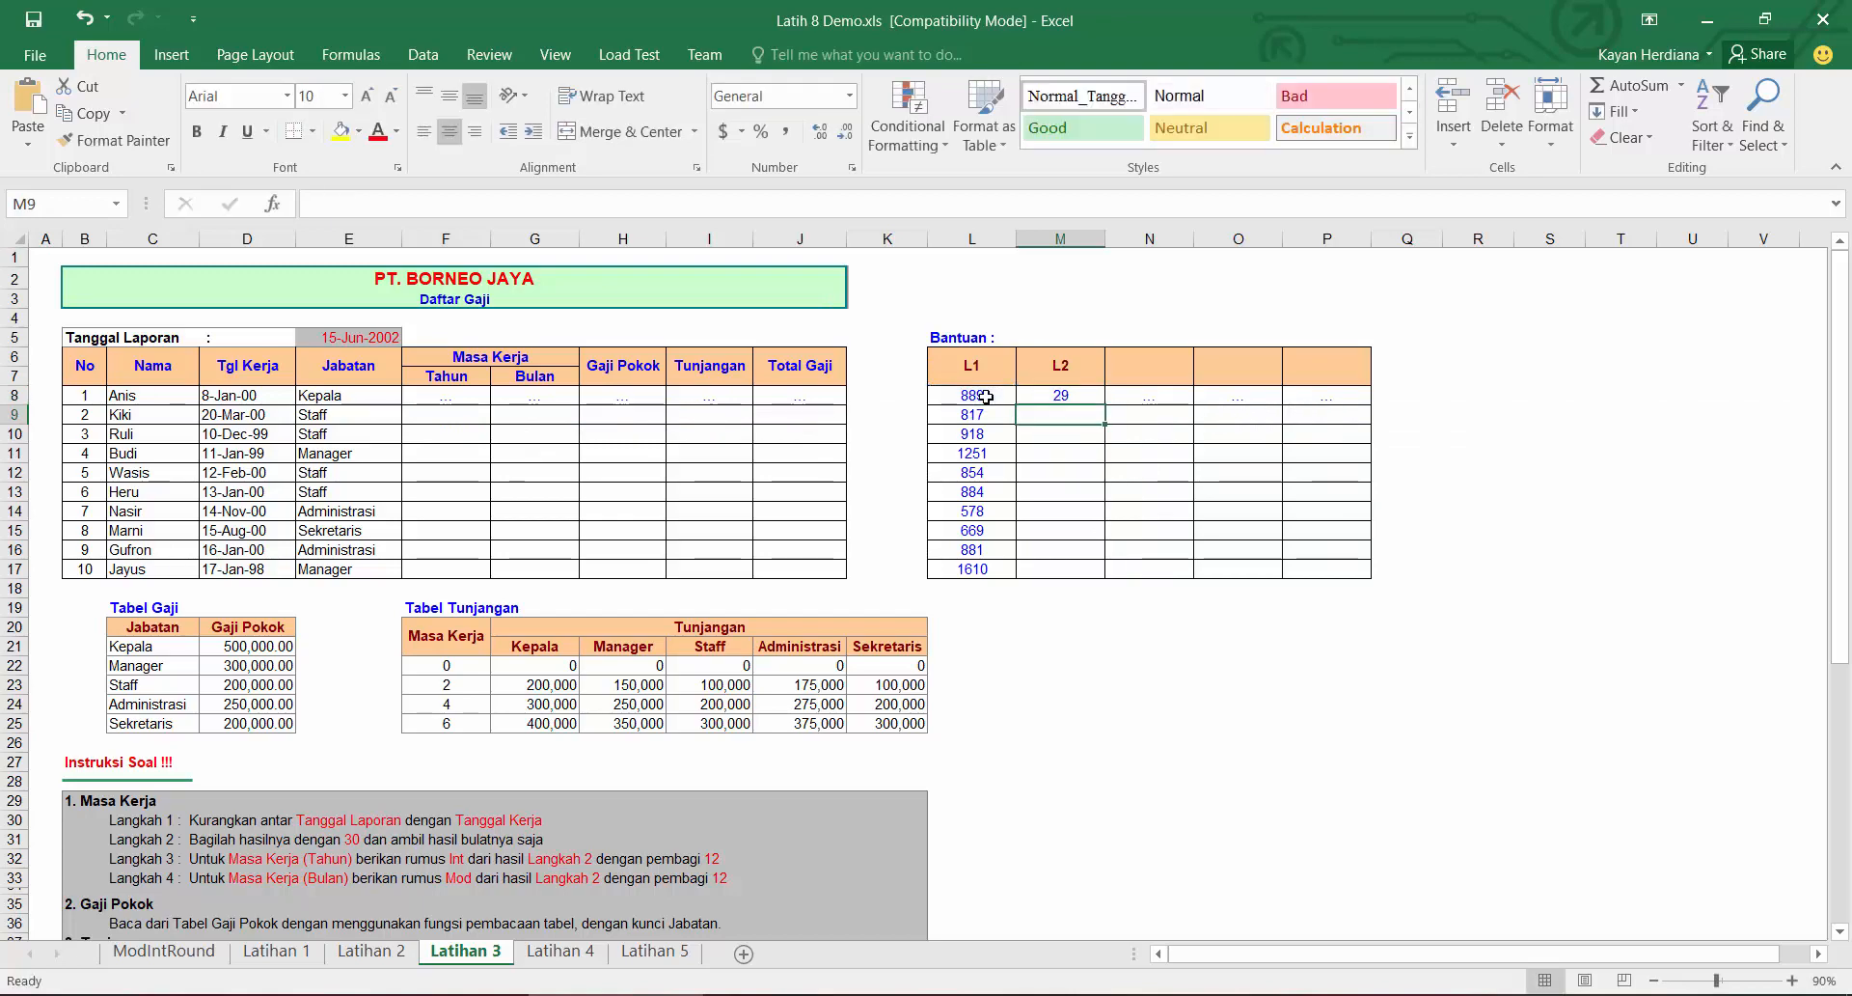
{"action": "left_click", "coordinate": [1062, 398]}
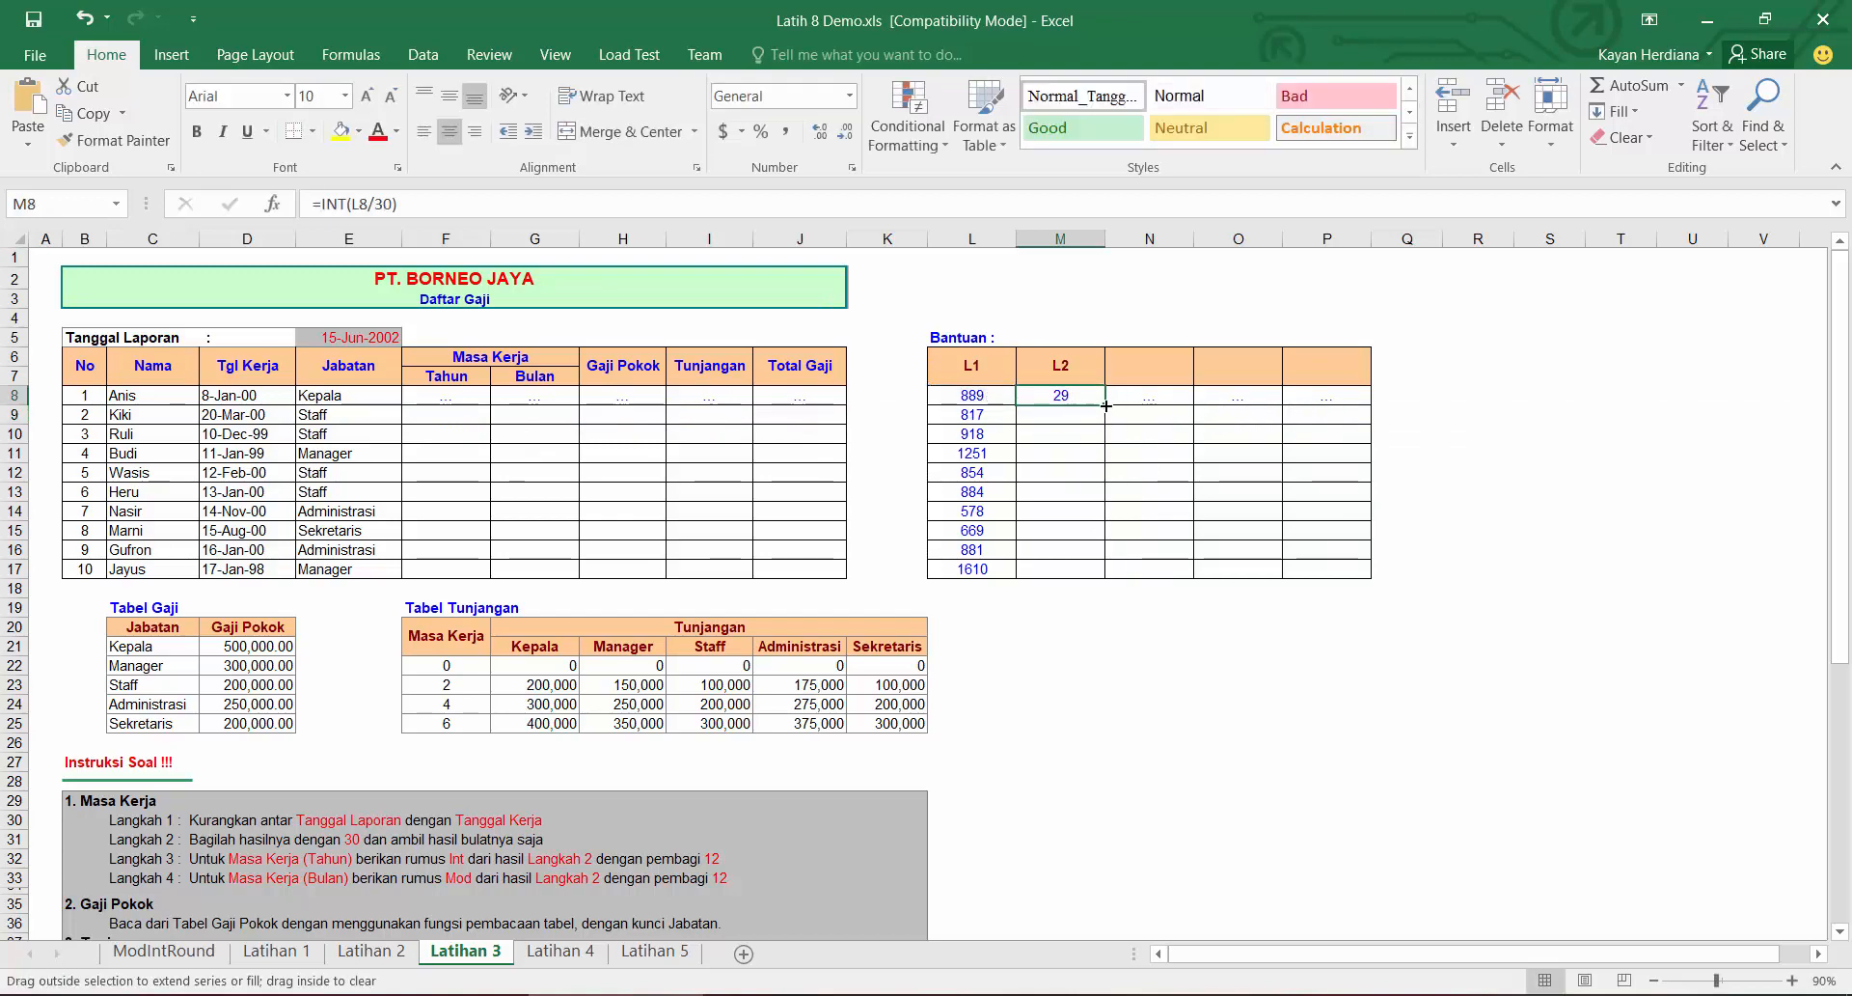
{"action": "double_click", "coordinate": [1105, 404]}
{"action": "left_click", "coordinate": [1061, 338]}
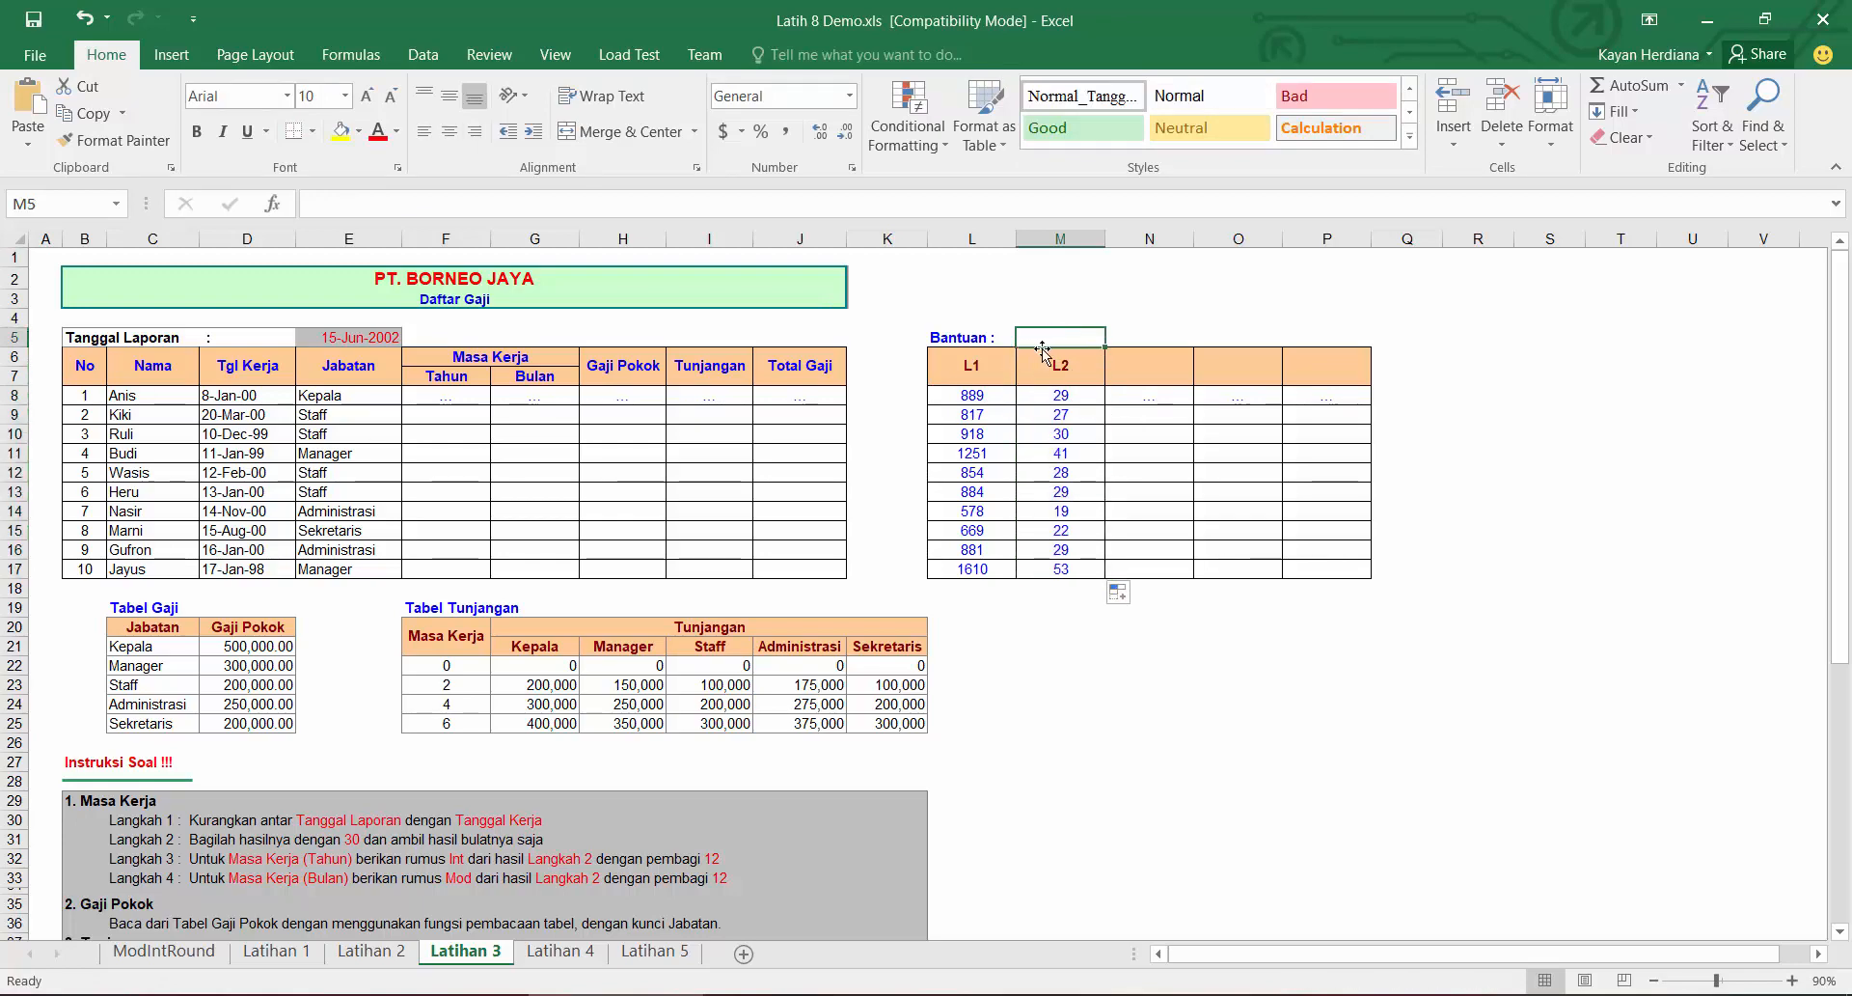
{"action": "left_click", "coordinate": [981, 359]}
{"action": "left_click", "coordinate": [1050, 372]}
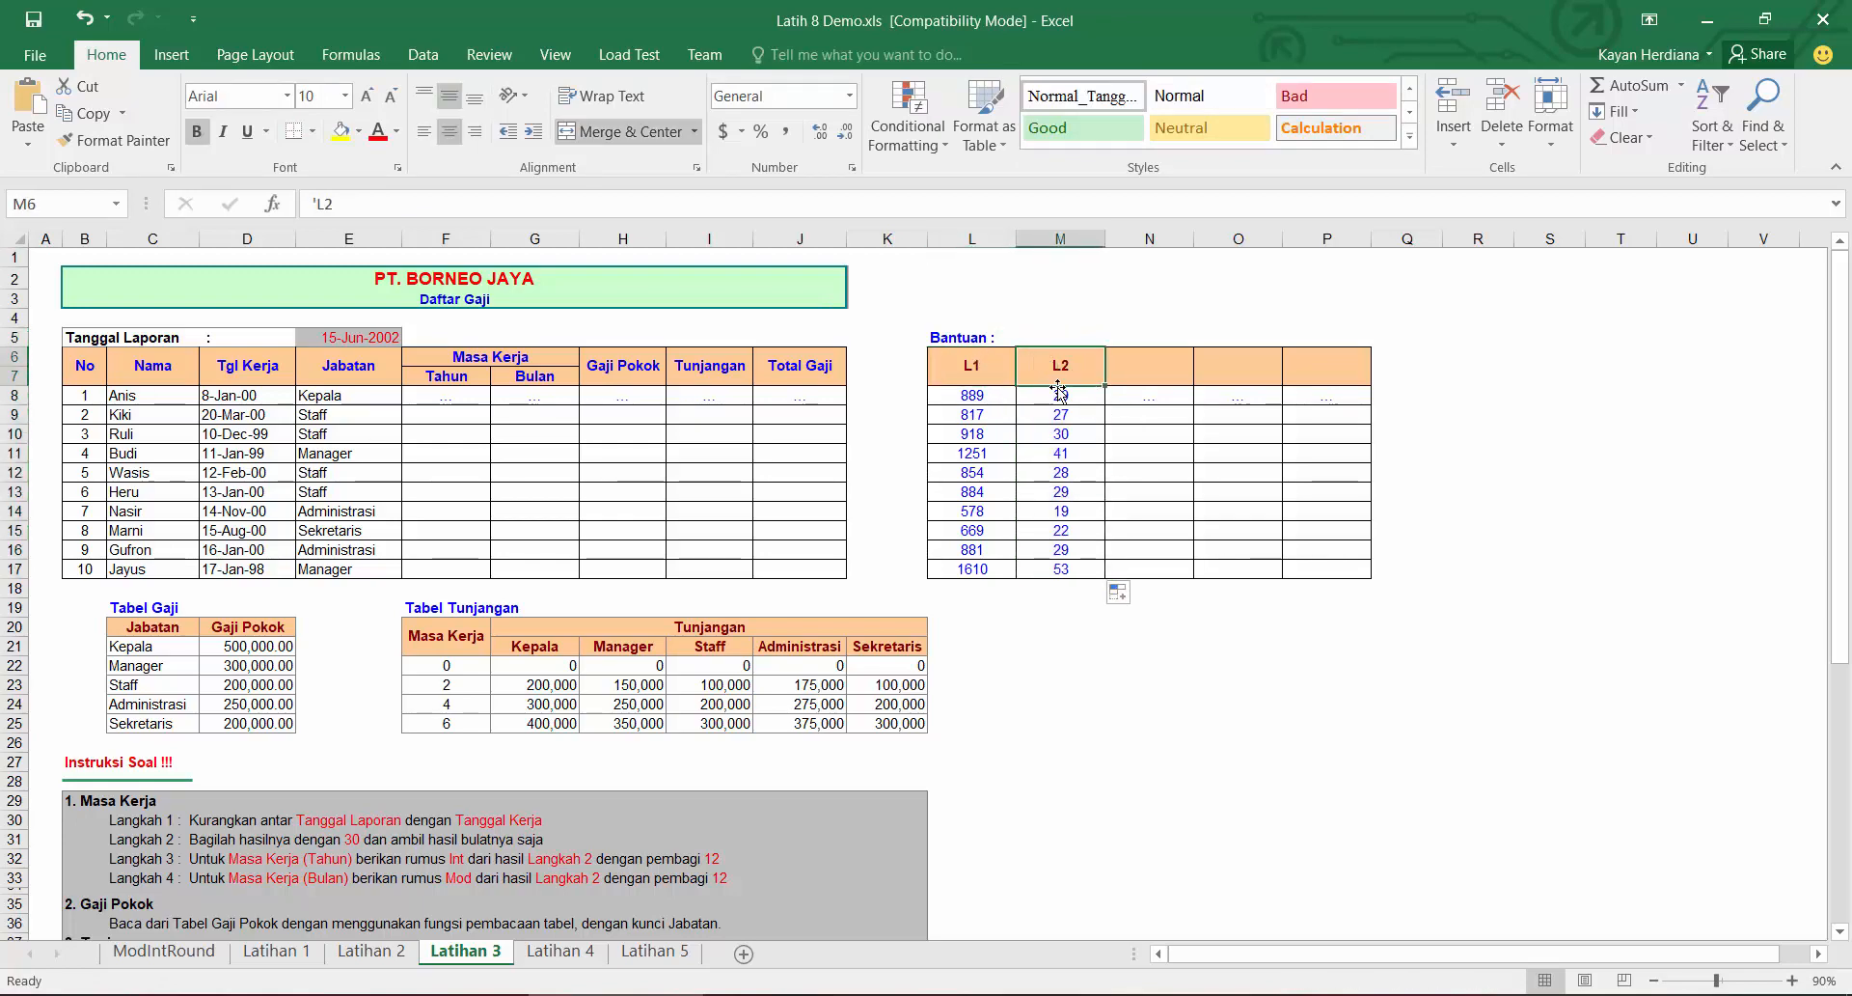
{"action": "left_click", "coordinate": [1166, 367]}
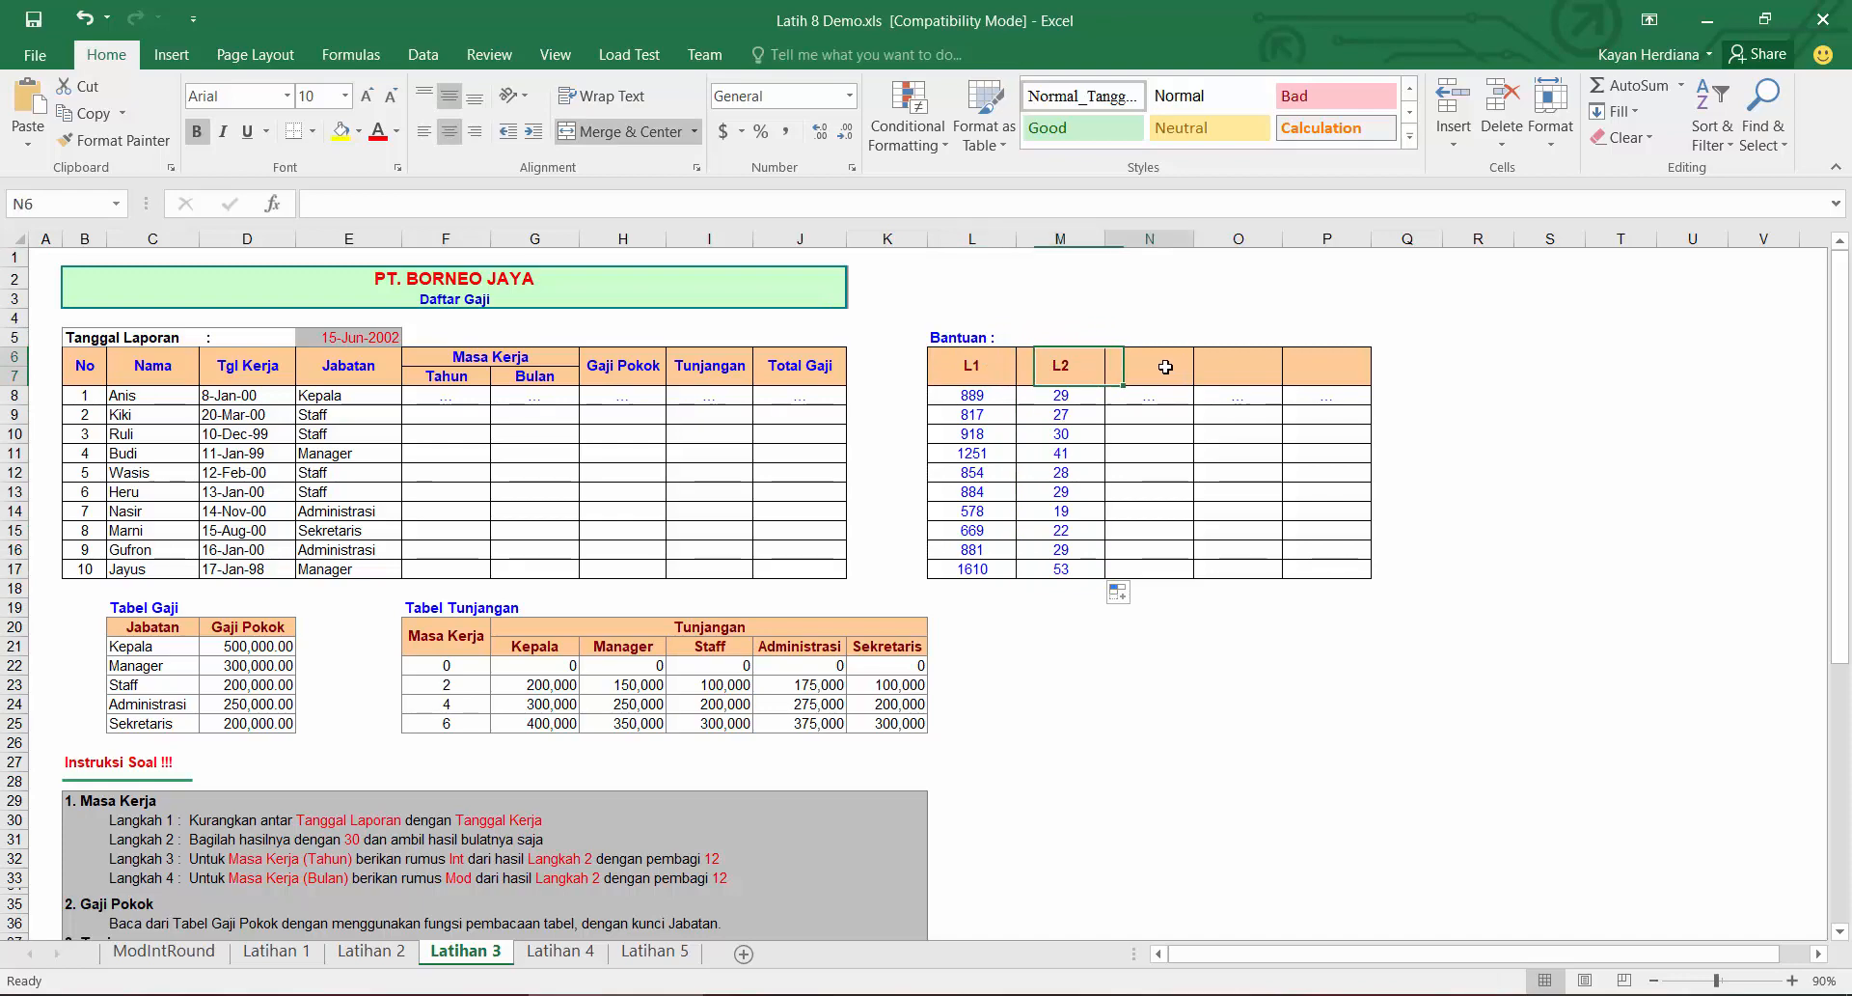
Step: Enter =INT(M8/12) as the Masa Kerja Tahun in F8 and fill it down to F17
{"action": "left_click", "coordinate": [440, 397]}
{"action": "type", "text": "="}
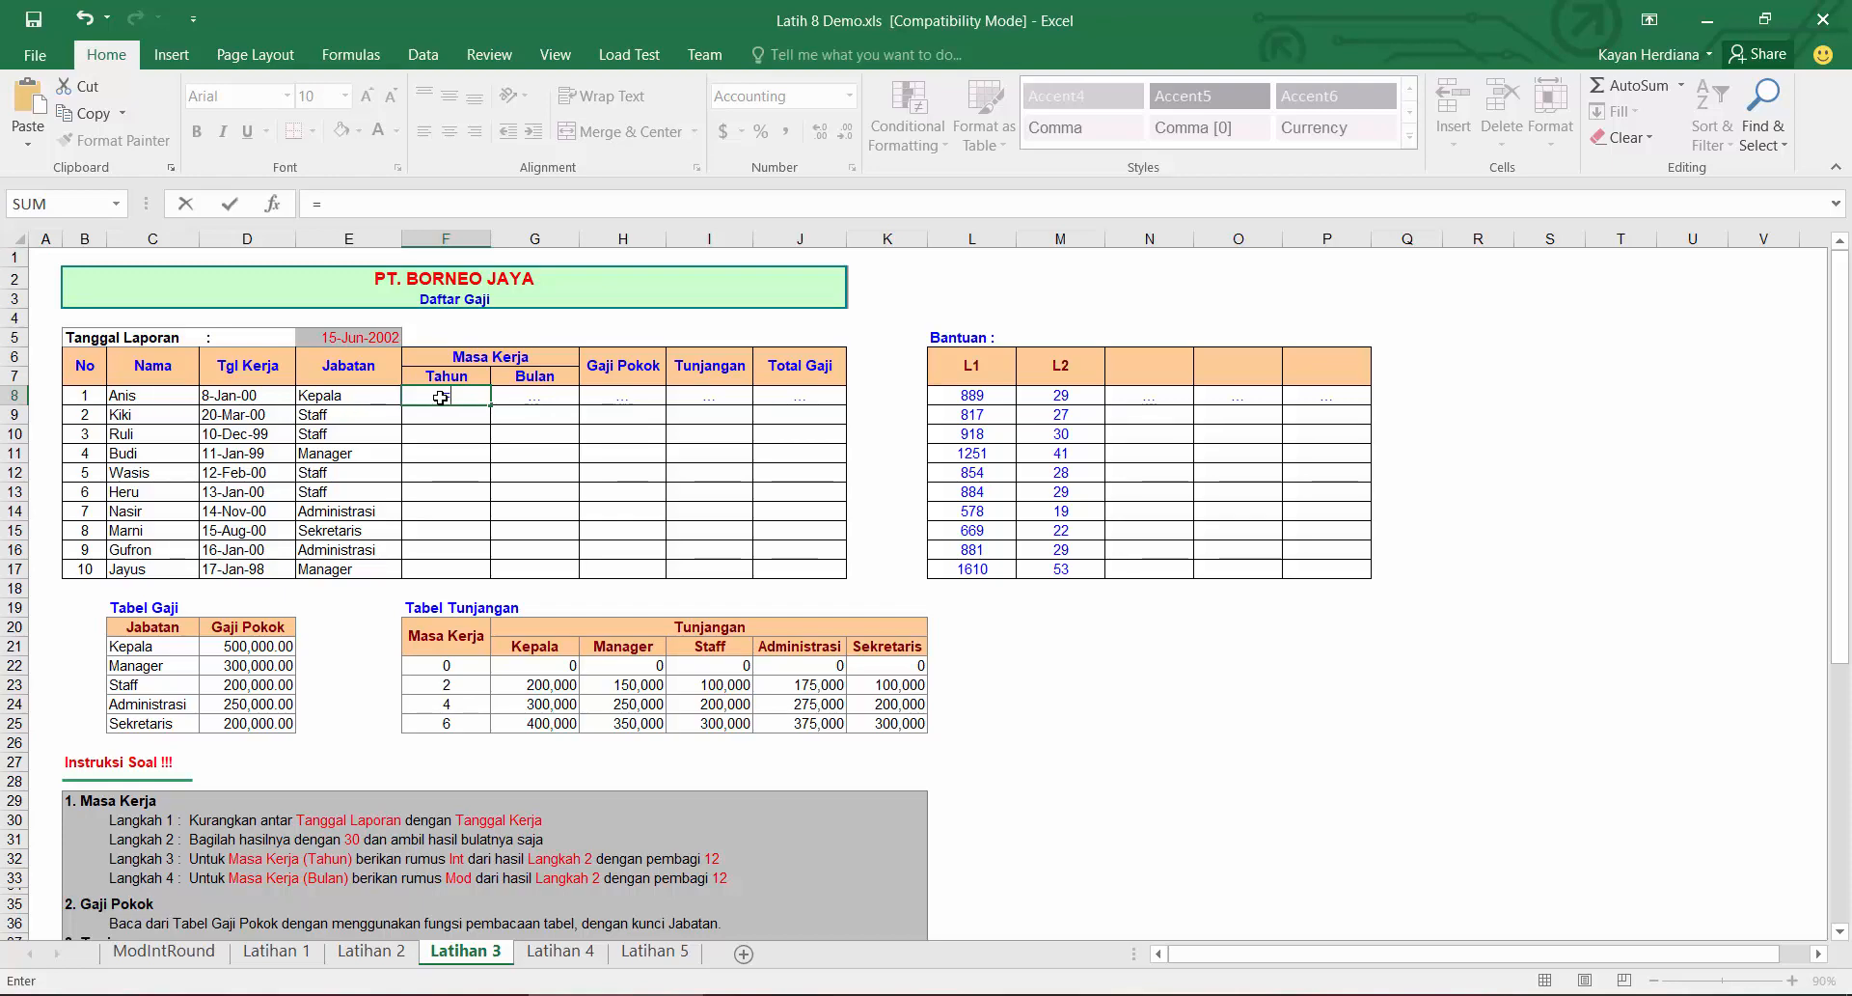
{"action": "type", "text": "int"}
{"action": "key", "text": "Tab"}
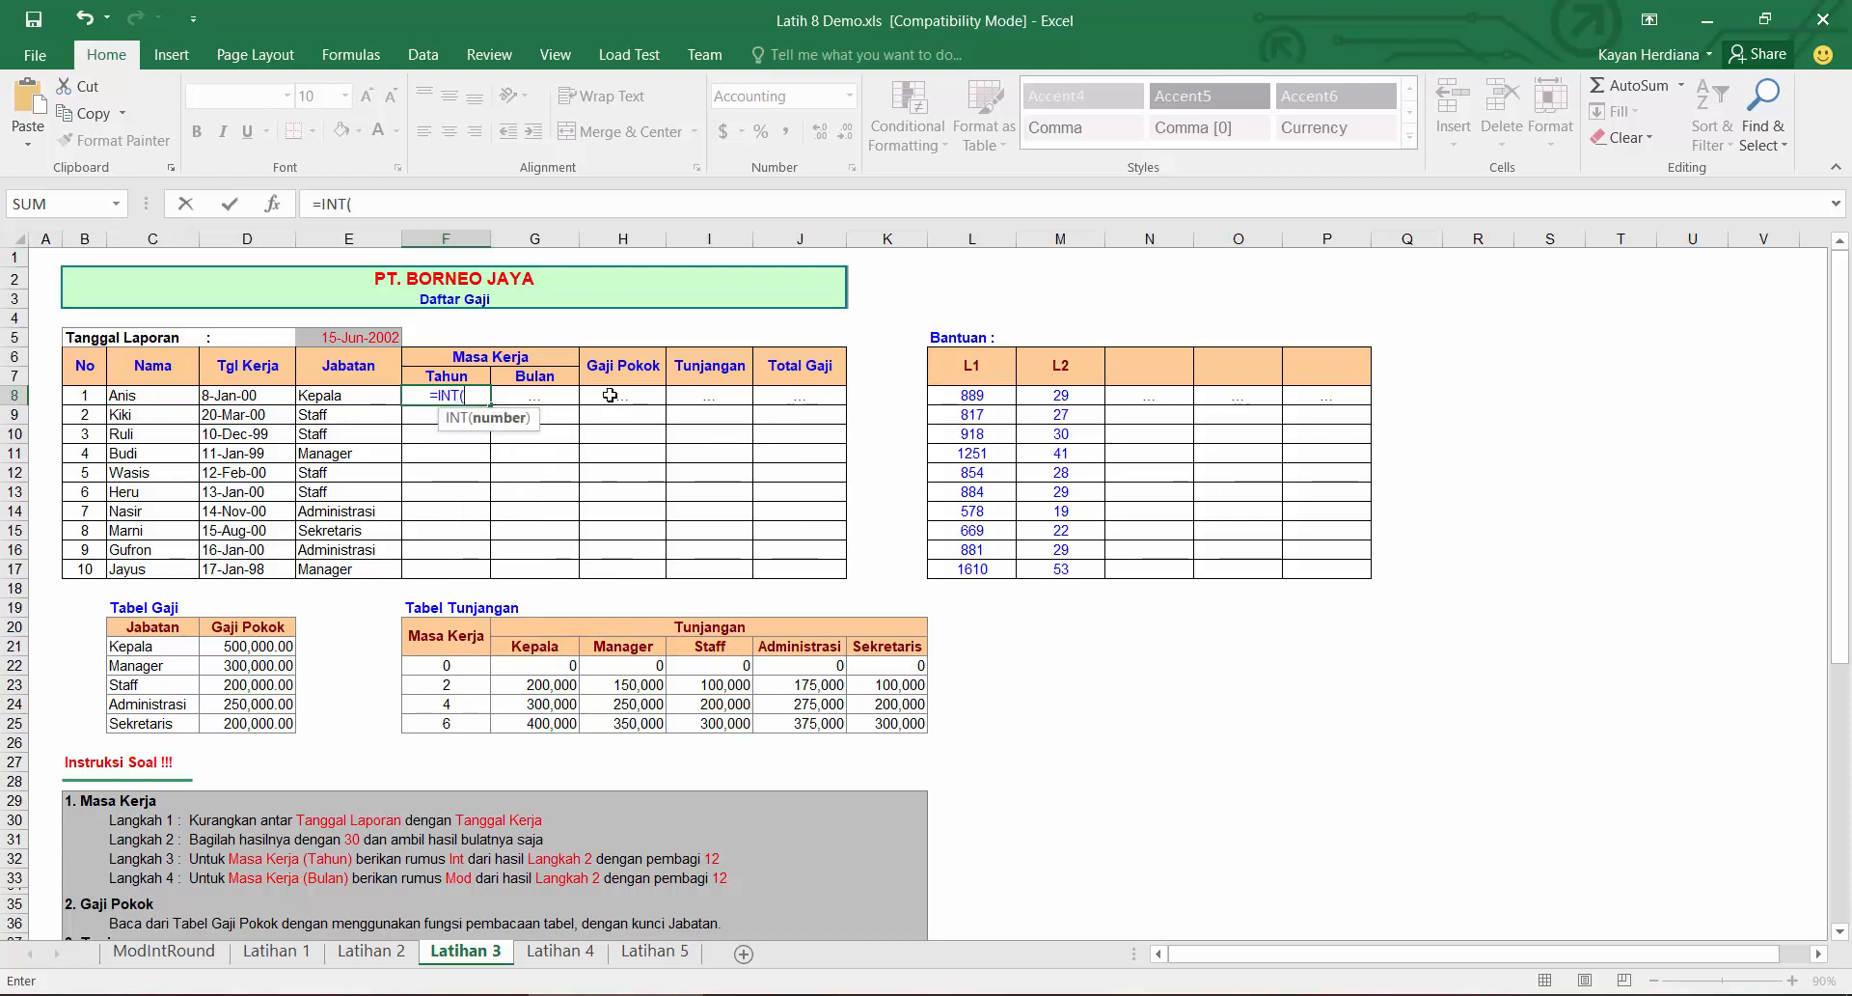
{"action": "left_click", "coordinate": [1066, 399]}
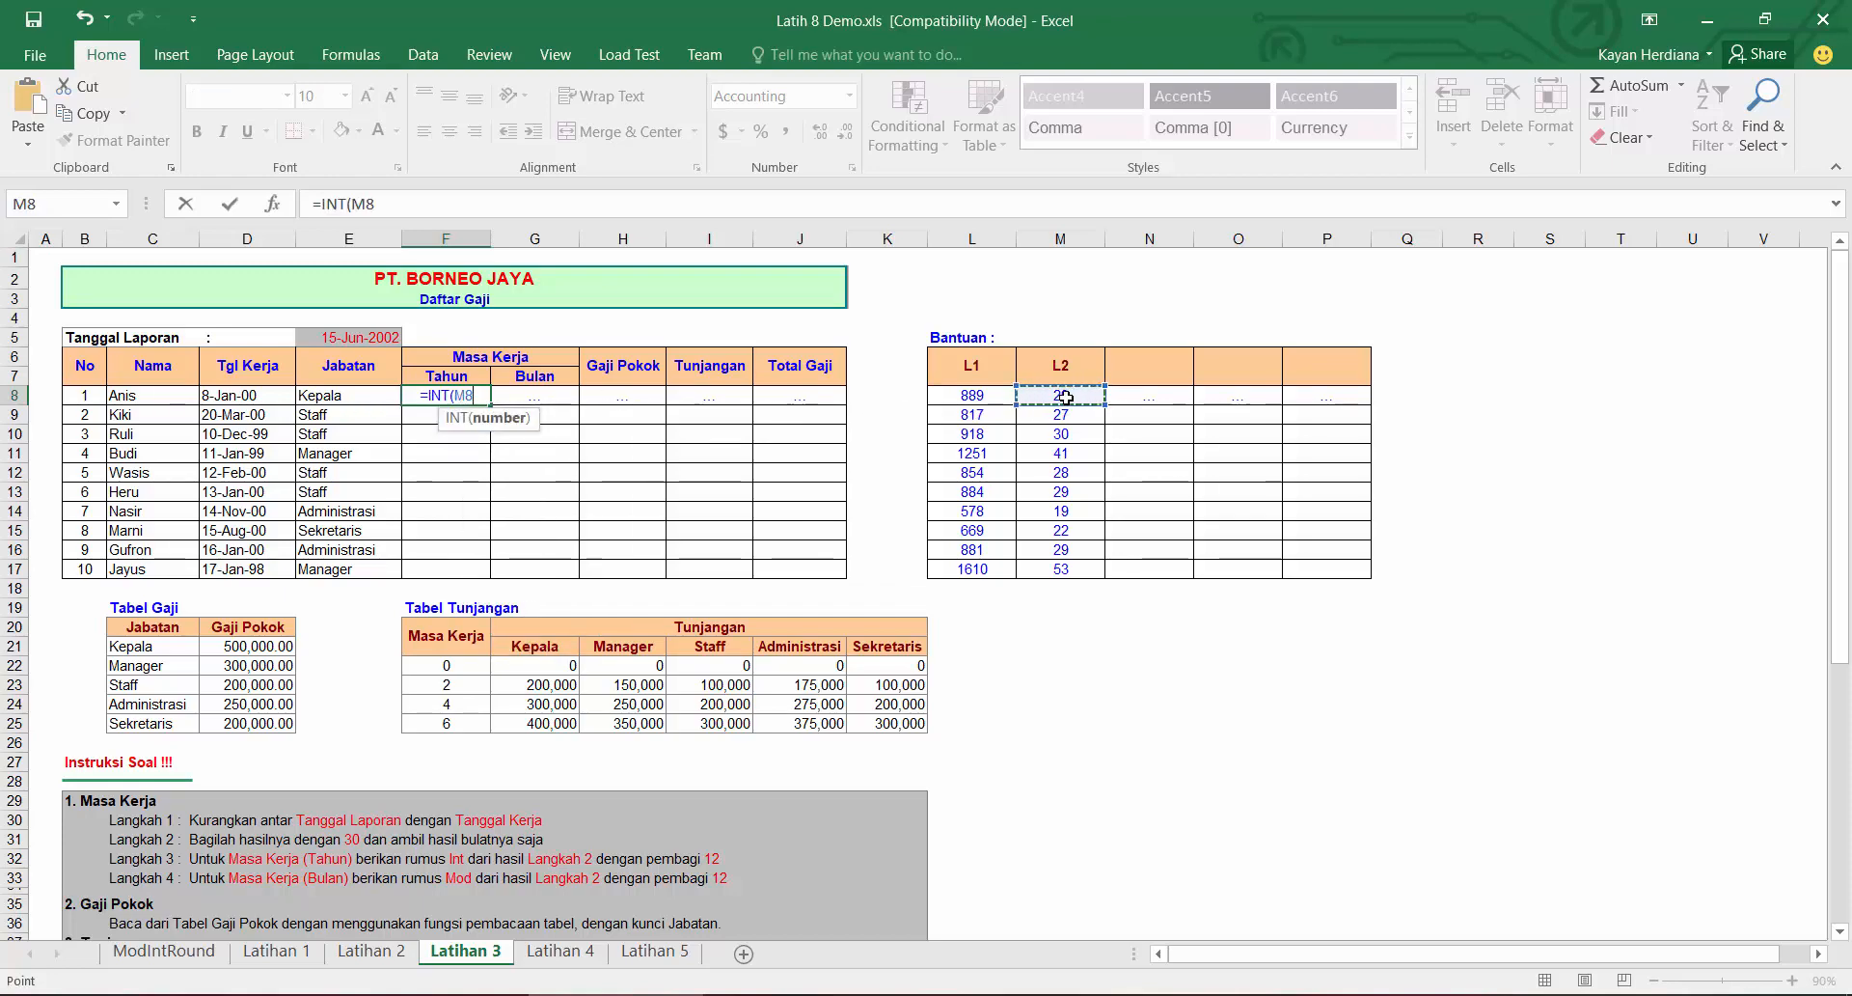
{"action": "type", "text": "/12)"}
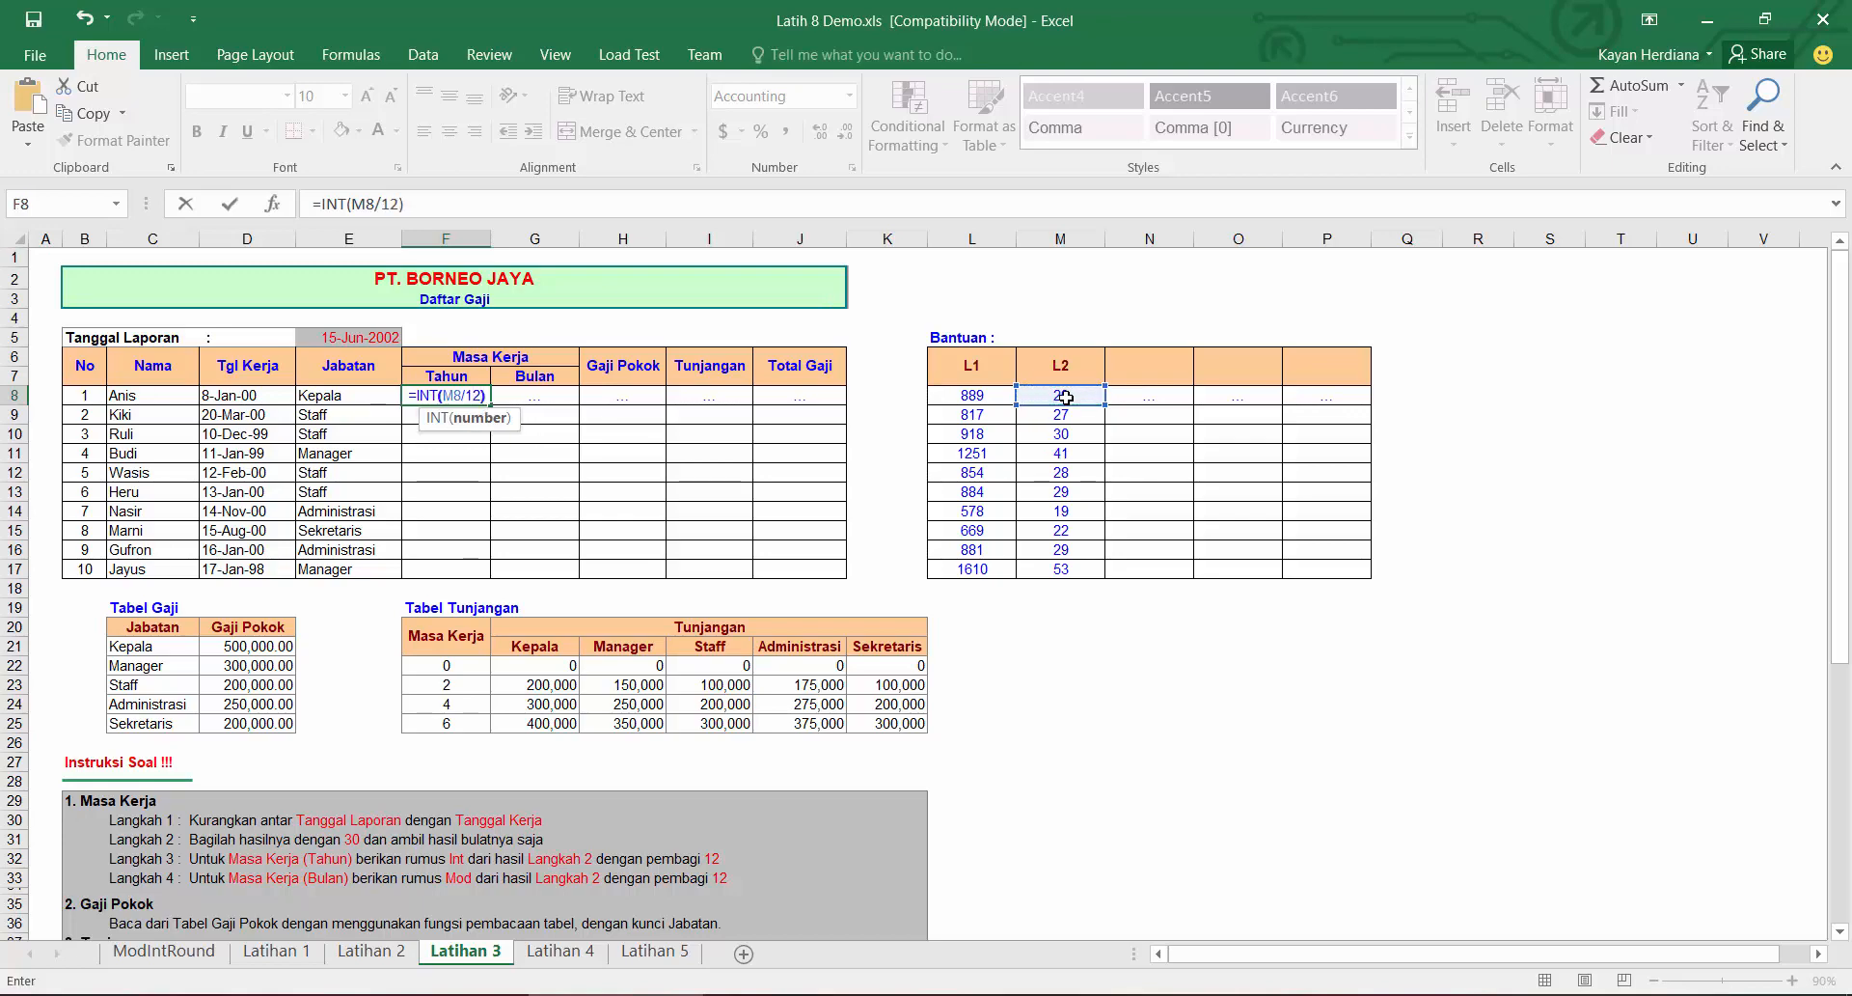
{"action": "key", "text": "Return"}
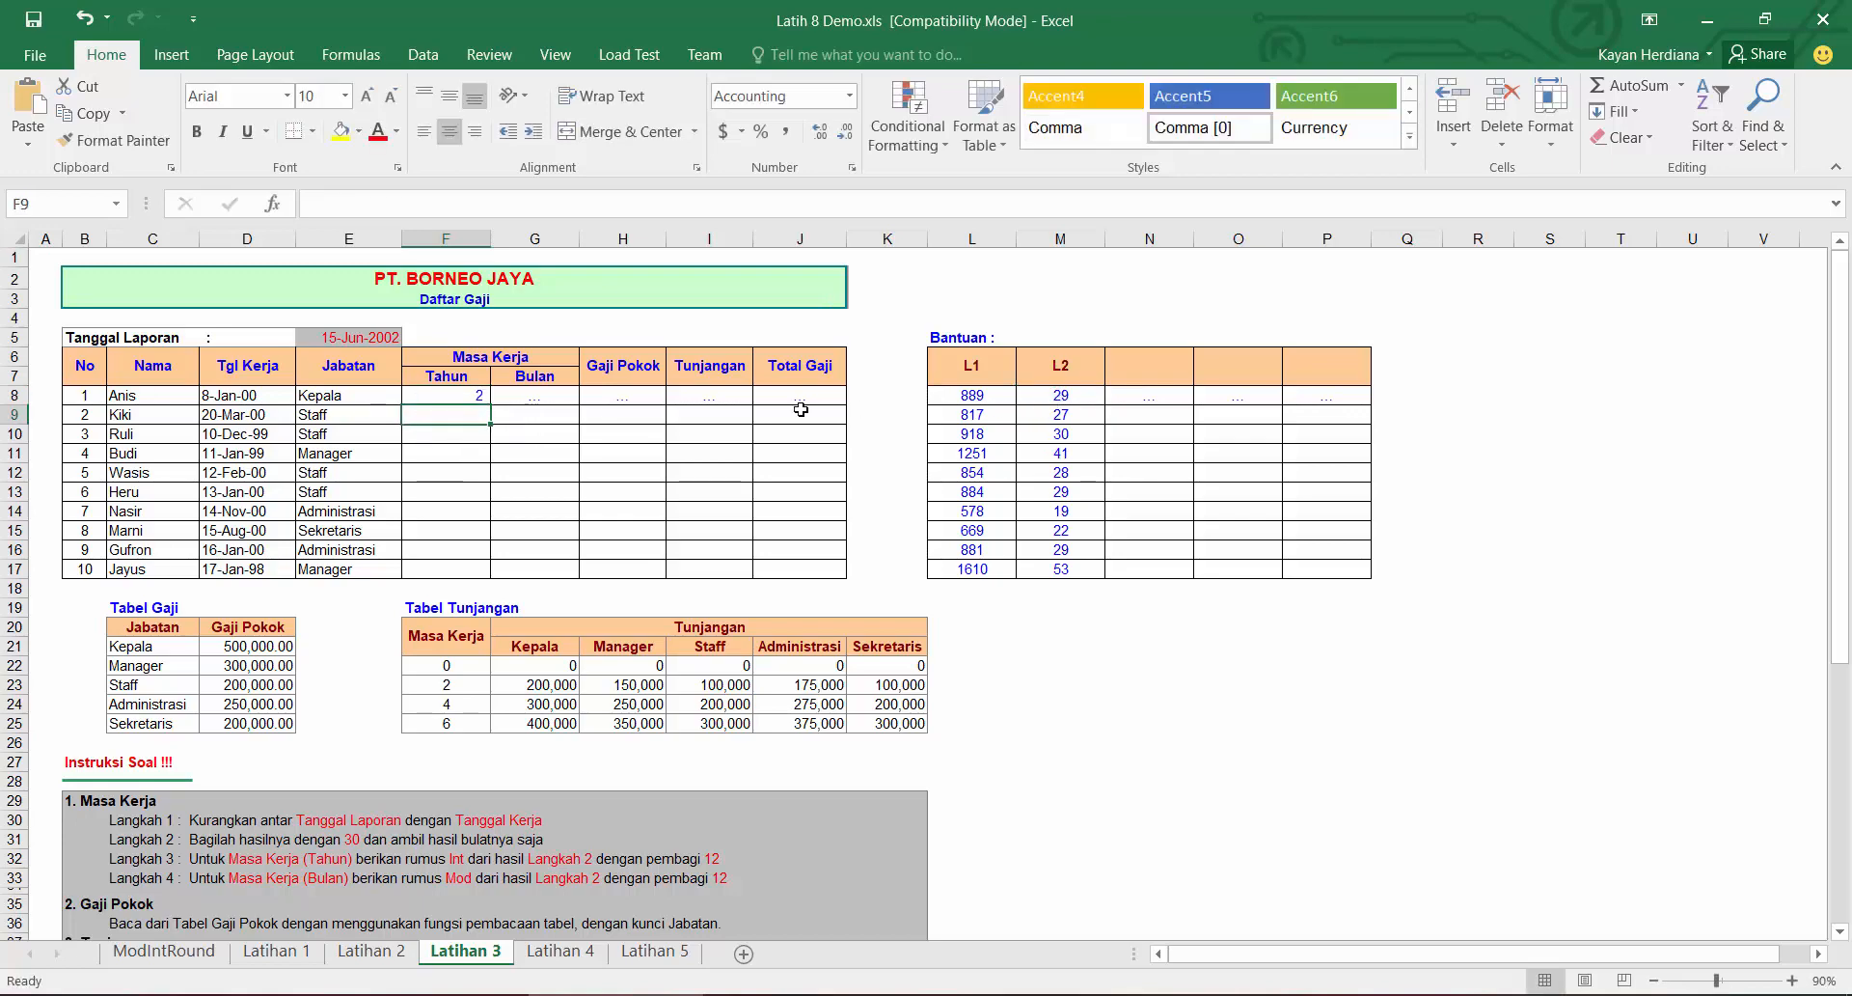
{"action": "left_click", "coordinate": [473, 398]}
{"action": "double_click", "coordinate": [491, 405]}
Step: Enter =MOD(M8,12) as the Masa Kerja Bulan in G8 and fill it down to G17
{"action": "left_click", "coordinate": [536, 396]}
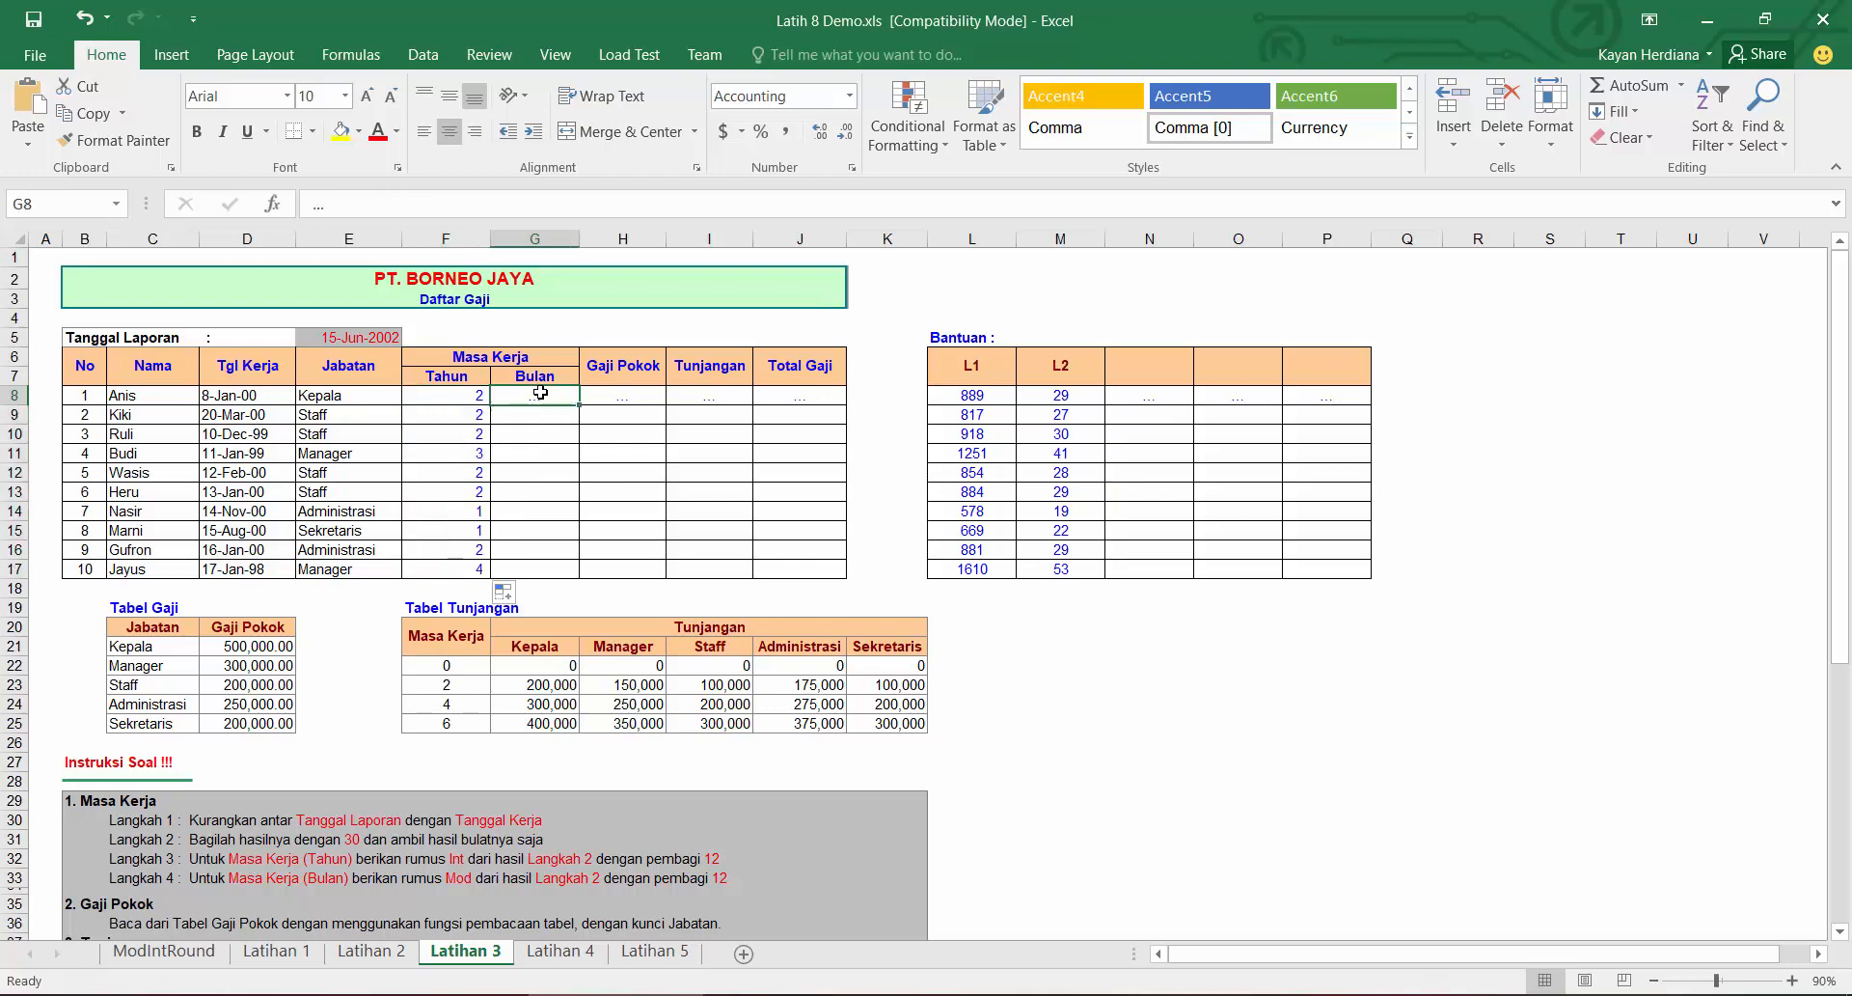
{"action": "type", "text": "=mod("}
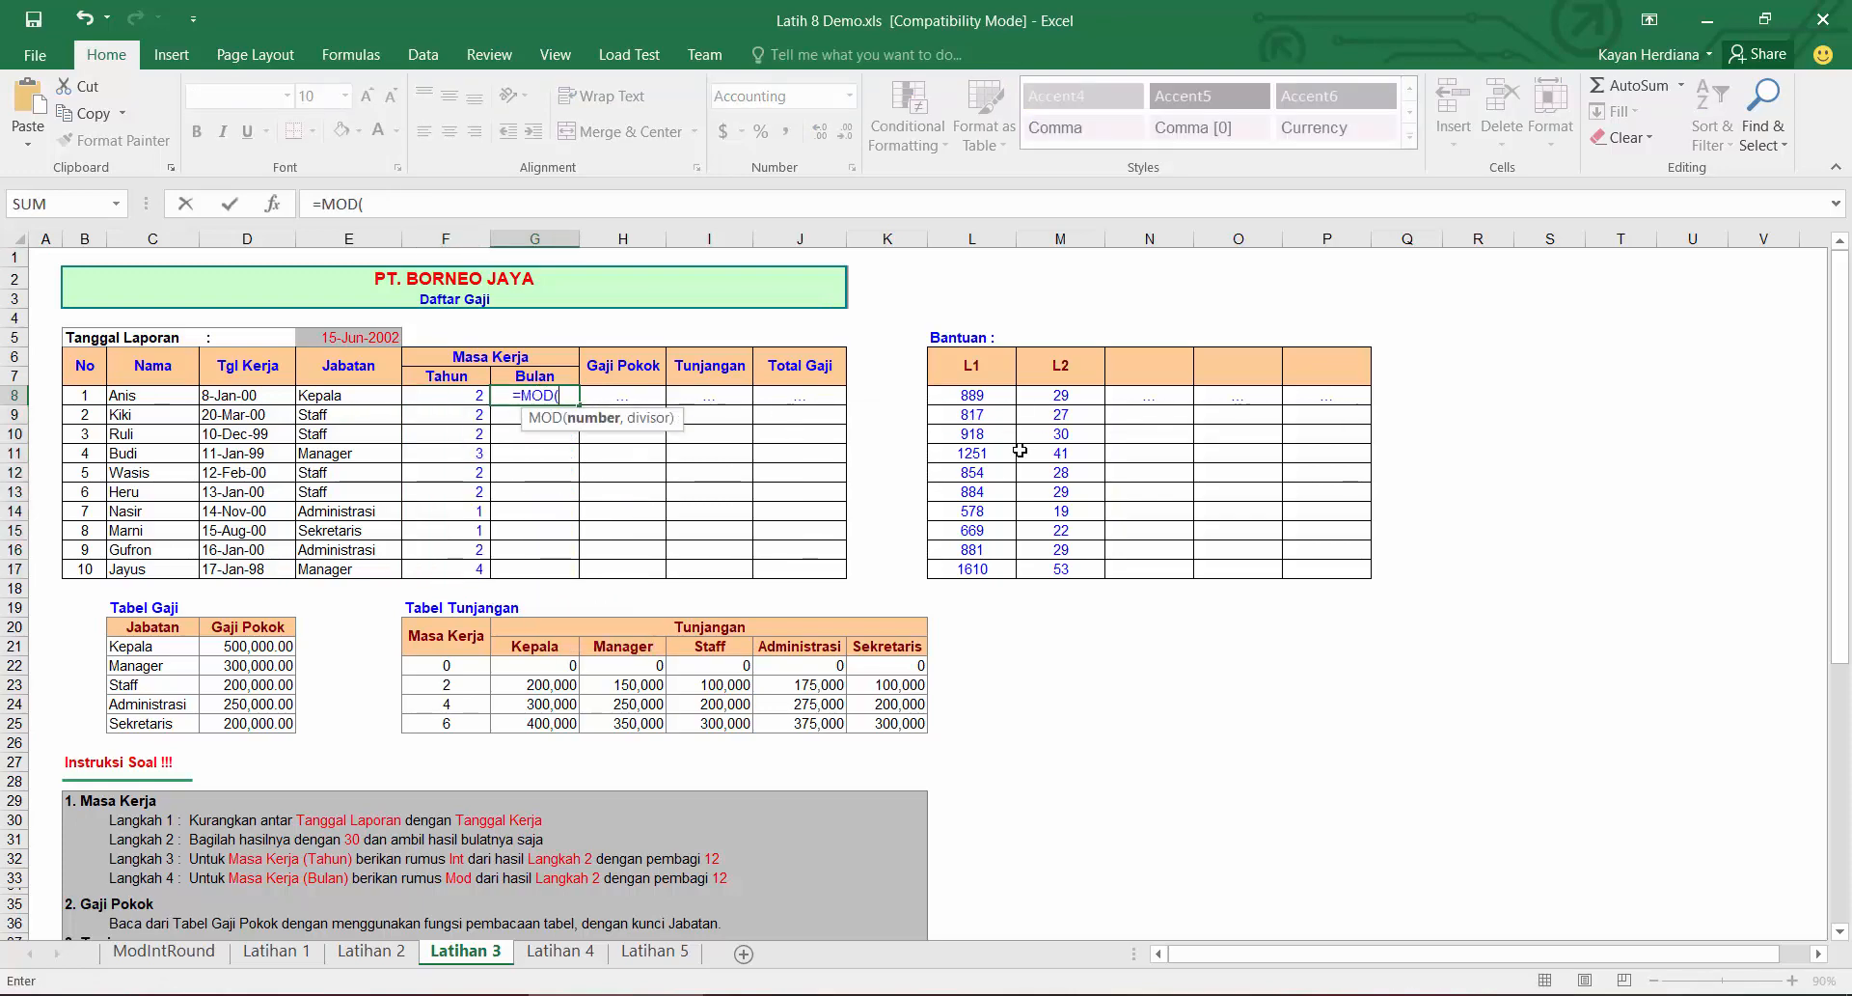
{"action": "left_click", "coordinate": [1084, 400]}
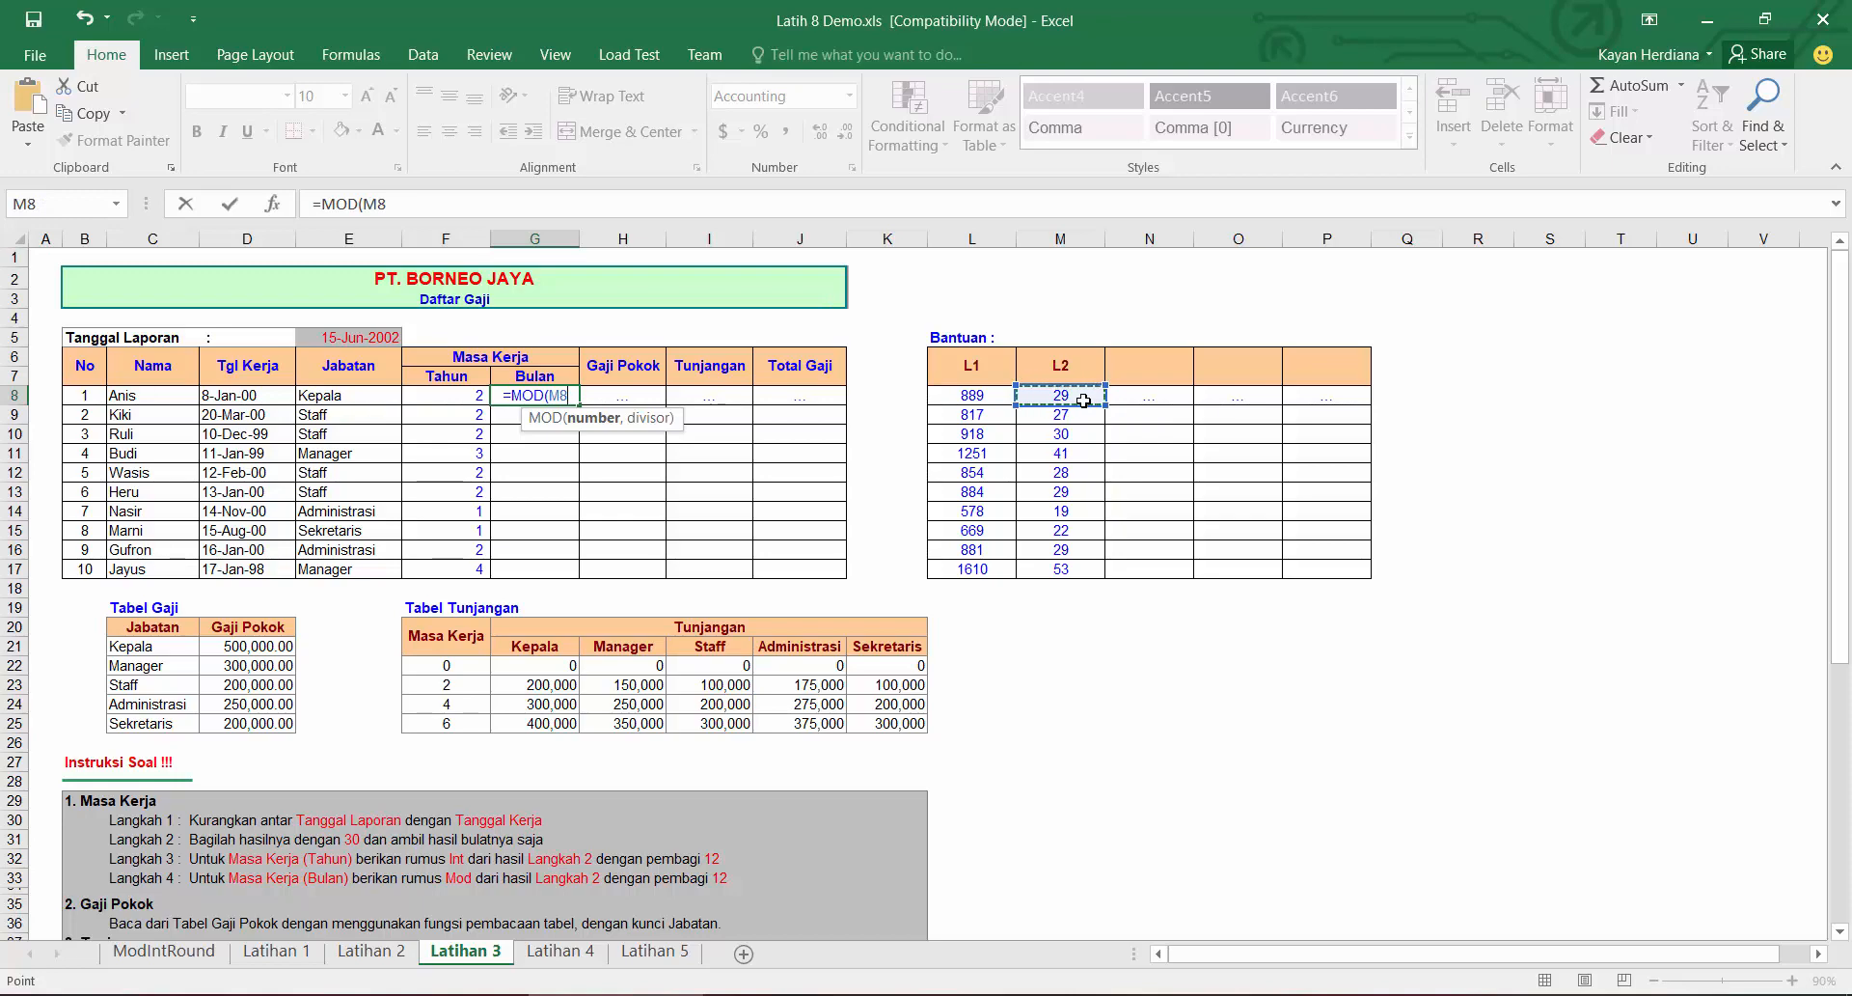
{"action": "type", "text": ",12"}
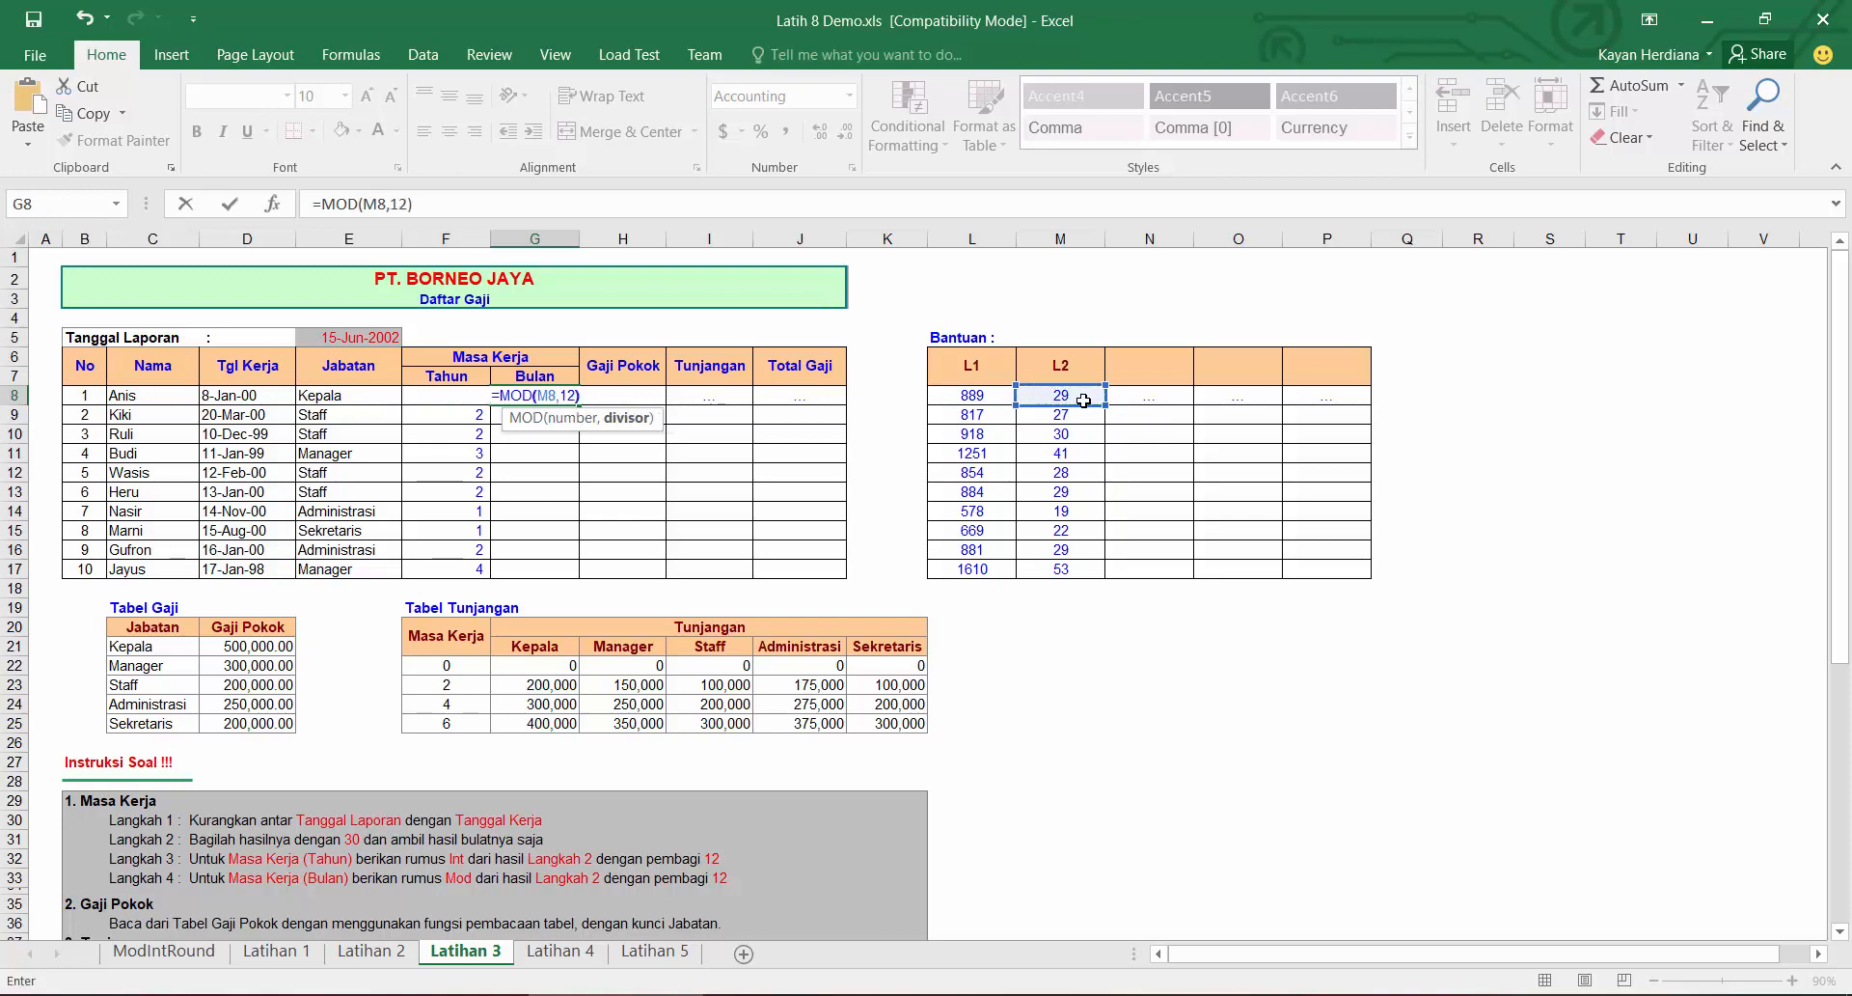
{"action": "key", "text": "Return"}
{"action": "left_click", "coordinate": [476, 395]}
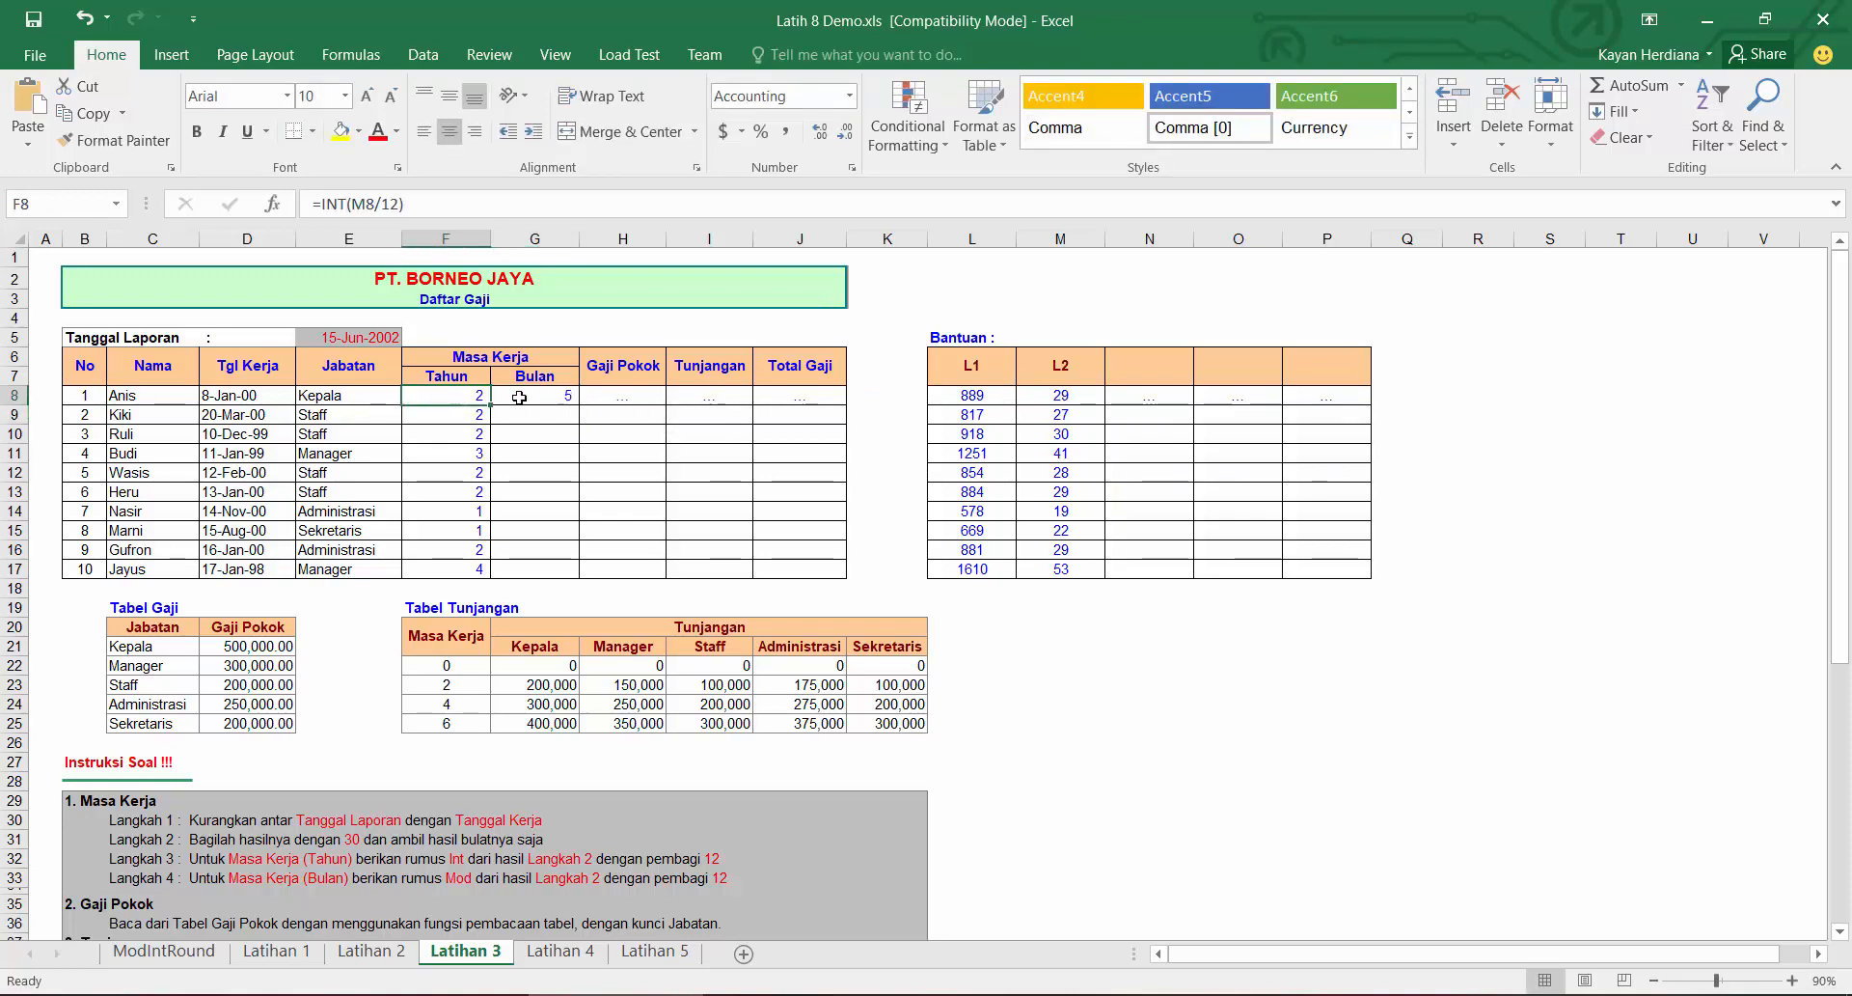
{"action": "left_click", "coordinate": [545, 395]}
{"action": "double_click", "coordinate": [580, 404]}
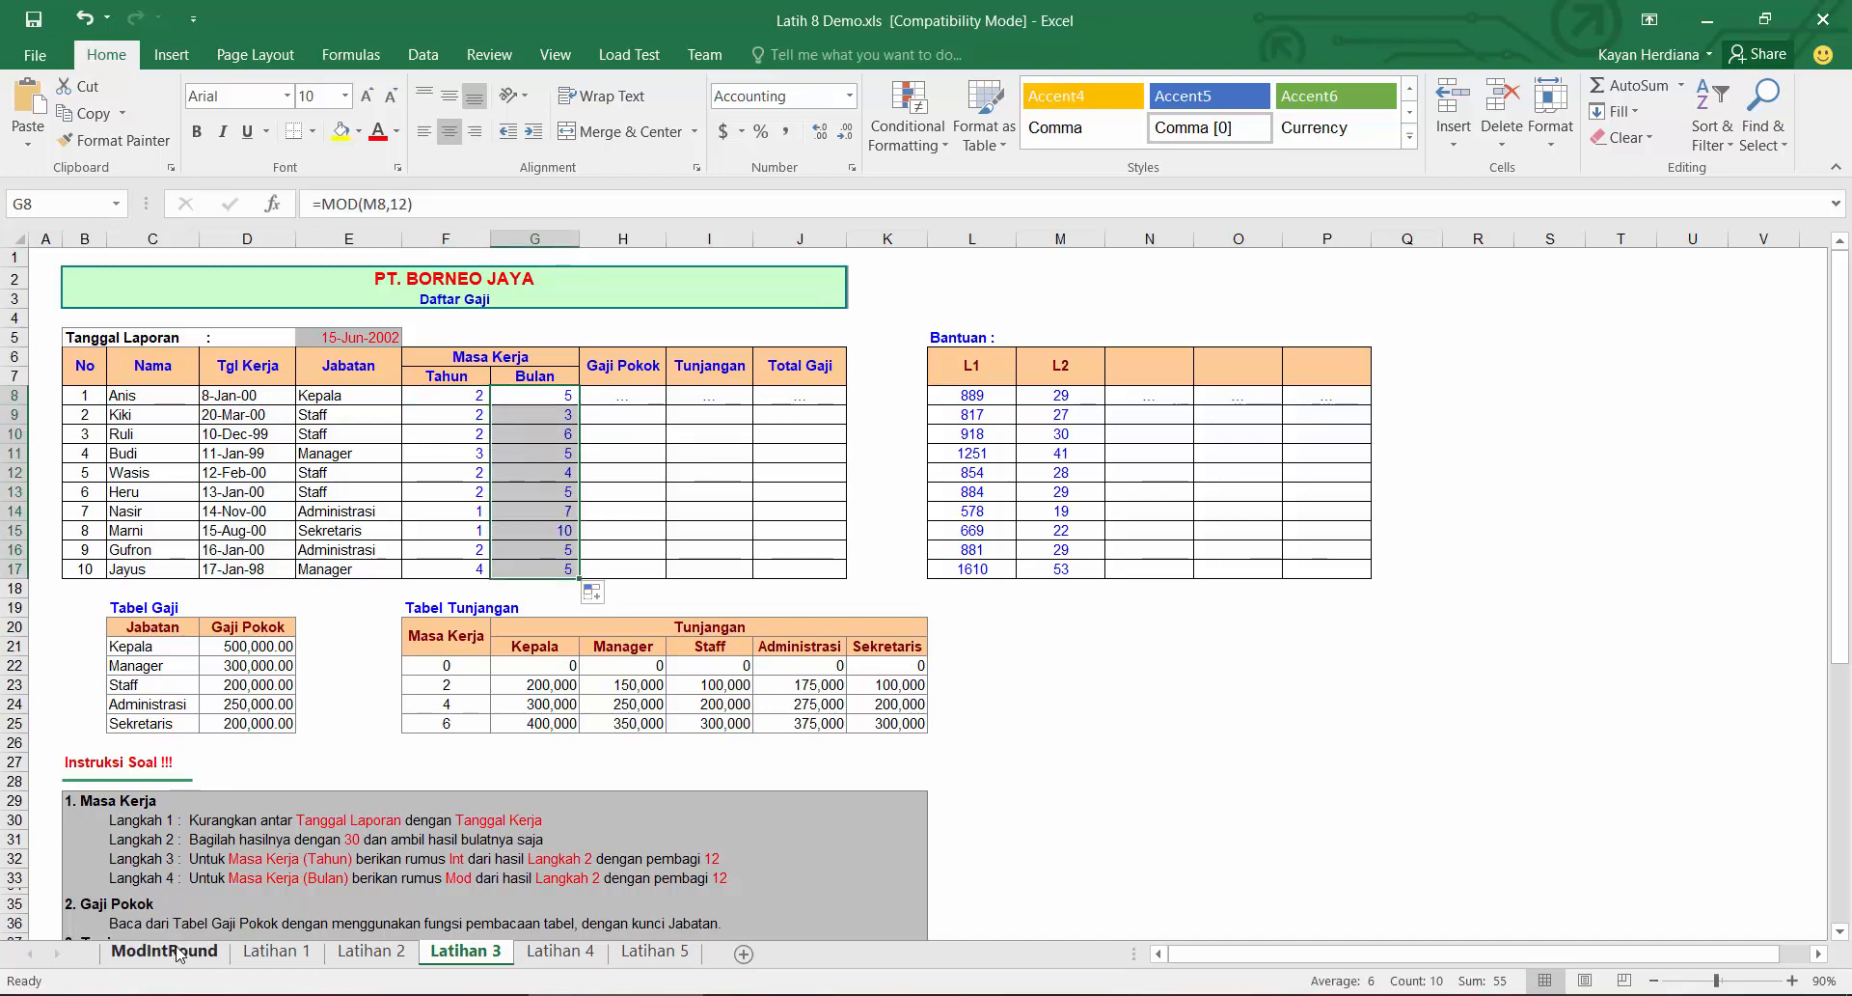
Step: Enter =VLOOKUP(E8,$C$20:$D$25,2,0) as the Gaji Pokok in H8 and fill it down to H17
{"action": "left_click", "coordinate": [650, 399]}
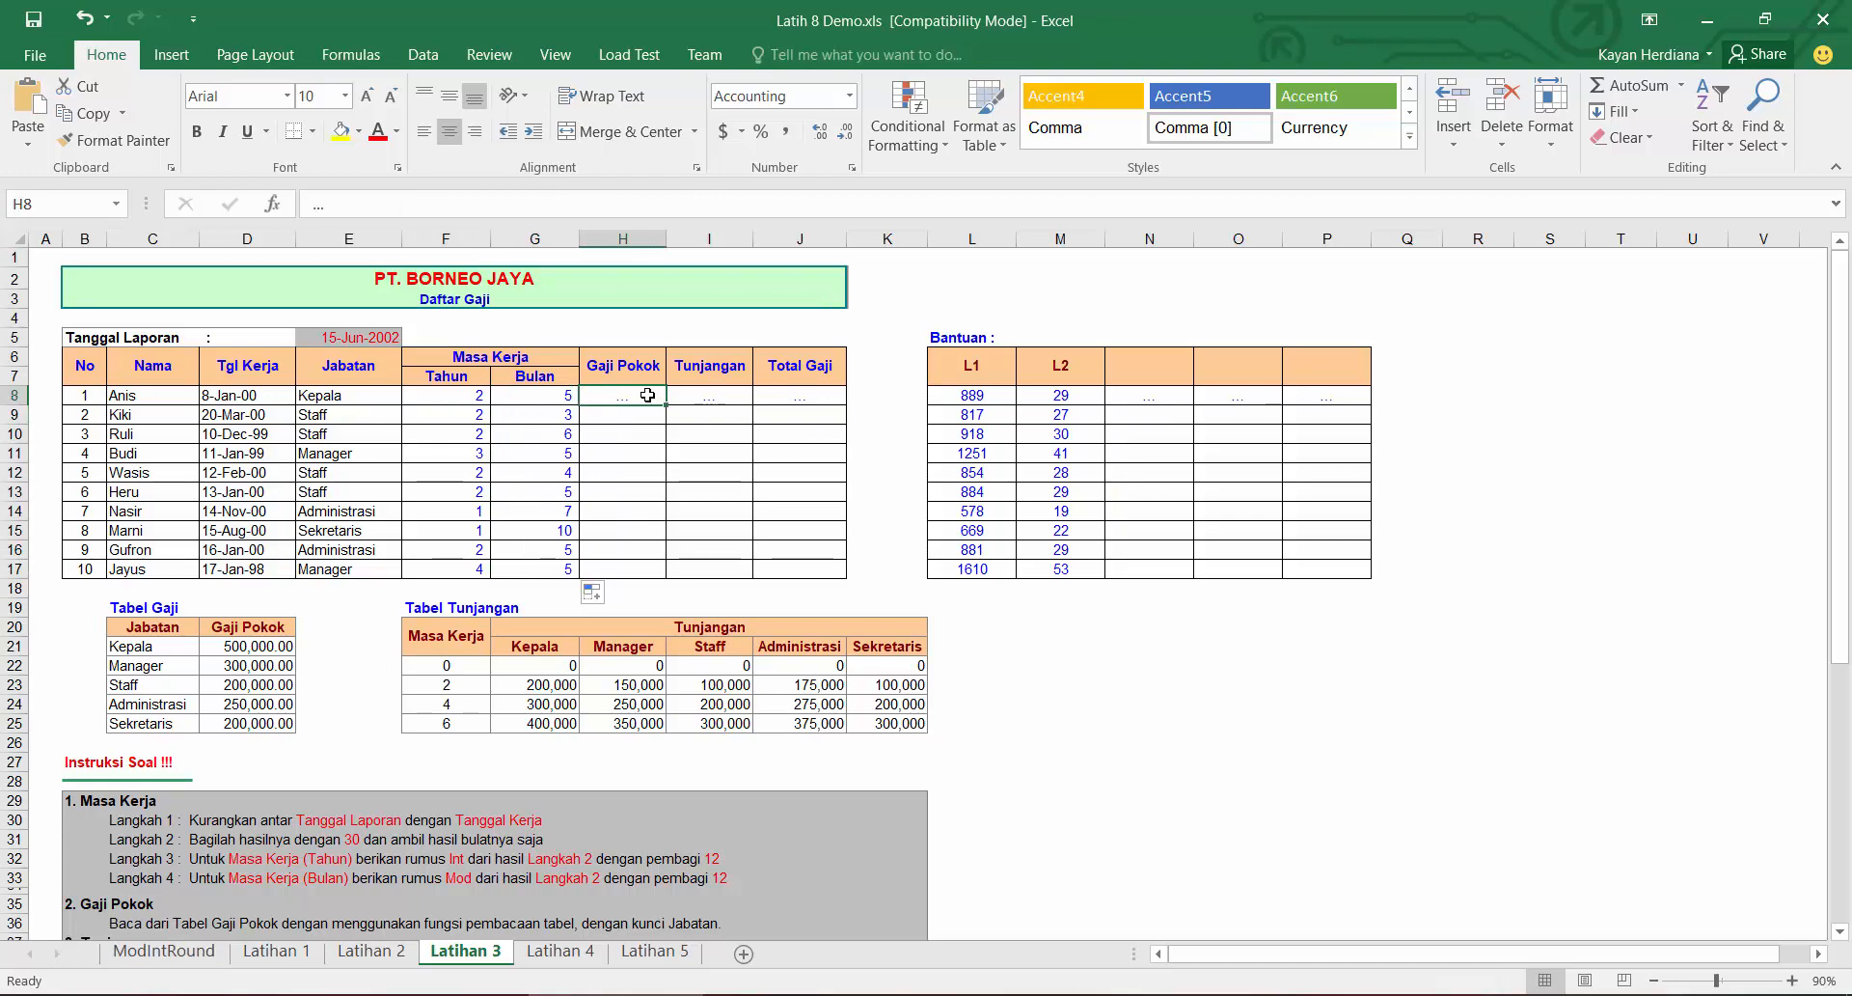
{"action": "type", "text": "="}
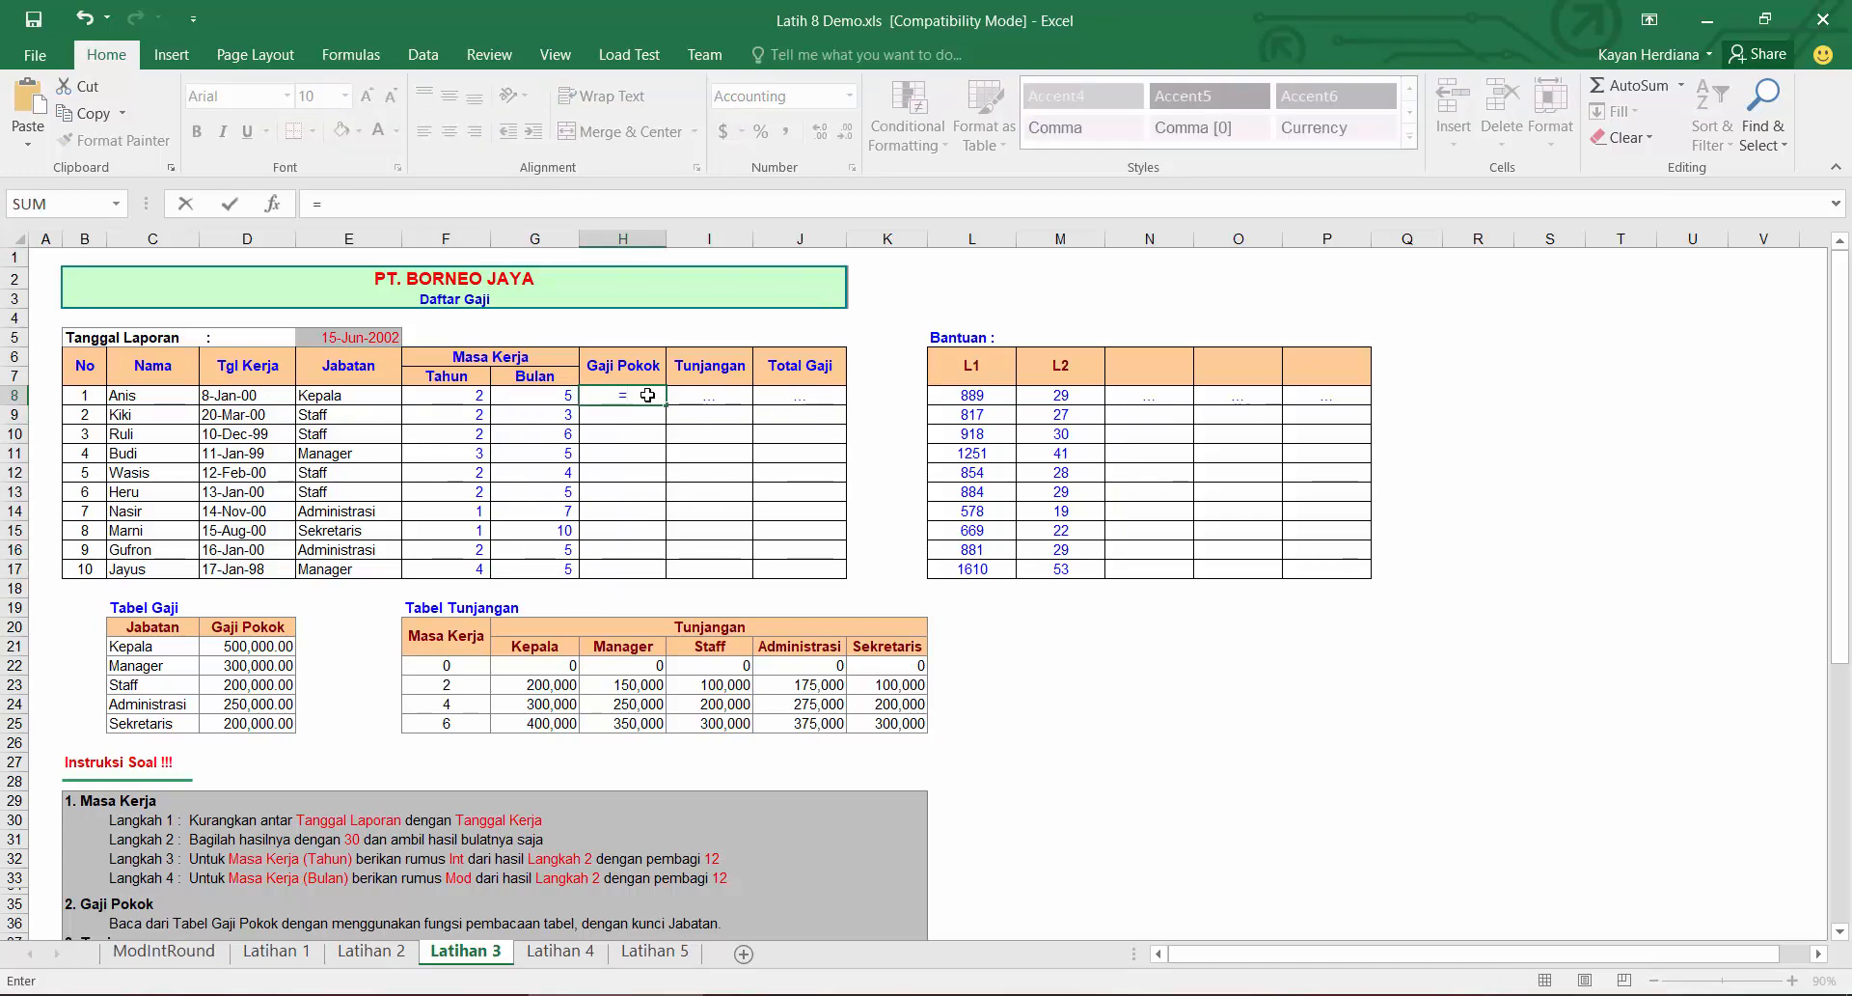
{"action": "scroll", "coordinate": [607, 507], "scroll_direction": "down", "scroll_amount": 7}
{"action": "scroll", "coordinate": [637, 540], "scroll_direction": "up", "scroll_amount": 7}
{"action": "type", "text": "vlo"}
{"action": "key", "text": "Tab"}
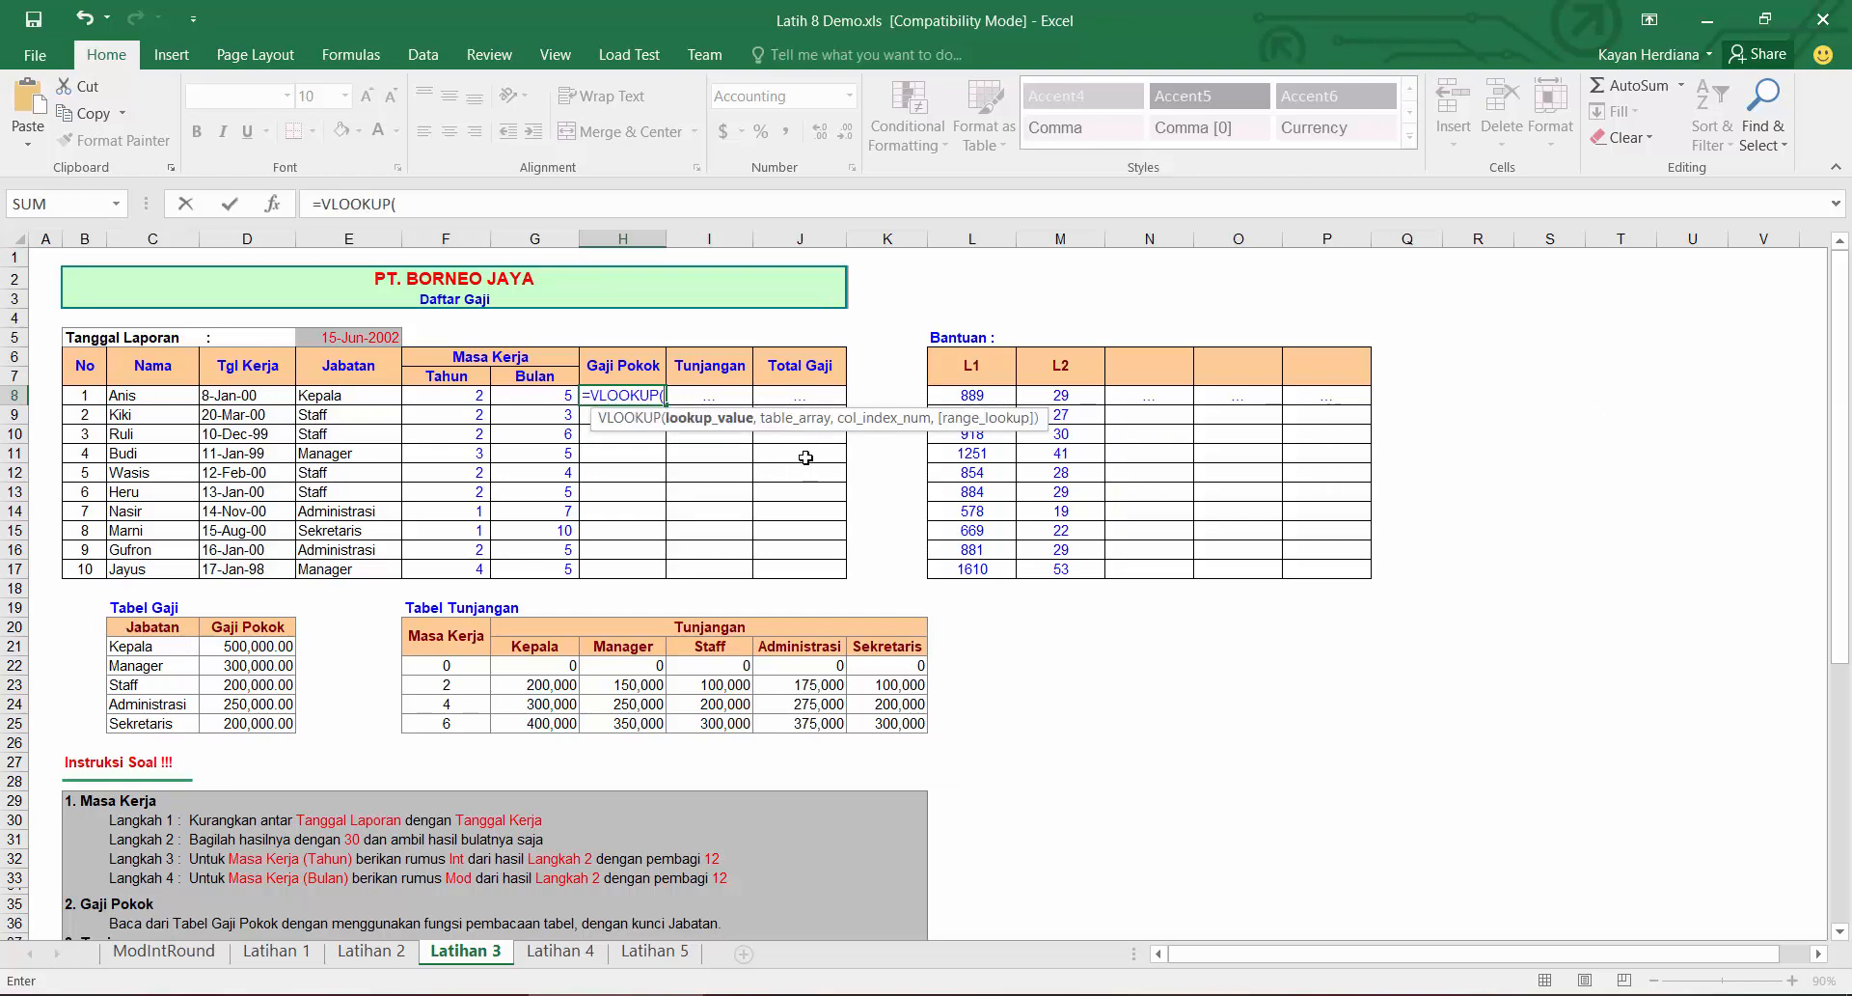
{"action": "left_click", "coordinate": [350, 396]}
{"action": "type", "text": ","}
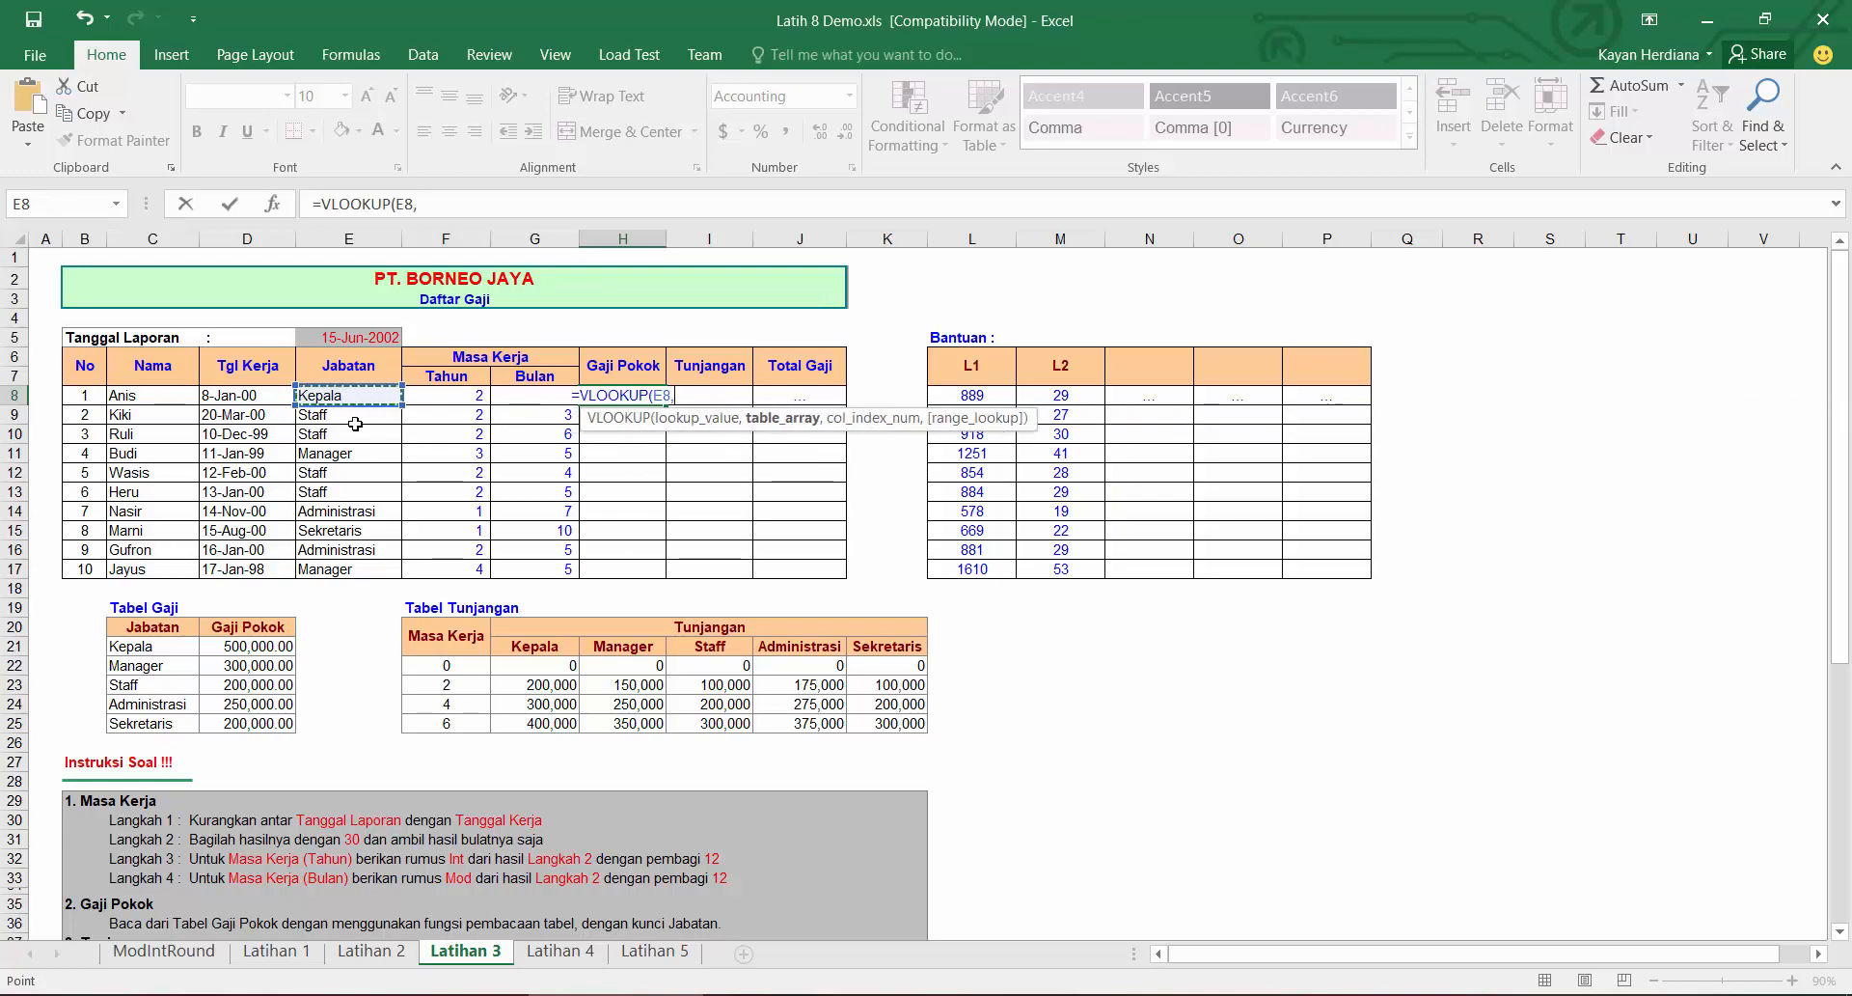
{"action": "left_click_drag", "start_coordinate": [177, 631], "coordinate": [274, 724]}
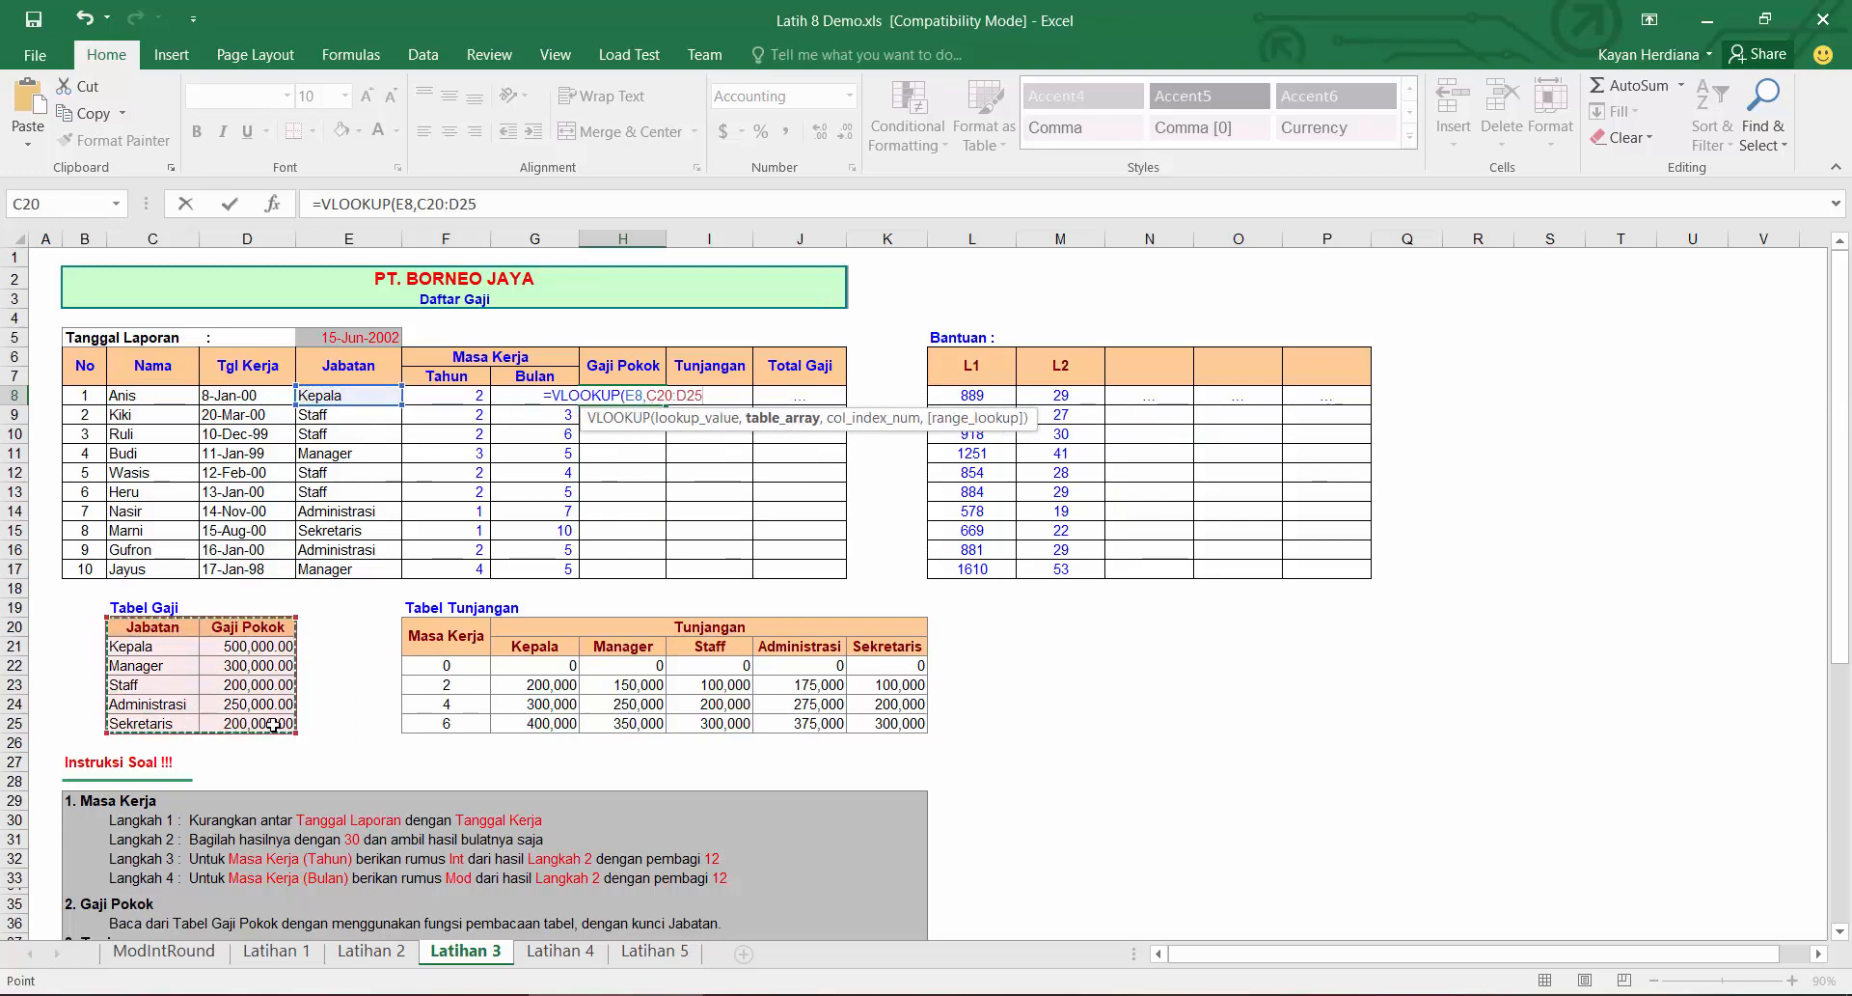
{"action": "key", "text": "F4"}
{"action": "type", "text": ",2,0)"}
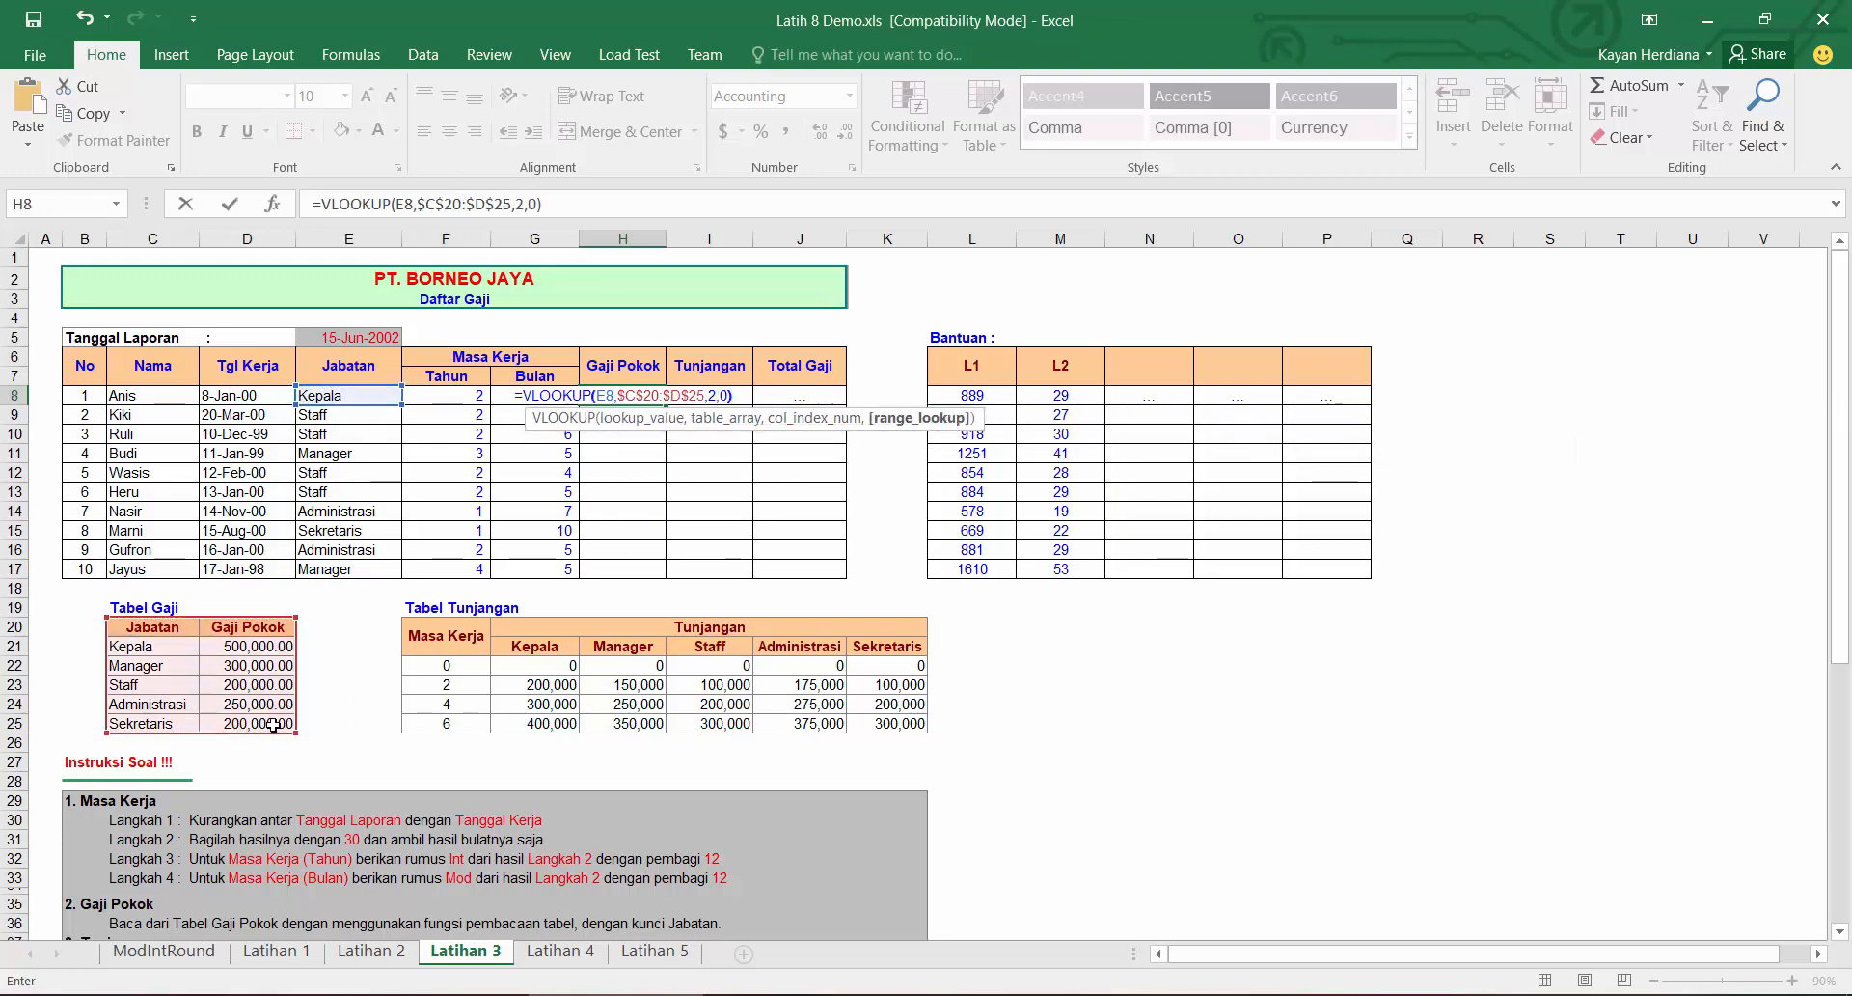
{"action": "key", "text": "Return"}
{"action": "left_click", "coordinate": [637, 397]}
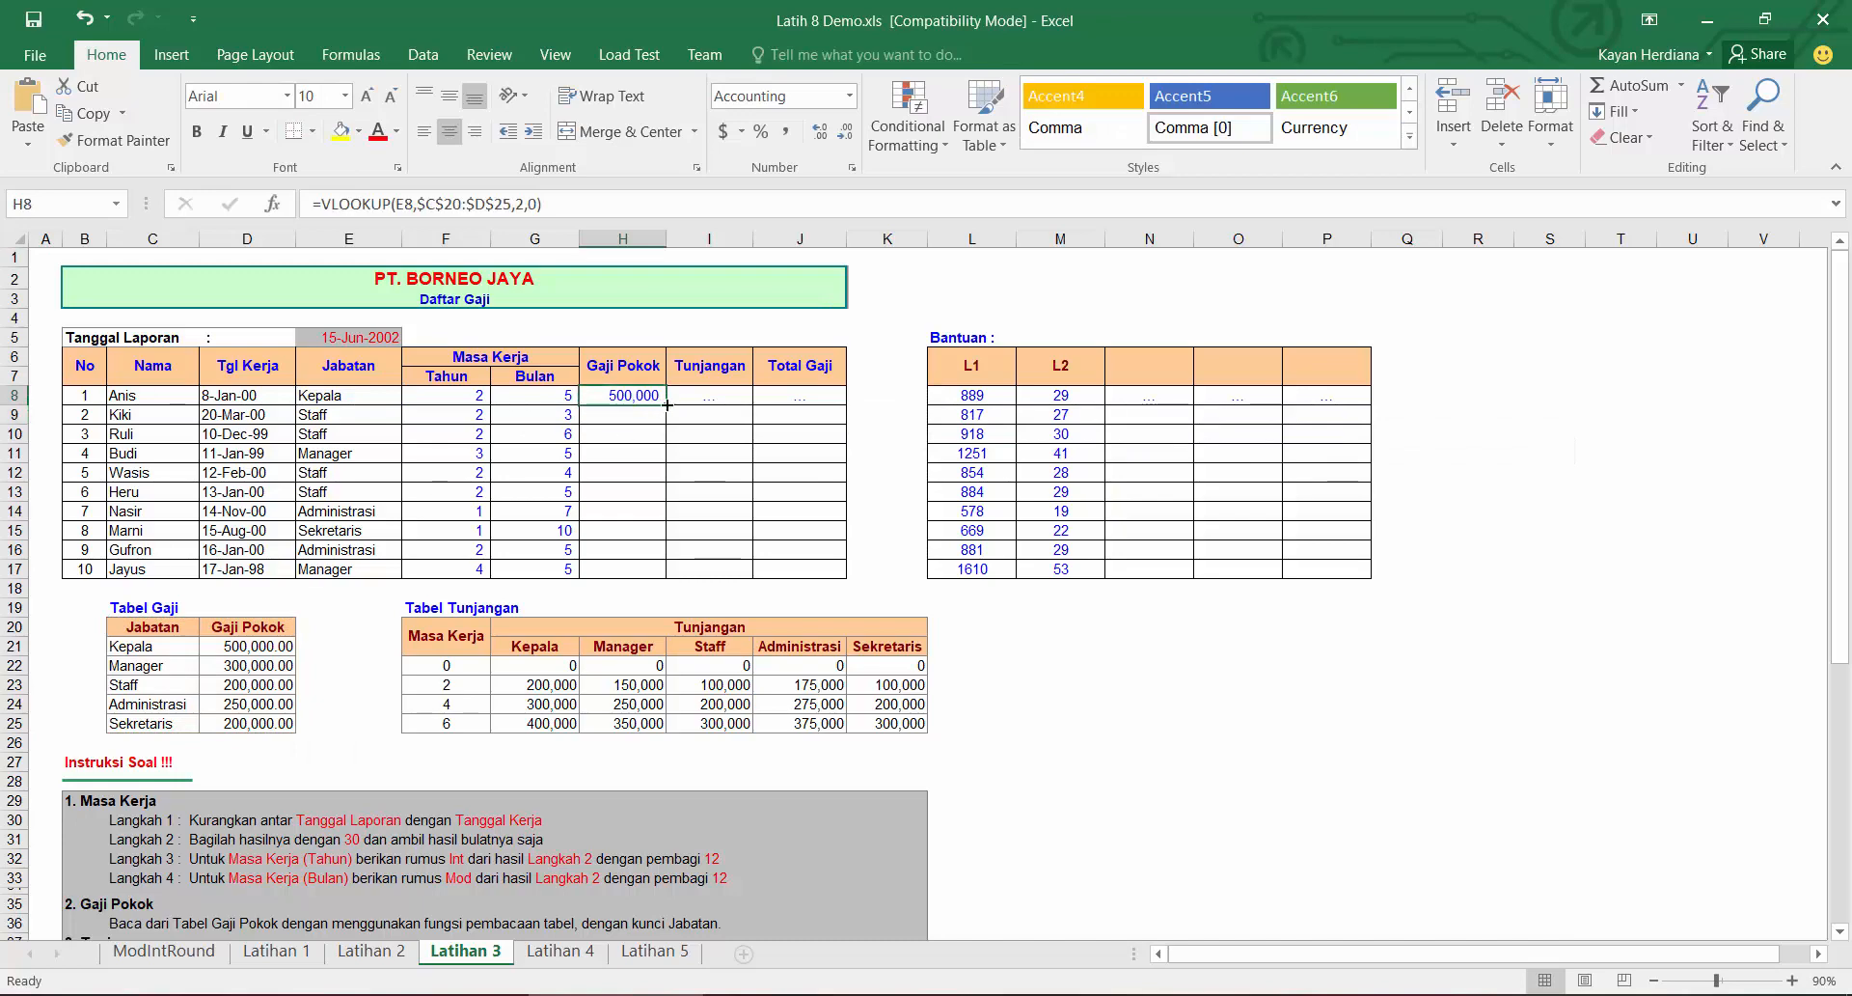
{"action": "double_click", "coordinate": [665, 405]}
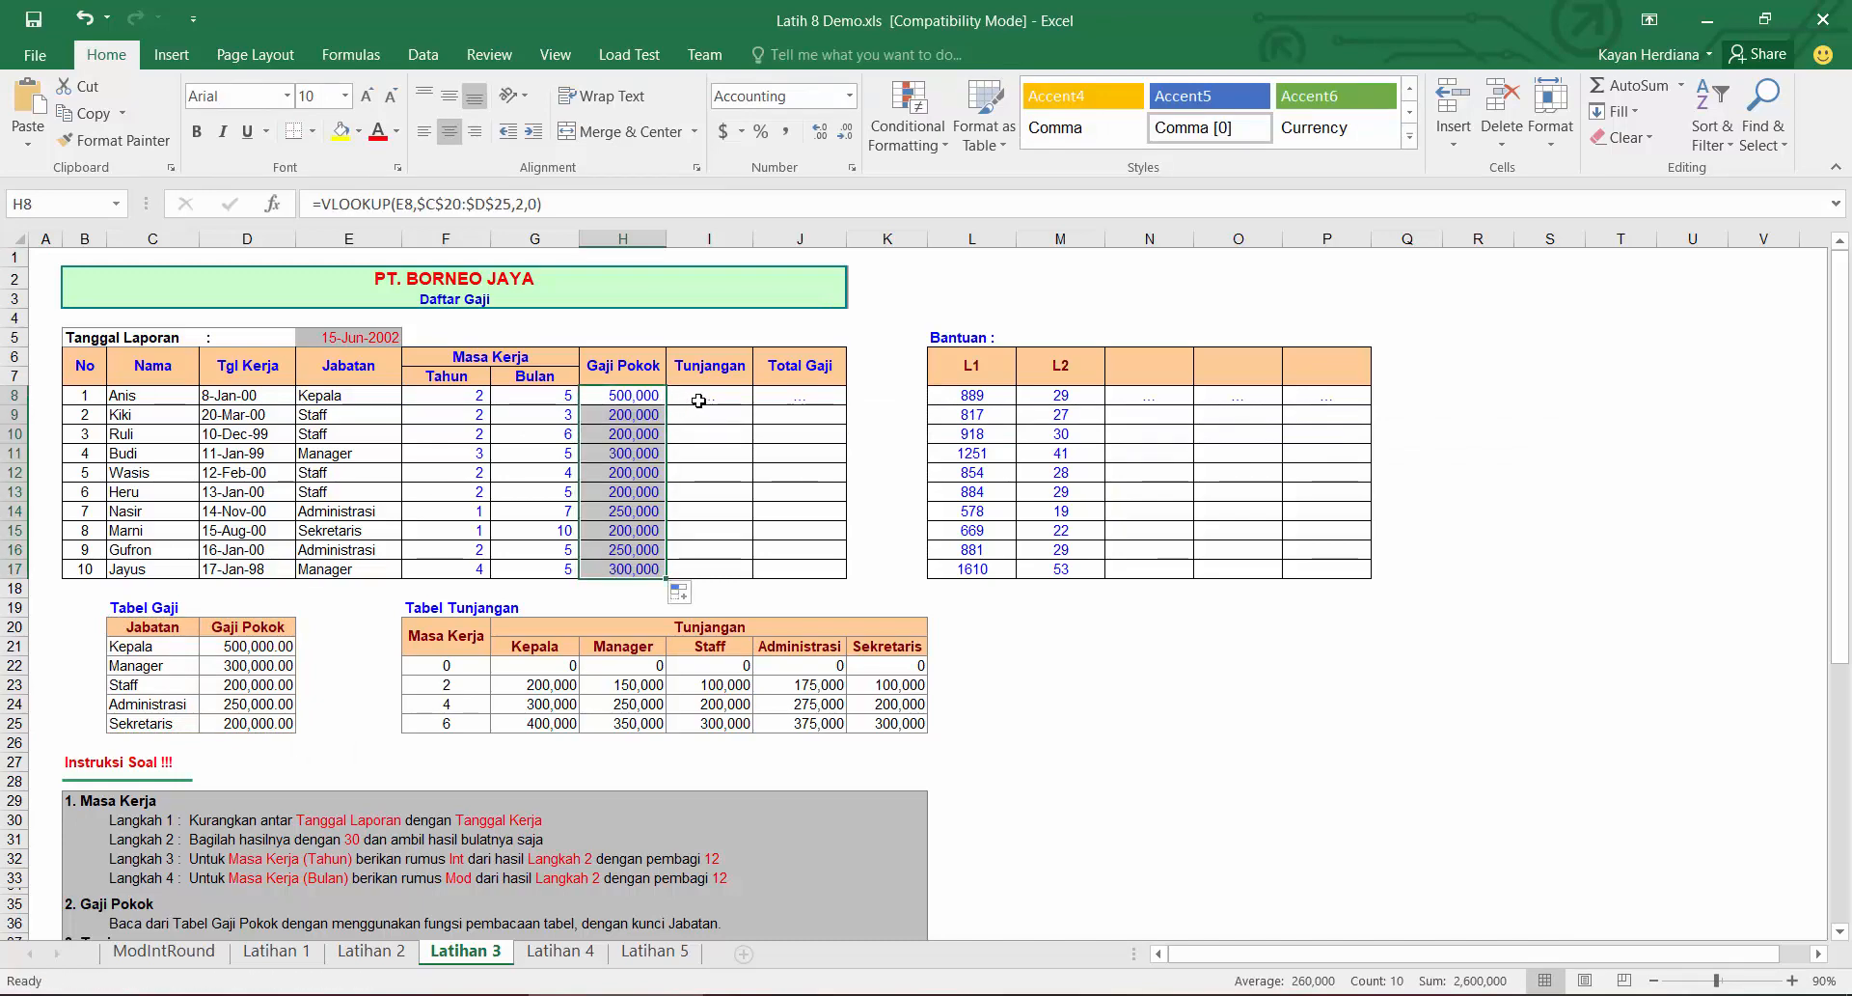
Step: Start a VLOOKUP in Tunjangan cell I8 that looks up F8 in the absolute range $F$22:$K$25
{"action": "left_click", "coordinate": [699, 400]}
{"action": "type", "text": "="}
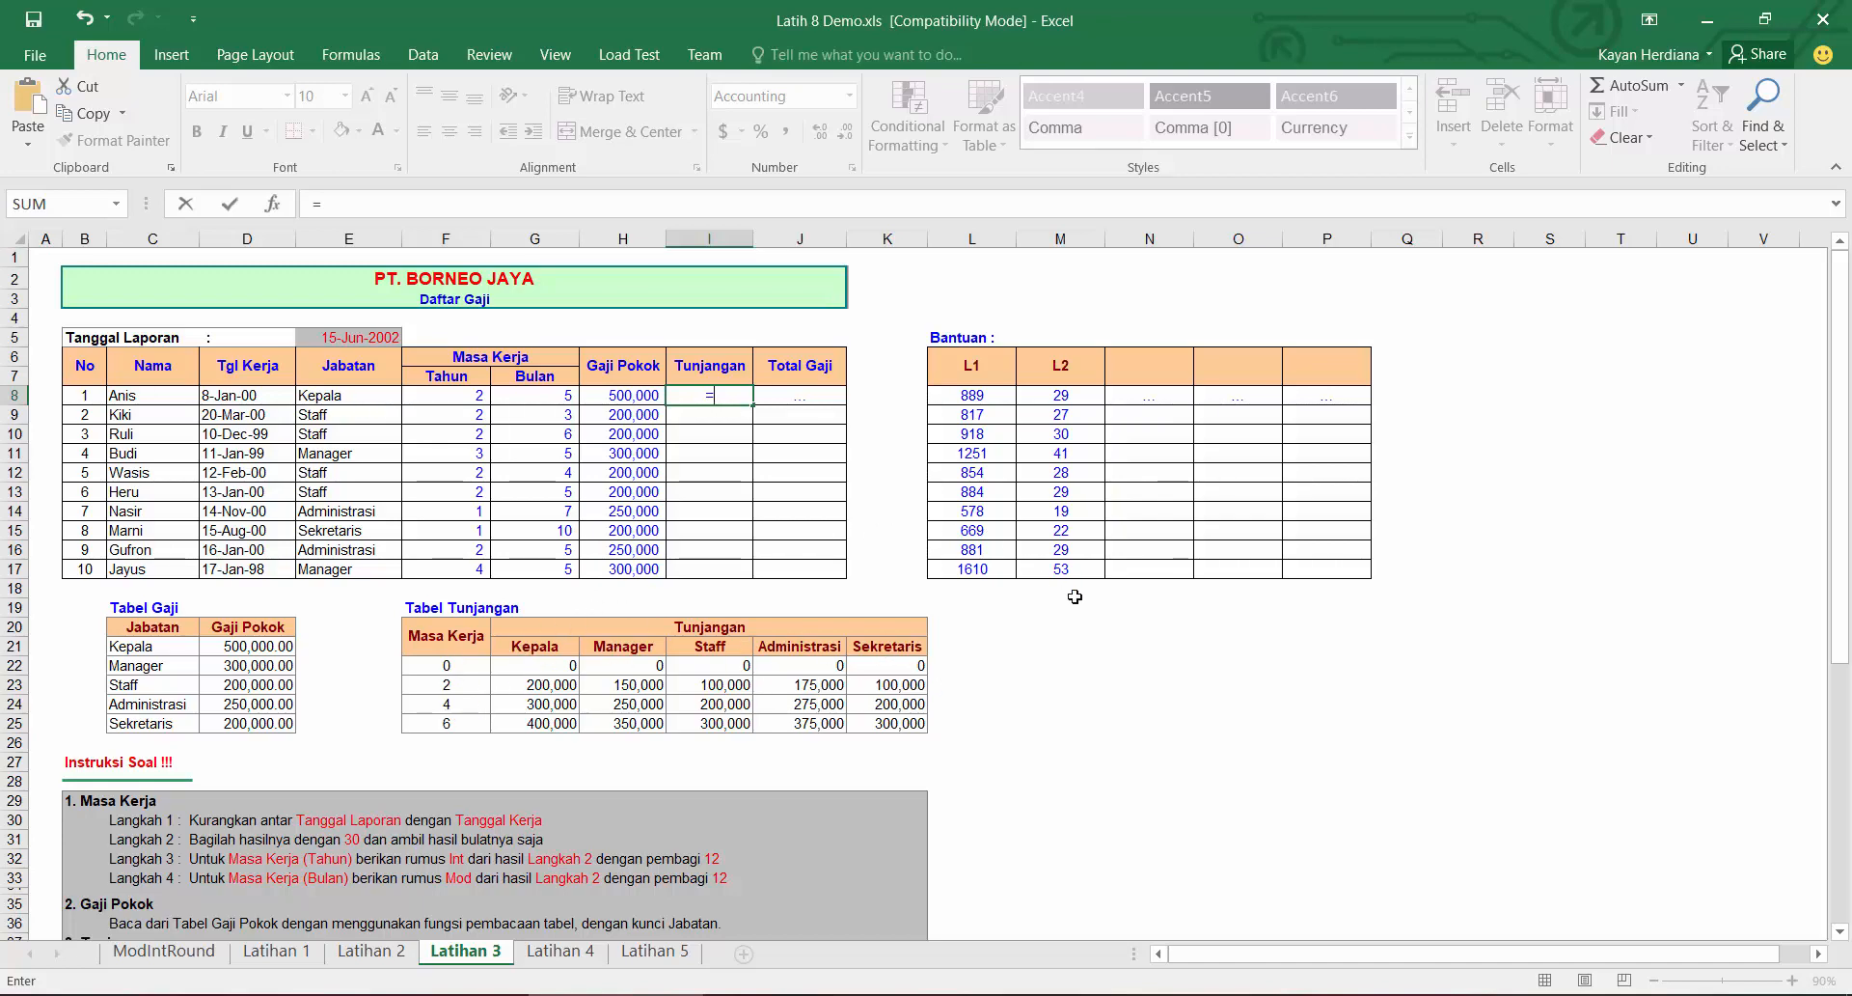
{"action": "type", "text": "vlo"}
{"action": "key", "text": "Tab"}
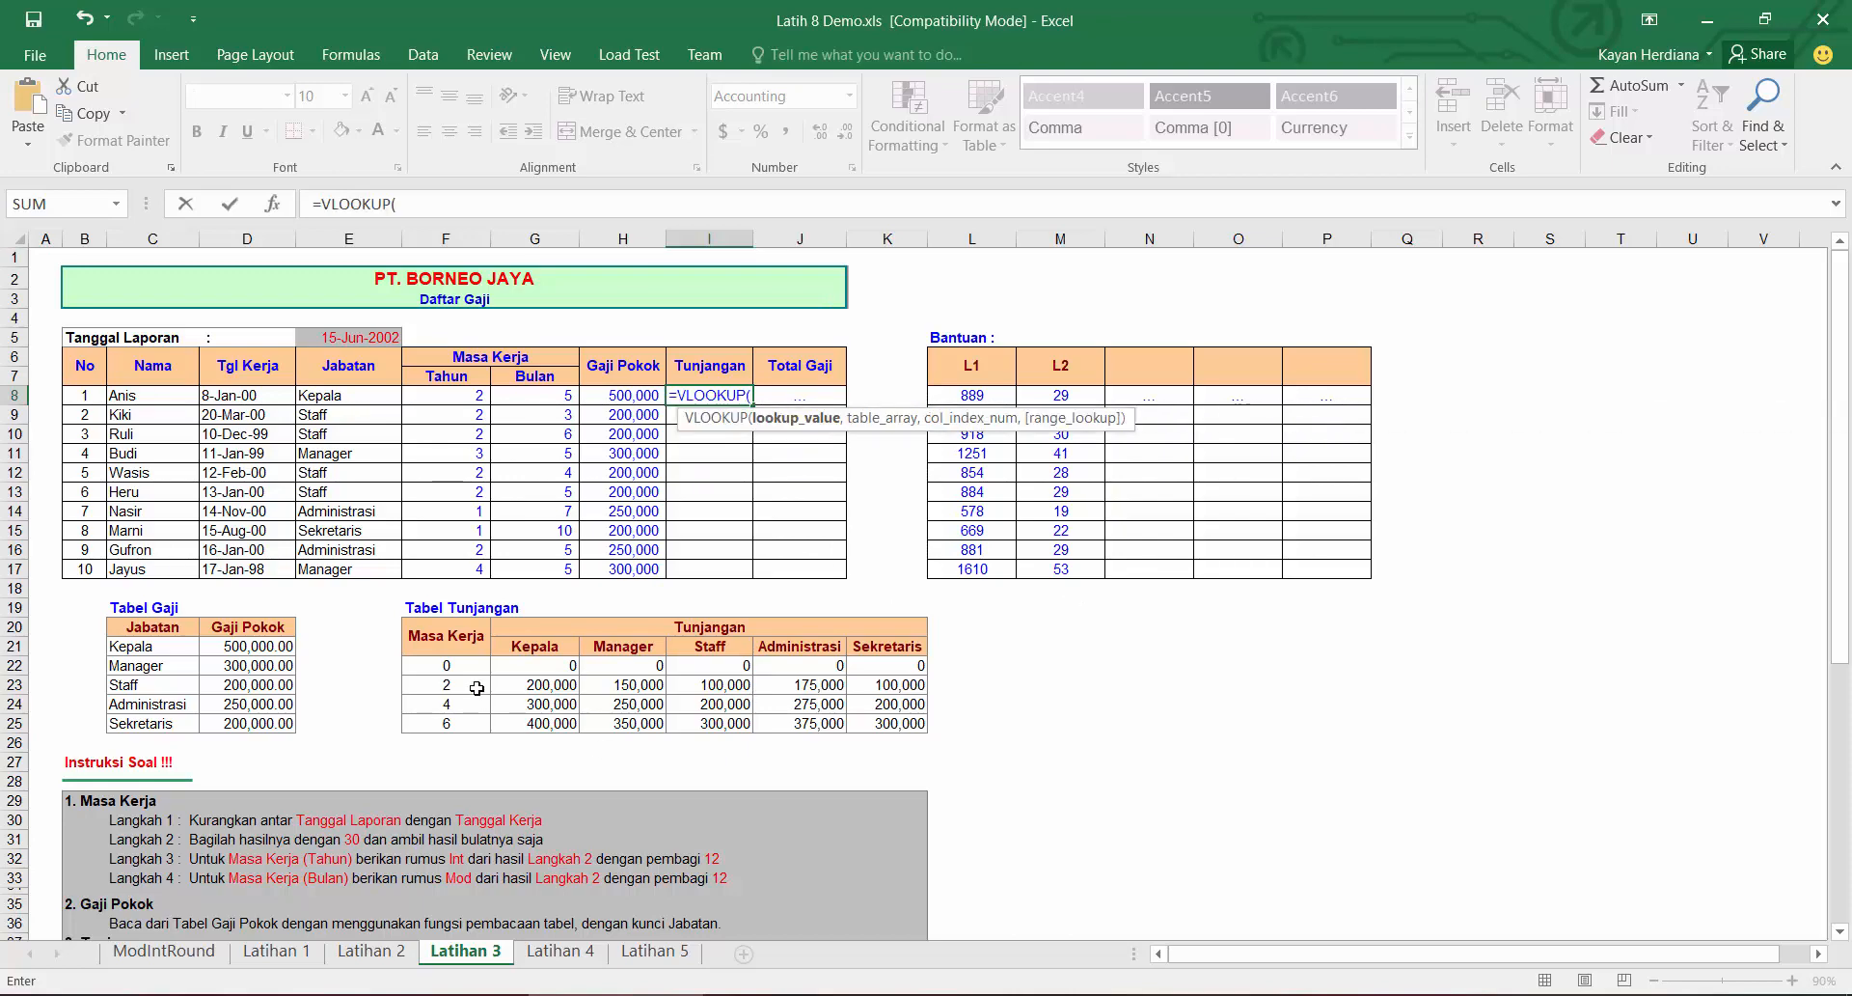
{"action": "scroll", "coordinate": [197, 900], "scroll_direction": "down", "scroll_amount": 1}
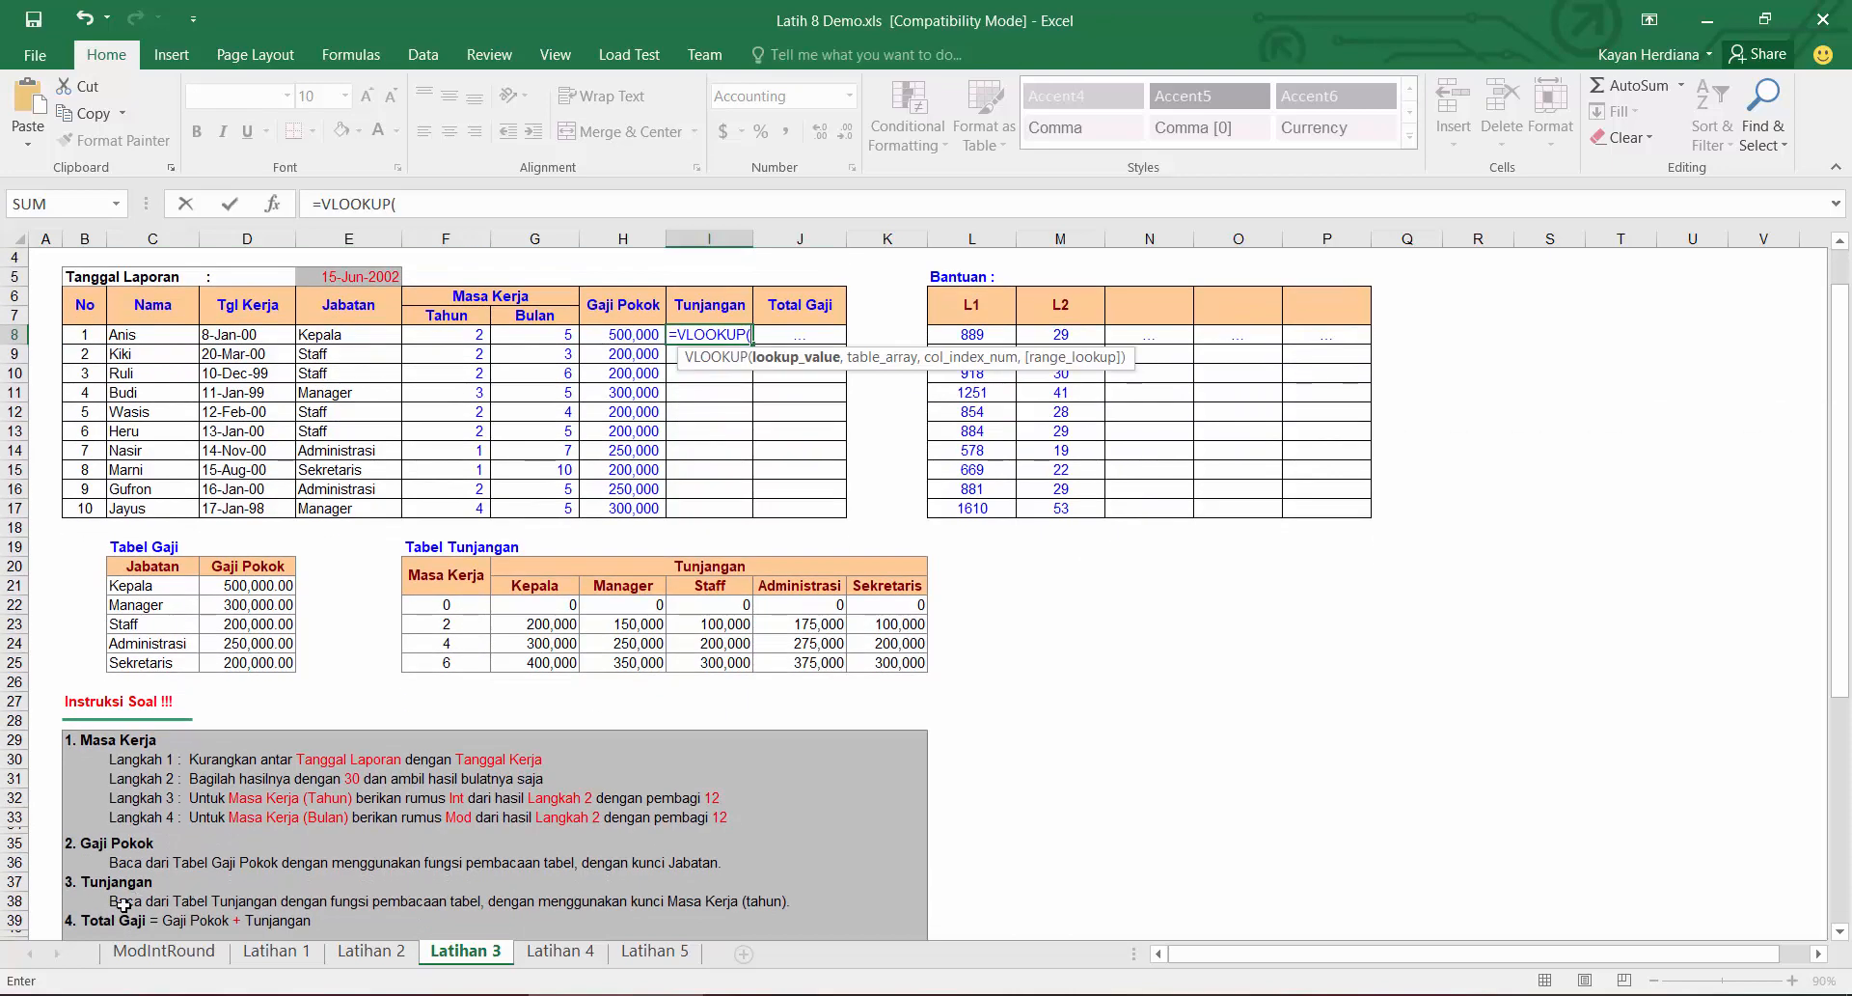
{"action": "scroll", "coordinate": [693, 657], "scroll_direction": "up", "scroll_amount": 1}
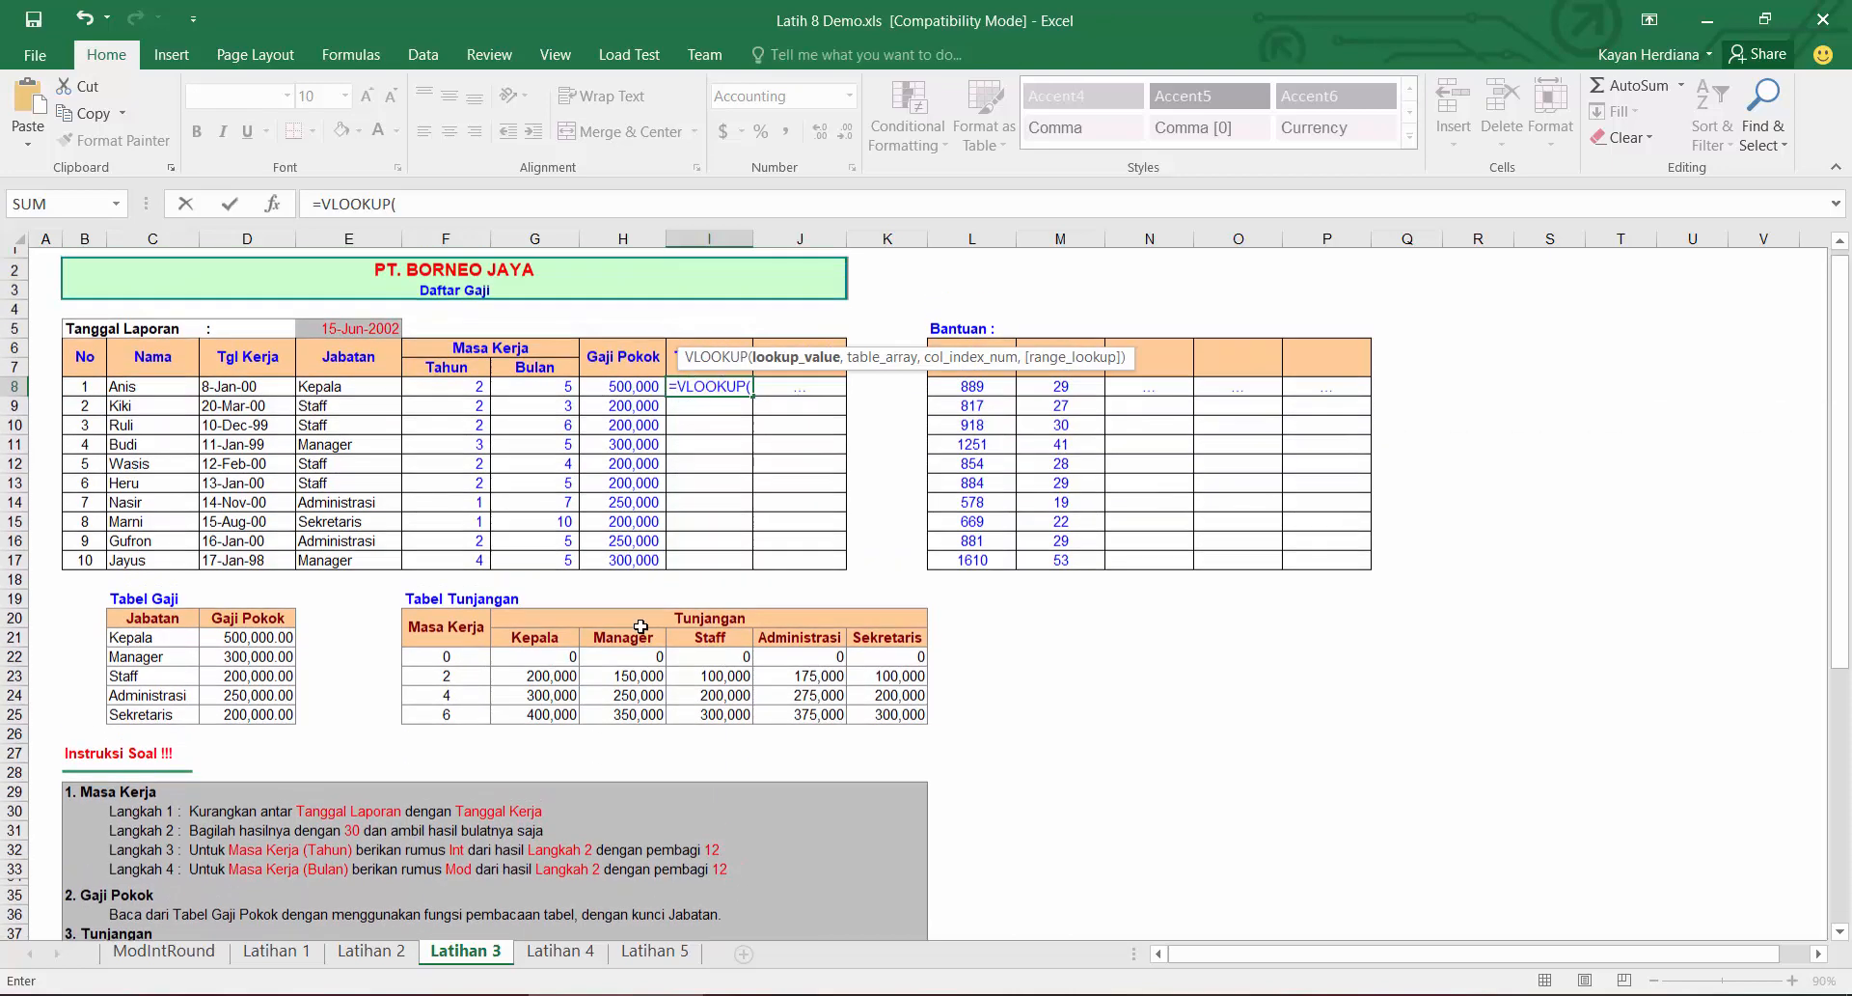
{"action": "left_click", "coordinate": [440, 395]}
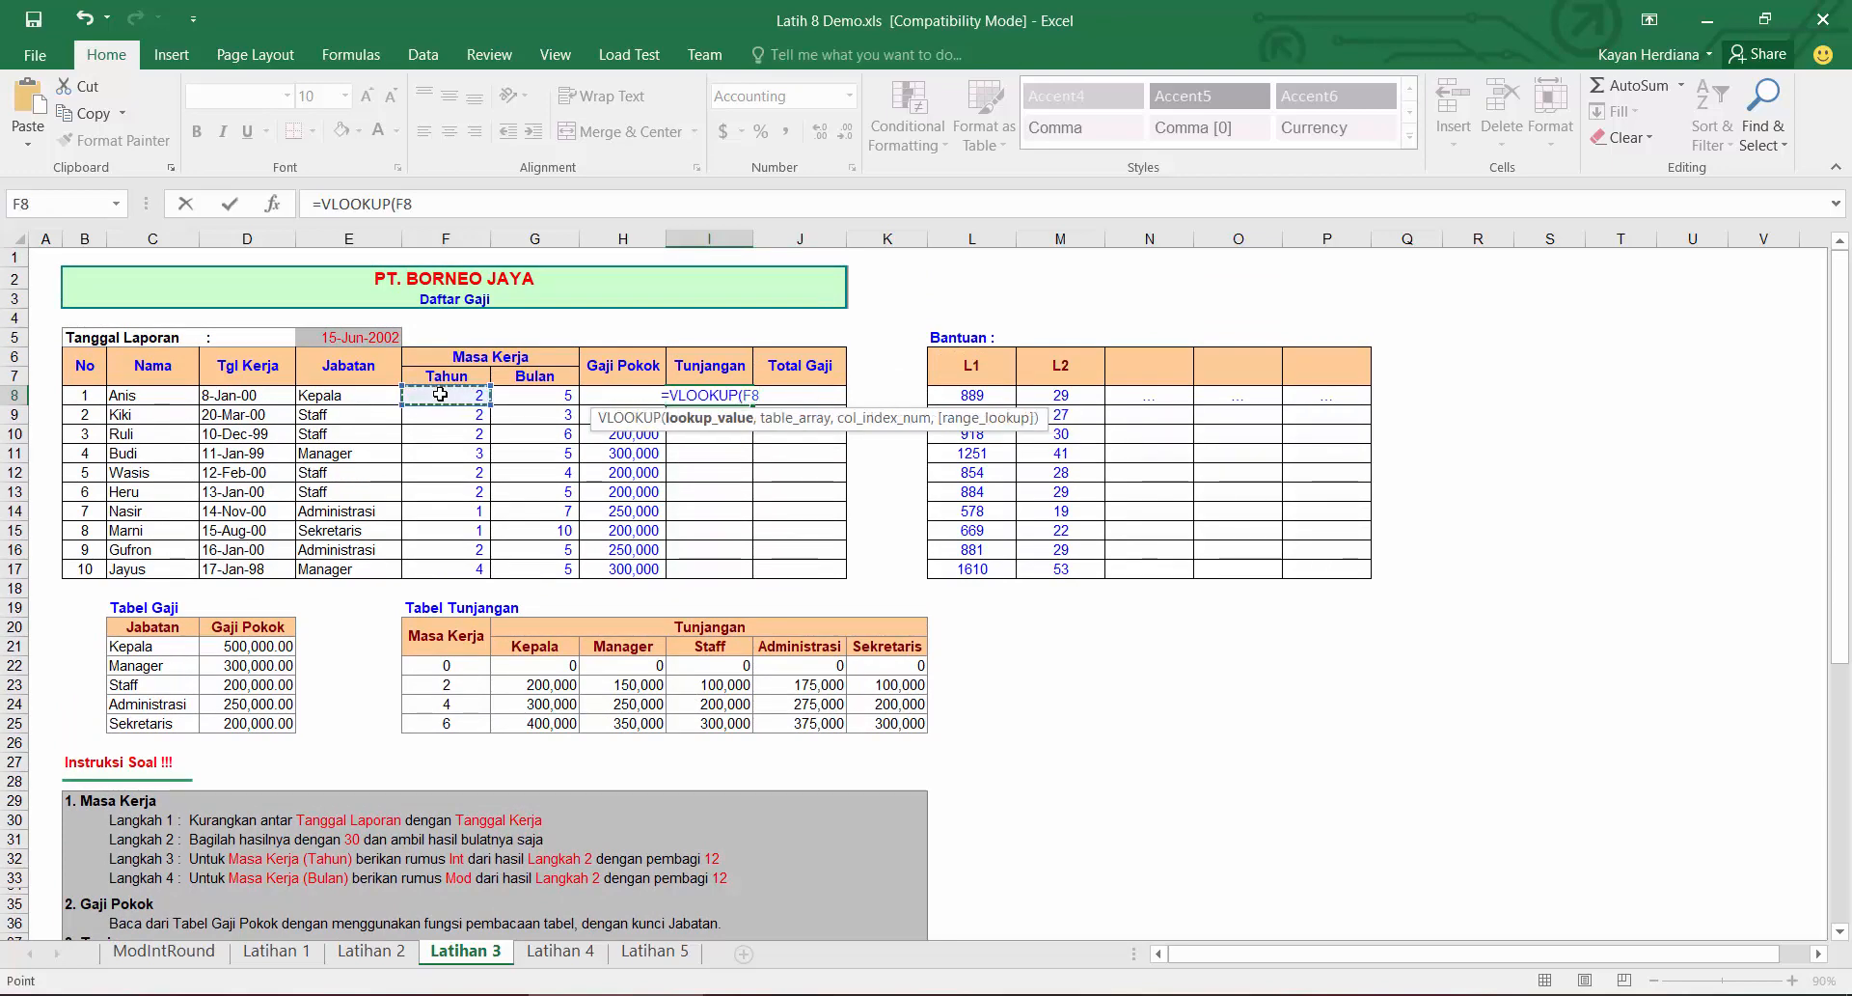
{"action": "type", "text": ","}
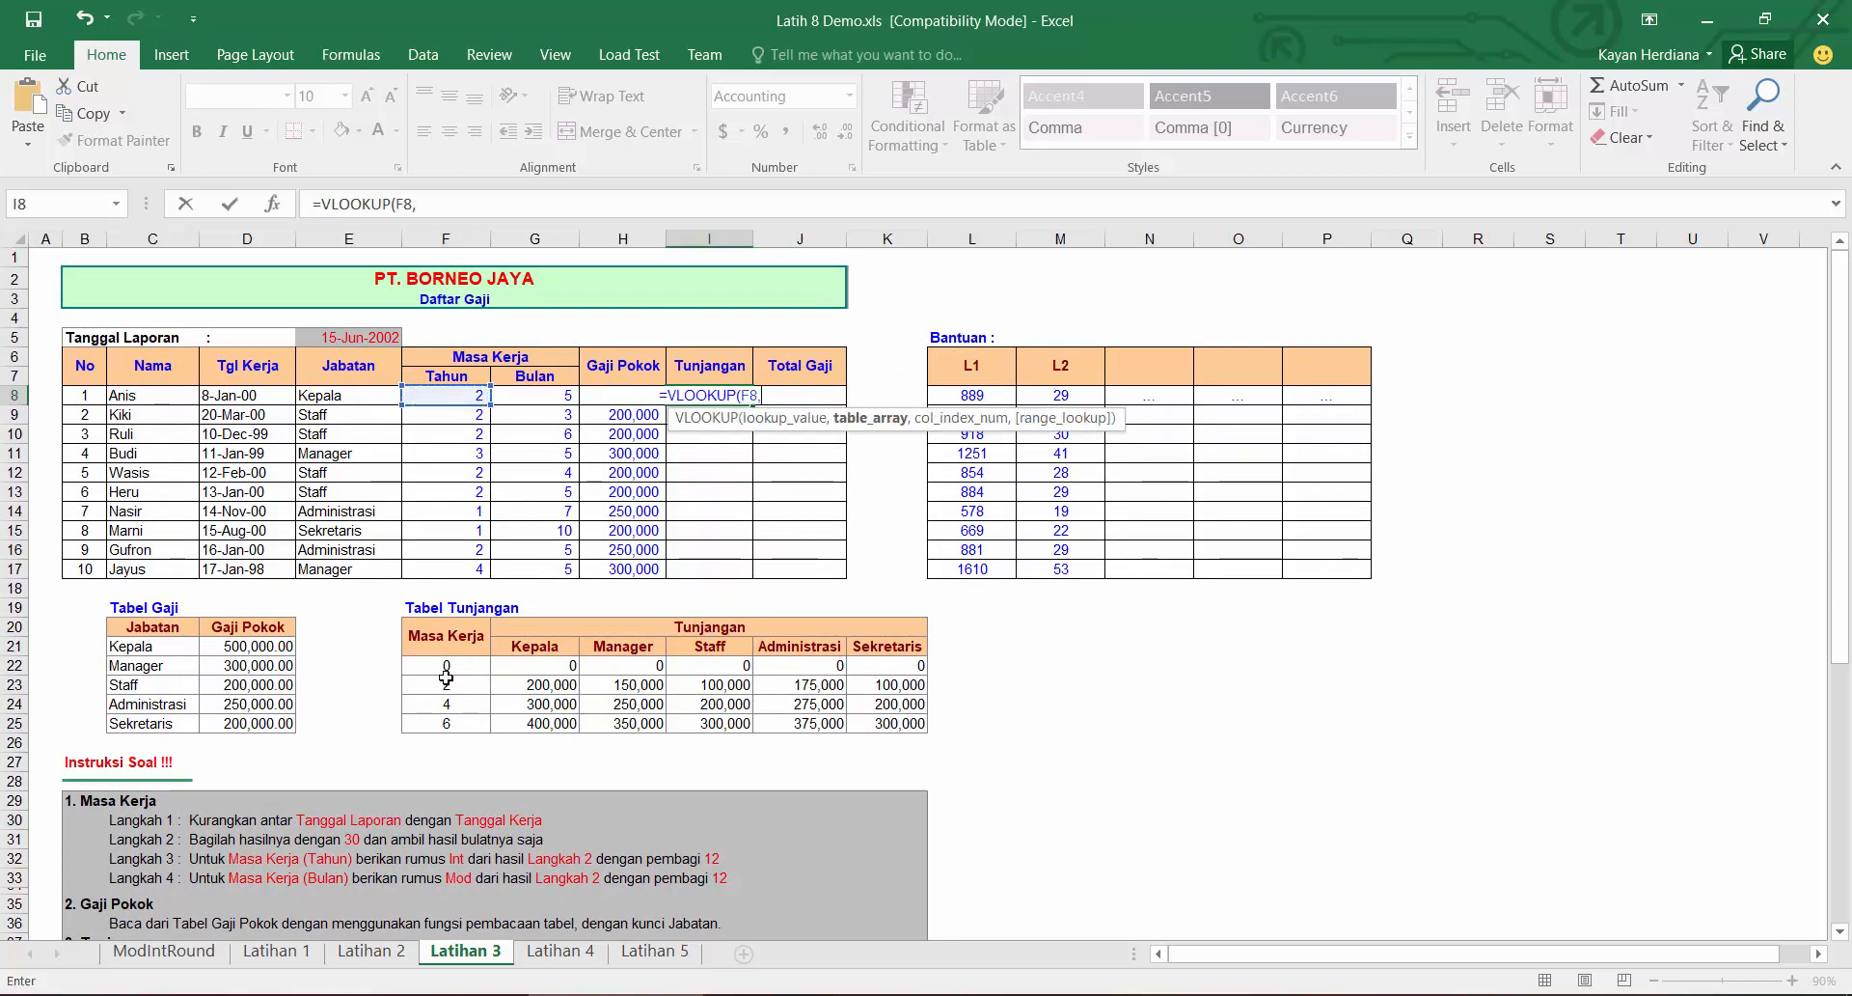
{"action": "left_click_drag", "start_coordinate": [443, 667], "coordinate": [915, 728]}
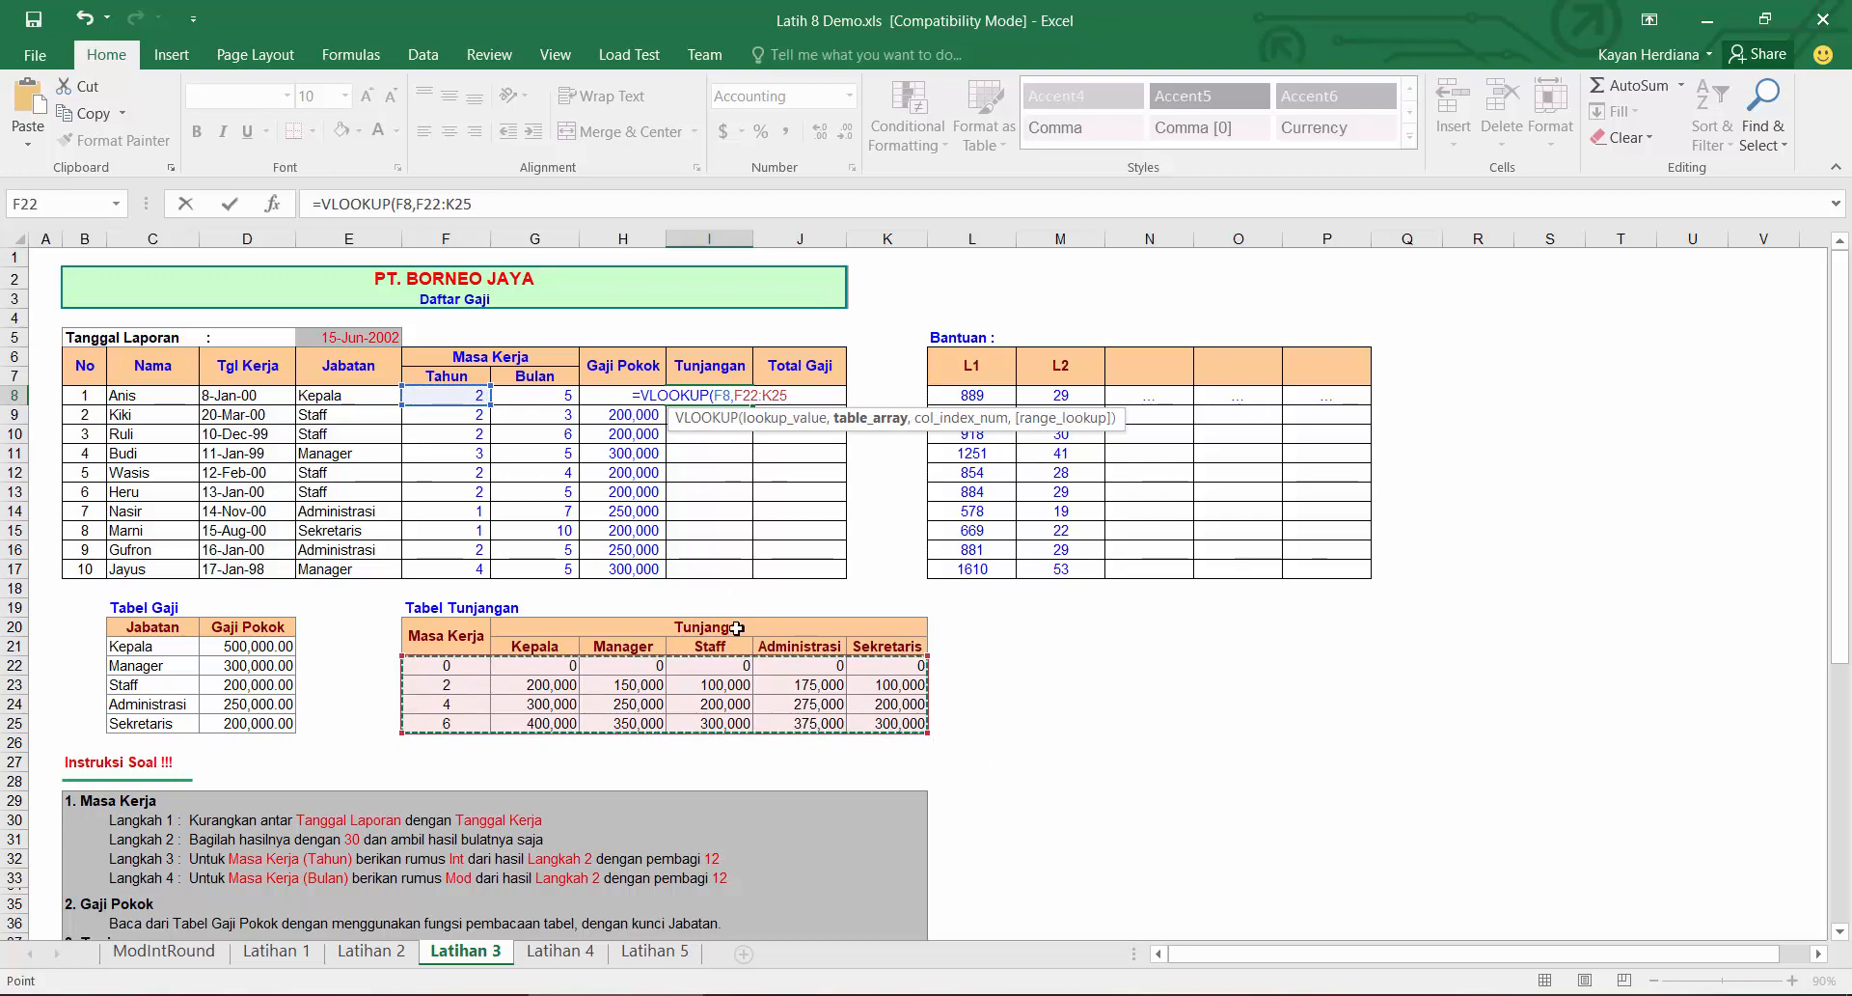
{"action": "key", "text": "F4"}
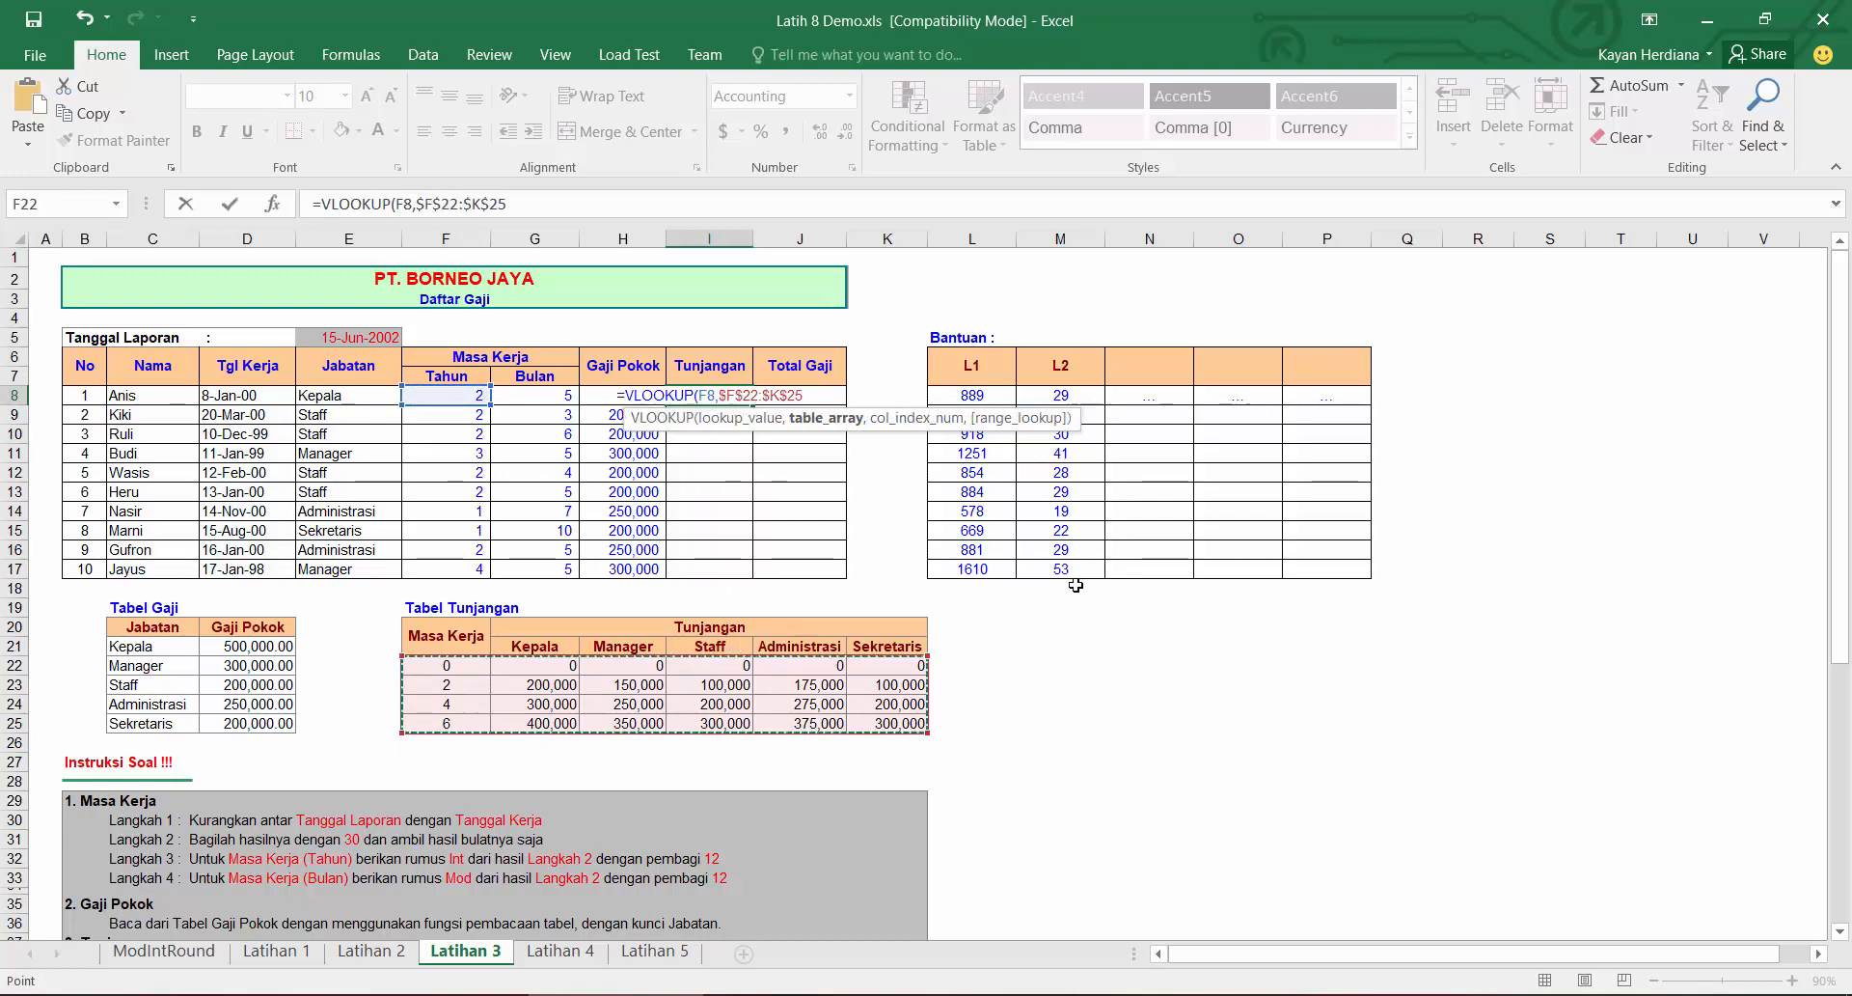
{"action": "type", "text": ","}
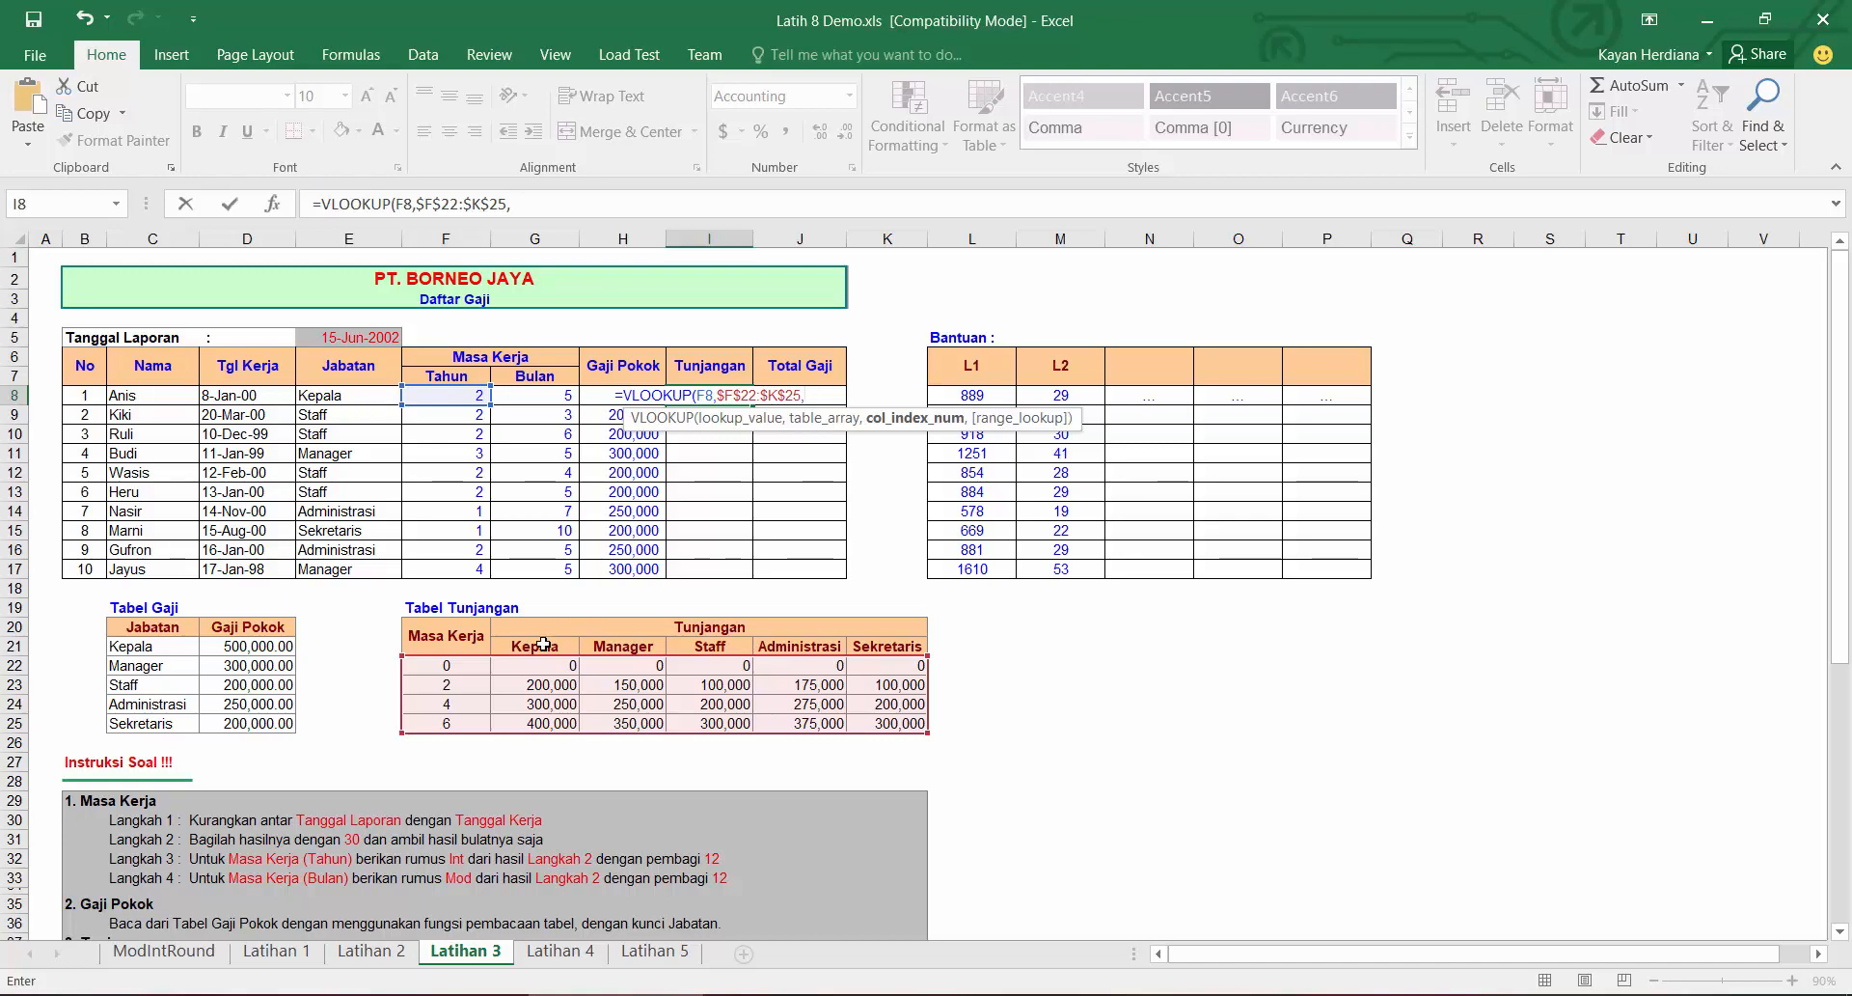
{"action": "type", "text": "IF("}
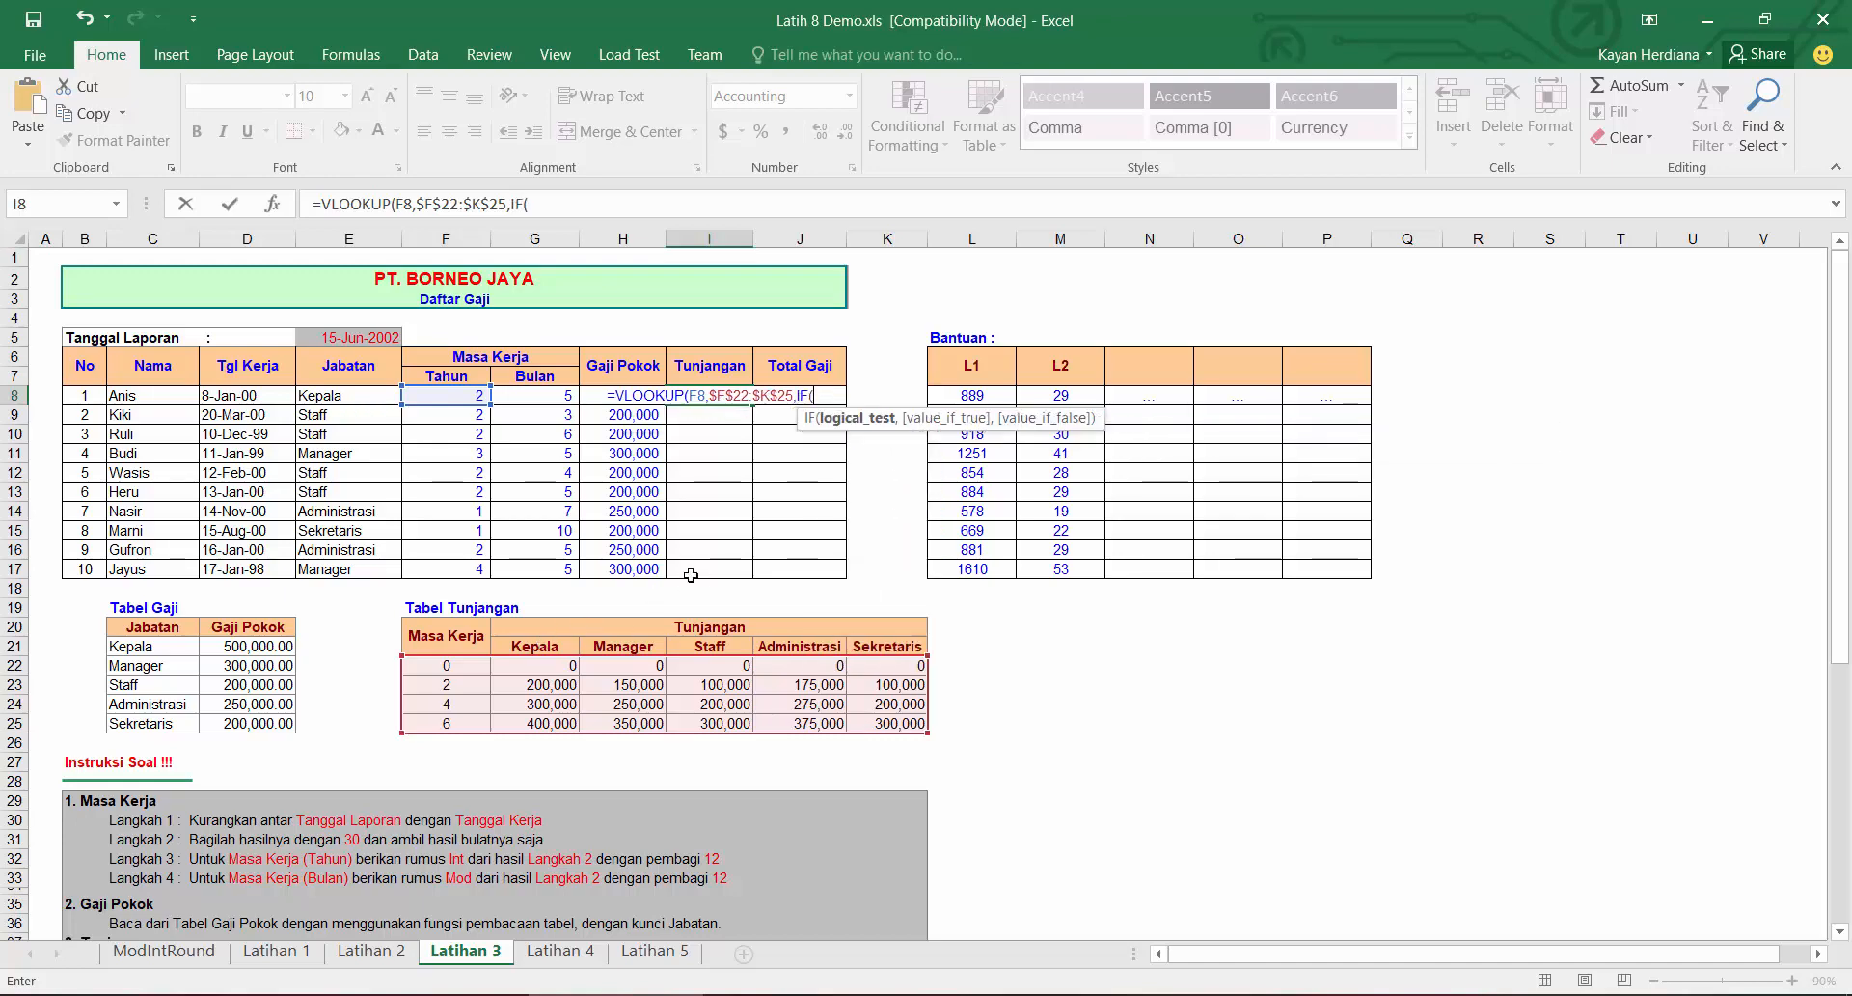
Step: Add a nested IF column index on E8 returning 2 for Kepala, 3 Manager, 4 Staff, 5 Administrasi, otherwise 6
{"action": "left_click", "coordinate": [348, 398]}
{"action": "type", "text": "=\""}
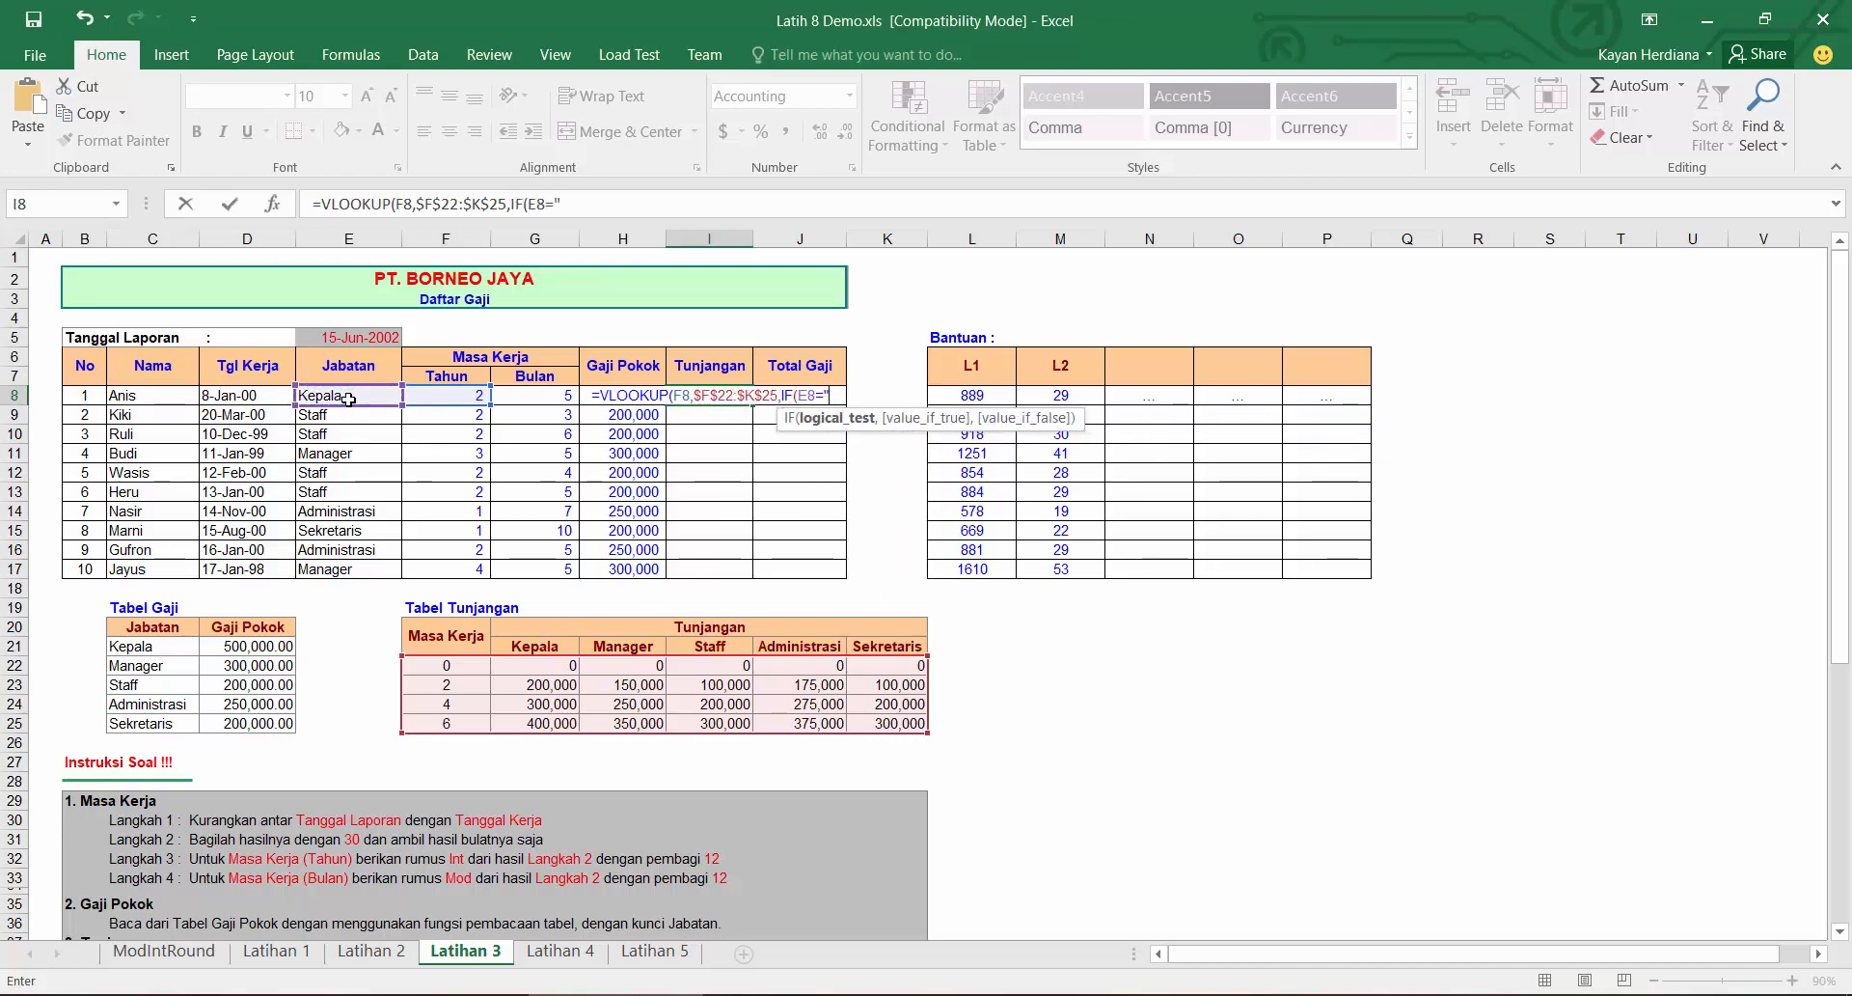
{"action": "type", "text": "Ke"}
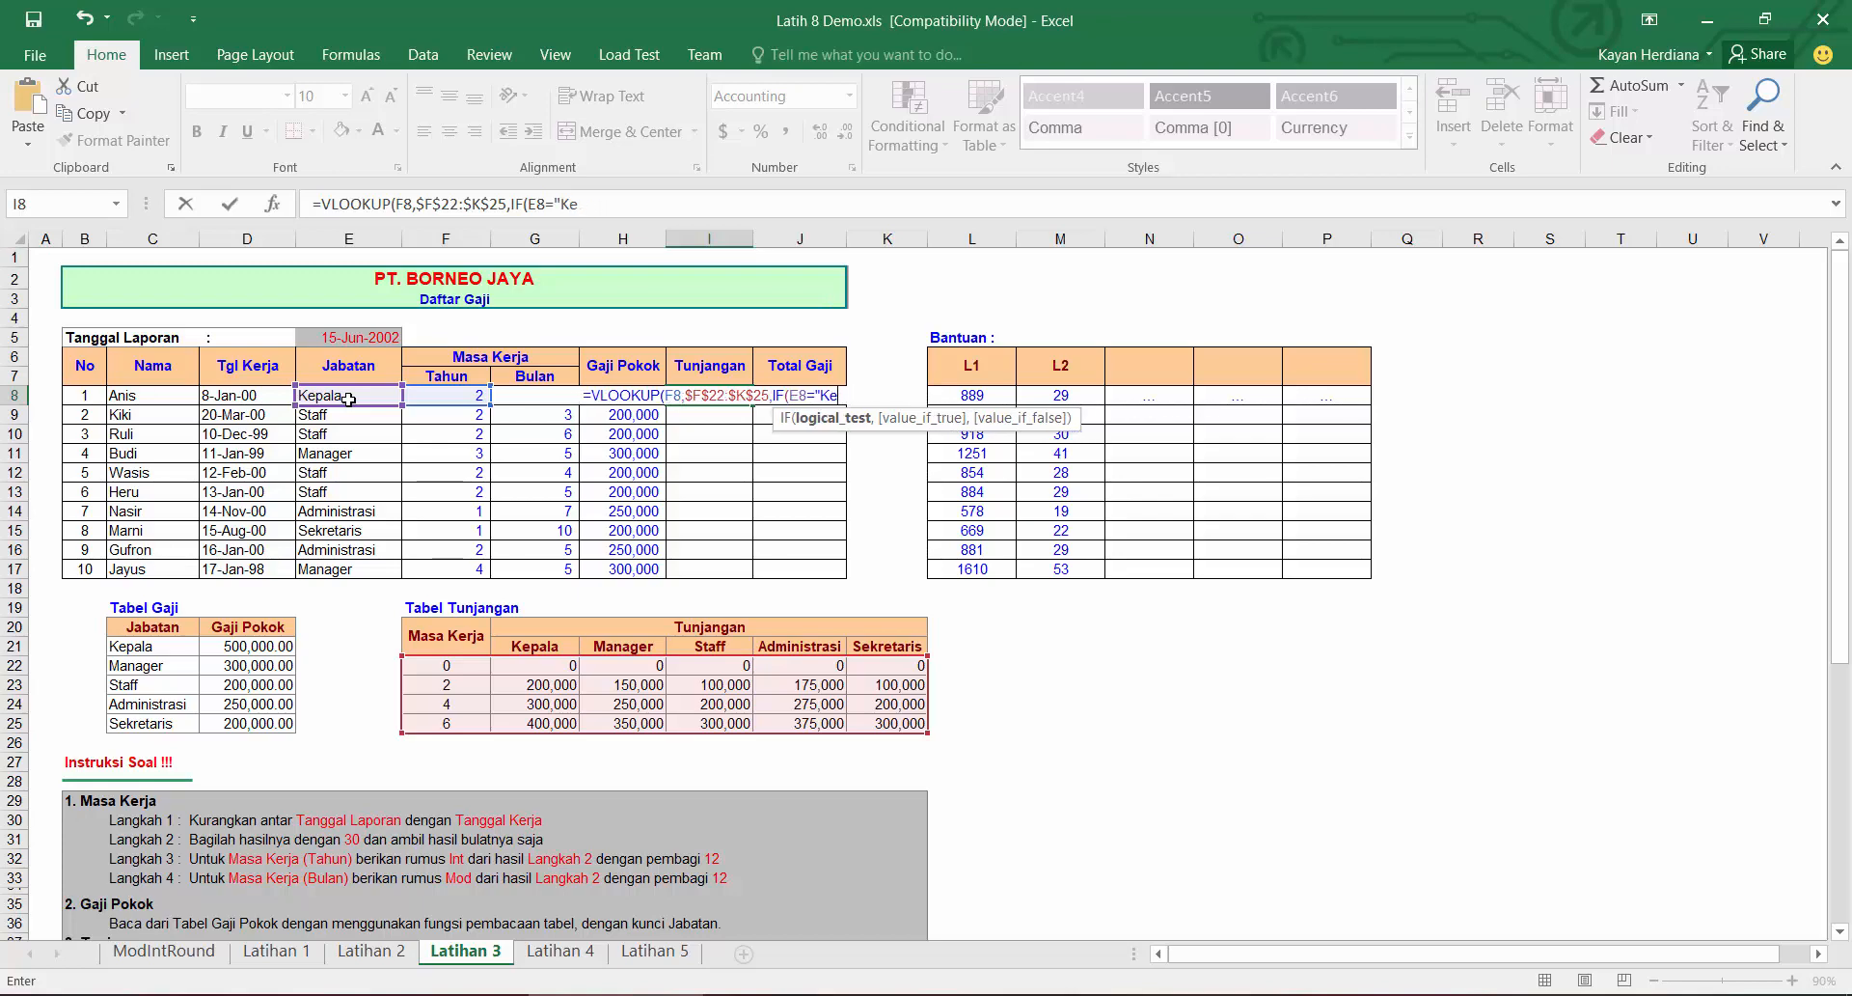
{"action": "type", "text": "pala\""}
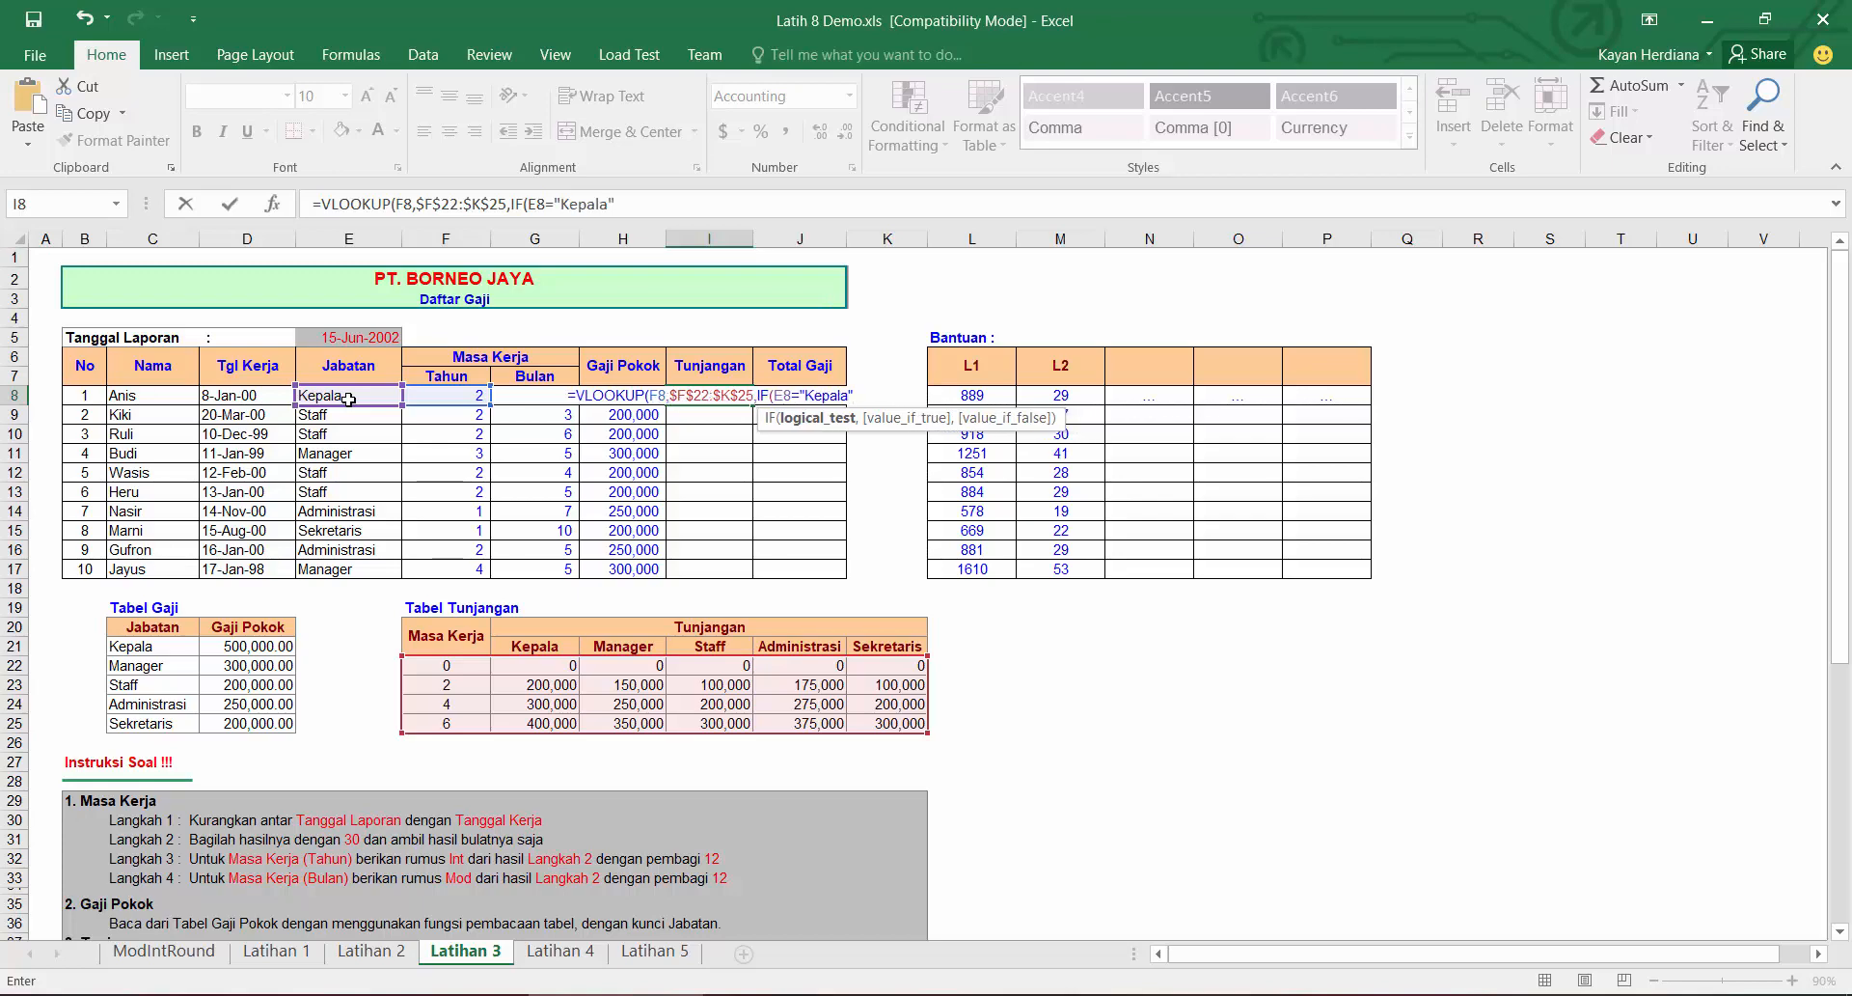
{"action": "type", "text": ",2IF("}
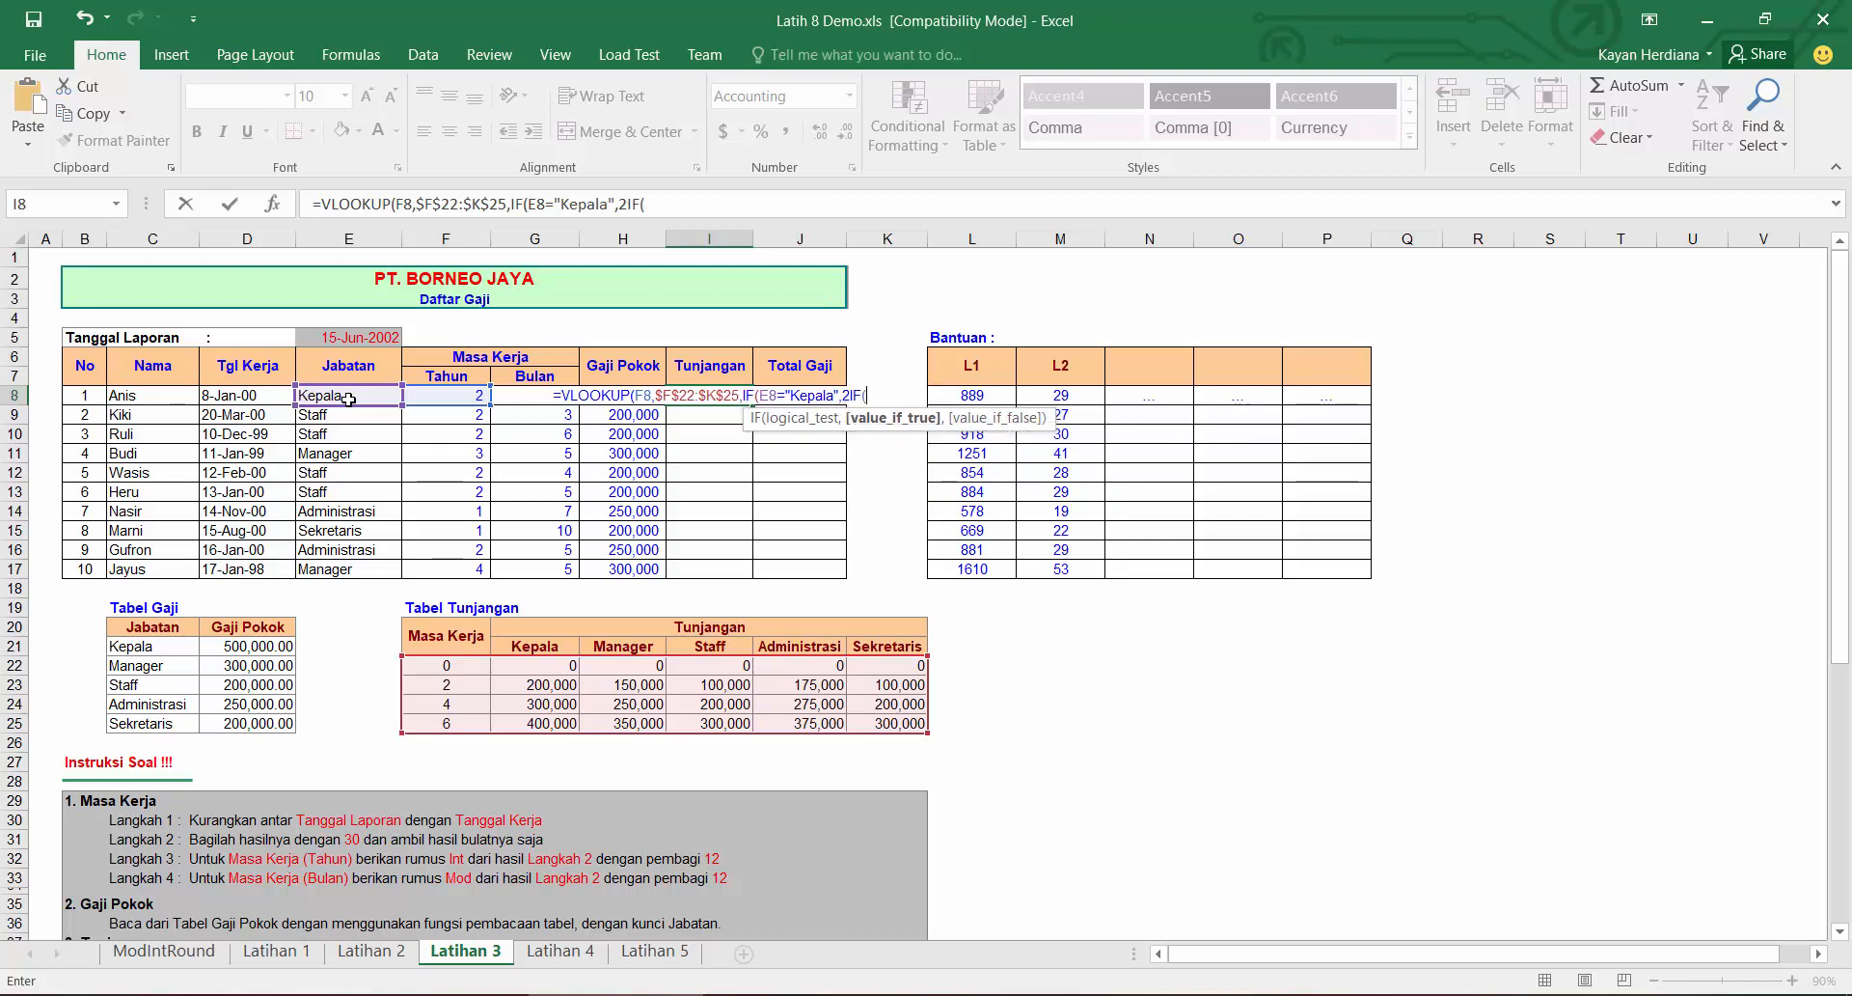
{"action": "key", "text": "BackSpace"}
{"action": "key", "text": "BackSpace"}
{"action": "key", "text": "BackSpace"}
{"action": "type", "text": ",IF("}
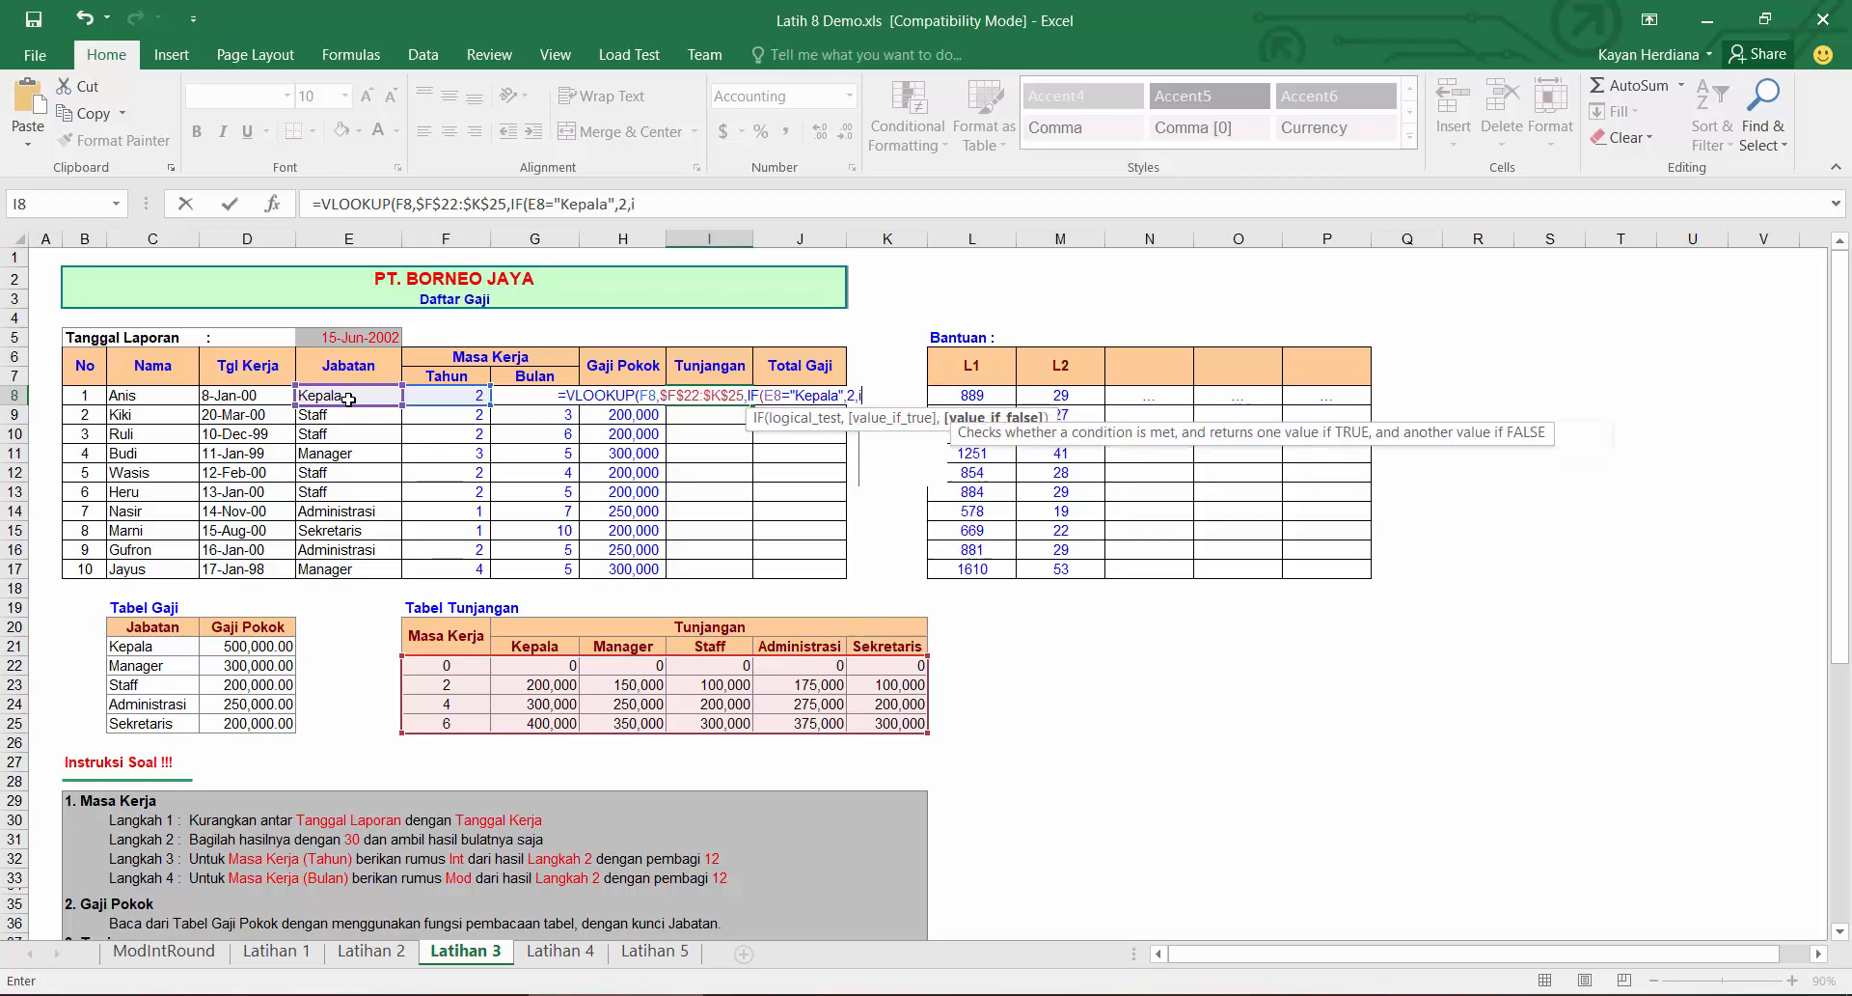
{"action": "left_click", "coordinate": [348, 399]}
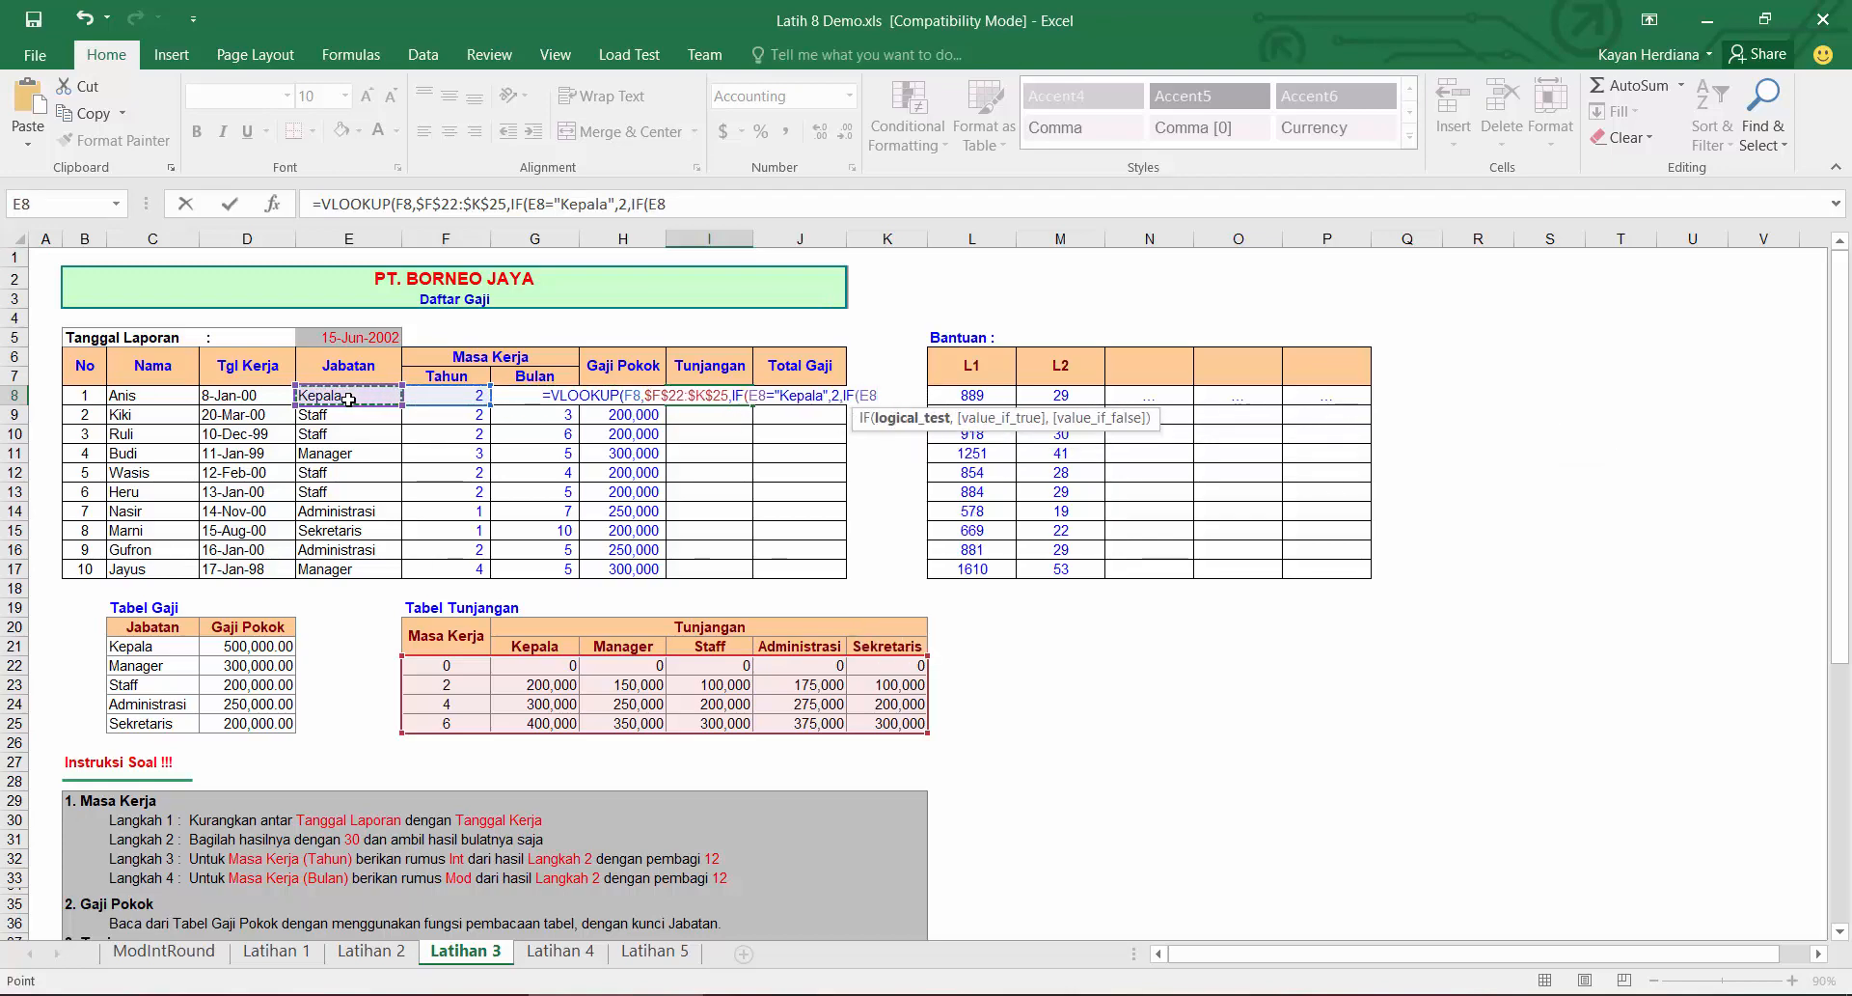
{"action": "type", "text": "=\"Ma"}
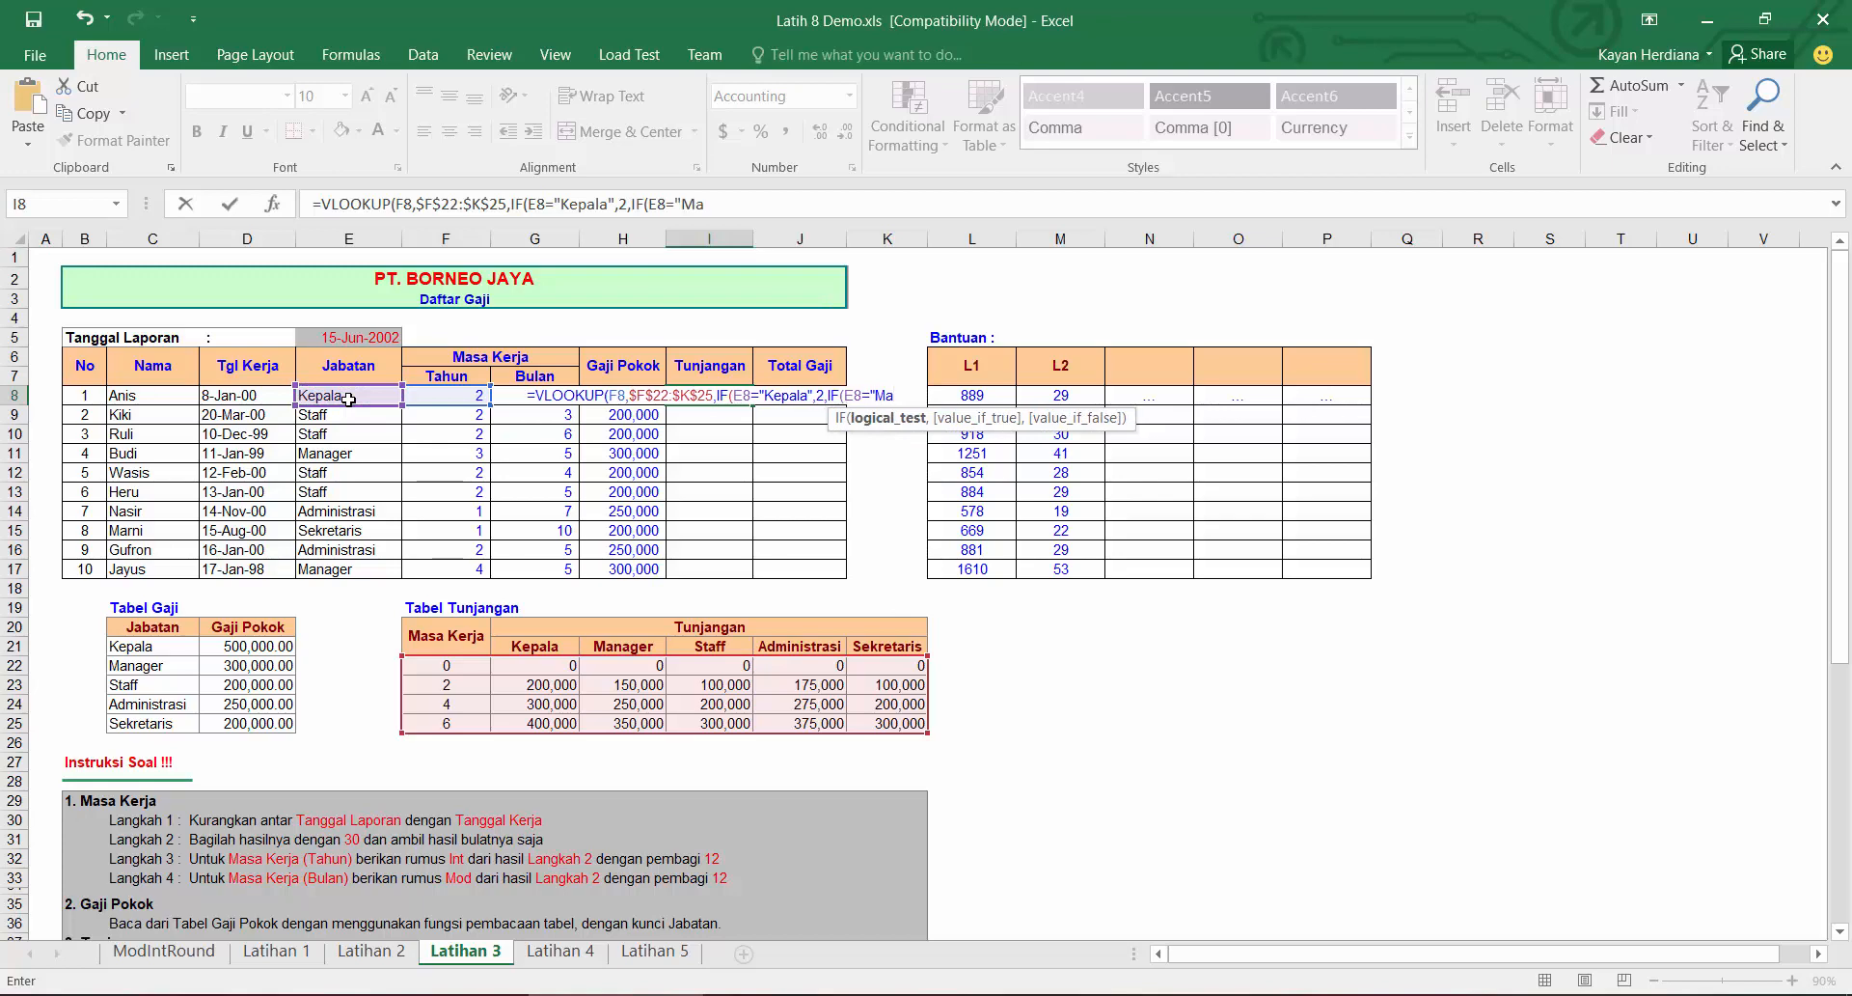
{"action": "type", "text": "nager\",3"}
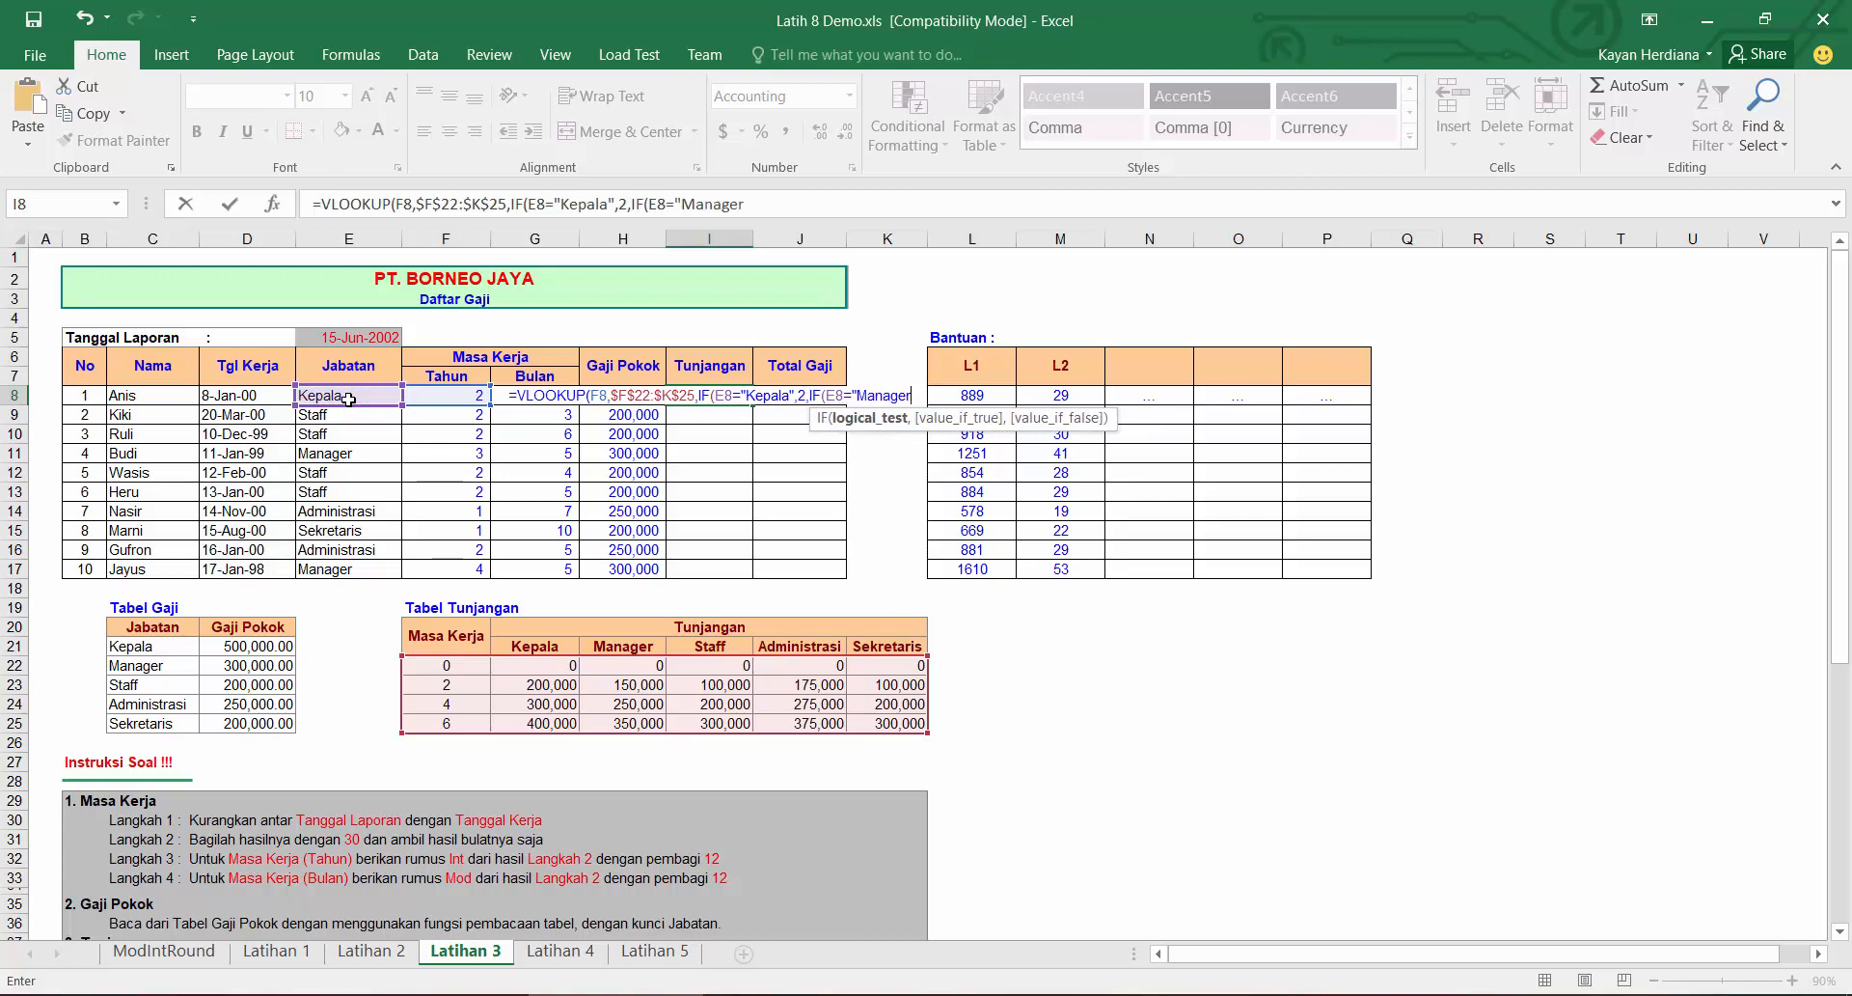
{"action": "type", "text": ",IF("}
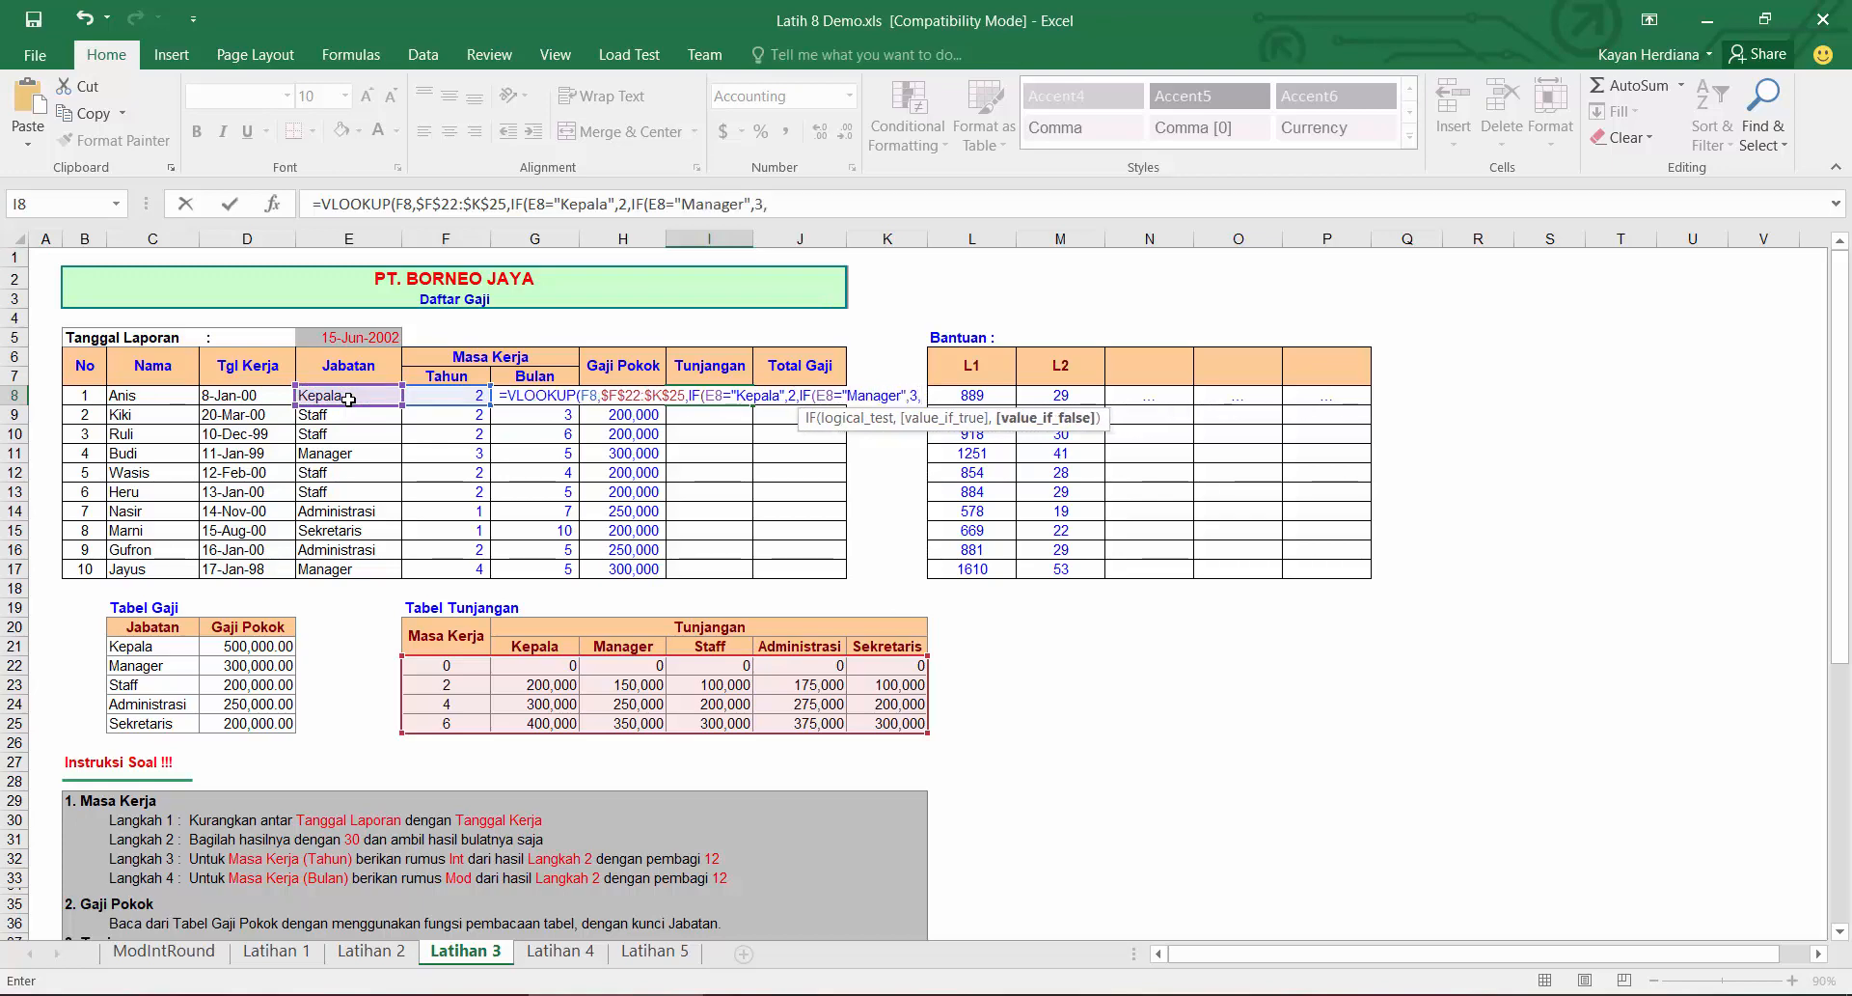
{"action": "key", "text": "Left"}
{"action": "key", "text": "Left"}
{"action": "key", "text": "Left"}
{"action": "key", "text": "Left"}
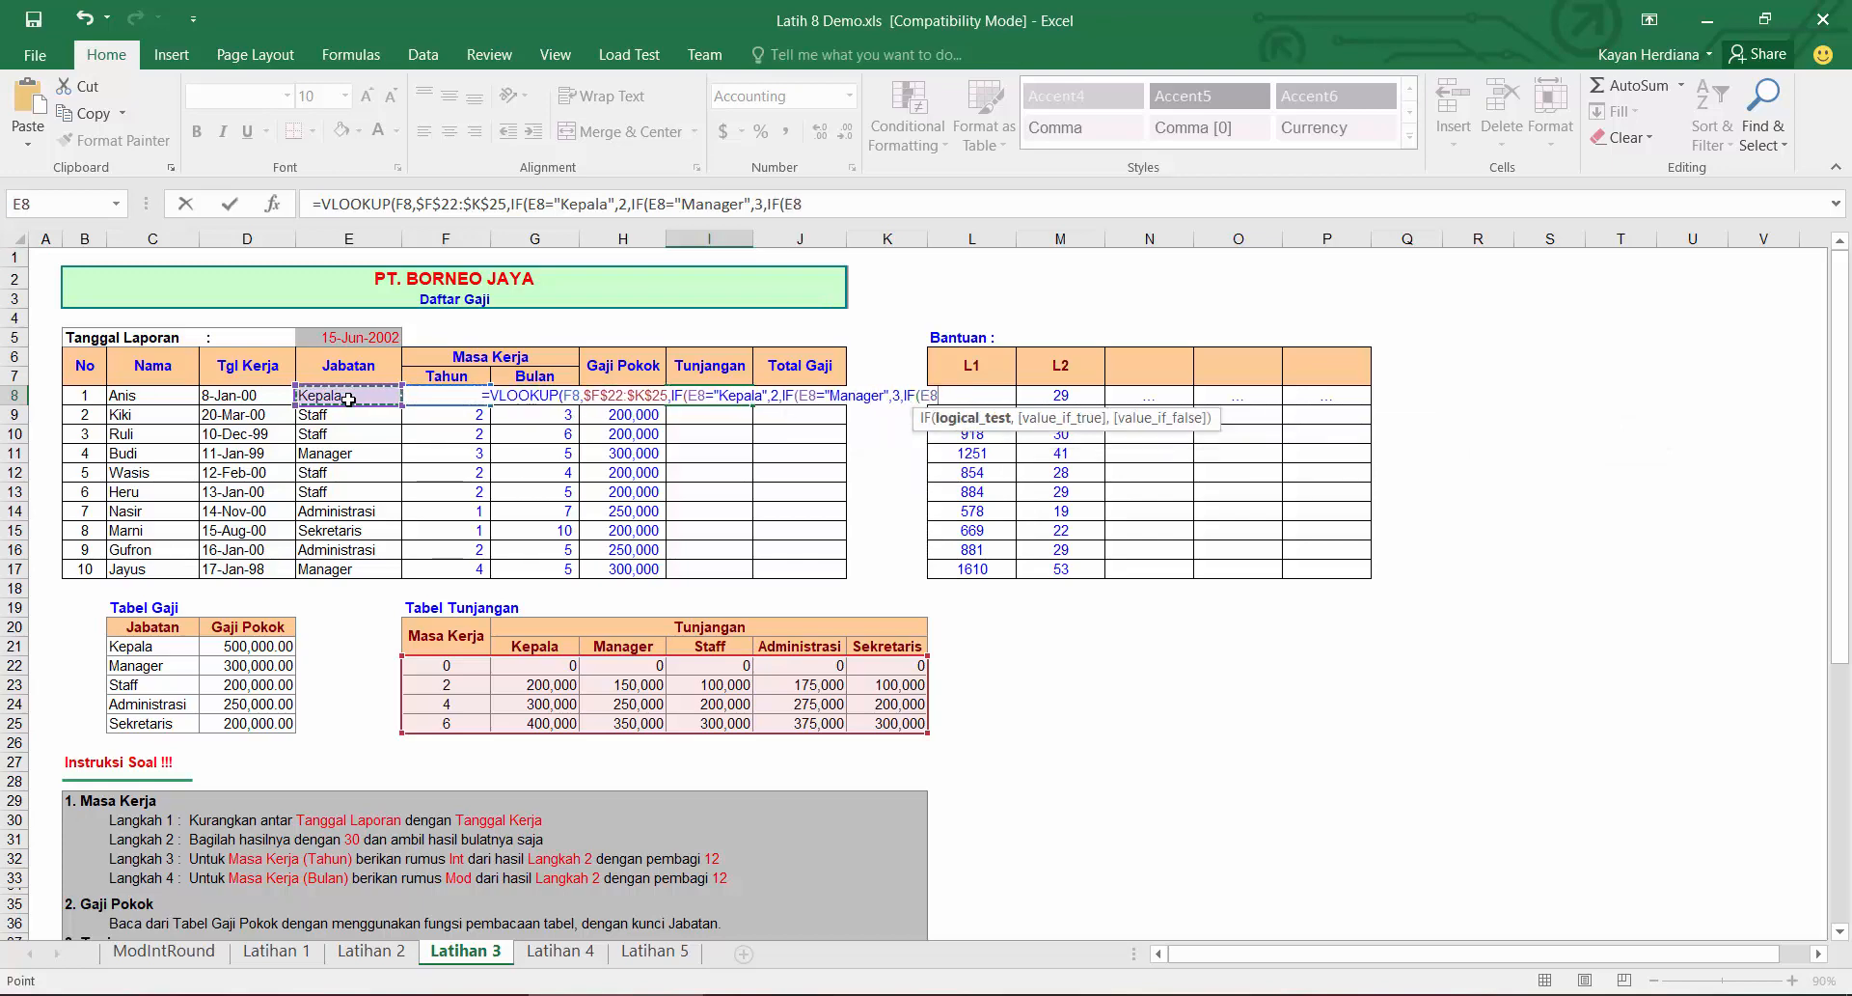
{"action": "type", "text": "=\""}
{"action": "type", "text": "Staff"}
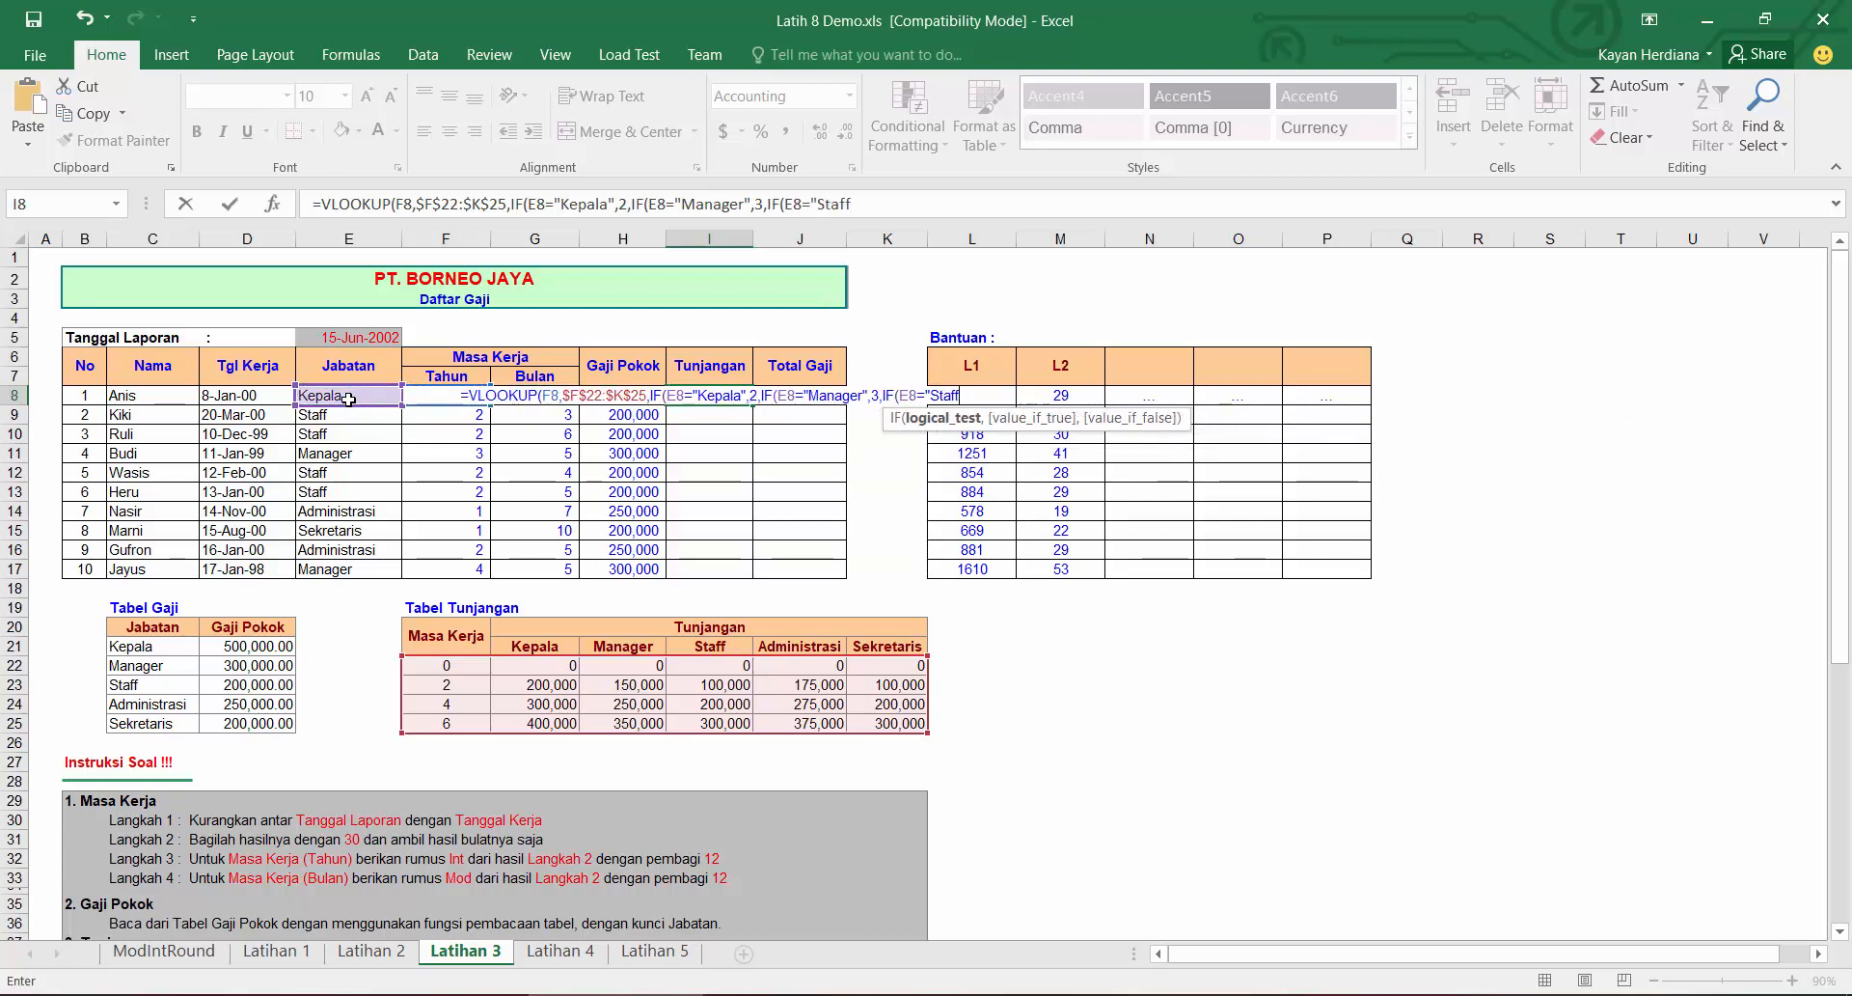
{"action": "type", "text": "\",4,IF("}
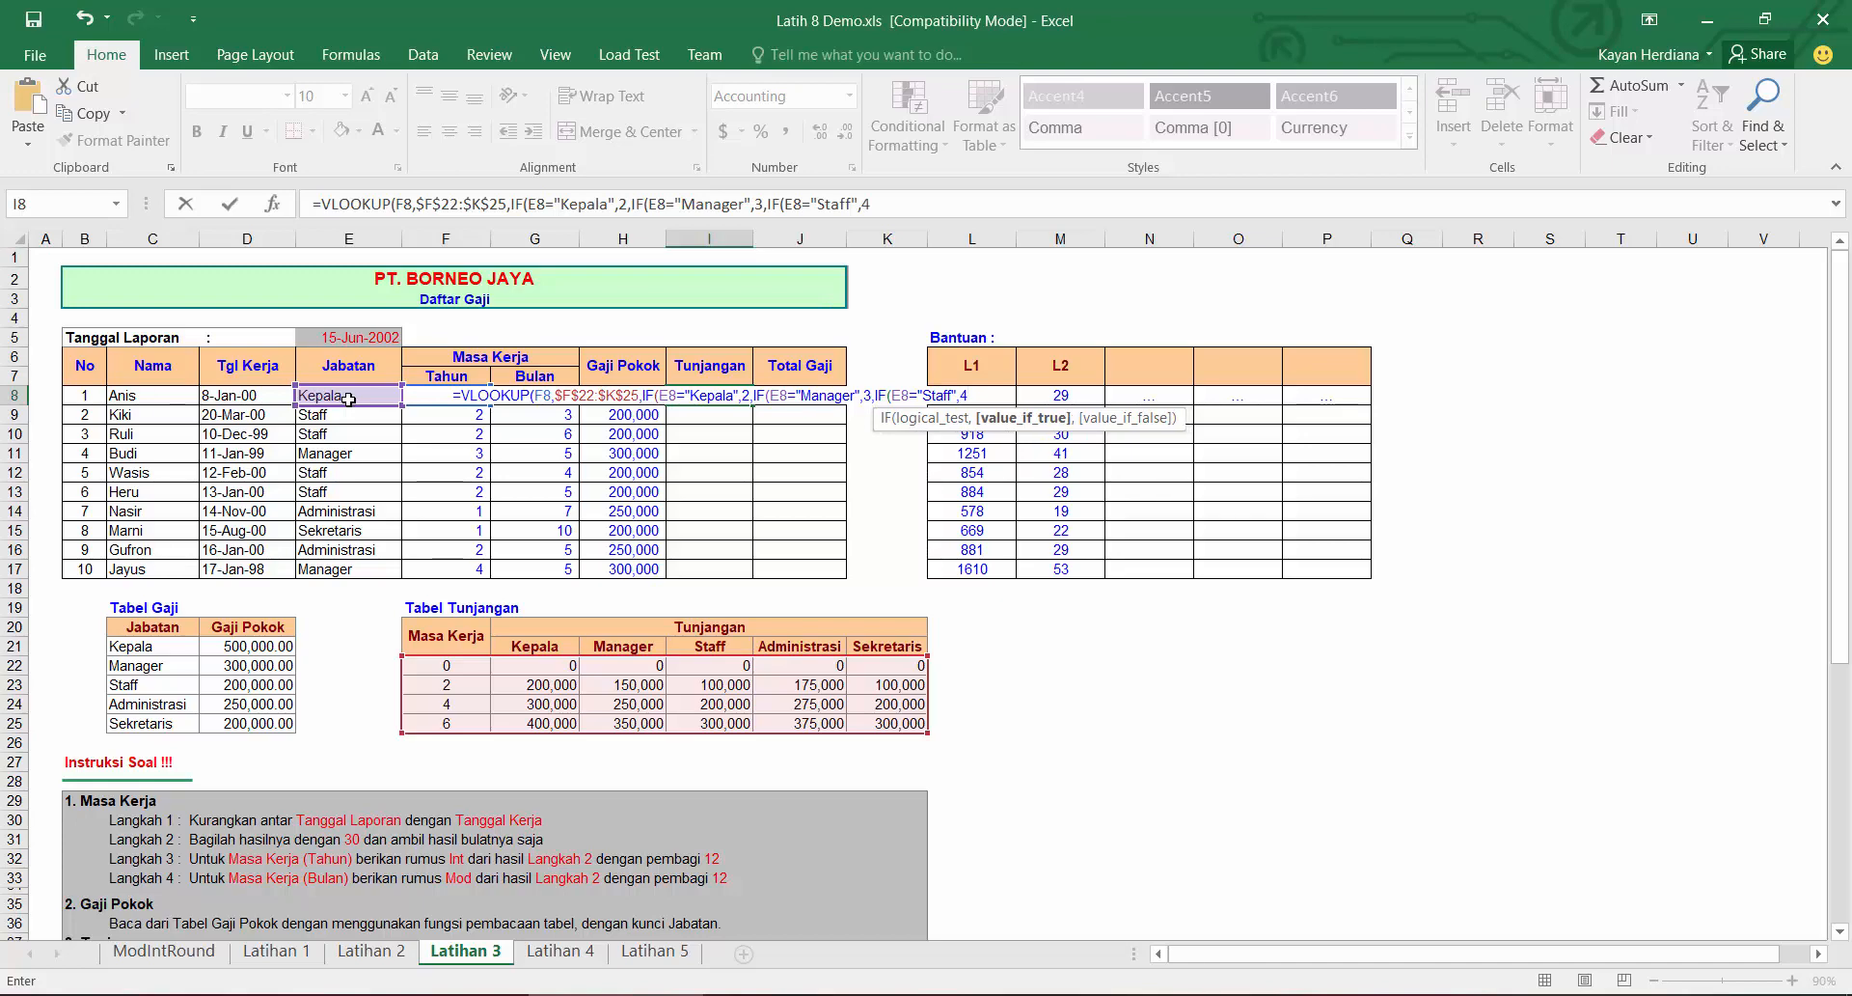
{"action": "key", "text": "Left"}
{"action": "key", "text": "Left"}
{"action": "key", "text": "Left"}
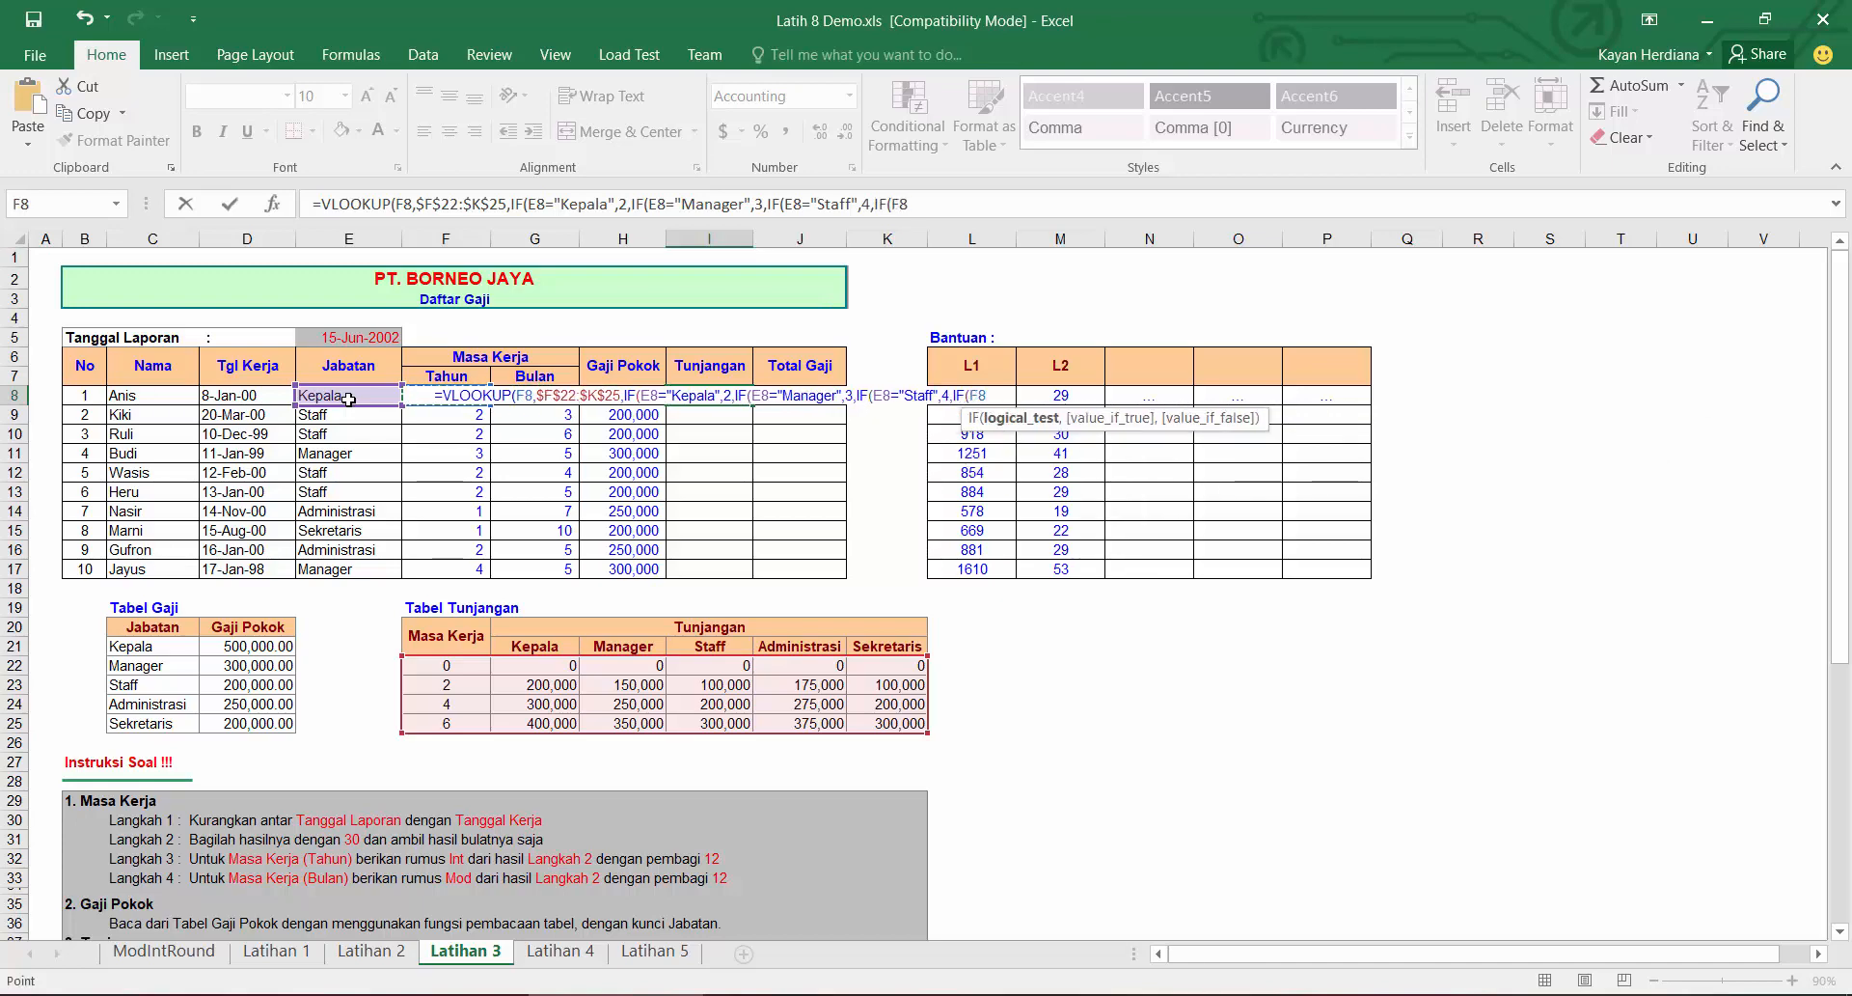
{"action": "key", "text": "Left"}
{"action": "type", "text": "=\""}
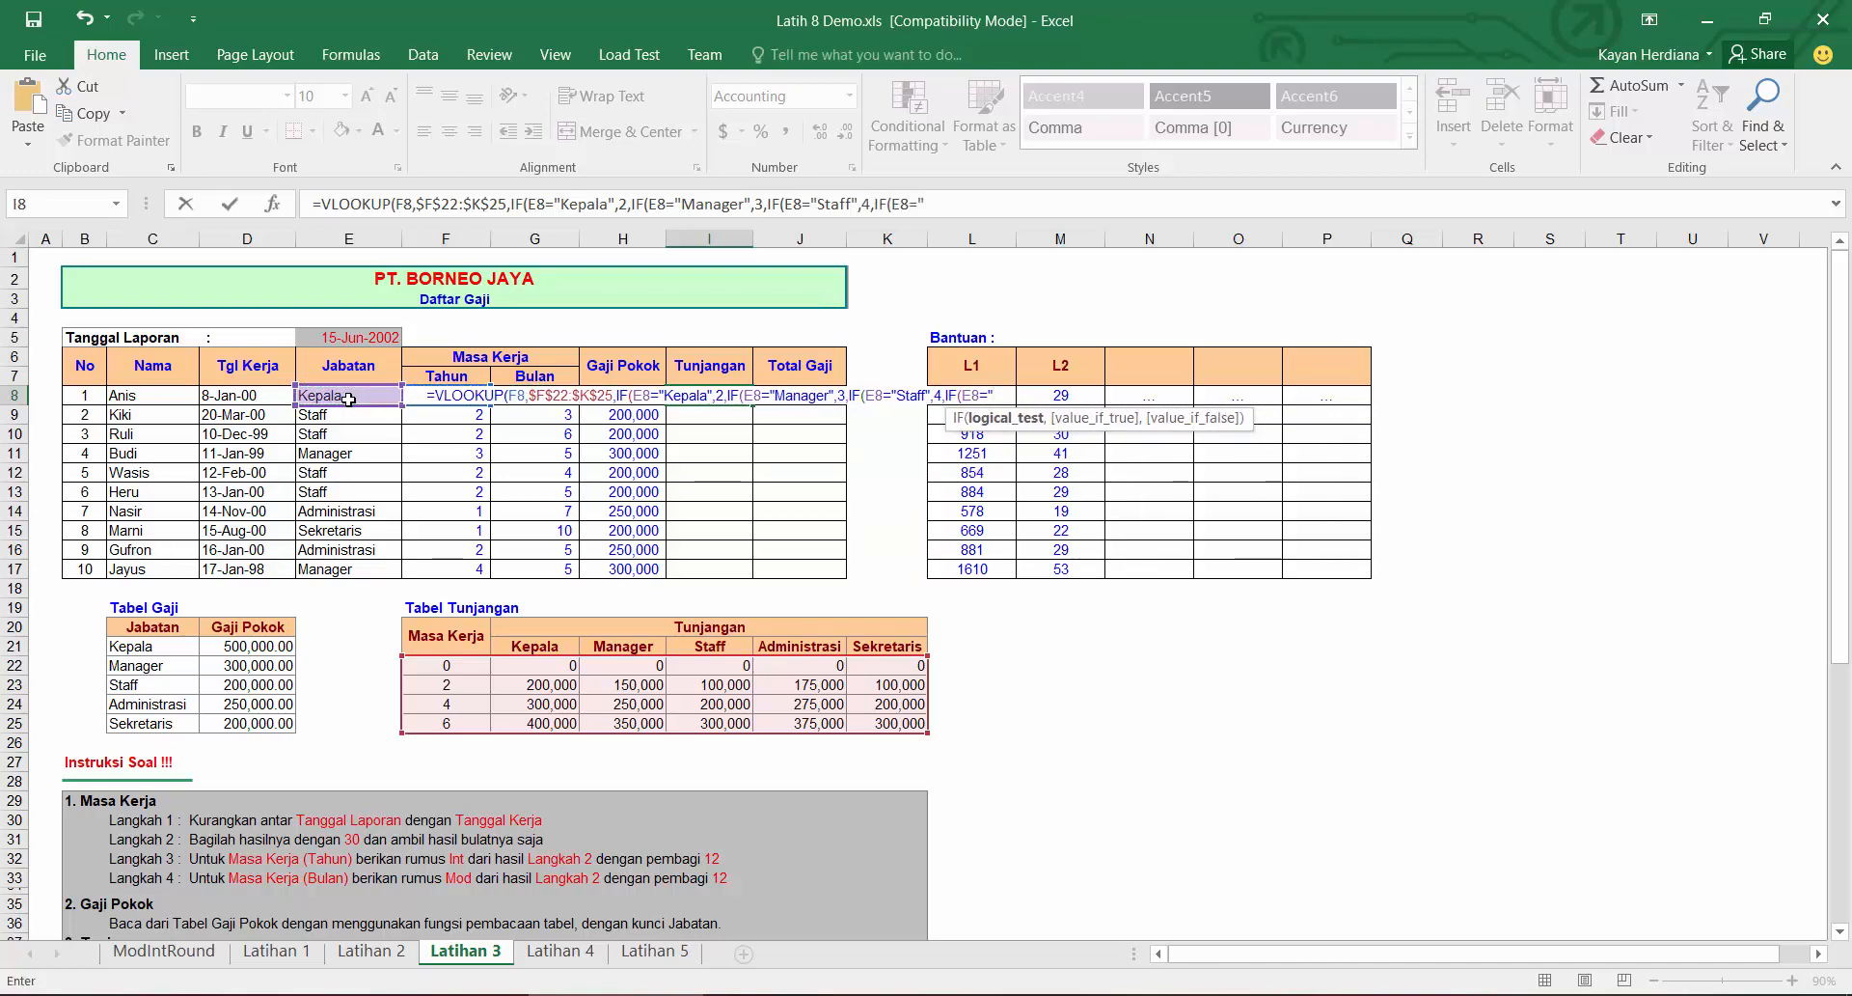
{"action": "type", "text": "Administ"}
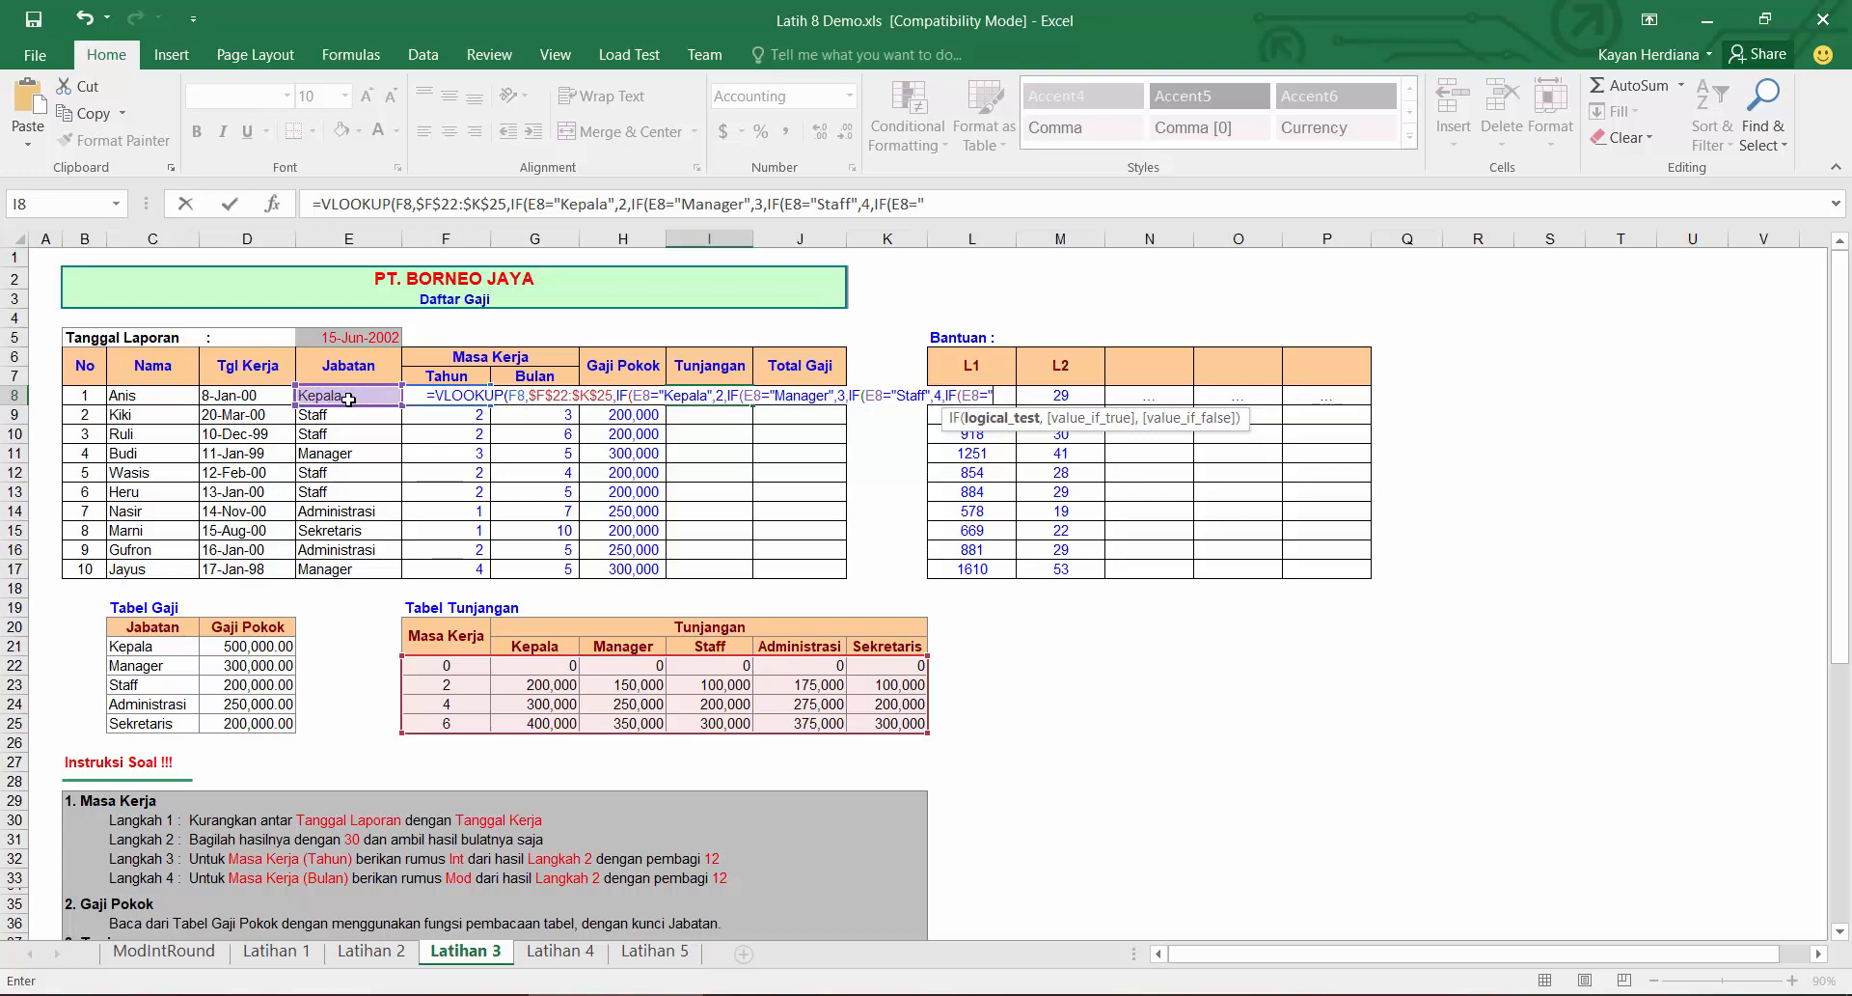
{"action": "type", "text": "rasi"}
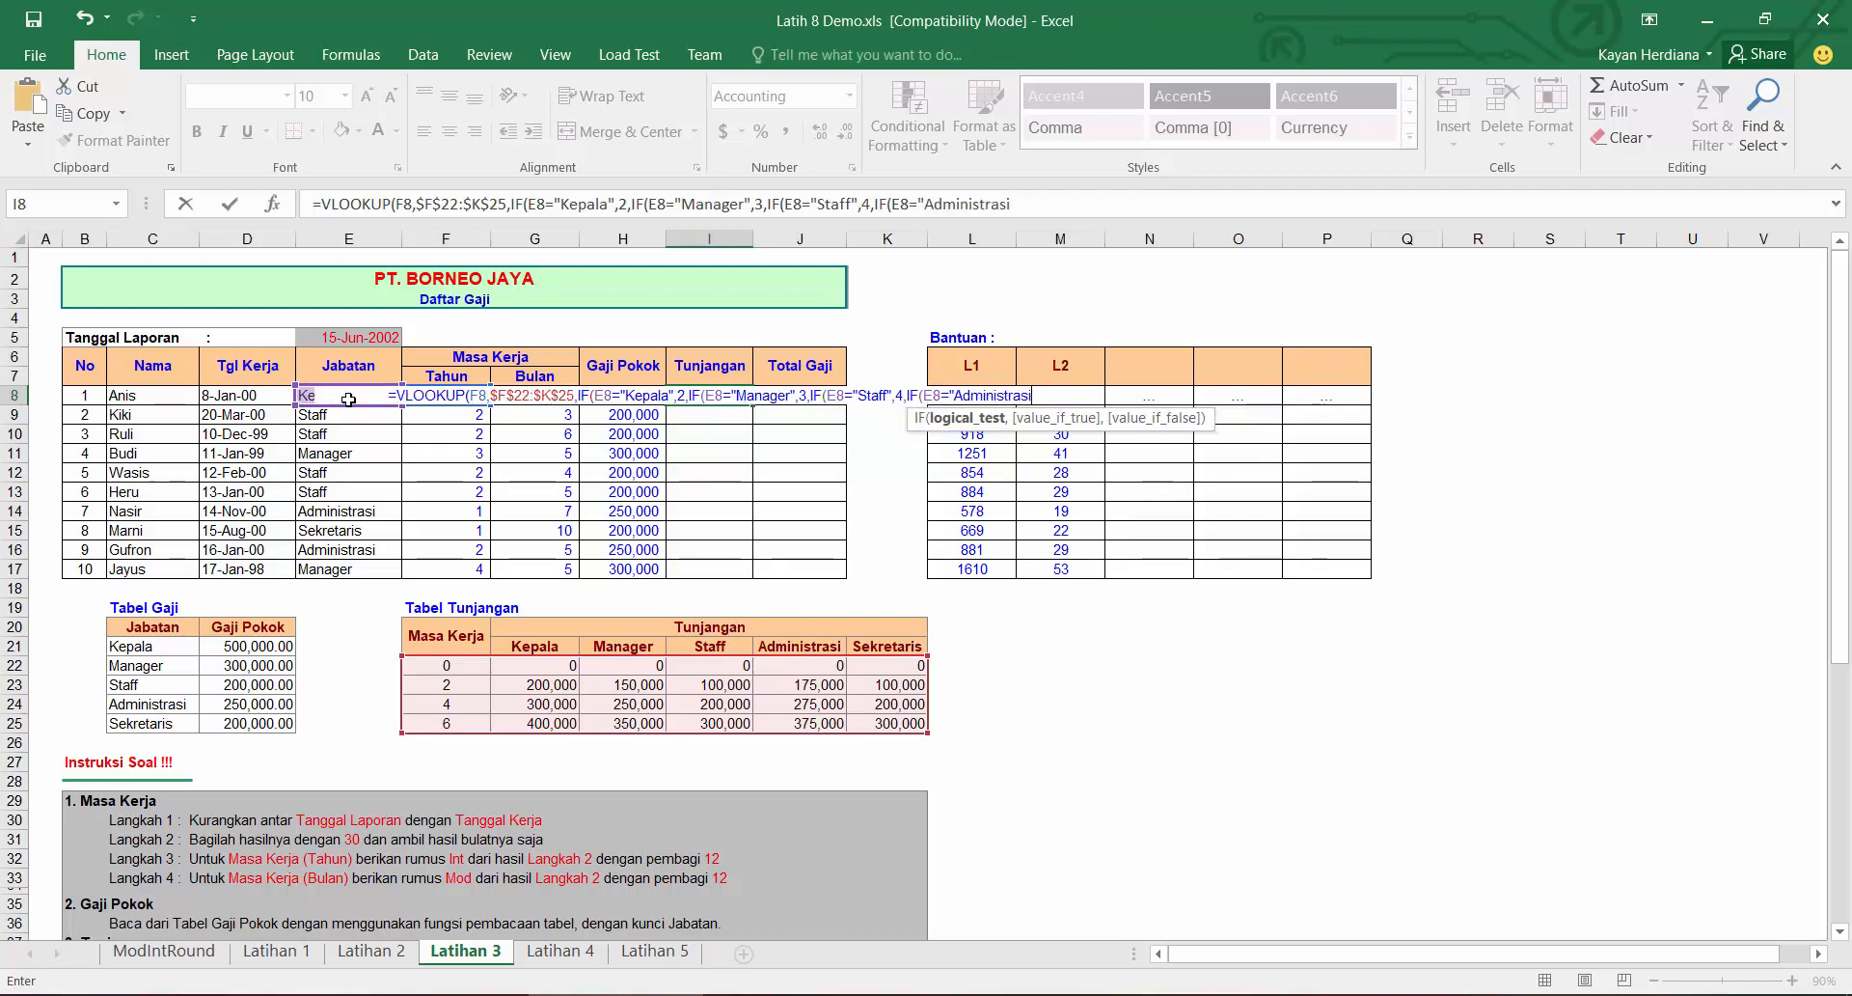
{"action": "type", "text": "\","}
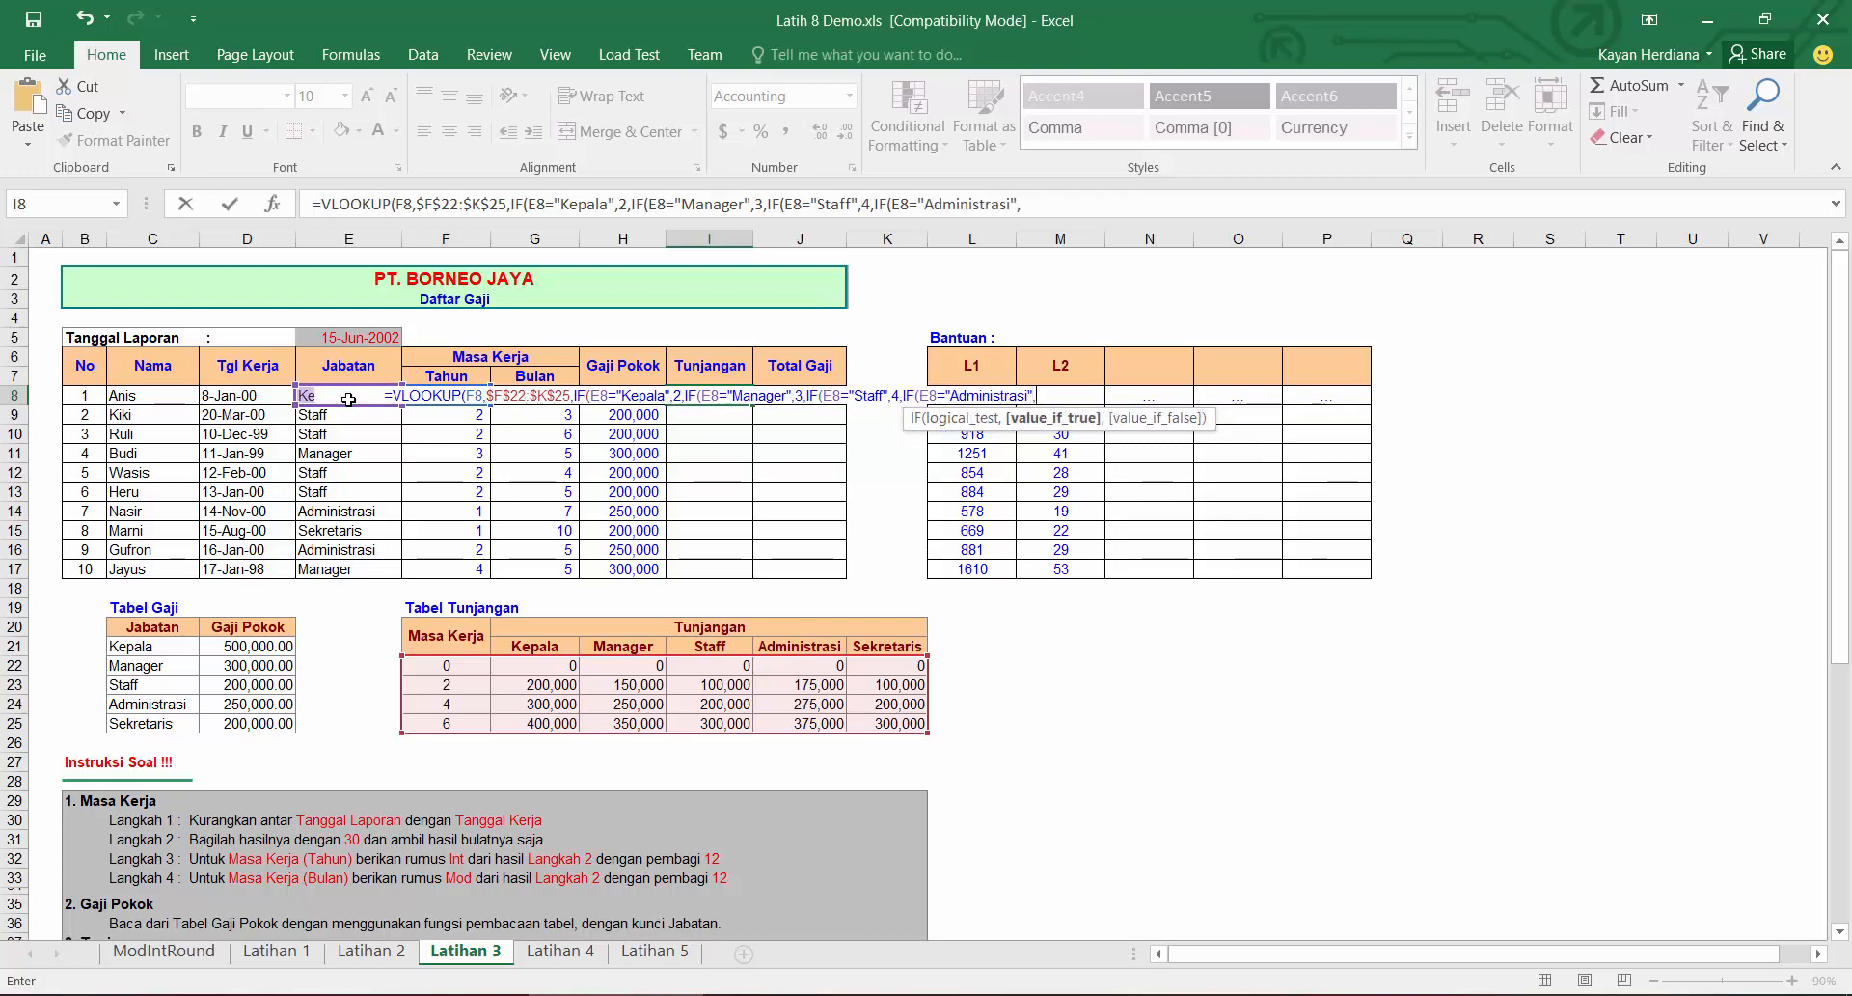
{"action": "type", "text": "5"}
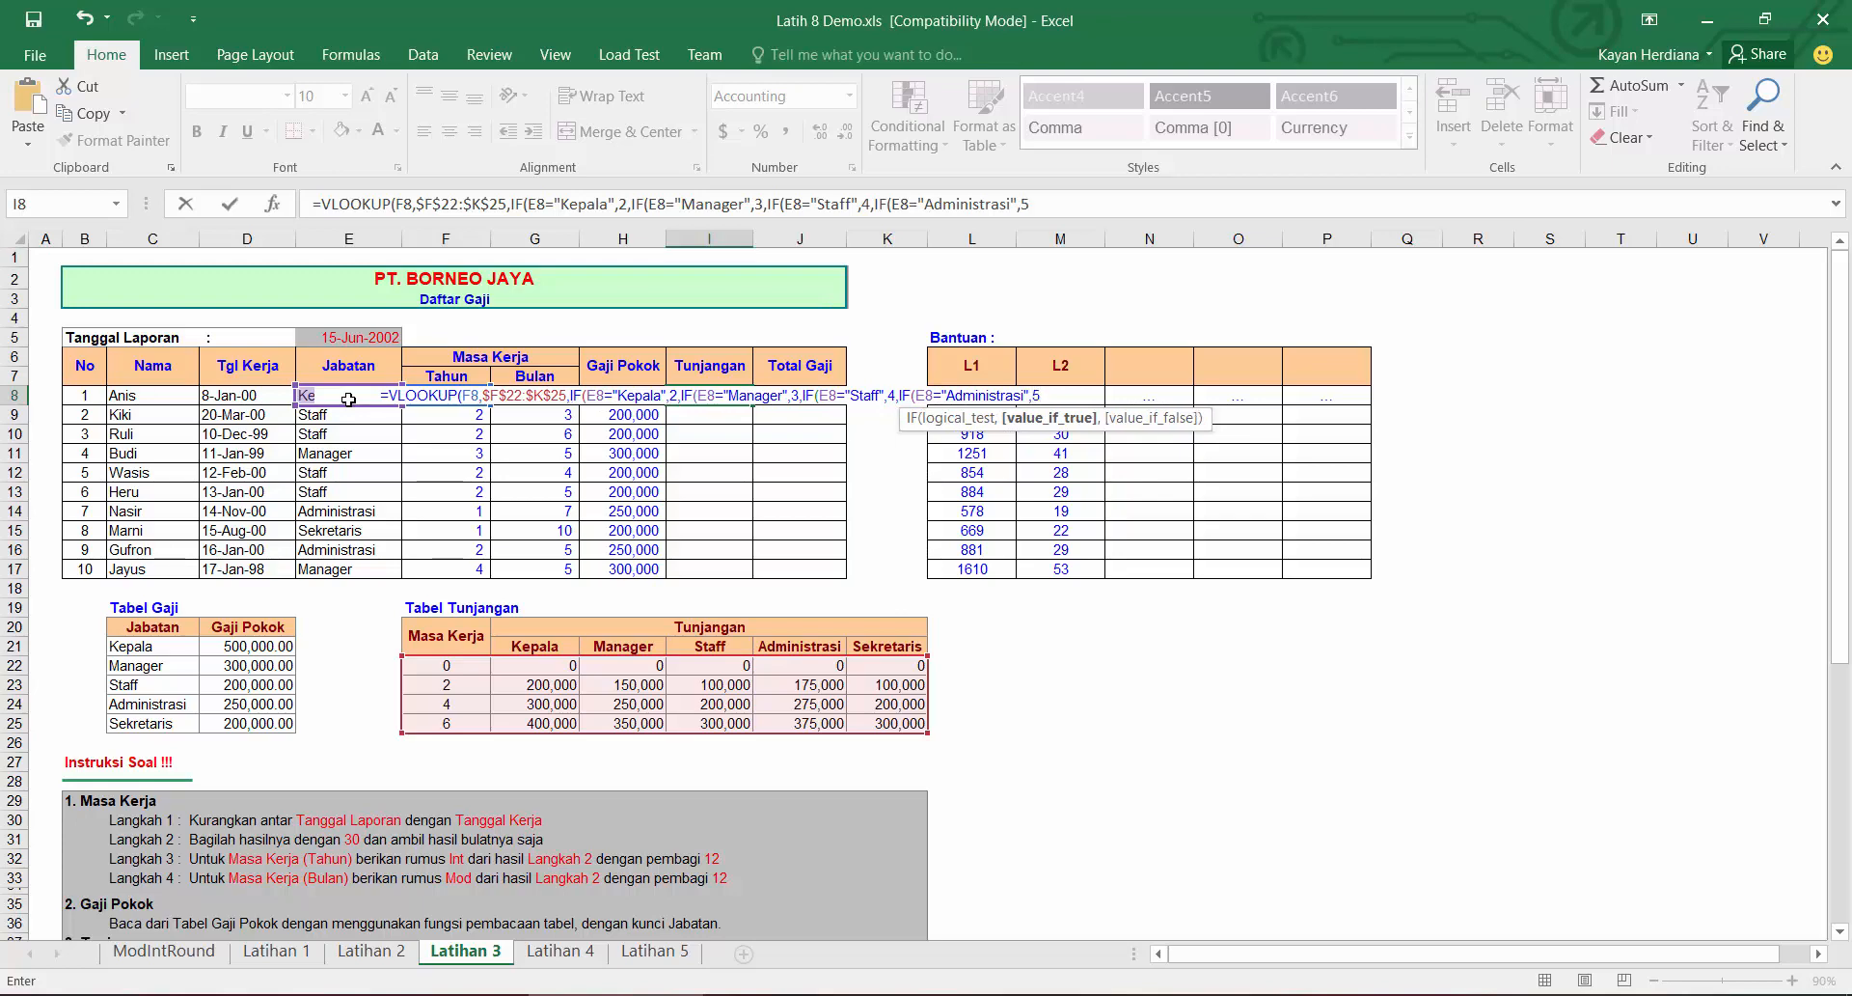
{"action": "type", "text": ",6"}
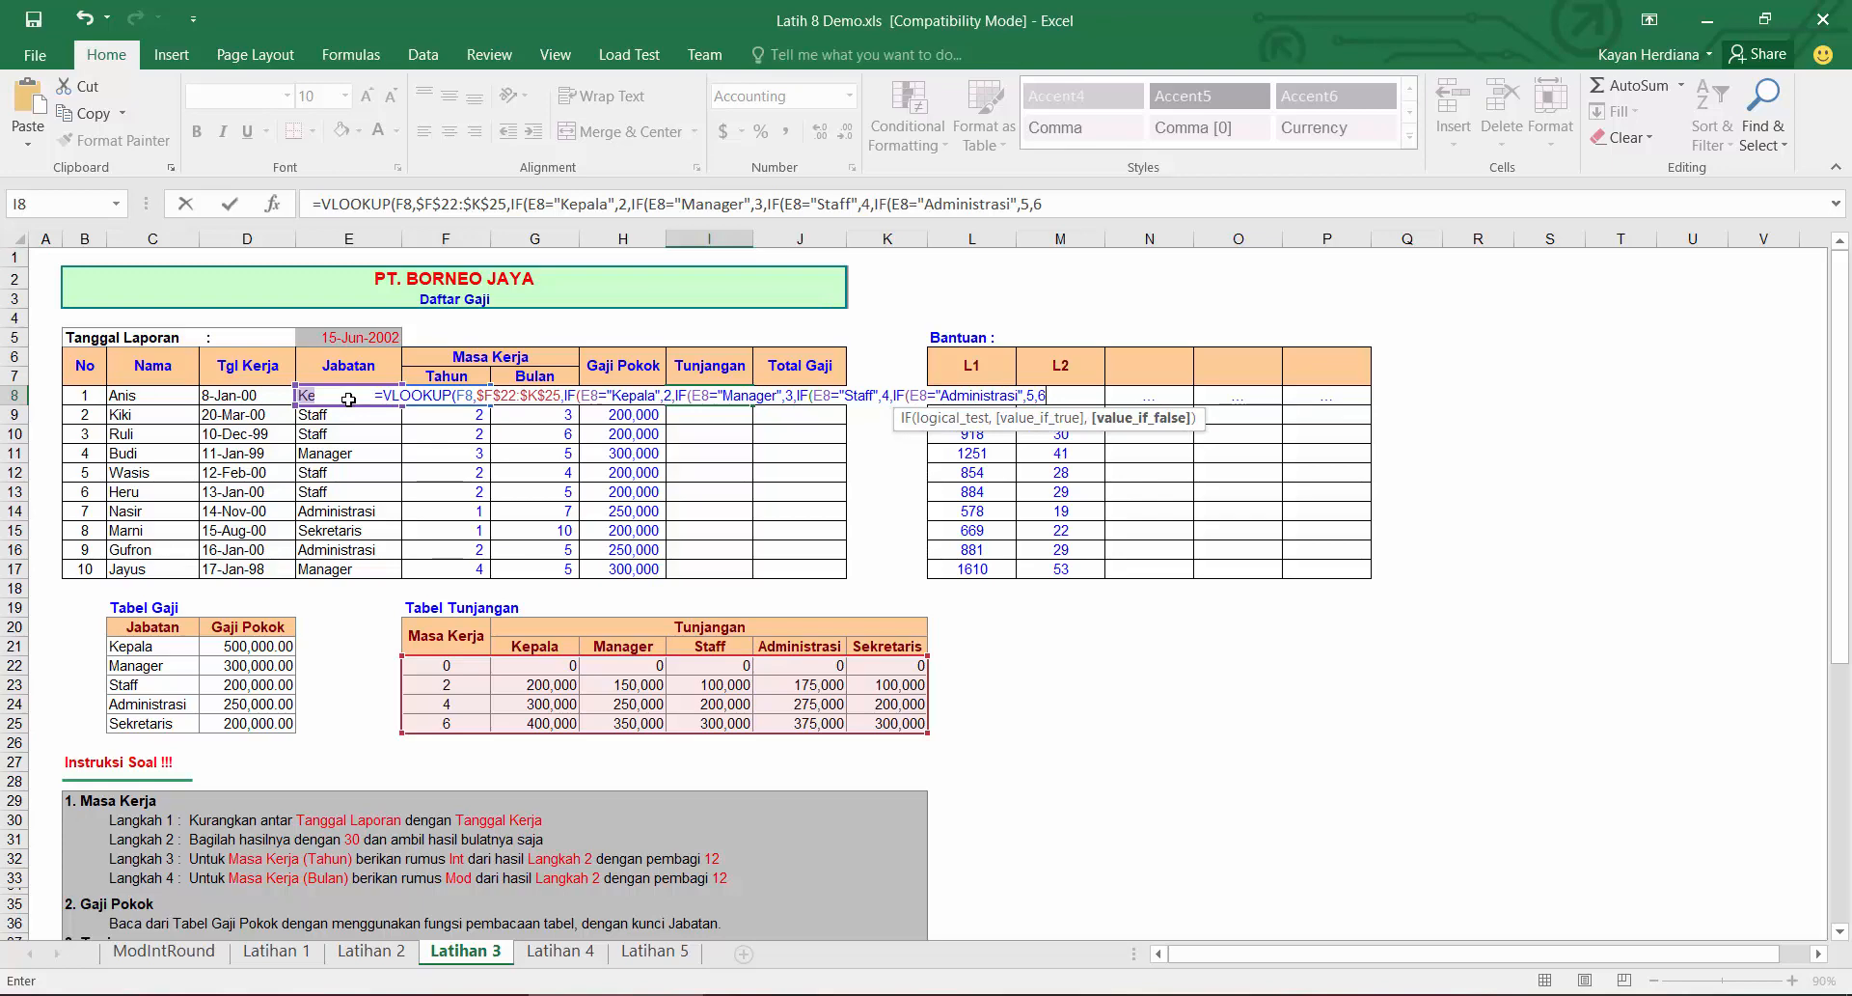
{"action": "type", "text": ")))"}
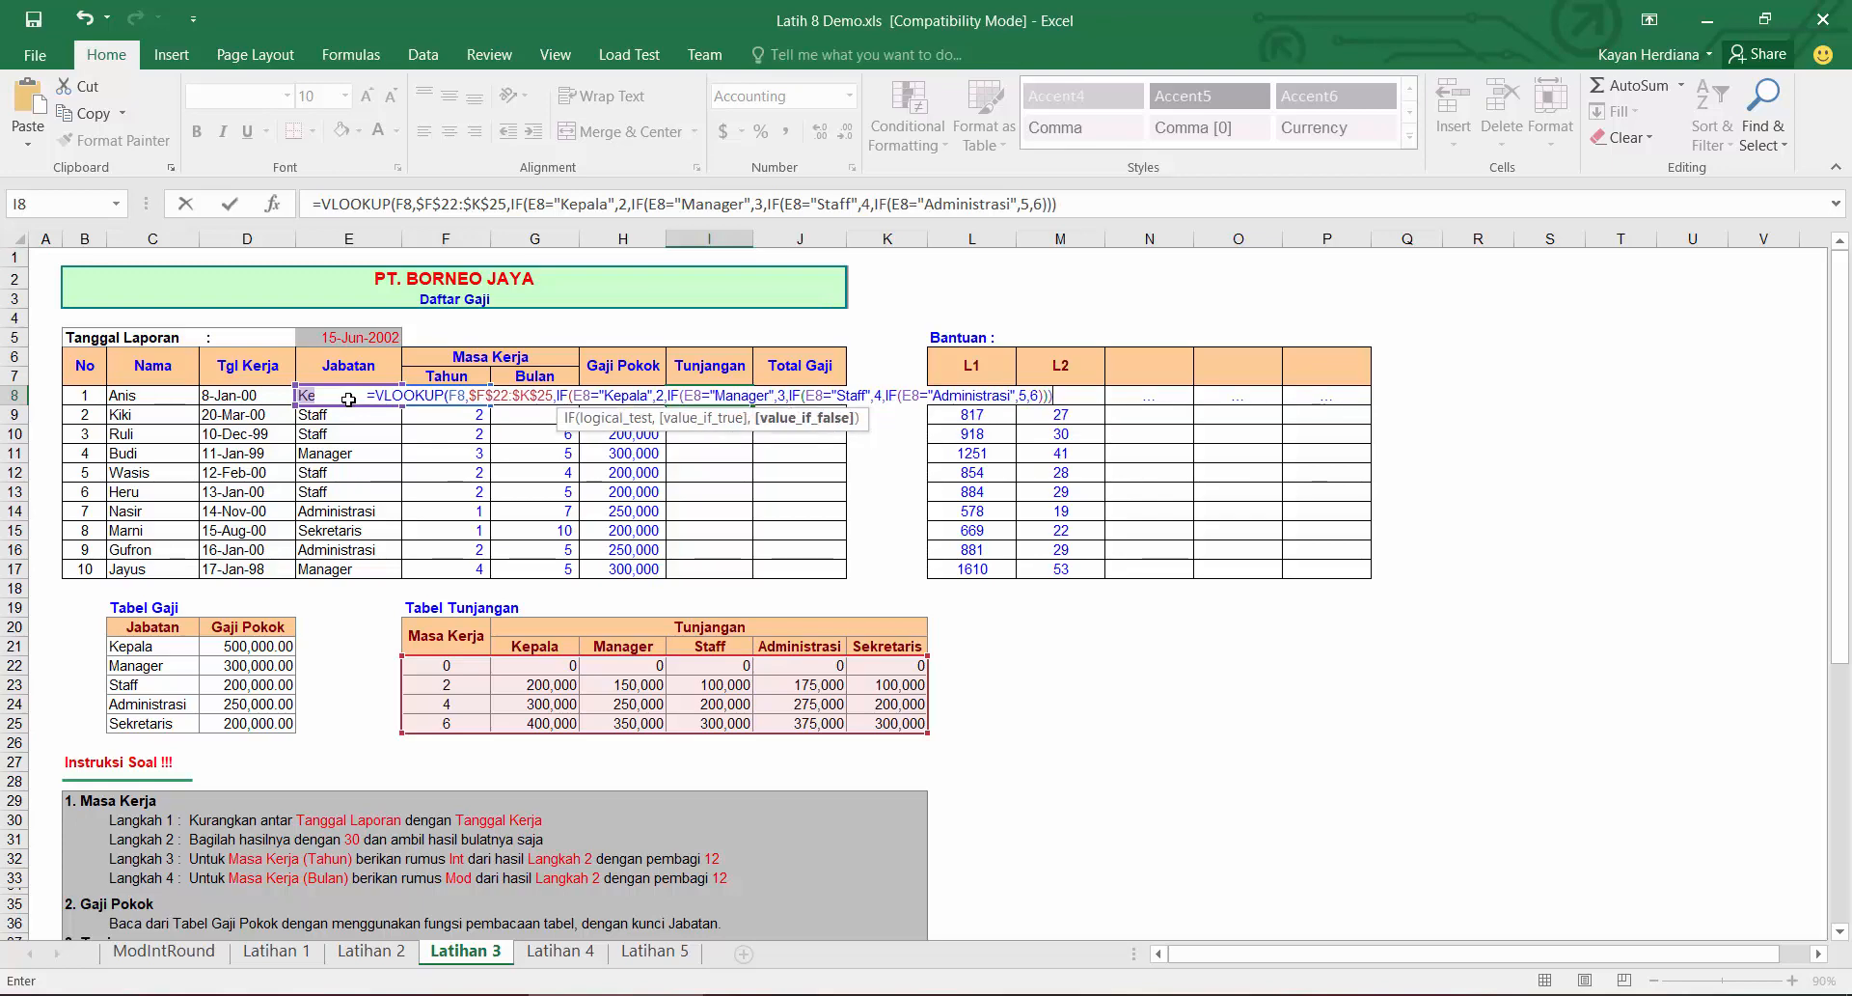
{"action": "type", "text": ","}
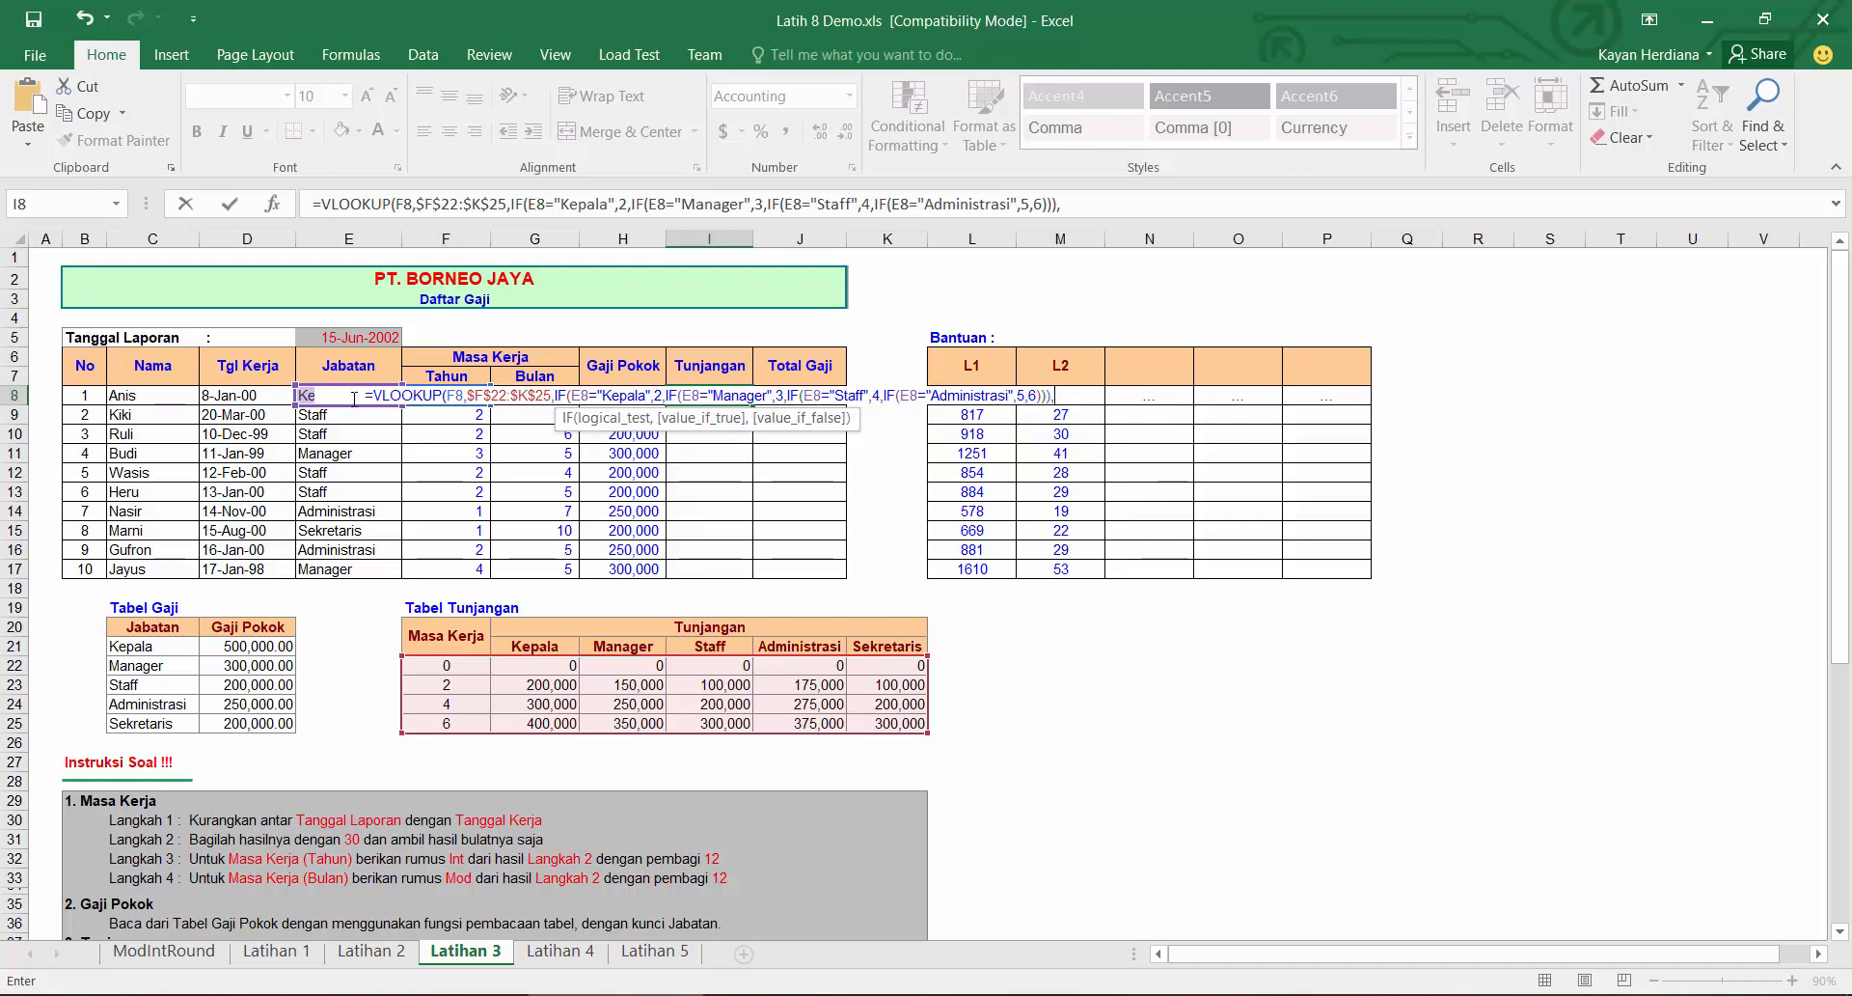
Step: Close the nested IFs, set the range lookup argument to 1 and enter the Tunjangan formula in I8
{"action": "left_click", "coordinate": [1109, 203]}
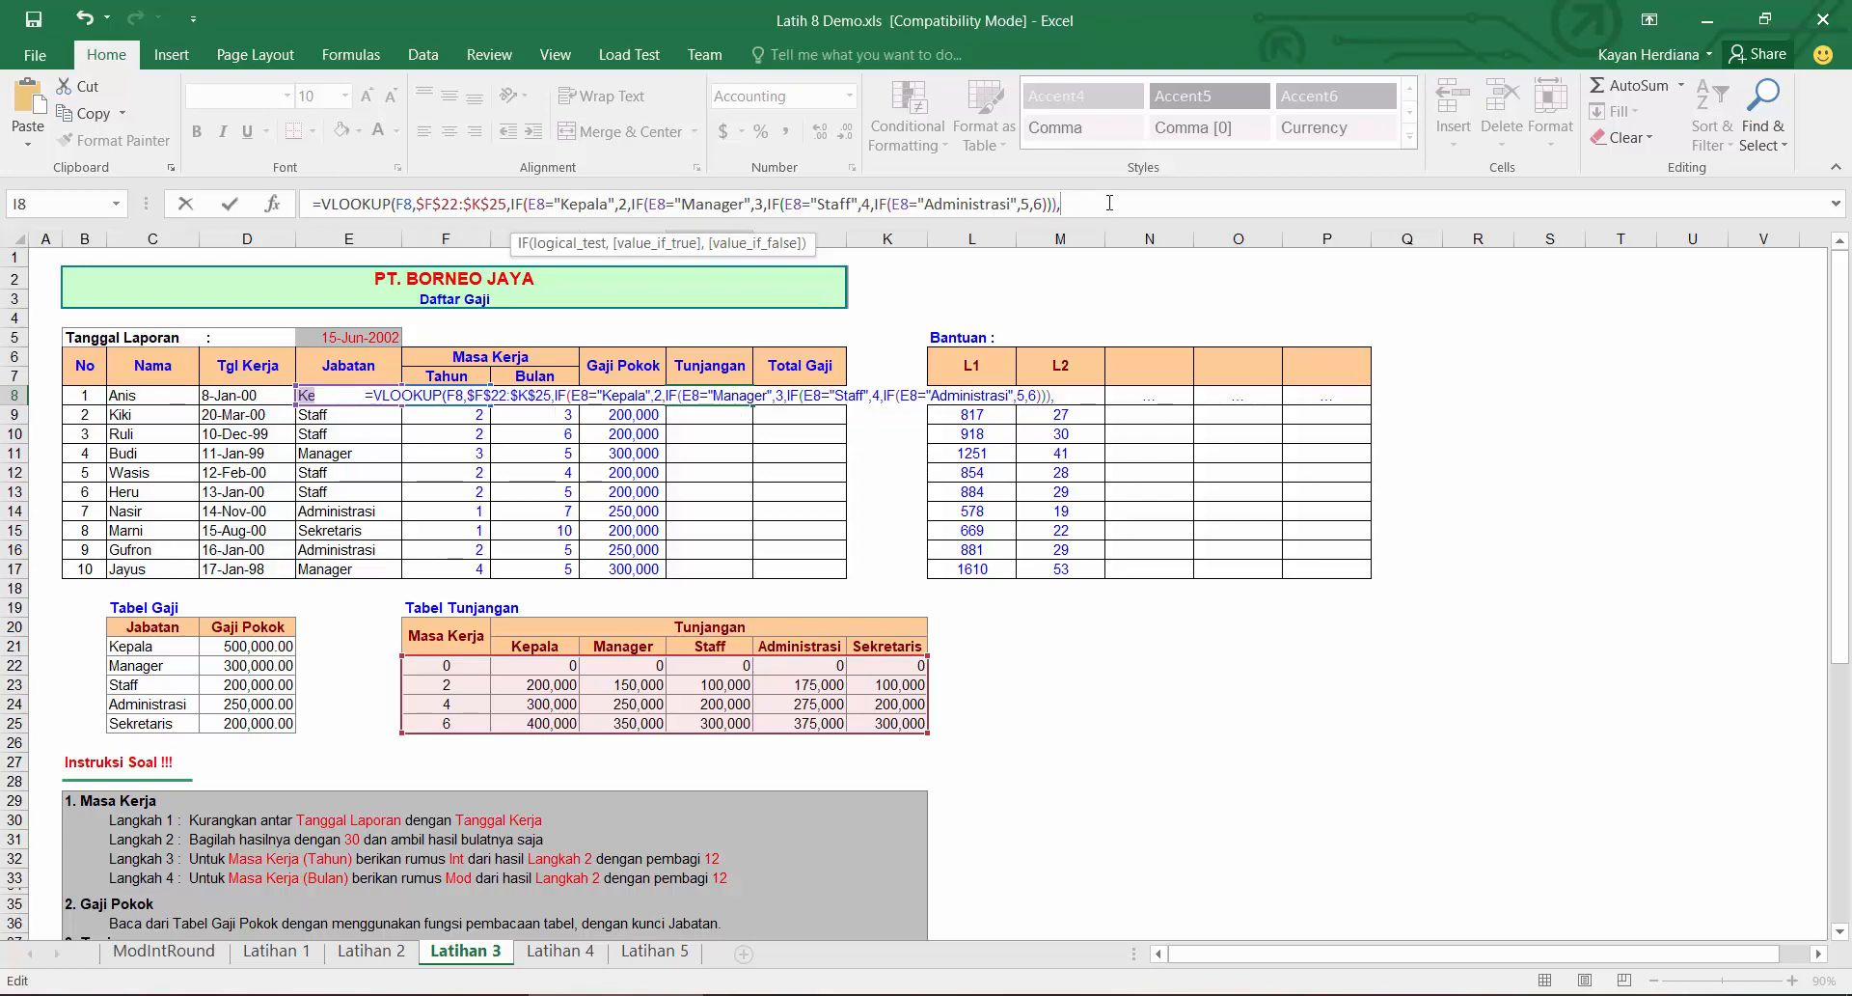
{"action": "key", "text": "BackSpace"}
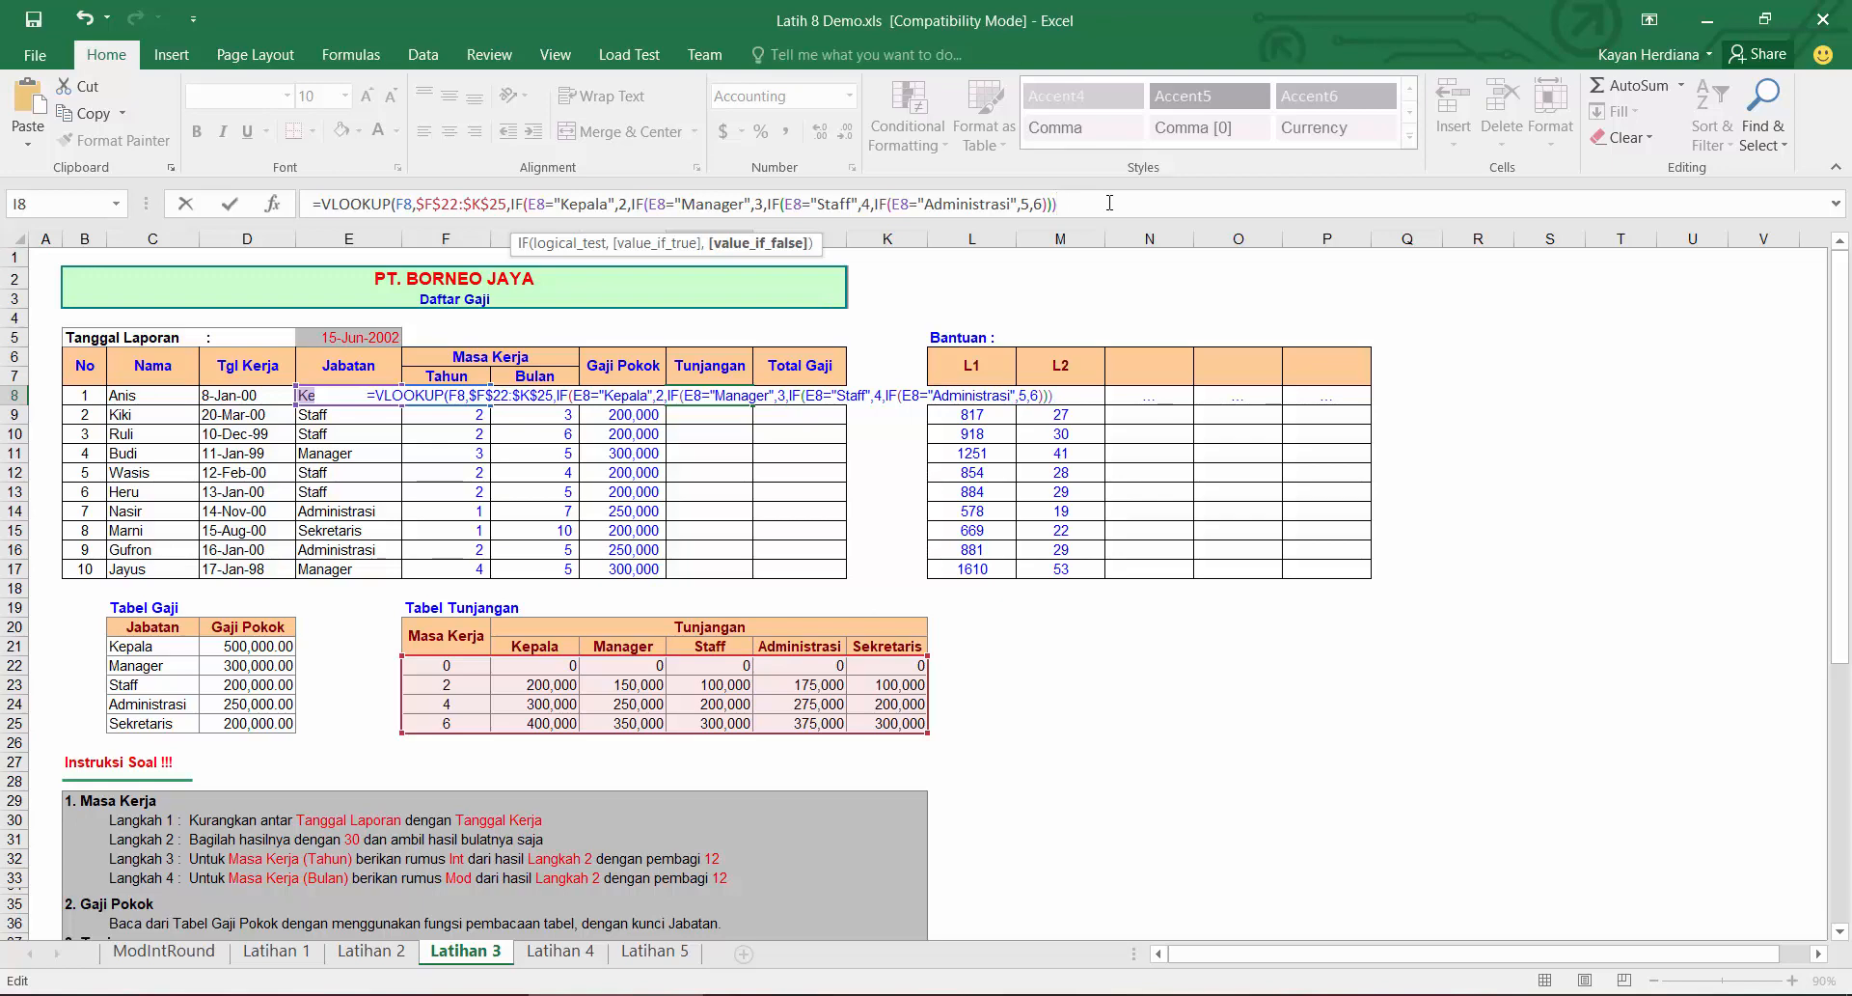
{"action": "type", "text": ")),"}
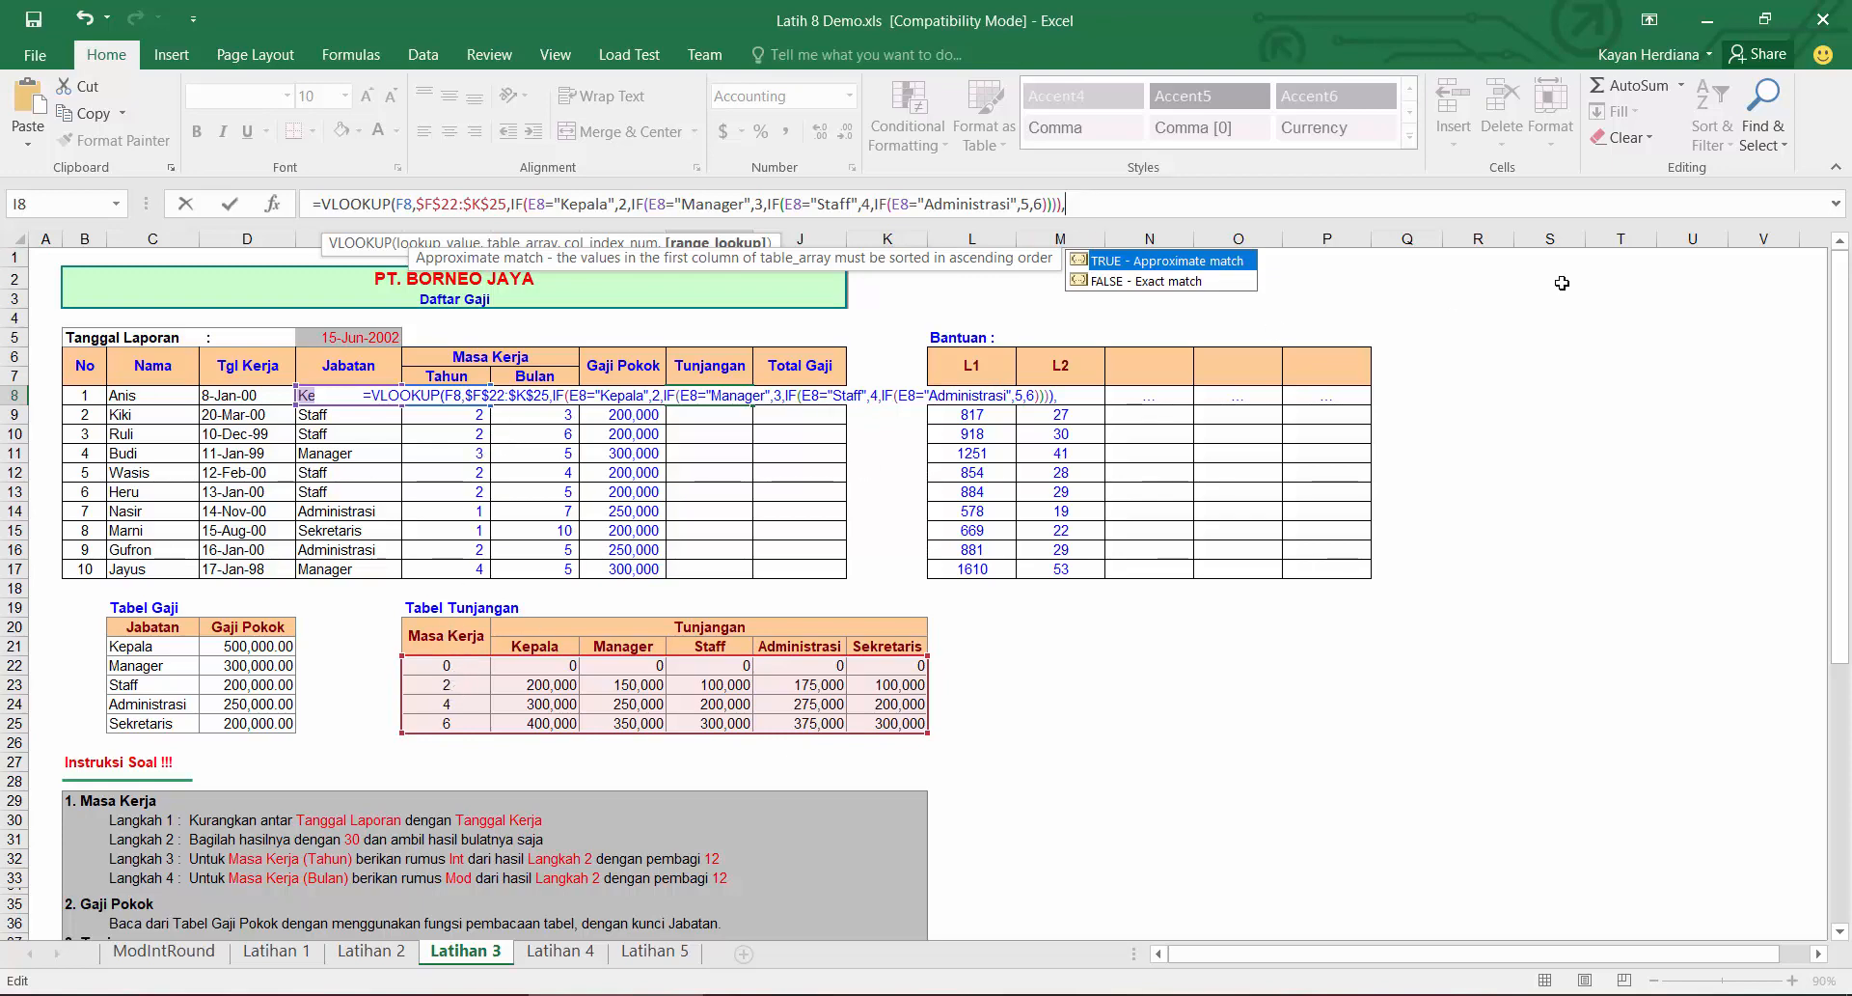
{"action": "type", "text": "1)"}
{"action": "key", "text": "Return"}
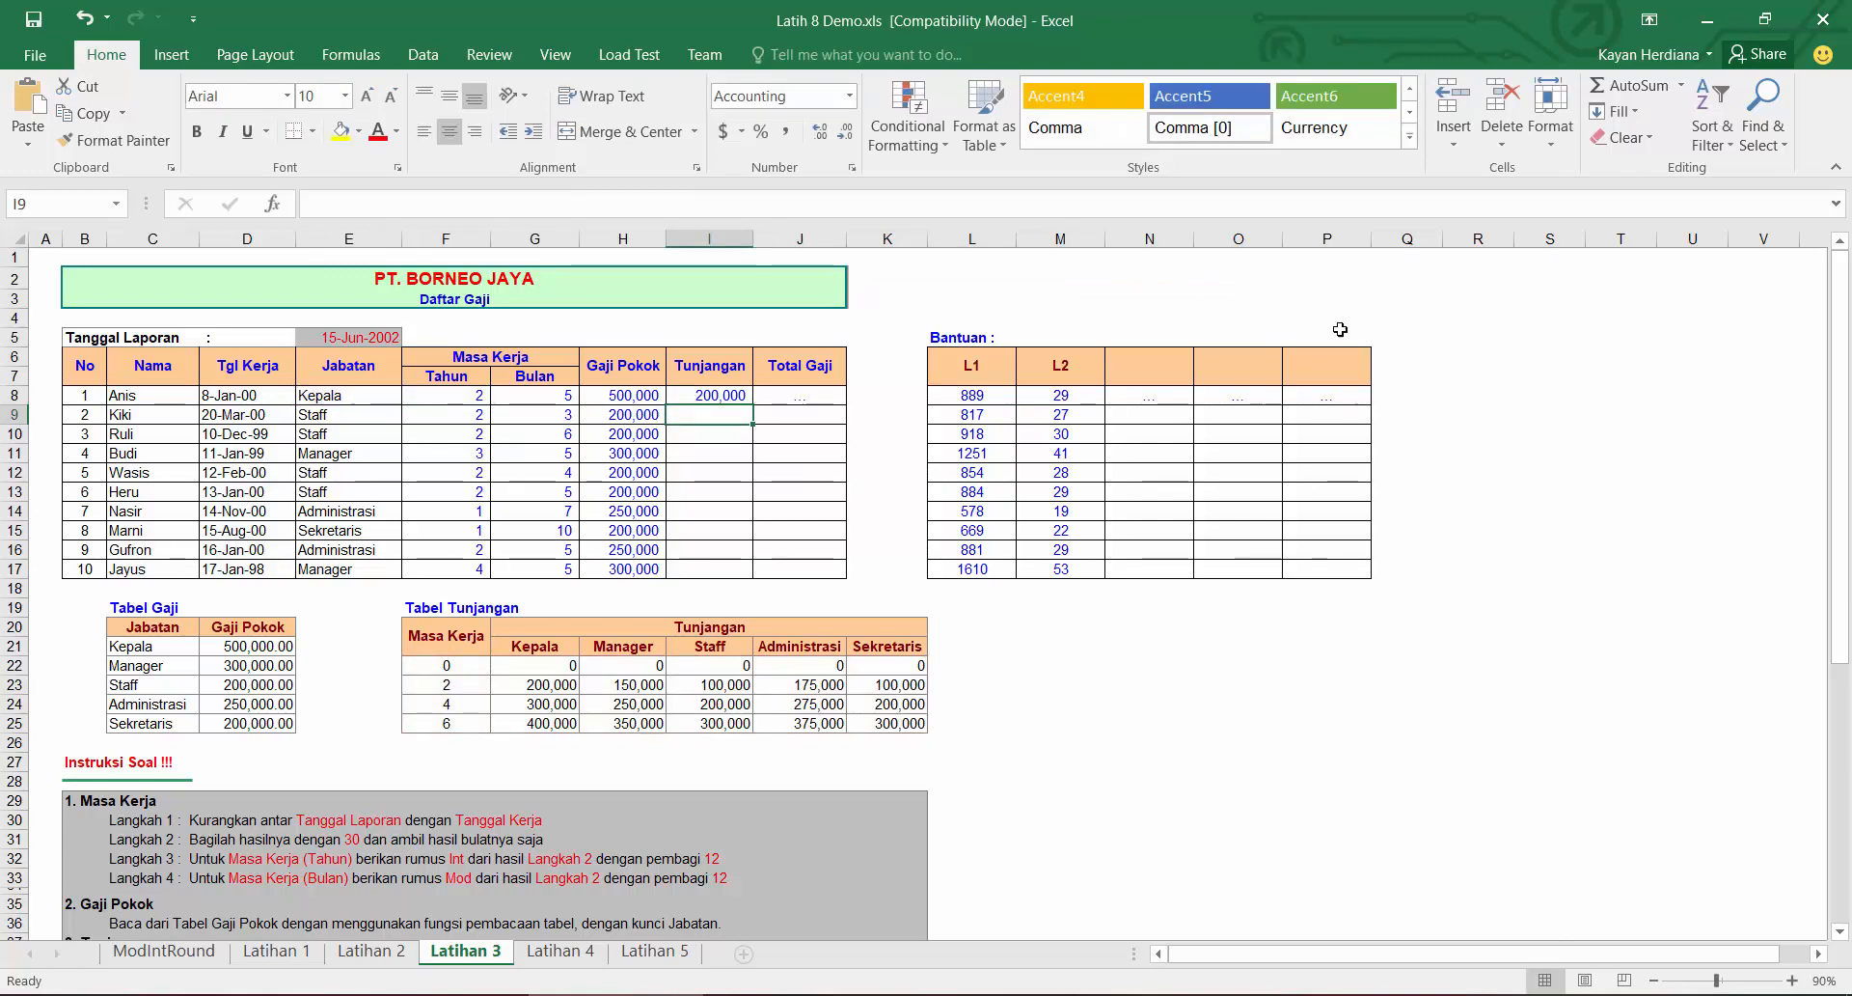
Step: Fill the Tunjangan formula from I8 down through I17
{"action": "left_click", "coordinate": [719, 391]}
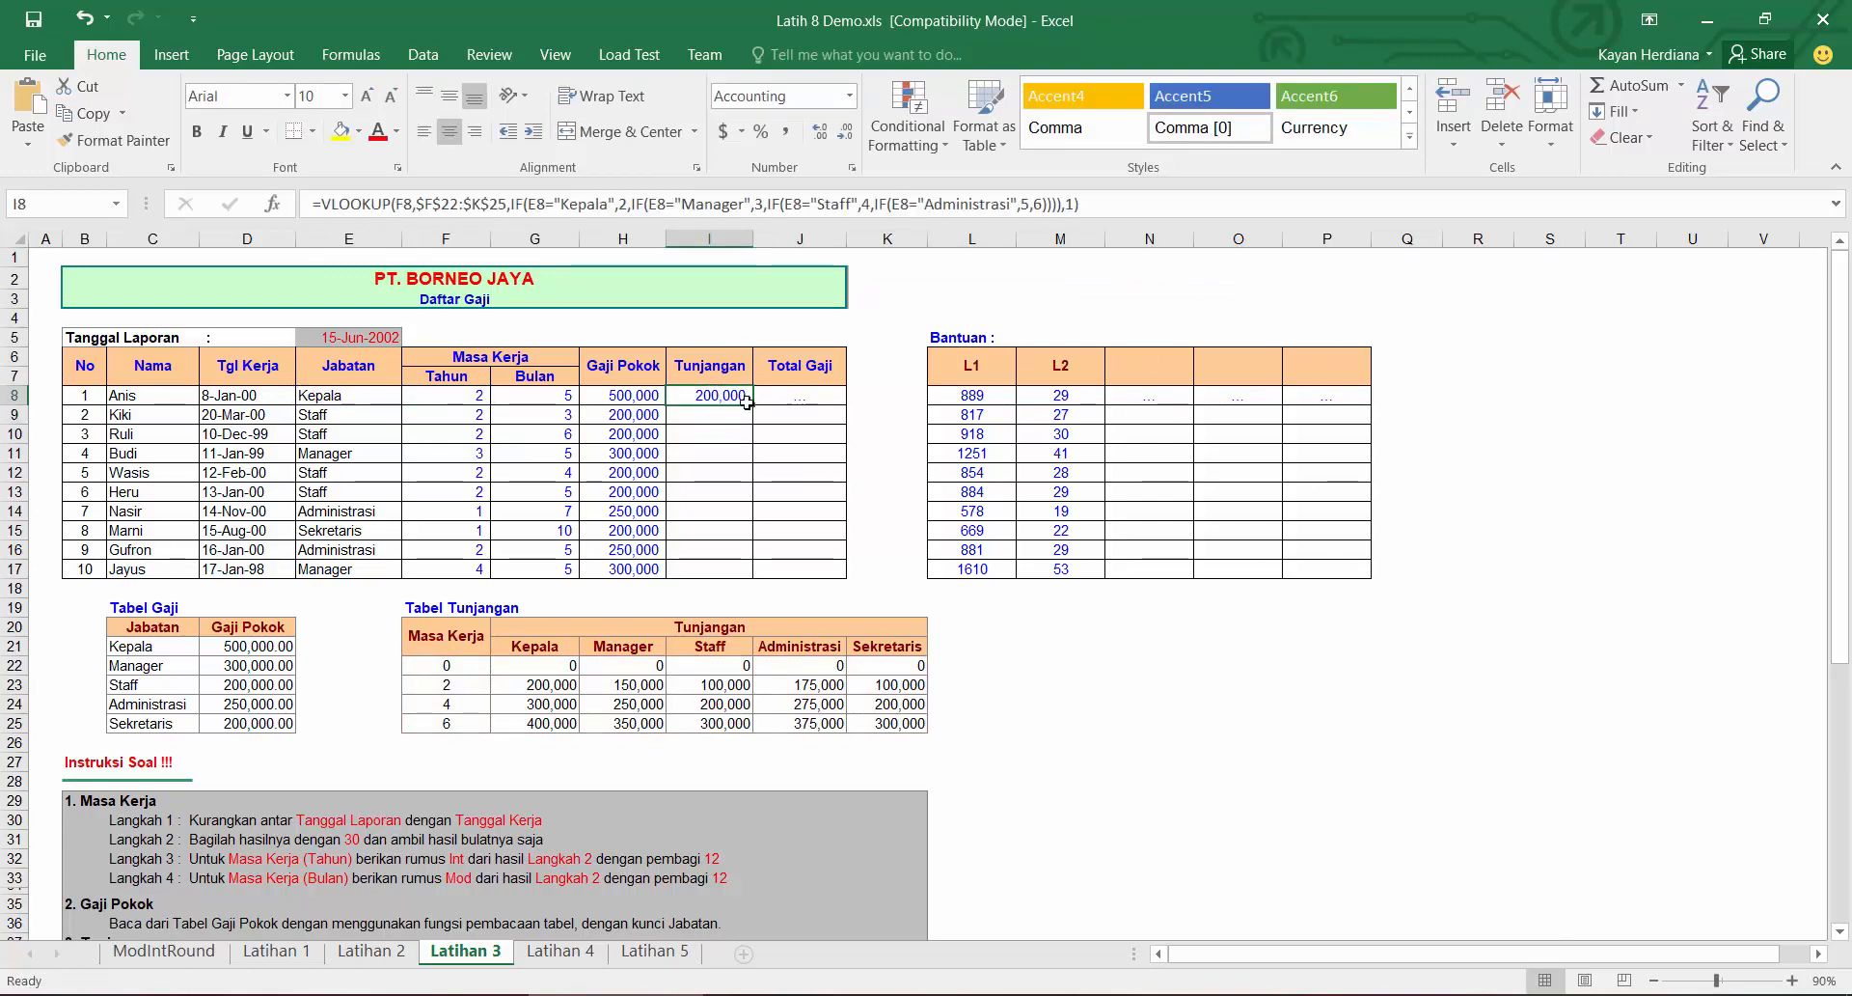
{"action": "double_click", "coordinate": [748, 404]}
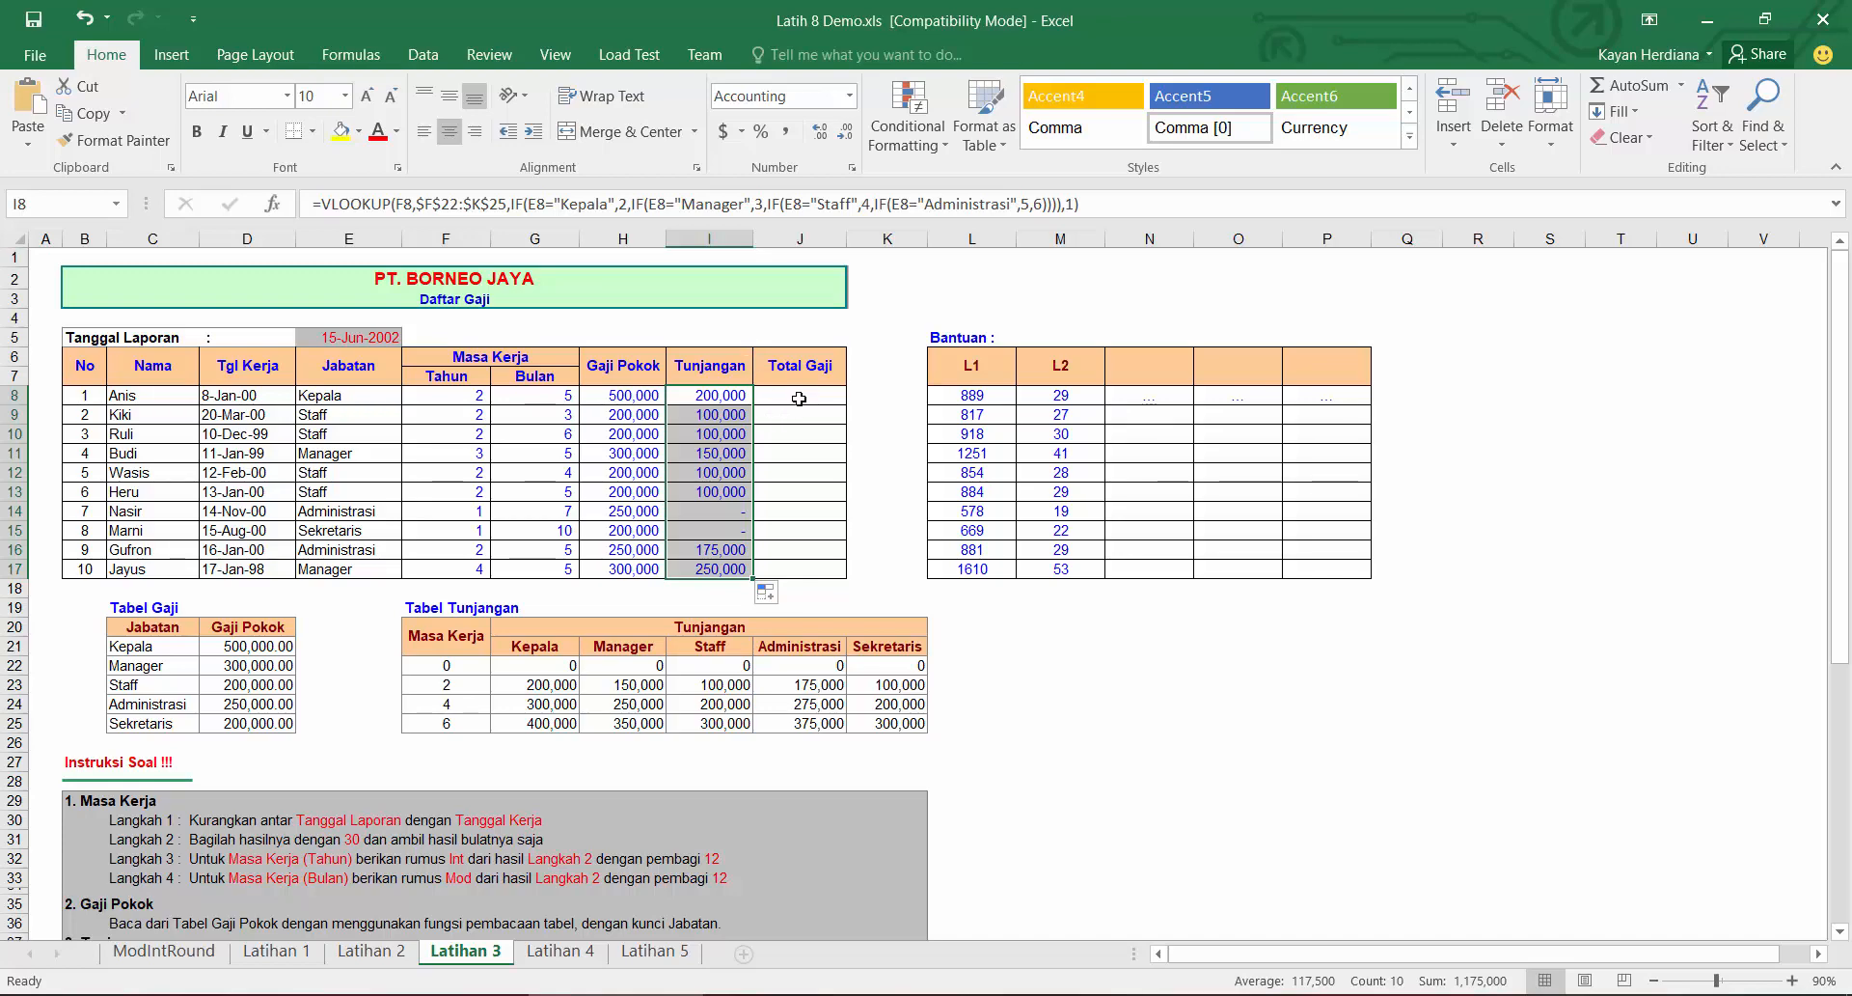
{"action": "scroll", "coordinate": [788, 415], "scroll_direction": "down", "scroll_amount": 1}
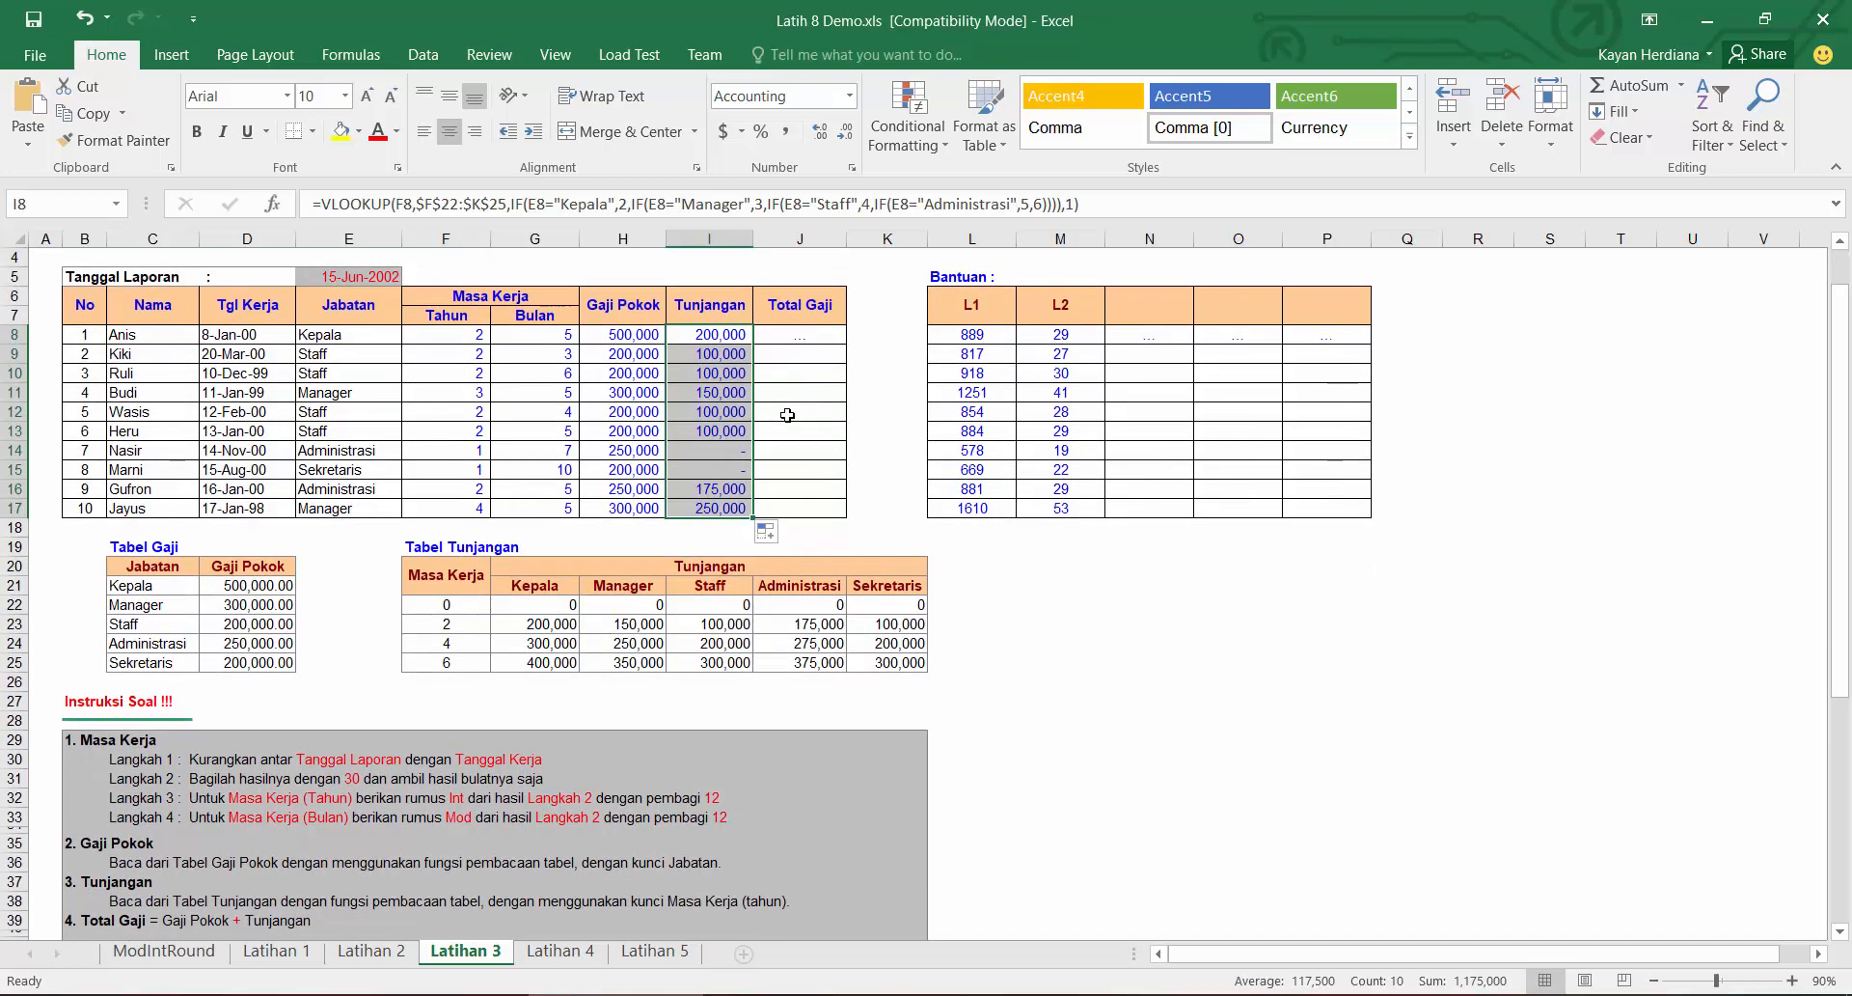
{"action": "scroll", "coordinate": [788, 409], "scroll_direction": "up", "scroll_amount": 1}
Step: Enter =H8+I8 as the Total Gaji in J8 and fill it down to J17
{"action": "left_click", "coordinate": [830, 394]}
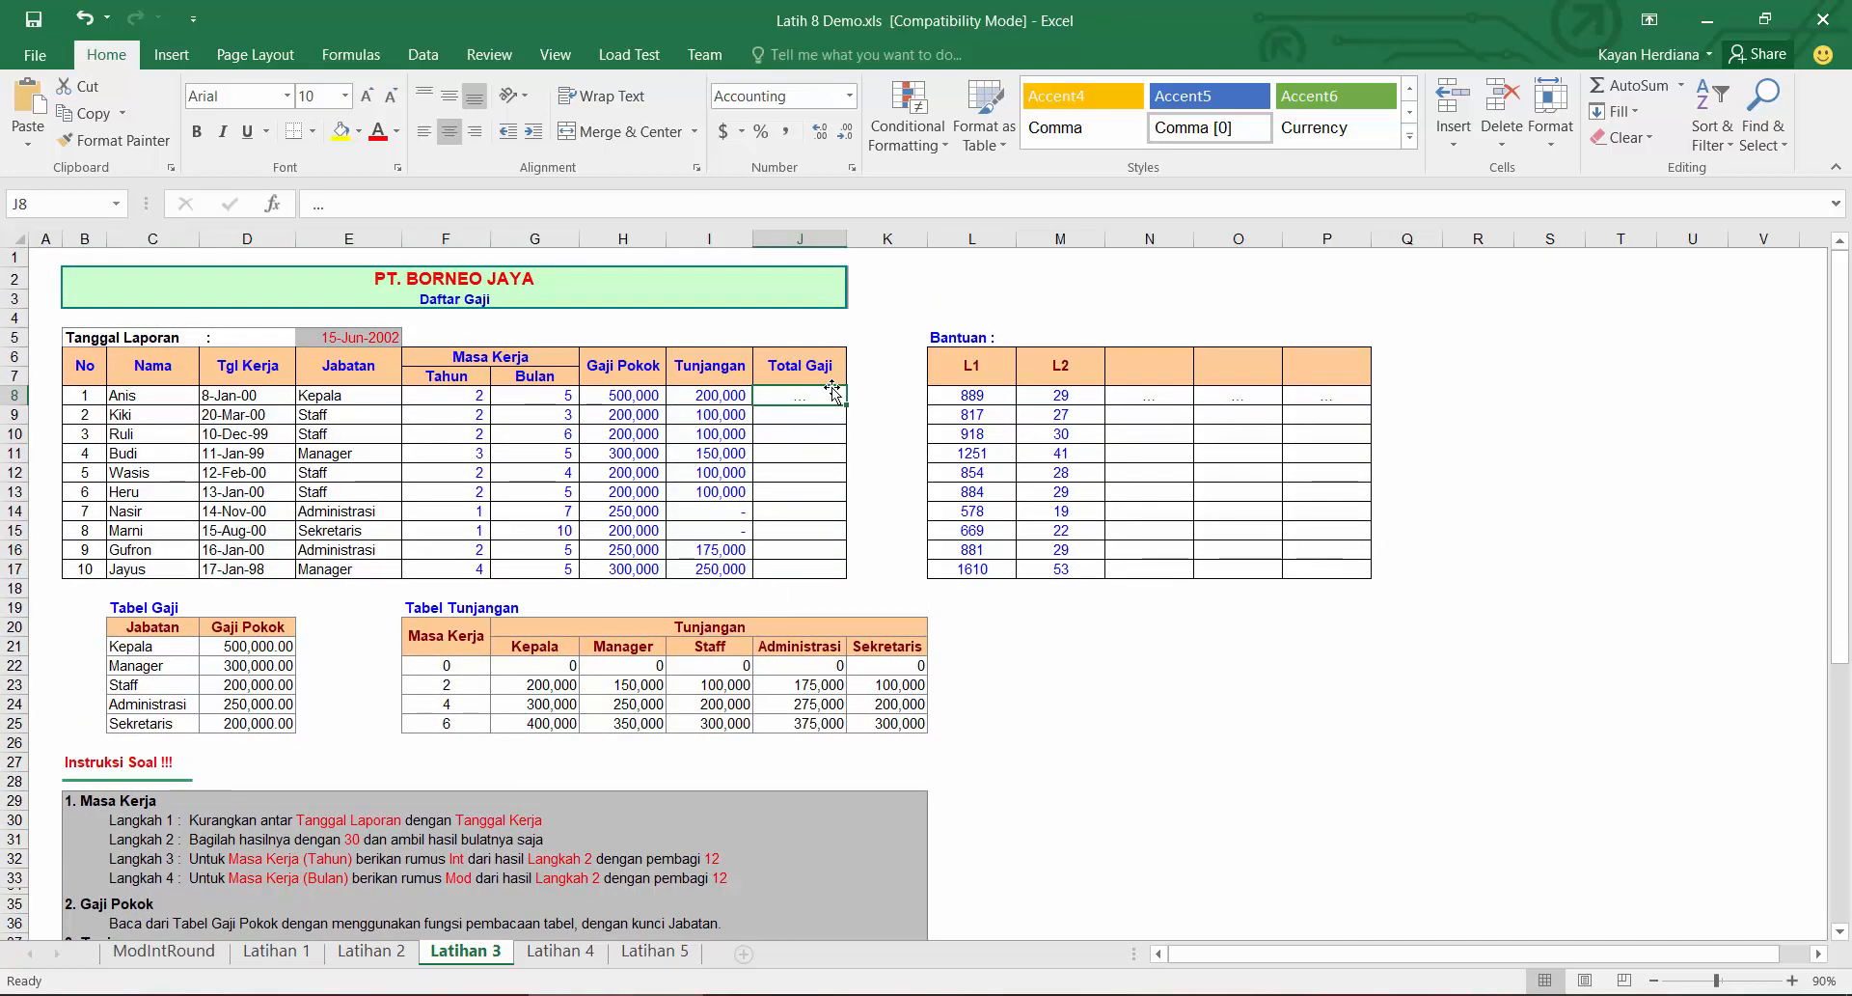
{"action": "type", "text": "="}
{"action": "key", "text": "Left"}
{"action": "key", "text": "Left"}
{"action": "type", "text": "+"}
{"action": "key", "text": "Left"}
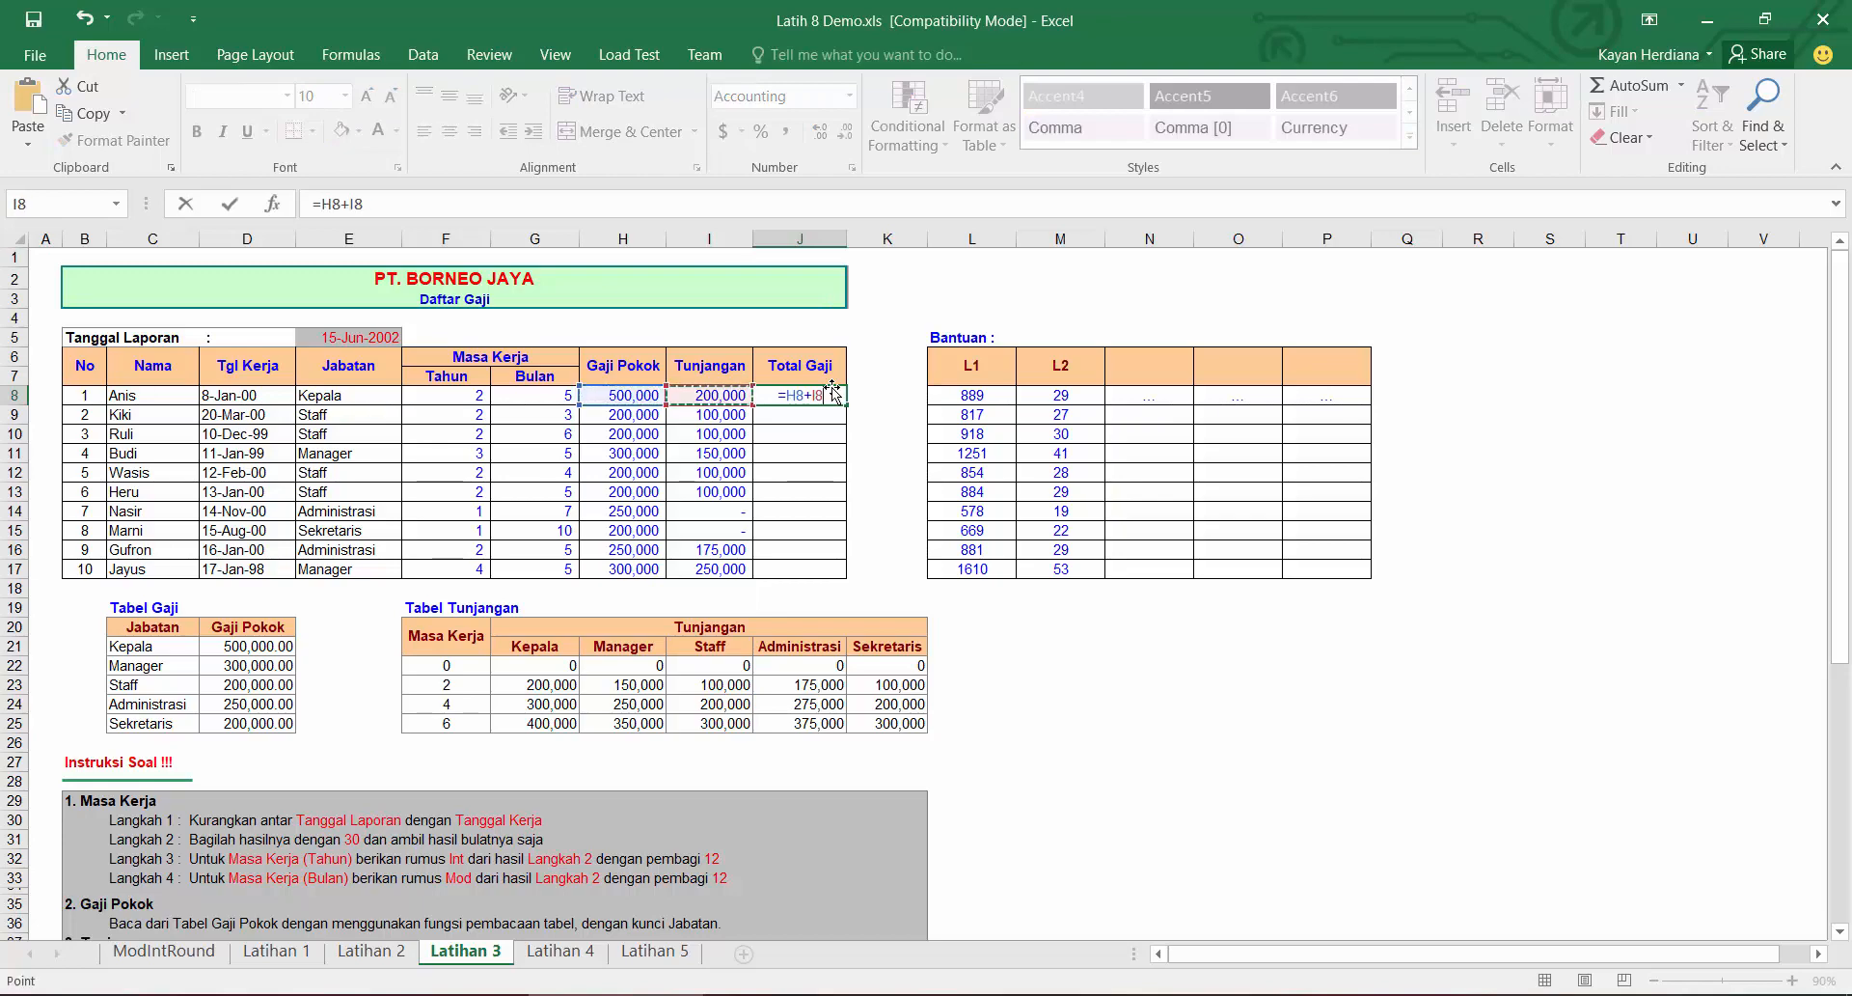
{"action": "key", "text": "Return"}
{"action": "left_click", "coordinate": [836, 394]}
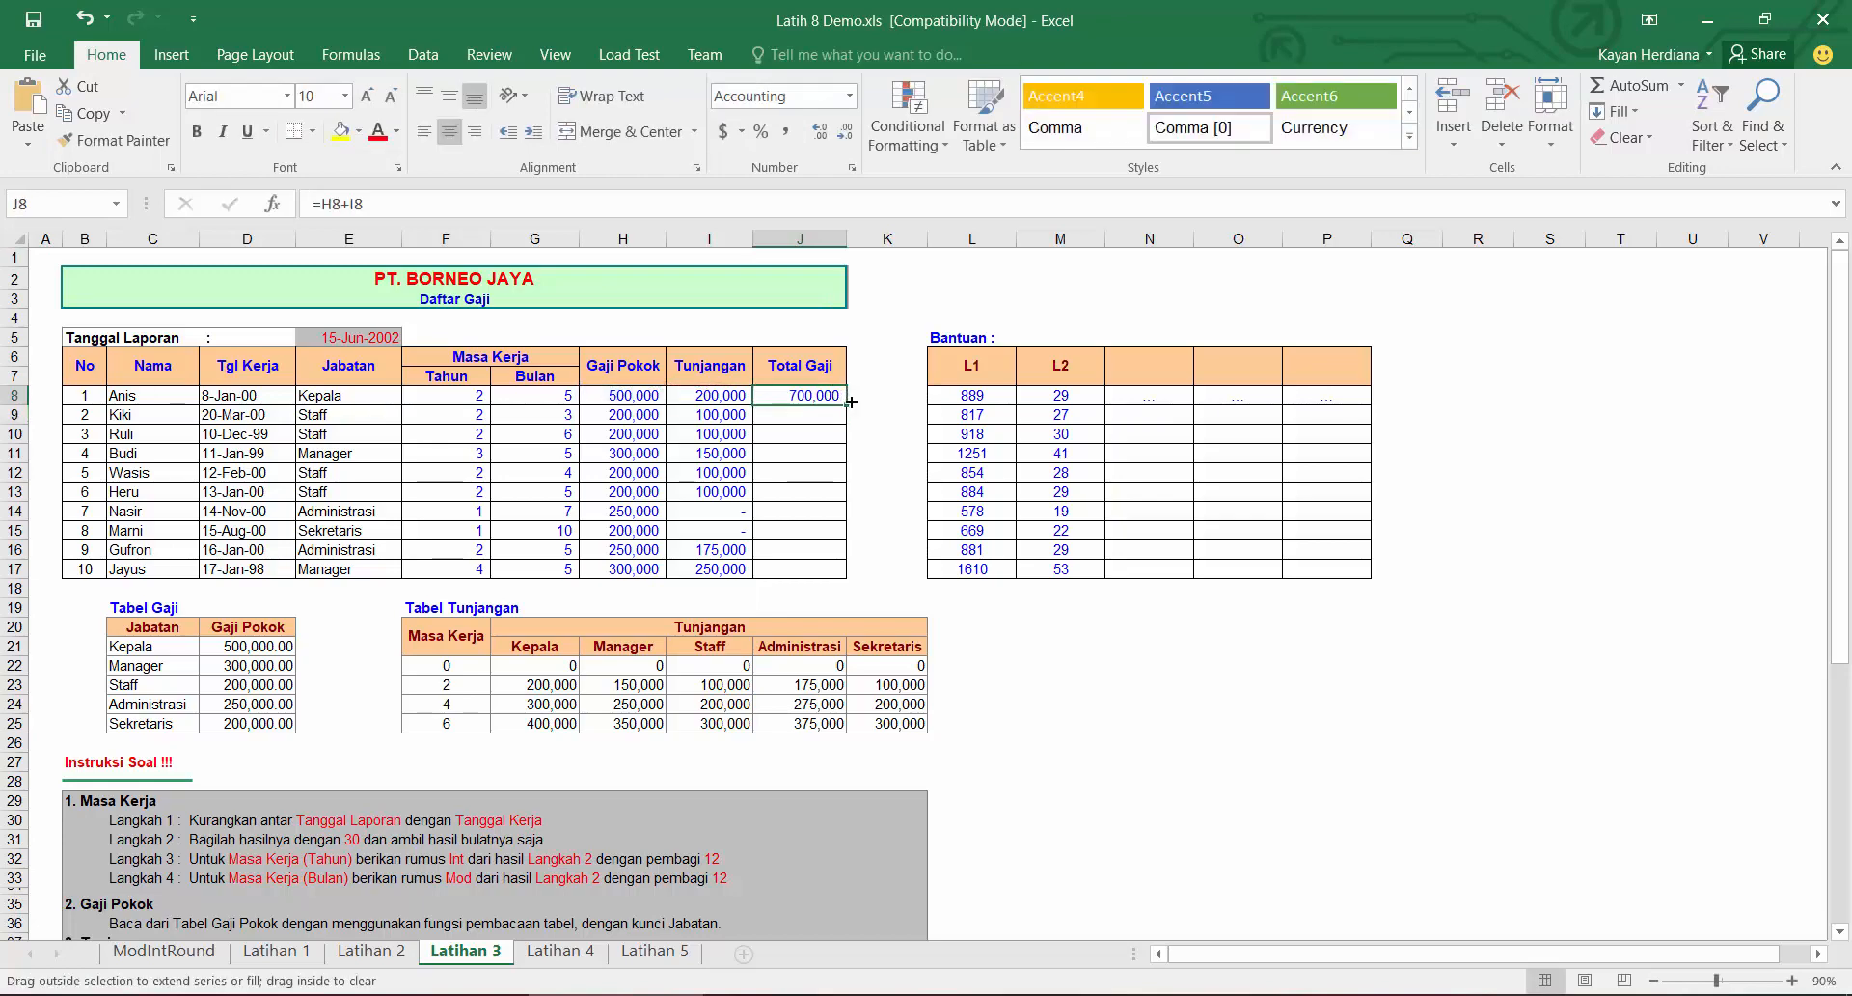
{"action": "double_click", "coordinate": [846, 404]}
{"action": "left_click", "coordinate": [830, 400]}
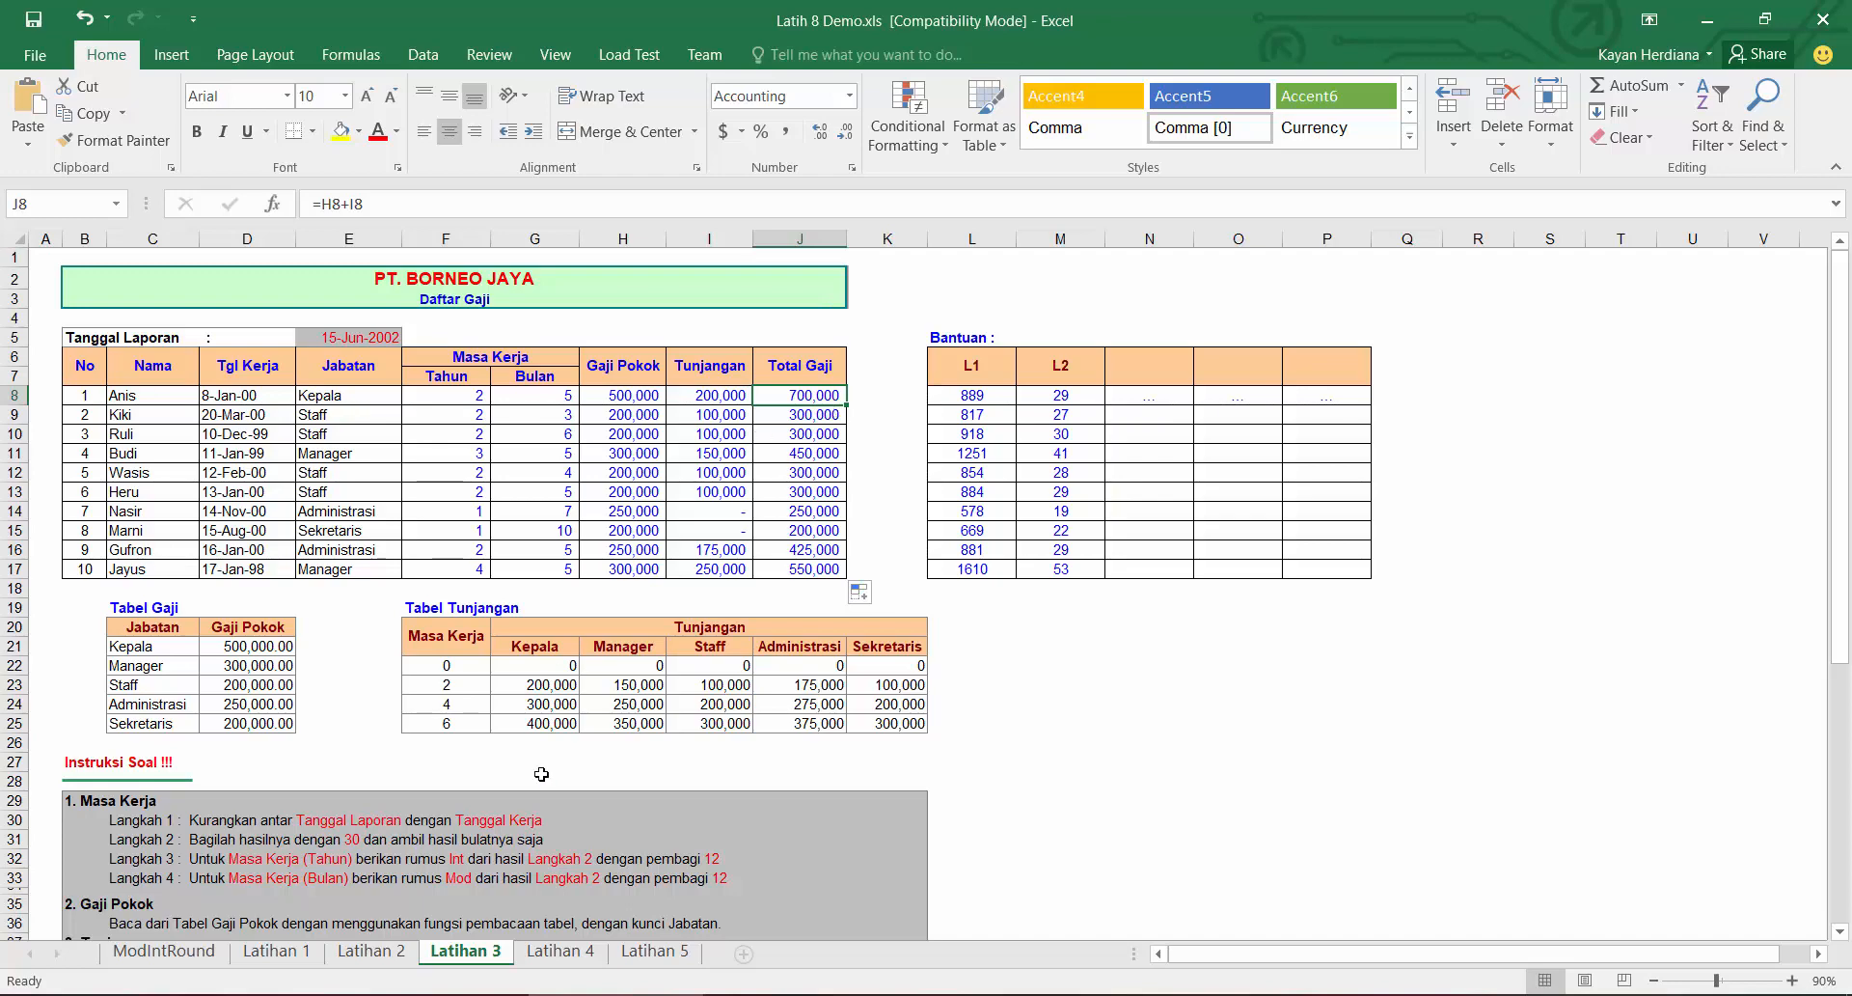
Step: On the Latihan 4 sheet, enter =VLOOKUP(D6,$C$18:$F$22,2,0) as Sewa/Jam in E6 and fill it down to E15
{"action": "left_click", "coordinate": [560, 950]}
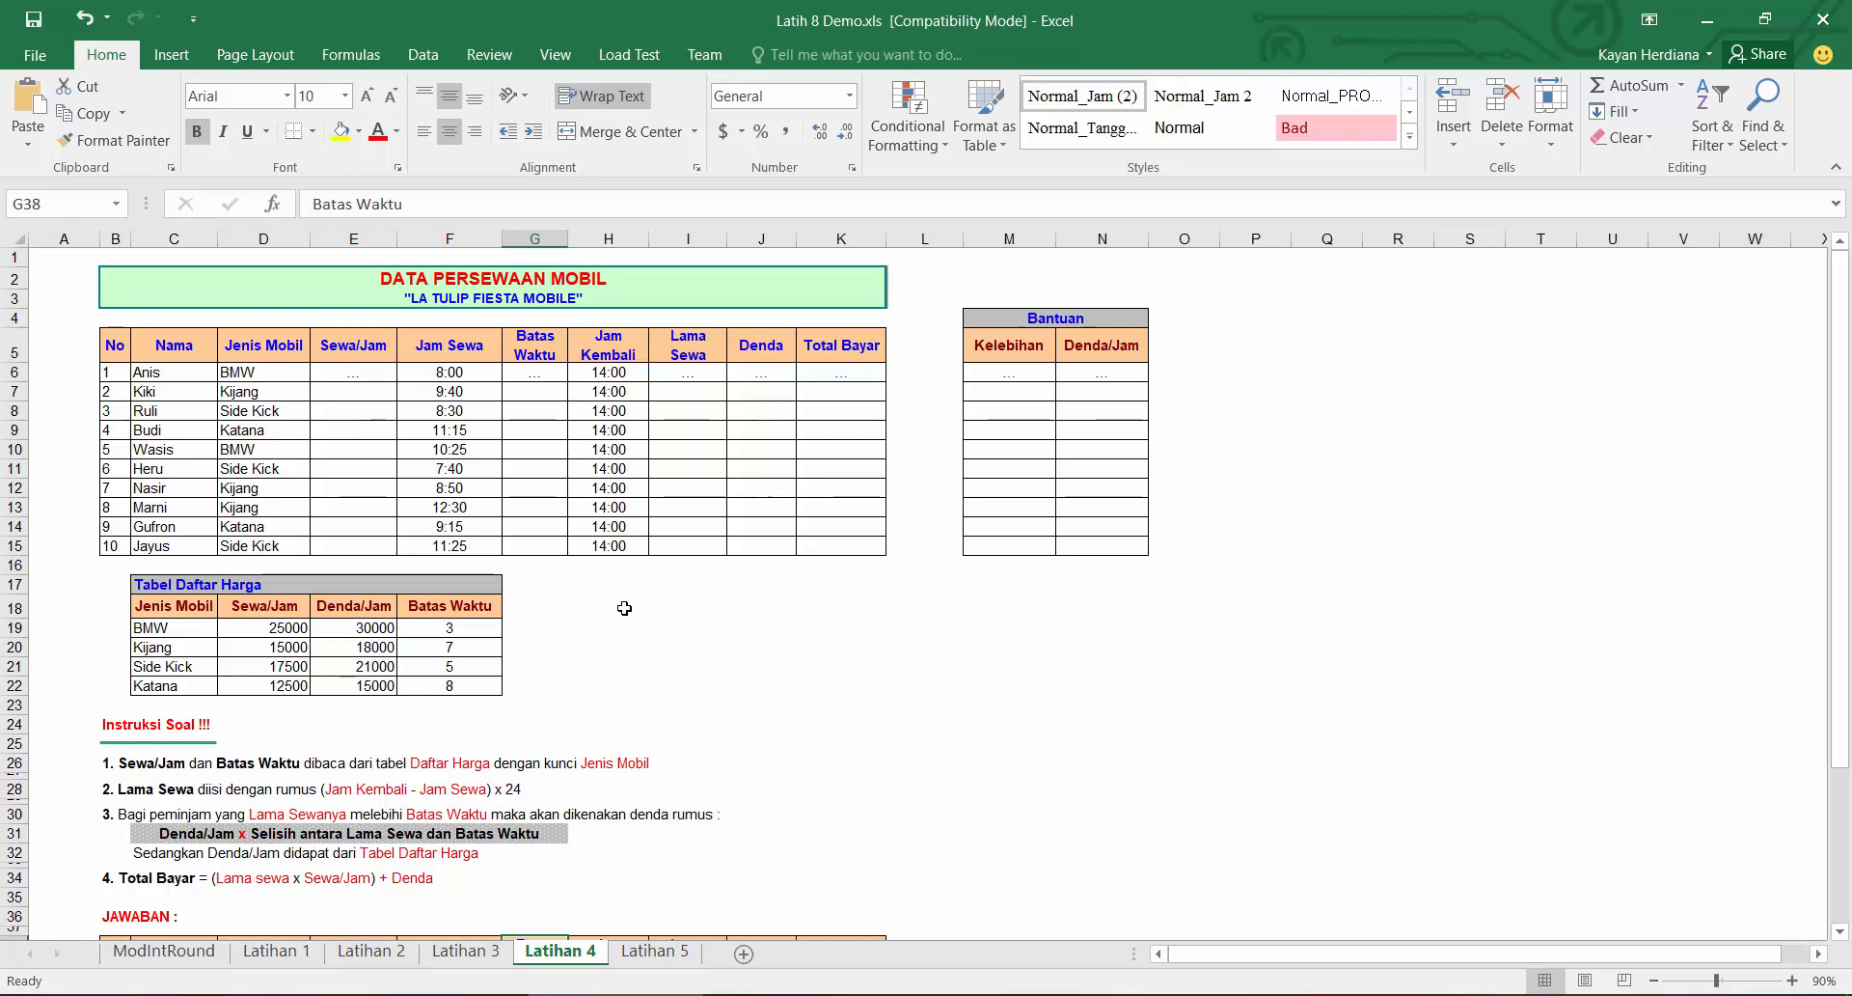
{"action": "left_click", "coordinate": [368, 378]}
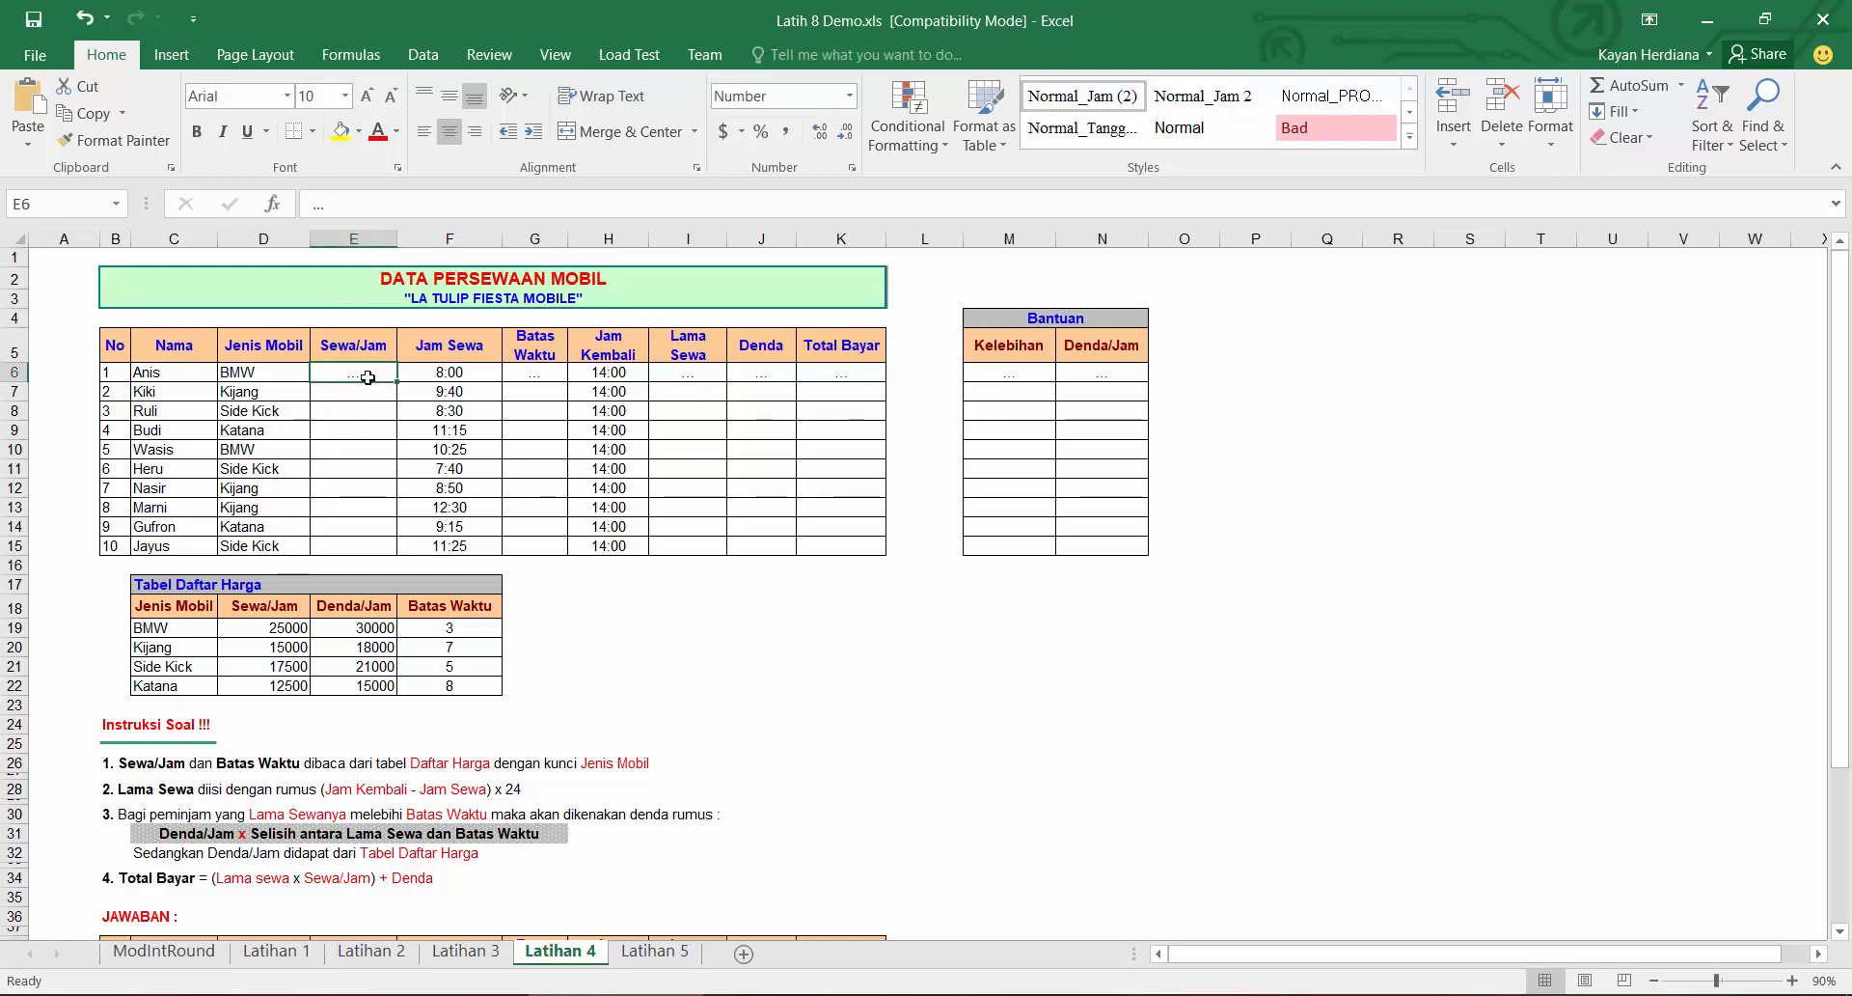
{"action": "type", "text": "=vlo"}
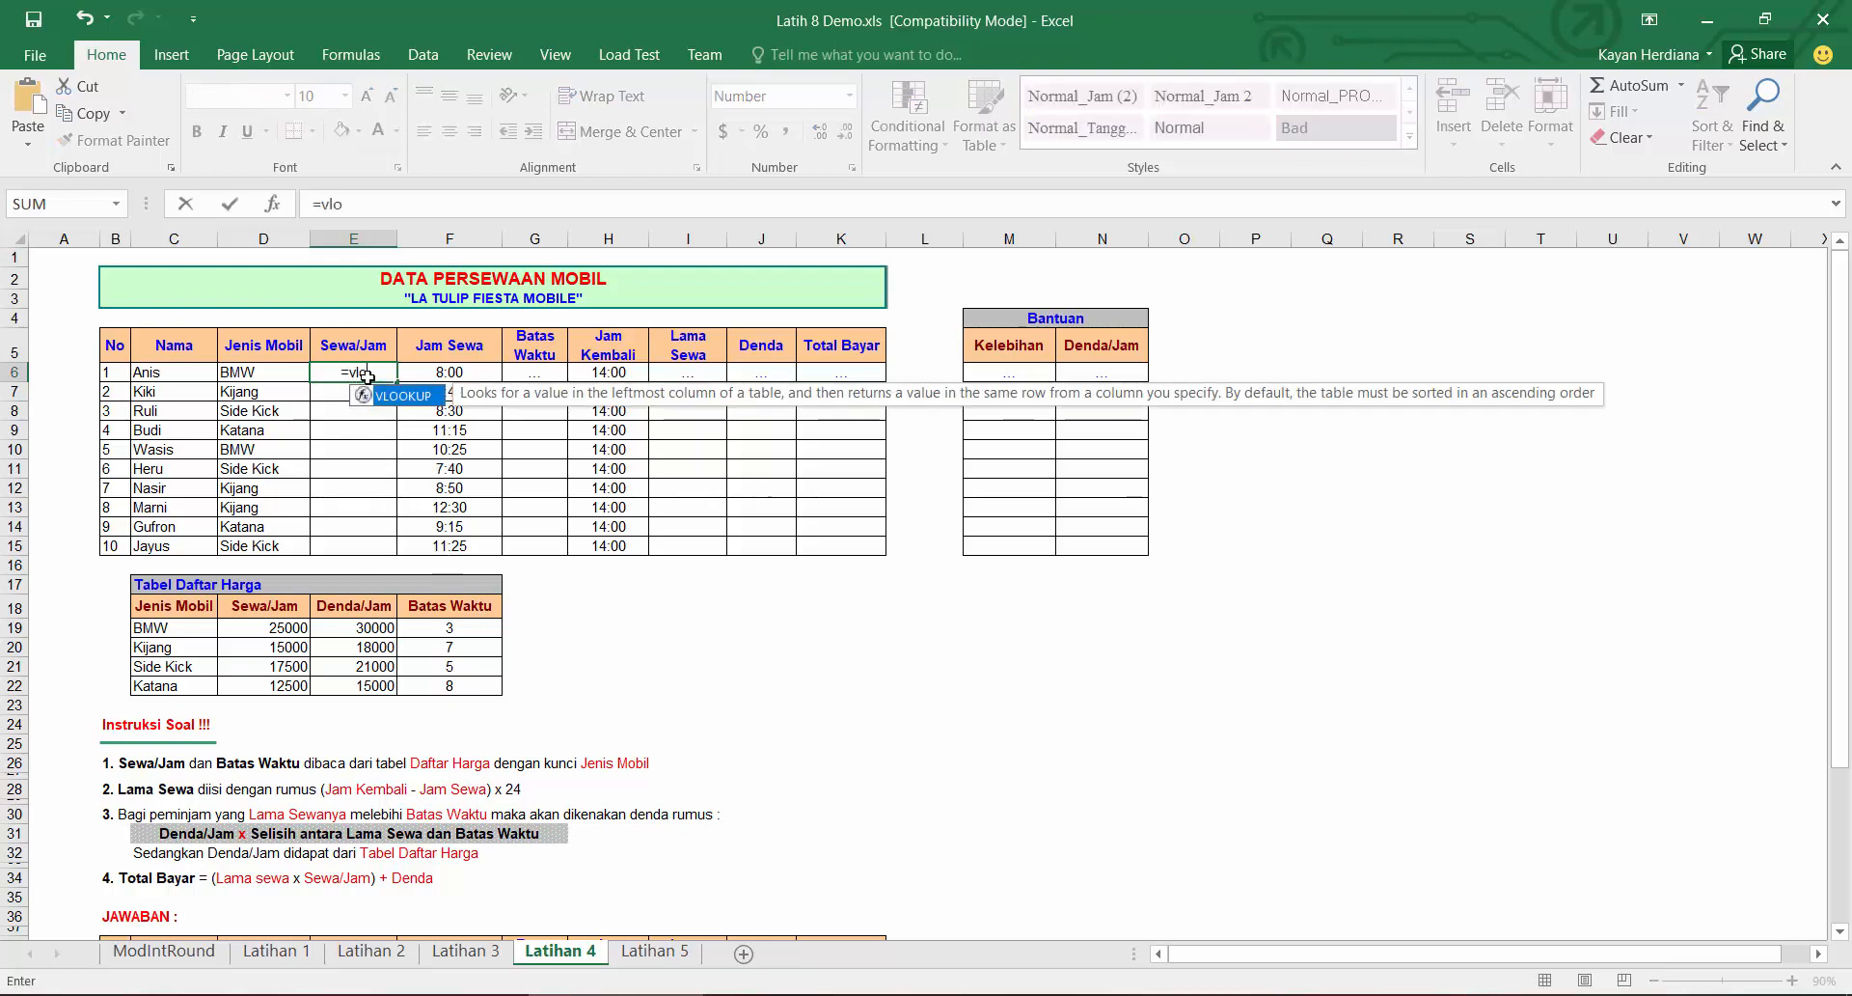
{"action": "key", "text": "Tab"}
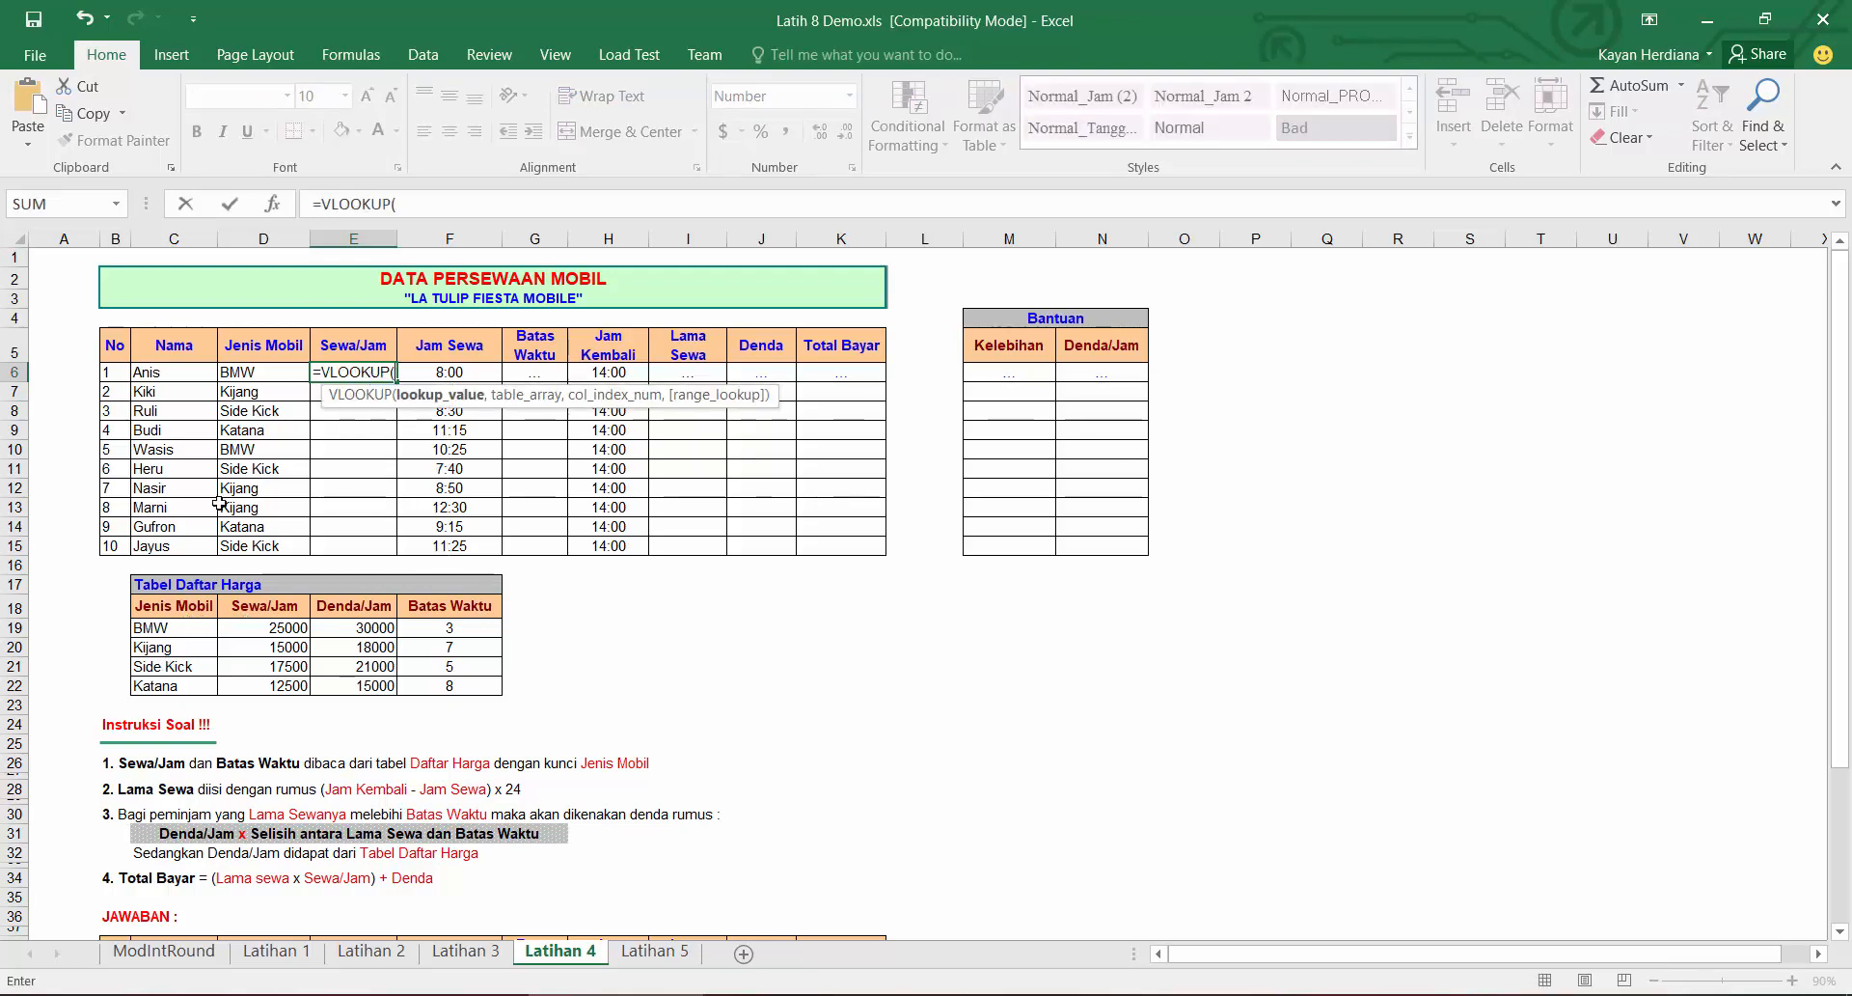
{"action": "left_click", "coordinate": [256, 376]}
{"action": "type", "text": ","}
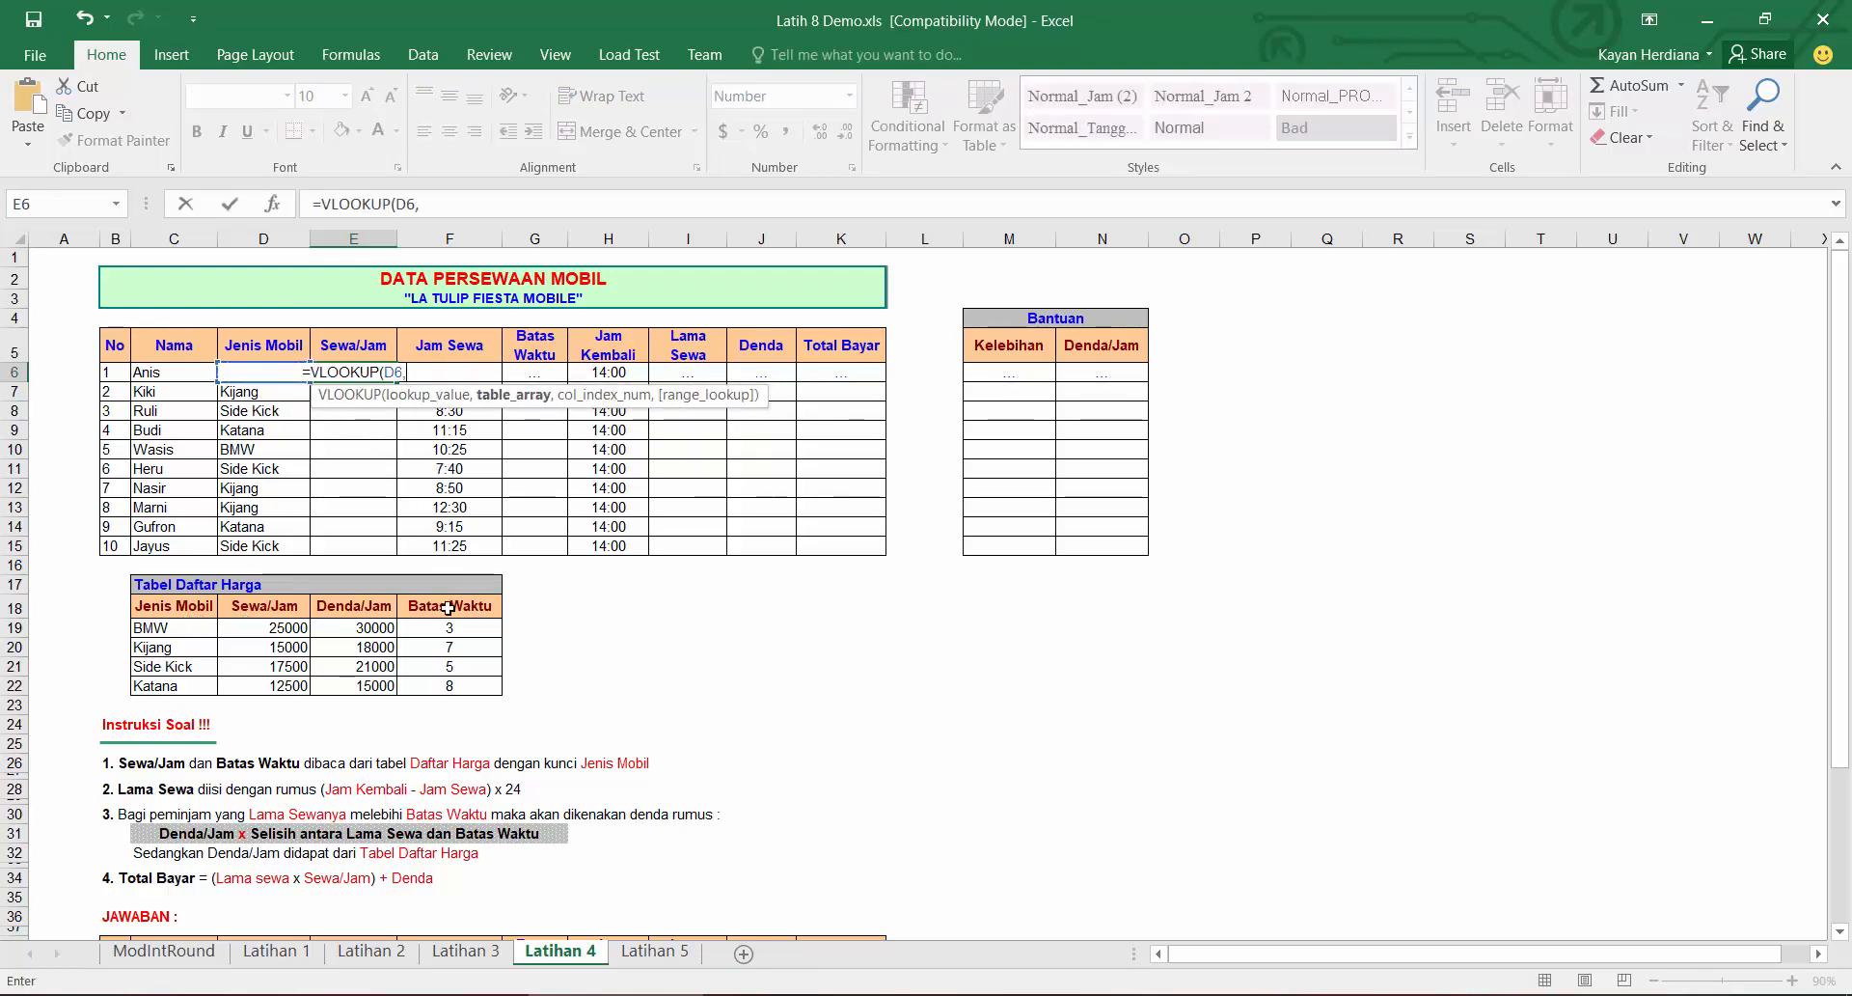
{"action": "left_click_drag", "start_coordinate": [450, 605], "coordinate": [202, 688]}
{"action": "key", "text": "F4"}
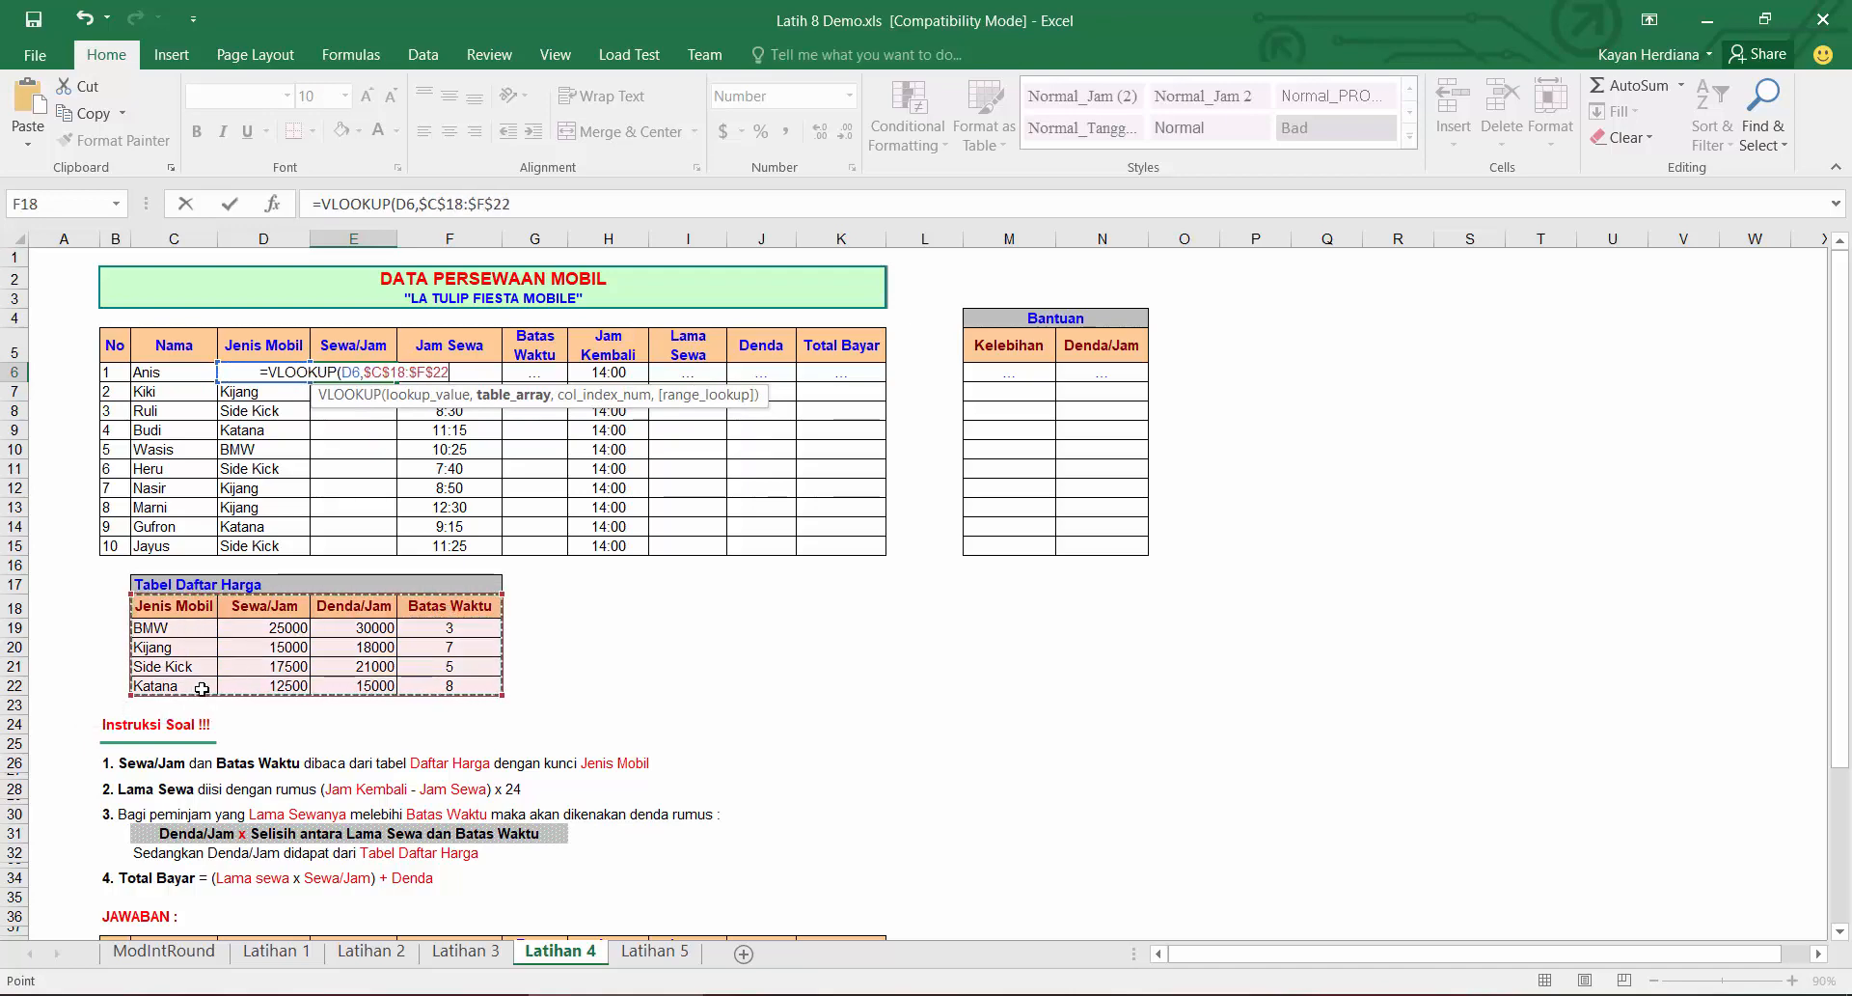
{"action": "type", "text": ","}
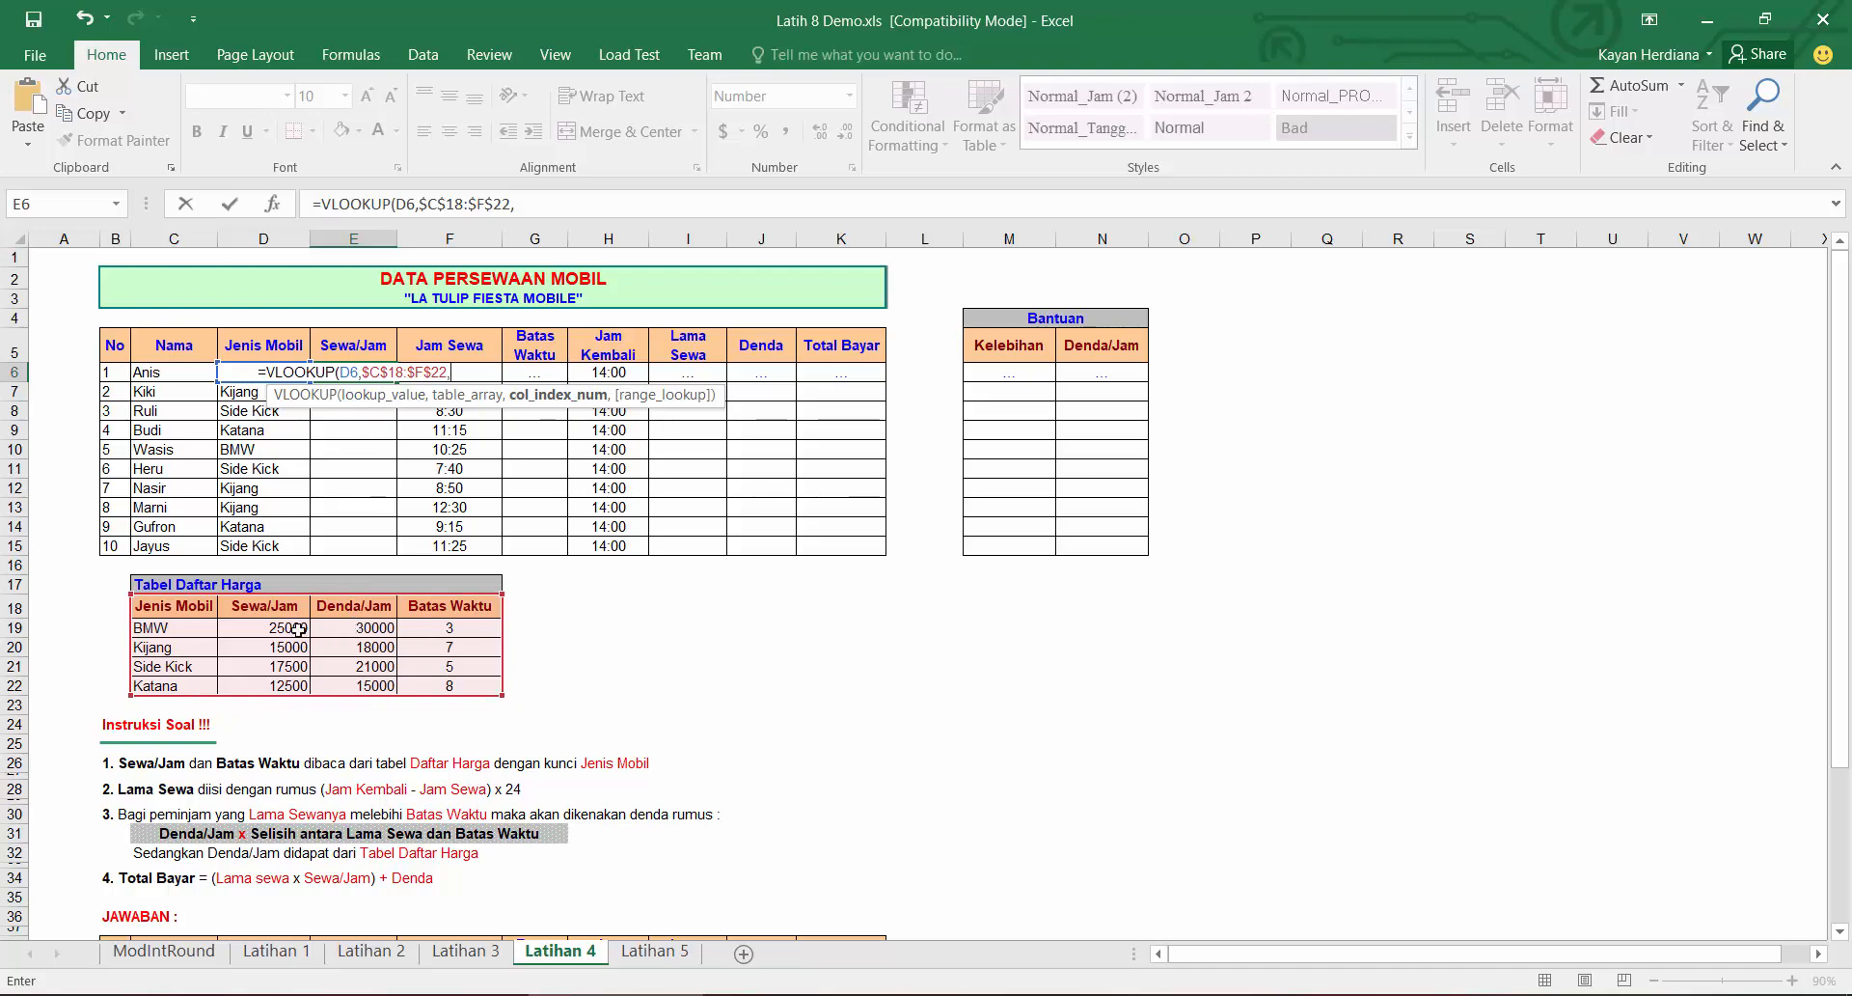
{"action": "type", "text": "2,0)"}
{"action": "key", "text": "Return"}
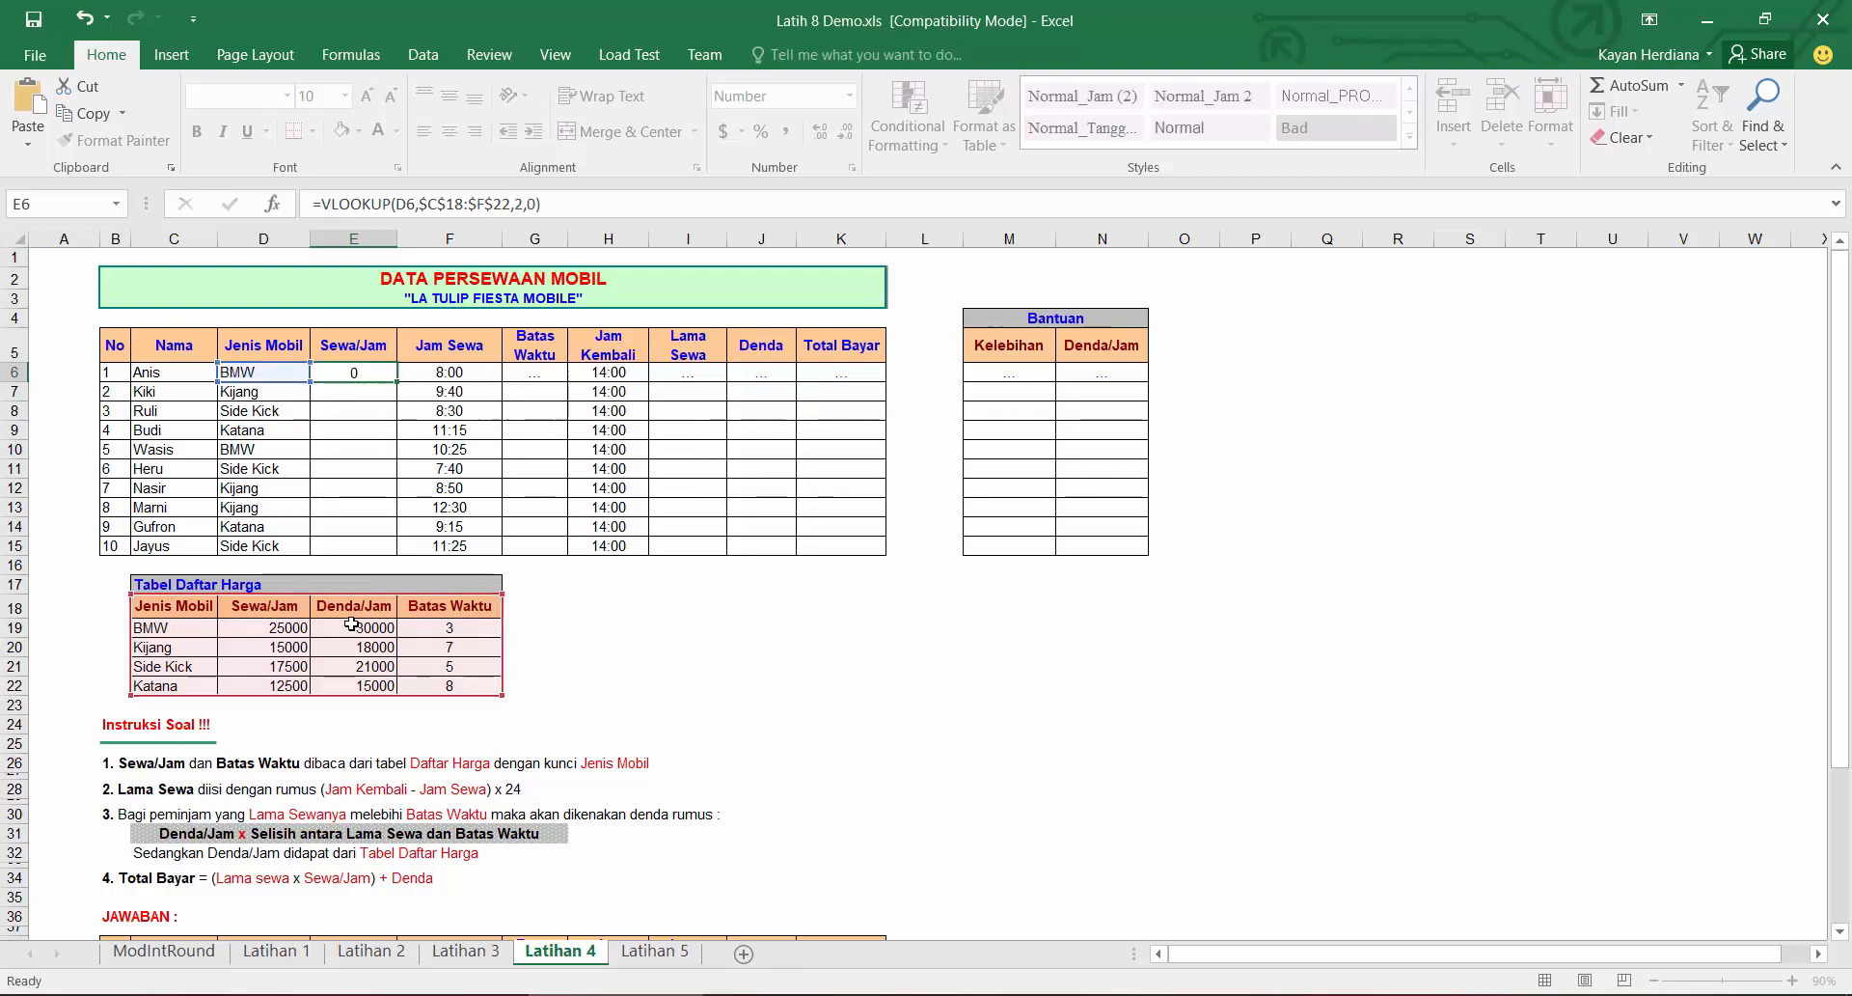
{"action": "left_click", "coordinate": [369, 373]}
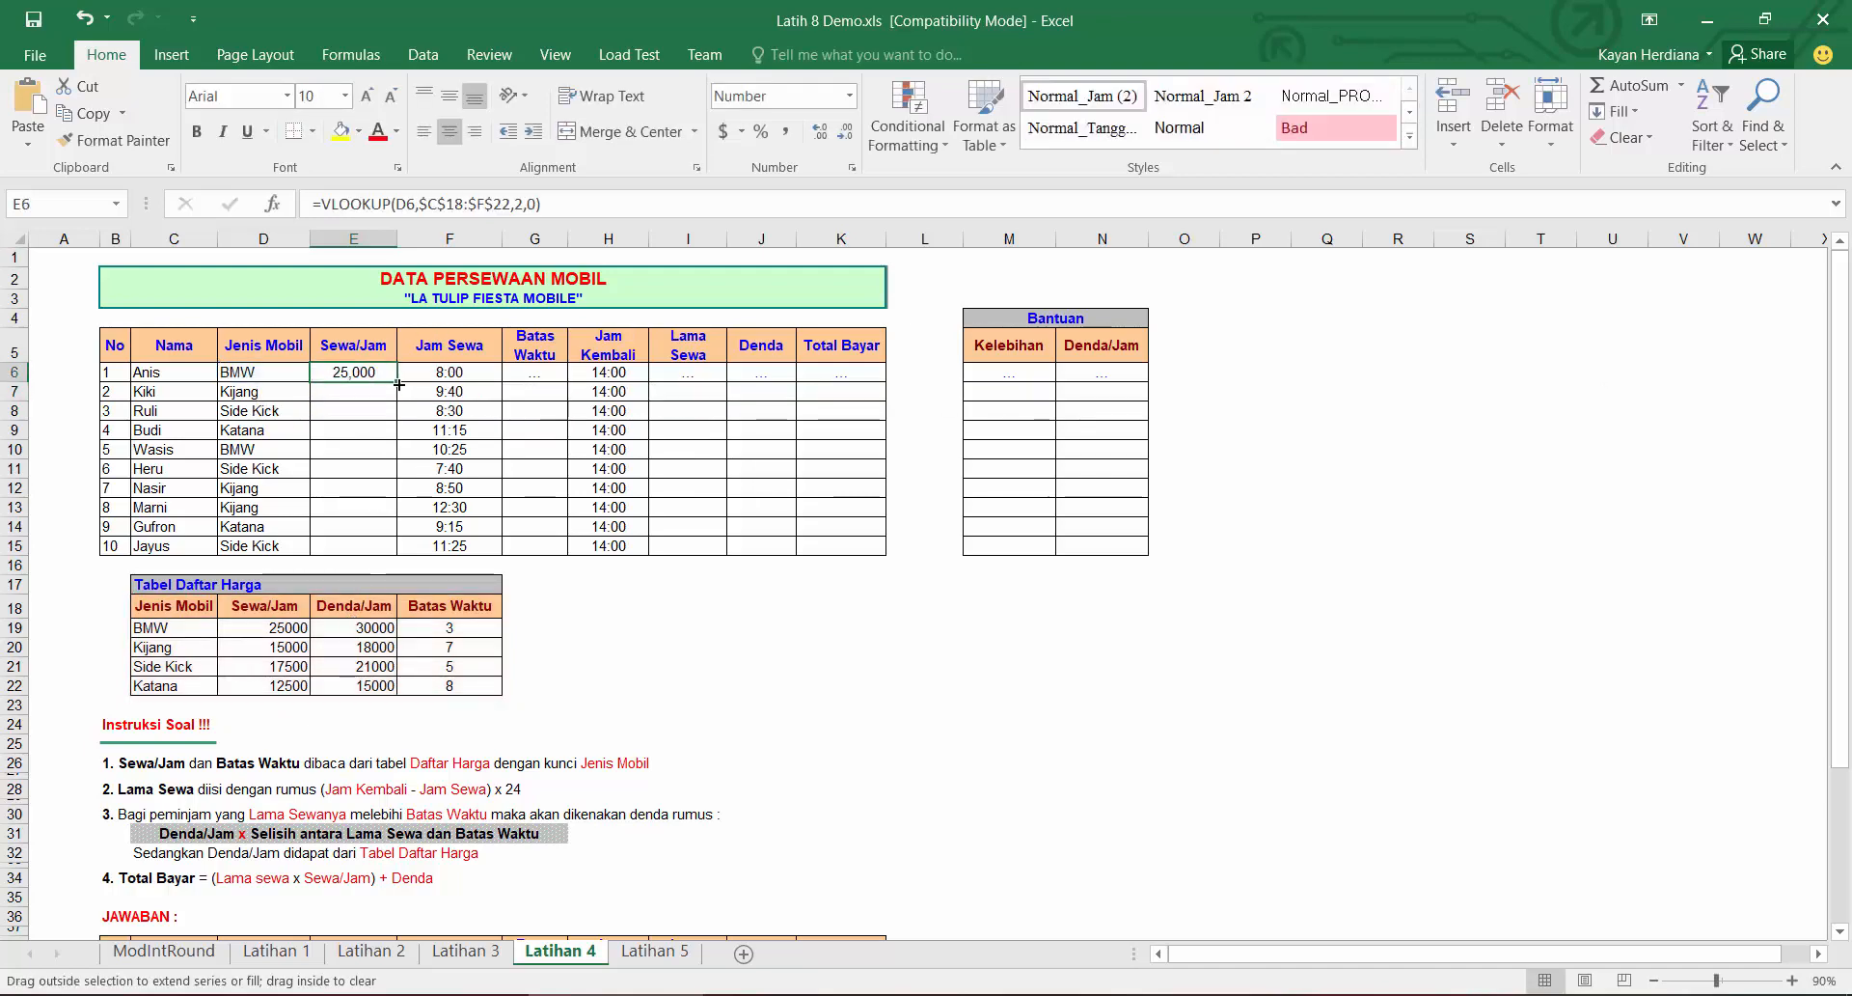
{"action": "double_click", "coordinate": [396, 381]}
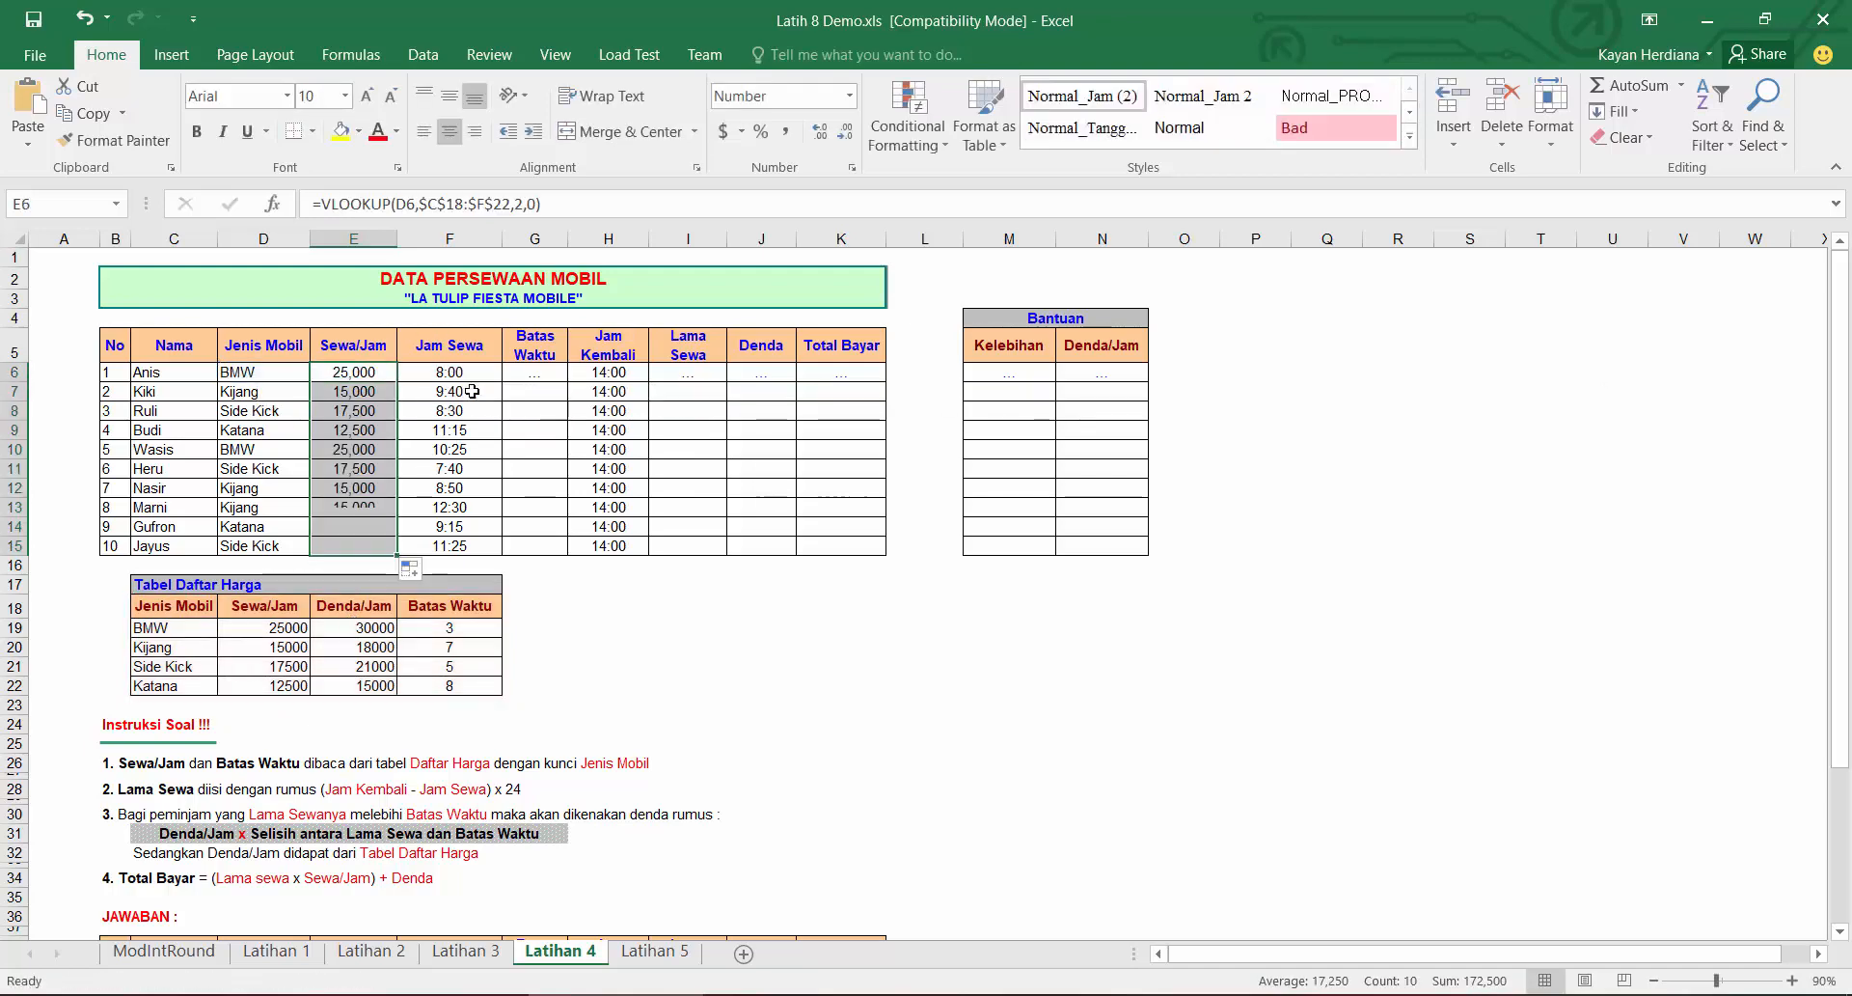
Step: Enter =VLOOKUP(D6,$C$18:$F$22,4,0) as Batas Waktu in G6 and fill it down to G15
{"action": "left_click", "coordinate": [550, 378]}
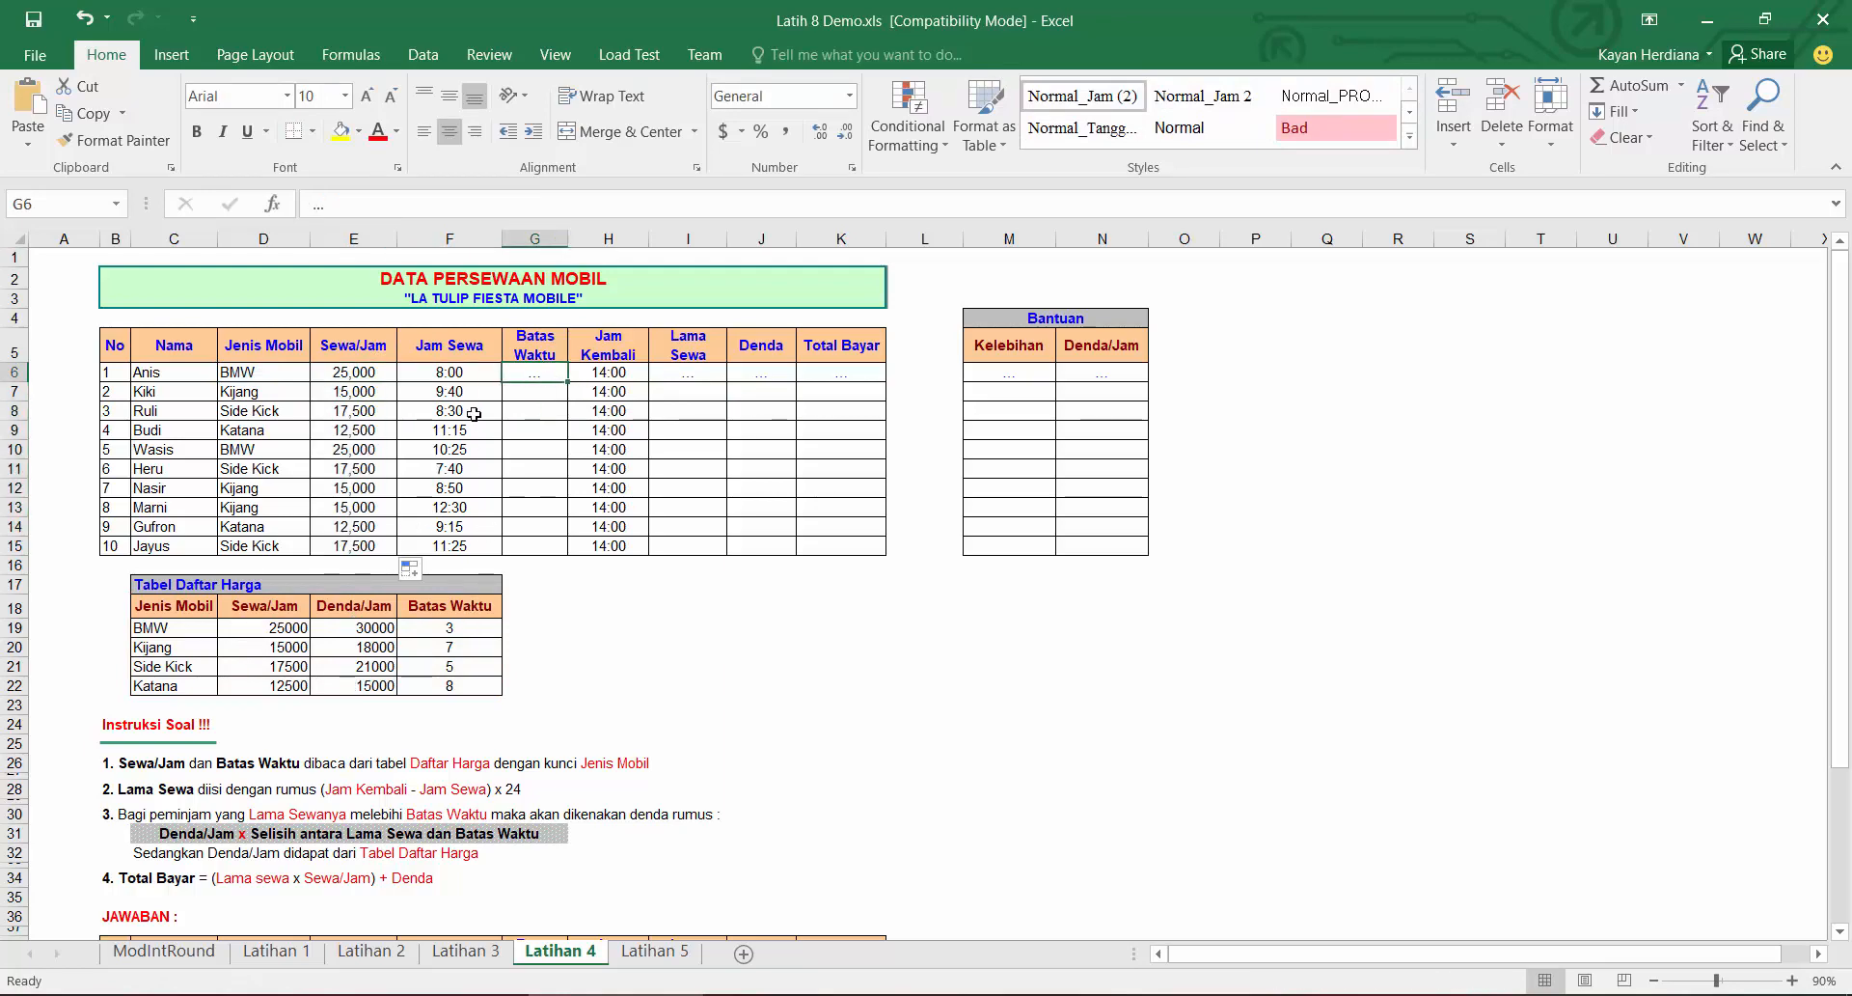
{"action": "type", "text": "=vlo"}
{"action": "key", "text": "Tab"}
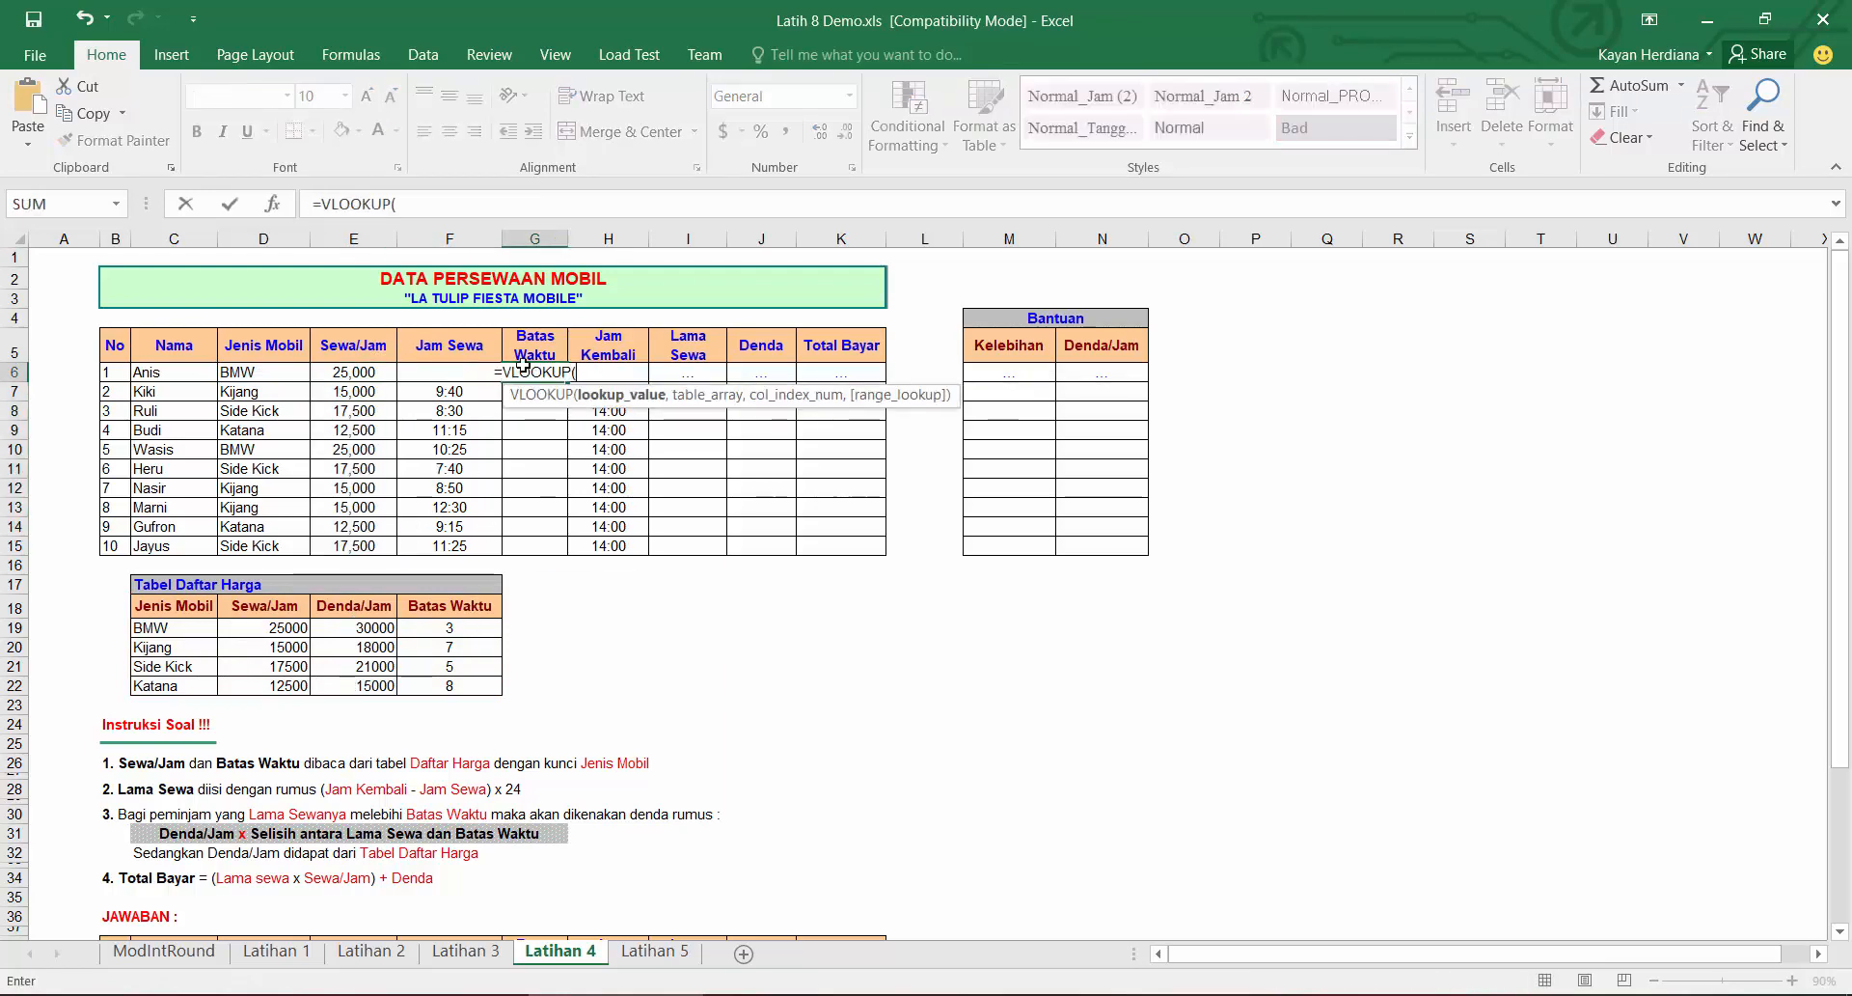
{"action": "left_click", "coordinate": [263, 375]}
{"action": "type", "text": ","}
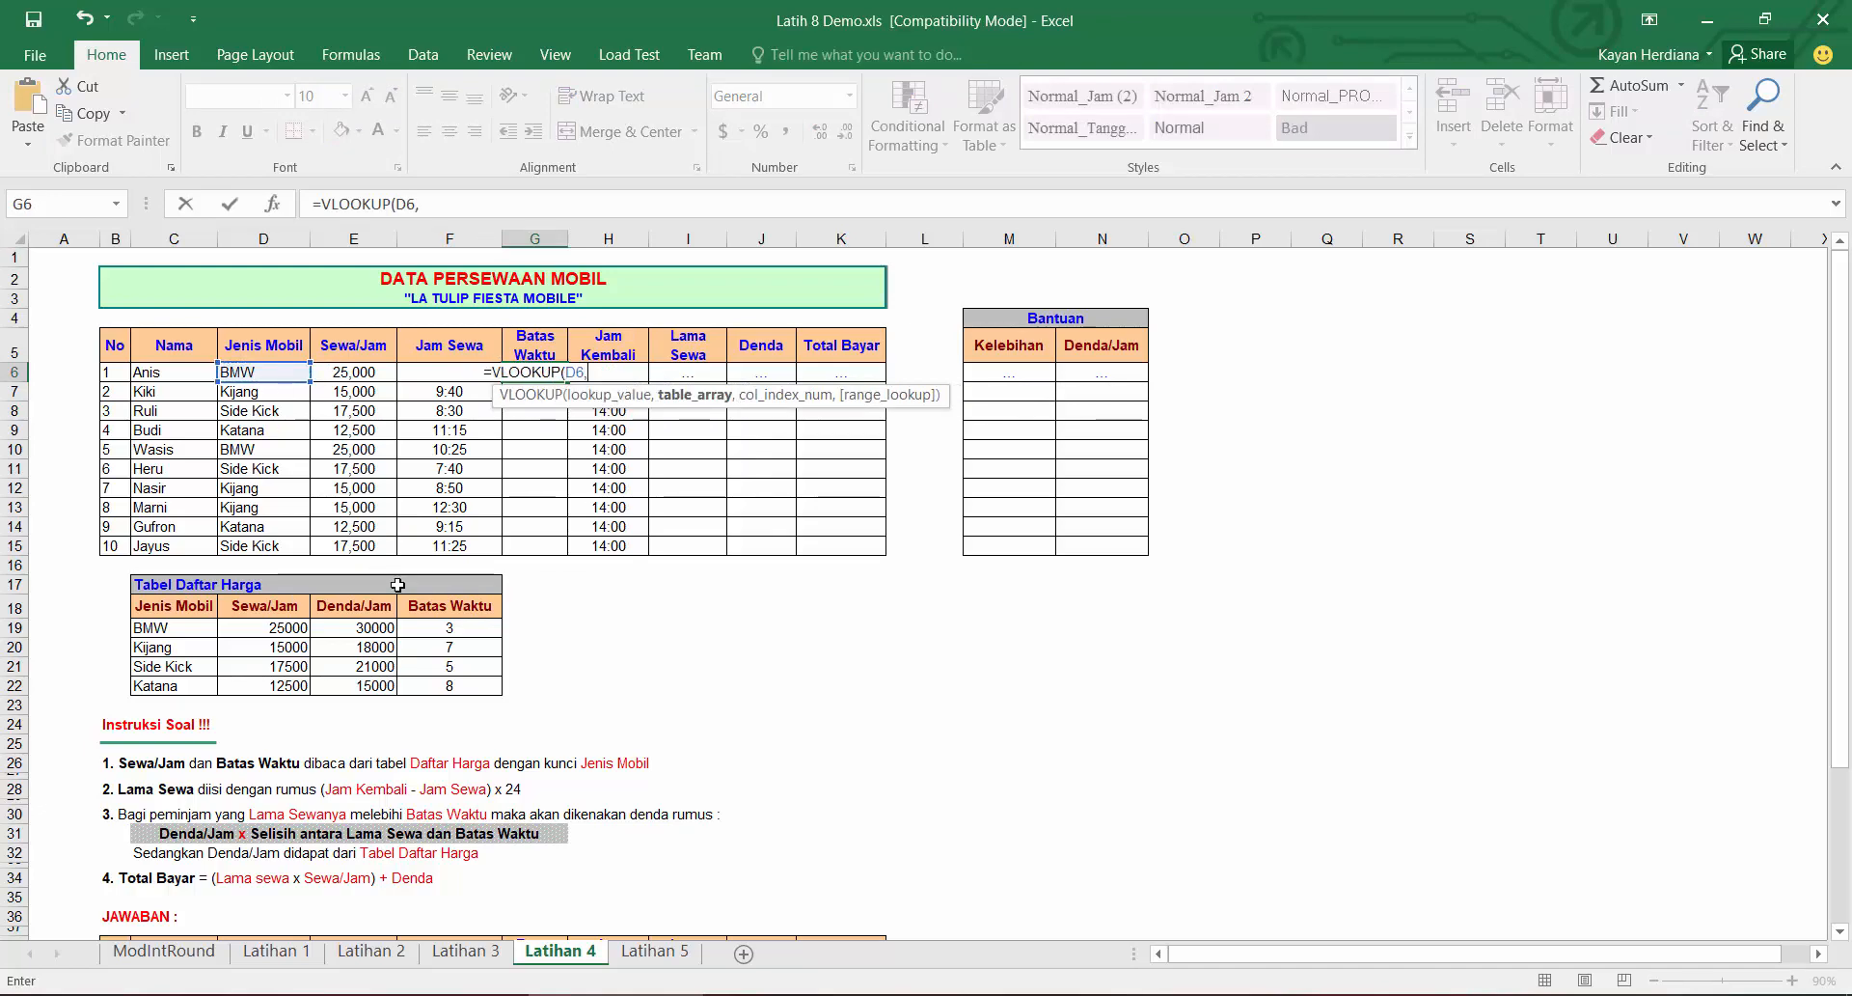
{"action": "left_click_drag", "start_coordinate": [431, 614], "coordinate": [208, 695]}
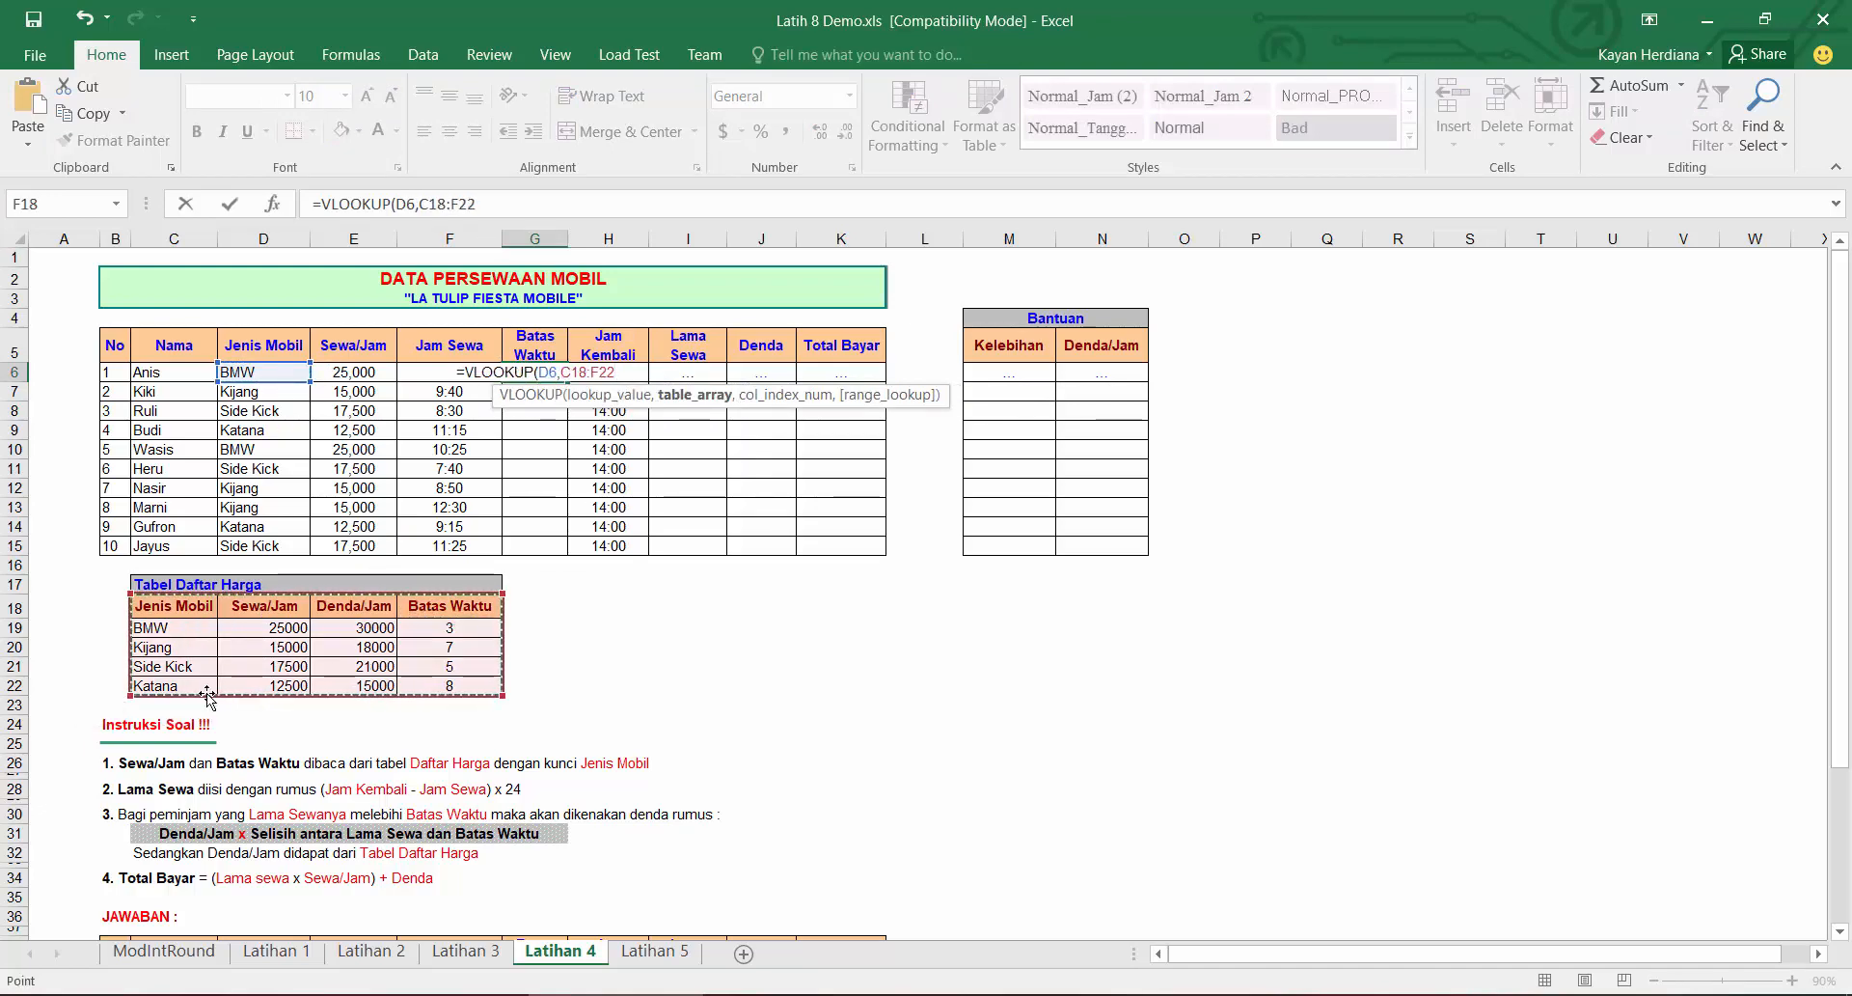
{"action": "key", "text": "F4"}
{"action": "type", "text": ",4,0)"}
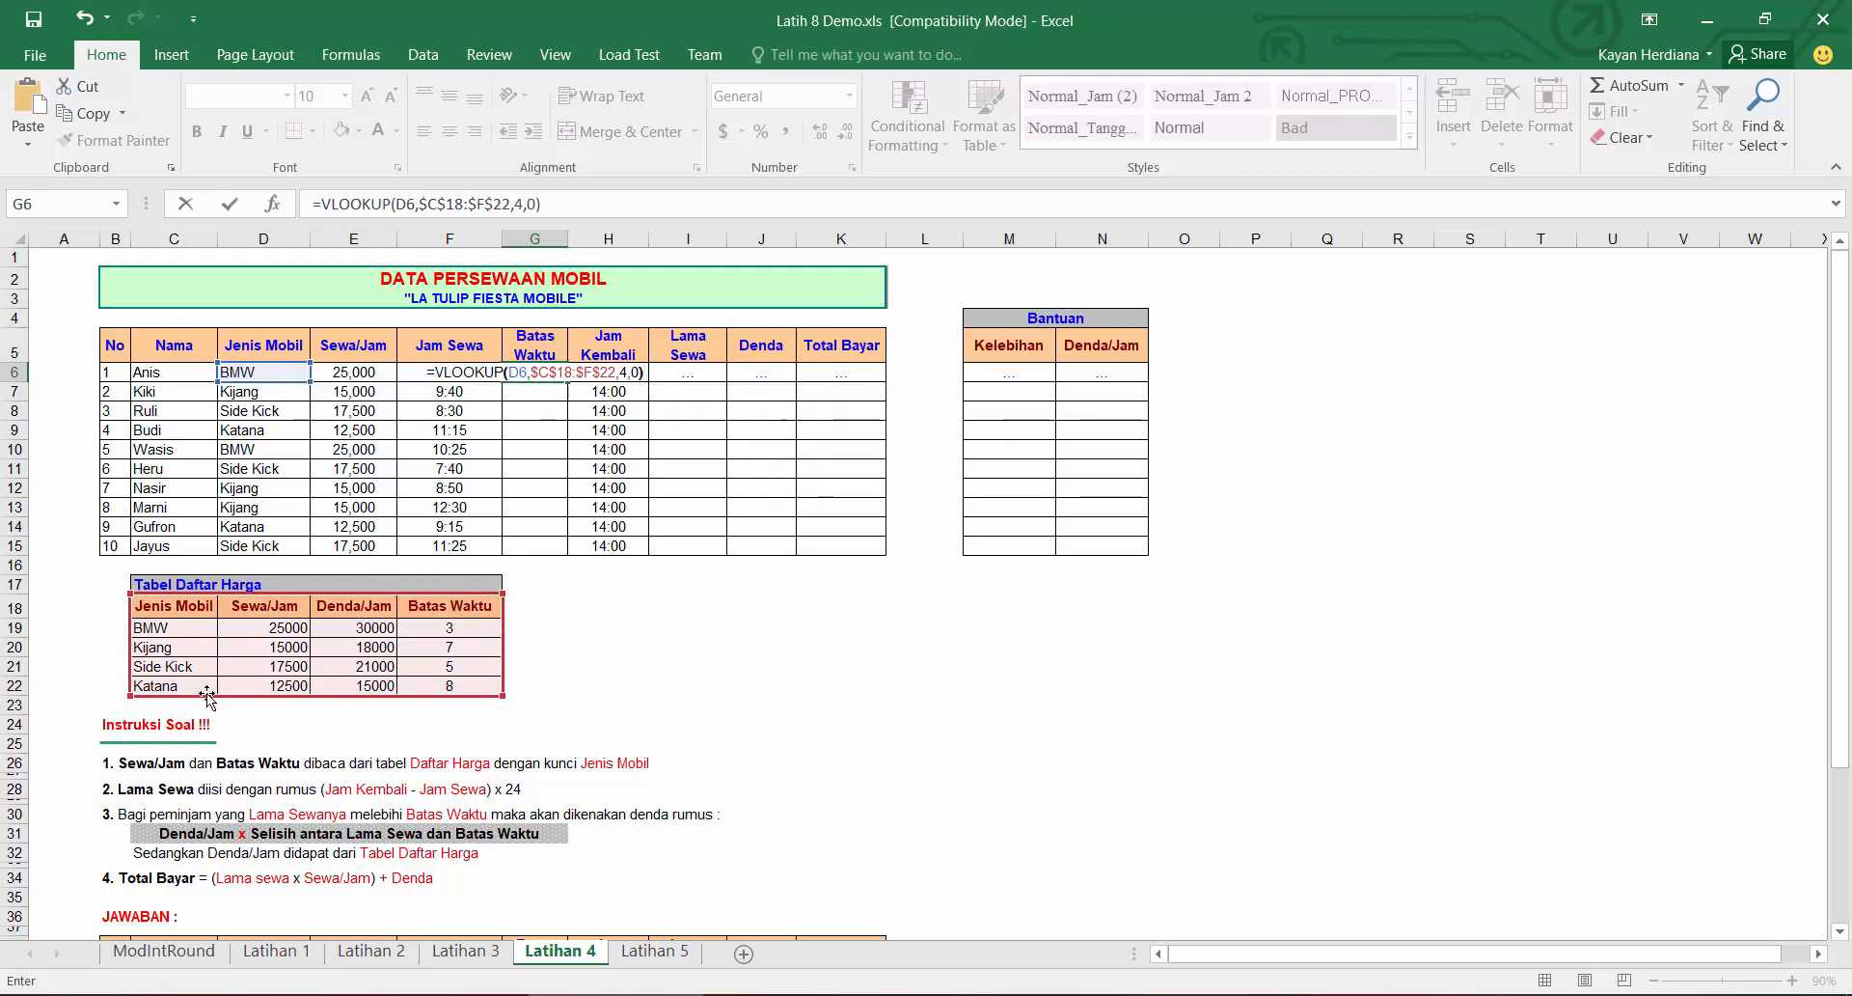
{"action": "key", "text": "Return"}
{"action": "left_click", "coordinate": [546, 372]}
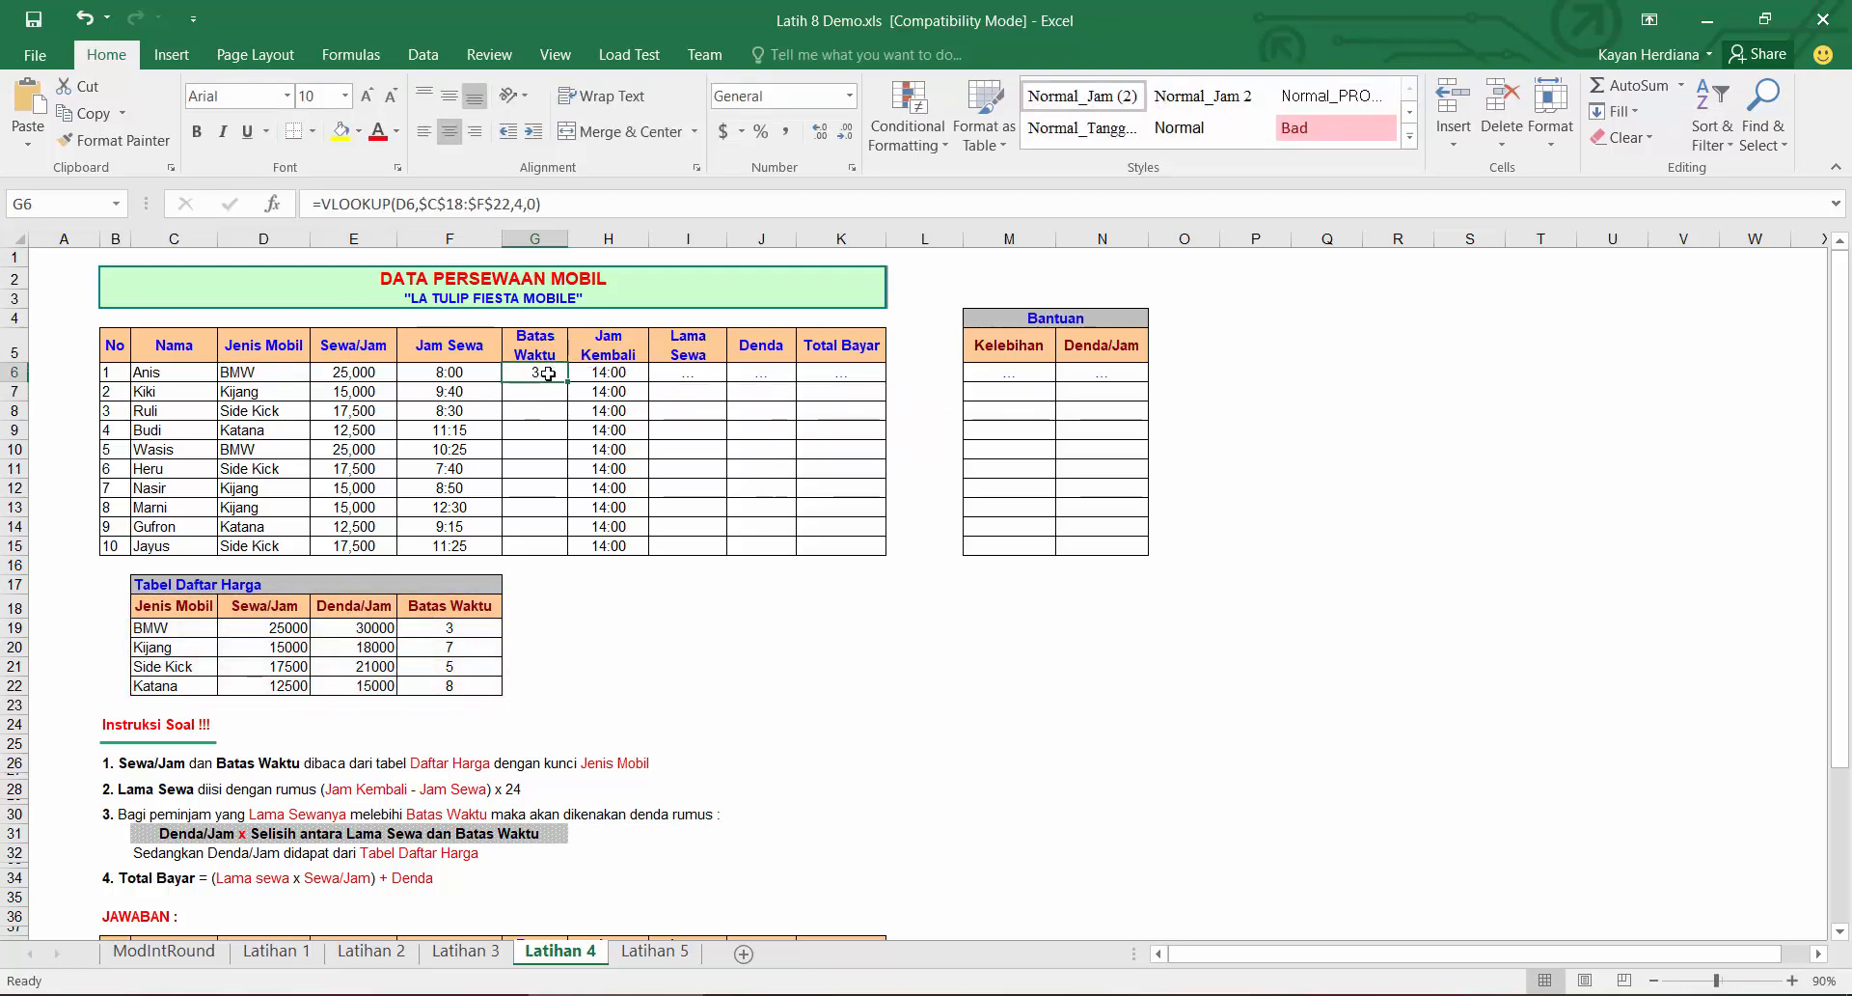
{"action": "double_click", "coordinate": [570, 385]}
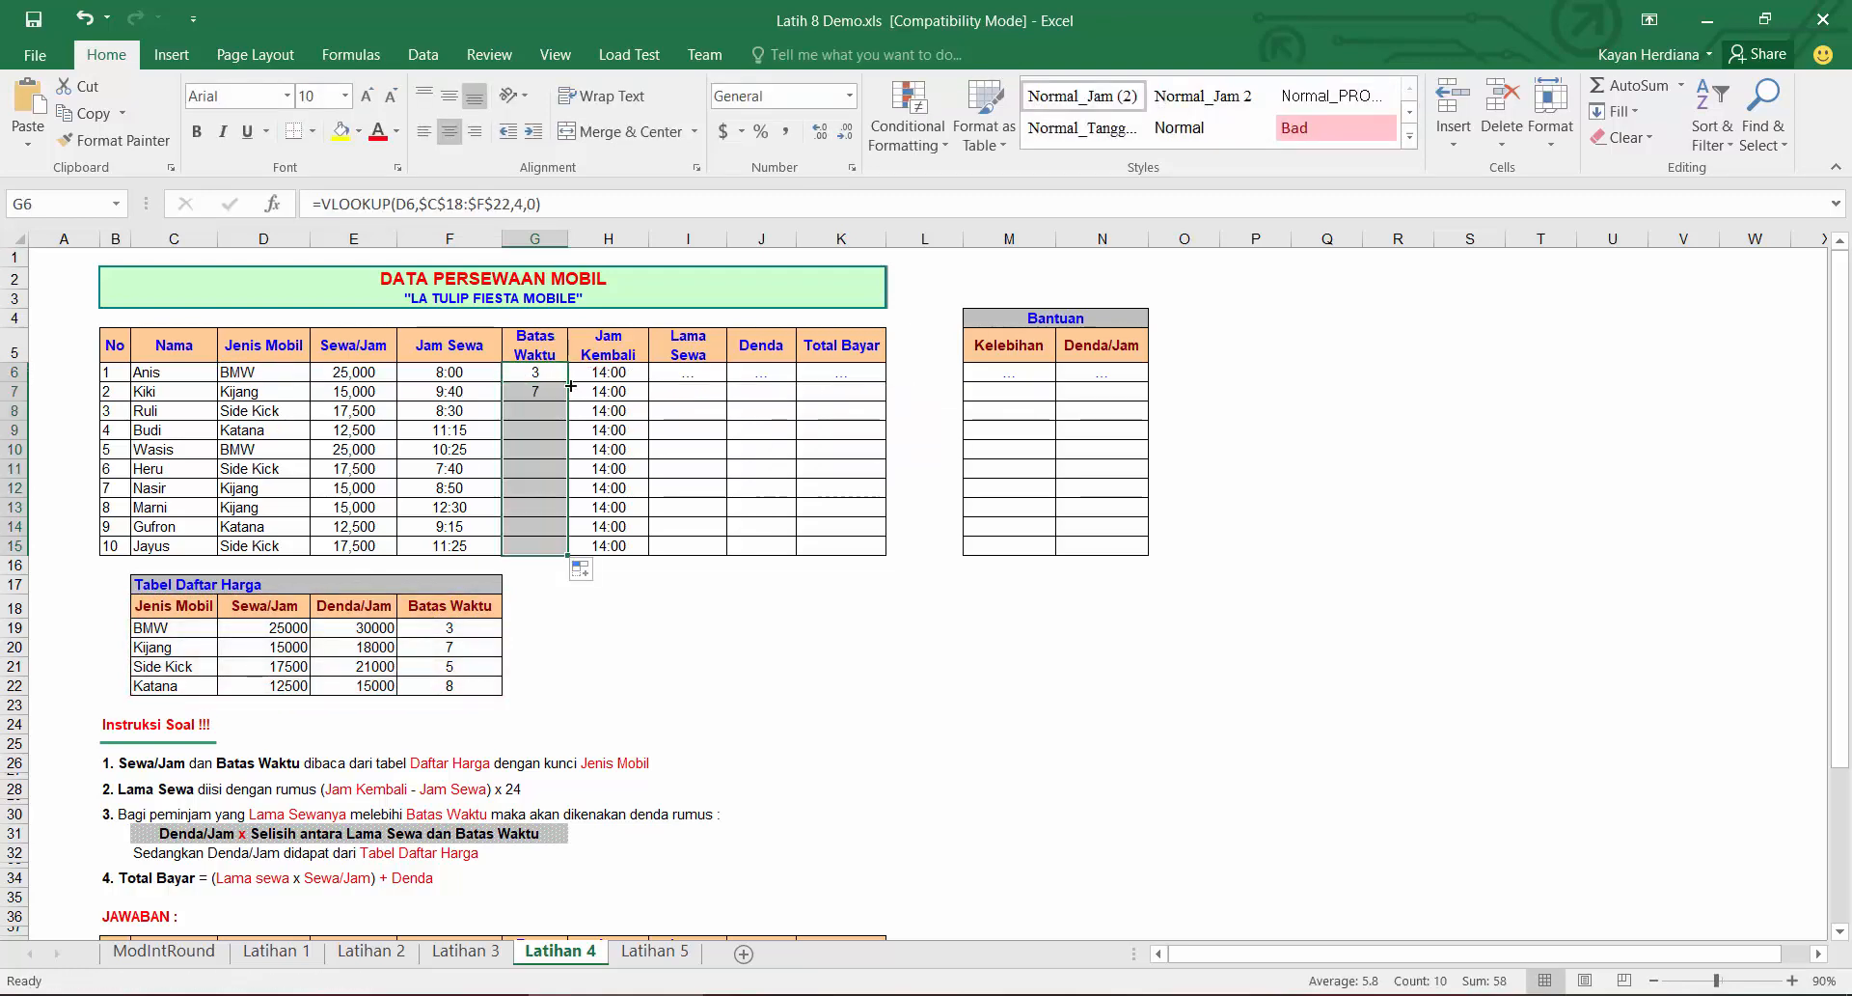
Step: Enter =(H6-F6)*24 as the Lama Sewa in I6
{"action": "left_click", "coordinate": [696, 380]}
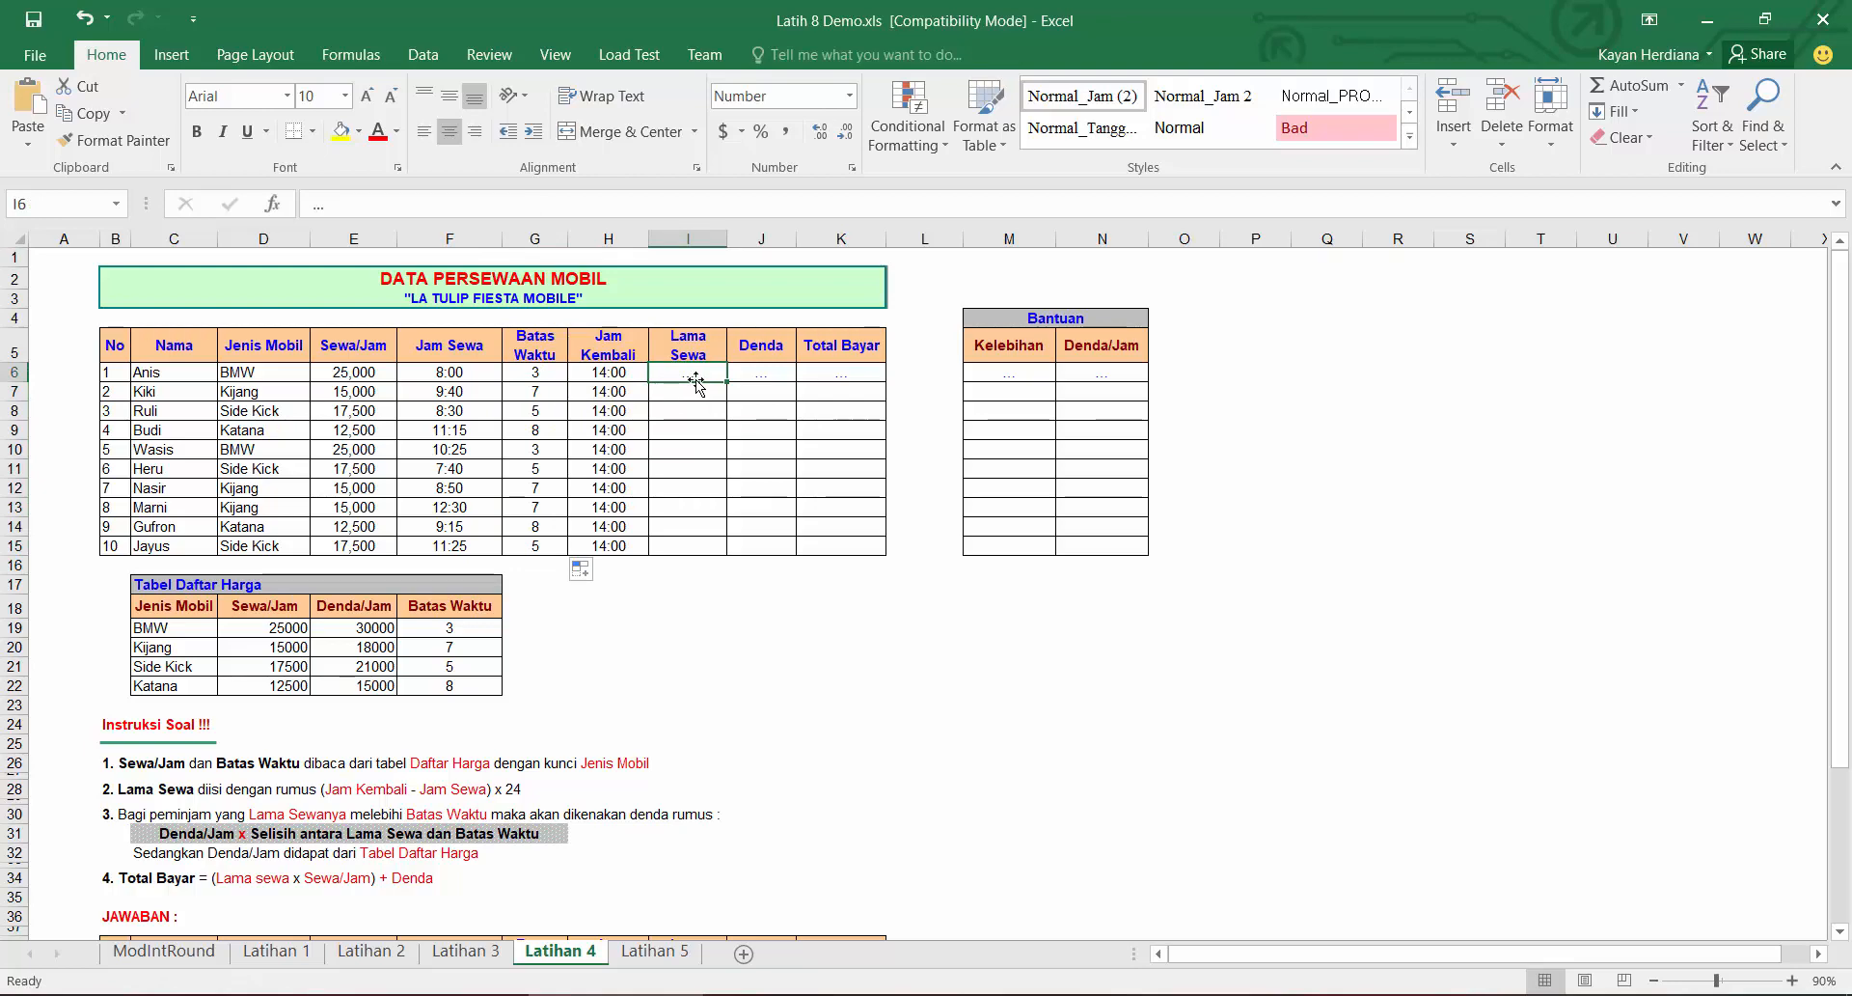
{"action": "type", "text": "=("}
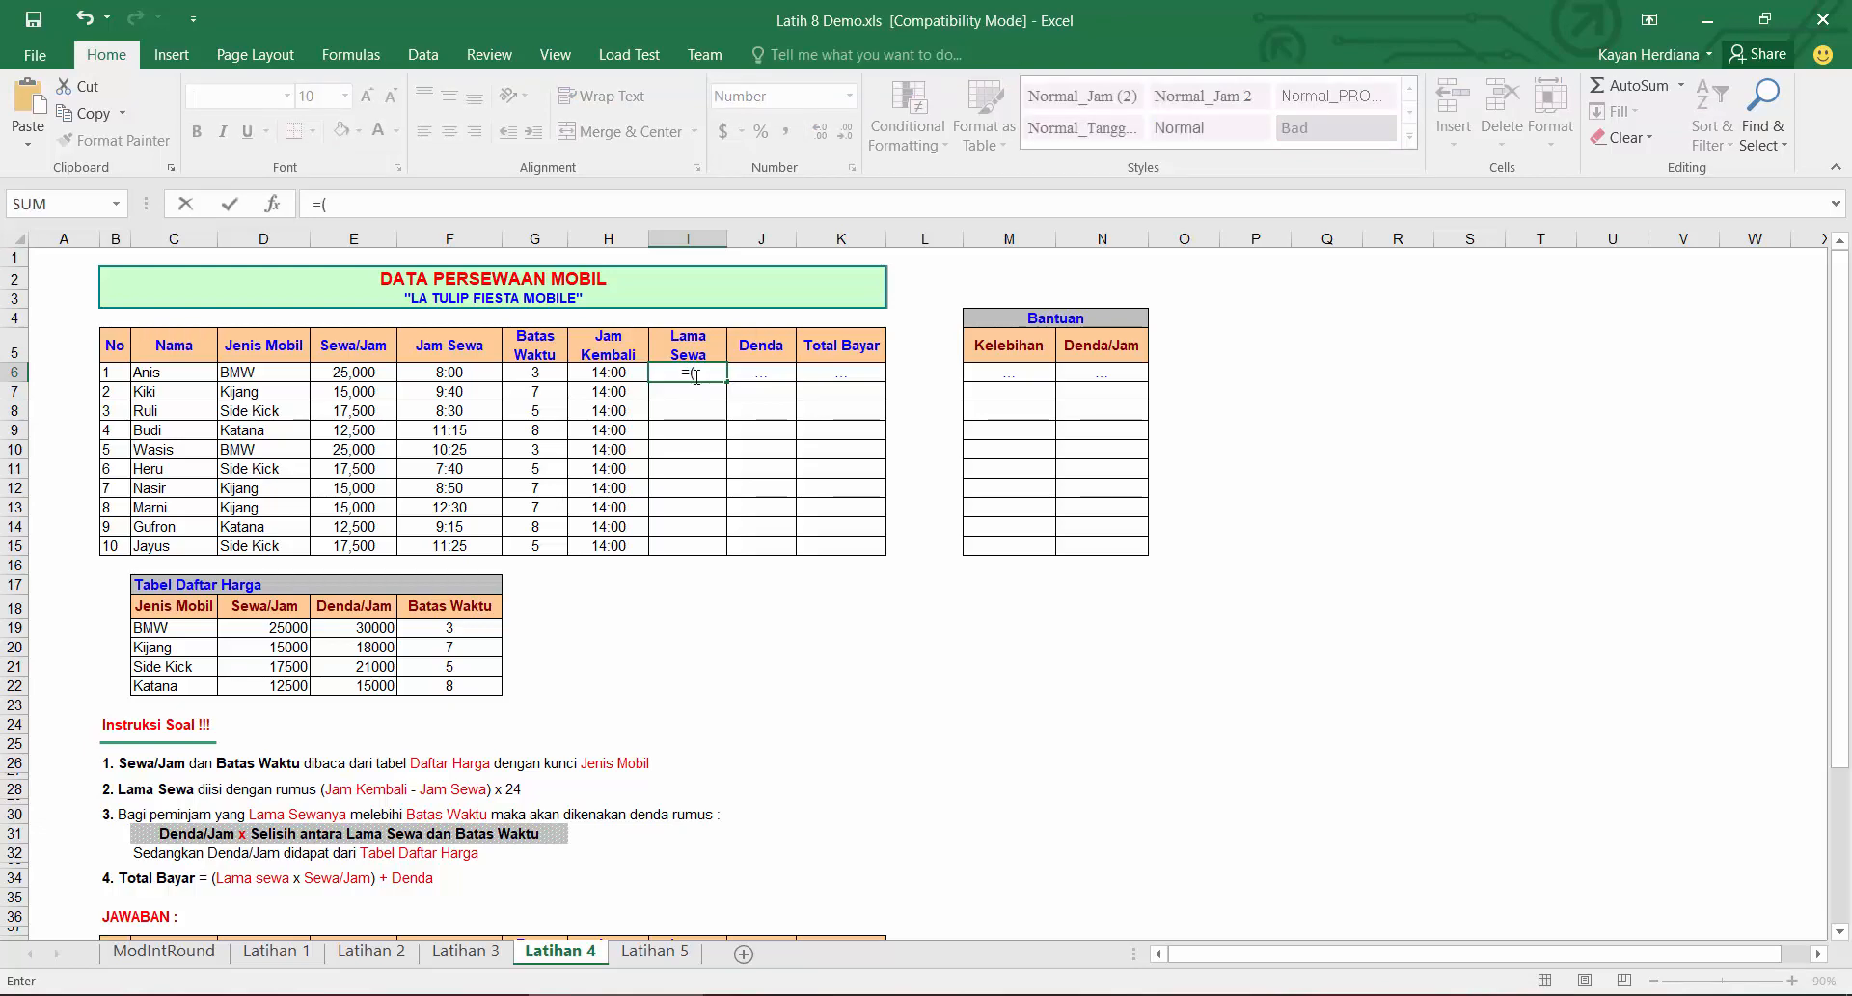
{"action": "left_click", "coordinate": [623, 376]}
{"action": "type", "text": "-"}
{"action": "left_click", "coordinate": [481, 376]}
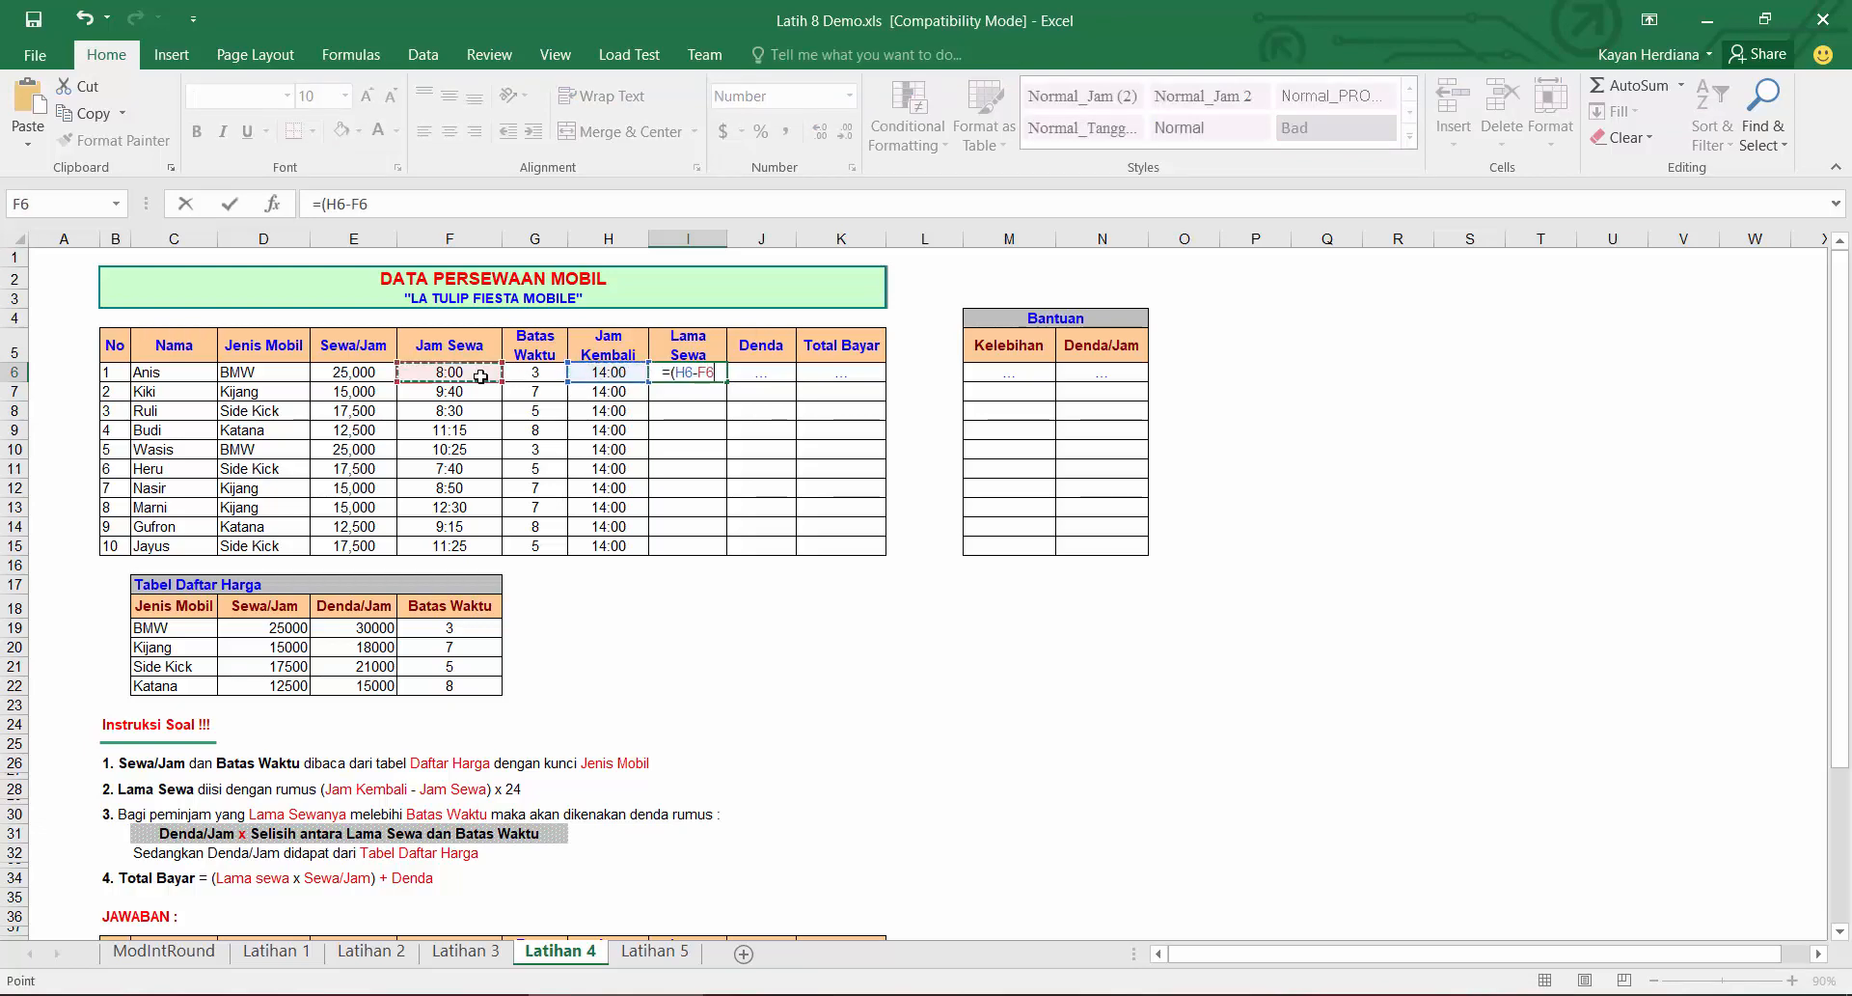
{"action": "type", "text": ")*24"}
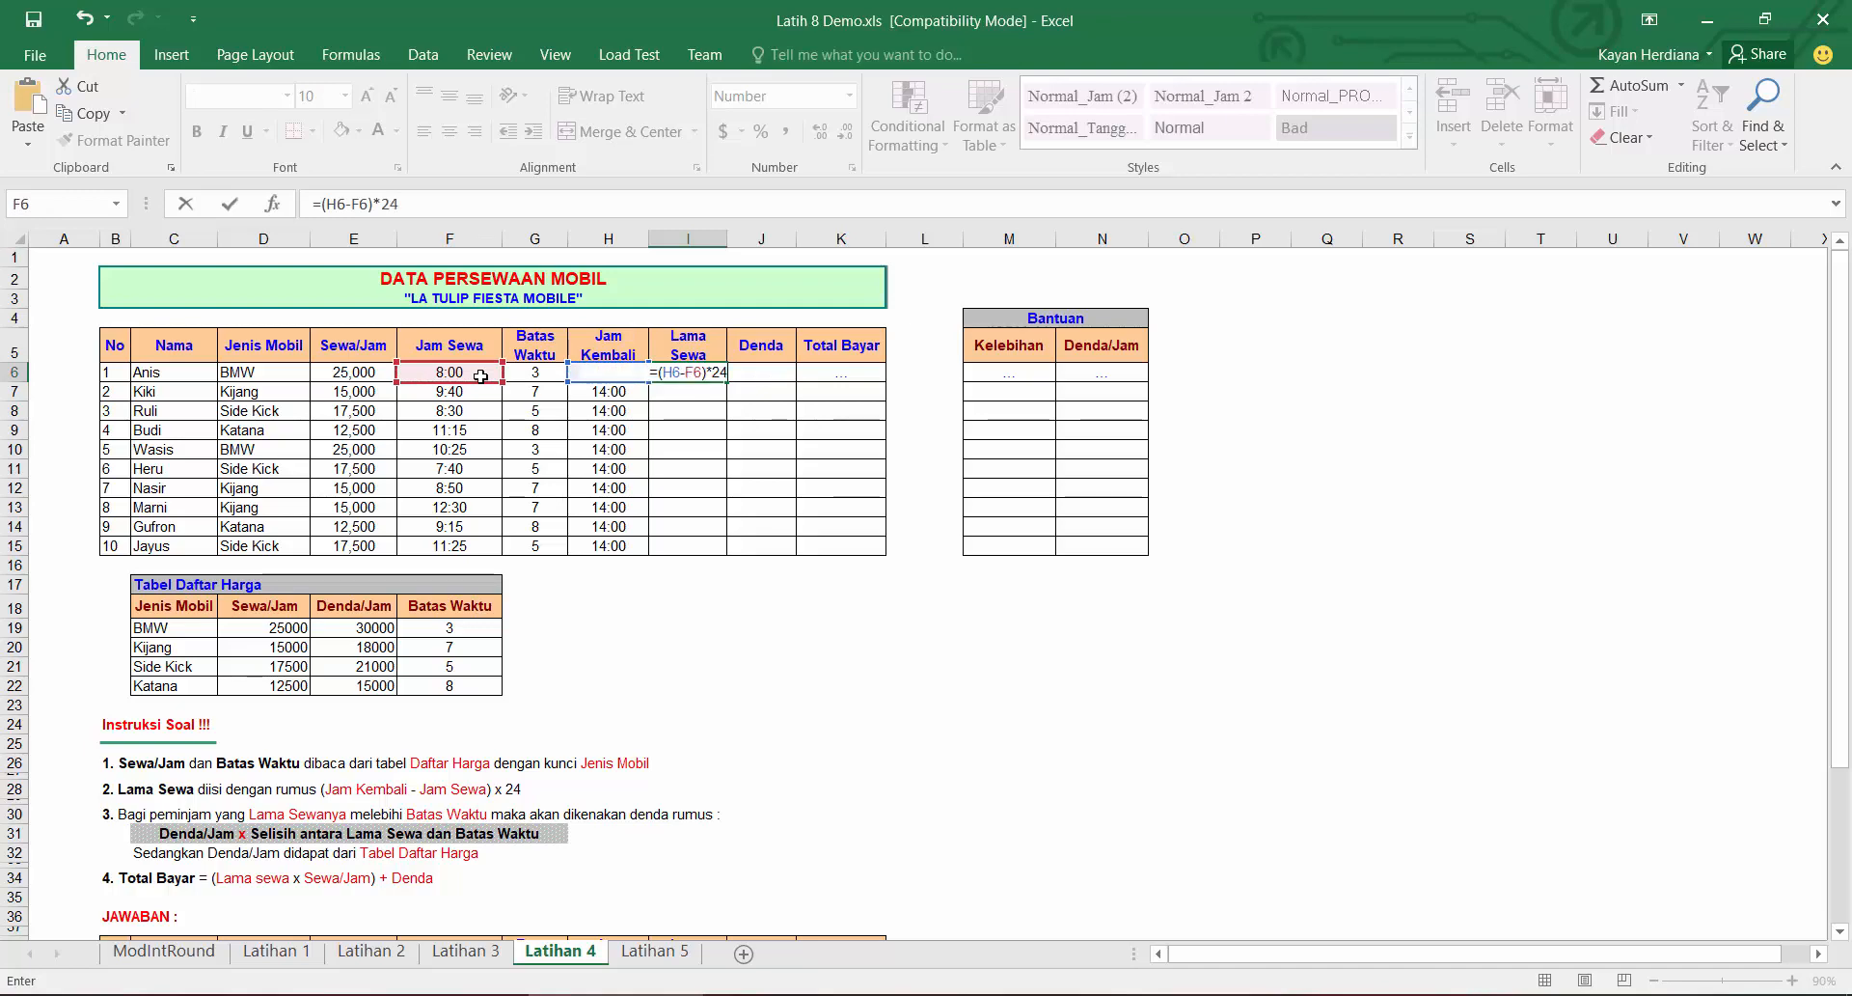
{"action": "key", "text": "Return"}
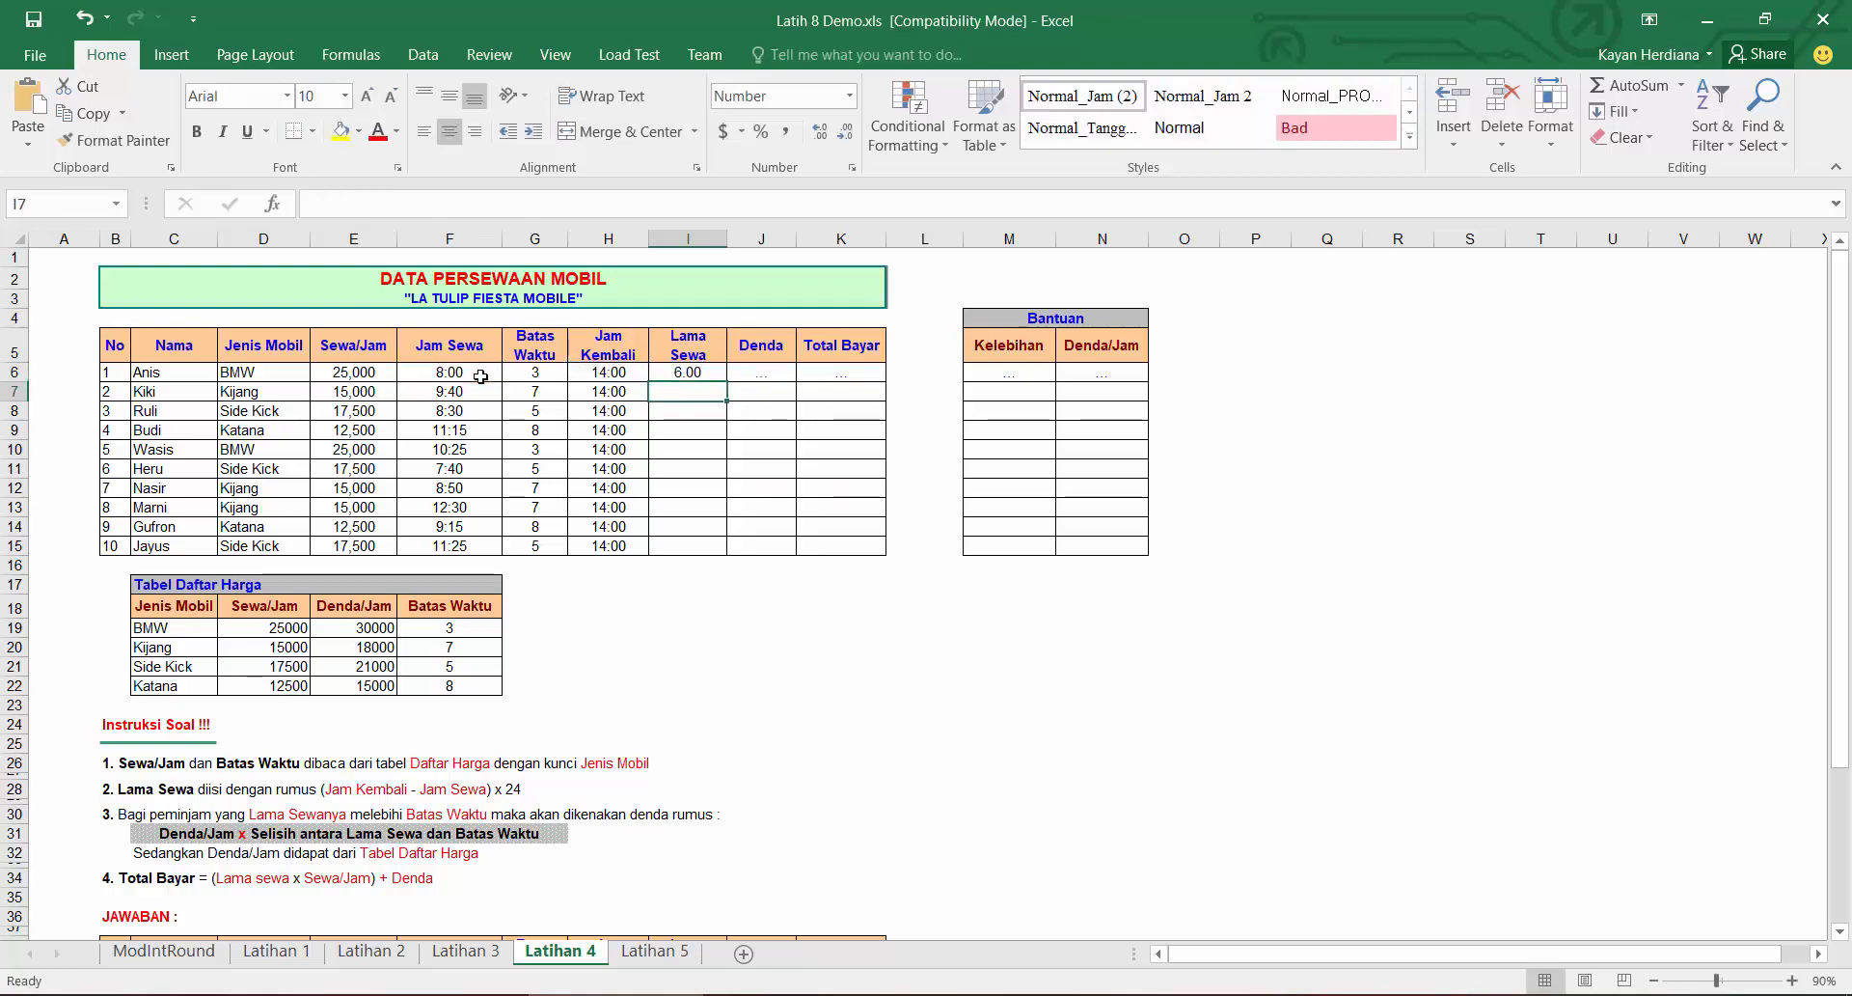
Step: Fill the Lama Sewa formula down to I15 and format those cells as numbers with two decimal places
{"action": "left_click", "coordinate": [709, 376]}
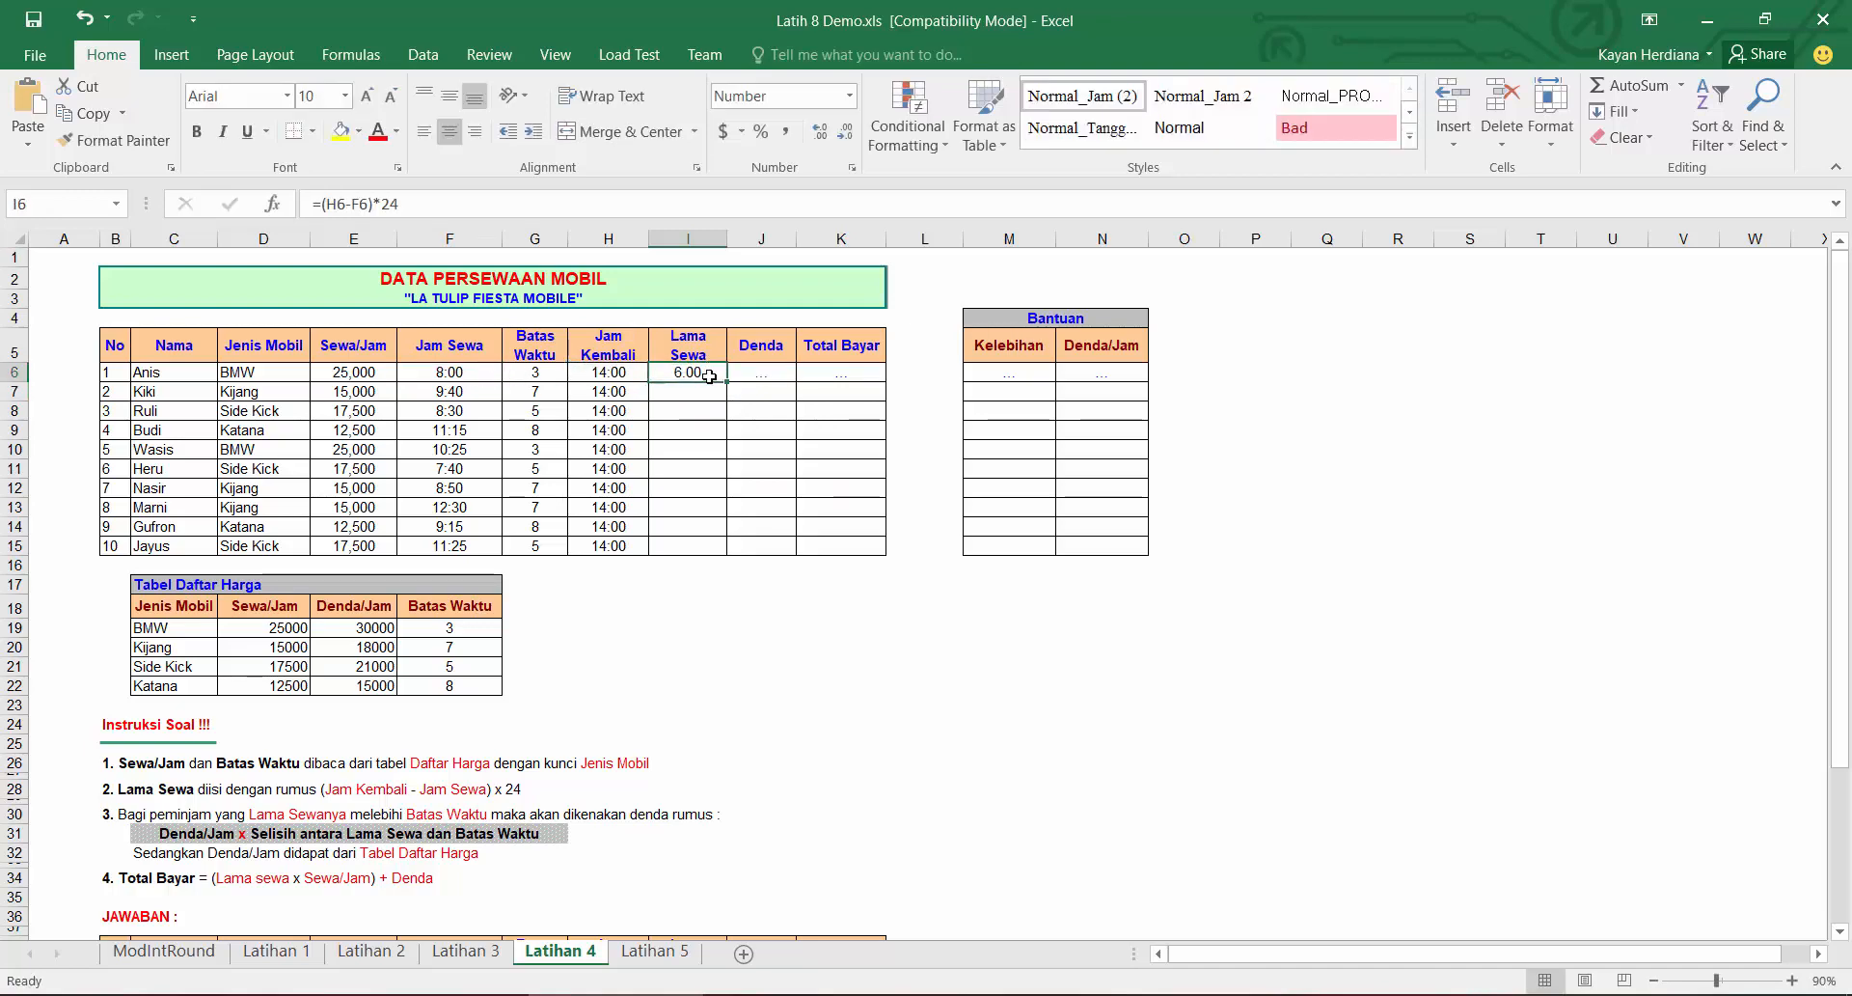
{"action": "left_click", "coordinate": [786, 131]}
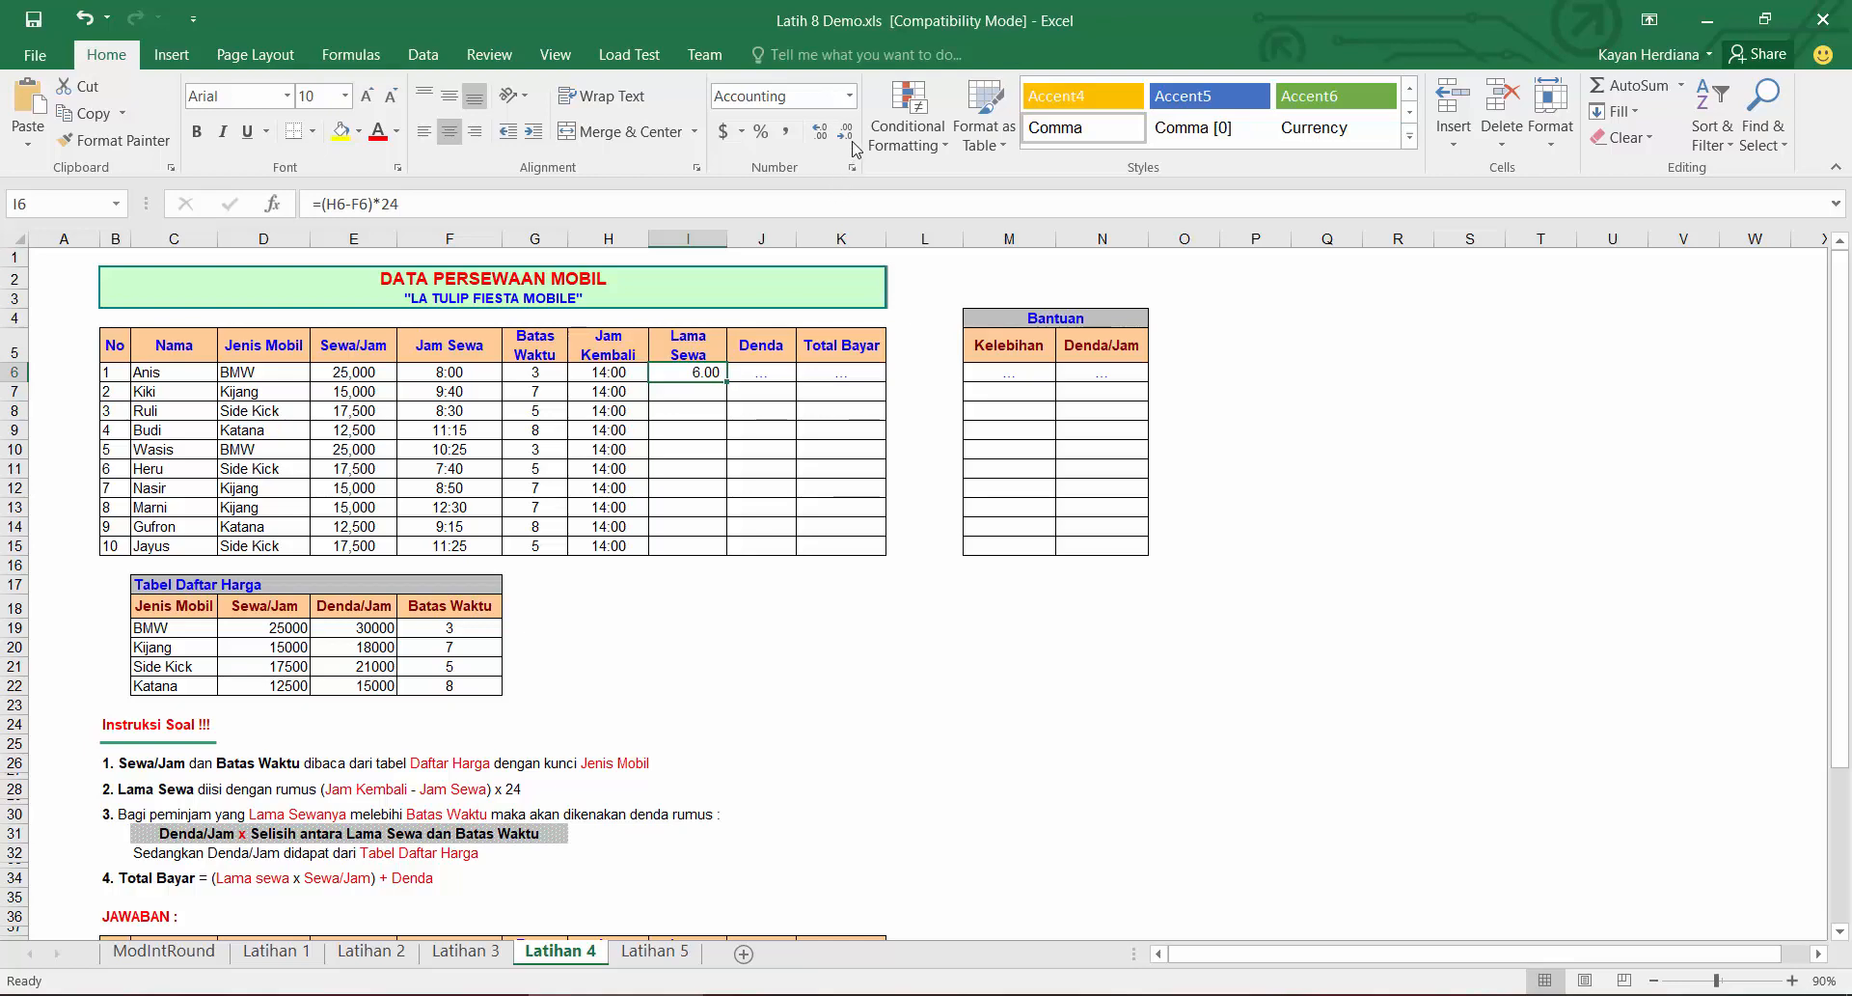
{"action": "left_click", "coordinate": [849, 96]}
{"action": "left_click", "coordinate": [799, 129]}
{"action": "double_click", "coordinate": [727, 382]}
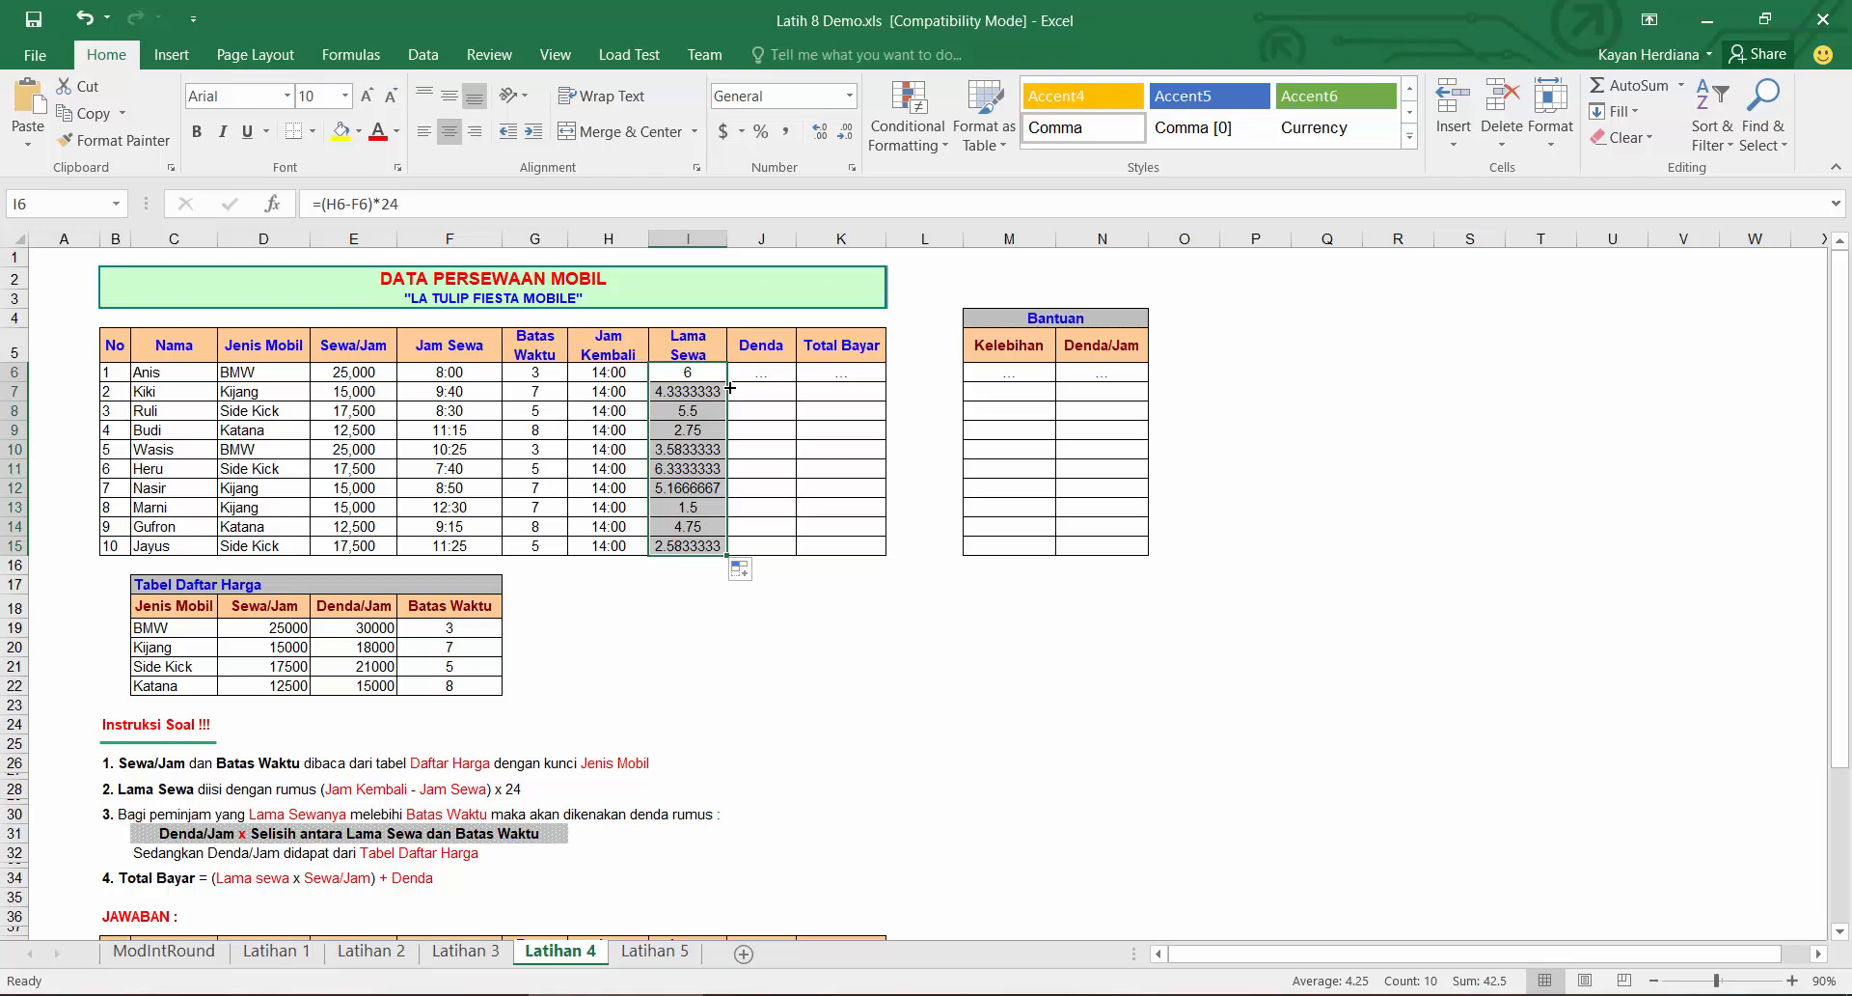
{"action": "scroll", "coordinate": [725, 417], "scroll_direction": "down", "scroll_amount": 5}
{"action": "scroll", "coordinate": [725, 418], "scroll_direction": "up", "scroll_amount": 5}
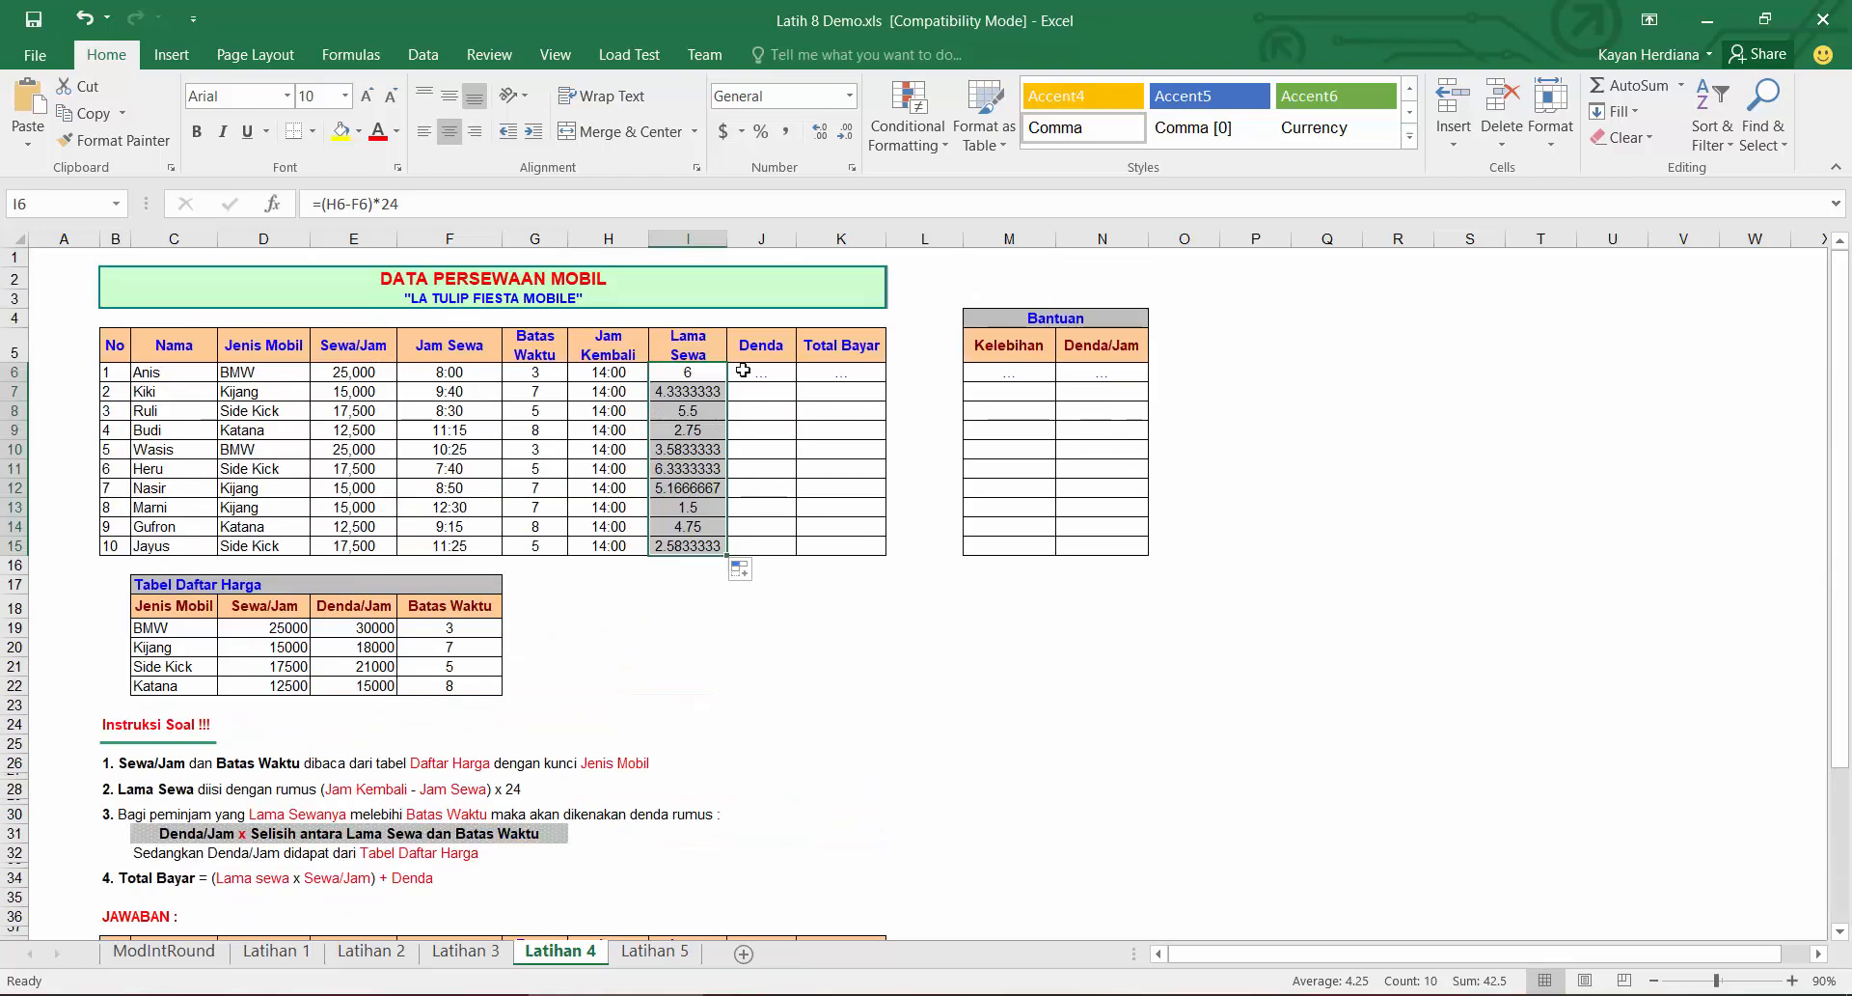
{"action": "left_click", "coordinate": [821, 133]}
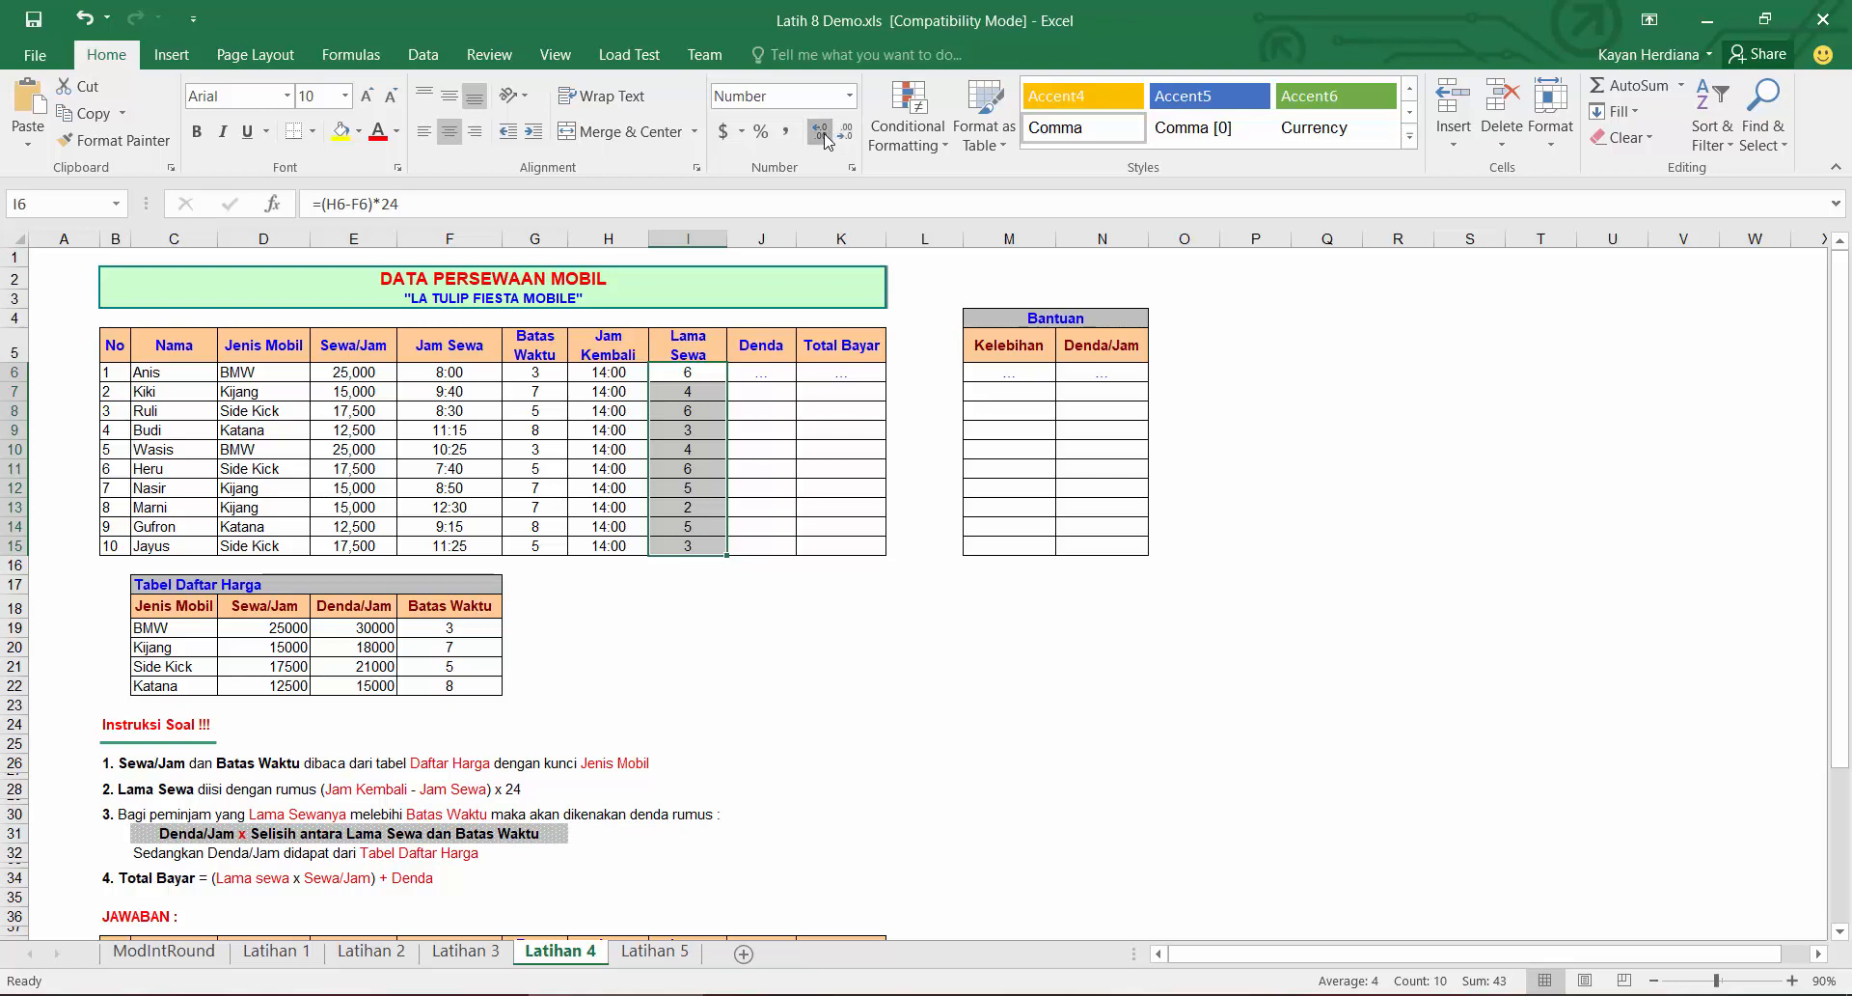
{"action": "left_click", "coordinate": [825, 140]}
{"action": "left_click", "coordinate": [825, 140]}
Step: Compare the Lama Sewa results with the JAWABAN answer table below the exercise
{"action": "scroll", "coordinate": [741, 686], "scroll_direction": "down", "scroll_amount": 5}
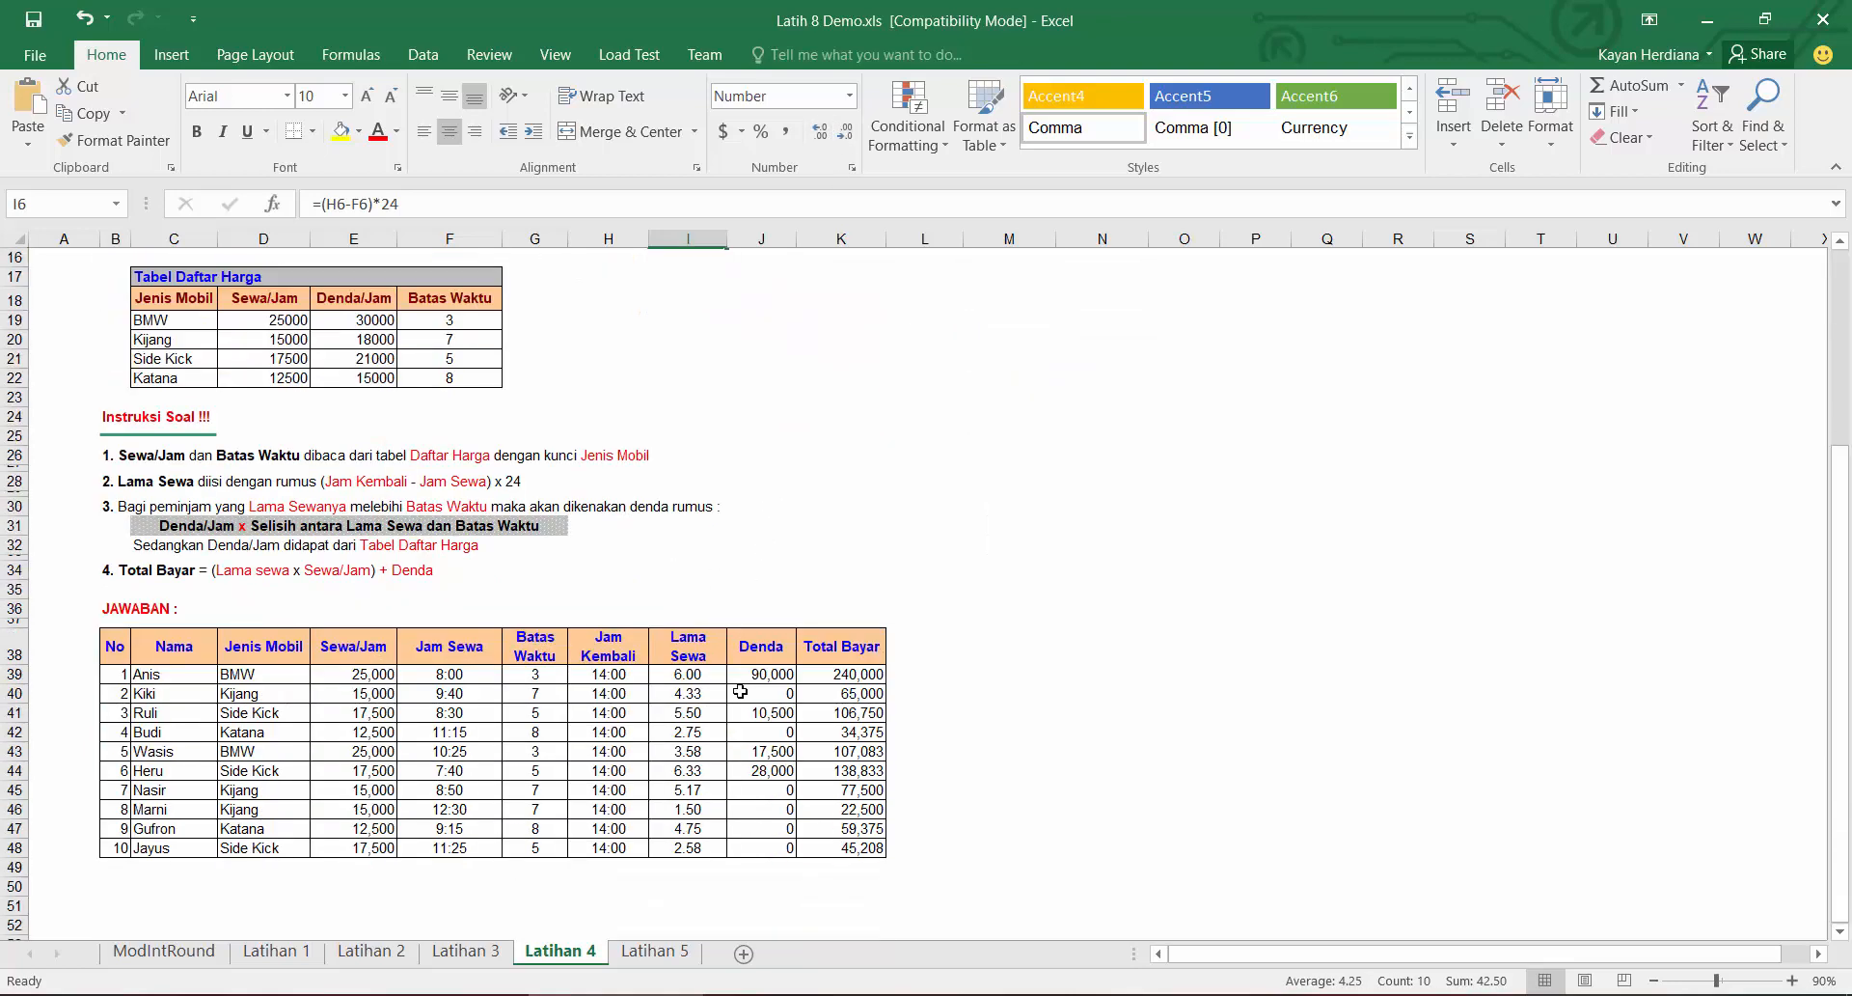
{"action": "scroll", "coordinate": [699, 753], "scroll_direction": "up", "scroll_amount": 5}
{"action": "left_click", "coordinate": [697, 376]}
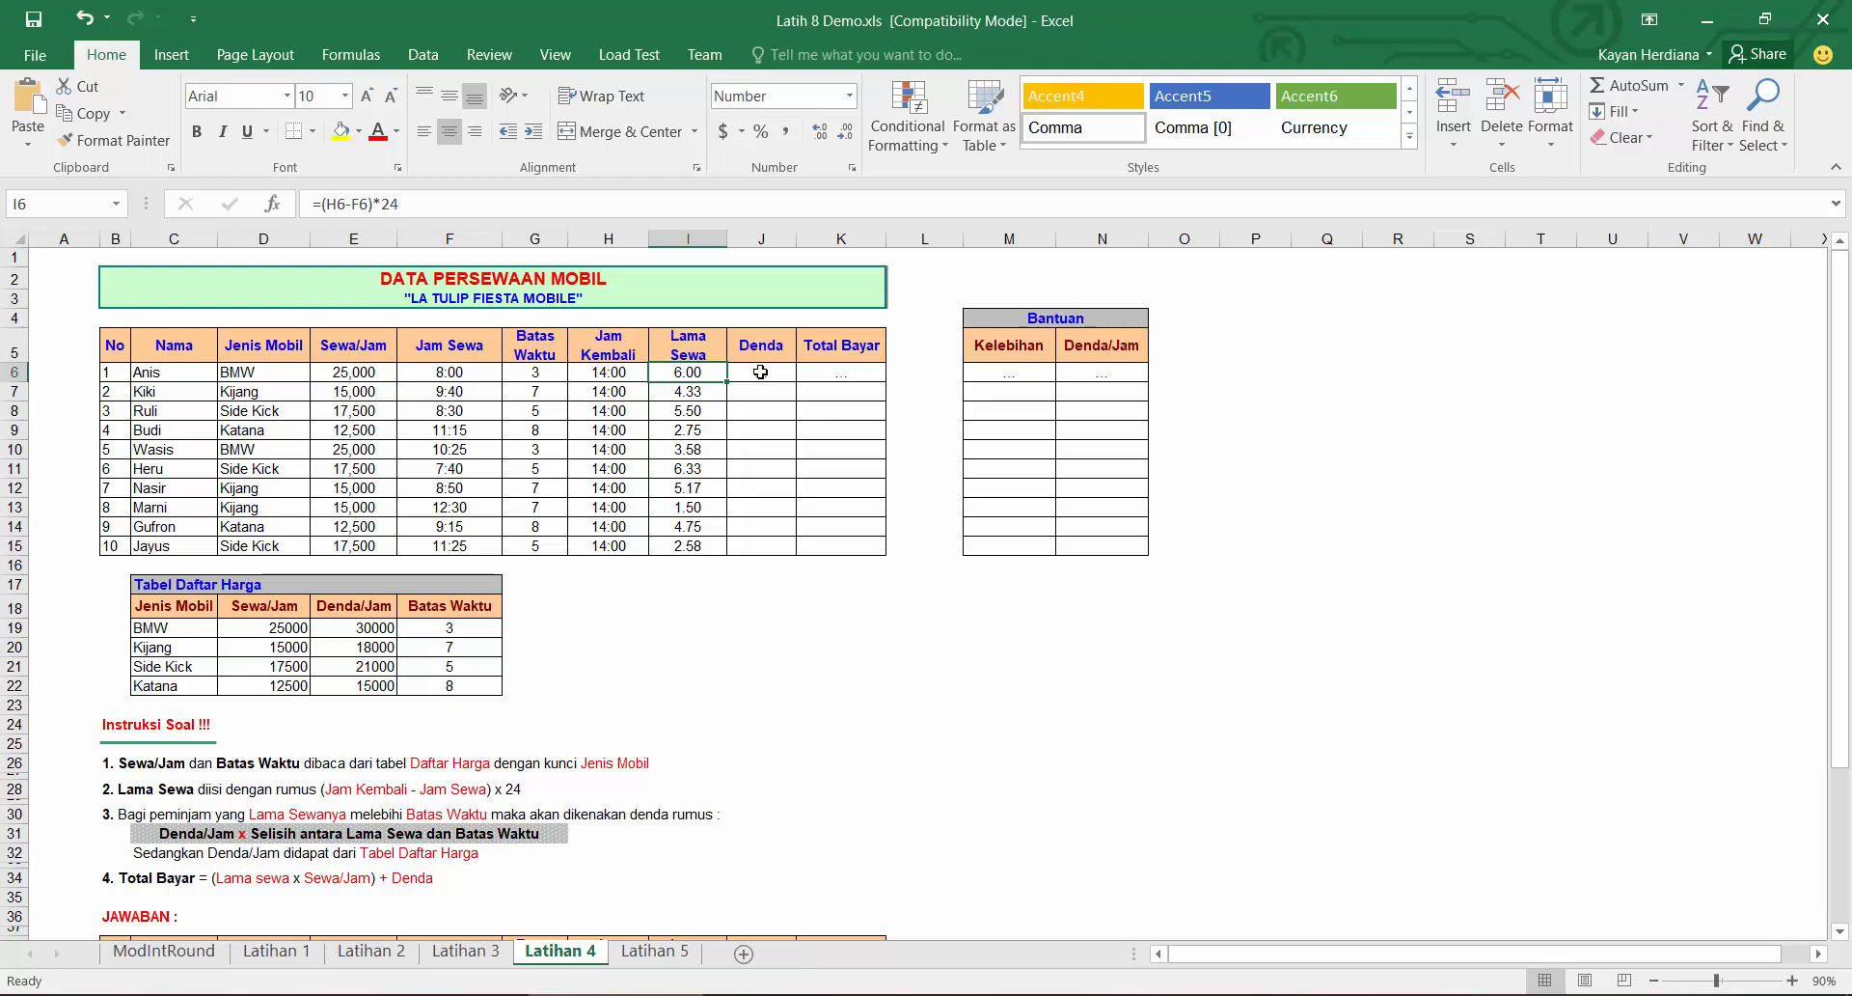
Step: Enter =I6-G6 as the Kelebihan helper value in M6
{"action": "left_click", "coordinate": [762, 372]}
{"action": "left_click", "coordinate": [376, 632]}
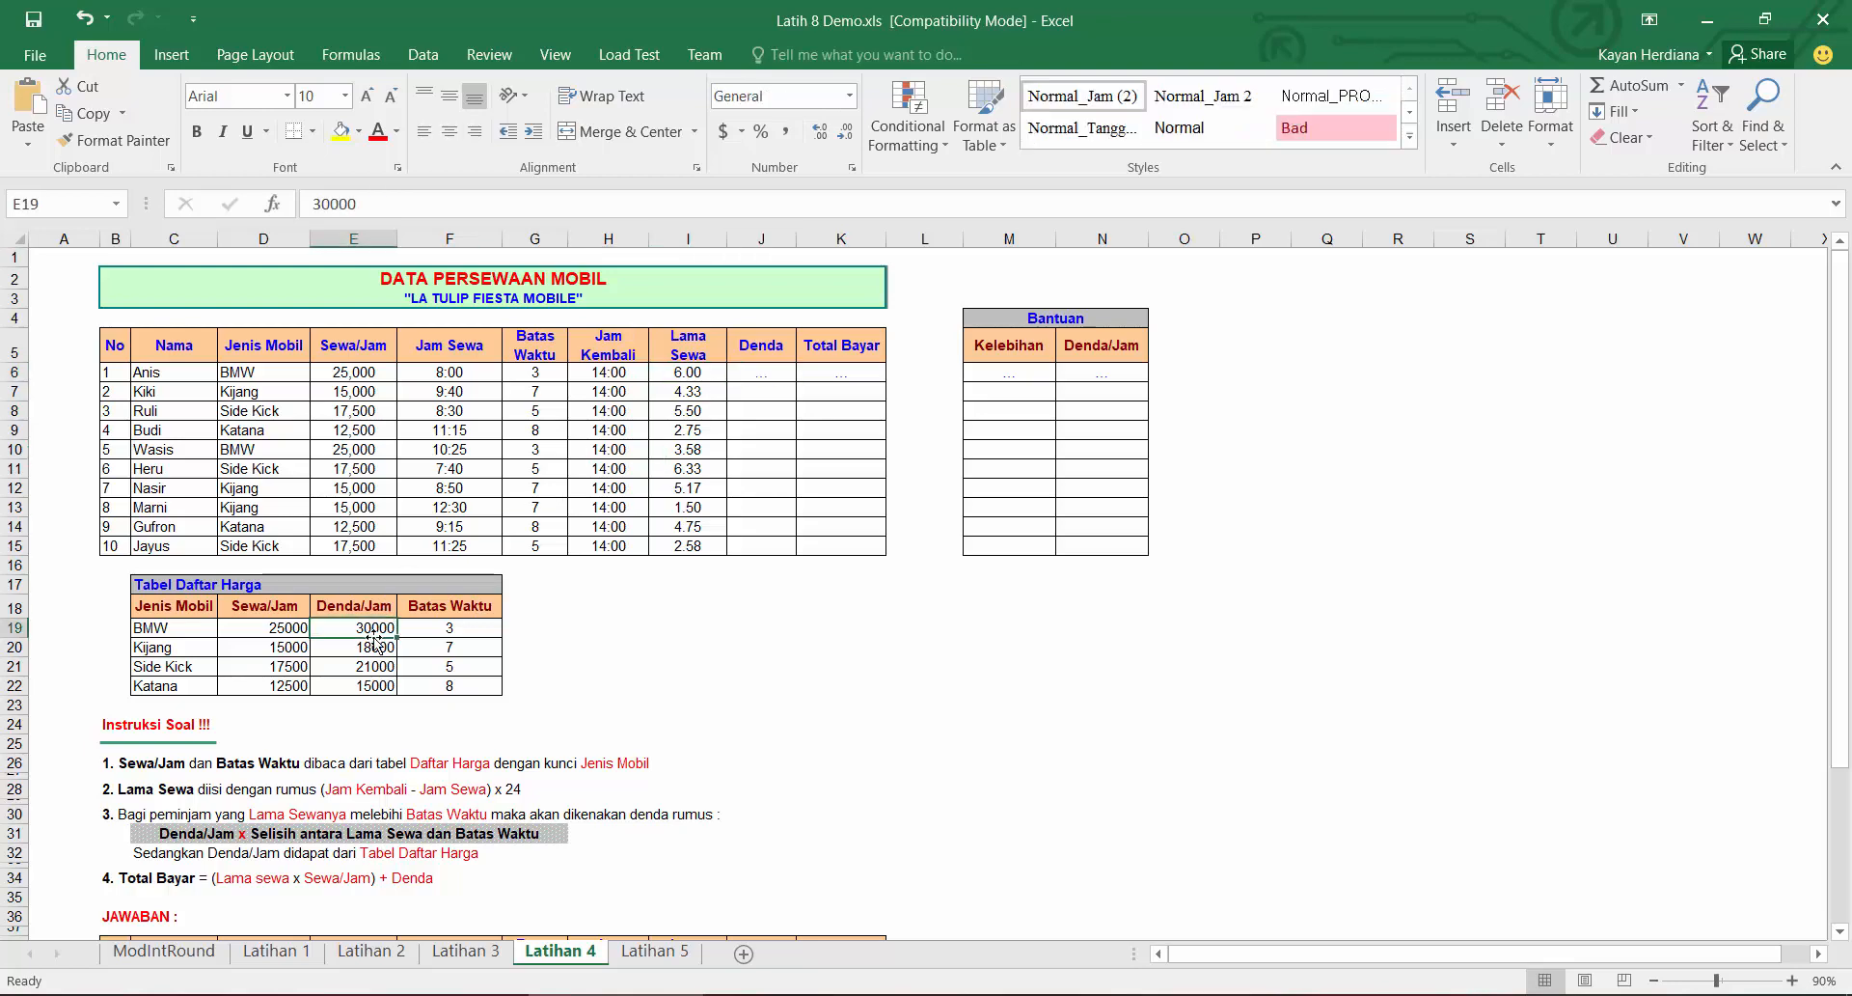
{"action": "left_click", "coordinate": [758, 373]}
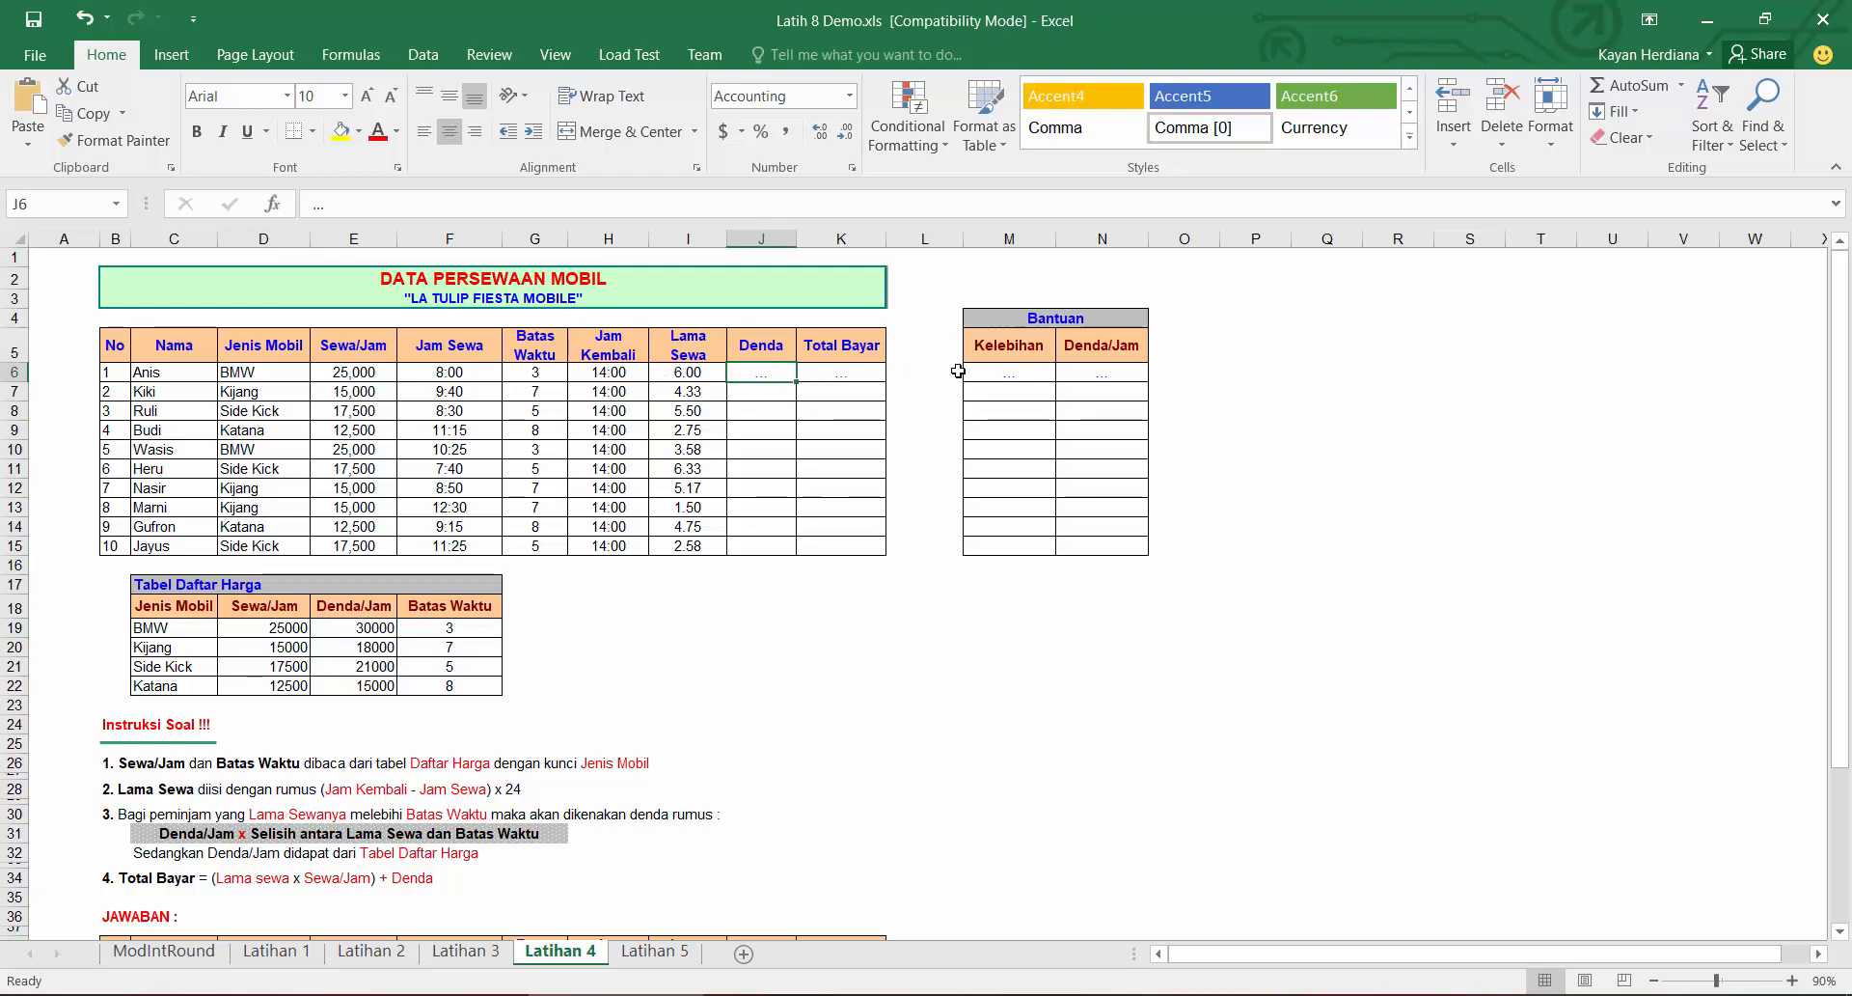
{"action": "left_click", "coordinate": [996, 374]}
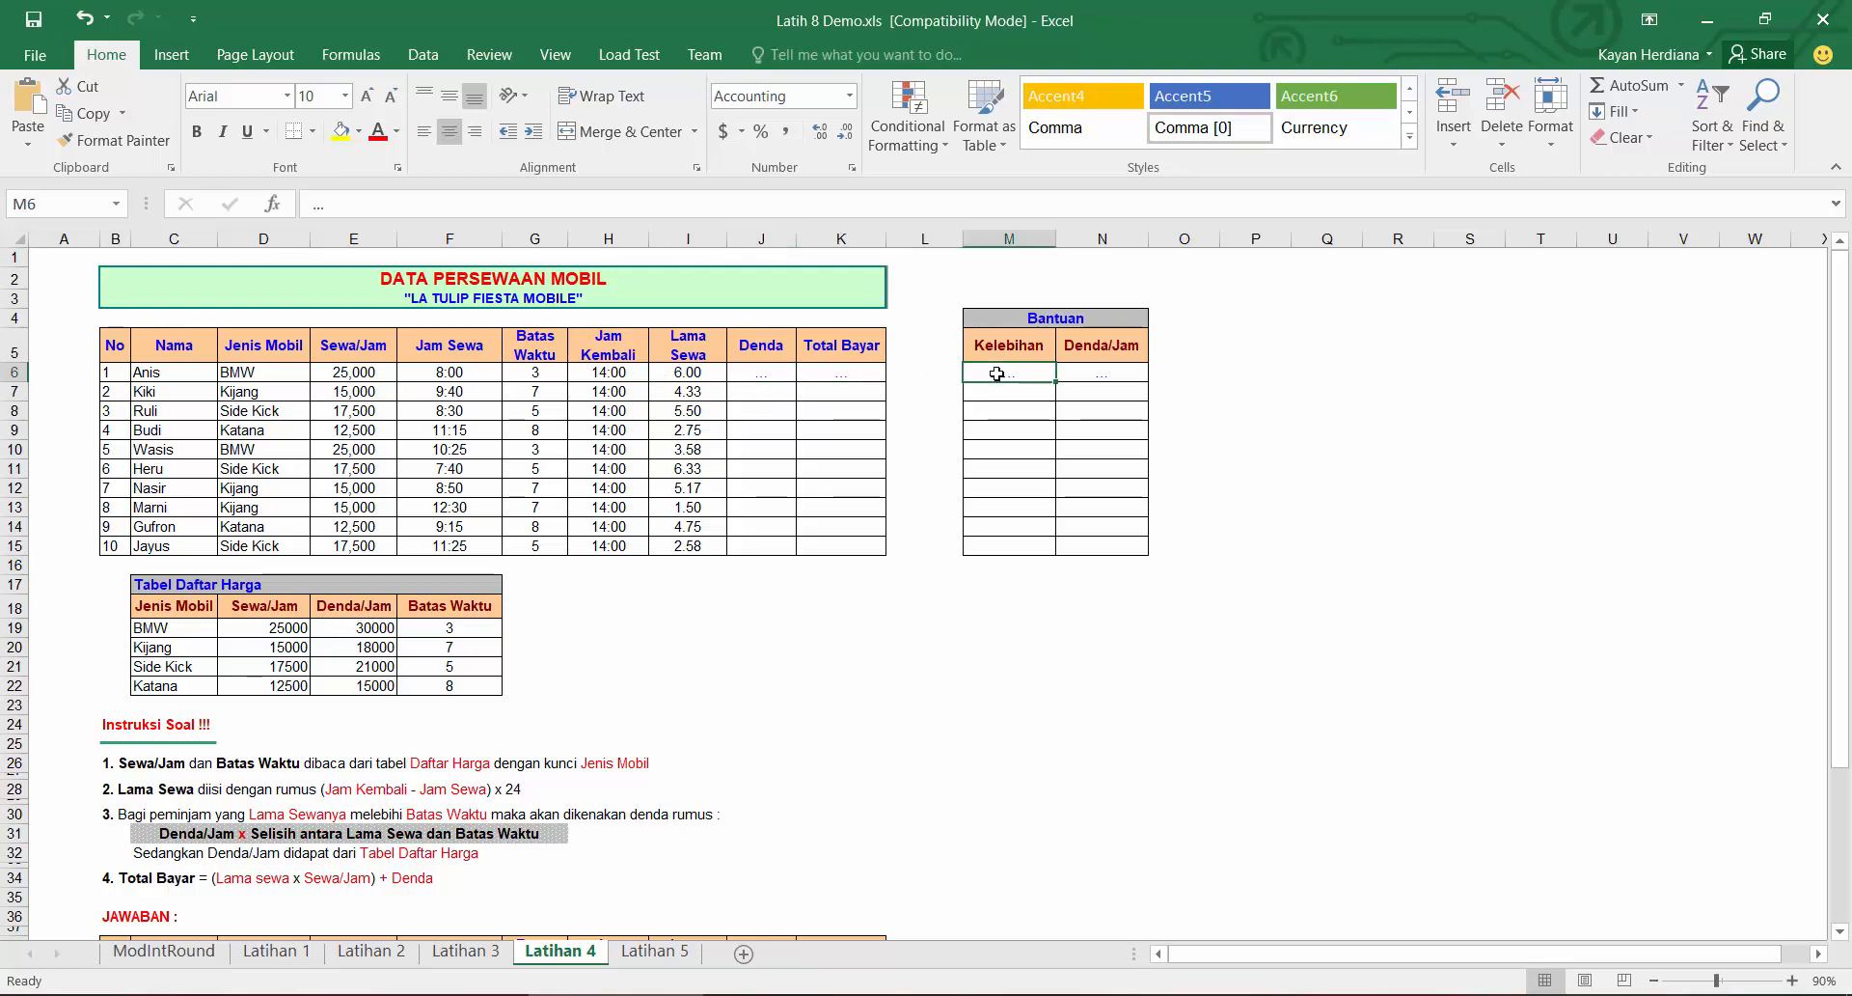
{"action": "type", "text": "="}
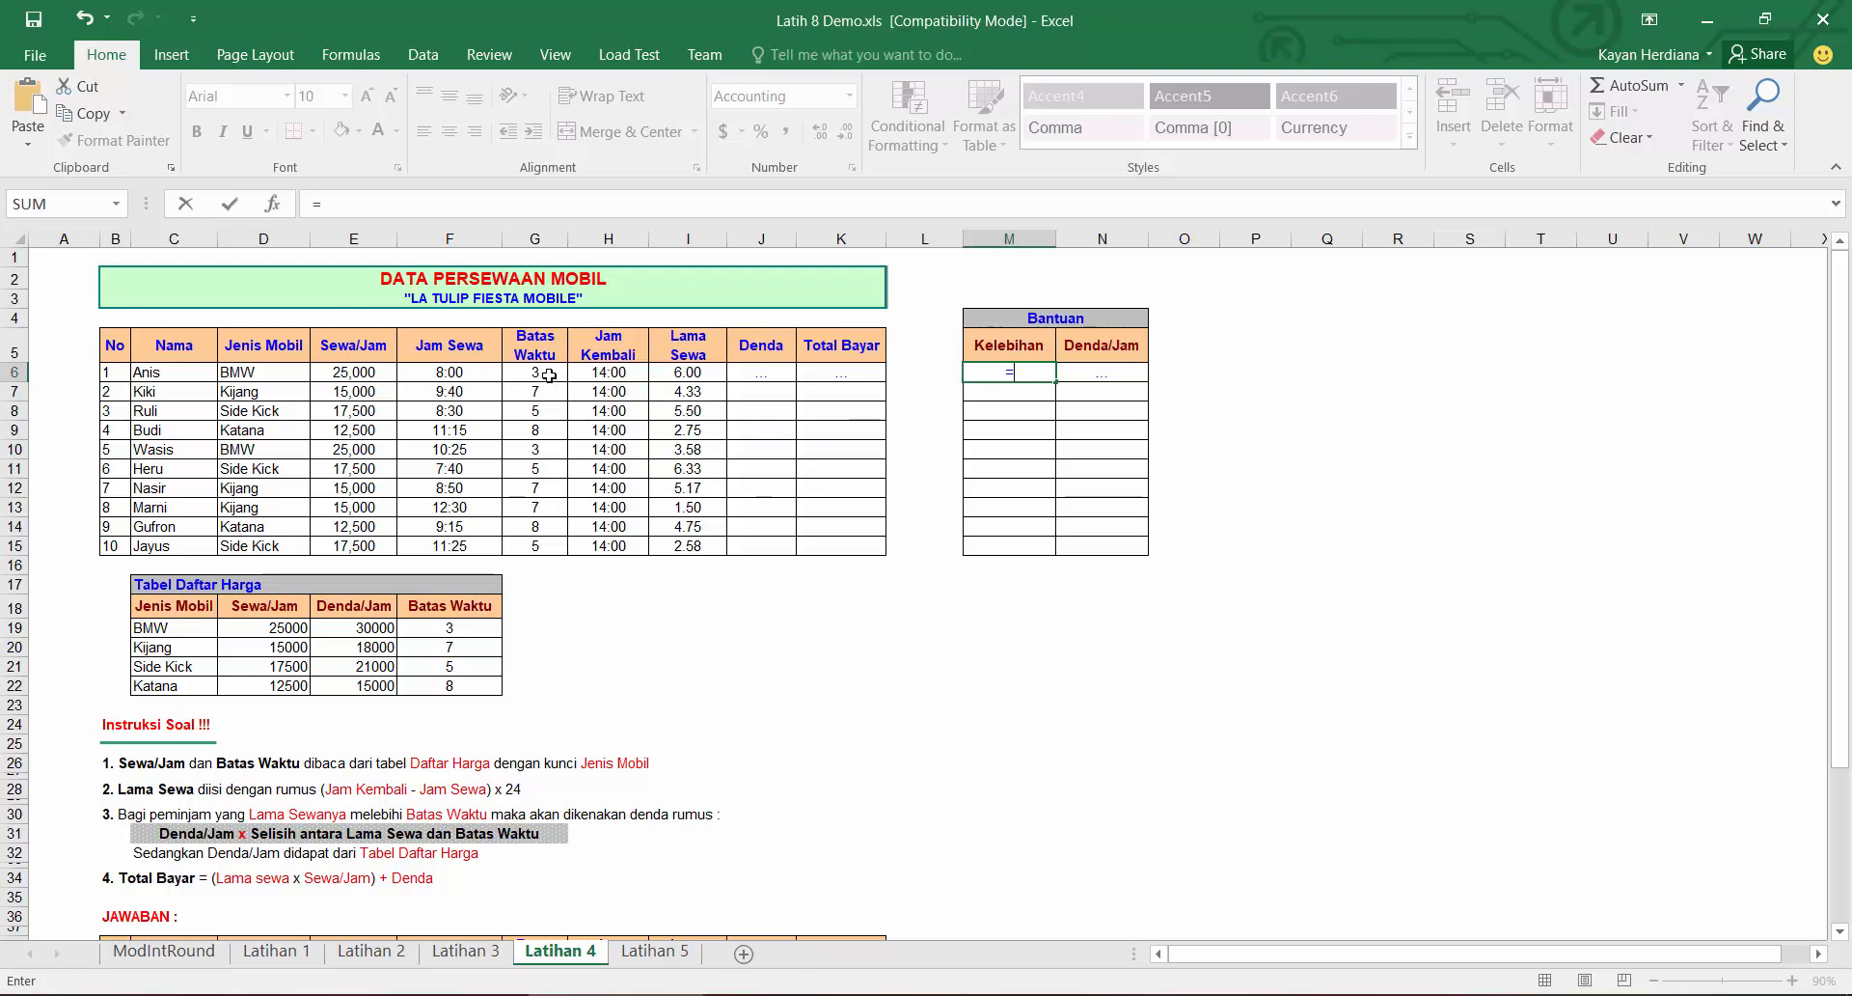
{"action": "left_click", "coordinate": [692, 373]}
{"action": "type", "text": "-"}
{"action": "left_click", "coordinate": [536, 372]}
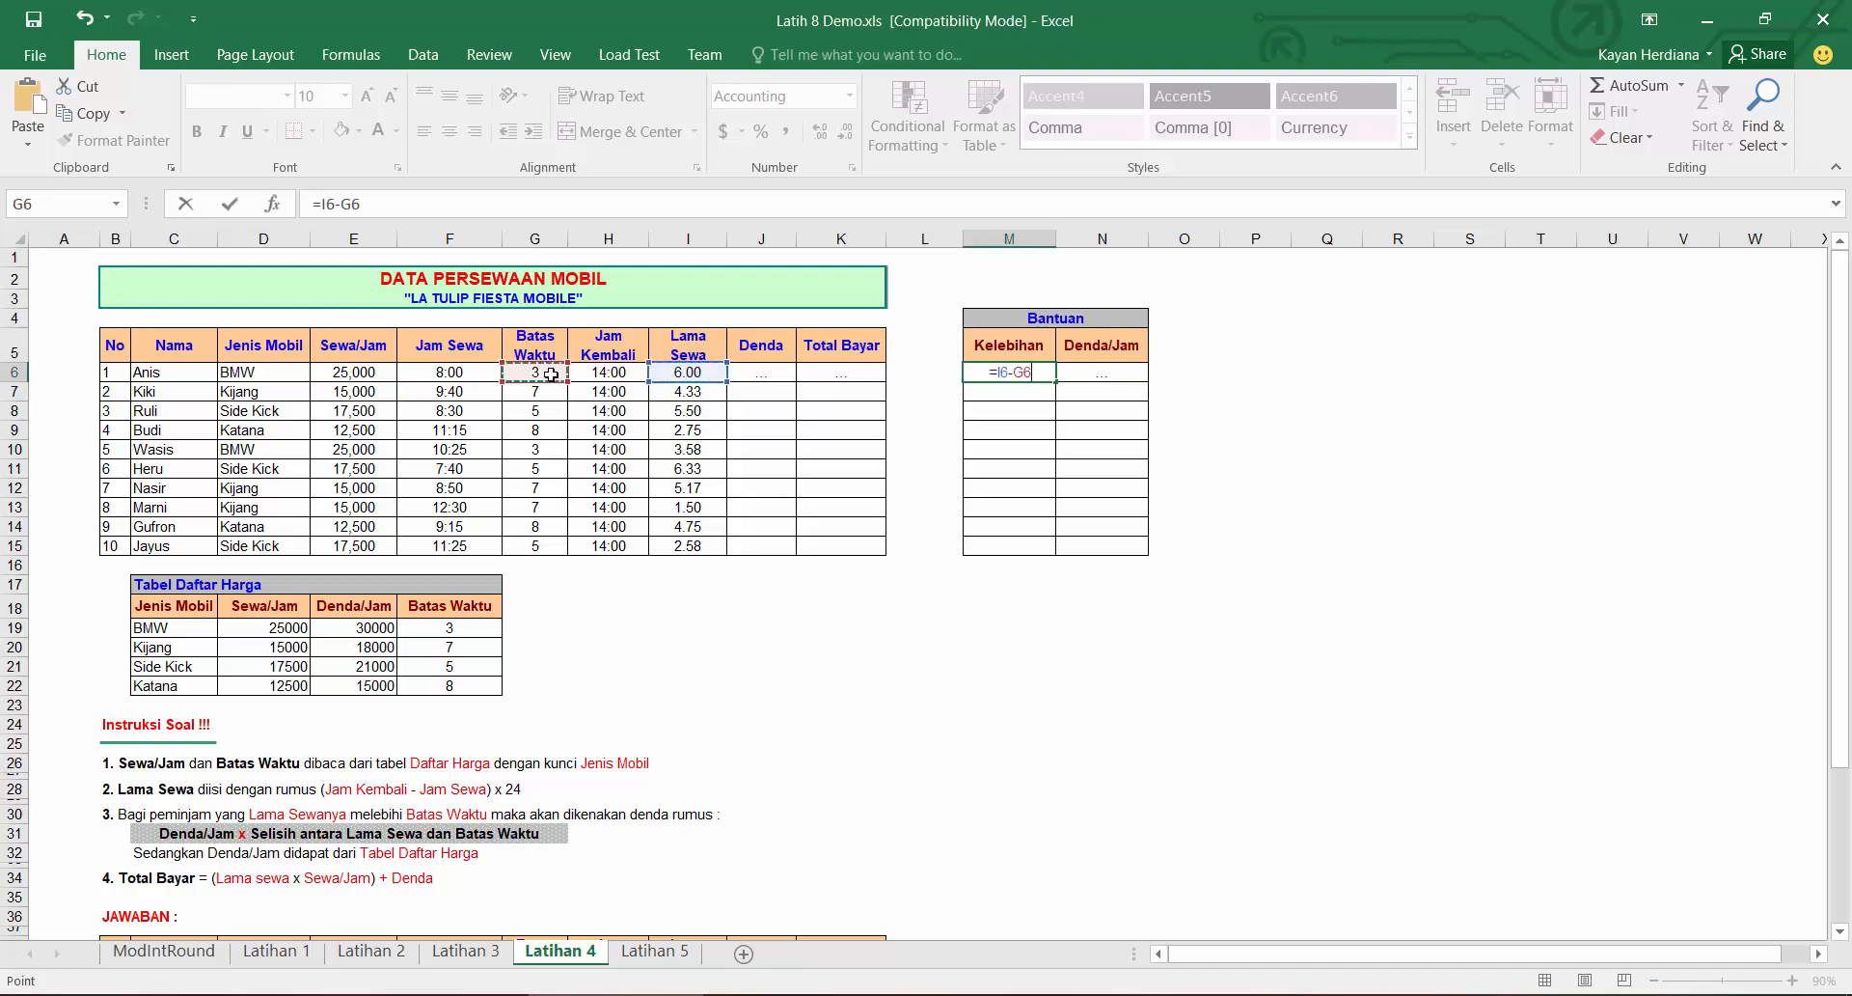
{"action": "key", "text": "Return"}
Step: Fill the Kelebihan formula down to M15 and set those cells to the General number format
{"action": "left_click", "coordinate": [1040, 374]}
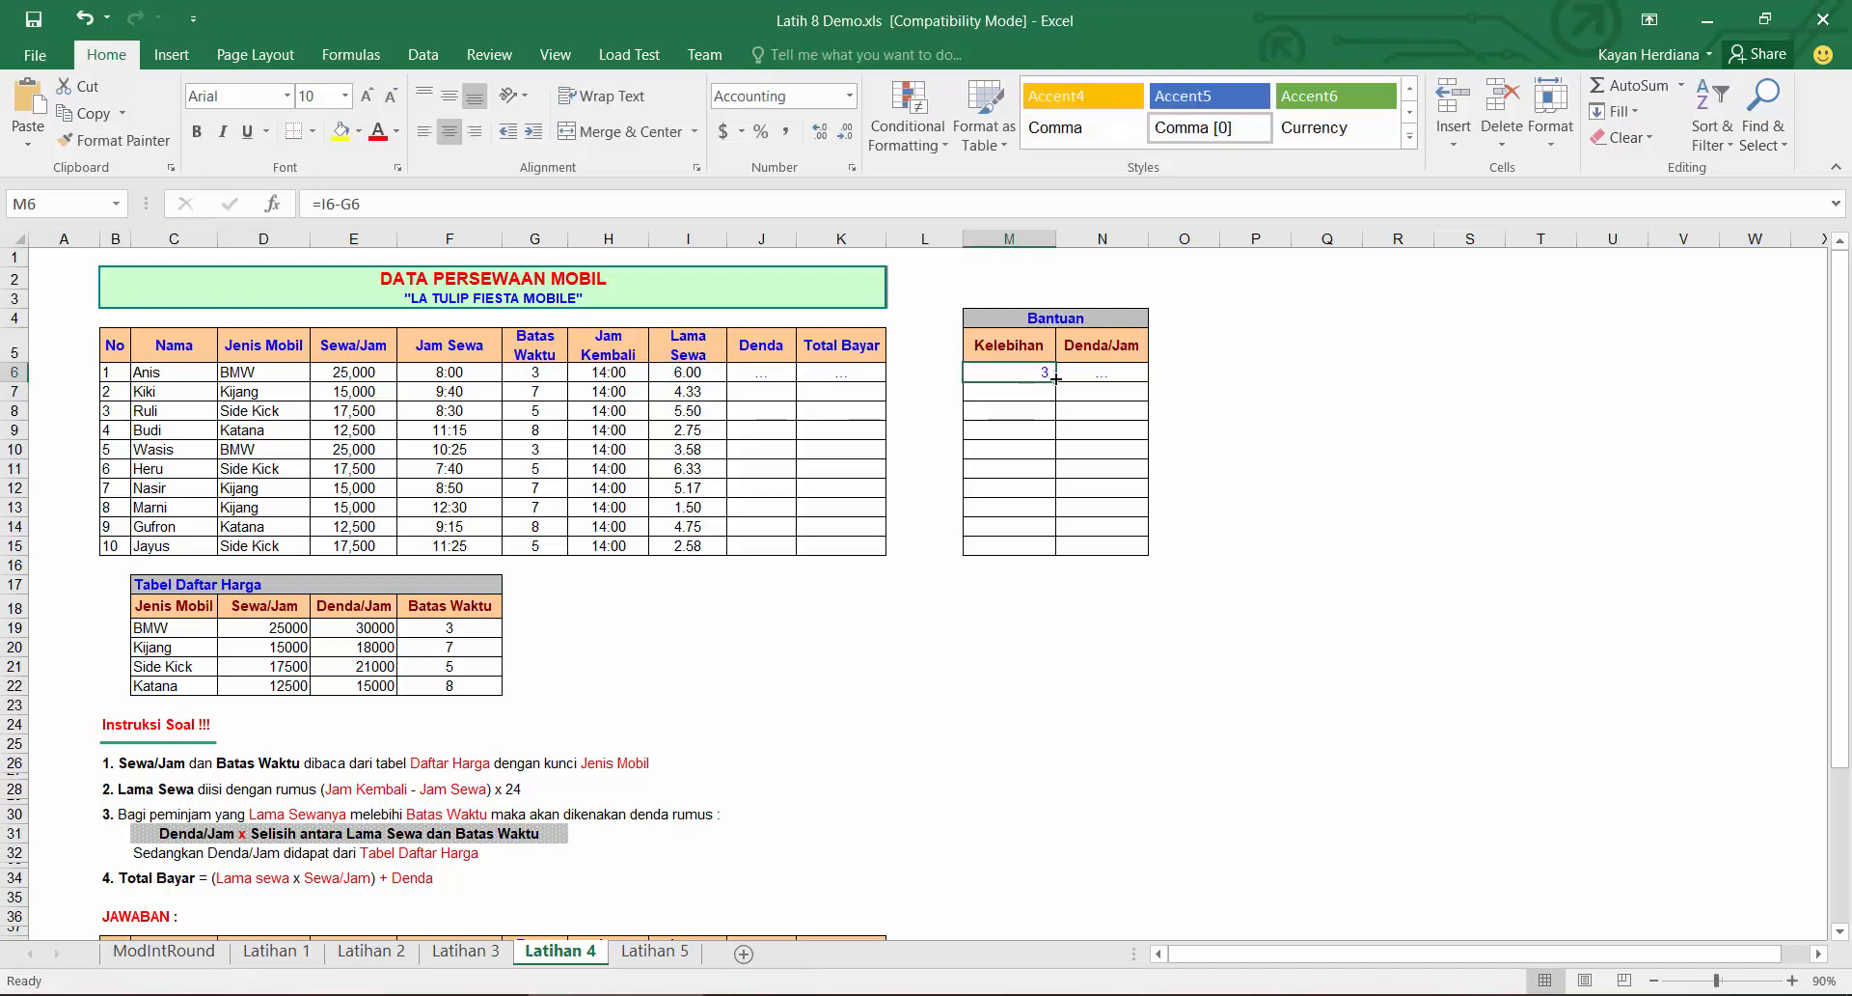
{"action": "left_click_drag", "start_coordinate": [1055, 381], "coordinate": [1058, 556]}
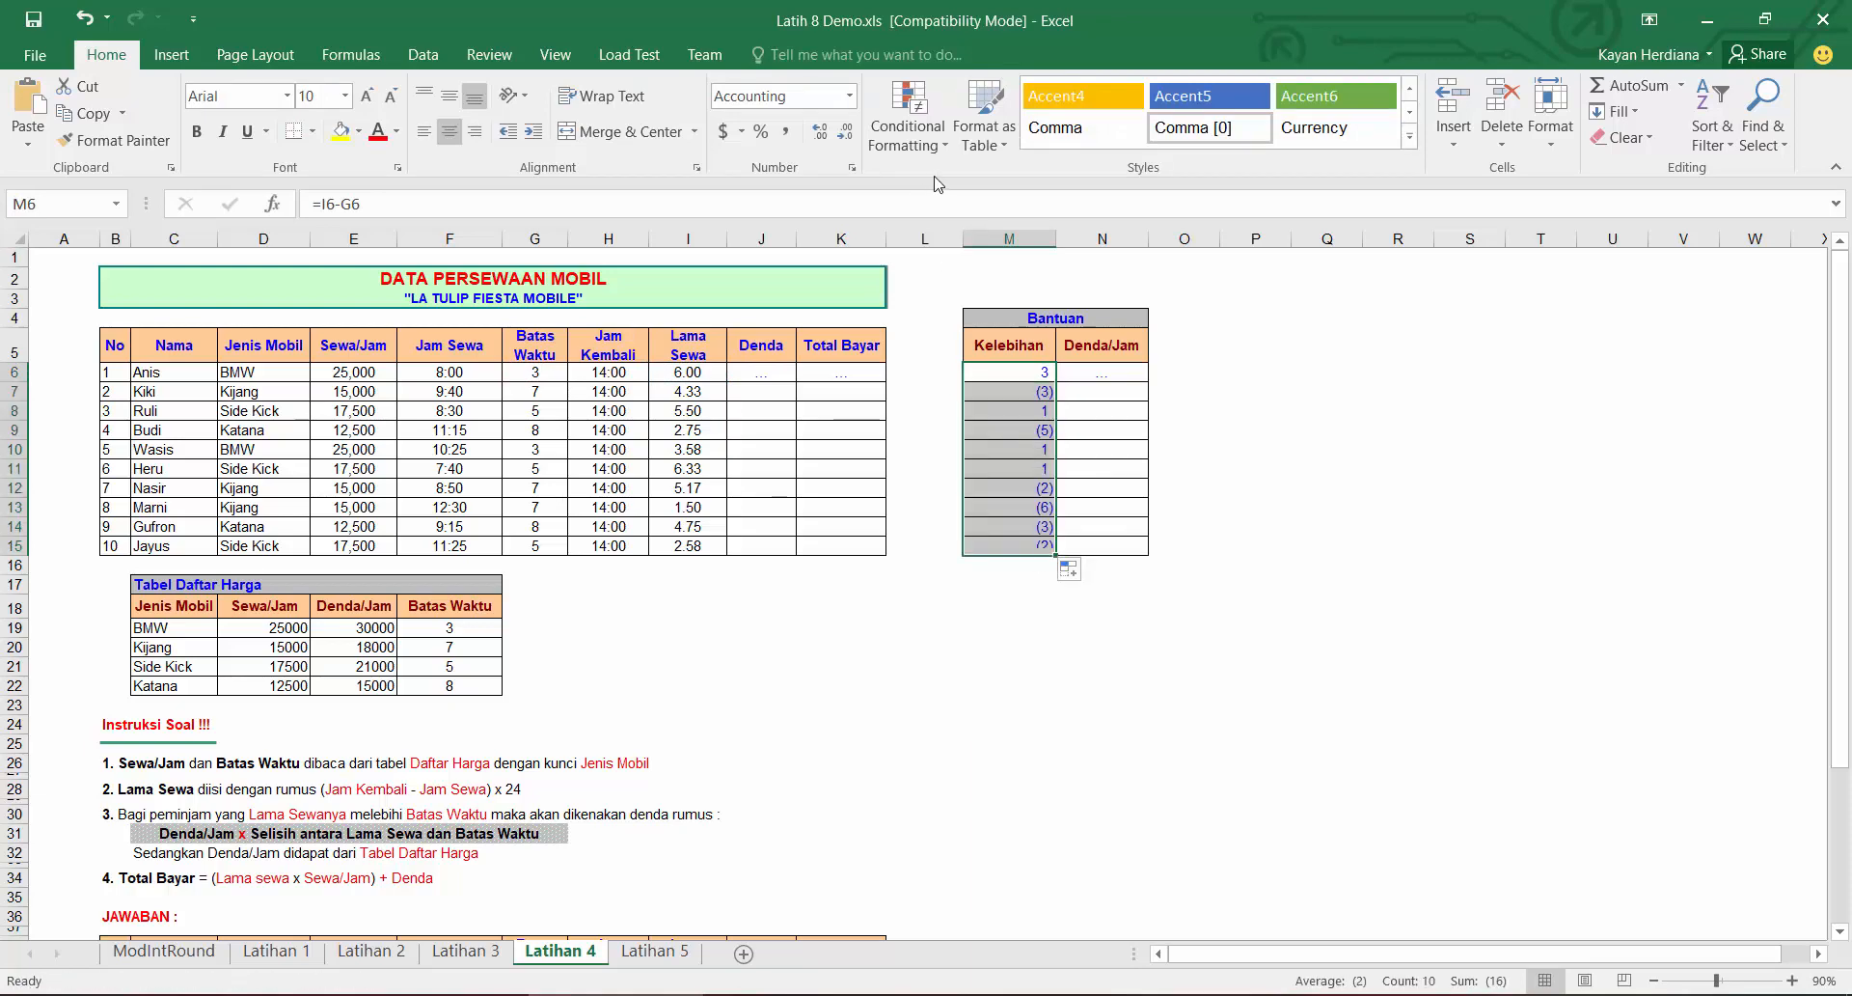
{"action": "left_click", "coordinate": [849, 96]}
{"action": "left_click", "coordinate": [820, 125]}
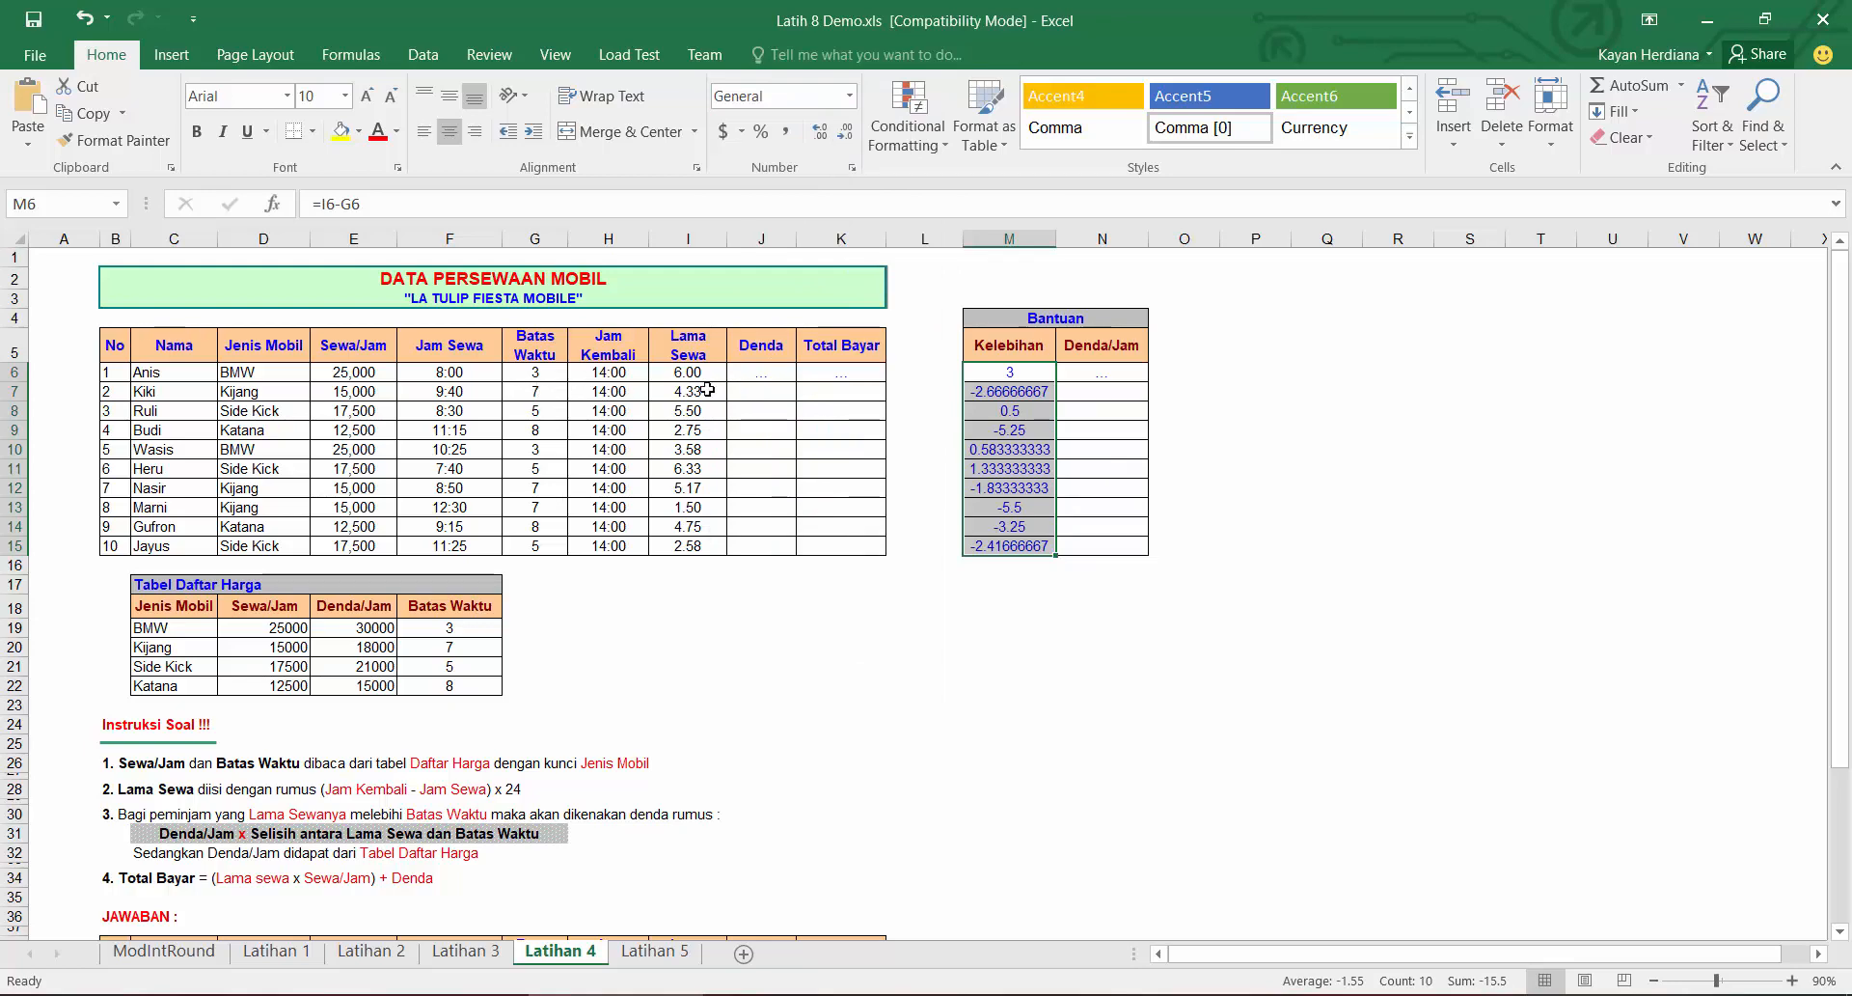
Step: Change the Kelebihan formula in M6 to =IF(I6>G6,I6-G6,0)
{"action": "left_click", "coordinate": [1016, 388]}
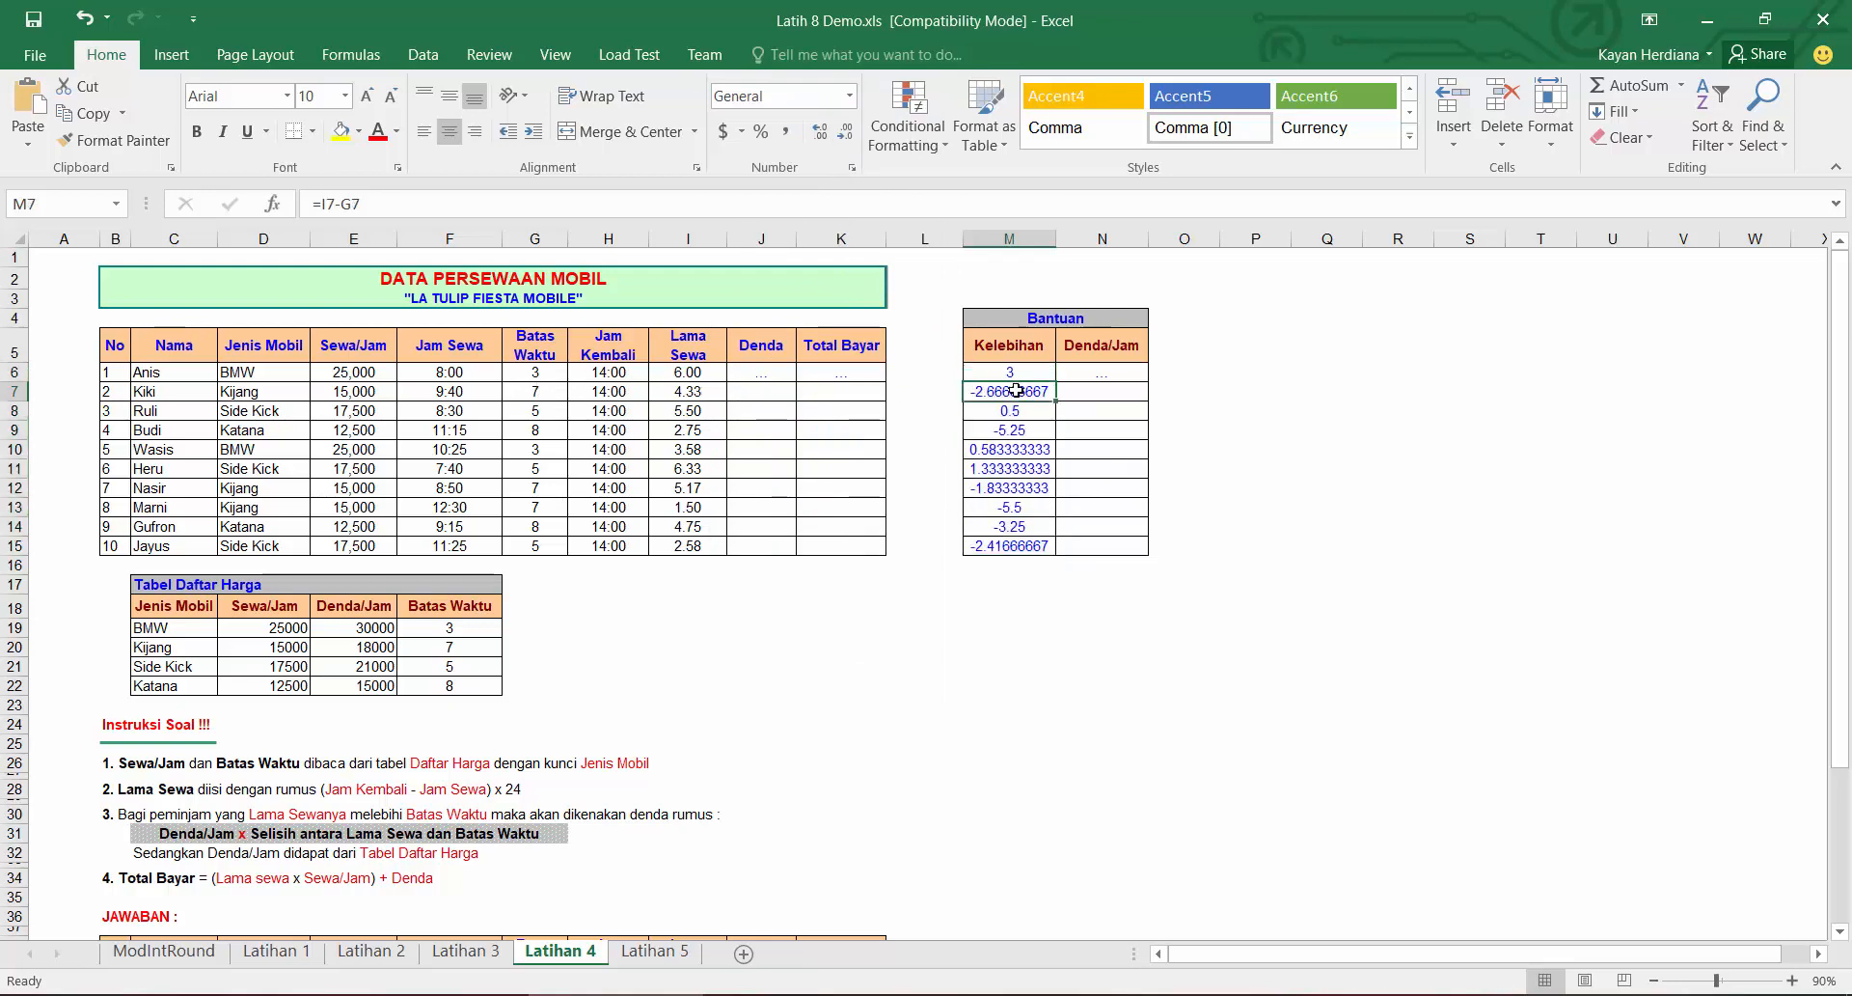
{"action": "left_click", "coordinate": [1015, 374]}
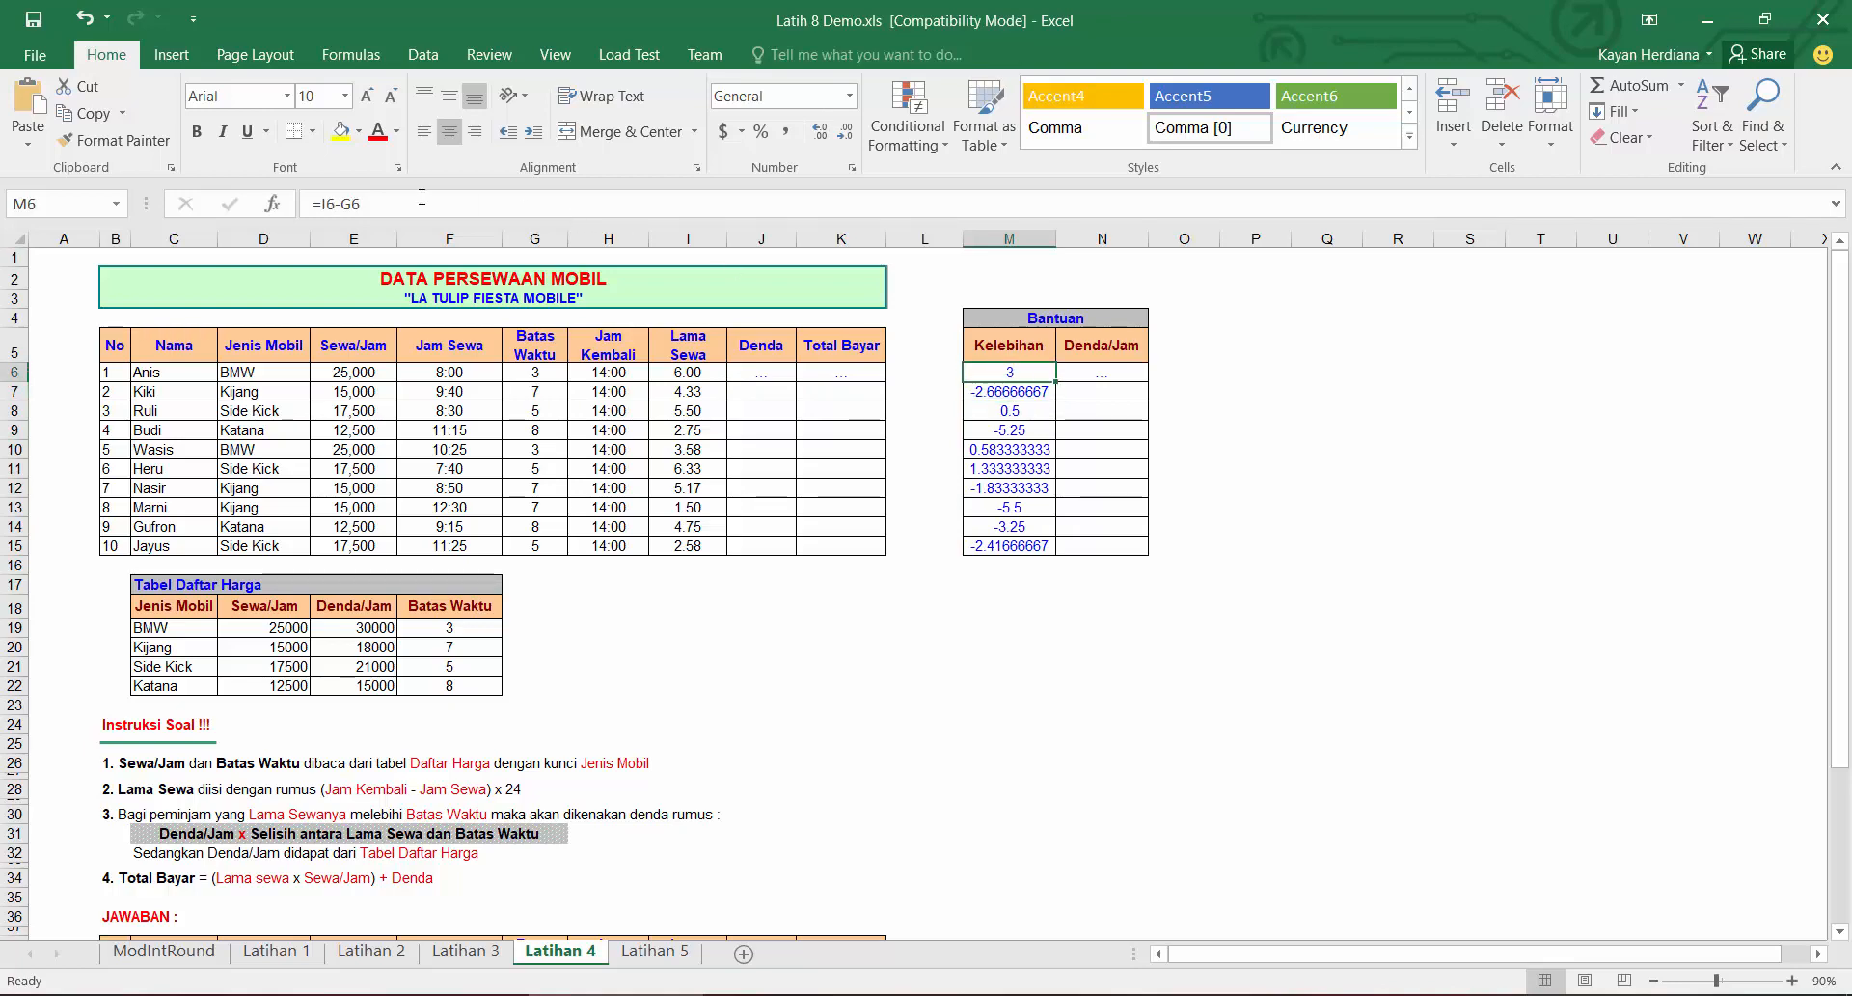
{"action": "left_click", "coordinate": [332, 199]}
{"action": "type", "text": "IF("}
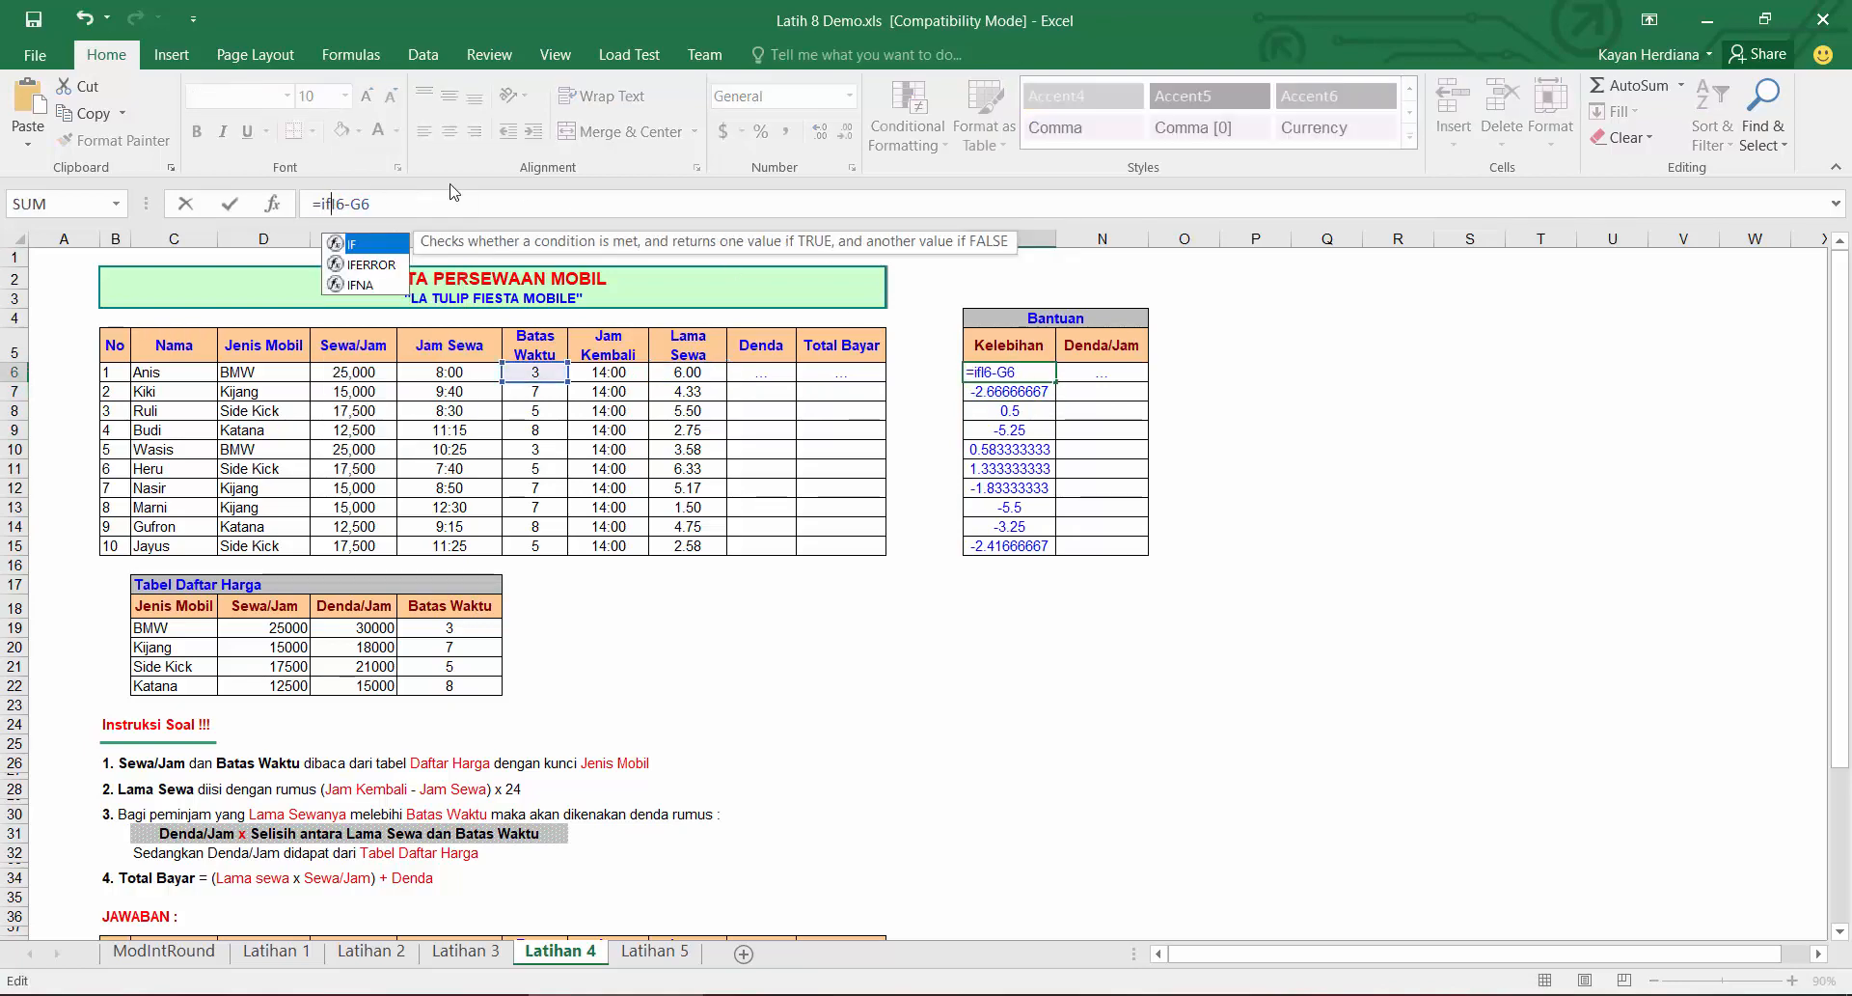
{"action": "left_click", "coordinate": [705, 371]}
{"action": "type", "text": ">"}
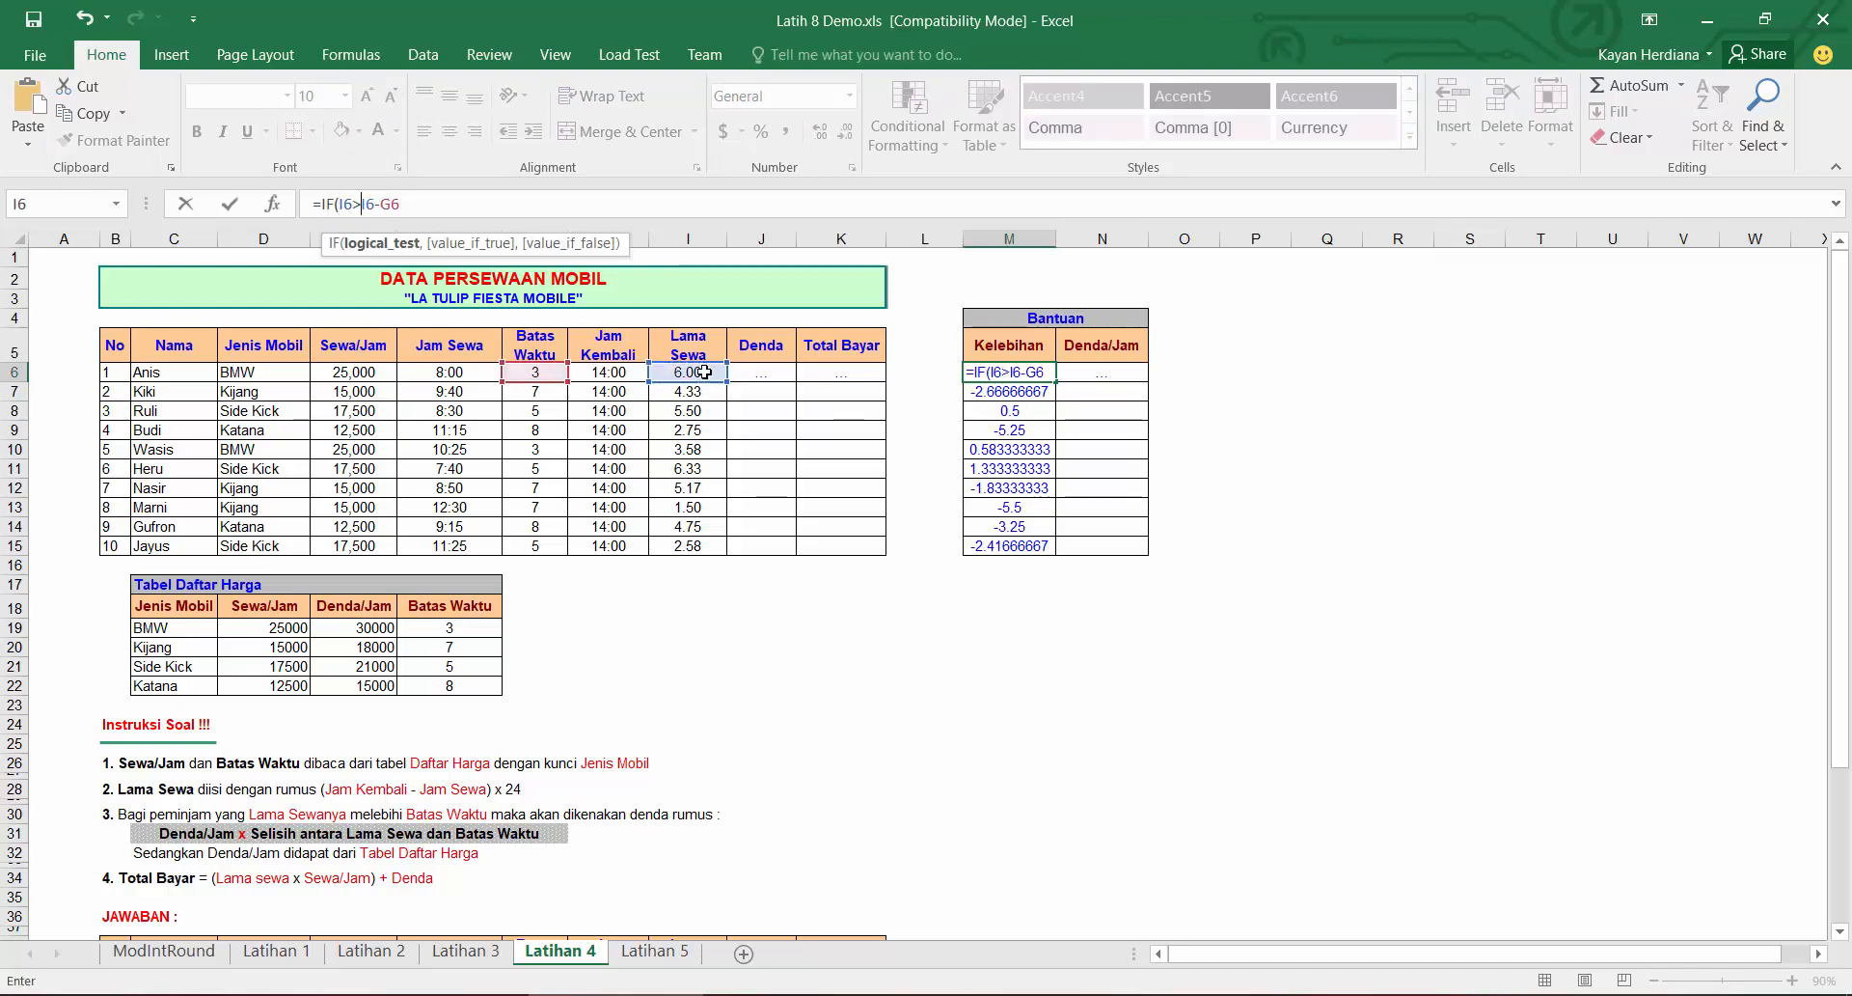
{"action": "left_click", "coordinate": [532, 376]}
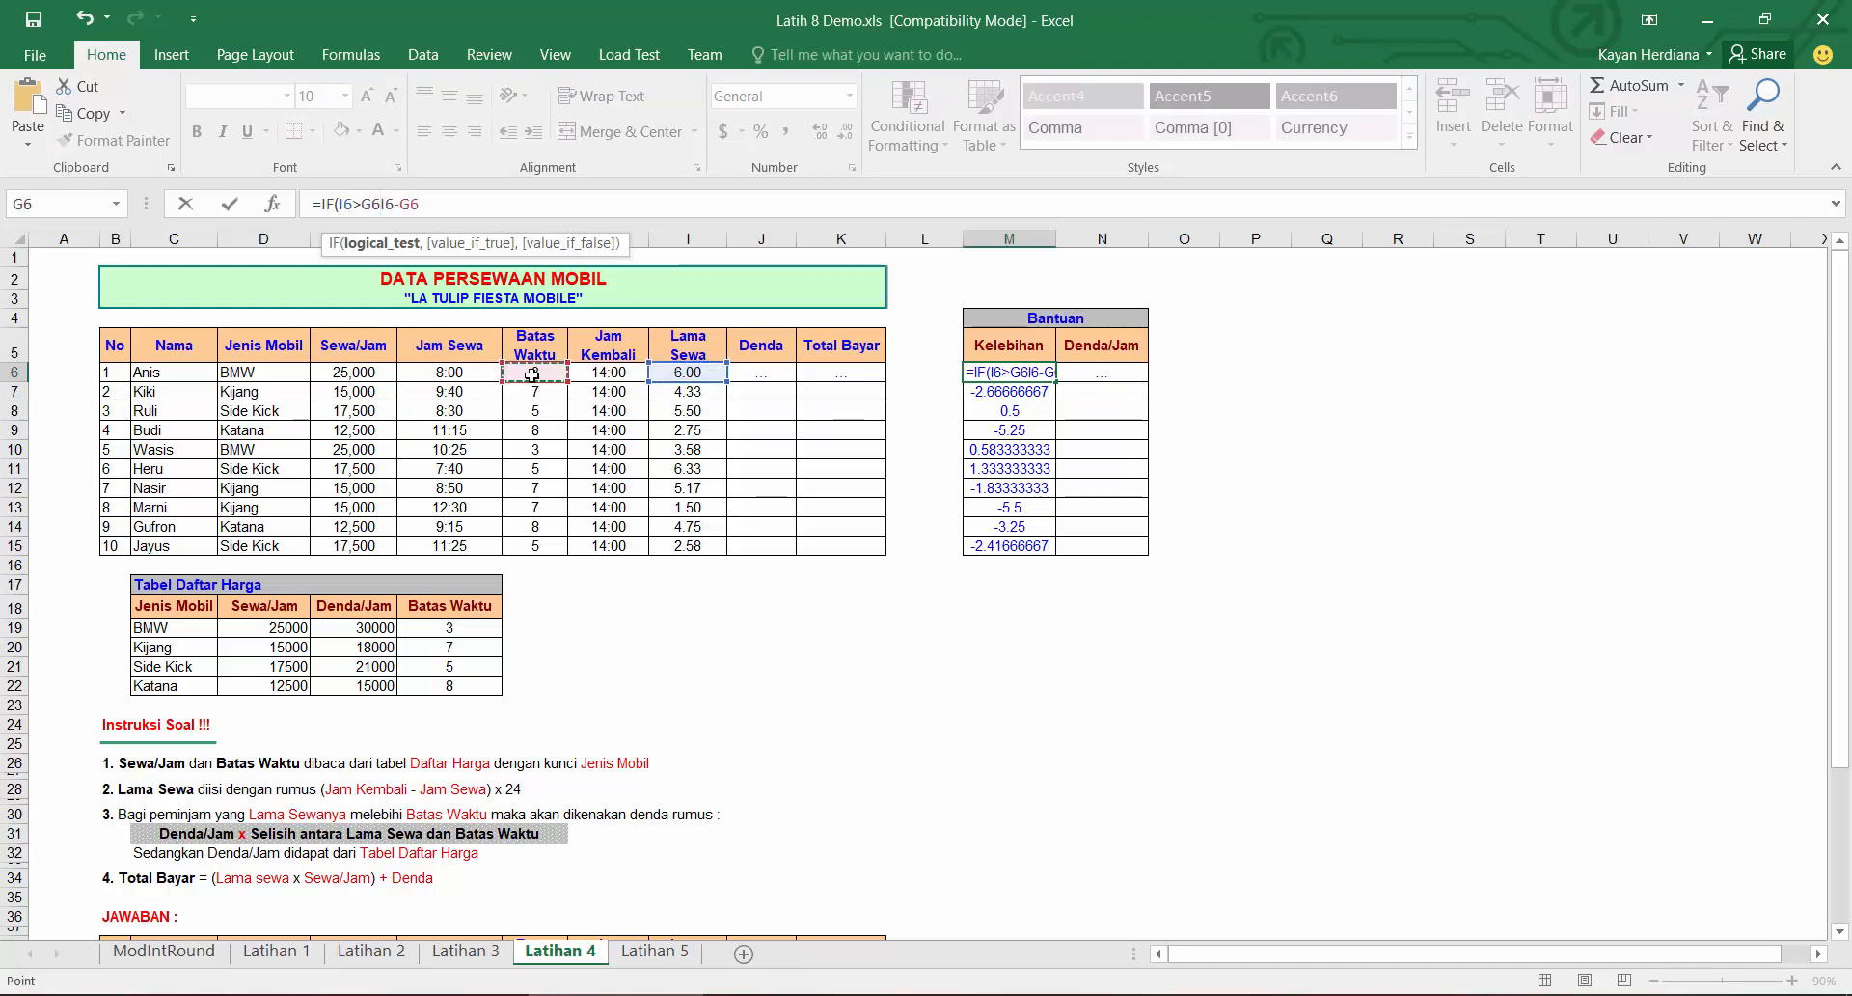
{"action": "type", "text": ","}
{"action": "type", "text": ")"}
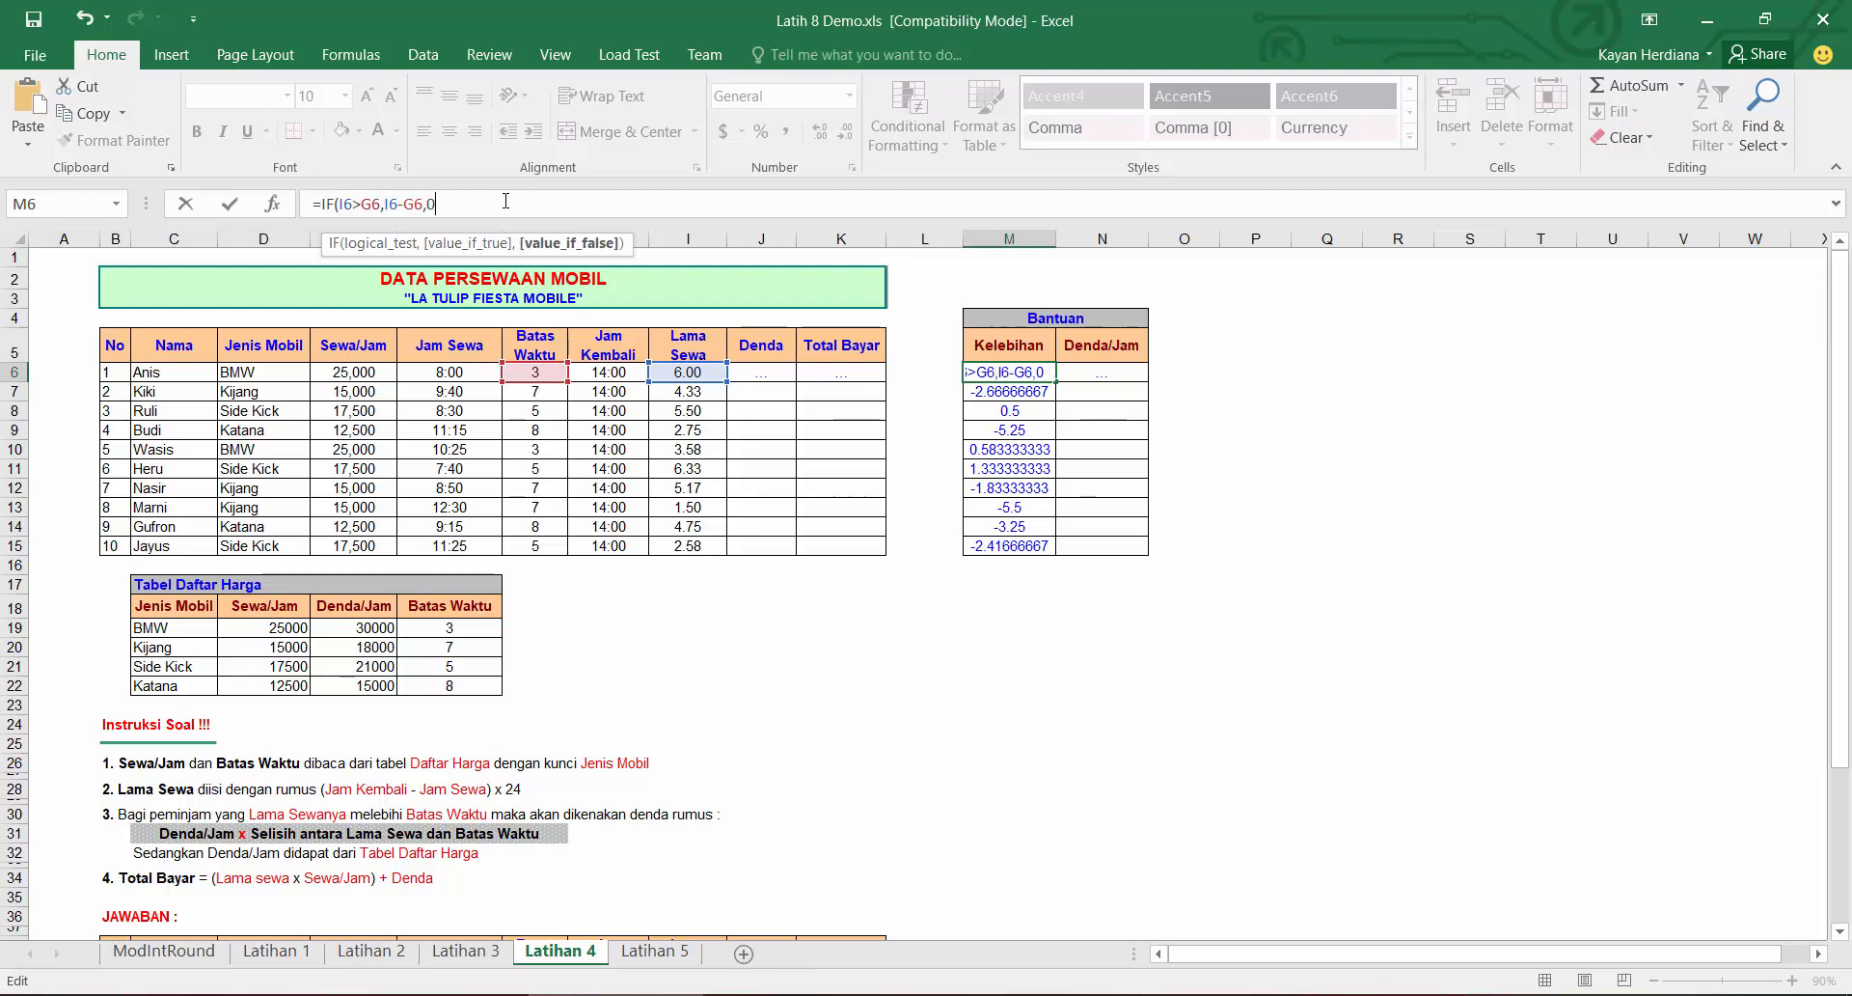
{"action": "key", "text": "Return"}
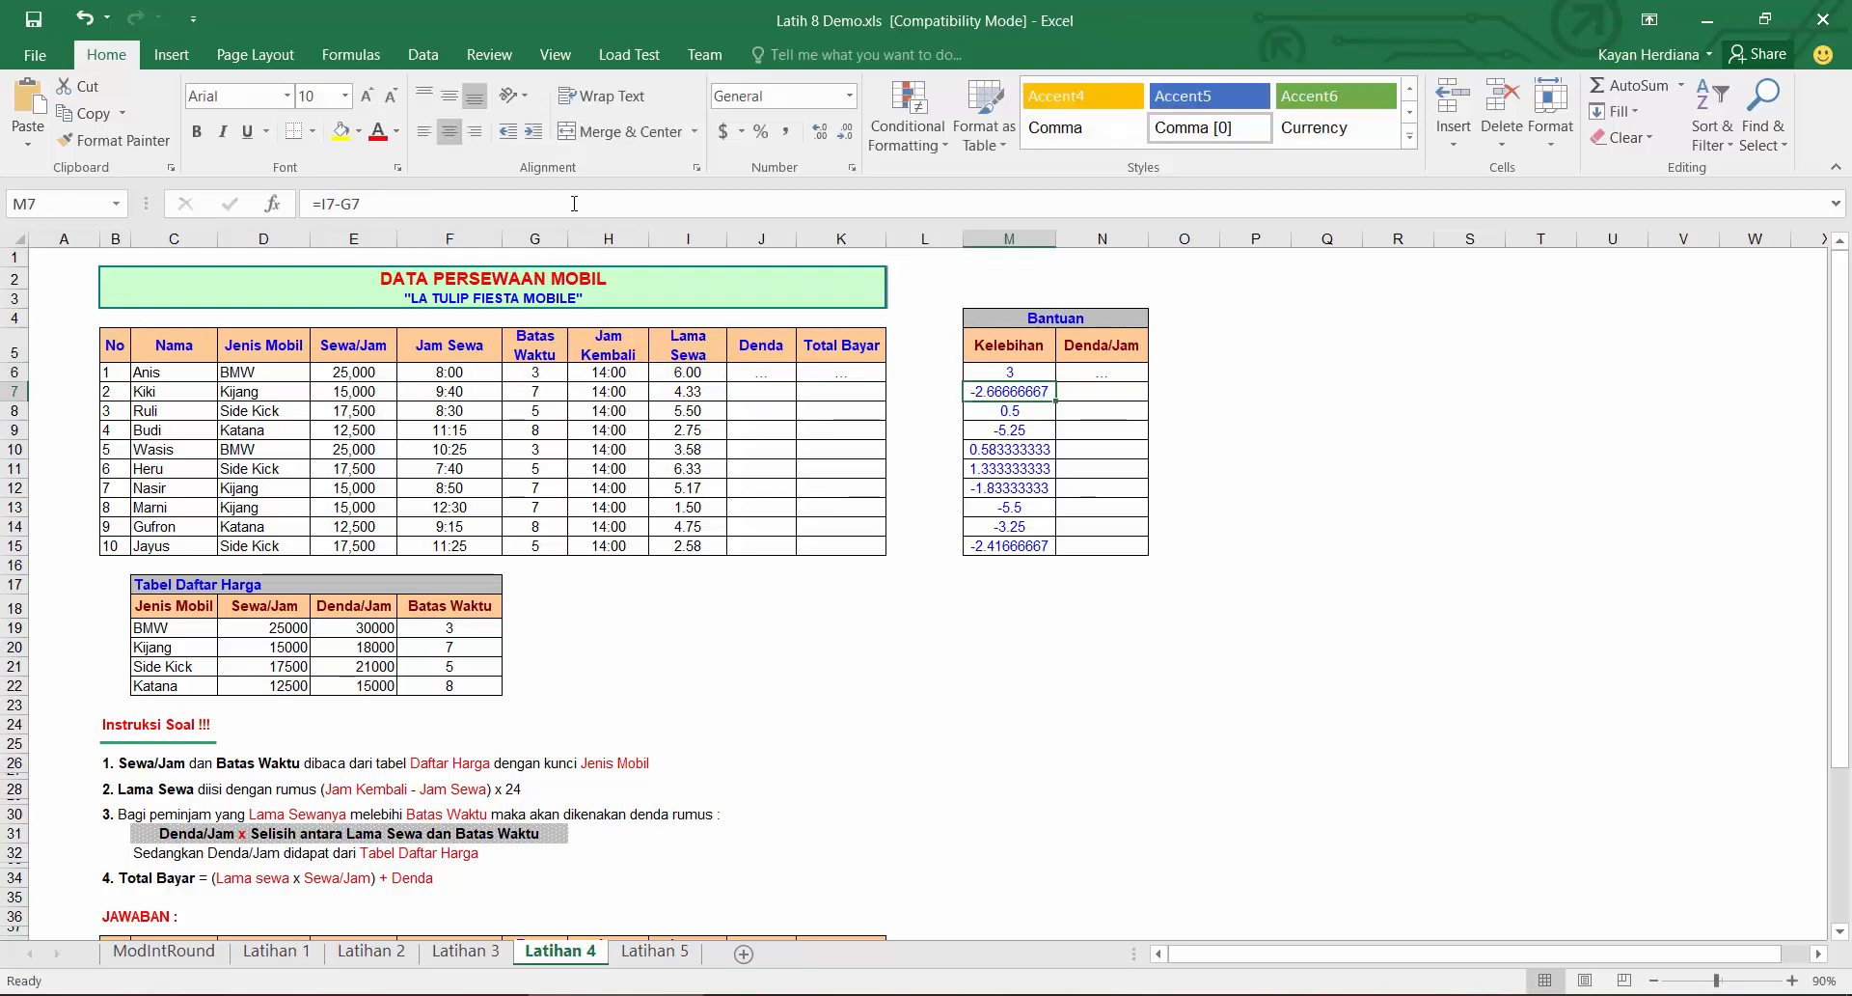
Step: Fill the Kelebihan IF formula down to M15 and inspect several of the copied formulas
{"action": "left_click", "coordinate": [1024, 371]}
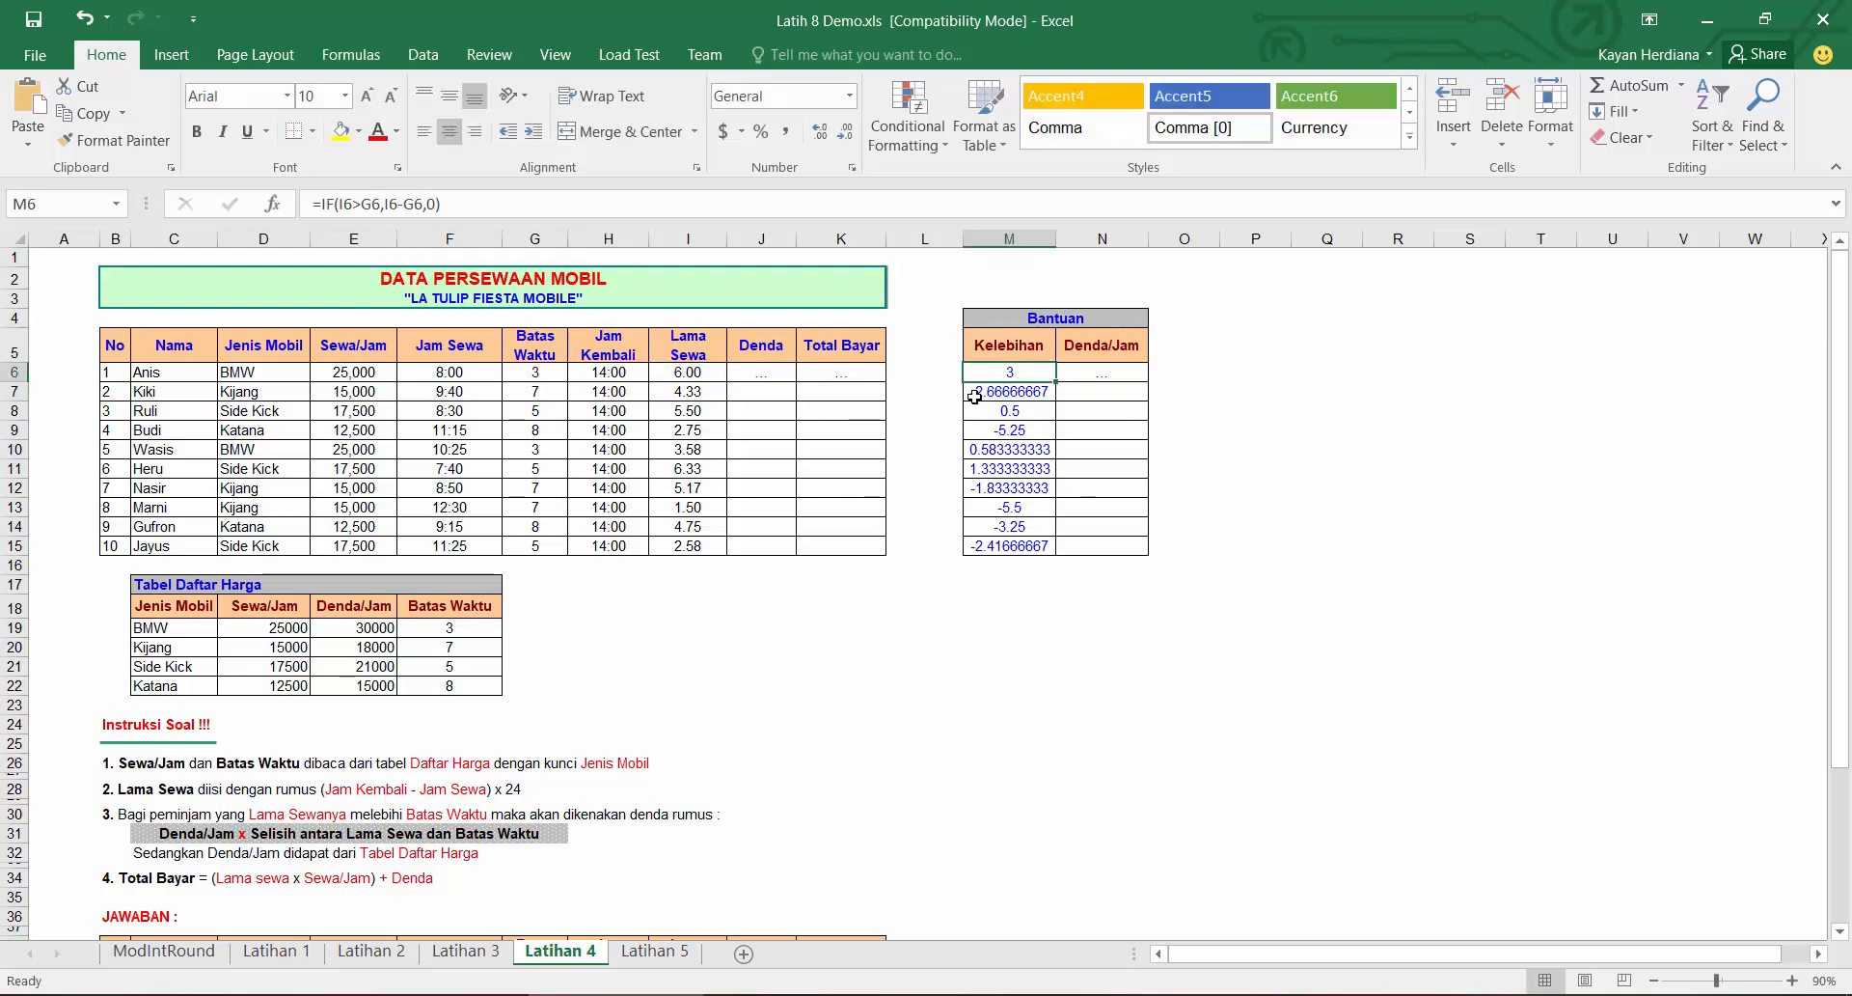
{"action": "double_click", "coordinate": [1056, 381]}
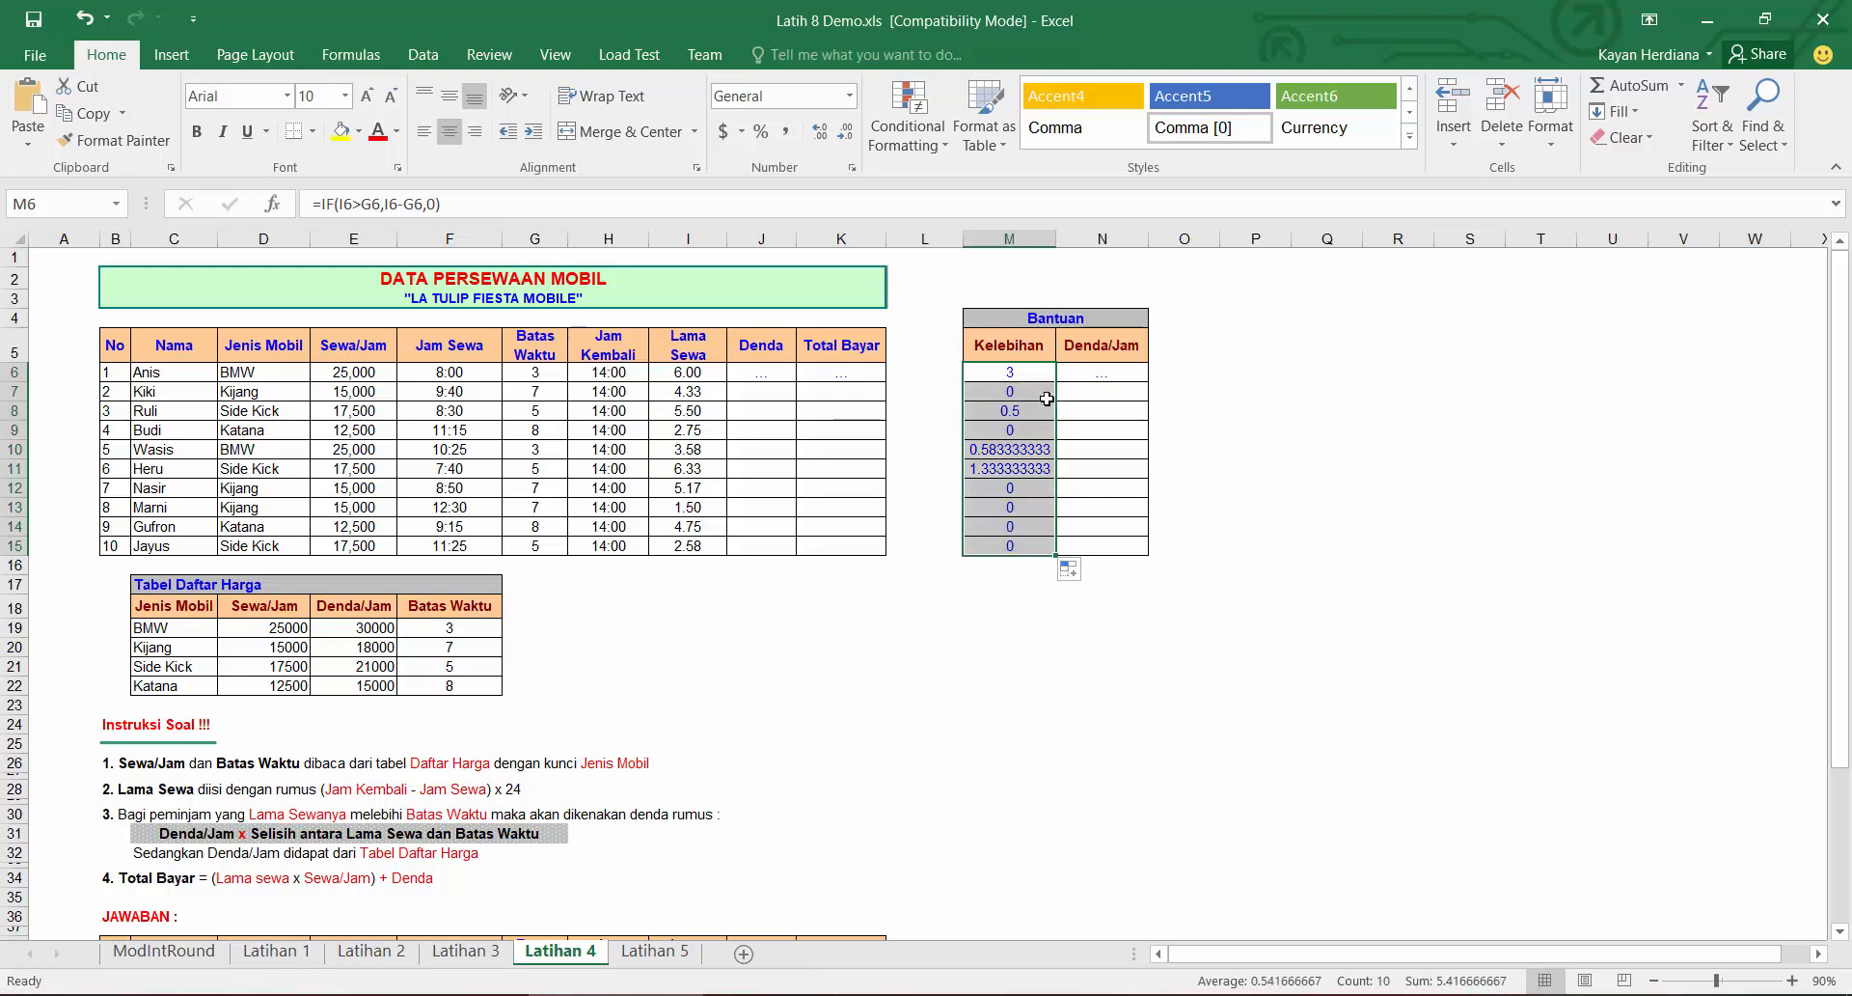
{"action": "left_click", "coordinate": [1023, 378]}
{"action": "left_click", "coordinate": [1019, 410]}
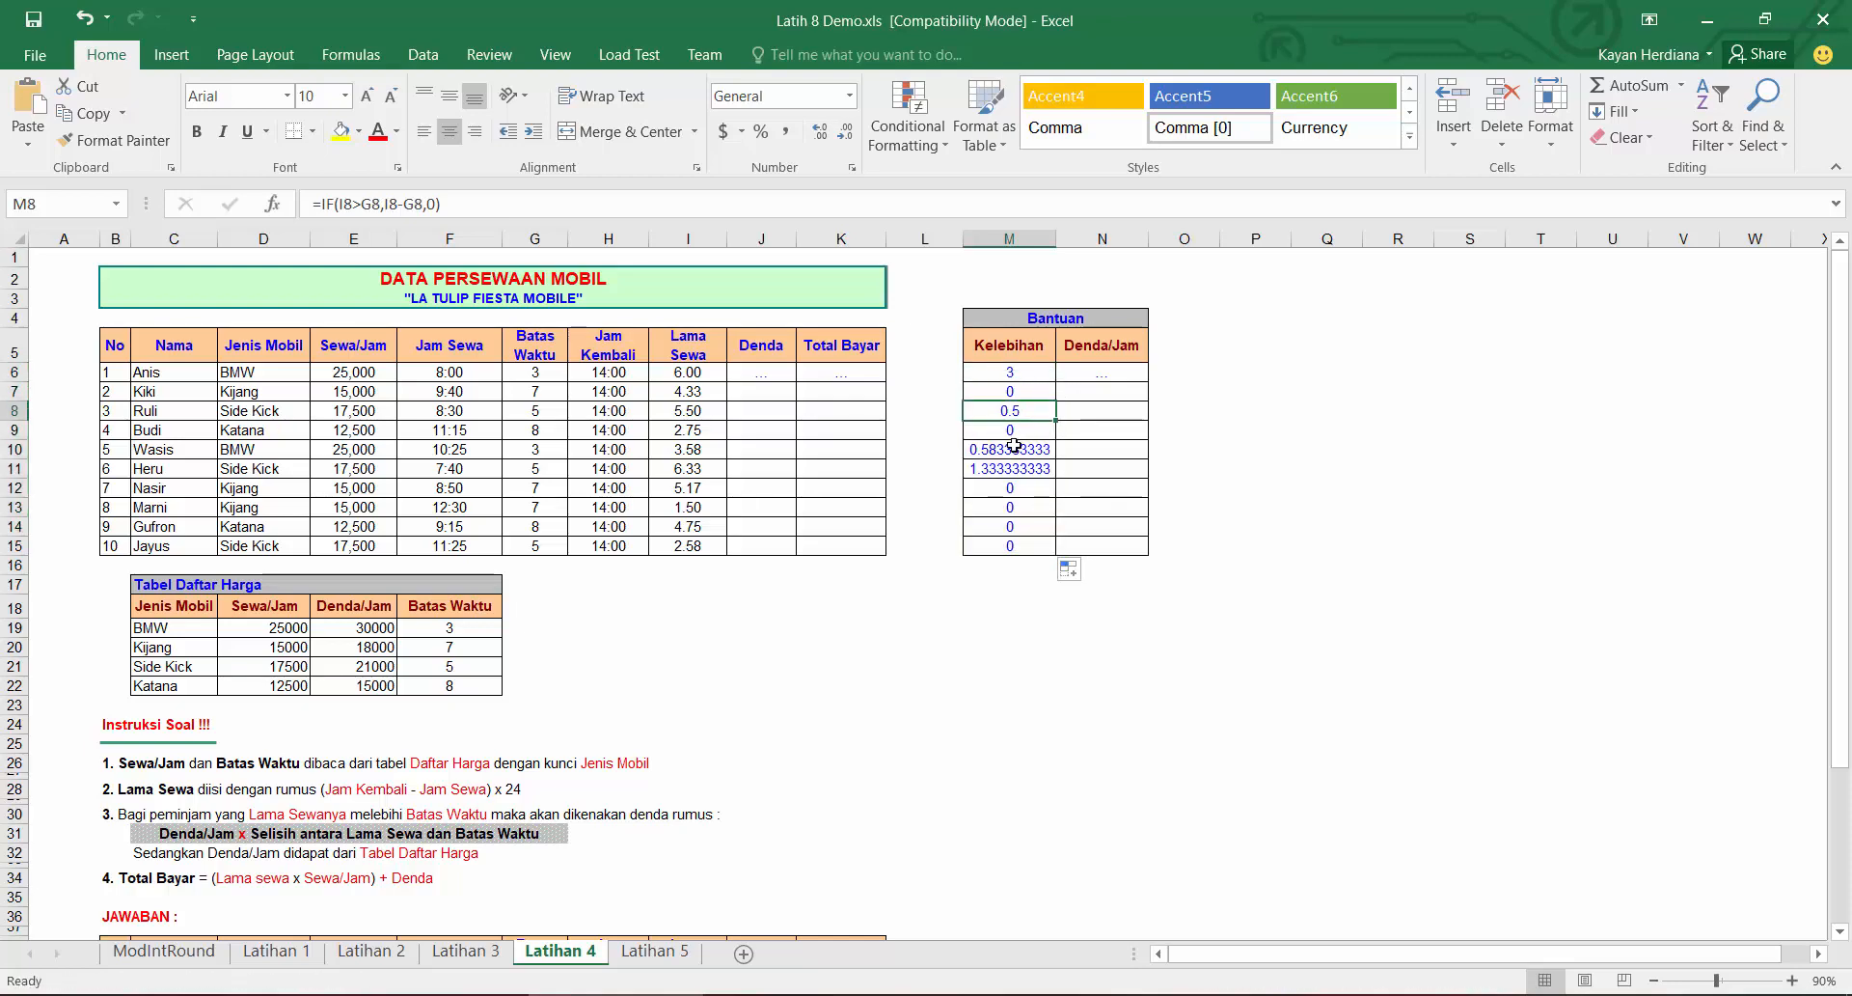
{"action": "left_click", "coordinate": [1015, 448]}
{"action": "left_click", "coordinate": [1011, 468]}
Step: Enter =VLOOKUP(D6,$C$18:$F$22,3,0) as Denda/Jam in N6 and fill it down to N15
{"action": "left_click", "coordinate": [1093, 375]}
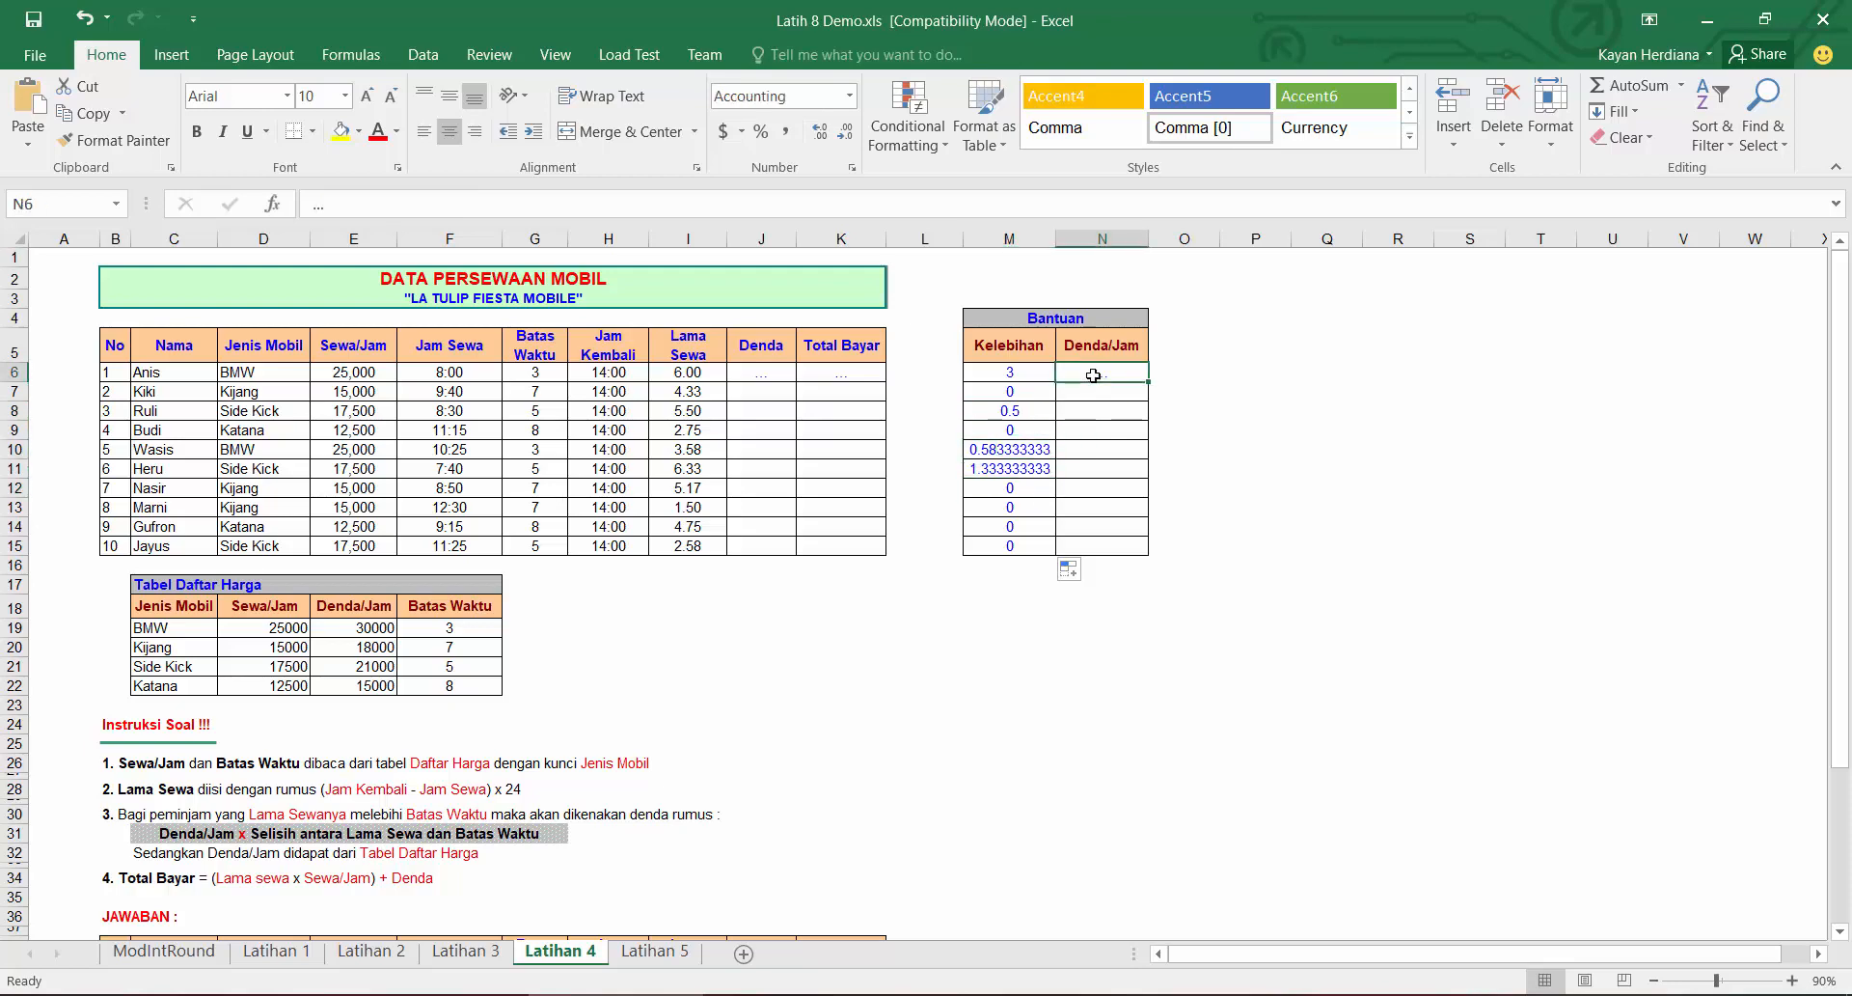
{"action": "type", "text": "=vl"}
{"action": "key", "text": "Tab"}
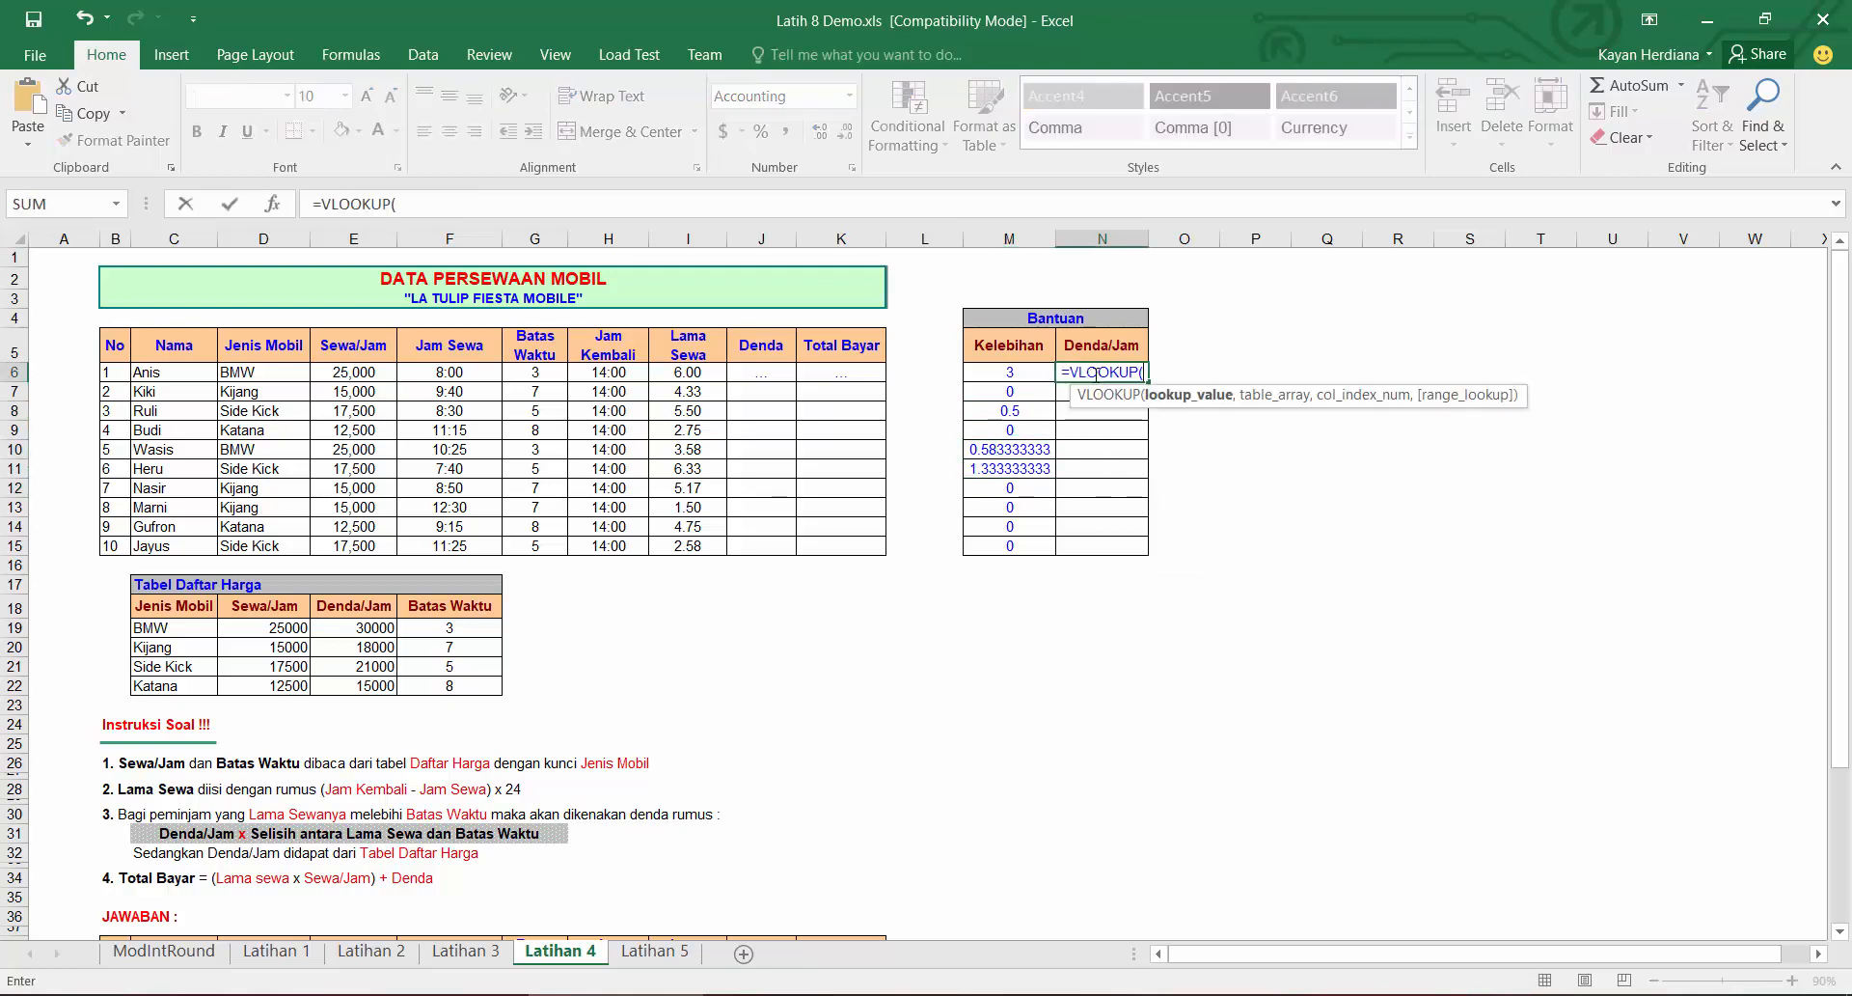
{"action": "left_click", "coordinate": [258, 372]}
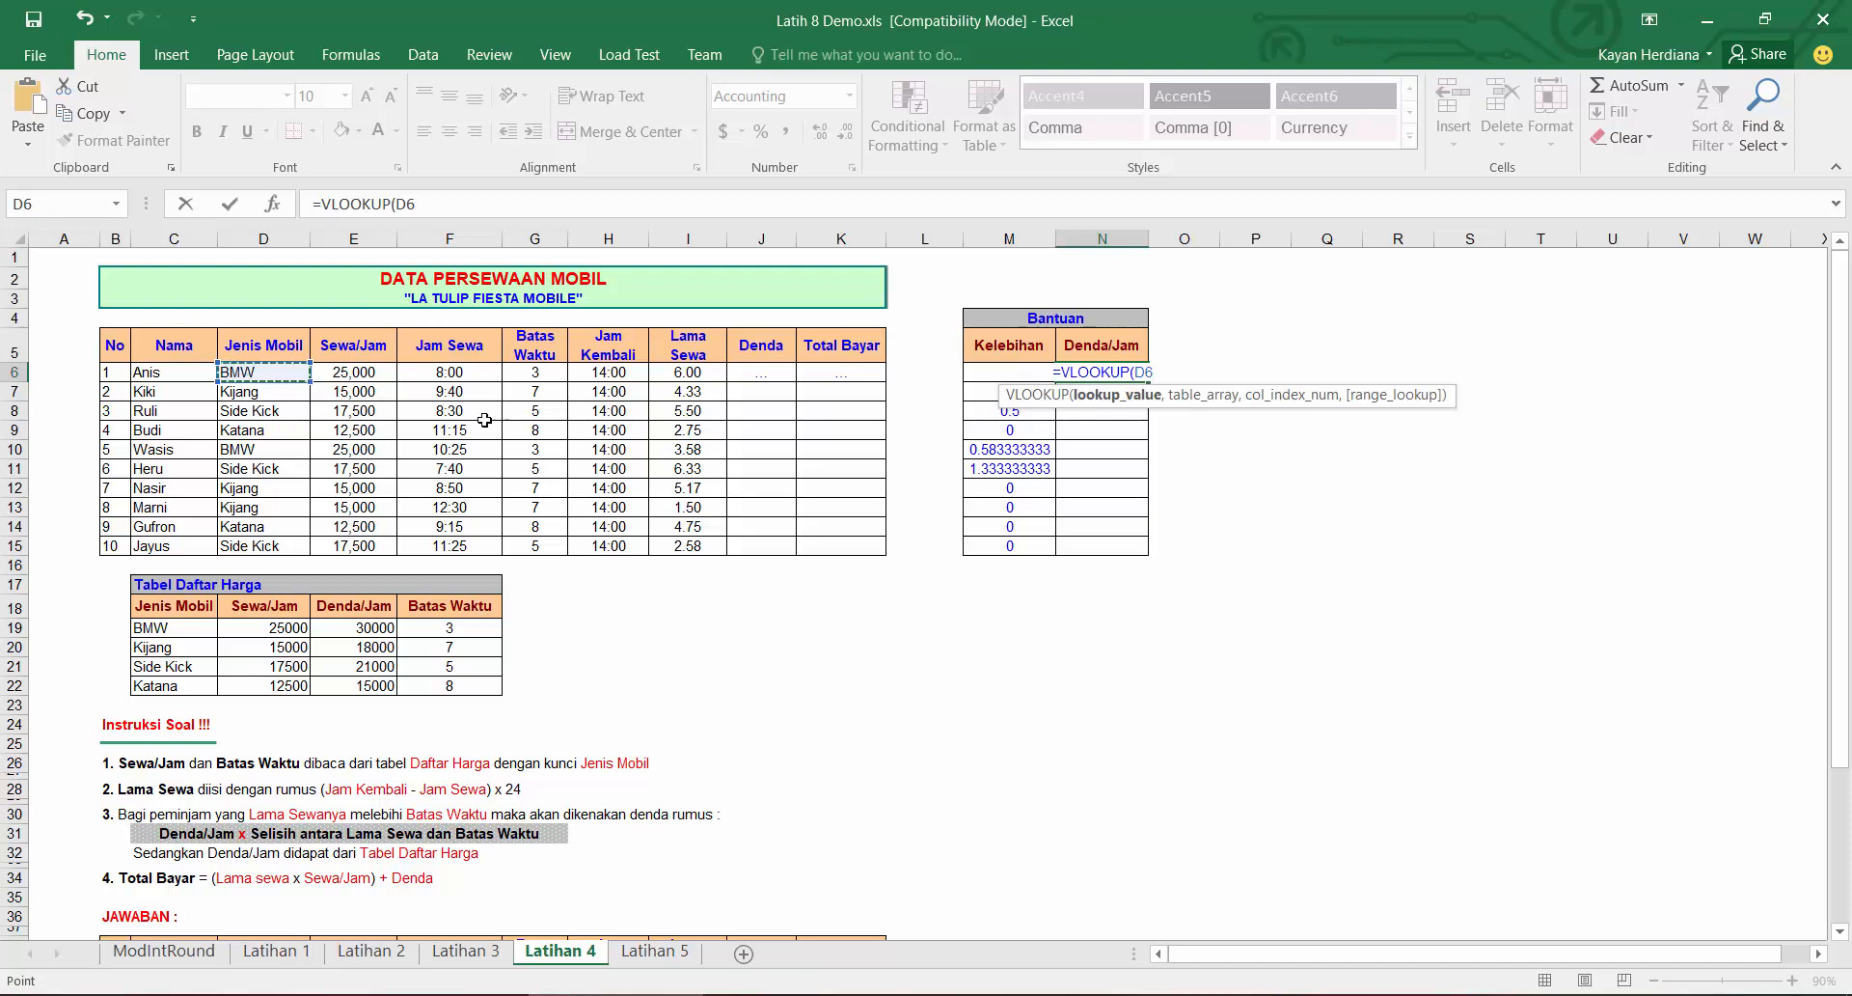
{"action": "type", "text": ","}
{"action": "left_click_drag", "start_coordinate": [456, 614], "coordinate": [180, 685]}
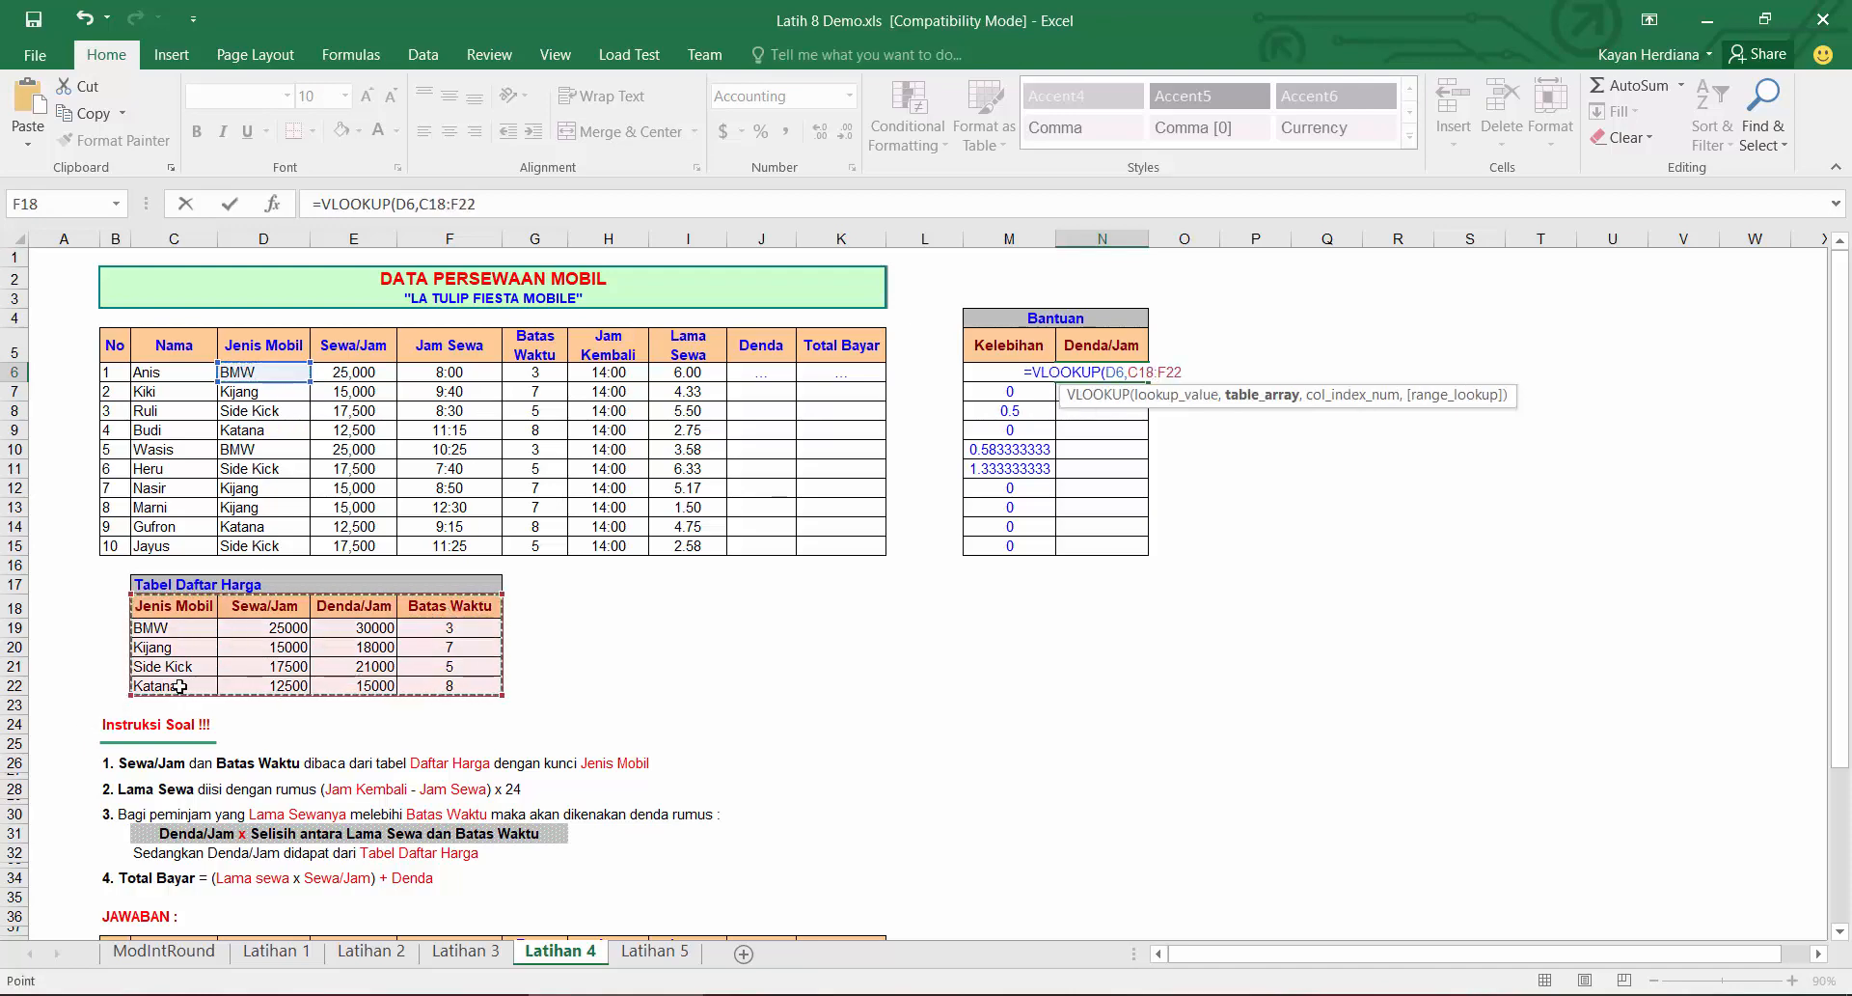
{"action": "key", "text": "F4"}
{"action": "type", "text": ","}
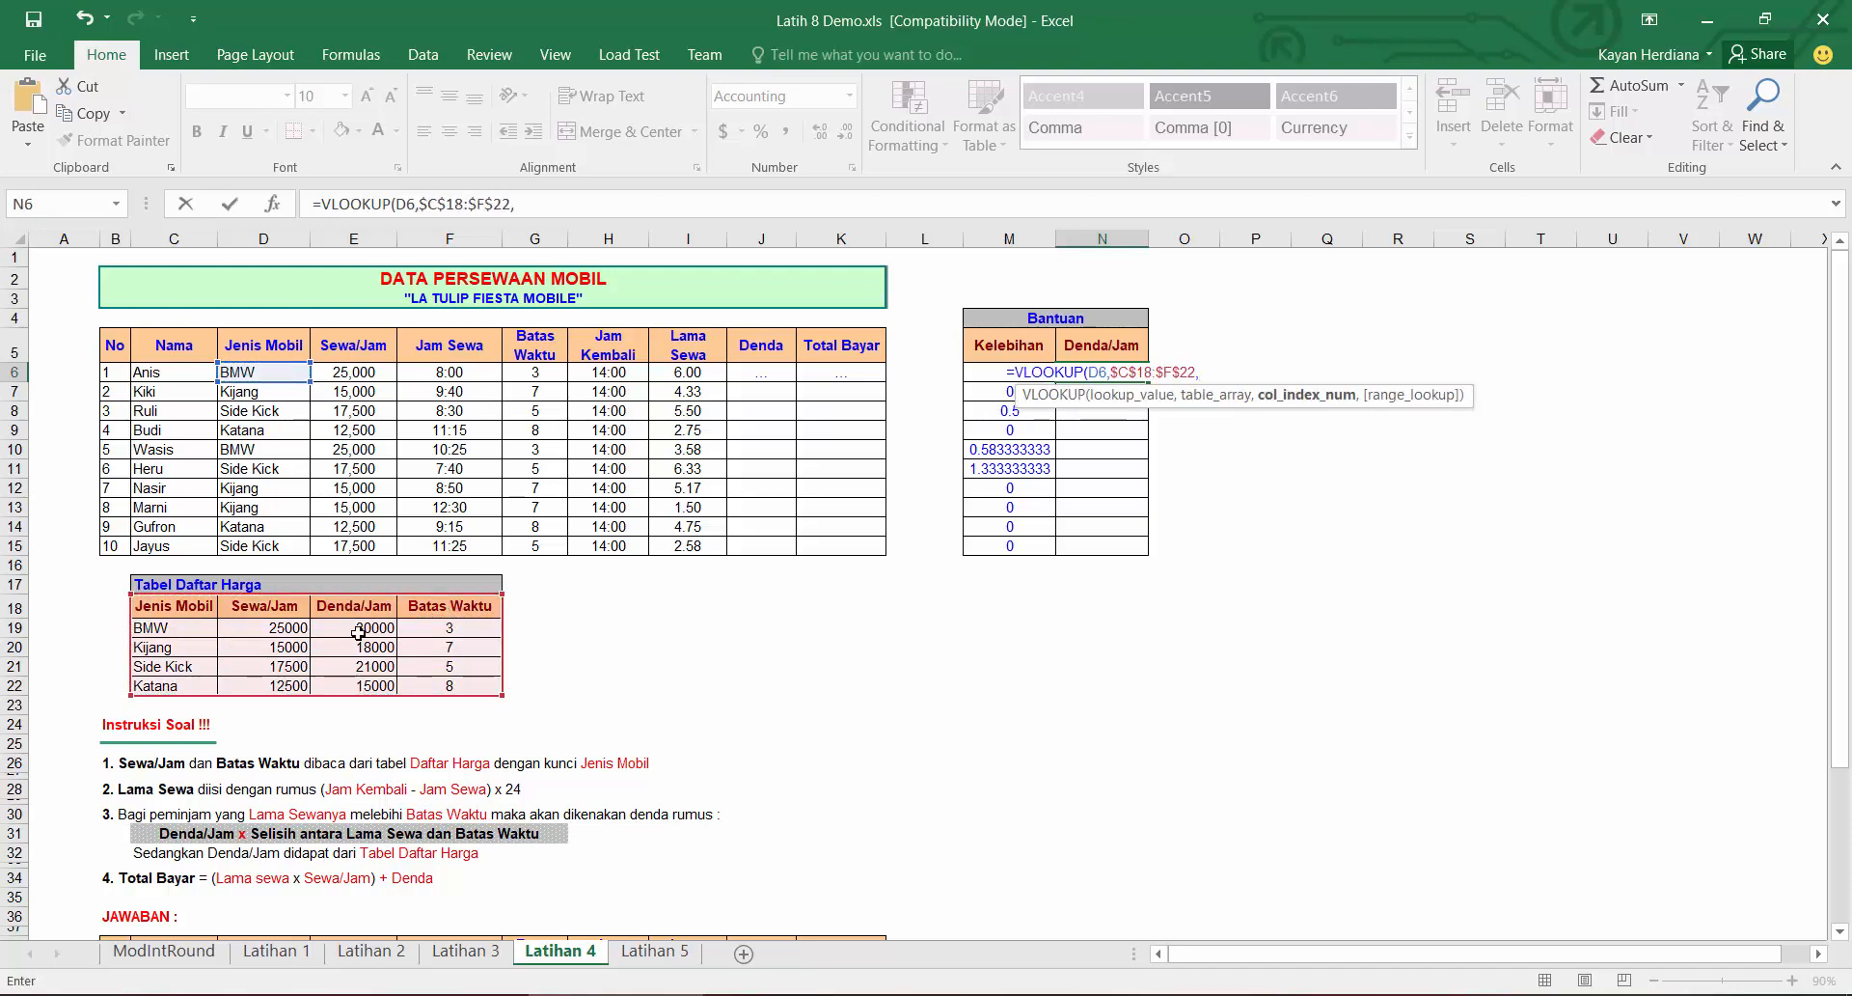
{"action": "type", "text": "3,0)"}
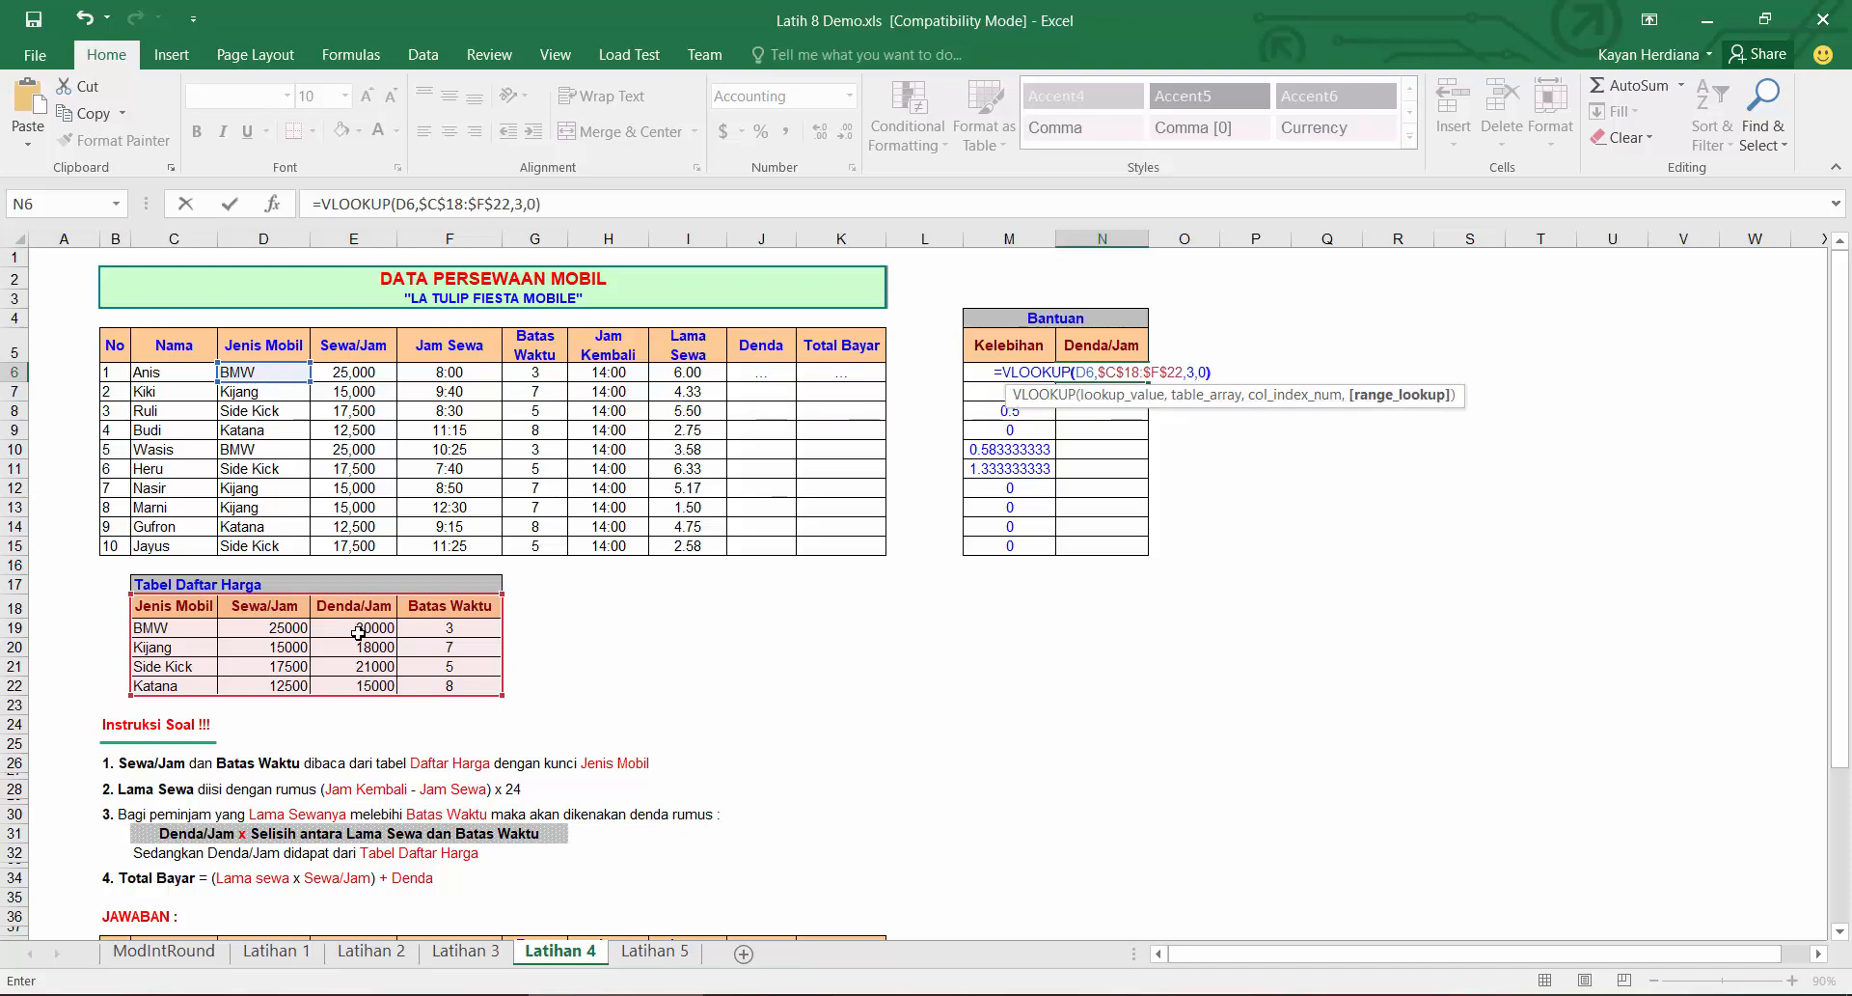
{"action": "key", "text": "Return"}
{"action": "left_click", "coordinate": [1119, 371]}
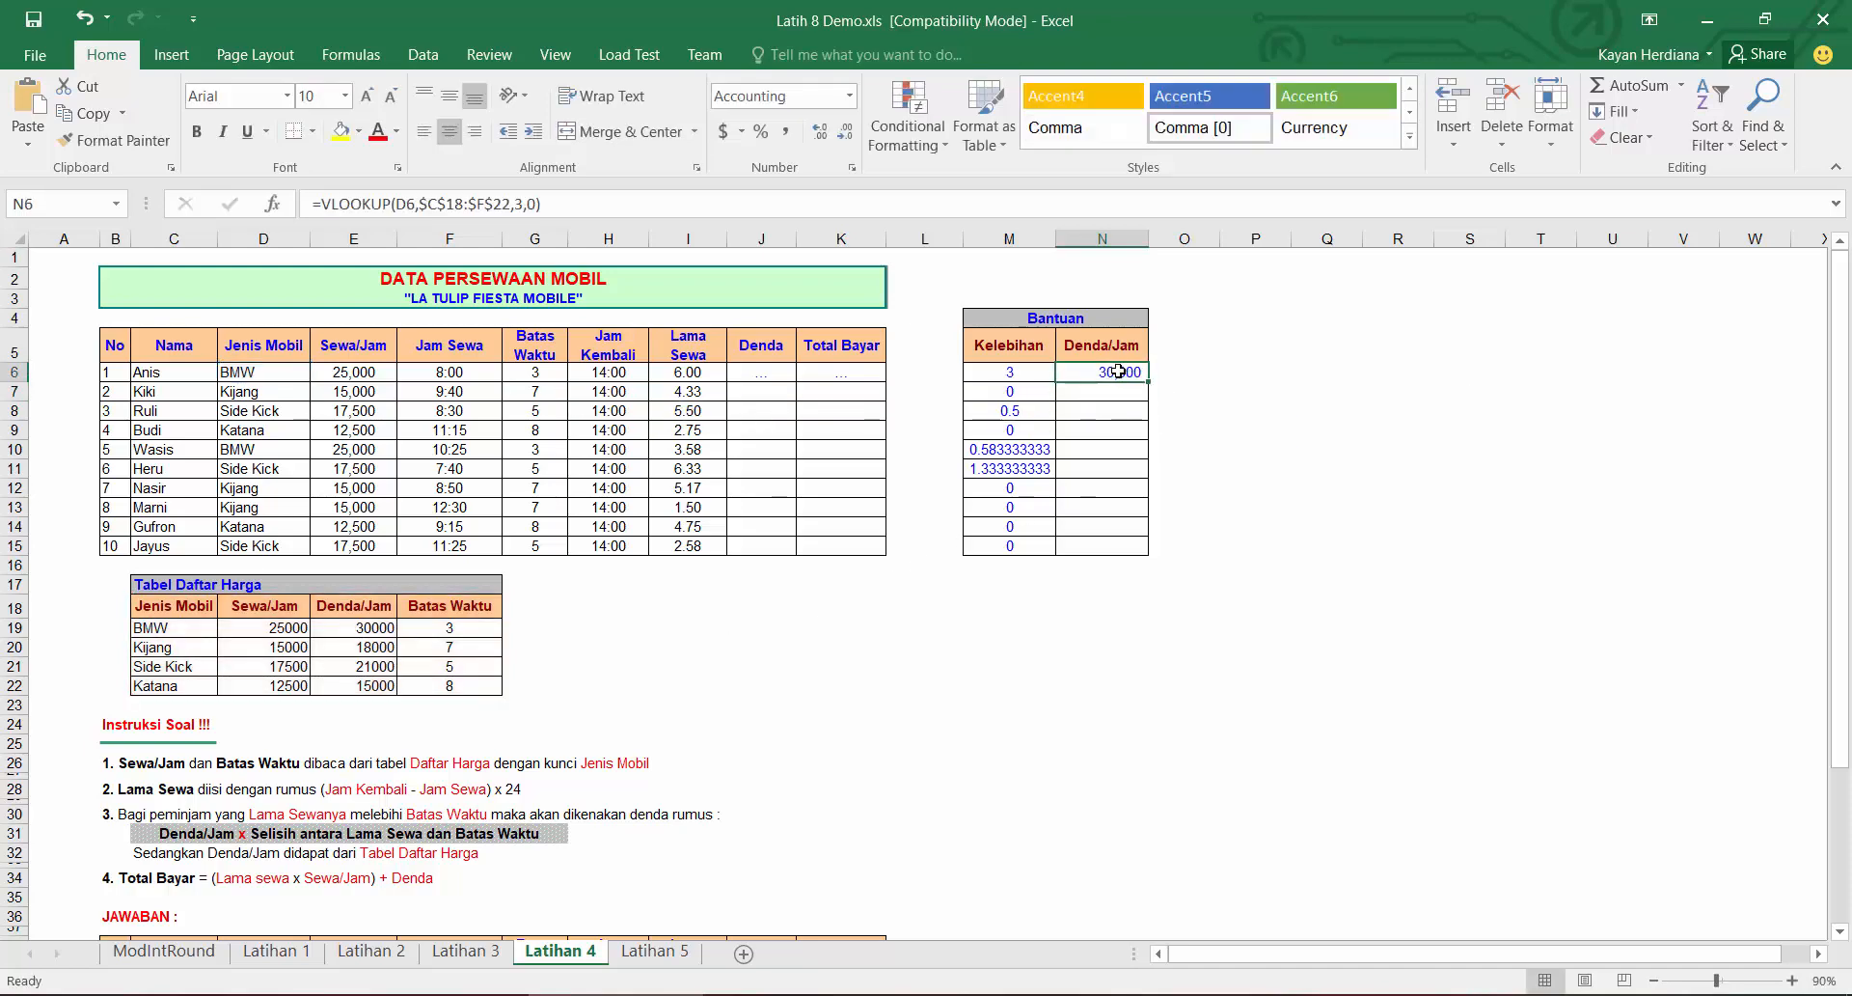
{"action": "double_click", "coordinate": [1149, 381]}
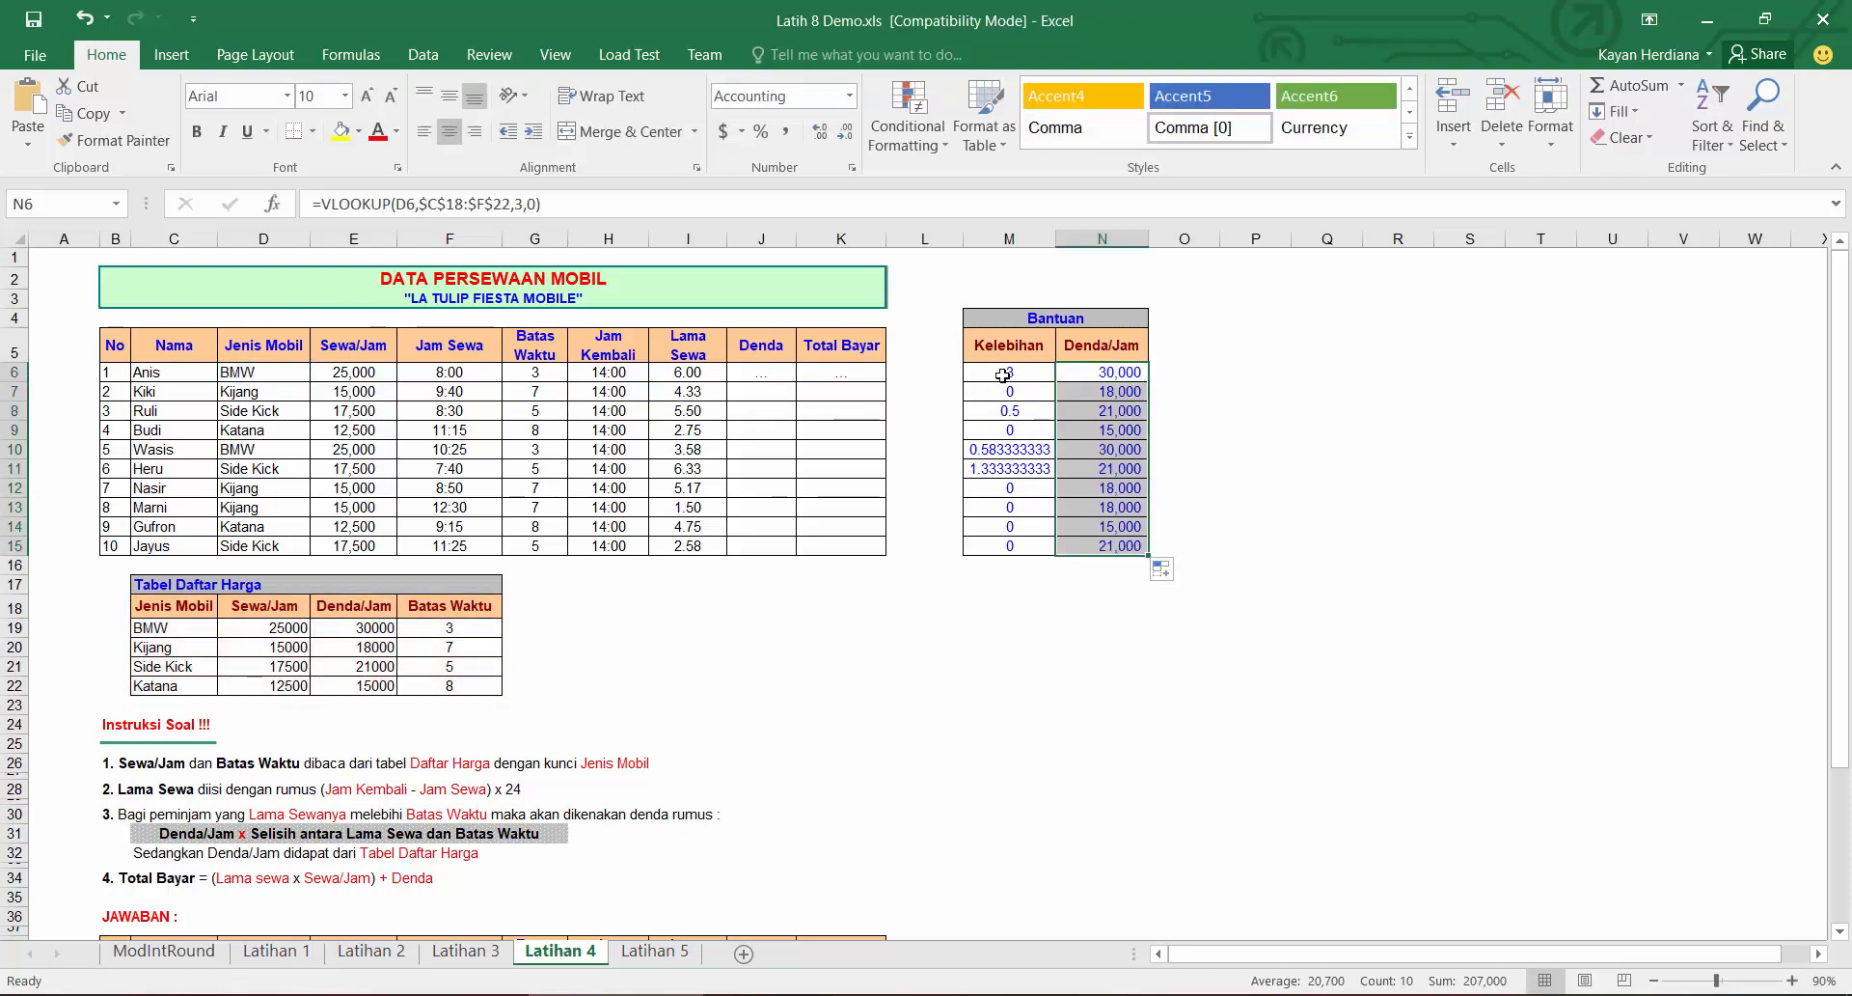
Step: Enter =M6*N6 as the Denda in J6
{"action": "left_click", "coordinate": [794, 372]}
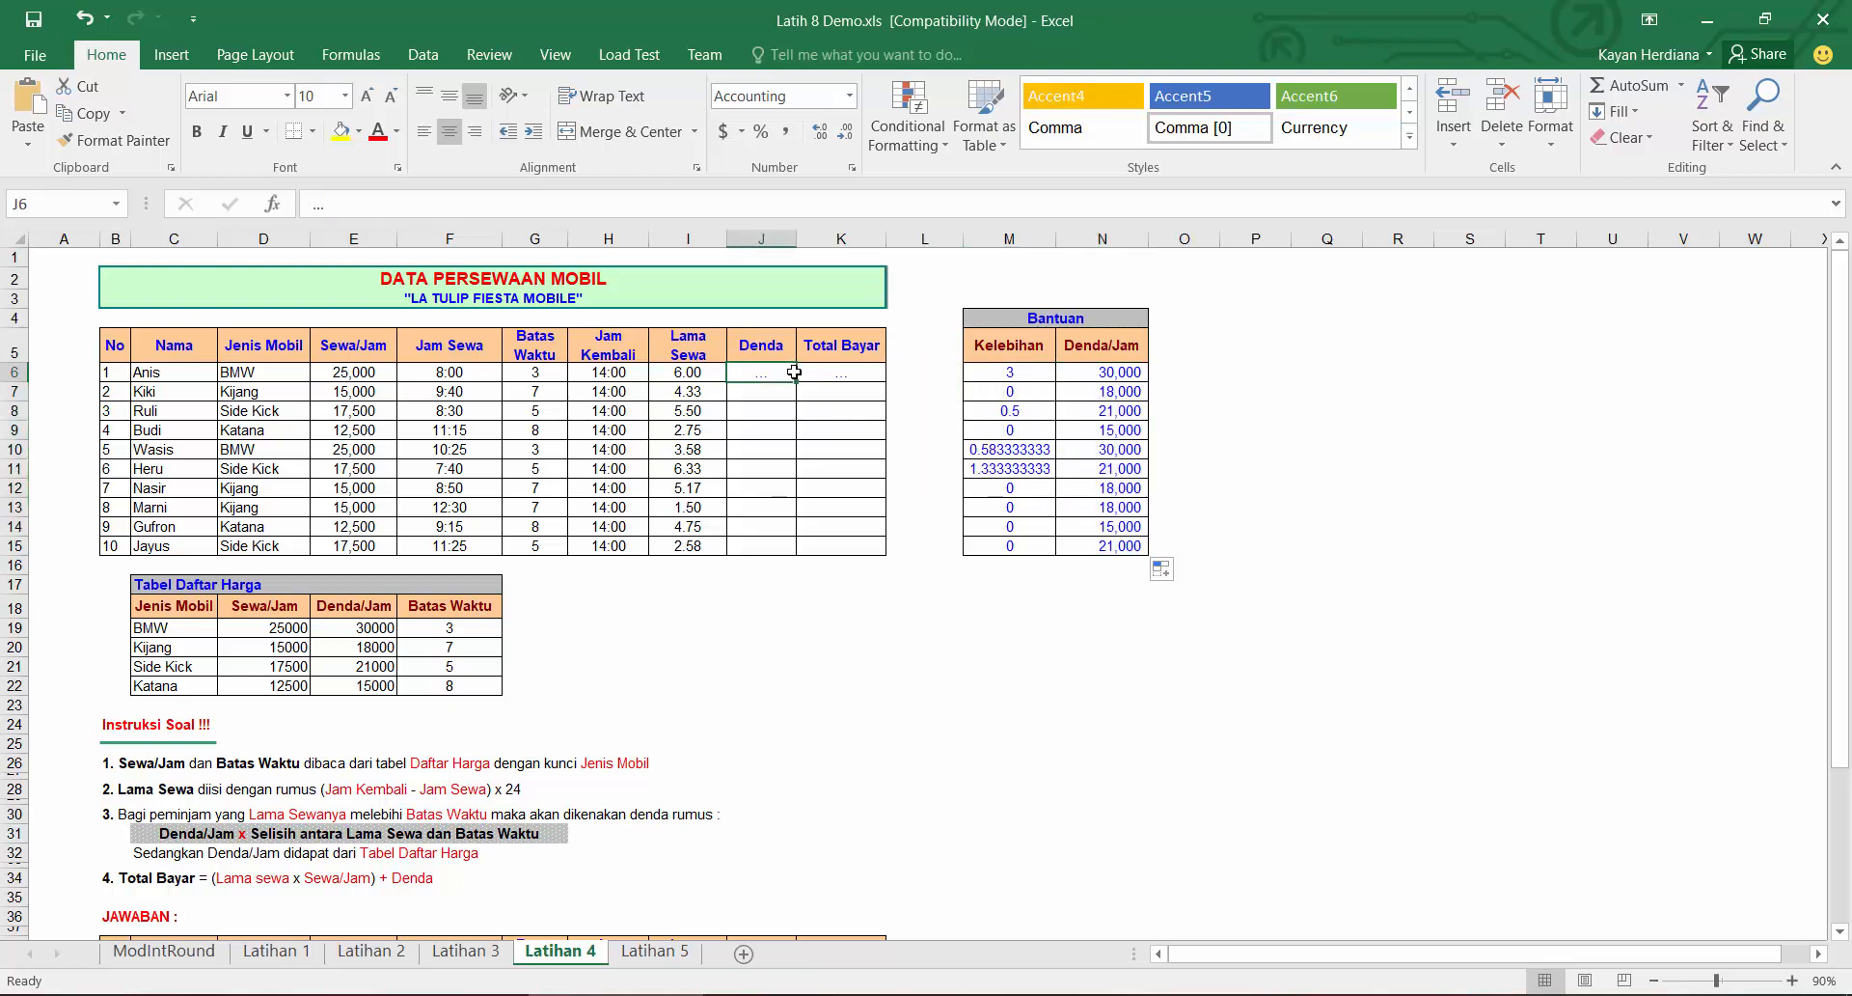
{"action": "type", "text": "="}
{"action": "left_click", "coordinate": [999, 372]}
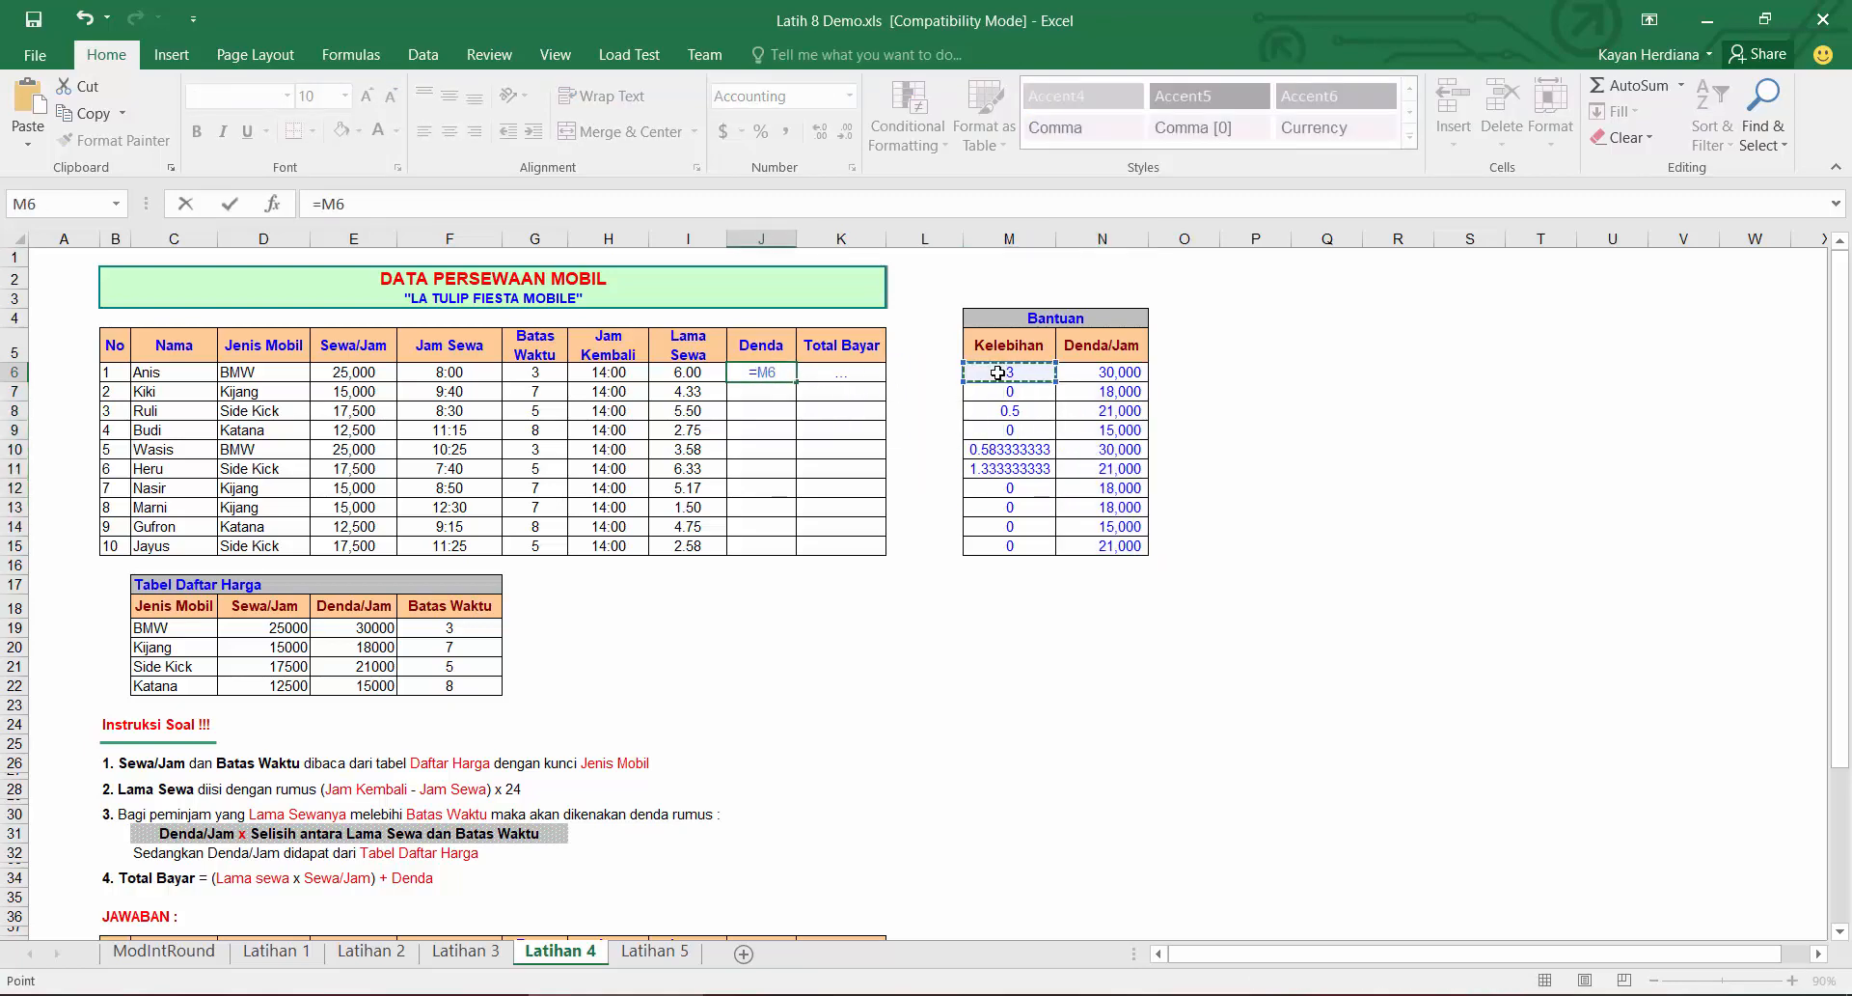
{"action": "type", "text": "*"}
{"action": "left_click", "coordinate": [1124, 372]}
{"action": "key", "text": "Return"}
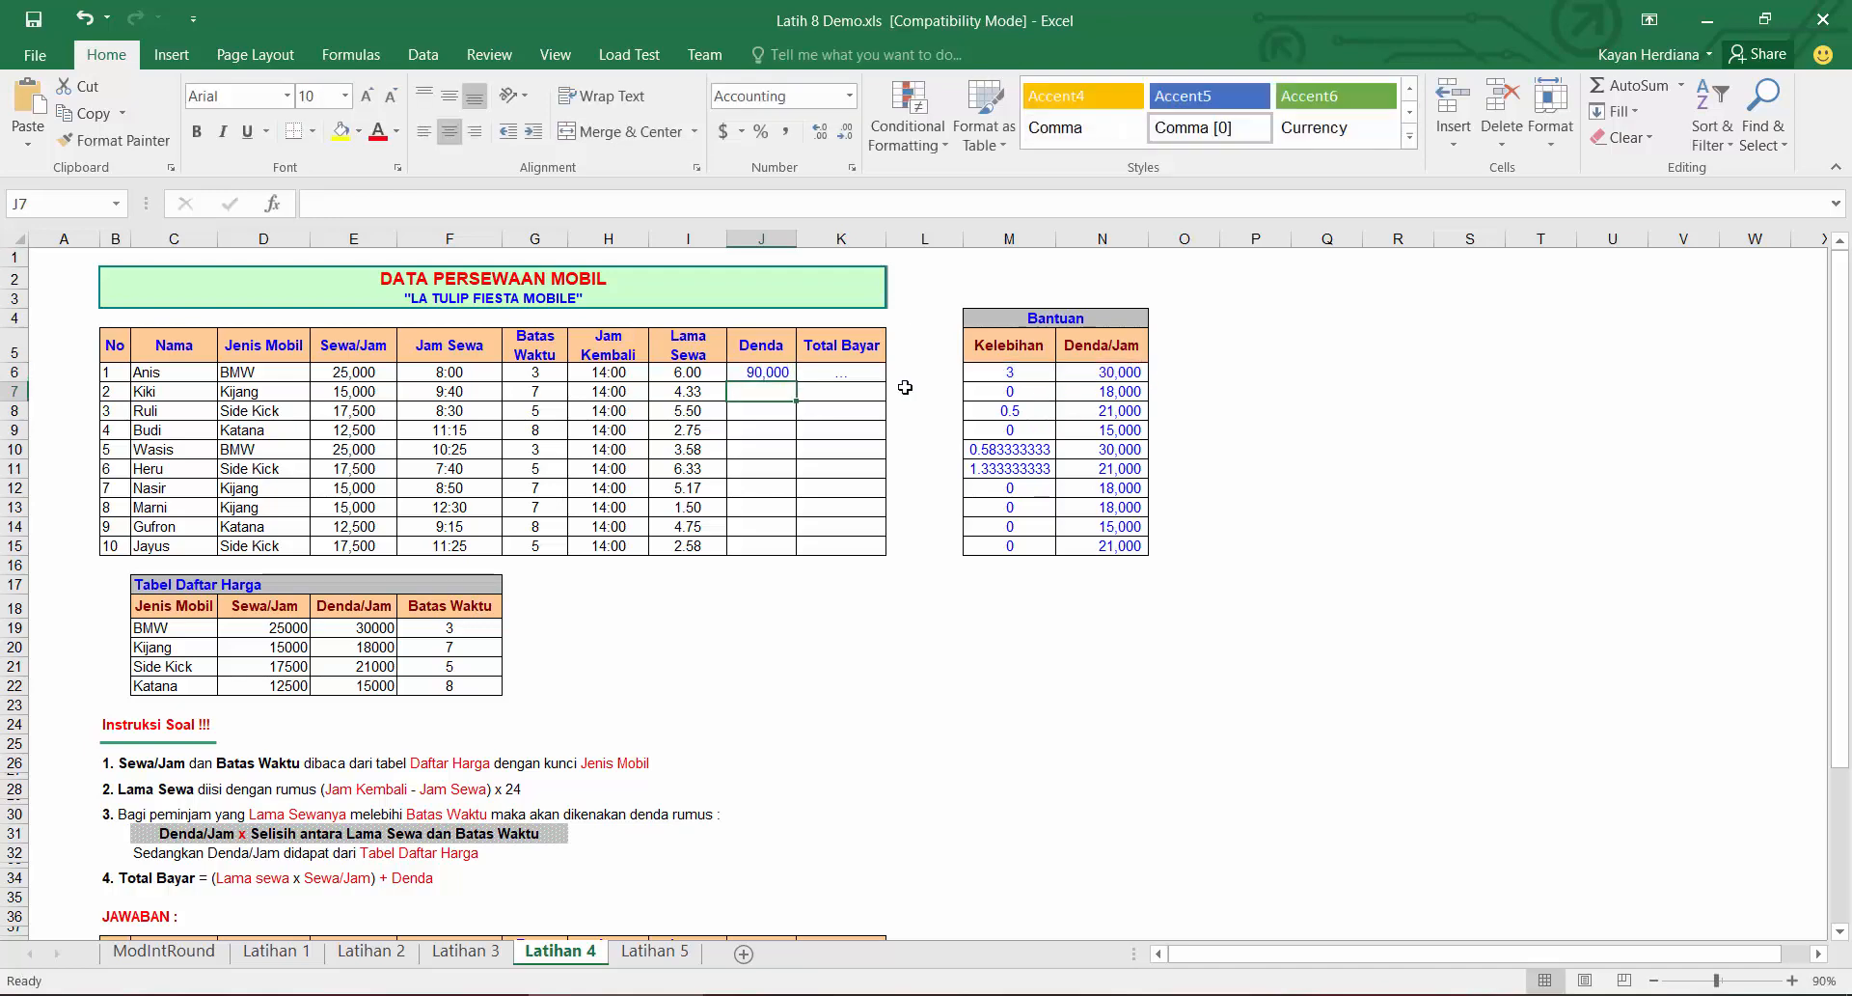
Step: Fill the Denda formula down to J15
{"action": "left_click", "coordinate": [756, 371]}
{"action": "left_click_drag", "start_coordinate": [796, 381], "coordinate": [801, 558]}
{"action": "scroll", "coordinate": [756, 472], "scroll_direction": "down", "scroll_amount": 1}
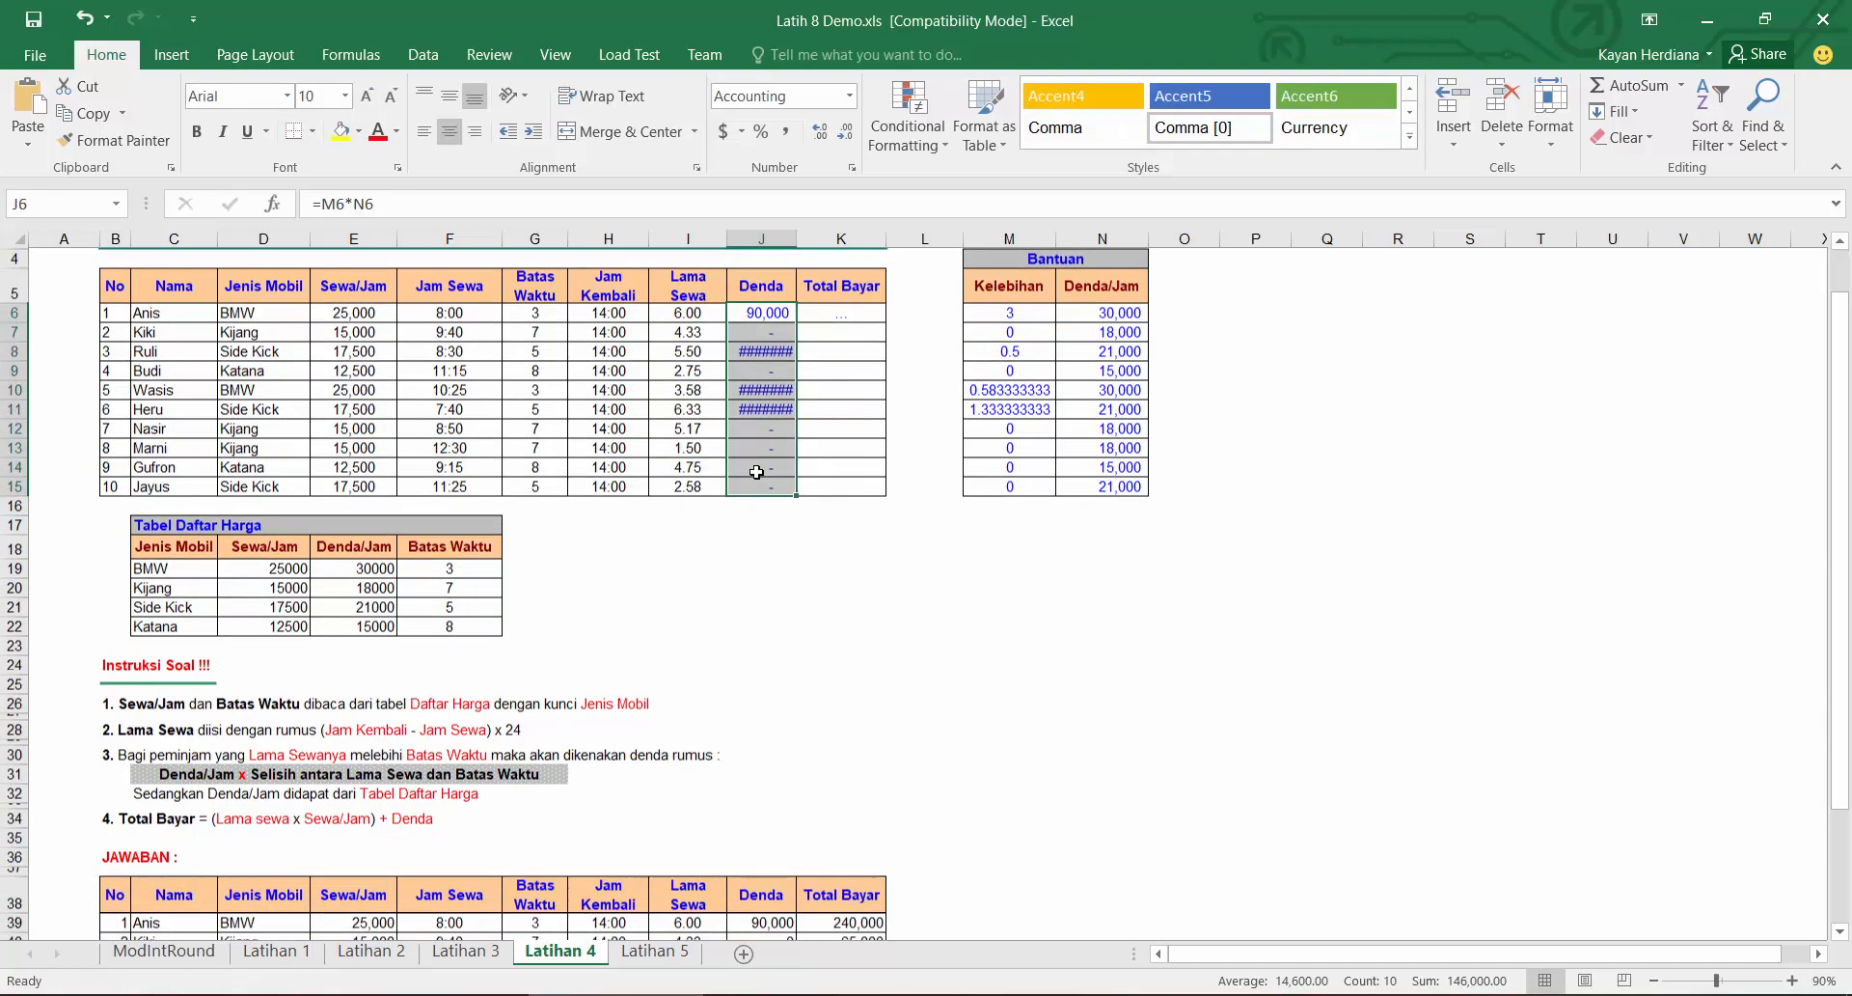
{"action": "scroll", "coordinate": [756, 472], "scroll_direction": "up", "scroll_amount": 1}
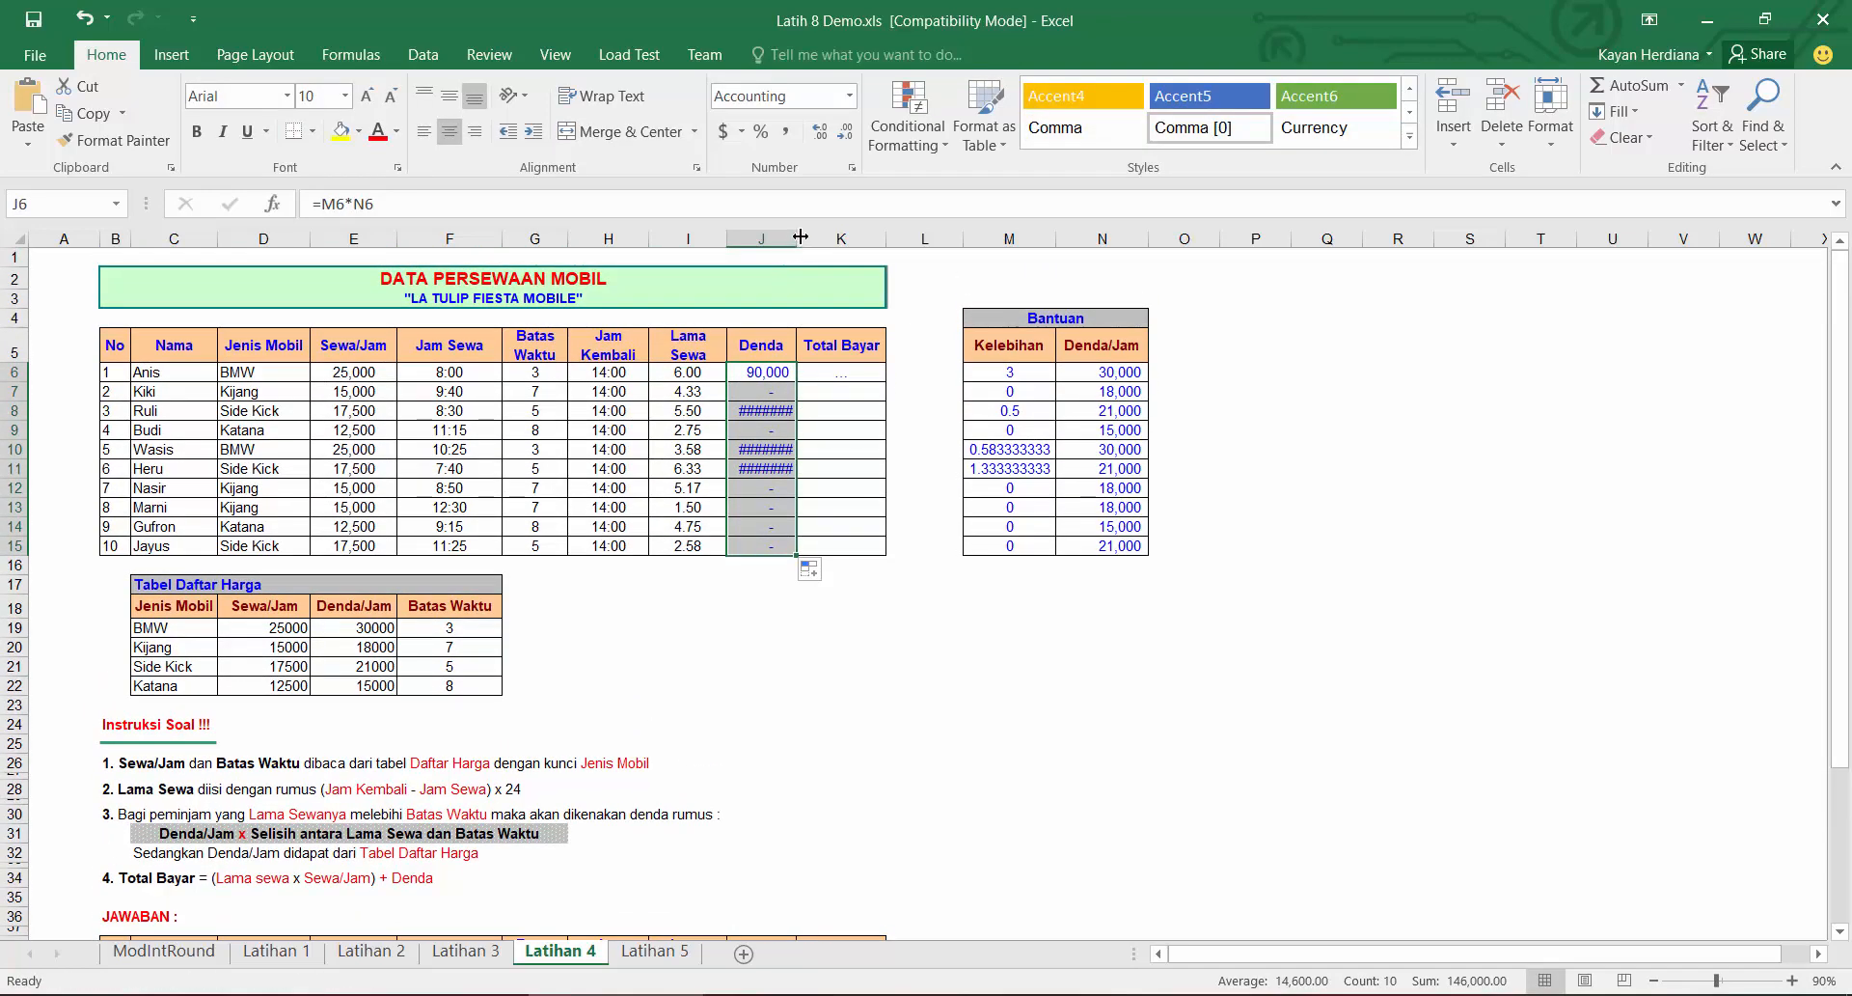
Step: Autofit column J's width and reduce the Denda values to zero decimal places
{"action": "double_click", "coordinate": [801, 237]}
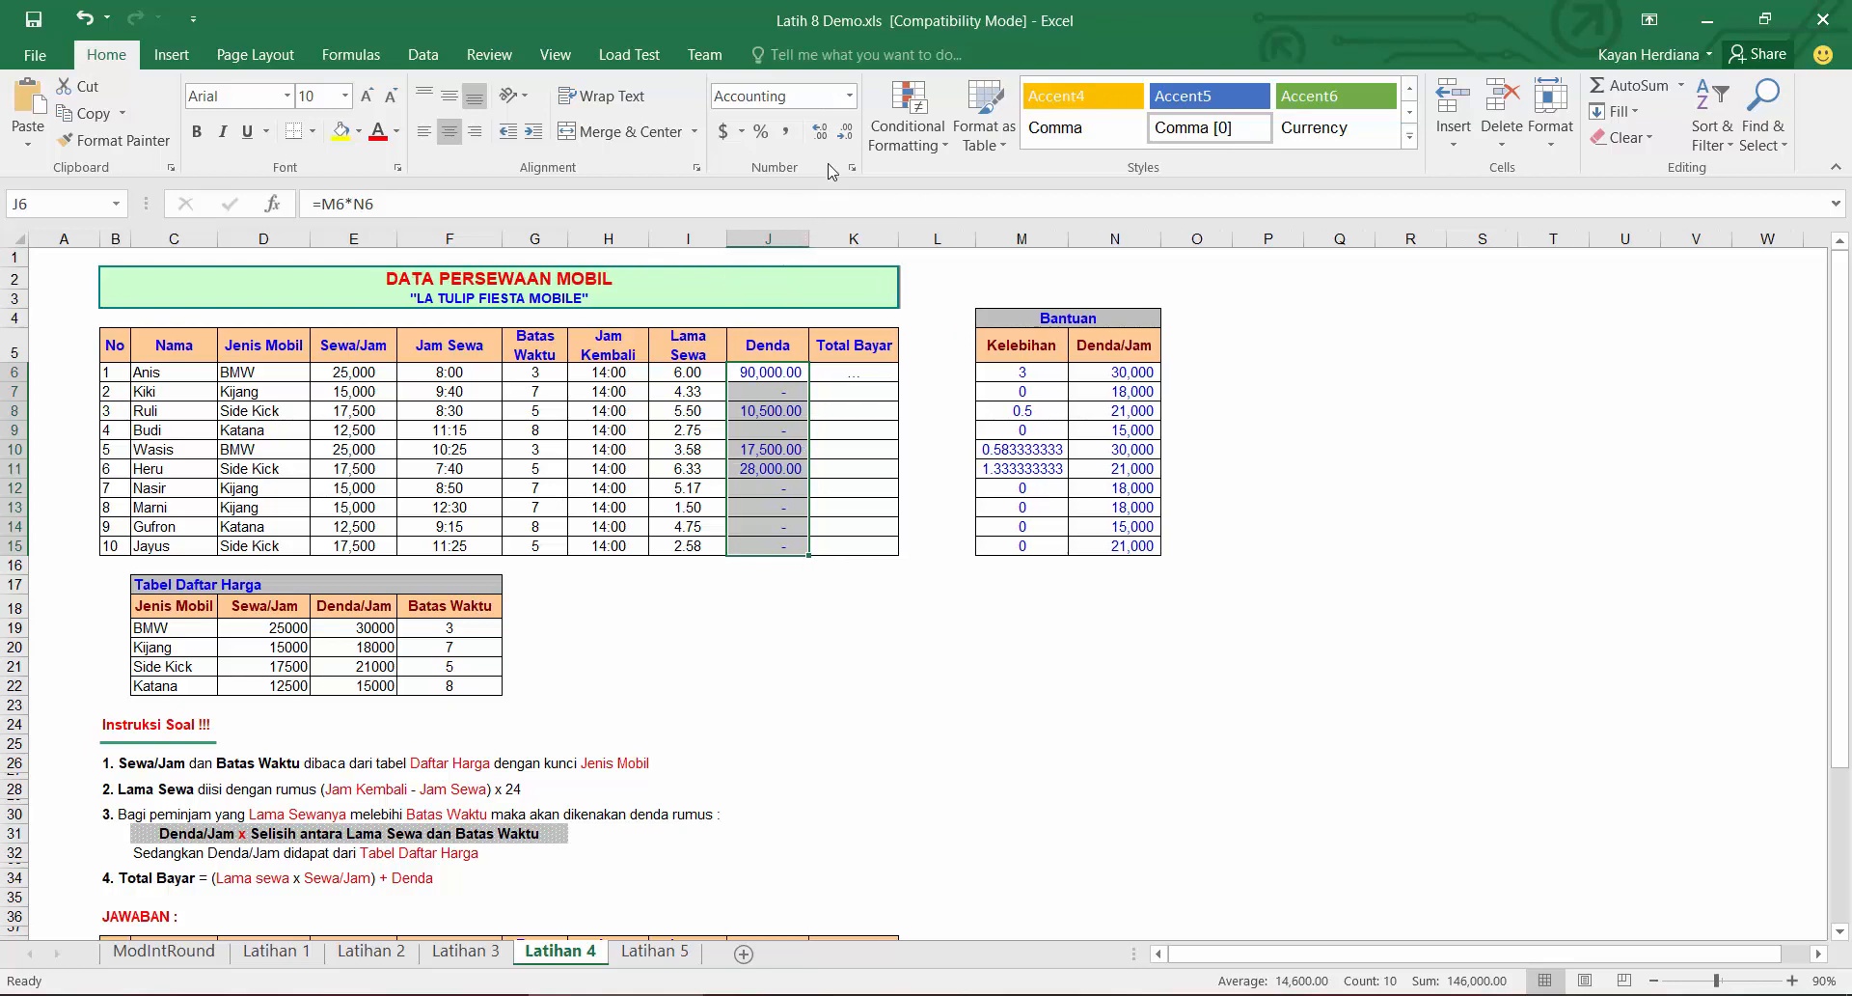
{"action": "left_click", "coordinate": [845, 130]}
{"action": "left_click", "coordinate": [845, 130]}
{"action": "double_click", "coordinate": [810, 238]}
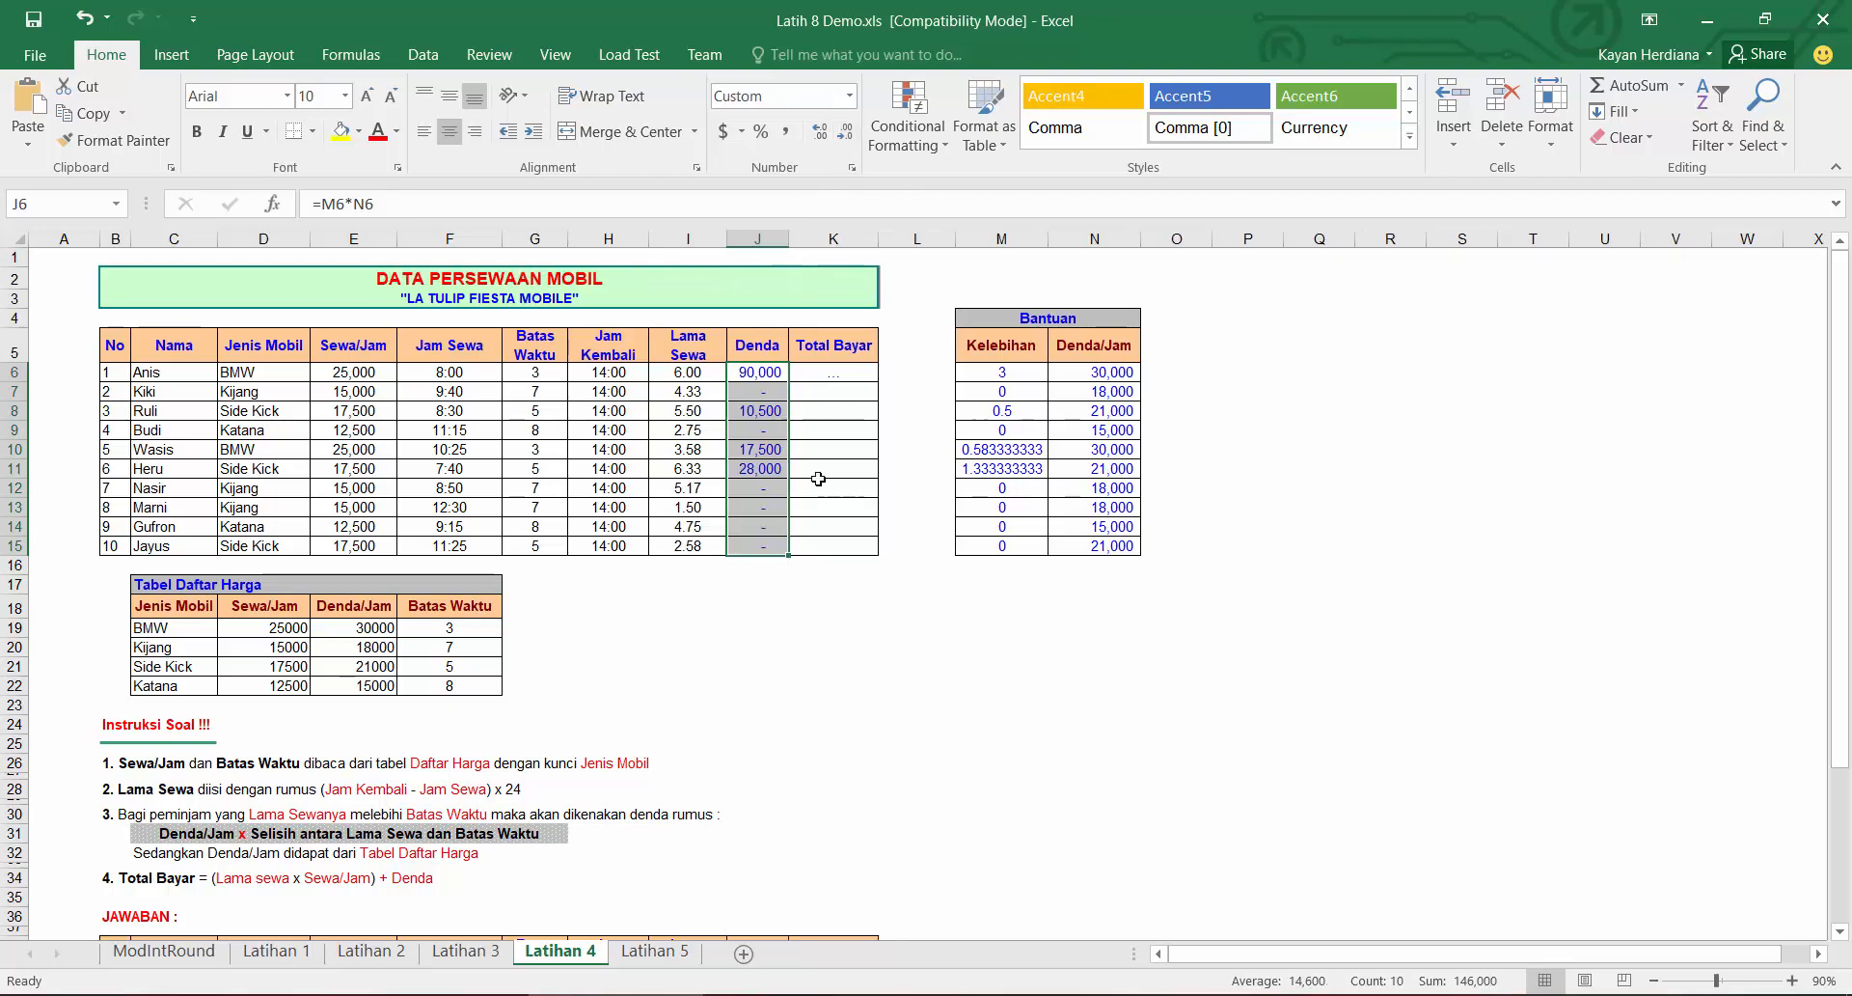
{"action": "scroll", "coordinate": [815, 676], "scroll_direction": "down", "scroll_amount": 4}
{"action": "scroll", "coordinate": [771, 743], "scroll_direction": "up", "scroll_amount": 4}
Step: Enter =(I6*E6)+J6 as the Total Bayar in K6
{"action": "left_click", "coordinate": [829, 367]}
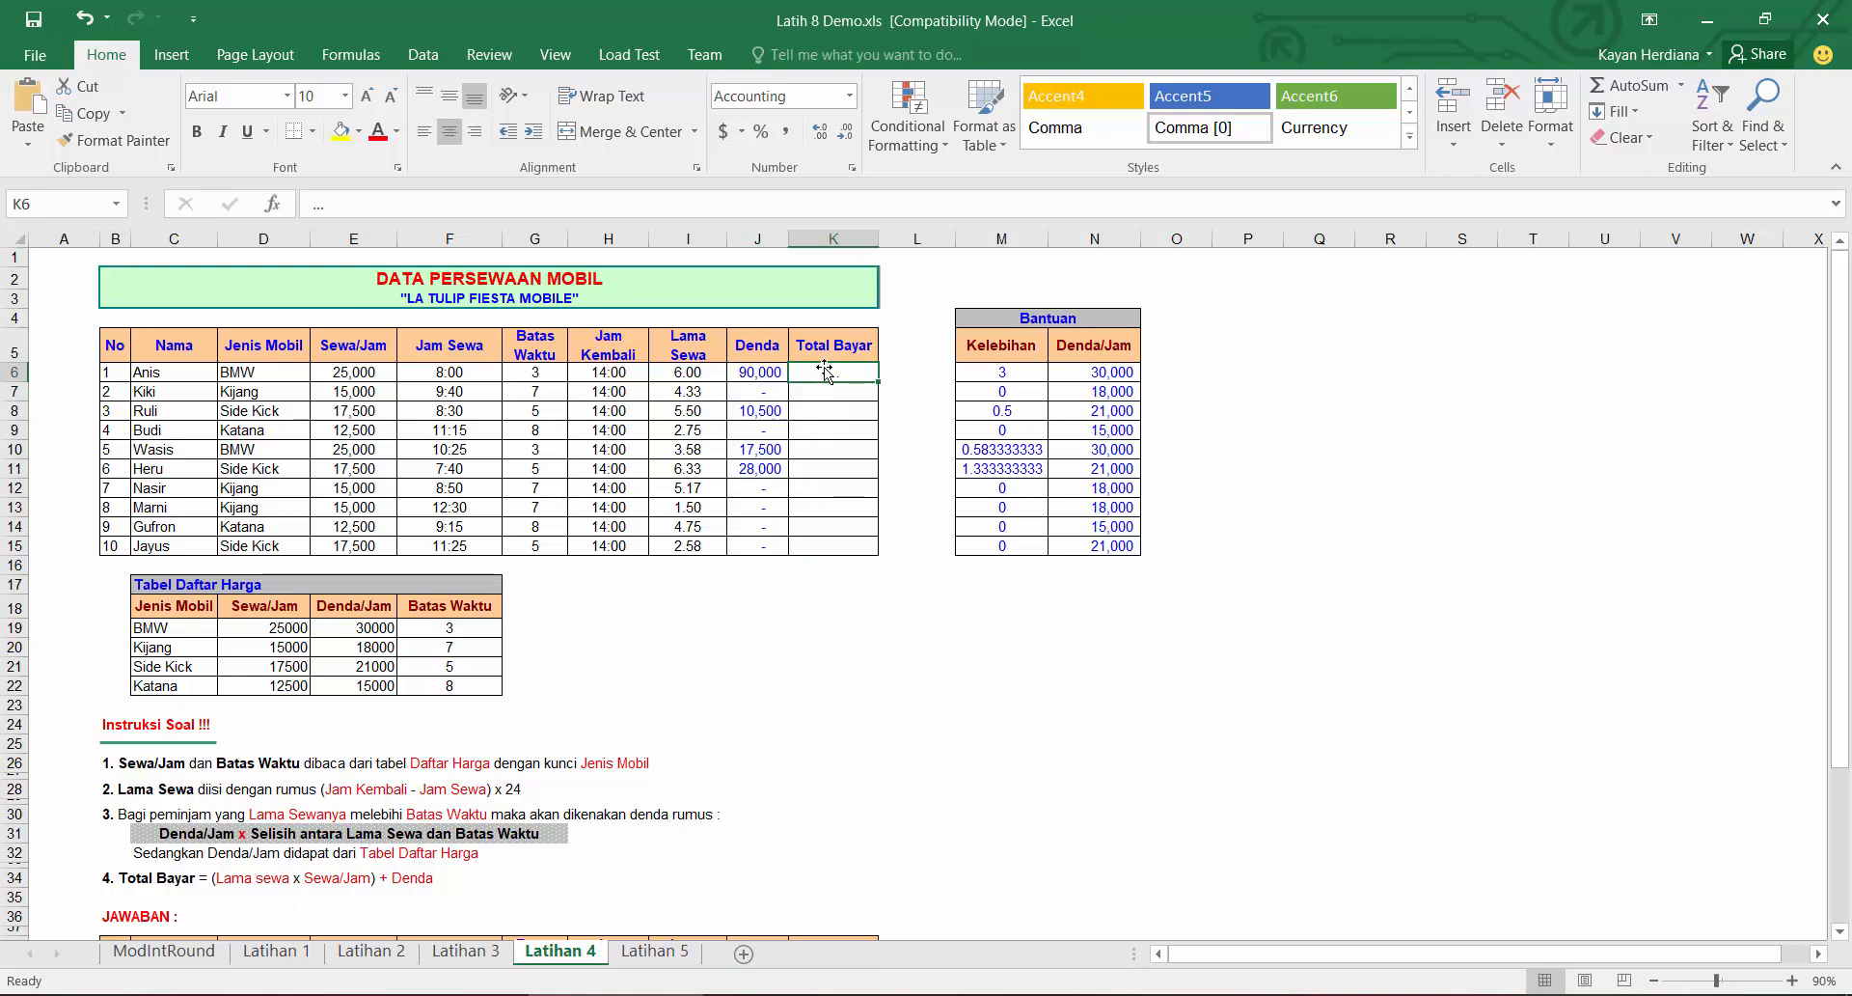
{"action": "type", "text": "=("}
{"action": "left_click", "coordinate": [685, 371]}
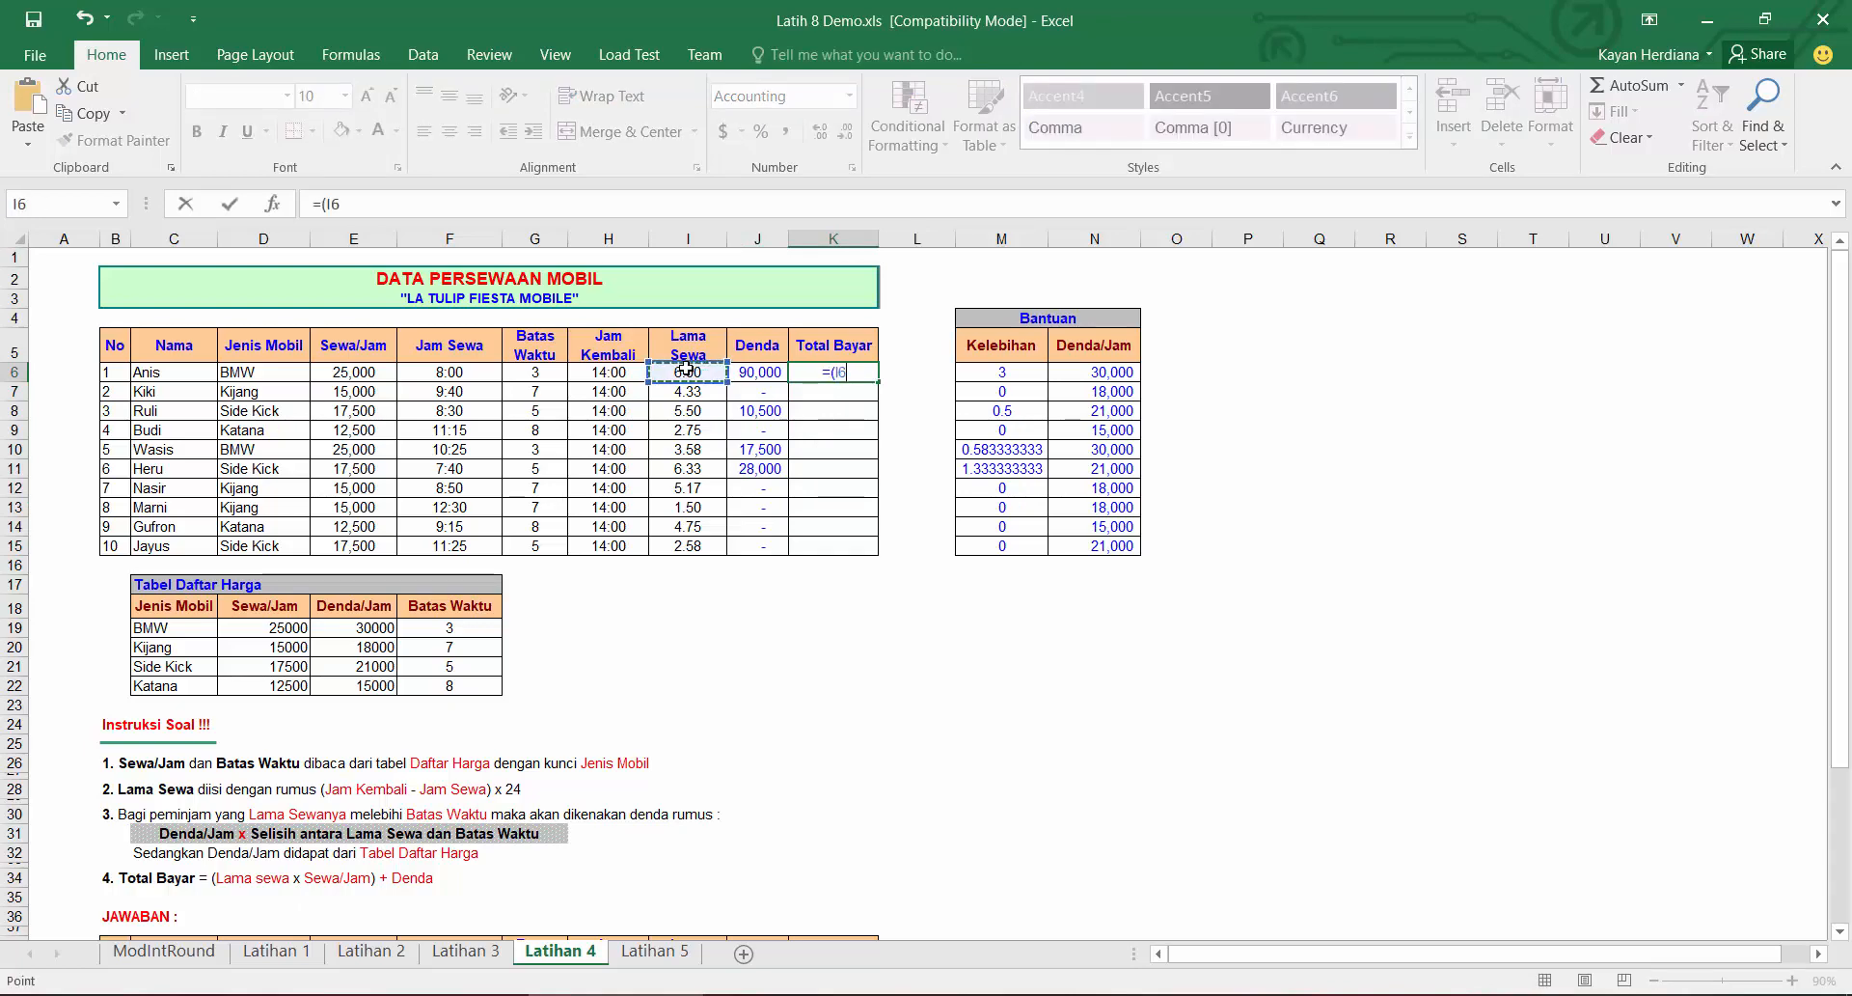
{"action": "type", "text": "*"}
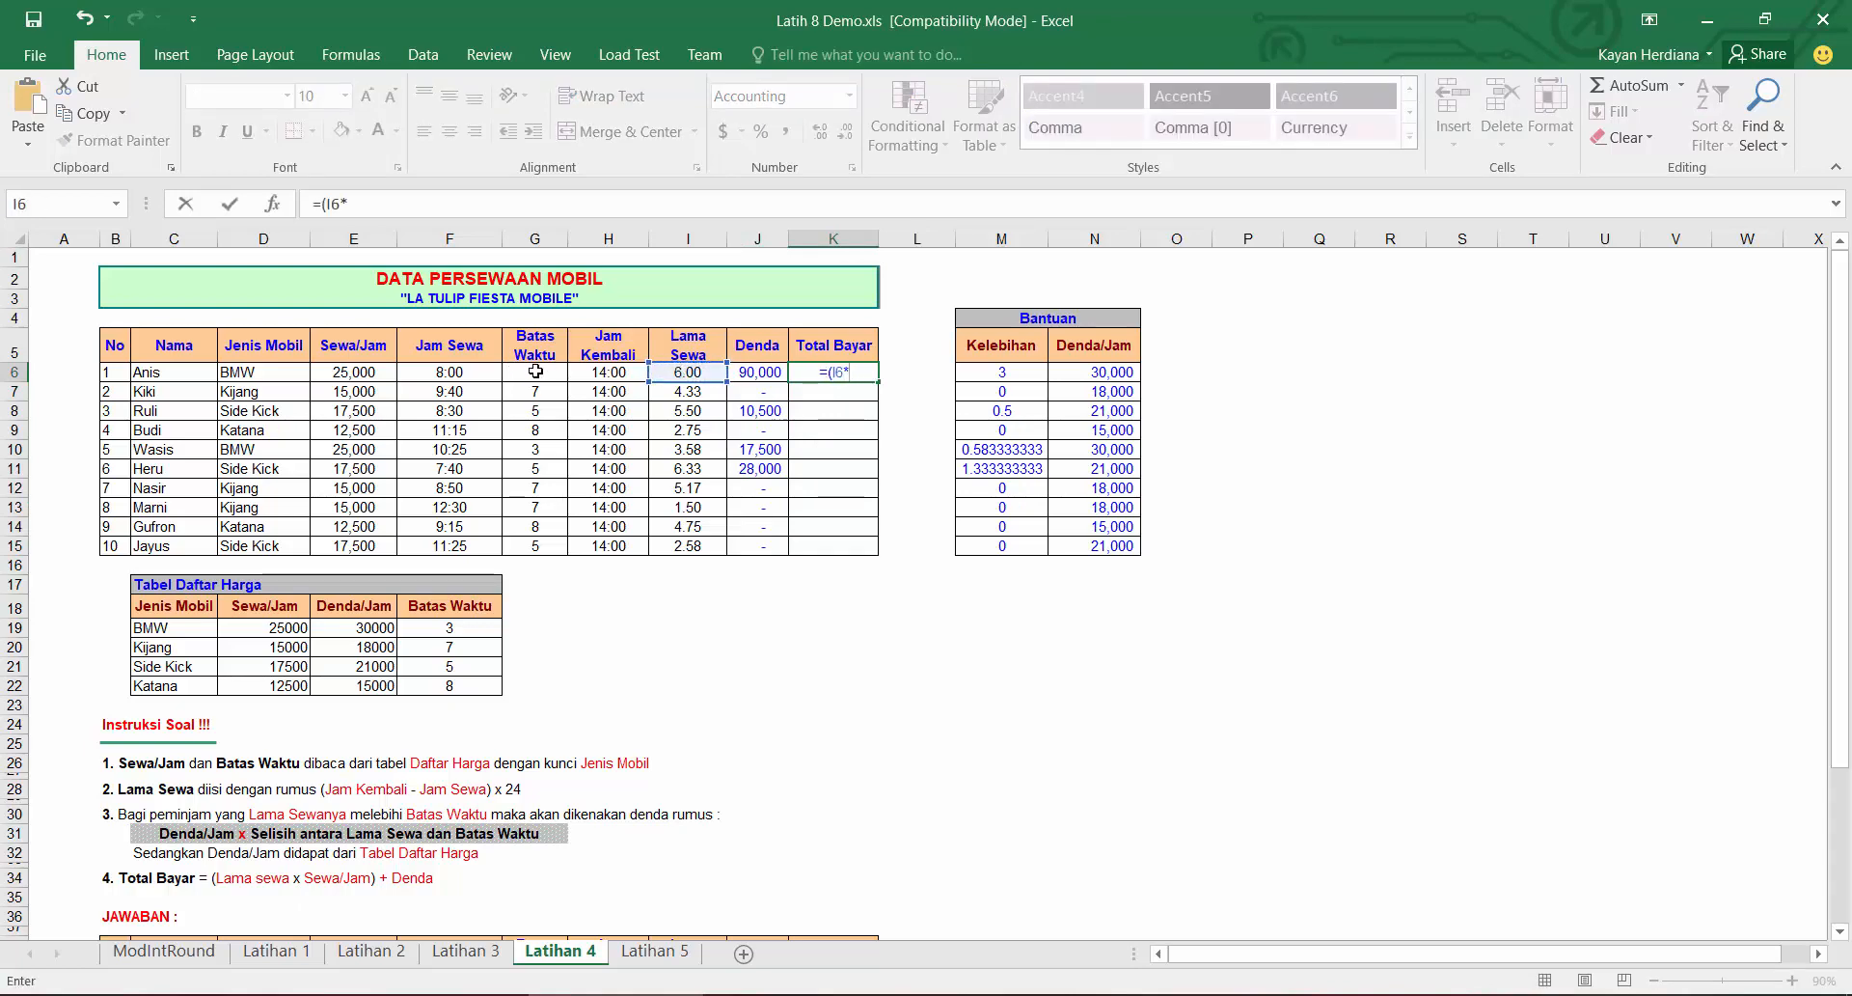
{"action": "left_click", "coordinate": [376, 372]}
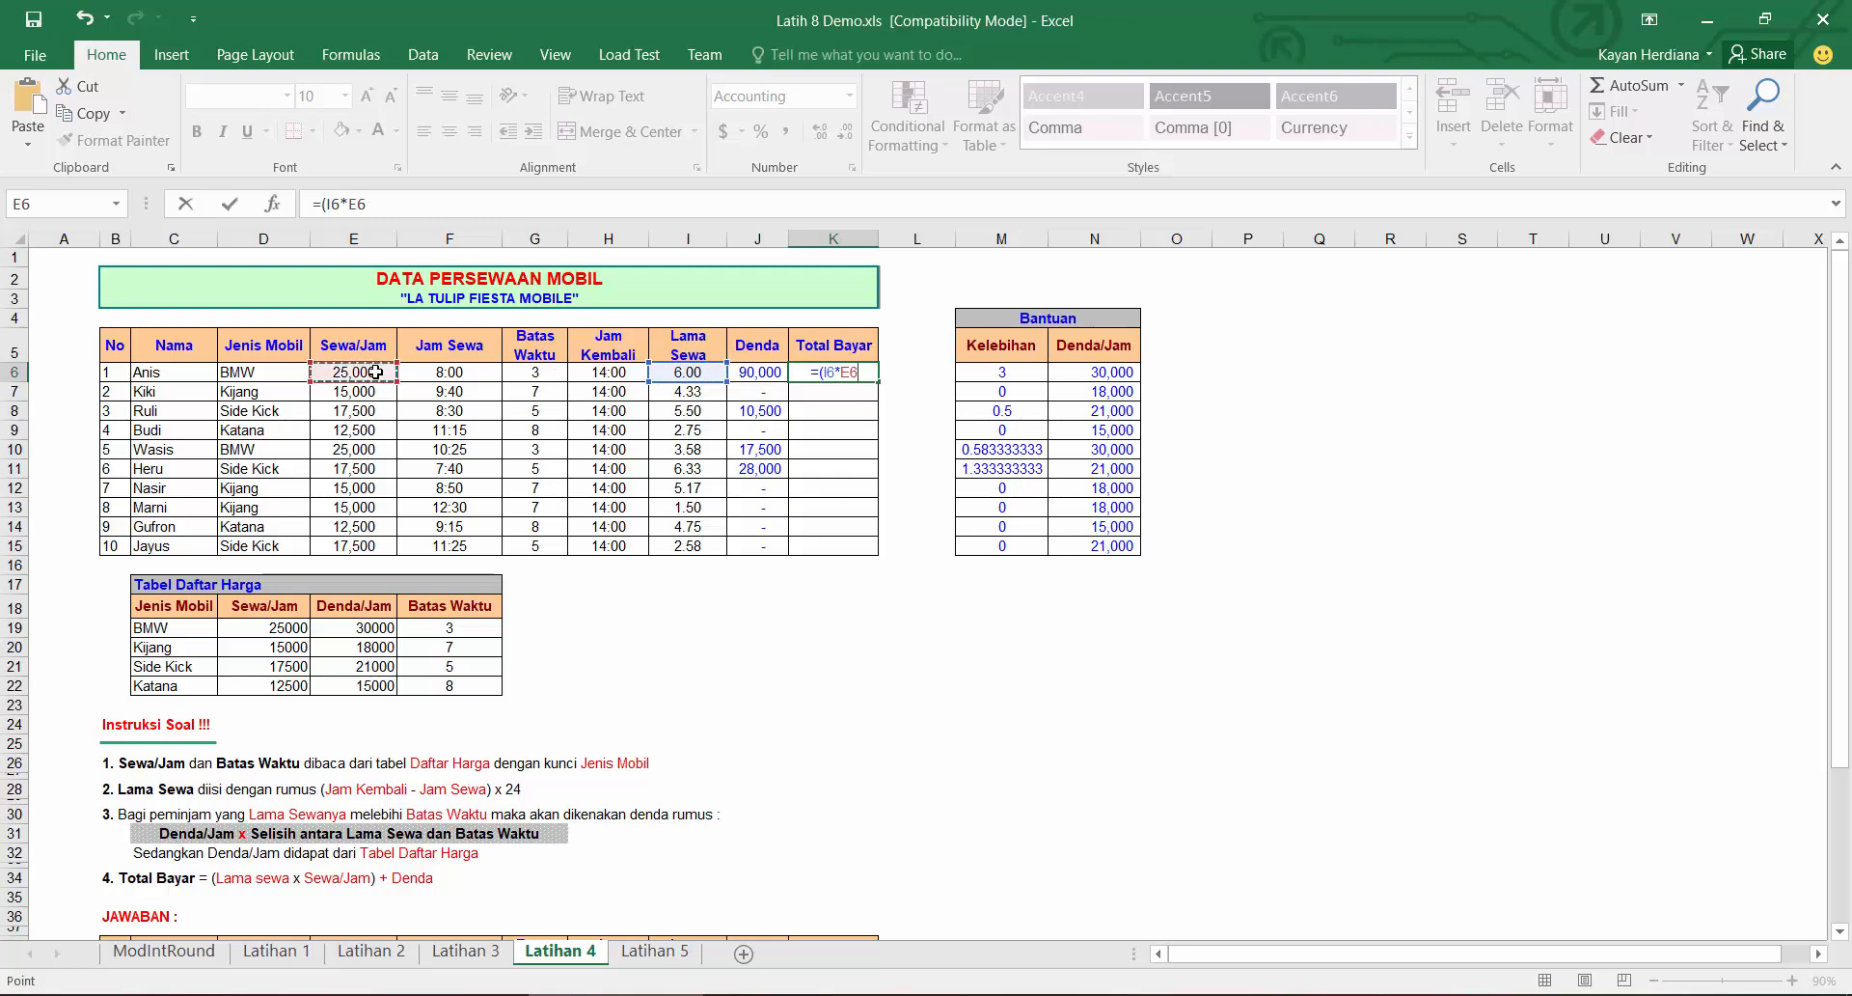
{"action": "type", "text": ")+"}
{"action": "left_click", "coordinate": [758, 374]}
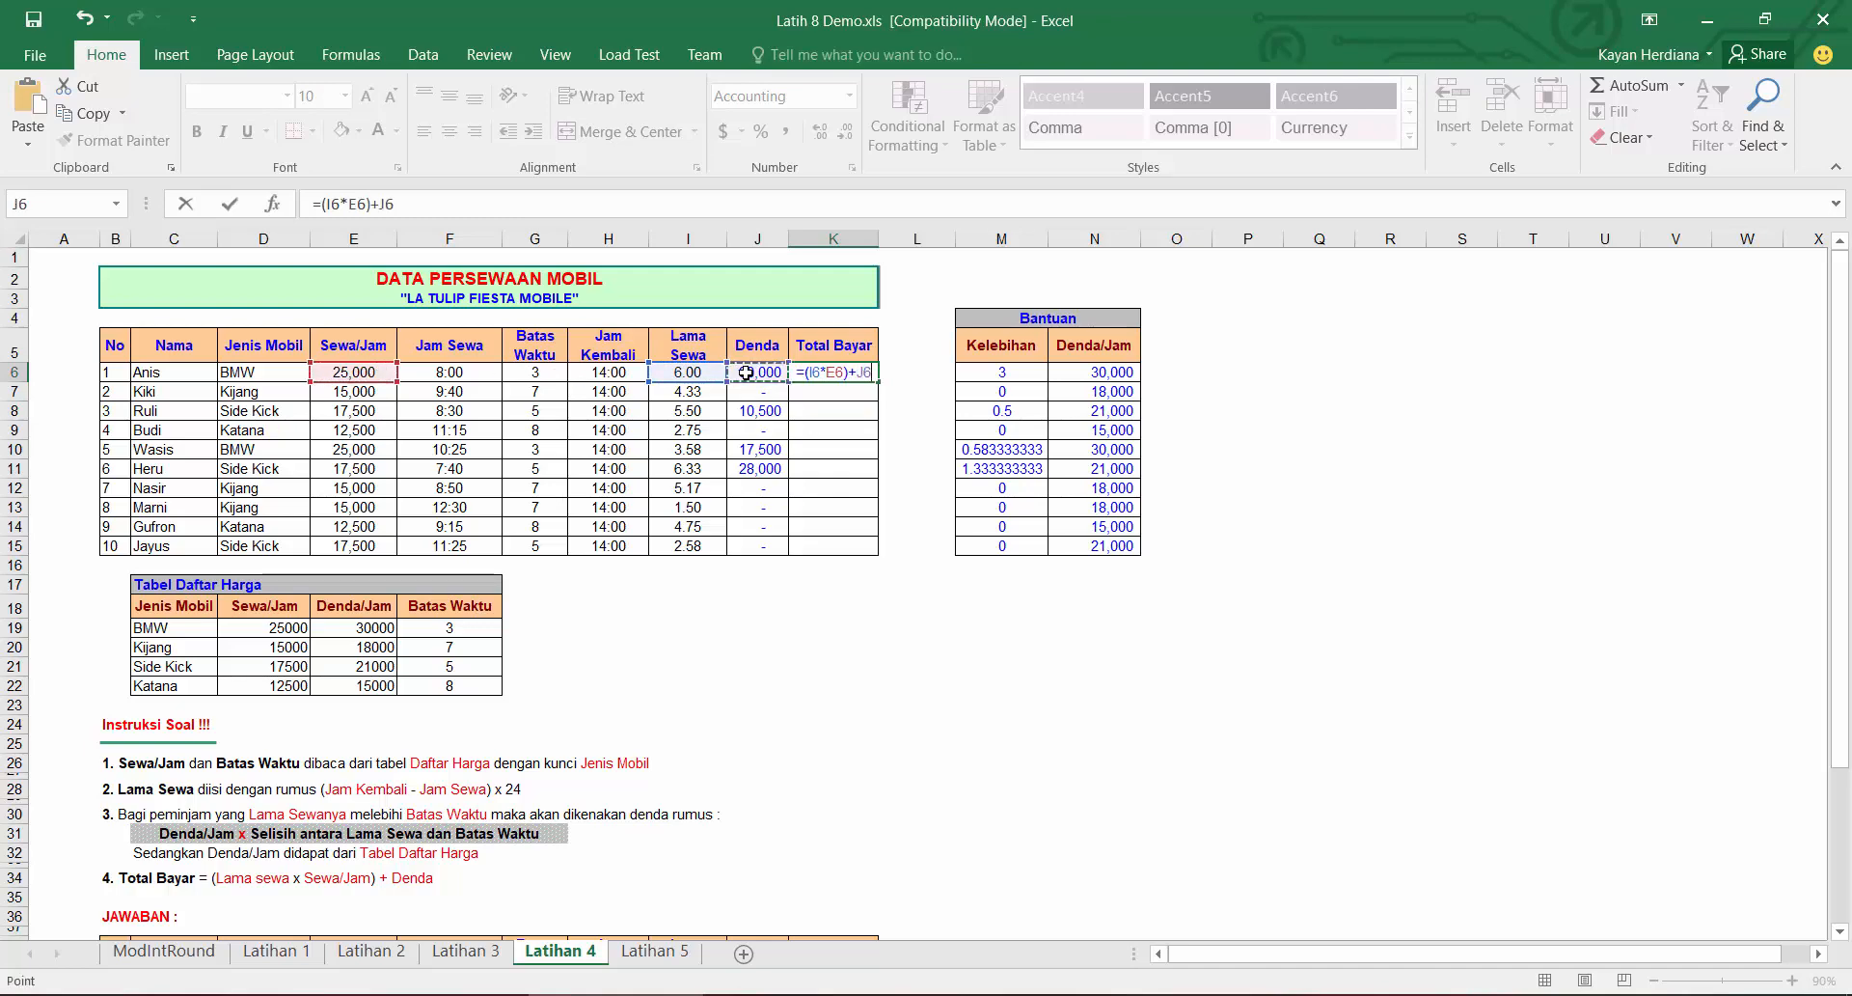
{"action": "key", "text": "Return"}
Step: Fill the Total Bayar formula down to K15 and compare it with the answer table
{"action": "left_click", "coordinate": [868, 376]}
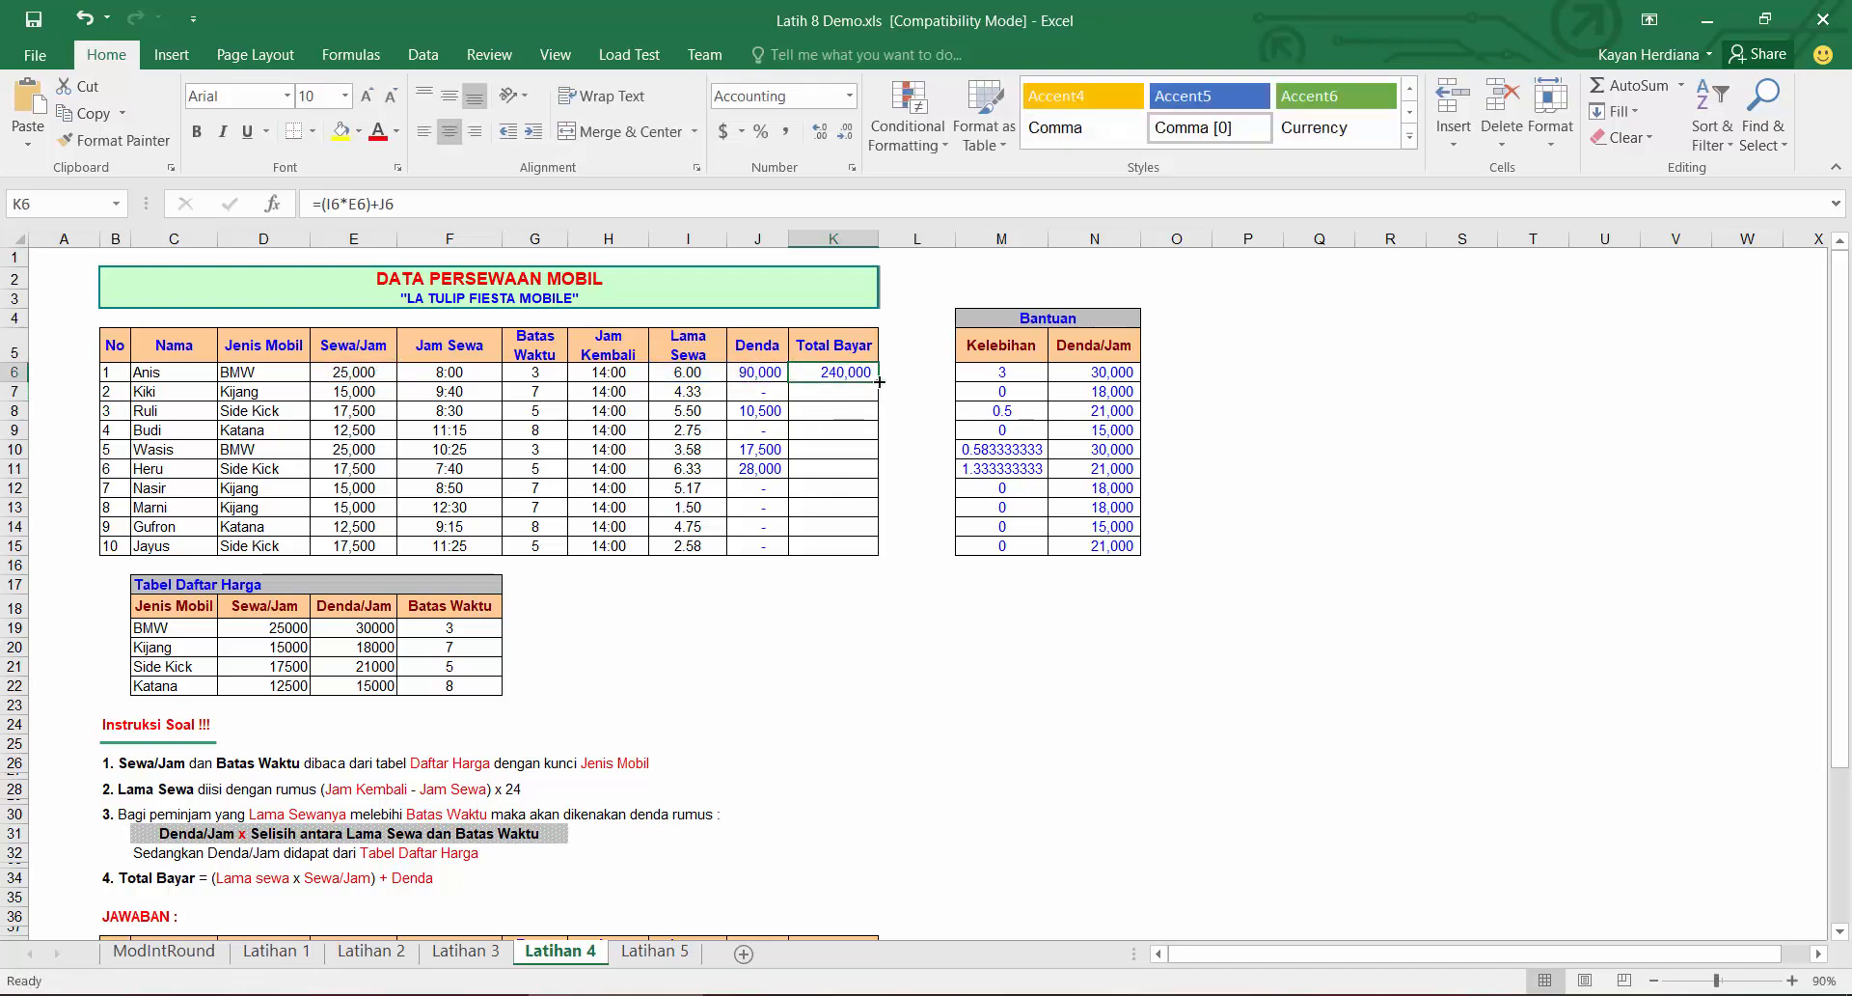
{"action": "double_click", "coordinate": [871, 384]}
{"action": "scroll", "coordinate": [843, 581], "scroll_direction": "down", "scroll_amount": 4}
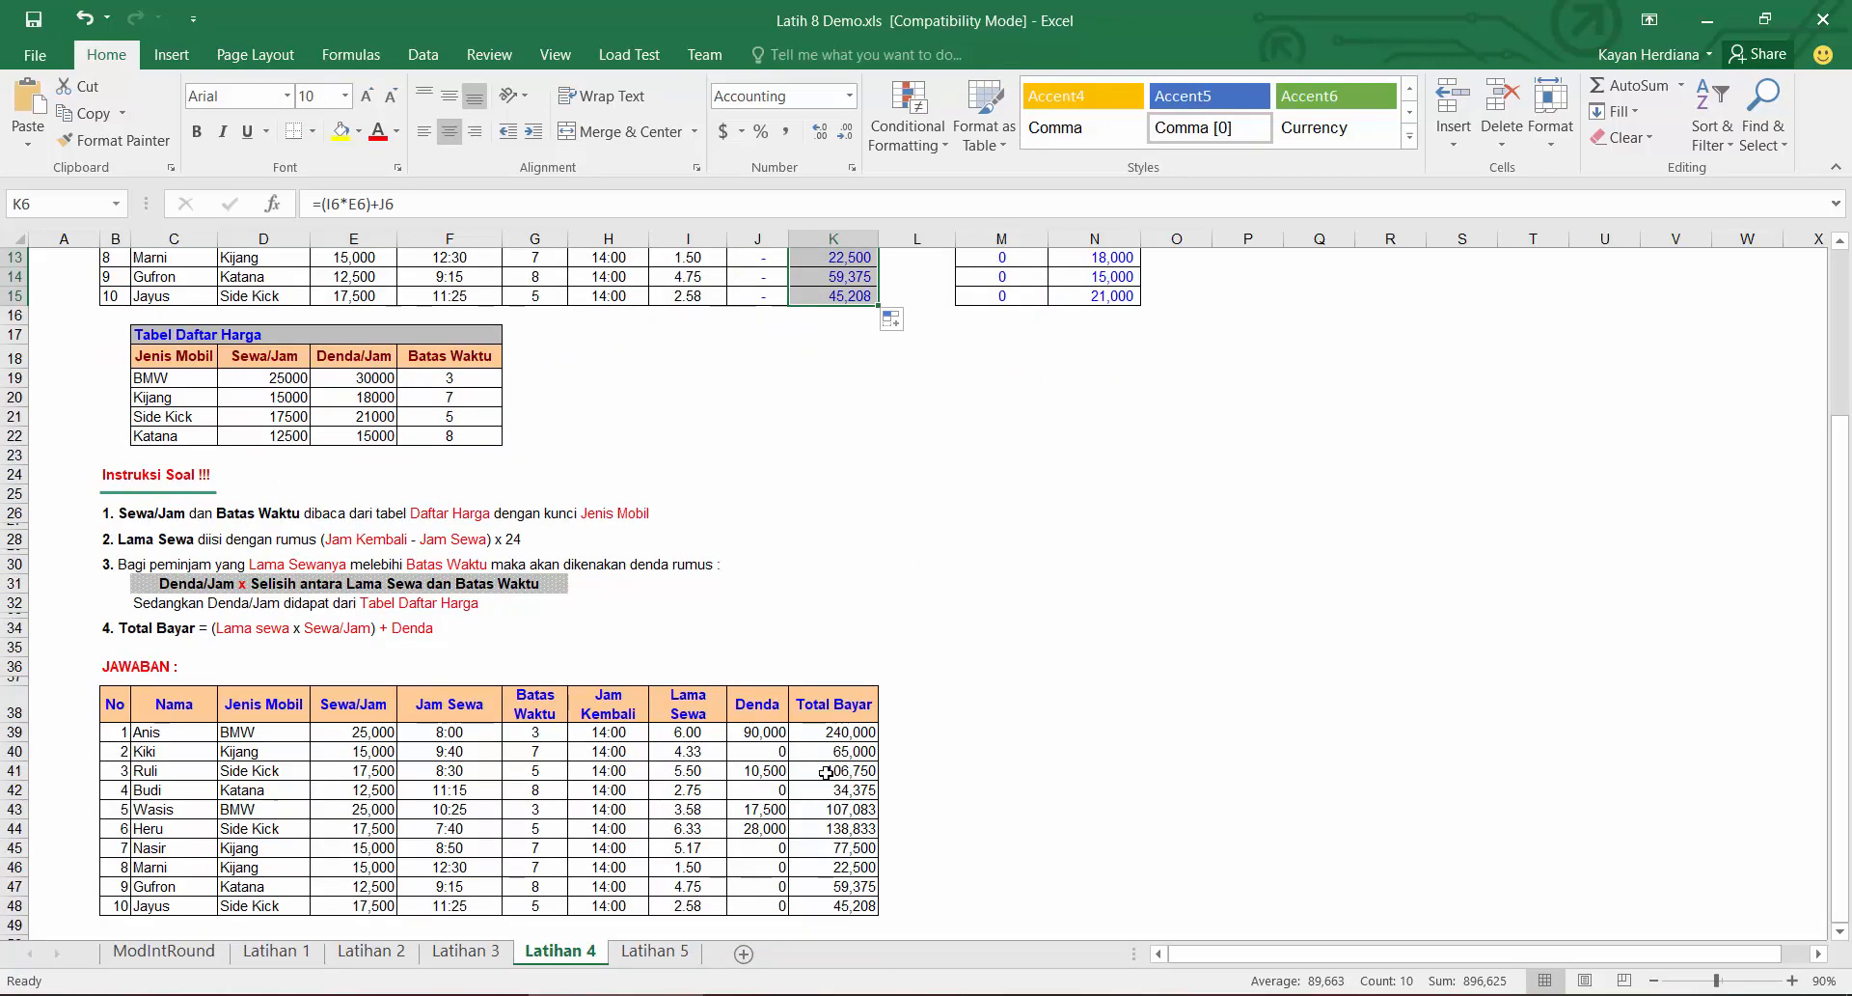
{"action": "scroll", "coordinate": [844, 581], "scroll_direction": "up", "scroll_amount": 3}
Step: Open the Latihan 5 sheet and review its rental table, Tabel Biaya Cetak and instructions
{"action": "left_click", "coordinate": [654, 951]}
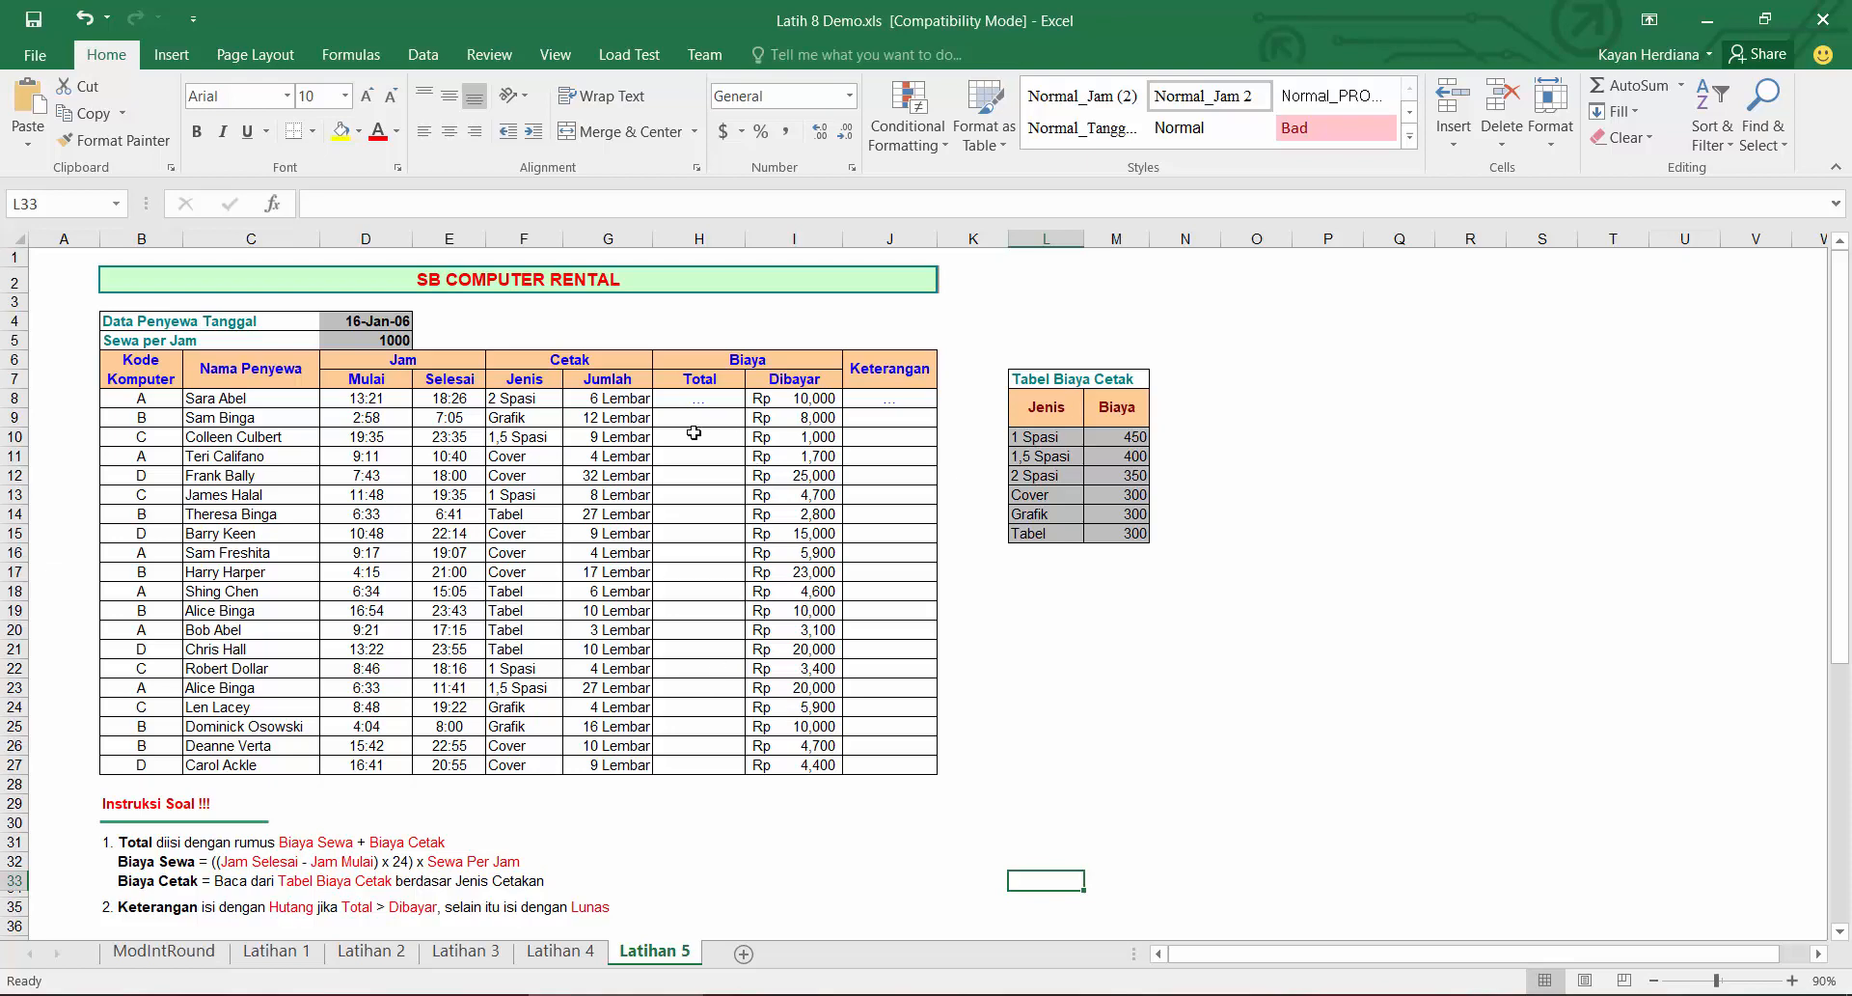
{"action": "left_click", "coordinate": [698, 400]}
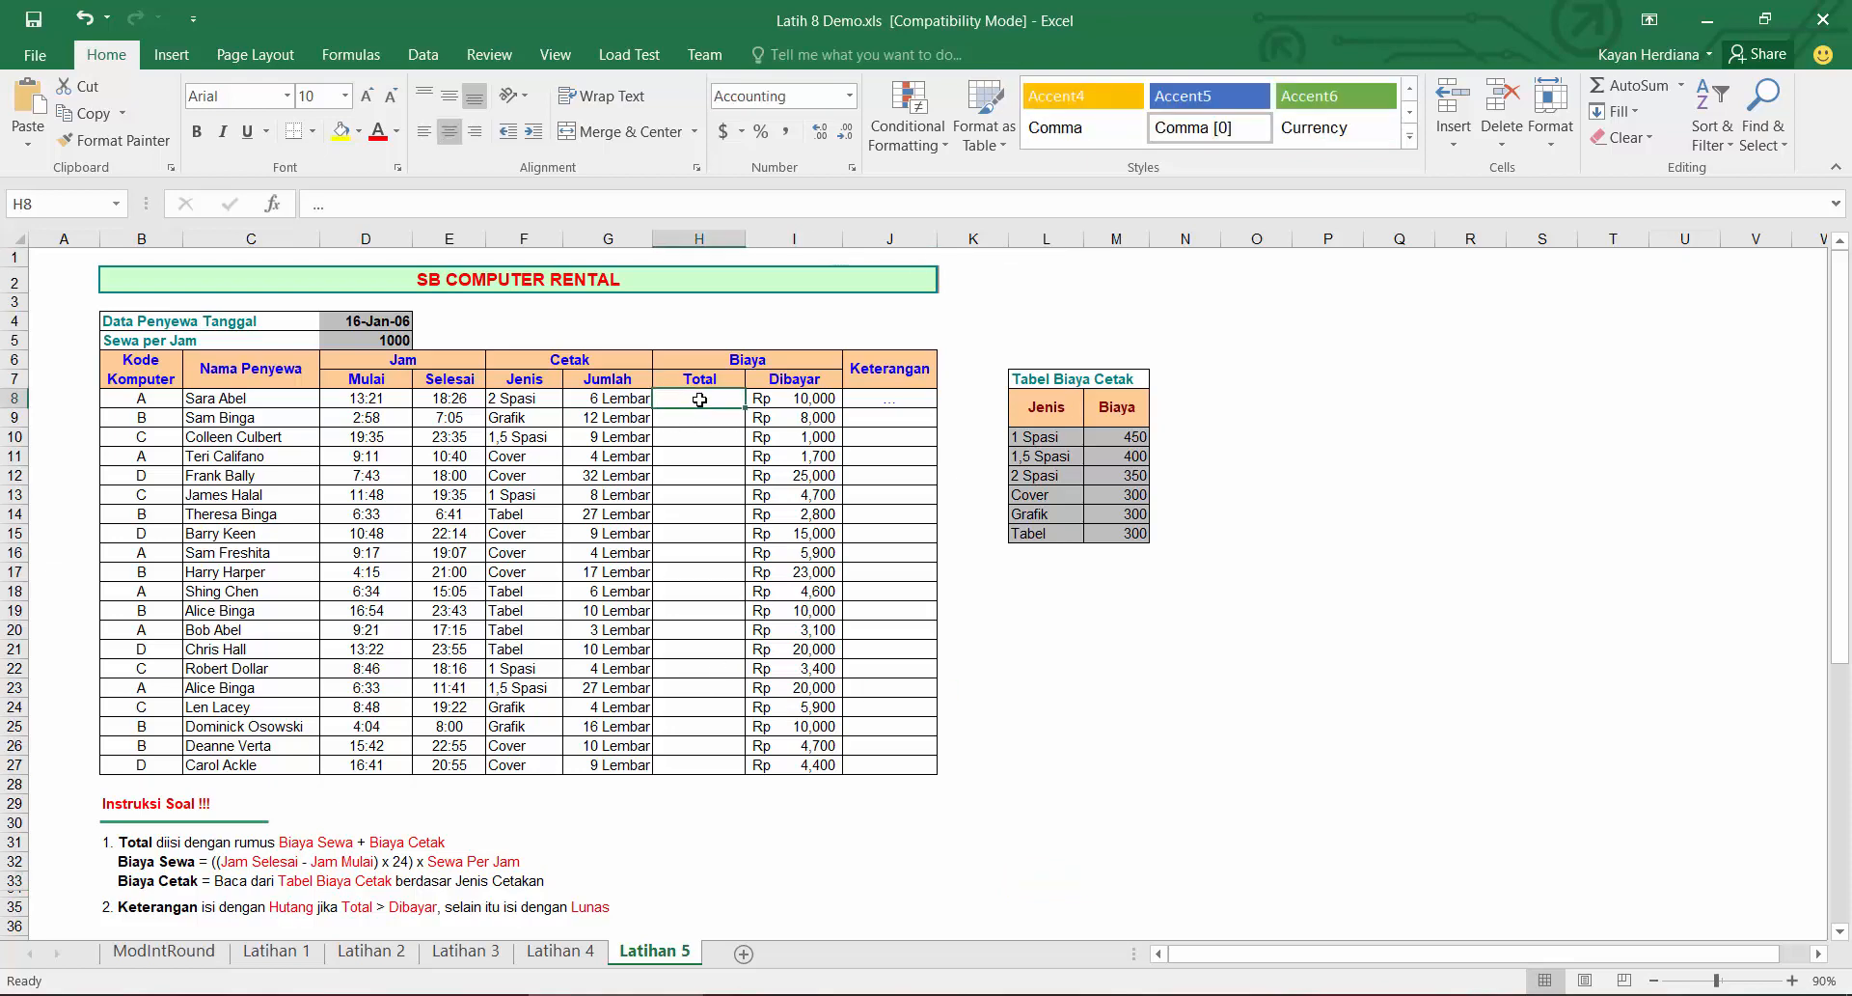
{"action": "left_click", "coordinate": [877, 402]}
{"action": "scroll", "coordinate": [749, 538], "scroll_direction": "down", "scroll_amount": 6}
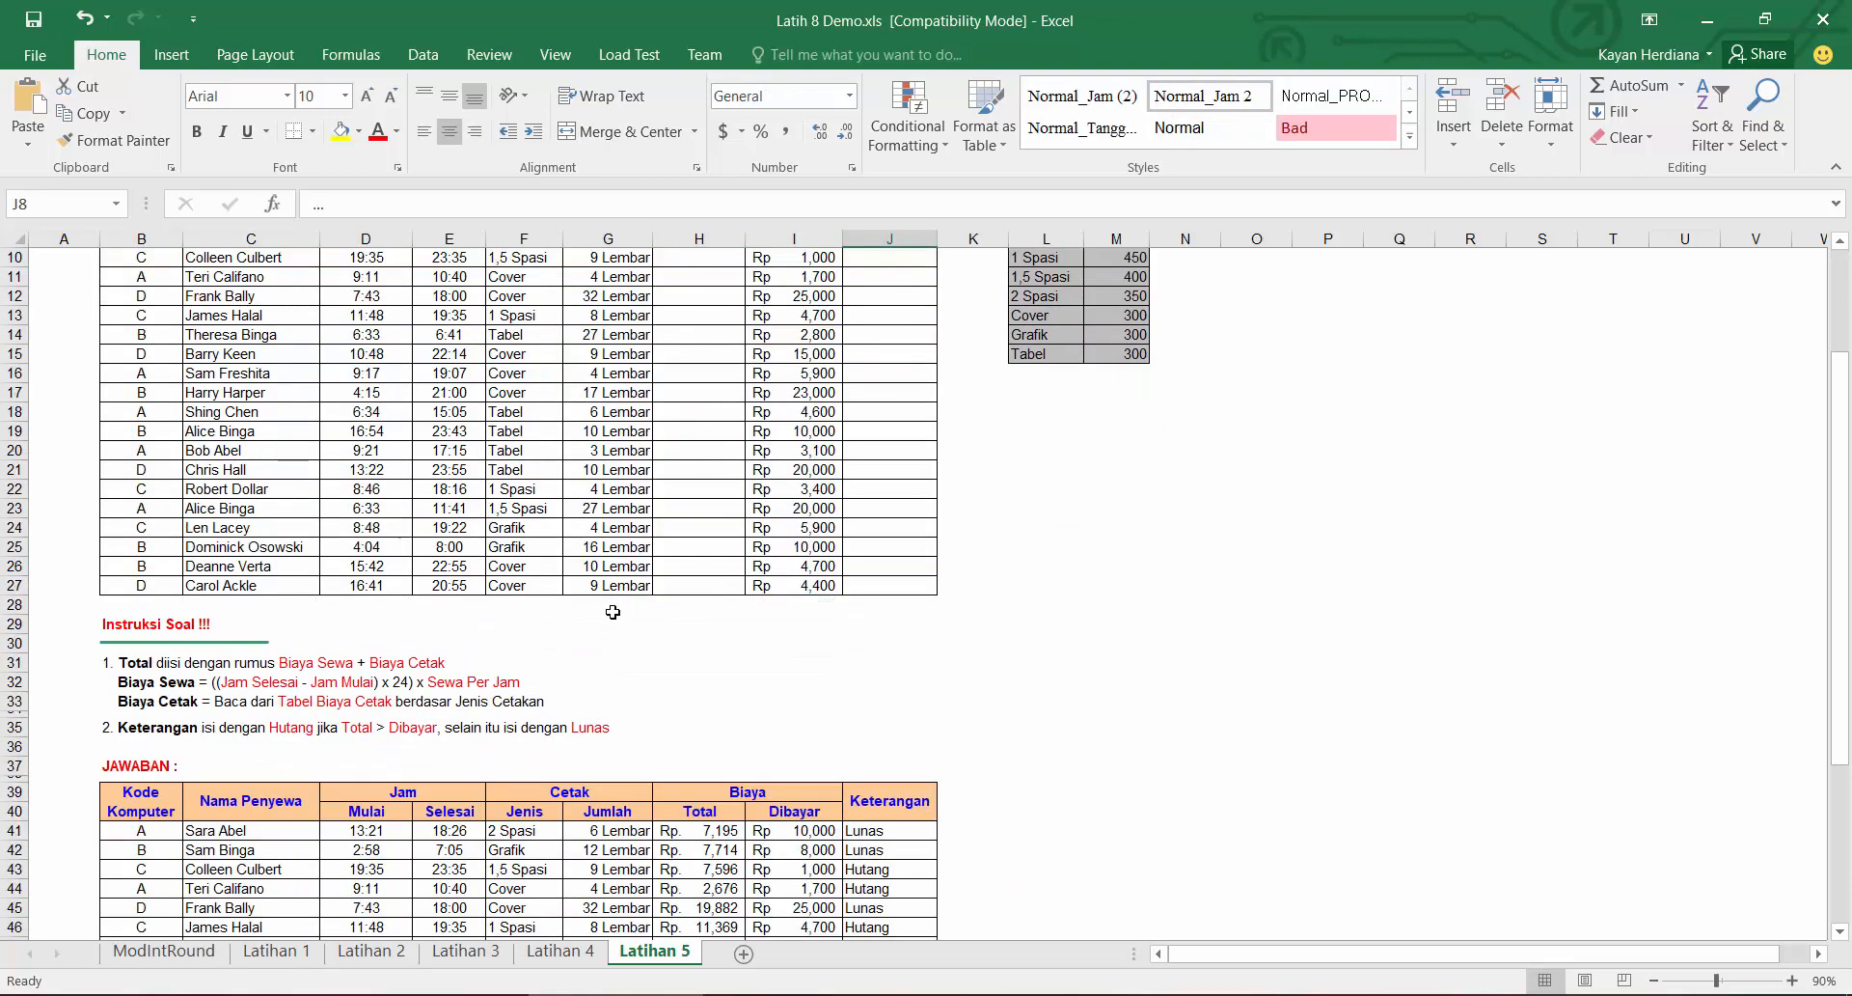
{"action": "scroll", "coordinate": [710, 706], "scroll_direction": "up", "scroll_amount": 6}
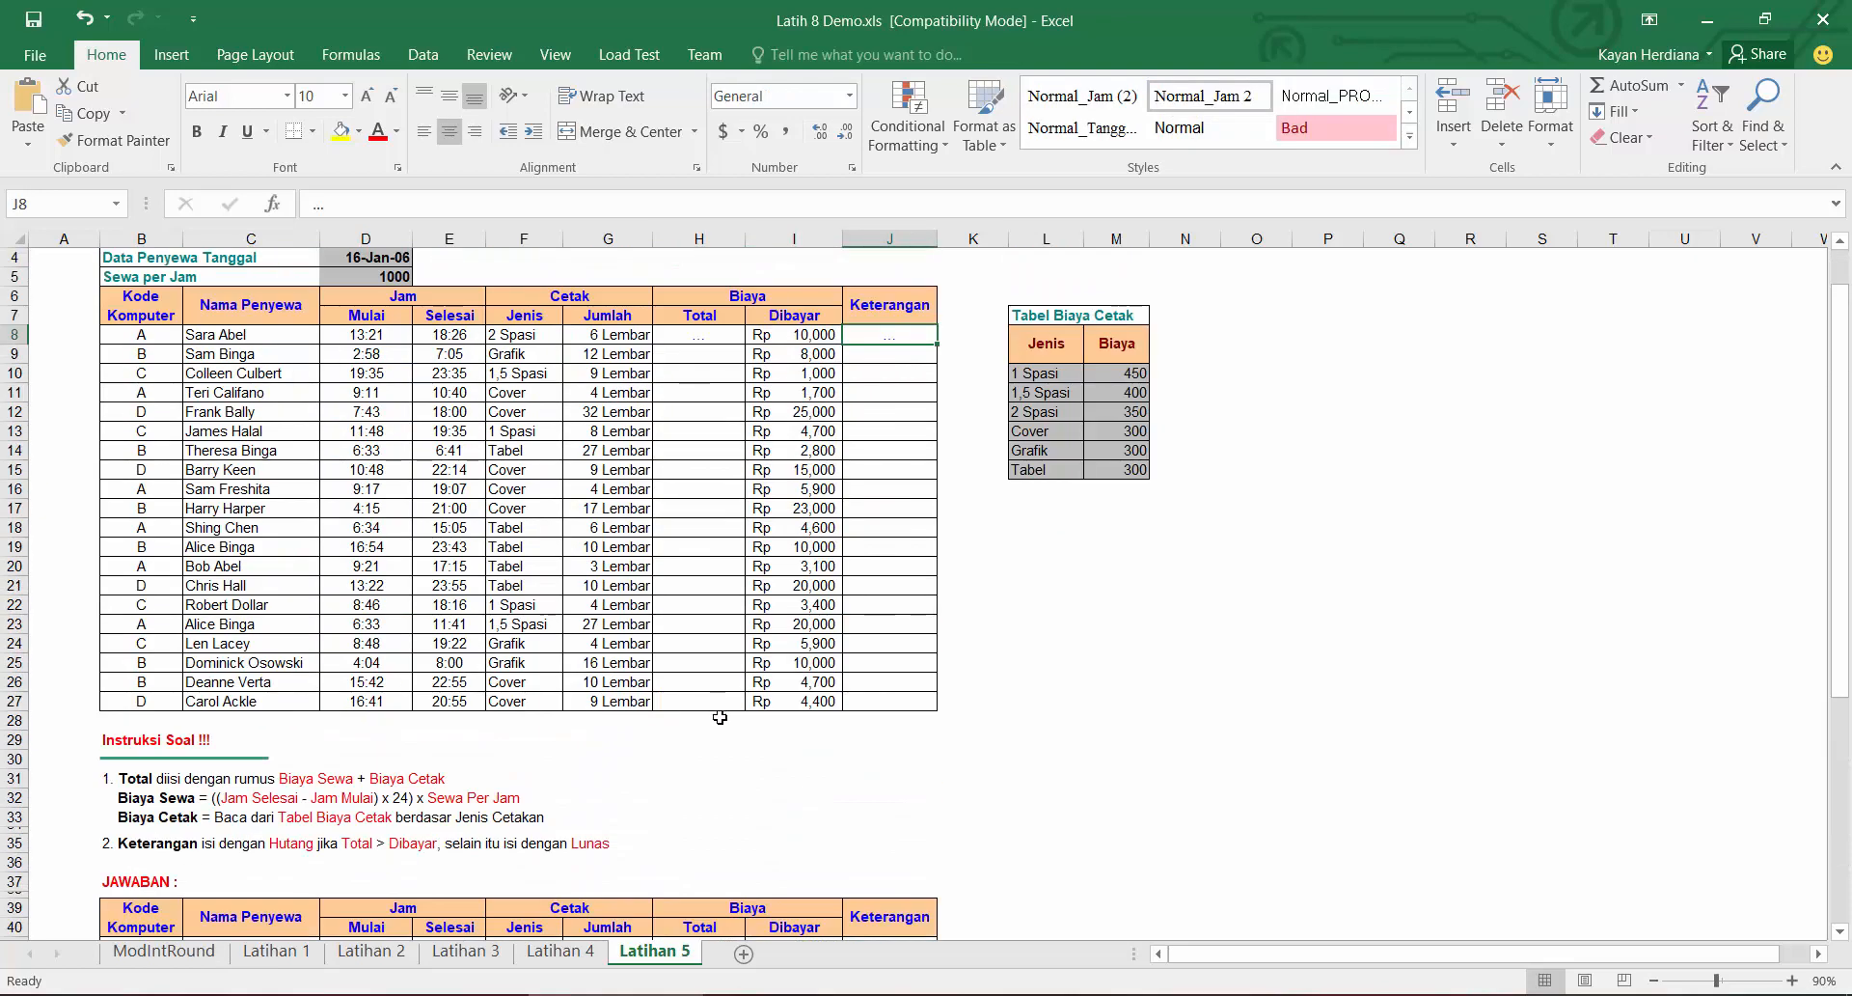
{"action": "left_click", "coordinate": [1271, 382]}
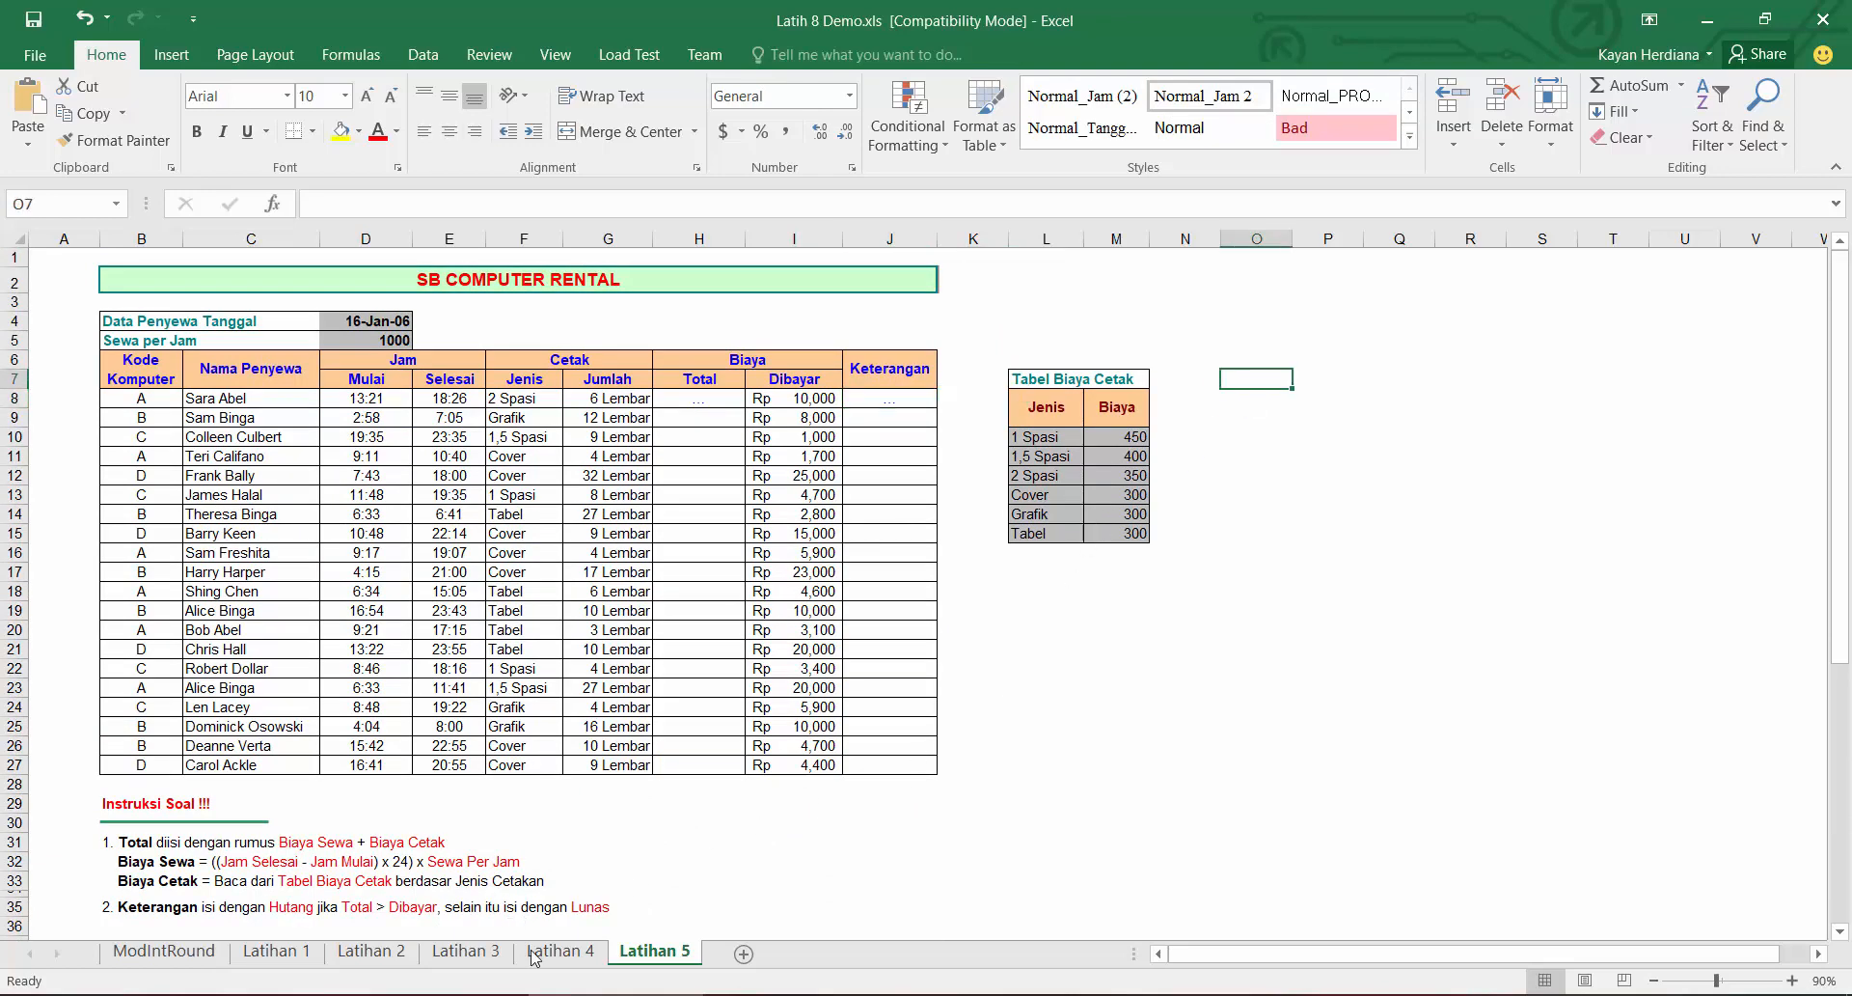
{"action": "left_click", "coordinate": [560, 950]}
{"action": "scroll", "coordinate": [1004, 366], "scroll_direction": "up", "scroll_amount": 3}
{"action": "left_click_drag", "start_coordinate": [1005, 359], "coordinate": [1109, 545]}
{"action": "left_click", "coordinate": [644, 965]}
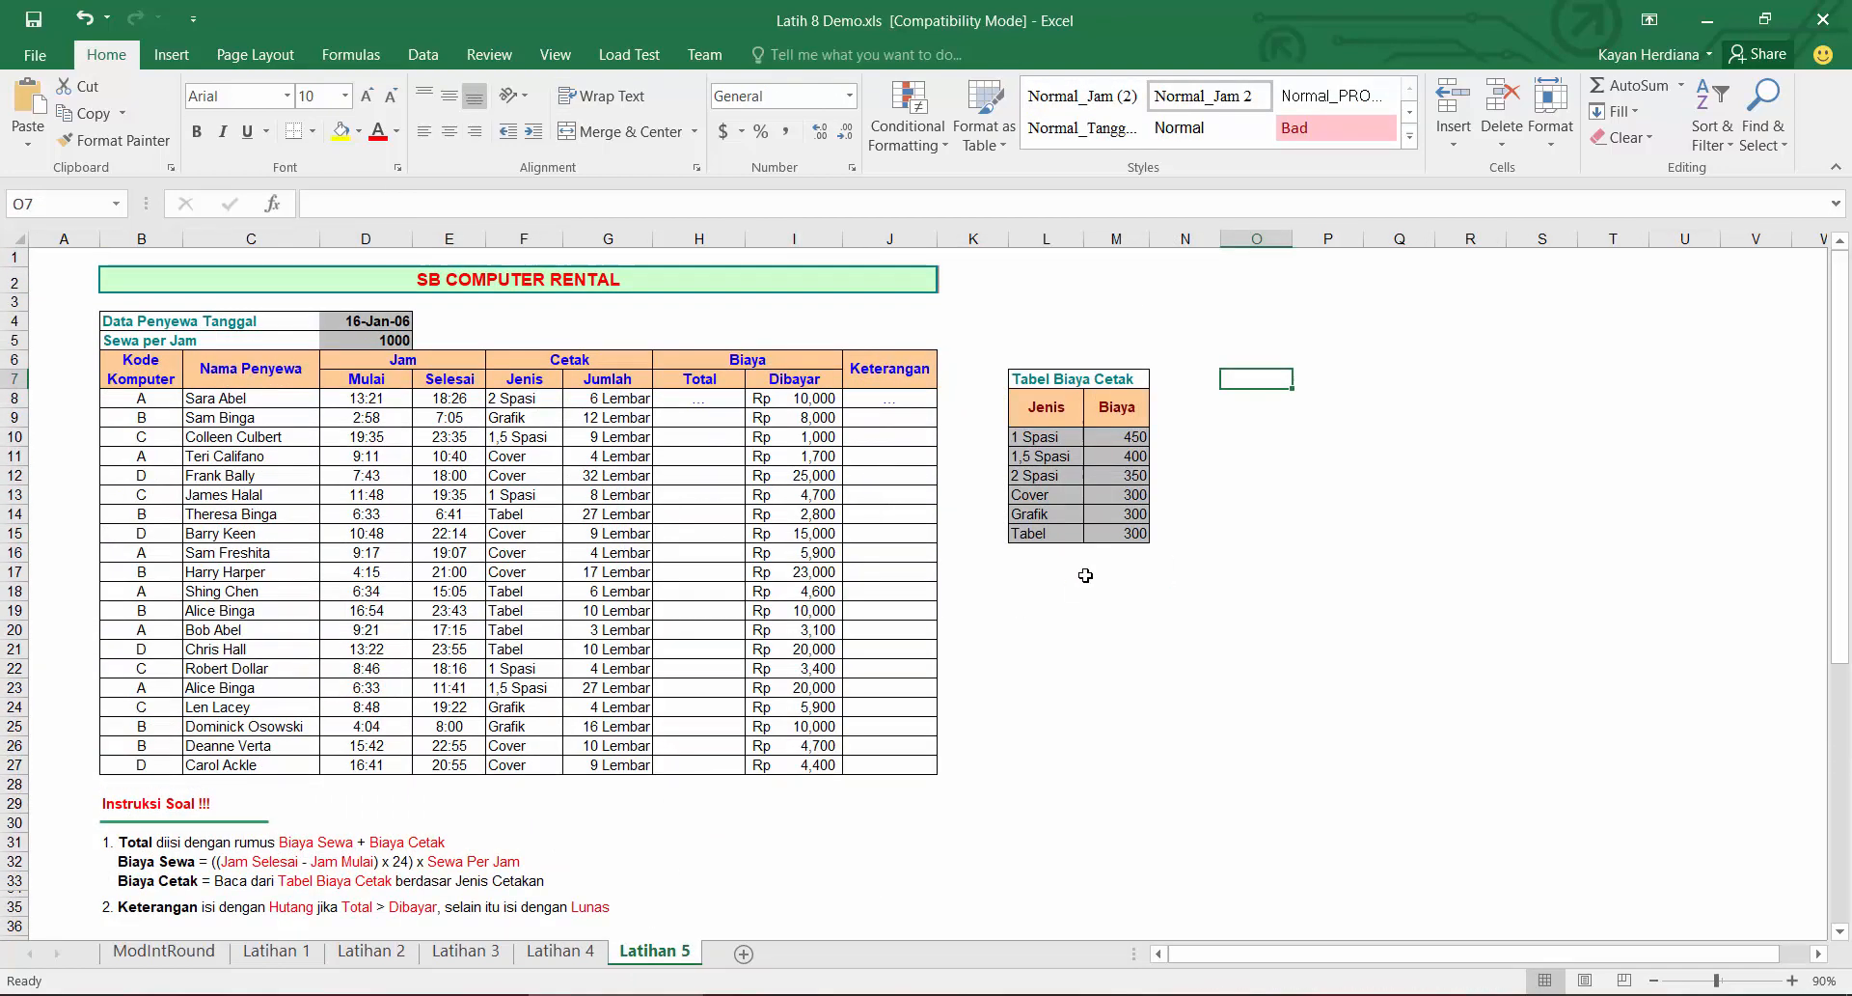
Step: Switch to Notepad and add a =DAYS360 line below the function notes
{"action": "key", "text": "alt+Tab"}
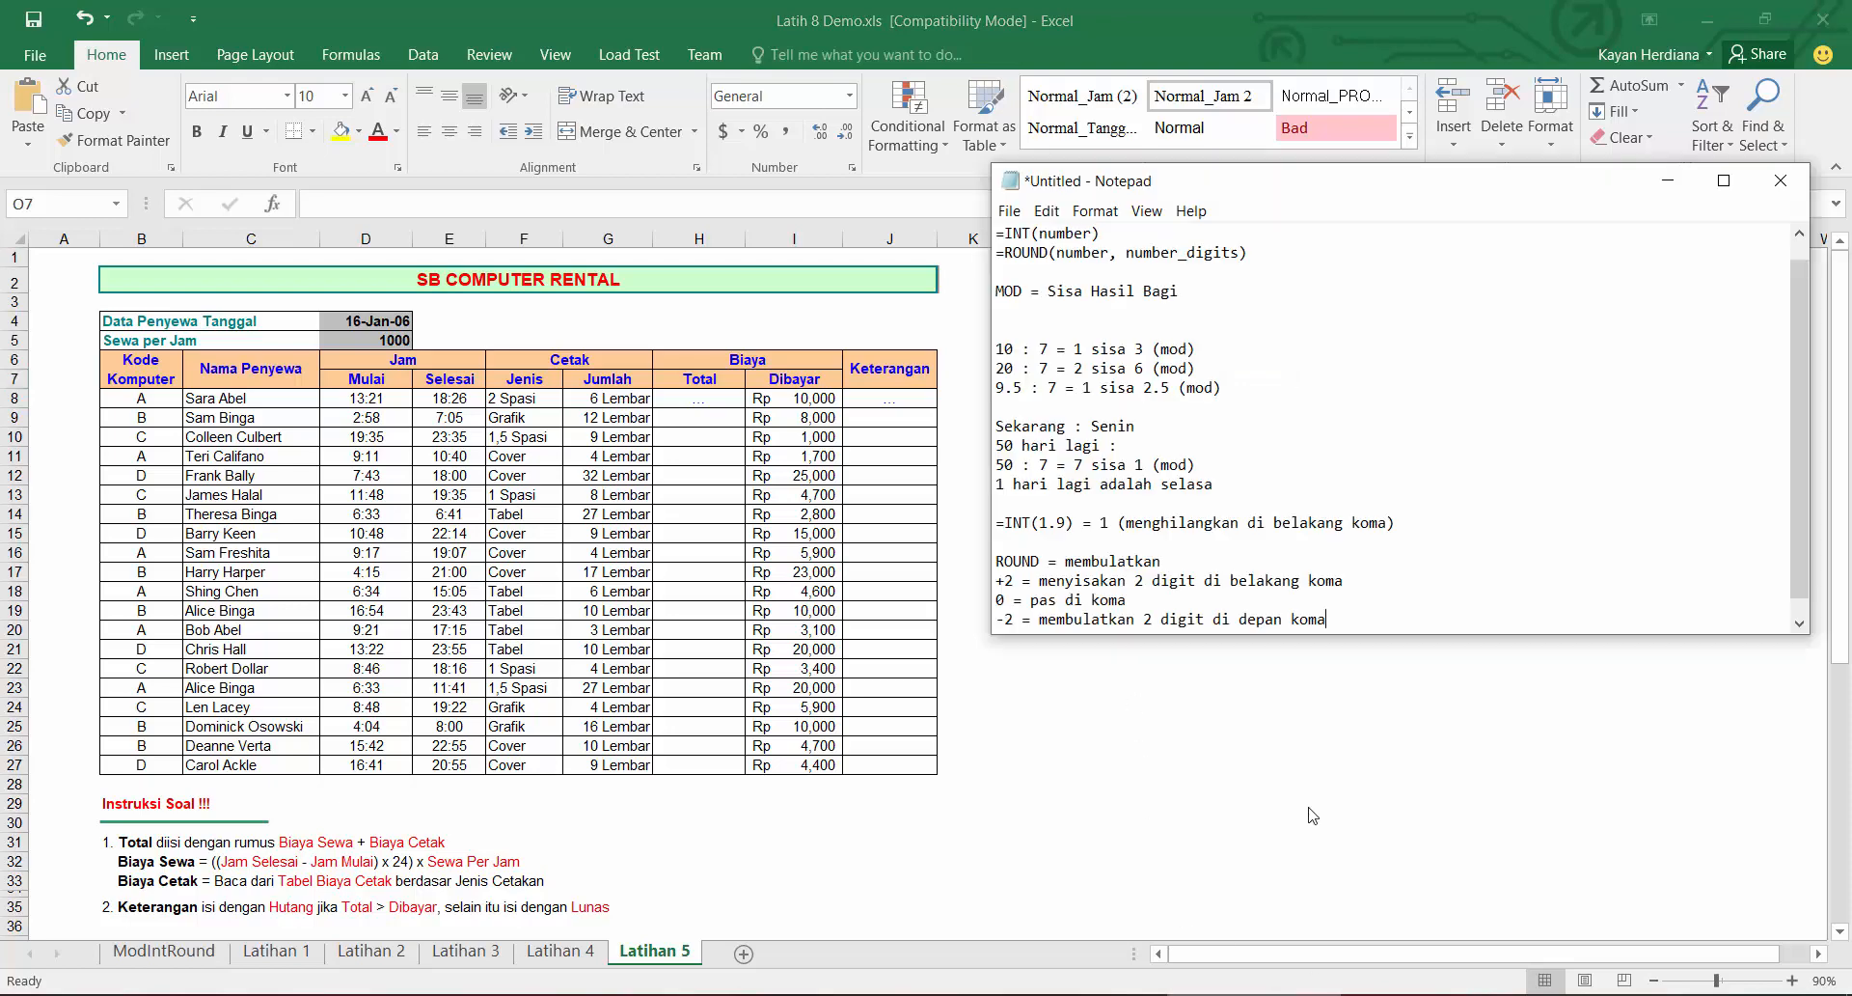
{"action": "scroll", "coordinate": [1206, 386], "scroll_direction": "up", "scroll_amount": 1}
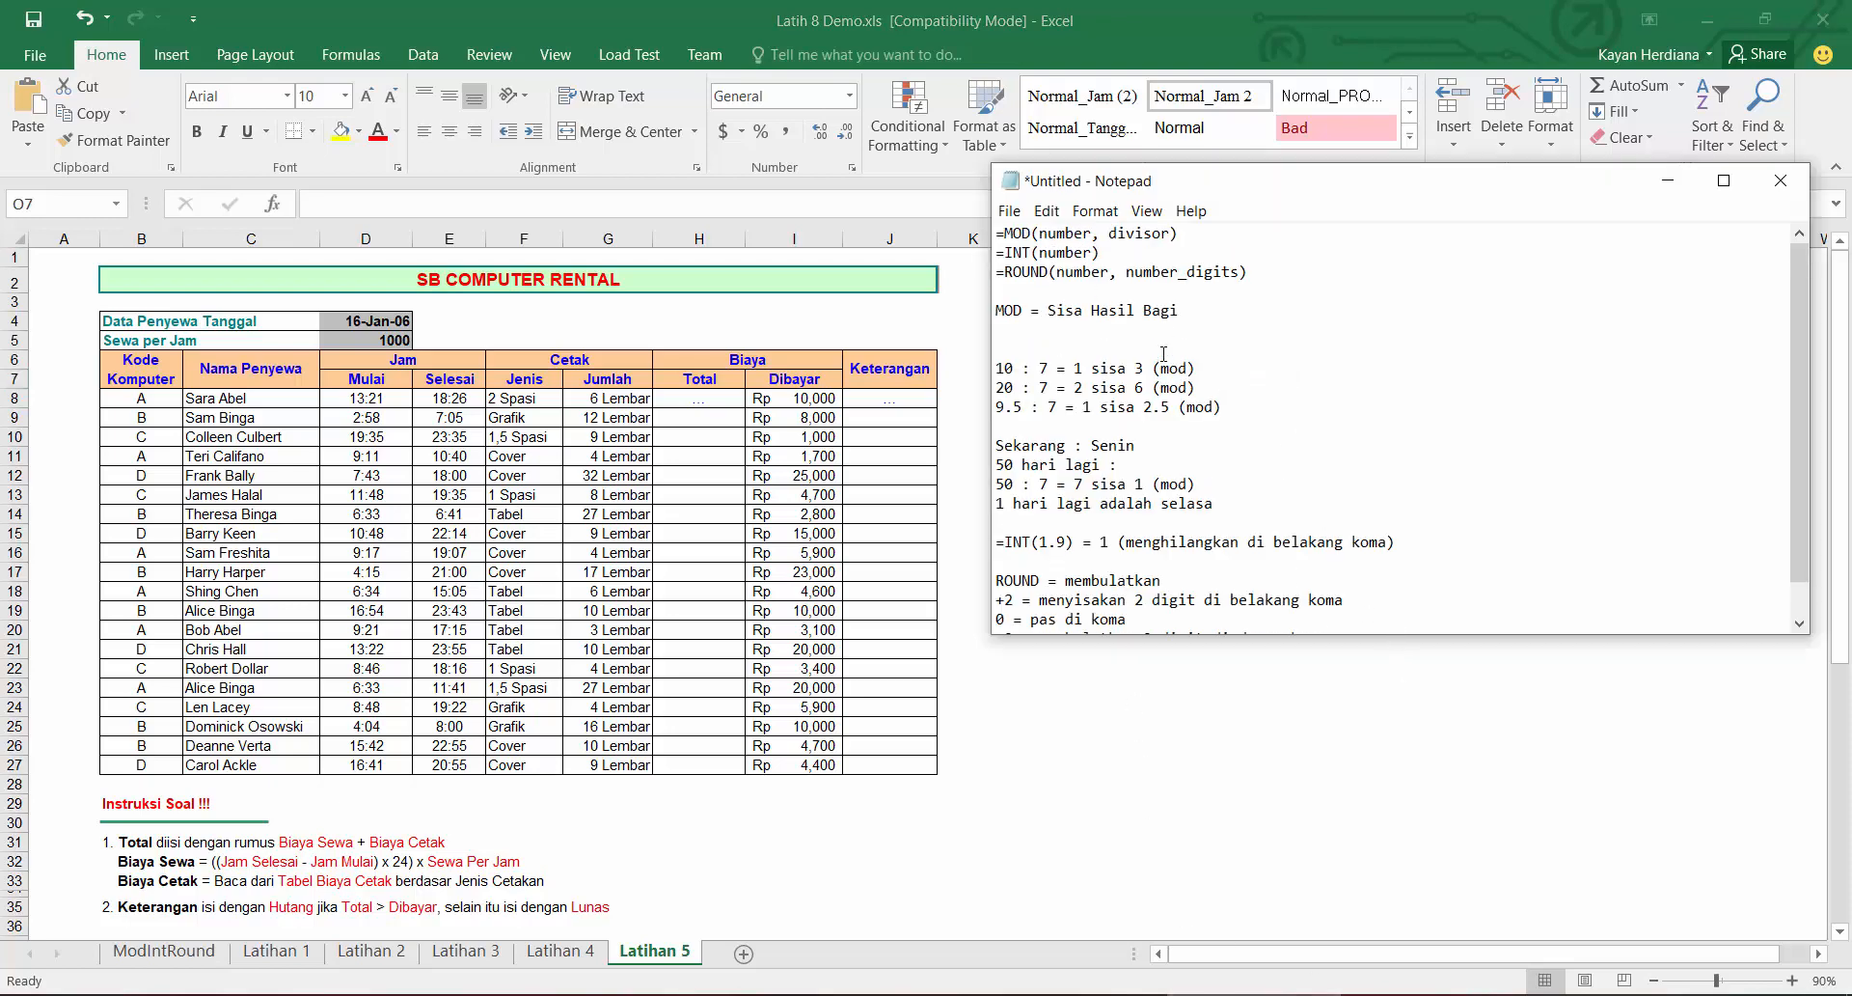
{"action": "key", "text": "Return"}
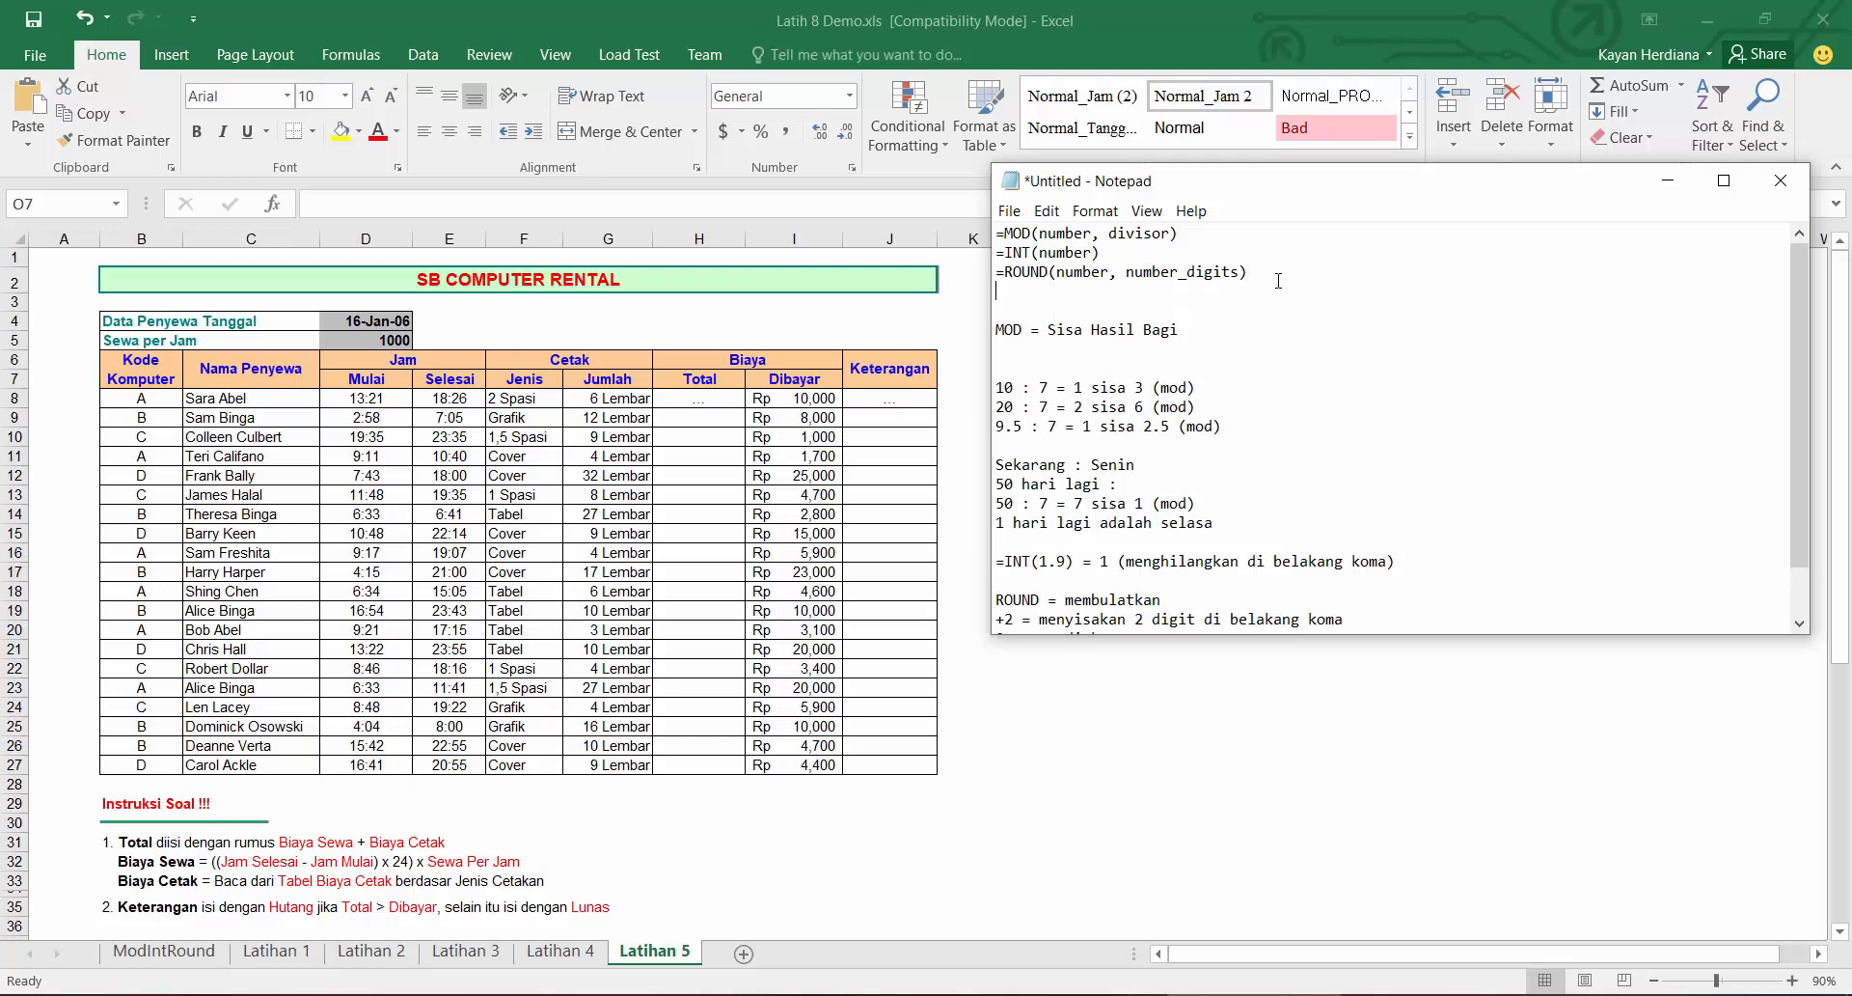
{"action": "type", "text": "=DAYS360"}
{"action": "key", "text": "Return"}
Step: Add the note line =(akhir-awal)*24 below =DAYS360
{"action": "type", "text": "="}
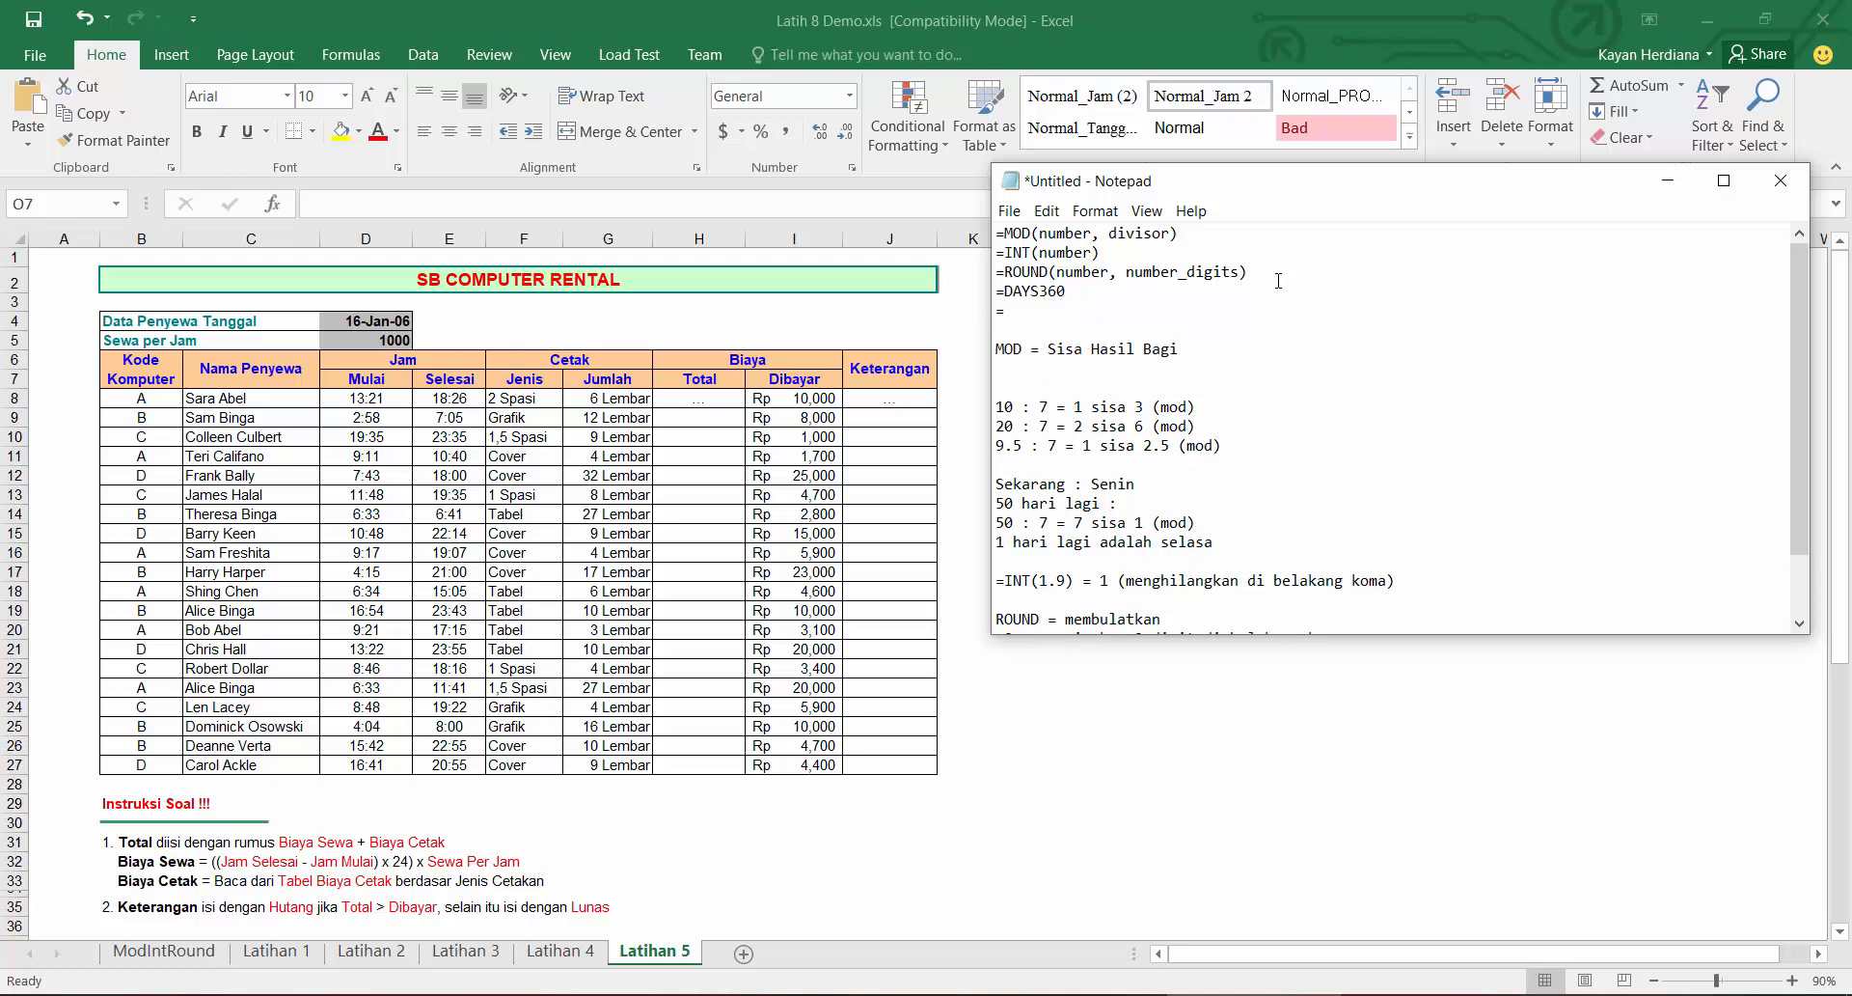
{"action": "type", "text": "akhir-awal)*24"}
{"action": "left_click", "coordinate": [1004, 311]}
{"action": "type", "text": "("}
{"action": "left_click_drag", "start_coordinate": [1347, 635], "coordinate": [1346, 838]}
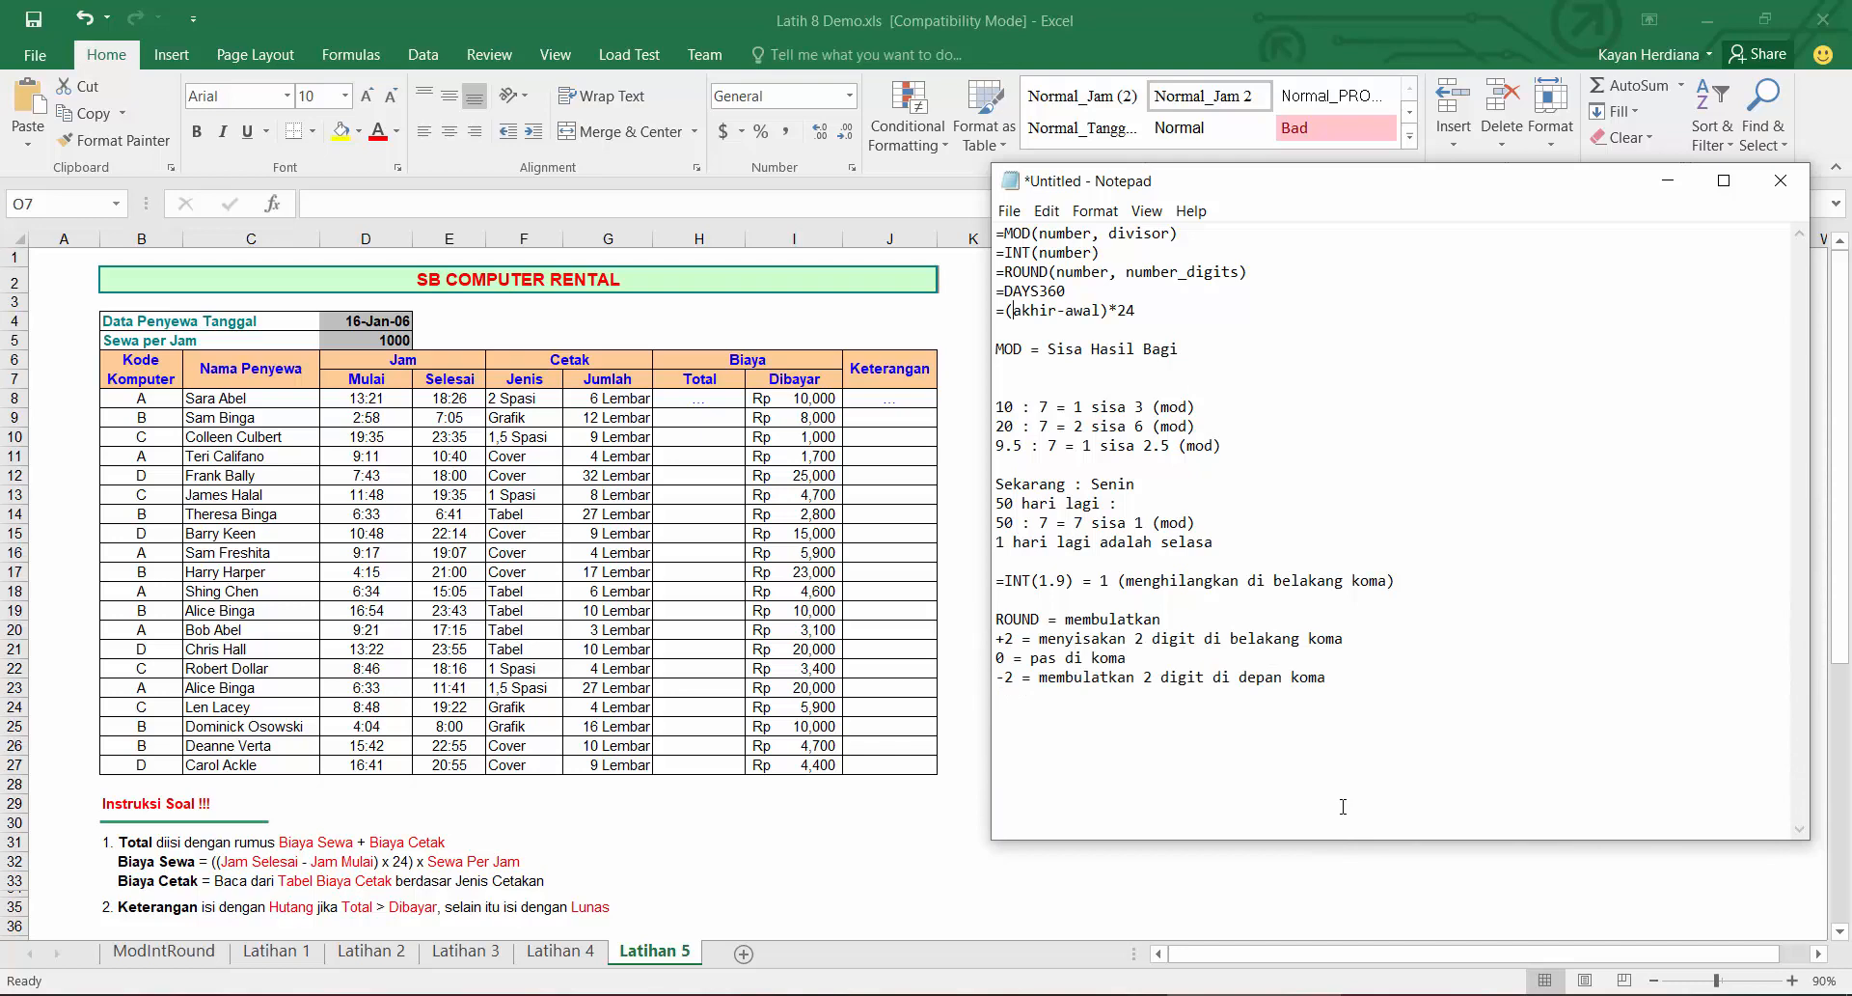